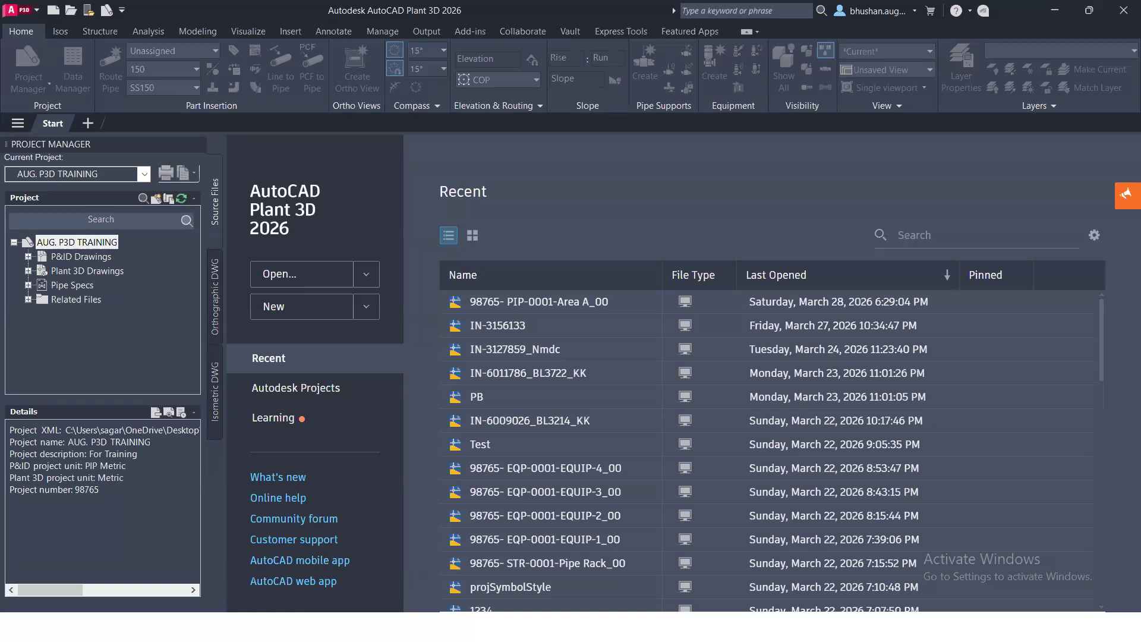
- Start a new drawing in the Piping folder of the Plant 3D Drawings
{"action": "left_click", "coordinate": [27, 271]}
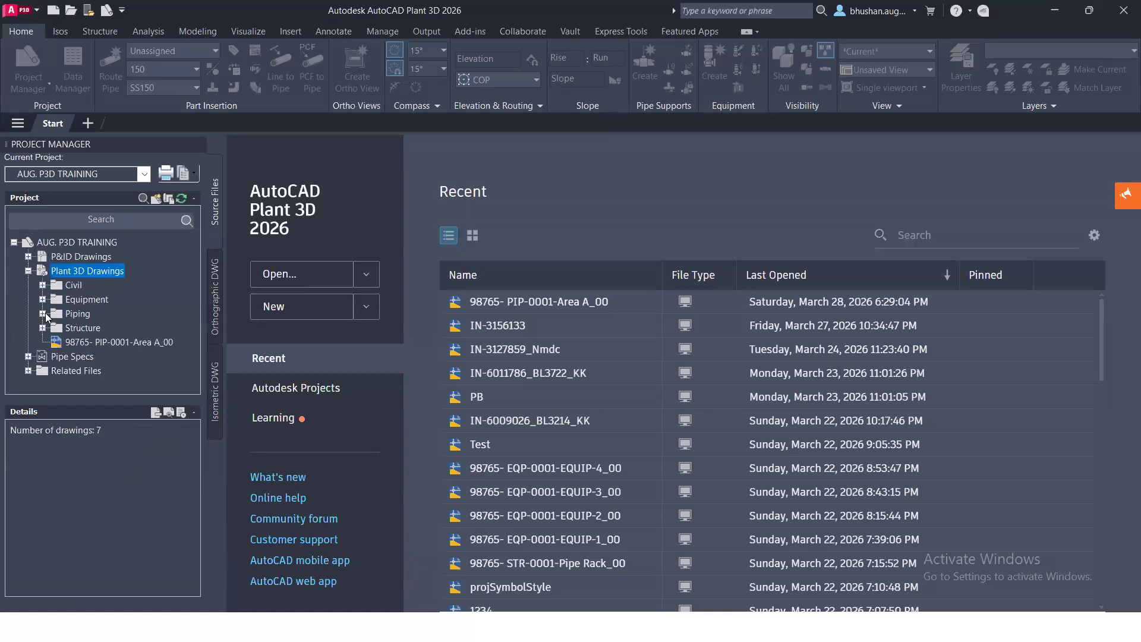
{"action": "left_click", "coordinate": [76, 314]}
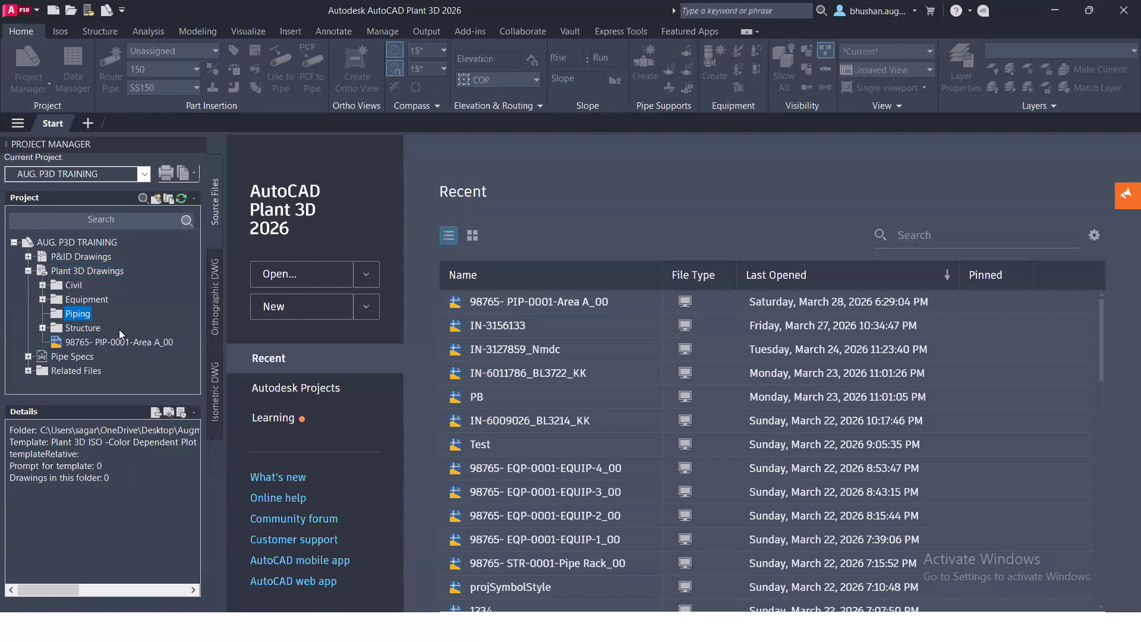
{"action": "right_click", "coordinate": [81, 310]}
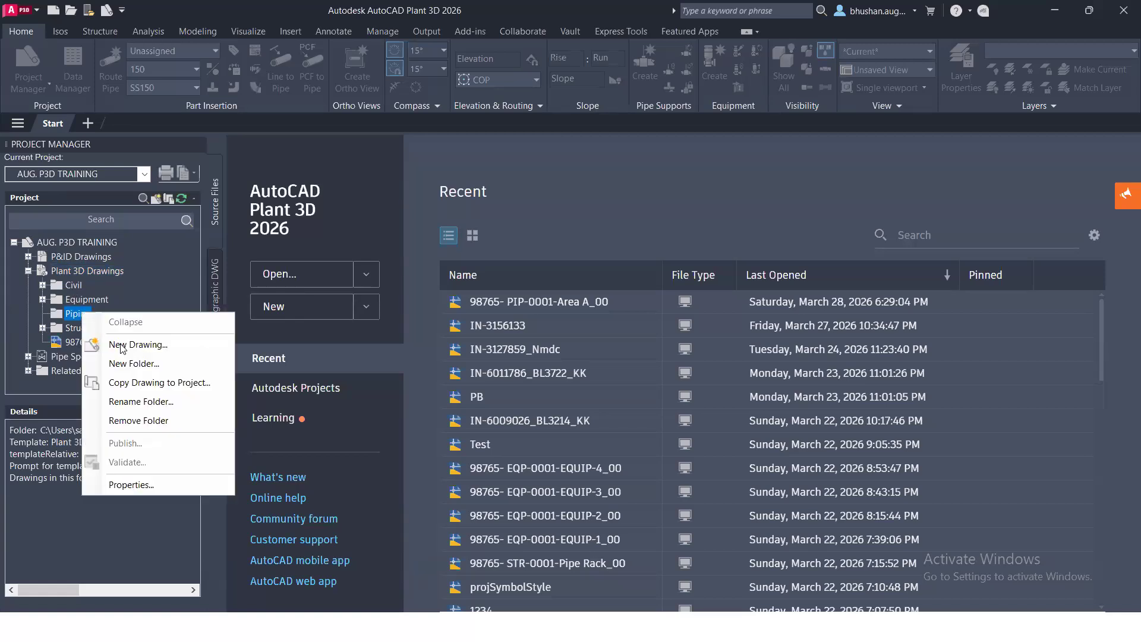
{"action": "left_click", "coordinate": [110, 343]}
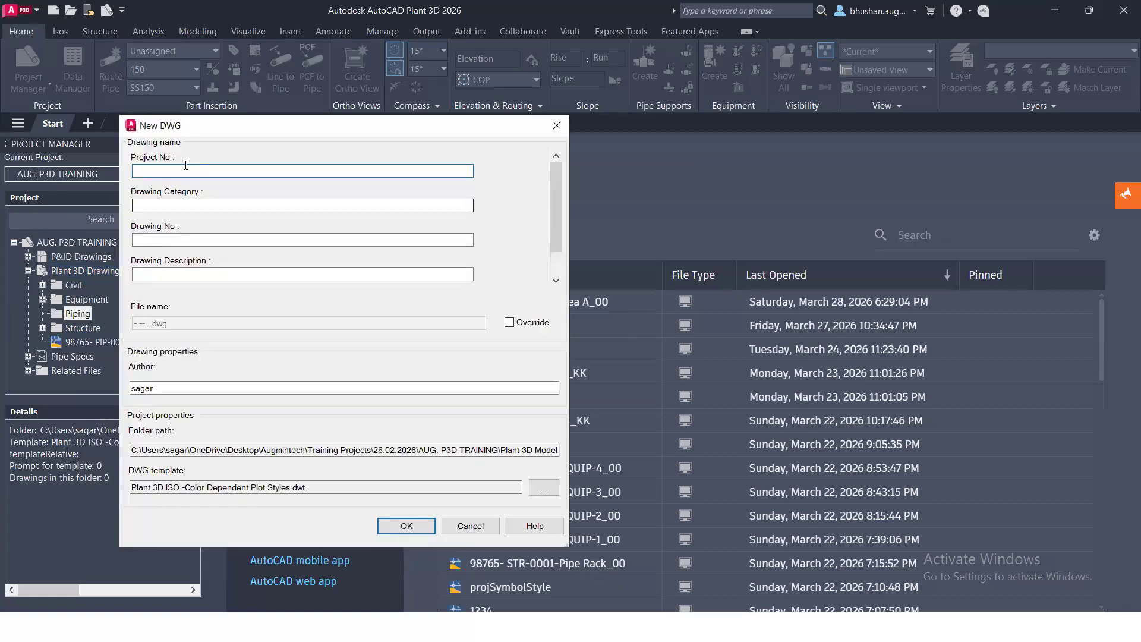
- Enter project number 98765 and drawing category PIP for the new drawing
{"action": "type", "text": "98765"}
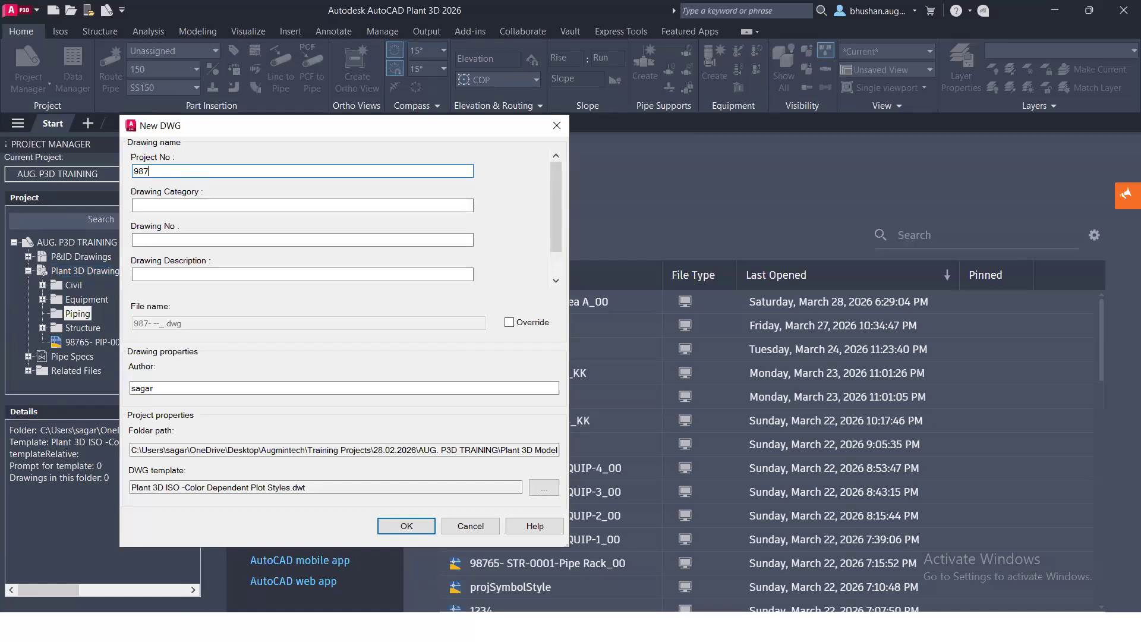
{"action": "left_click", "coordinate": [178, 207]}
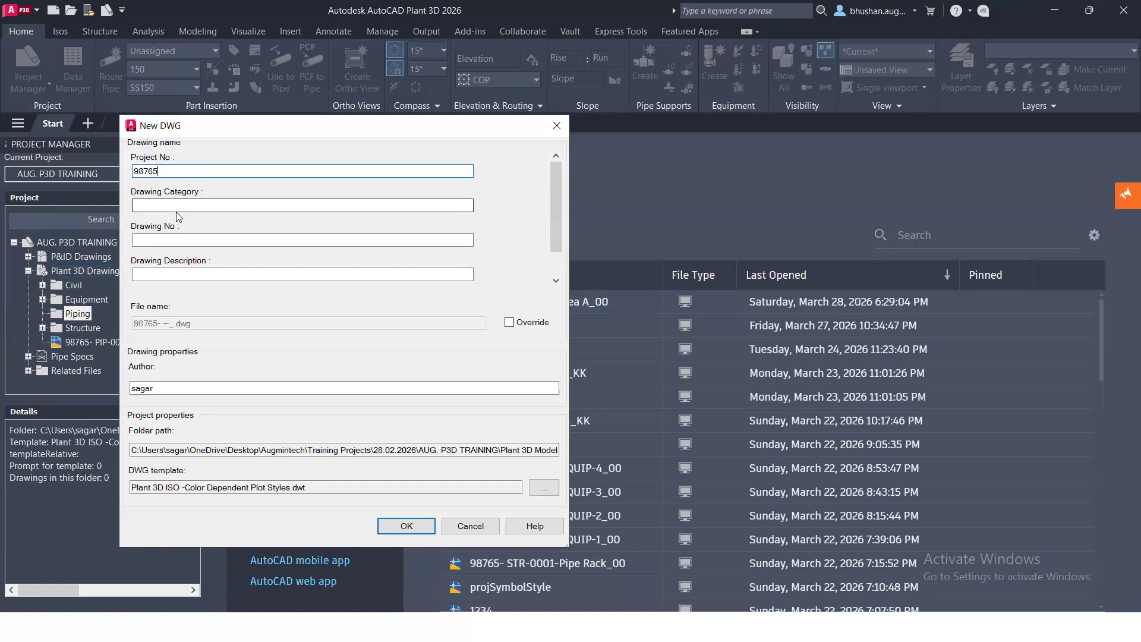
{"action": "type", "text": "pip"}
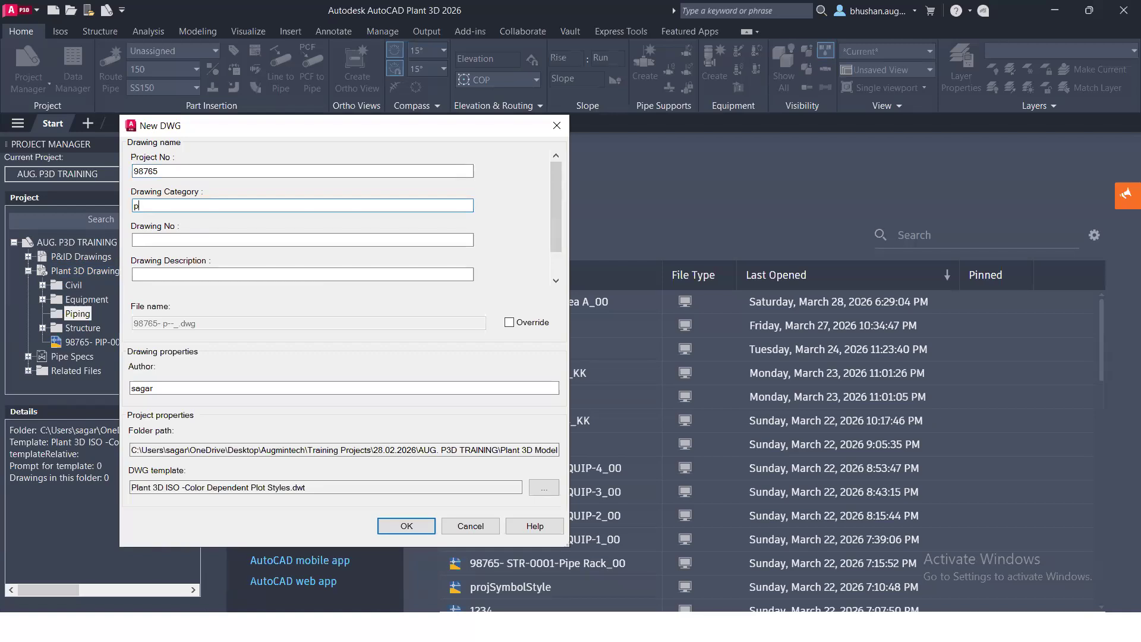
{"action": "key", "text": "BackSpace"}
{"action": "key", "text": "BackSpace"}
{"action": "key", "text": "BackSpace"}
{"action": "type", "text": "PIP"}
{"action": "key", "text": "Tab"}
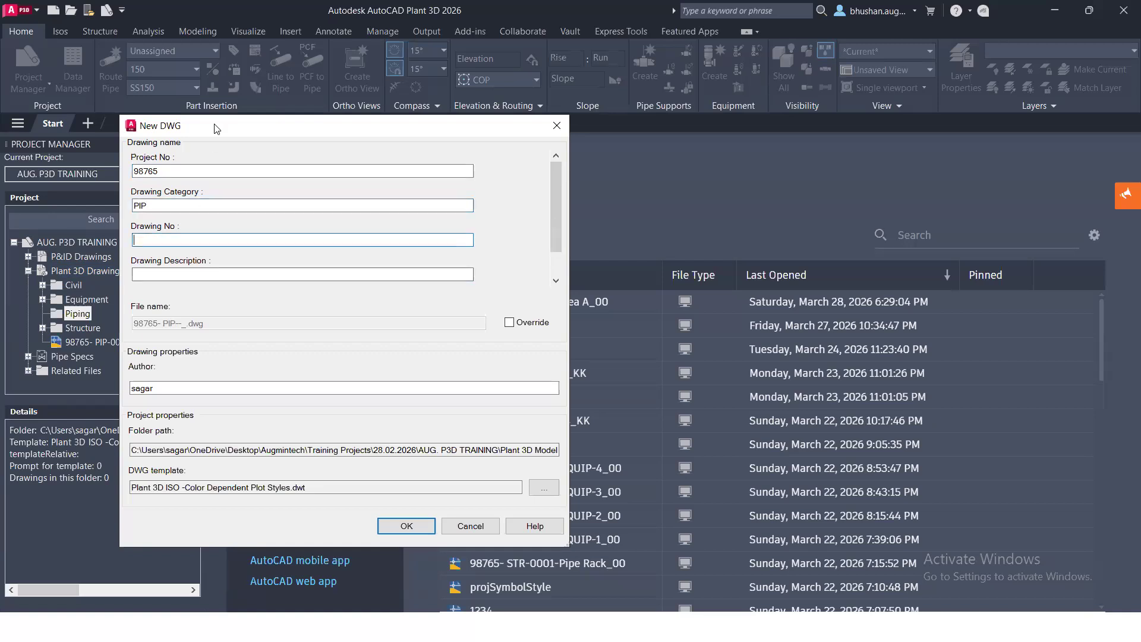
- Set drawing number 0001, description Area B and revision number 00, and create the drawing
{"action": "left_click_drag", "start_coordinate": [216, 129], "coordinate": [374, 123]}
{"action": "type", "text": "0001"}
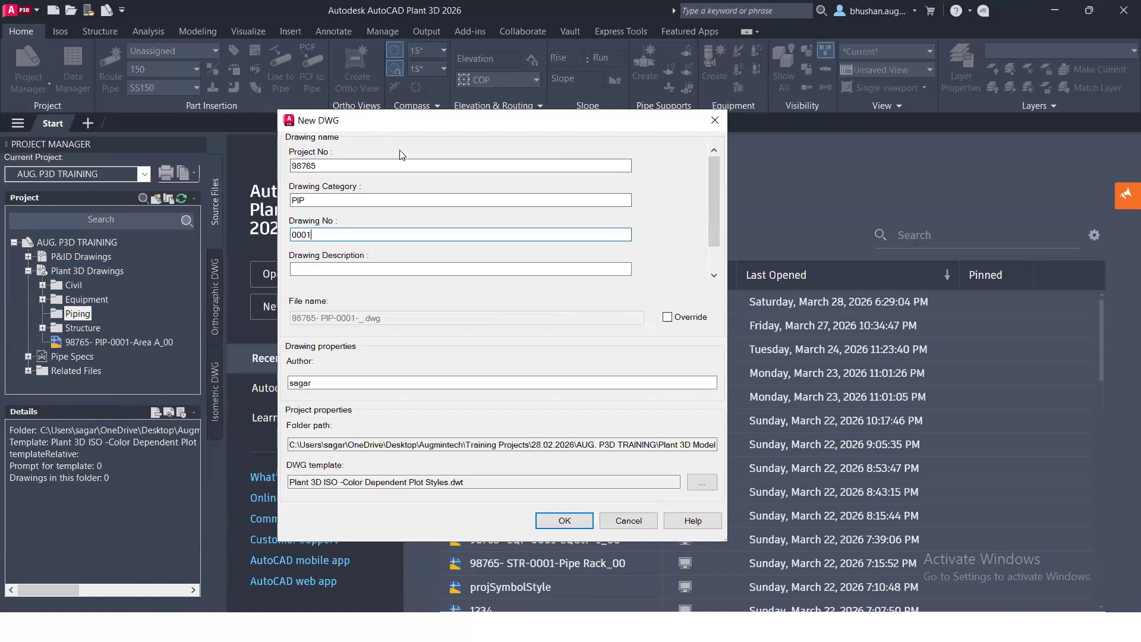
{"action": "left_click", "coordinate": [325, 273]}
{"action": "scroll", "coordinate": [362, 252], "scroll_direction": "down", "scroll_amount": 1}
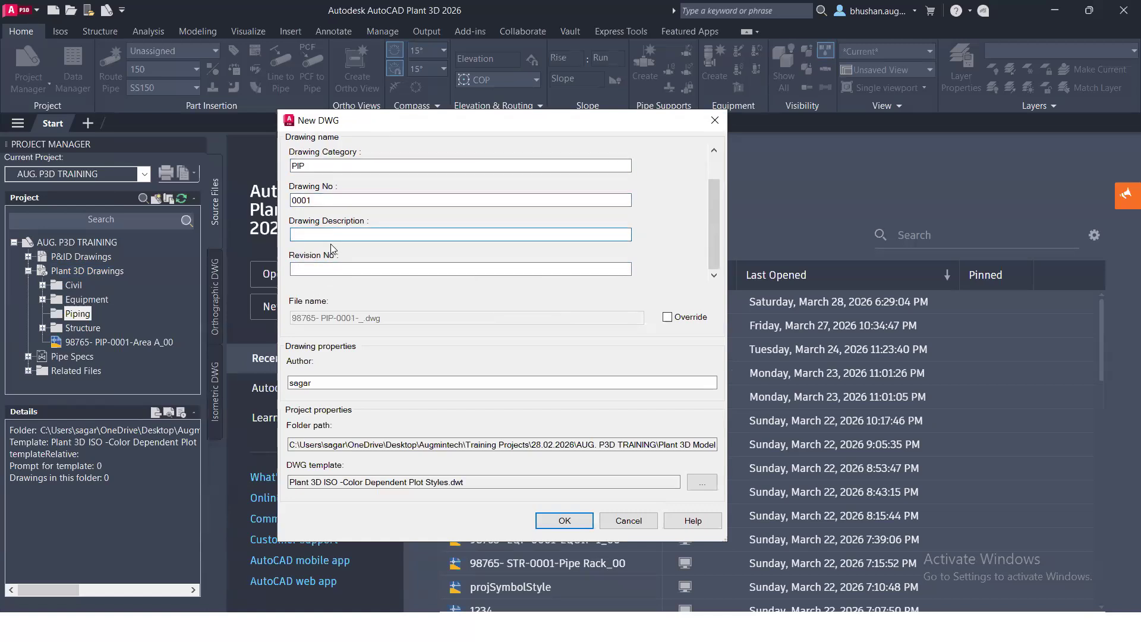
{"action": "type", "text": "Area B"}
{"action": "key", "text": "Tab"}
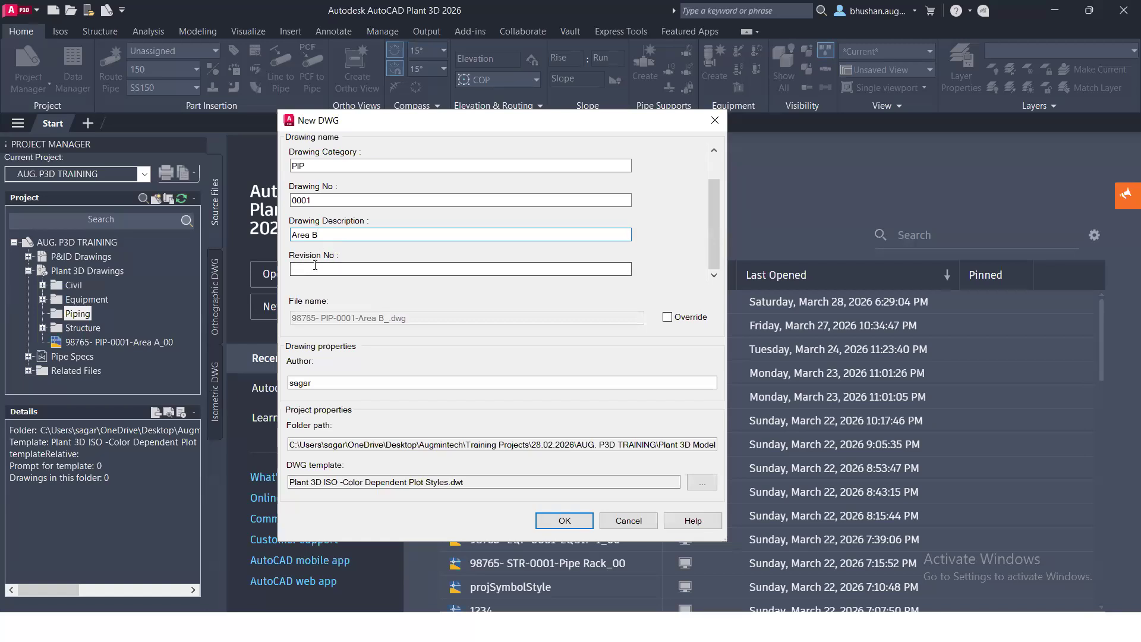
{"action": "type", "text": "00"}
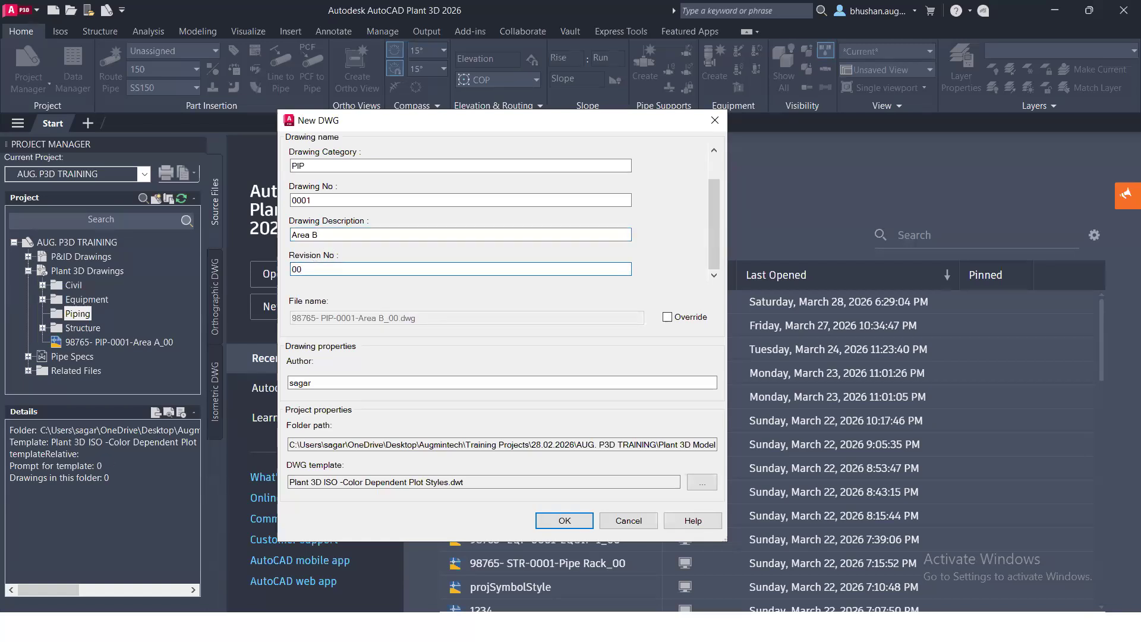
{"action": "left_click", "coordinate": [573, 520]}
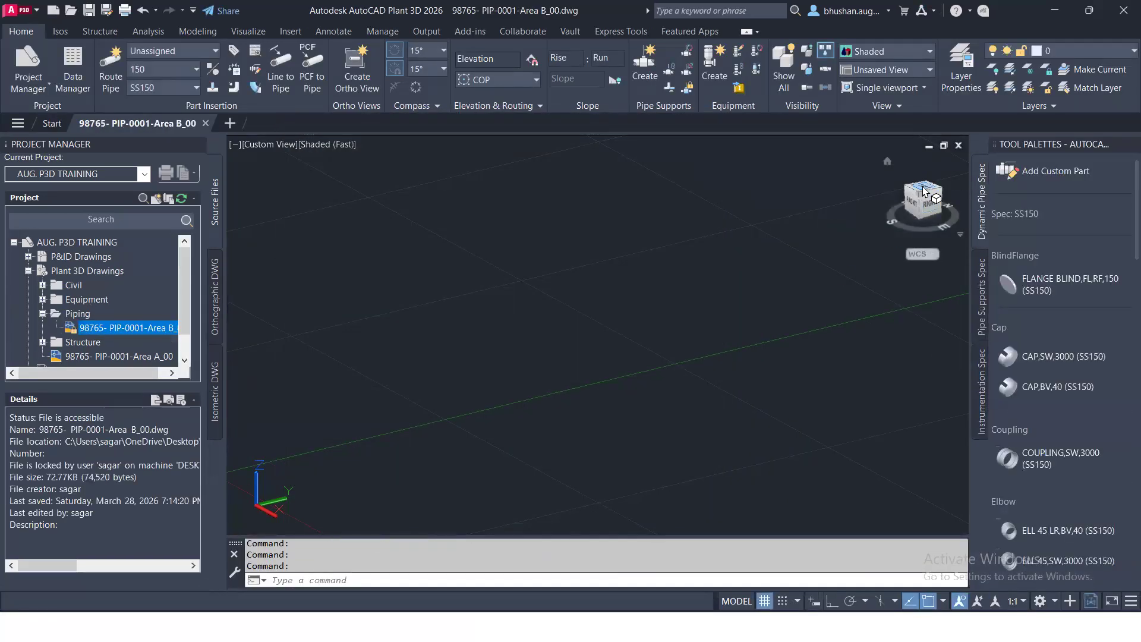
- Switch the model to the top view with north upward and turn the grid off
{"action": "left_click", "coordinate": [923, 189]}
{"action": "left_click", "coordinate": [944, 160]}
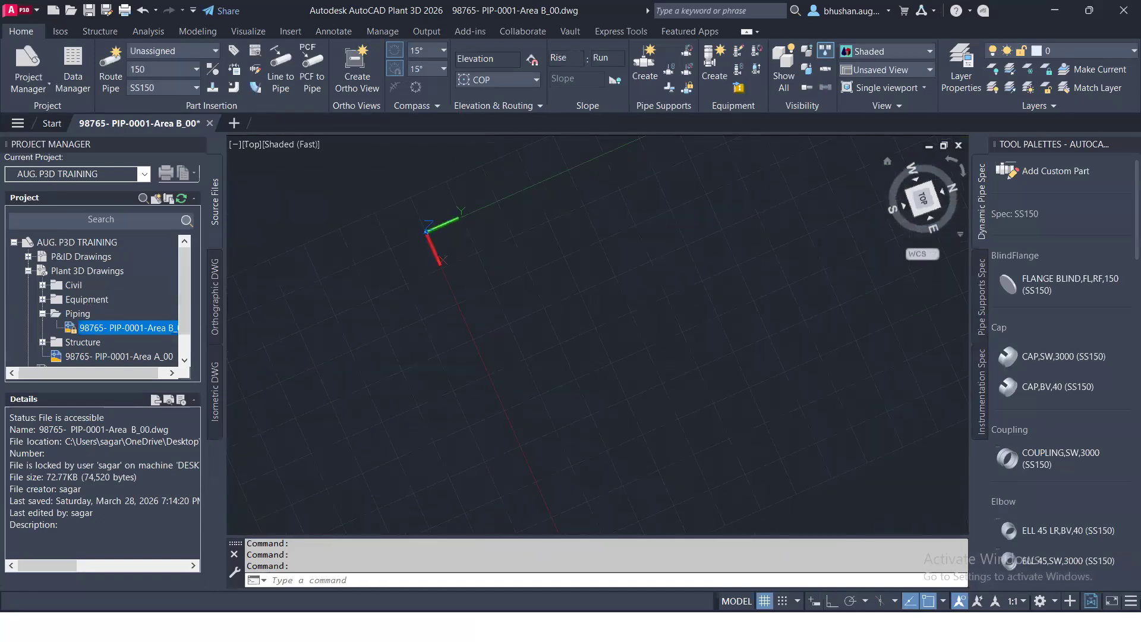
{"action": "key", "text": "F7"}
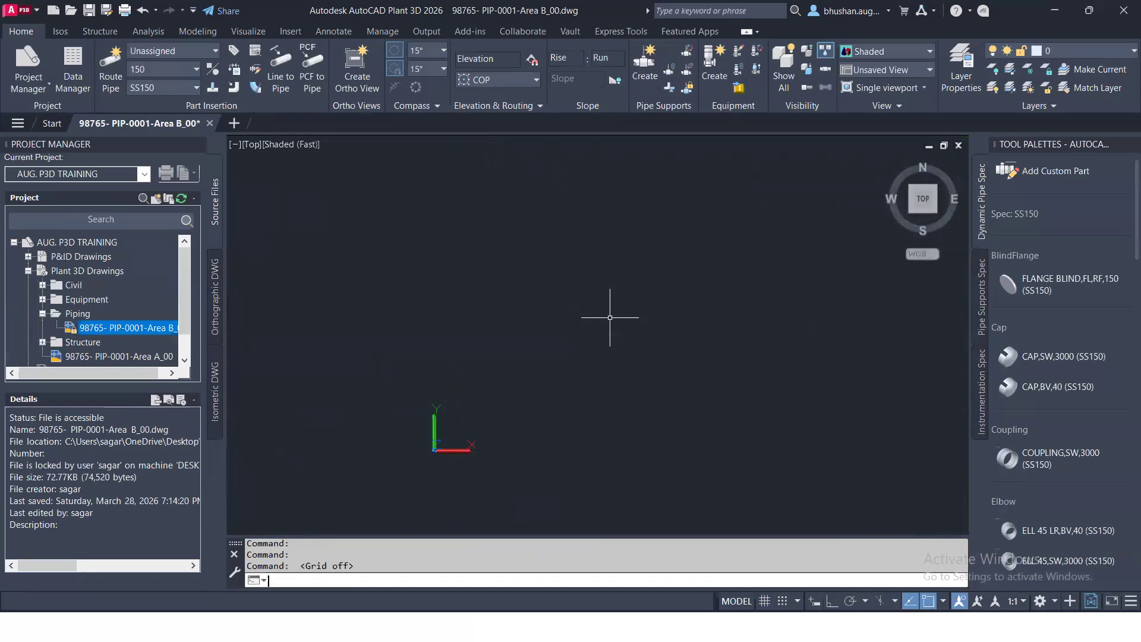
{"action": "type", "text": "V"}
{"action": "key", "text": "Return"}
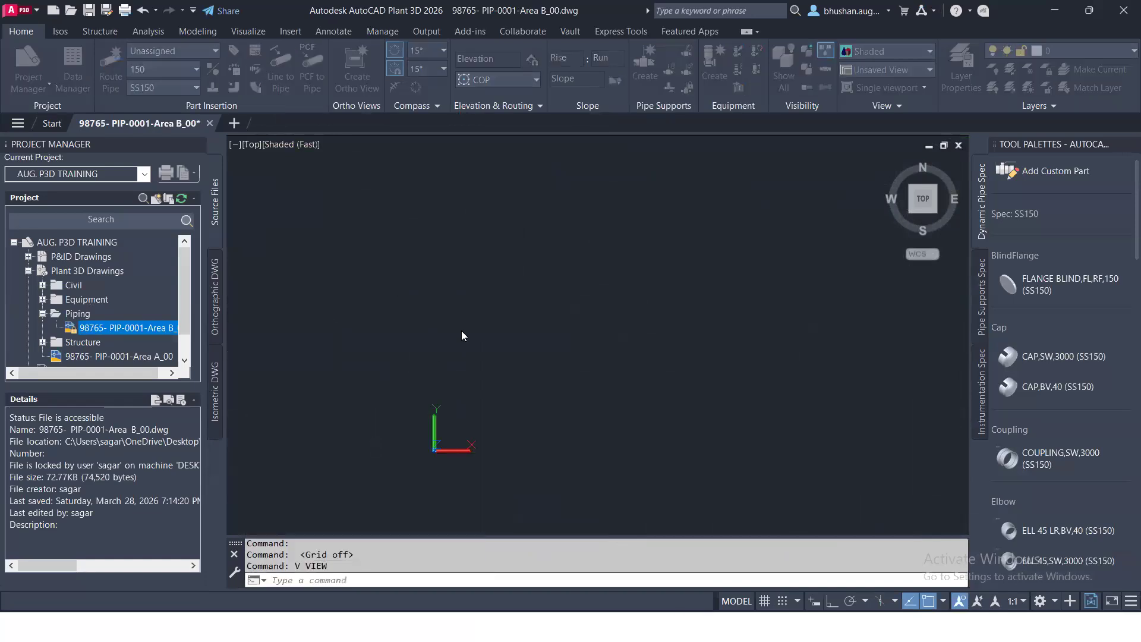
{"action": "key", "text": "Escape"}
- Set the visual style to 2D Wireframe and turn on dynamic input
{"action": "type", "text": "VS"}
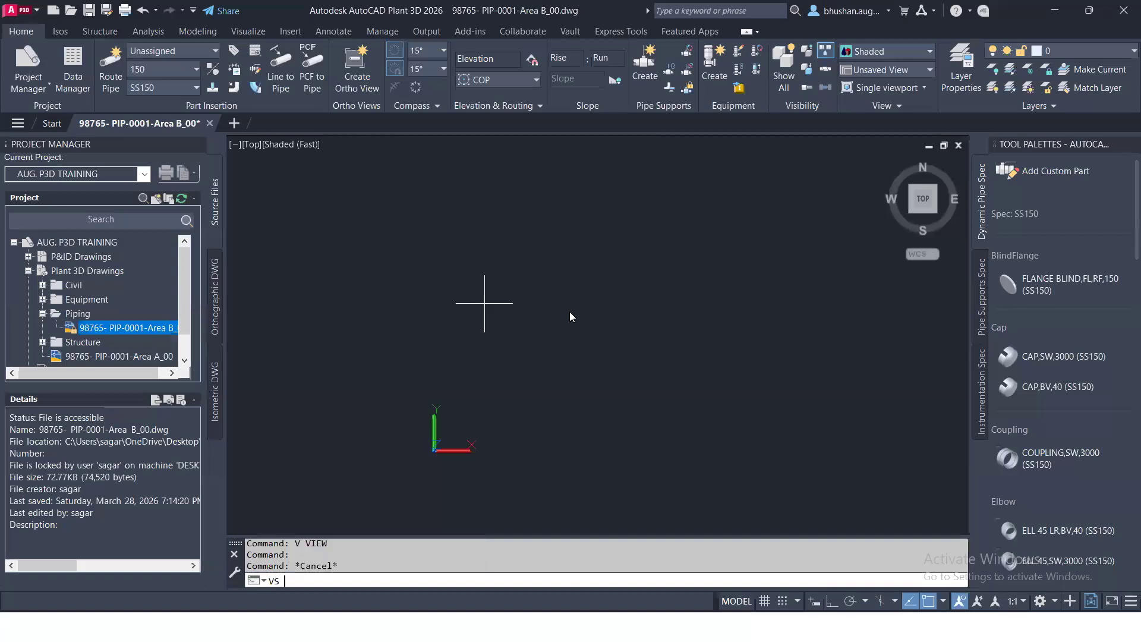
{"action": "key", "text": "Return"}
{"action": "type", "text": "2"}
{"action": "key", "text": "Return"}
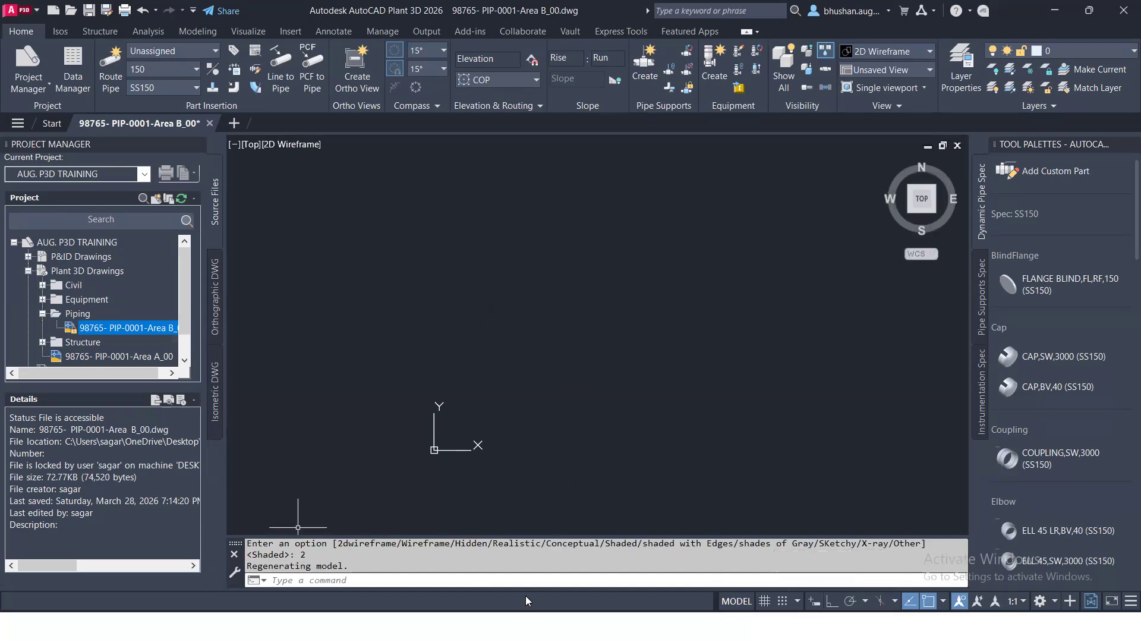
{"action": "left_click", "coordinate": [814, 600]}
{"action": "type", "text": "vs"}
{"action": "key", "text": "Return"}
{"action": "key", "text": "Escape"}
{"action": "key", "text": "Escape"}
{"action": "key", "text": "Escape"}
{"action": "key", "text": "Escape"}
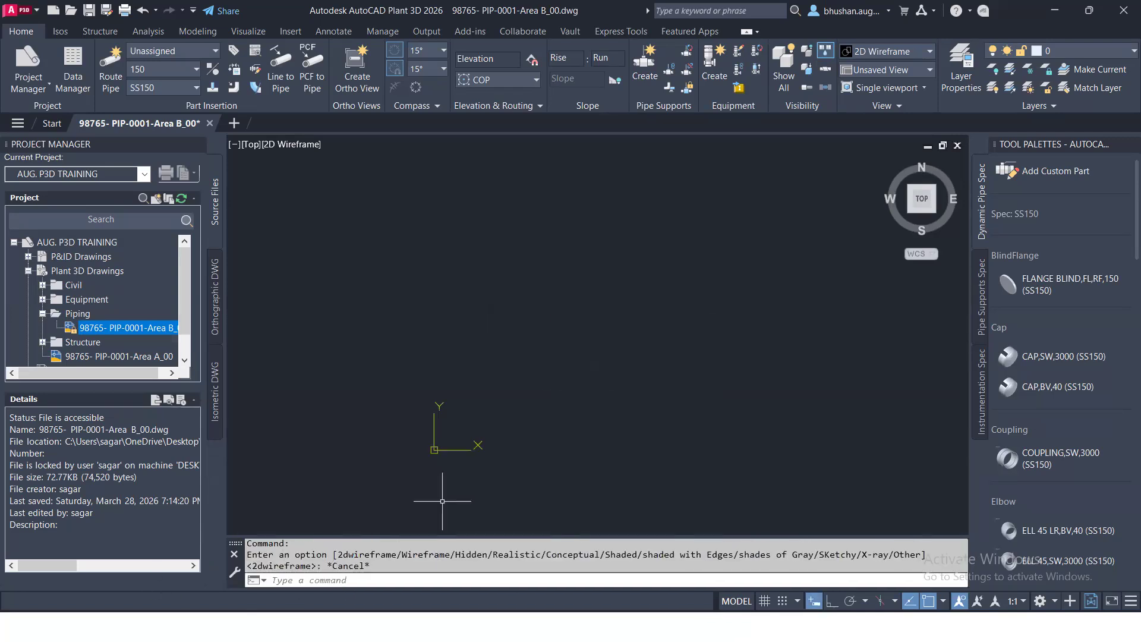
- Enable the display of layout and model tabs in the display options
{"action": "right_click", "coordinate": [495, 203]}
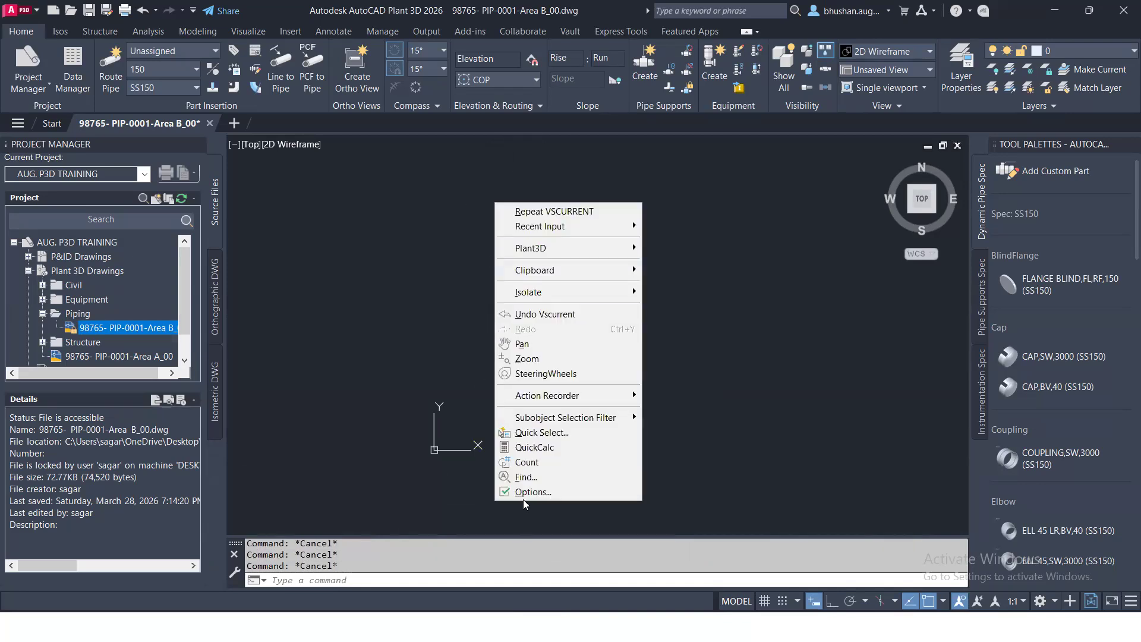
{"action": "left_click", "coordinate": [533, 492]}
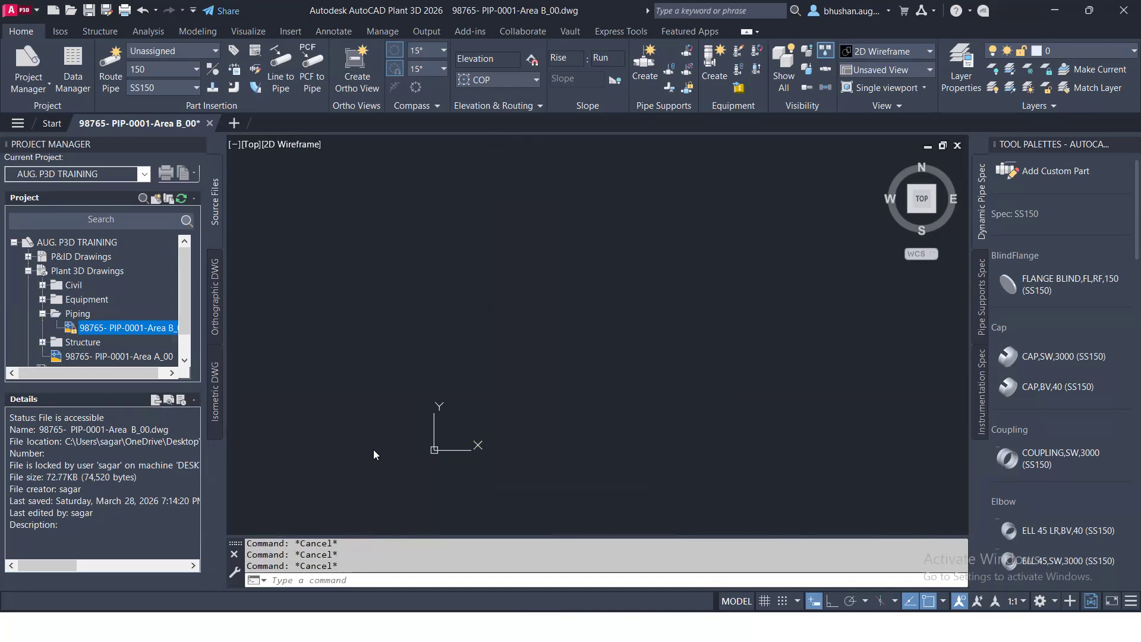
{"action": "left_click", "coordinate": [325, 397]}
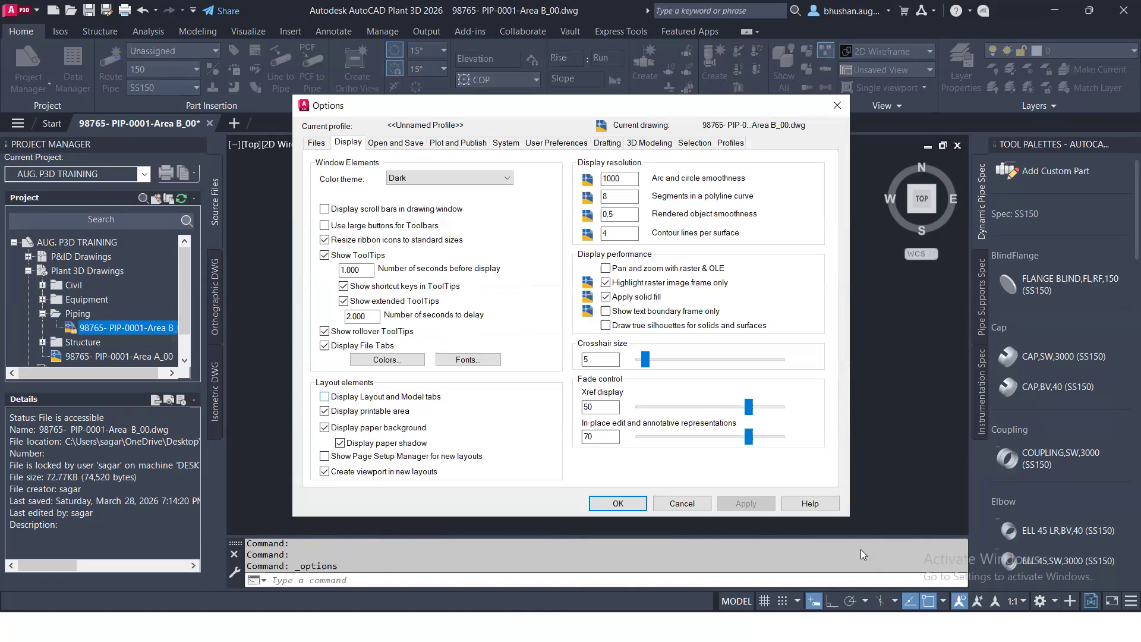
{"action": "left_click", "coordinate": [618, 504]}
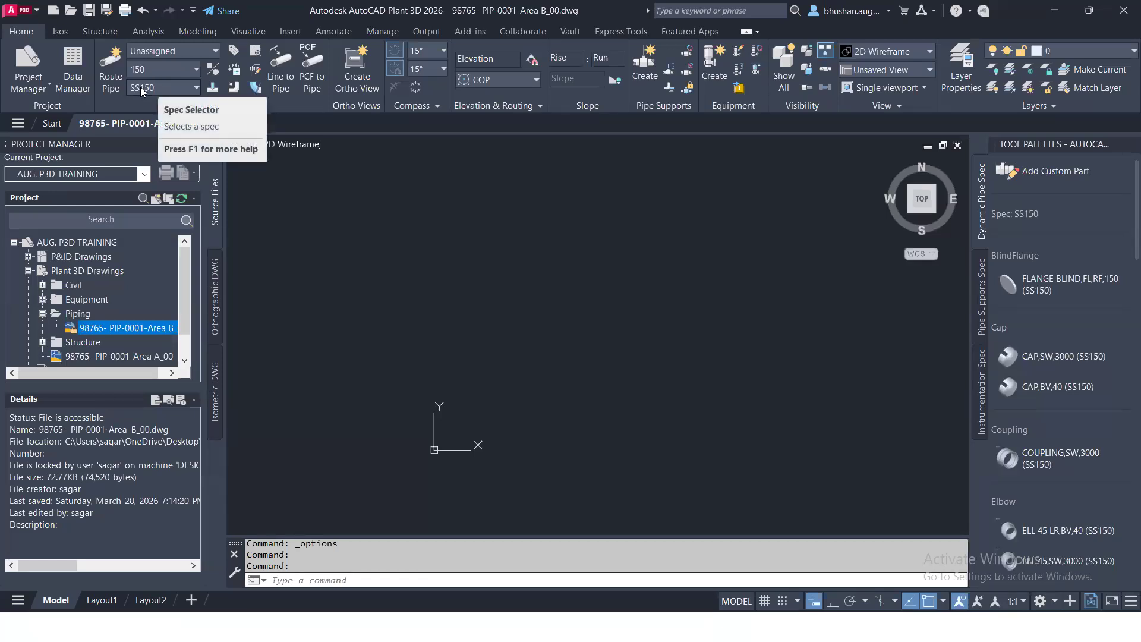
- Route a straight size 150 SS150 pipe parallel to the X axis just above the origin, with ortho mode on
{"action": "left_click", "coordinate": [110, 70]}
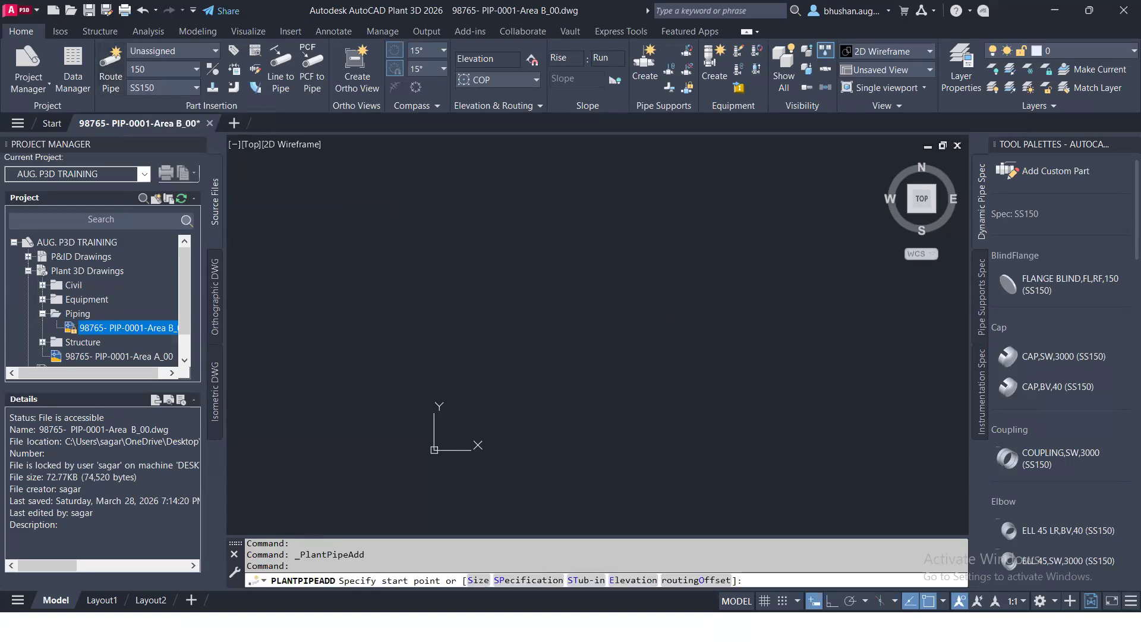
{"action": "left_click", "coordinate": [432, 295]}
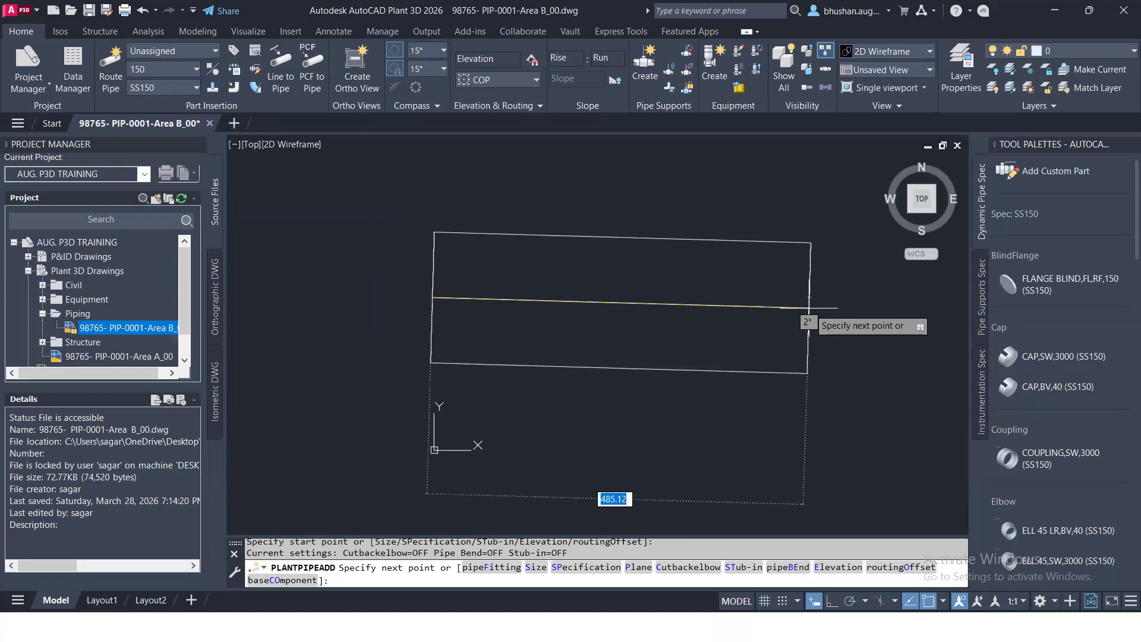
{"action": "scroll", "coordinate": [811, 311], "scroll_direction": "down", "scroll_amount": 3}
{"action": "key", "text": "F8"}
{"action": "middle_click_drag", "start_coordinate": [847, 327], "coordinate": [609, 330]}
{"action": "left_click", "coordinate": [738, 317]}
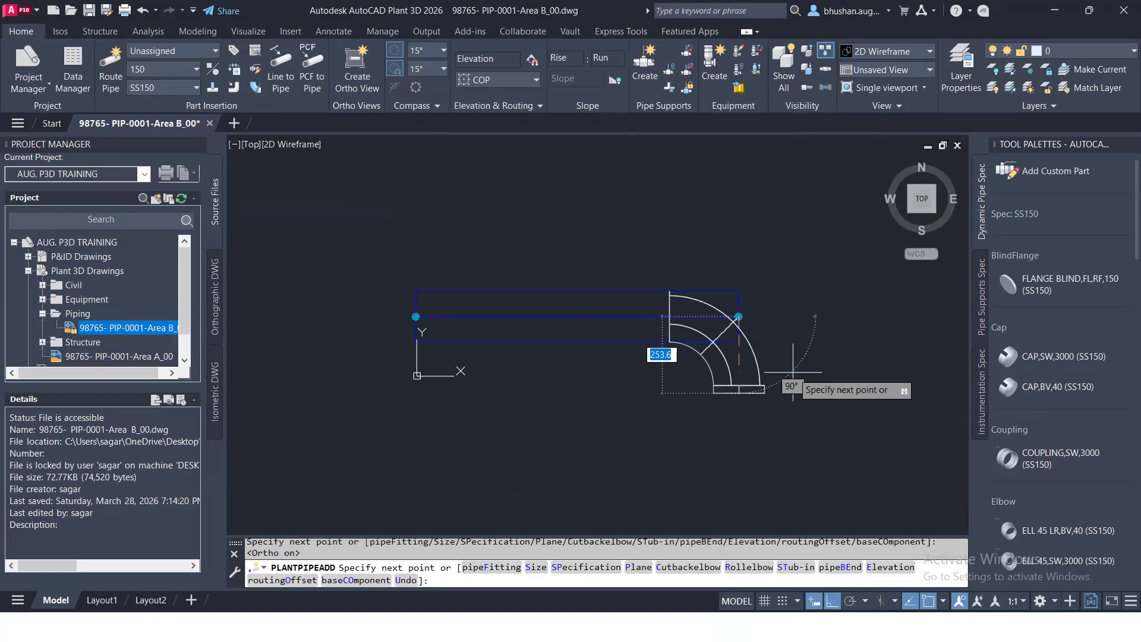
{"action": "key", "text": "Escape"}
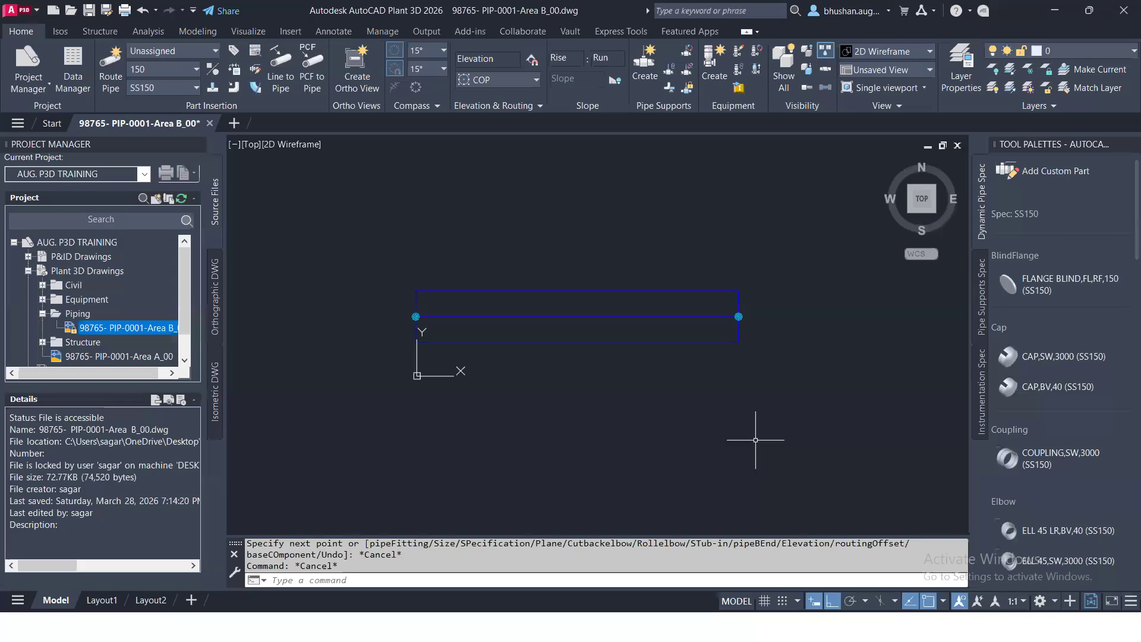
- Run PLANTPIPEADD to route a second straight pipe about 2184 mm long along the X direction, east of the first pipe
{"action": "scroll", "coordinate": [629, 333], "scroll_direction": "down", "scroll_amount": 3}
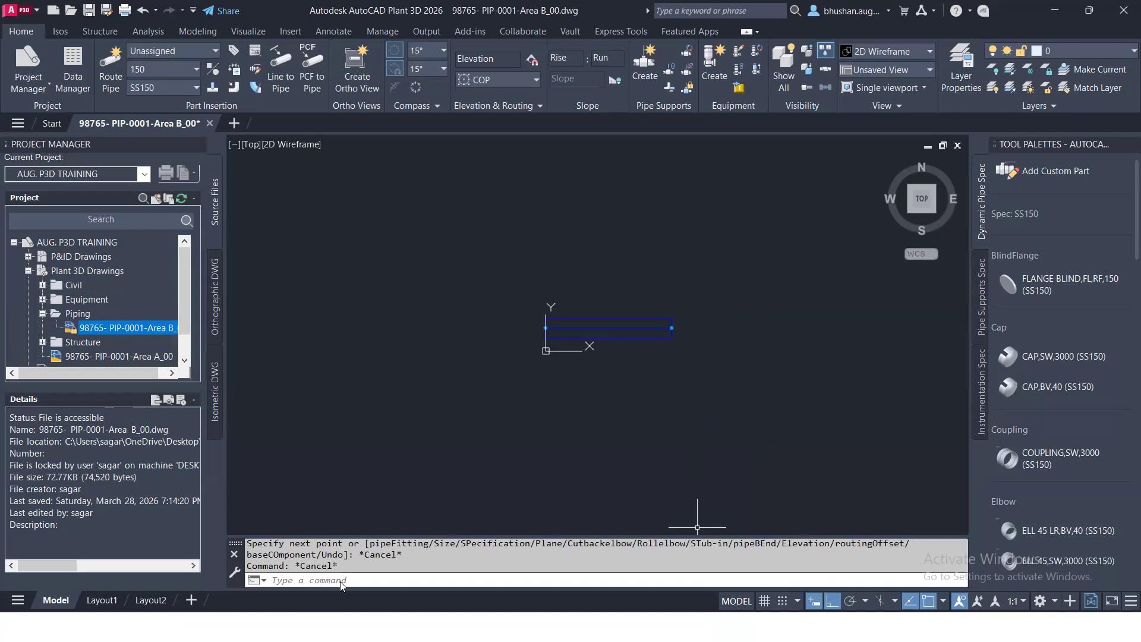
{"action": "type", "text": "PLANT"}
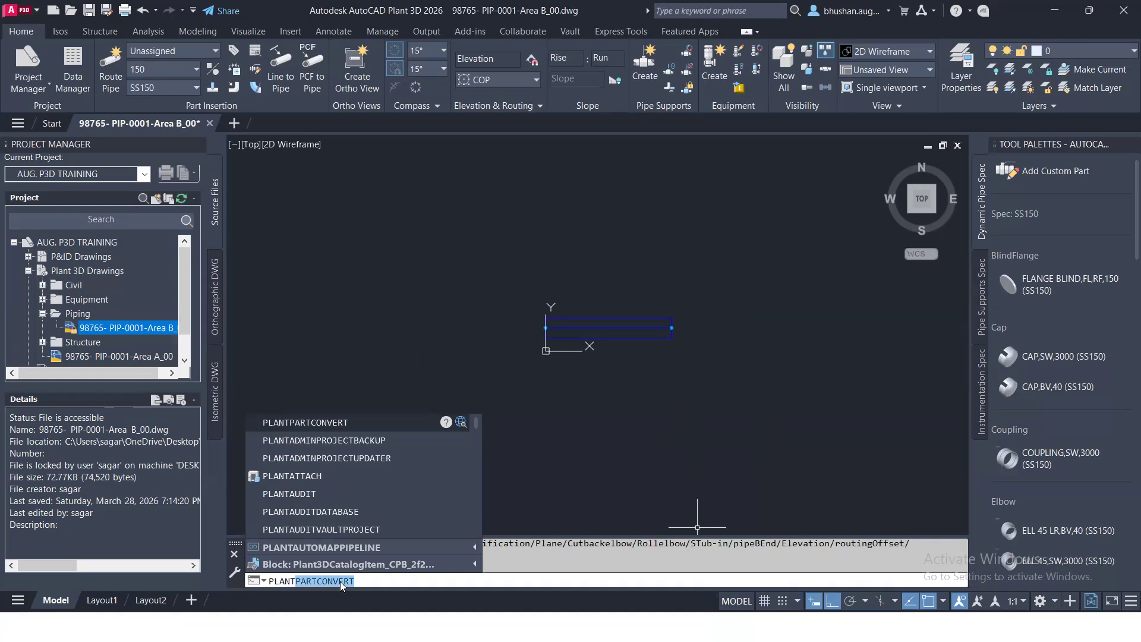
{"action": "type", "text": "PIP"}
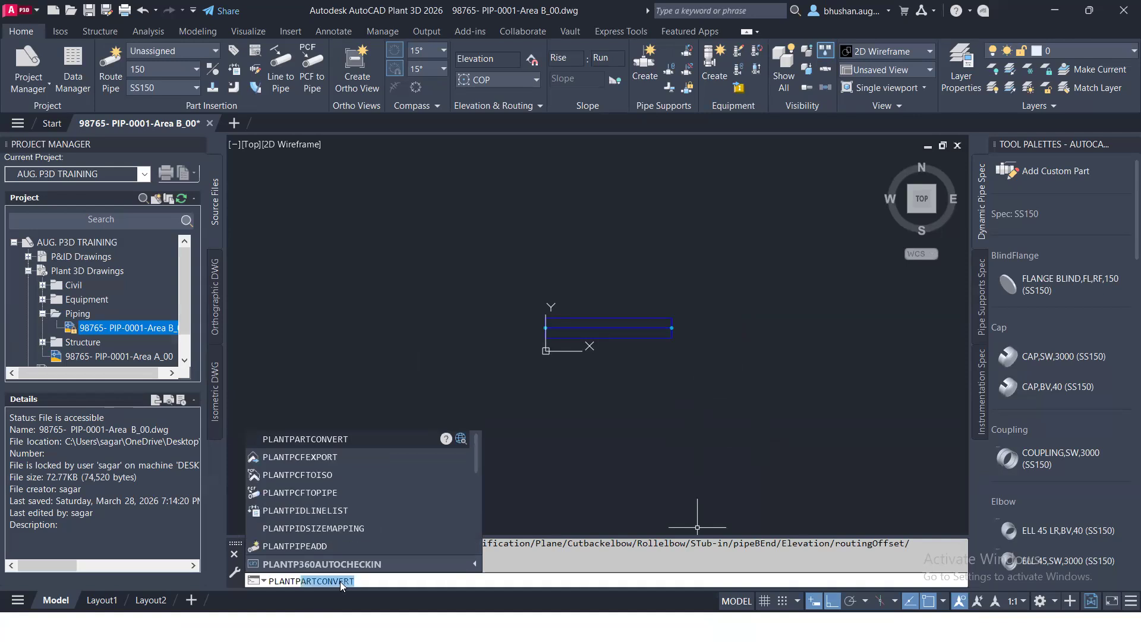
{"action": "type", "text": "EADD"}
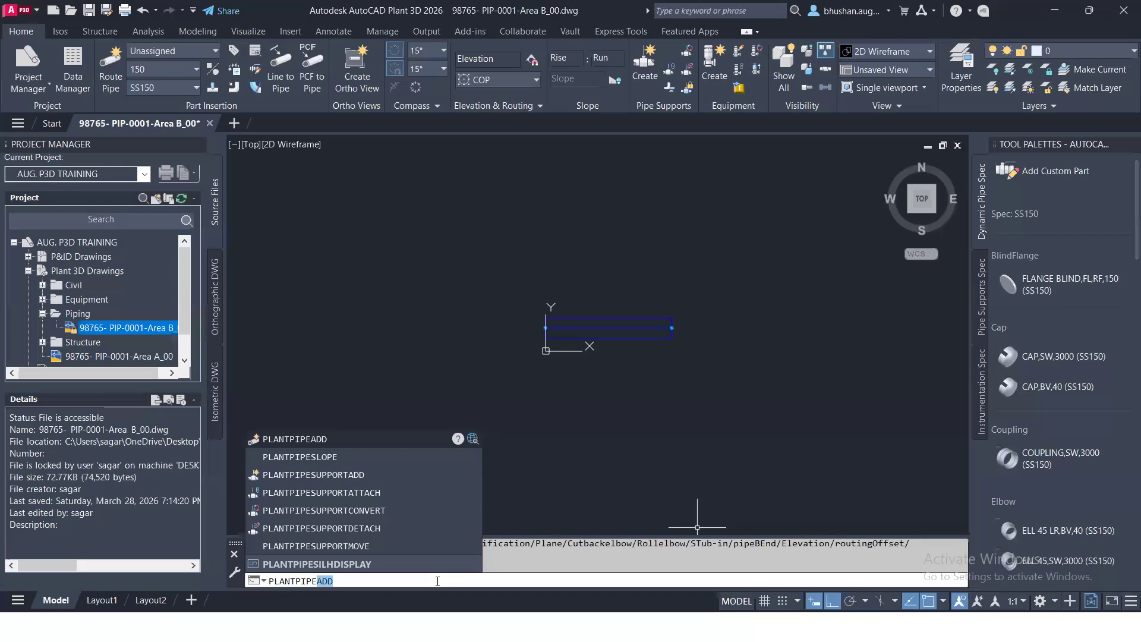
{"action": "left_click", "coordinate": [364, 584]}
{"action": "key", "text": "Down"}
{"action": "key", "text": "Down"}
{"action": "key", "text": "Down"}
{"action": "key", "text": "Down"}
{"action": "key", "text": "Down"}
{"action": "key", "text": "Down"}
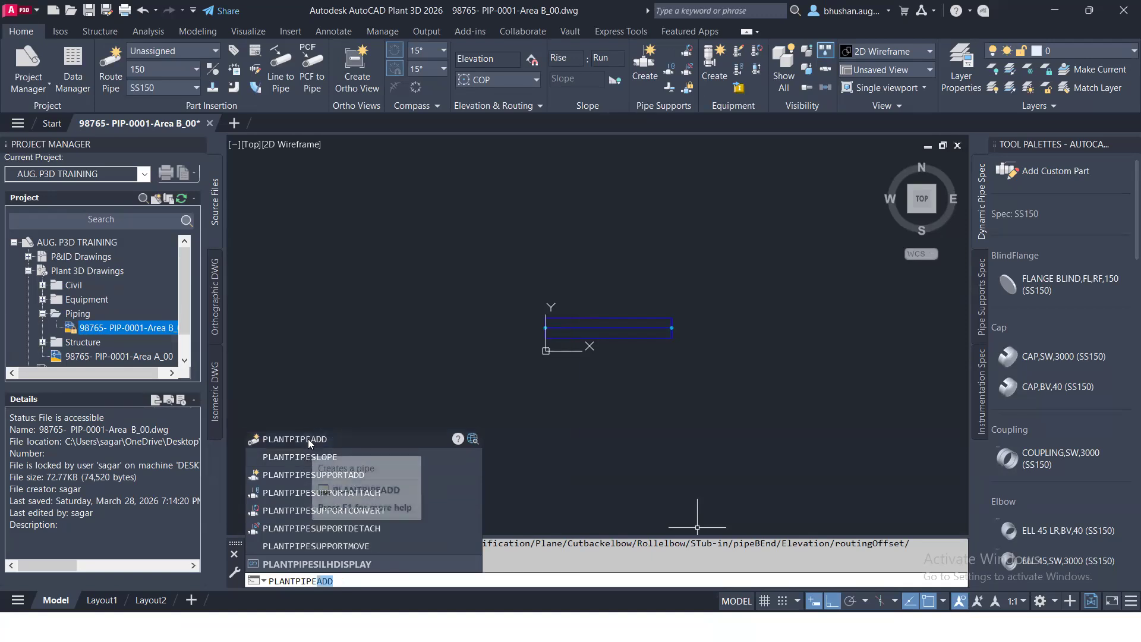
{"action": "left_click", "coordinate": [308, 439]}
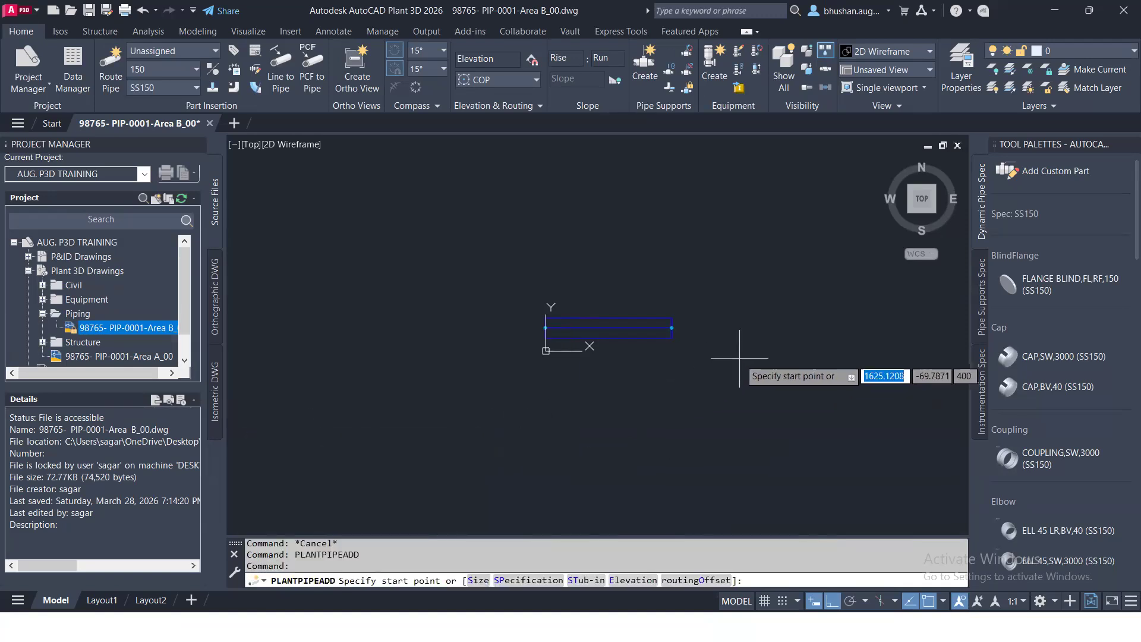
{"action": "left_click", "coordinate": [748, 318]}
{"action": "middle_click_drag", "start_coordinate": [860, 362], "coordinate": [589, 378]}
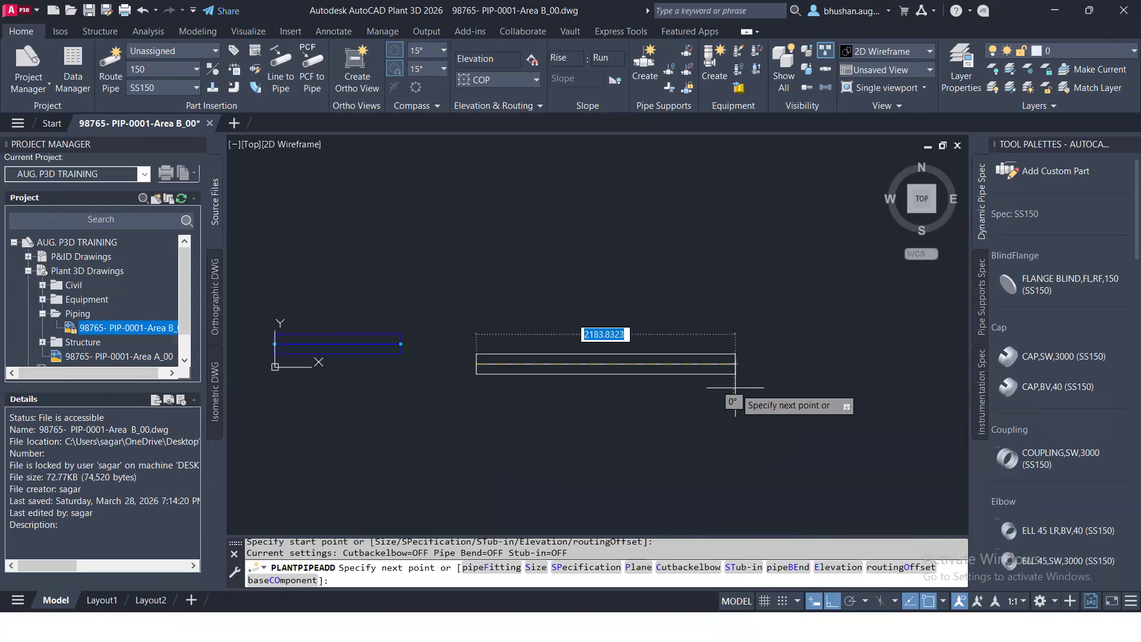
{"action": "left_click", "coordinate": [735, 364]}
{"action": "key", "text": "Escape"}
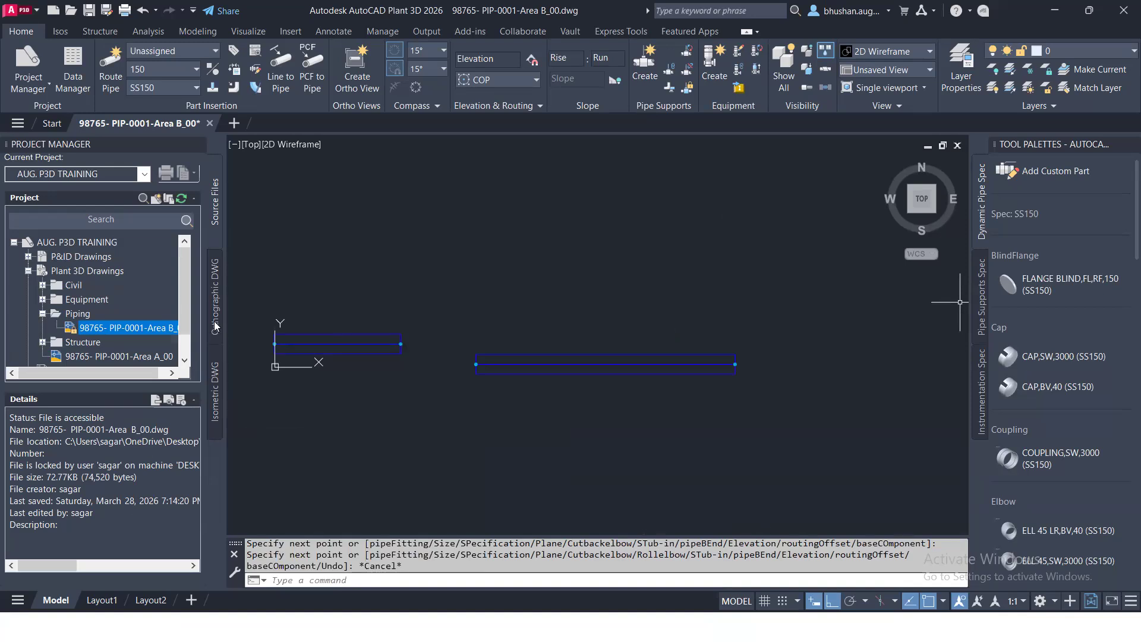
- Select both existing pipes to inspect their grips, and clear the selection
{"action": "left_click", "coordinate": [434, 385]}
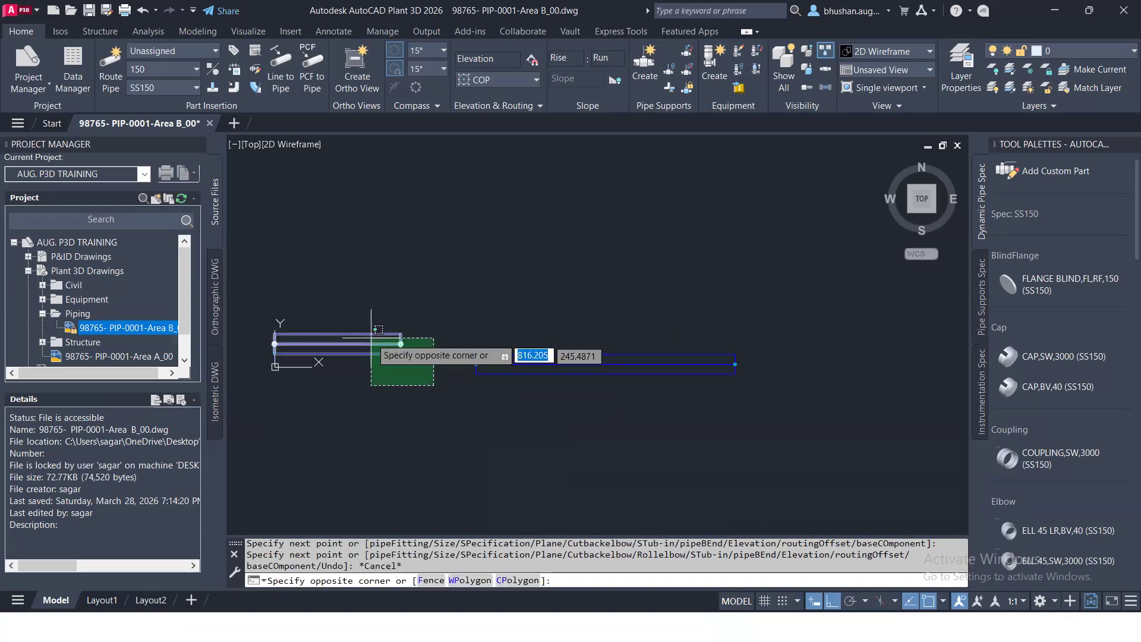
{"action": "left_click", "coordinate": [371, 338]}
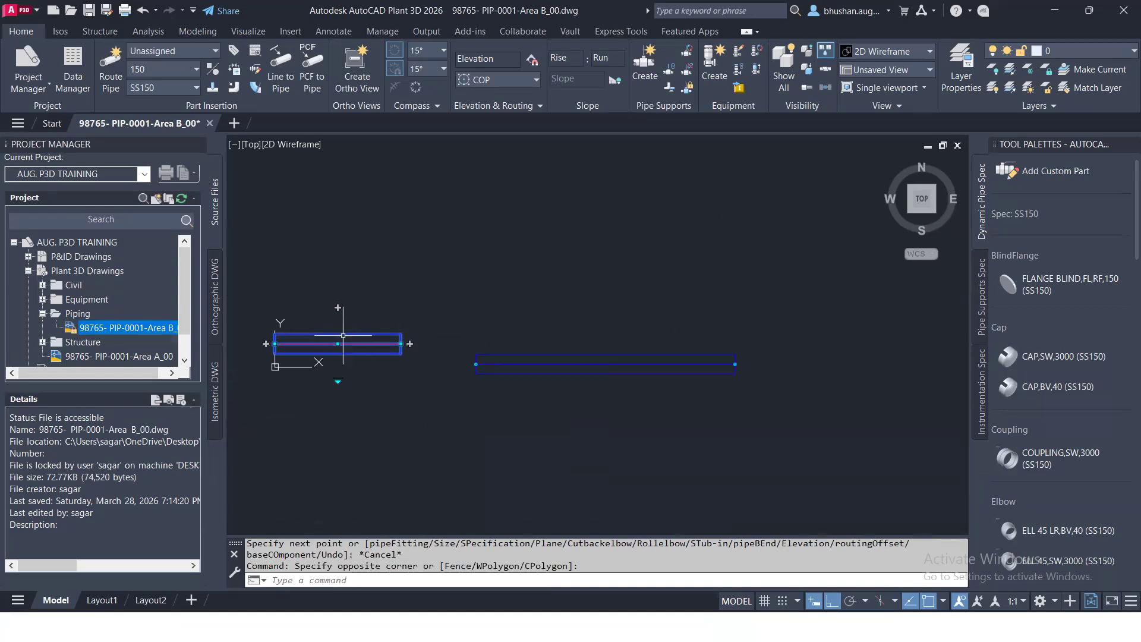
{"action": "left_click", "coordinate": [575, 426]}
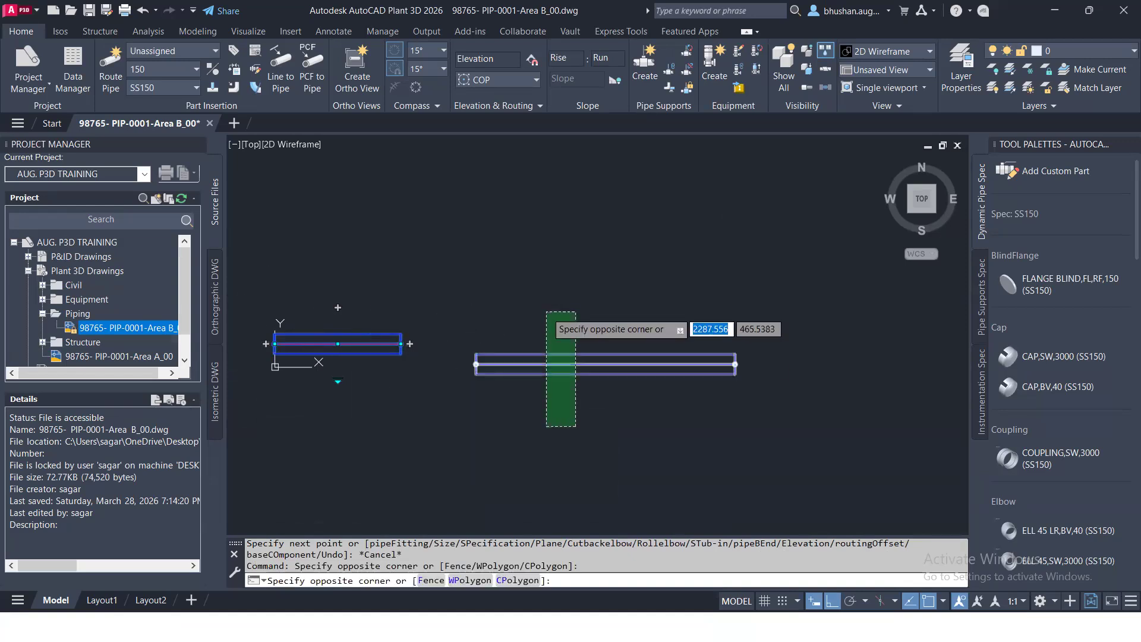
{"action": "left_click", "coordinate": [547, 312]}
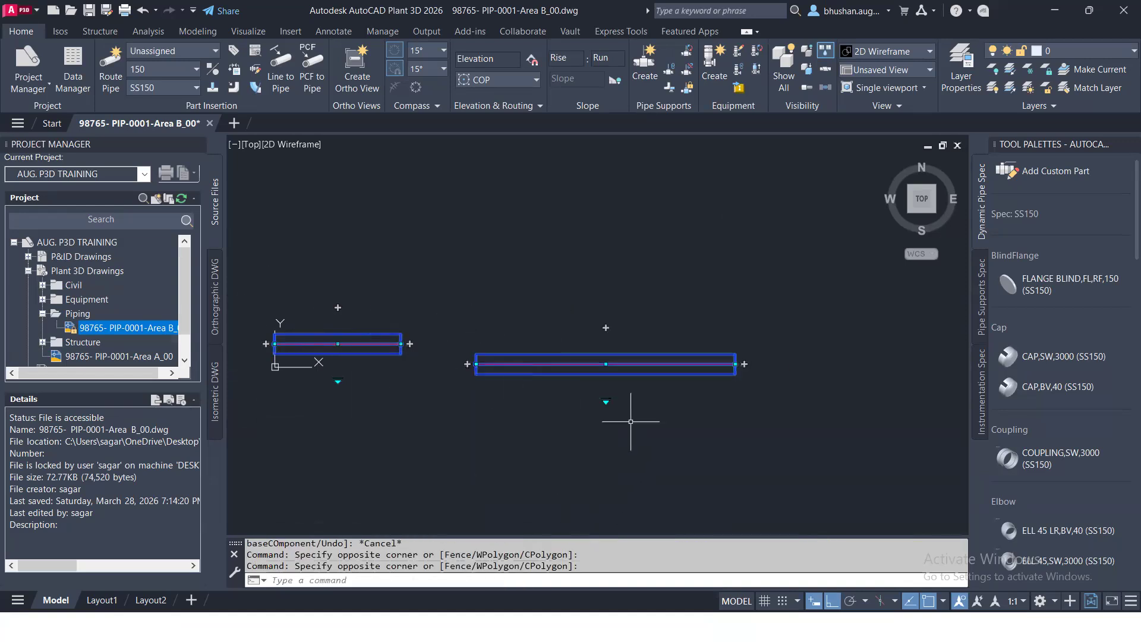
{"action": "key", "text": "Escape"}
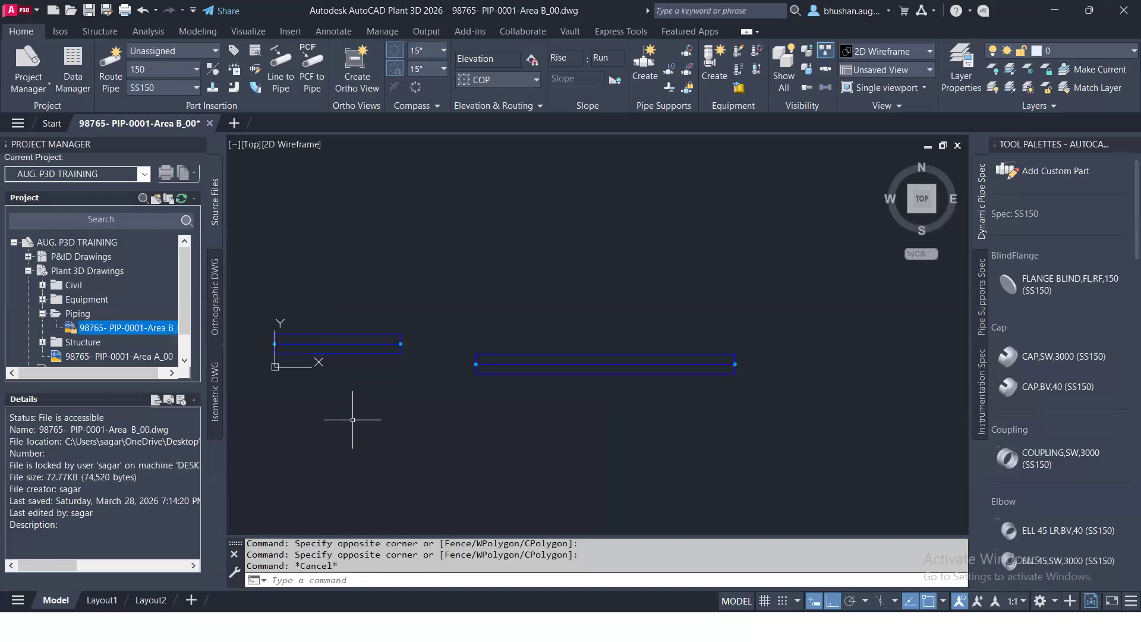
- Extend the first pipe from its east end grip by about 5125 mm along the X direction, without adding an elbow
{"action": "left_click", "coordinate": [352, 413]}
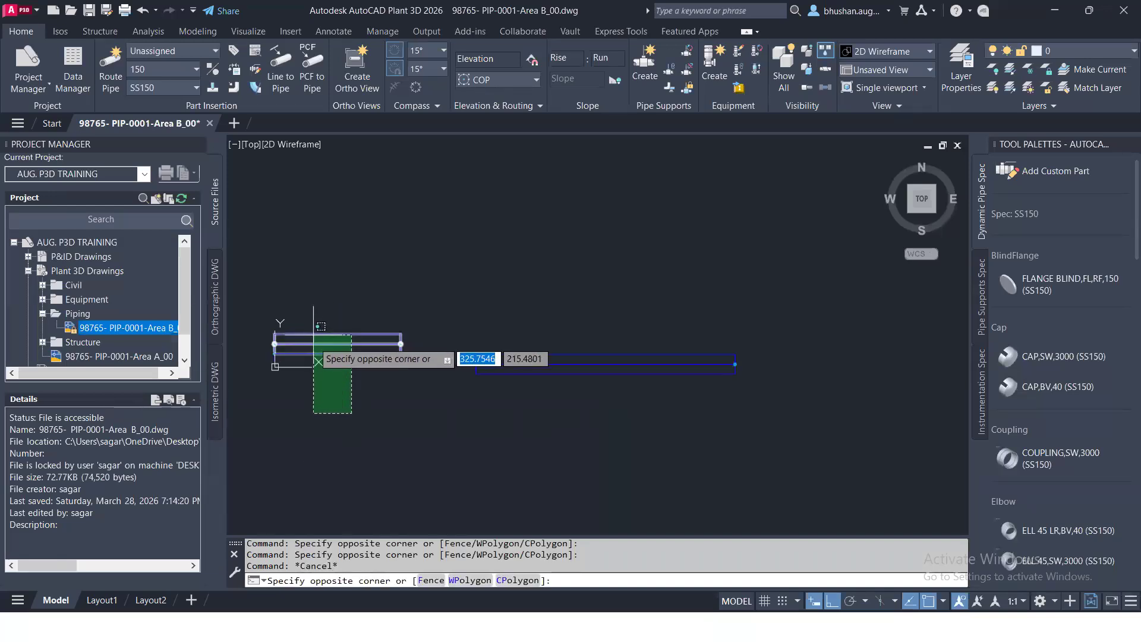
{"action": "key", "text": "Escape"}
{"action": "left_click", "coordinate": [305, 299]}
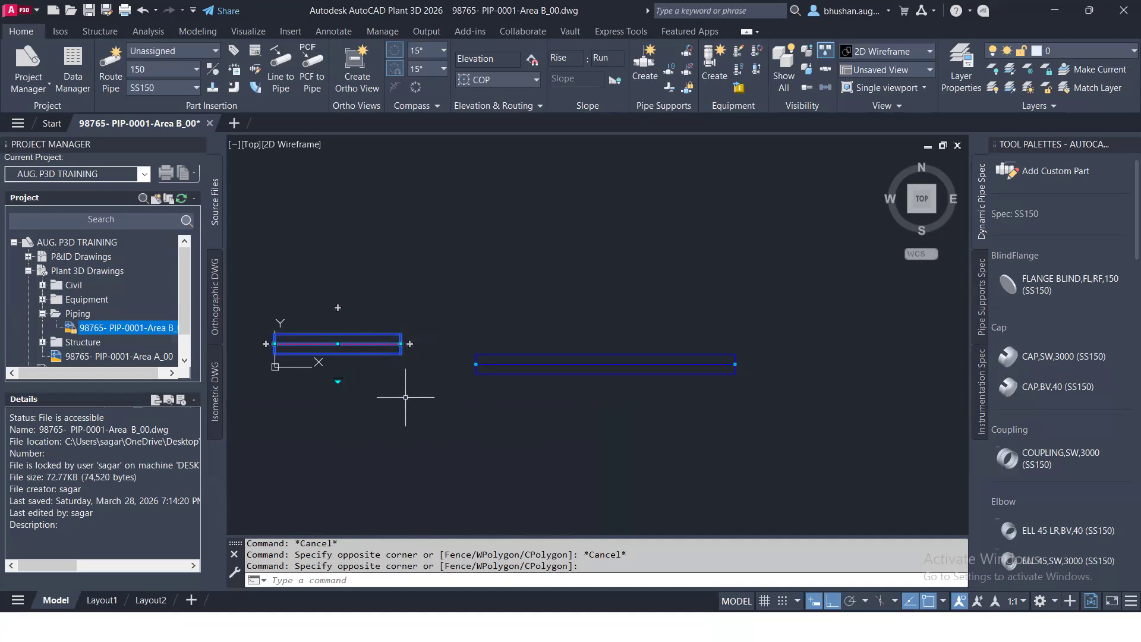
{"action": "left_click", "coordinate": [409, 343]}
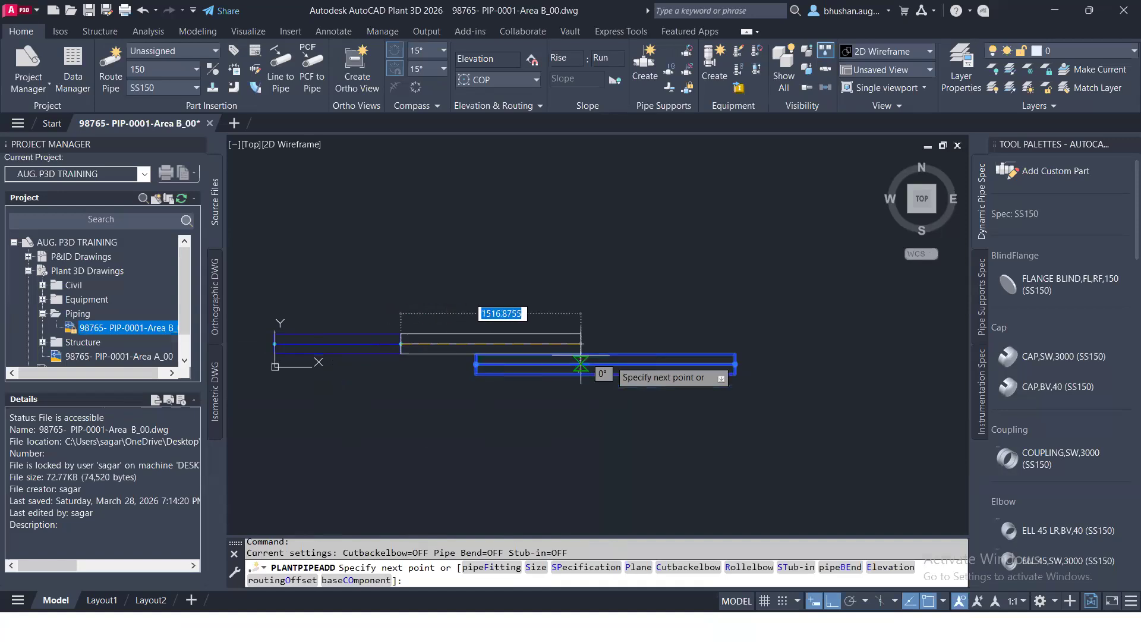
{"action": "middle_click_drag", "start_coordinate": [787, 333], "coordinate": [599, 321]}
{"action": "scroll", "coordinate": [599, 321], "scroll_direction": "down", "scroll_amount": 2}
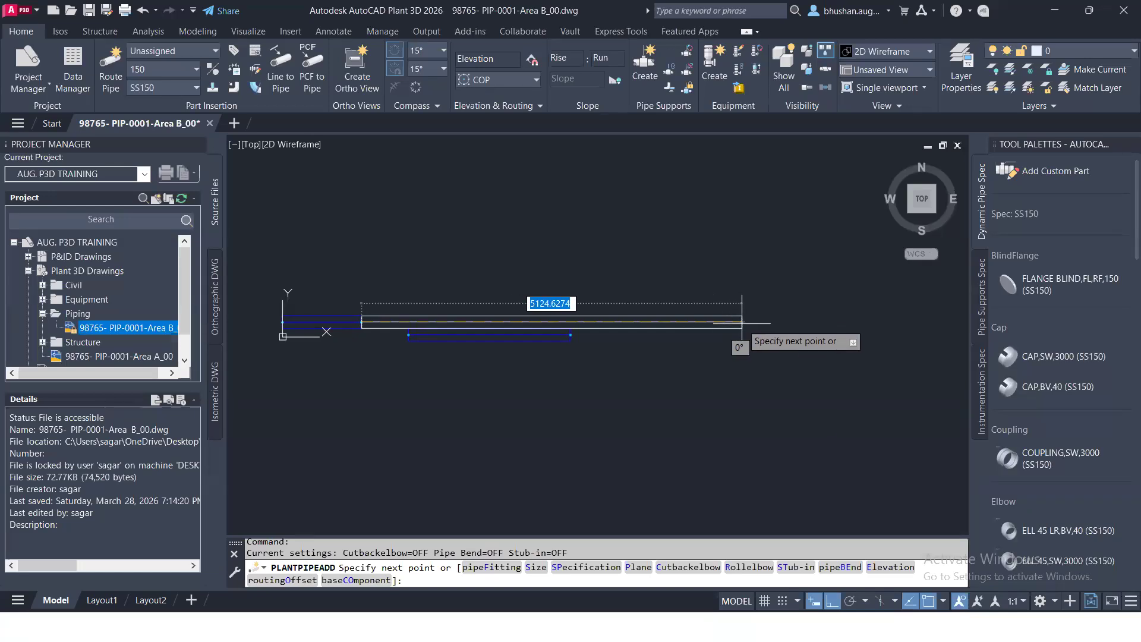
{"action": "left_click", "coordinate": [742, 323]}
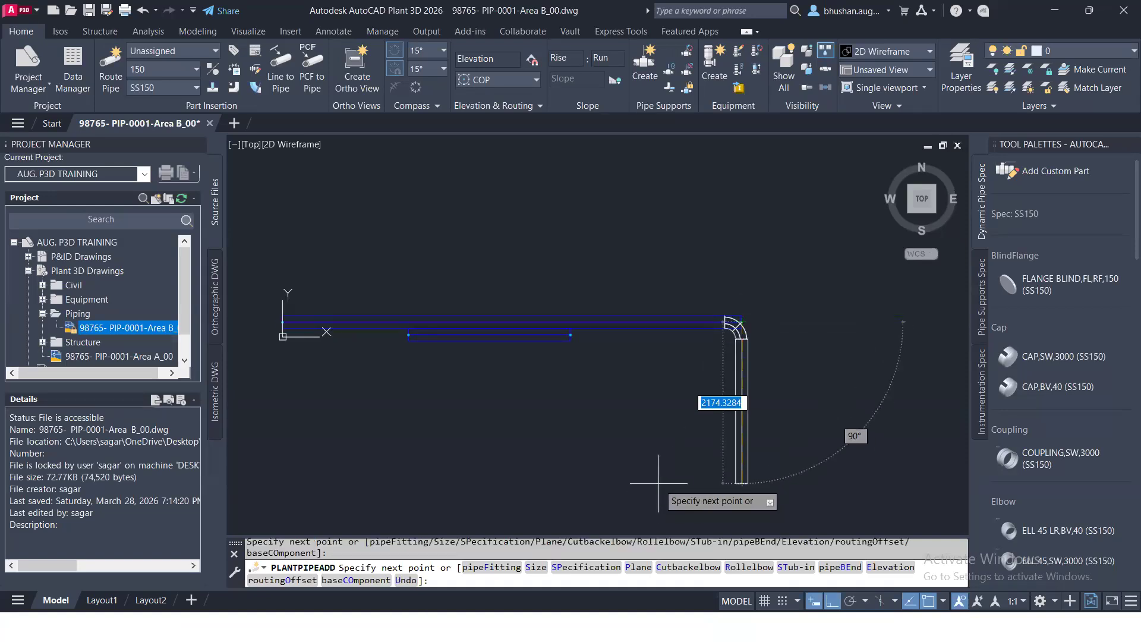
{"action": "key", "text": "Escape"}
{"action": "scroll", "coordinate": [548, 328], "scroll_direction": "up", "scroll_amount": 2}
{"action": "scroll", "coordinate": [575, 291], "scroll_direction": "down", "scroll_amount": 3}
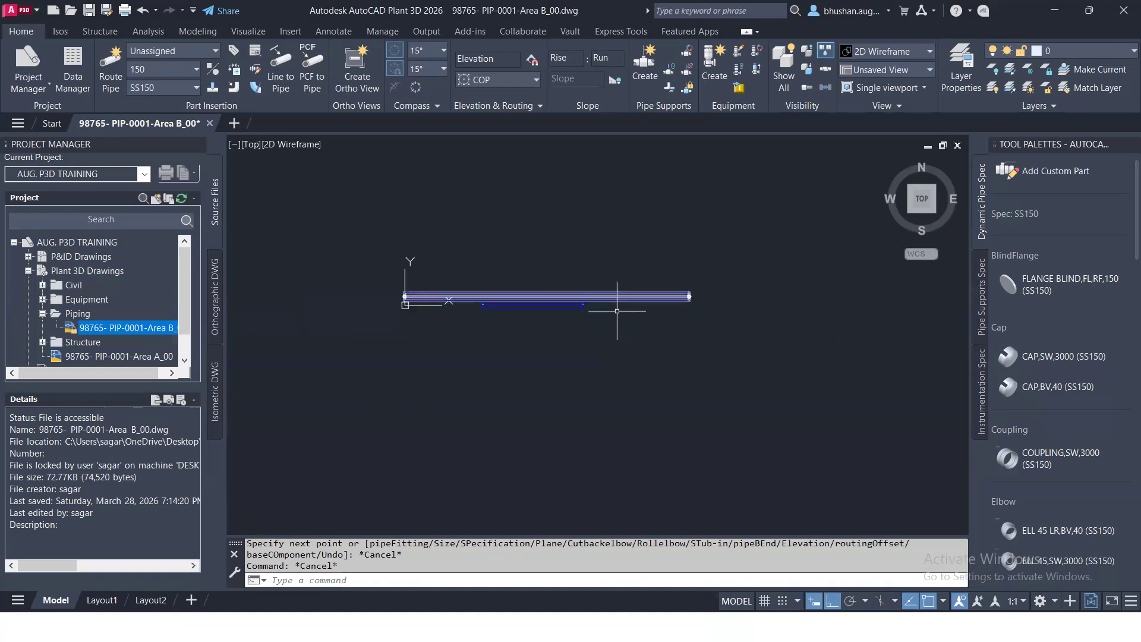
- Select the extended pipe to check its extent as one piece, and clear the selection
{"action": "scroll", "coordinate": [427, 298], "scroll_direction": "up", "scroll_amount": 4}
{"action": "left_click", "coordinate": [518, 352]}
{"action": "left_click", "coordinate": [433, 226]}
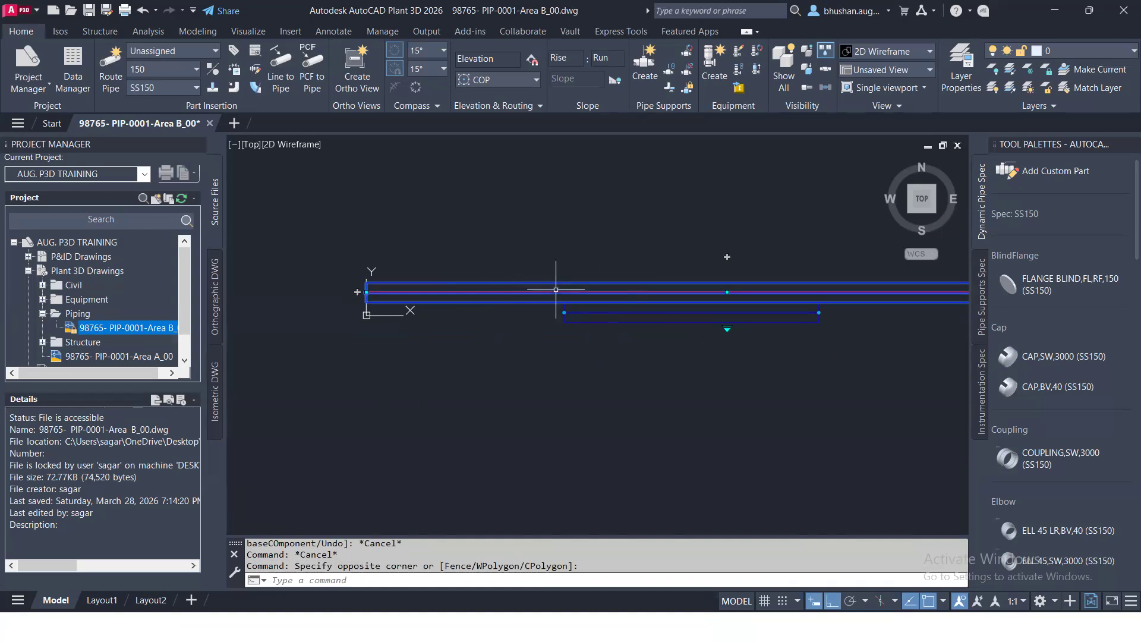
{"action": "key", "text": "Escape"}
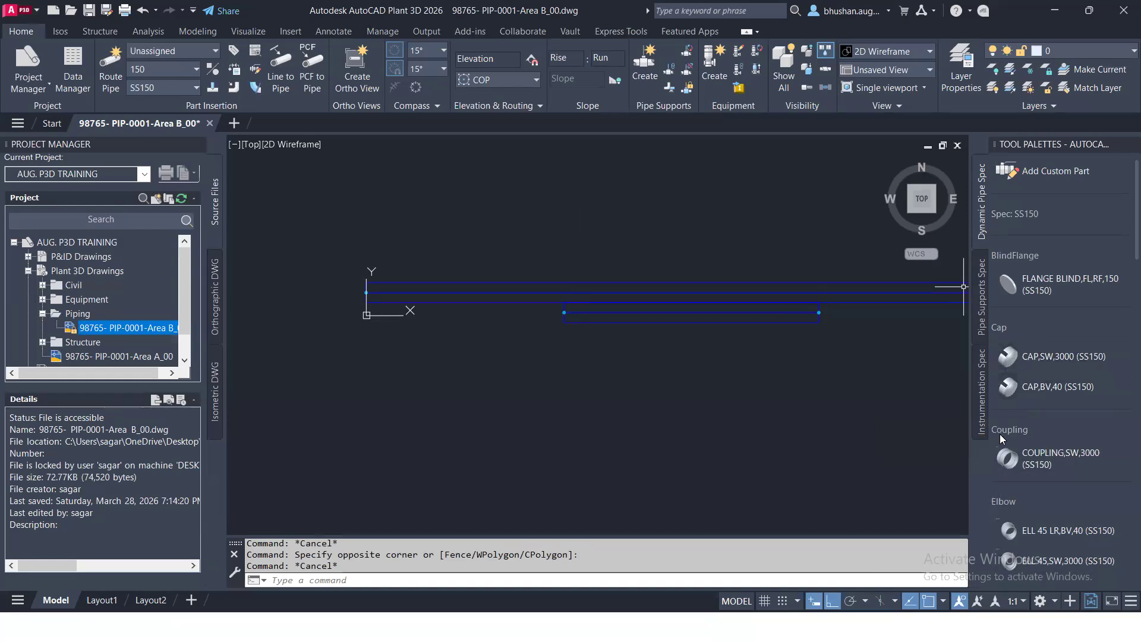
- Route a straight horizontal pipe north of the existing pipes using the Pipe, Seamless,PL,40 (SS150) part from the dynamic pipe spec
{"action": "scroll", "coordinate": [1001, 475], "scroll_direction": "down", "scroll_amount": 3}
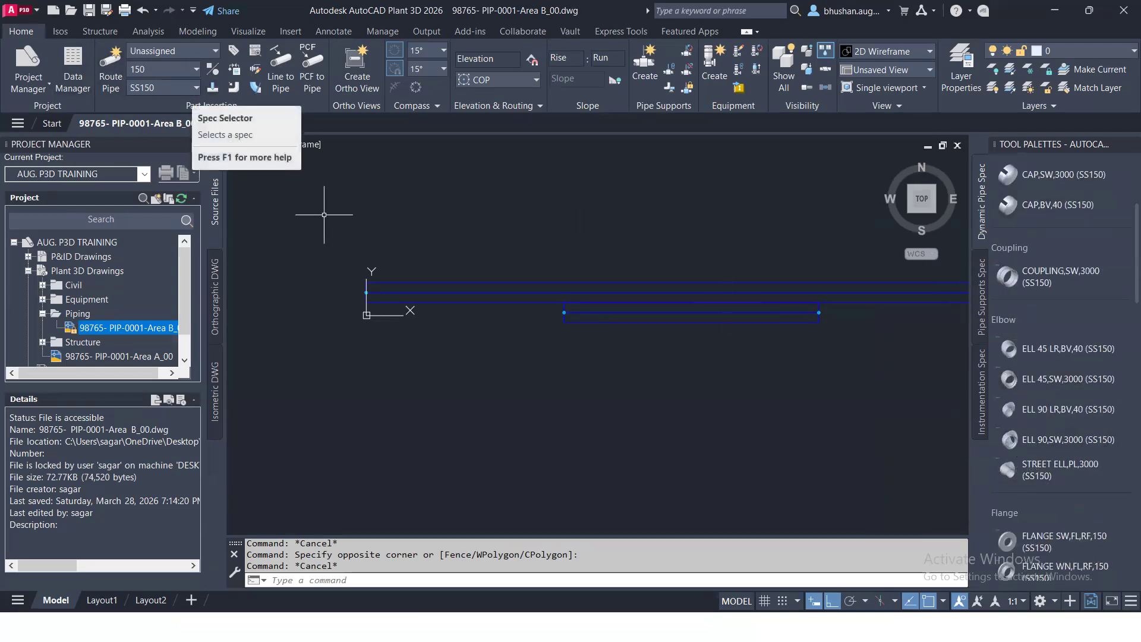
{"action": "scroll", "coordinate": [1012, 443], "scroll_direction": "down", "scroll_amount": 6}
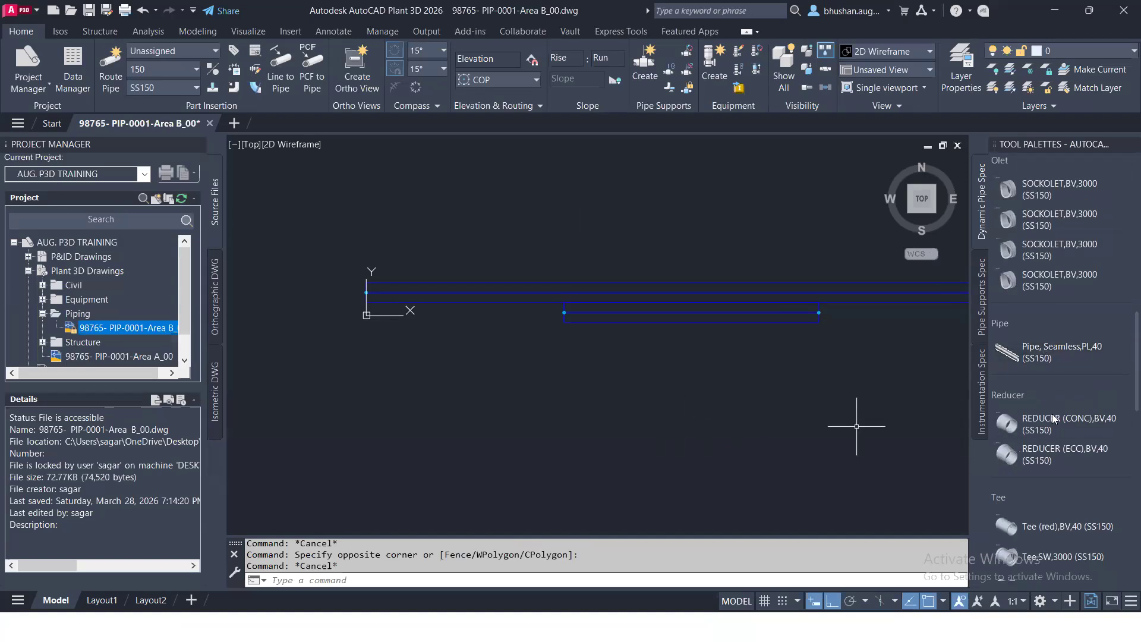
{"action": "left_click", "coordinate": [1028, 356]}
{"action": "middle_click_drag", "start_coordinate": [538, 239], "coordinate": [453, 348]}
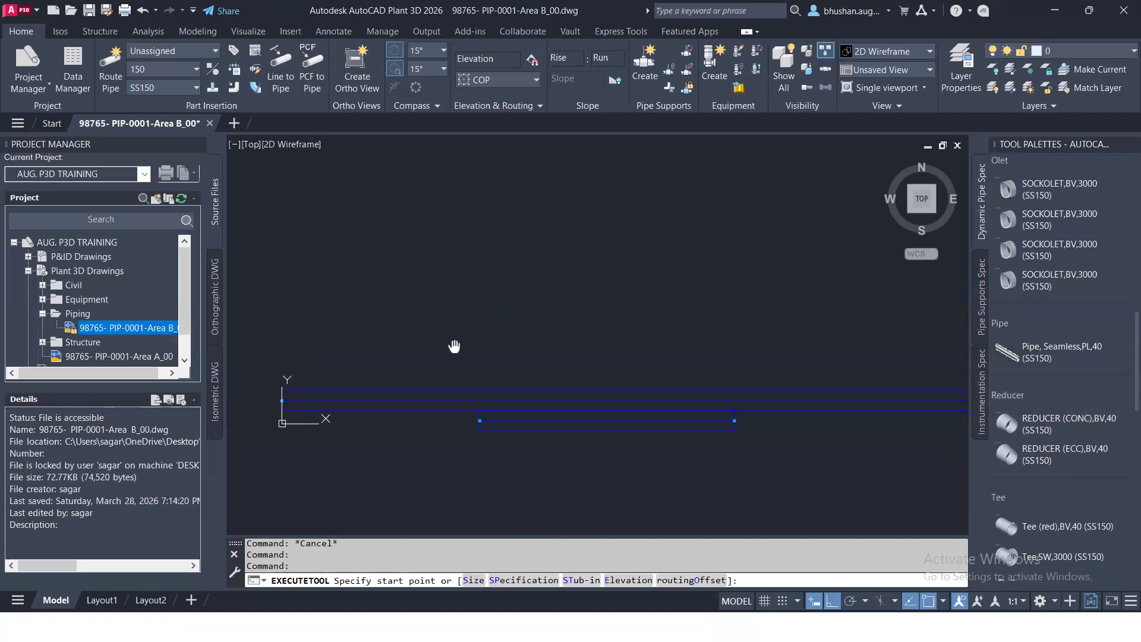
{"action": "left_click", "coordinate": [402, 239]}
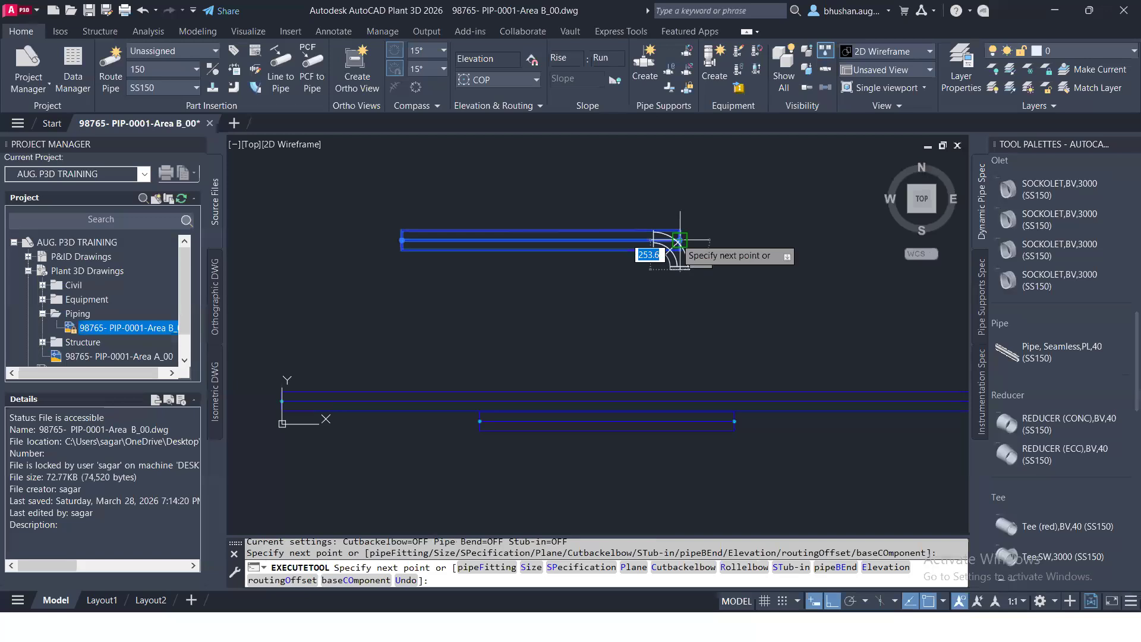
{"action": "left_click", "coordinate": [678, 240]}
{"action": "key", "text": "Escape"}
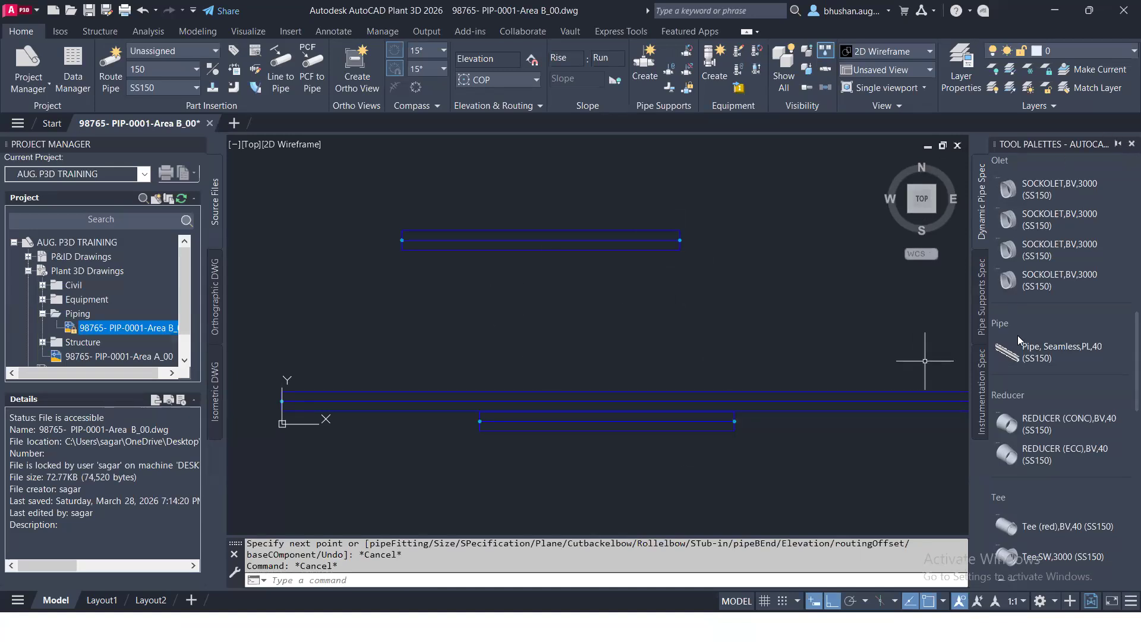
- Look through the SS150 reducers, tees and valves among the spec parts, and open the Pipe Spec Viewer
{"action": "scroll", "coordinate": [1062, 343], "scroll_direction": "down", "scroll_amount": 3}
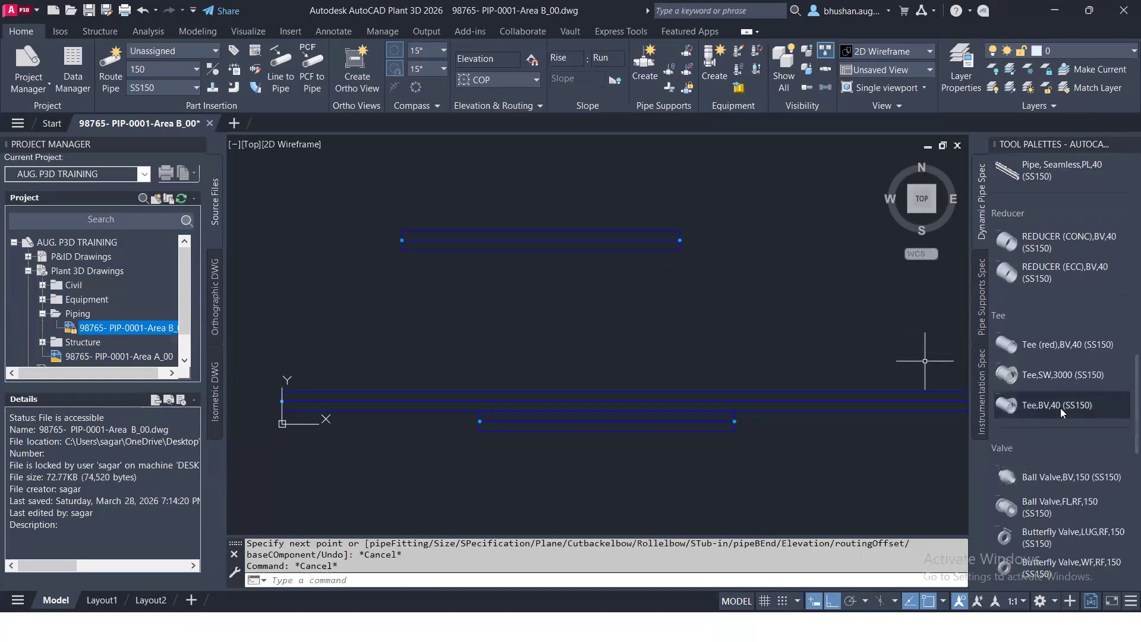
{"action": "scroll", "coordinate": [1061, 408], "scroll_direction": "down", "scroll_amount": 2}
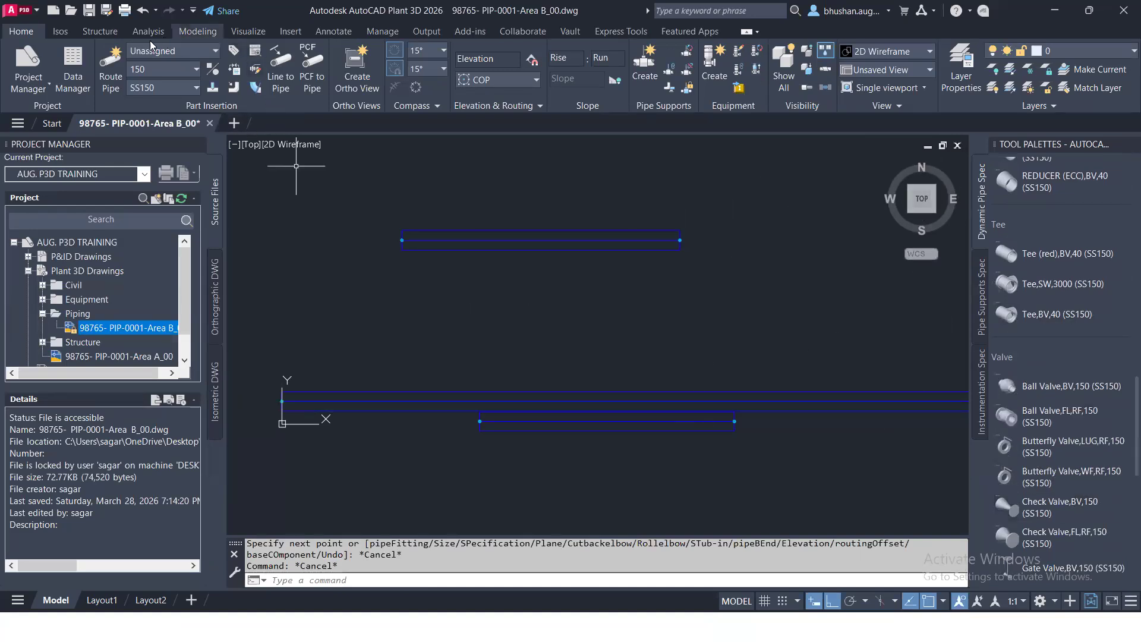
{"action": "left_click", "coordinate": [256, 53]}
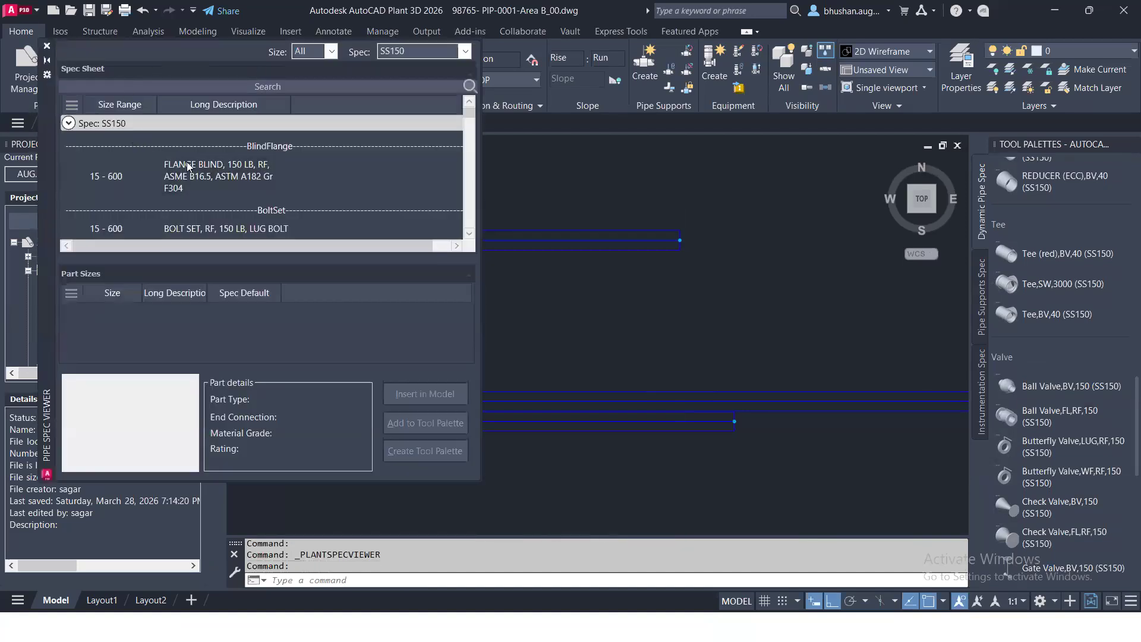
- Examine the part categories in the SS150 spec sheet, from caps and elbows through pipe to valves, including the venturi plug valve
{"action": "scroll", "coordinate": [200, 168], "scroll_direction": "down", "scroll_amount": 2}
{"action": "scroll", "coordinate": [200, 166], "scroll_direction": "down", "scroll_amount": 6}
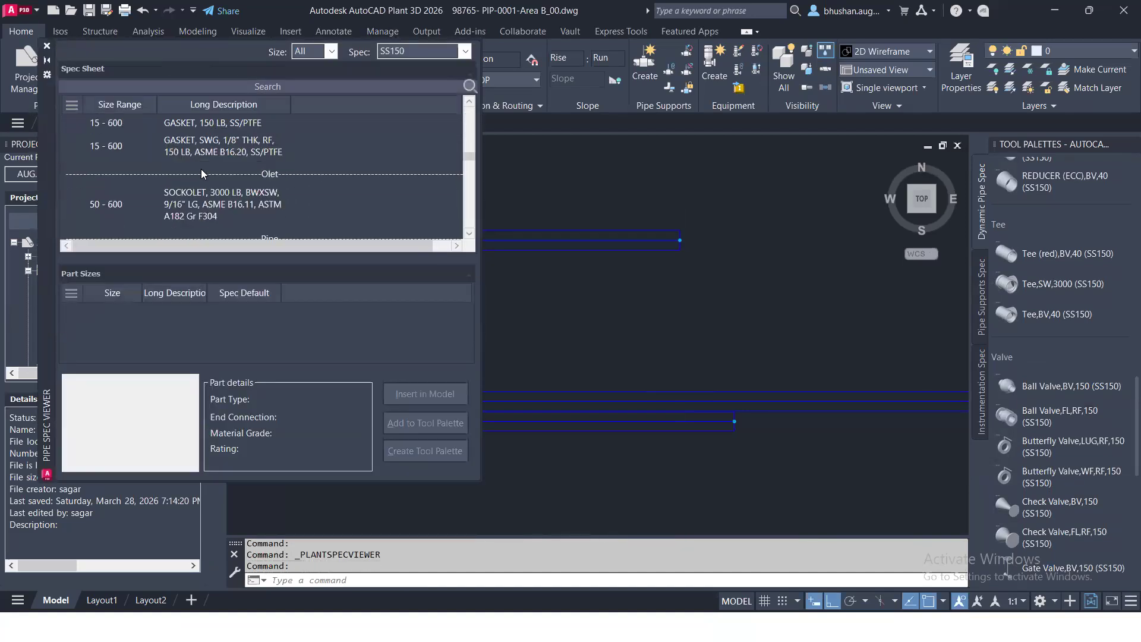
{"action": "scroll", "coordinate": [169, 153], "scroll_direction": "down", "scroll_amount": 3}
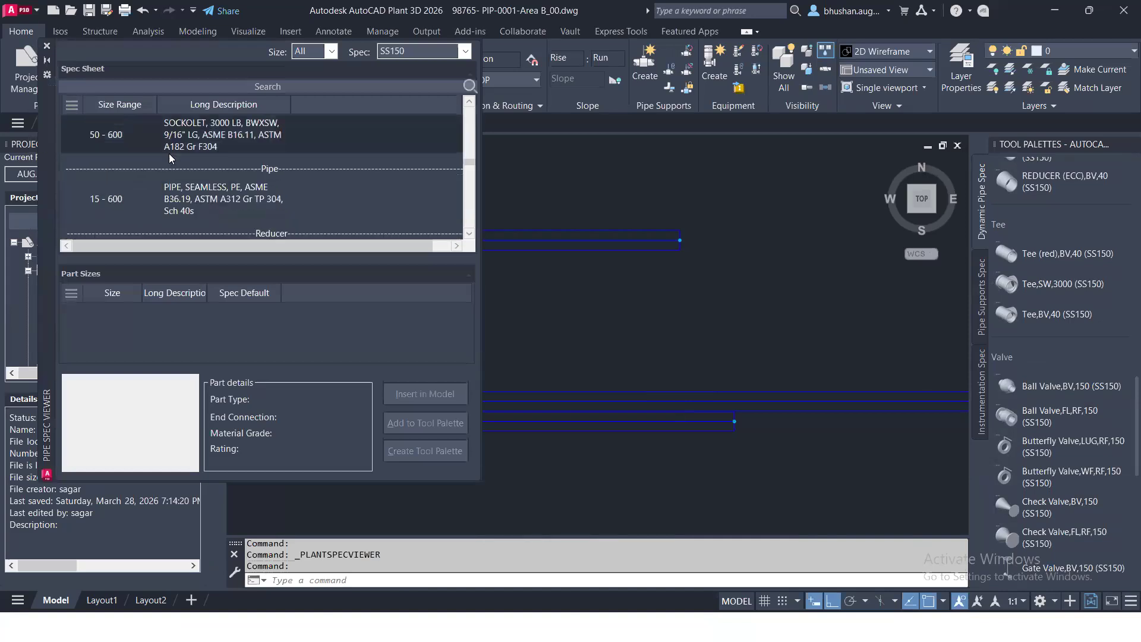
{"action": "scroll", "coordinate": [186, 159], "scroll_direction": "up", "scroll_amount": 2}
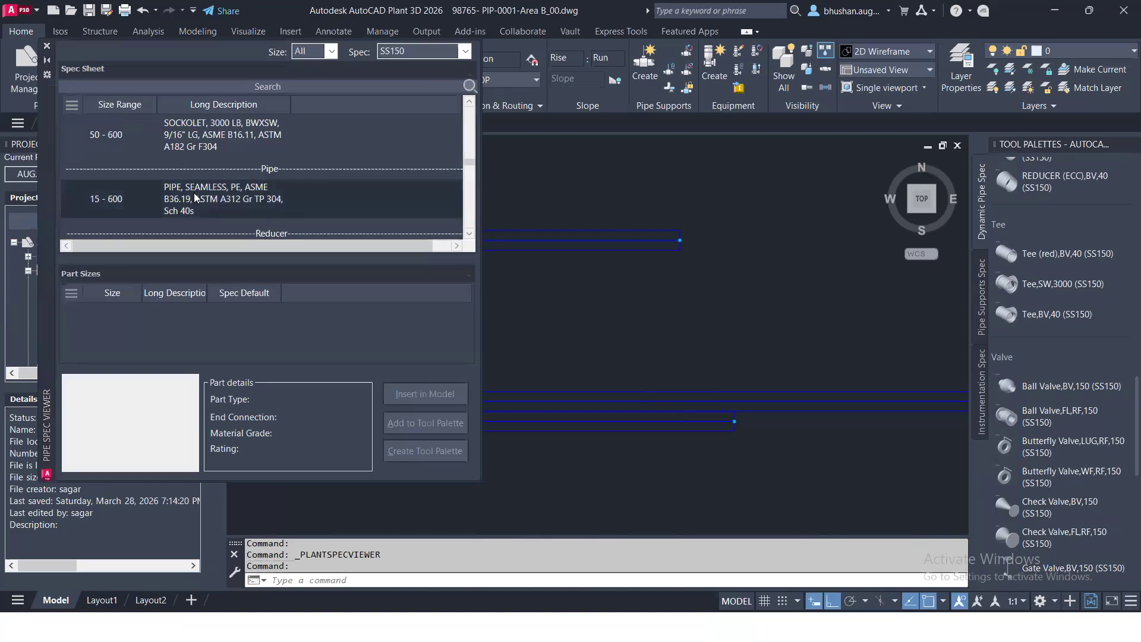
{"action": "mouse_move", "coordinate": [325, 213]}
{"action": "left_mouse_down"}
{"action": "mouse_move", "coordinate": [712, 294]}
{"action": "mouse_move", "coordinate": [443, 259]}
{"action": "mouse_move", "coordinate": [308, 204]}
{"action": "left_mouse_up"}
{"action": "scroll", "coordinate": [130, 187], "scroll_direction": "up", "scroll_amount": 6}
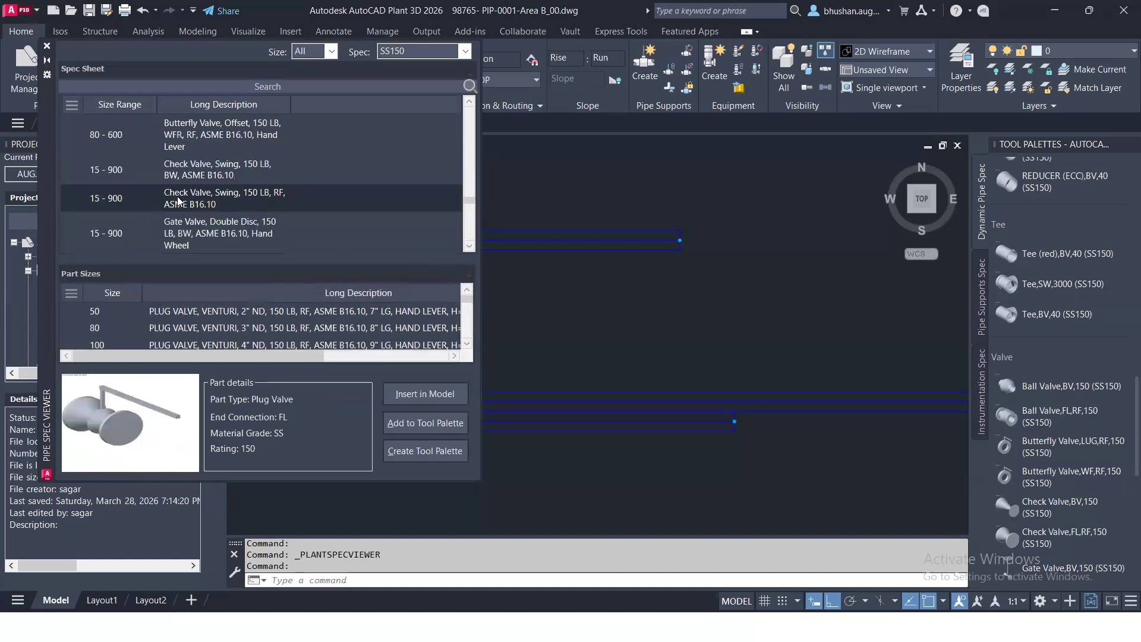
{"action": "scroll", "coordinate": [188, 198], "scroll_direction": "up", "scroll_amount": 8}
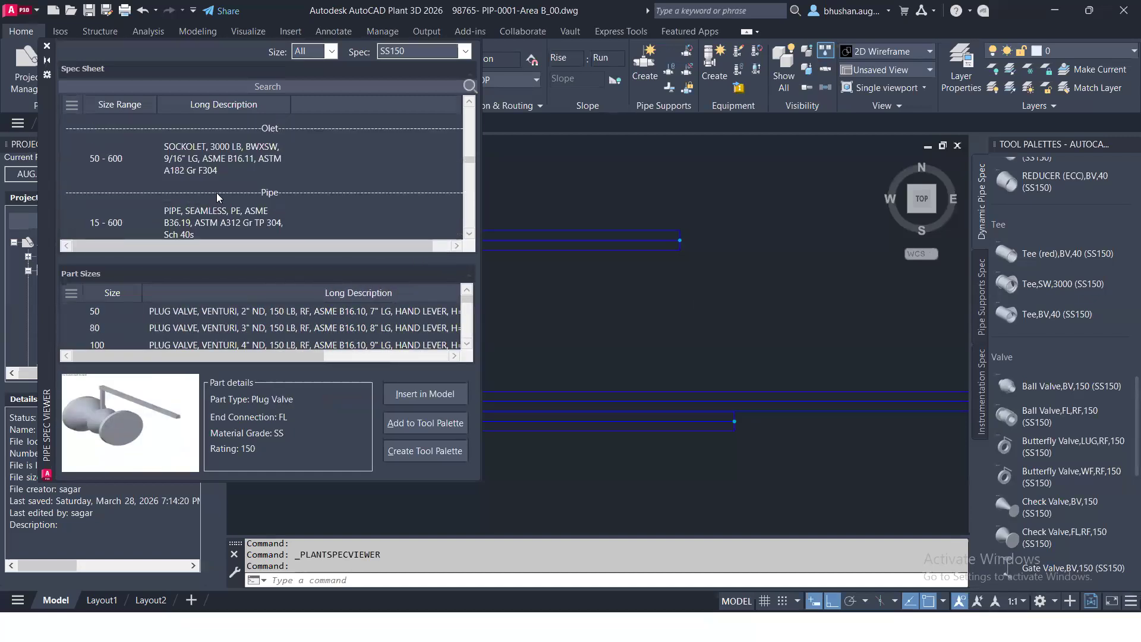
{"action": "scroll", "coordinate": [217, 193], "scroll_direction": "up", "scroll_amount": 8}
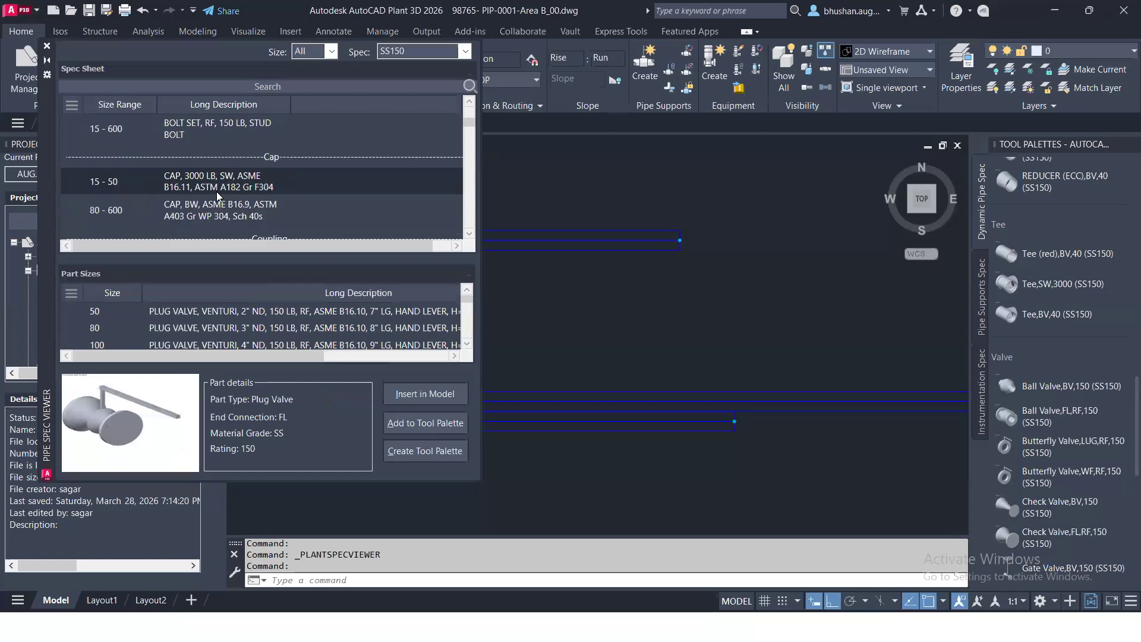
{"action": "scroll", "coordinate": [216, 191], "scroll_direction": "down", "scroll_amount": 10}
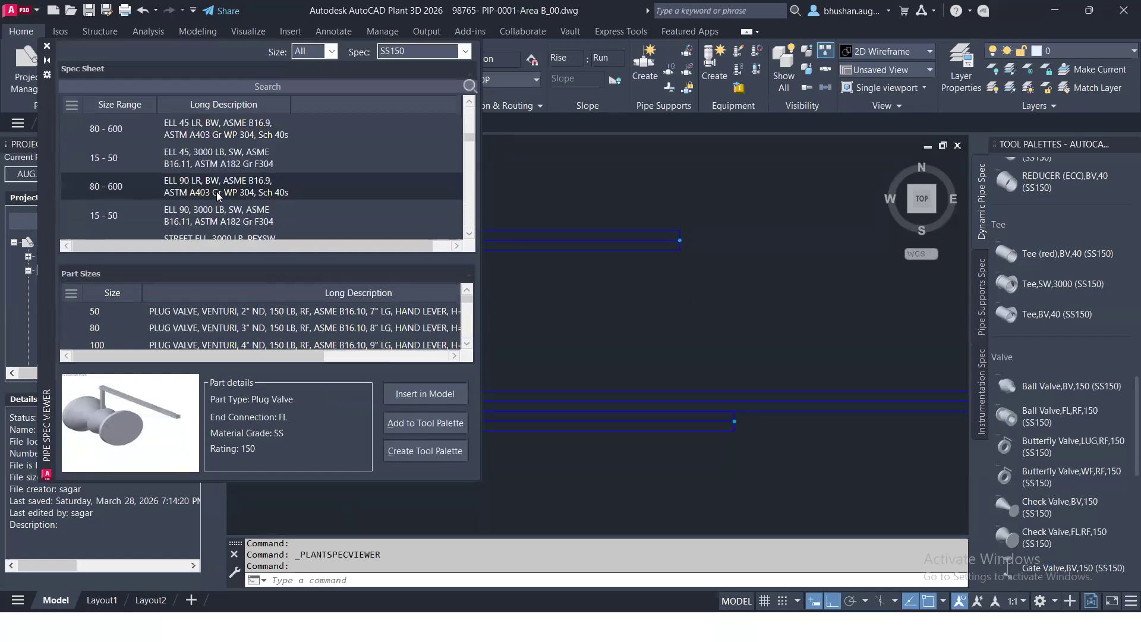
{"action": "scroll", "coordinate": [216, 191], "scroll_direction": "down", "scroll_amount": 4}
{"action": "scroll", "coordinate": [200, 211], "scroll_direction": "up", "scroll_amount": 4}
{"action": "scroll", "coordinate": [215, 194], "scroll_direction": "down", "scroll_amount": 6}
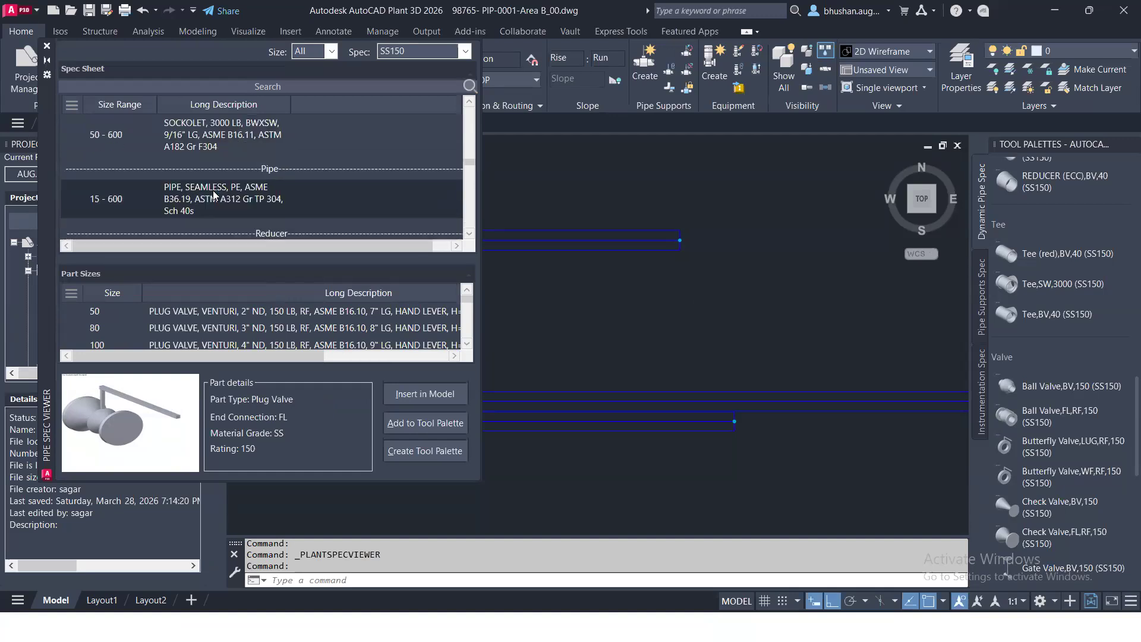
{"action": "scroll", "coordinate": [215, 193], "scroll_direction": "down", "scroll_amount": 3}
{"action": "scroll", "coordinate": [214, 194], "scroll_direction": "up", "scroll_amount": 8}
{"action": "scroll", "coordinate": [215, 193], "scroll_direction": "down", "scroll_amount": 2}
- Preview the SS150 parts one after another, from the seamless Sch 40s pipe down to the flanged solid wedge gate valve
{"action": "left_click", "coordinate": [177, 199]}
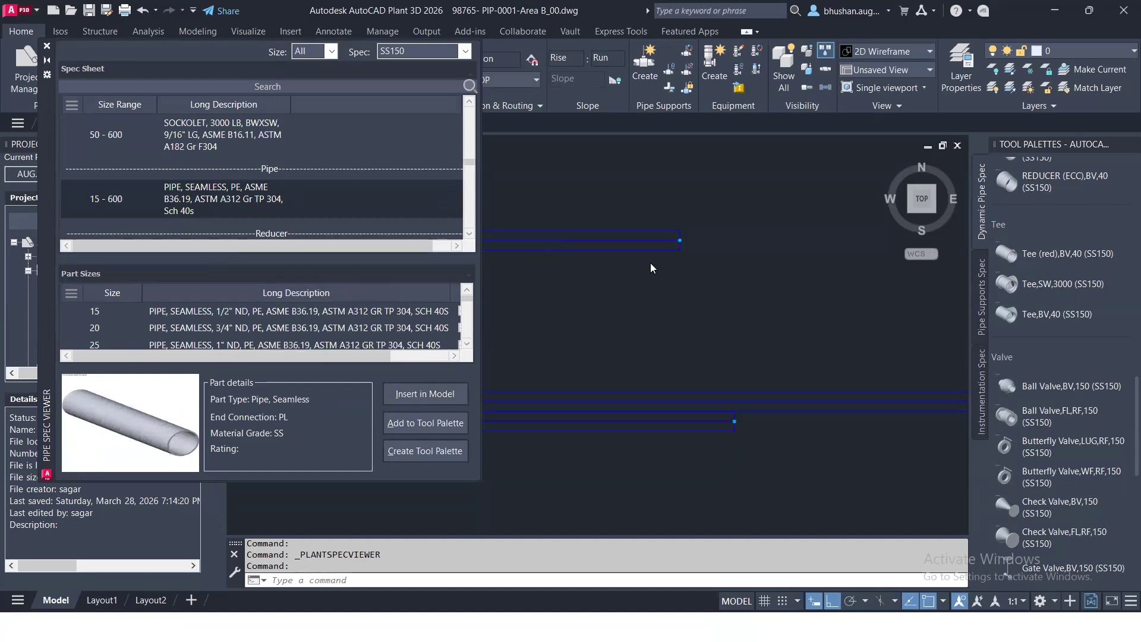
{"action": "key", "text": "Down"}
{"action": "key", "text": "Down"}
{"action": "key", "text": "Down"}
{"action": "key", "text": "Down"}
{"action": "key", "text": "Down"}
{"action": "key", "text": "Down"}
{"action": "key", "text": "Down"}
{"action": "key", "text": "Down"}
{"action": "key", "text": "Down"}
{"action": "key", "text": "Down"}
{"action": "key", "text": "Down"}
{"action": "key", "text": "Down"}
{"action": "key", "text": "Down"}
{"action": "key", "text": "Down"}
{"action": "key", "text": "Down"}
{"action": "key", "text": "Down"}
{"action": "key", "text": "Down"}
{"action": "key", "text": "Down"}
{"action": "key", "text": "Down"}
{"action": "key", "text": "Down"}
{"action": "scroll", "coordinate": [290, 149], "scroll_direction": "down", "scroll_amount": 1}
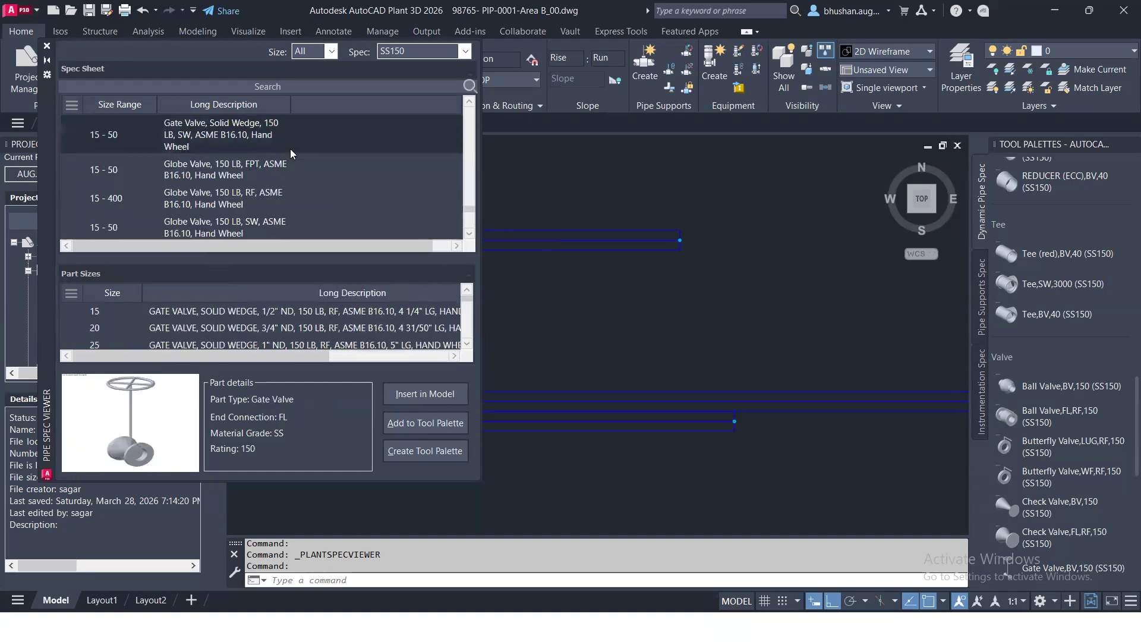
- Find and select the seamless Sch 40s pipe in the SS150 spec sheet
{"action": "scroll", "coordinate": [291, 151], "scroll_direction": "down", "scroll_amount": 6}
{"action": "scroll", "coordinate": [280, 196], "scroll_direction": "up", "scroll_amount": 8}
{"action": "scroll", "coordinate": [279, 185], "scroll_direction": "up", "scroll_amount": 3}
{"action": "scroll", "coordinate": [271, 189], "scroll_direction": "up", "scroll_amount": 3}
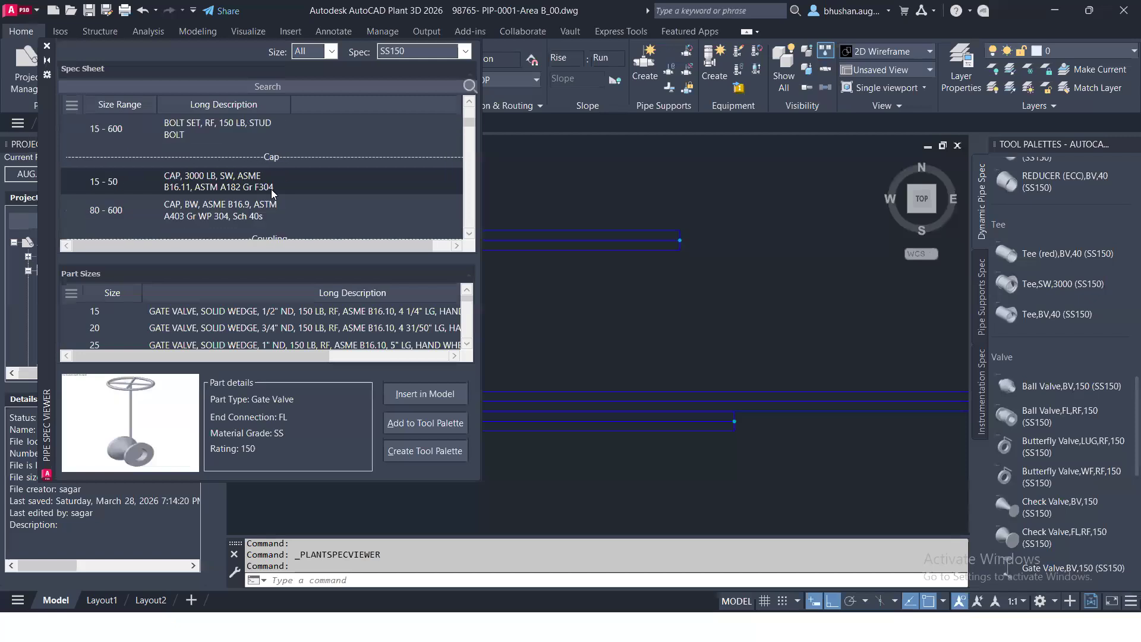
{"action": "scroll", "coordinate": [269, 194], "scroll_direction": "down", "scroll_amount": 4}
{"action": "scroll", "coordinate": [269, 199], "scroll_direction": "down", "scroll_amount": 7}
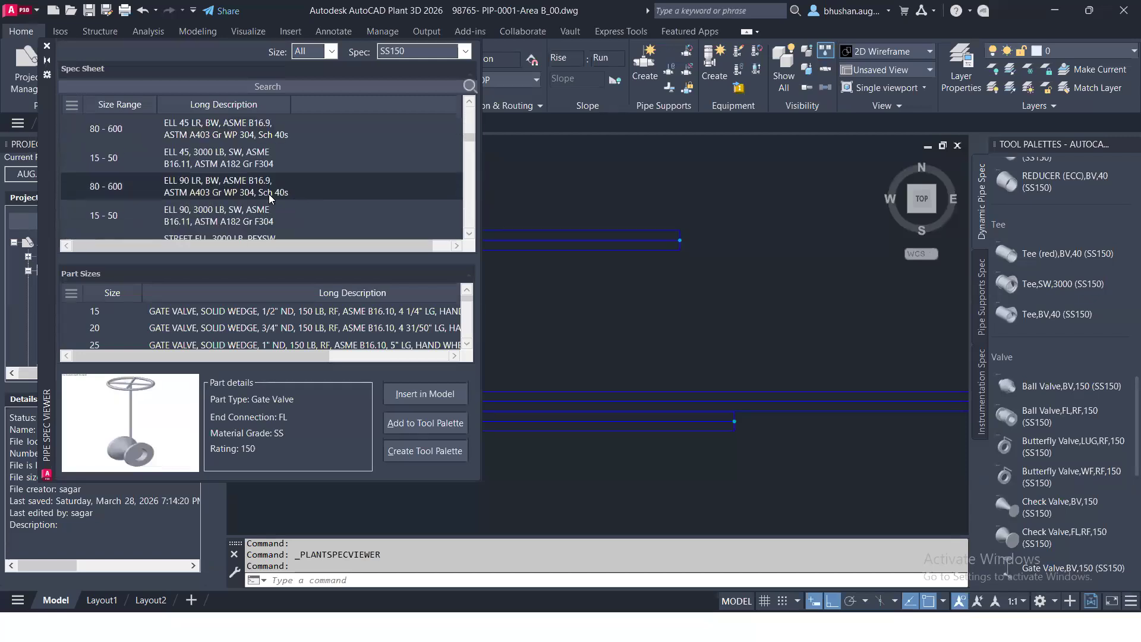
{"action": "scroll", "coordinate": [270, 198], "scroll_direction": "down", "scroll_amount": 2}
{"action": "scroll", "coordinate": [262, 196], "scroll_direction": "up", "scroll_amount": 2}
{"action": "left_click", "coordinate": [220, 199]}
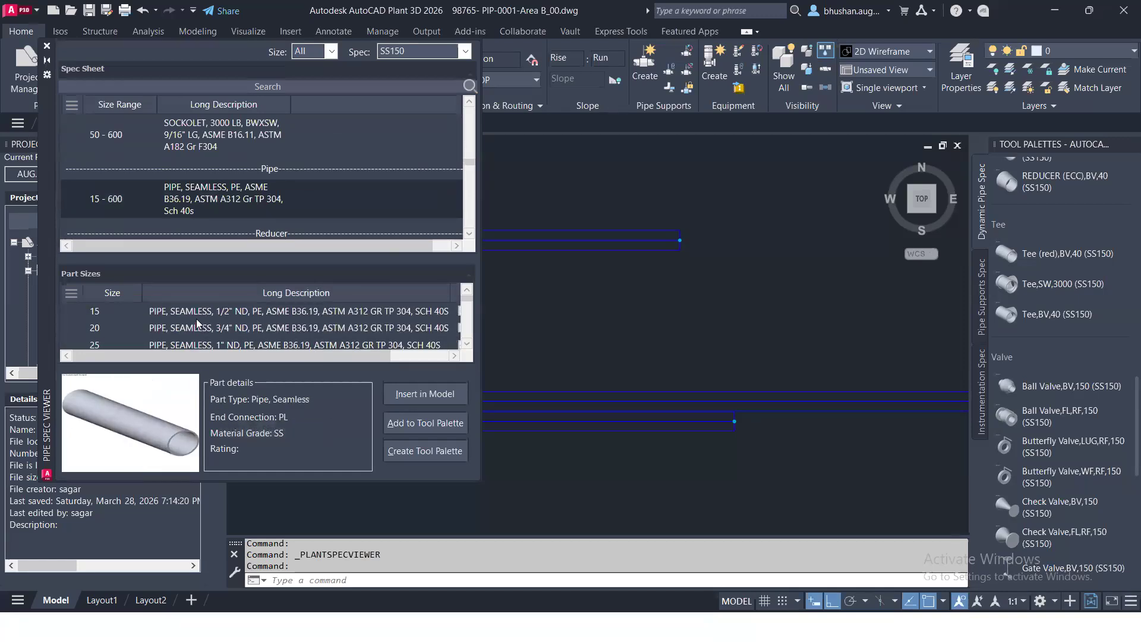
- Insert the size 500 (20" ND) seamless pipe in the model as a straight horizontal run northeast of the existing pipes
{"action": "scroll", "coordinate": [189, 320], "scroll_direction": "down", "scroll_amount": 1}
{"action": "scroll", "coordinate": [188, 319], "scroll_direction": "down", "scroll_amount": 2}
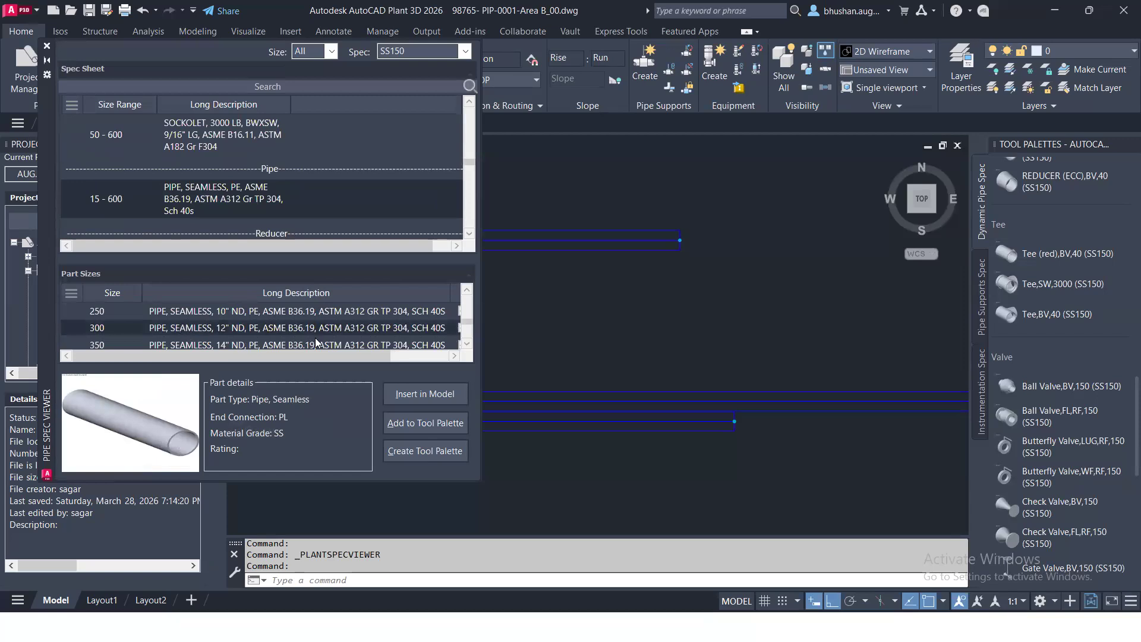
{"action": "scroll", "coordinate": [180, 324], "scroll_direction": "down", "scroll_amount": 2}
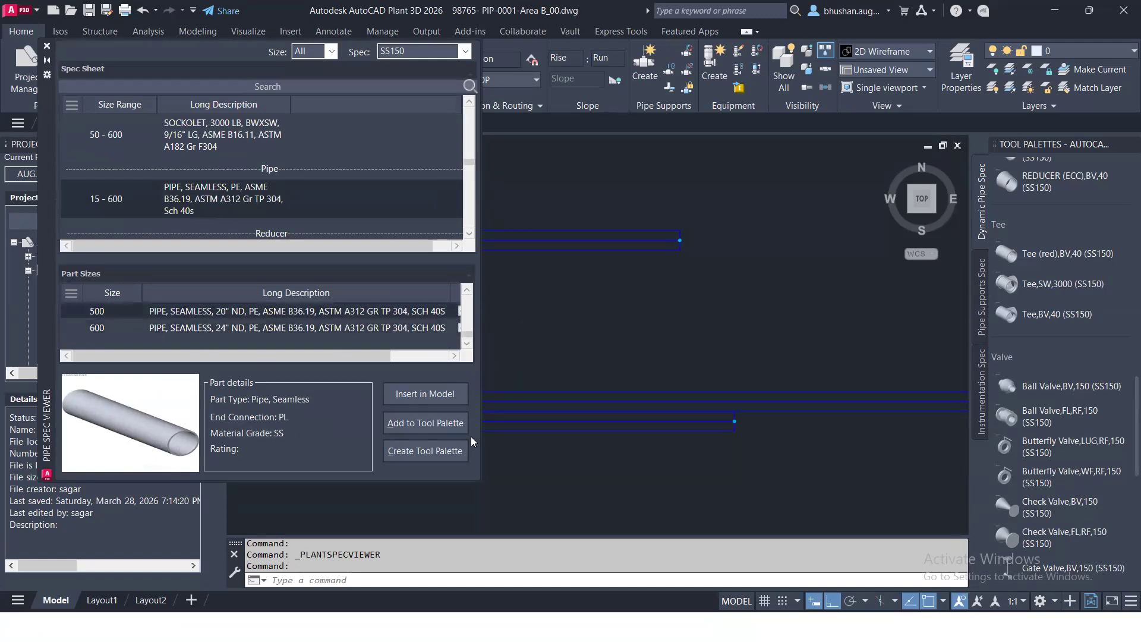
{"action": "left_click", "coordinate": [432, 394]}
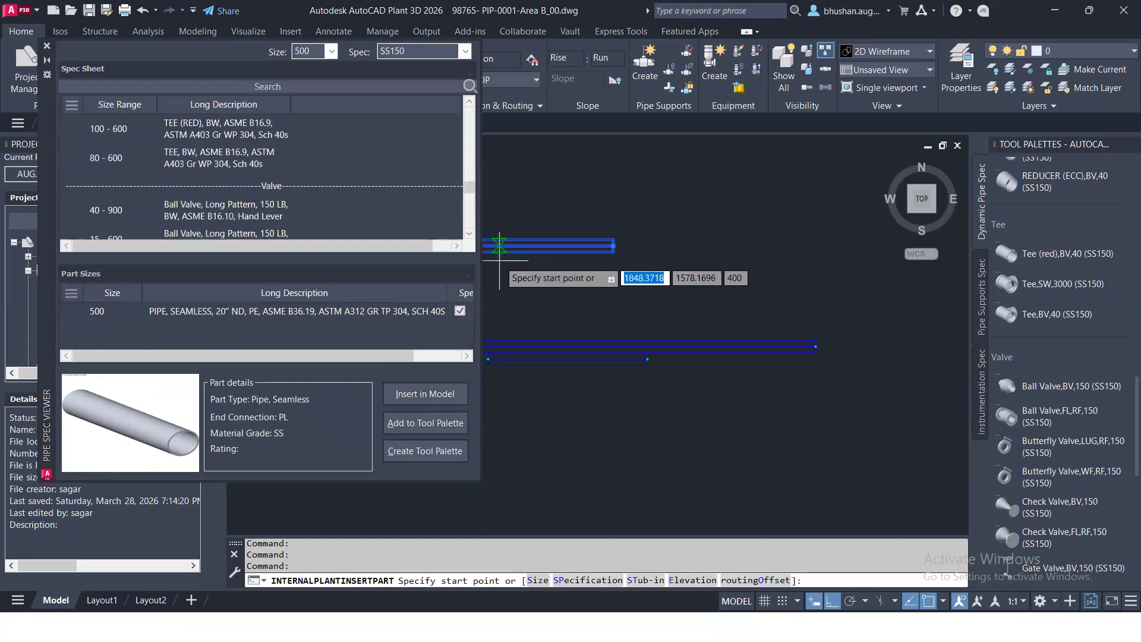
{"action": "left_click", "coordinate": [608, 220]}
{"action": "left_click", "coordinate": [841, 262]}
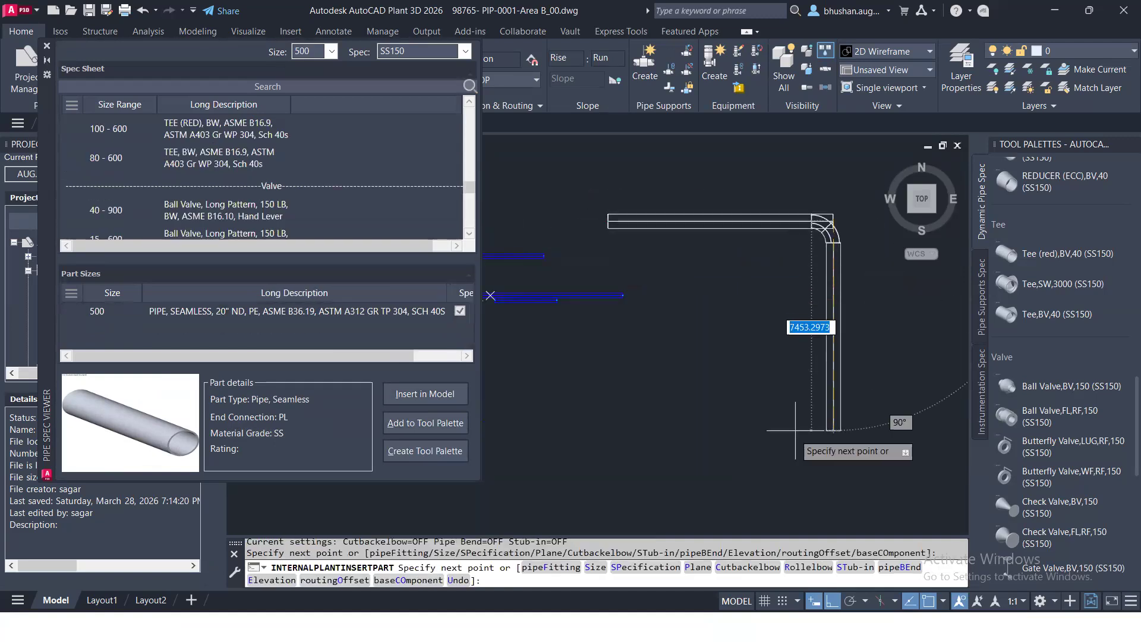
{"action": "key", "text": "Escape"}
{"action": "key", "text": "Escape"}
- Check the spec and size of the pipe inserted from the spec viewer in its properties
{"action": "left_click", "coordinate": [856, 292]}
{"action": "left_click", "coordinate": [604, 142]}
{"action": "scroll", "coordinate": [654, 231], "scroll_direction": "up", "scroll_amount": 4}
{"action": "type", "text": "ch"}
{"action": "key", "text": "Return"}
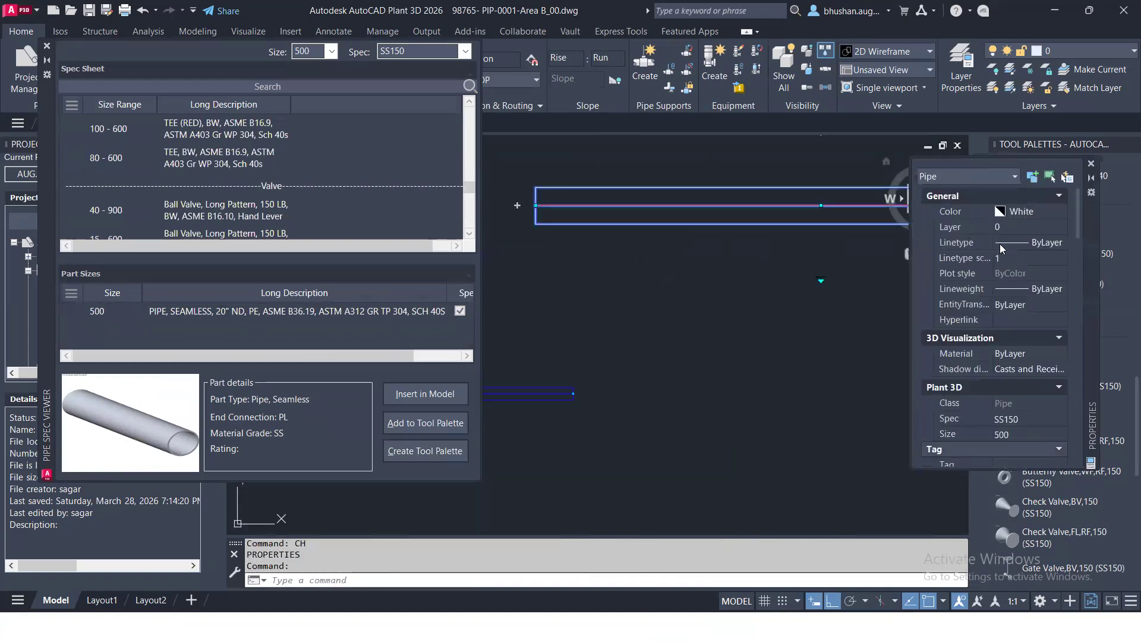
{"action": "left_click", "coordinate": [1091, 164]}
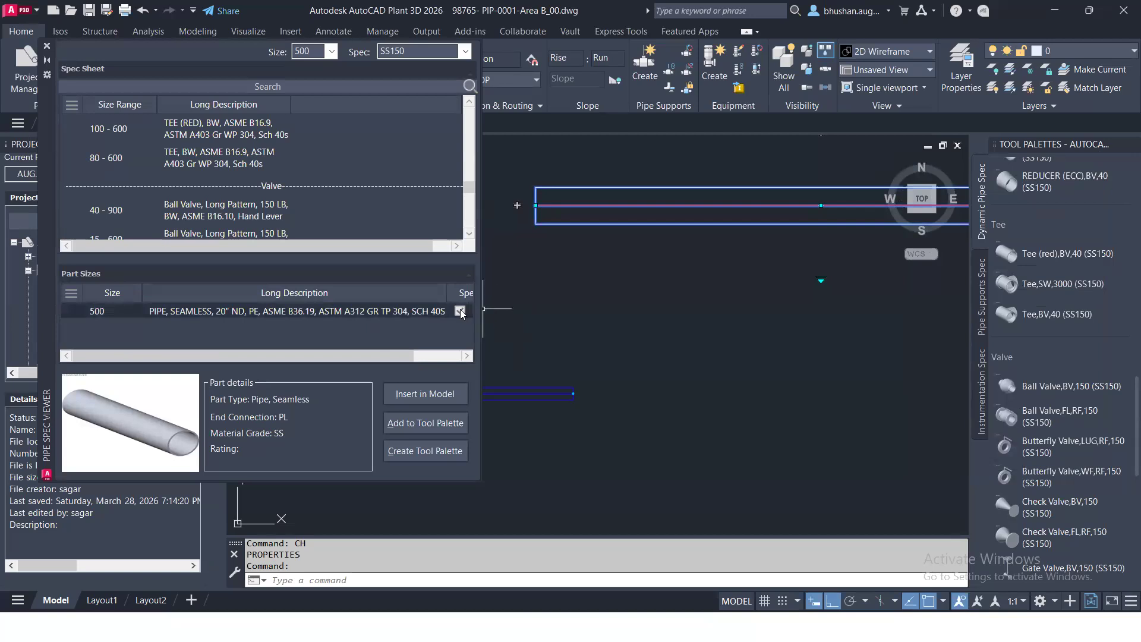
- Close the Pipe Spec Viewer and clear the pipe selection
{"action": "scroll", "coordinate": [278, 138], "scroll_direction": "up", "scroll_amount": 3}
{"action": "scroll", "coordinate": [209, 198], "scroll_direction": "up", "scroll_amount": 2}
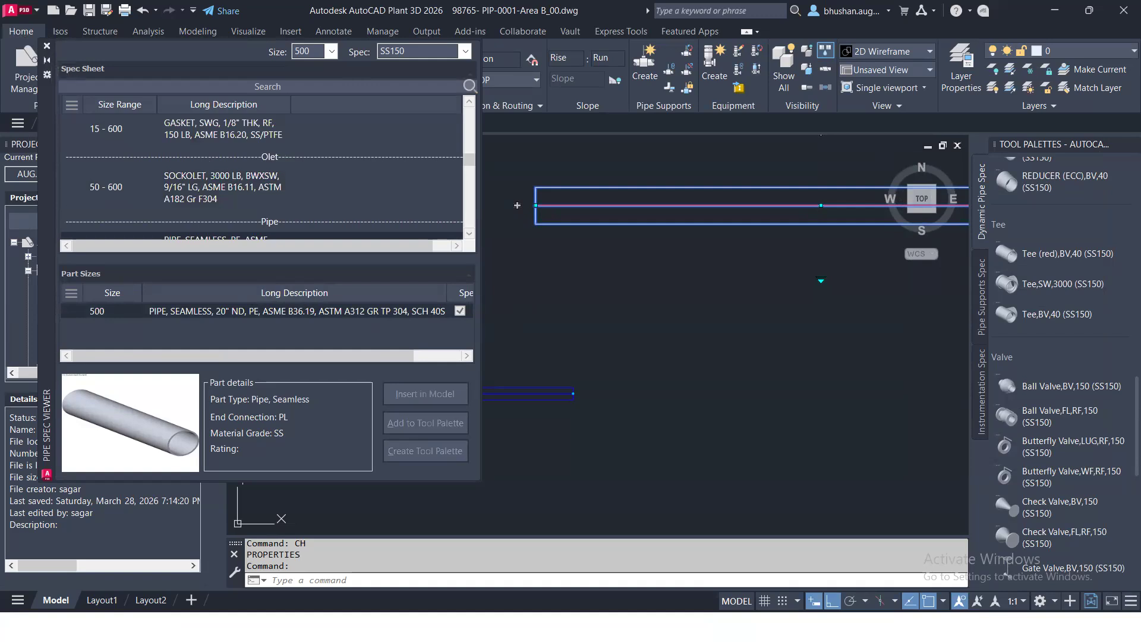
{"action": "key", "text": "Escape"}
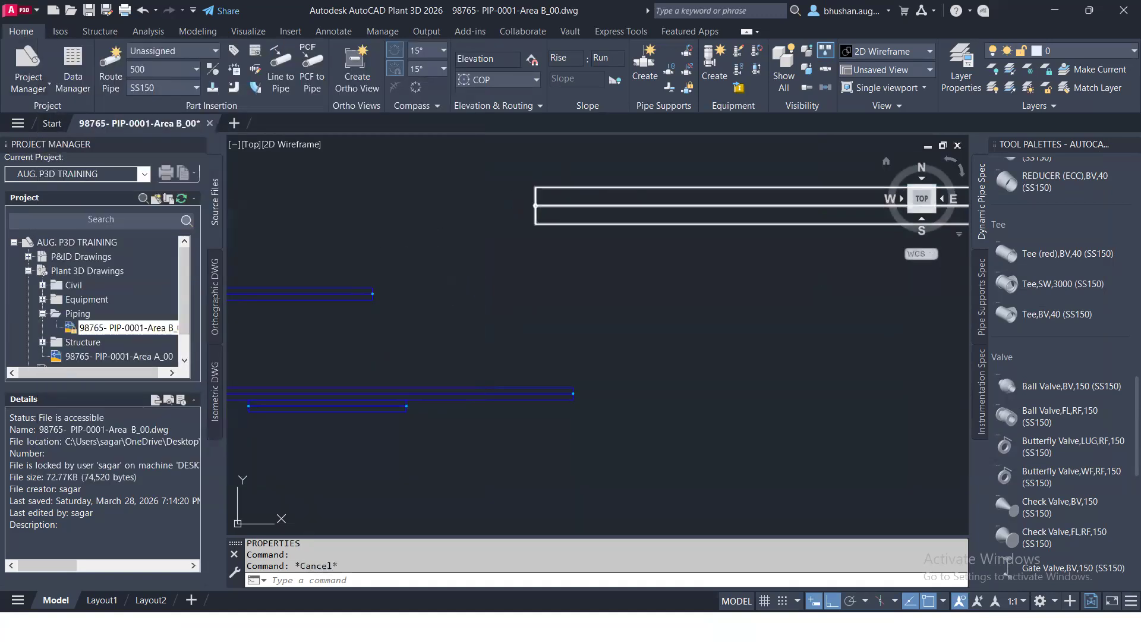
{"action": "scroll", "coordinate": [466, 202], "scroll_direction": "down", "scroll_amount": 3}
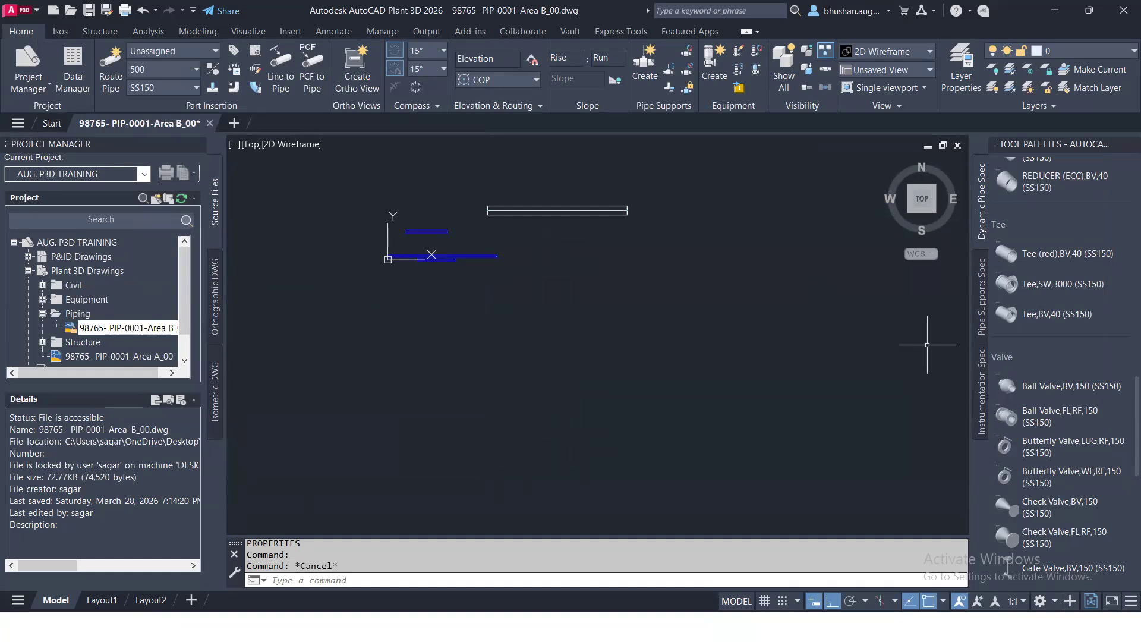
{"action": "key", "text": "alt+Tab"}
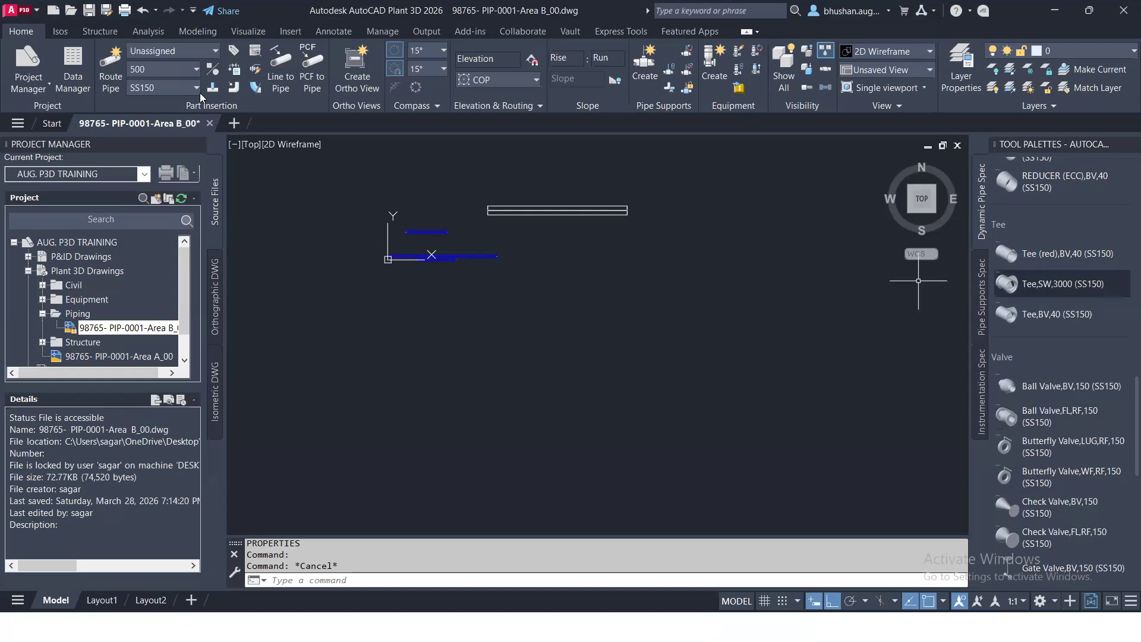
{"action": "left_click", "coordinate": [335, 172]}
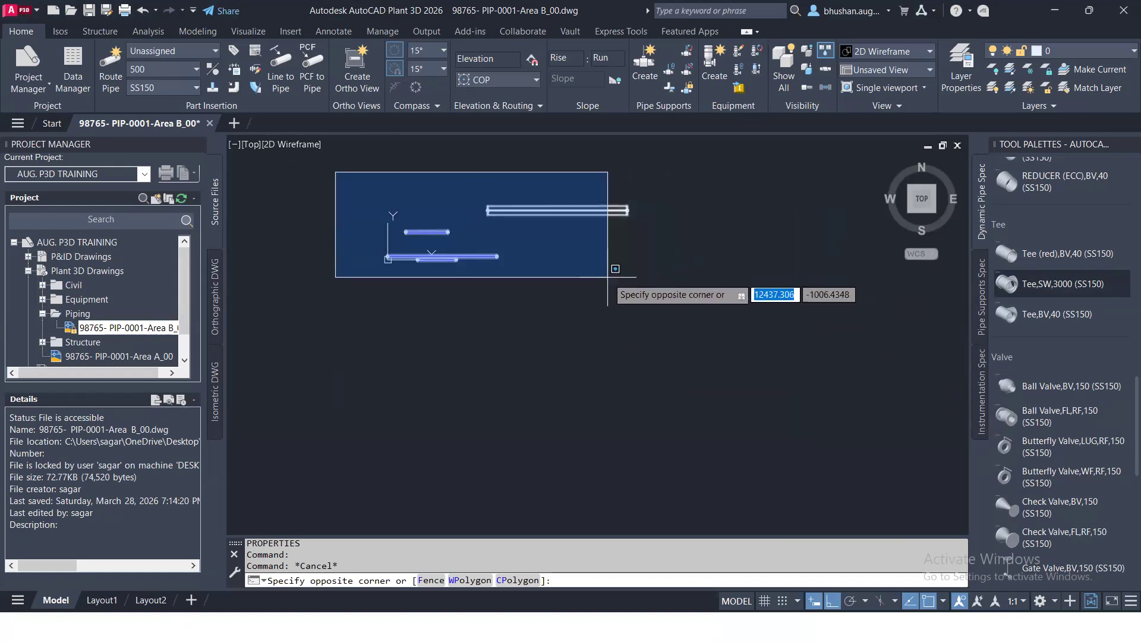
{"action": "left_click", "coordinate": [726, 304]}
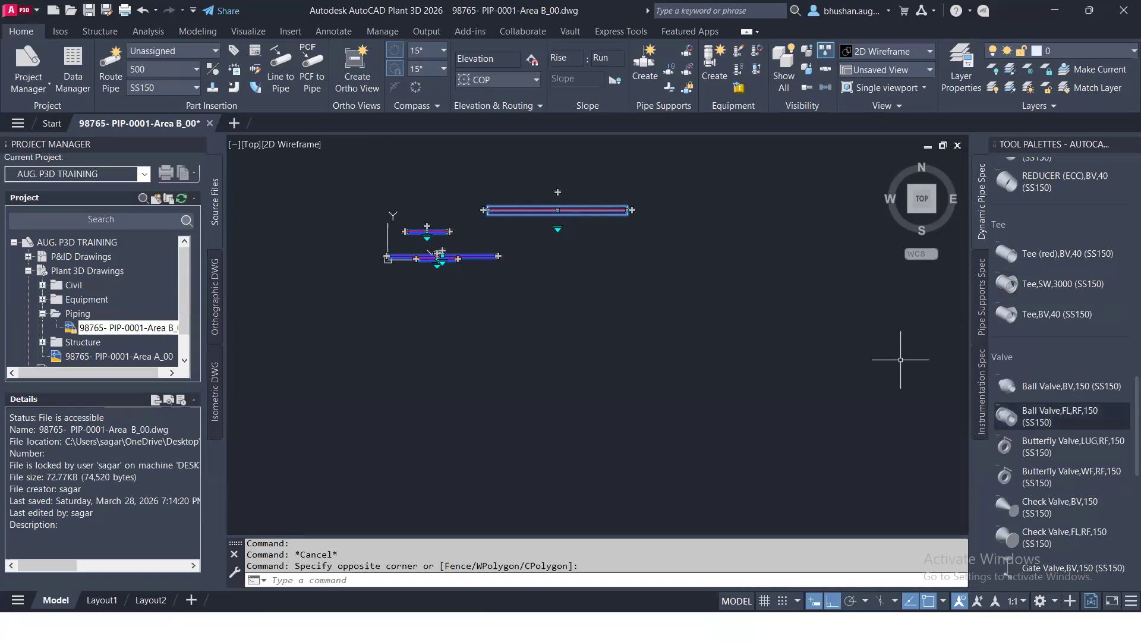
{"action": "scroll", "coordinate": [663, 222], "scroll_direction": "up", "scroll_amount": 2}
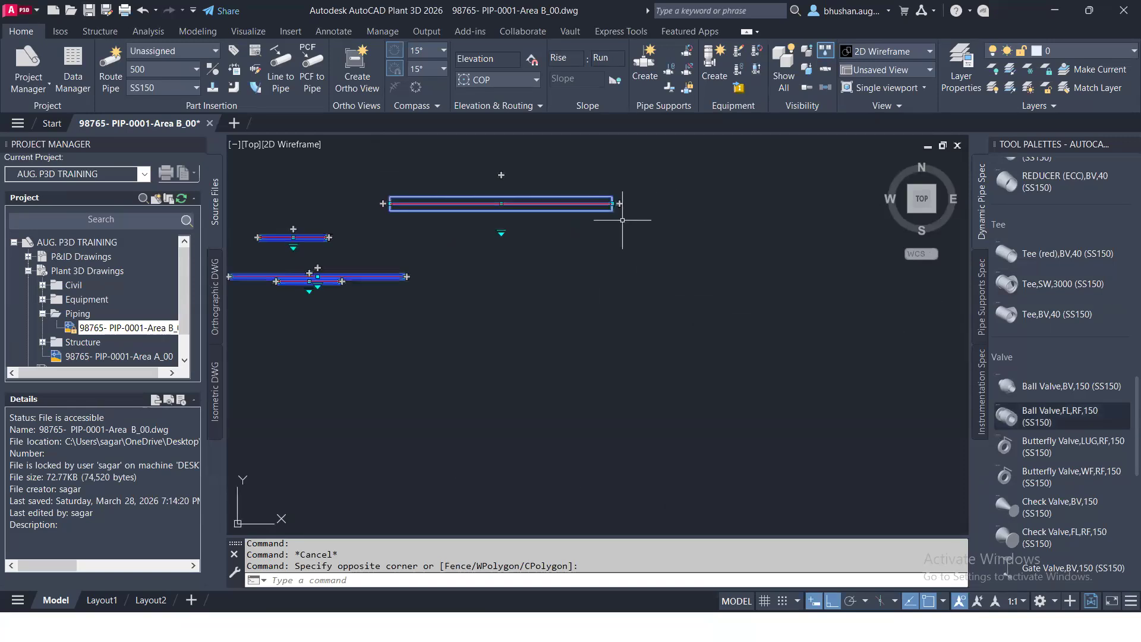
{"action": "left_click", "coordinate": [619, 204]}
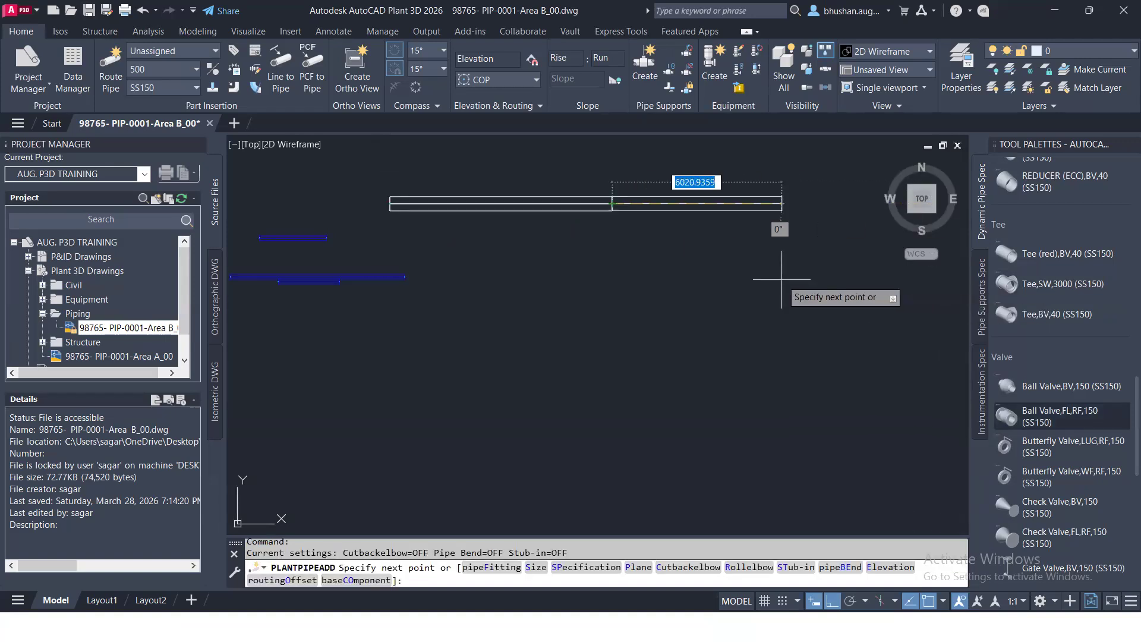
{"action": "key", "text": "Escape"}
{"action": "middle_click_drag", "start_coordinate": [523, 247], "coordinate": [867, 247]}
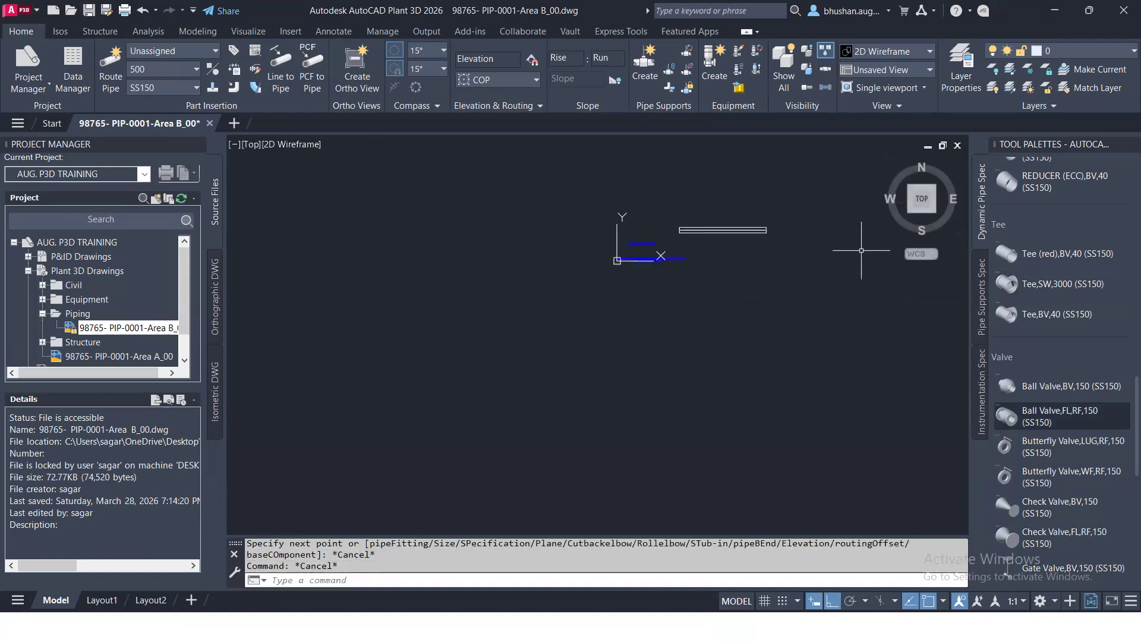
- Route a straight horizontal pipe south of the existing pipes with the PLANTPIPEADD command
{"action": "type", "text": "PLANT"}
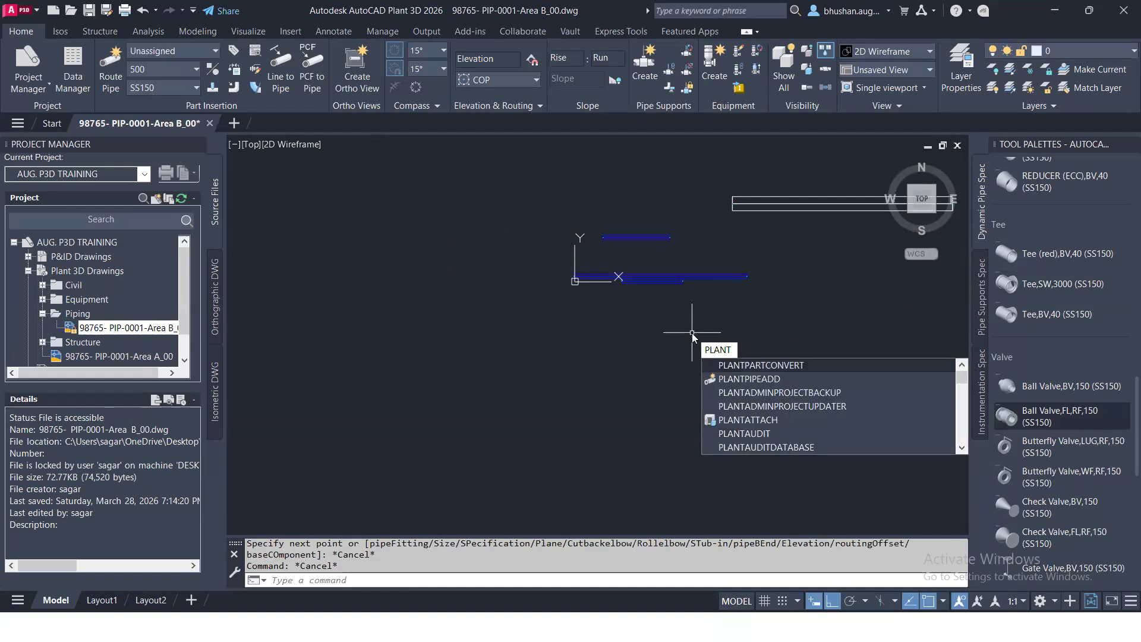
{"action": "type", "text": "PIPEADD"}
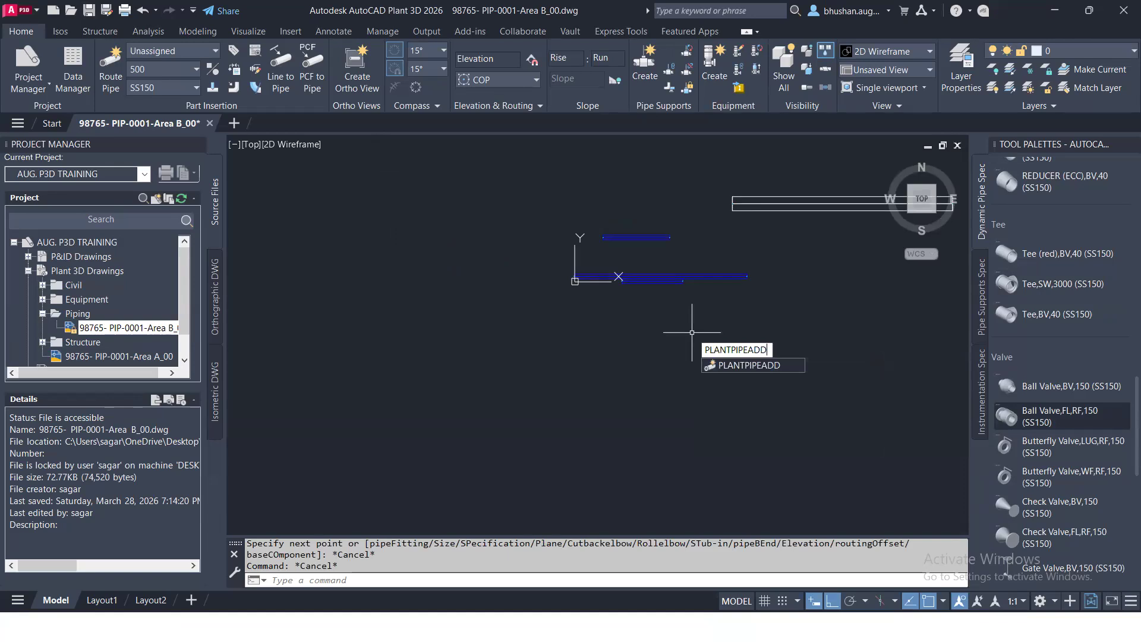
{"action": "key", "text": "Return"}
{"action": "left_click", "coordinate": [600, 349]}
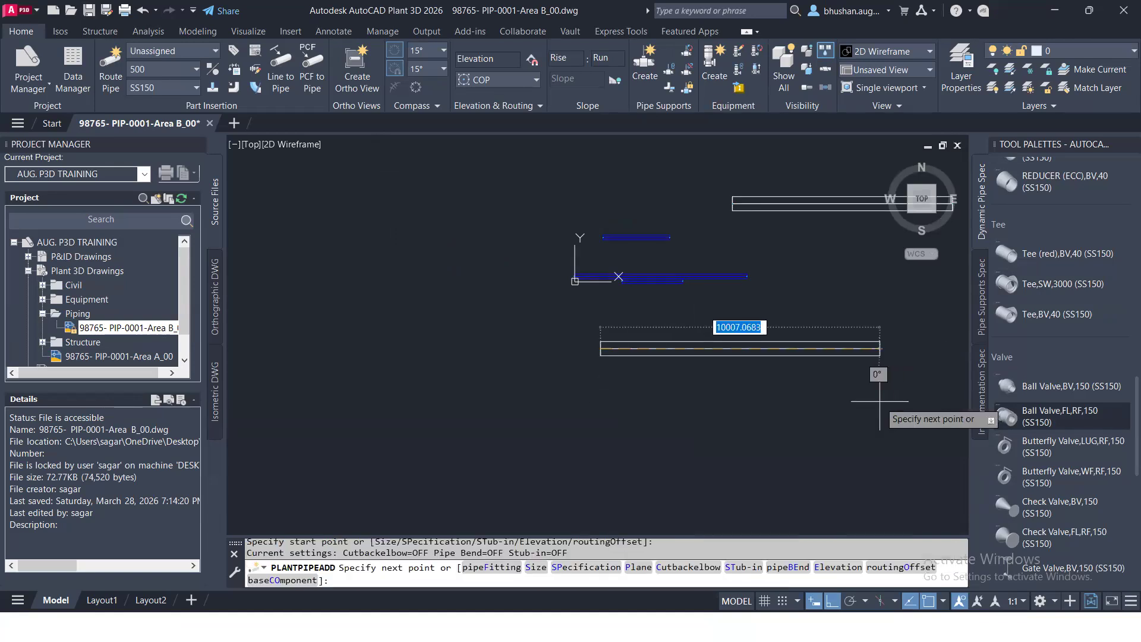
{"action": "key", "text": "Escape"}
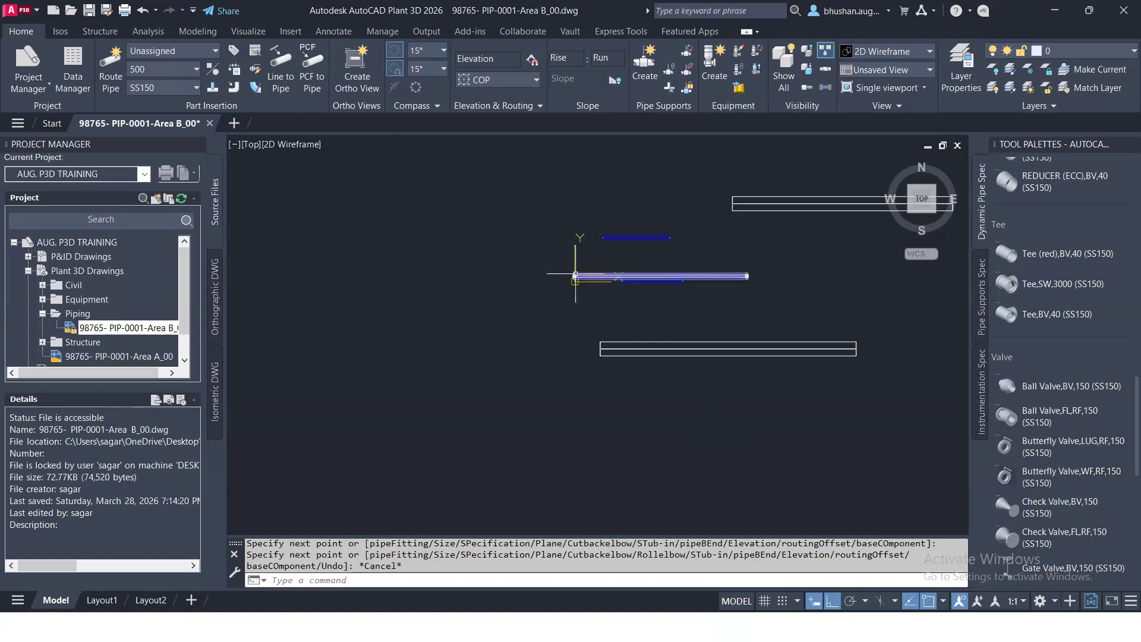
- Start routing a new pipe with nominal size 250 and the SS150 pipe specification
{"action": "scroll", "coordinate": [701, 288], "scroll_direction": "down", "scroll_amount": 4}
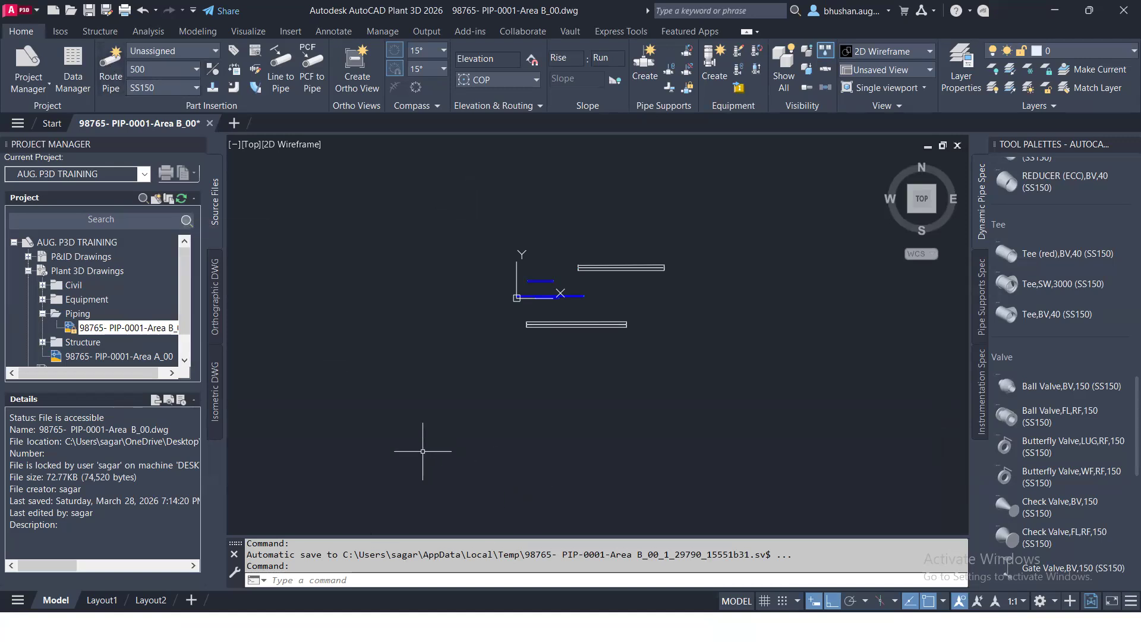
{"action": "left_click", "coordinate": [111, 71]}
{"action": "middle_click_drag", "start_coordinate": [640, 369], "coordinate": [572, 471]}
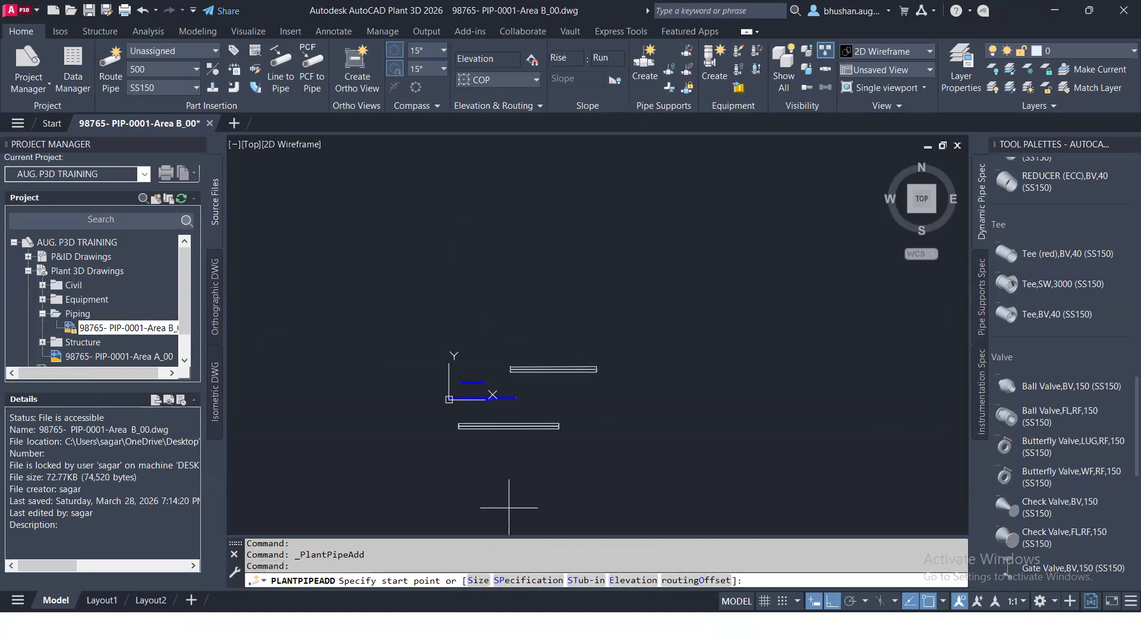
{"action": "type", "text": "S"}
{"action": "key", "text": "Return"}
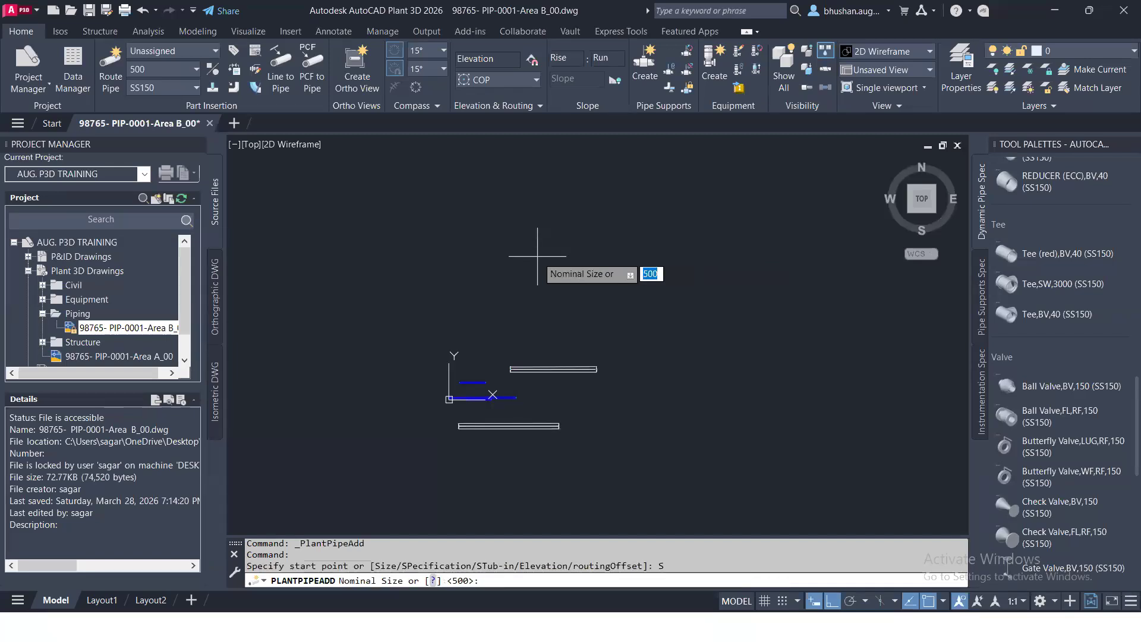
{"action": "type", "text": "50"}
{"action": "key", "text": "Return"}
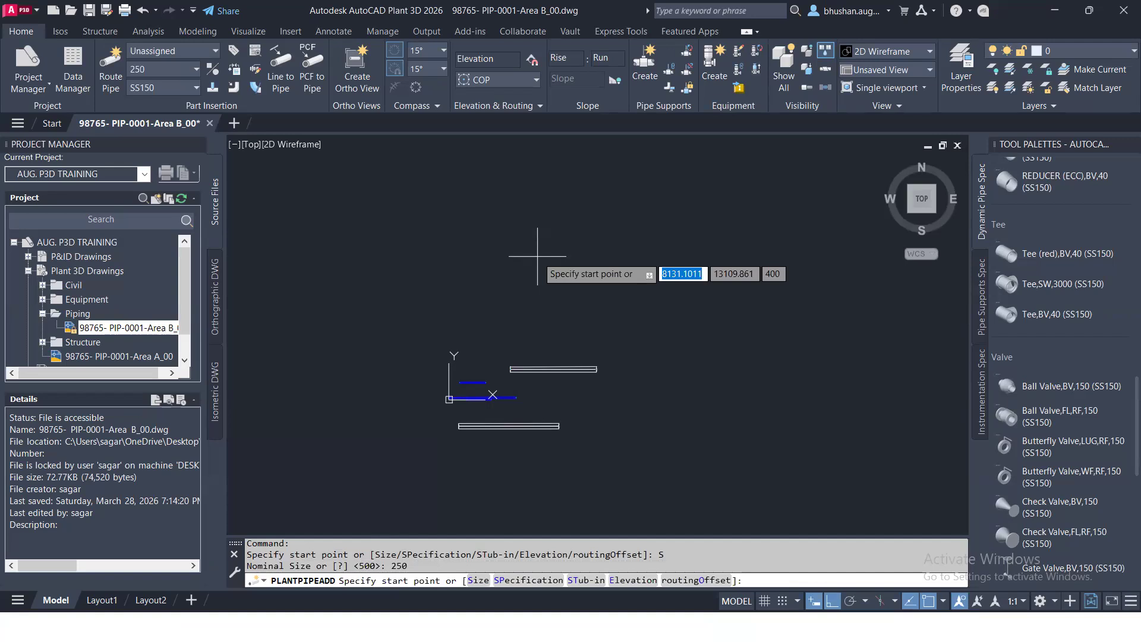
{"action": "type", "text": "SP"}
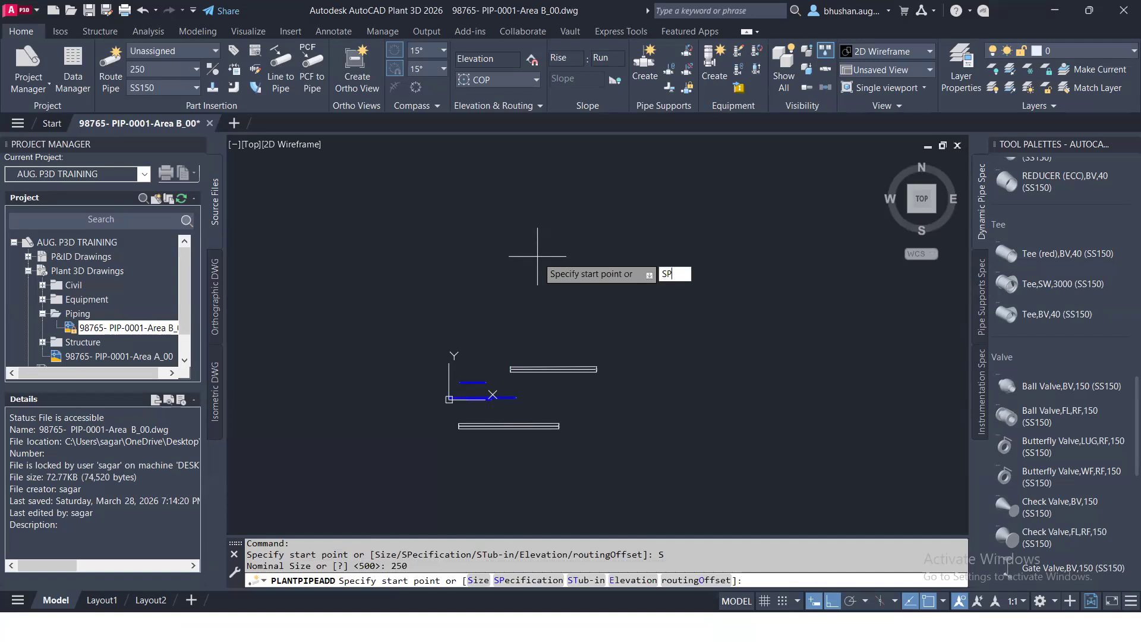
{"action": "key", "text": "Return"}
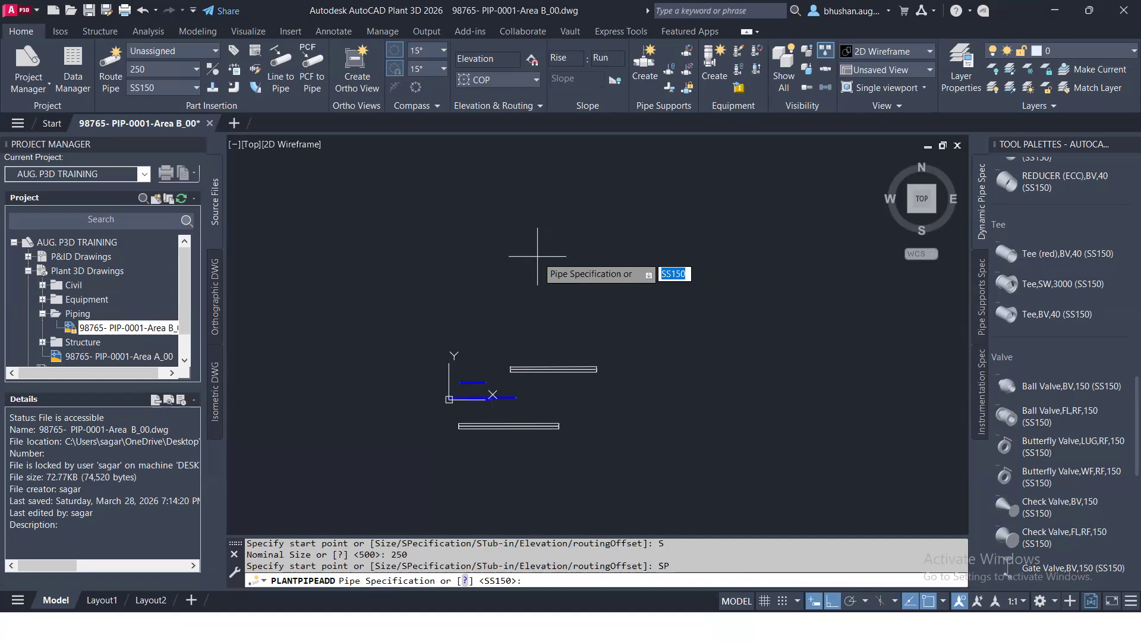
{"action": "key", "text": "Return"}
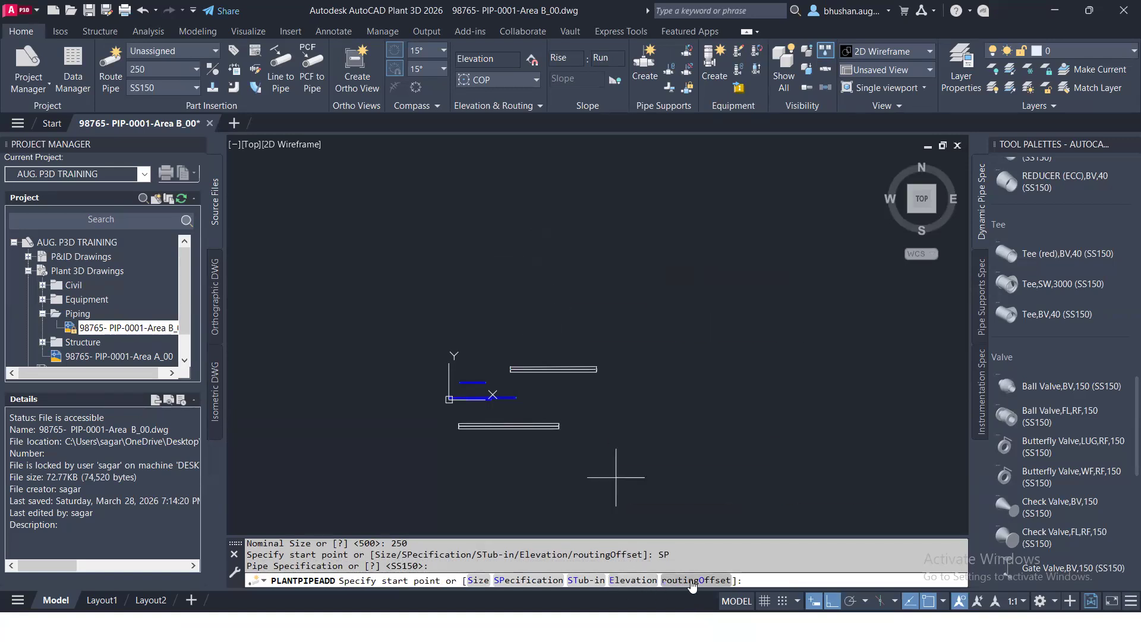
- Place the size 250 pipe as a straight horizontal run north of all existing pipes and end the routing
{"action": "left_click", "coordinate": [513, 257]}
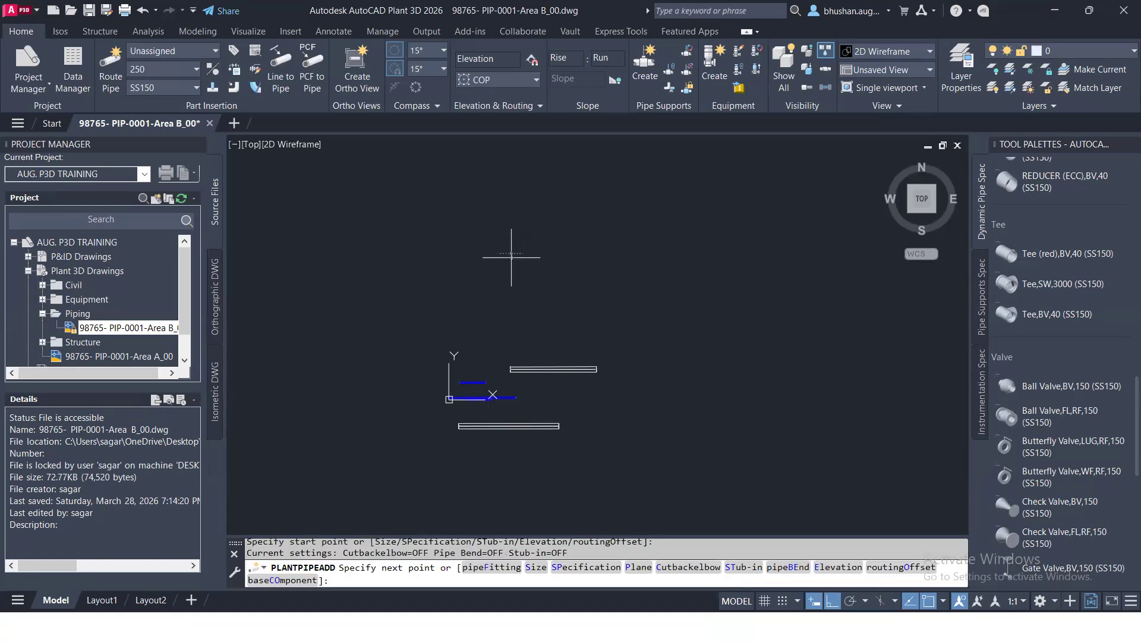
{"action": "left_click", "coordinate": [771, 257]}
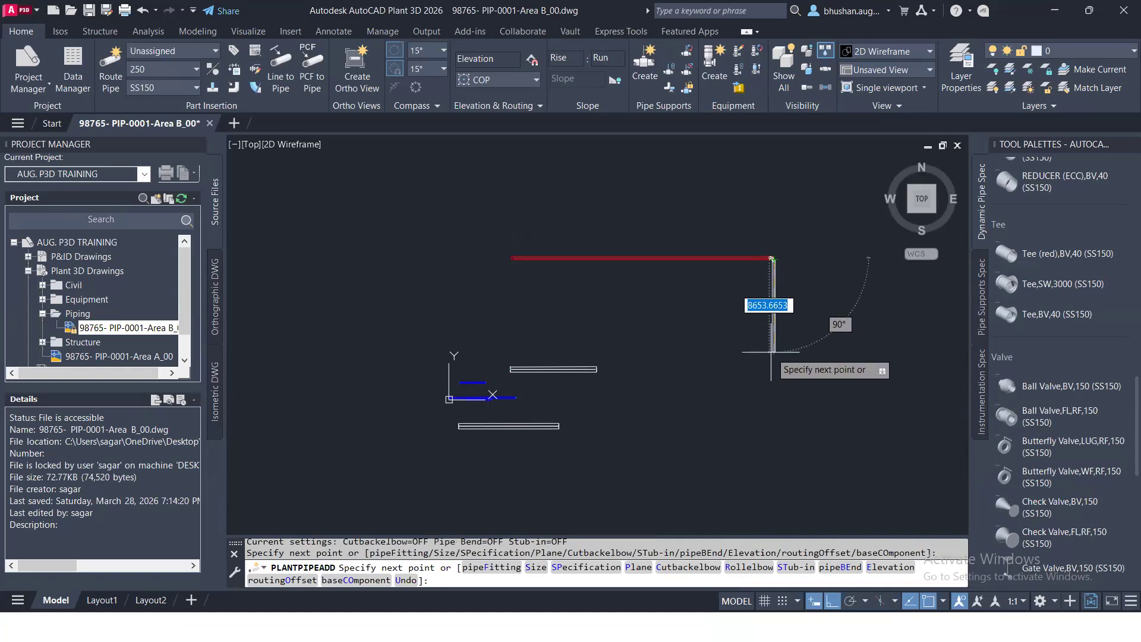
{"action": "key", "text": "Escape"}
{"action": "key", "text": "Escape"}
- Examine the spec and size properties of the red northernmost pipe, and clear the selection
{"action": "scroll", "coordinate": [636, 247], "scroll_direction": "up", "scroll_amount": 2}
{"action": "left_click", "coordinate": [630, 285]}
{"action": "left_click", "coordinate": [575, 227]}
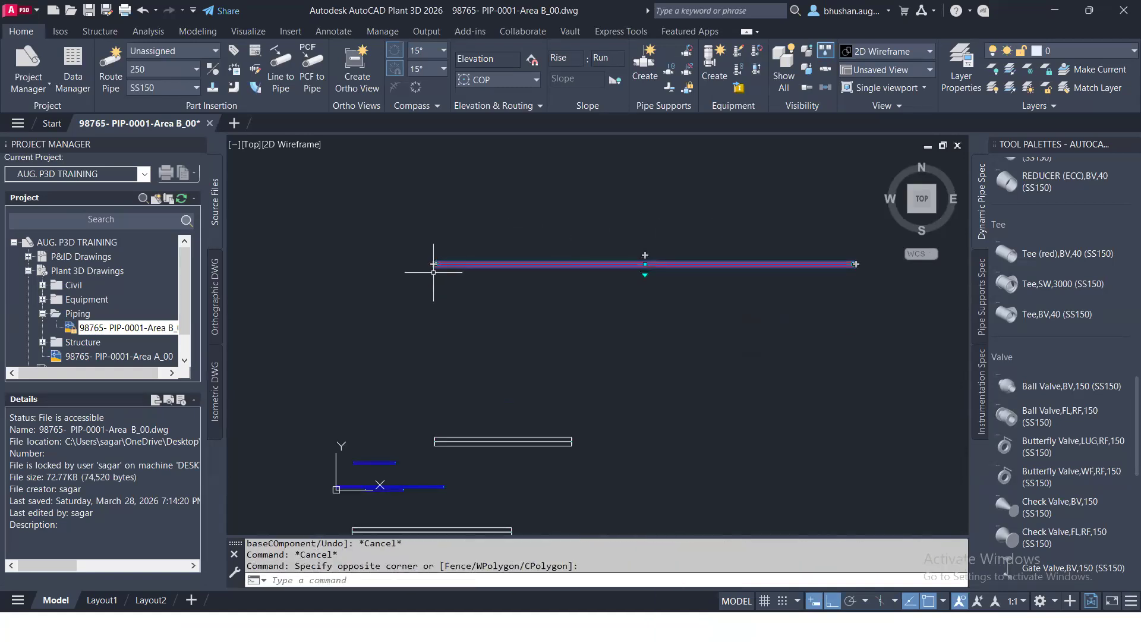
{"action": "scroll", "coordinate": [452, 268], "scroll_direction": "up", "scroll_amount": 4}
{"action": "type", "text": "CH"}
{"action": "key", "text": "Return"}
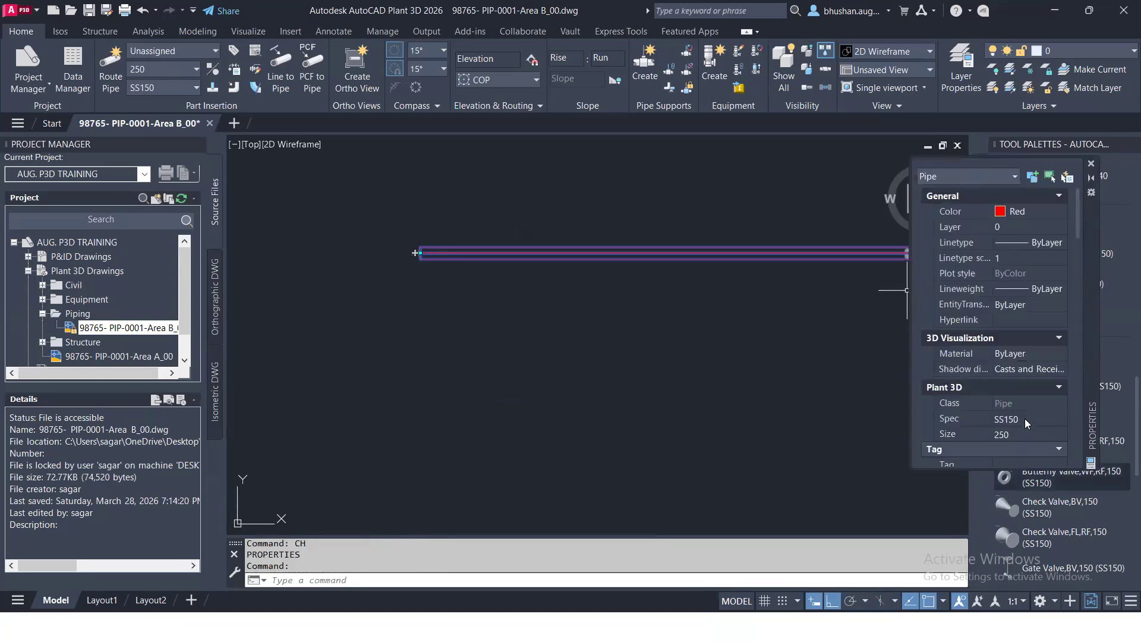
{"action": "left_click", "coordinate": [1091, 163]}
{"action": "scroll", "coordinate": [431, 221], "scroll_direction": "down", "scroll_amount": 5}
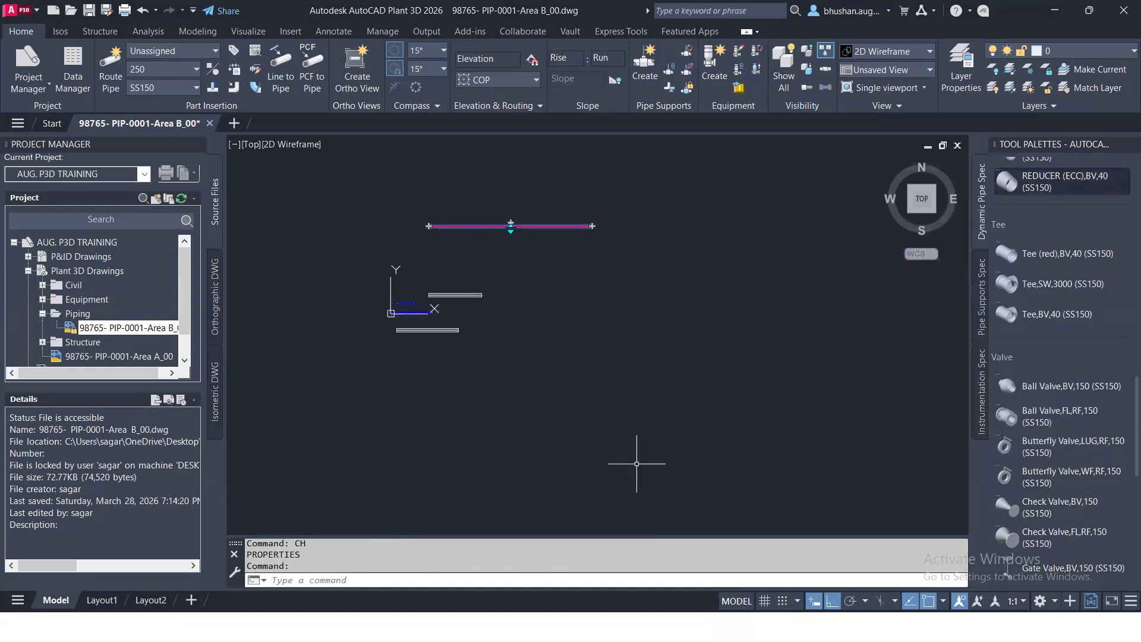
{"action": "key", "text": "Escape"}
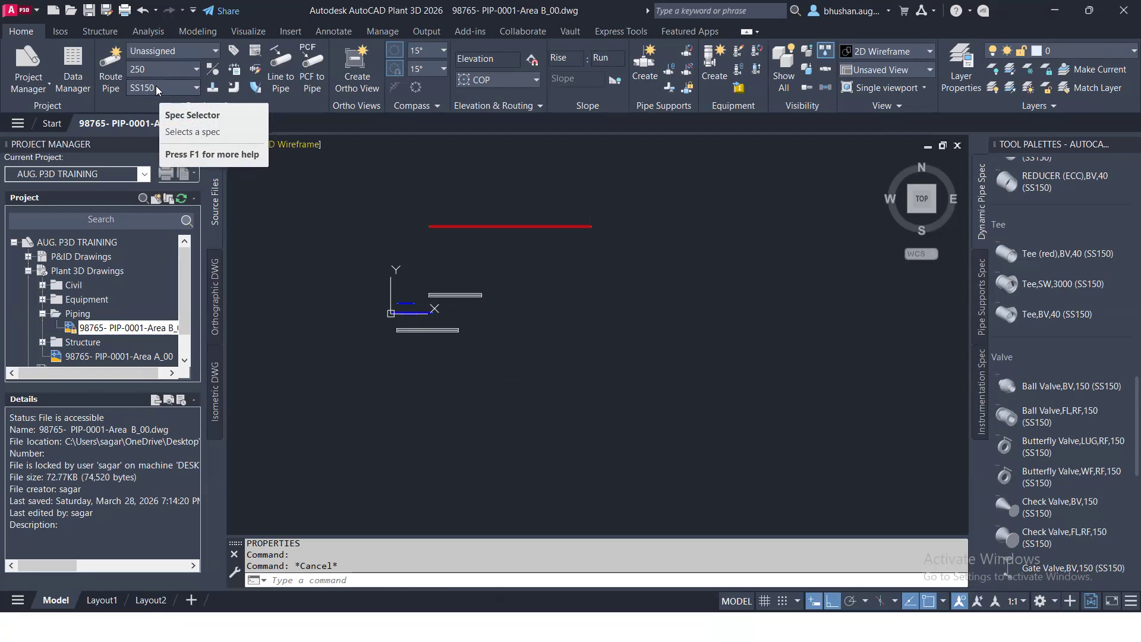
- Select the northernmost red pipe and view the list of available pipe specs, leaving the current spec as it is
{"action": "left_click", "coordinate": [522, 255]}
{"action": "left_click", "coordinate": [484, 193]}
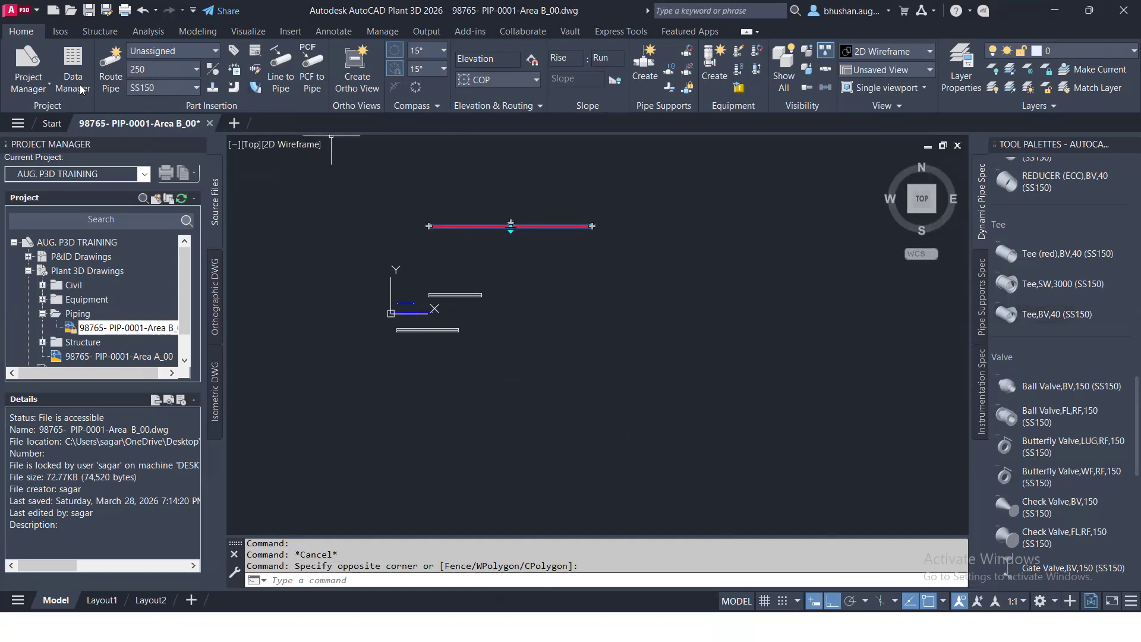
{"action": "left_click", "coordinate": [165, 85]}
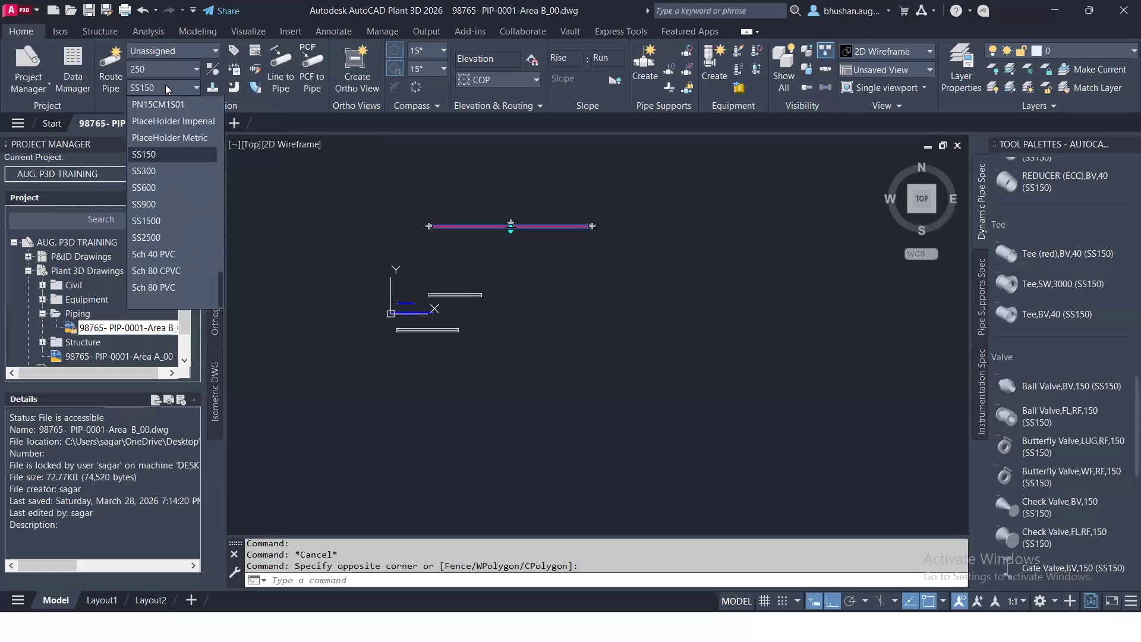
{"action": "left_click", "coordinate": [176, 81]}
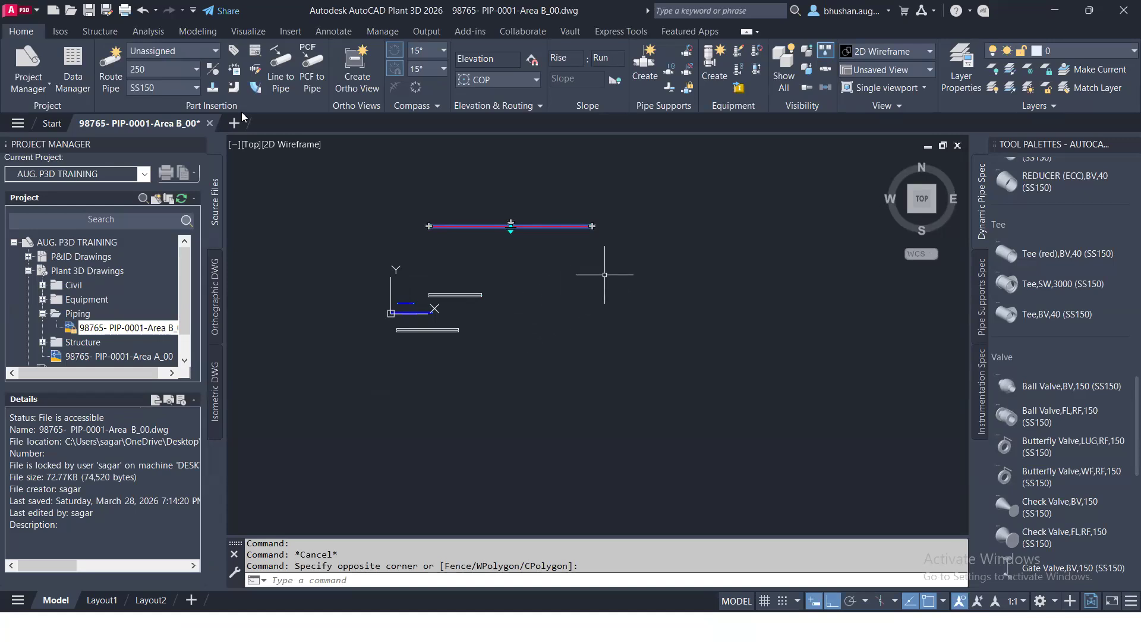
- Start Route Pipe with size 250 and spec SS150, and place a straight horizontal run east of the existing pipes
{"action": "left_click", "coordinate": [111, 65]}
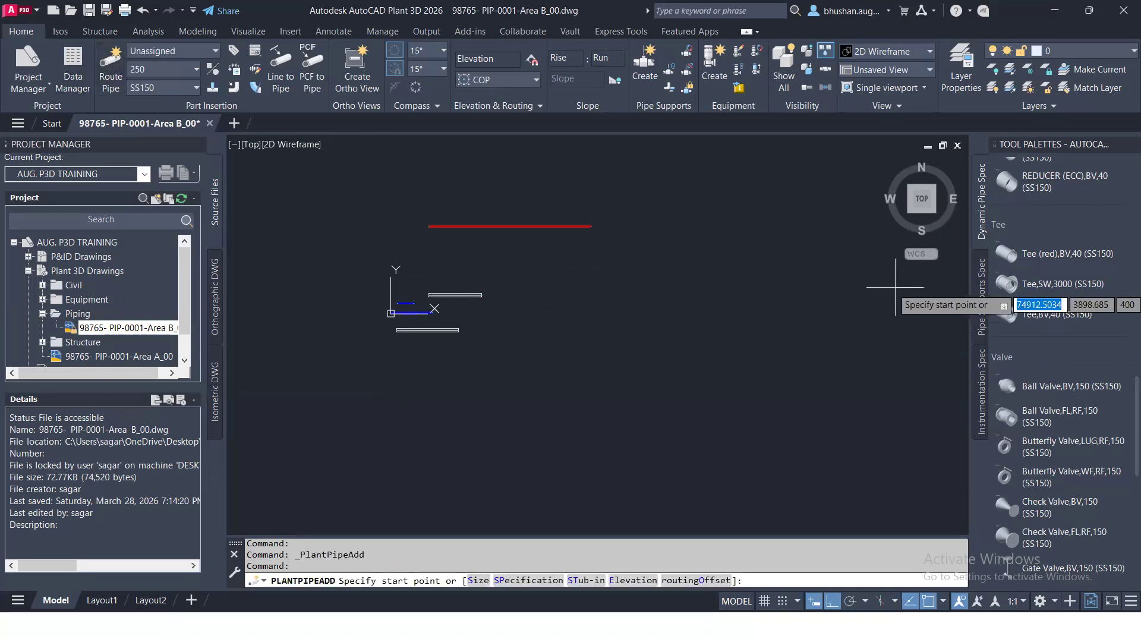
{"action": "left_click", "coordinate": [616, 275]}
{"action": "left_click", "coordinate": [784, 301]}
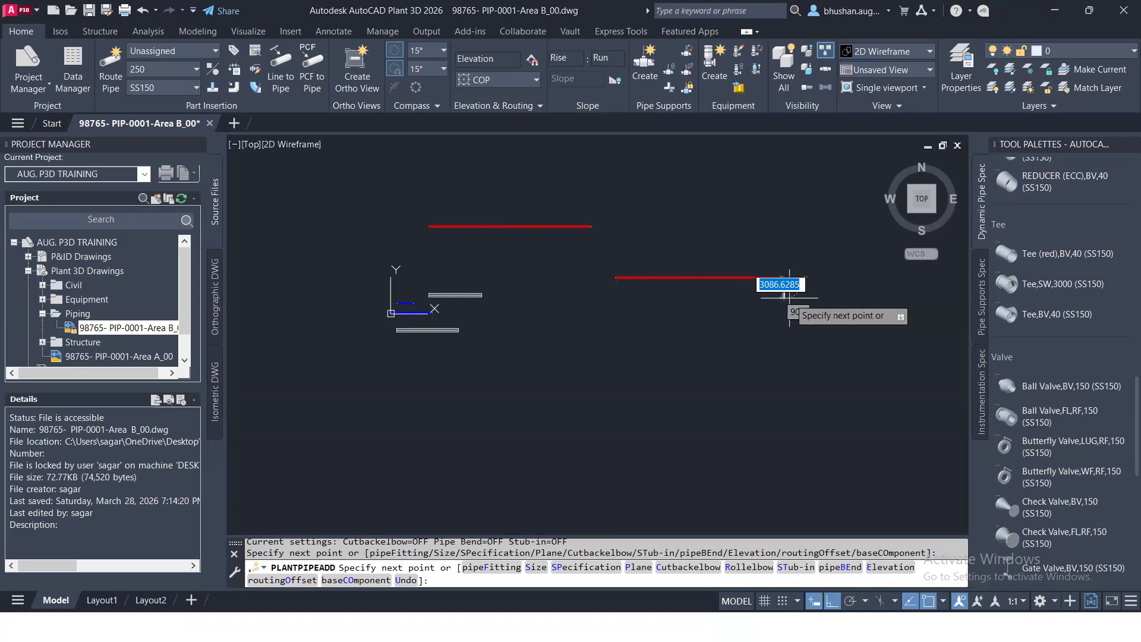
{"action": "left_click", "coordinate": [782, 278]}
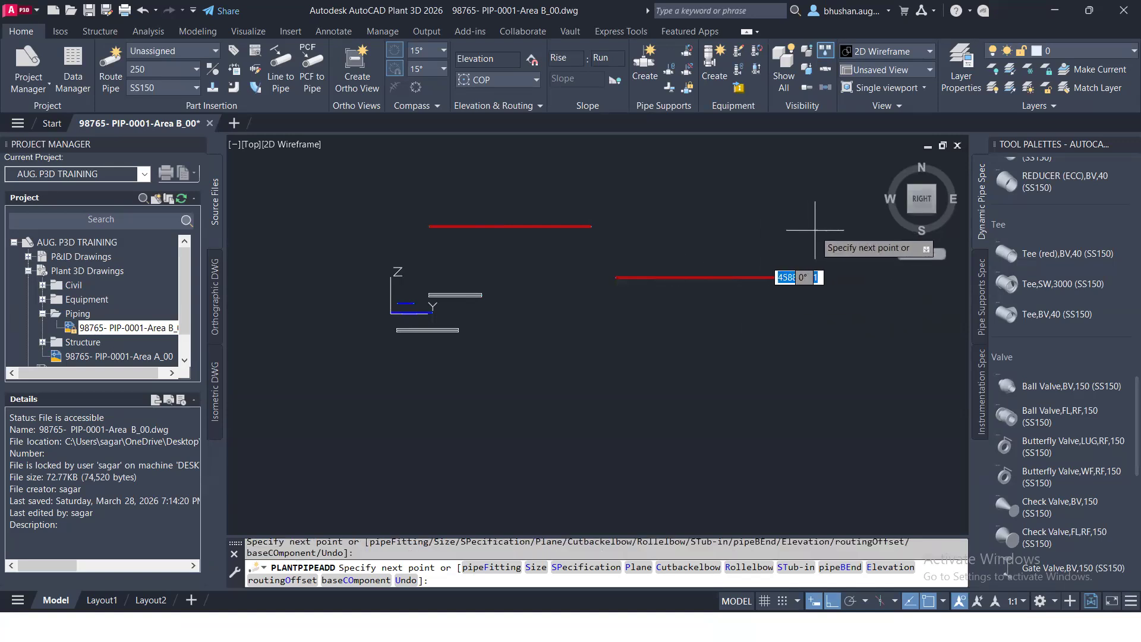
- Switch to the SW isometric view while routing, and cycle the routing plane at the new pipe's east end
{"action": "scroll", "coordinate": [767, 294], "scroll_direction": "up", "scroll_amount": 4}
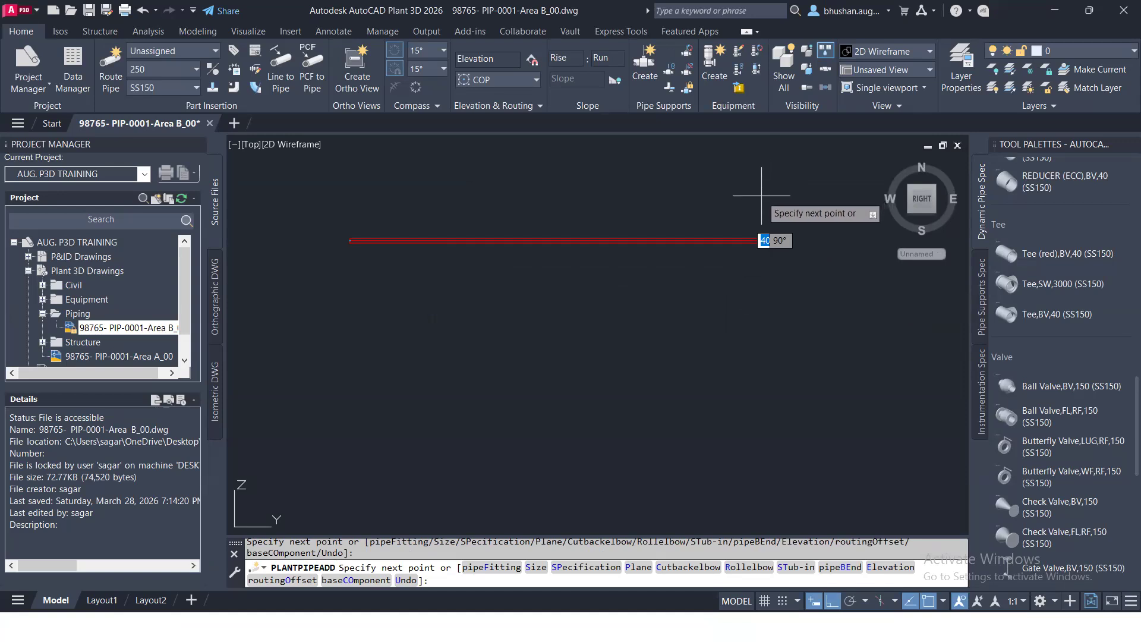
{"action": "key", "text": "Return"}
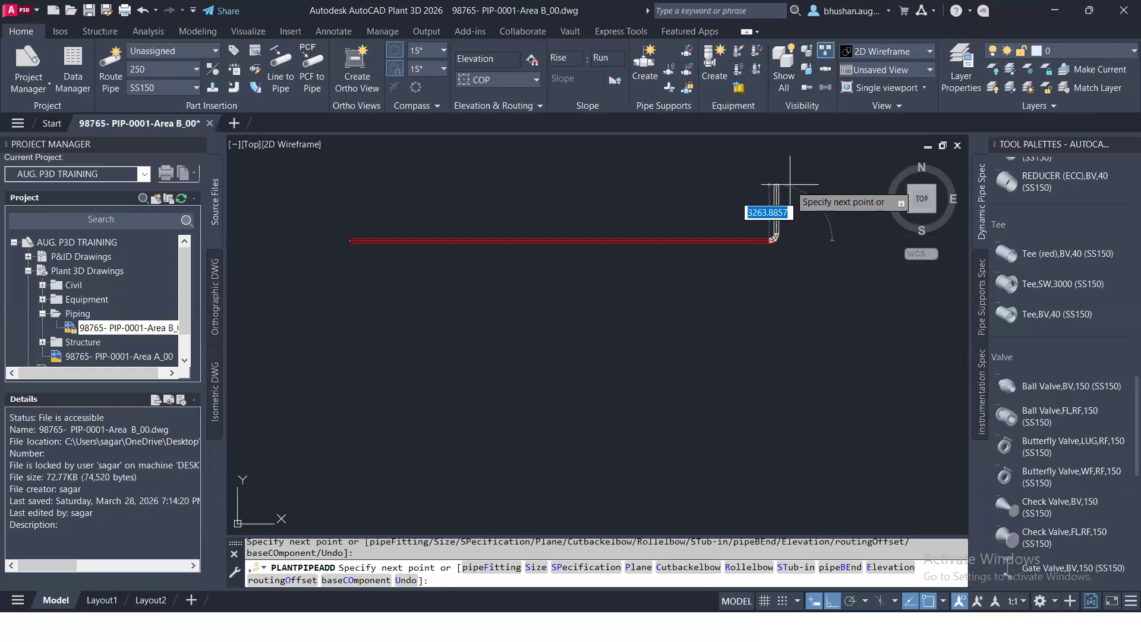
{"action": "left_click", "coordinate": [910, 212]}
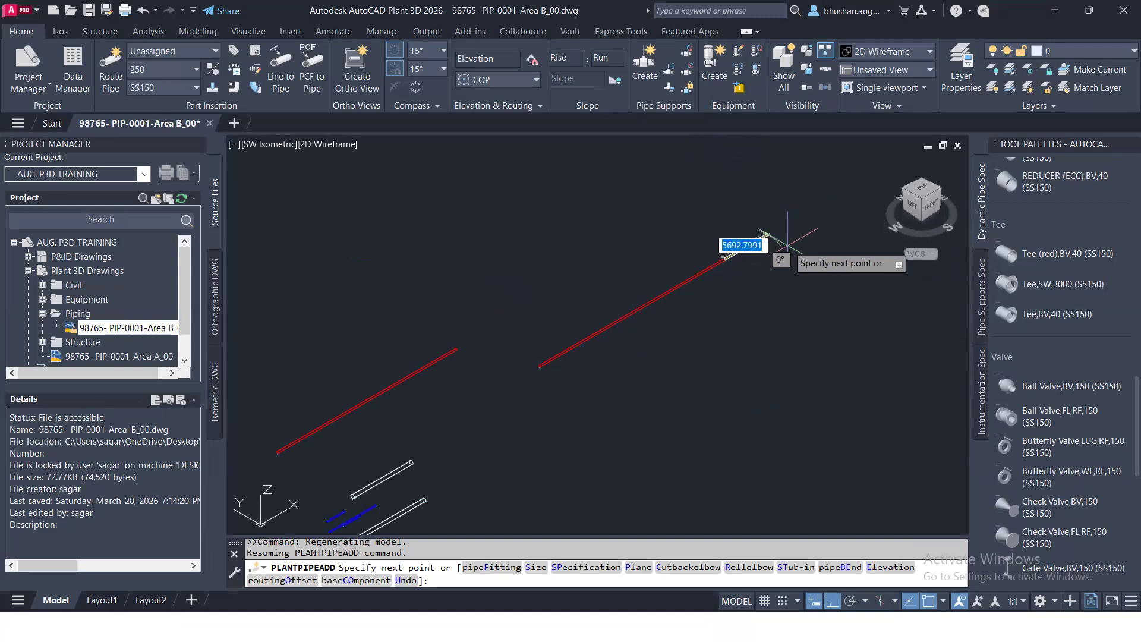
{"action": "left_click", "coordinate": [723, 259]}
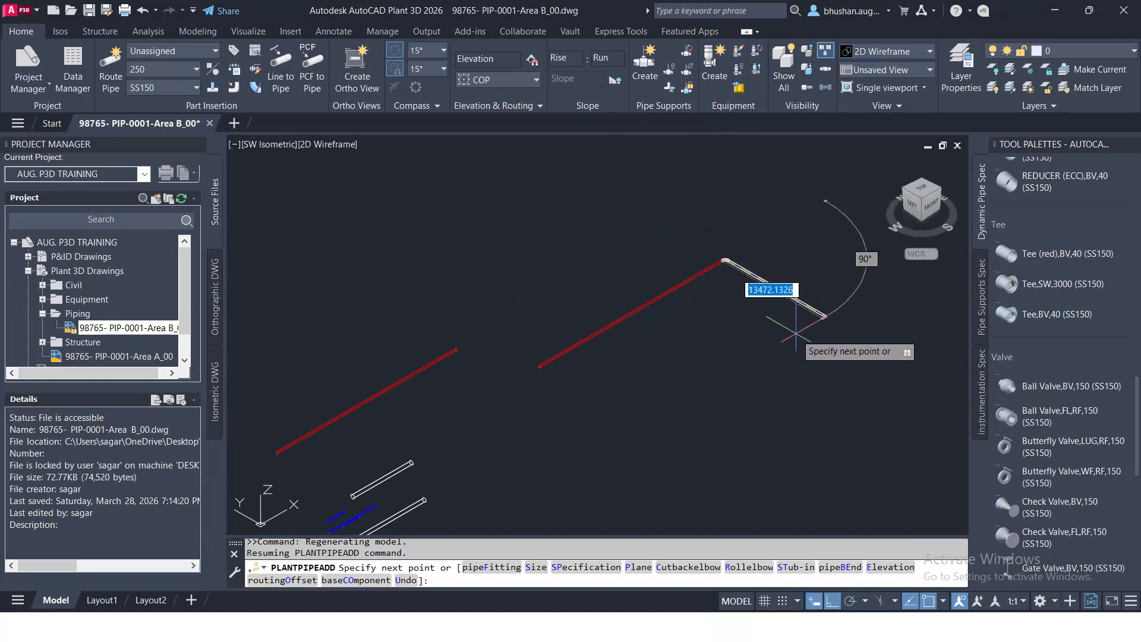
{"action": "scroll", "coordinate": [796, 329], "scroll_direction": "up", "scroll_amount": 2}
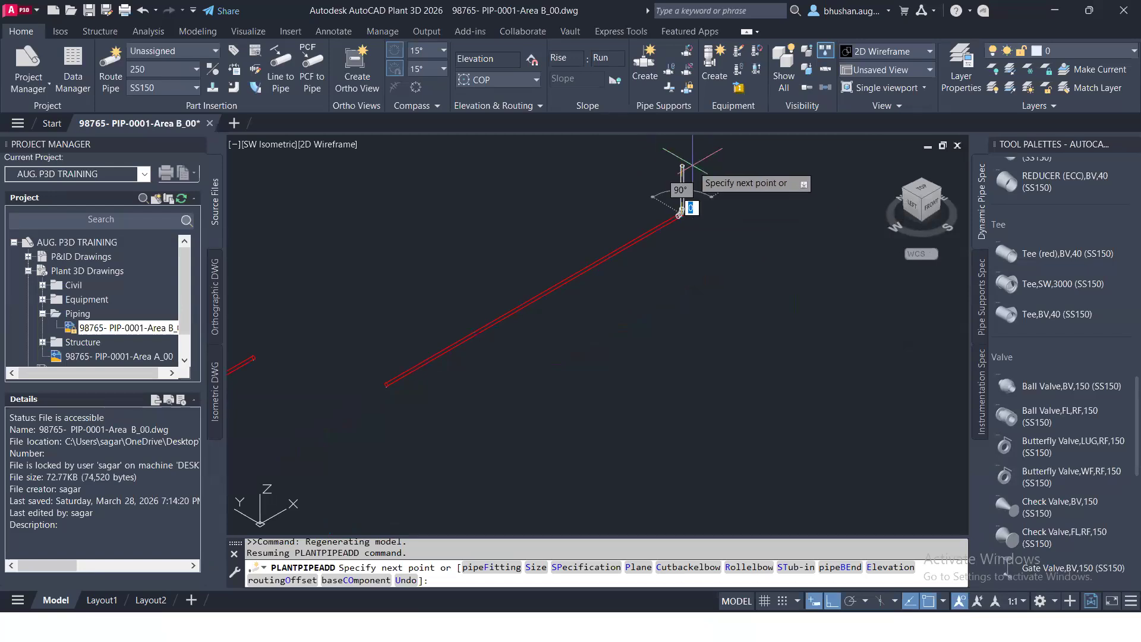
{"action": "scroll", "coordinate": [668, 244], "scroll_direction": "down", "scroll_amount": 6}
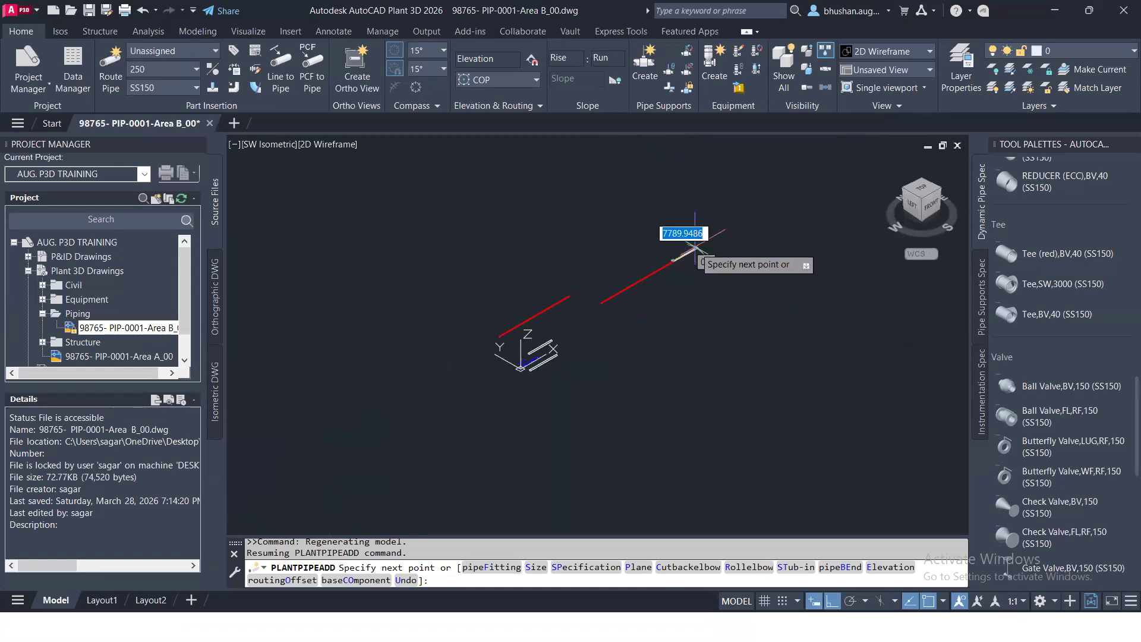
{"action": "left_click", "coordinate": [676, 258]}
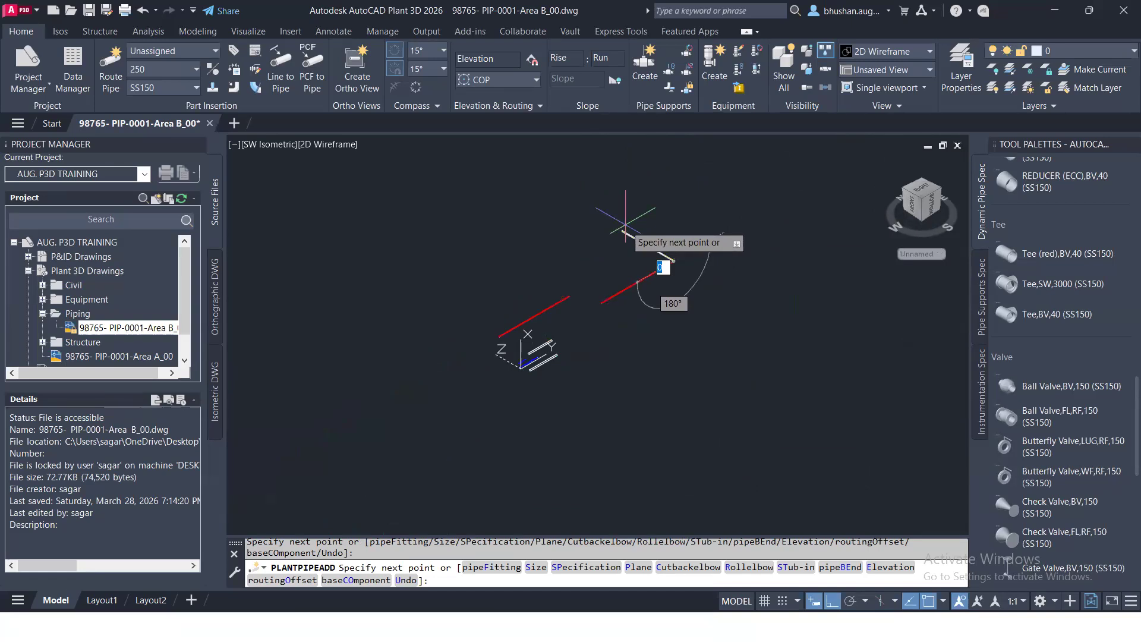
- Use the Plane option to route vertically up to an elevation of about 32639, add a southward run about 45228 long, and end the routing
{"action": "type", "text": "P"}
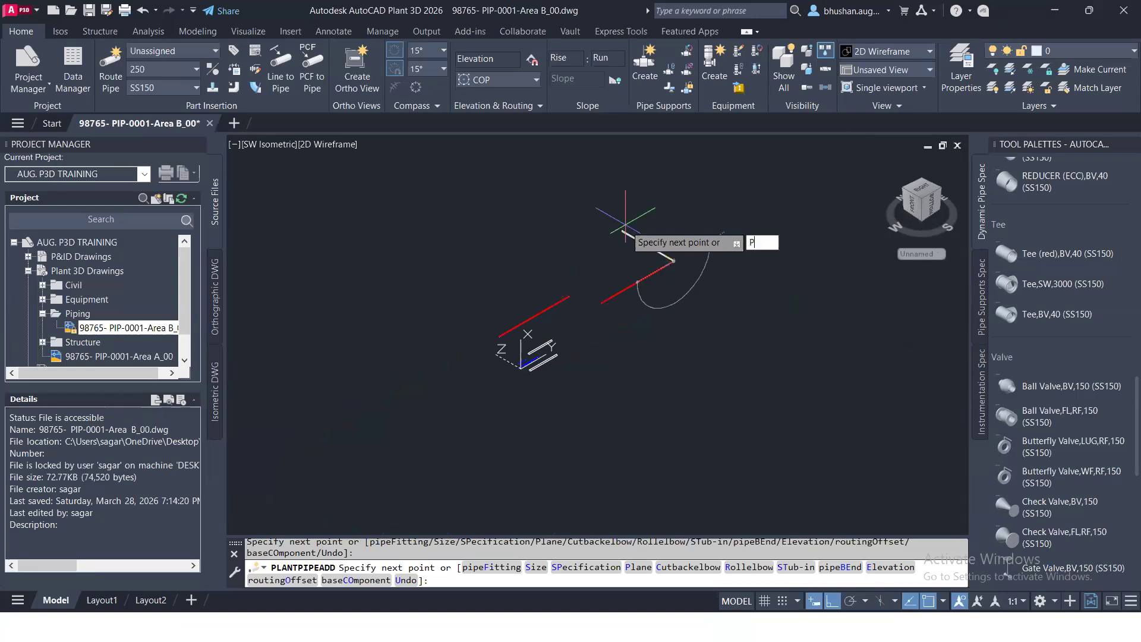
{"action": "key", "text": "Return"}
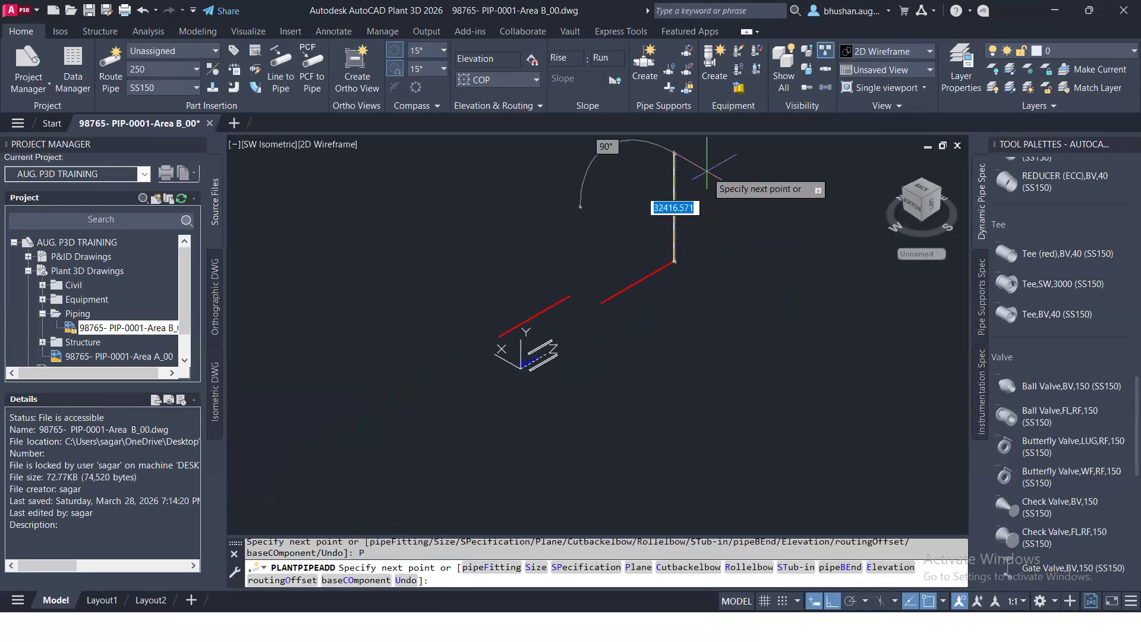
{"action": "left_click", "coordinate": [673, 156]}
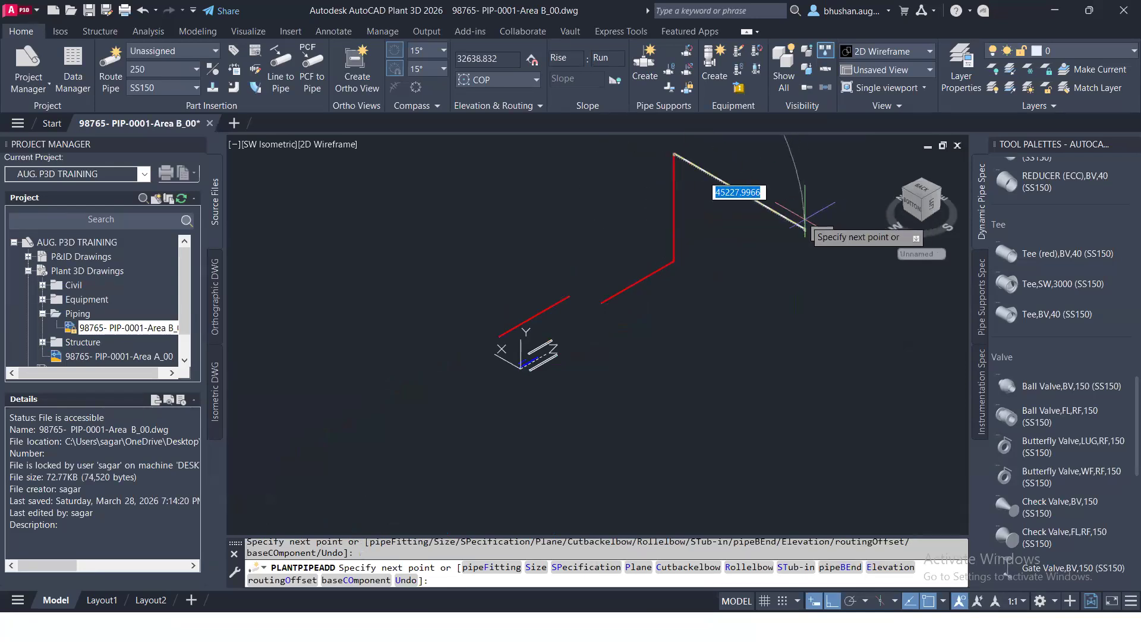
{"action": "left_click", "coordinate": [804, 228]}
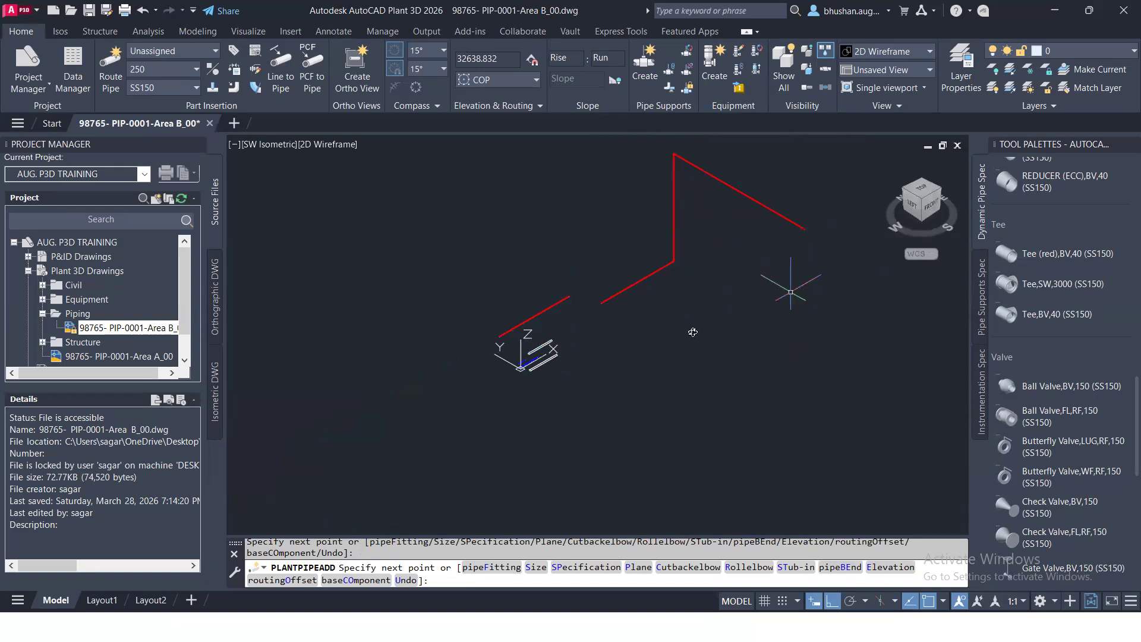
{"action": "key", "text": "Escape"}
{"action": "key", "text": "Escape"}
- Route a straight horizontal pipe about 50834 long in top view, northeast of the existing pipe runs
{"action": "mouse_move", "coordinate": [772, 336]}
{"action": "middle_mouse_down", "text": "shift"}
{"action": "mouse_move", "coordinate": [973, 213]}
{"action": "mouse_move", "coordinate": [932, 202]}
{"action": "middle_mouse_up", "text": "shift"}
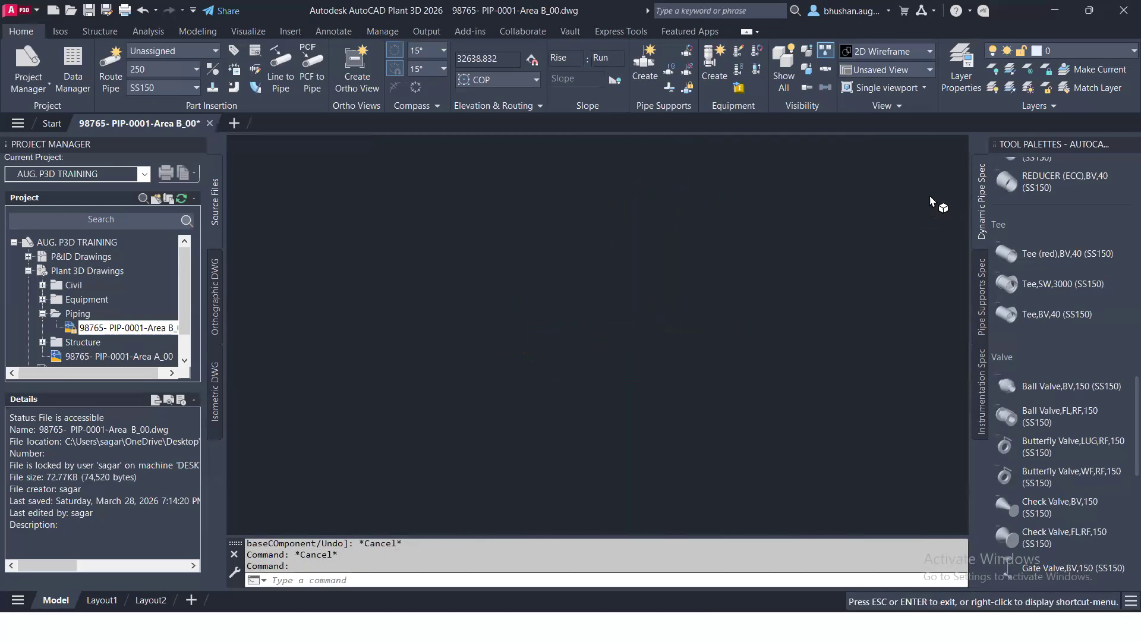
{"action": "left_click", "coordinate": [932, 203]}
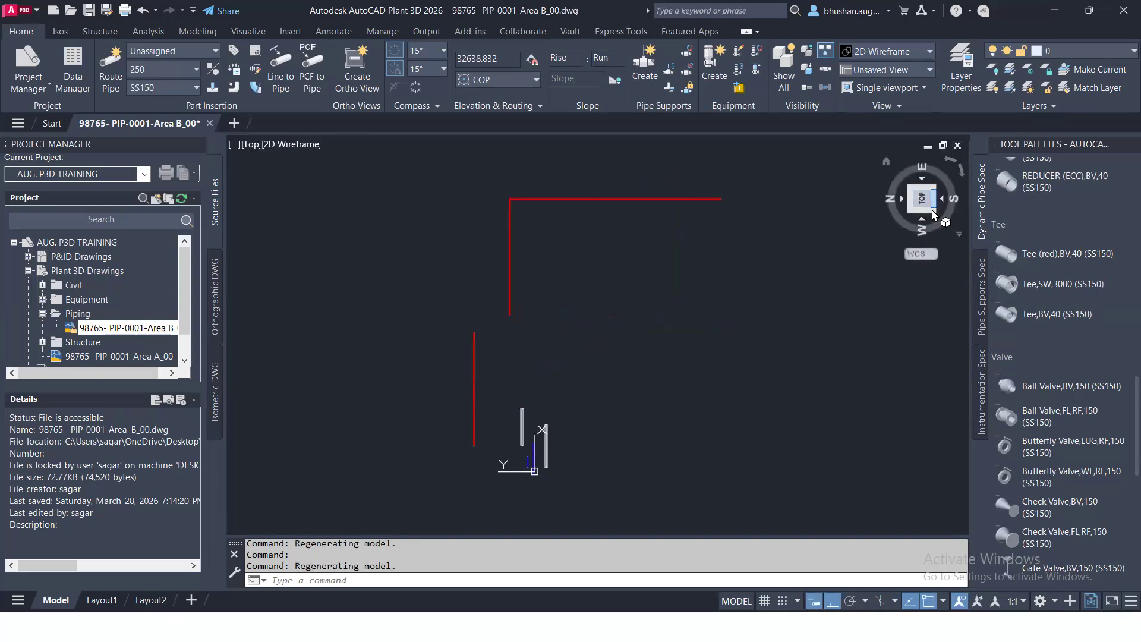
{"action": "left_click", "coordinate": [935, 214]}
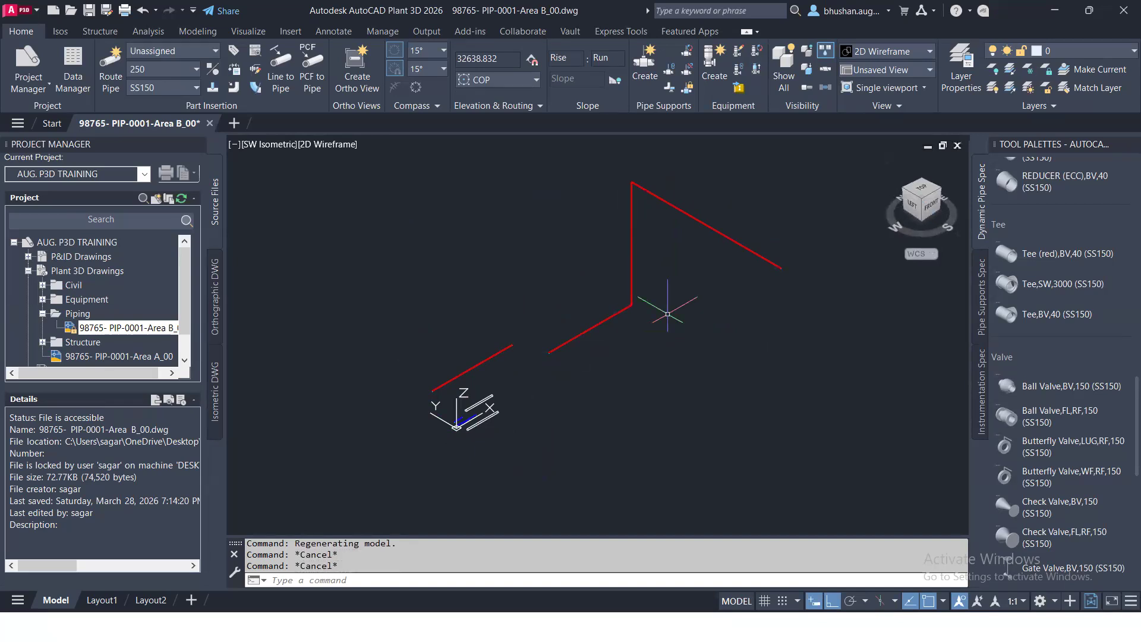
{"action": "left_click", "coordinate": [922, 187]}
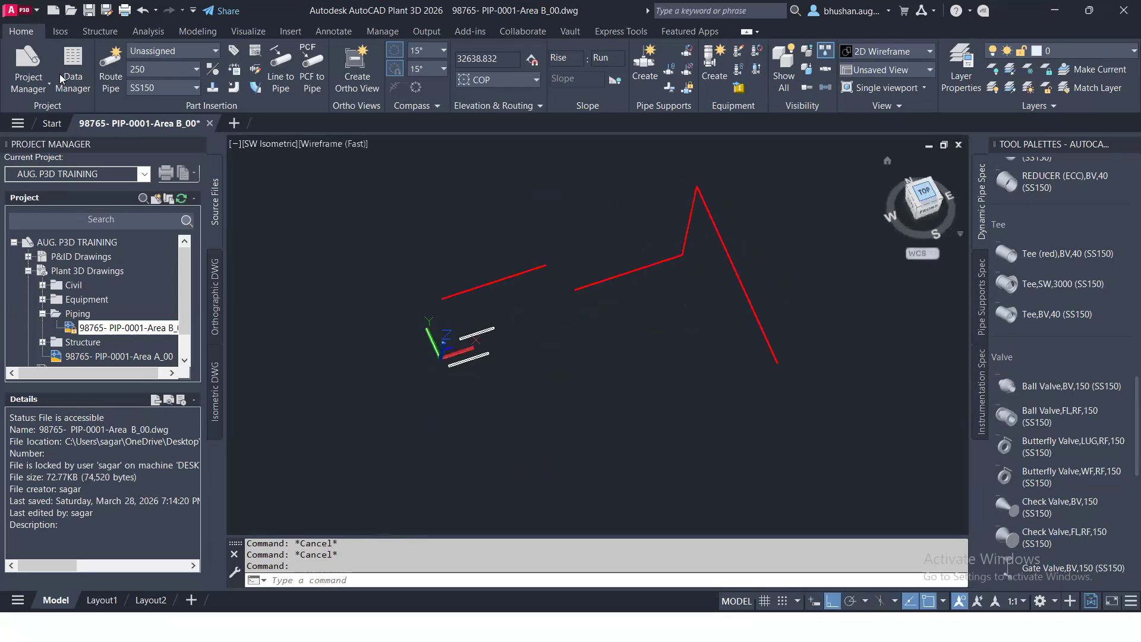
{"action": "left_click", "coordinate": [110, 65]}
{"action": "middle_click_drag", "start_coordinate": [866, 246], "coordinate": [601, 339]}
{"action": "left_click", "coordinate": [508, 304]}
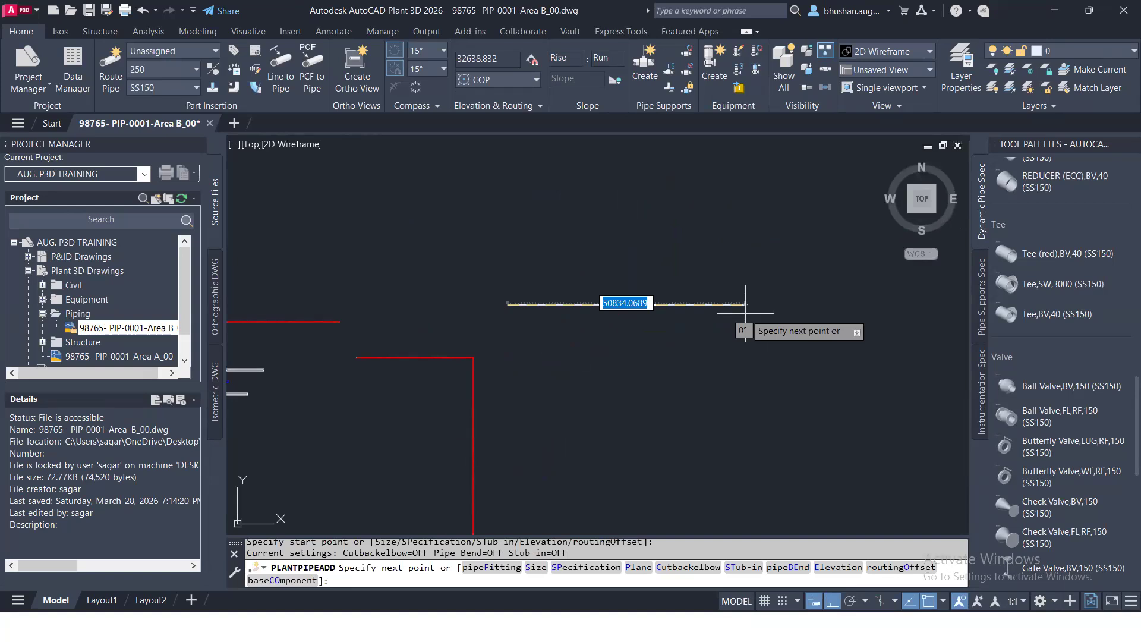
{"action": "left_click", "coordinate": [746, 304]}
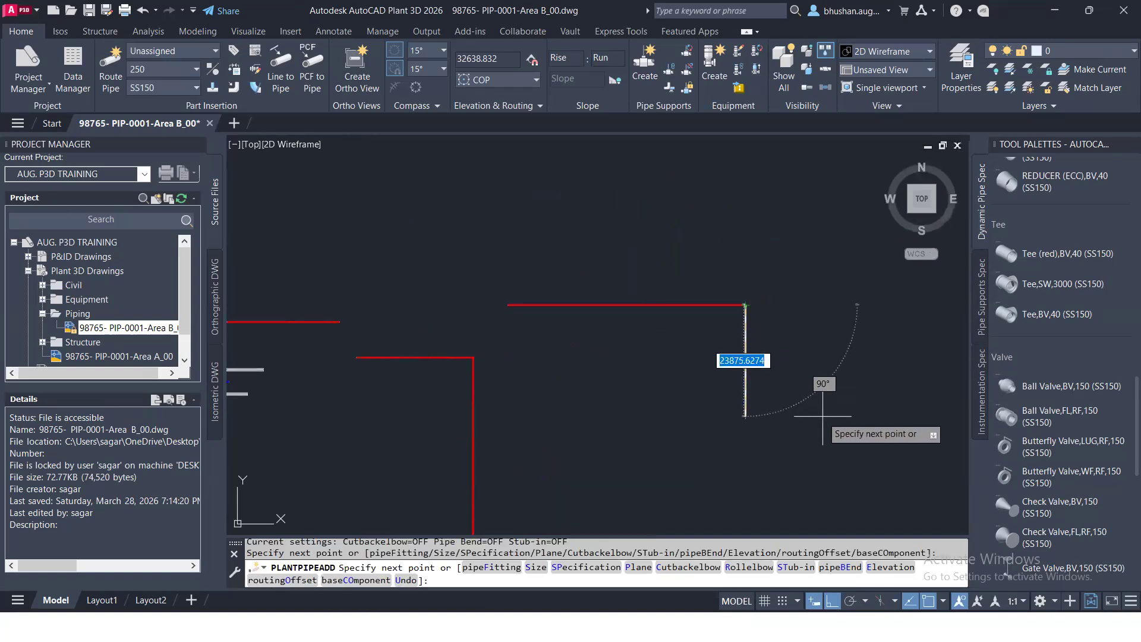
- Switch the routing plane to vertical, add a 10000 long downward leg at the pipe's east end, and end the routing
{"action": "right_click", "coordinate": [794, 318], "text": "ctrl"}
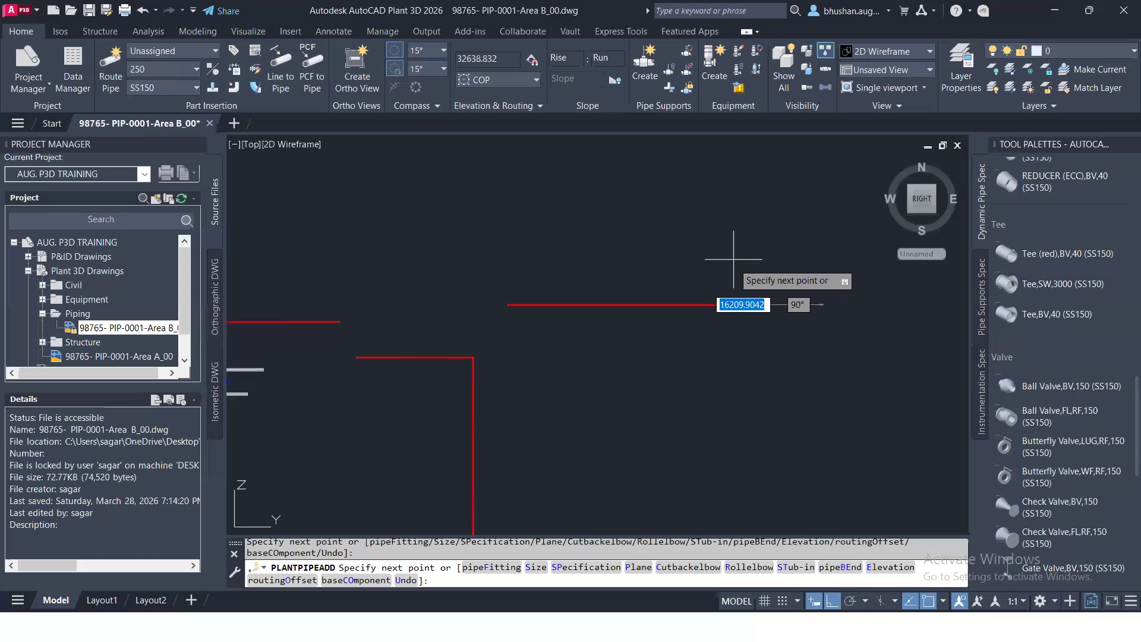
{"action": "type", "text": "1"}
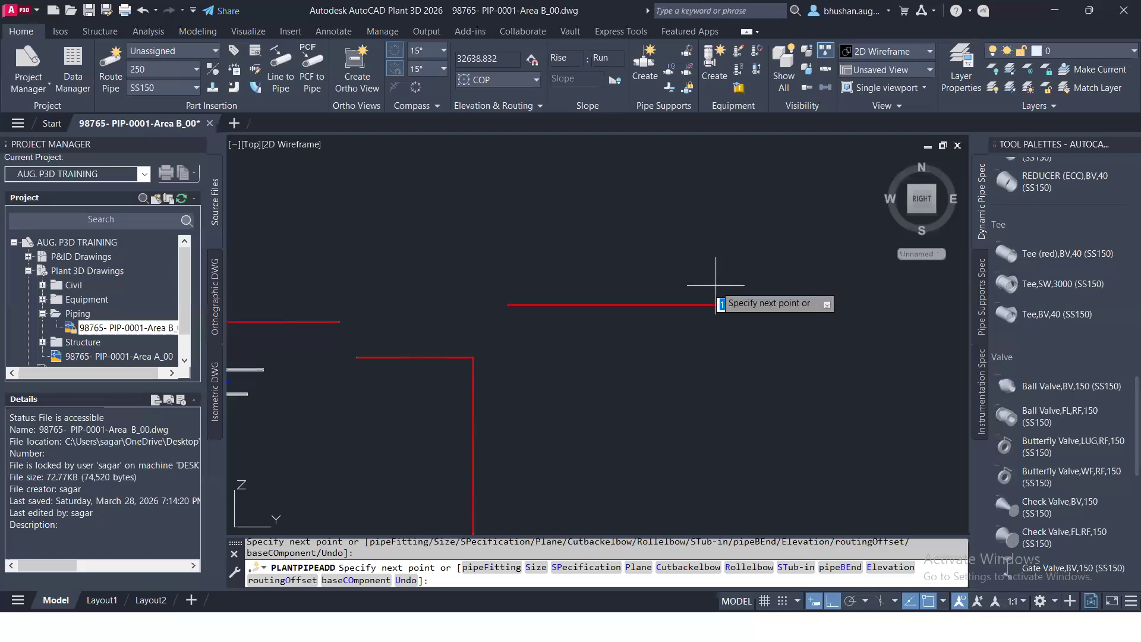
{"action": "type", "text": "0000"}
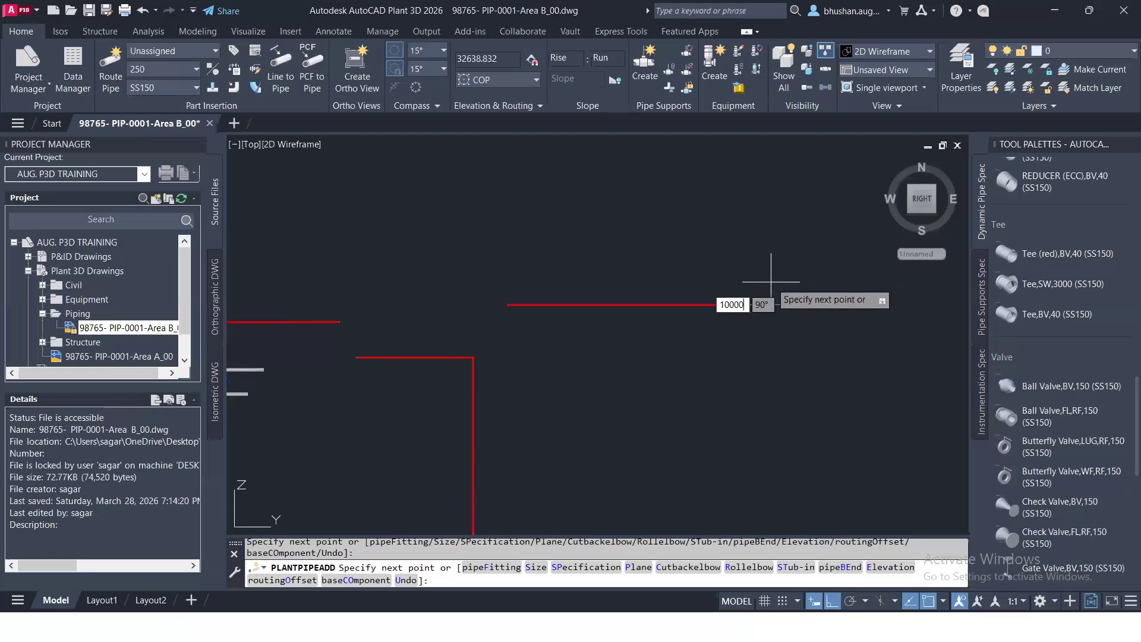
{"action": "key", "text": "Return"}
{"action": "key", "text": "Escape"}
- Examine the new downward leg and its elbow up close, and compare the pipe runs in isometric and top views
{"action": "middle_click_drag", "start_coordinate": [779, 415], "coordinate": [770, 349], "text": "shift"}
{"action": "left_click", "coordinate": [746, 301]}
{"action": "left_click", "coordinate": [598, 246]}
{"action": "scroll", "coordinate": [750, 233], "scroll_direction": "up", "scroll_amount": 4}
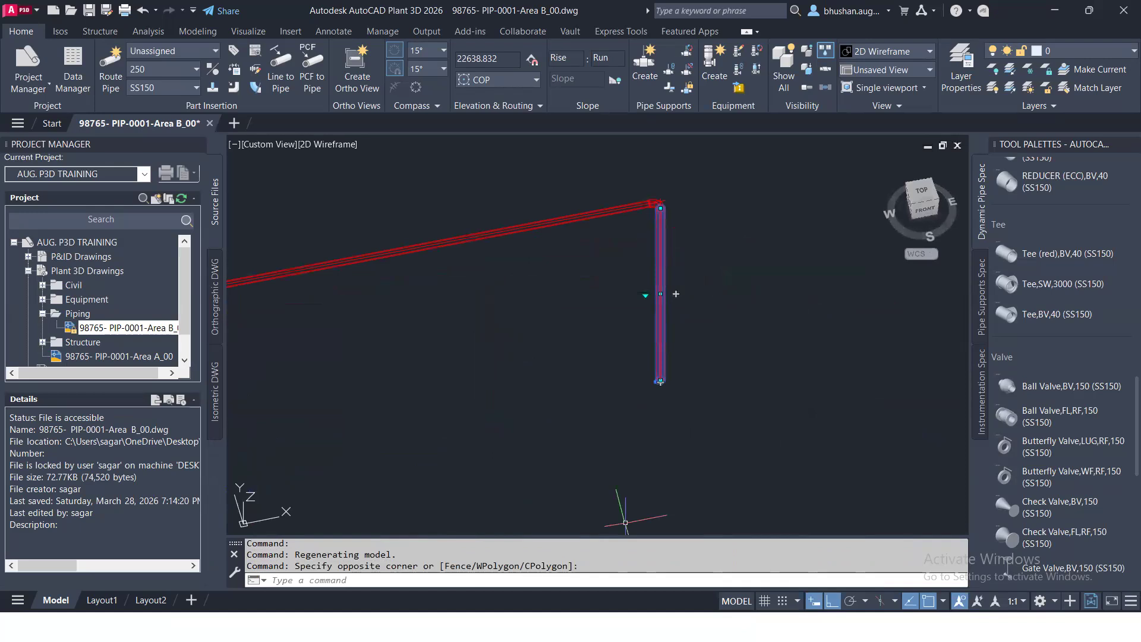
{"action": "key", "text": "Escape"}
{"action": "key", "text": "Escape"}
{"action": "scroll", "coordinate": [653, 201], "scroll_direction": "up", "scroll_amount": 3}
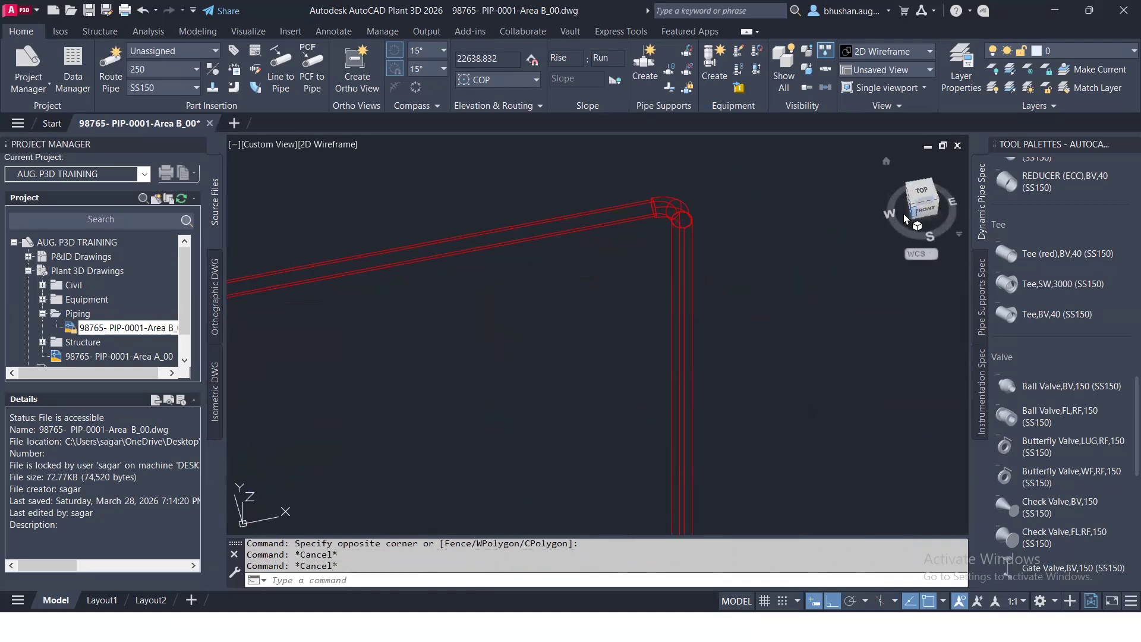
{"action": "left_click", "coordinate": [910, 205]}
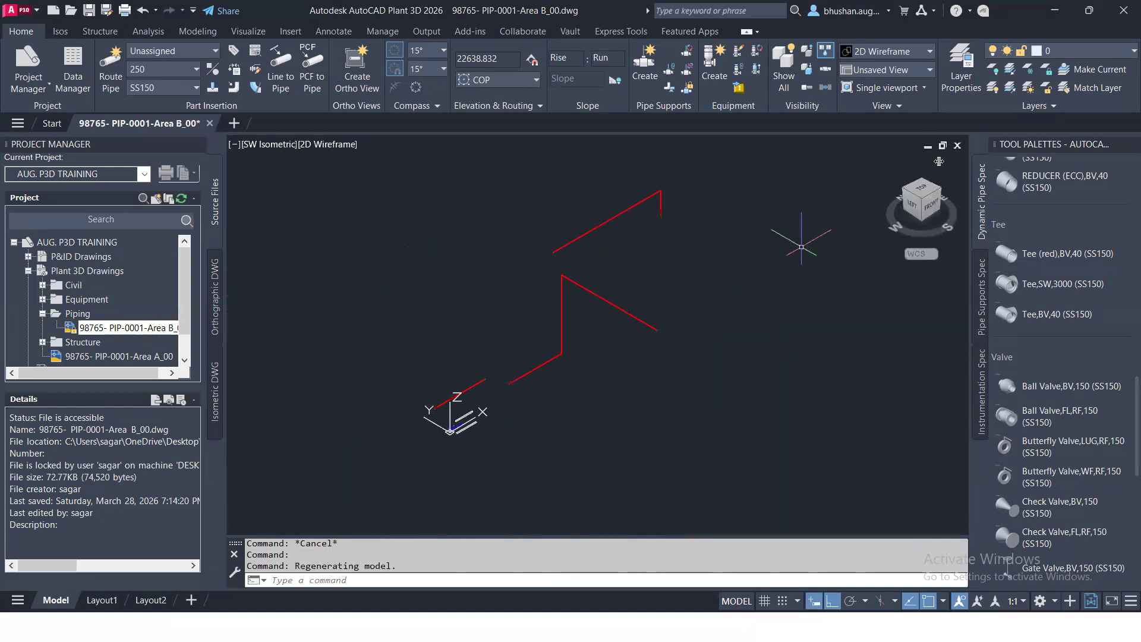
{"action": "left_click", "coordinate": [929, 190]}
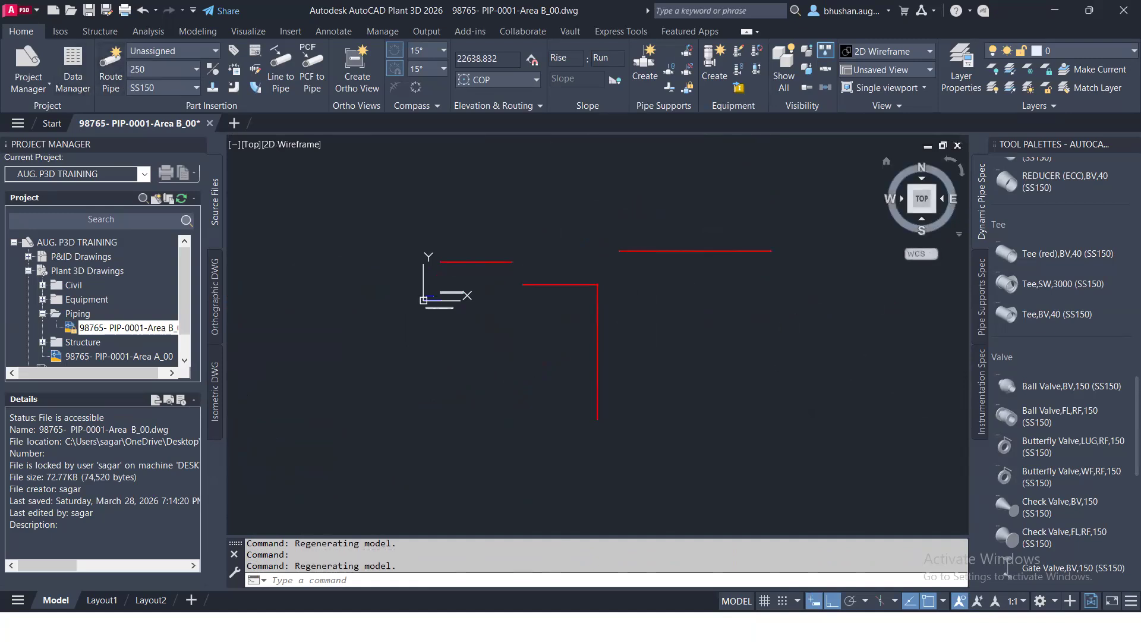
- Route another straight pipe parallel to the X axis in SW isometric view, east of the run with the downward leg
{"action": "left_click", "coordinate": [909, 211]}
{"action": "left_click", "coordinate": [695, 260]}
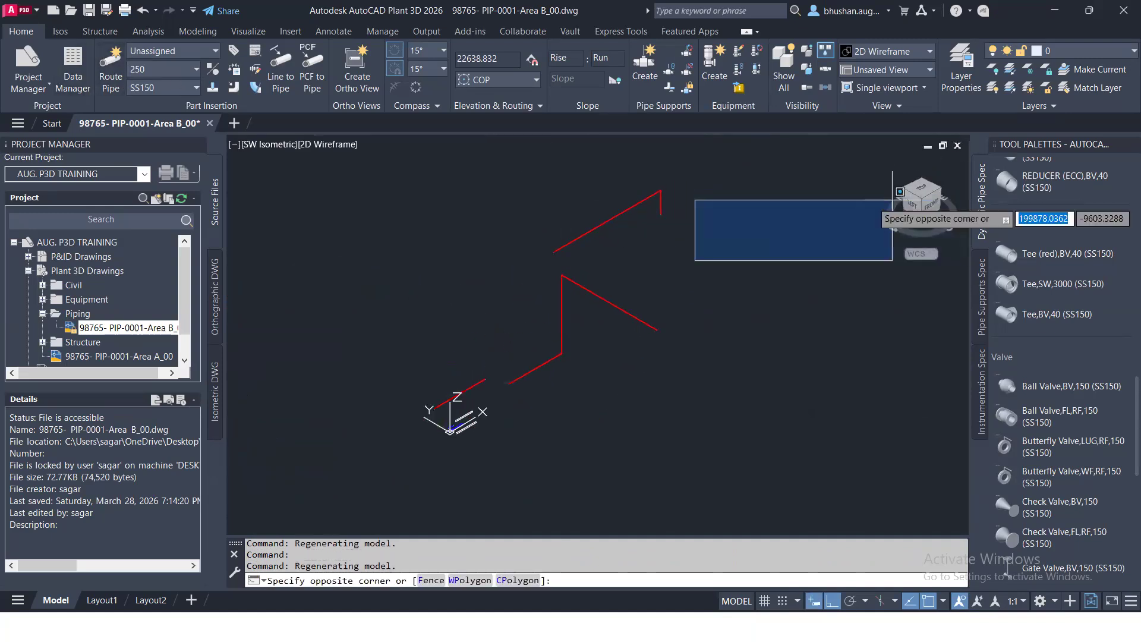
{"action": "left_click", "coordinate": [349, 158]}
{"action": "left_click", "coordinate": [111, 64]}
{"action": "left_click", "coordinate": [660, 286]}
{"action": "left_click", "coordinate": [795, 192]}
{"action": "middle_click_drag", "start_coordinate": [871, 179], "coordinate": [788, 322]}
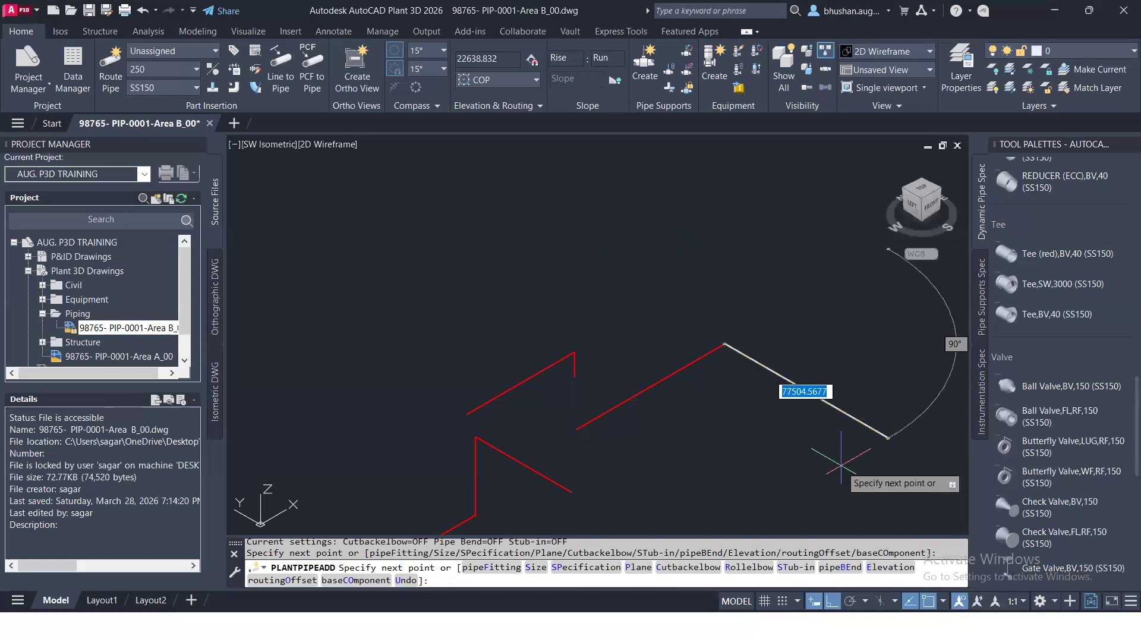
- Change the routing plane with the Plane option to preview a downward turn, and end the routing without placing it
{"action": "type", "text": "P"}
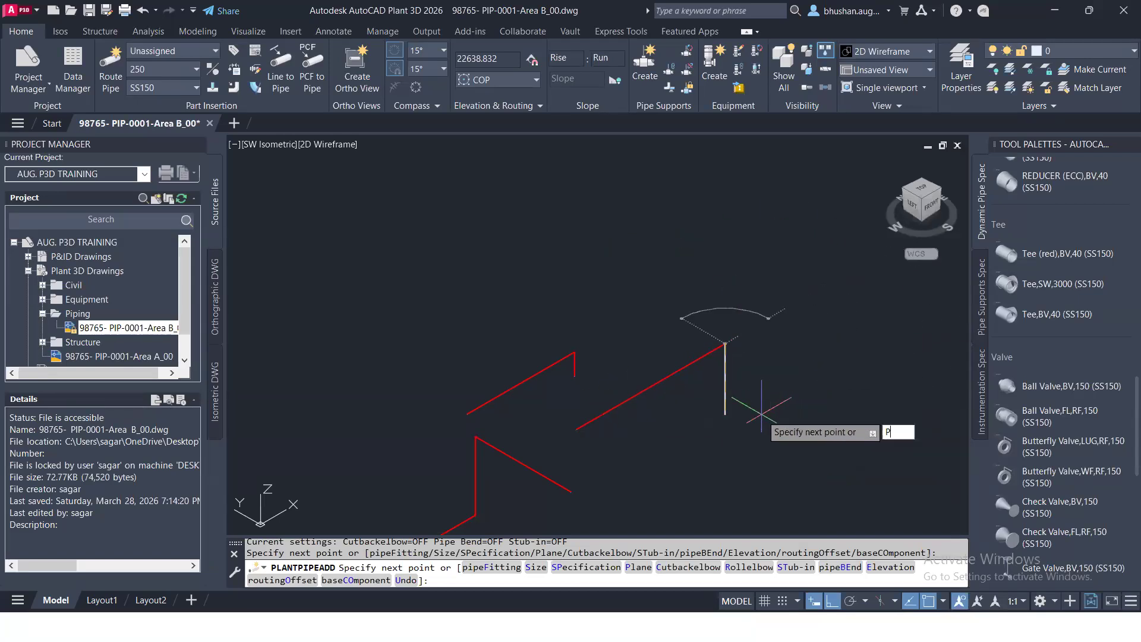
{"action": "key", "text": "Return"}
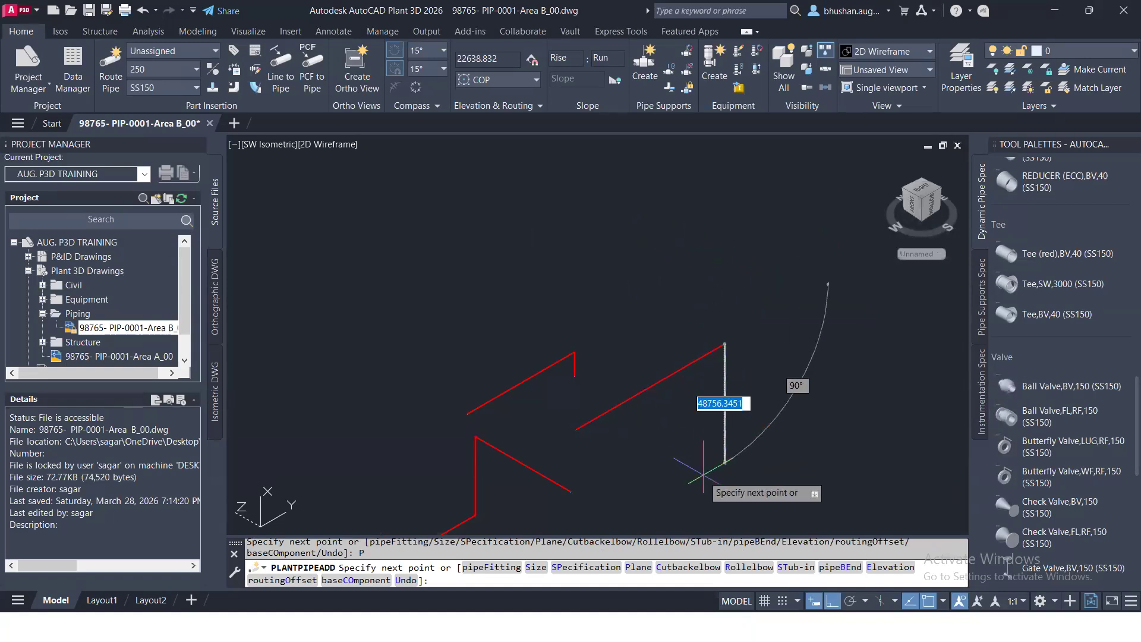
{"action": "key", "text": "Escape"}
{"action": "key", "text": "Escape"}
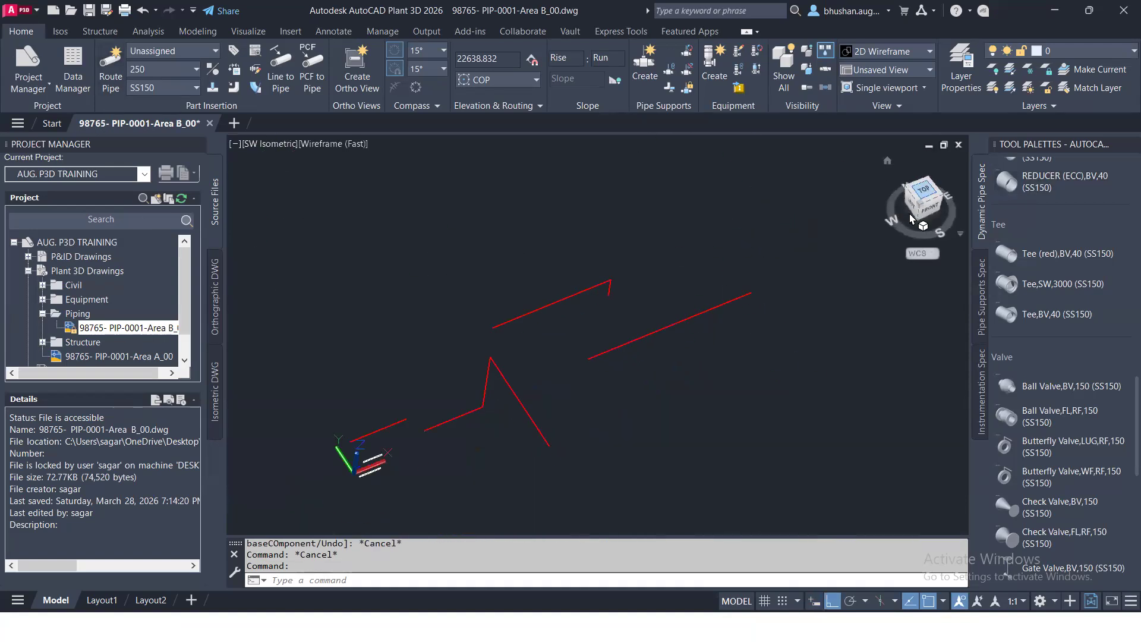
- Route another straight pipe parallel to the X axis in SW isometric view, south-east of the existing runs
{"action": "left_click", "coordinate": [922, 189]}
{"action": "left_click", "coordinate": [909, 210]}
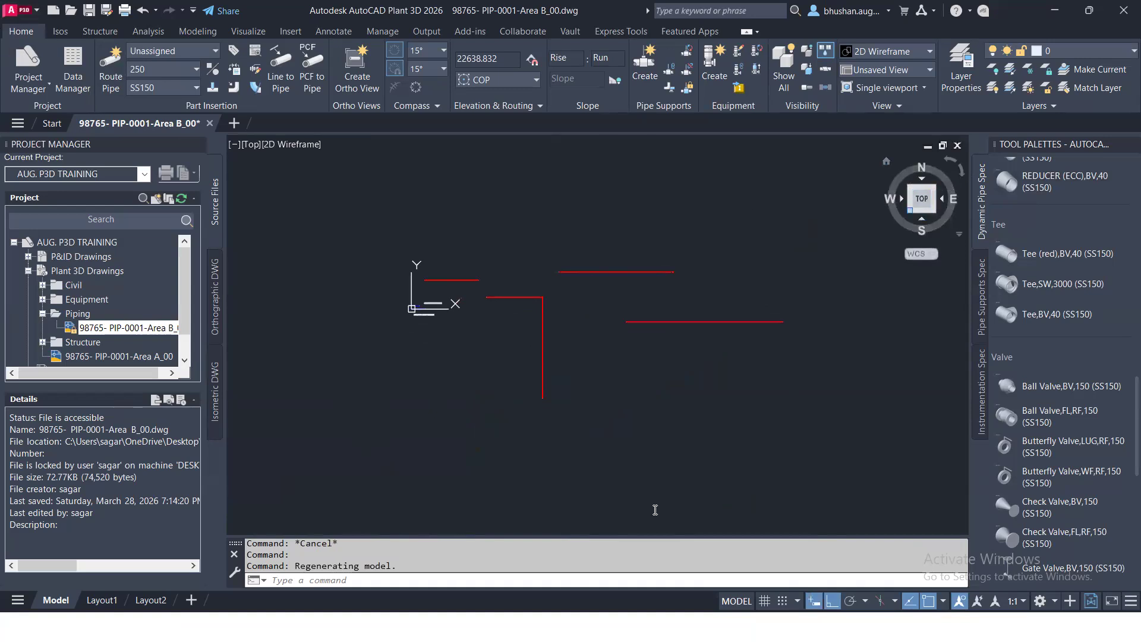
{"action": "left_click", "coordinate": [111, 70]}
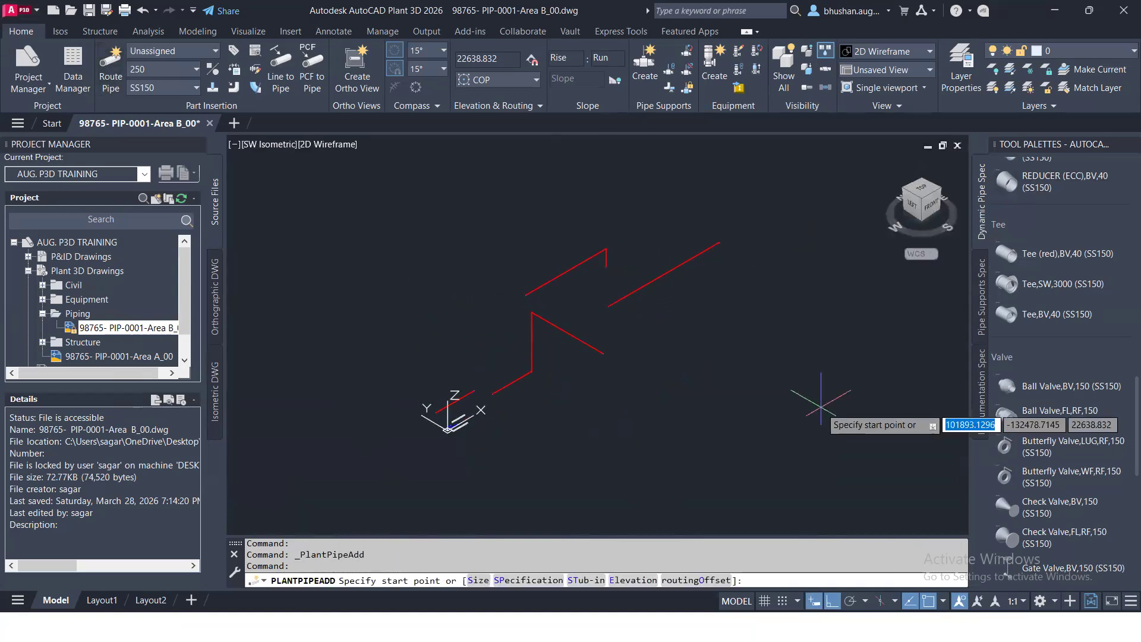
{"action": "left_click", "coordinate": [670, 344]}
{"action": "left_click", "coordinate": [790, 275]}
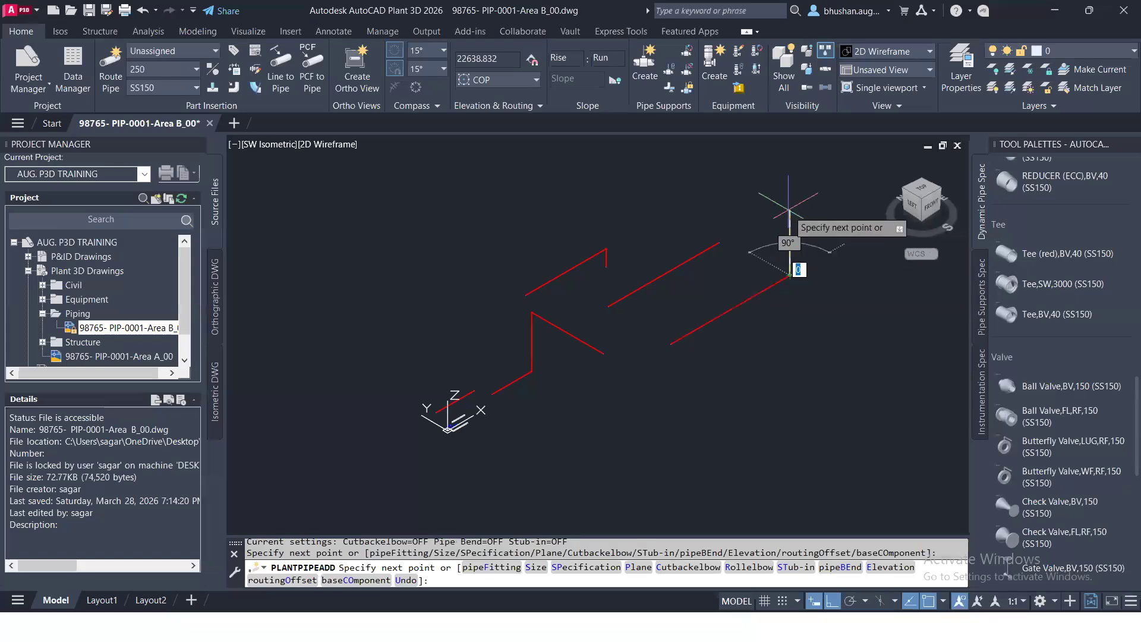
- Add a vertical riser at the new pipe's east end using the Elevation option with absolute elevation 25000, and end the routing
{"action": "type", "text": "E"}
{"action": "key", "text": "Return"}
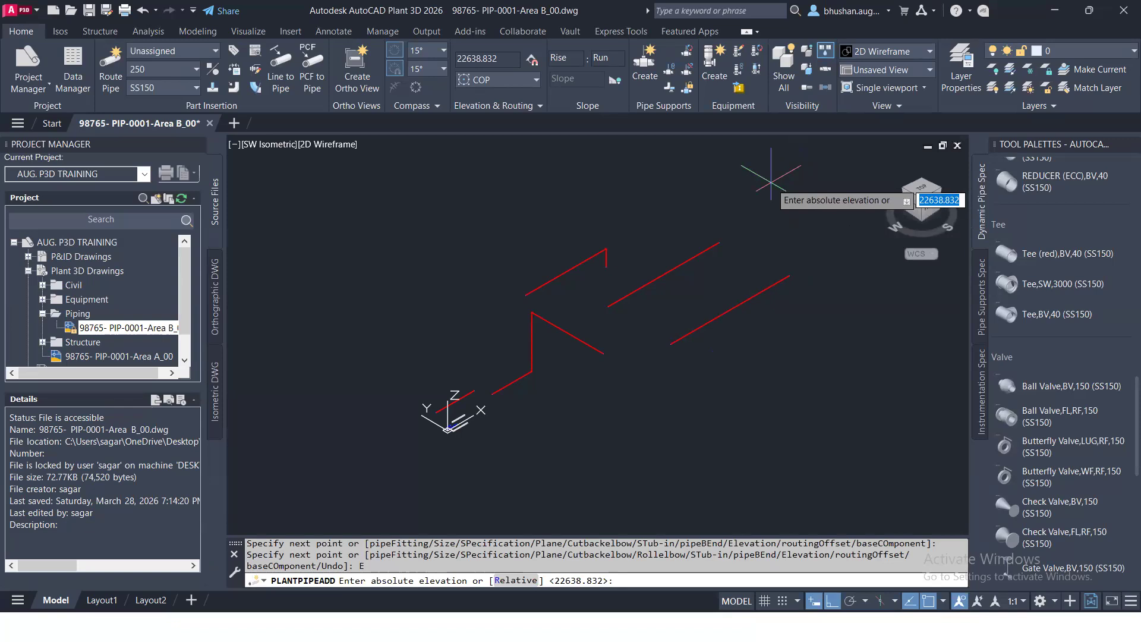
{"action": "type", "text": "25000"}
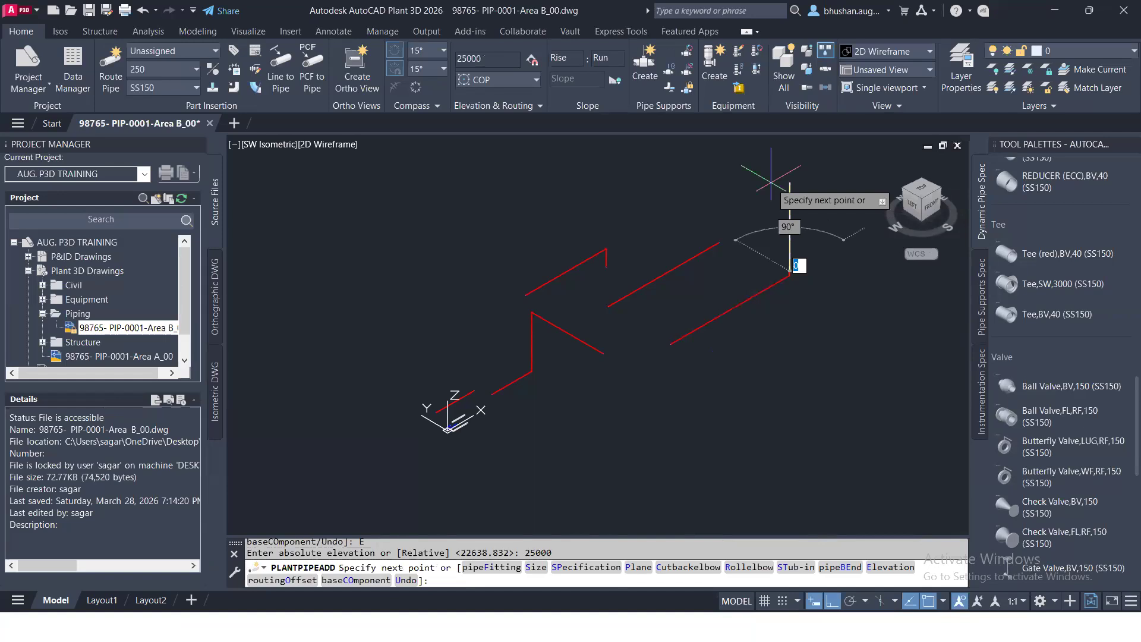
{"action": "scroll", "coordinate": [788, 262], "scroll_direction": "up", "scroll_amount": 5}
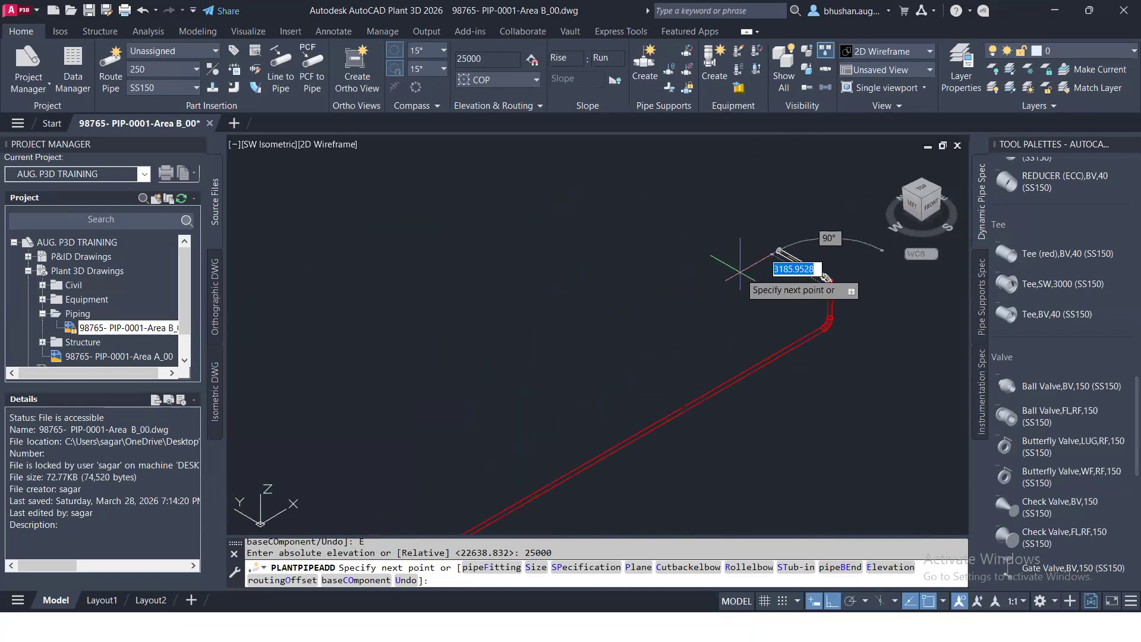
{"action": "key", "text": "Escape"}
{"action": "key", "text": "Escape"}
- Query the coordinates of the riser's top centre point with the ID command
{"action": "scroll", "coordinate": [828, 279], "scroll_direction": "up", "scroll_amount": 5}
{"action": "middle_click_drag", "start_coordinate": [815, 399], "coordinate": [721, 398]}
{"action": "type", "text": "r"}
{"action": "key", "text": "Escape"}
{"action": "key", "text": "Escape"}
{"action": "type", "text": "ld"}
{"action": "key", "text": "Return"}
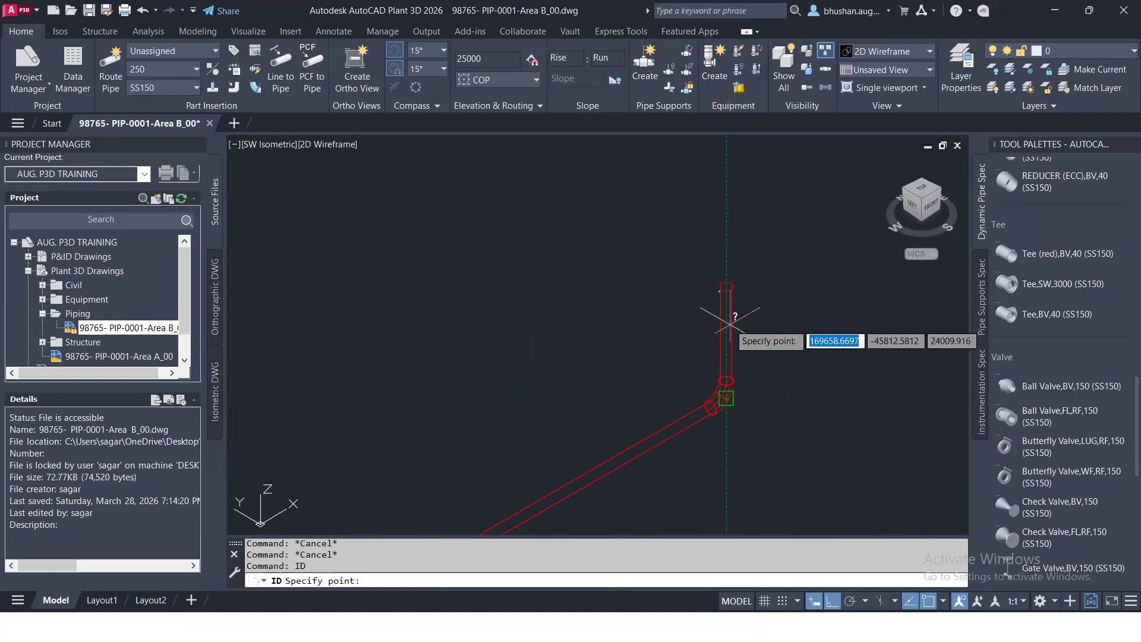
{"action": "left_click", "coordinate": [727, 287]}
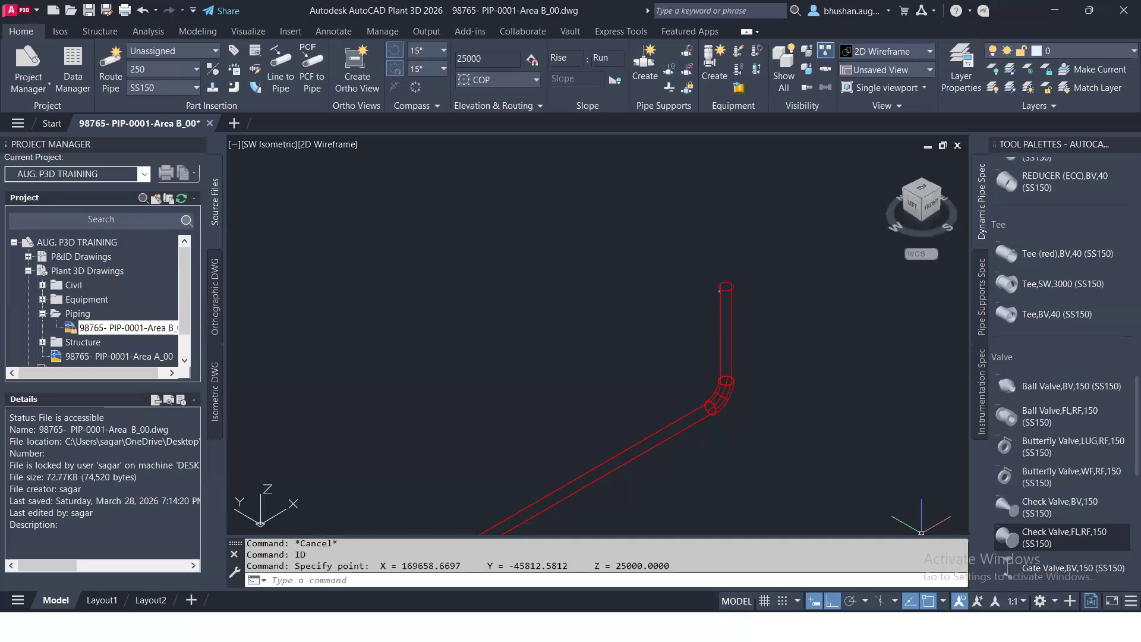
- Examine the pipe runs in top view, around the corner of the L-shaped run
{"action": "scroll", "coordinate": [669, 282], "scroll_direction": "down", "scroll_amount": 4}
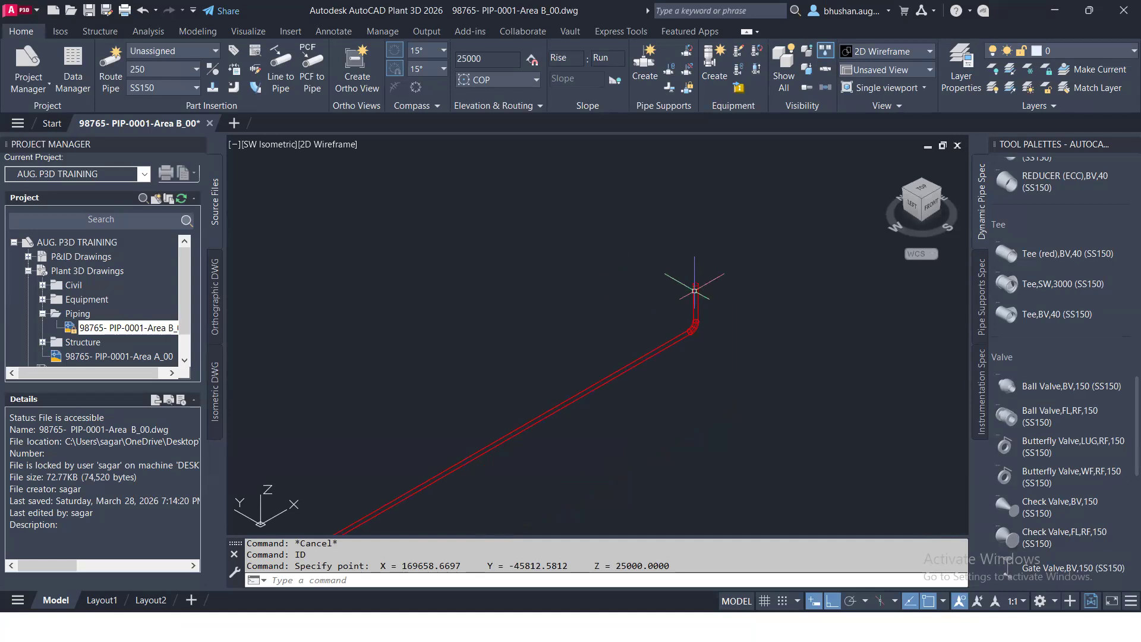
{"action": "scroll", "coordinate": [767, 300], "scroll_direction": "down", "scroll_amount": 2}
{"action": "left_click", "coordinate": [925, 190]}
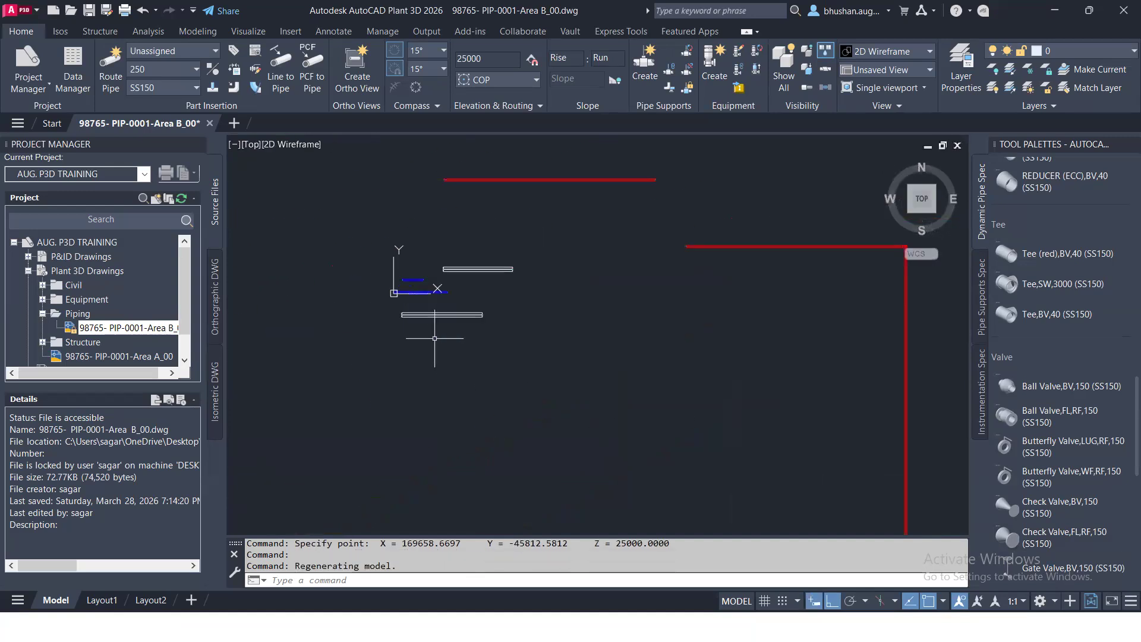
{"action": "middle_click_drag", "start_coordinate": [689, 263], "coordinate": [492, 279]}
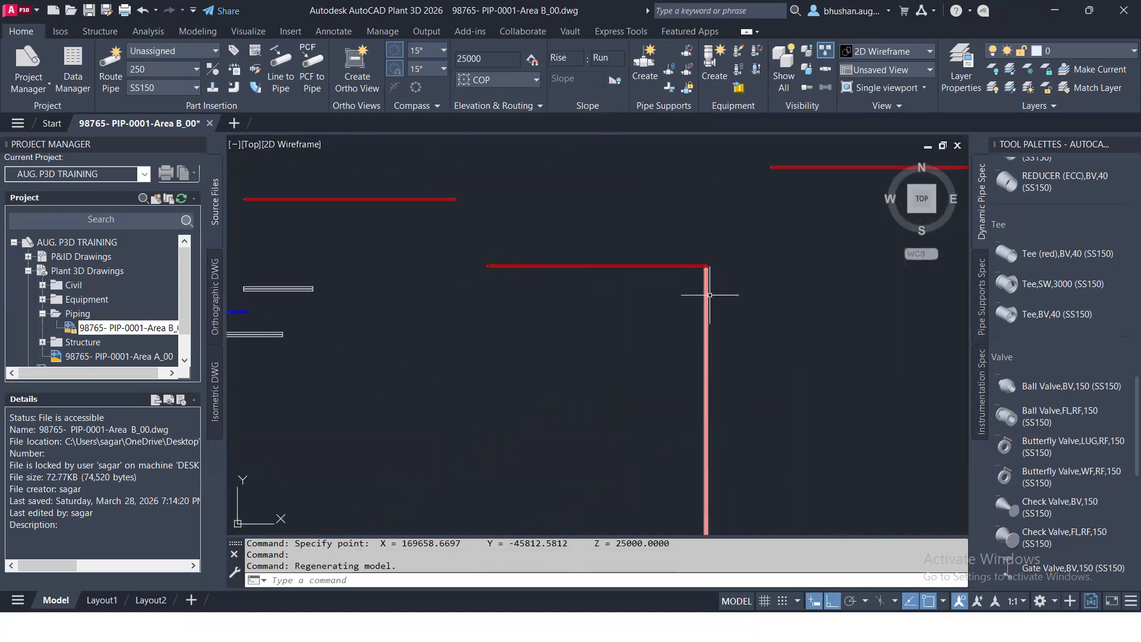
{"action": "left_click", "coordinate": [650, 205]}
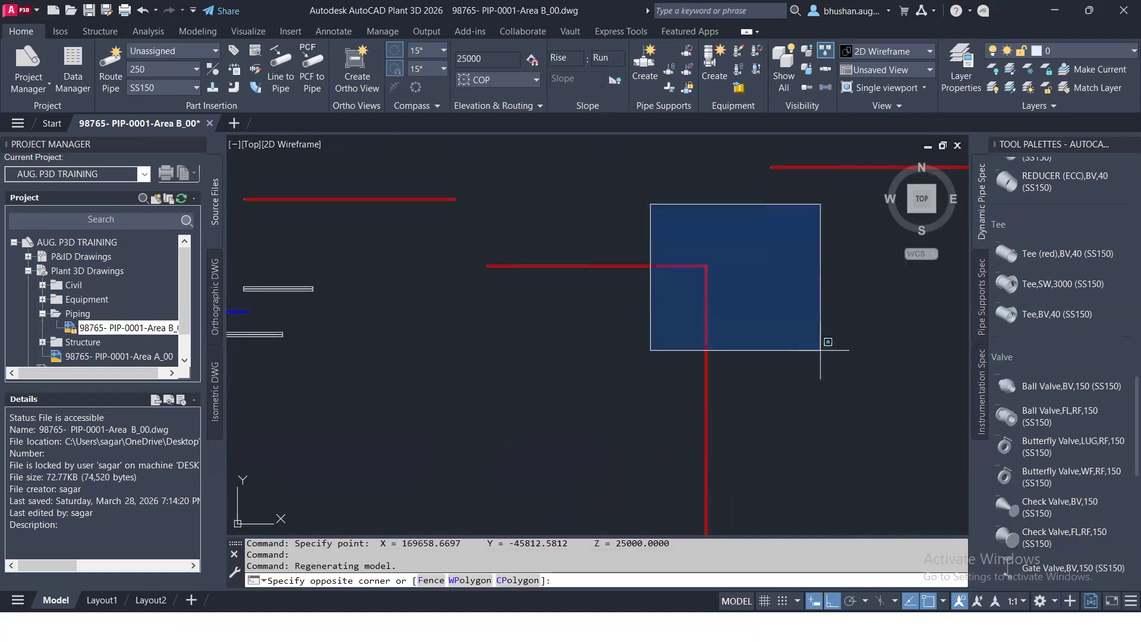
{"action": "left_click", "coordinate": [626, 194]}
{"action": "left_click", "coordinate": [641, 219]}
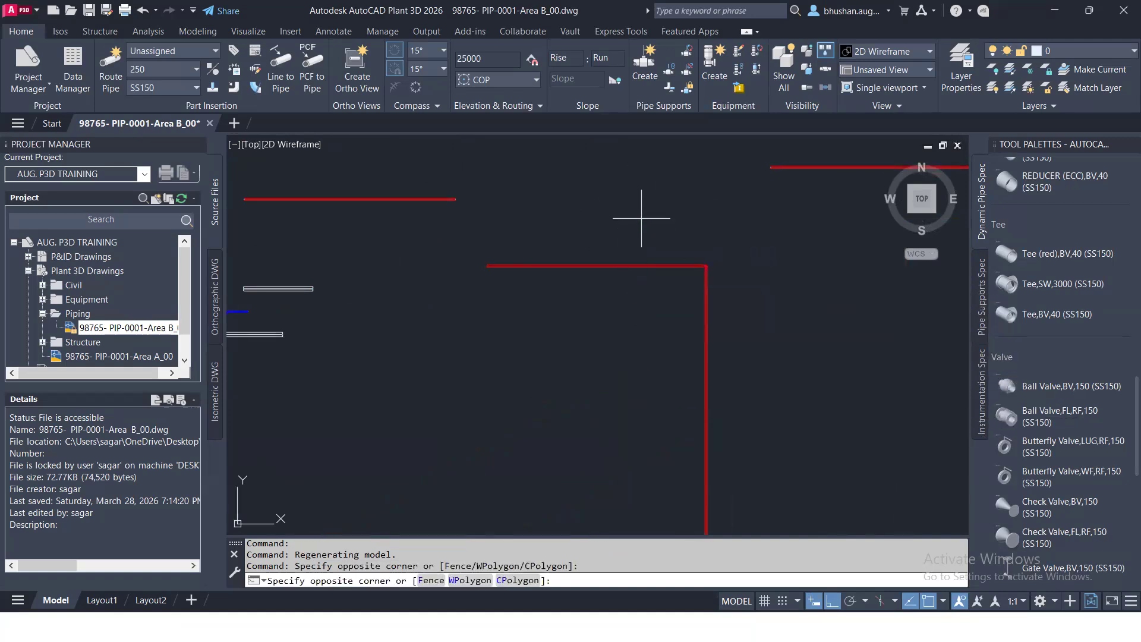
{"action": "left_click", "coordinate": [741, 243]}
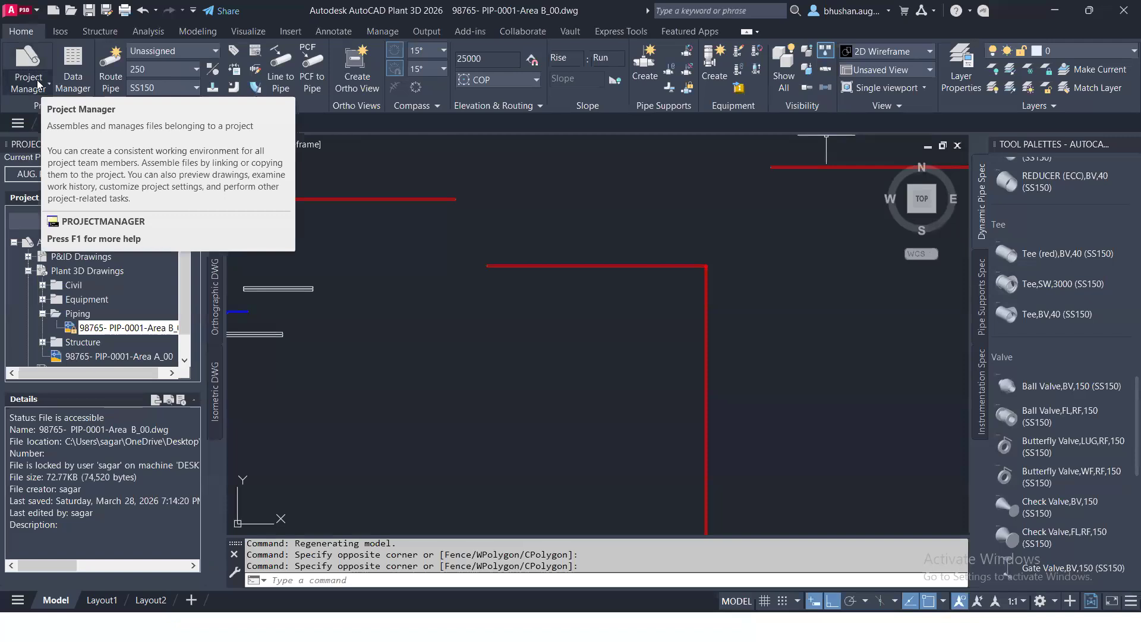
- Open Project Setup for the project and expand the Plant 3D DWG Settings
{"action": "left_click", "coordinate": [38, 83]}
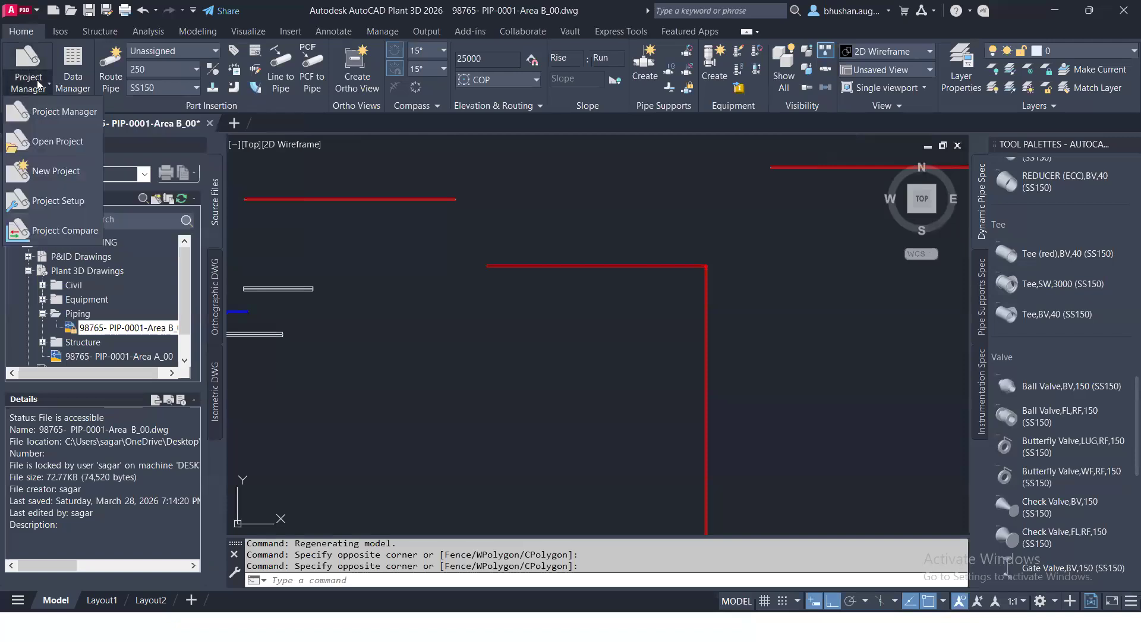
{"action": "left_click", "coordinate": [54, 201]}
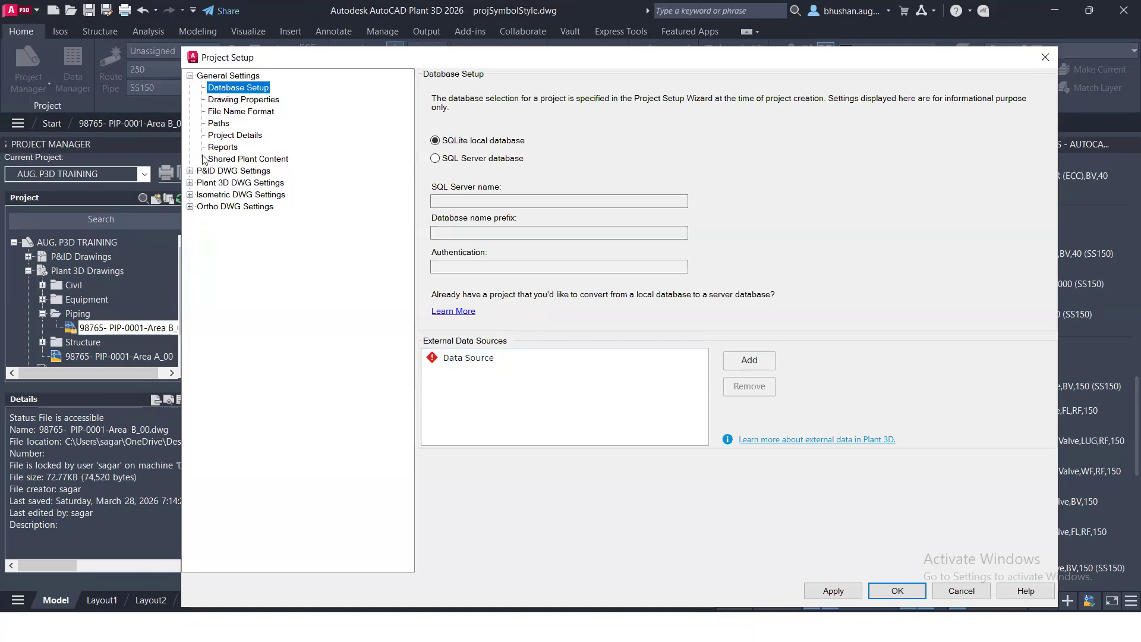
{"action": "left_click", "coordinate": [191, 183]}
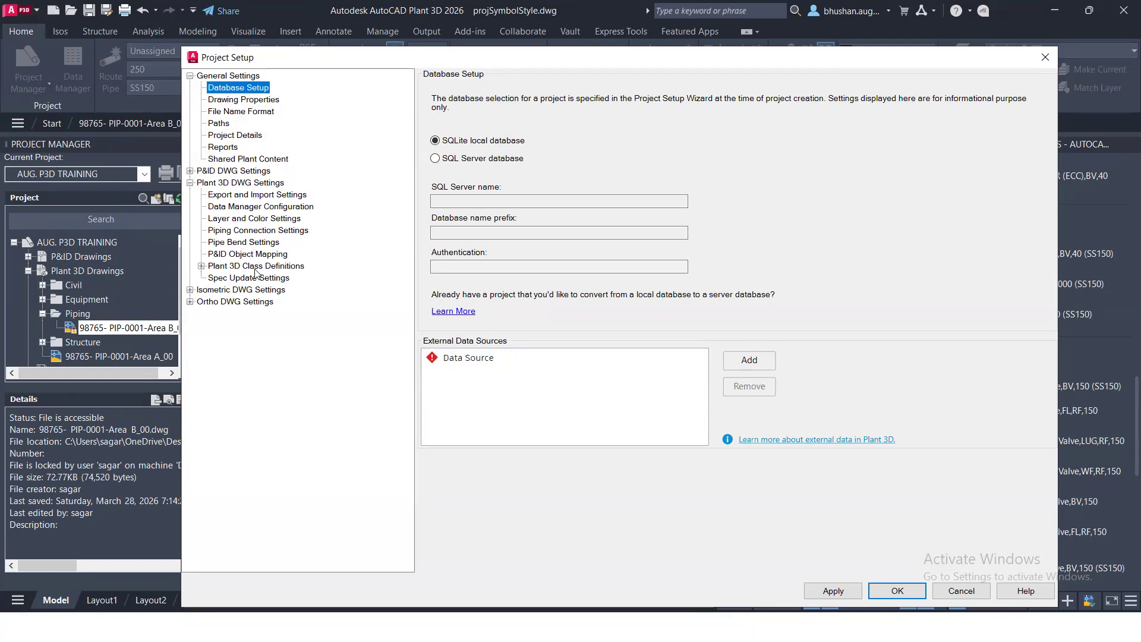
- Look through the Spec Update Settings and the Plant 3D class definitions, including the Pipe Run Component classes and Pulled Pipe Bend
{"action": "left_click", "coordinate": [244, 279]}
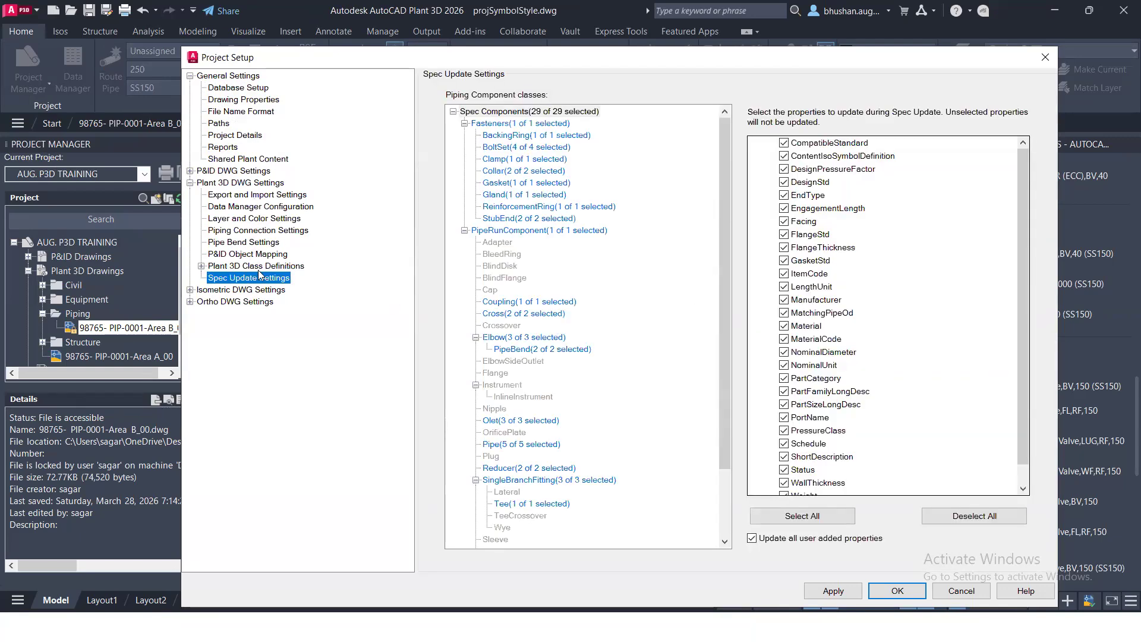
{"action": "left_click", "coordinate": [258, 268]}
{"action": "left_click", "coordinate": [201, 266]}
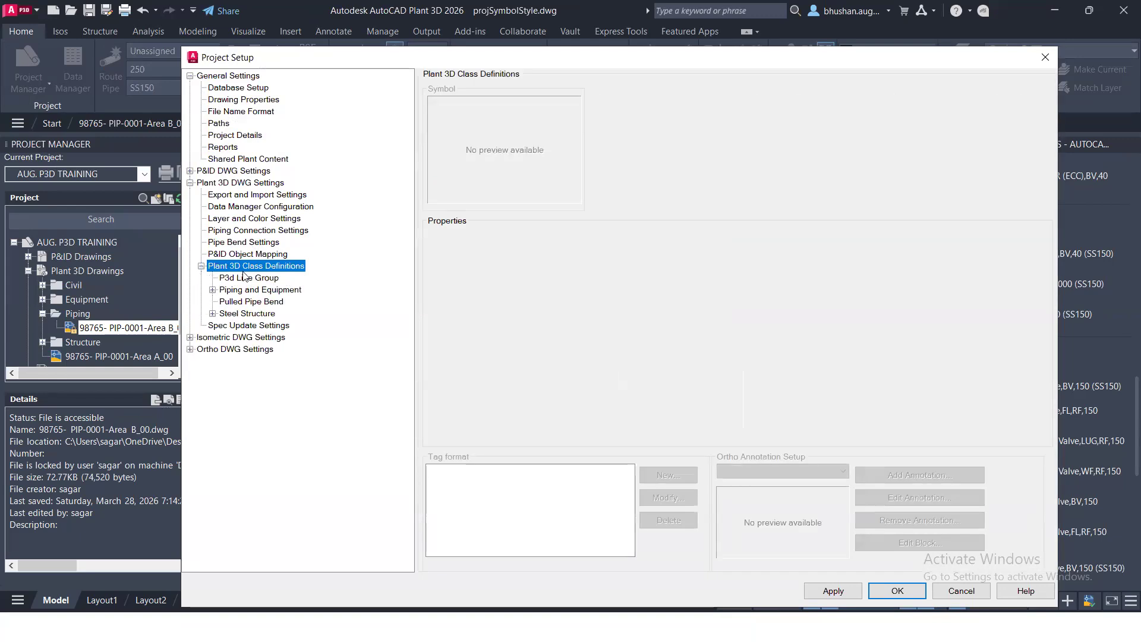
{"action": "left_click", "coordinate": [255, 294]}
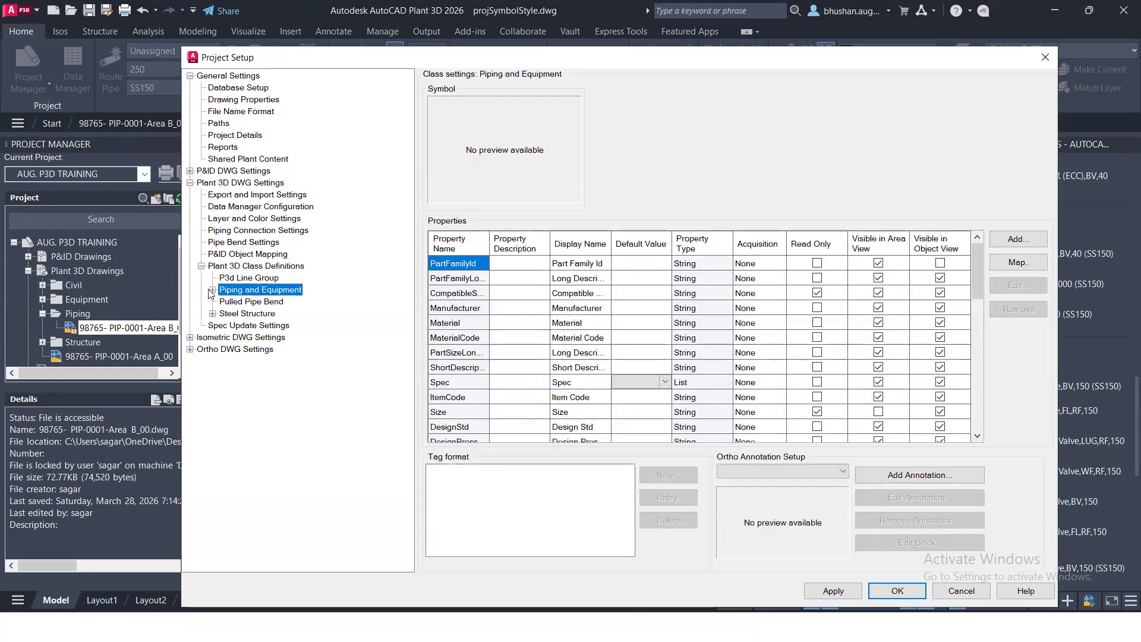
{"action": "left_click", "coordinate": [212, 290]}
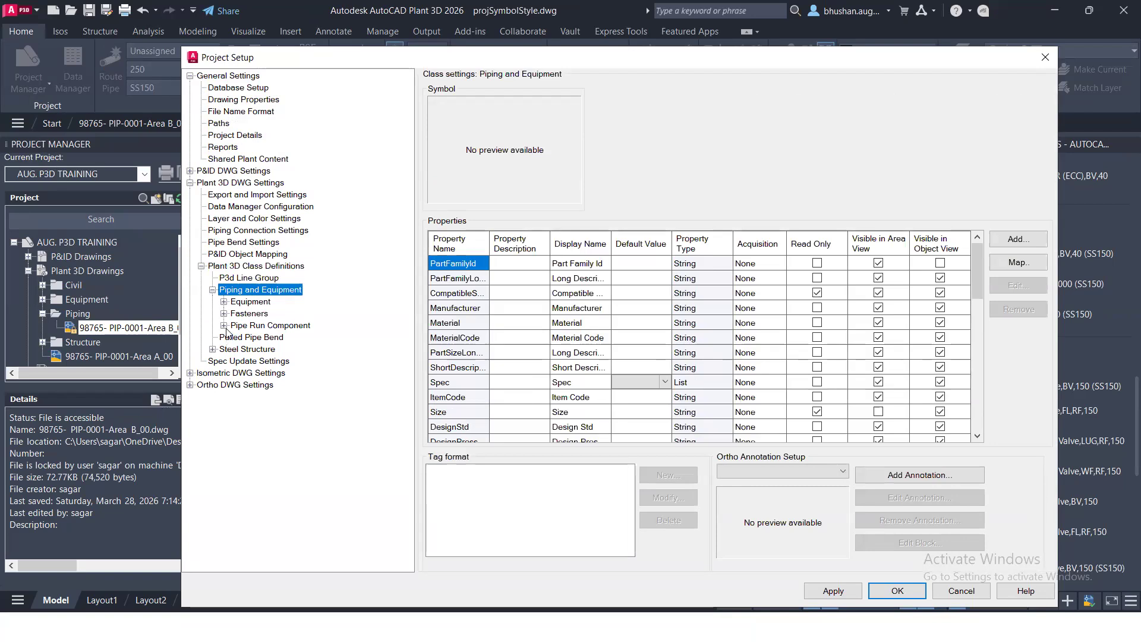
{"action": "left_click", "coordinate": [224, 325]}
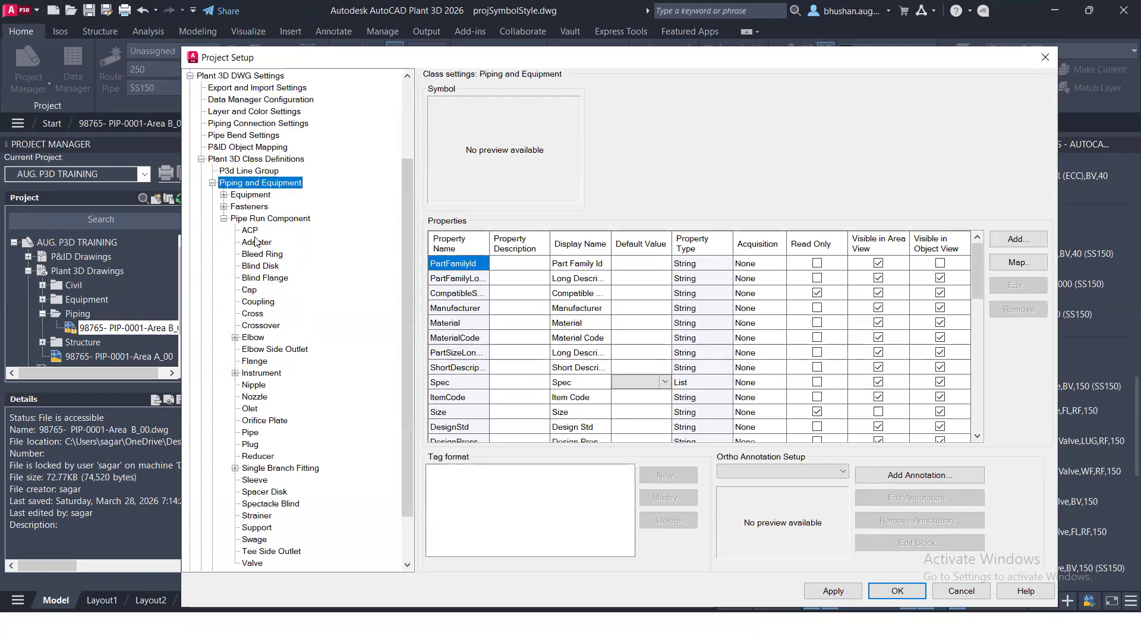
{"action": "scroll", "coordinate": [237, 423], "scroll_direction": "down", "scroll_amount": 2}
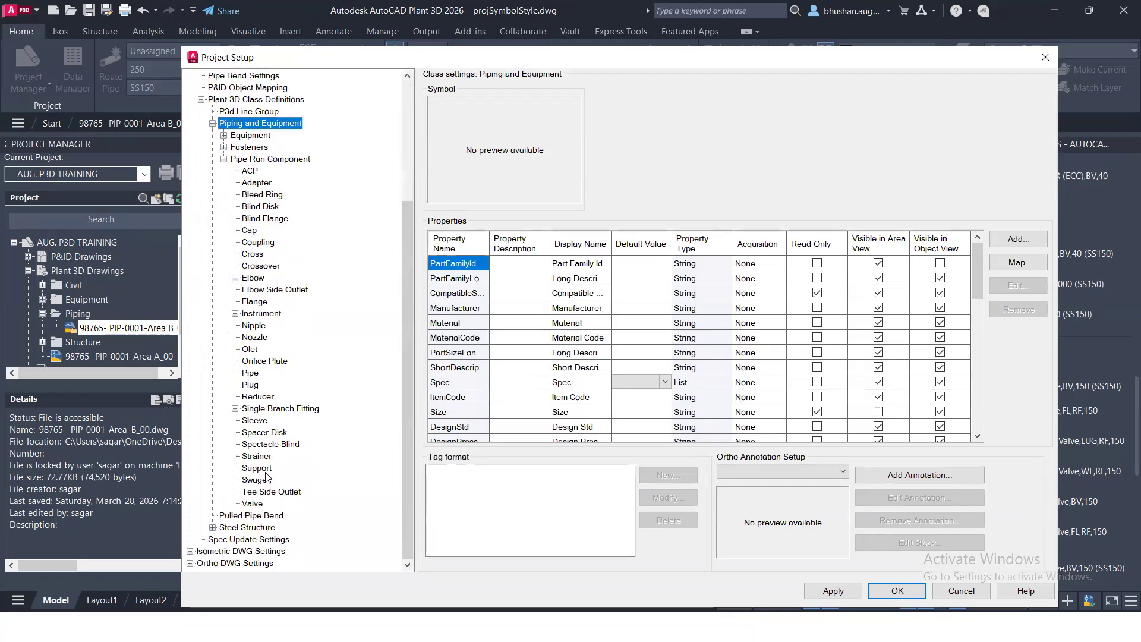
{"action": "left_click", "coordinate": [255, 505]}
{"action": "left_click", "coordinate": [258, 517]}
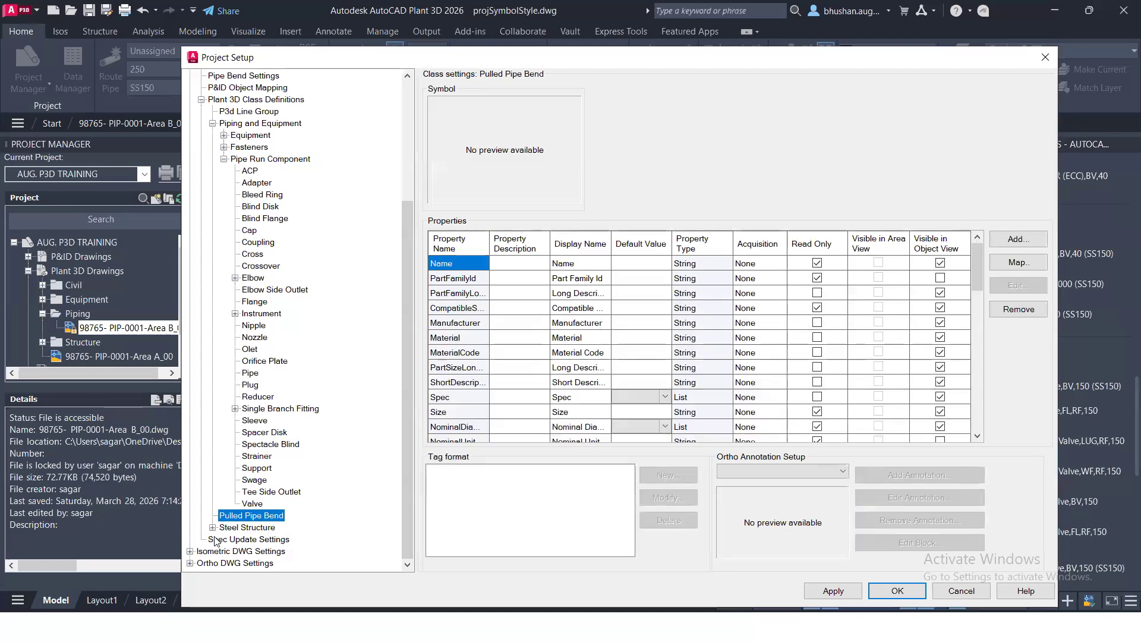
{"action": "left_click", "coordinate": [217, 539]}
- Open the Layer and Color Settings and examine the colors assigned to each nominal diameter
{"action": "scroll", "coordinate": [248, 266], "scroll_direction": "up", "scroll_amount": 4}
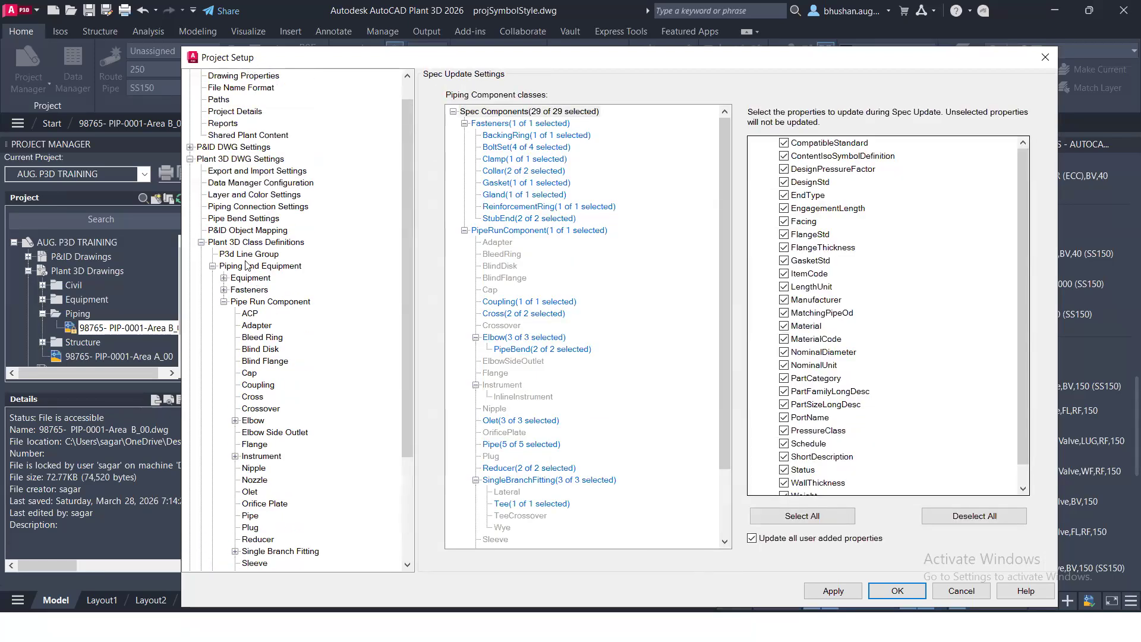
{"action": "scroll", "coordinate": [248, 266], "scroll_direction": "up", "scroll_amount": 1}
{"action": "left_click", "coordinate": [253, 218]}
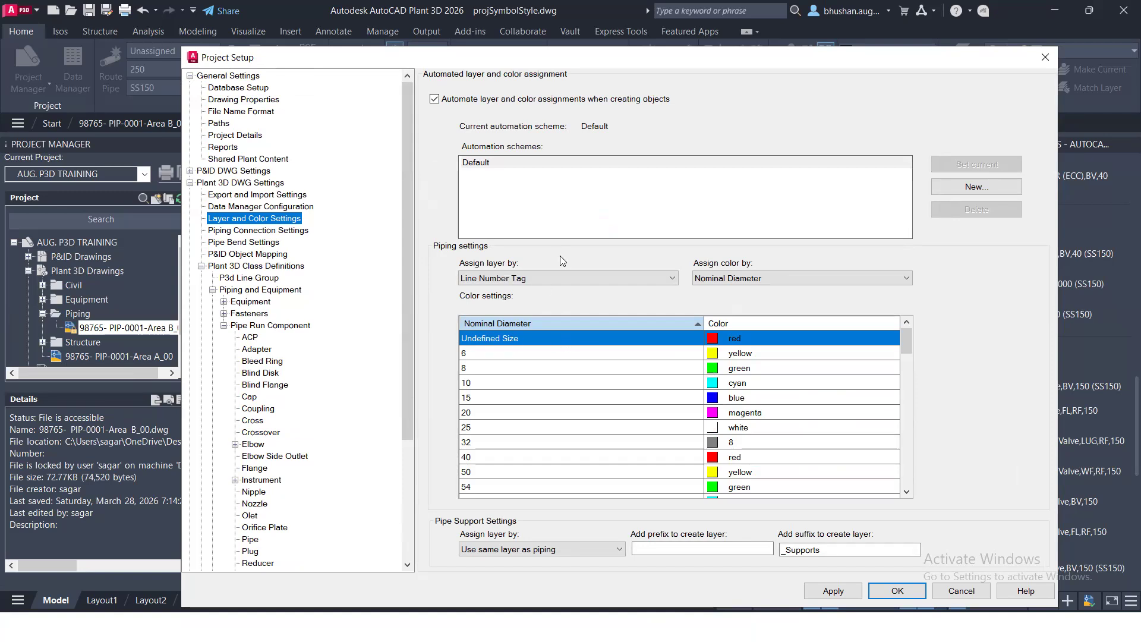
{"action": "scroll", "coordinate": [541, 394], "scroll_direction": "down", "scroll_amount": 3}
{"action": "scroll", "coordinate": [542, 394], "scroll_direction": "down", "scroll_amount": 6}
{"action": "scroll", "coordinate": [530, 459], "scroll_direction": "down", "scroll_amount": 7}
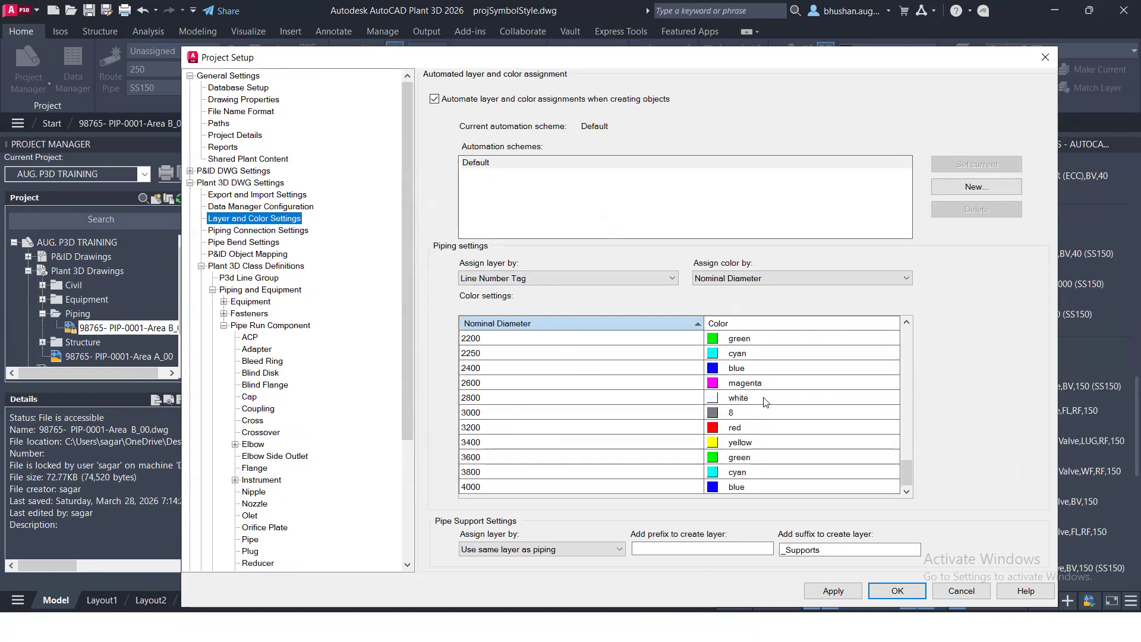
{"action": "scroll", "coordinate": [652, 440], "scroll_direction": "up", "scroll_amount": 7}
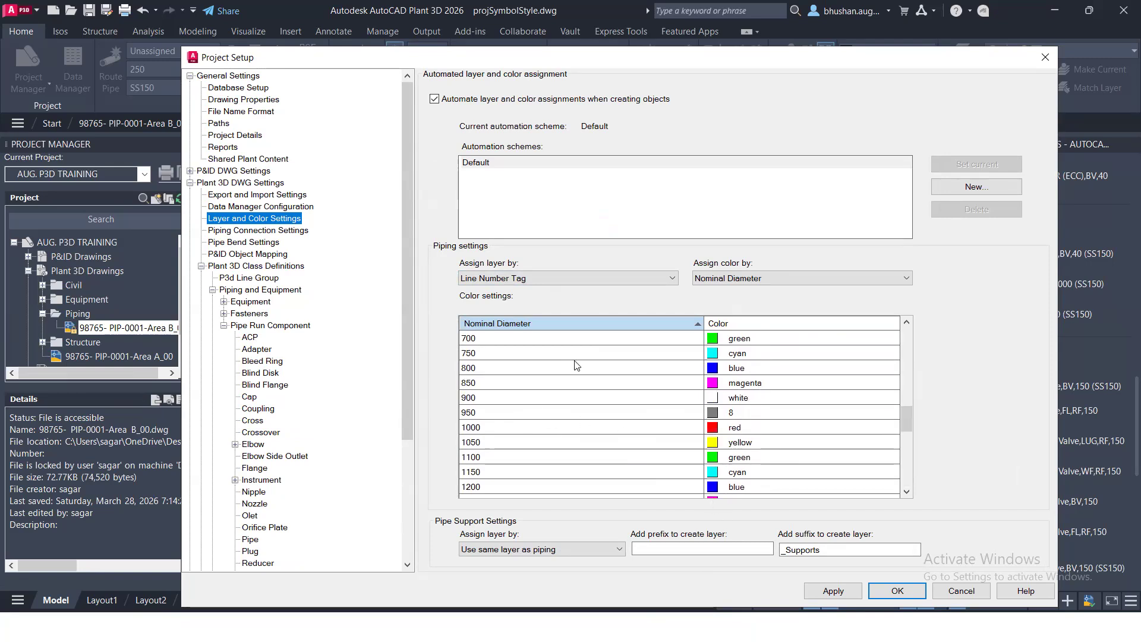
{"action": "scroll", "coordinate": [742, 355], "scroll_direction": "up", "scroll_amount": 1}
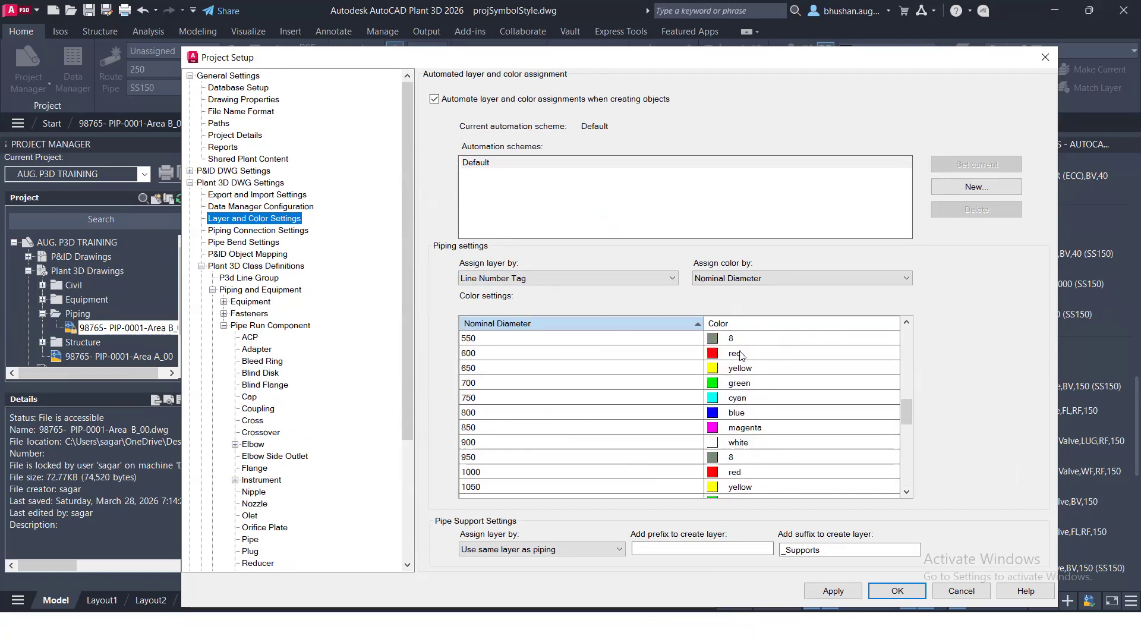
{"action": "scroll", "coordinate": [743, 356], "scroll_direction": "up", "scroll_amount": 1}
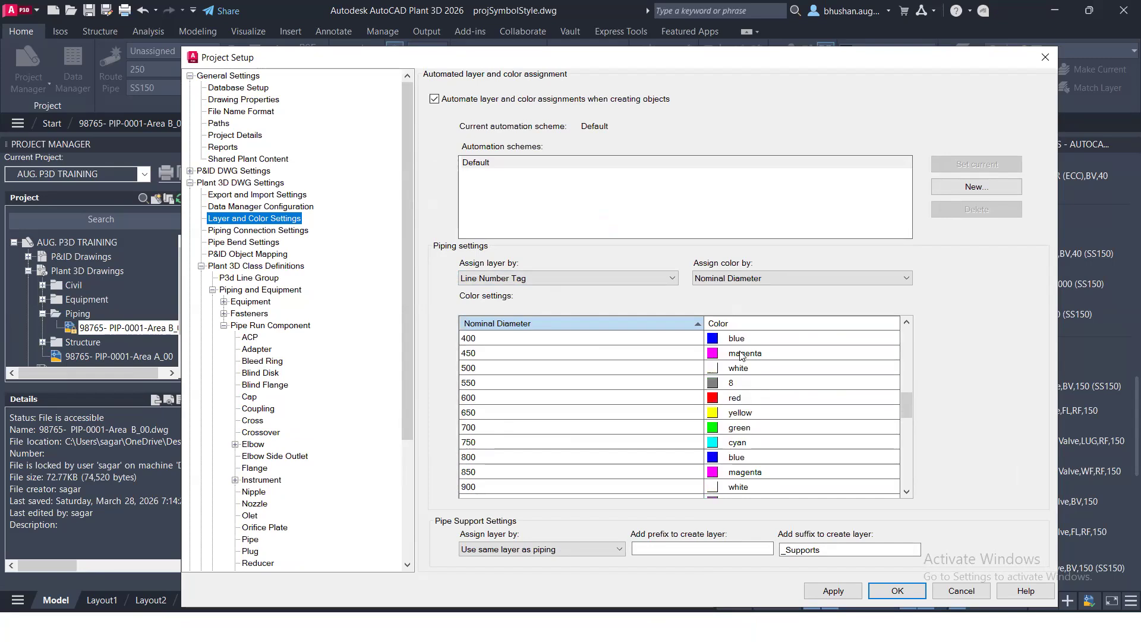
- Keep the piping layer assignment by Line Number Tag and set the color assignment to Spec
{"action": "left_click", "coordinate": [578, 282]}
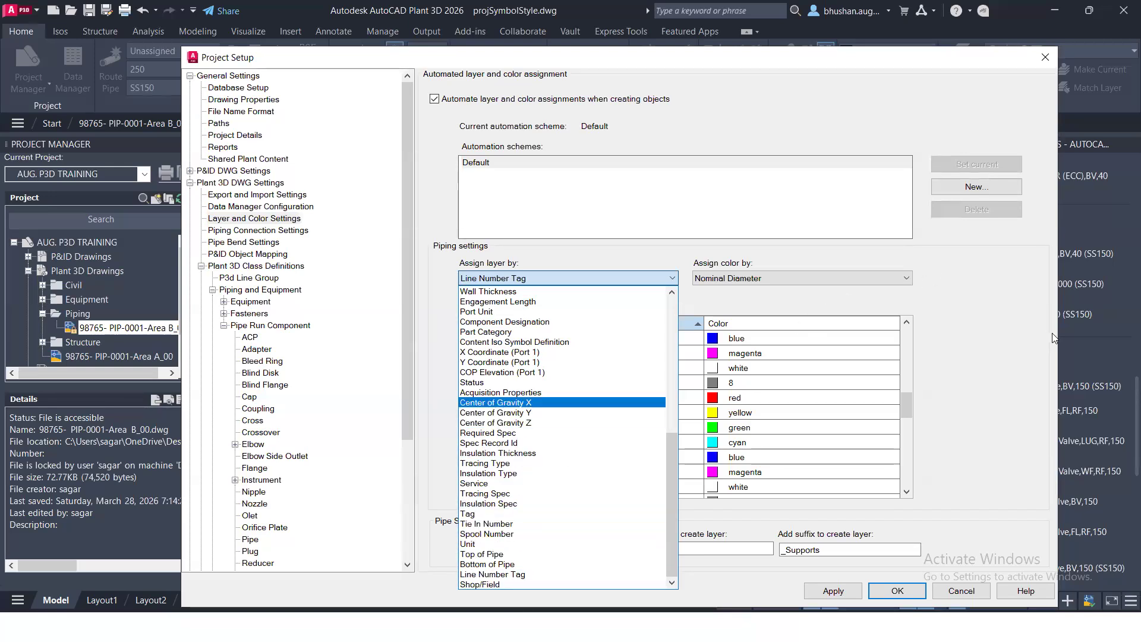
{"action": "left_click", "coordinate": [1021, 305]}
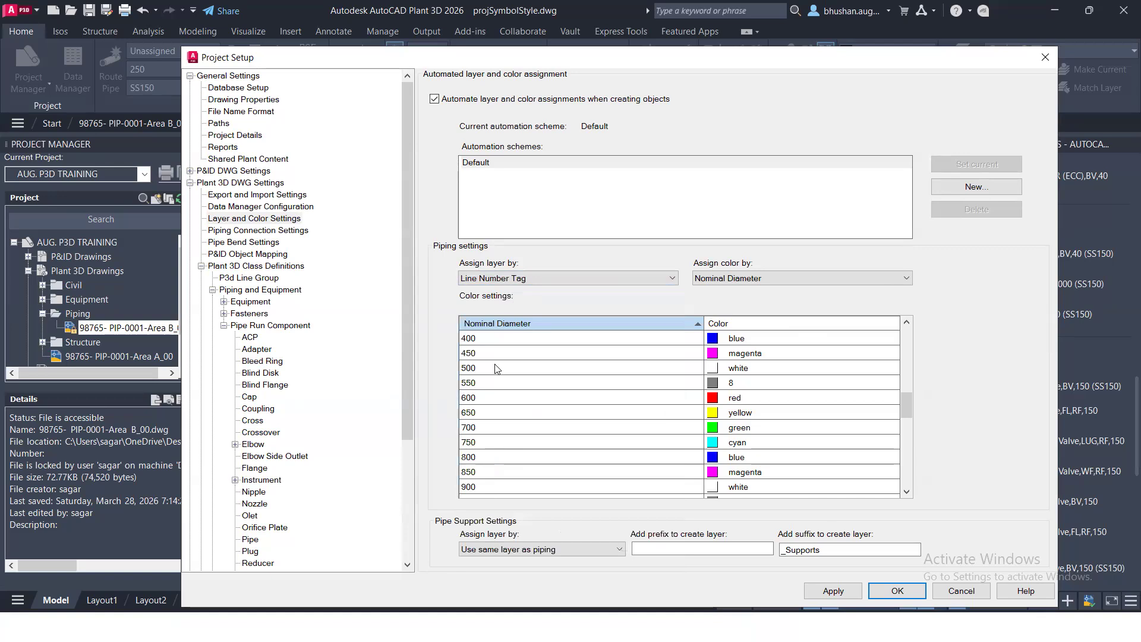
{"action": "left_click", "coordinate": [594, 277]}
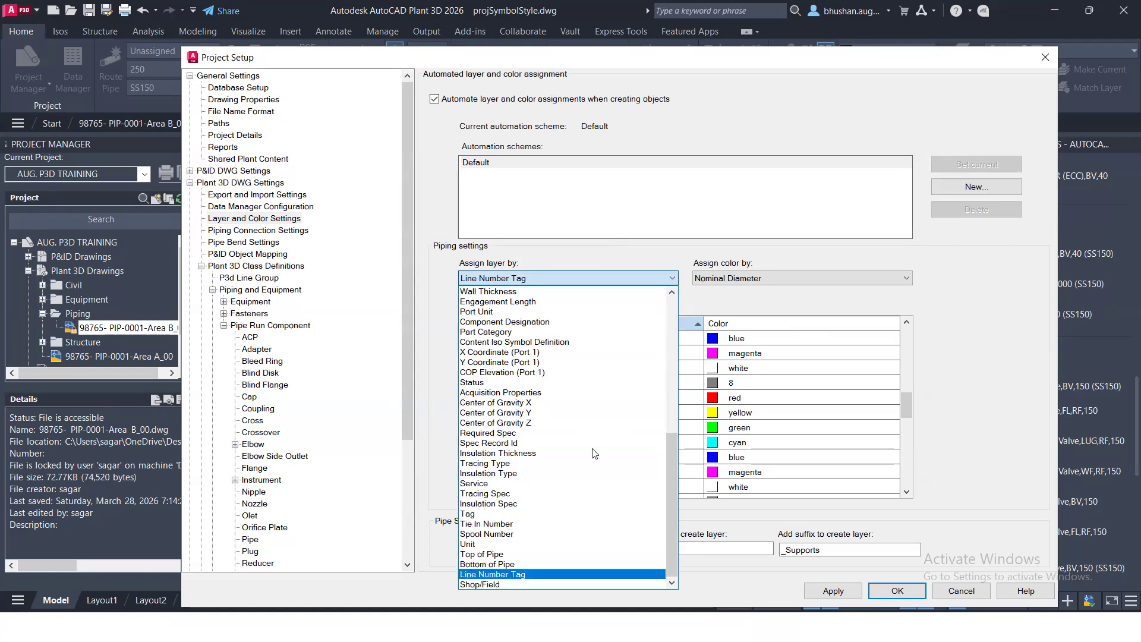
{"action": "left_click", "coordinate": [592, 574]}
{"action": "left_click", "coordinate": [764, 278]}
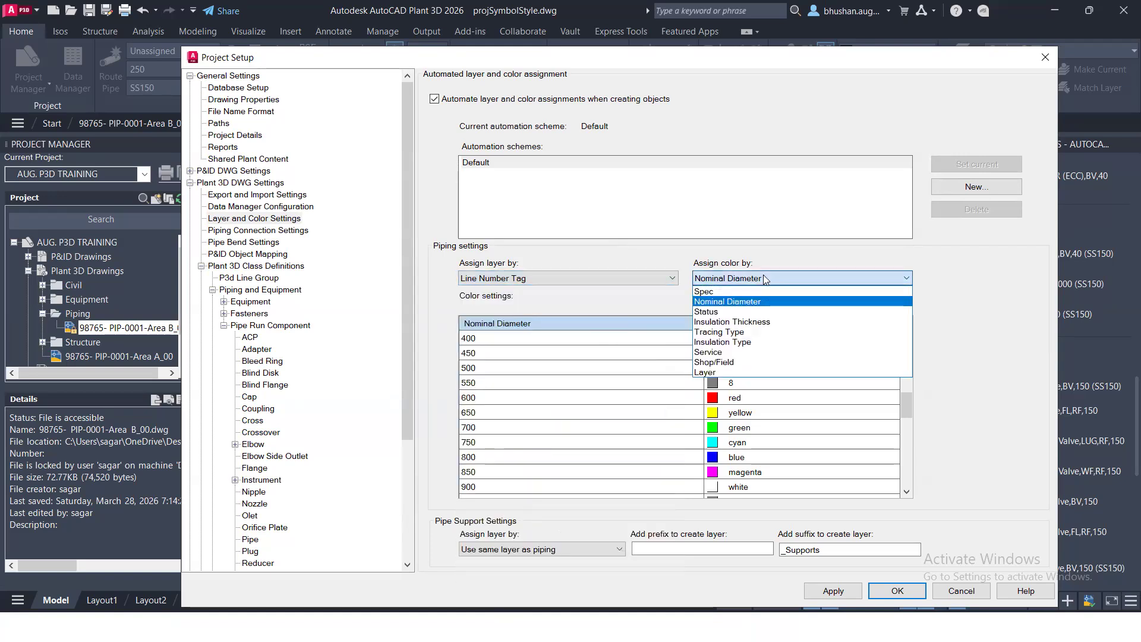
{"action": "left_click", "coordinate": [730, 292]}
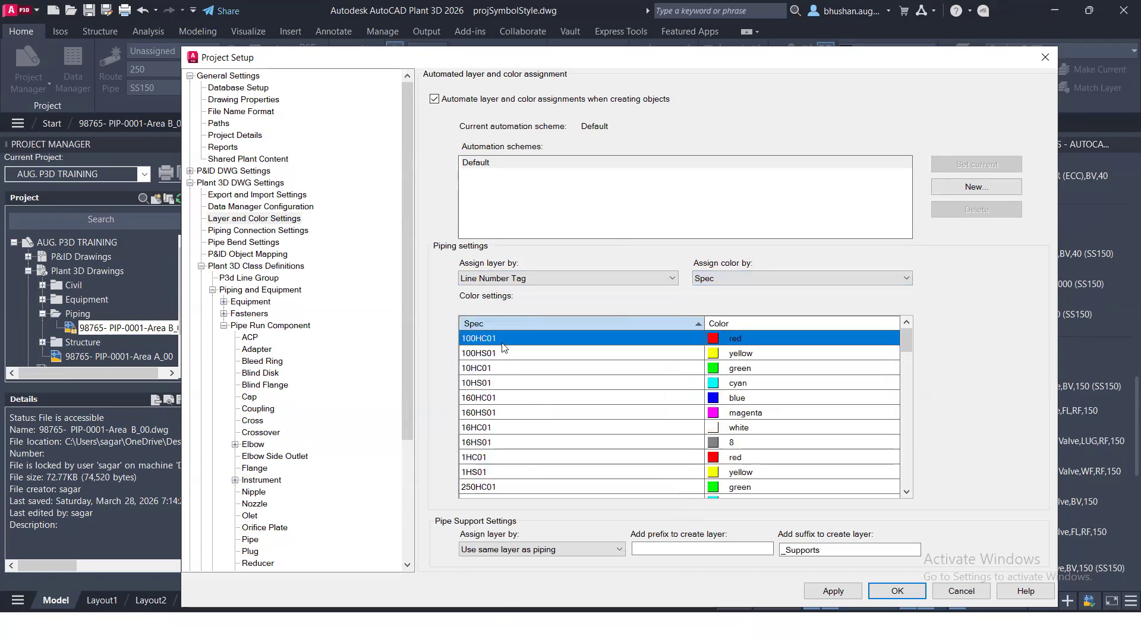
- Review the colors assigned to the specs down to Sch 80 PVC, and apply the piping layer and color settings
{"action": "scroll", "coordinate": [511, 416], "scroll_direction": "down", "scroll_amount": 10}
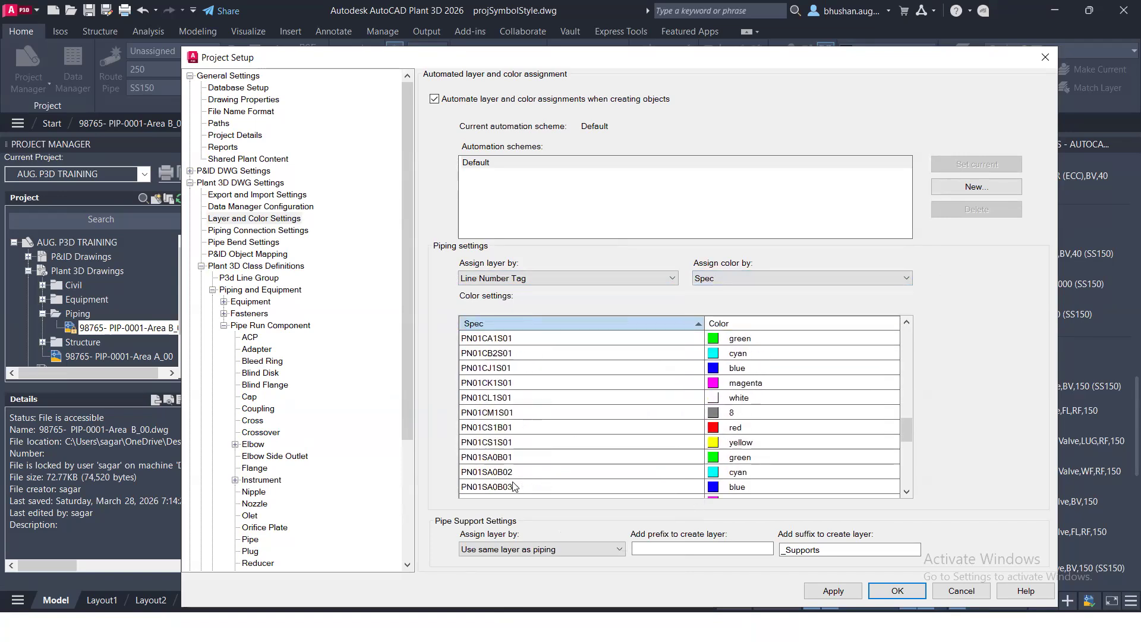
{"action": "scroll", "coordinate": [519, 458], "scroll_direction": "down", "scroll_amount": 3}
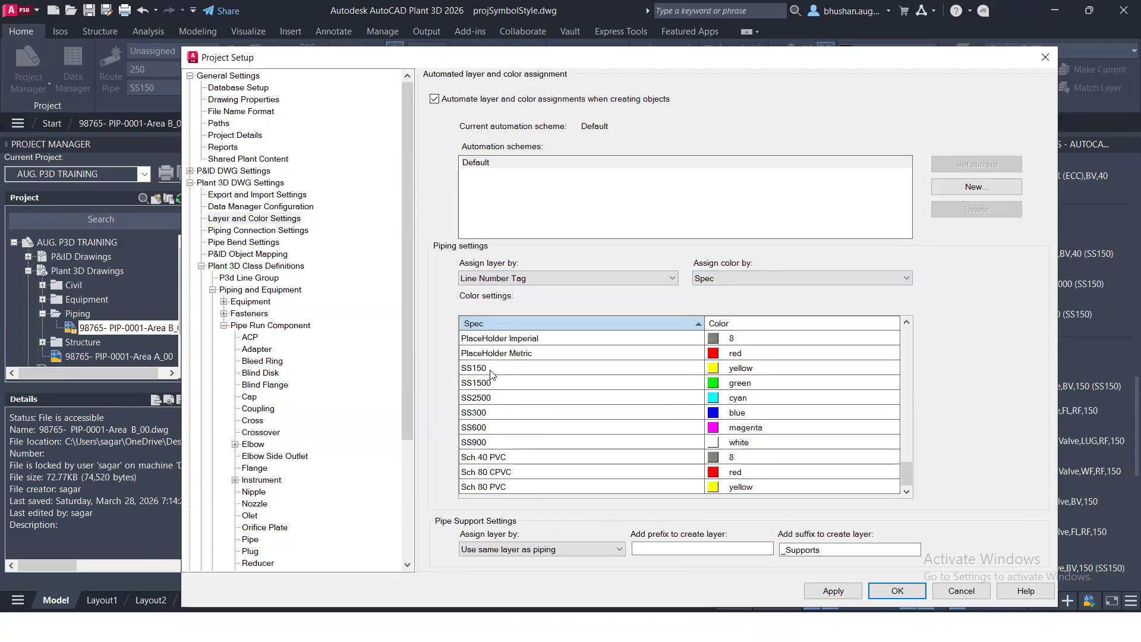
{"action": "left_click", "coordinate": [843, 591]}
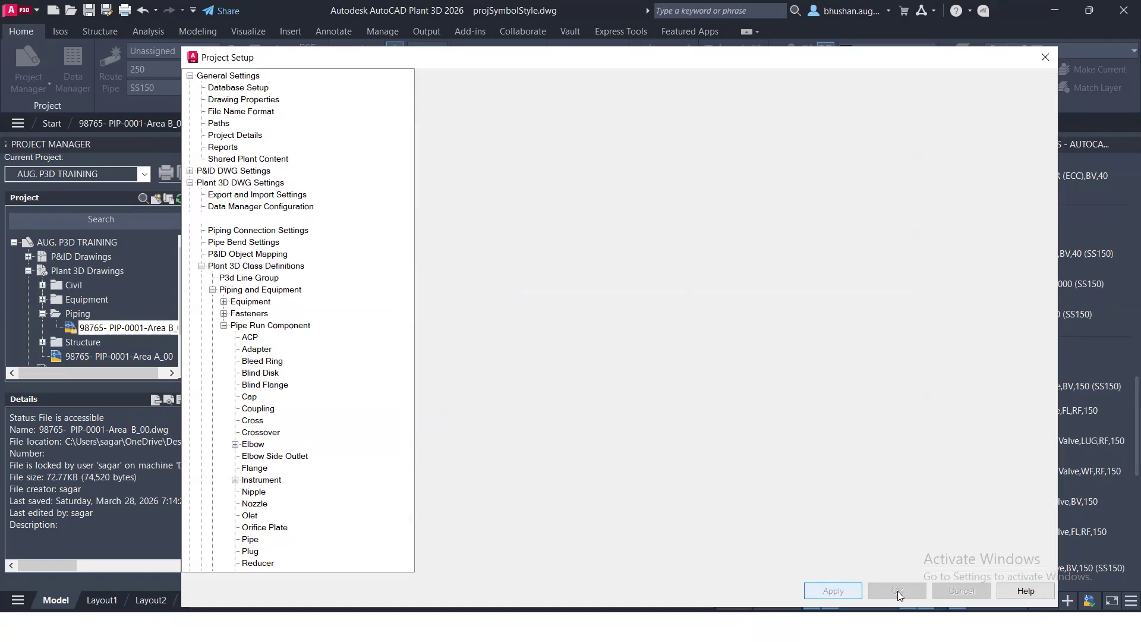
{"action": "left_click", "coordinate": [898, 591]}
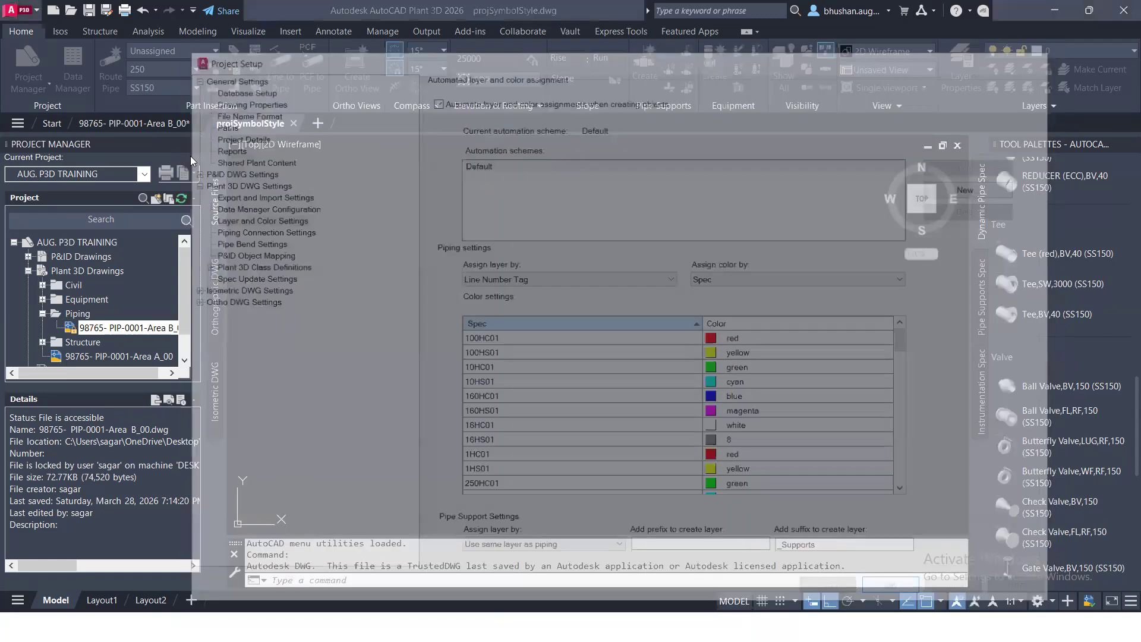
{"action": "scroll", "coordinate": [742, 410], "scroll_direction": "down", "scroll_amount": 3}
{"action": "middle_click_drag", "start_coordinate": [841, 453], "coordinate": [548, 354]}
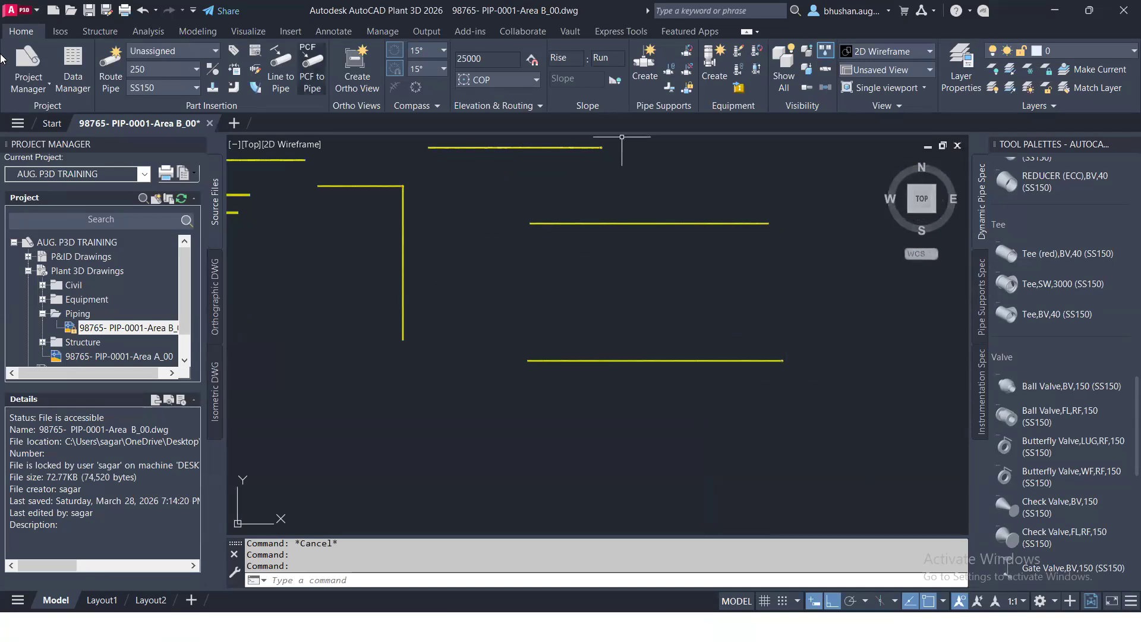
{"action": "left_click", "coordinate": [34, 88]}
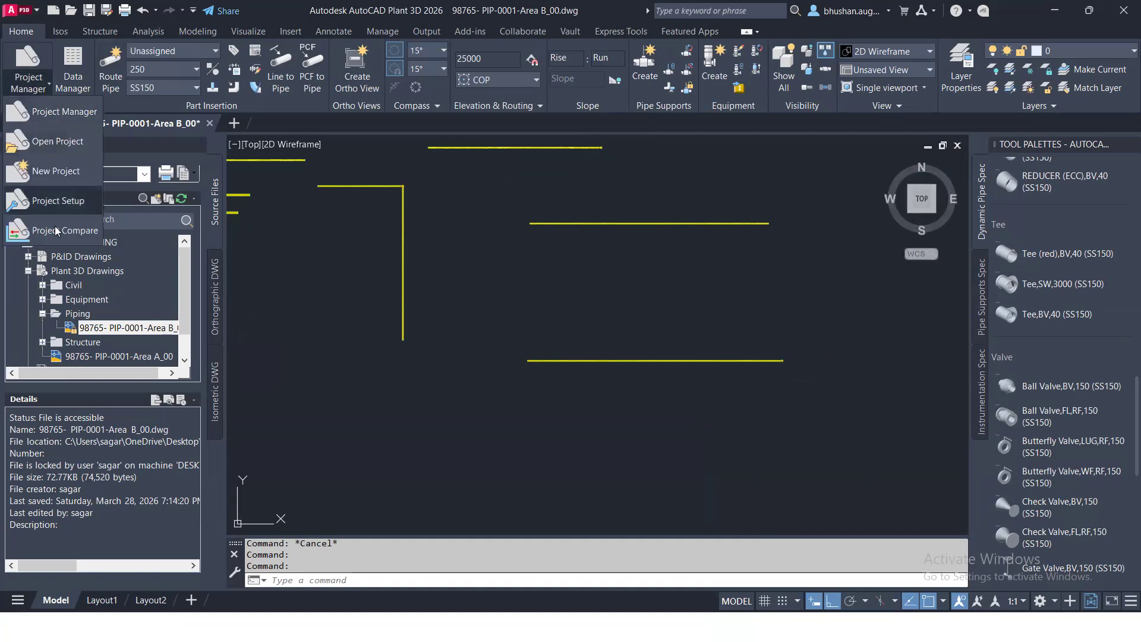
{"action": "left_click", "coordinate": [59, 171]}
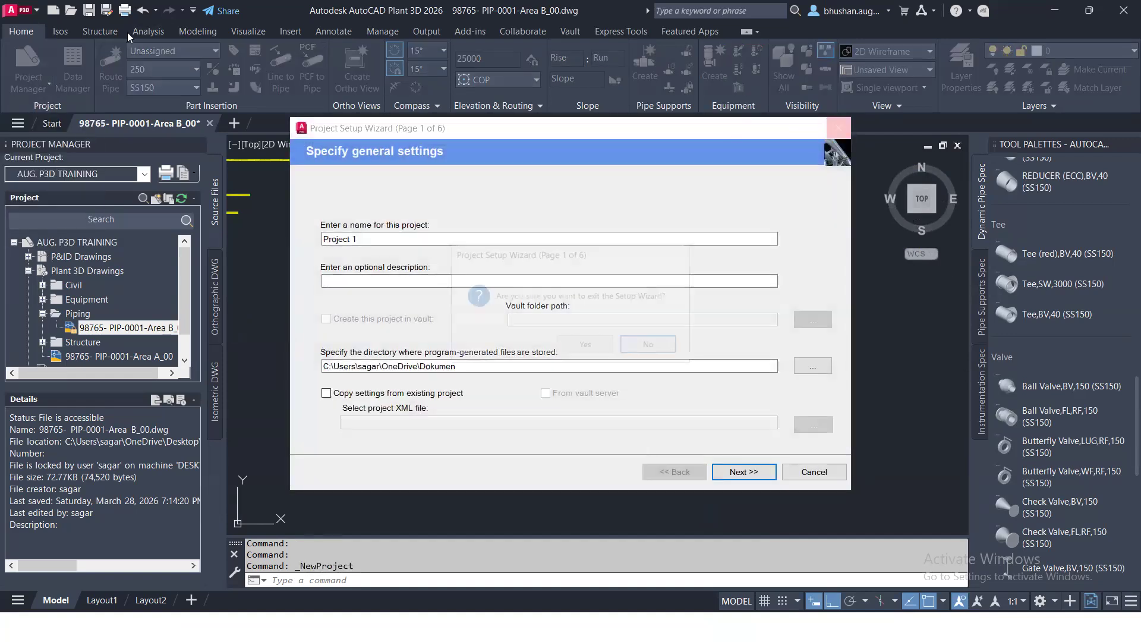
{"action": "key", "text": "Escape"}
{"action": "left_click", "coordinate": [588, 346]}
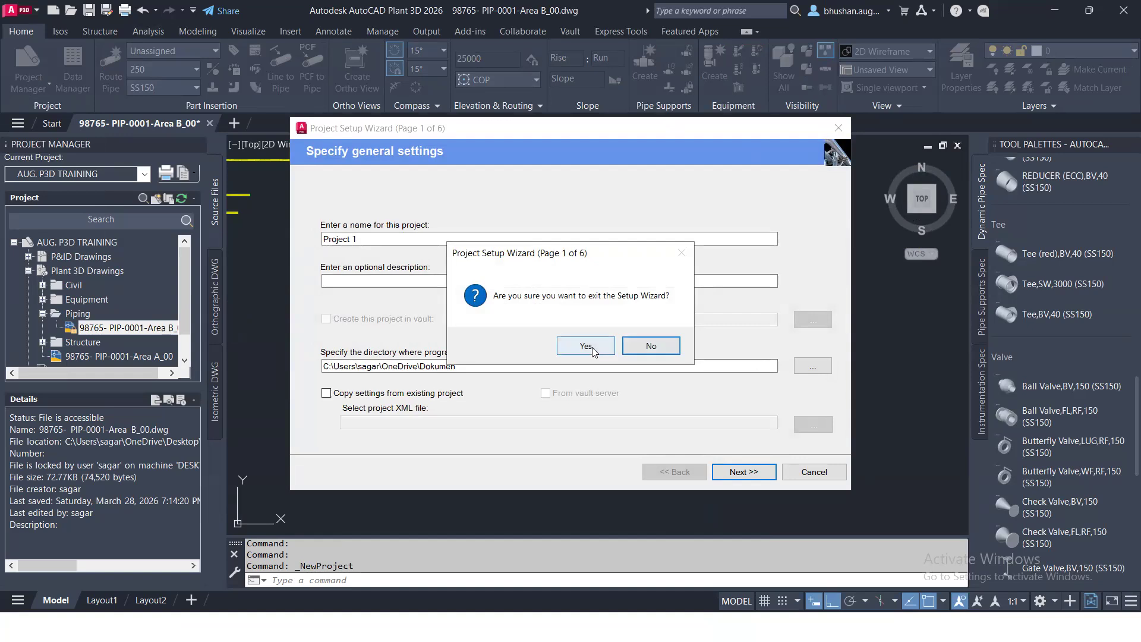
- Reopen Project Setup at the Layer and Color Settings and assign the piping layer by Wall Thickness
{"action": "left_click", "coordinate": [50, 89]}
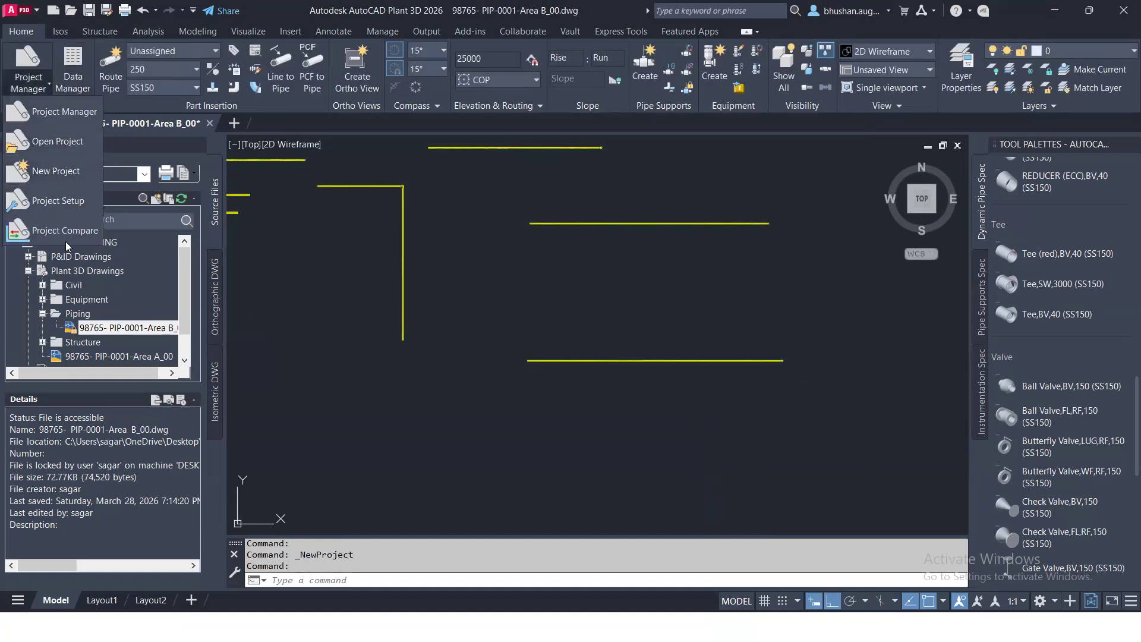
{"action": "left_click", "coordinate": [58, 200]}
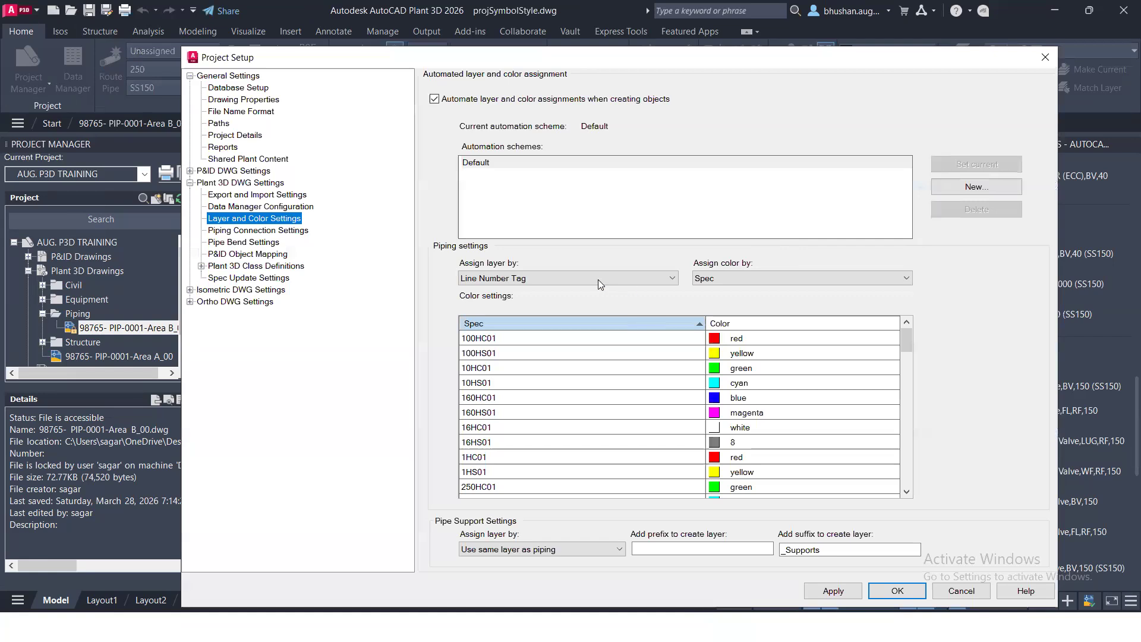
{"action": "left_click", "coordinate": [598, 279]}
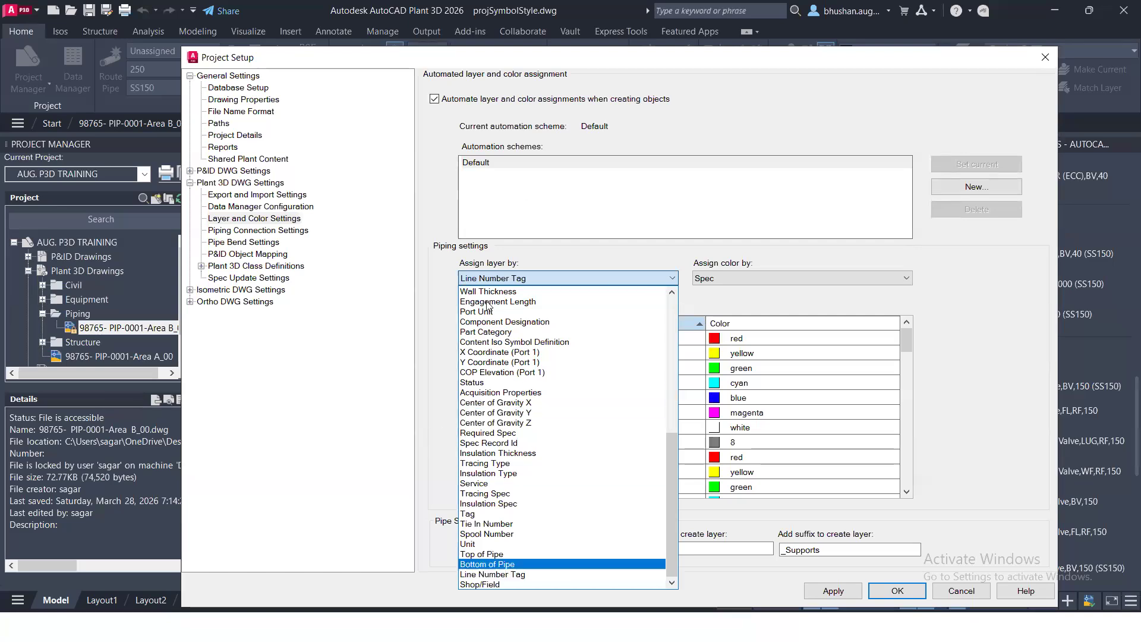
{"action": "left_click", "coordinate": [486, 169]}
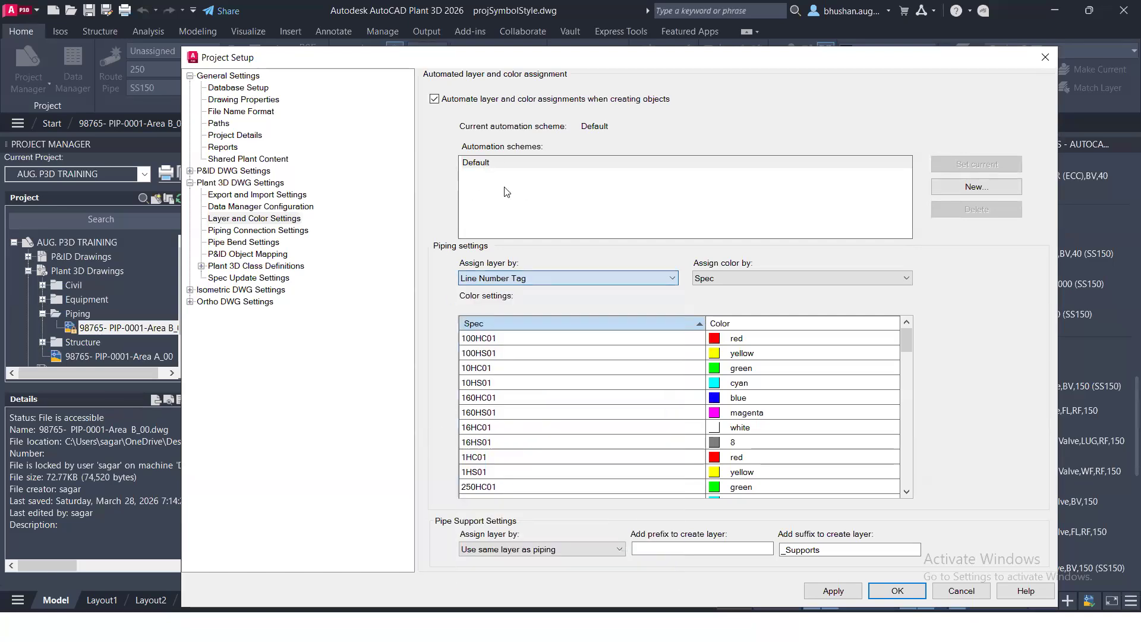
{"action": "left_click", "coordinate": [561, 278]}
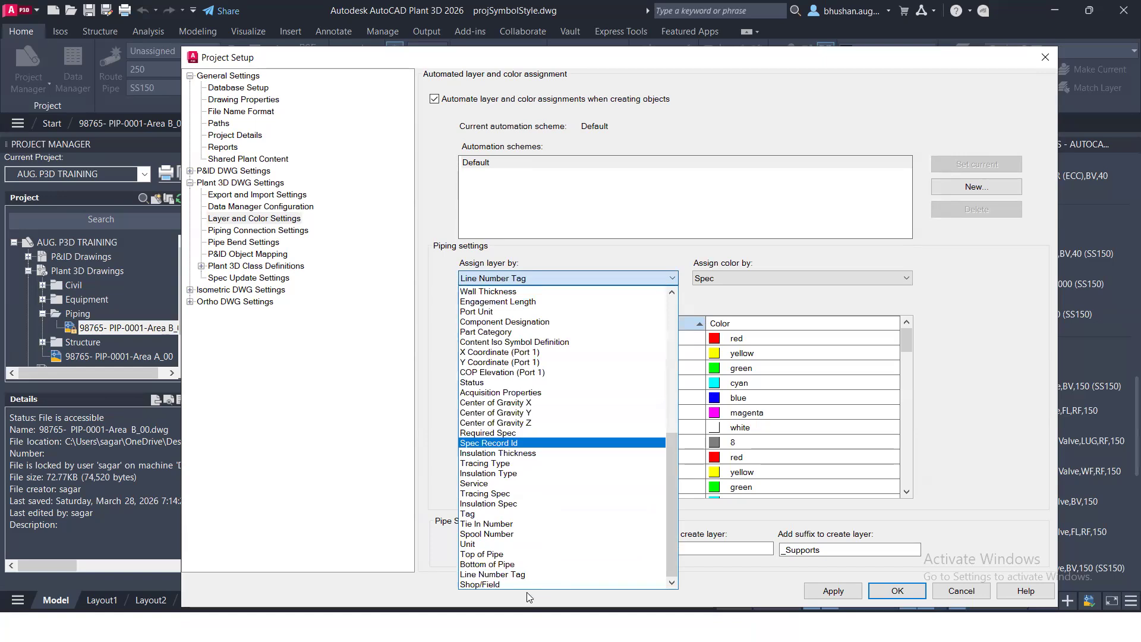
{"action": "scroll", "coordinate": [515, 569], "scroll_direction": "up", "scroll_amount": 9}
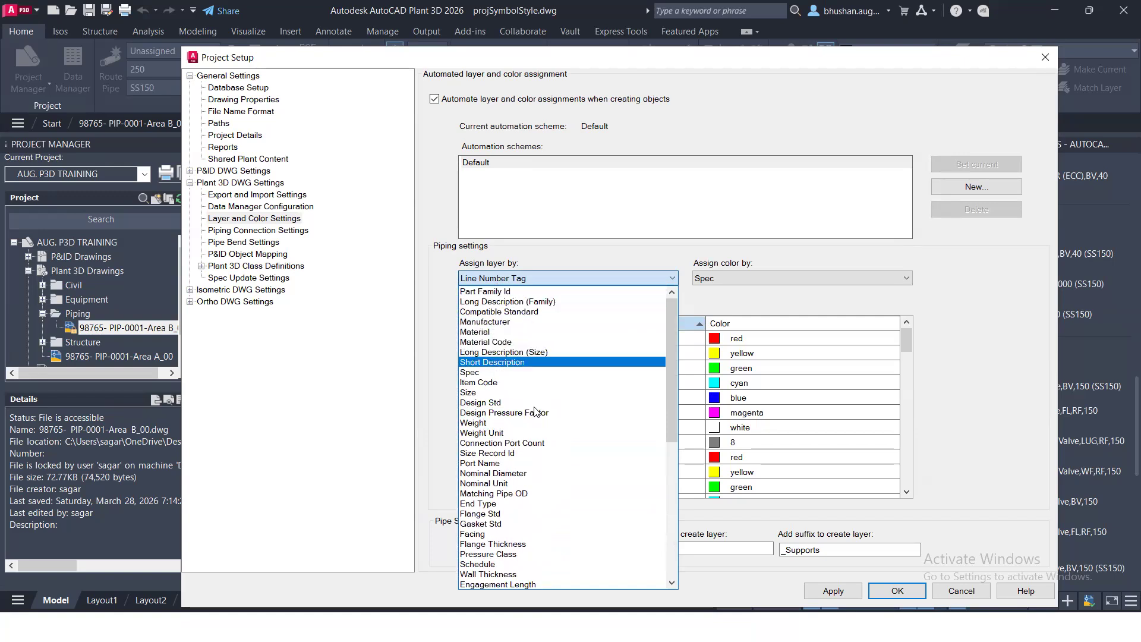
{"action": "scroll", "coordinate": [554, 505], "scroll_direction": "down", "scroll_amount": 9}
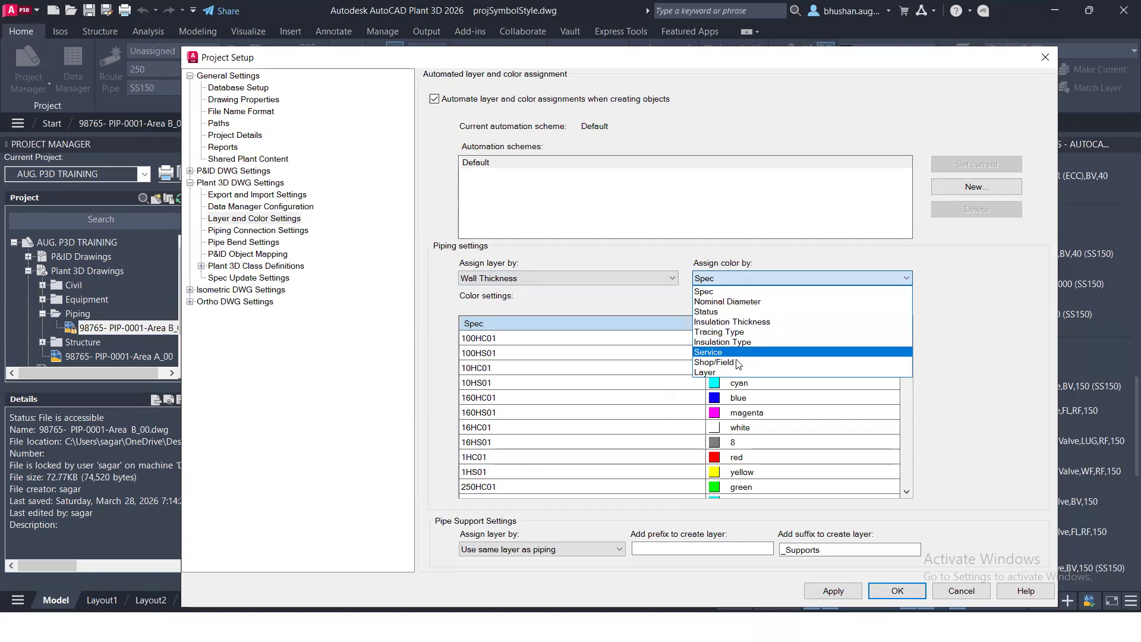
- Assign the piping color by Service and look through the colors listed for the service codes
{"action": "left_click", "coordinate": [713, 352]}
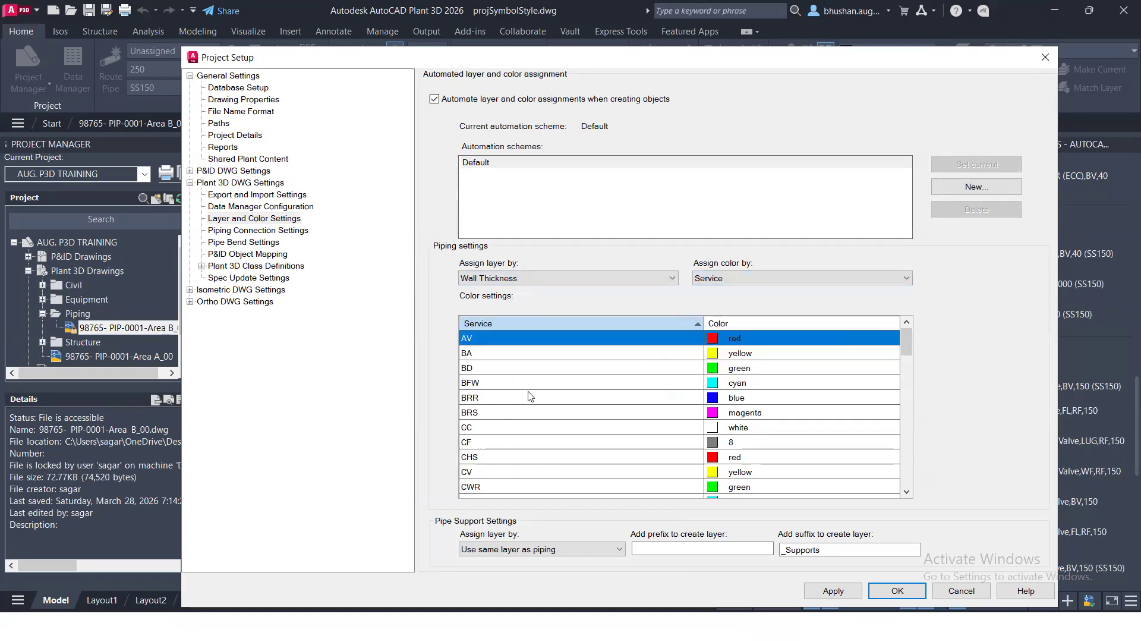
{"action": "scroll", "coordinate": [756, 403], "scroll_direction": "down", "scroll_amount": 12}
{"action": "scroll", "coordinate": [756, 405], "scroll_direction": "down", "scroll_amount": 7}
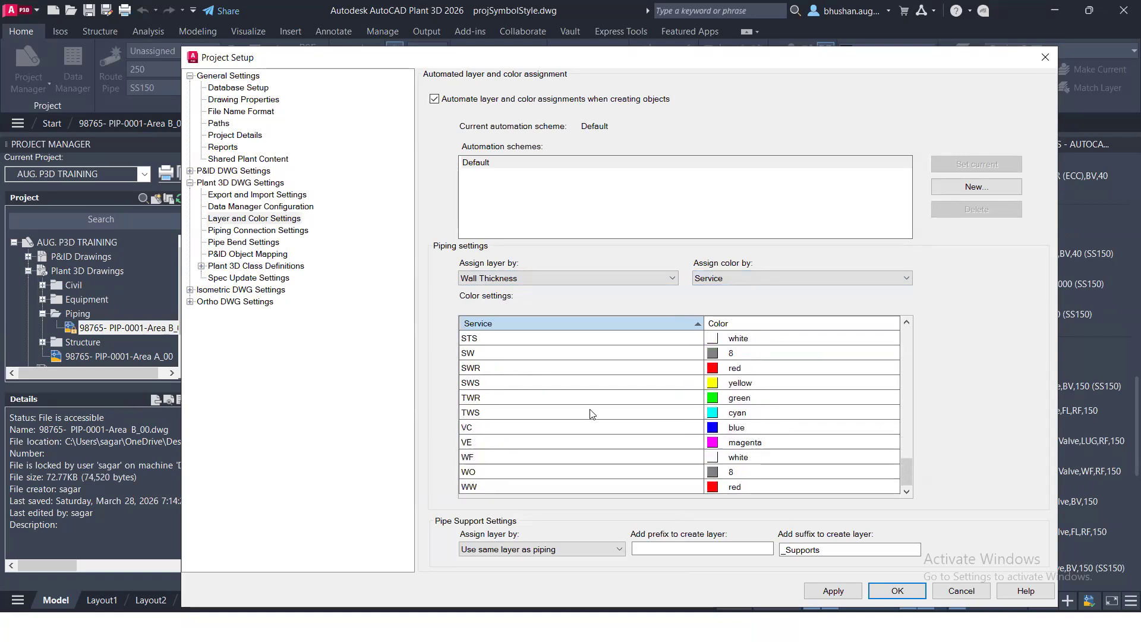
{"action": "scroll", "coordinate": [590, 415], "scroll_direction": "up", "scroll_amount": 15}
{"action": "scroll", "coordinate": [489, 351], "scroll_direction": "up", "scroll_amount": 2}
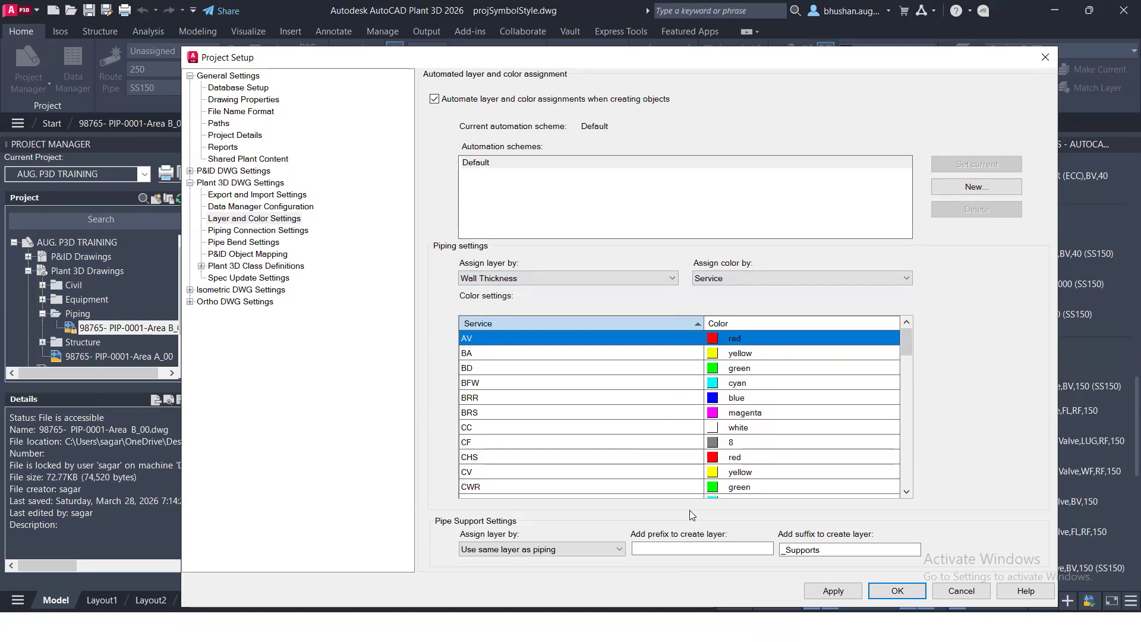
{"action": "scroll", "coordinate": [669, 441], "scroll_direction": "down", "scroll_amount": 4}
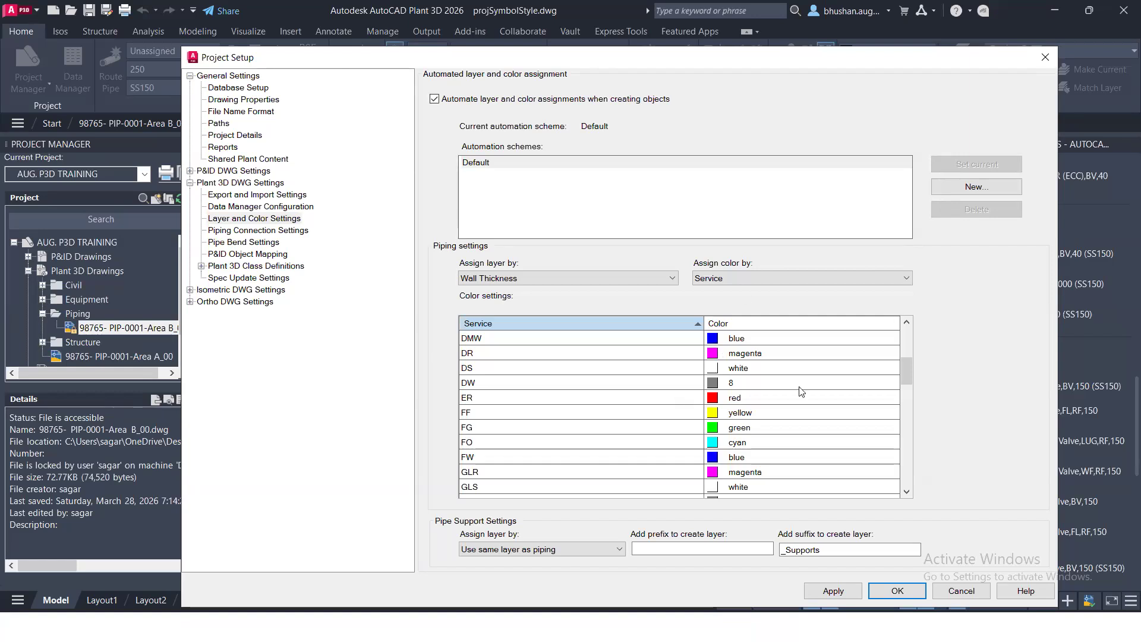
- Look at the true color and color book choices for the DMW service and set its color to 255,255,255
{"action": "left_click", "coordinate": [686, 336]}
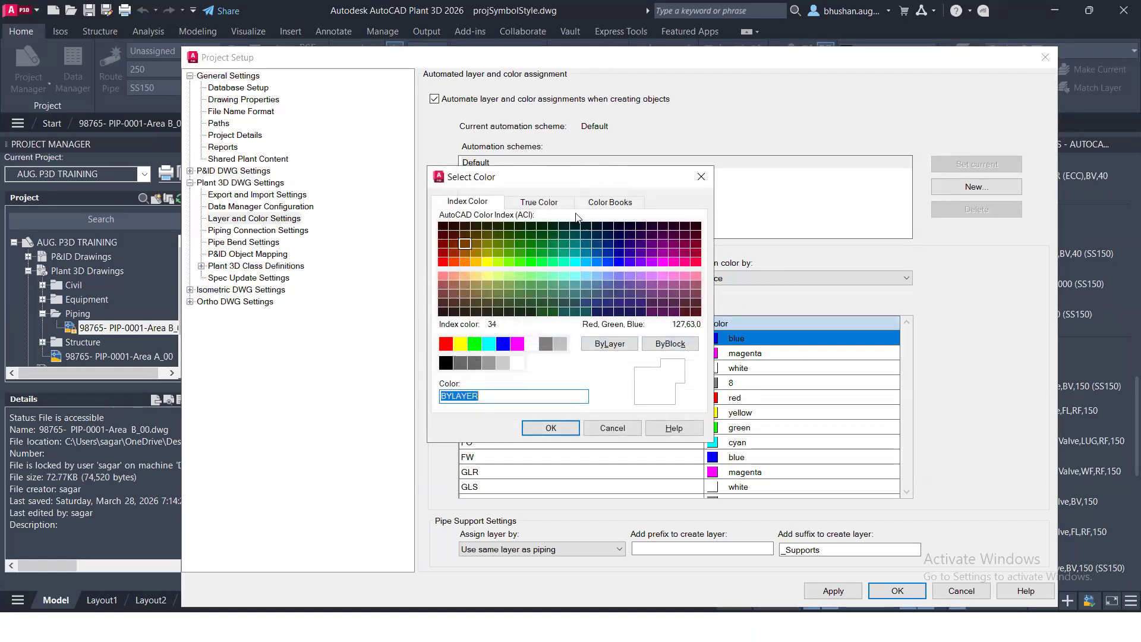
{"action": "left_click", "coordinate": [560, 204]}
{"action": "left_click", "coordinate": [610, 202]}
{"action": "left_click", "coordinate": [467, 200]}
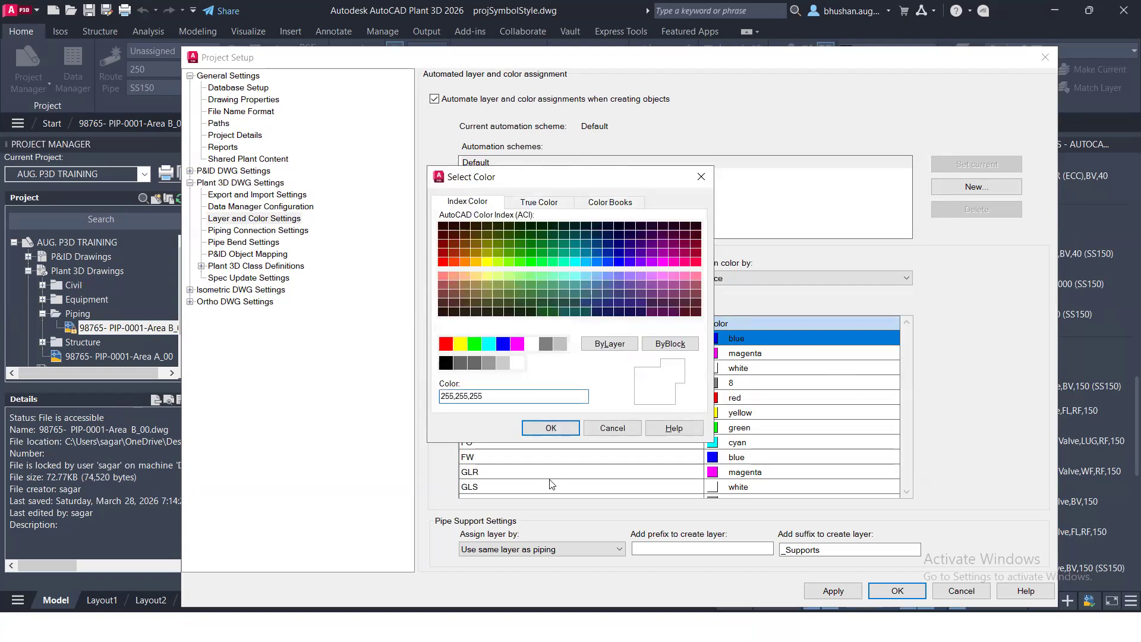
{"action": "left_click", "coordinate": [546, 426]}
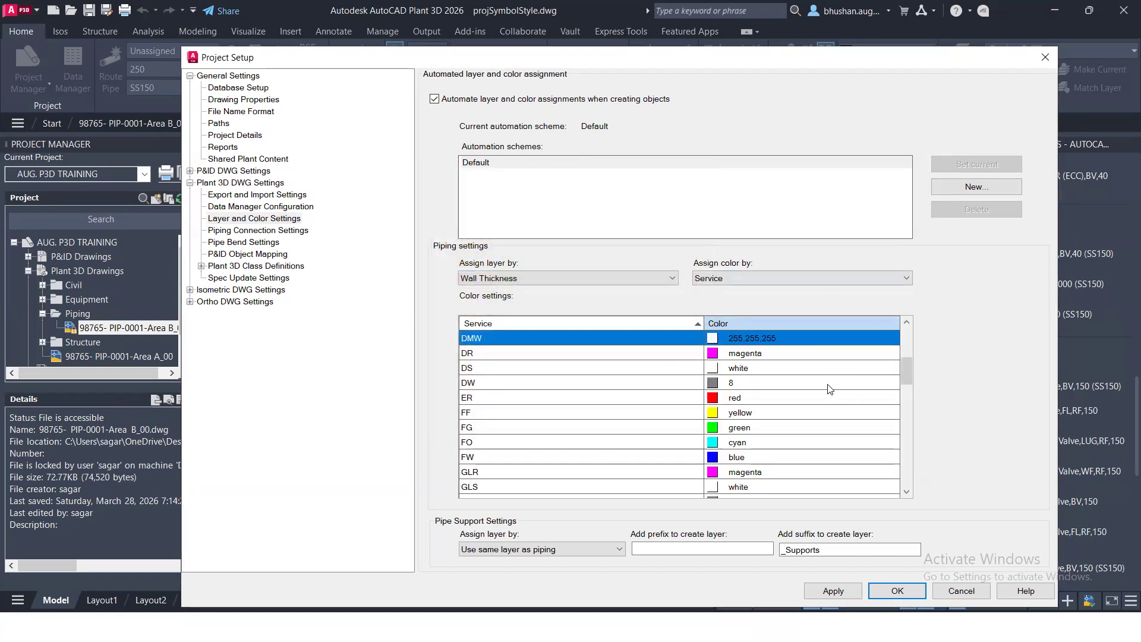
- Set the color of the DMW service to red and apply the project settings
{"action": "double_click", "coordinate": [729, 337]}
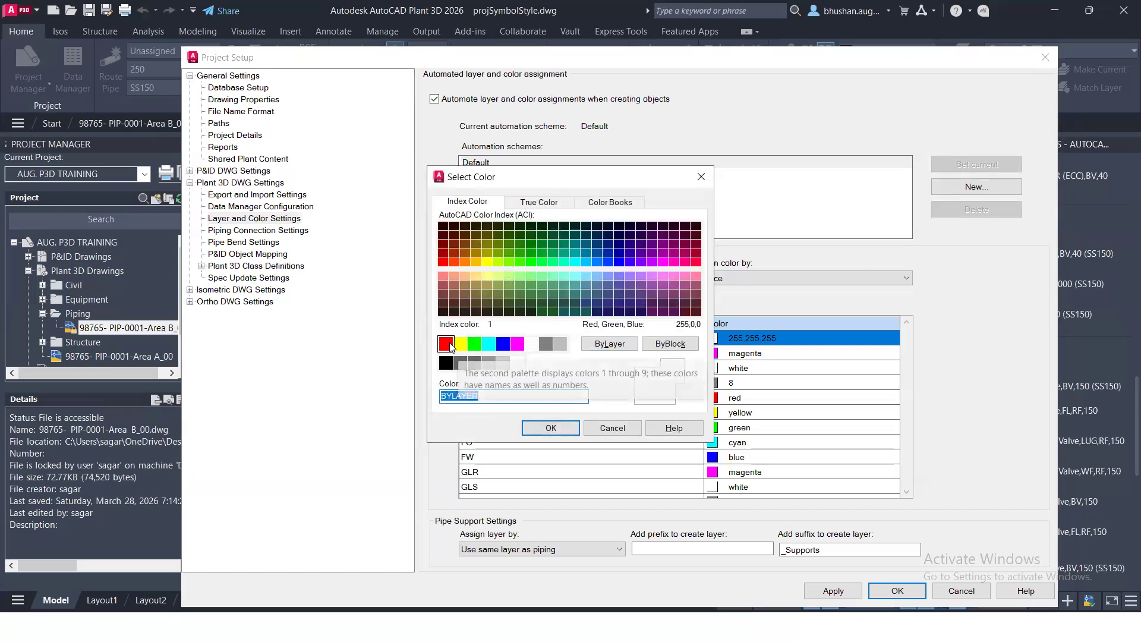
{"action": "left_click", "coordinate": [446, 343]}
{"action": "left_click", "coordinate": [551, 428]}
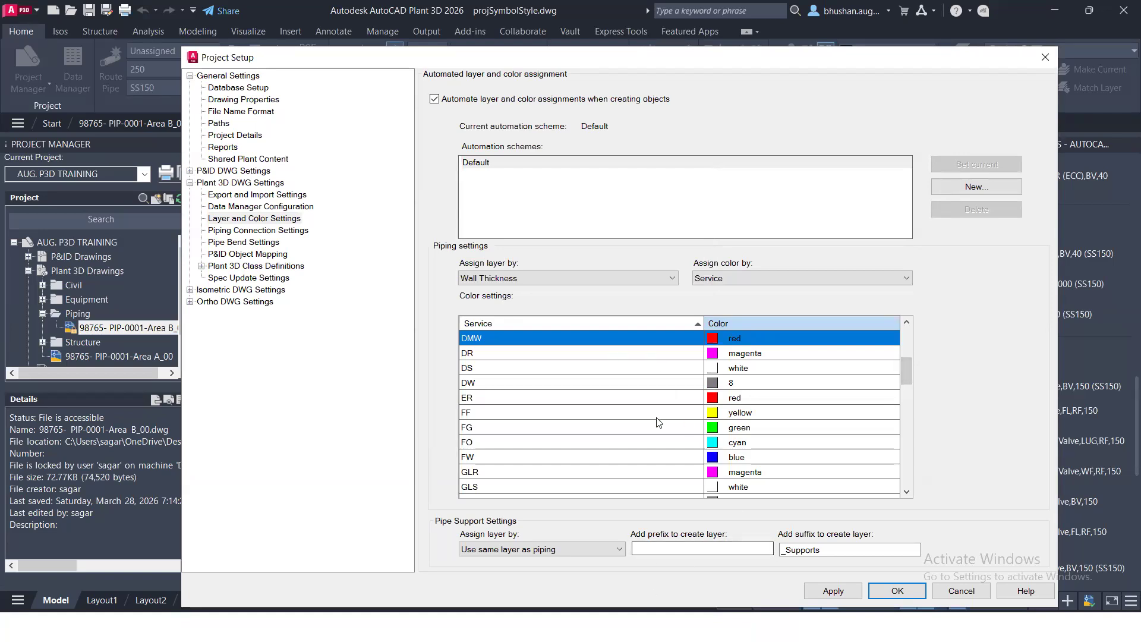
{"action": "scroll", "coordinate": [659, 422], "scroll_direction": "up", "scroll_amount": 5}
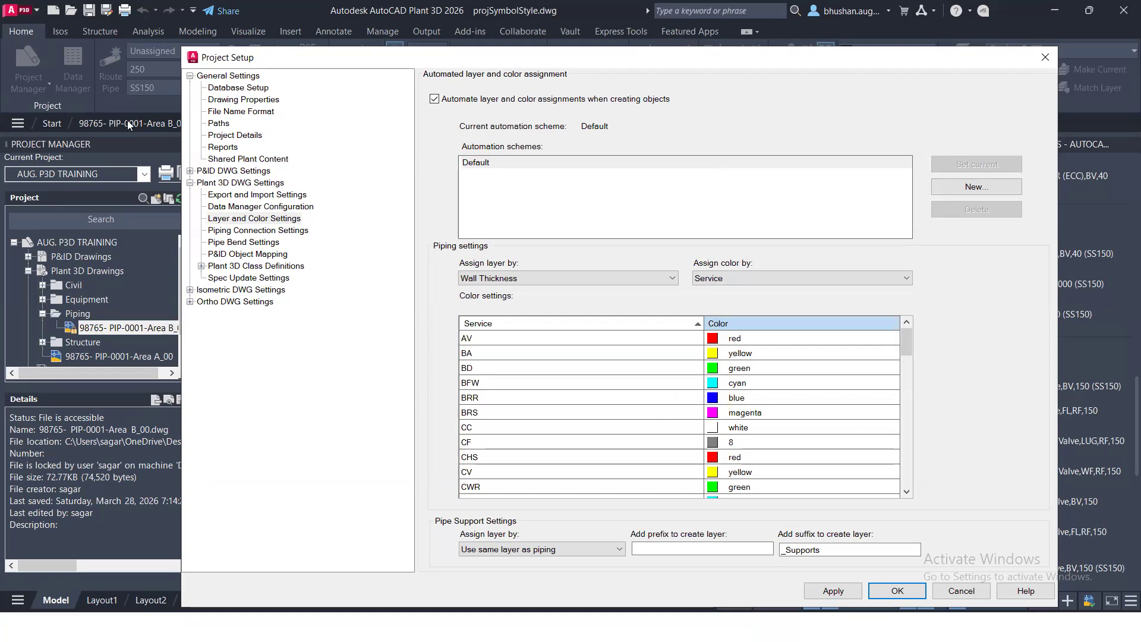
{"action": "left_click", "coordinate": [832, 590]}
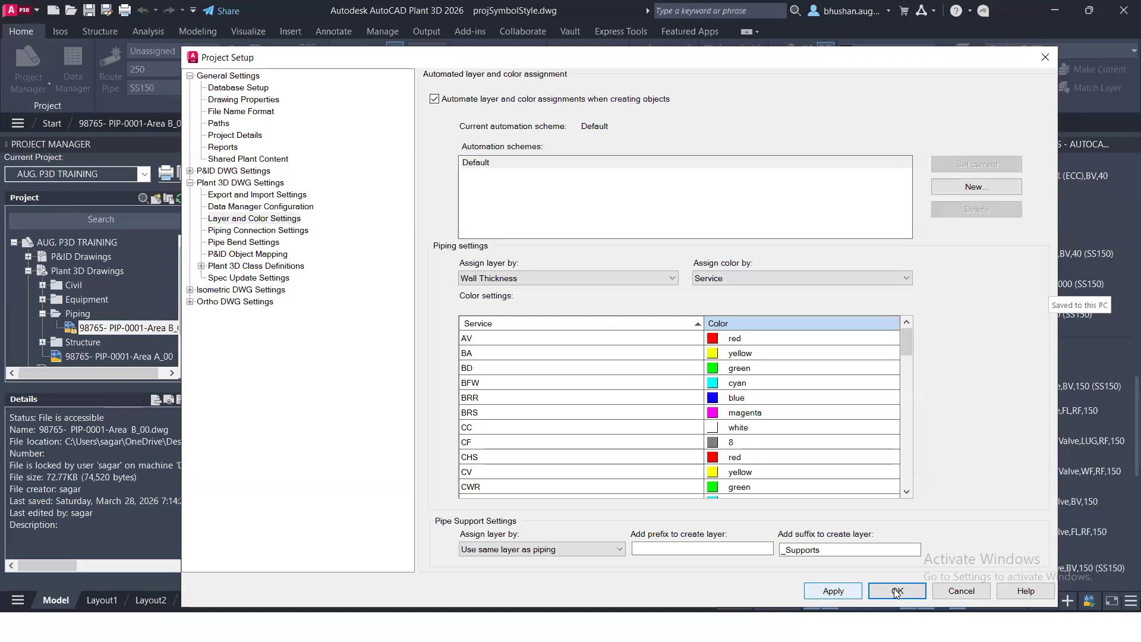
{"action": "left_click", "coordinate": [895, 591]}
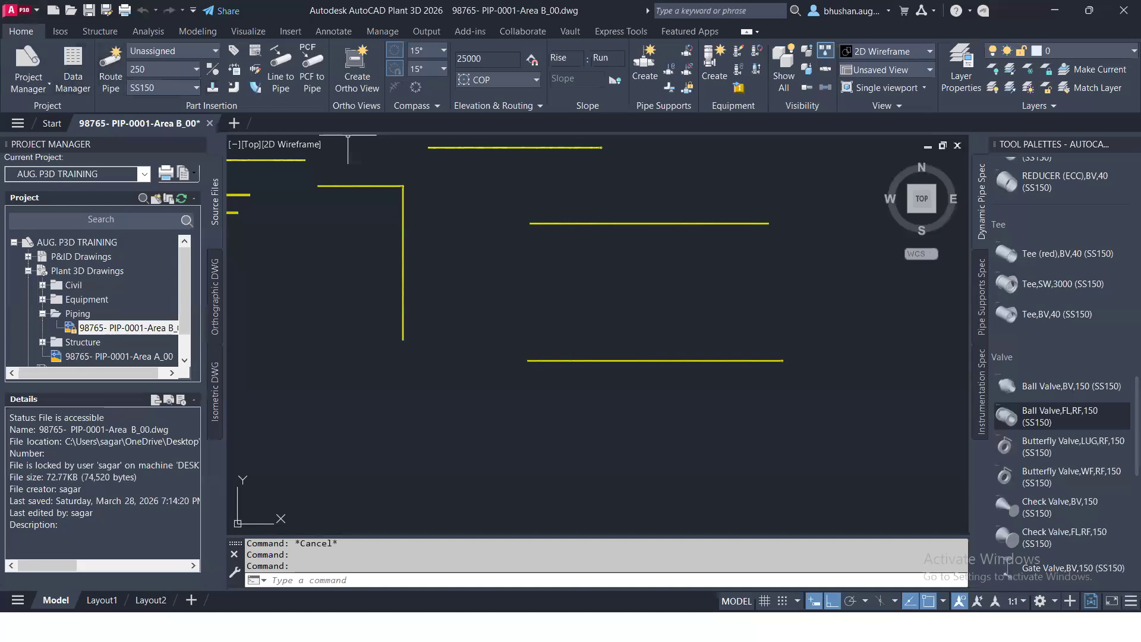
- Route a horizontal 250 SS150 pipe leg, about 72,800 long, between the two parallel horizontal pipes
{"action": "left_click", "coordinate": [110, 63]}
{"action": "left_click", "coordinate": [515, 268]}
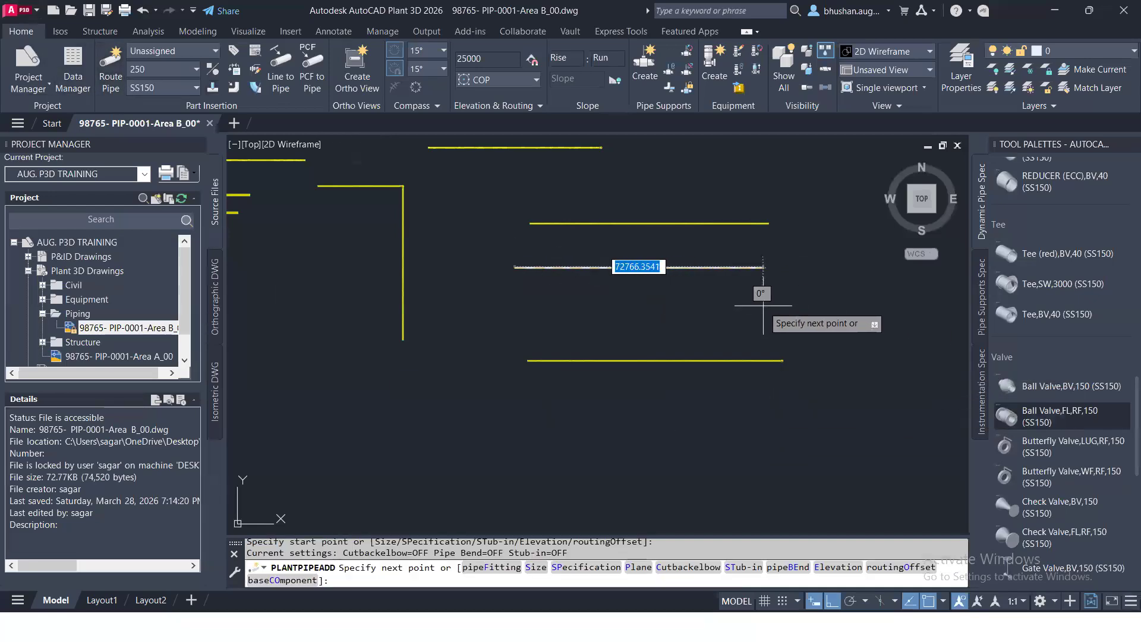
{"action": "scroll", "coordinate": [767, 286], "scroll_direction": "up", "scroll_amount": 5}
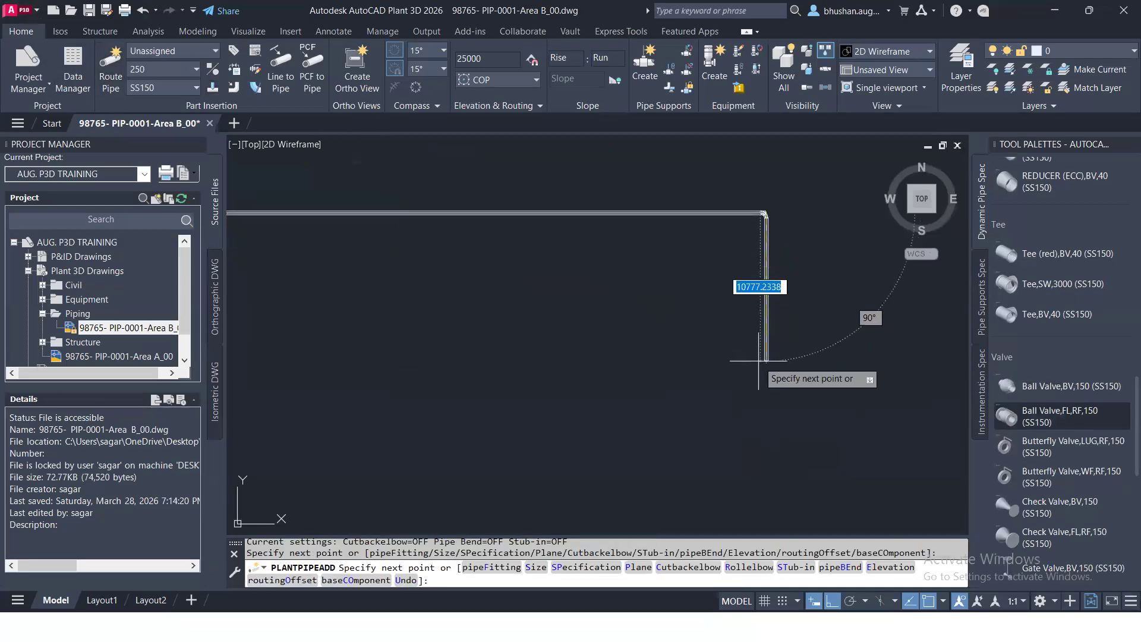
- Cycle the routing plane to a vertical one and route a 25000 vertical leg down from the end of the horizontal pipe
{"action": "right_click", "coordinate": [768, 351], "text": "ctrl"}
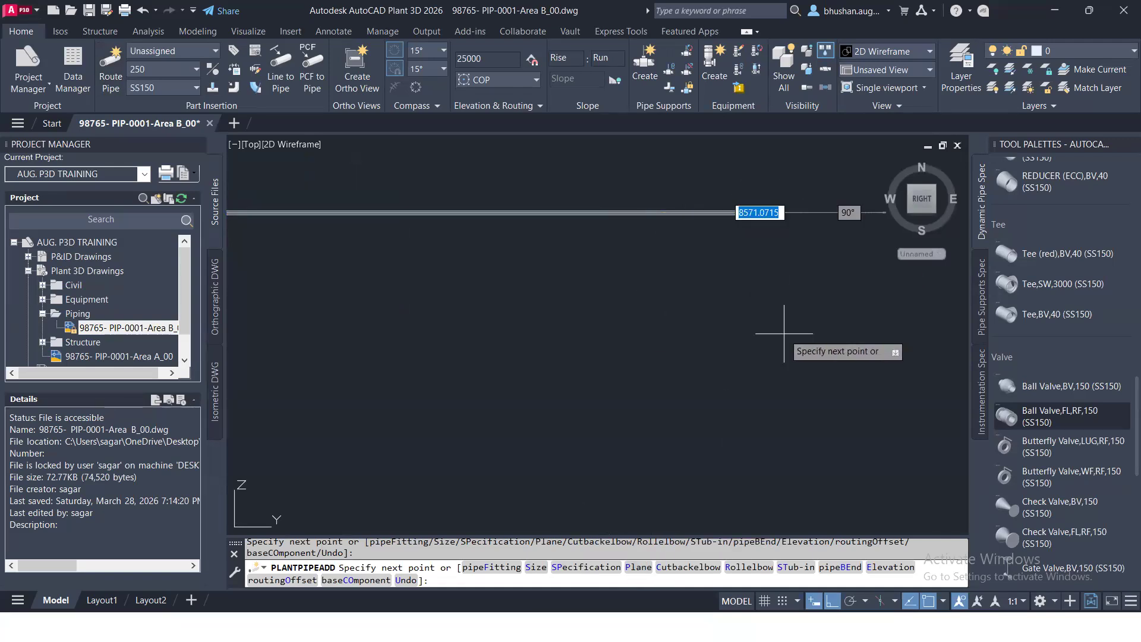
{"action": "type", "text": "P"}
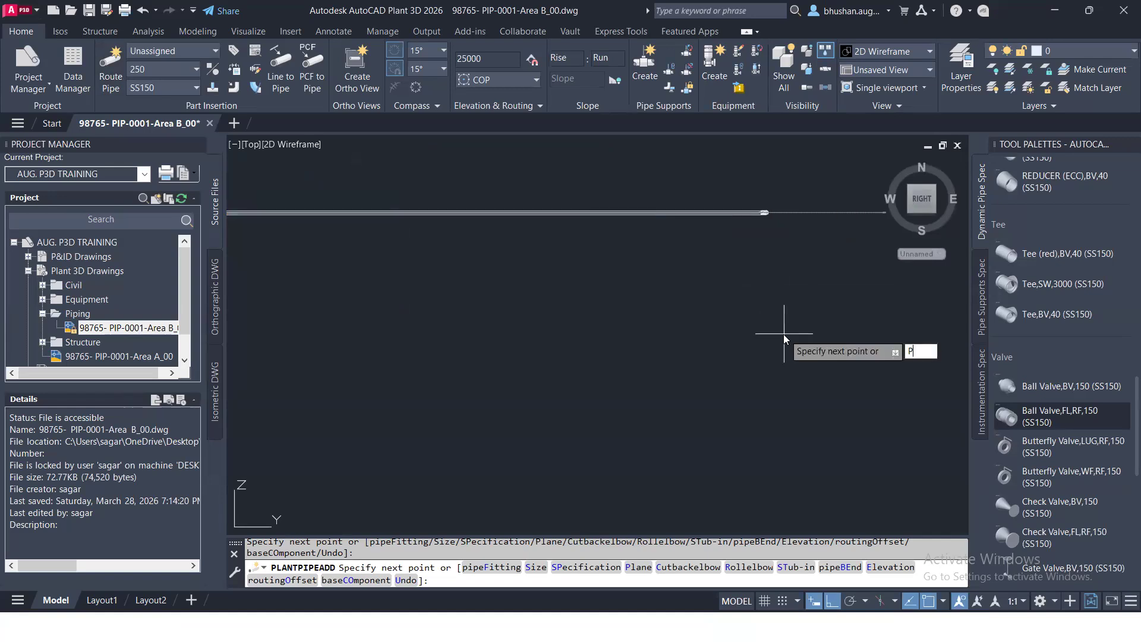
{"action": "key", "text": "Return"}
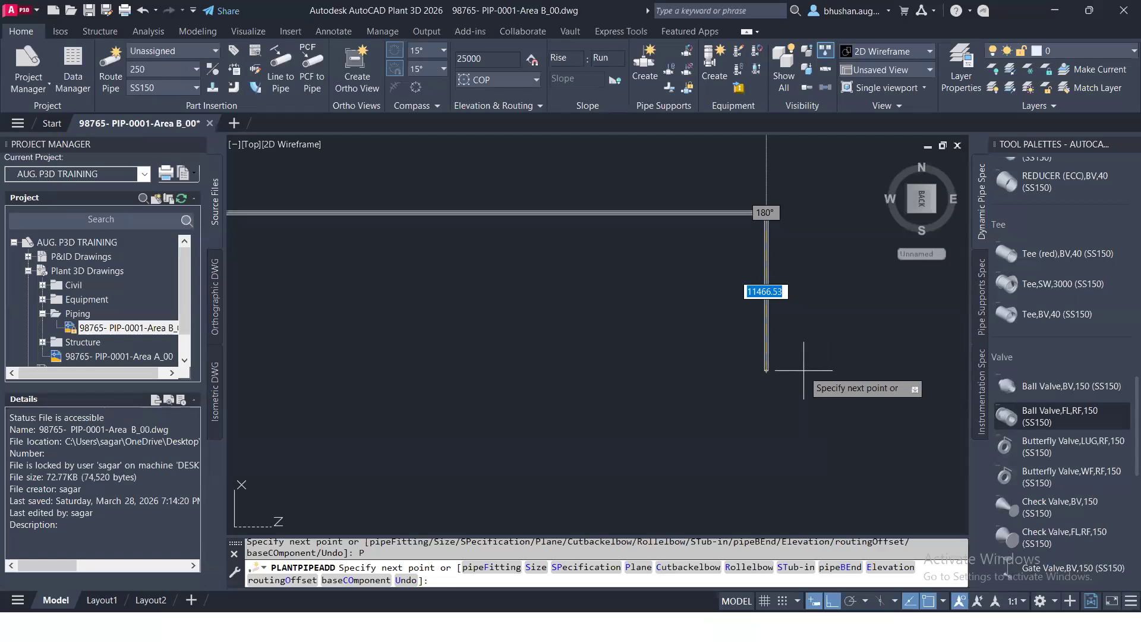
{"action": "type", "text": "P"}
{"action": "key", "text": "Return"}
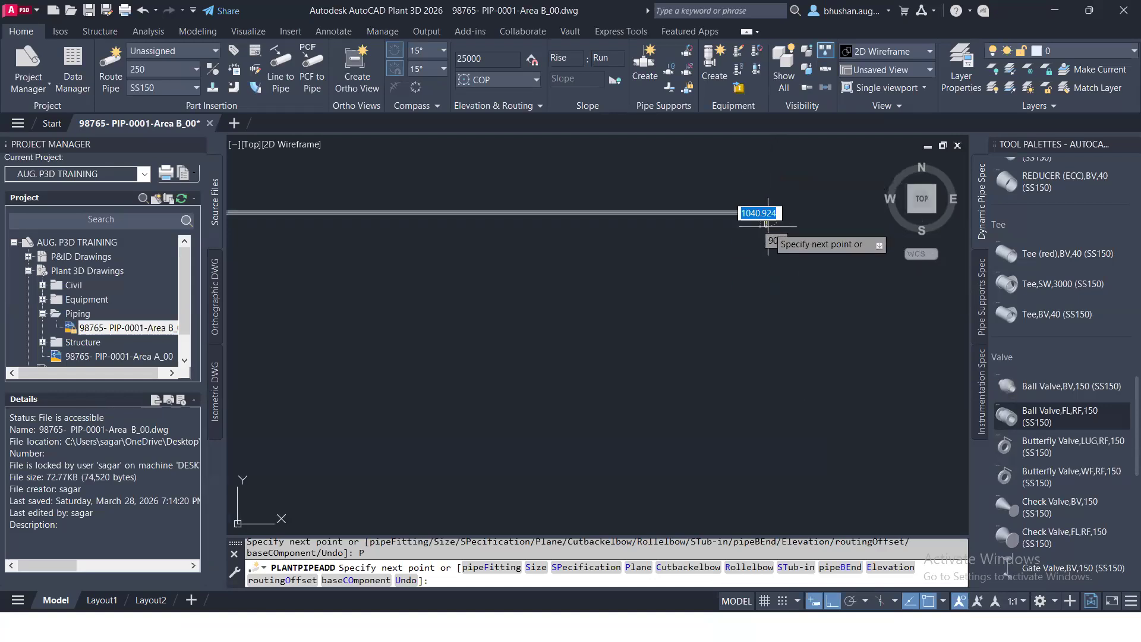
{"action": "type", "text": "P"}
{"action": "key", "text": "Return"}
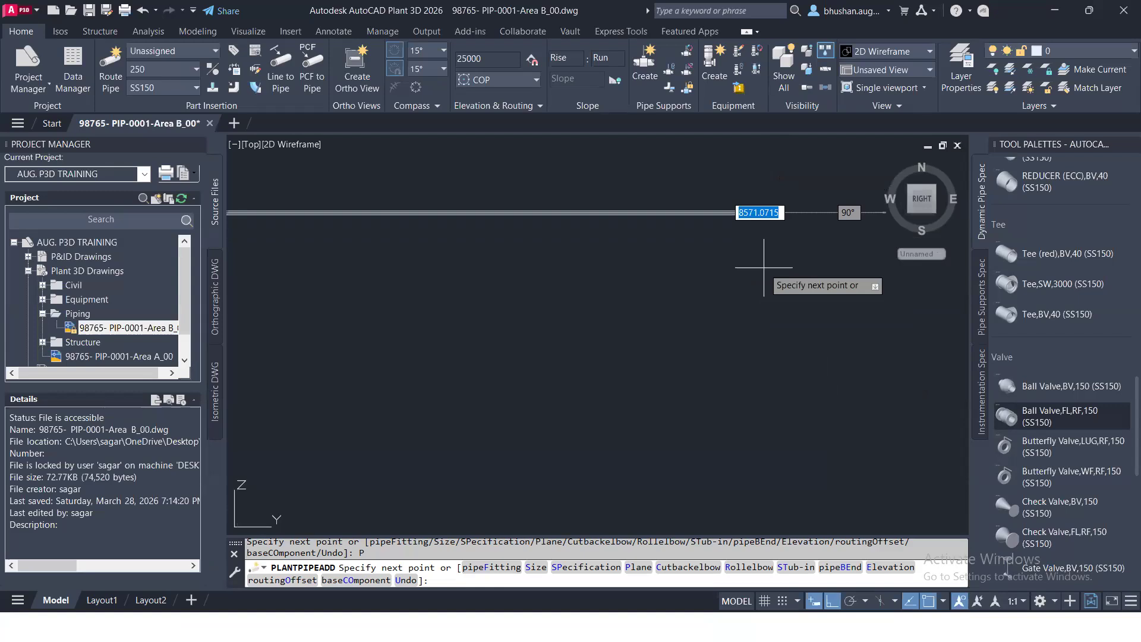
{"action": "type", "text": "25000"}
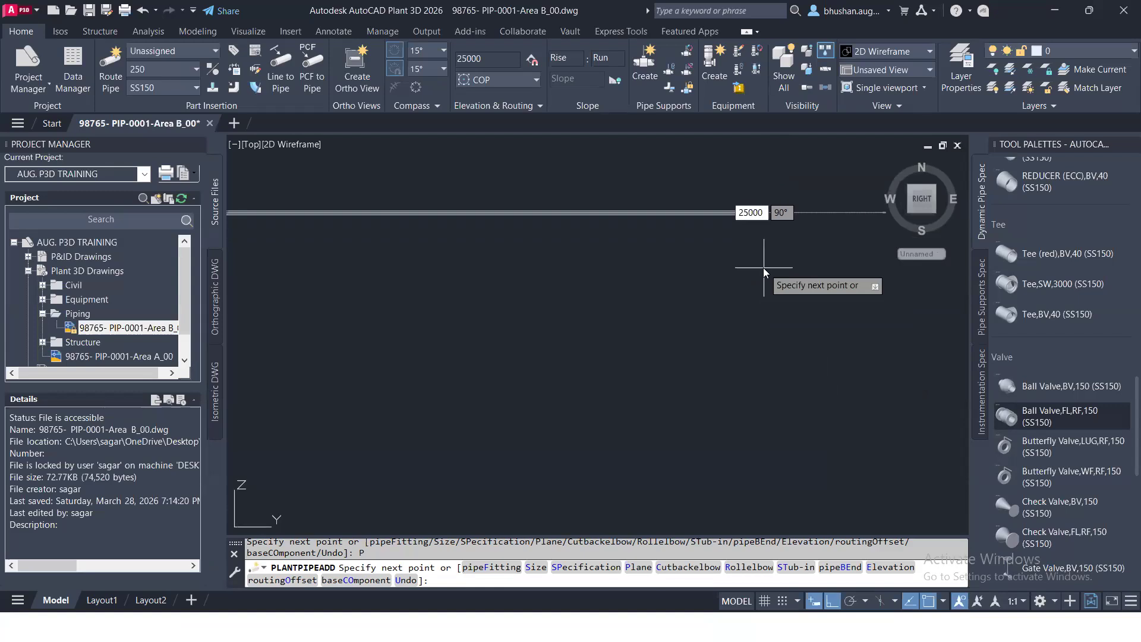
{"action": "key", "text": "Return"}
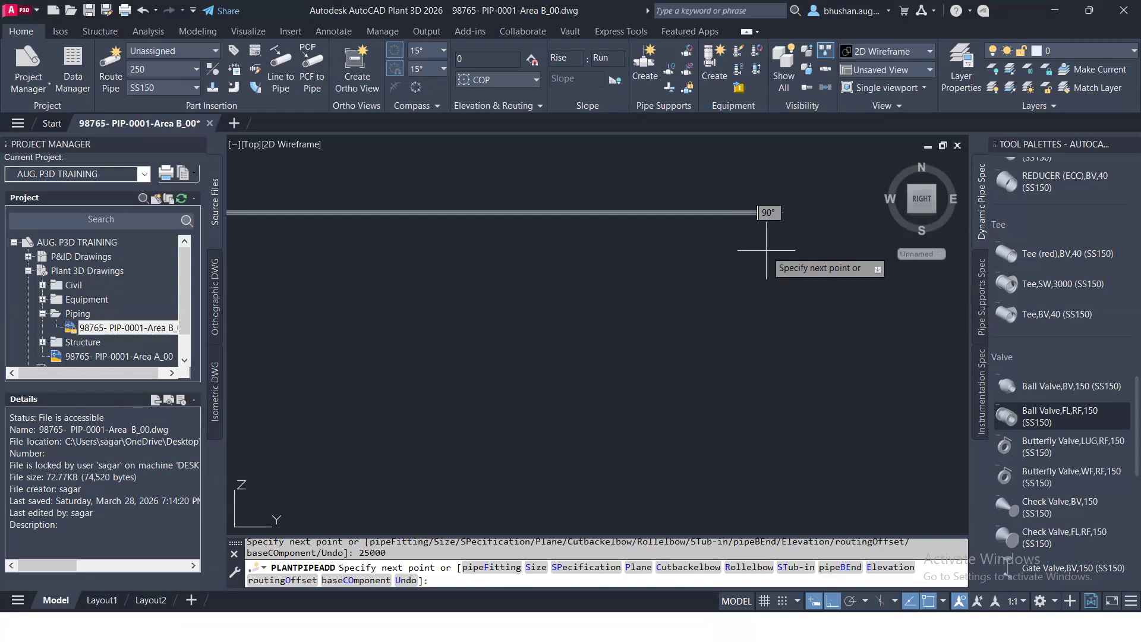
- Change the routing plane, route a horizontal leg south from the vertical leg's lower end and an eastward leg after it, and end the routing
{"action": "type", "text": "P"}
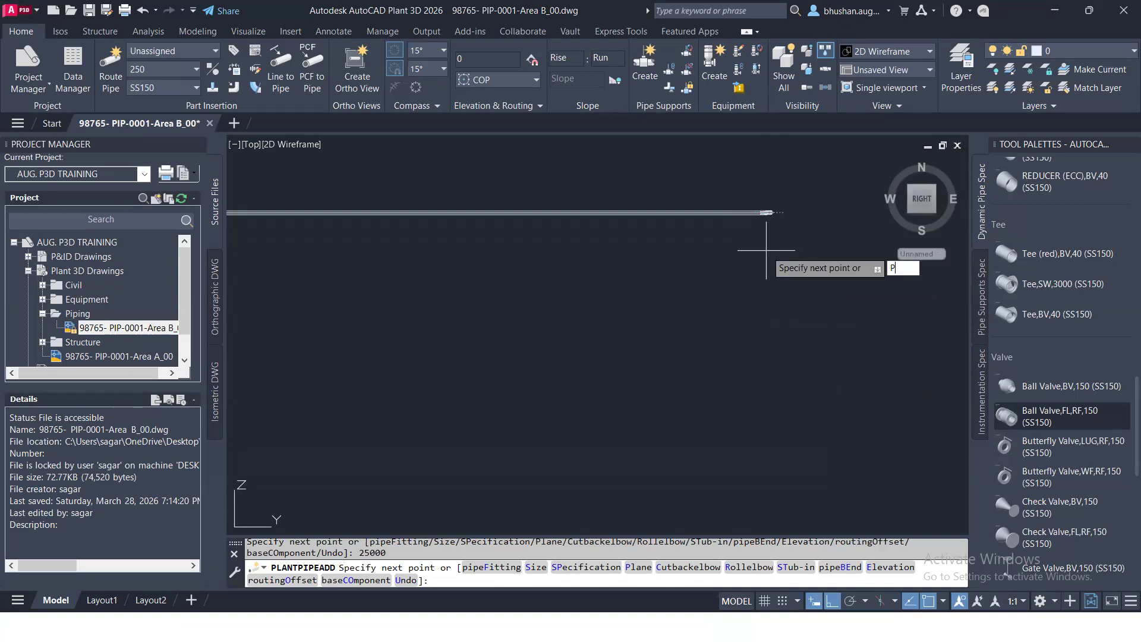
{"action": "key", "text": "Return"}
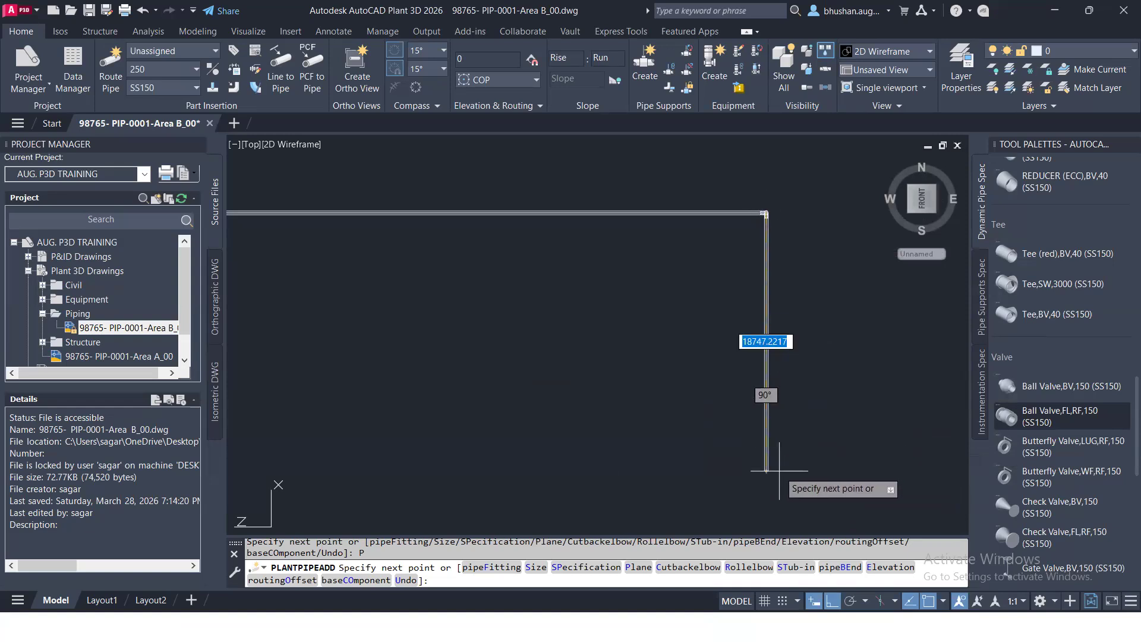
{"action": "scroll", "coordinate": [820, 416], "scroll_direction": "down", "scroll_amount": 3}
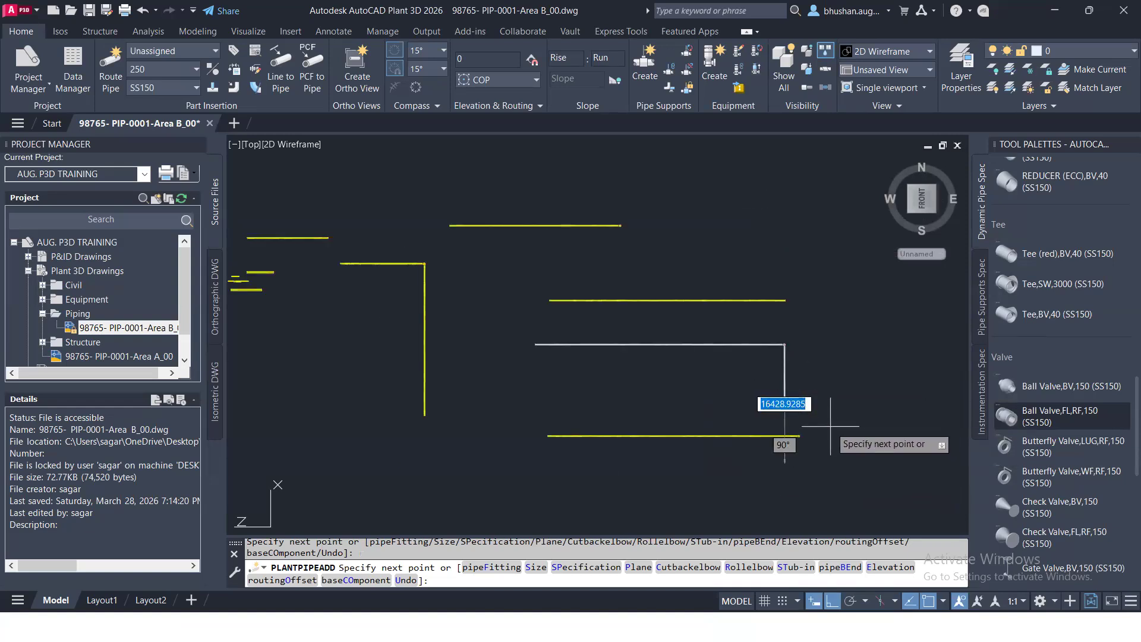
{"action": "left_click", "coordinate": [850, 404]}
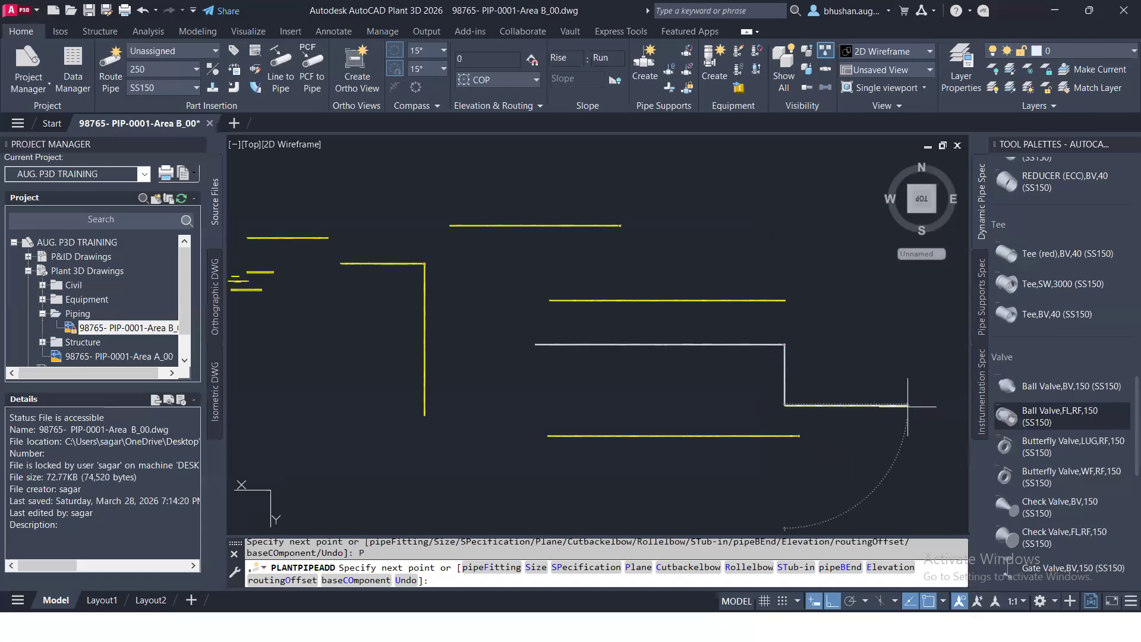
{"action": "middle_click_drag", "start_coordinate": [925, 405], "coordinate": [768, 378]}
{"action": "key", "text": "Escape"}
{"action": "key", "text": "Escape"}
{"action": "middle_click_drag", "start_coordinate": [660, 471], "coordinate": [695, 390], "text": "shift"}
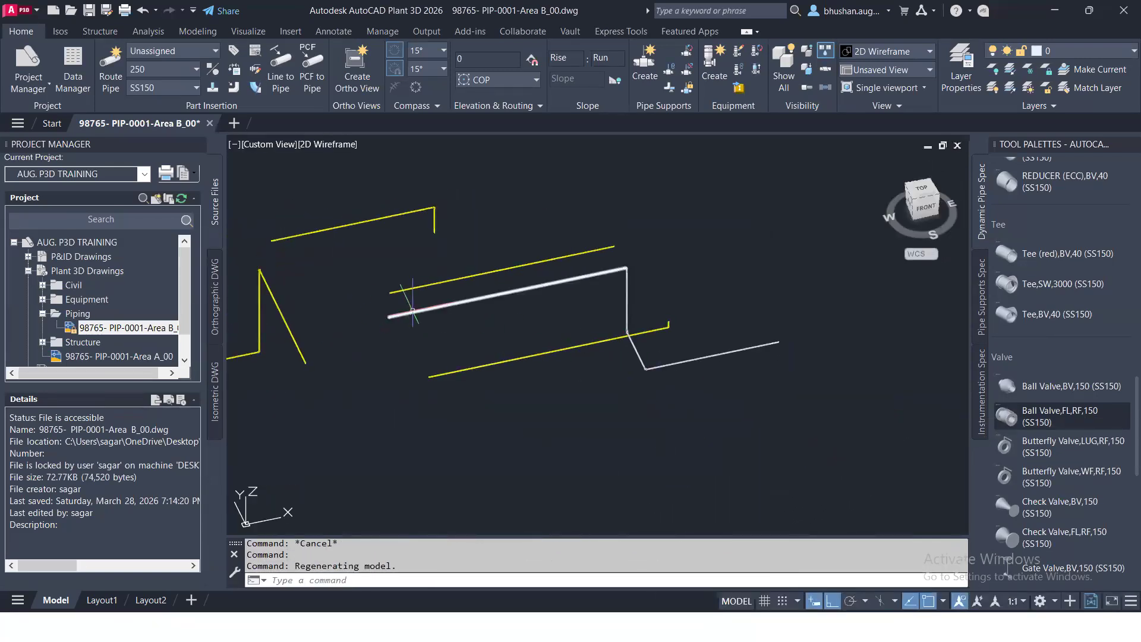
- In the southwest isometric view, route a new long 250 SS150 leg behind the existing pipes and switch the routing plane for a vertical leg
{"action": "left_click", "coordinate": [922, 188]}
{"action": "scroll", "coordinate": [701, 333], "scroll_direction": "up", "scroll_amount": 4}
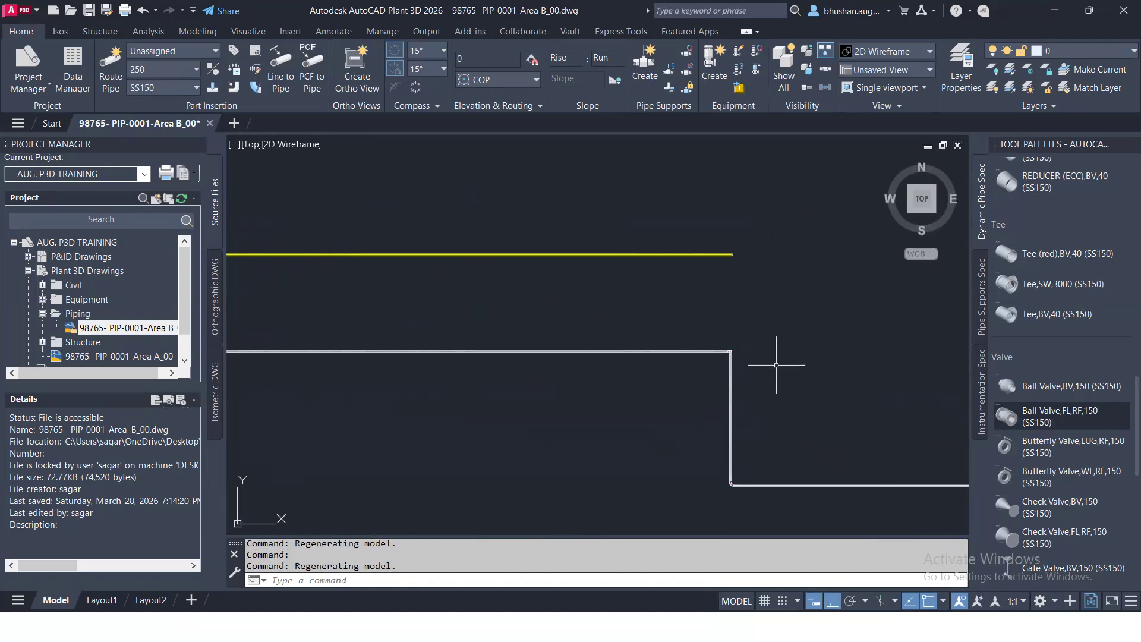
{"action": "scroll", "coordinate": [566, 289], "scroll_direction": "down", "scroll_amount": 3}
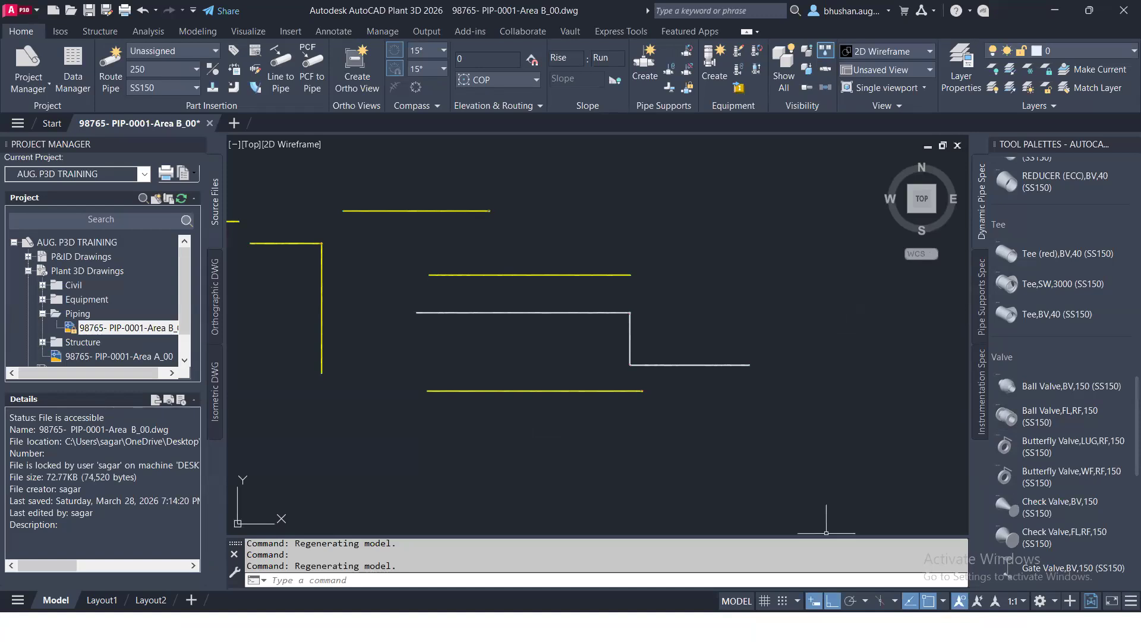
{"action": "left_click", "coordinate": [910, 212]}
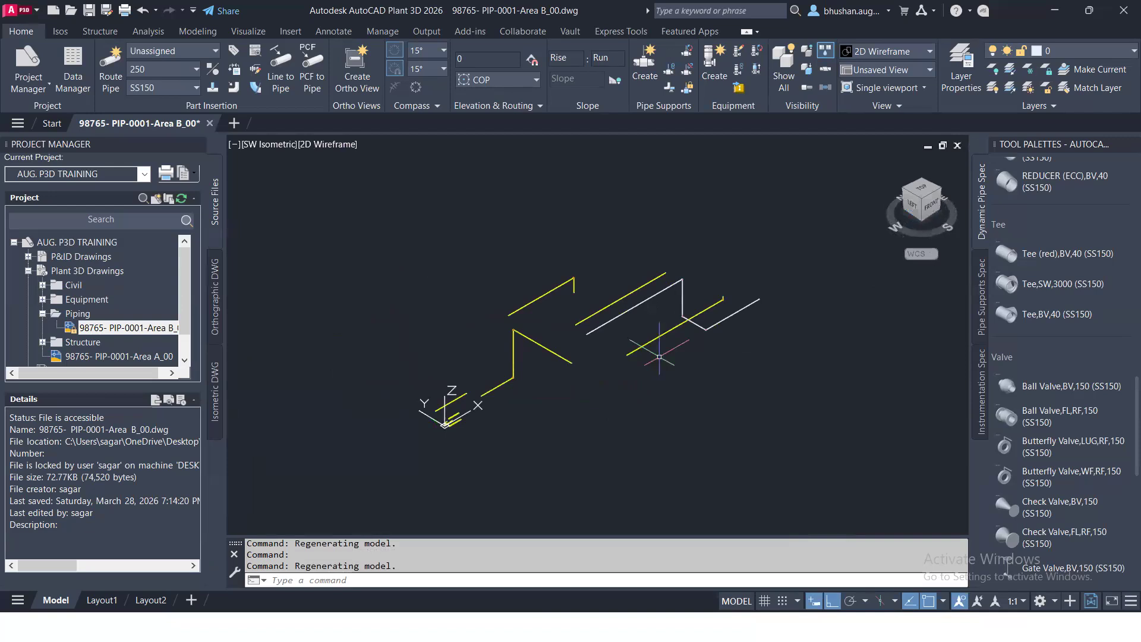
{"action": "left_click", "coordinate": [111, 65]}
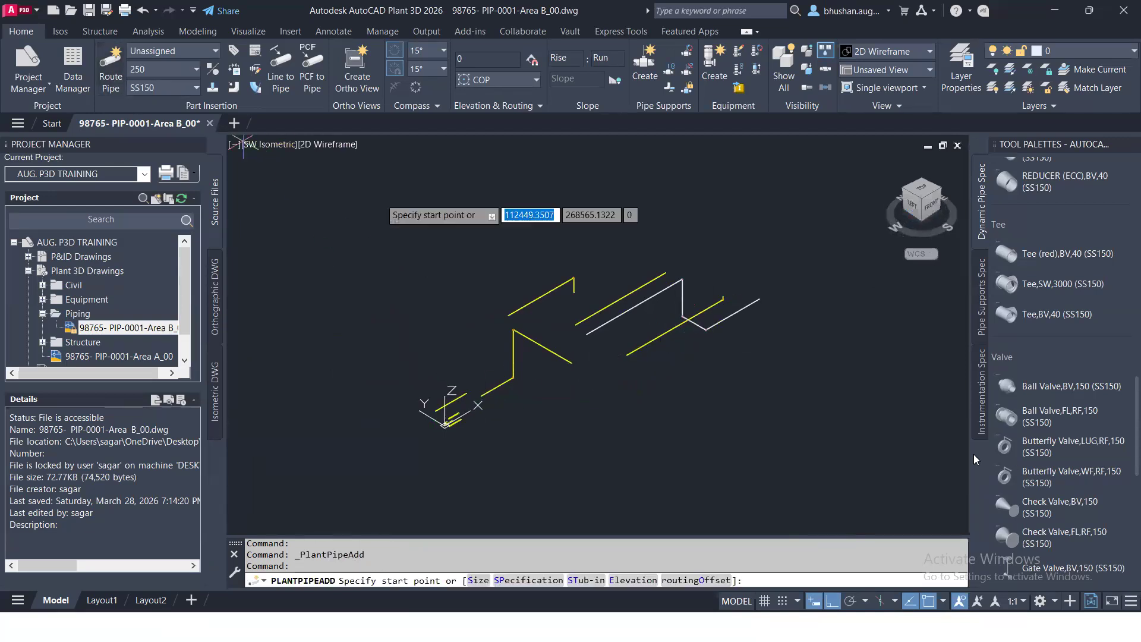
{"action": "middle_click_drag", "start_coordinate": [542, 343], "coordinate": [536, 465]}
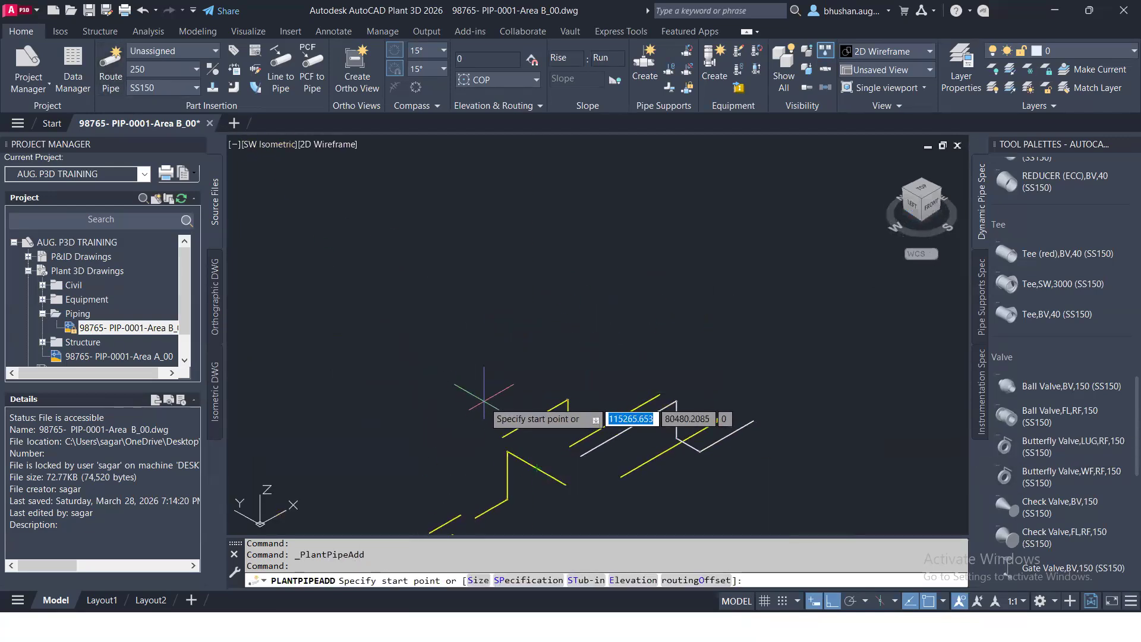
{"action": "left_click", "coordinate": [484, 400]}
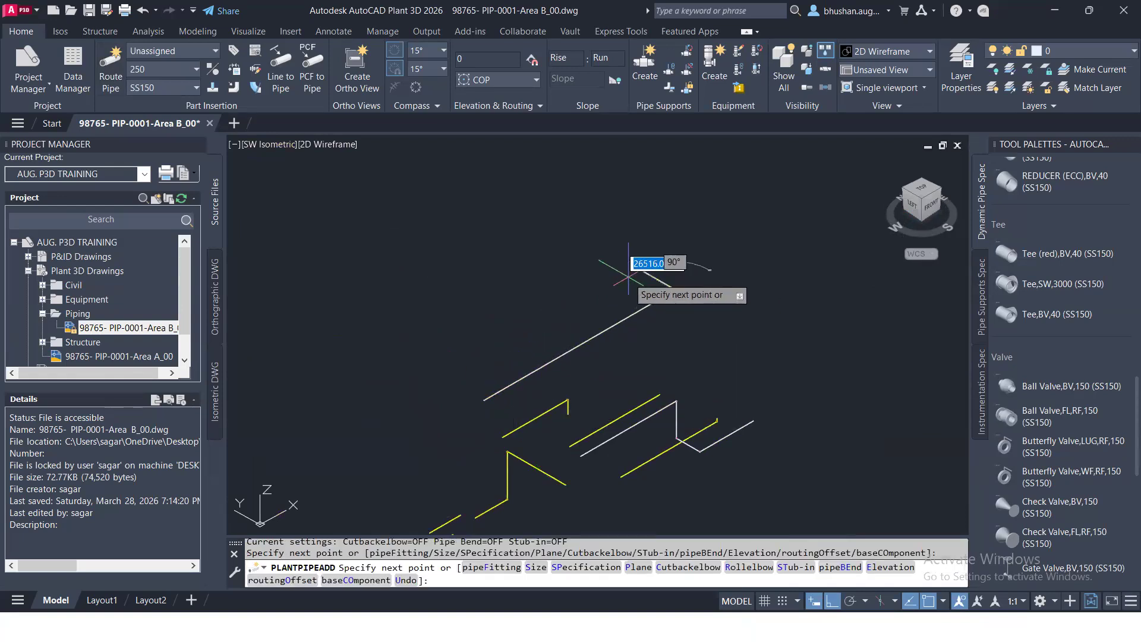
{"action": "left_click", "coordinate": [674, 290]}
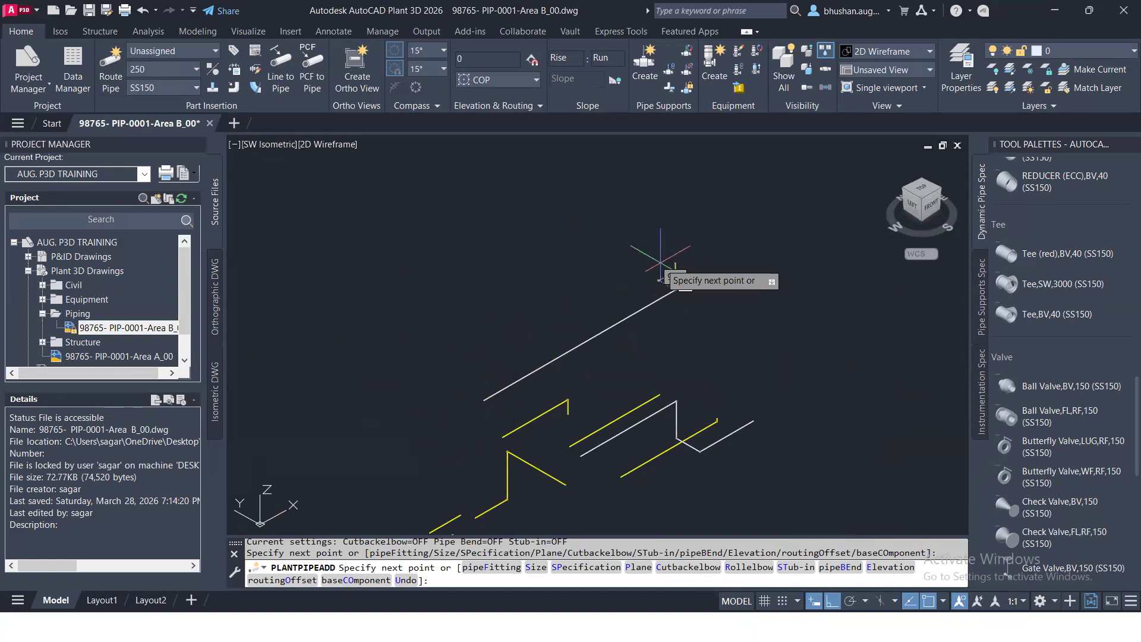
{"action": "type", "text": "P"}
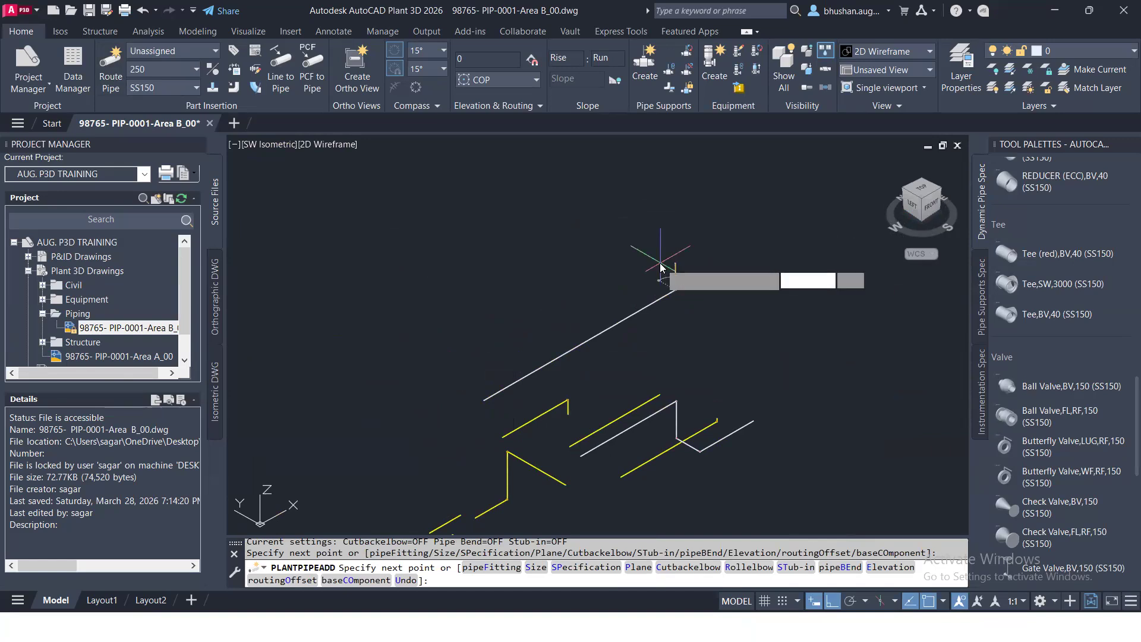
{"action": "key", "text": "Return"}
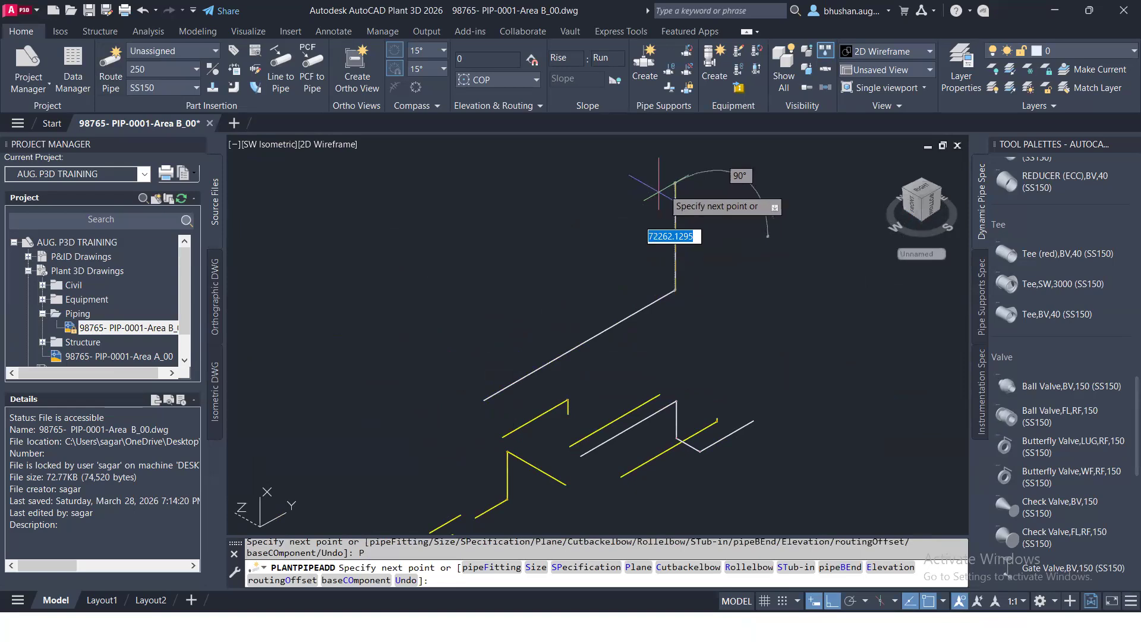
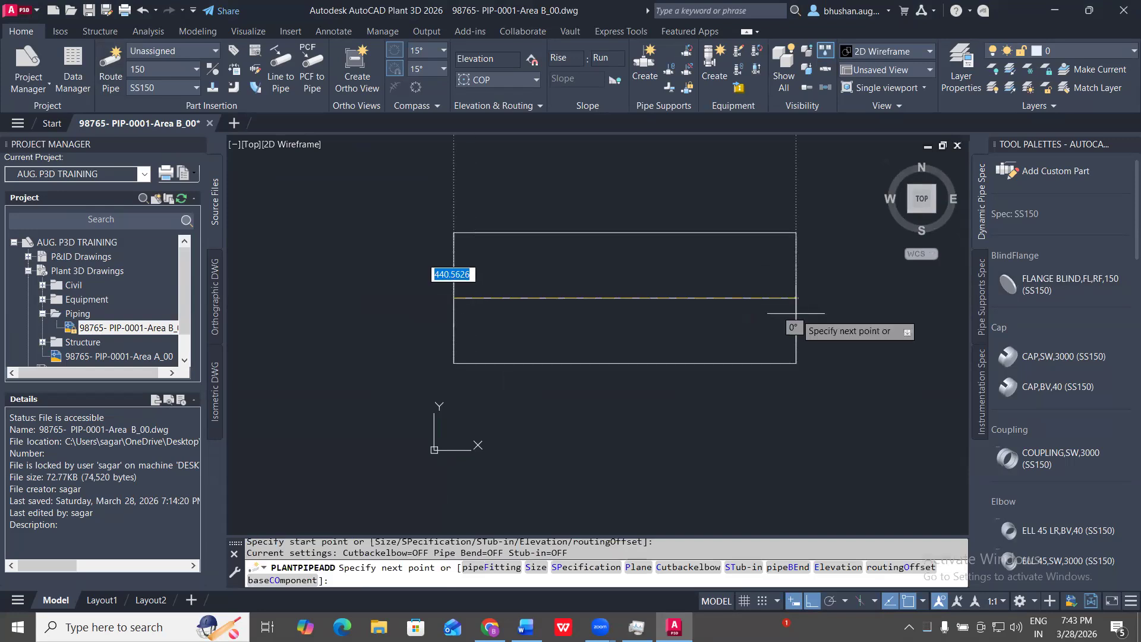
- Place the end point of the horizontal 150 SS150 pipe leg east of its start point
{"action": "scroll", "coordinate": [437, 265], "scroll_direction": "down", "scroll_amount": 4}
{"action": "scroll", "coordinate": [683, 315], "scroll_direction": "down", "scroll_amount": 2}
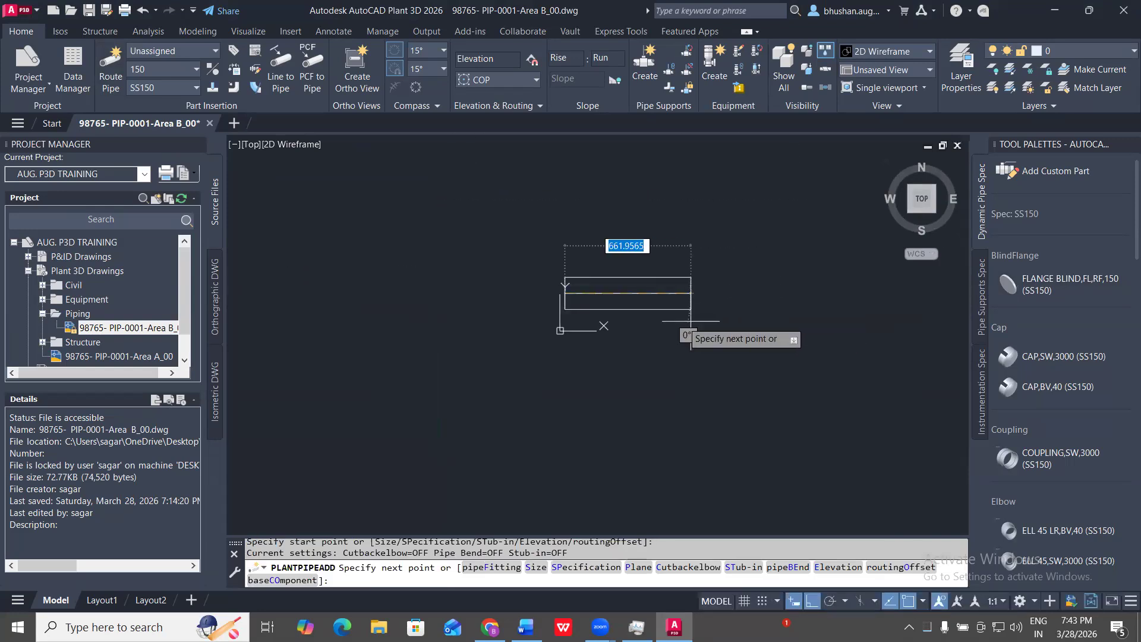
{"action": "left_click", "coordinate": [816, 294]}
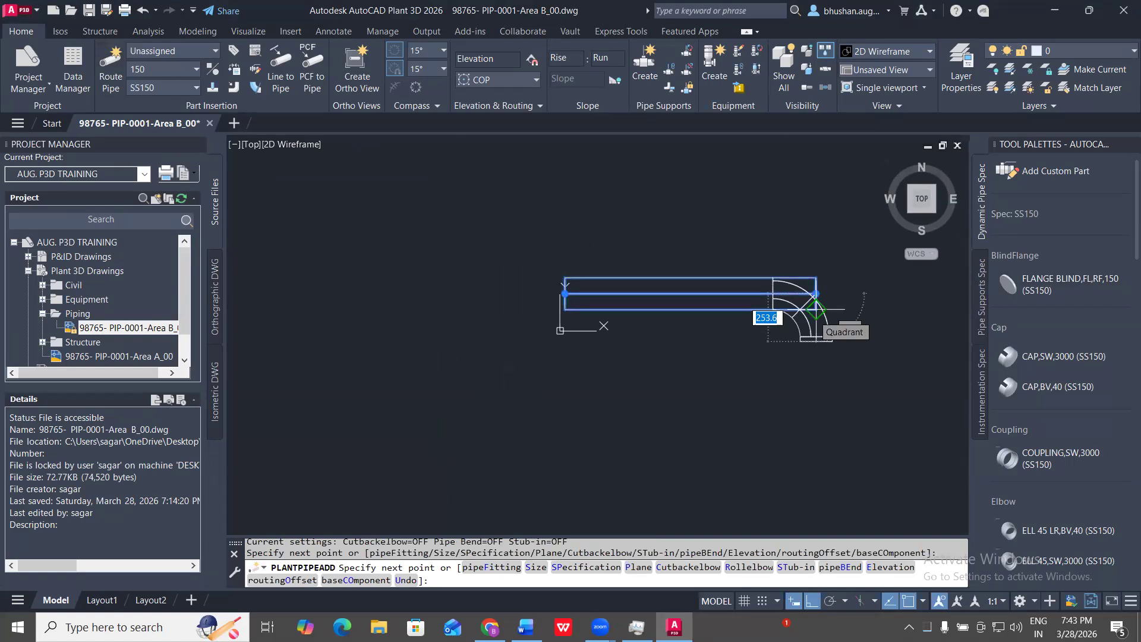
- Route a 5000 vertical leg down from the pipe's east end, add an eastward leg about 1,200 long and end the routing
{"action": "left_click", "coordinate": [816, 309]}
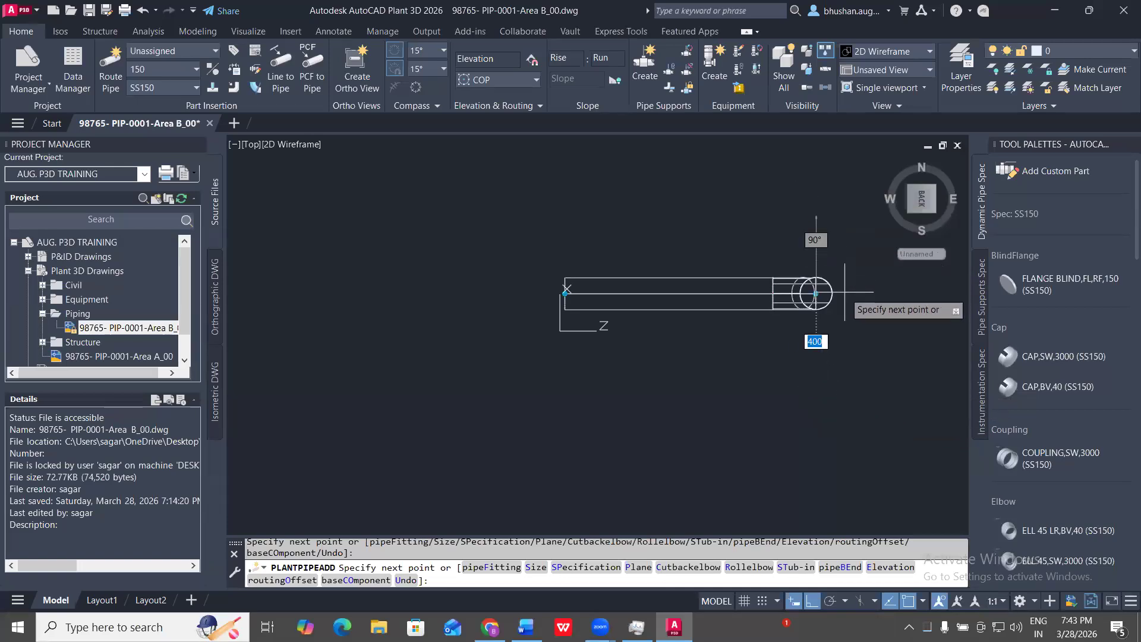
{"action": "type", "text": "+5000"}
{"action": "key", "text": "Return"}
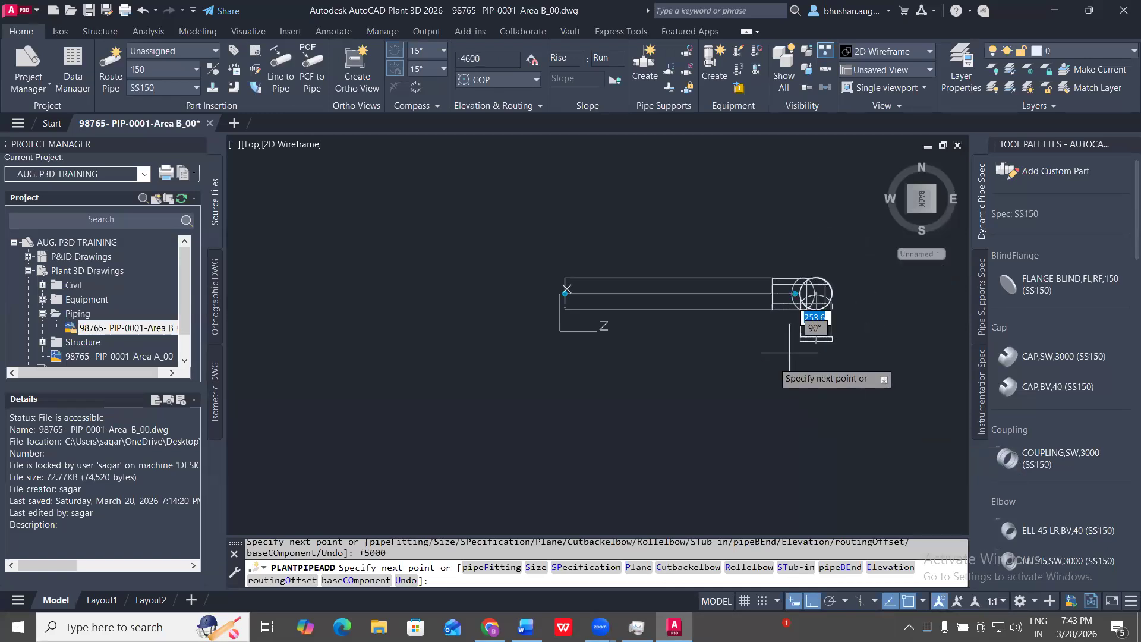
{"action": "right_click", "coordinate": [930, 386]}
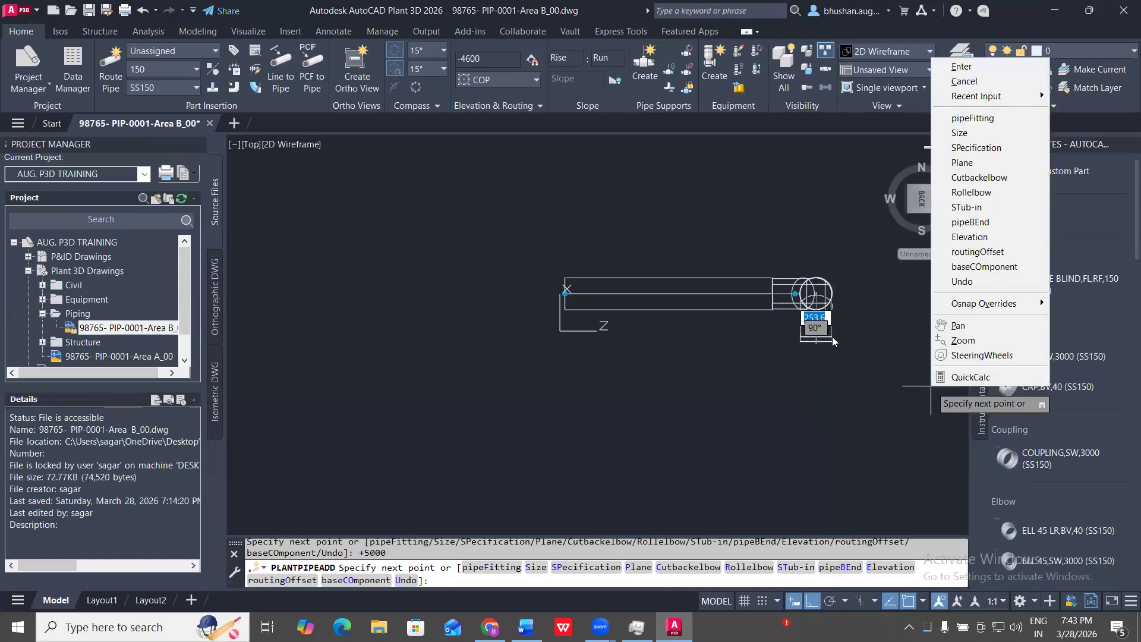
{"action": "right_click", "coordinate": [813, 392], "text": "ctrl"}
{"action": "left_click", "coordinate": [771, 421]}
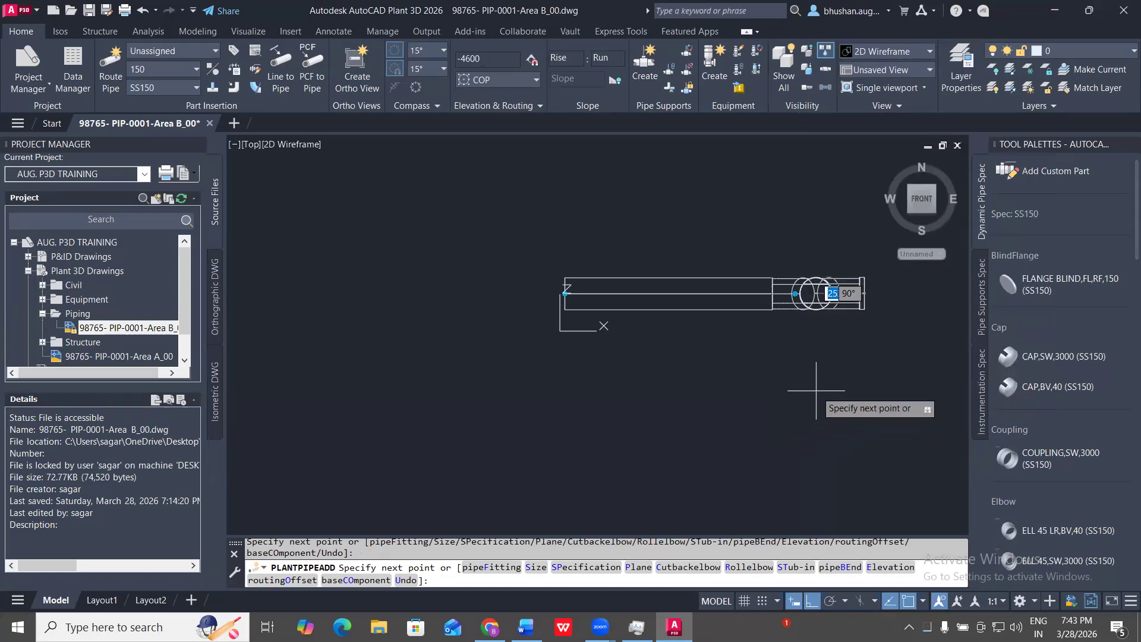
{"action": "mouse_move", "coordinate": [885, 304]}
{"action": "middle_mouse_down"}
{"action": "mouse_move", "coordinate": [868, 325]}
{"action": "mouse_move", "coordinate": [702, 357]}
{"action": "middle_mouse_up"}
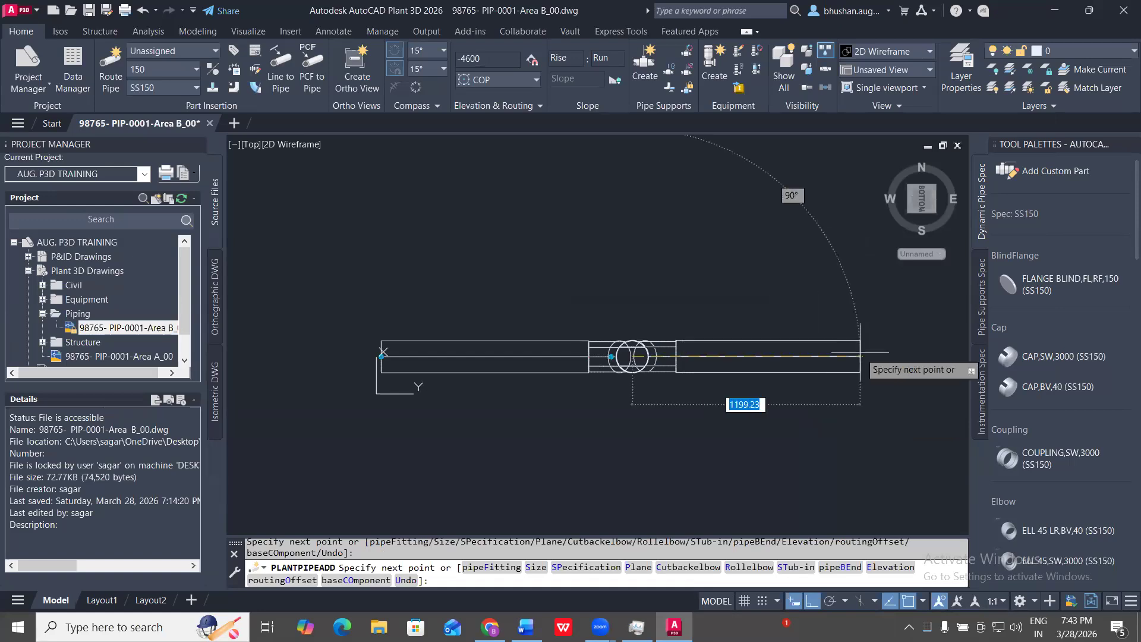
{"action": "left_click", "coordinate": [863, 375]}
{"action": "key", "text": "Escape"}
{"action": "middle_click_drag", "start_coordinate": [797, 338], "coordinate": [656, 497], "text": "shift"}
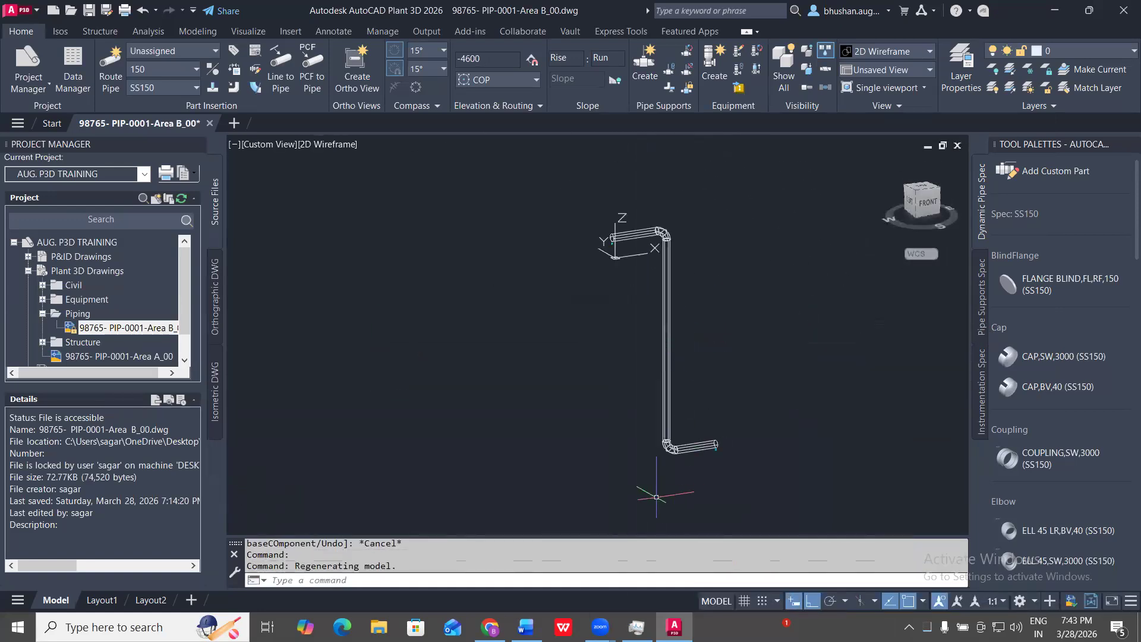
- Erase the vertical leg, the lower elbow and leg, and the upper elbow, keeping only the original horizontal pipe
{"action": "left_click", "coordinate": [749, 508]}
{"action": "left_click", "coordinate": [653, 411]}
{"action": "middle_click_drag", "start_coordinate": [796, 358], "coordinate": [786, 377]}
{"action": "scroll", "coordinate": [616, 265], "scroll_direction": "up", "scroll_amount": 4}
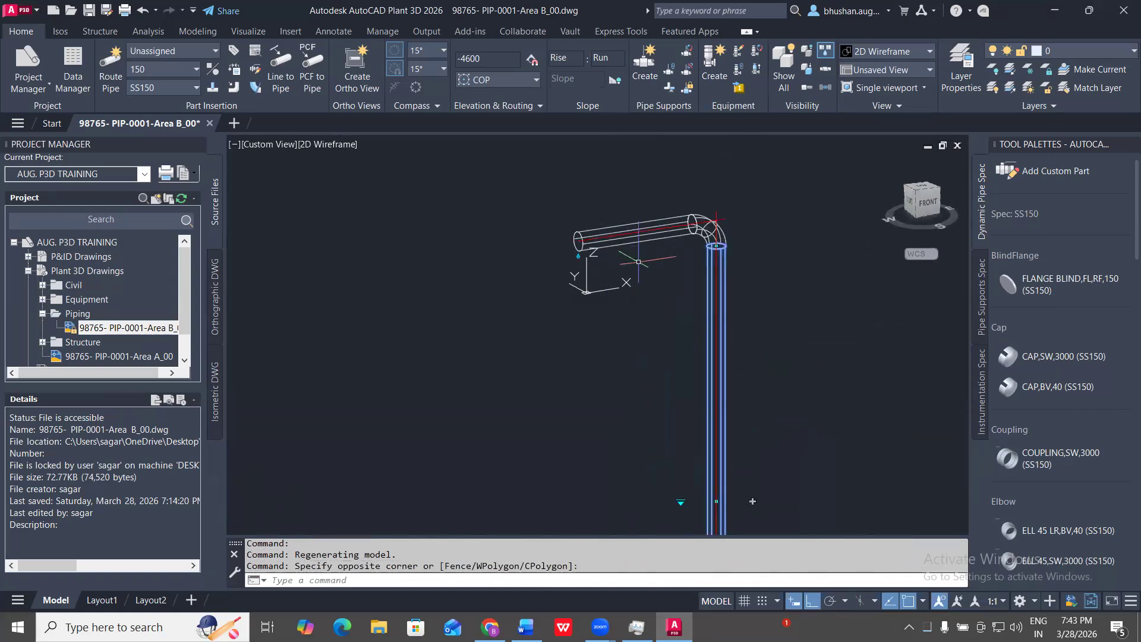
{"action": "scroll", "coordinate": [629, 213], "scroll_direction": "down", "scroll_amount": 2}
{"action": "scroll", "coordinate": [726, 328], "scroll_direction": "down", "scroll_amount": 2}
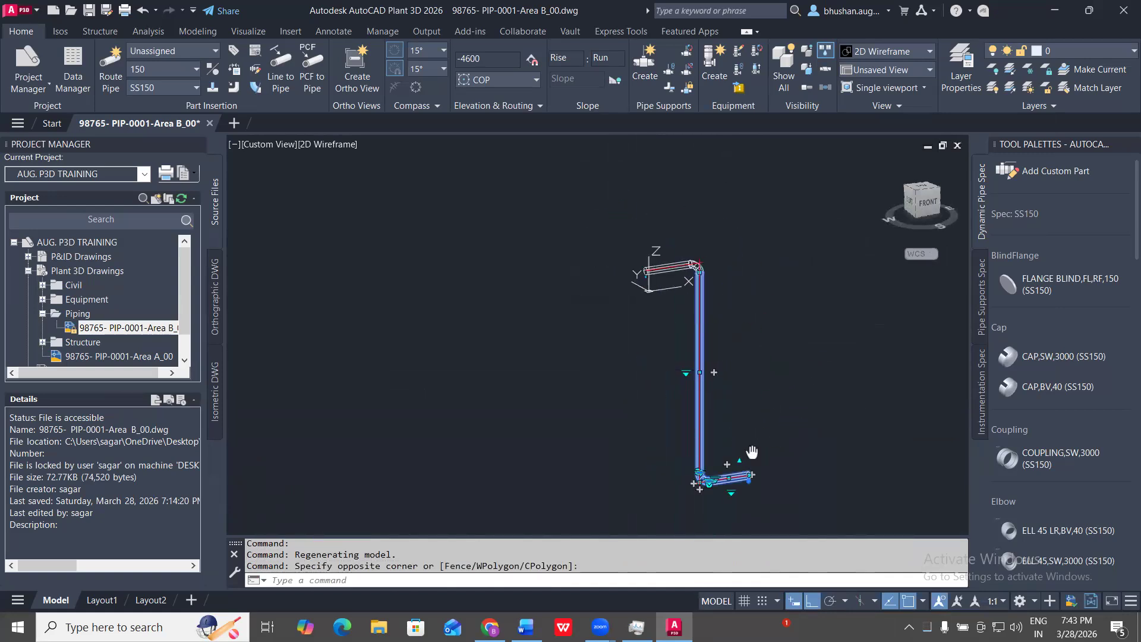
{"action": "middle_click_drag", "start_coordinate": [751, 454], "coordinate": [664, 435]}
{"action": "type", "text": "E"}
{"action": "key", "text": "space"}
{"action": "scroll", "coordinate": [593, 220], "scroll_direction": "up", "scroll_amount": 6}
{"action": "left_click", "coordinate": [731, 433]}
{"action": "left_click", "coordinate": [668, 350]}
{"action": "type", "text": "E"}
{"action": "key", "text": "space"}
- Extend the horizontal pipe from its east end with a vertical leg up to about elevation 2305, switching the routing plane, and end the routing
{"action": "left_click", "coordinate": [919, 190]}
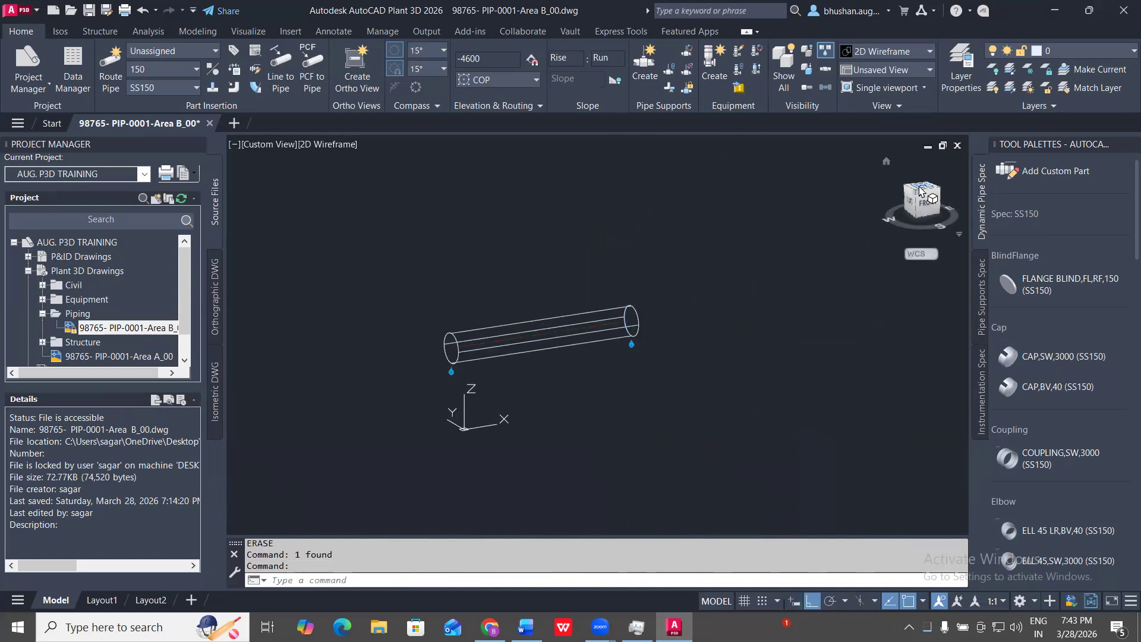
{"action": "left_click", "coordinate": [868, 357]}
{"action": "left_click", "coordinate": [751, 313]}
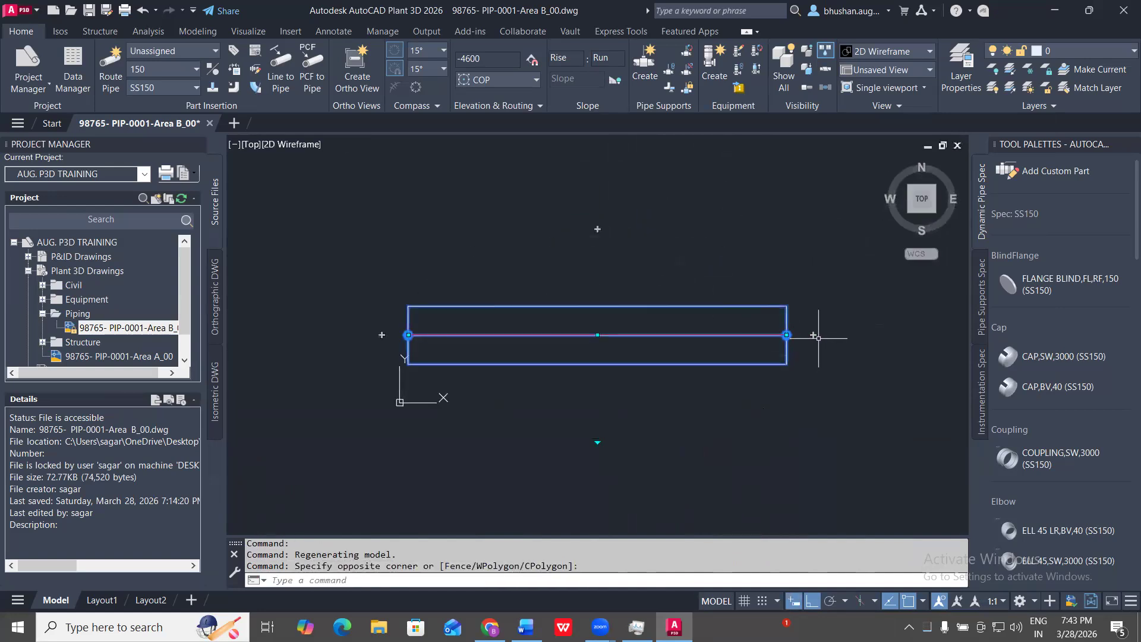
{"action": "left_click", "coordinate": [813, 335]}
{"action": "scroll", "coordinate": [781, 284], "scroll_direction": "down", "scroll_amount": 5}
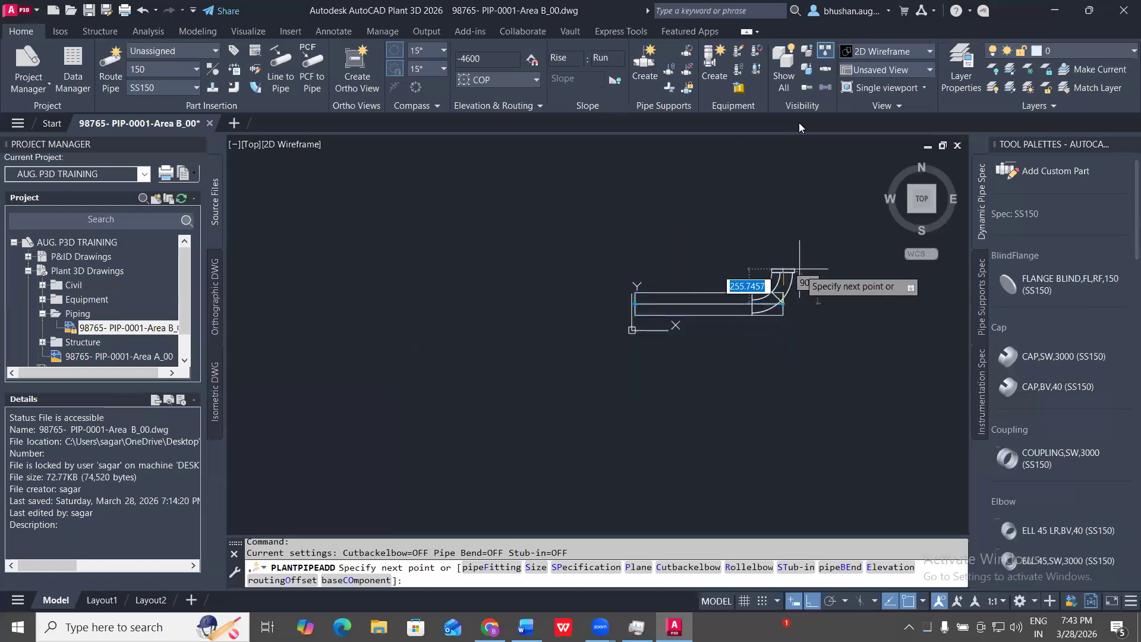
{"action": "right_click", "coordinate": [801, 267], "text": "ctrl"}
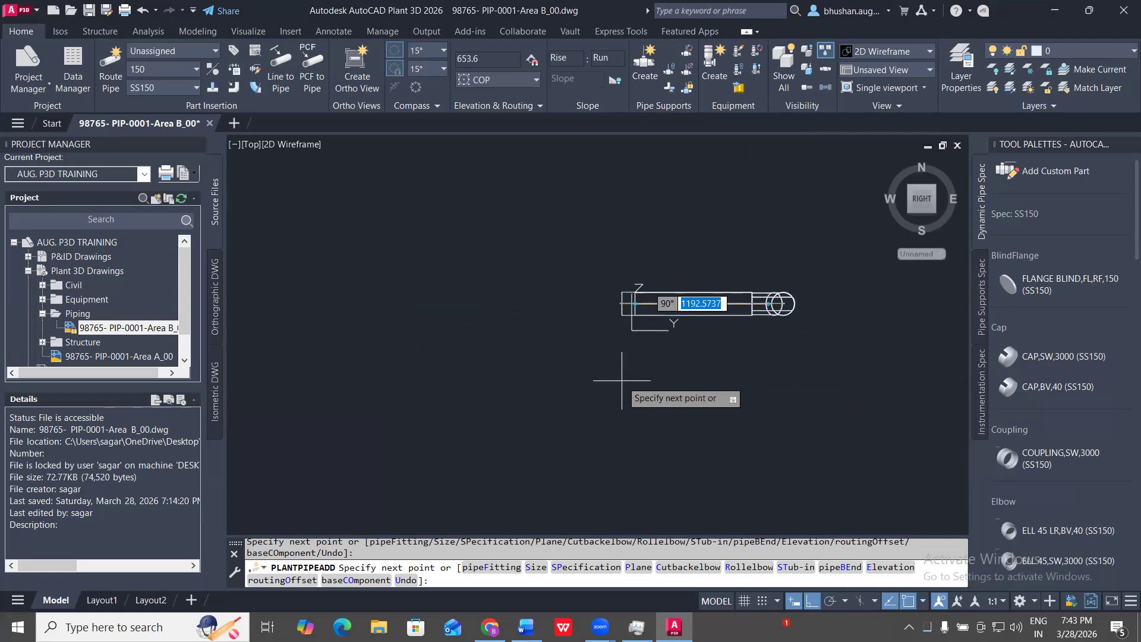
{"action": "key", "text": "Escape"}
{"action": "middle_click_drag", "start_coordinate": [688, 408], "coordinate": [717, 262], "text": "shift"}
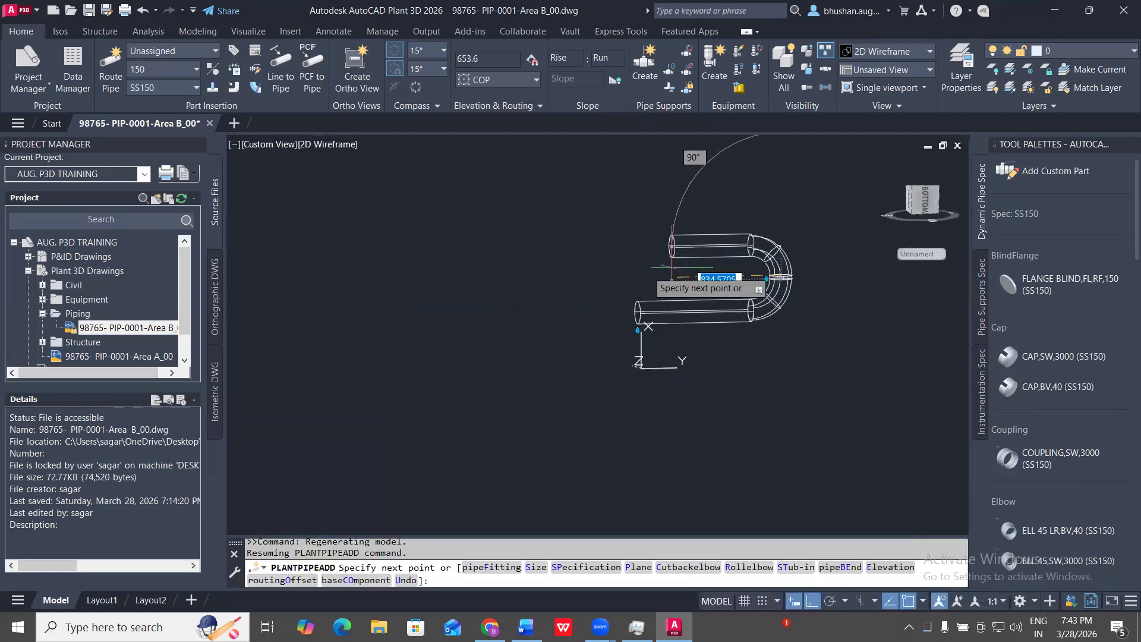
{"action": "middle_click_drag", "start_coordinate": [784, 175], "coordinate": [777, 306]}
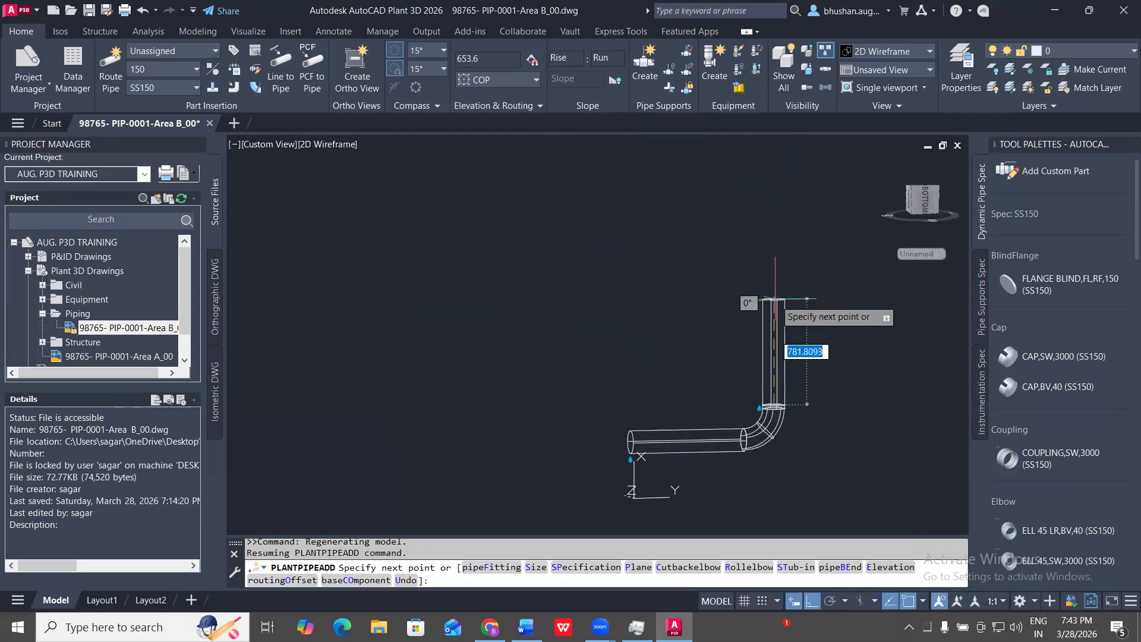
{"action": "left_click", "coordinate": [782, 183]}
{"action": "key", "text": "Escape"}
{"action": "middle_click_drag", "start_coordinate": [816, 353], "coordinate": [797, 466], "text": "shift"}
- In the top view, select the horizontal pipe with its elbow and vertical leg and erase them all
{"action": "left_click", "coordinate": [923, 195]}
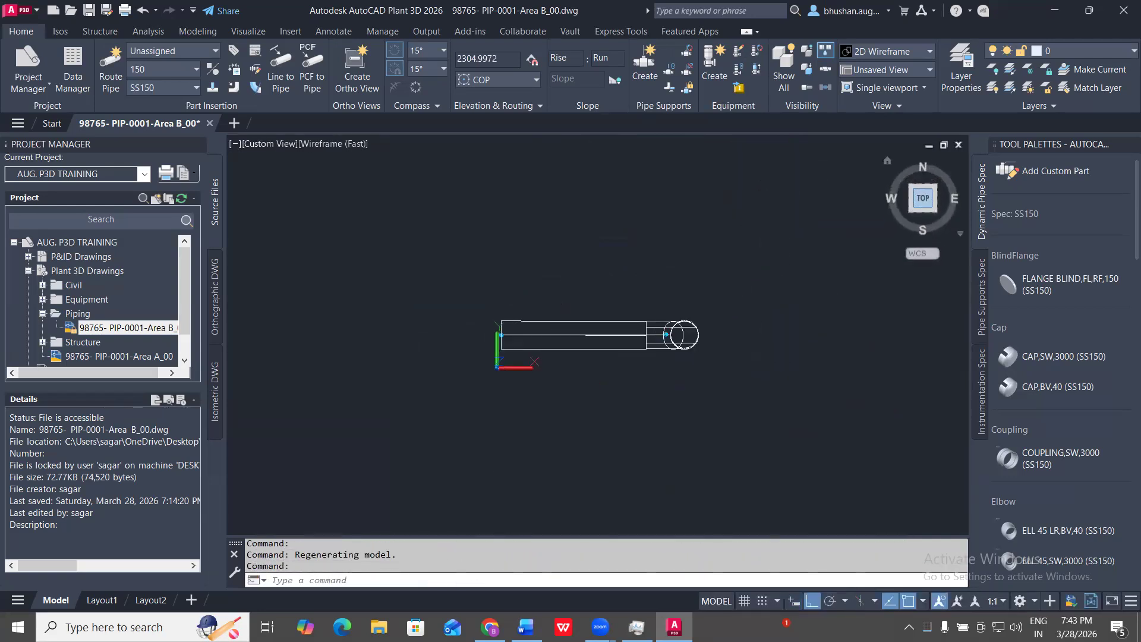
{"action": "left_click", "coordinate": [760, 431]}
{"action": "left_click", "coordinate": [568, 274]}
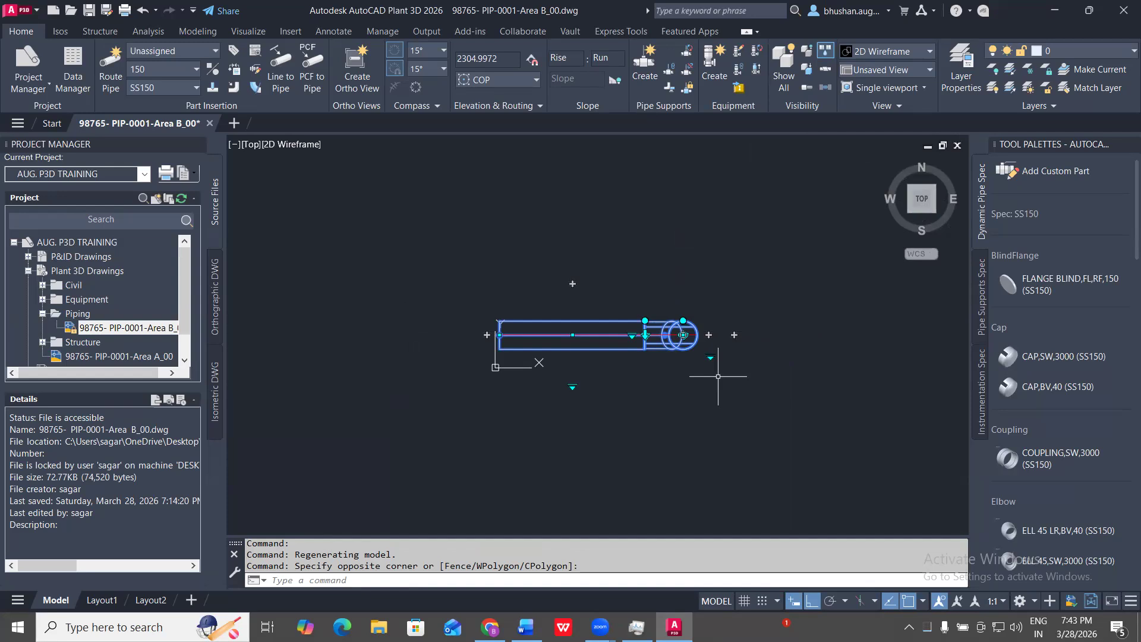
{"action": "left_click", "coordinate": [788, 416]}
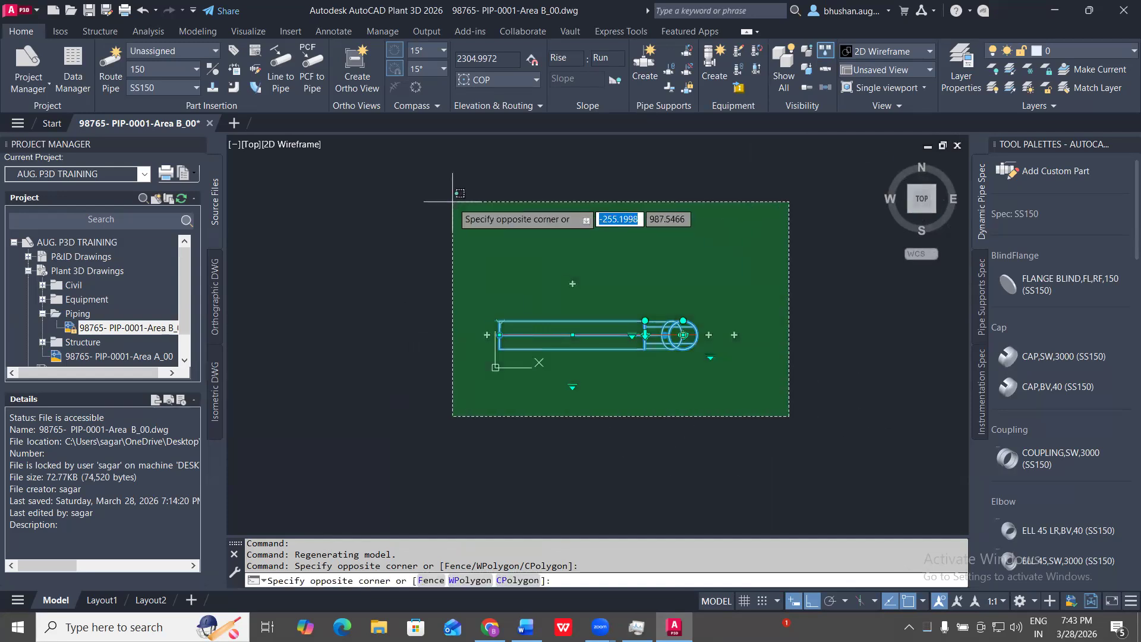
{"action": "left_click", "coordinate": [421, 175]}
{"action": "type", "text": "E"}
{"action": "key", "text": "Return"}
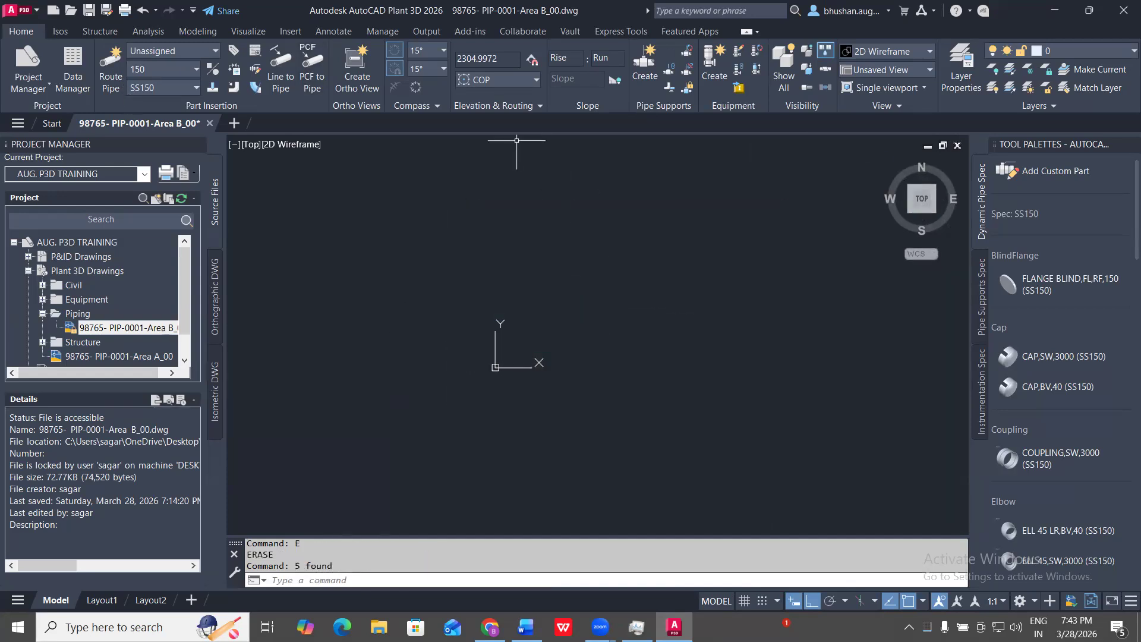
- In the southwest isometric view, route a new 150 SS150 pipe eastward, followed by a vertical leg up to about elevation 7803
{"action": "left_click", "coordinate": [911, 214]}
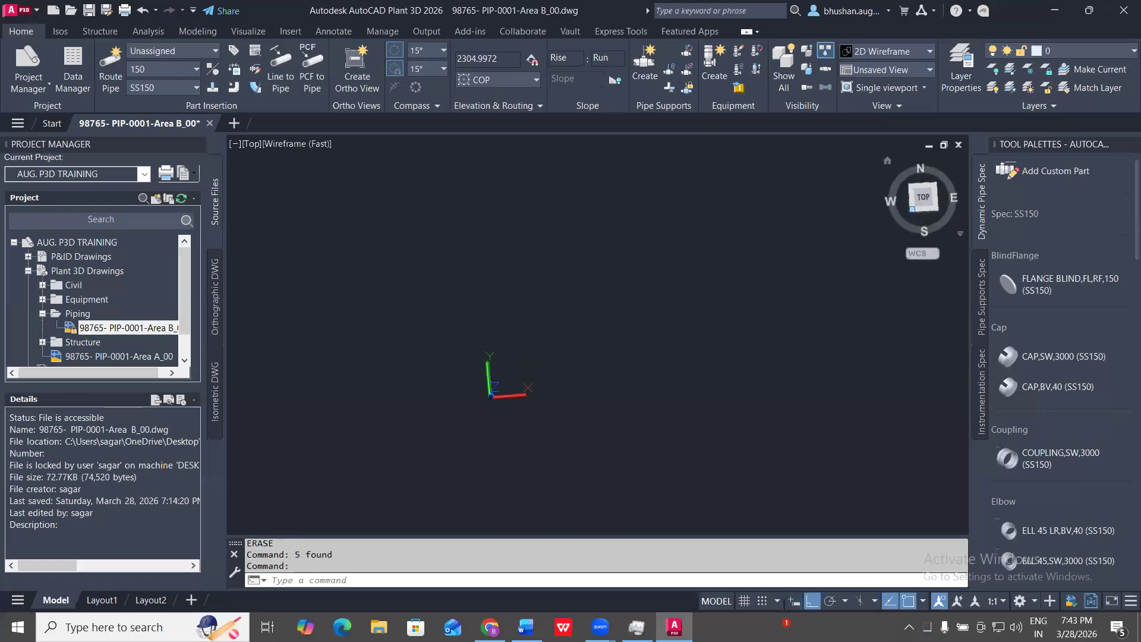
{"action": "left_click", "coordinate": [110, 67]}
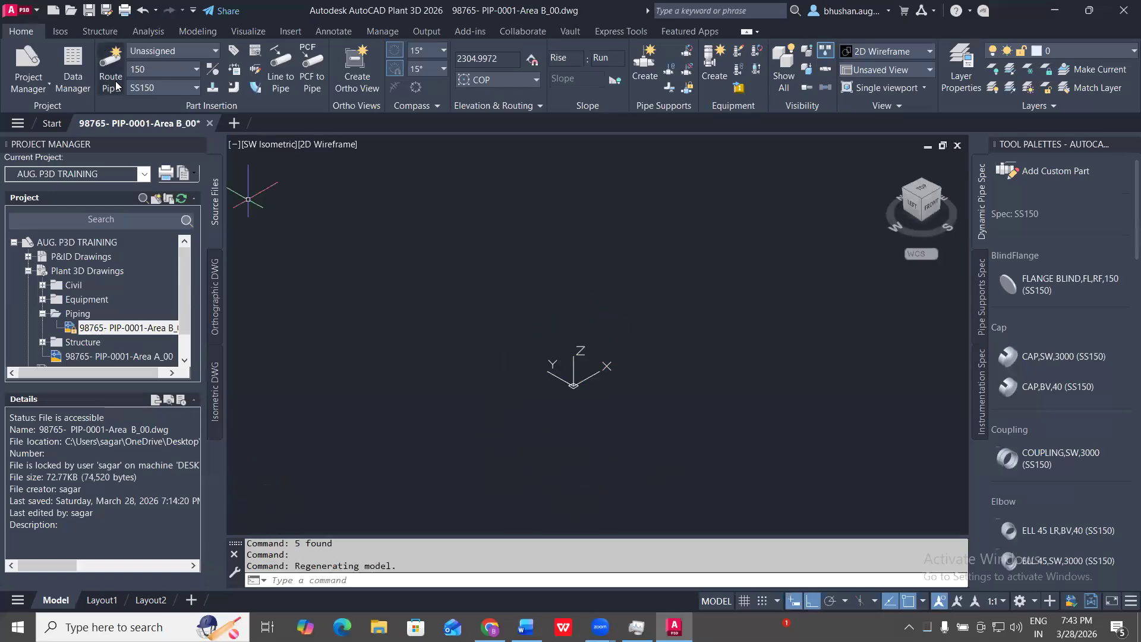
{"action": "left_click", "coordinate": [585, 321]}
{"action": "left_click", "coordinate": [733, 273]}
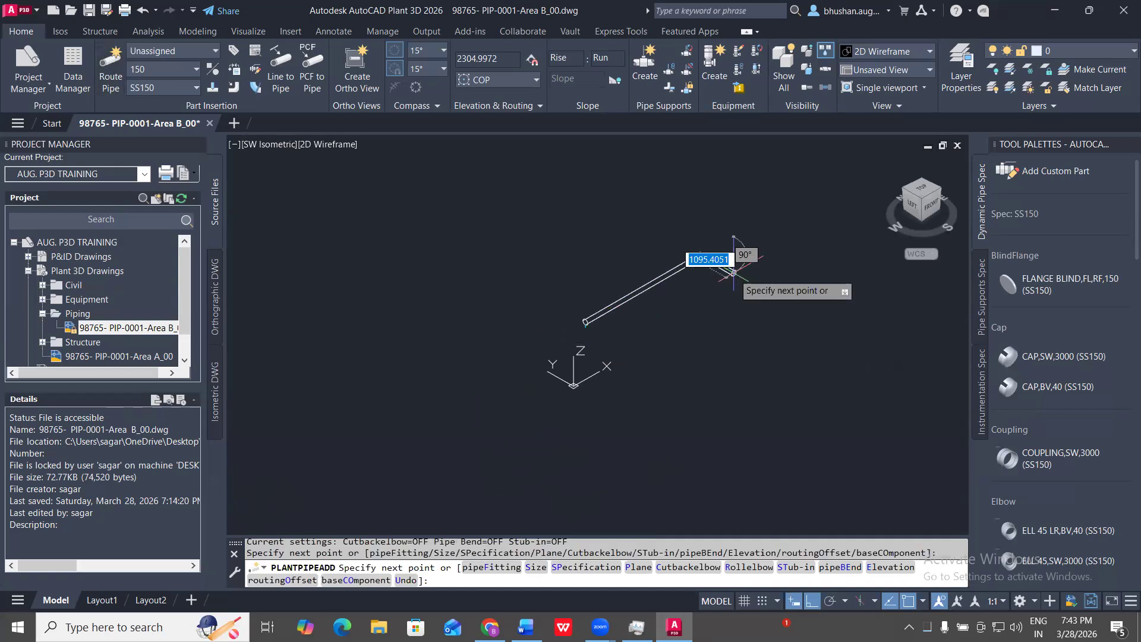
{"action": "middle_click_drag", "start_coordinate": [675, 186], "coordinate": [675, 342]}
{"action": "left_click", "coordinate": [699, 226]}
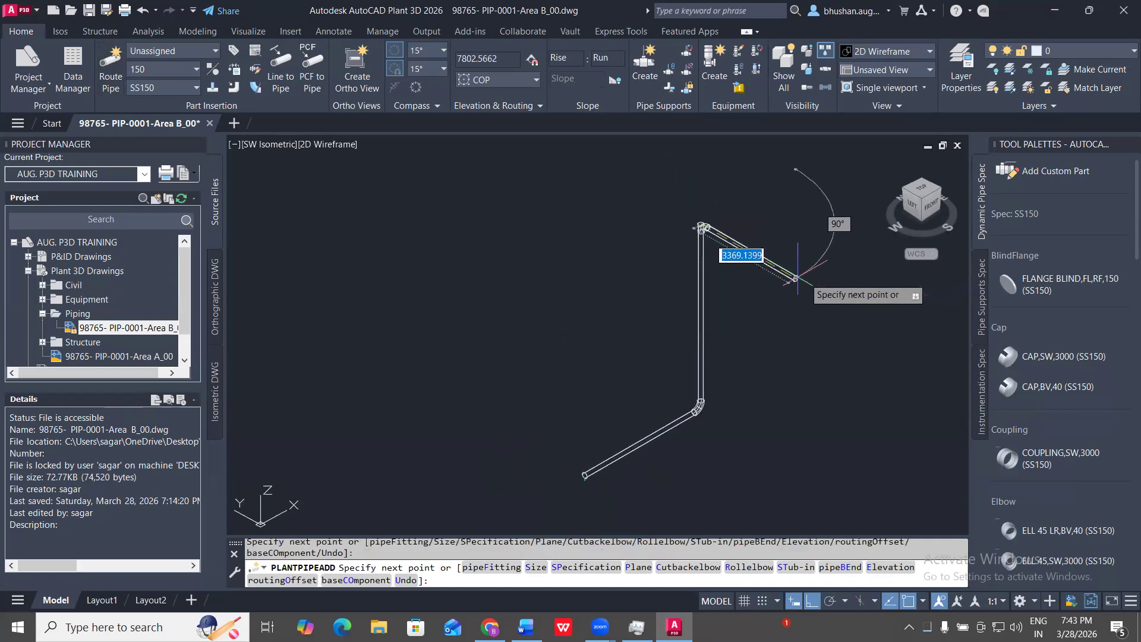
- Switch the routing plane, continue the pipe with a north leg, an east leg and a vertical leg up to about elevation 13251, and end routing
{"action": "type", "text": "P"}
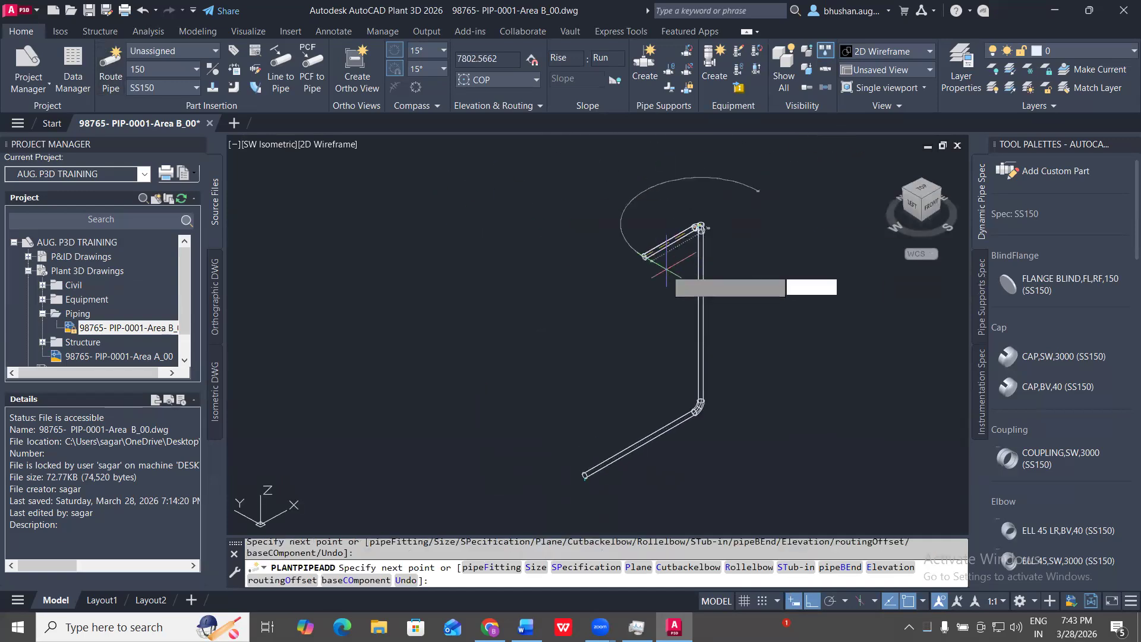
{"action": "key", "text": "Return"}
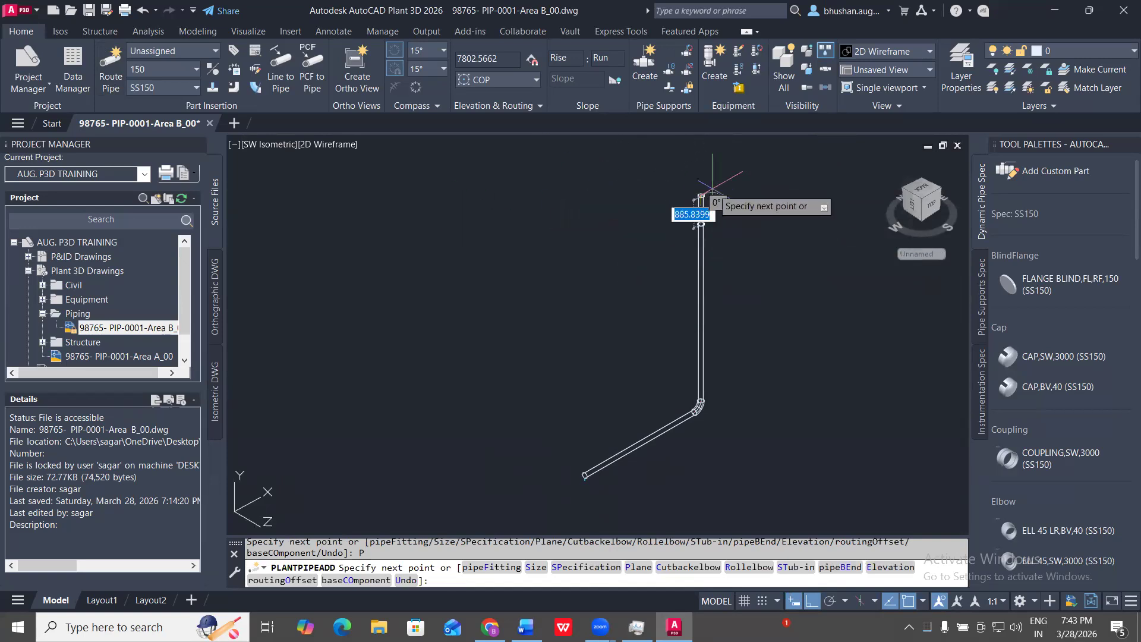
{"action": "middle_click_drag", "start_coordinate": [826, 174], "coordinate": [719, 320]}
{"action": "left_click", "coordinate": [470, 297]}
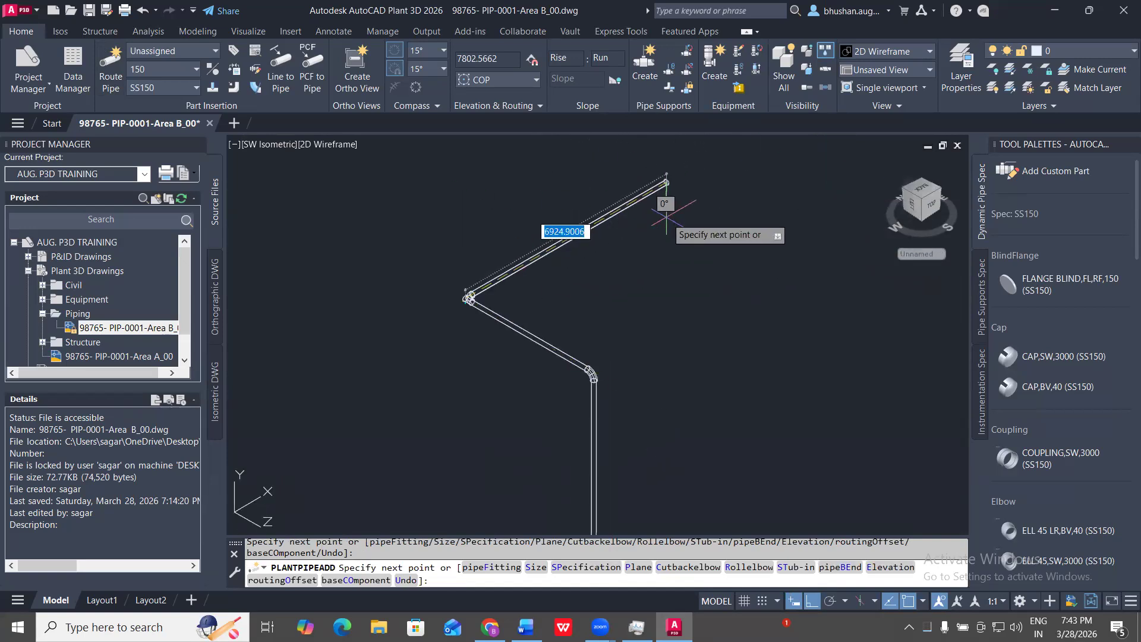
{"action": "middle_click_drag", "start_coordinate": [665, 199], "coordinate": [668, 355]}
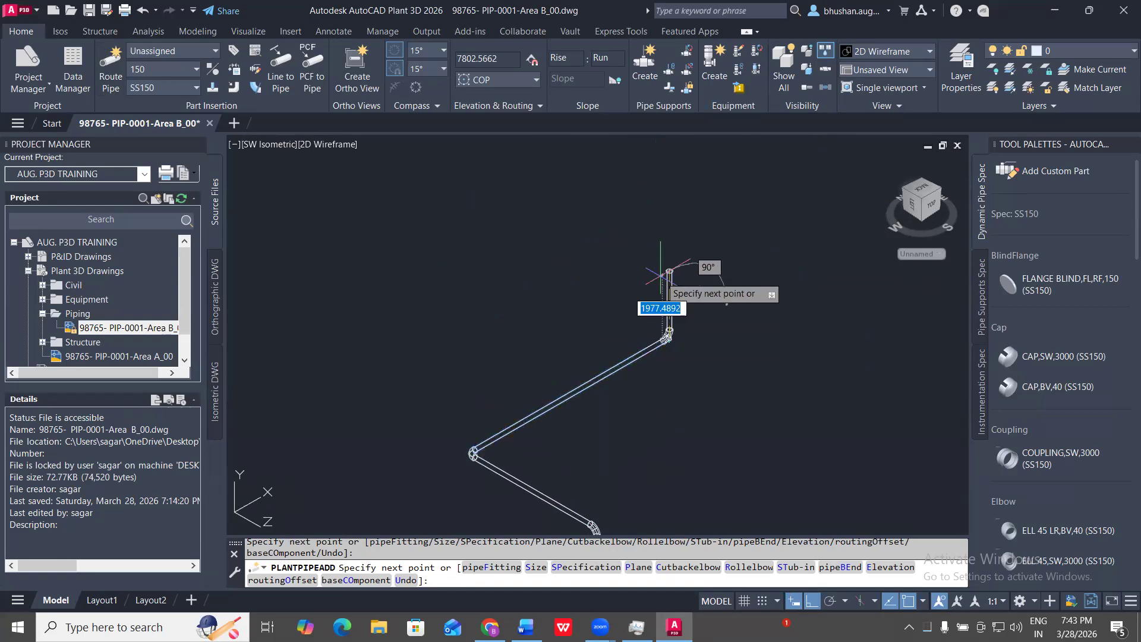
{"action": "left_click", "coordinate": [667, 159]}
{"action": "key", "text": "Escape"}
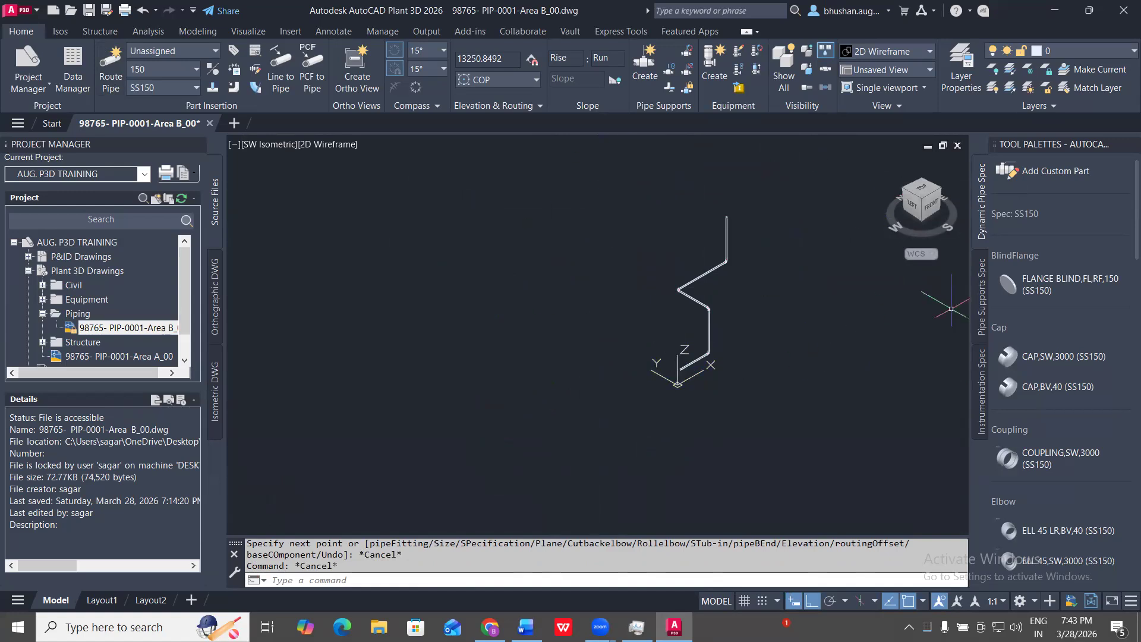
- Erase the entire zigzag pipe run from the drawing
{"action": "left_click", "coordinate": [623, 177]}
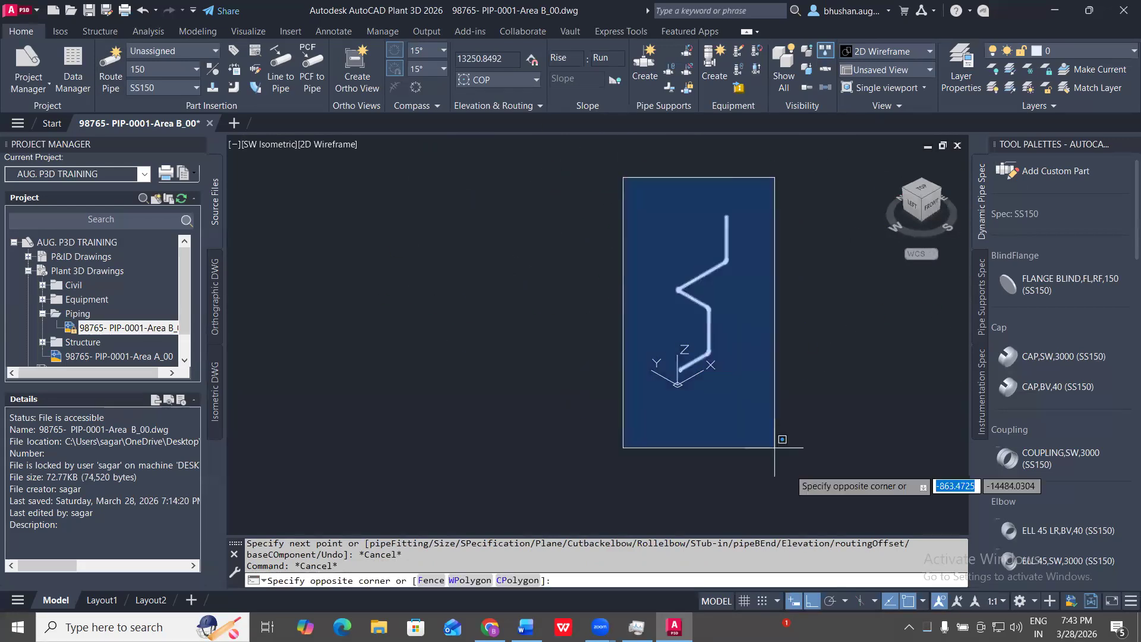
{"action": "left_click", "coordinate": [776, 429]}
{"action": "type", "text": "E"}
{"action": "key", "text": "Return"}
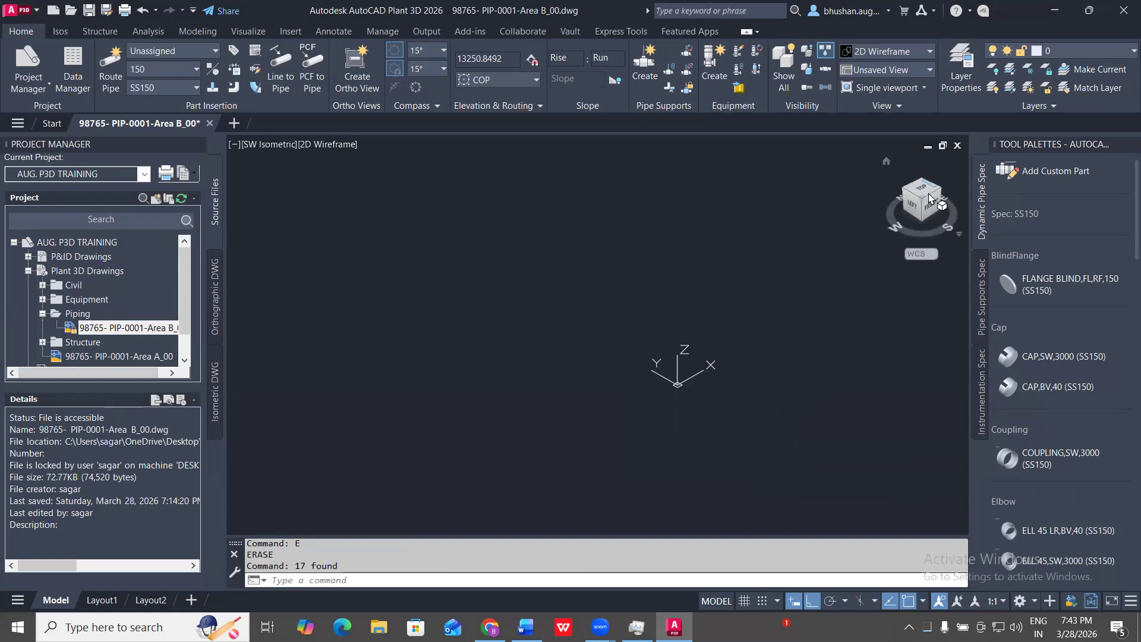
- Return to the top view at full extents and save the piping drawing
{"action": "left_click", "coordinate": [923, 193]}
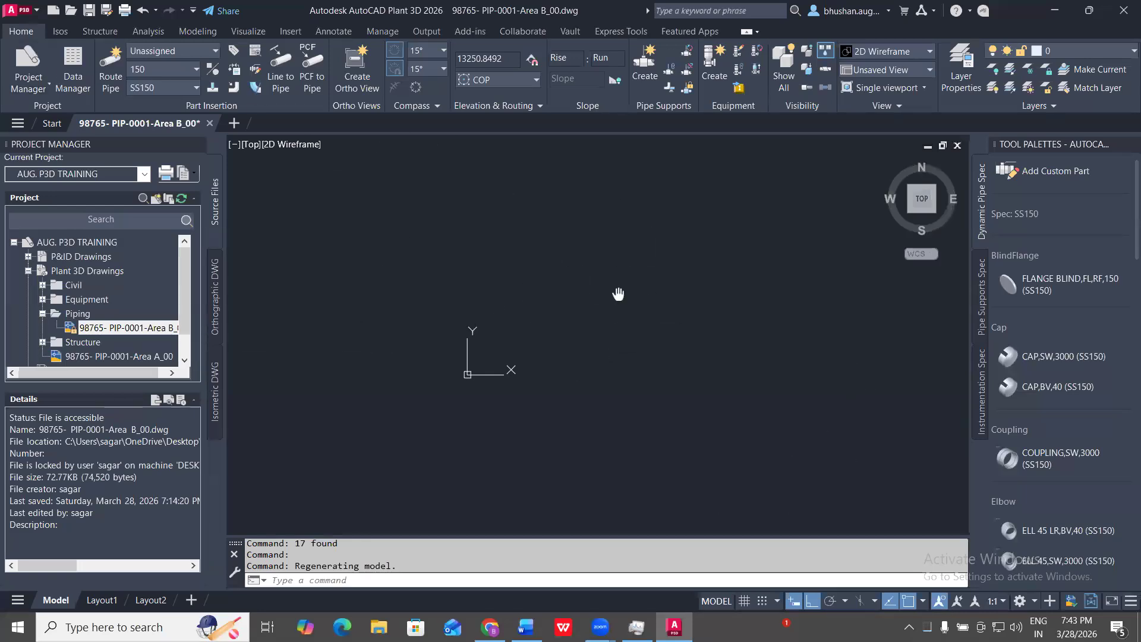
{"action": "middle_click", "coordinate": [619, 324]}
{"action": "middle_click", "coordinate": [619, 323]}
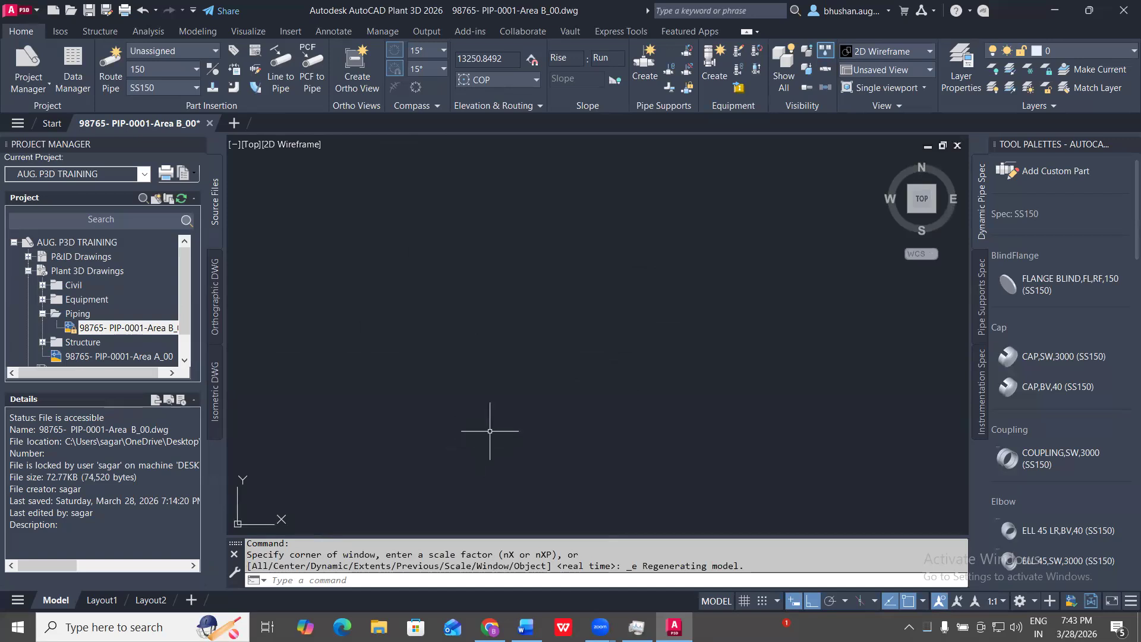
{"action": "key", "text": "ctrl+s"}
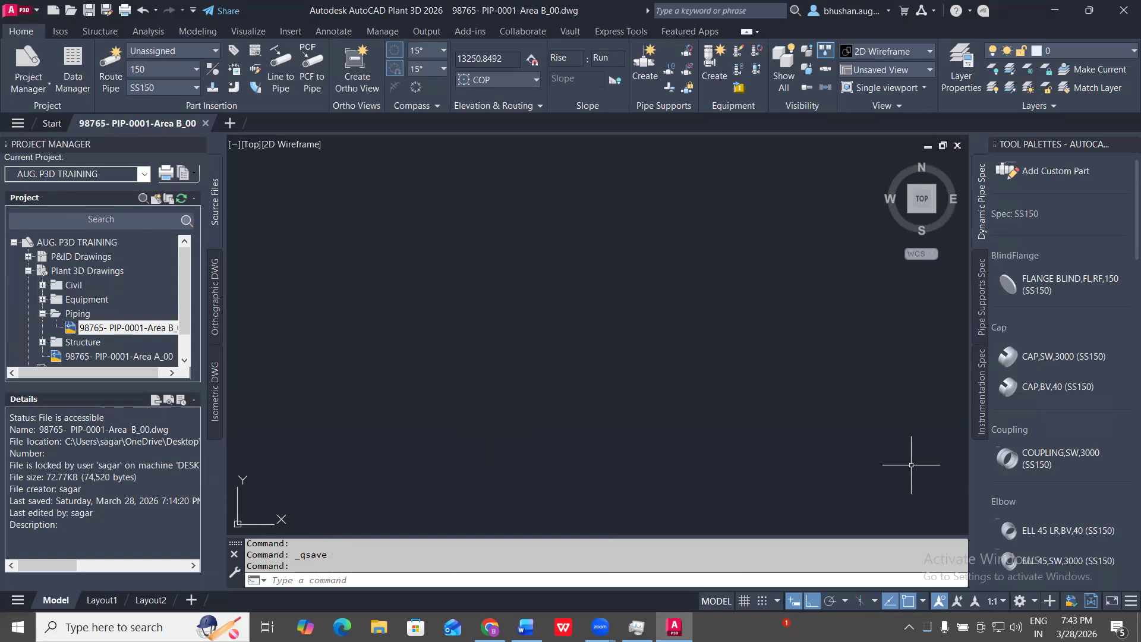
- Attach the equipment drawing 98765- EQP-0001-EQUIP-1_00 as an external reference at the origin with scale 1.00, rotation 0 and a relative path
{"action": "left_click", "coordinate": [44, 300]}
{"action": "left_click", "coordinate": [147, 299]}
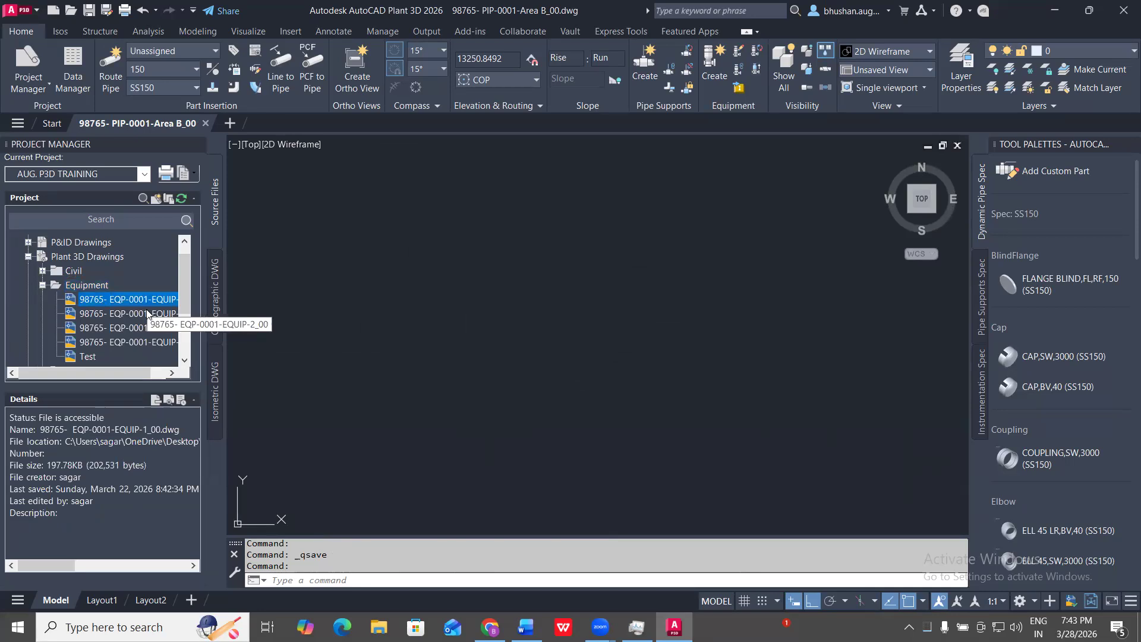
{"action": "left_click", "coordinate": [147, 313]}
{"action": "left_click", "coordinate": [145, 328]}
{"action": "left_click", "coordinate": [142, 342]}
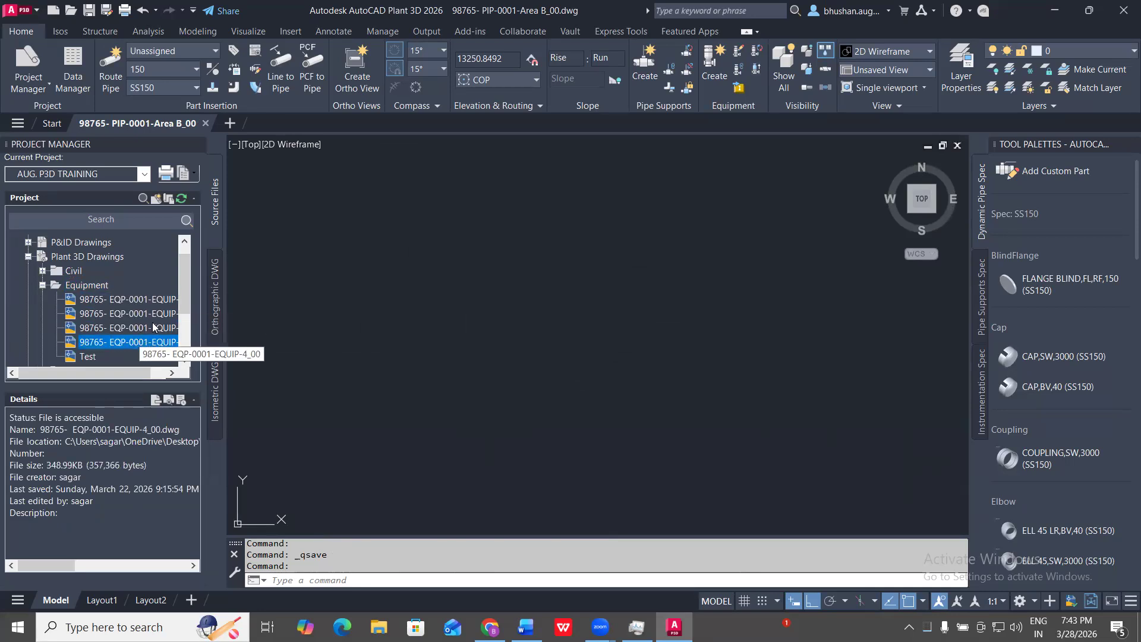
{"action": "right_click", "coordinate": [150, 302]}
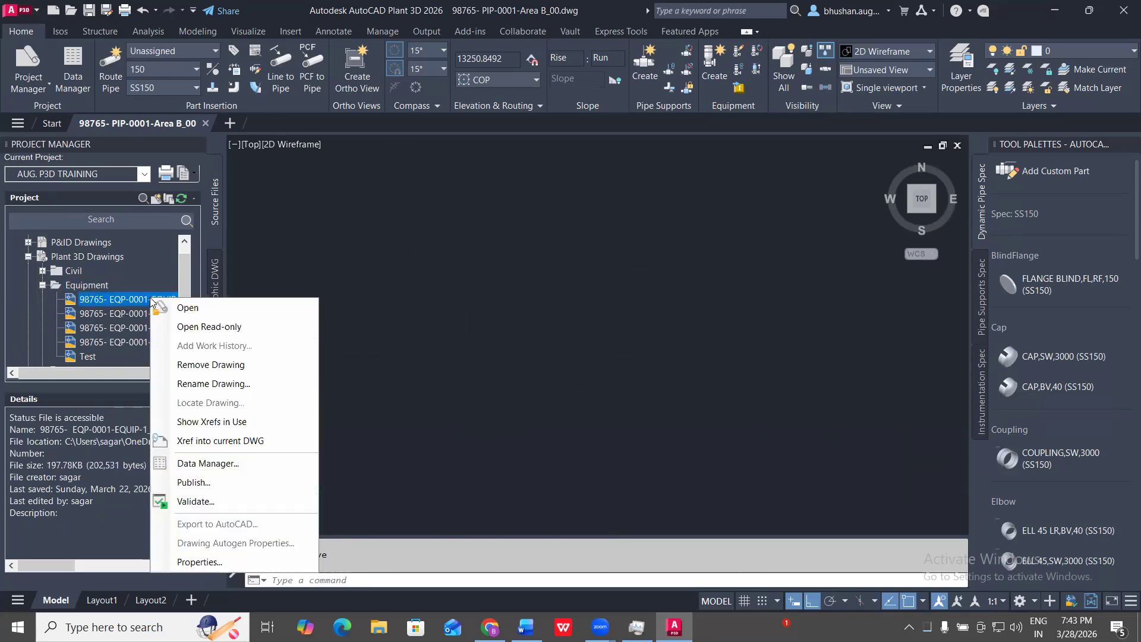
{"action": "left_click", "coordinate": [226, 442]}
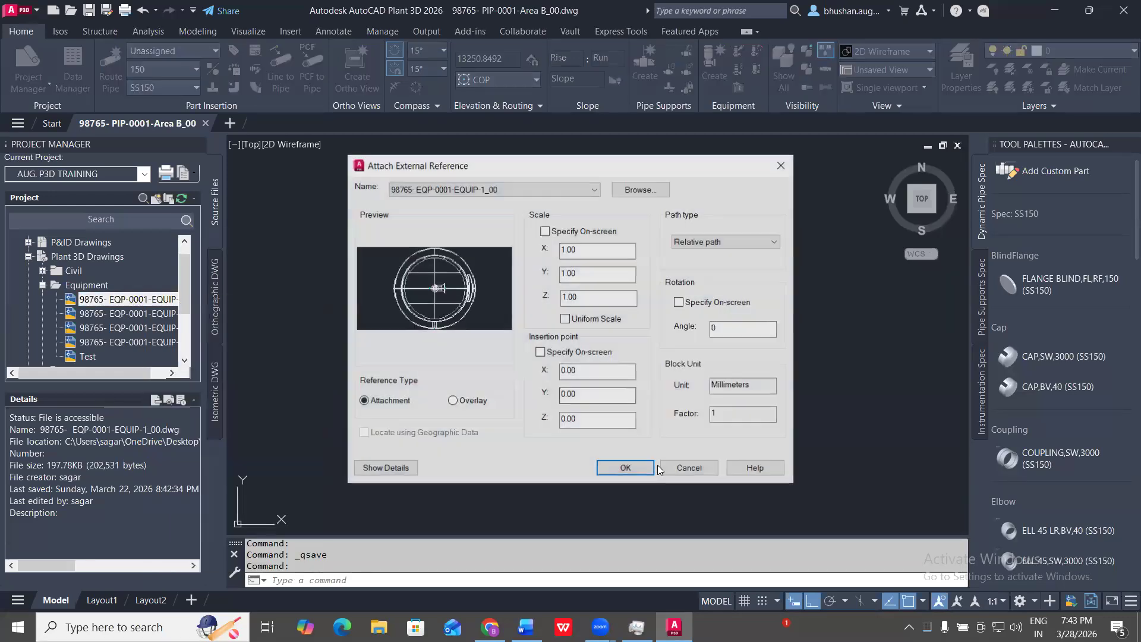
{"action": "left_click", "coordinate": [638, 469]}
{"action": "middle_click", "coordinate": [607, 283]}
{"action": "middle_click", "coordinate": [606, 282]}
{"action": "scroll", "coordinate": [606, 297], "scroll_direction": "down", "scroll_amount": 4}
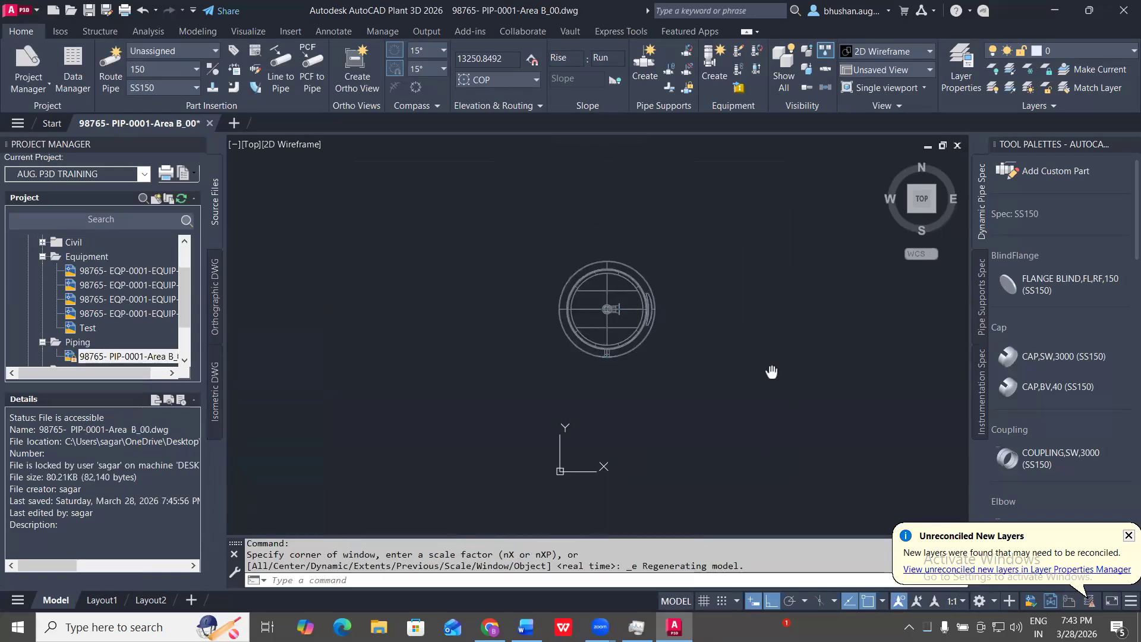
{"action": "middle_click_drag", "start_coordinate": [771, 371], "coordinate": [735, 394]}
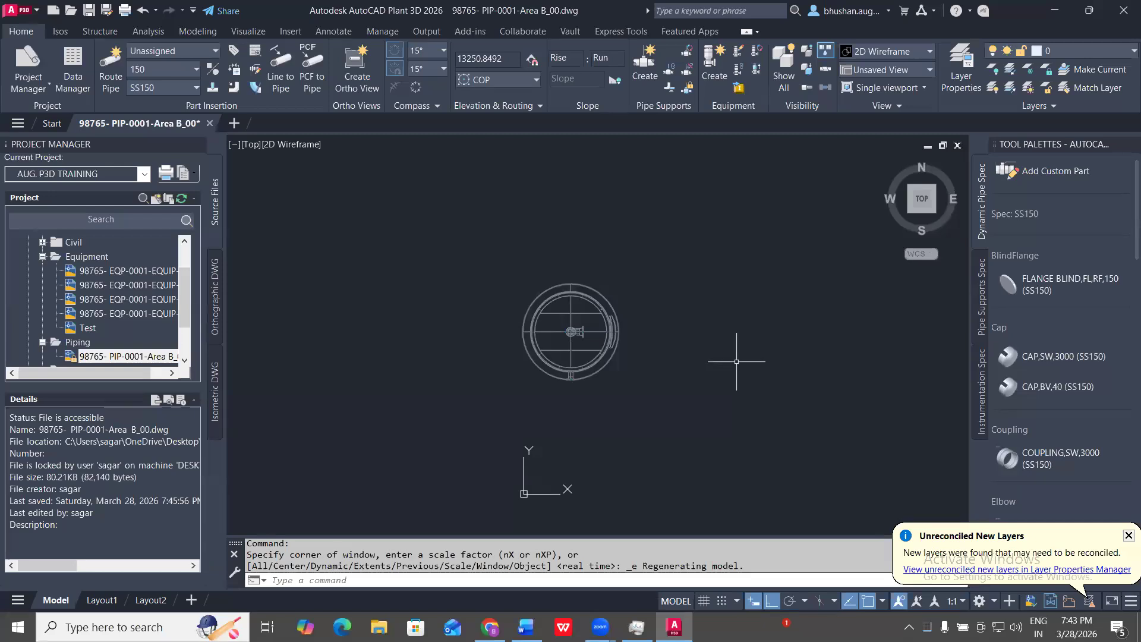
- Start routing a 150 pipe in spec SS150 from the node of the vessel's nozzle N-1, using a one-time Node snap
{"action": "scroll", "coordinate": [581, 348], "scroll_direction": "up", "scroll_amount": 4}
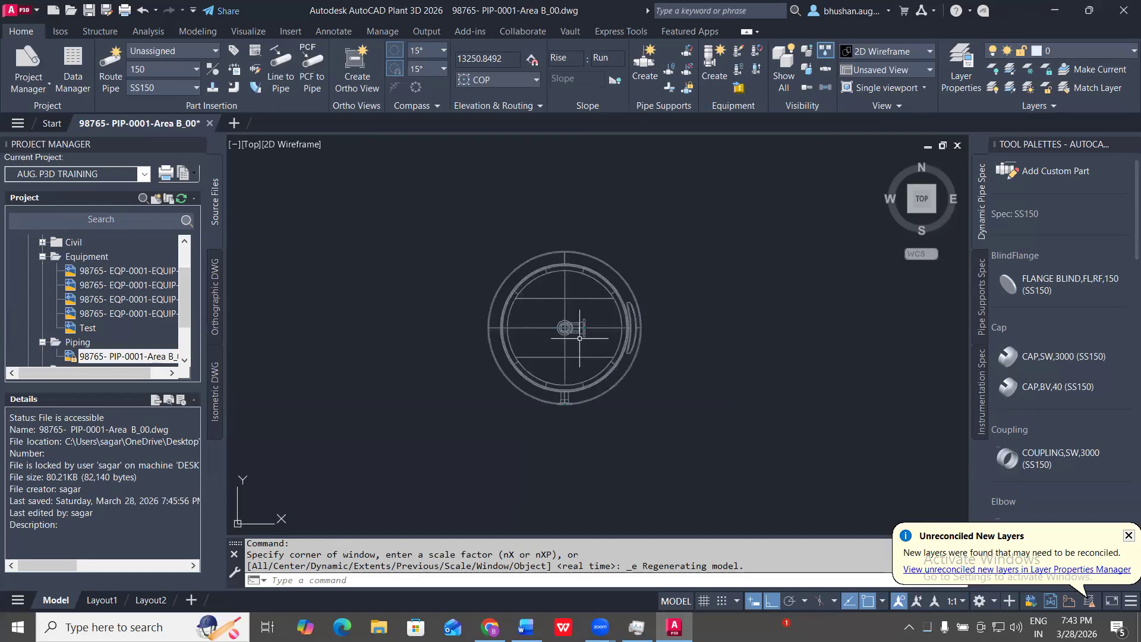
{"action": "left_click", "coordinate": [107, 68]}
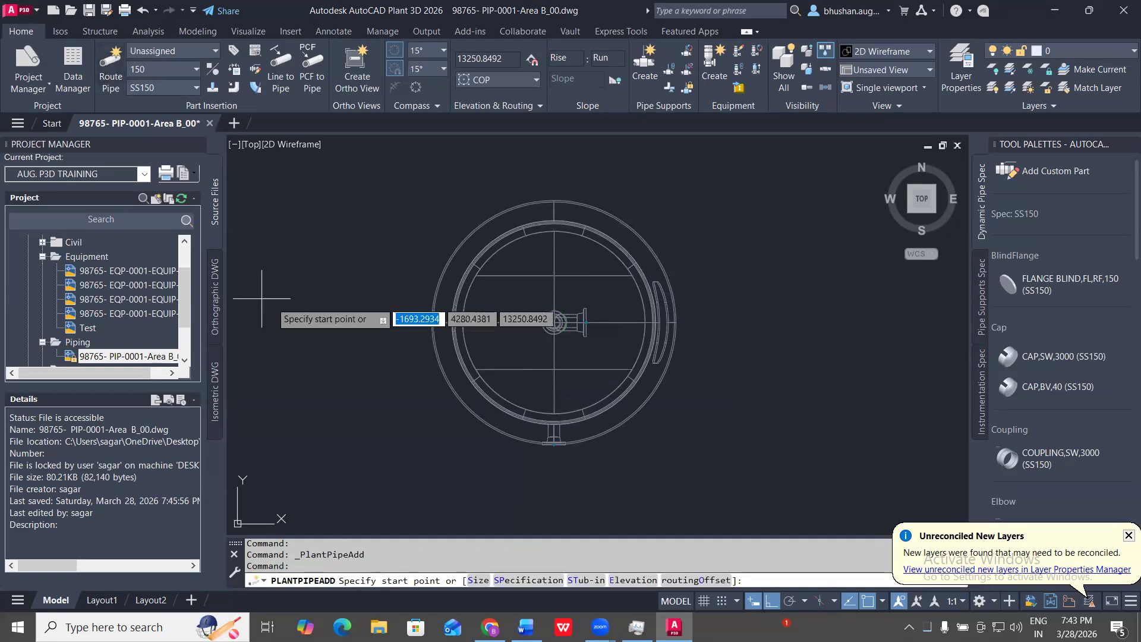
{"action": "scroll", "coordinate": [588, 323], "scroll_direction": "up", "scroll_amount": 4}
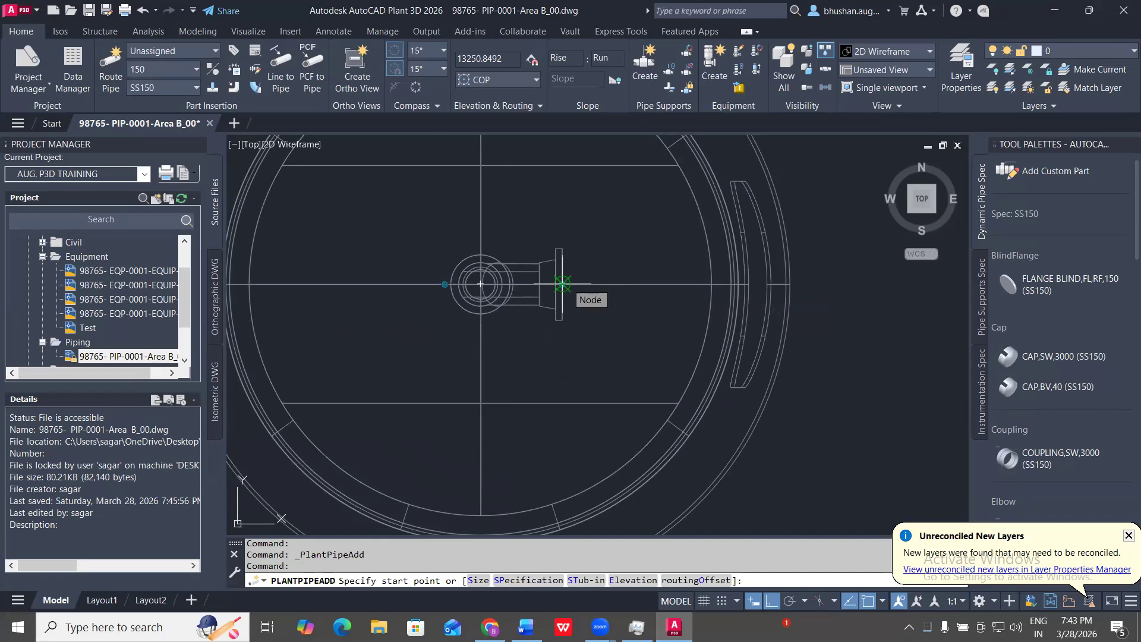
{"action": "key", "text": "F3"}
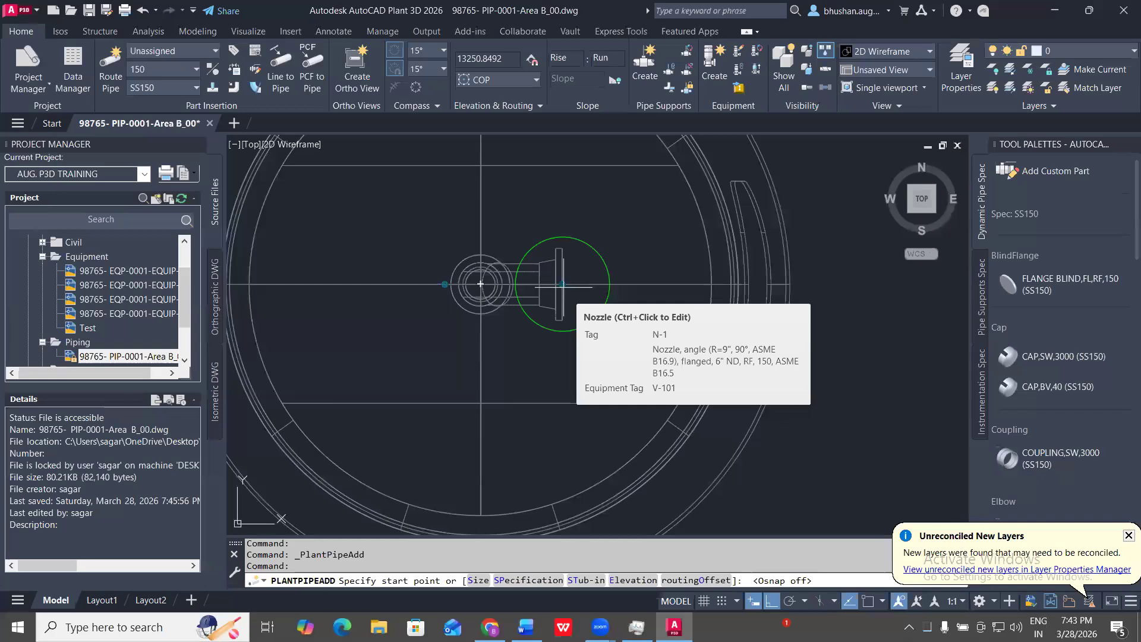
{"action": "key", "text": "F8"}
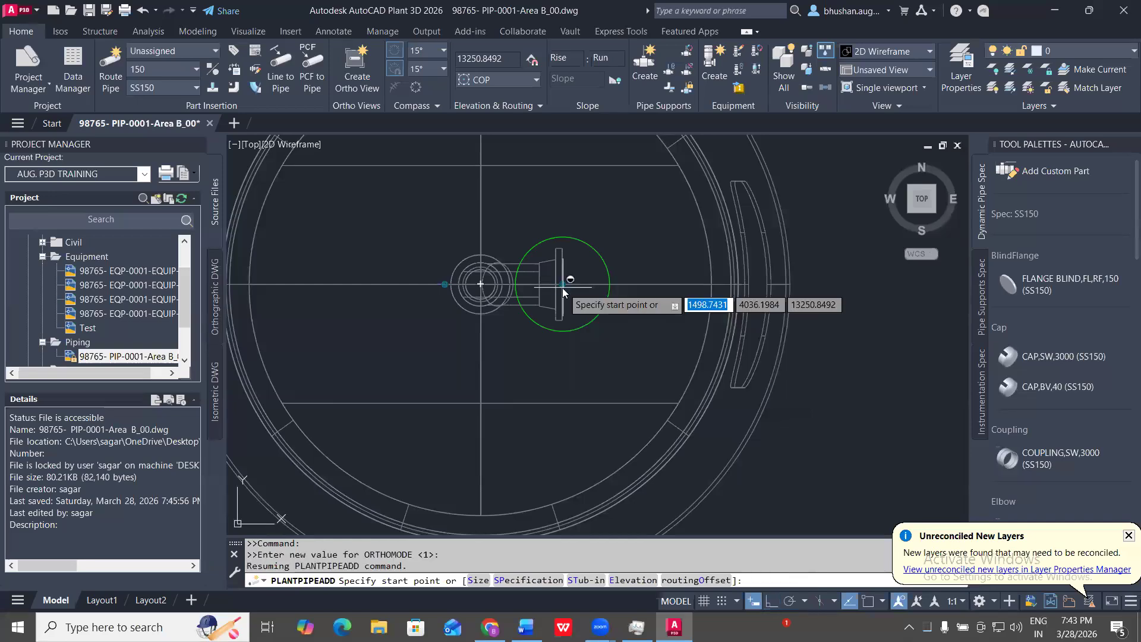
{"action": "right_click", "coordinate": [563, 288], "text": "shift"}
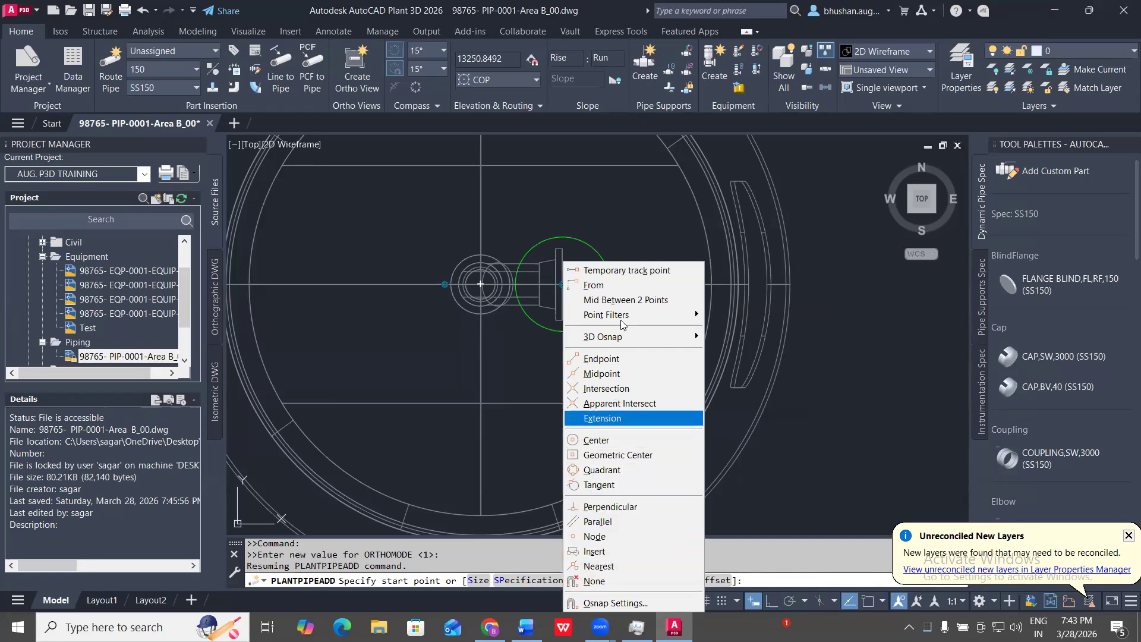
{"action": "left_click", "coordinate": [596, 537]}
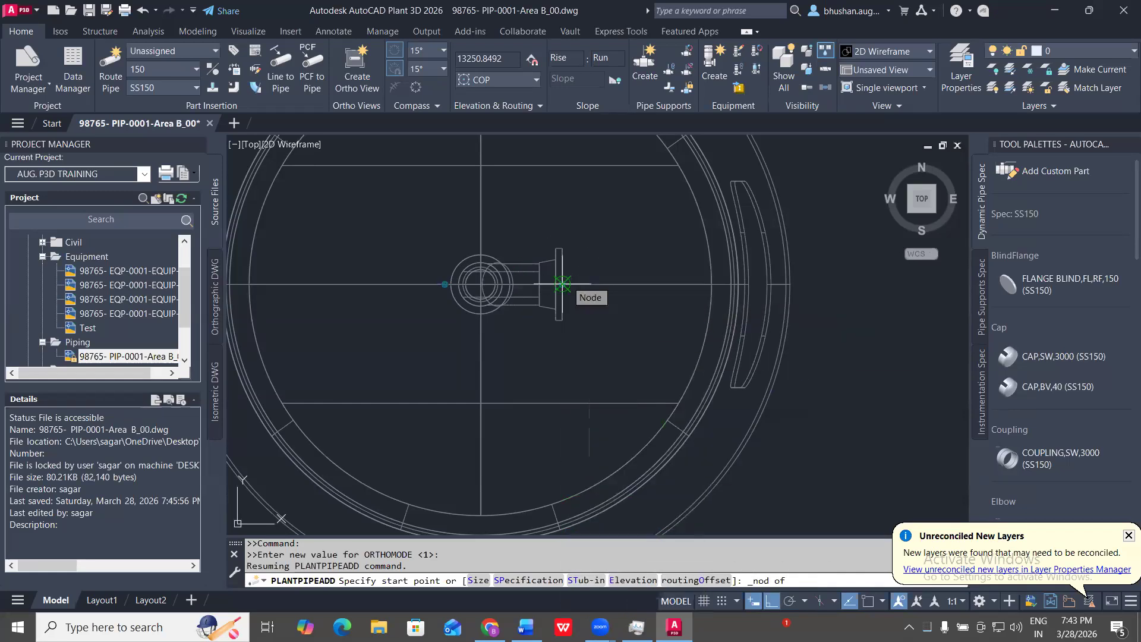
{"action": "left_click", "coordinate": [563, 284]}
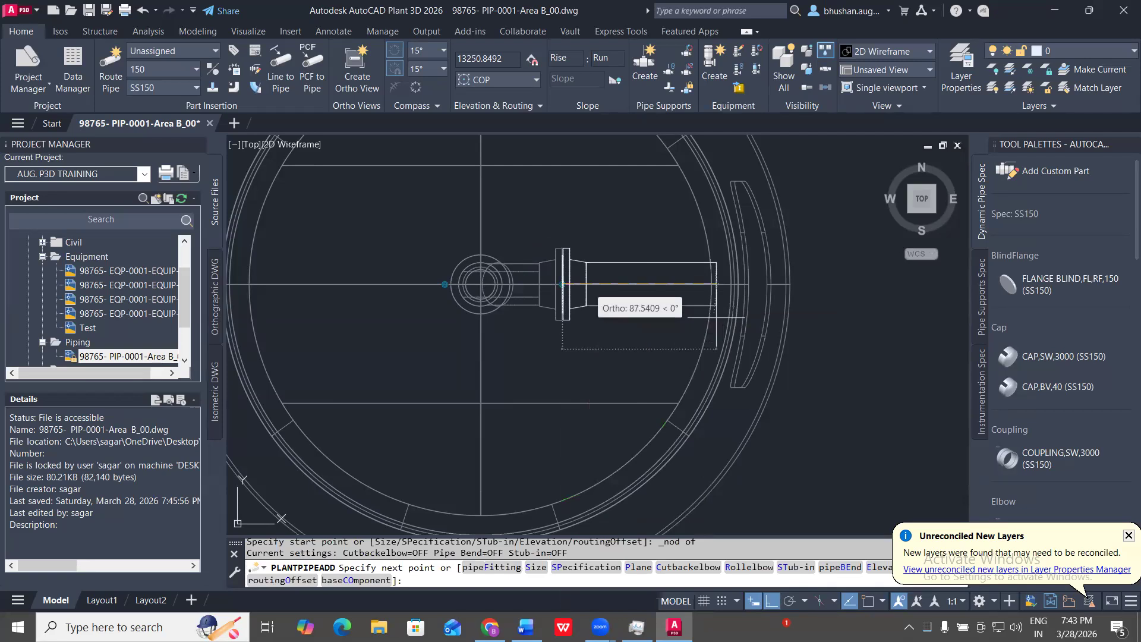
- Run the pipe straight east from nozzle N-1 to beyond the vessel's outer ring and end routing
{"action": "middle_click_drag", "start_coordinate": [718, 316], "coordinate": [443, 324]}
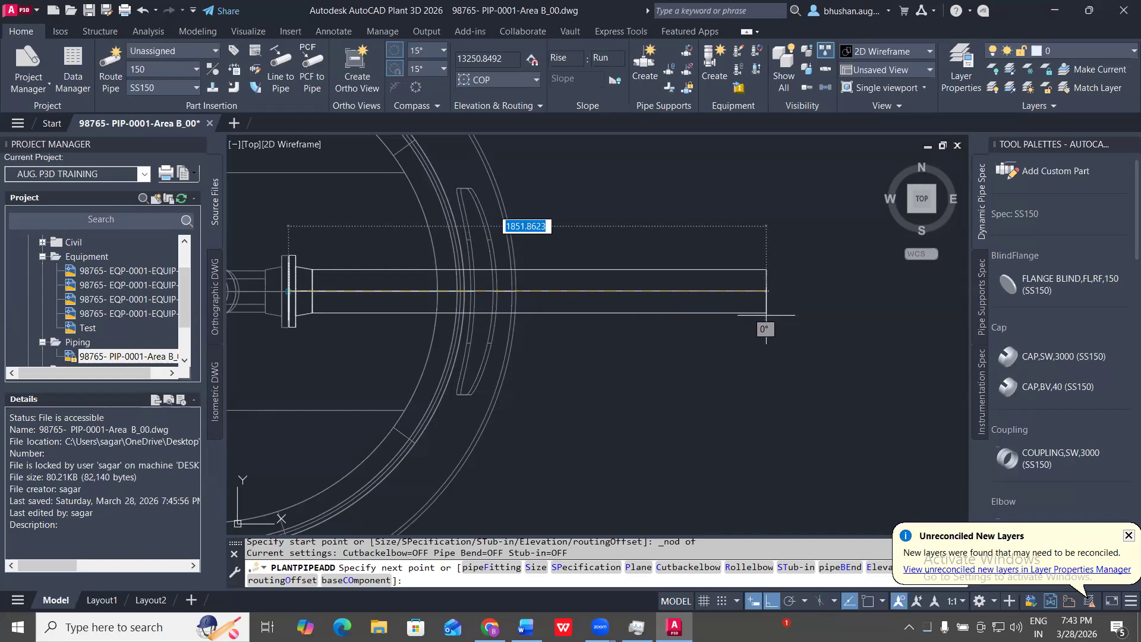
{"action": "scroll", "coordinate": [704, 255], "scroll_direction": "down", "scroll_amount": 2}
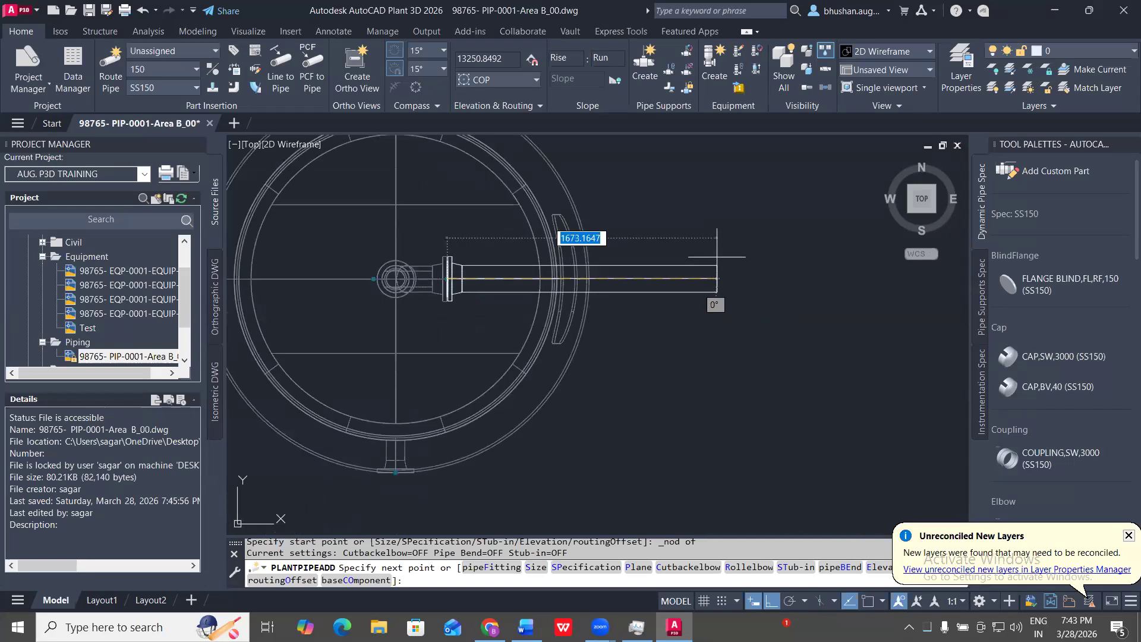
{"action": "left_click", "coordinate": [774, 290]}
{"action": "key", "text": "Escape"}
{"action": "key", "text": "Escape"}
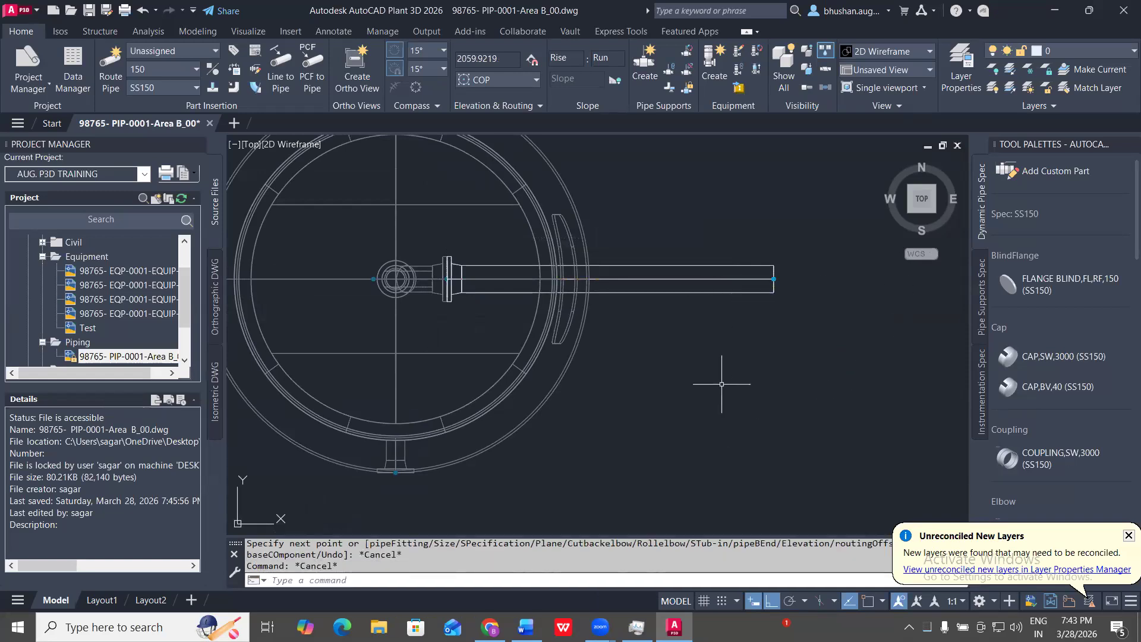
{"action": "mouse_move", "coordinate": [657, 331]}
{"action": "middle_mouse_down", "text": "shift"}
{"action": "mouse_move", "coordinate": [429, 314]}
{"action": "mouse_move", "coordinate": [648, 318]}
{"action": "mouse_move", "coordinate": [567, 321]}
{"action": "mouse_move", "coordinate": [475, 386]}
{"action": "middle_mouse_up", "text": "shift"}
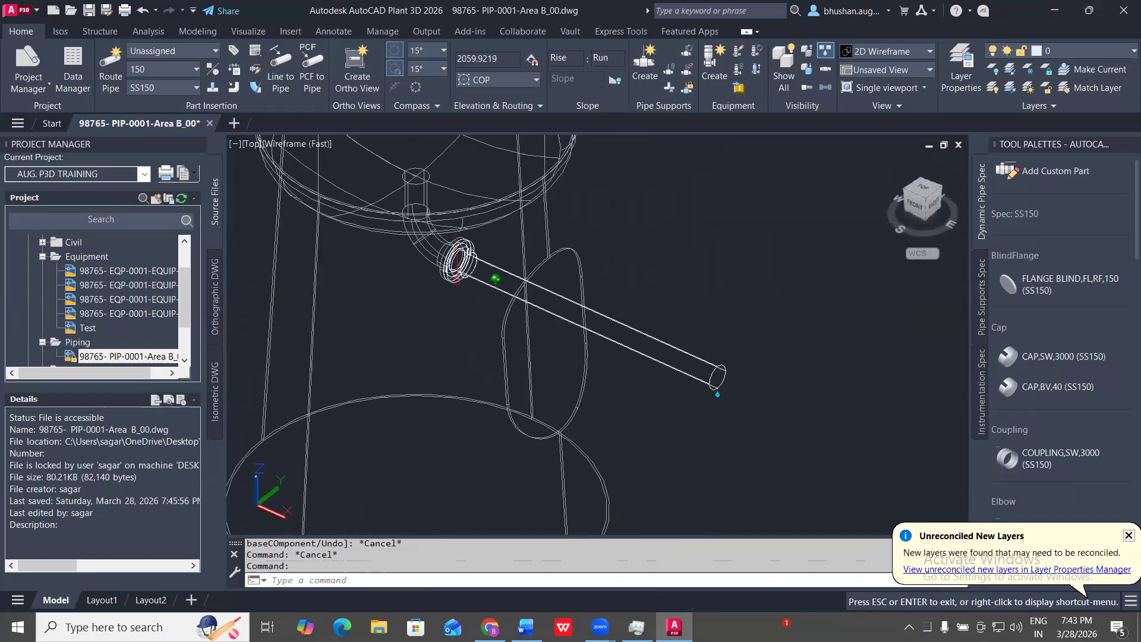
{"action": "scroll", "coordinate": [481, 256], "scroll_direction": "down", "scroll_amount": 5}
- In the top view, start another pipe at the node of the vessel's south nozzle and accept the imperial-metric connection
{"action": "left_click", "coordinate": [923, 188]}
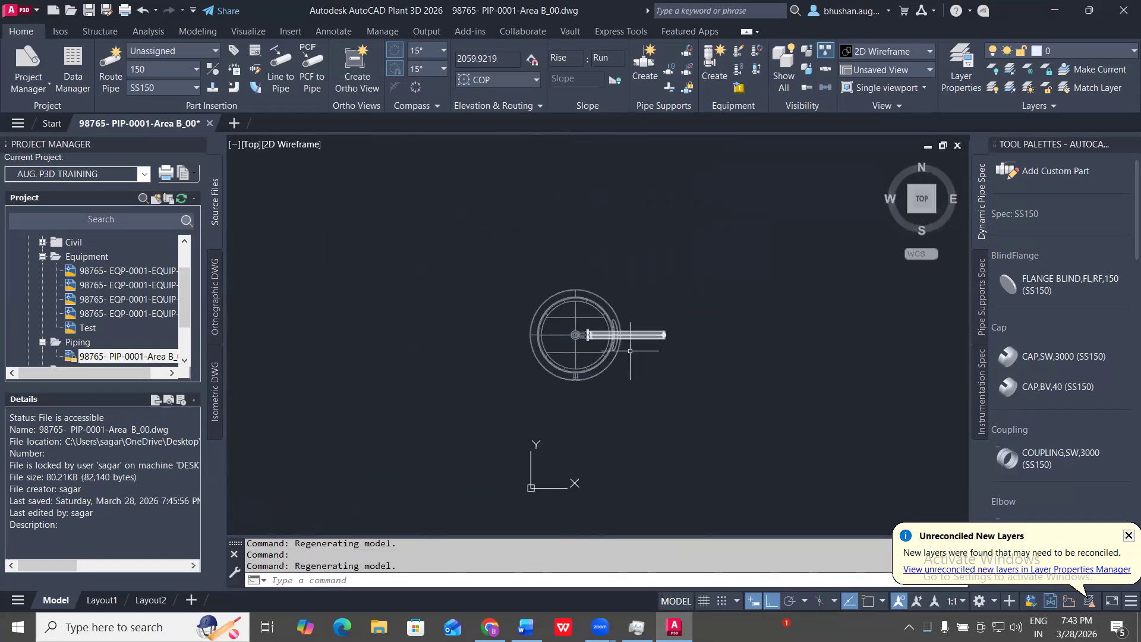
{"action": "scroll", "coordinate": [574, 360], "scroll_direction": "up", "scroll_amount": 2}
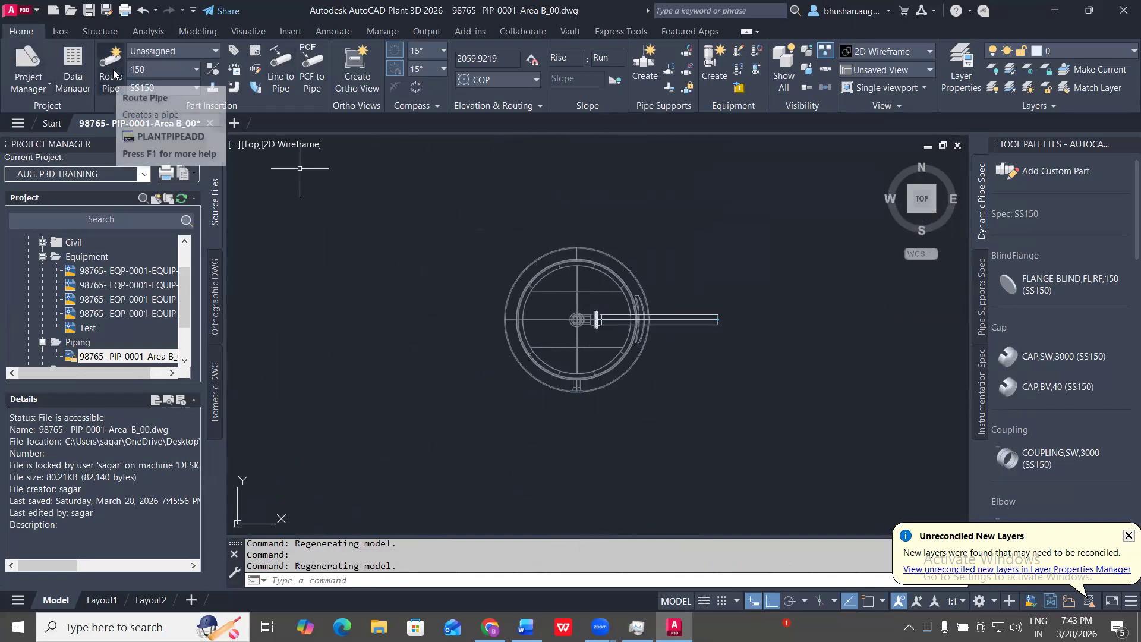
{"action": "left_click", "coordinate": [113, 72]}
{"action": "scroll", "coordinate": [584, 394], "scroll_direction": "up", "scroll_amount": 5}
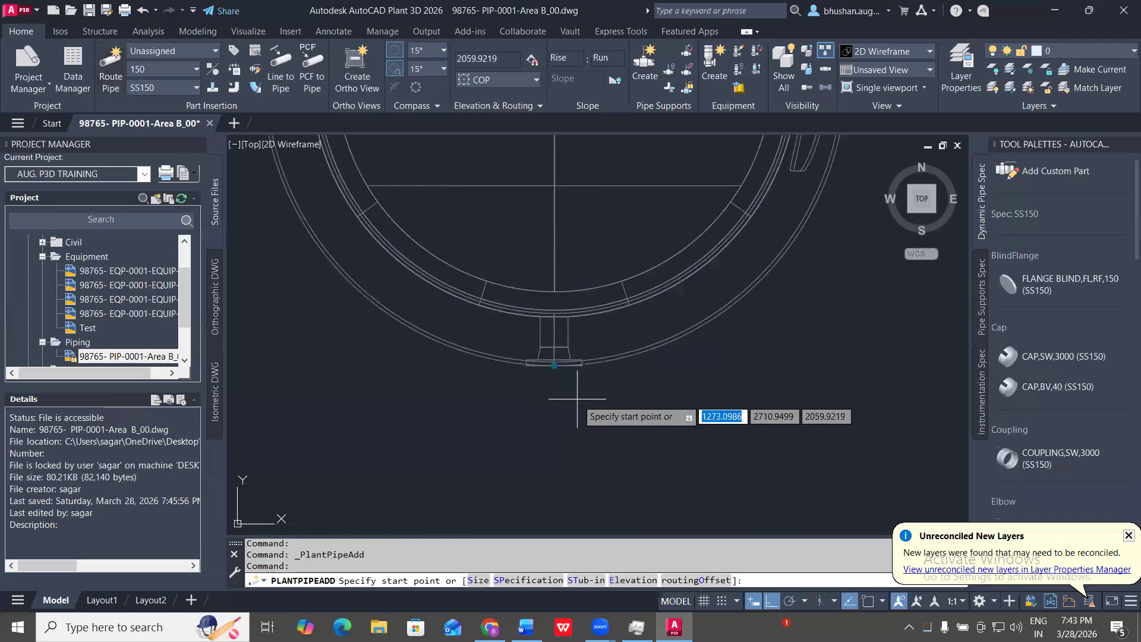
{"action": "right_click", "coordinate": [557, 373], "text": "shift"}
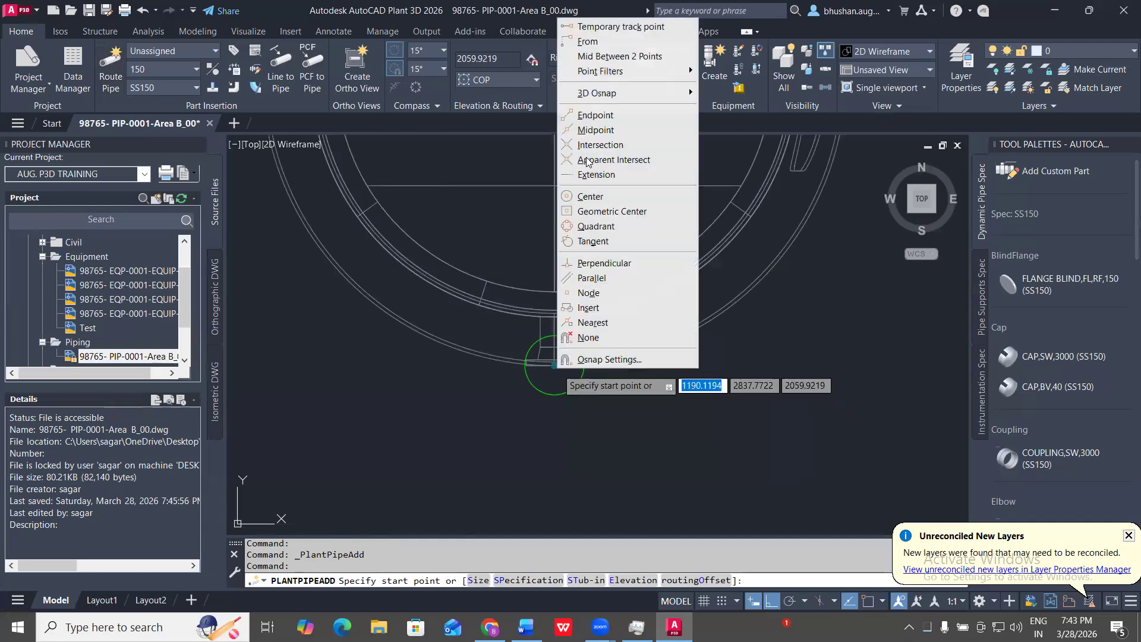
{"action": "left_click", "coordinate": [588, 292]}
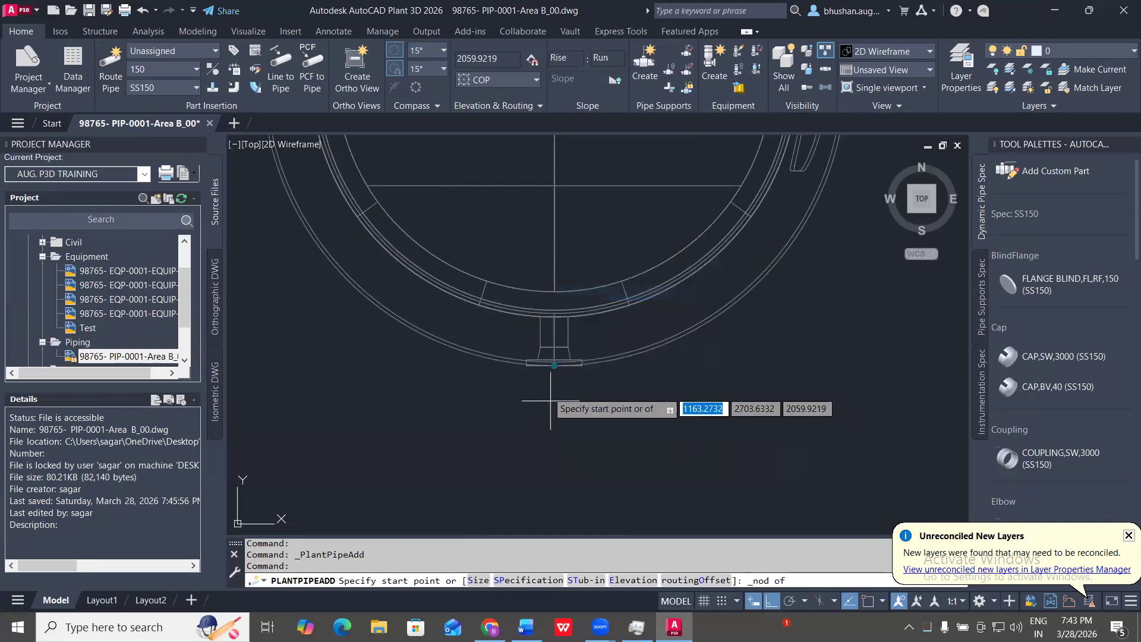
{"action": "left_click", "coordinate": [554, 364]}
{"action": "left_click", "coordinate": [661, 342]}
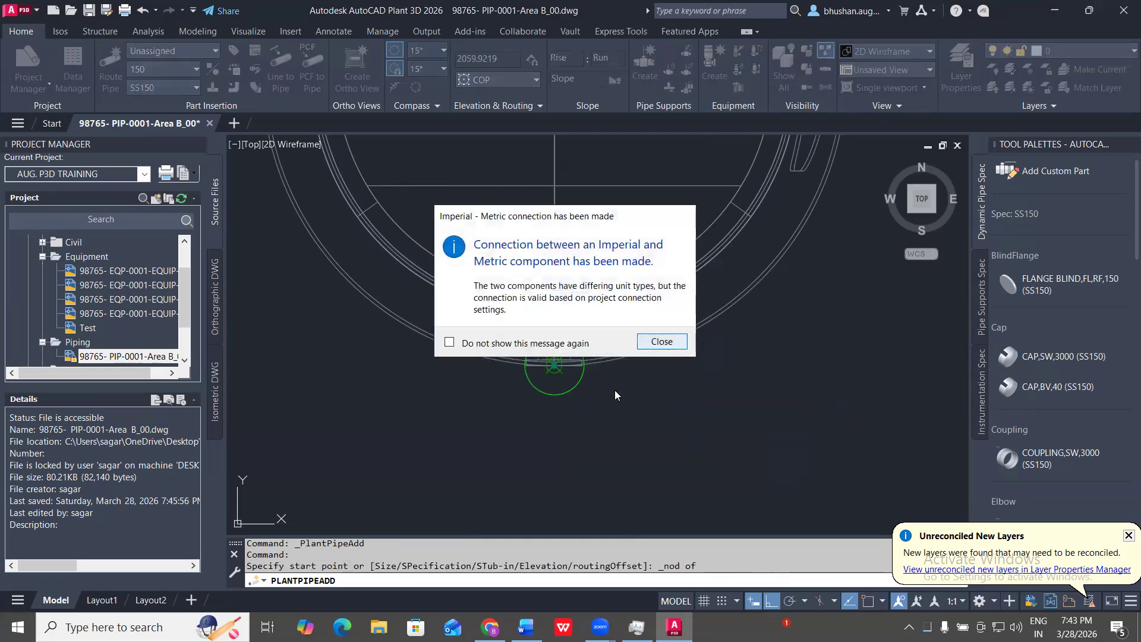
{"action": "left_click", "coordinate": [662, 342]}
- Extend the pipe straight south from the south nozzle and end routing
{"action": "scroll", "coordinate": [598, 463], "scroll_direction": "down", "scroll_amount": 3}
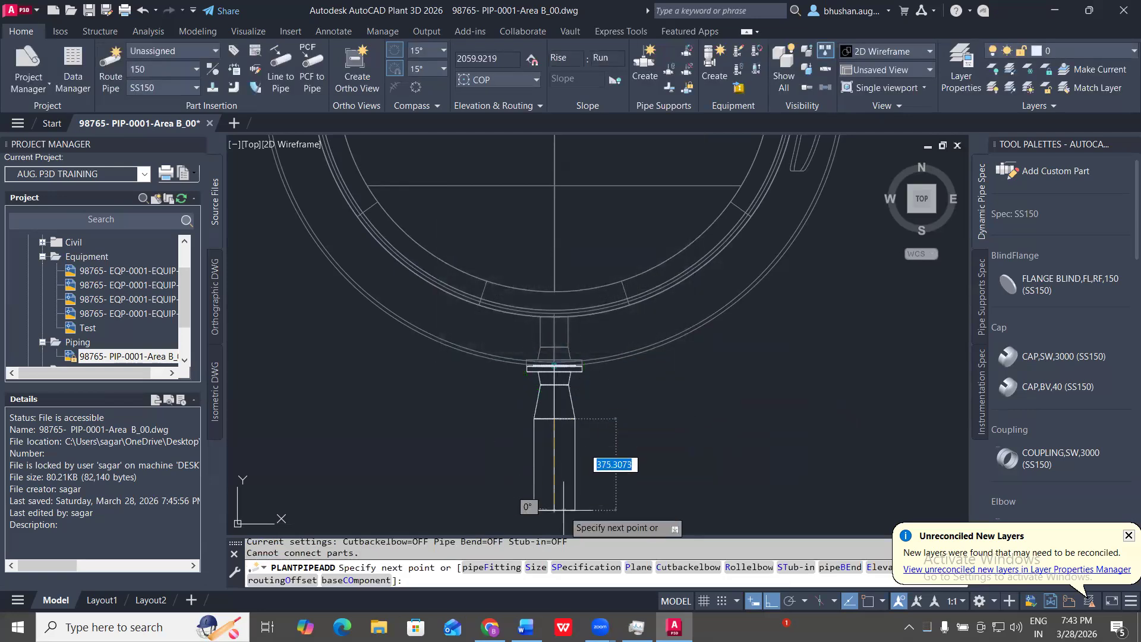
{"action": "scroll", "coordinate": [599, 494], "scroll_direction": "up", "scroll_amount": 5}
{"action": "left_click", "coordinate": [615, 429]}
{"action": "scroll", "coordinate": [724, 380], "scroll_direction": "down", "scroll_amount": 5}
{"action": "key", "text": "Escape"}
- Erase the south nozzle's pipe together with its flange and reducer
{"action": "scroll", "coordinate": [657, 262], "scroll_direction": "up", "scroll_amount": 8}
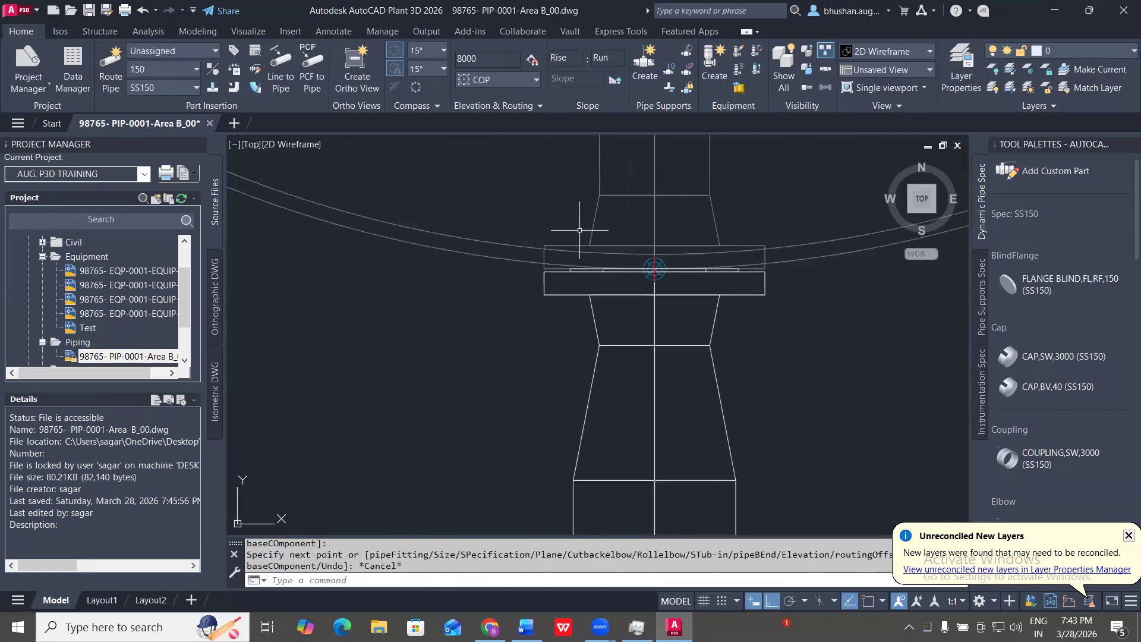
{"action": "left_click", "coordinate": [440, 159]}
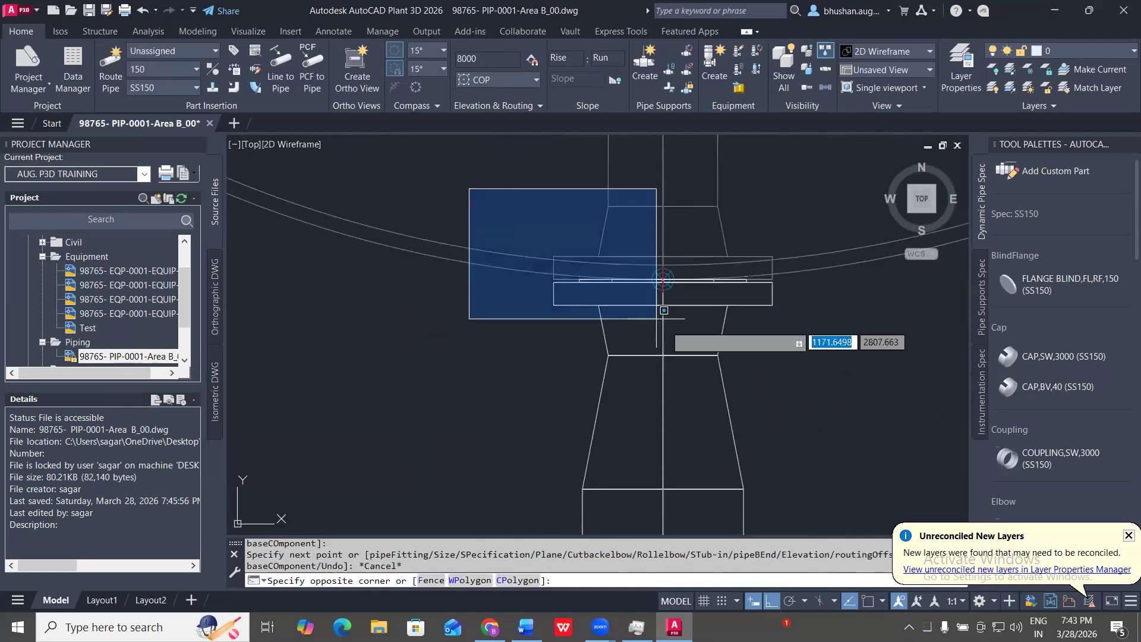
{"action": "scroll", "coordinate": [683, 333], "scroll_direction": "down", "scroll_amount": 5}
{"action": "left_click", "coordinate": [739, 490]}
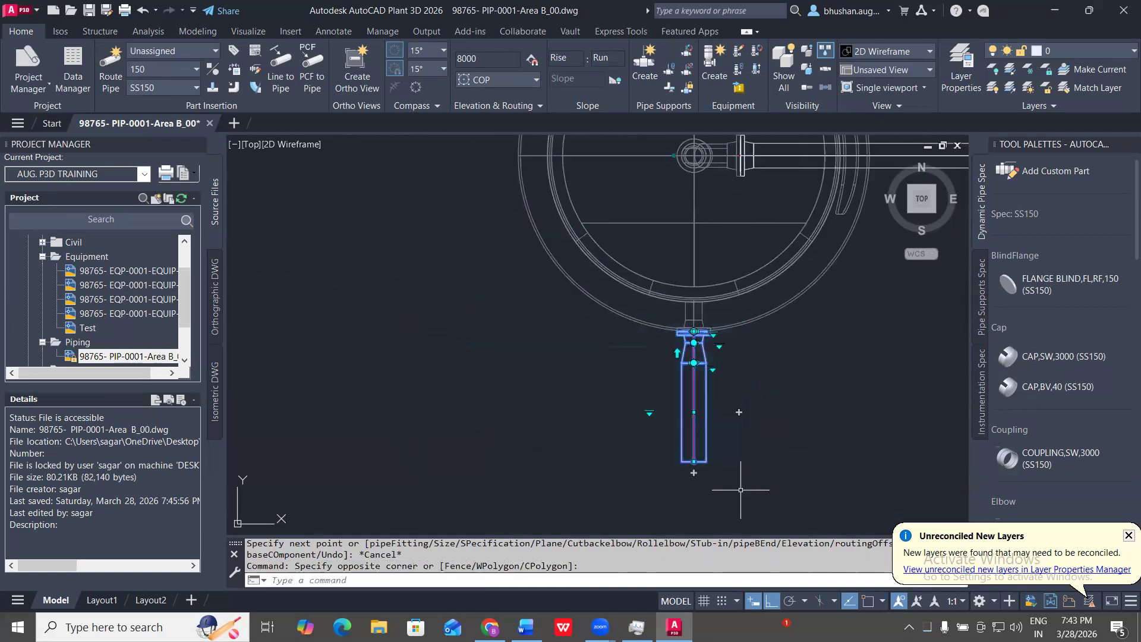
{"action": "type", "text": "E"}
{"action": "key", "text": "Return"}
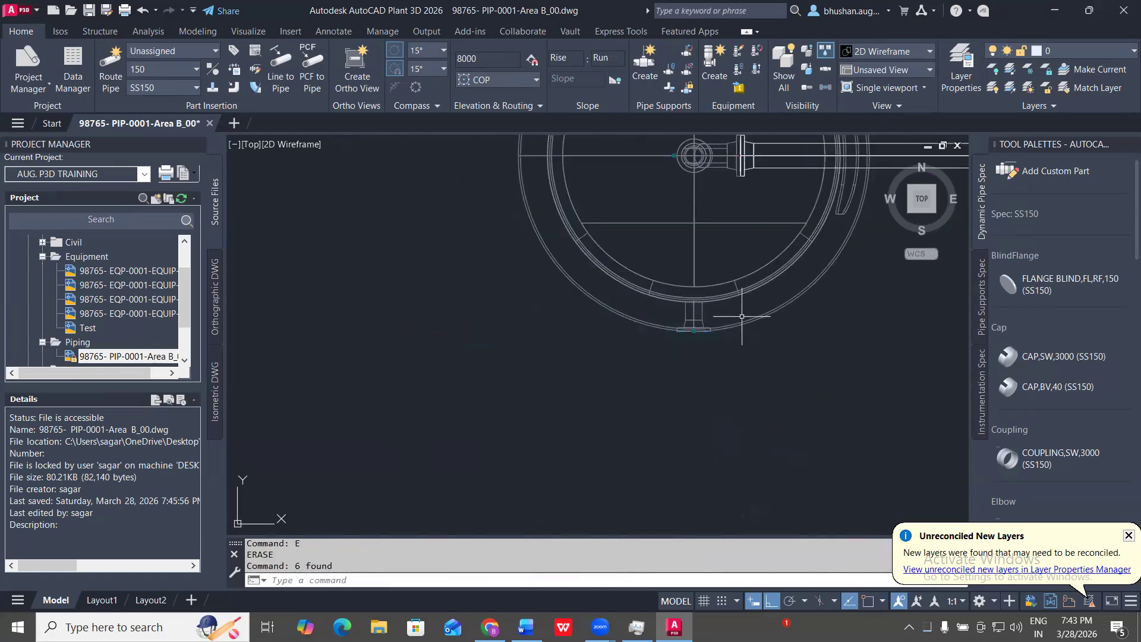
{"action": "scroll", "coordinate": [689, 336], "scroll_direction": "down", "scroll_amount": 4}
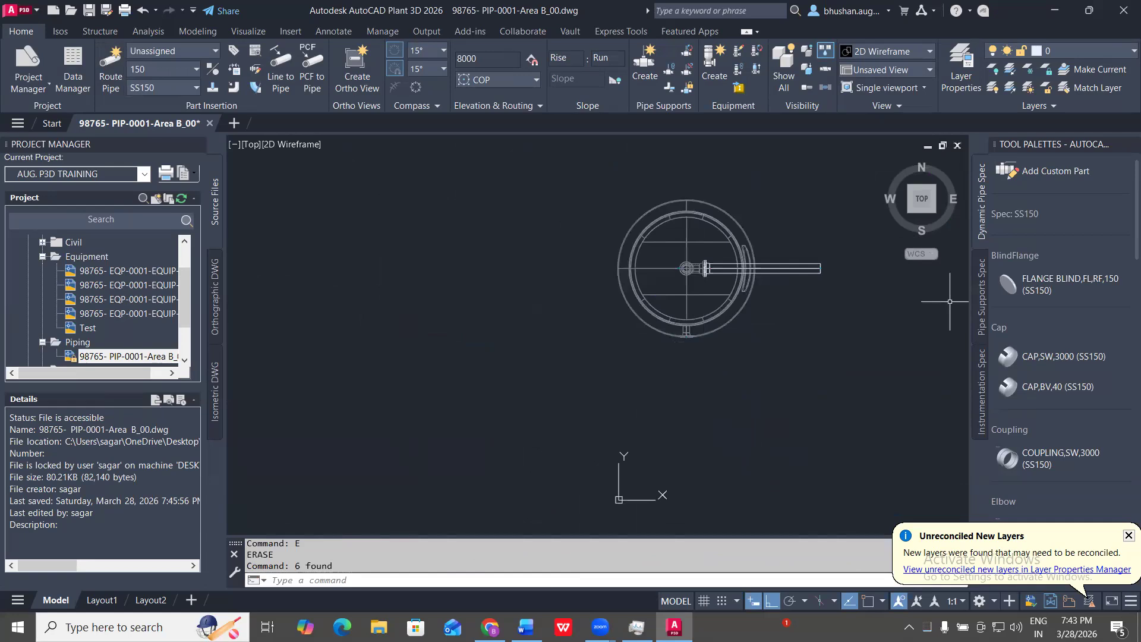
{"action": "scroll", "coordinate": [735, 262], "scroll_direction": "up", "scroll_amount": 2}
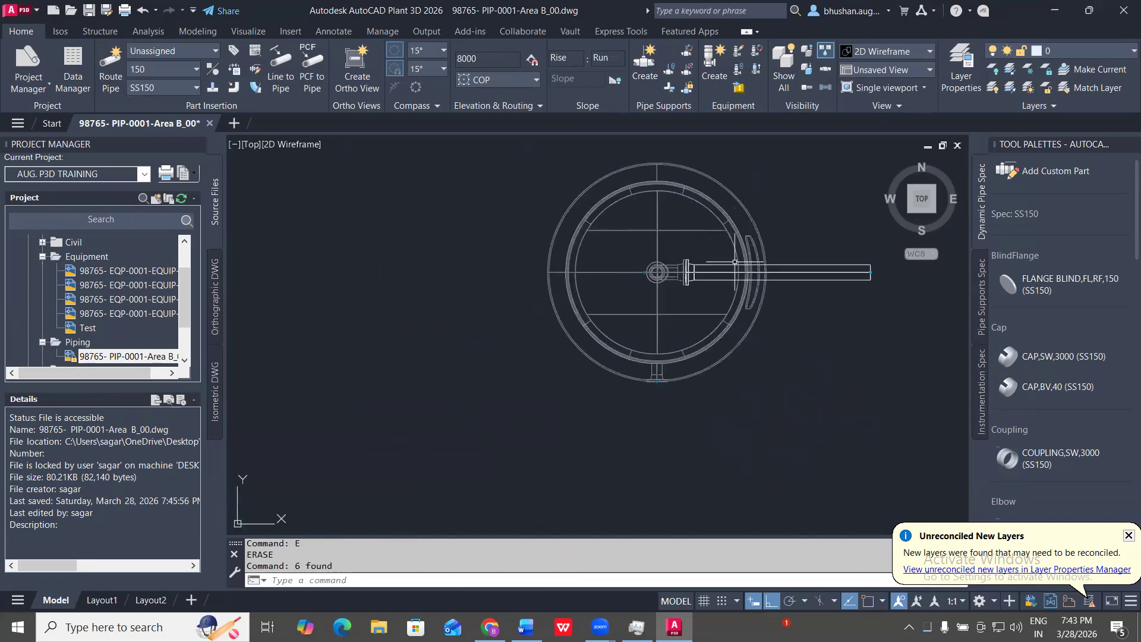
{"action": "scroll", "coordinate": [735, 261], "scroll_direction": "up", "scroll_amount": 2}
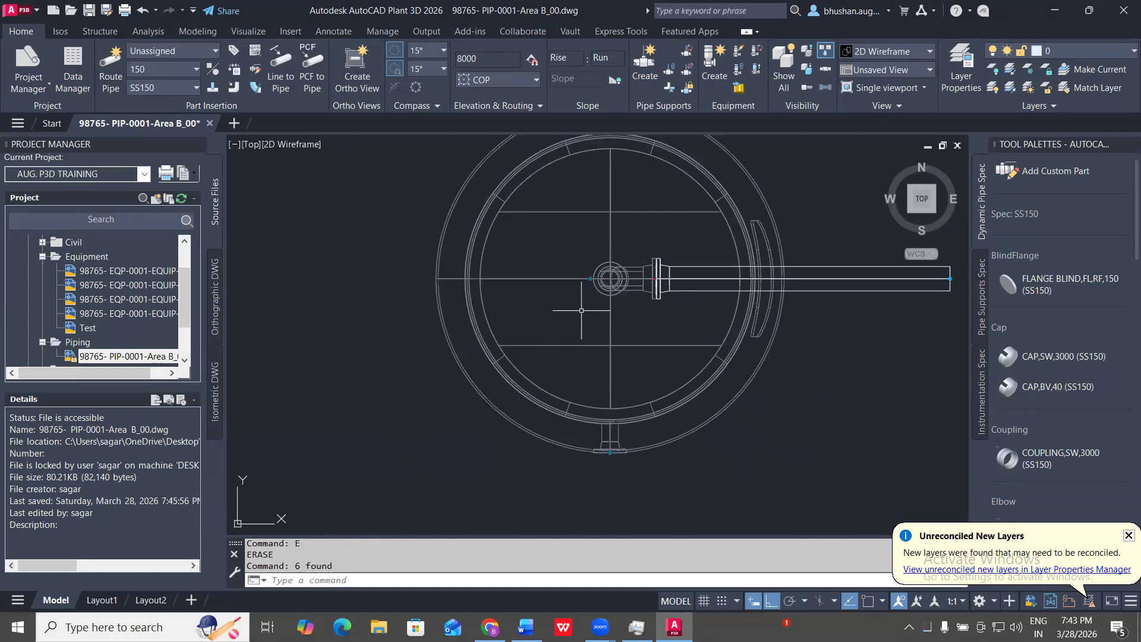
{"action": "mouse_move", "coordinate": [637, 277]}
{"action": "right_click", "coordinate": [137, 273]}
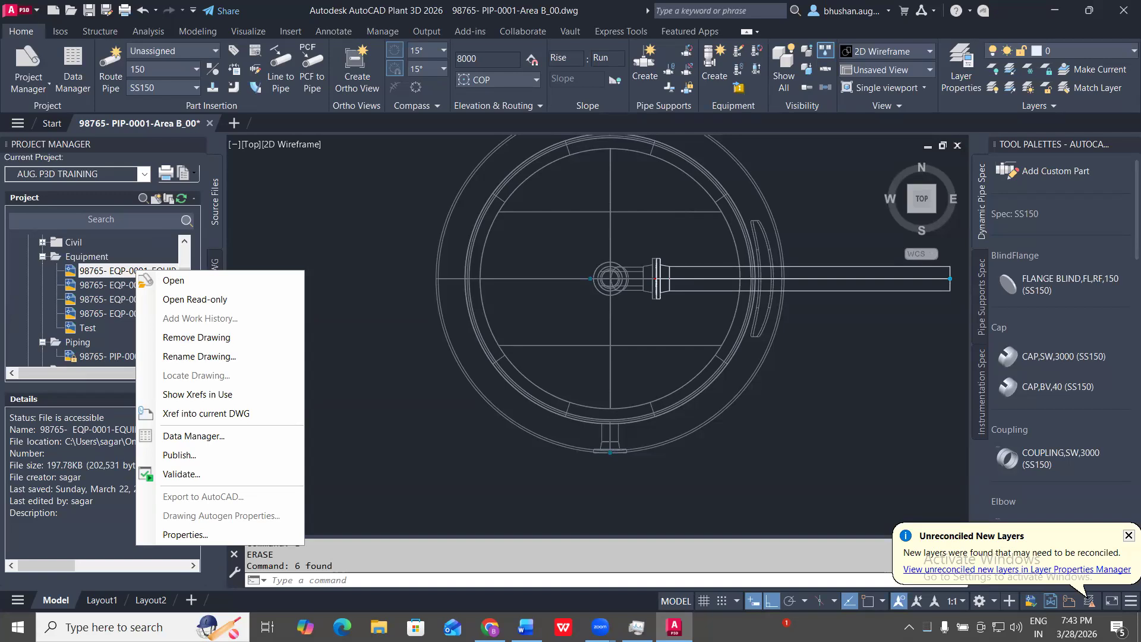
{"action": "left_click", "coordinate": [453, 377]}
{"action": "key", "text": "Escape"}
{"action": "scroll", "coordinate": [485, 282], "scroll_direction": "down", "scroll_amount": 4}
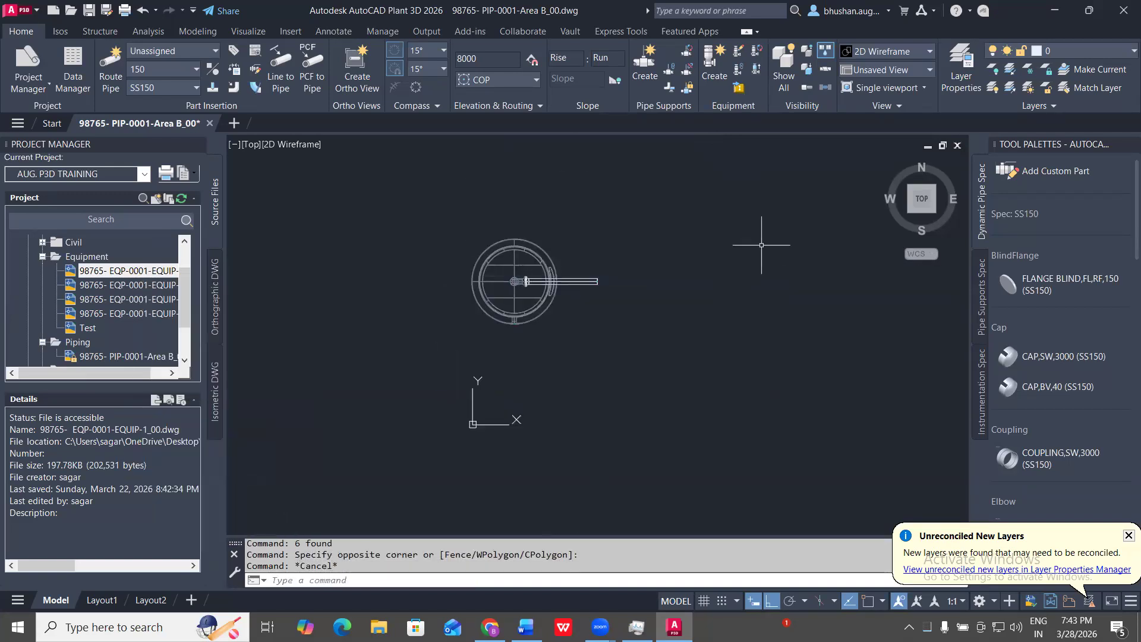
- Draw a line in the open area northeast of the vessel with an east segment followed by a shorter north segment
{"action": "middle_click_drag", "start_coordinate": [761, 245], "coordinate": [670, 292]}
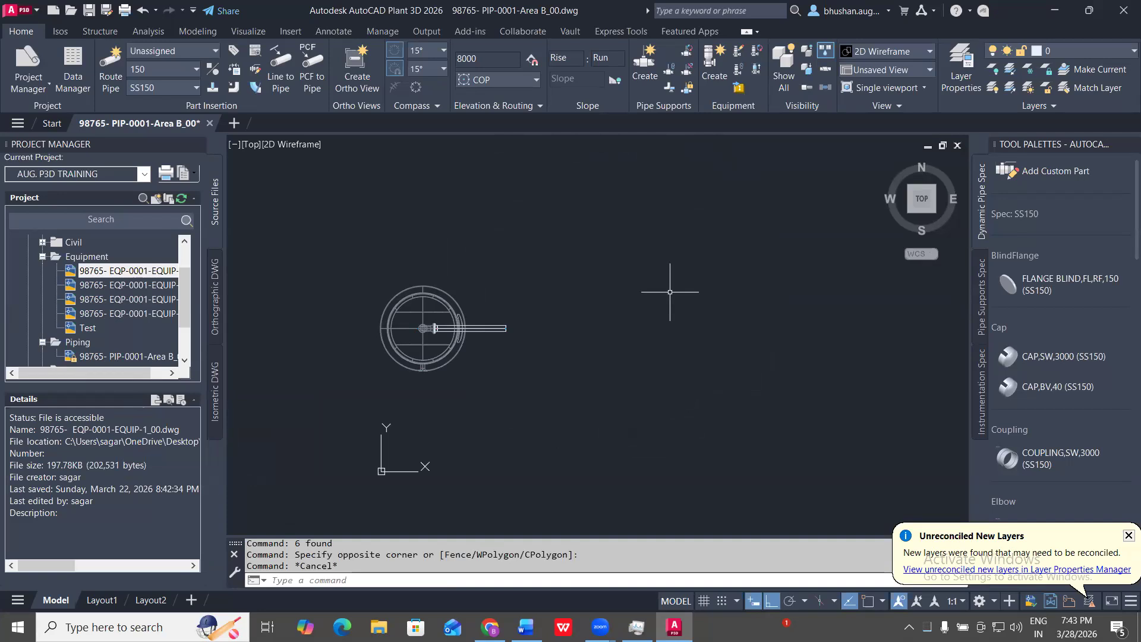
{"action": "middle_click_drag", "start_coordinate": [666, 234], "coordinate": [670, 381]}
{"action": "type", "text": "l"}
{"action": "key", "text": "Return"}
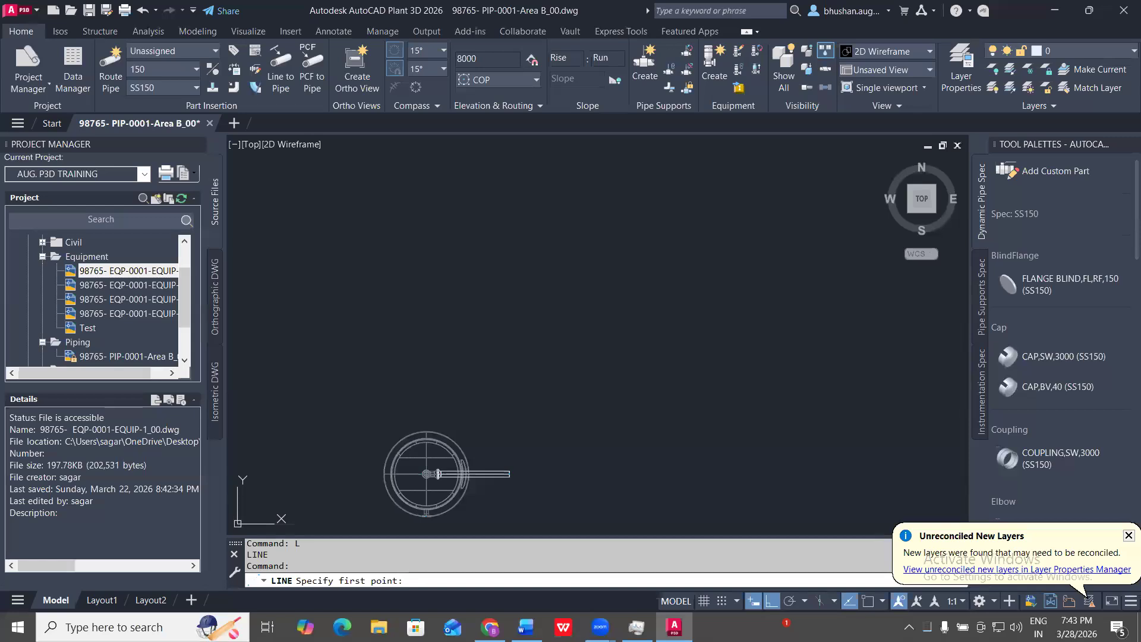
{"action": "left_click", "coordinate": [558, 349]}
{"action": "middle_click_drag", "start_coordinate": [787, 348], "coordinate": [644, 395]}
{"action": "left_click", "coordinate": [671, 396]}
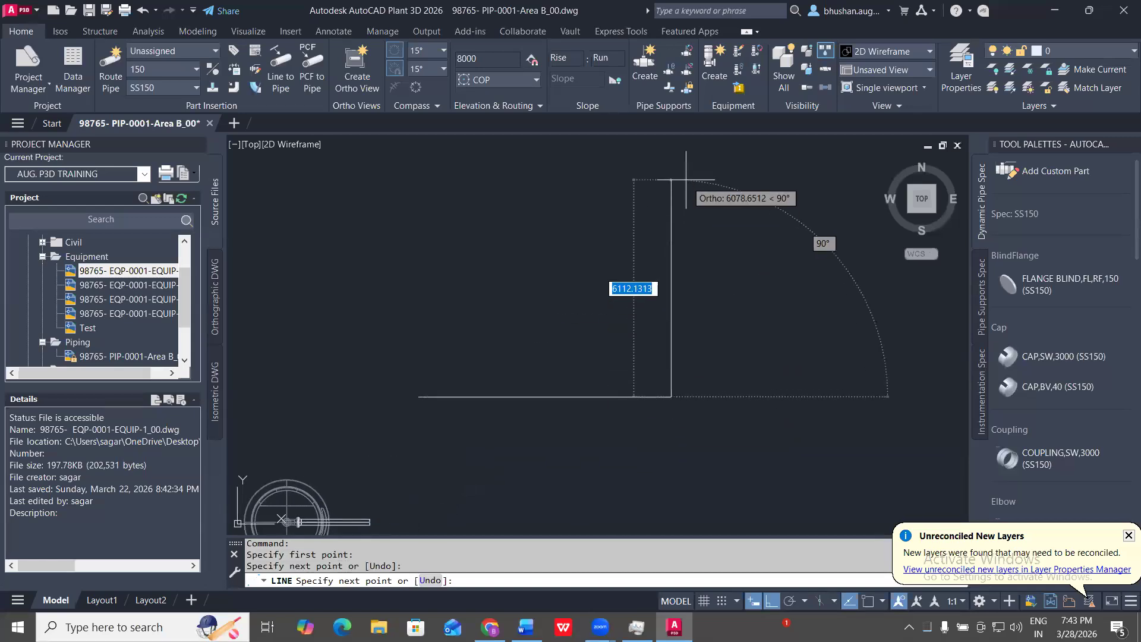
{"action": "left_click", "coordinate": [670, 243]}
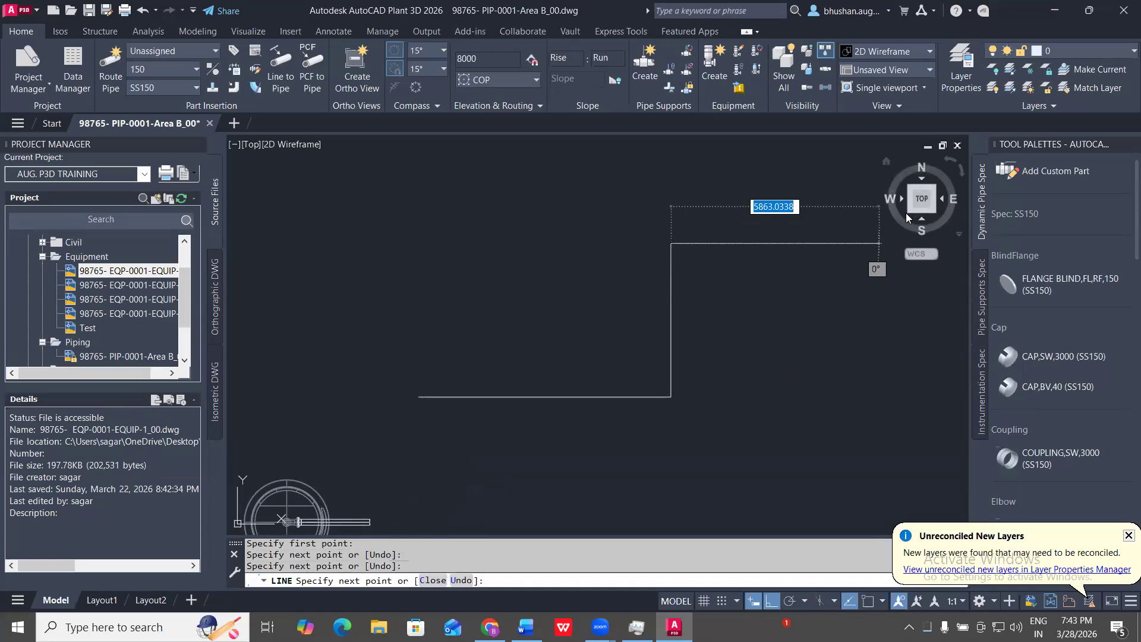
- Switch to the SW isometric view and continue the line with a vertical upward, a north and a west segment
{"action": "left_click", "coordinate": [907, 213]}
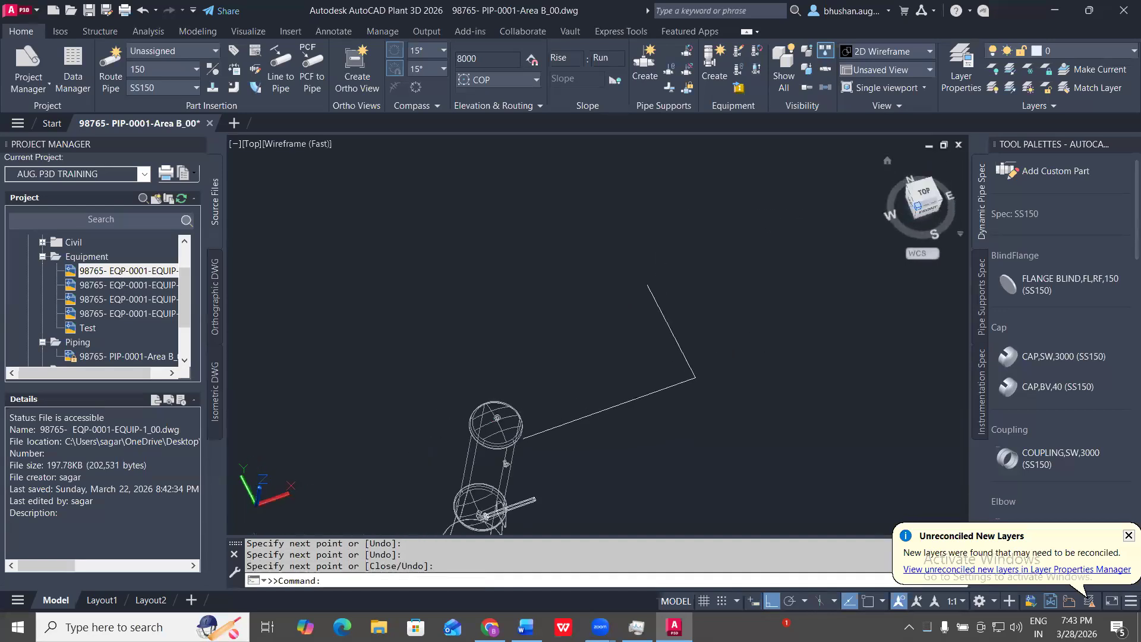
{"action": "left_click", "coordinate": [689, 199]}
{"action": "middle_click_drag", "start_coordinate": [693, 190], "coordinate": [586, 308]}
{"action": "left_click", "coordinate": [389, 325]}
{"action": "middle_click_drag", "start_coordinate": [361, 413], "coordinate": [448, 384]}
{"action": "left_click", "coordinate": [347, 381]}
- Continue the line with a south, a short east and a vertical upward segment, and end the line
{"action": "scroll", "coordinate": [538, 475], "scroll_direction": "up", "scroll_amount": 4}
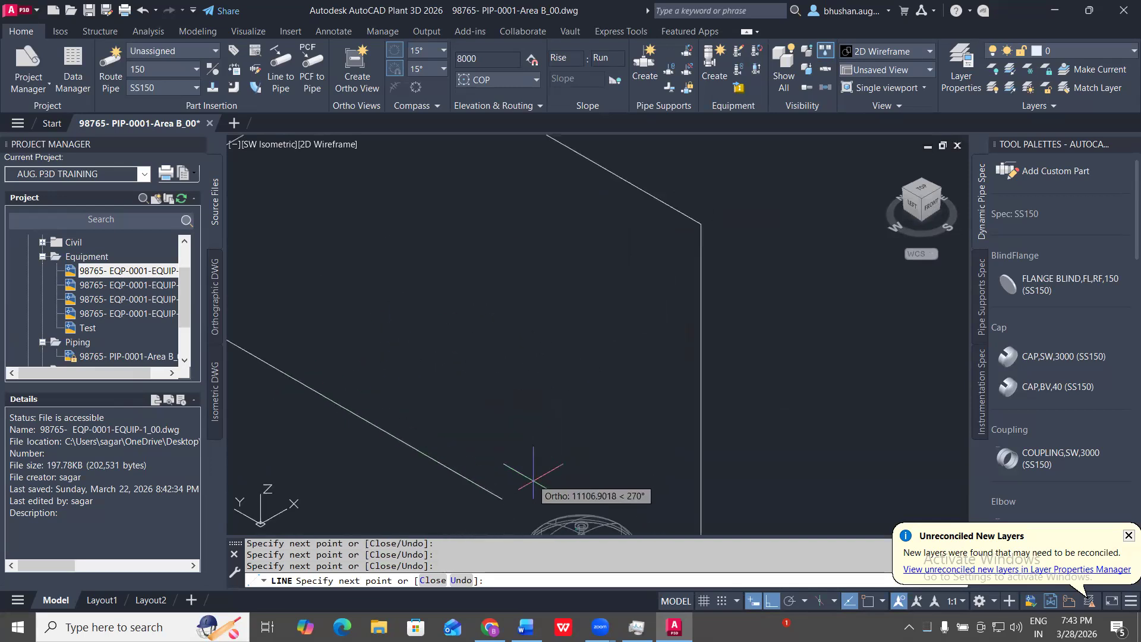
{"action": "scroll", "coordinate": [589, 511], "scroll_direction": "up", "scroll_amount": 4}
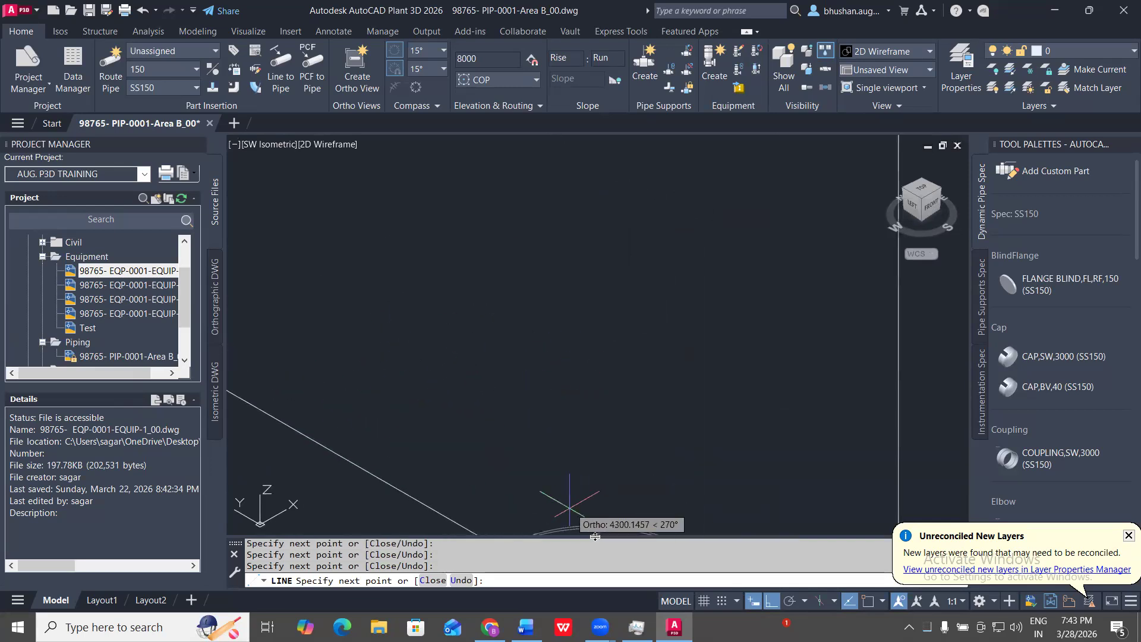
{"action": "scroll", "coordinate": [609, 512], "scroll_direction": "down", "scroll_amount": 2}
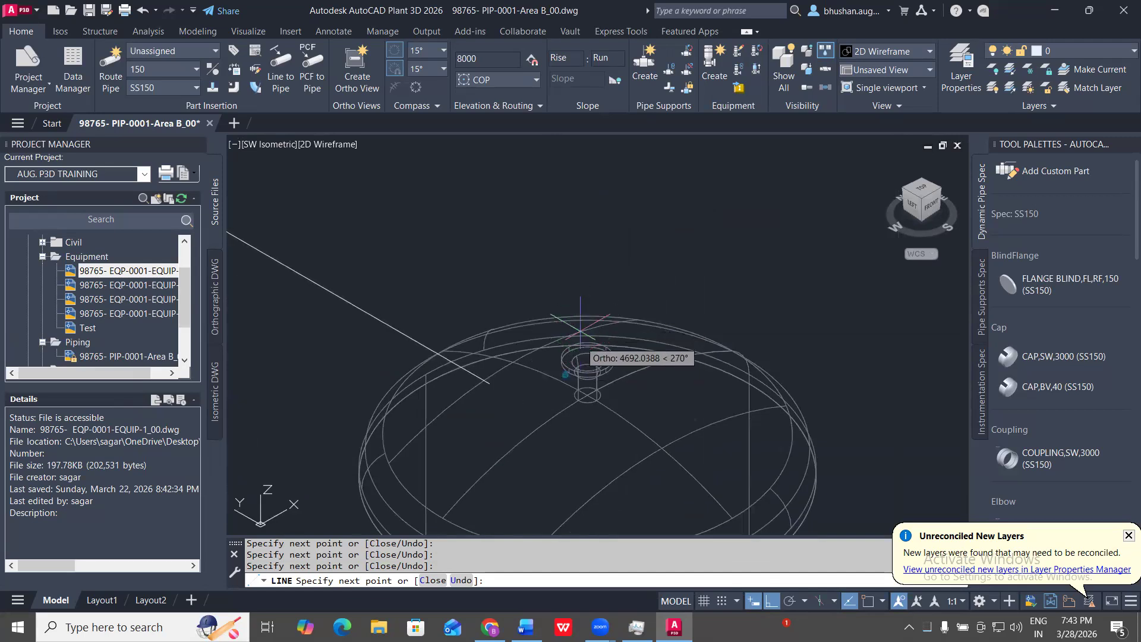
{"action": "scroll", "coordinate": [518, 192], "scroll_direction": "down", "scroll_amount": 3}
{"action": "middle_click_drag", "start_coordinate": [518, 171], "coordinate": [510, 357]}
{"action": "left_click", "coordinate": [486, 266]}
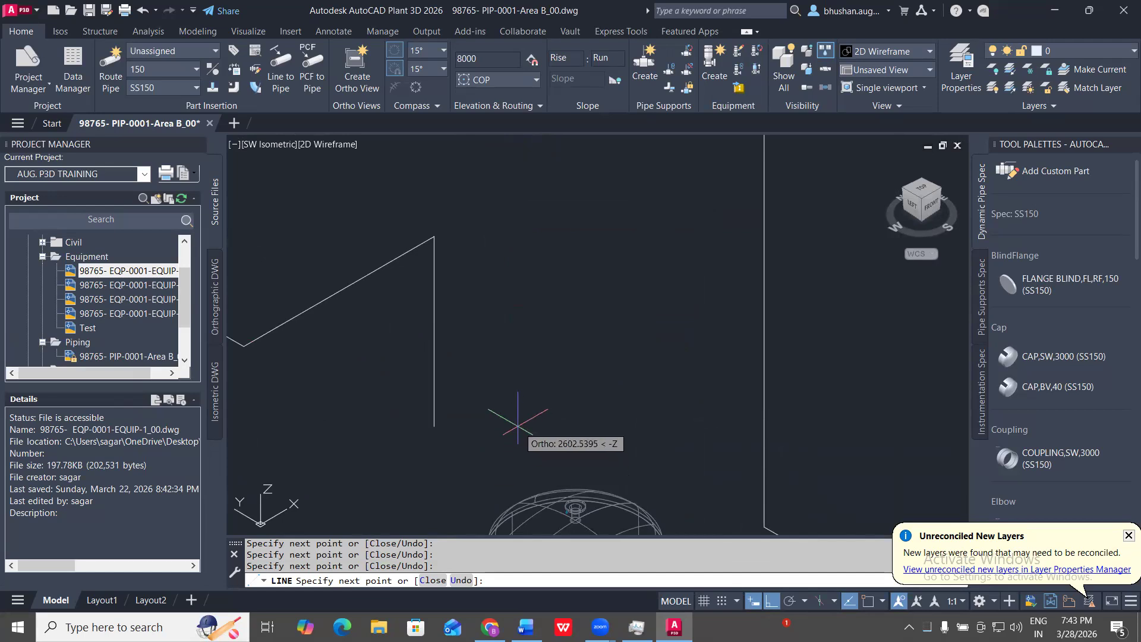
{"action": "middle_click_drag", "start_coordinate": [517, 421], "coordinate": [767, 364]}
{"action": "middle_click_drag", "start_coordinate": [654, 215], "coordinate": [618, 365]}
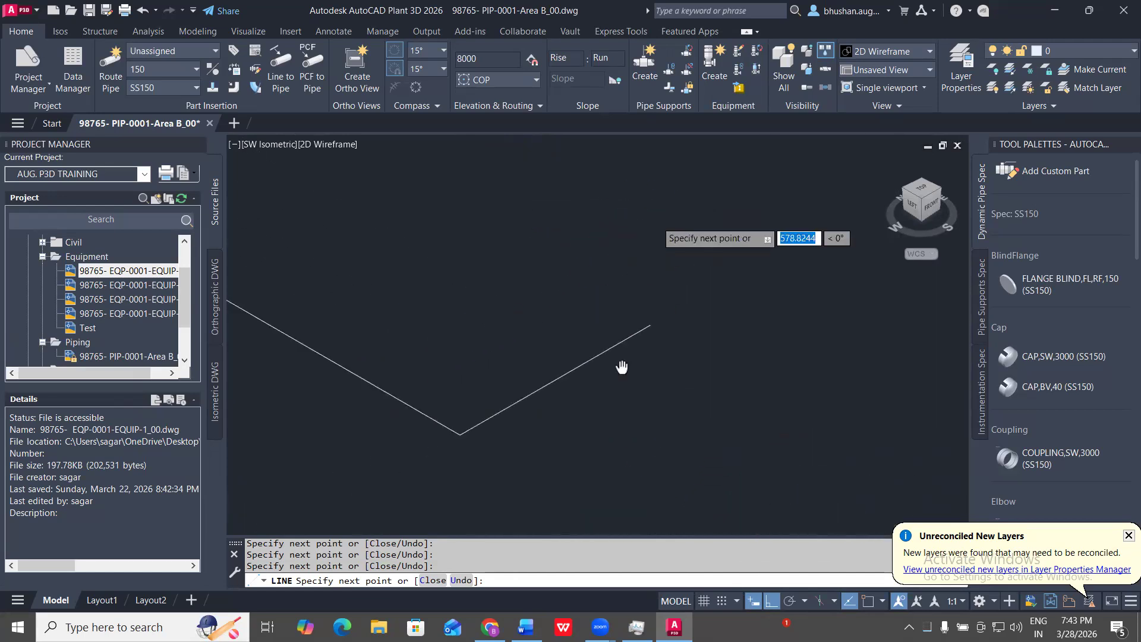
{"action": "scroll", "coordinate": [650, 386], "scroll_direction": "down", "scroll_amount": 3}
{"action": "left_click", "coordinate": [713, 203]}
{"action": "key", "text": "Escape"}
{"action": "scroll", "coordinate": [723, 238], "scroll_direction": "down", "scroll_amount": 2}
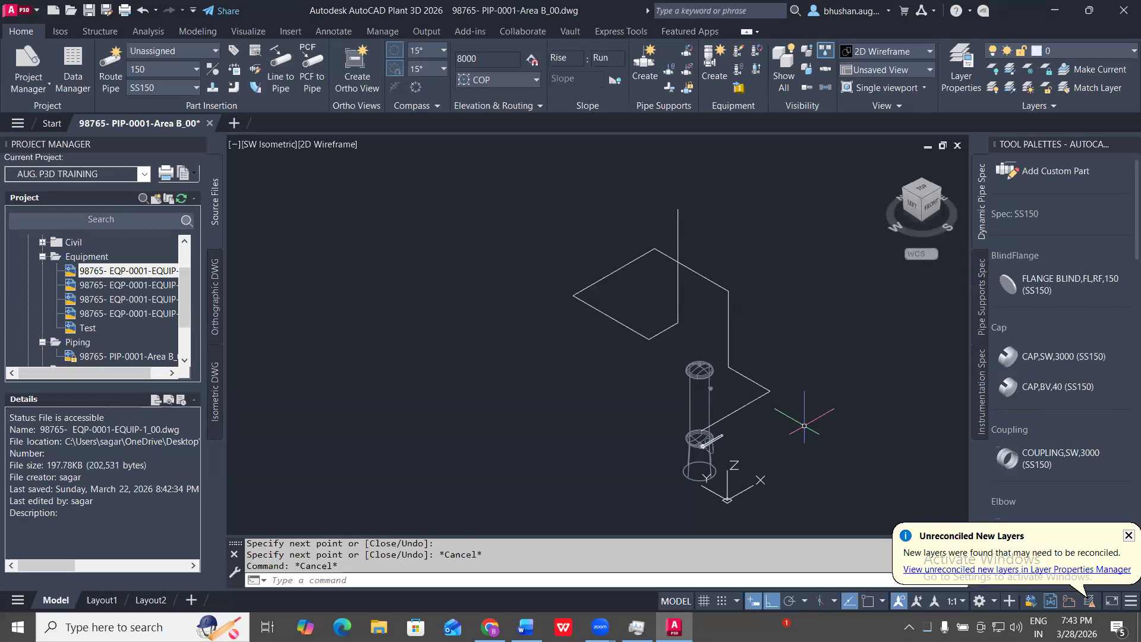
- Convert all the connected route lines beside the vessel into size 150 SS150 piping
{"action": "scroll", "coordinate": [667, 341], "scroll_direction": "up", "scroll_amount": 3}
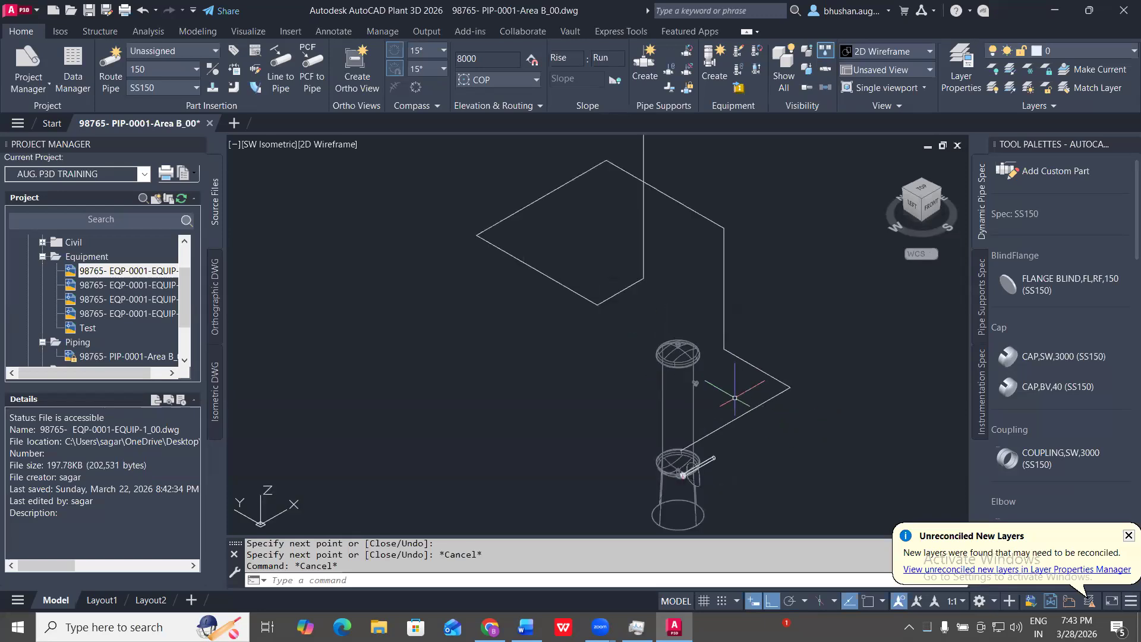
{"action": "scroll", "coordinate": [832, 408], "scroll_direction": "down", "scroll_amount": 4}
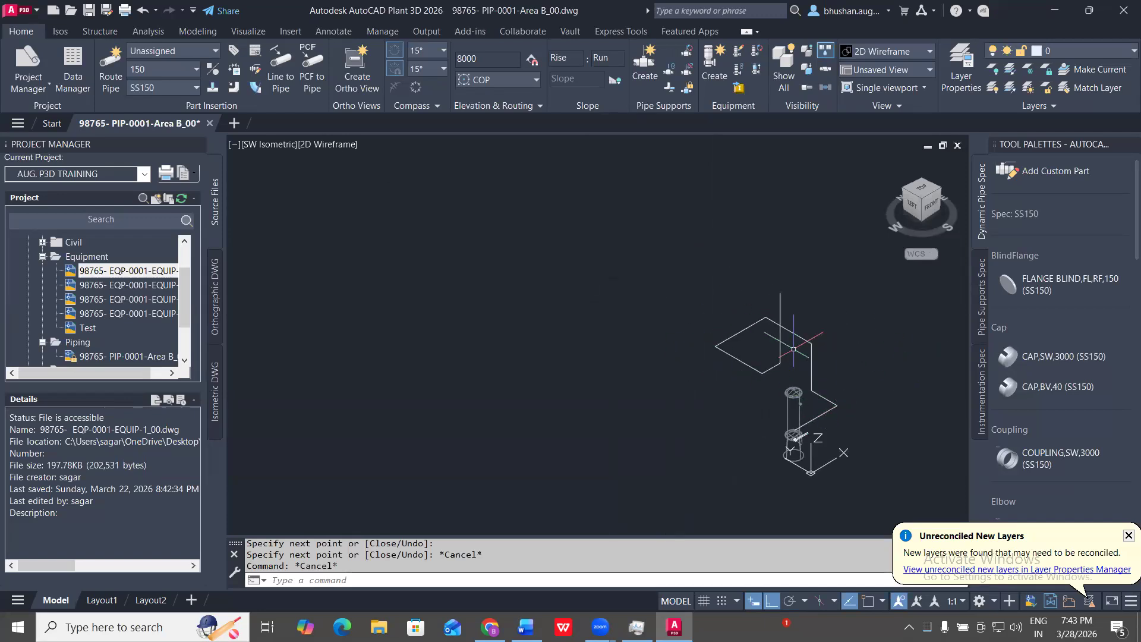
{"action": "scroll", "coordinate": [782, 350], "scroll_direction": "up", "scroll_amount": 4}
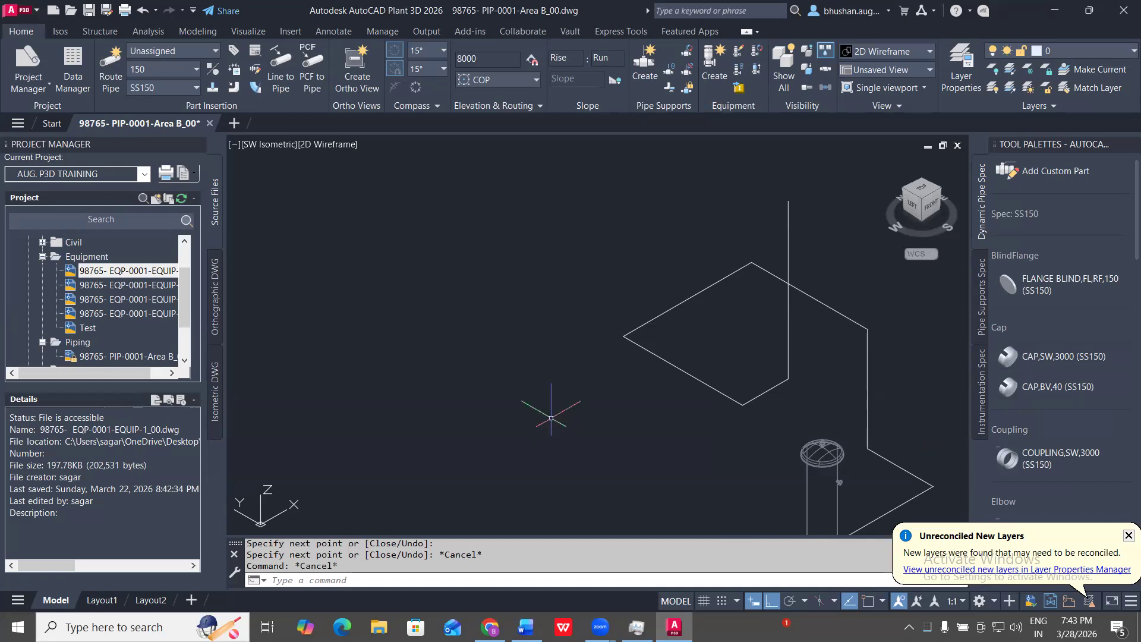
{"action": "scroll", "coordinate": [543, 301], "scroll_direction": "down", "scroll_amount": 5}
{"action": "scroll", "coordinate": [664, 330], "scroll_direction": "up", "scroll_amount": 6}
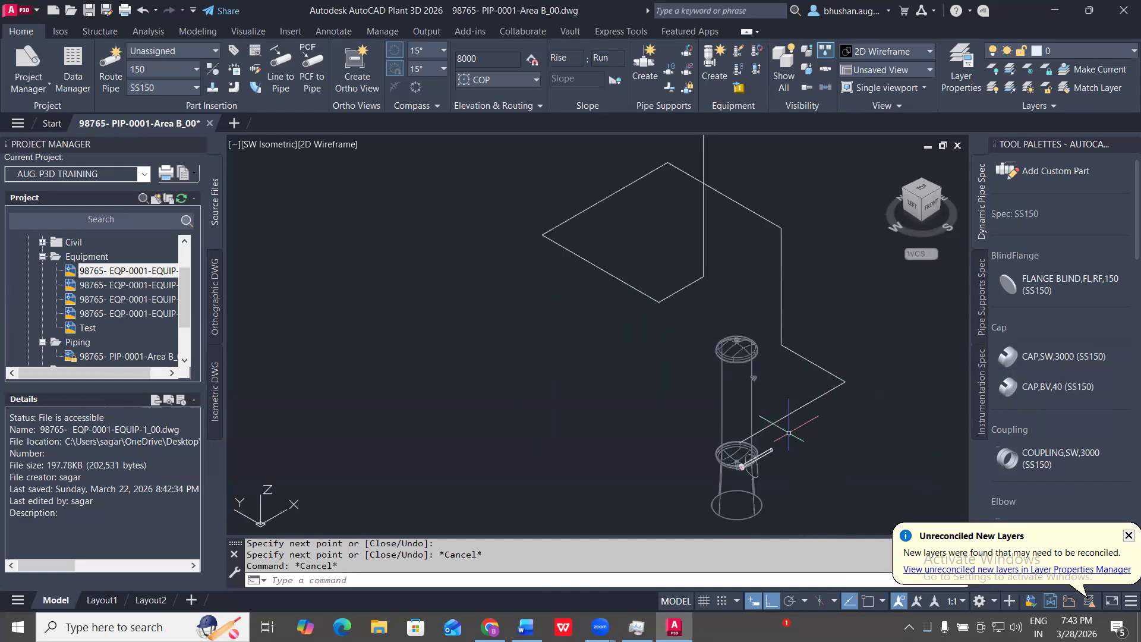
{"action": "left_click", "coordinate": [803, 416]}
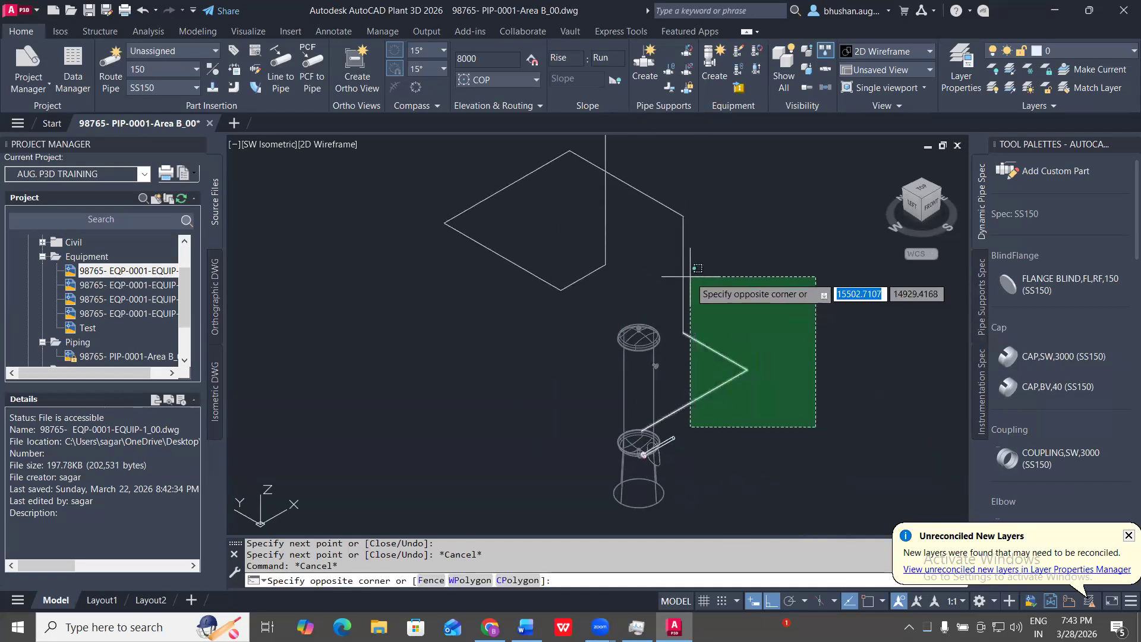
{"action": "left_click", "coordinate": [681, 293]}
{"action": "middle_click_drag", "start_coordinate": [722, 262], "coordinate": [765, 394]}
{"action": "left_click", "coordinate": [807, 397]}
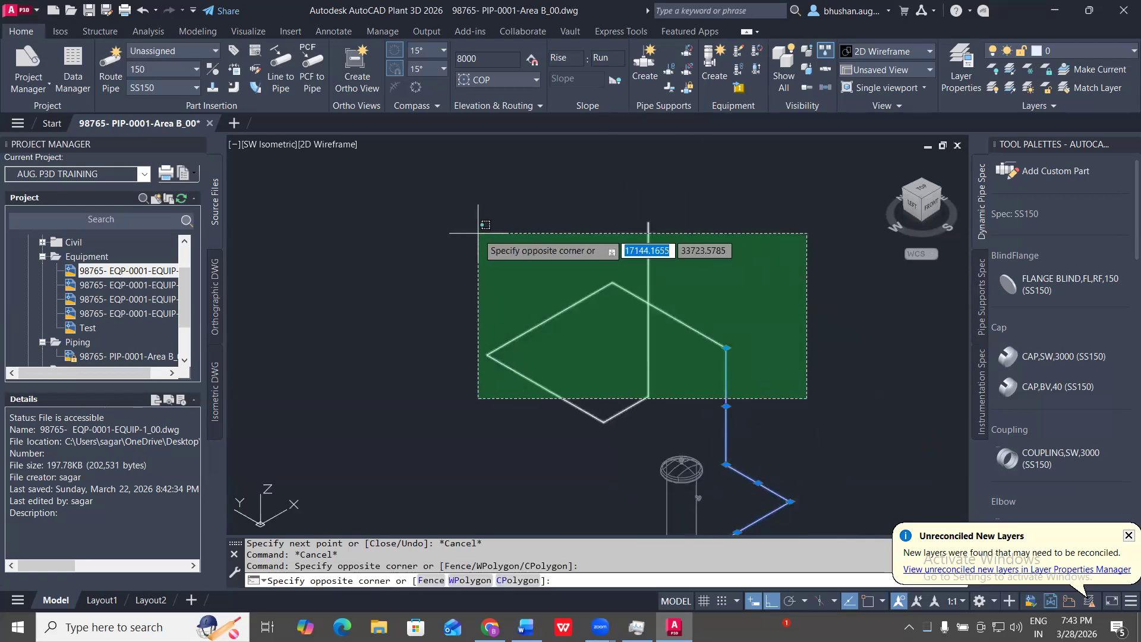
{"action": "left_click", "coordinate": [450, 205]}
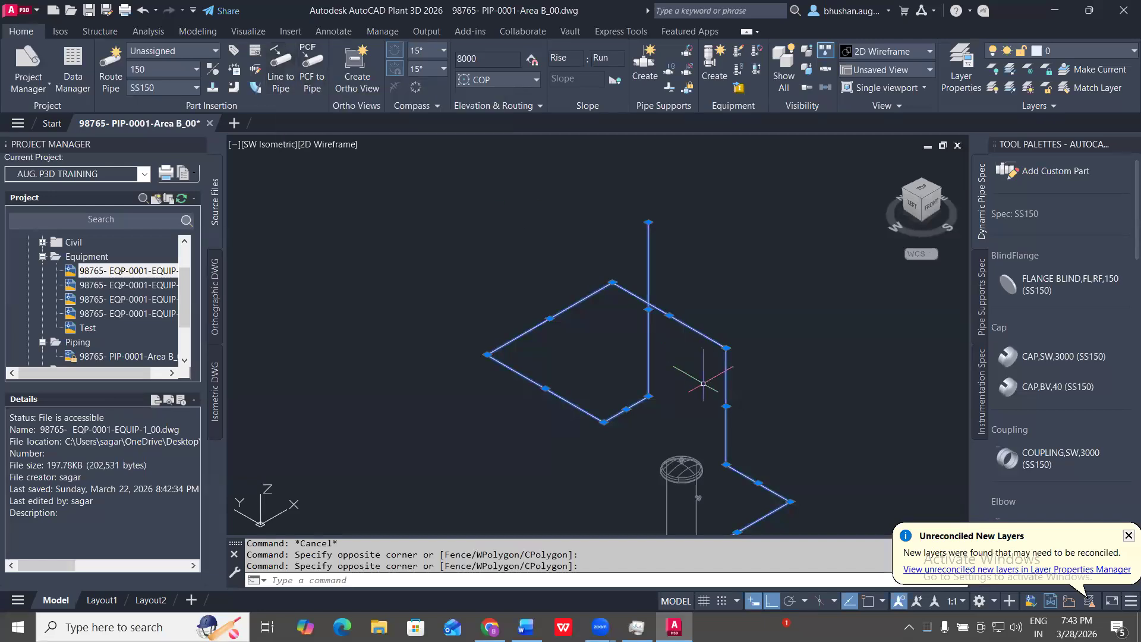
{"action": "scroll", "coordinate": [554, 257], "scroll_direction": "down", "scroll_amount": 3}
{"action": "scroll", "coordinate": [669, 349], "scroll_direction": "up", "scroll_amount": 3}
{"action": "middle_click_drag", "start_coordinate": [798, 258], "coordinate": [646, 414]}
{"action": "scroll", "coordinate": [517, 268], "scroll_direction": "down", "scroll_amount": 2}
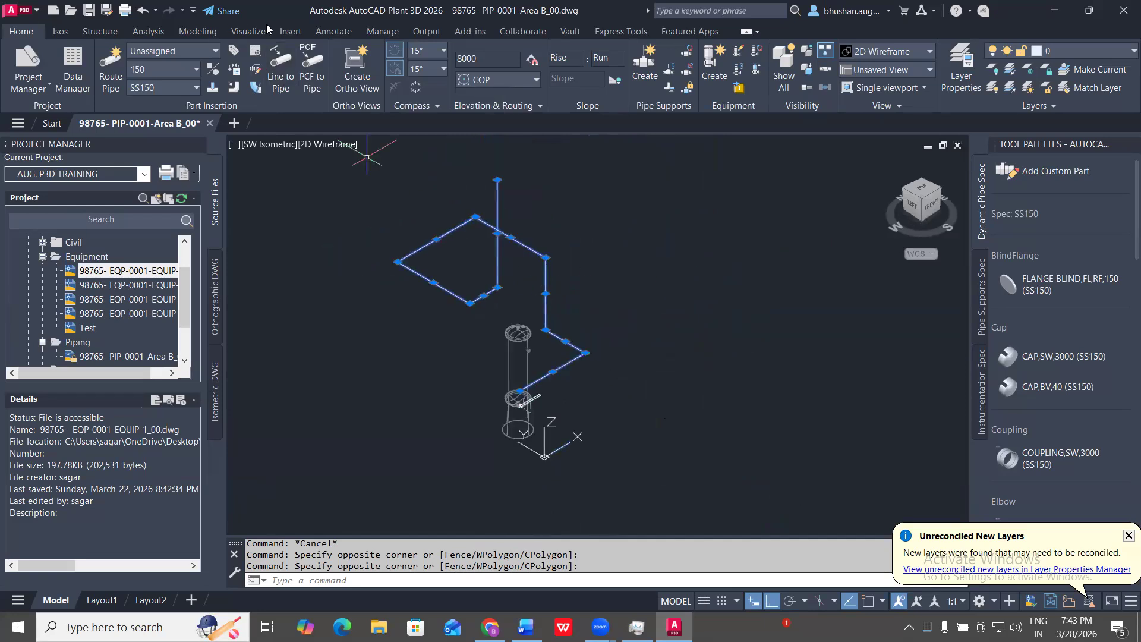
{"action": "left_click", "coordinate": [283, 74]}
- Examine the converted pipe run, its vertical segments and the elbows at each corner
{"action": "scroll", "coordinate": [648, 374], "scroll_direction": "up", "scroll_amount": 6}
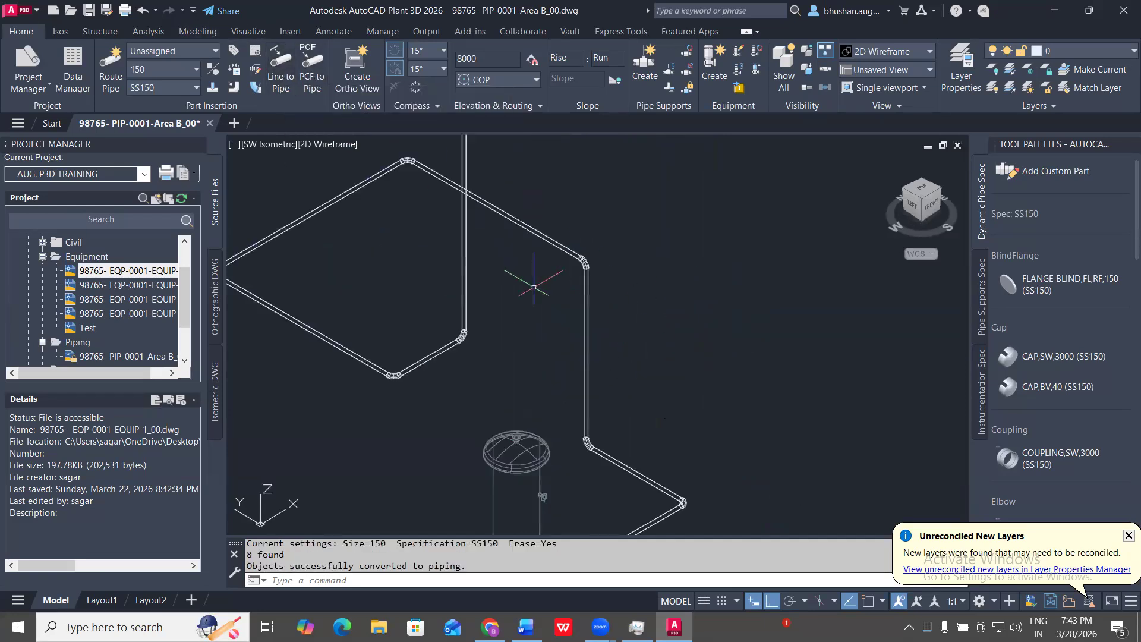
{"action": "left_click", "coordinate": [790, 327]}
{"action": "left_click", "coordinate": [595, 239]}
{"action": "scroll", "coordinate": [637, 247], "scroll_direction": "down", "scroll_amount": 5}
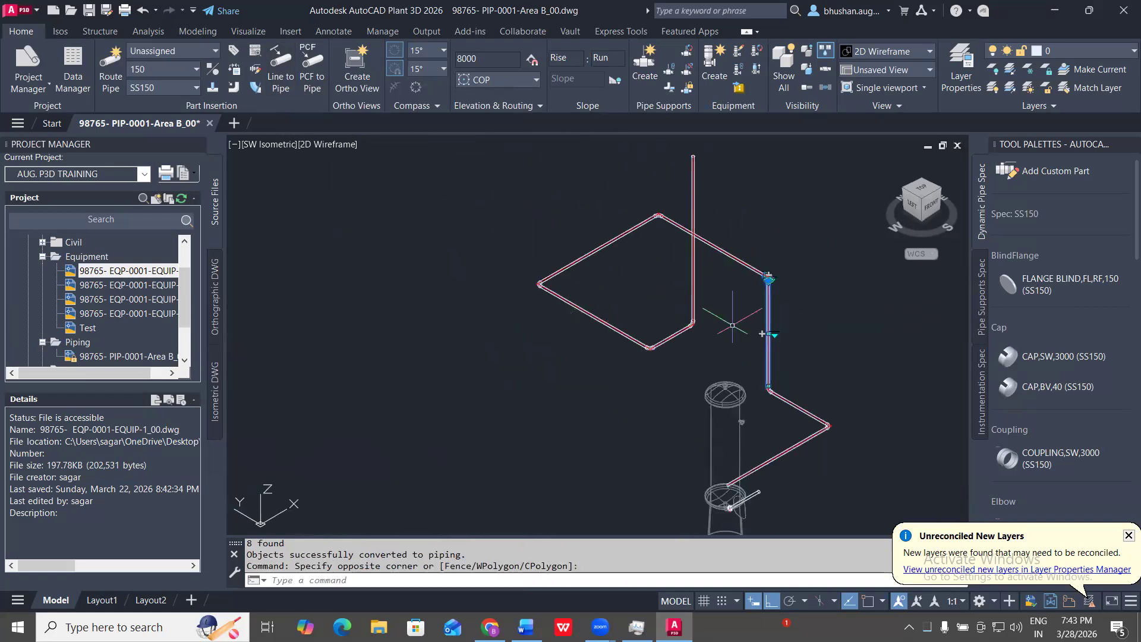
{"action": "scroll", "coordinate": [688, 328], "scroll_direction": "up", "scroll_amount": 6}
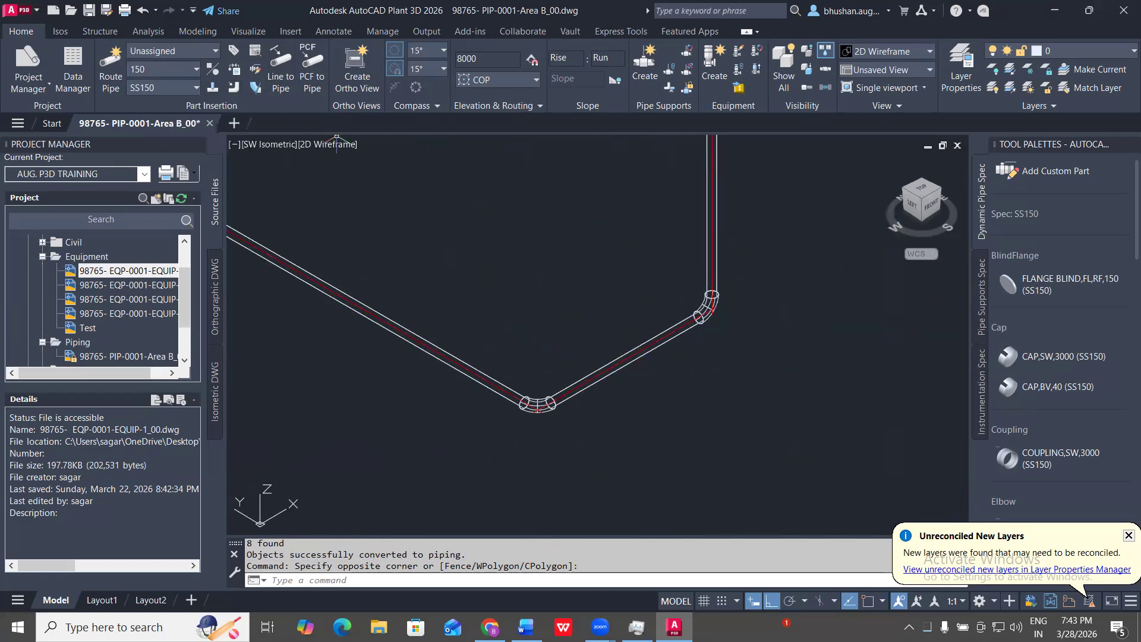
{"action": "scroll", "coordinate": [431, 243], "scroll_direction": "down", "scroll_amount": 6}
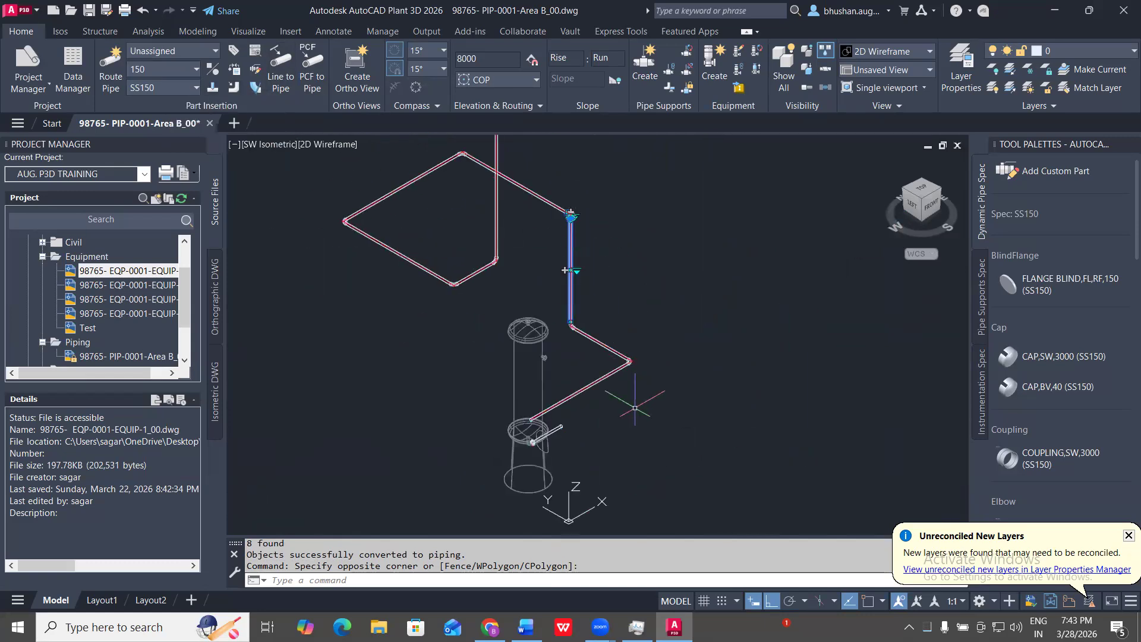
{"action": "scroll", "coordinate": [544, 423], "scroll_direction": "up", "scroll_amount": 1}
{"action": "scroll", "coordinate": [523, 216], "scroll_direction": "up", "scroll_amount": 1}
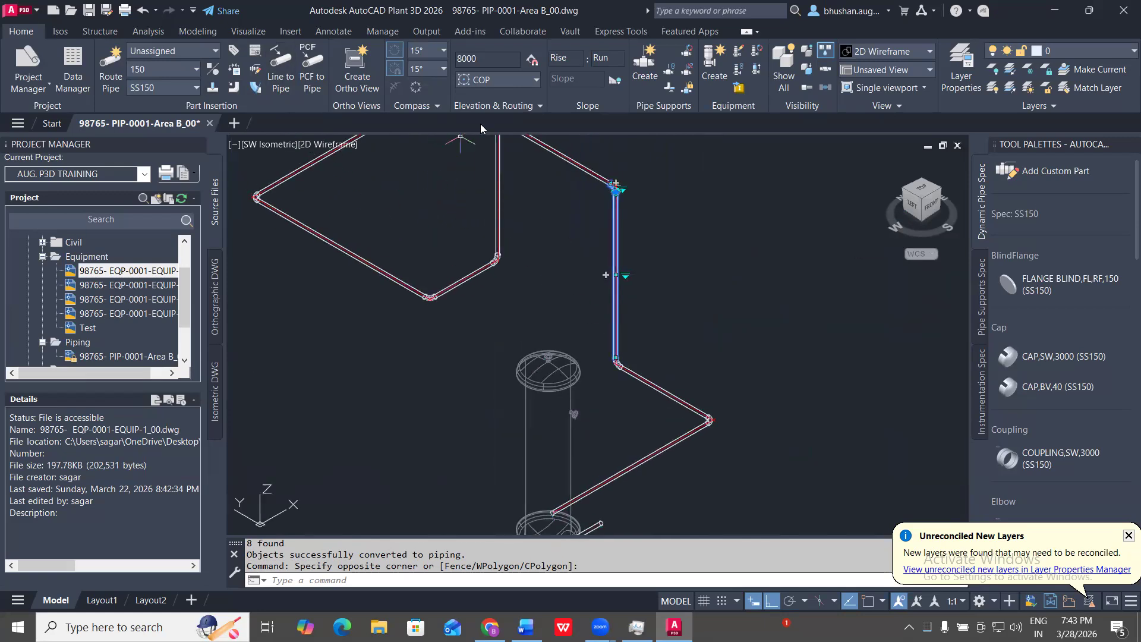
- Undo the line-to-pipe conversion and redo it
{"action": "key", "text": "ctrl+z"}
{"action": "key", "text": "ctrl+z"}
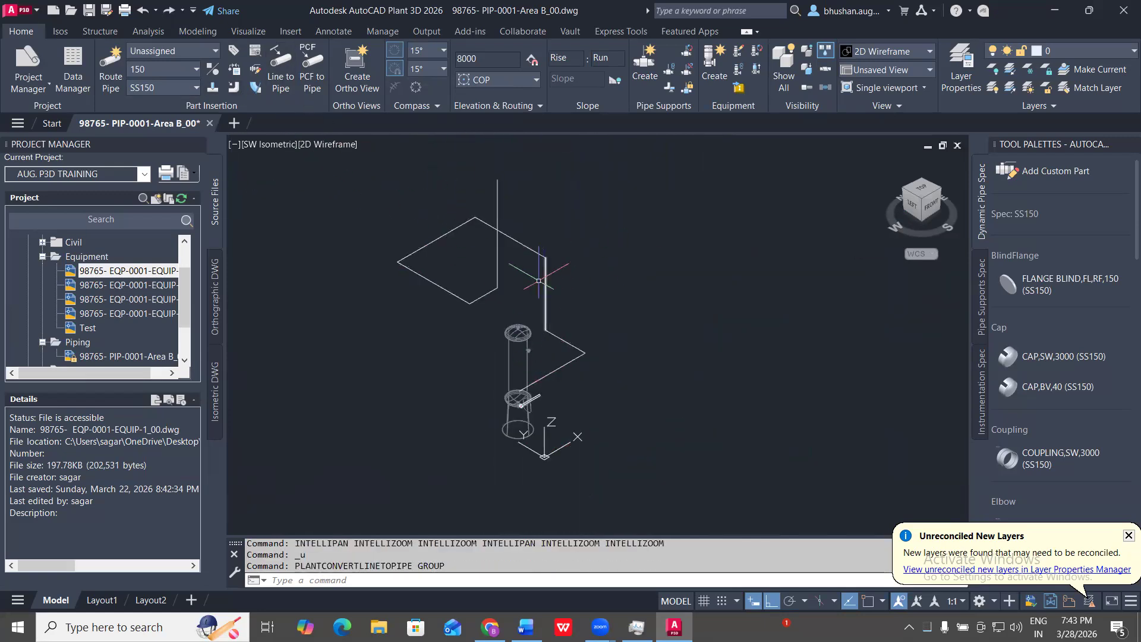
{"action": "left_click", "coordinate": [176, 11]}
- View the properties of the tall vertical pipe in the converted run and close them
{"action": "scroll", "coordinate": [548, 184], "scroll_direction": "up", "scroll_amount": 6}
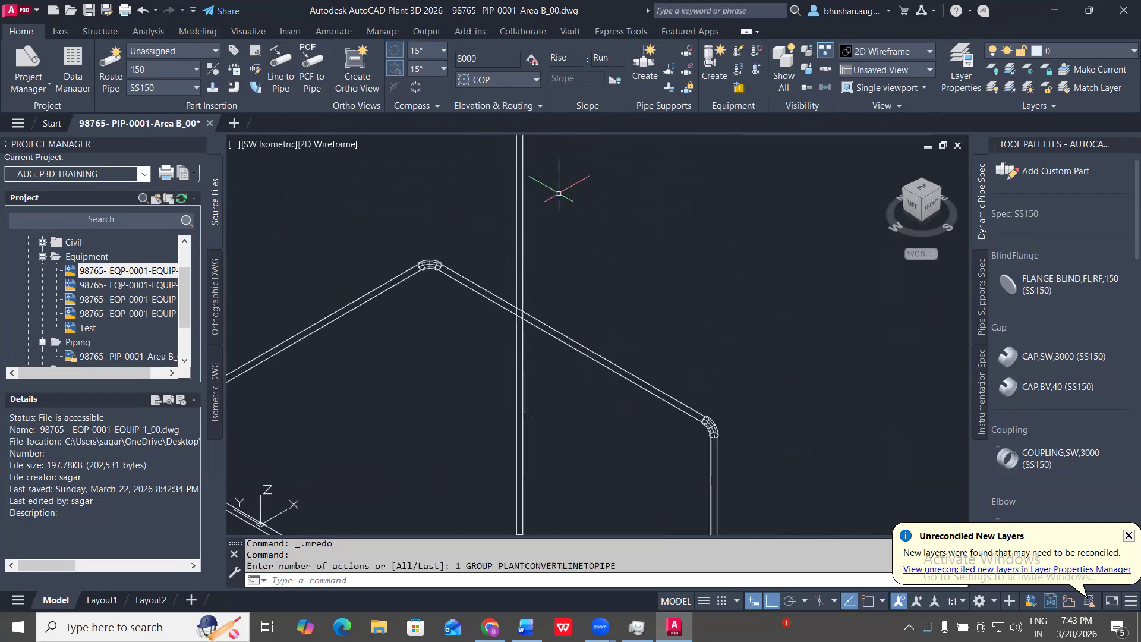
{"action": "left_click", "coordinate": [458, 218]}
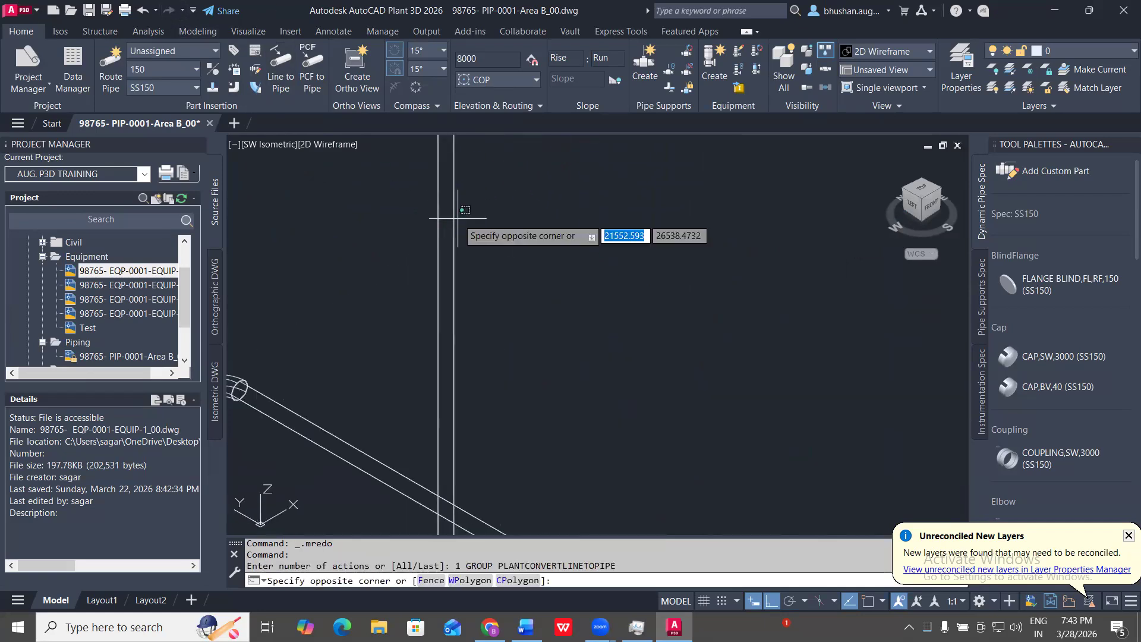
{"action": "left_click", "coordinate": [446, 244]}
{"action": "type", "text": "ch"}
{"action": "key", "text": "Return"}
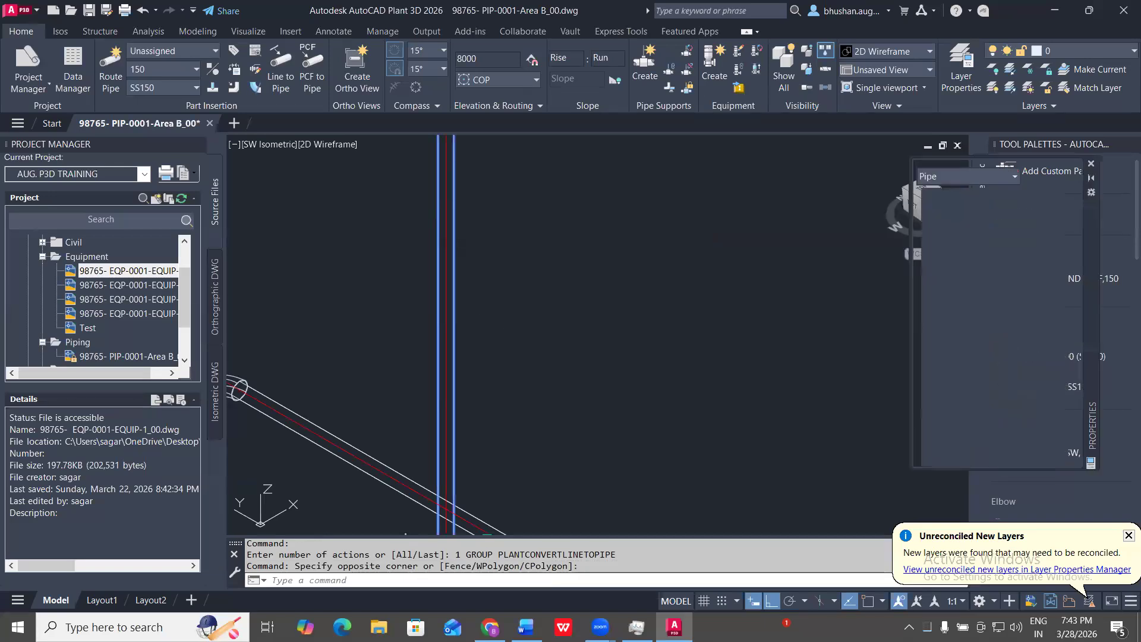
{"action": "left_click", "coordinate": [1091, 164]}
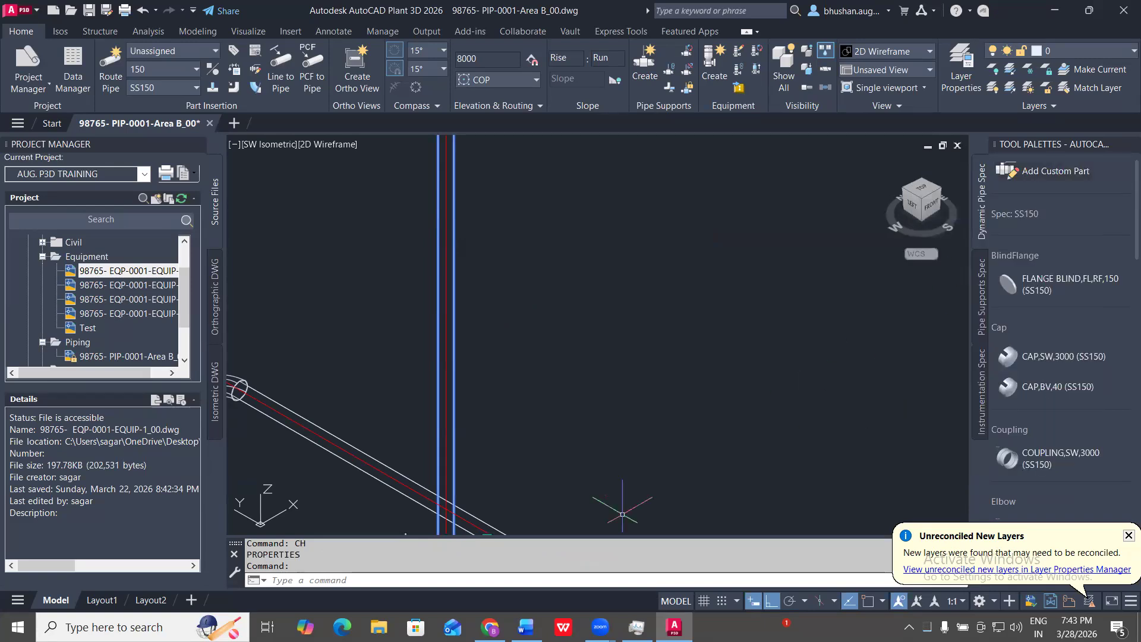
- Route a size 100 SS150 pipe outward from the small flanged nozzle on the vessel's side, starting at the nozzle's node
{"action": "scroll", "coordinate": [564, 345], "scroll_direction": "down", "scroll_amount": 8}
{"action": "middle_click_drag", "start_coordinate": [559, 471], "coordinate": [642, 267]}
{"action": "scroll", "coordinate": [685, 327], "scroll_direction": "up", "scroll_amount": 4}
{"action": "scroll", "coordinate": [646, 380], "scroll_direction": "up", "scroll_amount": 4}
{"action": "scroll", "coordinate": [755, 431], "scroll_direction": "up", "scroll_amount": 2}
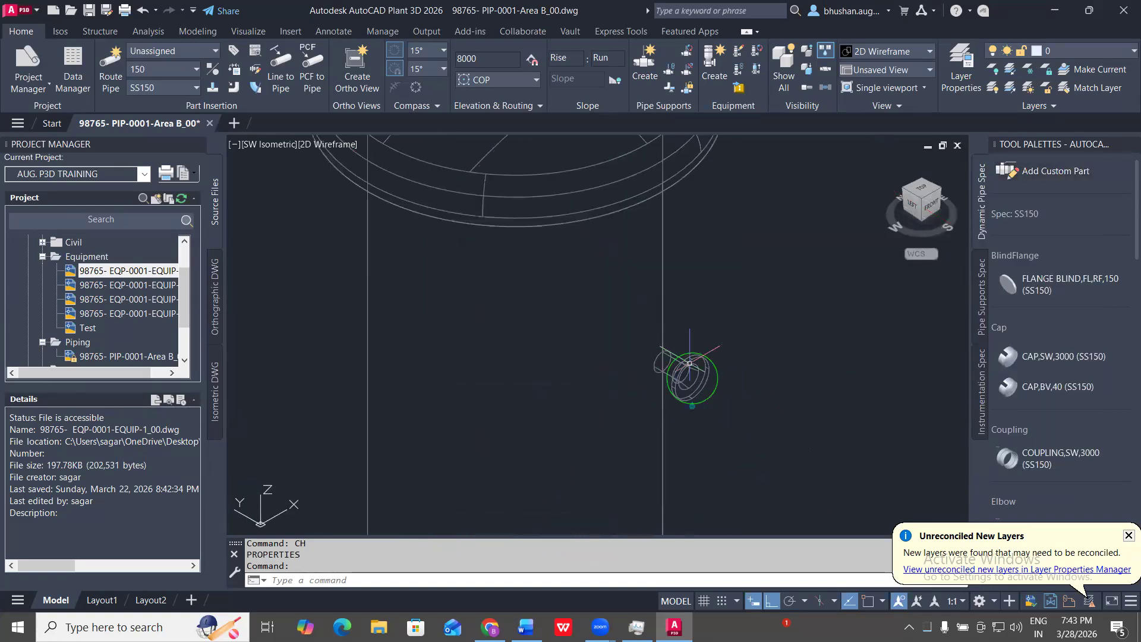
{"action": "left_click", "coordinate": [149, 70]}
{"action": "left_click", "coordinate": [148, 121]}
{"action": "left_click", "coordinate": [118, 74]}
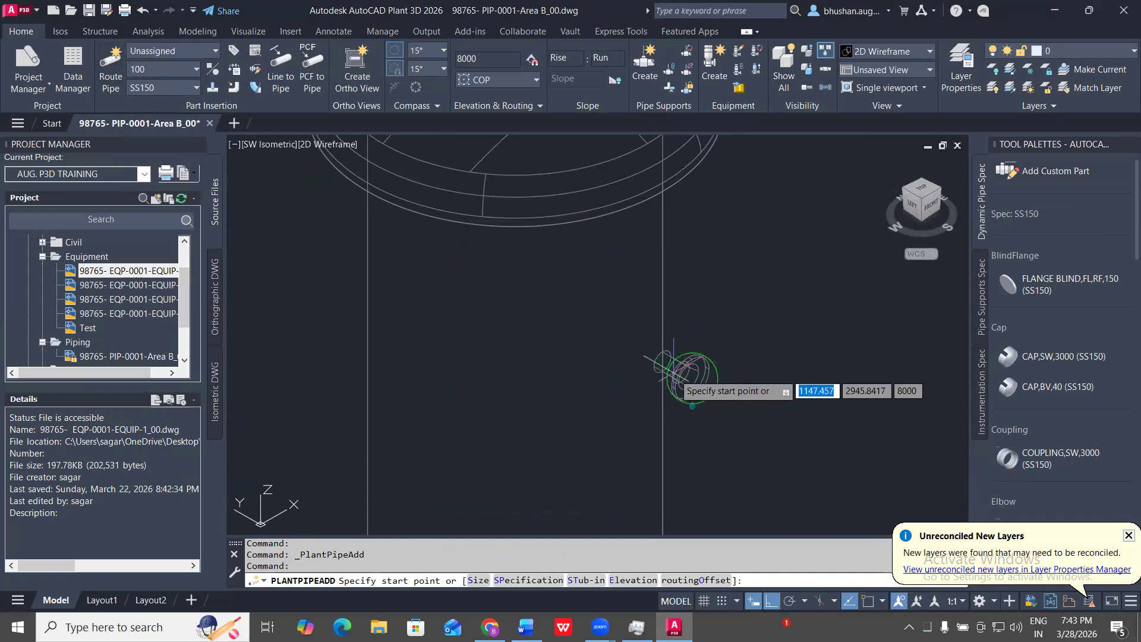
{"action": "scroll", "coordinate": [677, 402], "scroll_direction": "up", "scroll_amount": 5}
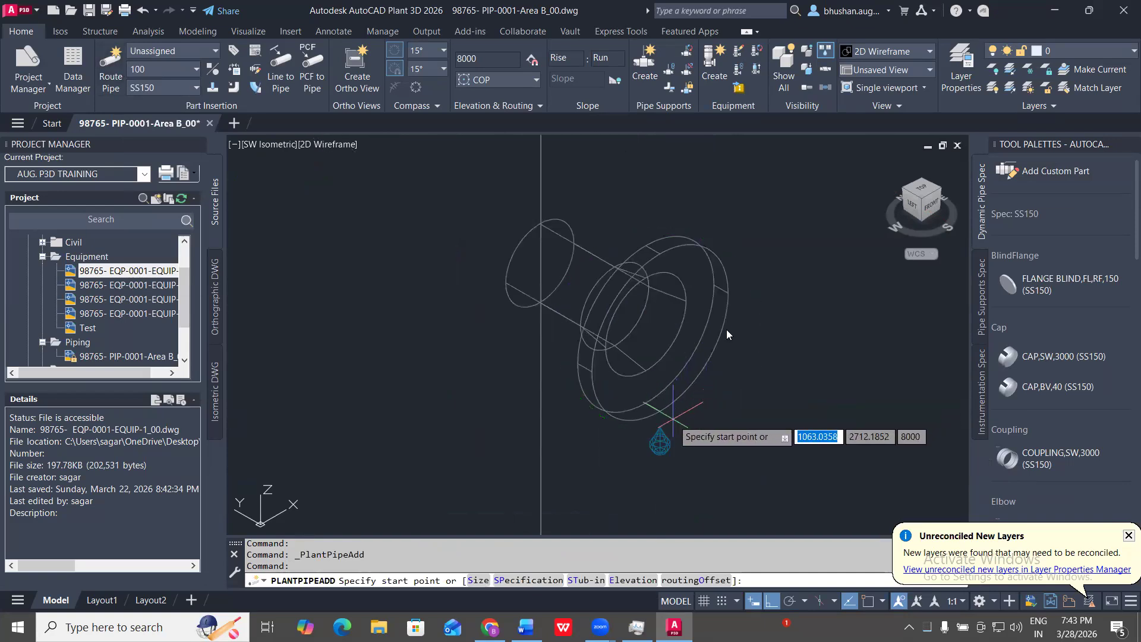
{"action": "right_click", "coordinate": [712, 247], "text": "shift"}
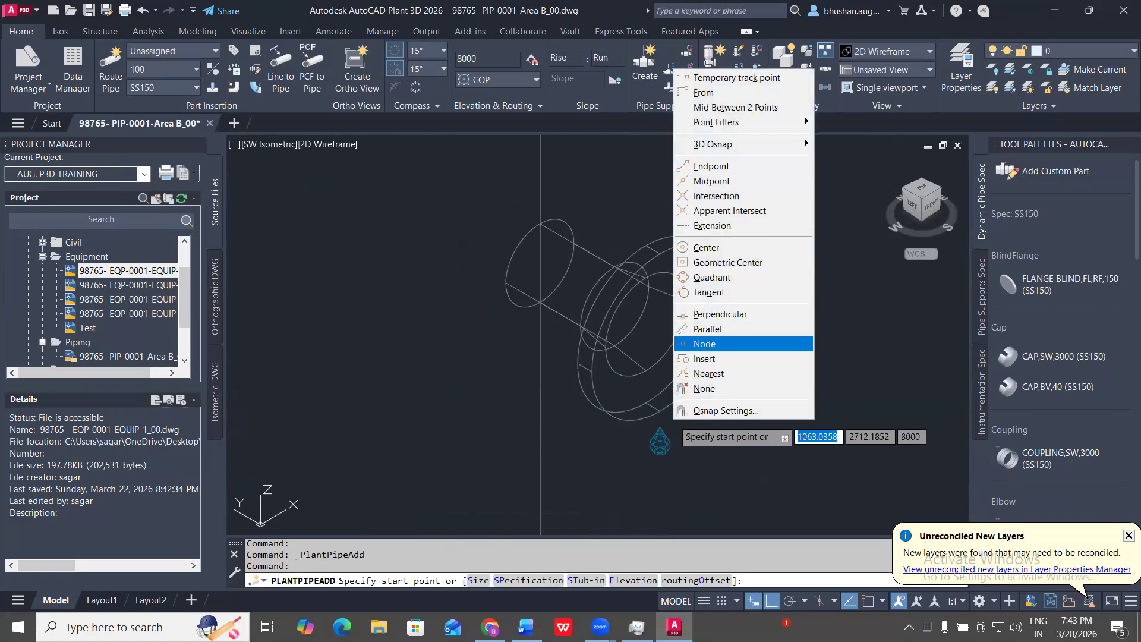
{"action": "left_click", "coordinate": [704, 344]}
{"action": "left_click", "coordinate": [660, 440]}
{"action": "scroll", "coordinate": [756, 356], "scroll_direction": "down", "scroll_amount": 5}
{"action": "middle_click_drag", "start_coordinate": [828, 413], "coordinate": [585, 261]}
{"action": "left_click", "coordinate": [663, 343]}
{"action": "key", "text": "Escape"}
{"action": "key", "text": "Escape"}
- Inspect the flanged joint between the new size 100 pipe and the vessel nozzle
{"action": "scroll", "coordinate": [485, 205], "scroll_direction": "up", "scroll_amount": 7}
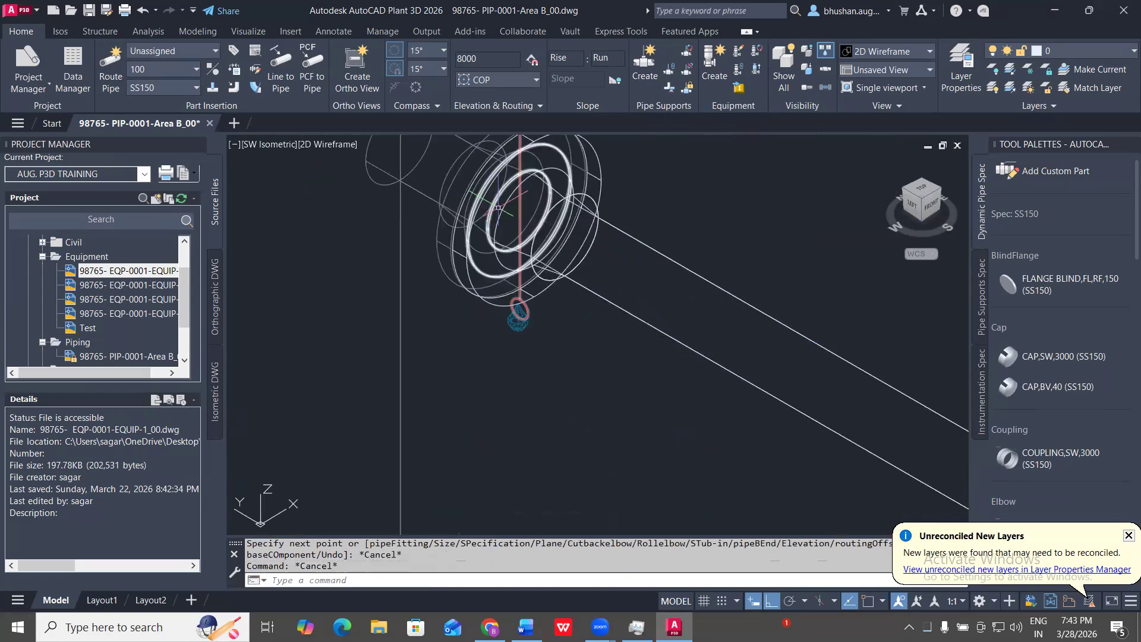
{"action": "left_click", "coordinate": [583, 373]}
{"action": "left_click", "coordinate": [492, 325]}
{"action": "scroll", "coordinate": [539, 325], "scroll_direction": "down", "scroll_amount": 5}
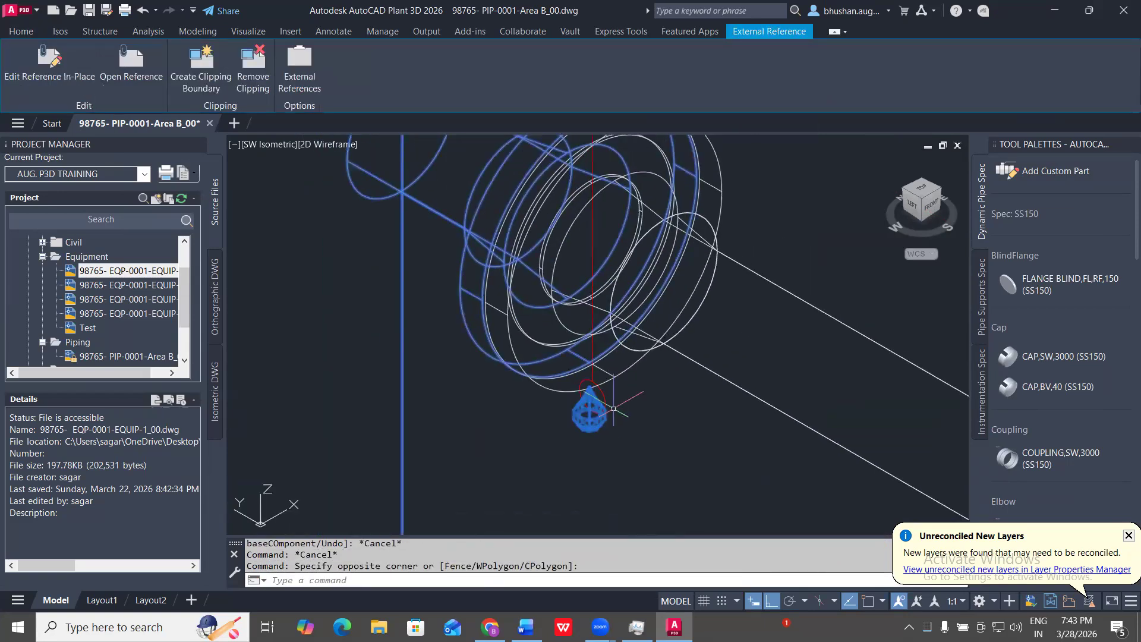
{"action": "key", "text": "Escape"}
{"action": "middle_click_drag", "start_coordinate": [583, 350], "coordinate": [665, 312]}
- Switch to the top view, dismiss equipment creation and open the equipment drawing 98765- EQP-0001-EQUIP-1_00
{"action": "left_click", "coordinate": [921, 195]}
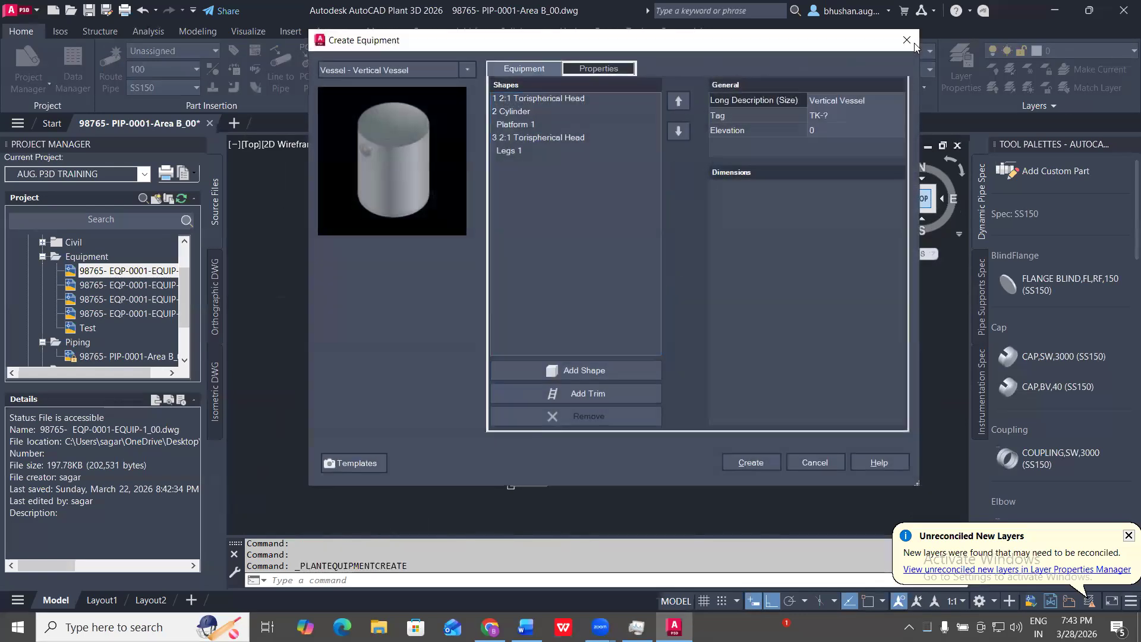
{"action": "left_click", "coordinate": [910, 41]}
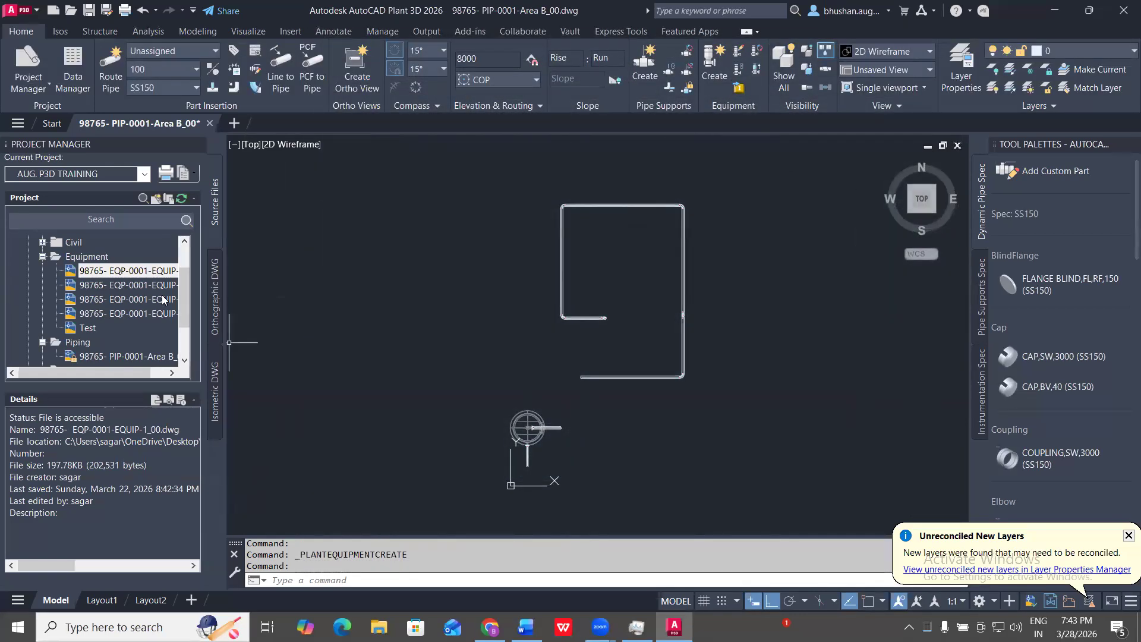
{"action": "double_click", "coordinate": [128, 272]}
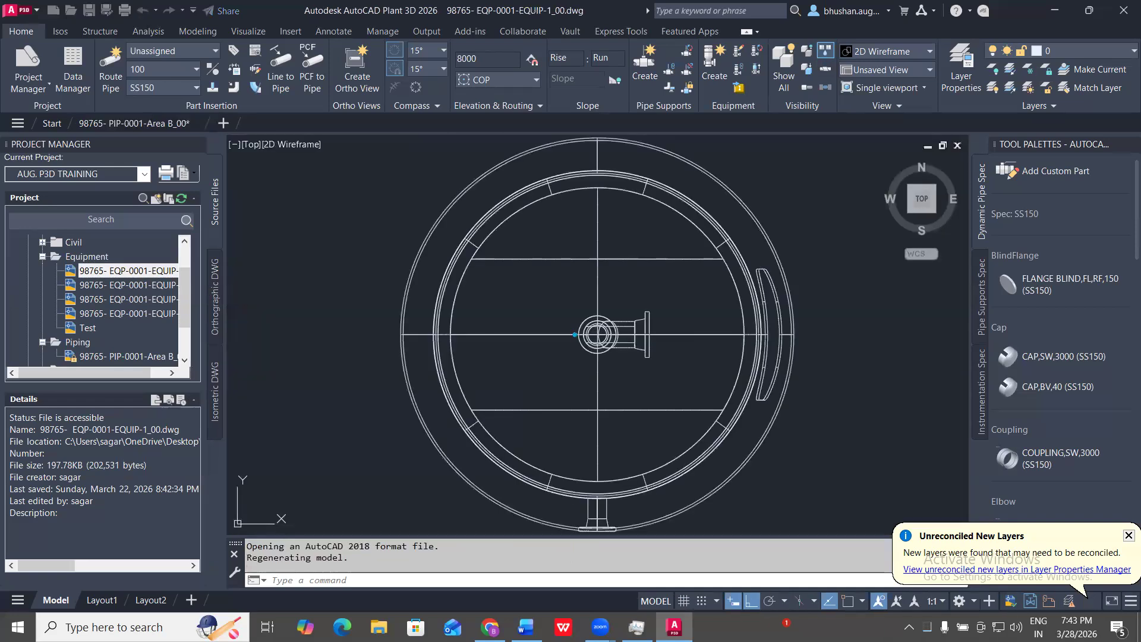
- Add a new nozzle to vessel V-101 and bring up its type settings
{"action": "left_click", "coordinate": [680, 198]}
{"action": "scroll", "coordinate": [566, 321], "scroll_direction": "down", "scroll_amount": 5}
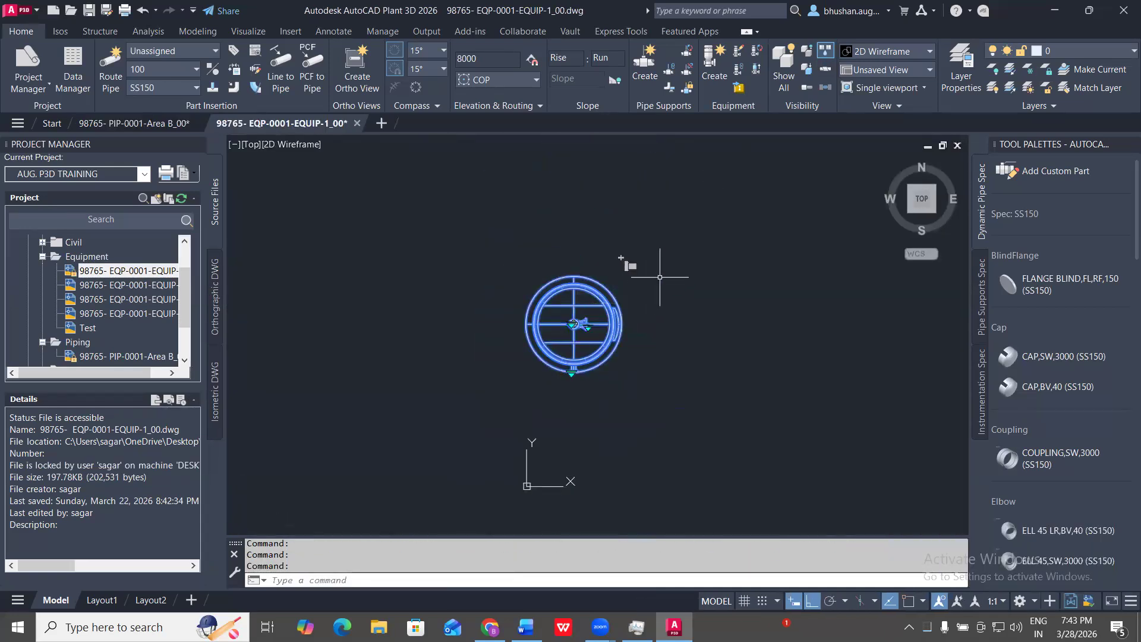
{"action": "left_click", "coordinate": [629, 264]}
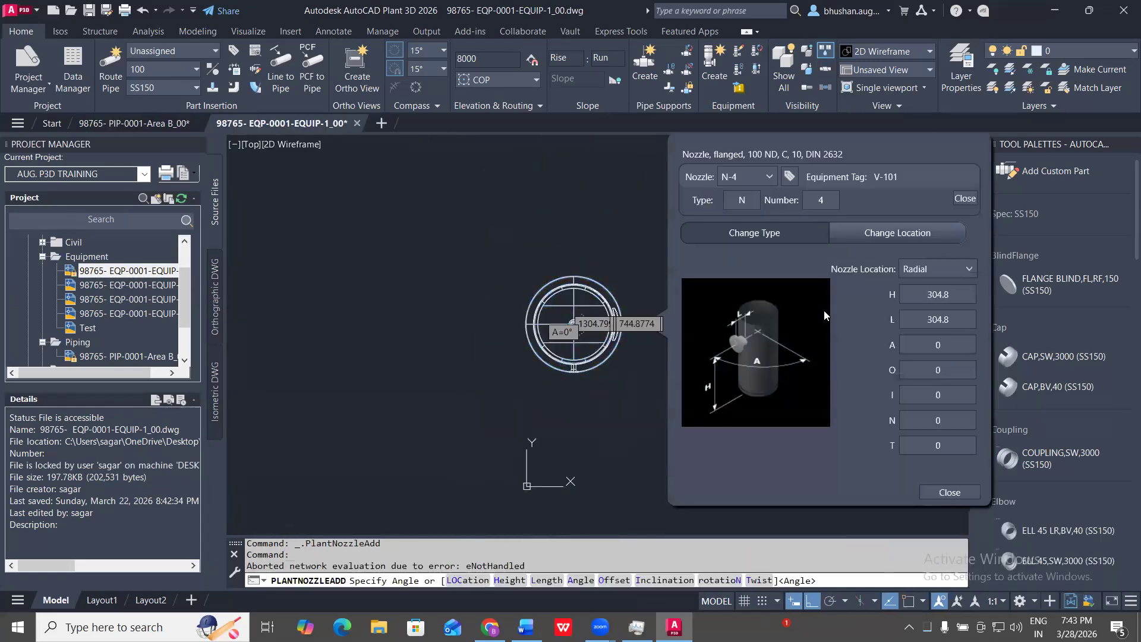
{"action": "left_click", "coordinate": [769, 234]}
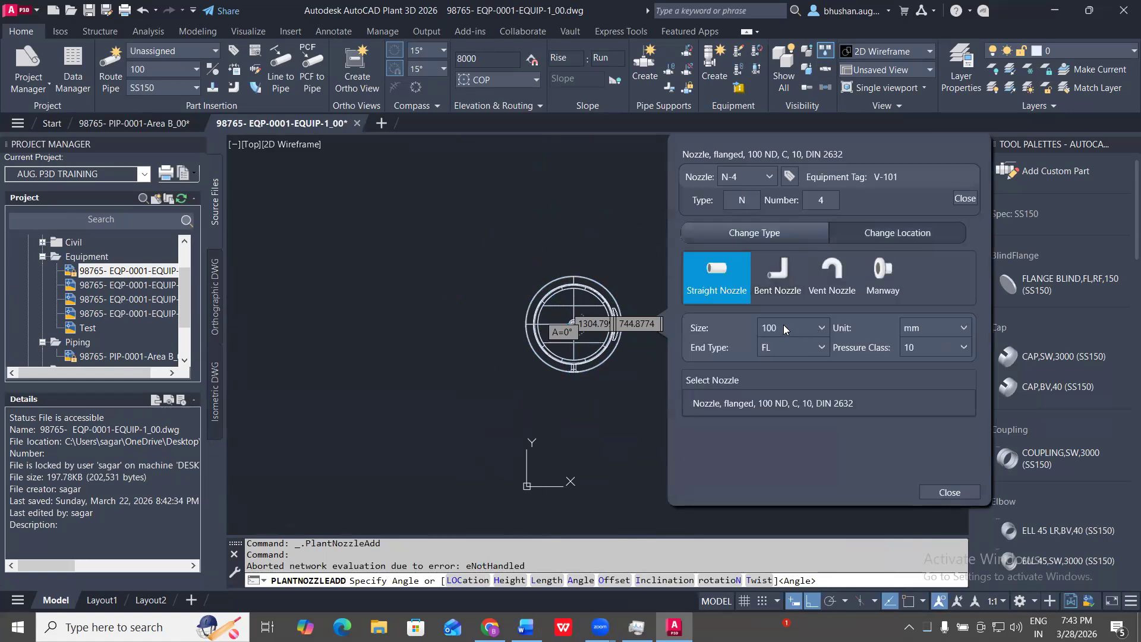
- Review the nozzle sizes and the pressure classes offered in inches, returning the unit to mm
{"action": "left_click", "coordinate": [783, 328]}
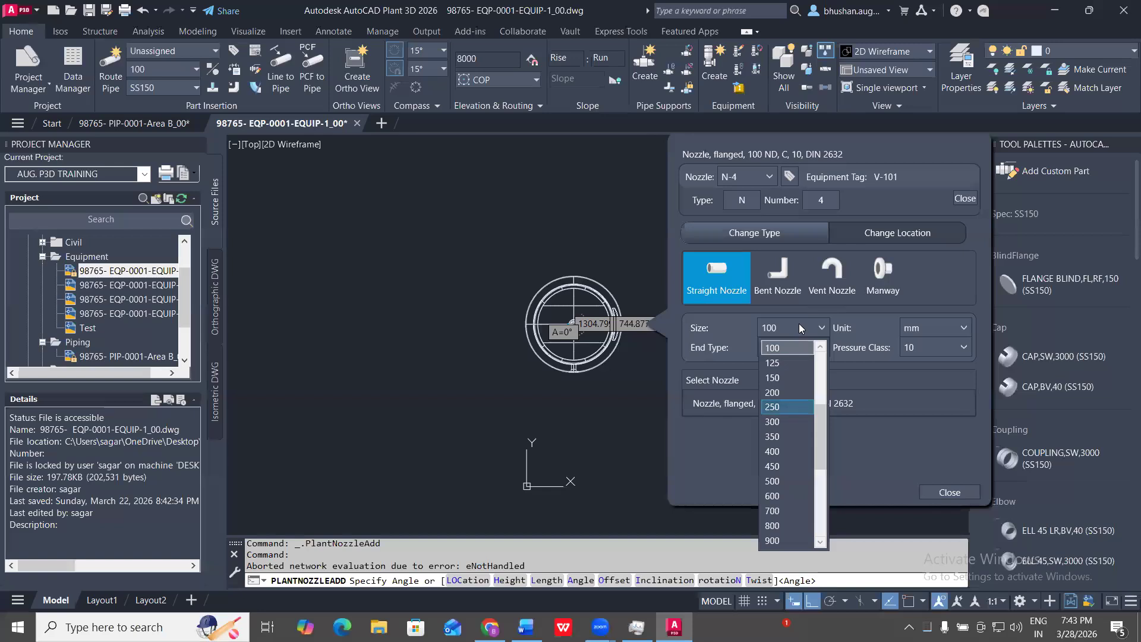
{"action": "left_click", "coordinate": [936, 328]}
{"action": "left_click", "coordinate": [936, 325]}
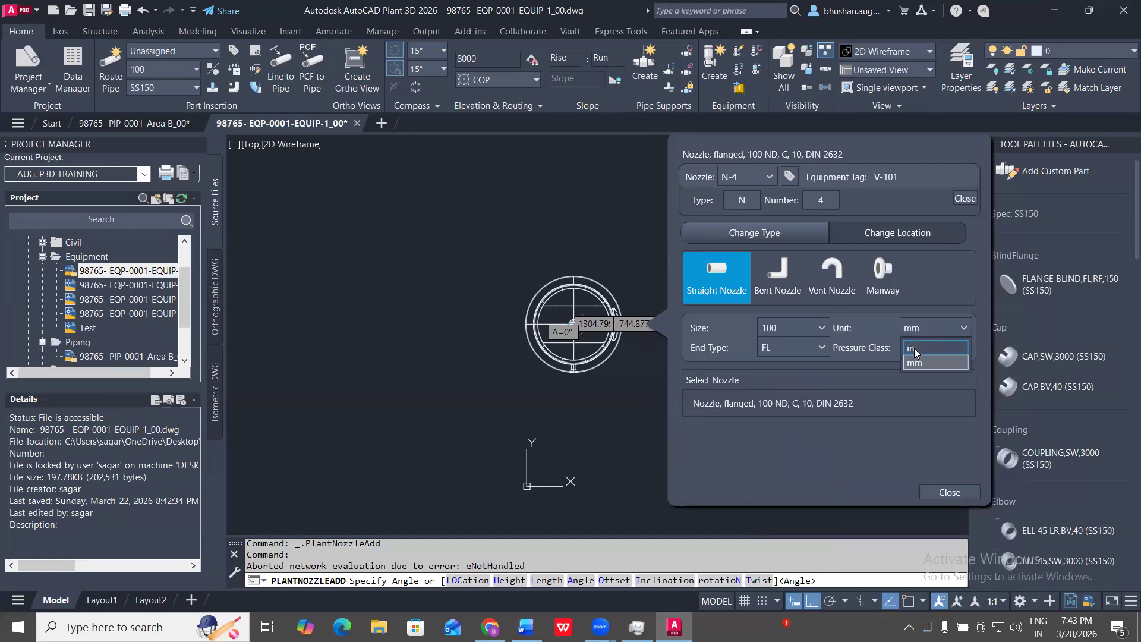
{"action": "left_click", "coordinate": [928, 347]}
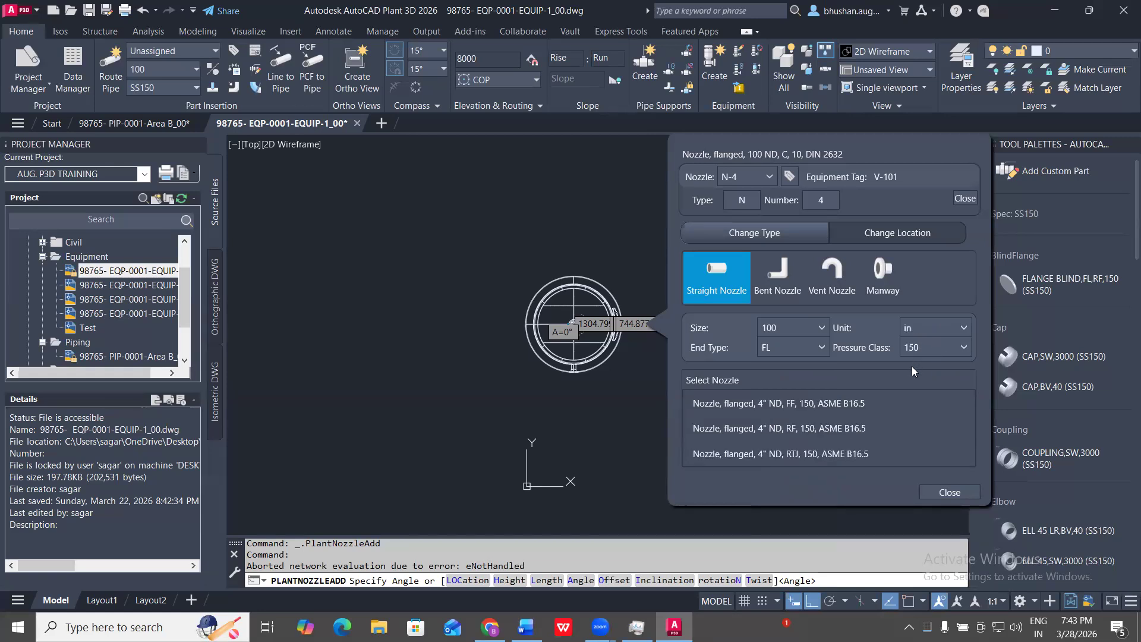
{"action": "left_click", "coordinate": [930, 348]}
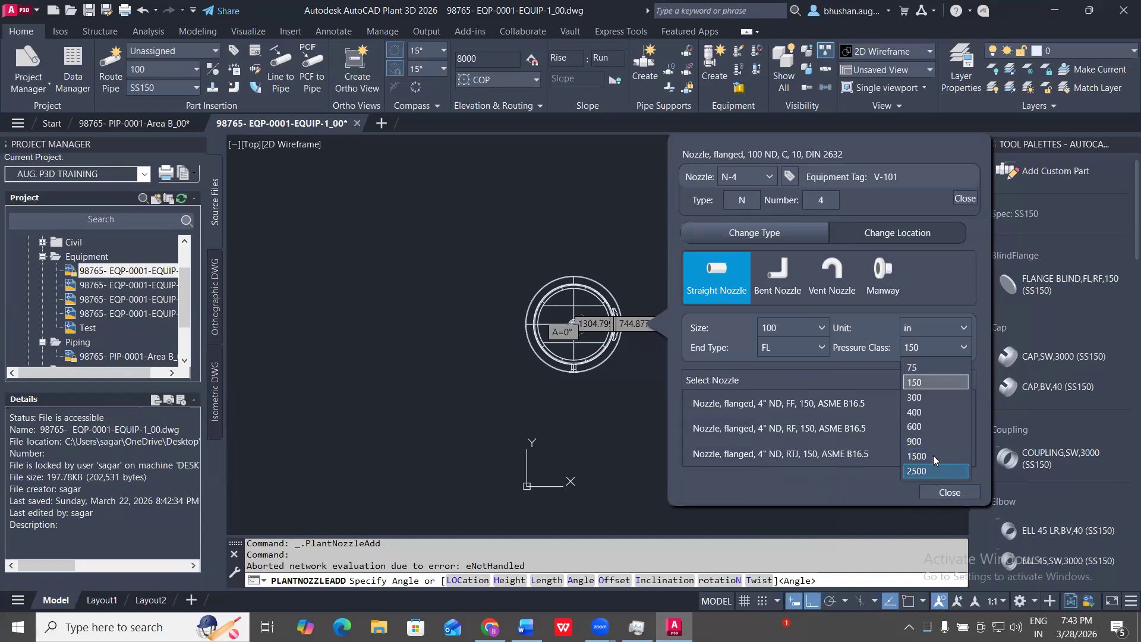
{"action": "left_click", "coordinate": [925, 347]}
{"action": "left_click", "coordinate": [952, 326]}
{"action": "left_click", "coordinate": [918, 364]}
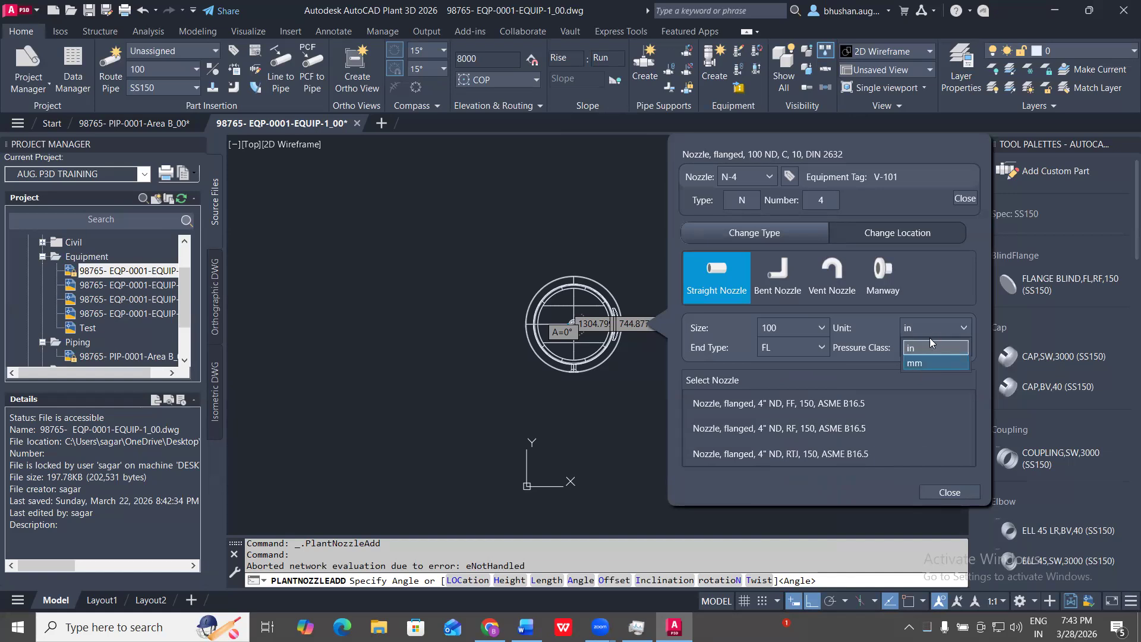
- Keep the new V-101 nozzle's unit in mm, compare the spec's flange ratings, set its pressure class to 16 and finish the nozzle
{"action": "left_click", "coordinate": [936, 347]}
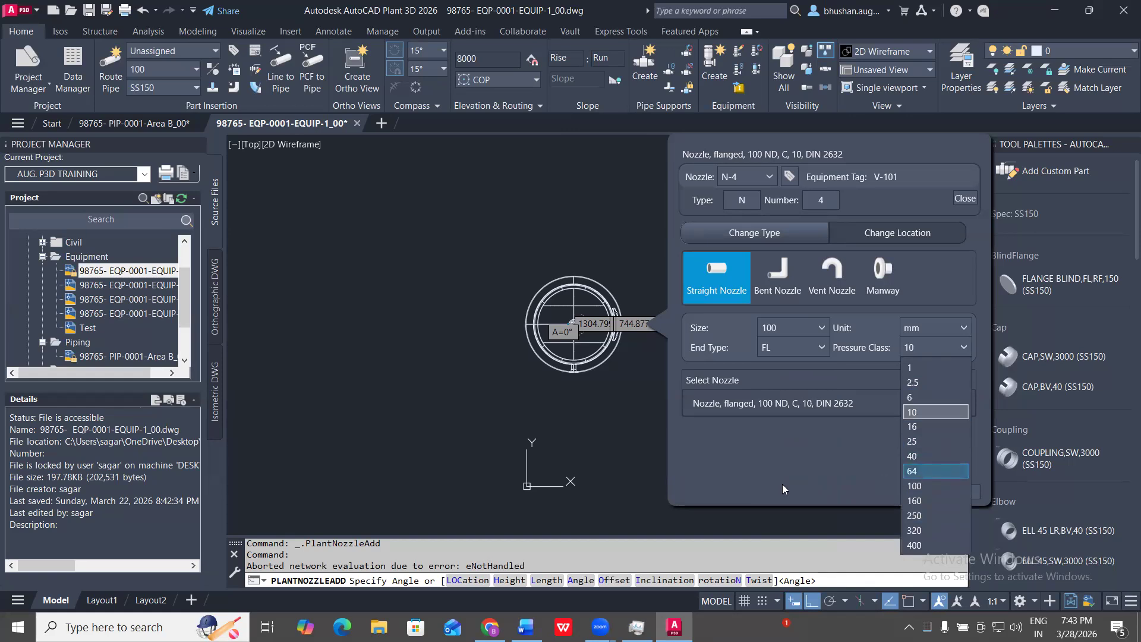
{"action": "left_click", "coordinate": [815, 410]}
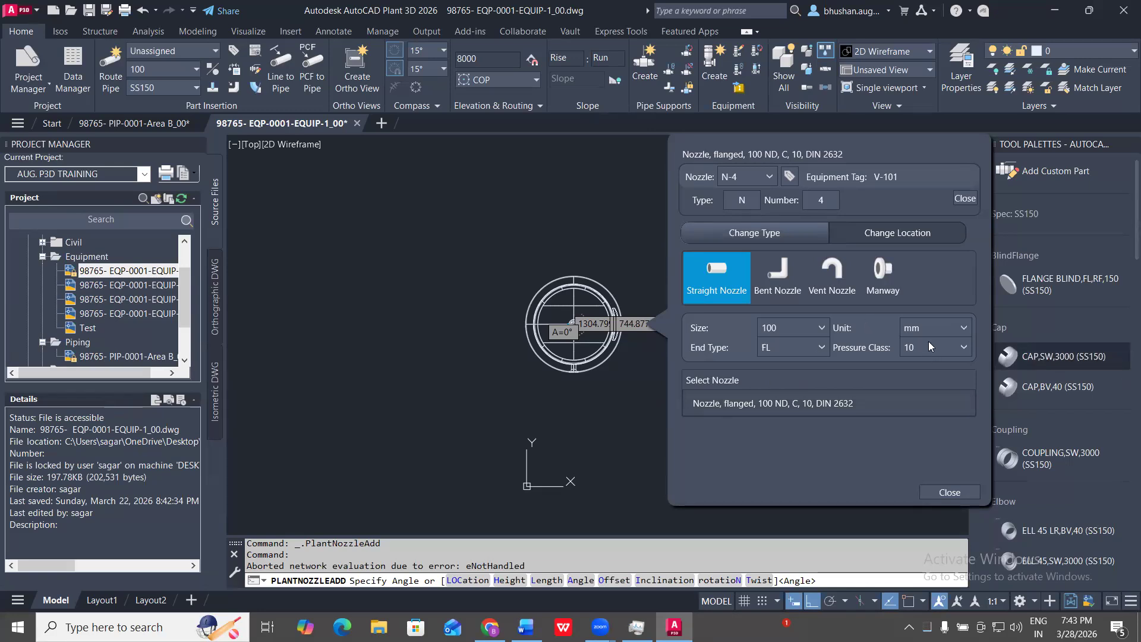
{"action": "scroll", "coordinate": [1093, 284], "scroll_direction": "down", "scroll_amount": 5}
{"action": "scroll", "coordinate": [1064, 345], "scroll_direction": "down", "scroll_amount": 3}
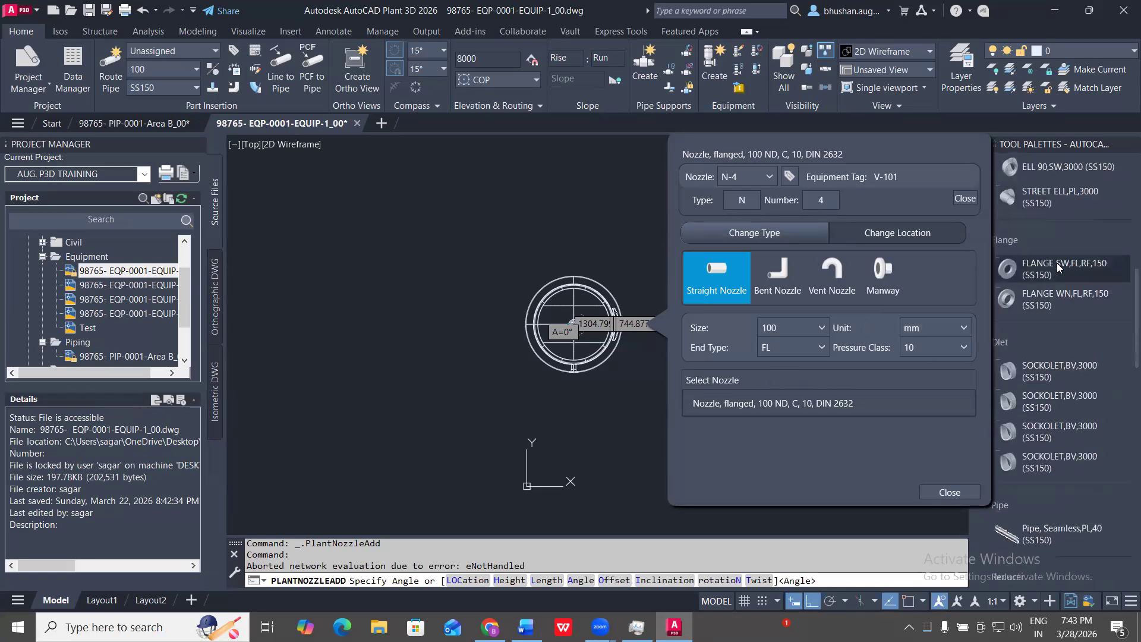
{"action": "scroll", "coordinate": [1034, 315], "scroll_direction": "up", "scroll_amount": 3}
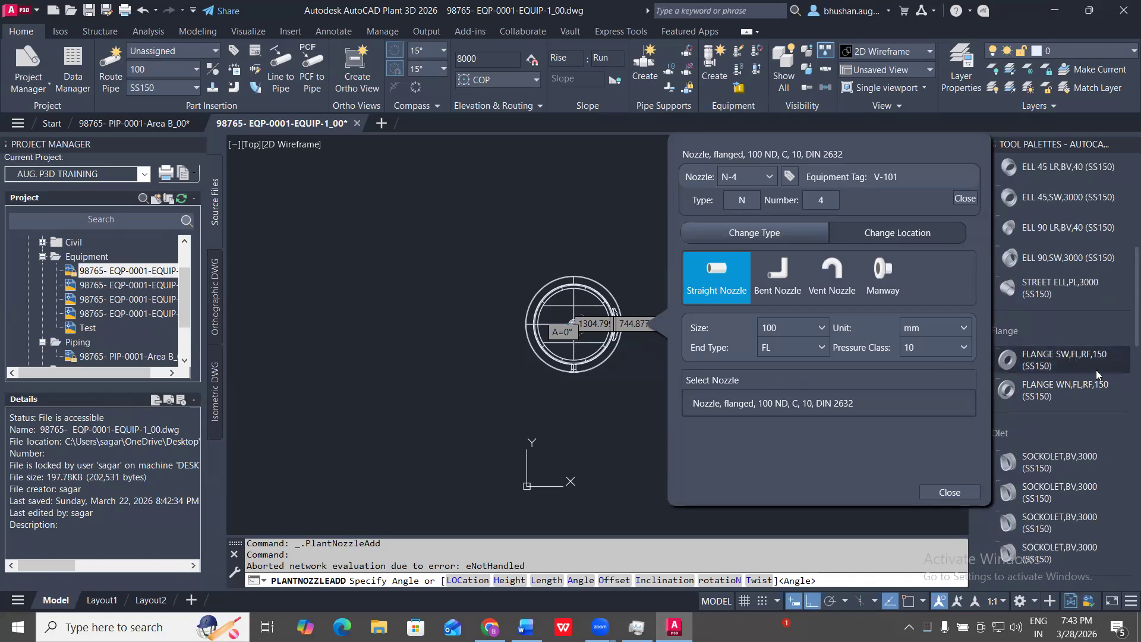
{"action": "left_click", "coordinate": [954, 350]}
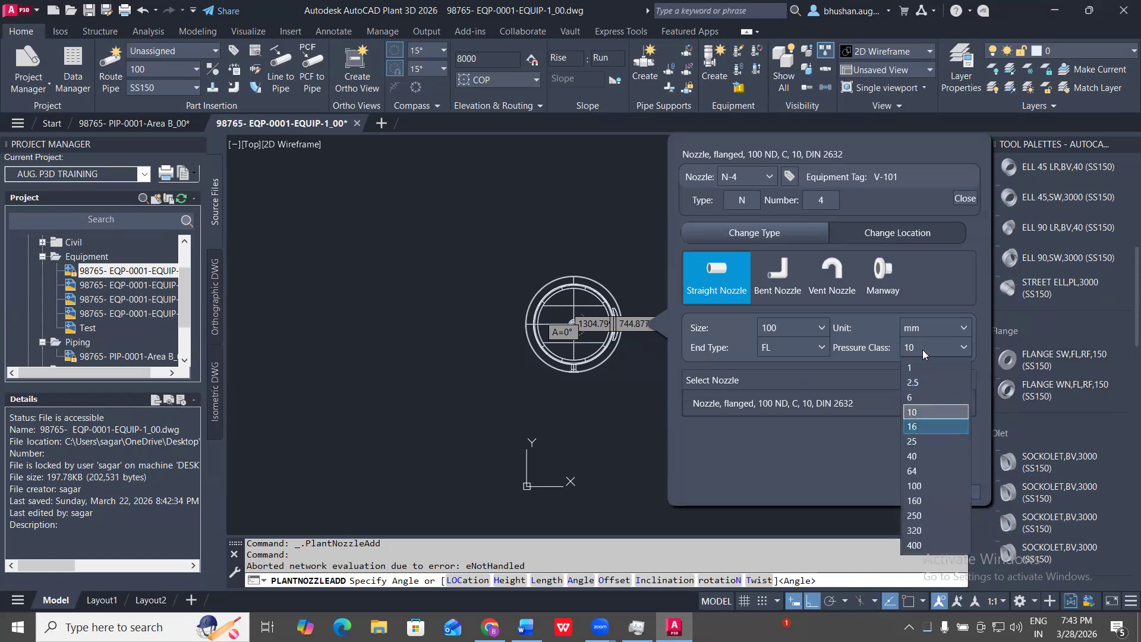
{"action": "left_click", "coordinate": [915, 426]}
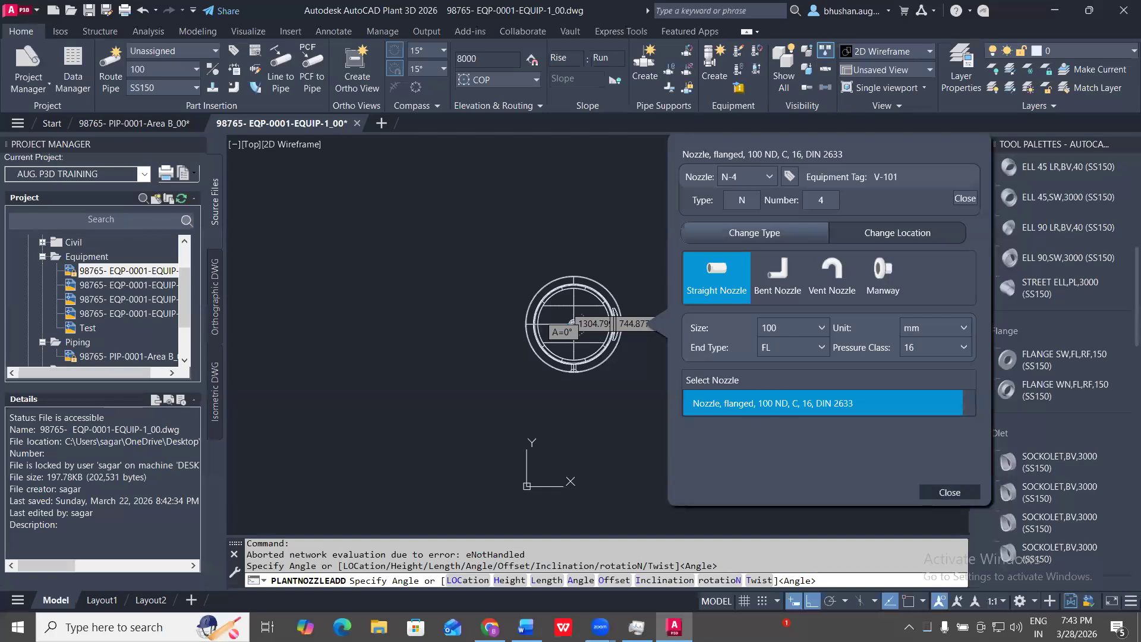
{"action": "left_click", "coordinate": [949, 492]}
- Try to route a pipe from the disconnected port of nozzle N-4 on vessel V-101
{"action": "scroll", "coordinate": [547, 332], "scroll_direction": "up", "scroll_amount": 5}
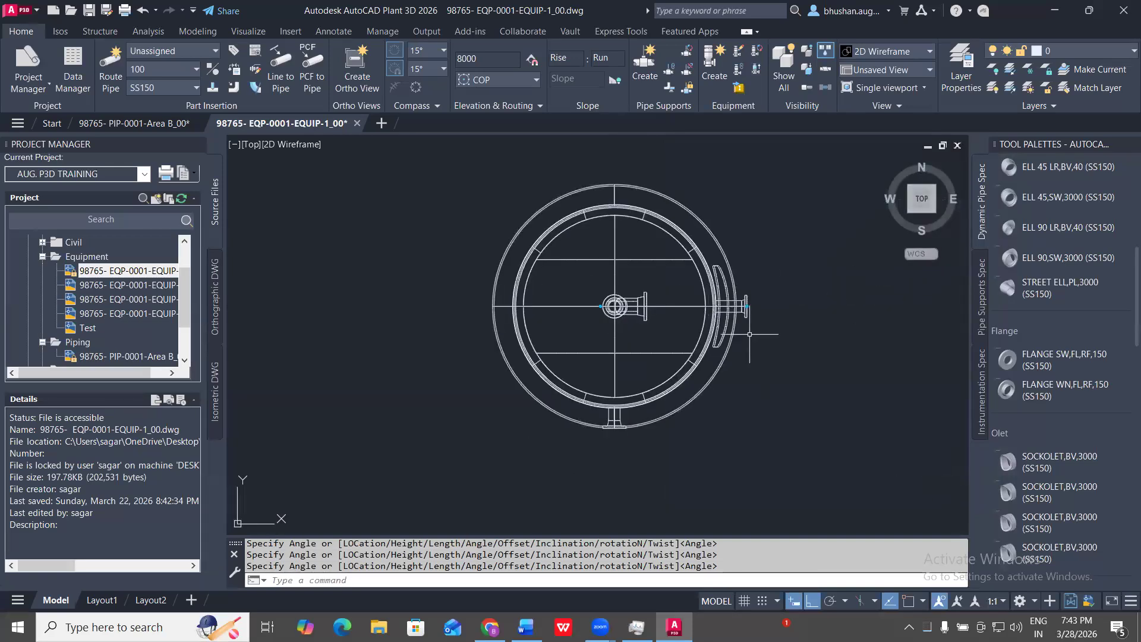
{"action": "scroll", "coordinate": [747, 318], "scroll_direction": "up", "scroll_amount": 5}
{"action": "left_click", "coordinate": [763, 316]}
{"action": "left_click", "coordinate": [763, 316]}
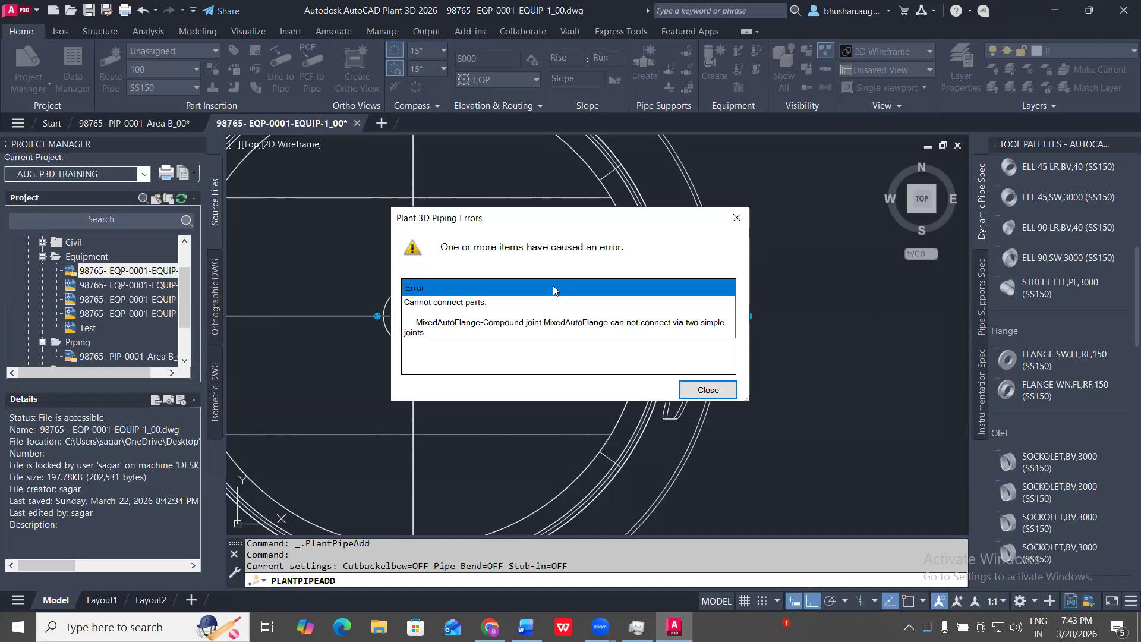
{"action": "left_click", "coordinate": [736, 223]}
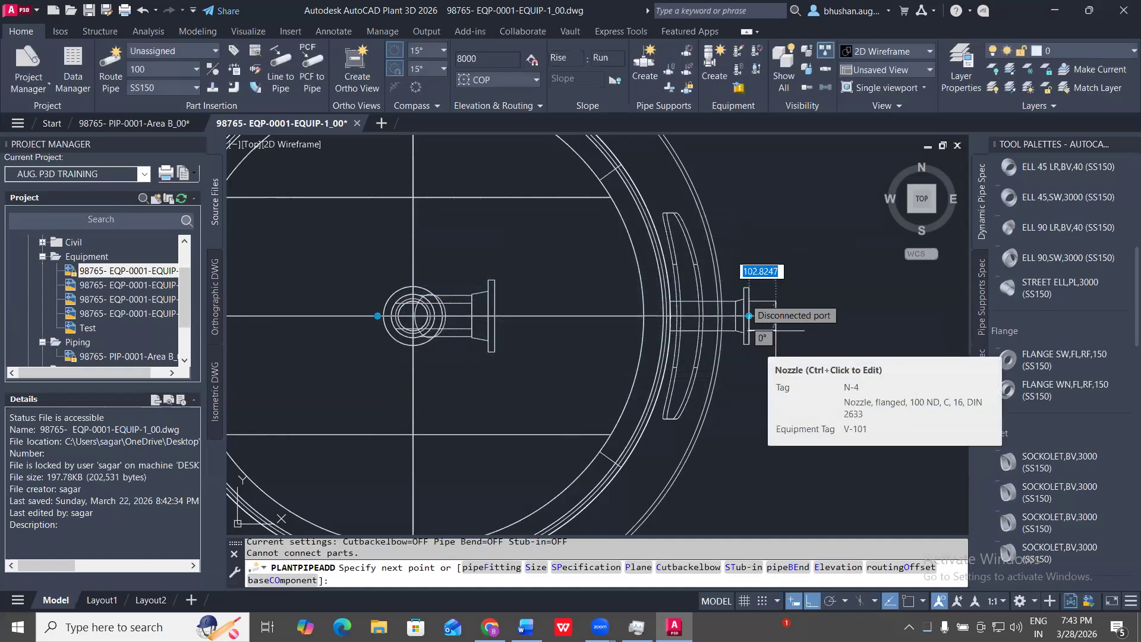
{"action": "key", "text": "Escape"}
- Erase nozzle N-4 from vessel V-101
{"action": "left_click", "coordinate": [746, 318], "text": "ctrl"}
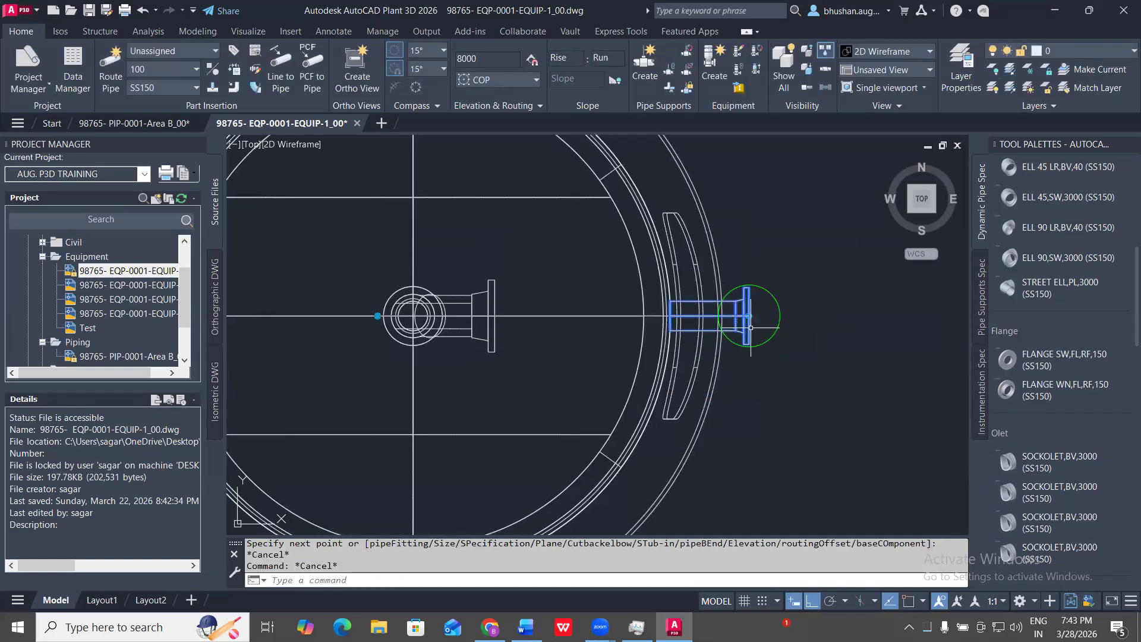
{"action": "type", "text": "E"}
{"action": "key", "text": "Return"}
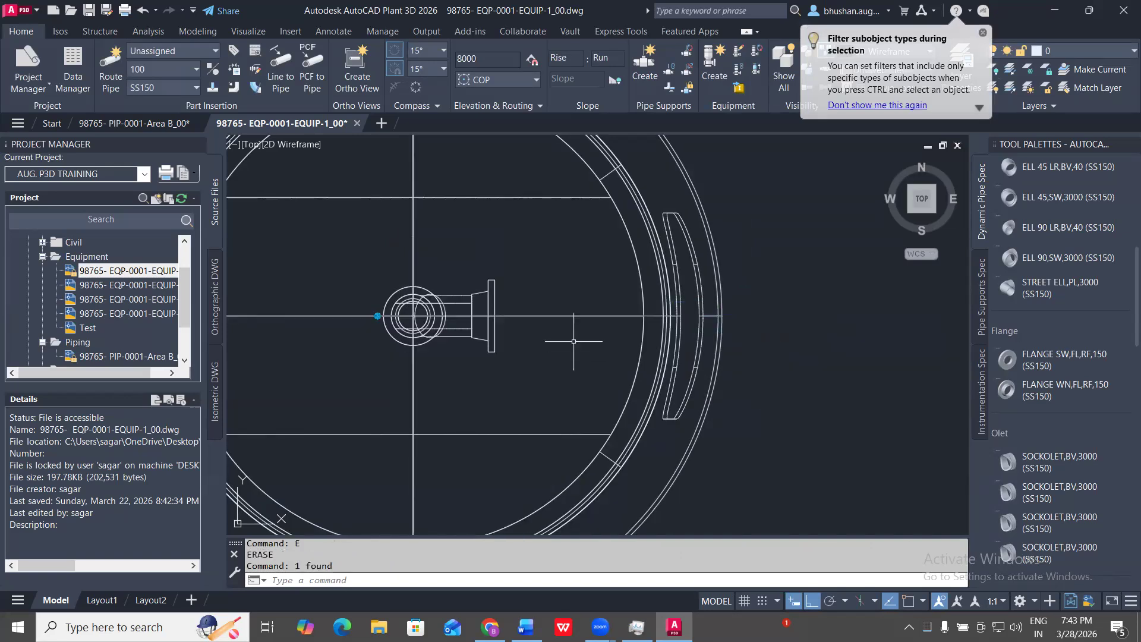
{"action": "scroll", "coordinate": [731, 393], "scroll_direction": "down", "scroll_amount": 4}
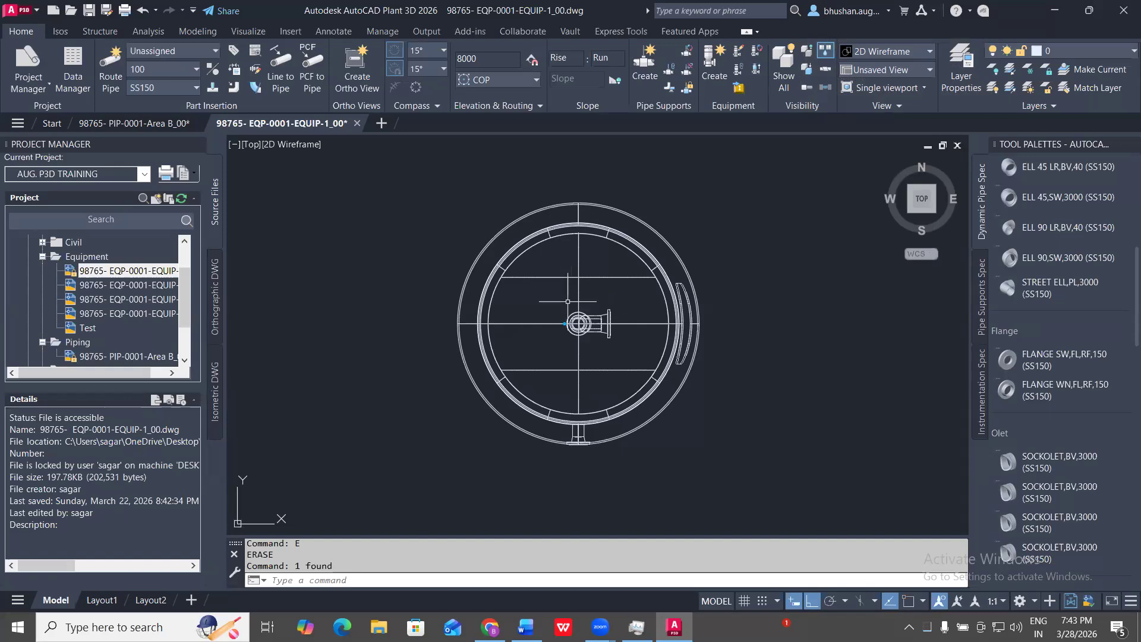
{"action": "scroll", "coordinate": [619, 305], "scroll_direction": "up", "scroll_amount": 2}
{"action": "scroll", "coordinate": [619, 304], "scroll_direction": "up", "scroll_amount": 2}
{"action": "left_click", "coordinate": [618, 321]}
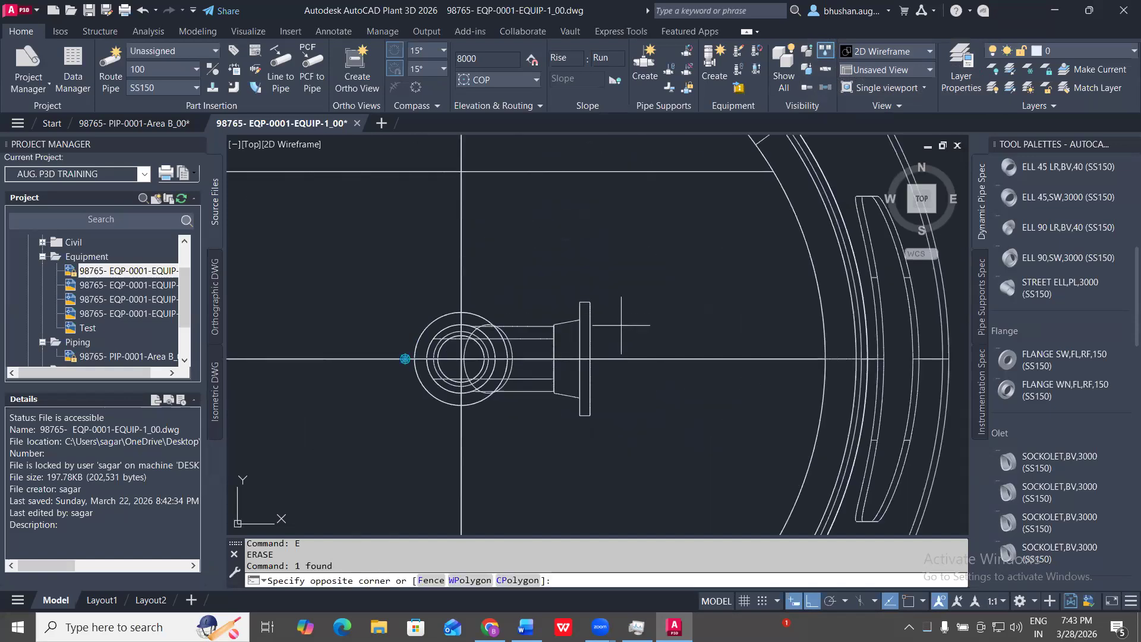
{"action": "scroll", "coordinate": [615, 352], "scroll_direction": "down", "scroll_amount": 3}
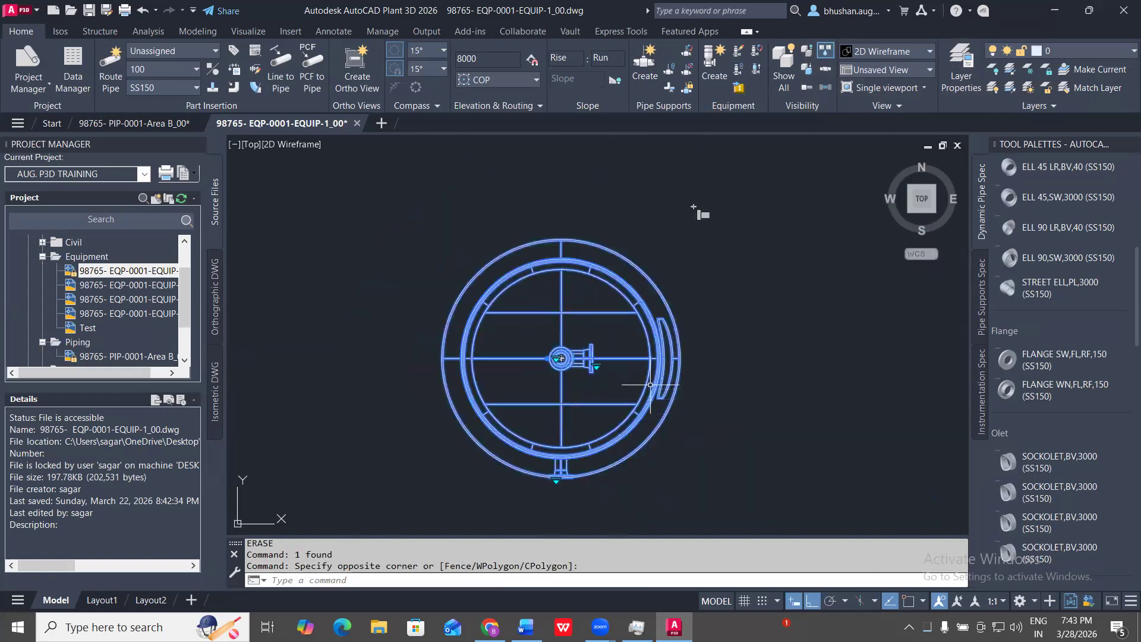
{"action": "scroll", "coordinate": [619, 356], "scroll_direction": "up", "scroll_amount": 5}
{"action": "key", "text": "Escape"}
{"action": "key", "text": "Escape"}
{"action": "left_click", "coordinate": [611, 417]}
{"action": "left_click", "coordinate": [455, 327]}
{"action": "scroll", "coordinate": [507, 195], "scroll_direction": "down", "scroll_amount": 5}
{"action": "key", "text": "Escape"}
{"action": "middle_click_drag", "start_coordinate": [593, 348], "coordinate": [565, 318], "text": "shift"}
{"action": "key", "text": "Escape"}
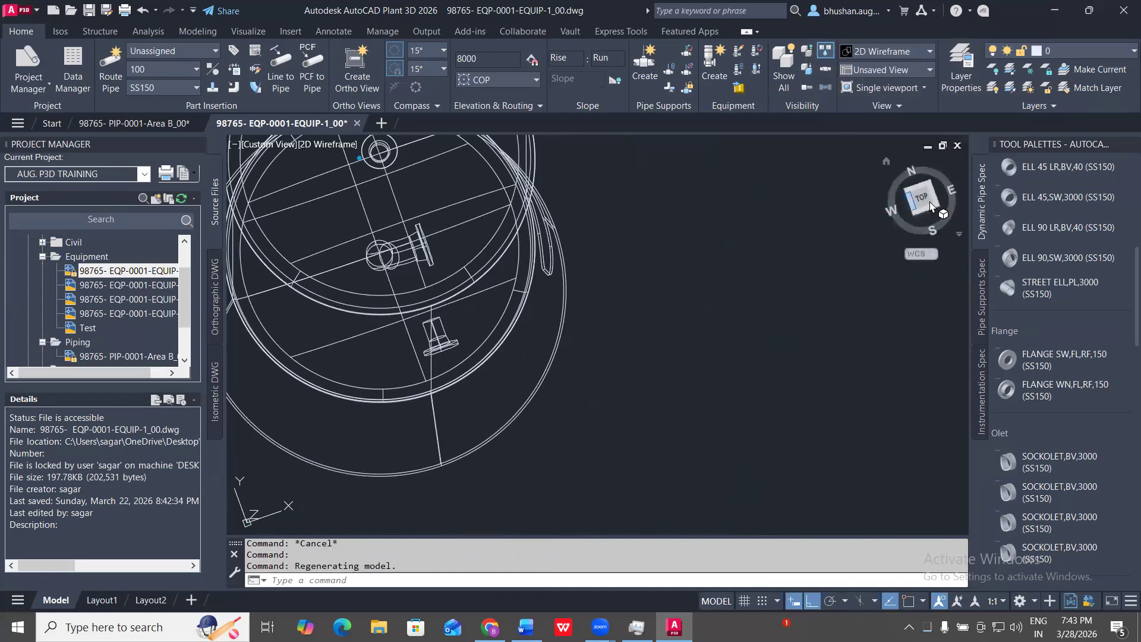
{"action": "left_click", "coordinate": [924, 199]}
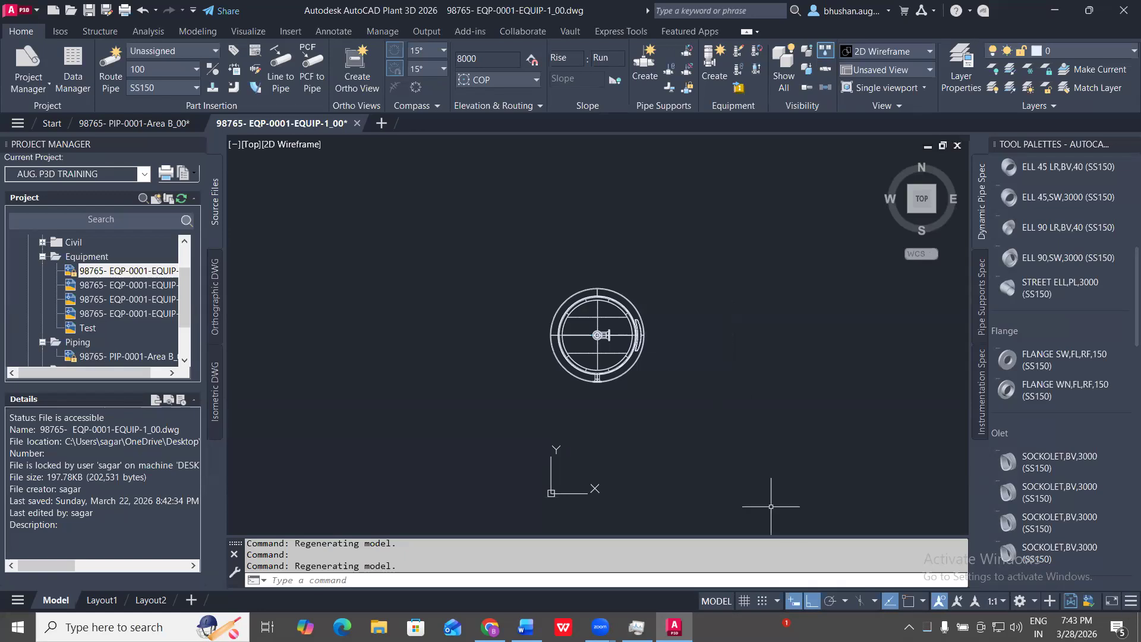
{"action": "key", "text": "ctrl+shift+Escape"}
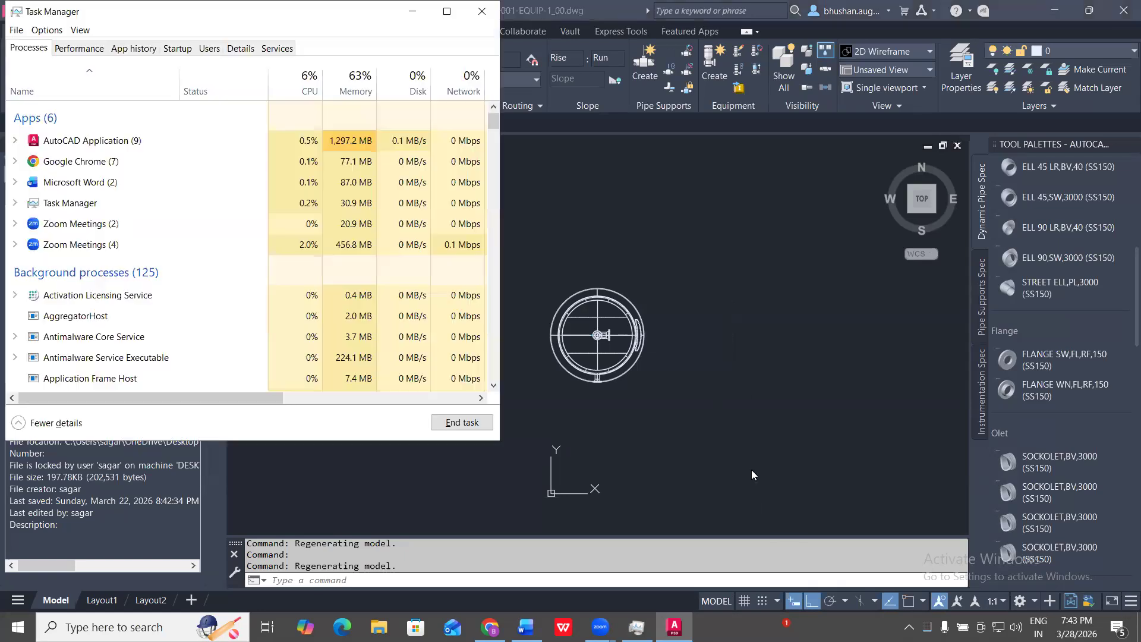
{"action": "left_click", "coordinate": [481, 11]}
{"action": "scroll", "coordinate": [599, 310], "scroll_direction": "down", "scroll_amount": 3}
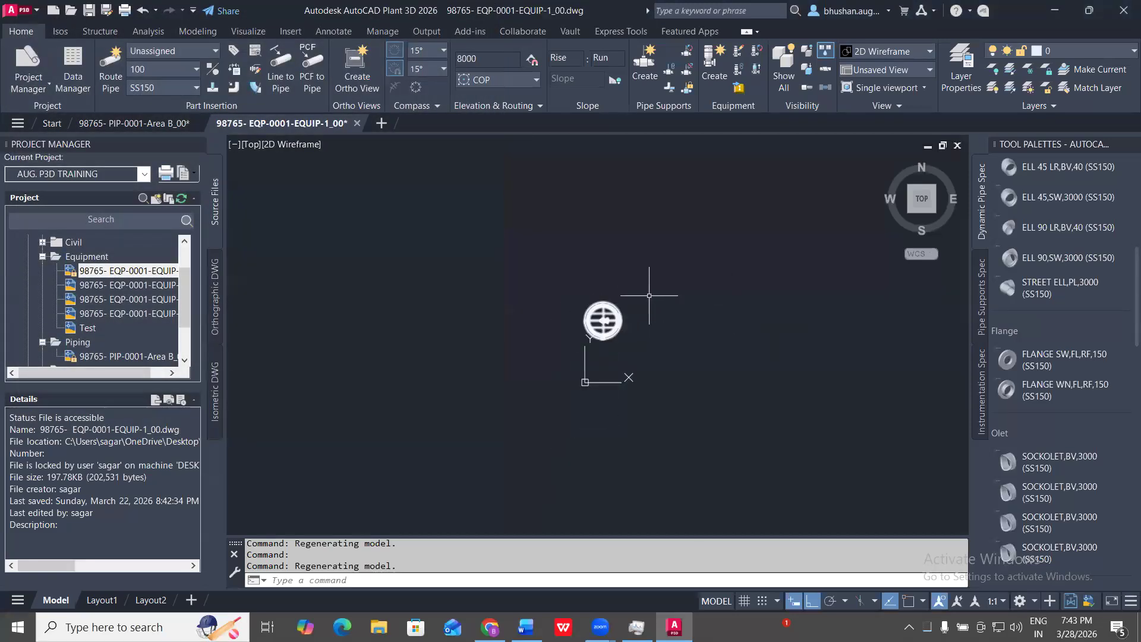
{"action": "middle_click", "coordinate": [731, 306]}
{"action": "middle_click", "coordinate": [731, 306]}
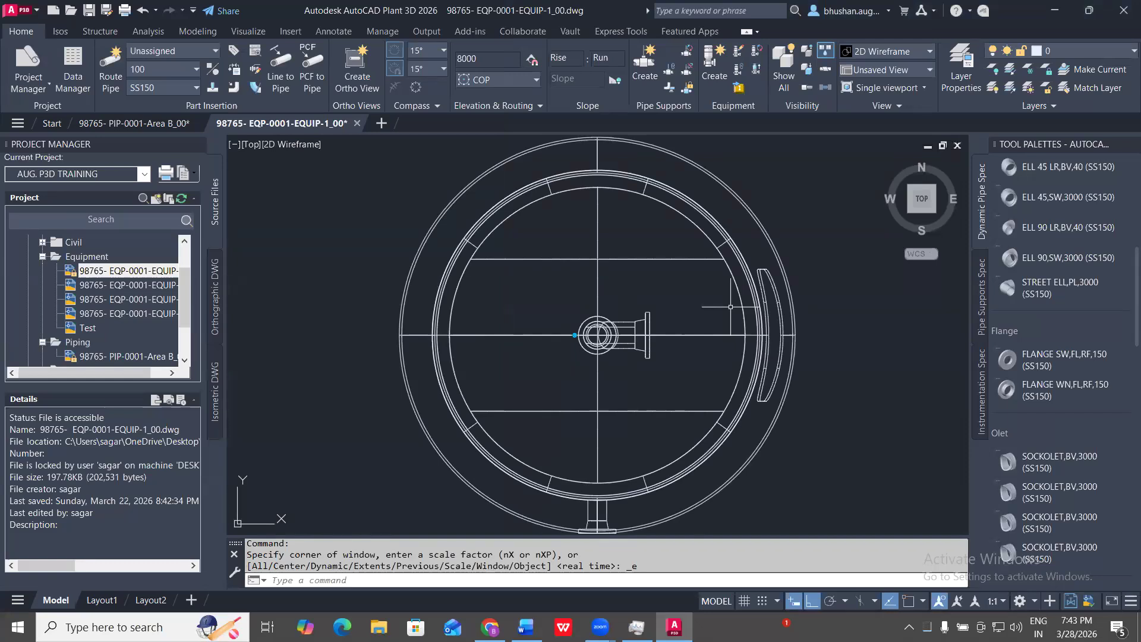
- Switch to the piping drawing 98765- PIP-0001-Area B_00 and turn on the routing compass and its snaps
{"action": "left_click", "coordinate": [134, 123]}
{"action": "scroll", "coordinate": [471, 416], "scroll_direction": "up", "scroll_amount": 3}
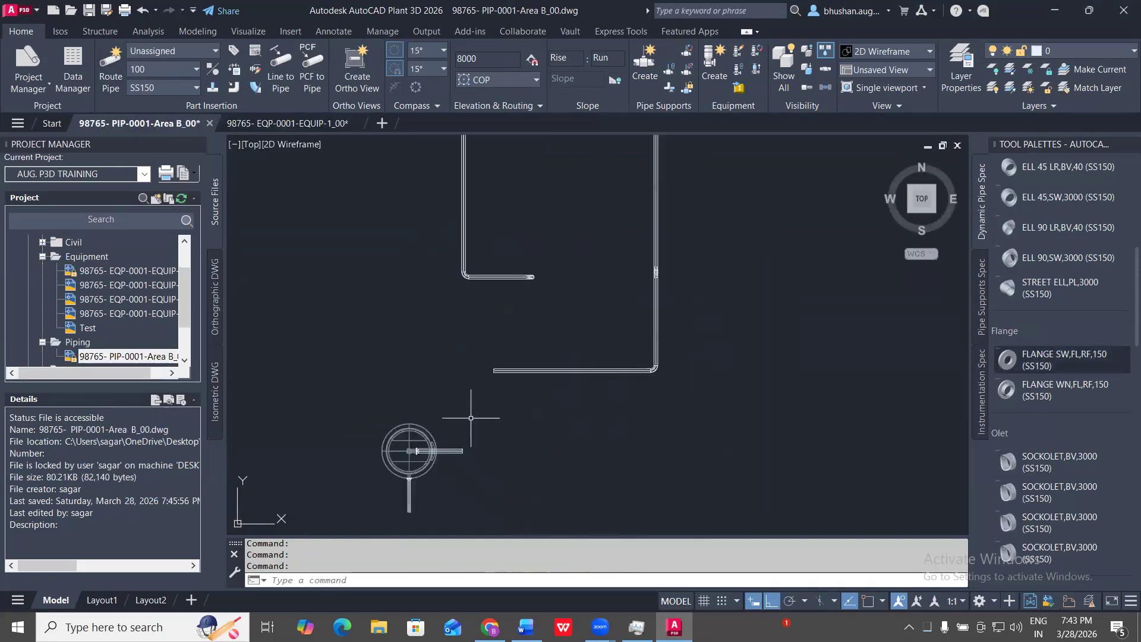
{"action": "mouse_move", "coordinate": [468, 214]}
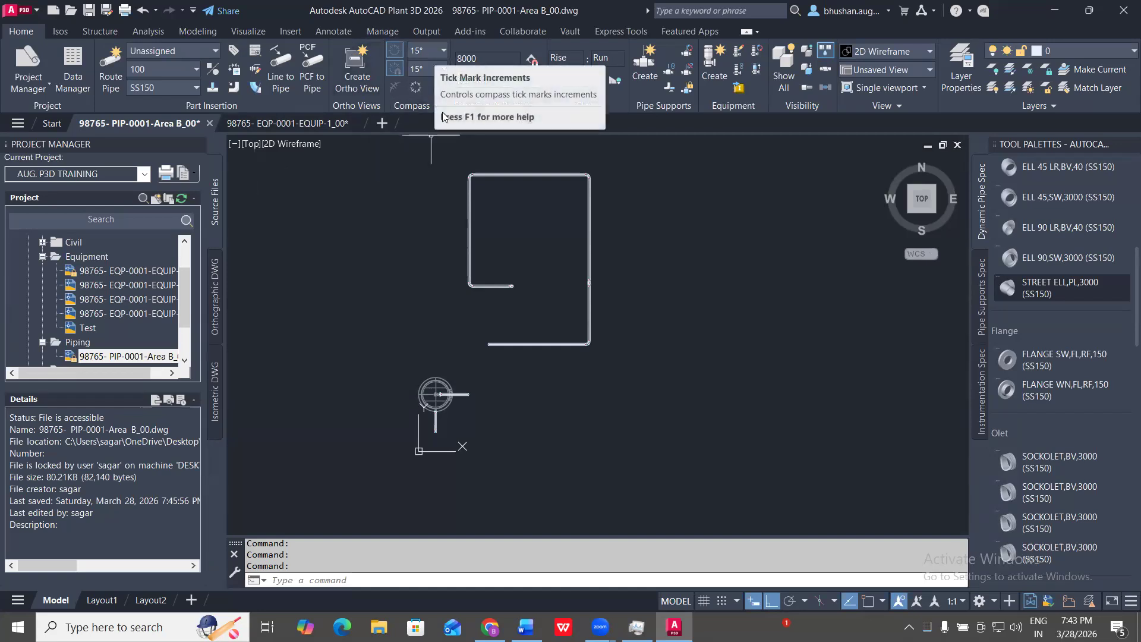
{"action": "left_click", "coordinate": [416, 89]}
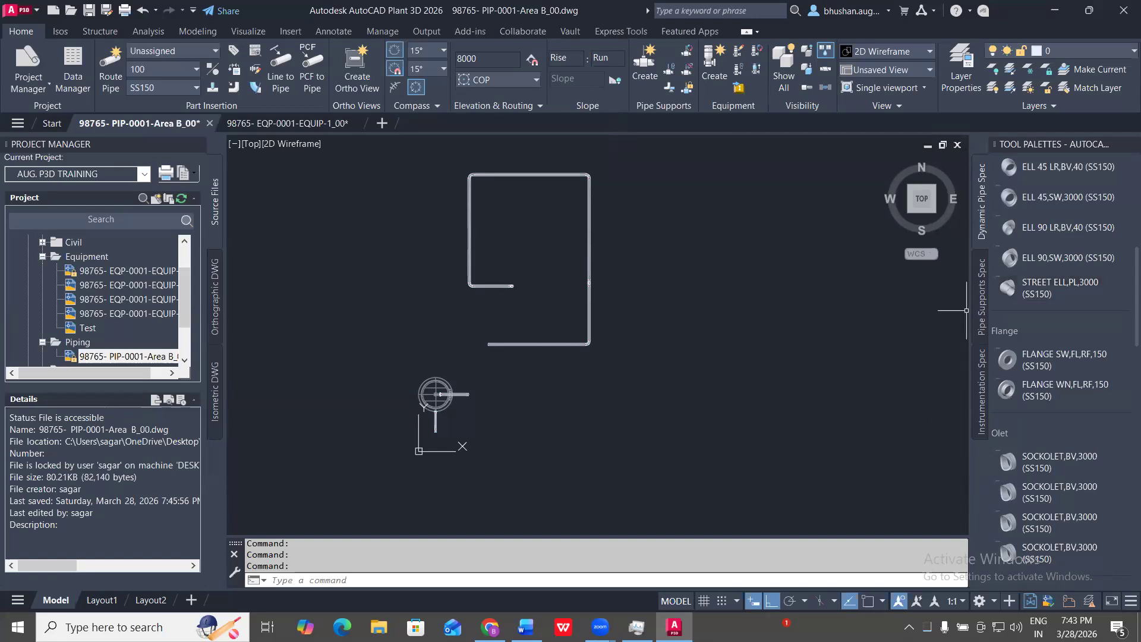
{"action": "left_click", "coordinate": [401, 70]}
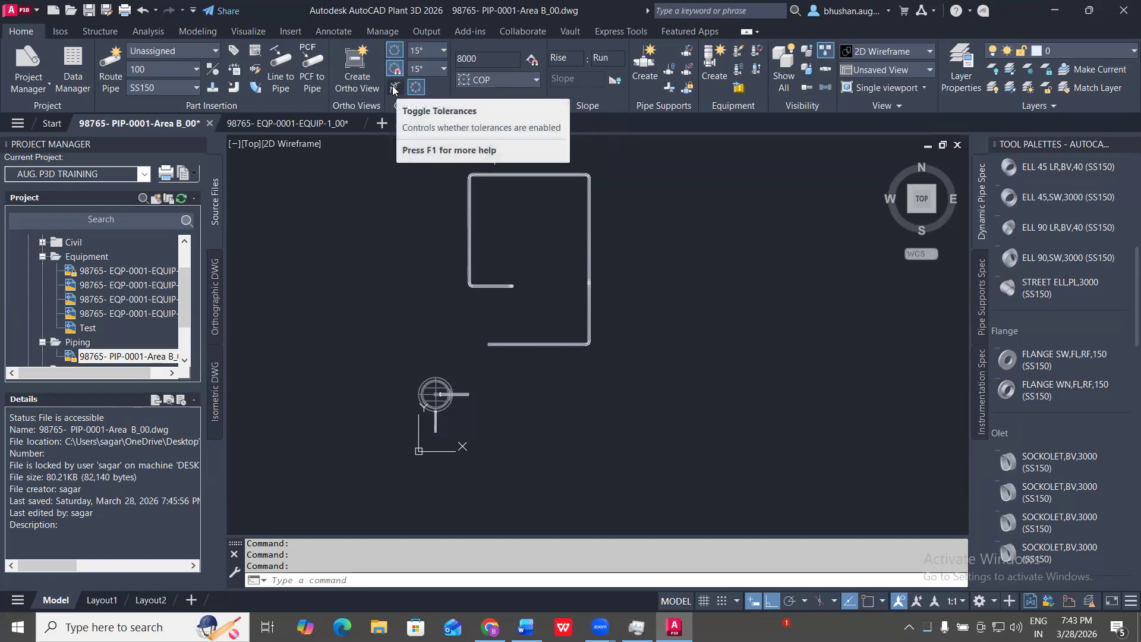
- Set the compass tick mark increment to 45°
{"action": "left_click", "coordinate": [443, 51]}
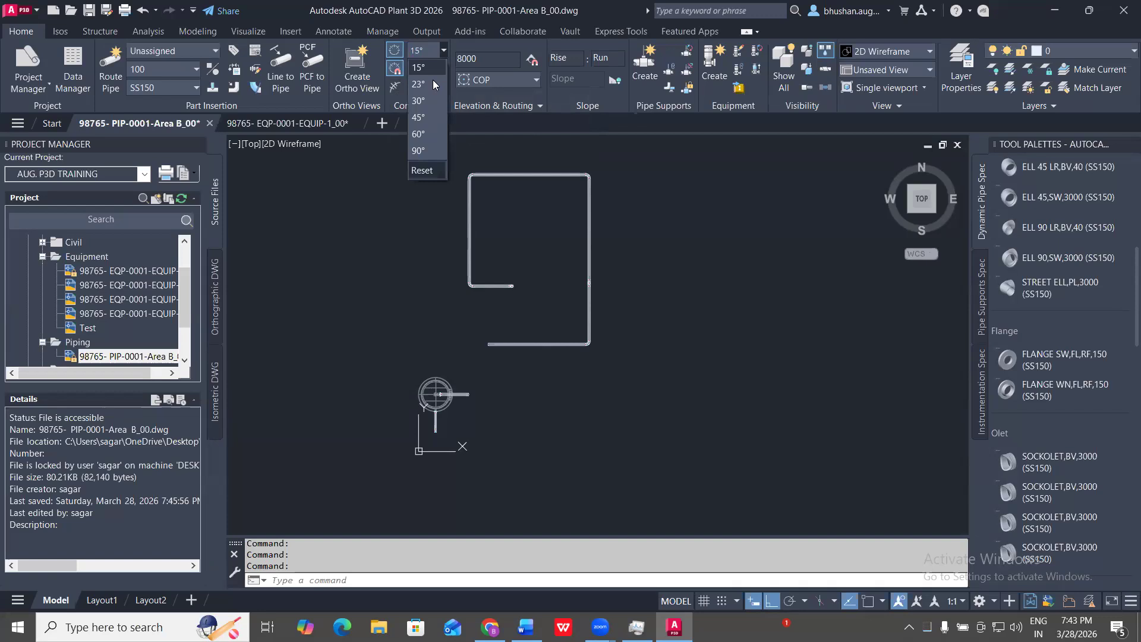
{"action": "left_click", "coordinate": [427, 45]}
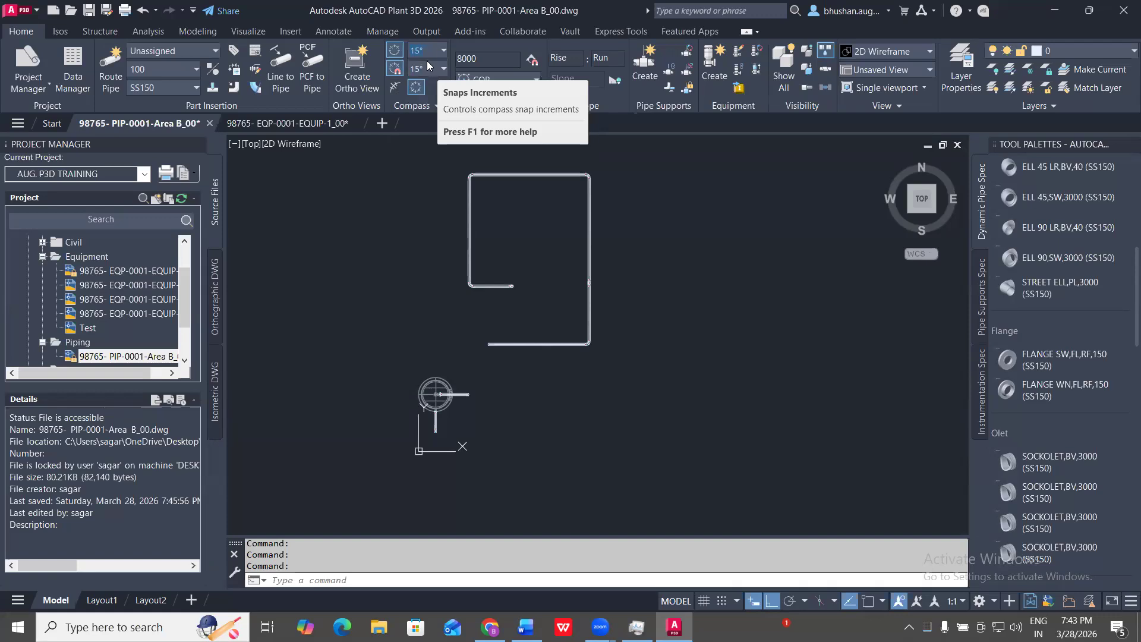
{"action": "left_click", "coordinate": [432, 52]}
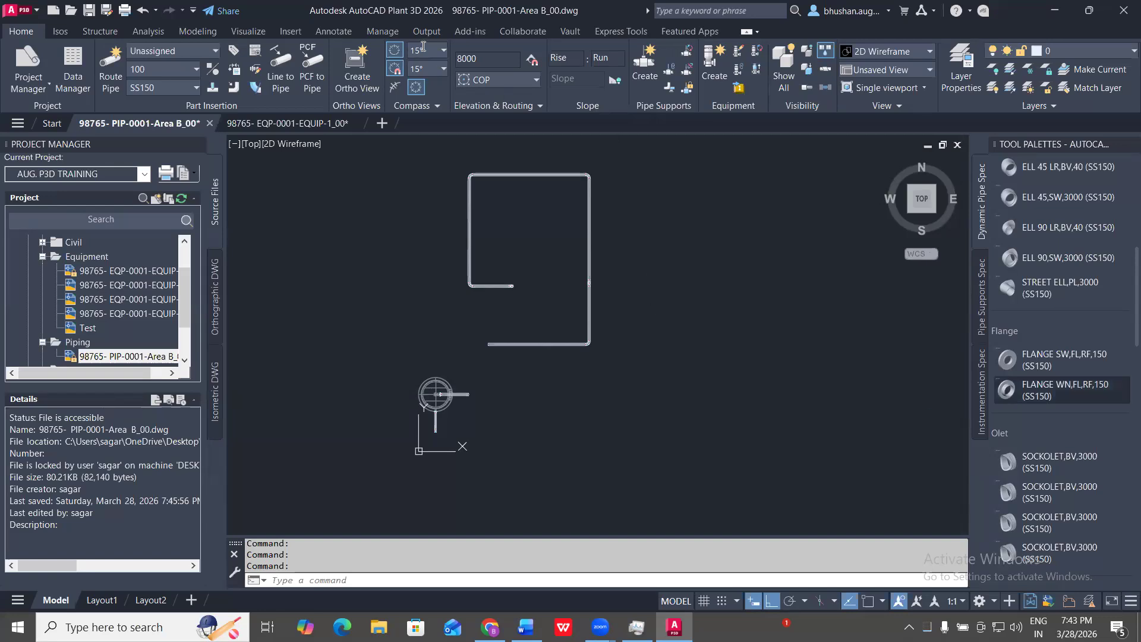
{"action": "left_click", "coordinate": [444, 51]}
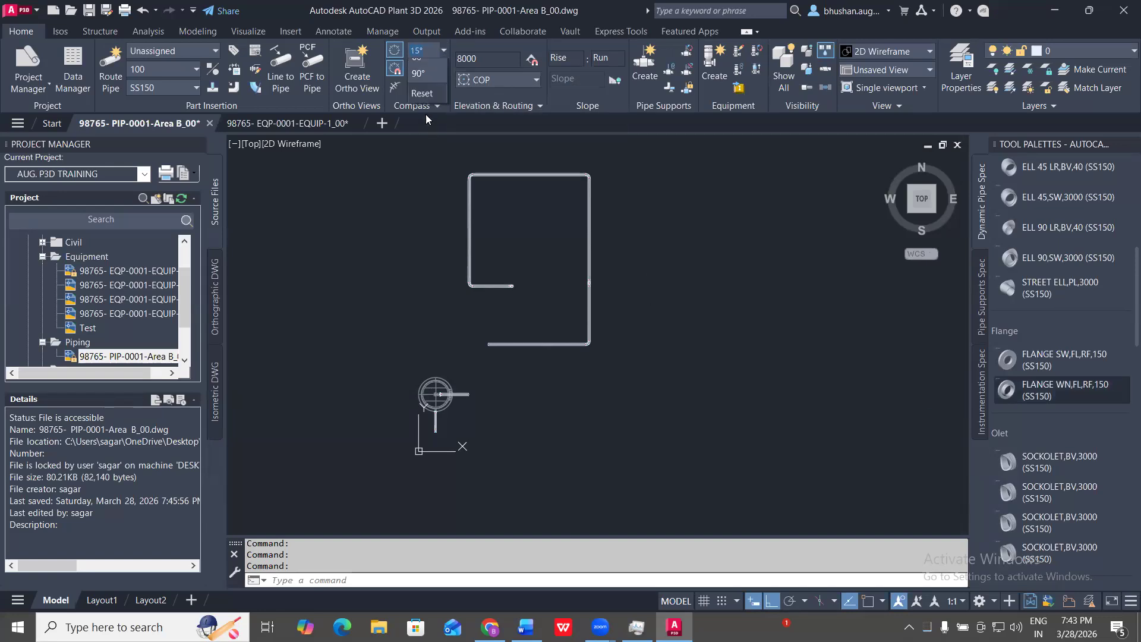
{"action": "left_click", "coordinate": [420, 117]}
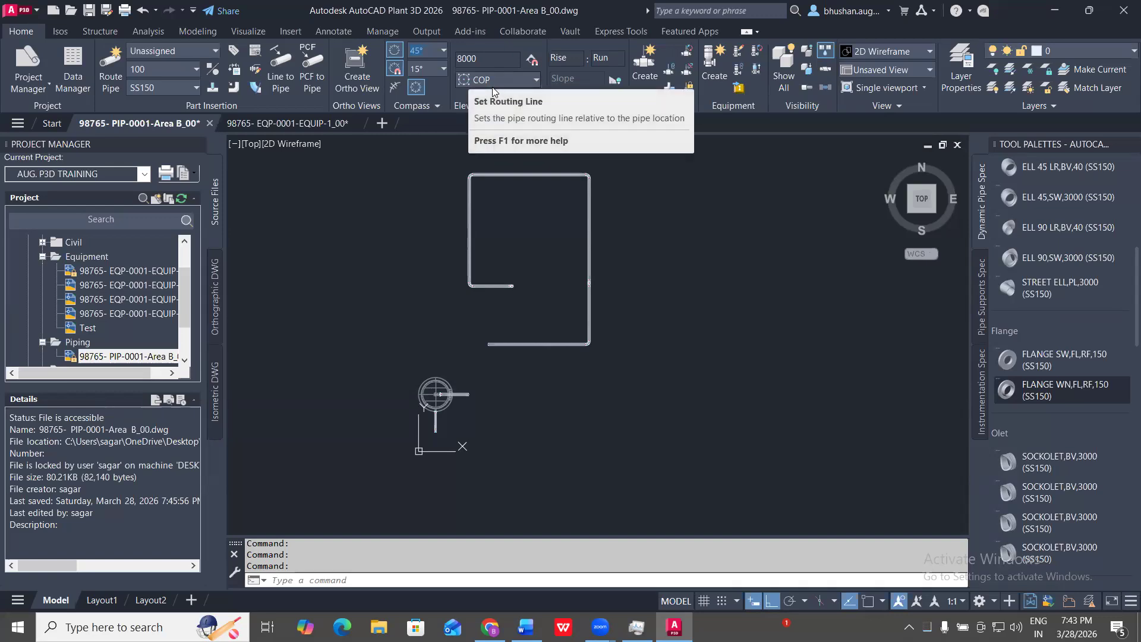
- Start a size 100 SS150 pipe in the empty area east of the existing piping, with ortho off and 45° compass snap increments
{"action": "left_click", "coordinate": [110, 62]}
{"action": "middle_click_drag", "start_coordinate": [797, 313], "coordinate": [515, 338]}
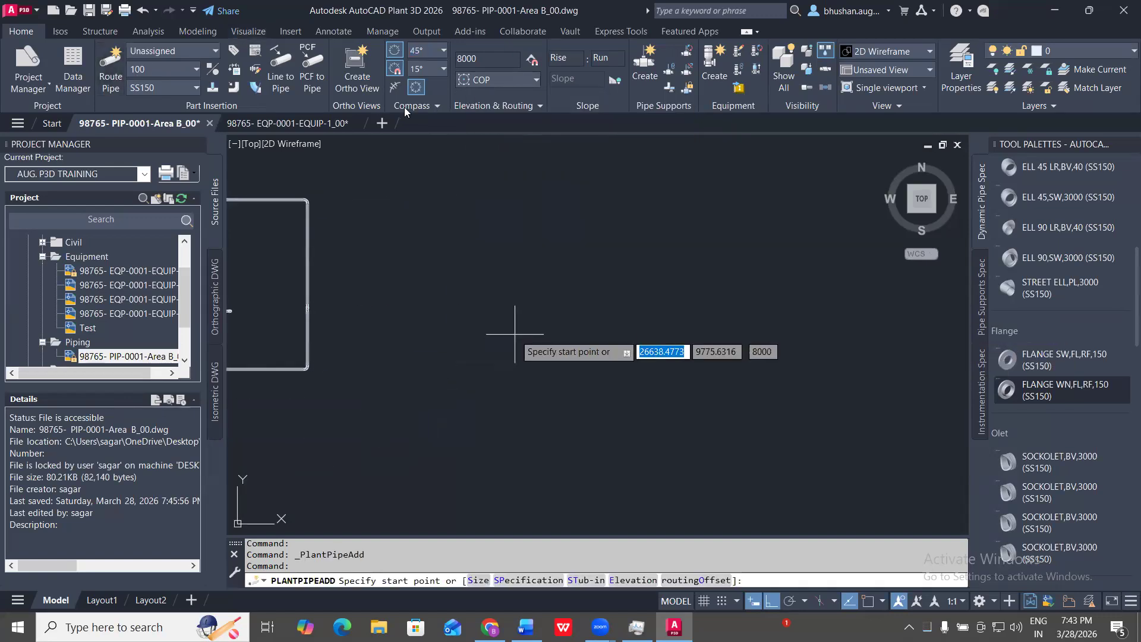
{"action": "left_click", "coordinate": [473, 324]}
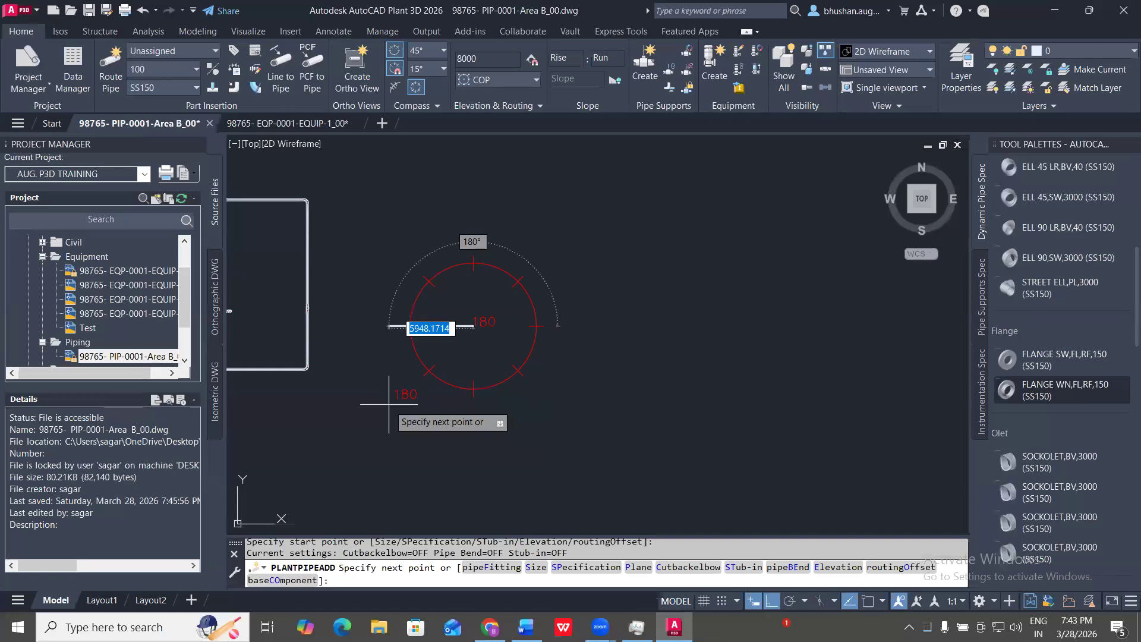
{"action": "key", "text": "F8"}
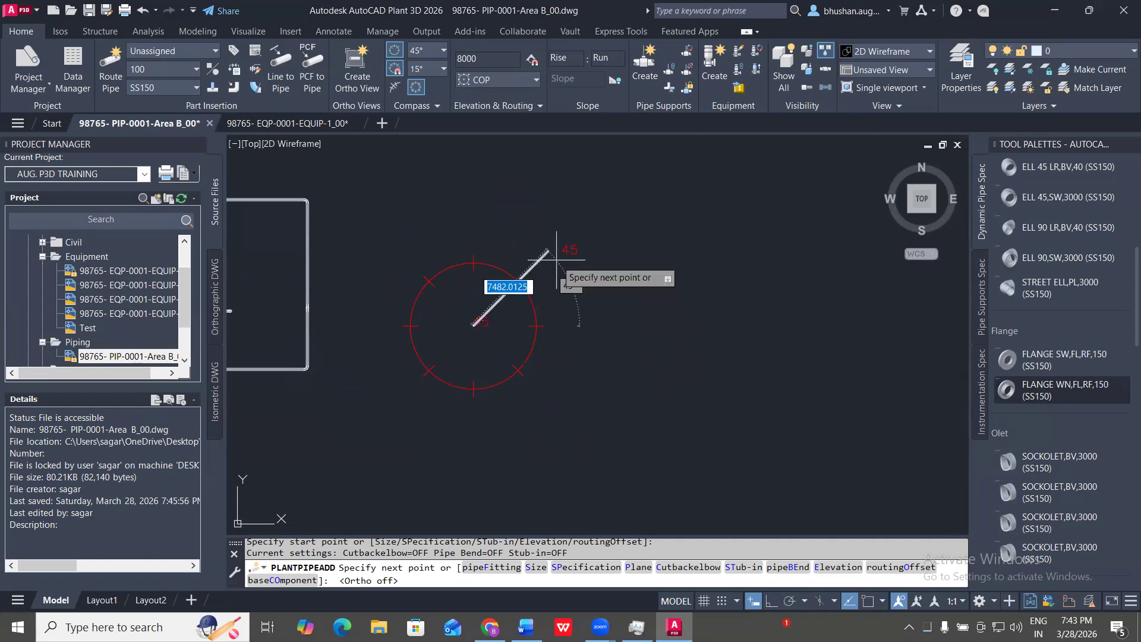
{"action": "left_click", "coordinate": [443, 68]}
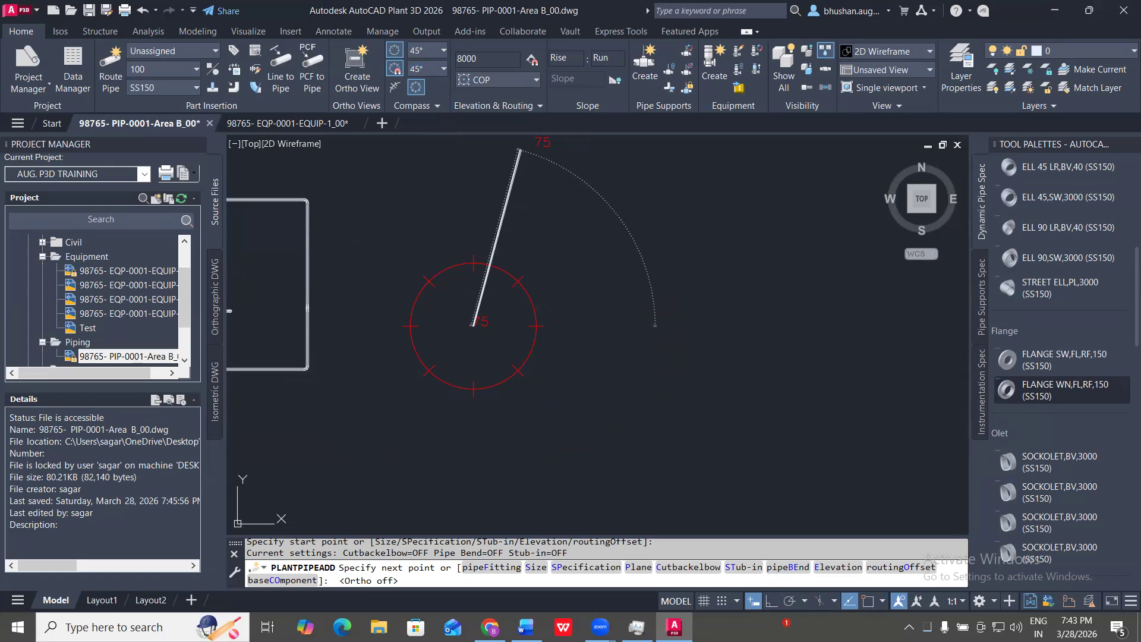
- Route the pipe at 45° to the northeast, continue it east, and turn it 90° north
{"action": "left_click", "coordinate": [542, 259]}
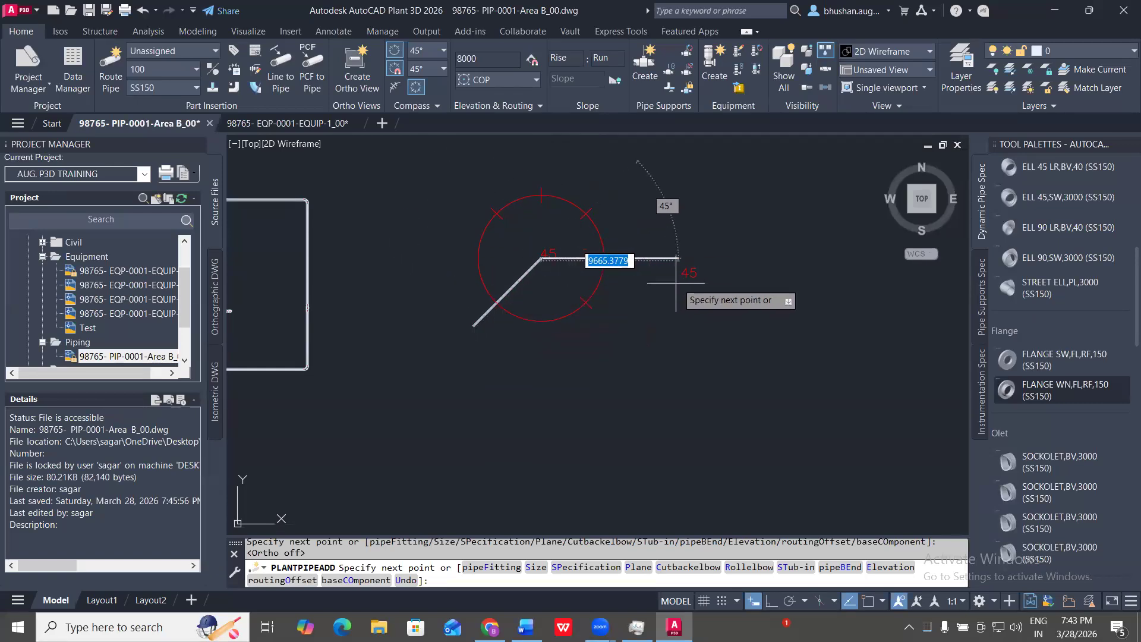
{"action": "left_click", "coordinate": [699, 258]}
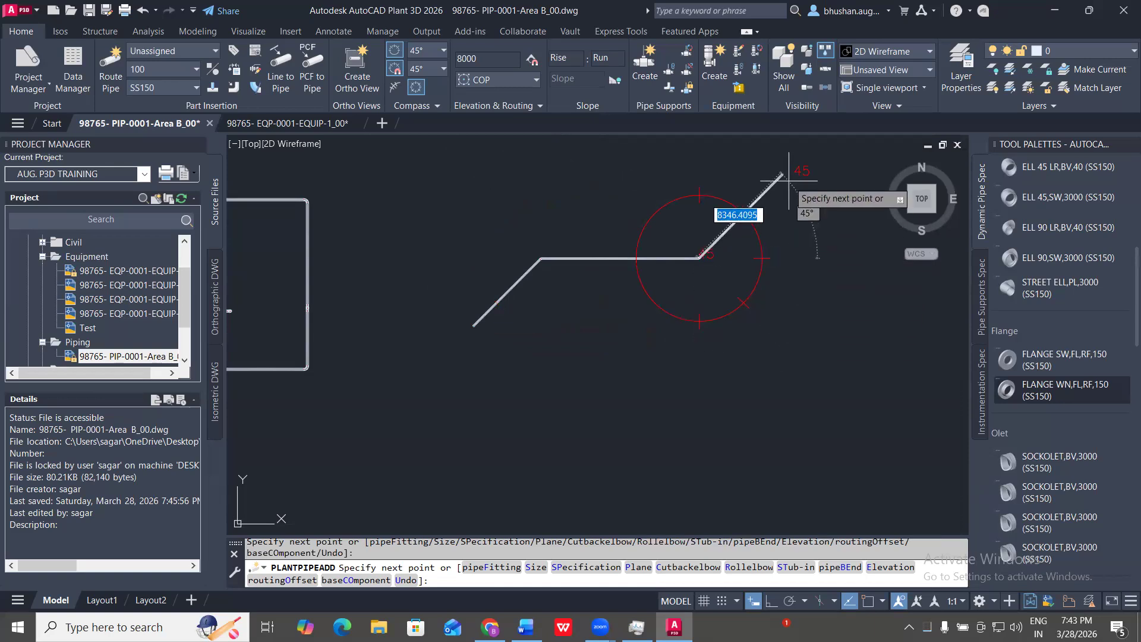
{"action": "middle_click_drag", "start_coordinate": [698, 197], "coordinate": [697, 424]}
{"action": "left_click", "coordinate": [705, 275]}
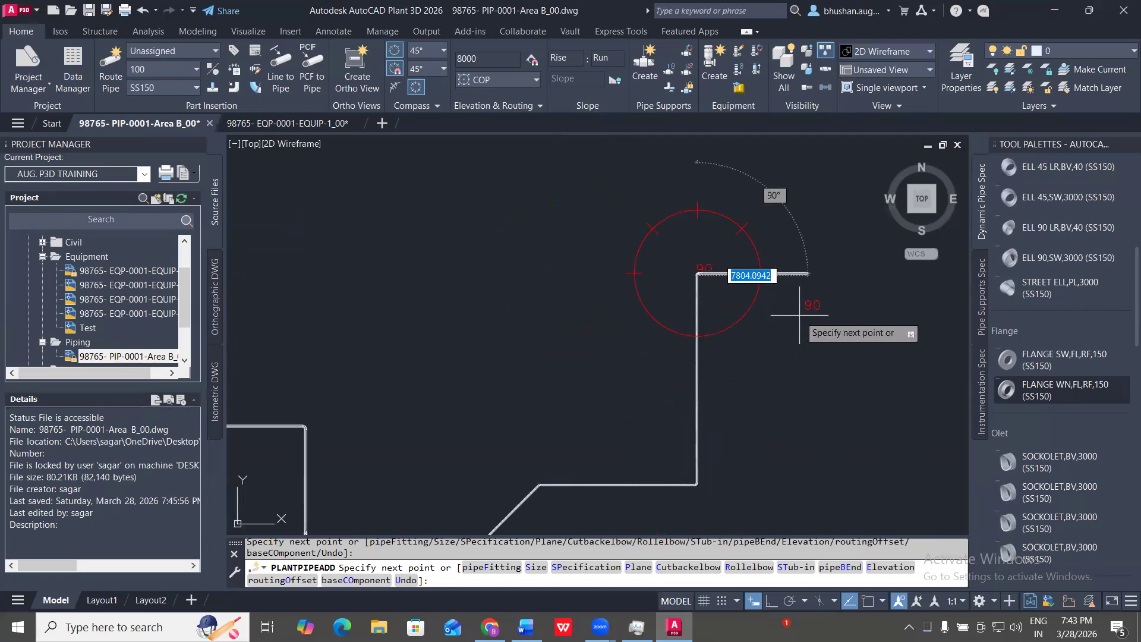
- Switch the routing compass to the vertical plane at the pipe's north end and orbit to a side view
{"action": "type", "text": "P"}
{"action": "key", "text": "BackSpace"}
{"action": "right_click", "coordinate": [799, 315], "text": "ctrl"}
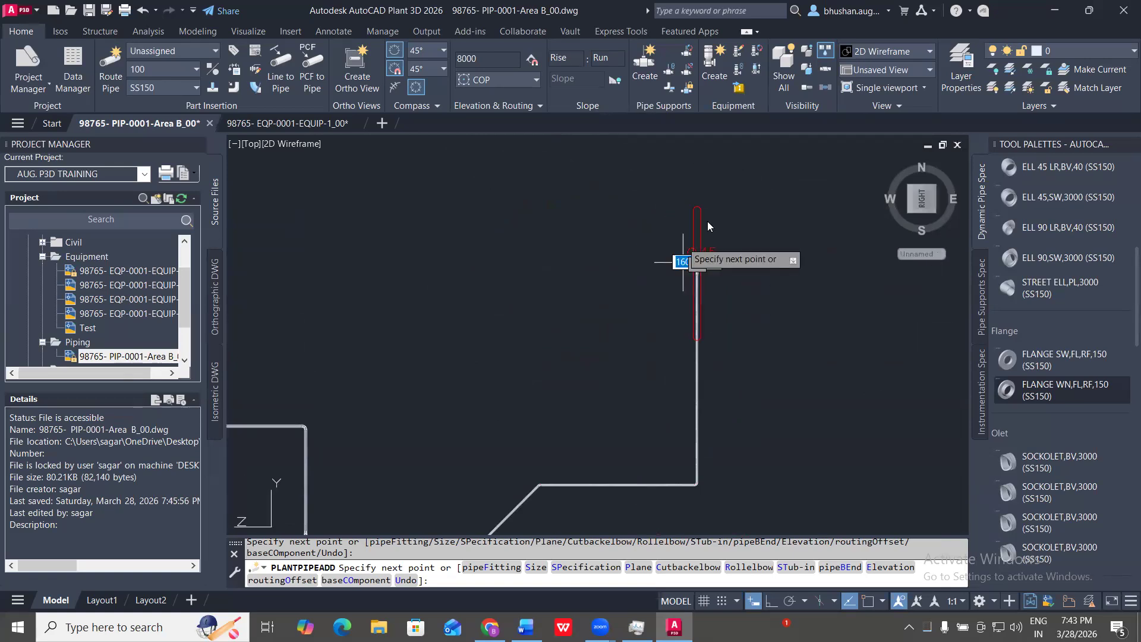
{"action": "middle_click_drag", "start_coordinate": [713, 342], "coordinate": [505, 149], "text": "shift"}
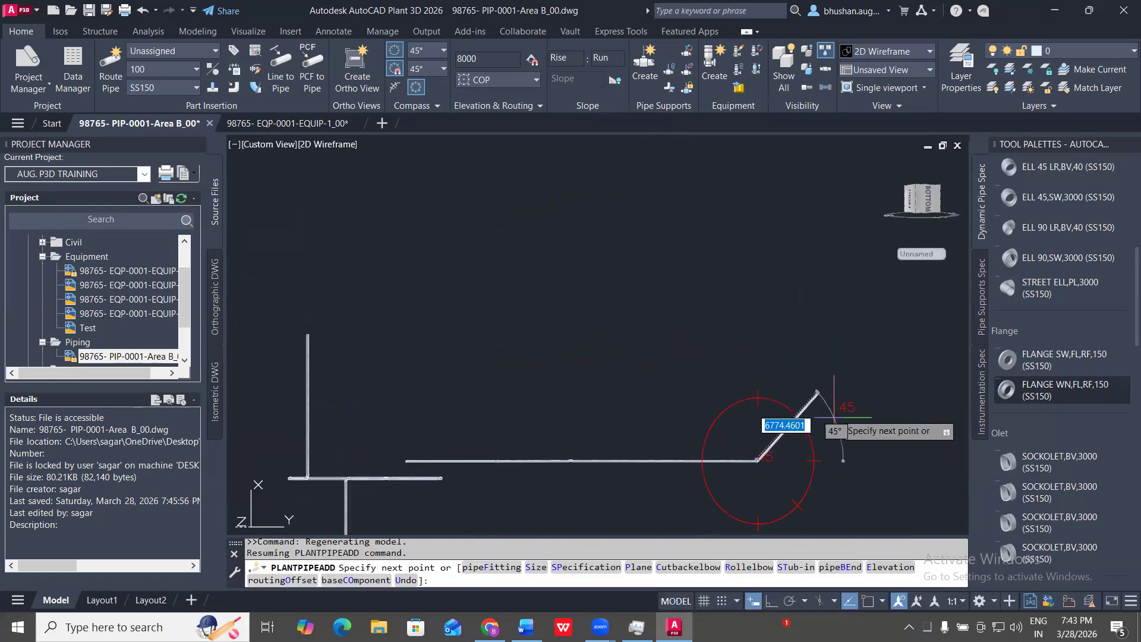
{"action": "middle_click_drag", "start_coordinate": [773, 507], "coordinate": [772, 355]}
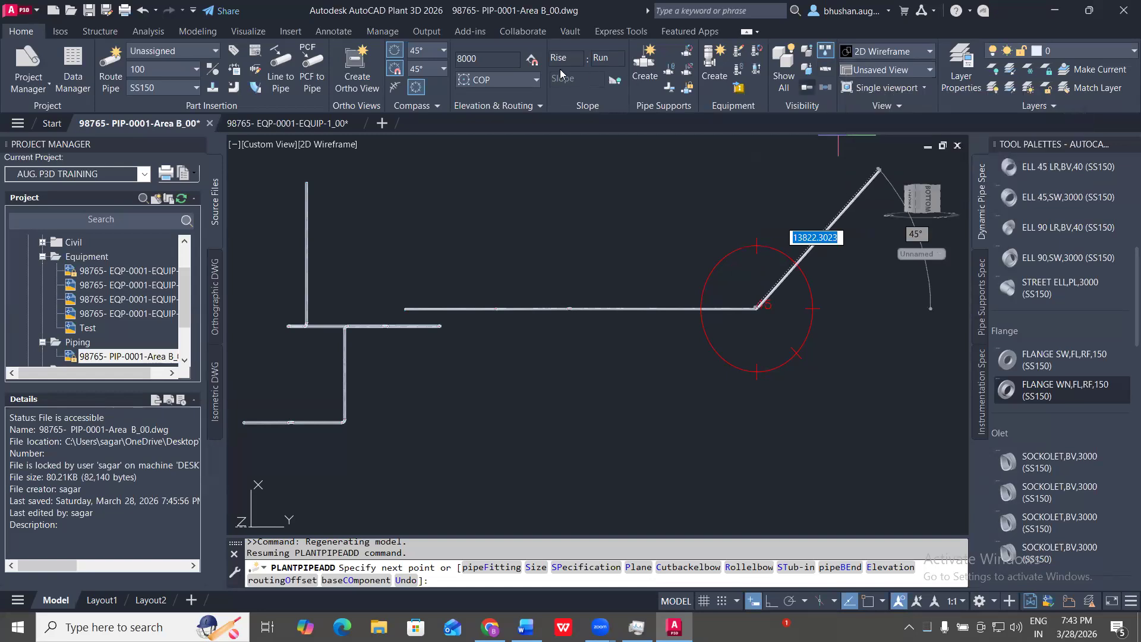
- Set the compass snap increment to 23° and route the pipe straight up to an elevation of about 16482
{"action": "left_click", "coordinate": [429, 50]}
{"action": "left_click", "coordinate": [444, 69]}
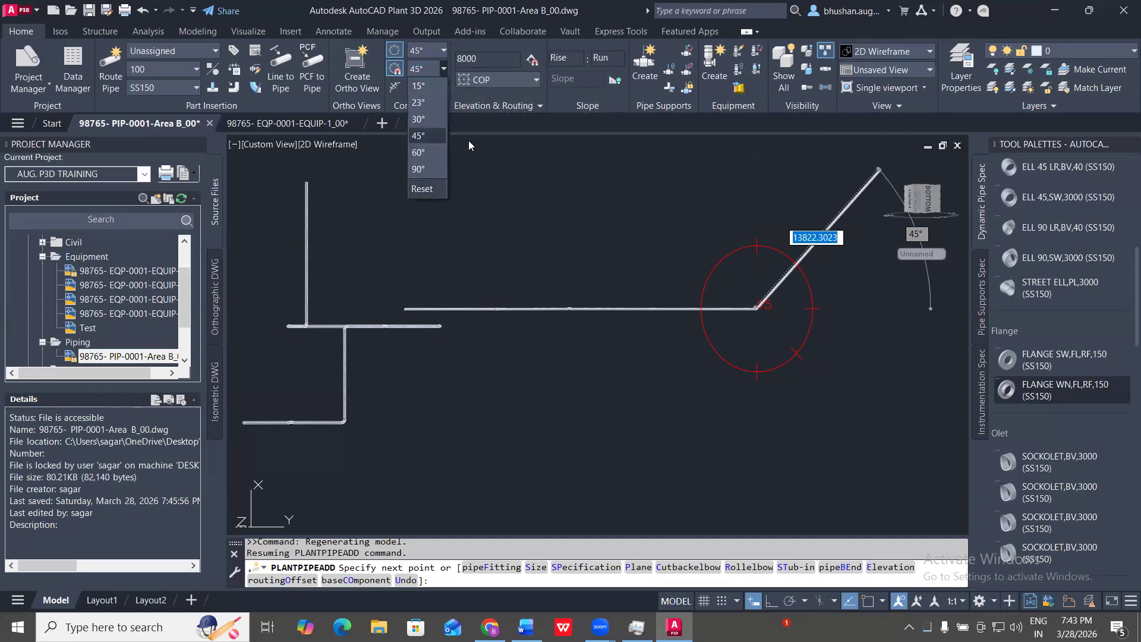
{"action": "left_click", "coordinate": [429, 99]}
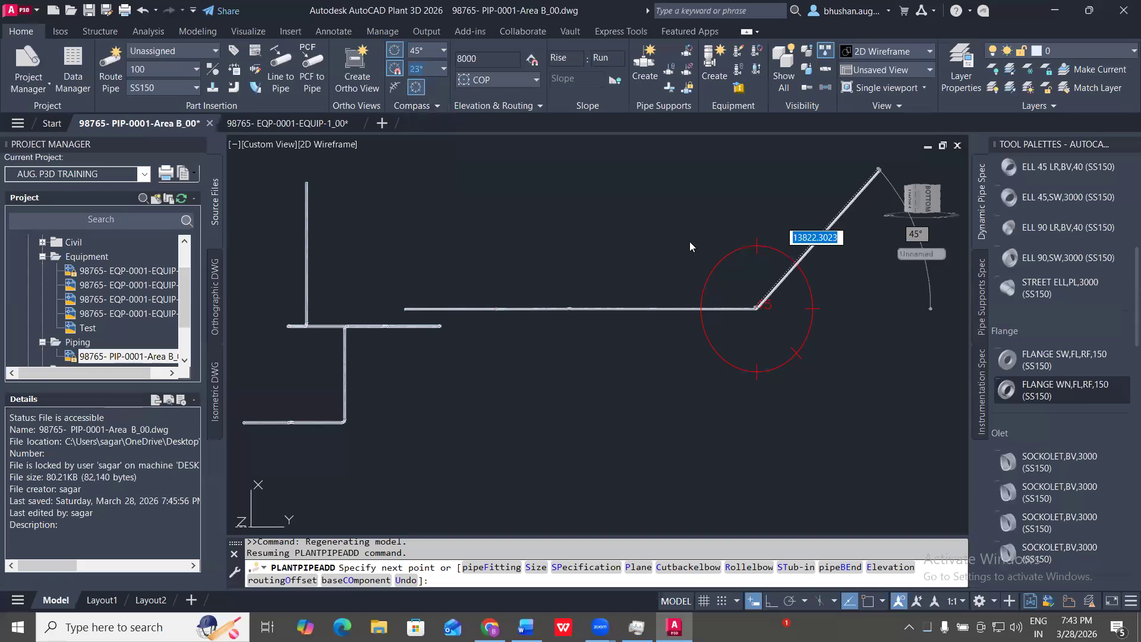
{"action": "left_click", "coordinate": [756, 189]}
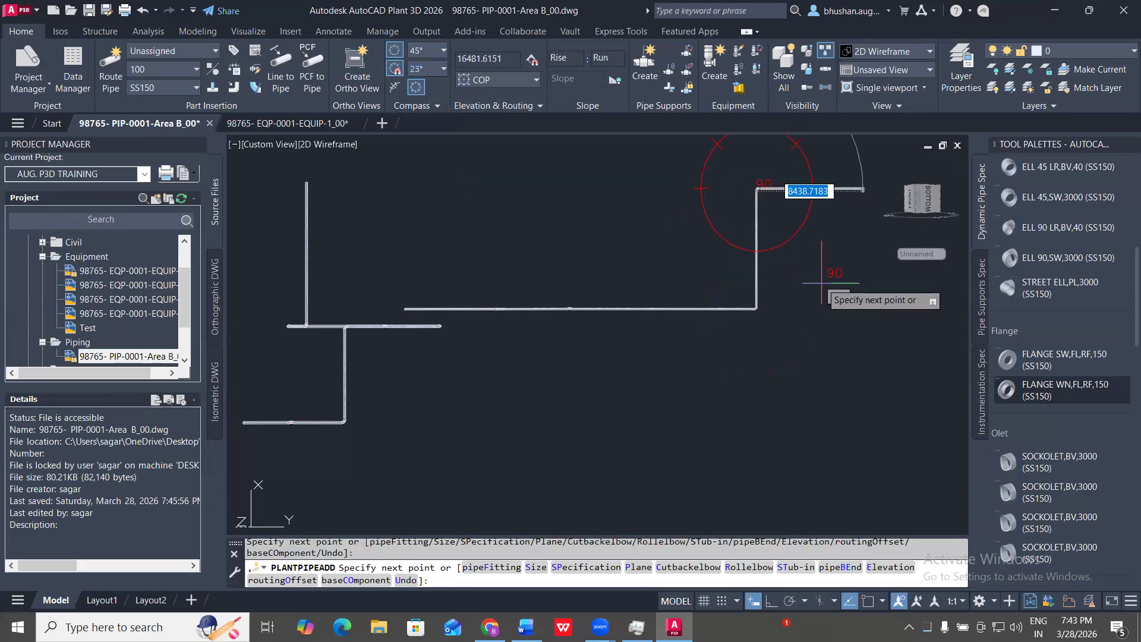
- Set the compass tick mark increment to 23° and route a horizontal run from the riser back over the lower pipe
{"action": "mouse_move", "coordinate": [820, 163]}
{"action": "middle_mouse_down"}
{"action": "mouse_move", "coordinate": [793, 224]}
{"action": "mouse_move", "coordinate": [716, 296]}
{"action": "middle_mouse_up"}
{"action": "key", "text": "F8"}
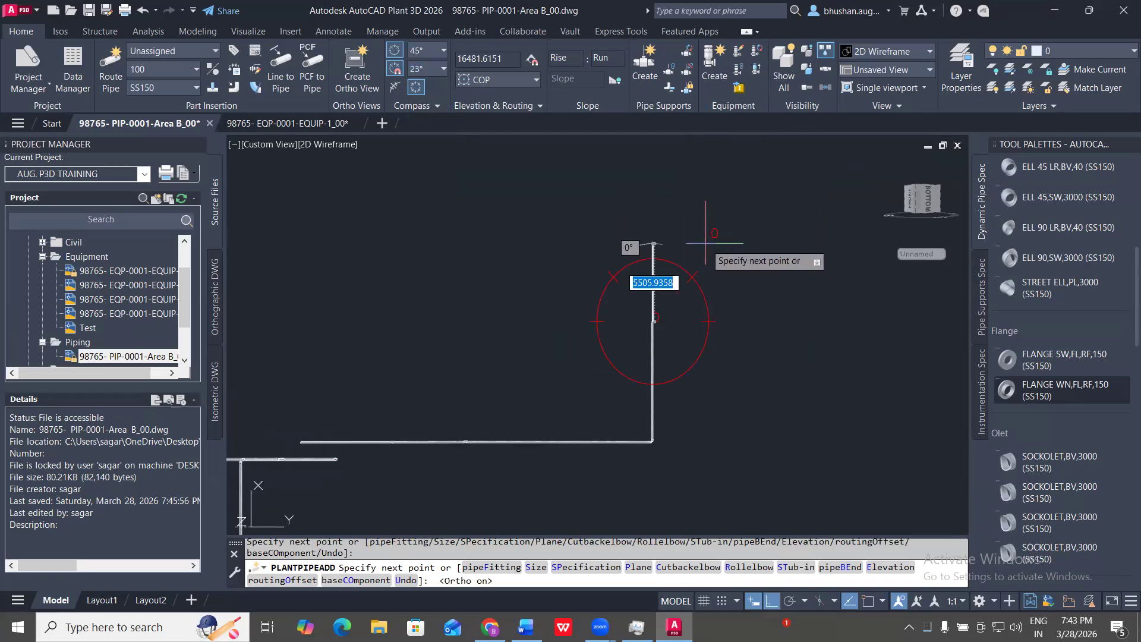
{"action": "key", "text": "F8"}
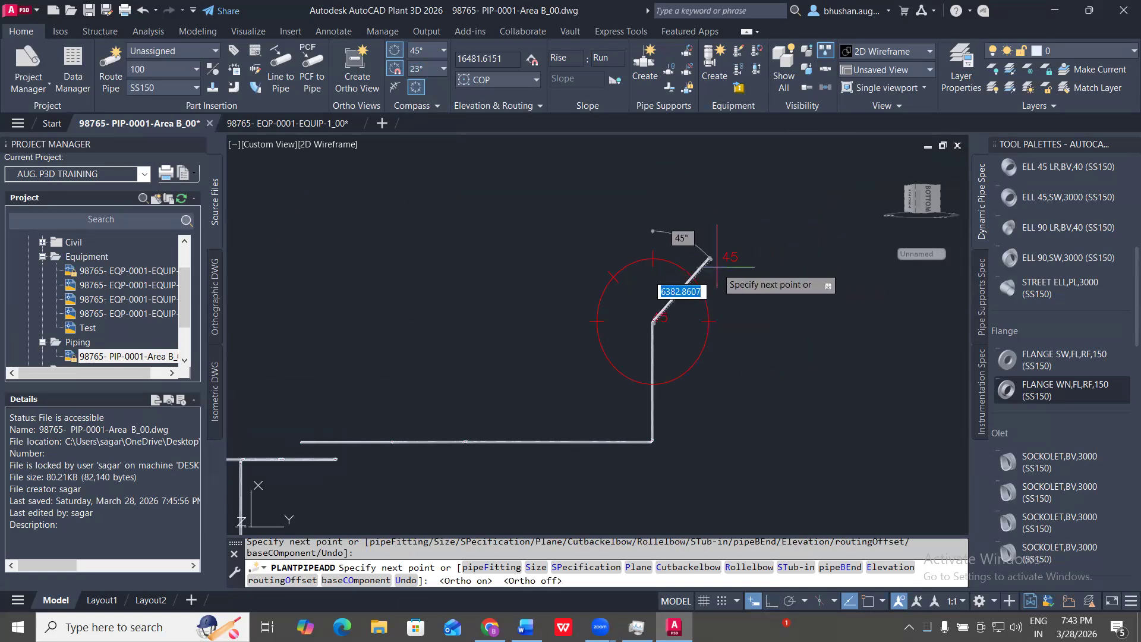
{"action": "left_click", "coordinate": [444, 51]}
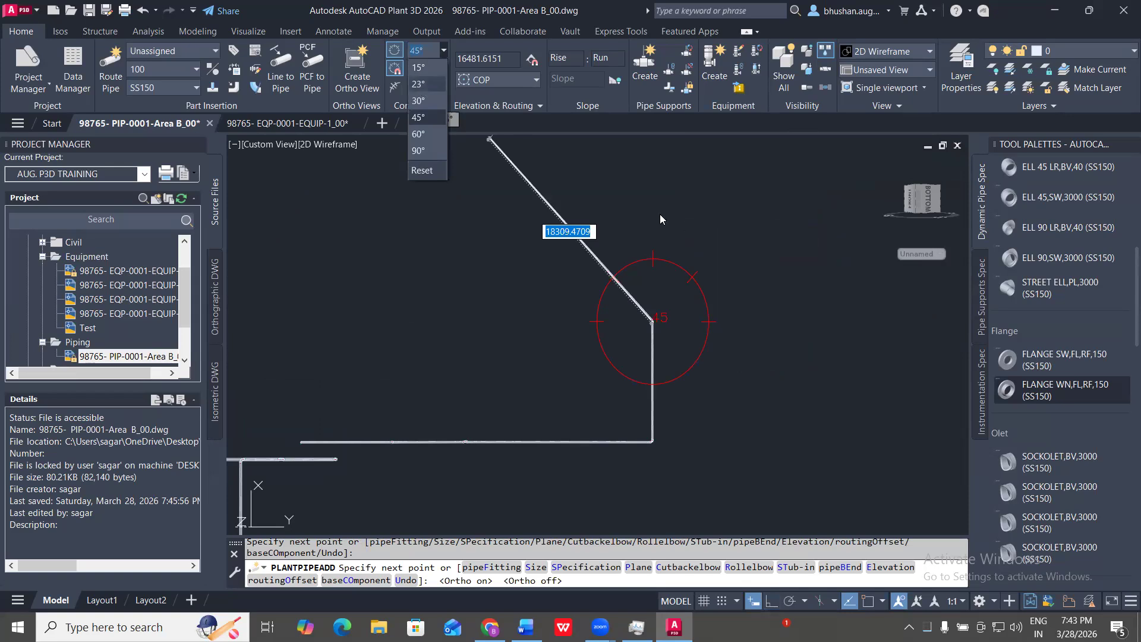
{"action": "left_click", "coordinate": [425, 84]}
{"action": "left_click", "coordinate": [432, 322]}
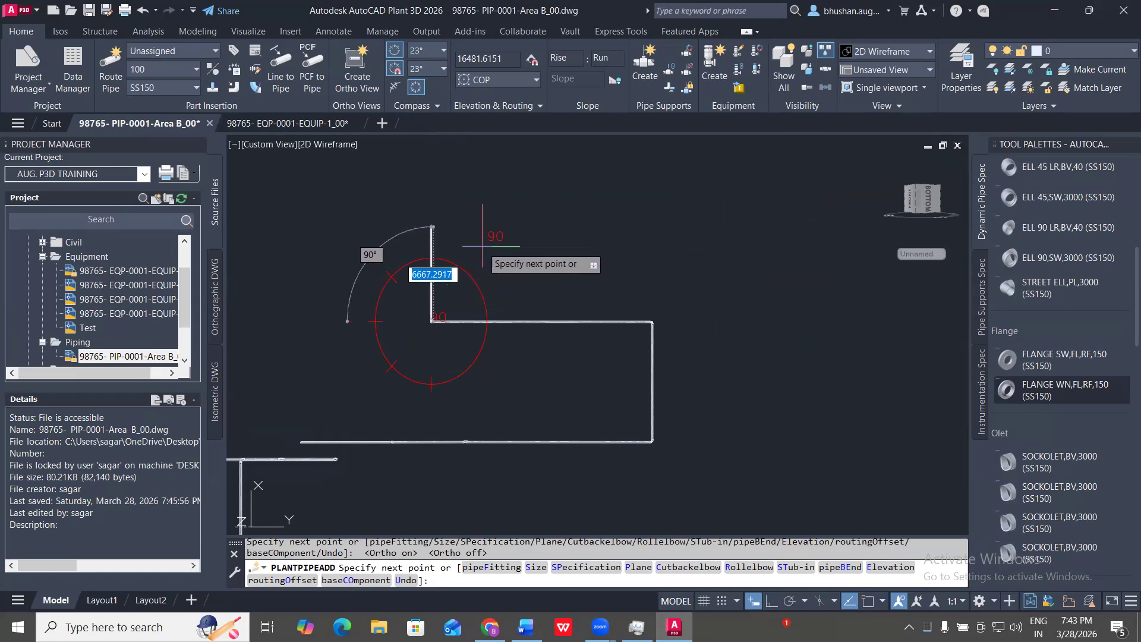
- Set the compass tick mark and snap increments to 15° and route a 45° upward segment to an elevation of about 21568
{"action": "left_click", "coordinate": [444, 50]}
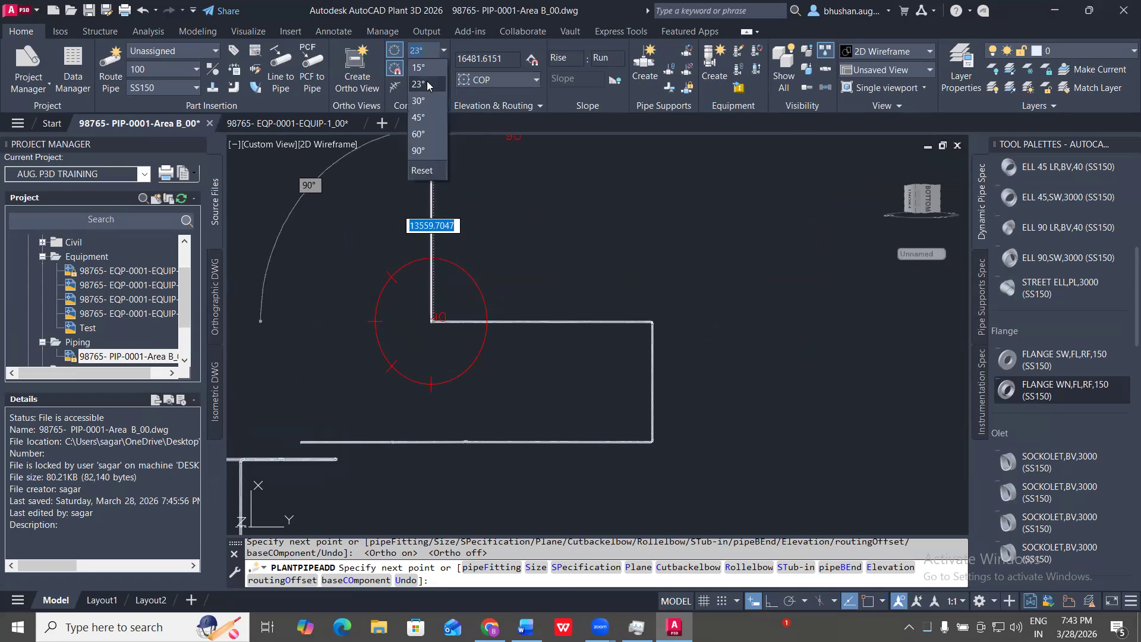
{"action": "left_click", "coordinate": [419, 67]}
{"action": "left_click", "coordinate": [443, 69]}
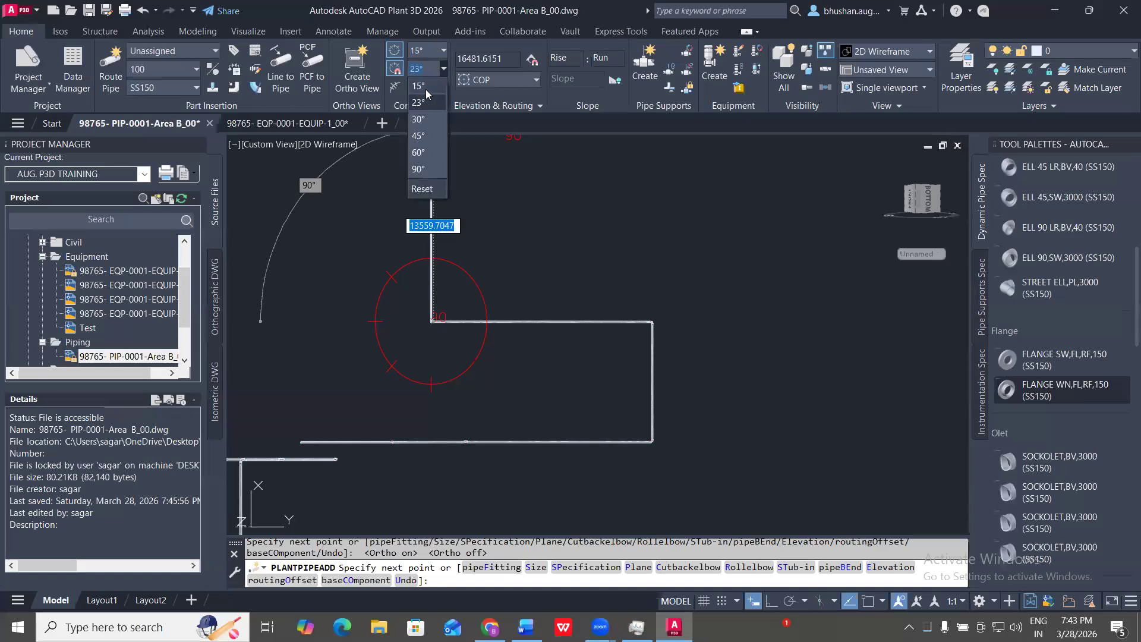
{"action": "left_click", "coordinate": [366, 250]}
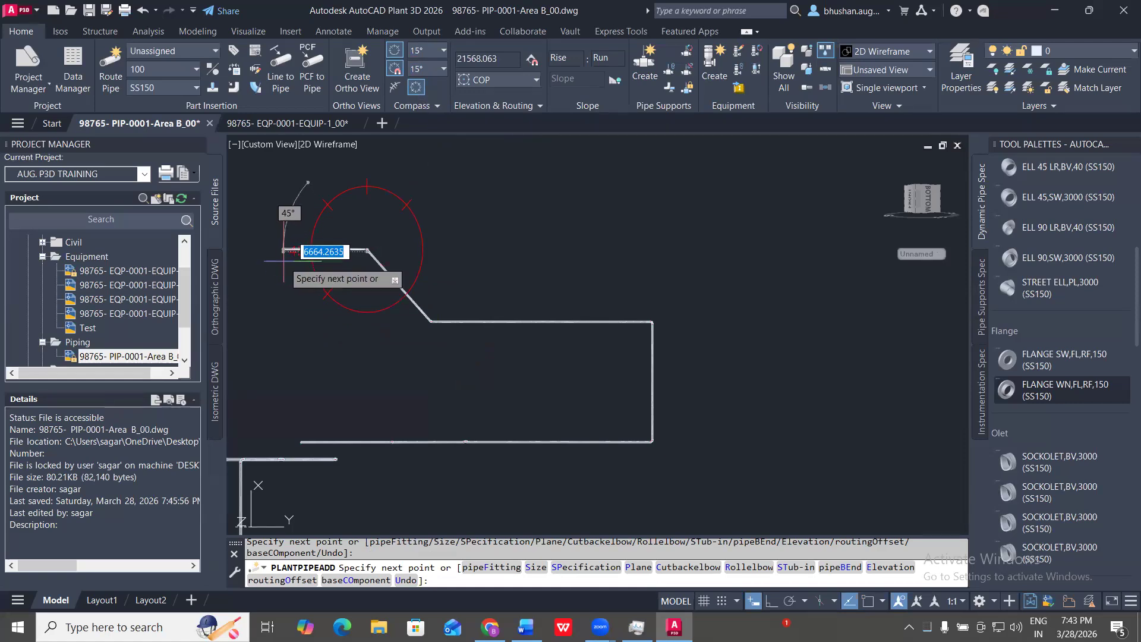
- Toggle ortho mode and the routing compass while the next pipe segment is previewed
{"action": "key", "text": "F8"}
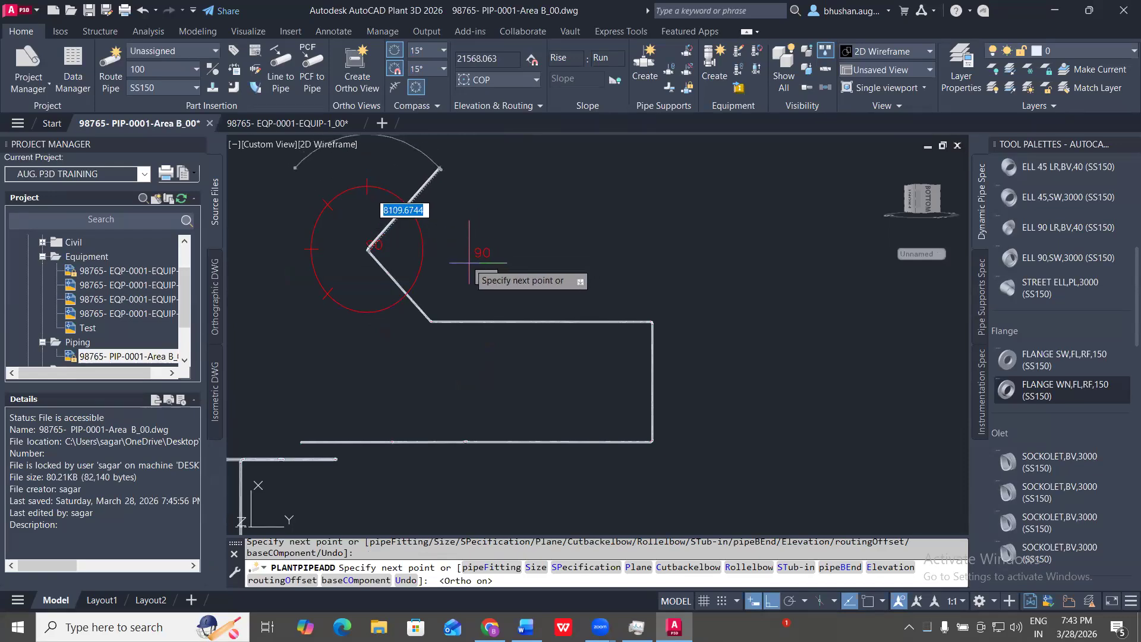
{"action": "key", "text": "F8"}
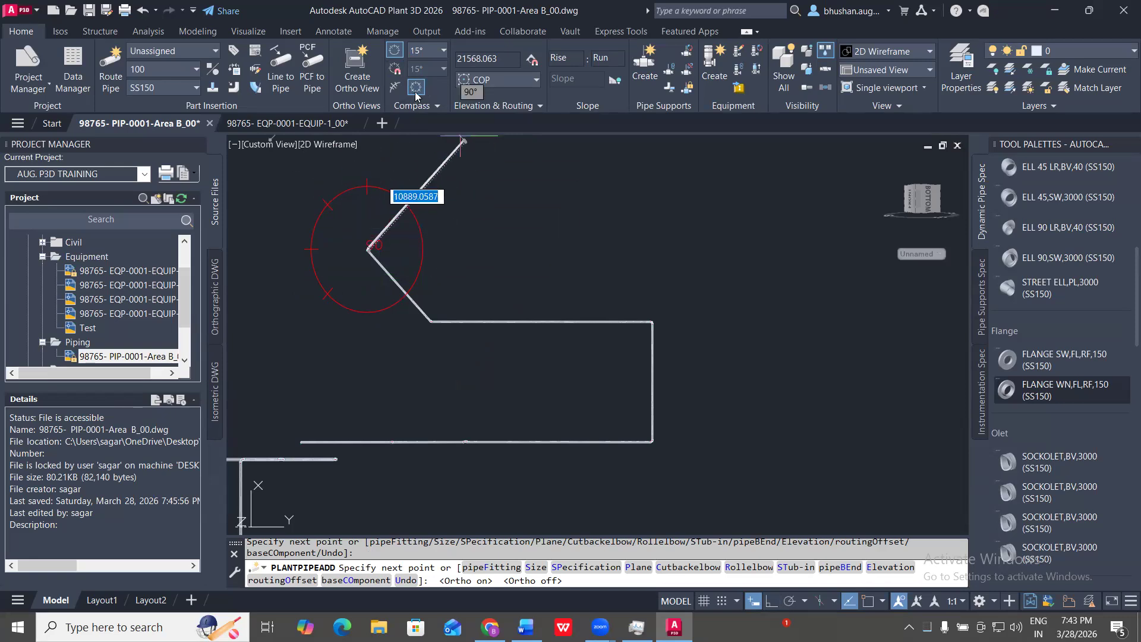
{"action": "left_click", "coordinate": [395, 51]}
{"action": "left_click", "coordinate": [393, 52]}
{"action": "left_click", "coordinate": [393, 52]}
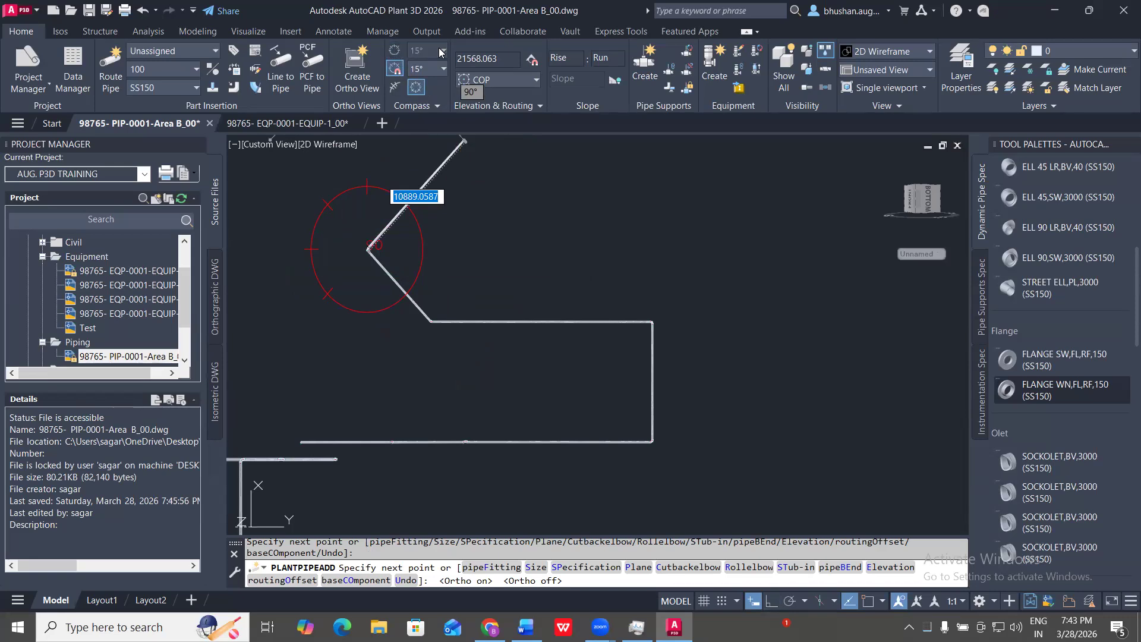
{"action": "left_click", "coordinate": [396, 51]}
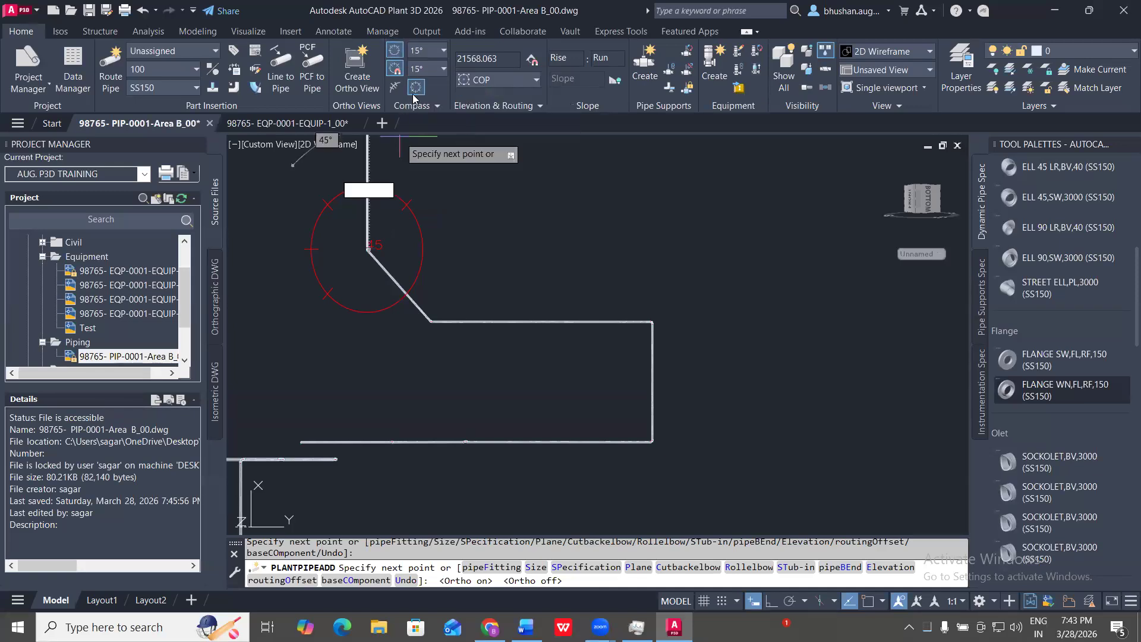
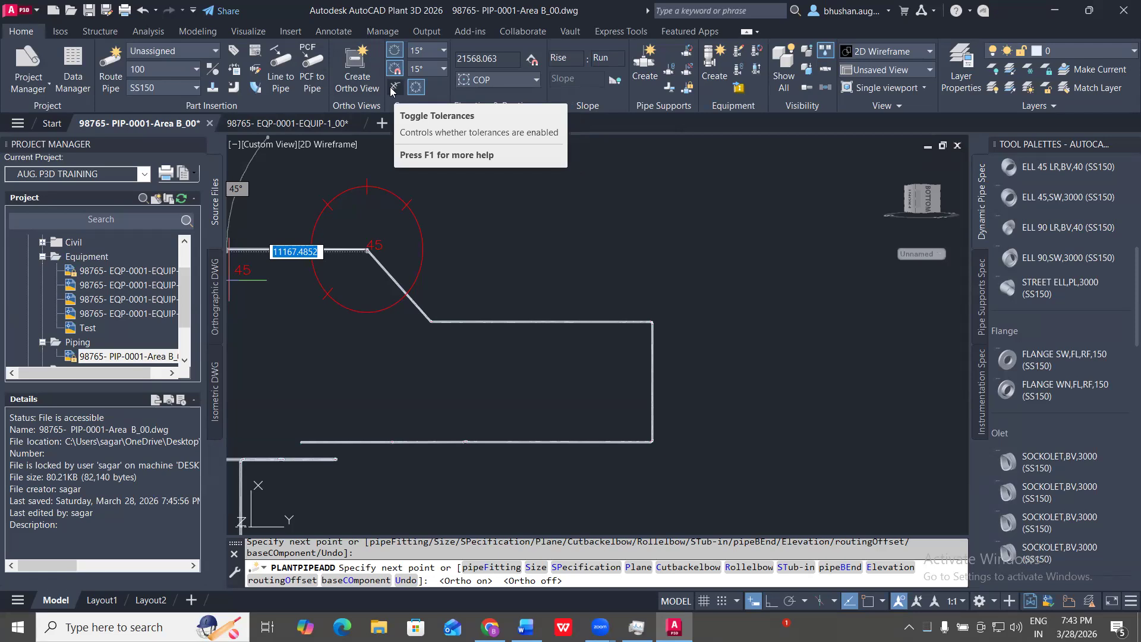
- Enable compass tolerances and add a pipe segment of length 2 at 90° to the sloped run's upper end
{"action": "left_click", "coordinate": [391, 90]}
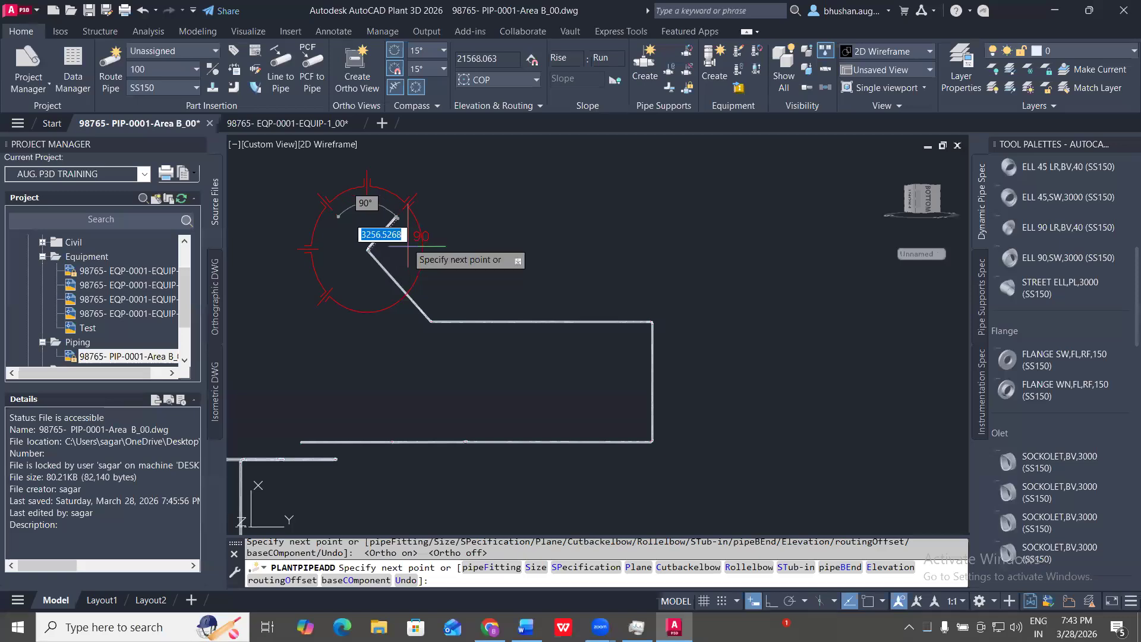
{"action": "scroll", "coordinate": [371, 197], "scroll_direction": "up", "scroll_amount": 3}
{"action": "scroll", "coordinate": [377, 289], "scroll_direction": "up", "scroll_amount": 5}
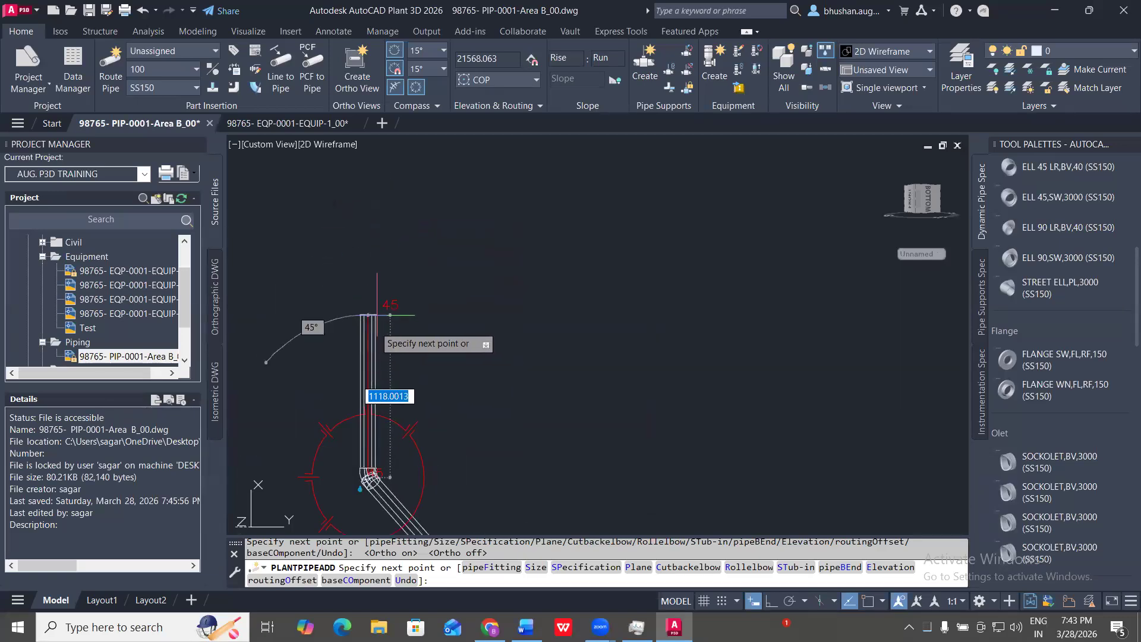
{"action": "scroll", "coordinate": [345, 447], "scroll_direction": "up", "scroll_amount": 5}
{"action": "middle_click_drag", "start_coordinate": [387, 467], "coordinate": [441, 195]}
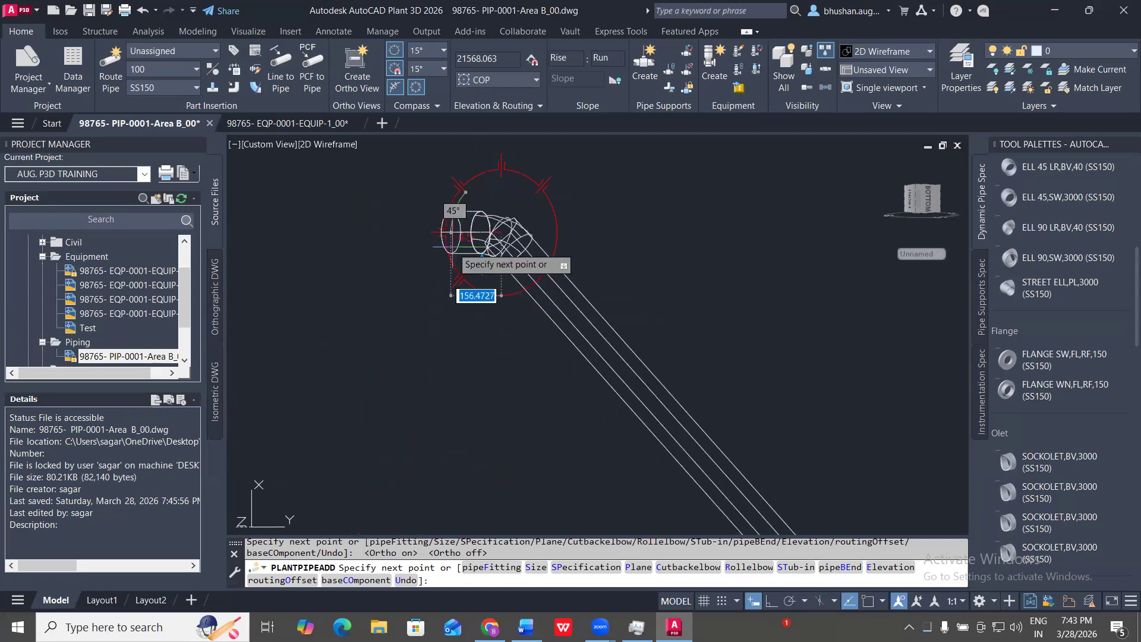
{"action": "scroll", "coordinate": [452, 232], "scroll_direction": "up", "scroll_amount": 3}
{"action": "scroll", "coordinate": [552, 357], "scroll_direction": "down", "scroll_amount": 5}
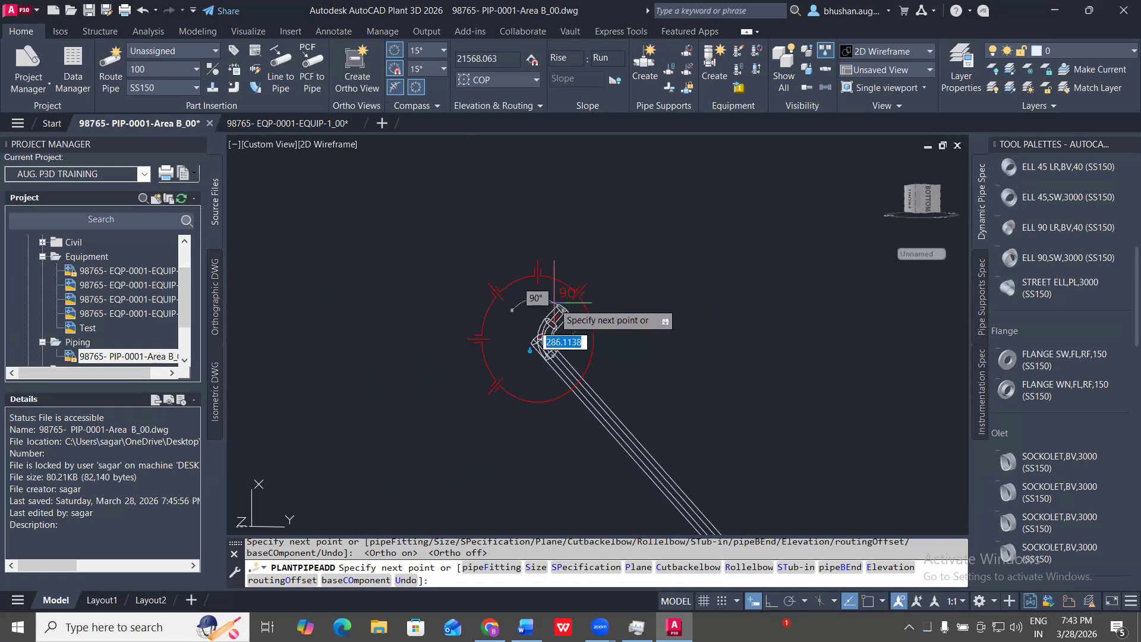
{"action": "type", "text": "2"}
{"action": "key", "text": "Return"}
- Inspect the elbow previews at the upper bend and end the pipe route there
{"action": "scroll", "coordinate": [588, 315], "scroll_direction": "up", "scroll_amount": 5}
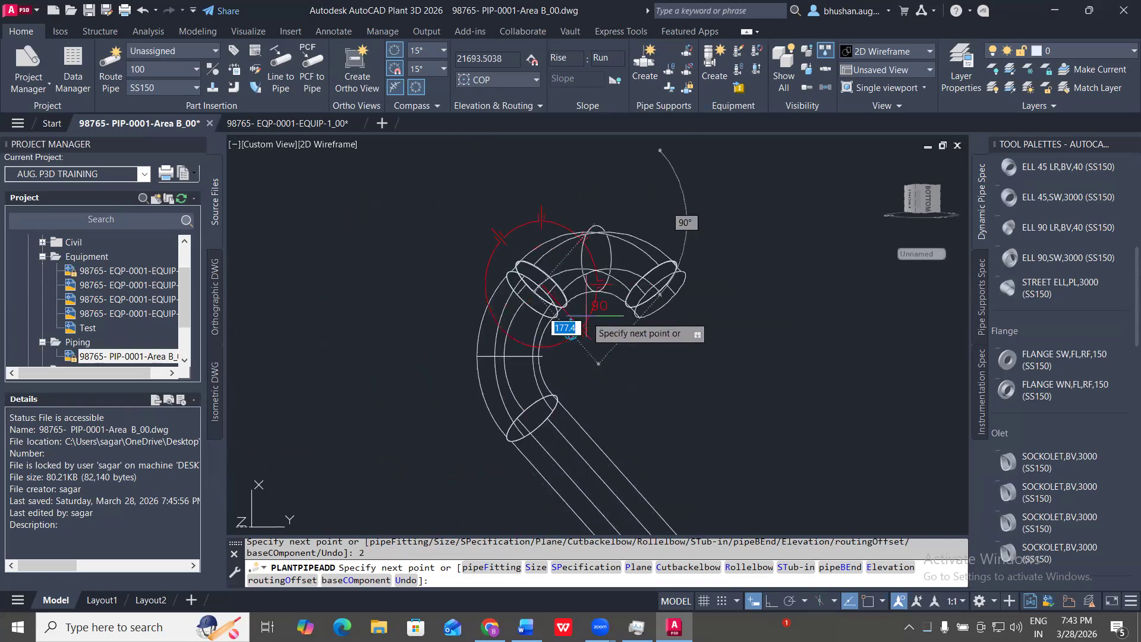
{"action": "scroll", "coordinate": [562, 178], "scroll_direction": "down", "scroll_amount": 5}
{"action": "middle_click_drag", "start_coordinate": [571, 152], "coordinate": [510, 442]}
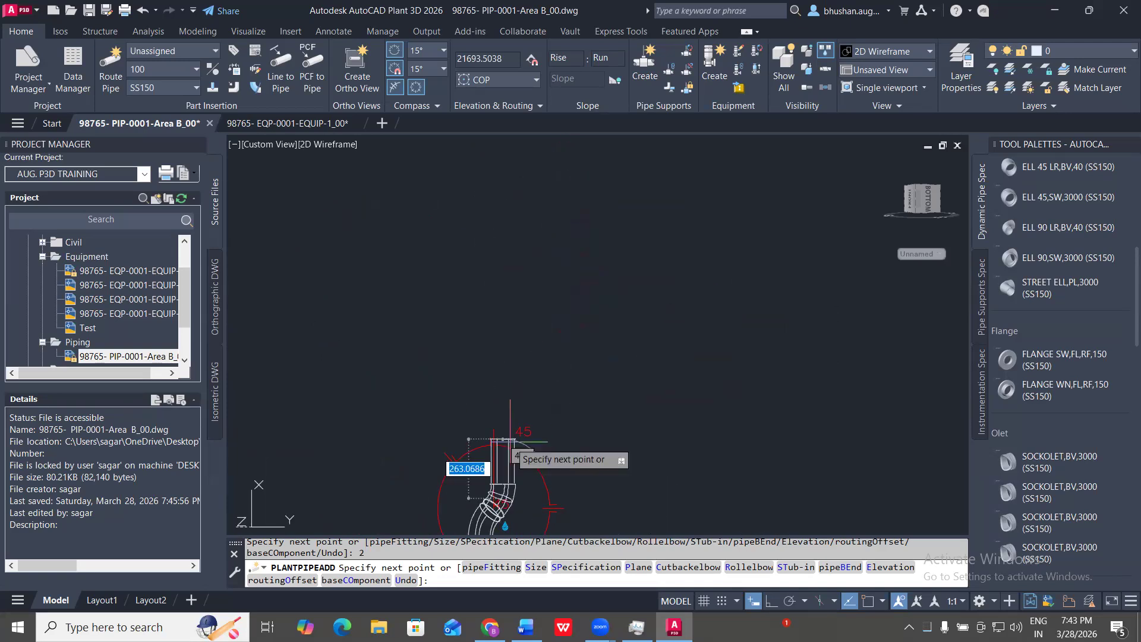
{"action": "scroll", "coordinate": [490, 372], "scroll_direction": "up", "scroll_amount": 3}
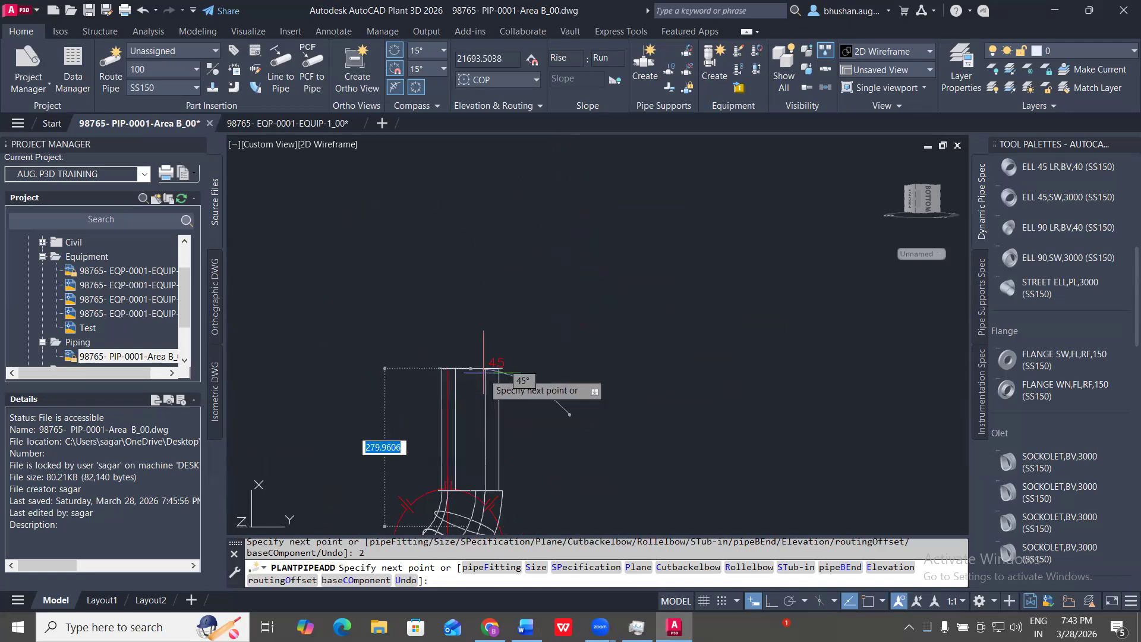
{"action": "scroll", "coordinate": [475, 321], "scroll_direction": "down", "scroll_amount": 5}
{"action": "scroll", "coordinate": [479, 290], "scroll_direction": "down", "scroll_amount": 5}
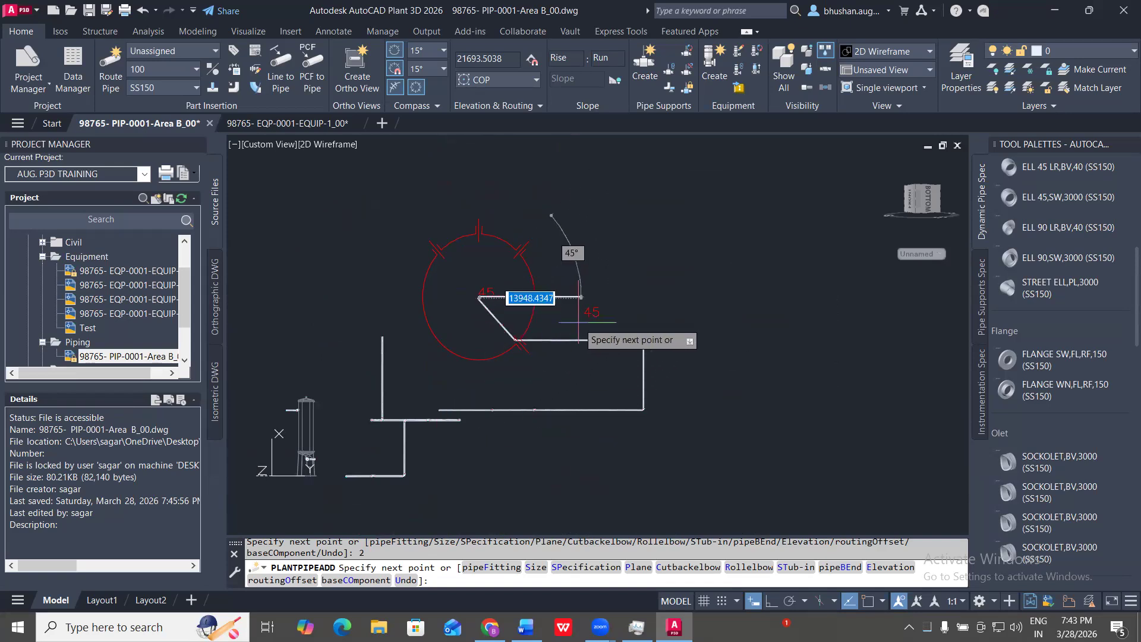
{"action": "key", "text": "Escape"}
{"action": "key", "text": "Escape"}
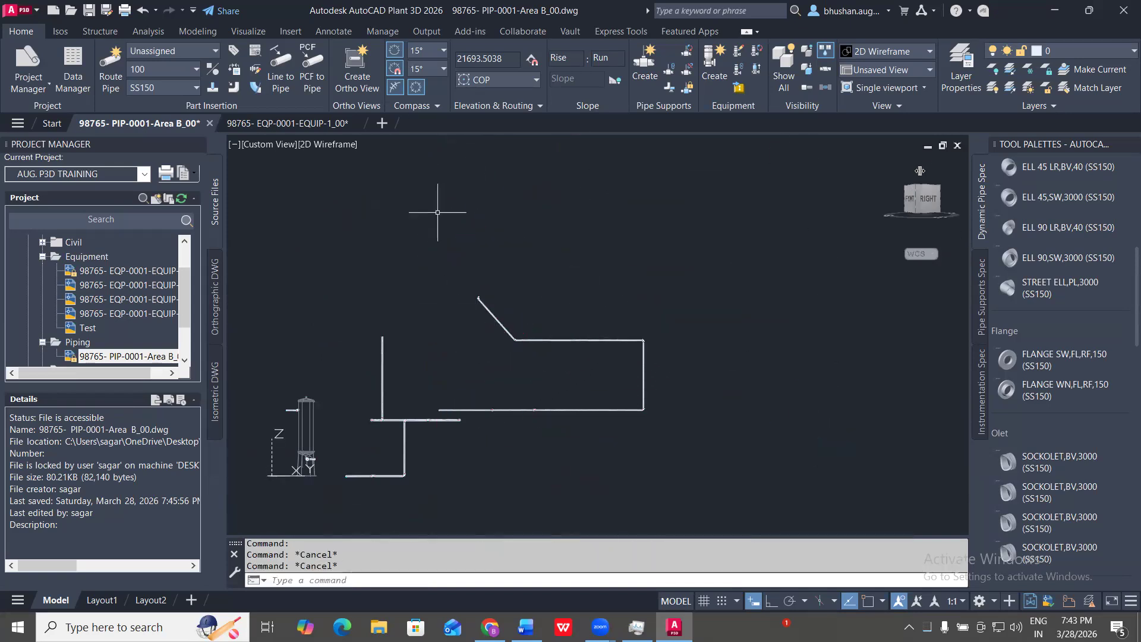
- Start a new size 100 SS150 pipe in an empty area of the top view
{"action": "left_click", "coordinate": [922, 186]}
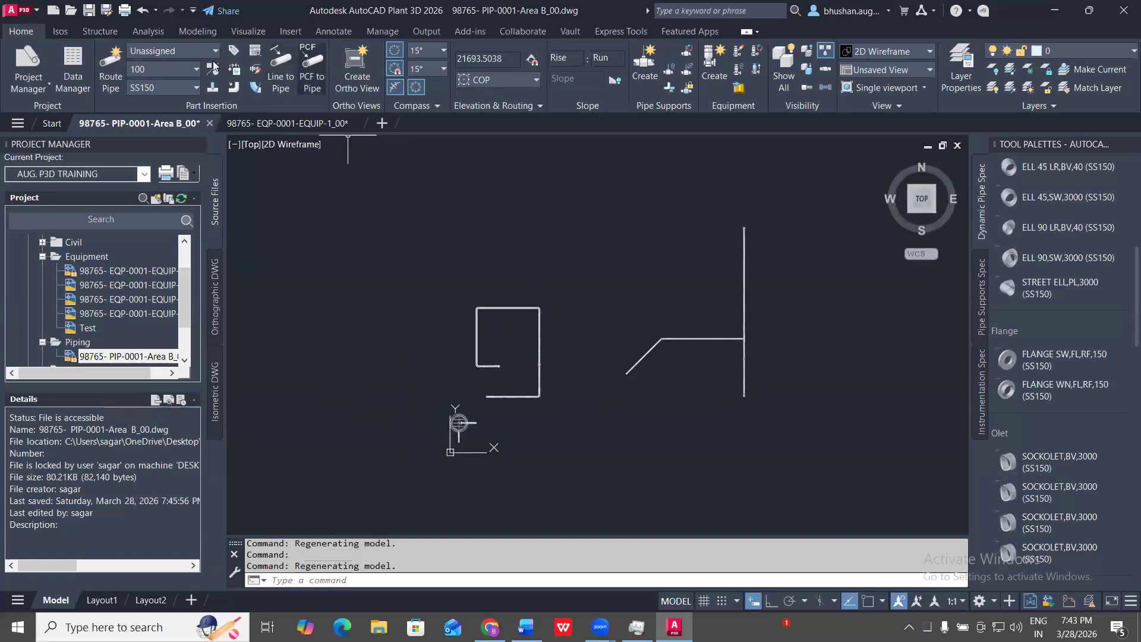
{"action": "left_click", "coordinate": [111, 60]}
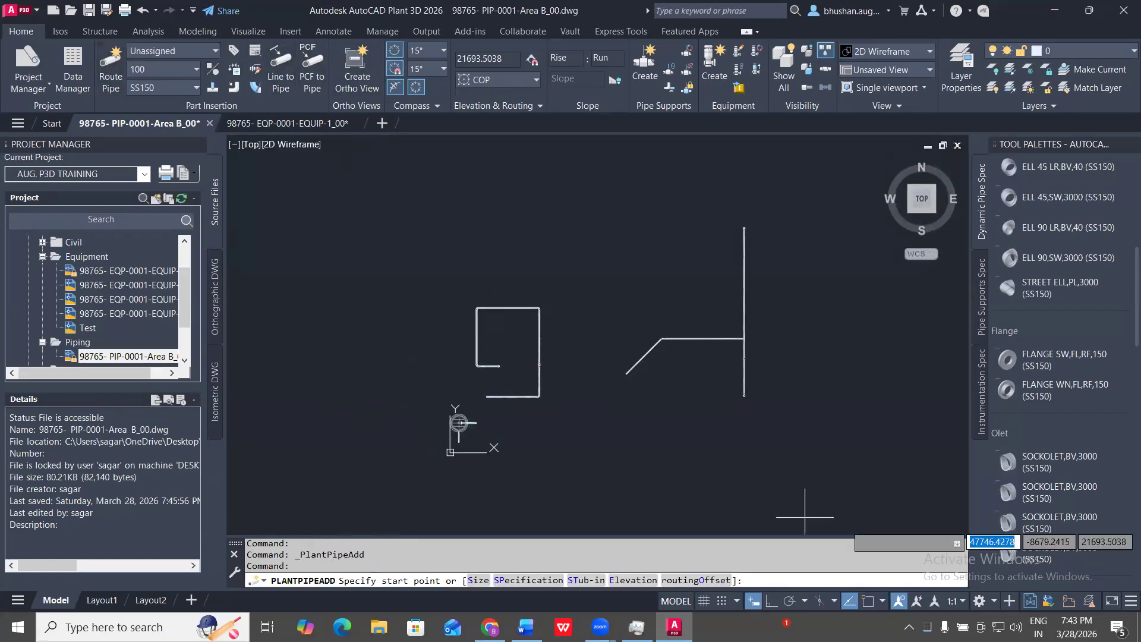
{"action": "scroll", "coordinate": [726, 380], "scroll_direction": "down", "scroll_amount": 3}
{"action": "left_click", "coordinate": [582, 288]}
{"action": "scroll", "coordinate": [621, 306], "scroll_direction": "up", "scroll_amount": 5}
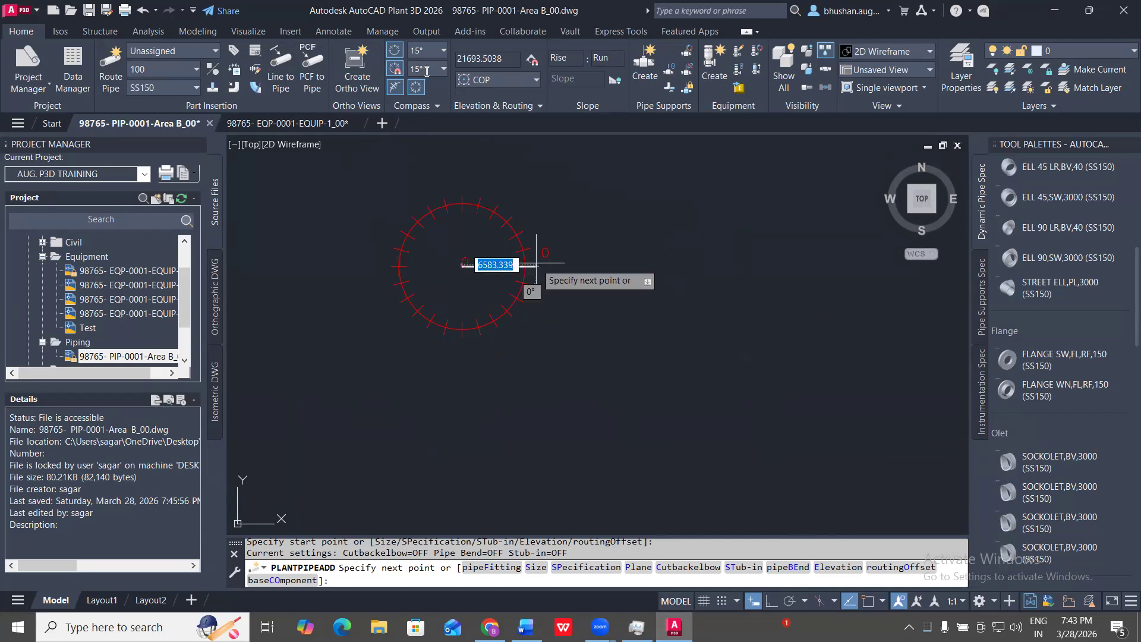
- Set the compass snap and tick mark increments to 45° and route the new pipe's first segment east
{"action": "left_click", "coordinate": [443, 69]}
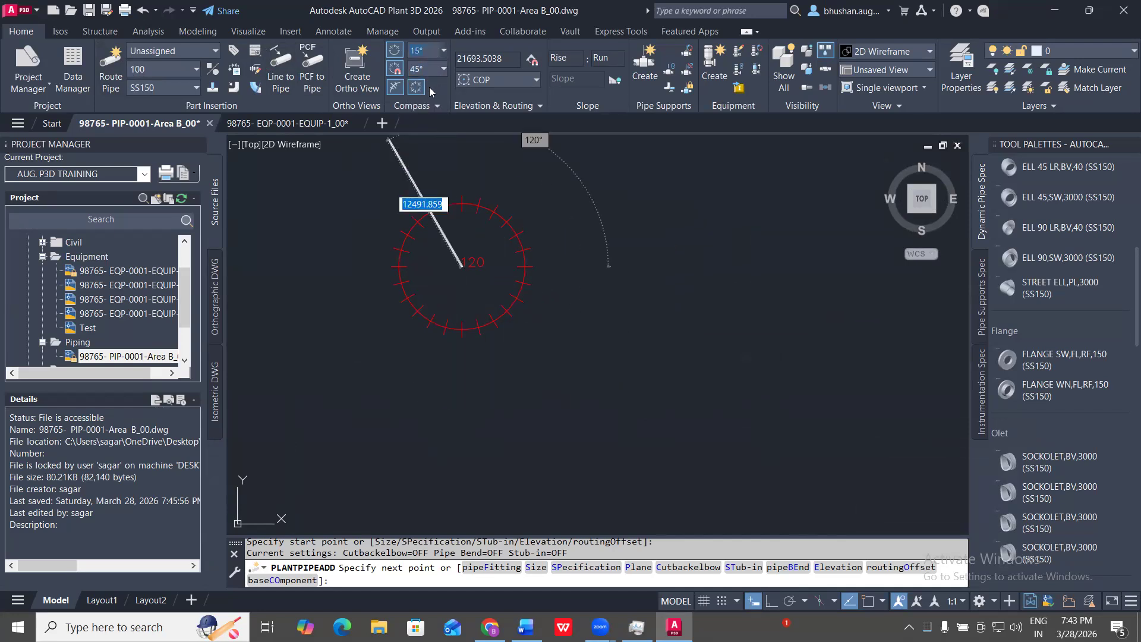
{"action": "left_click", "coordinate": [442, 51]}
{"action": "left_click", "coordinate": [595, 266]}
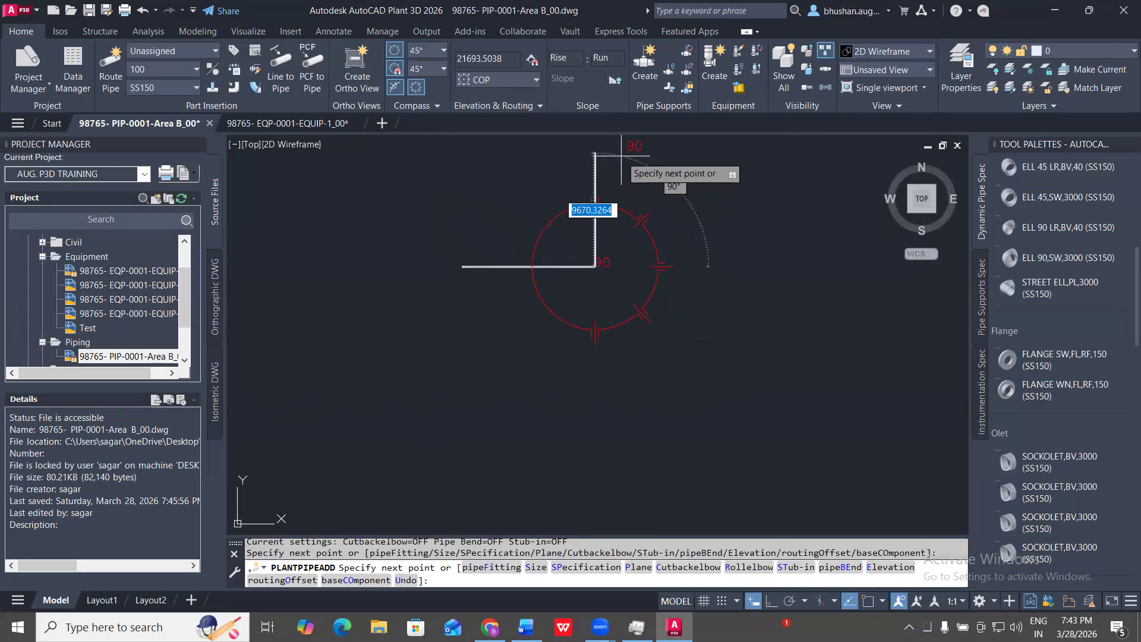
- Examine the 45° and 90° elbow previews at the pipe's east end in different compass planes, and end the route
{"action": "scroll", "coordinate": [614, 169], "scroll_direction": "up", "scroll_amount": 4}
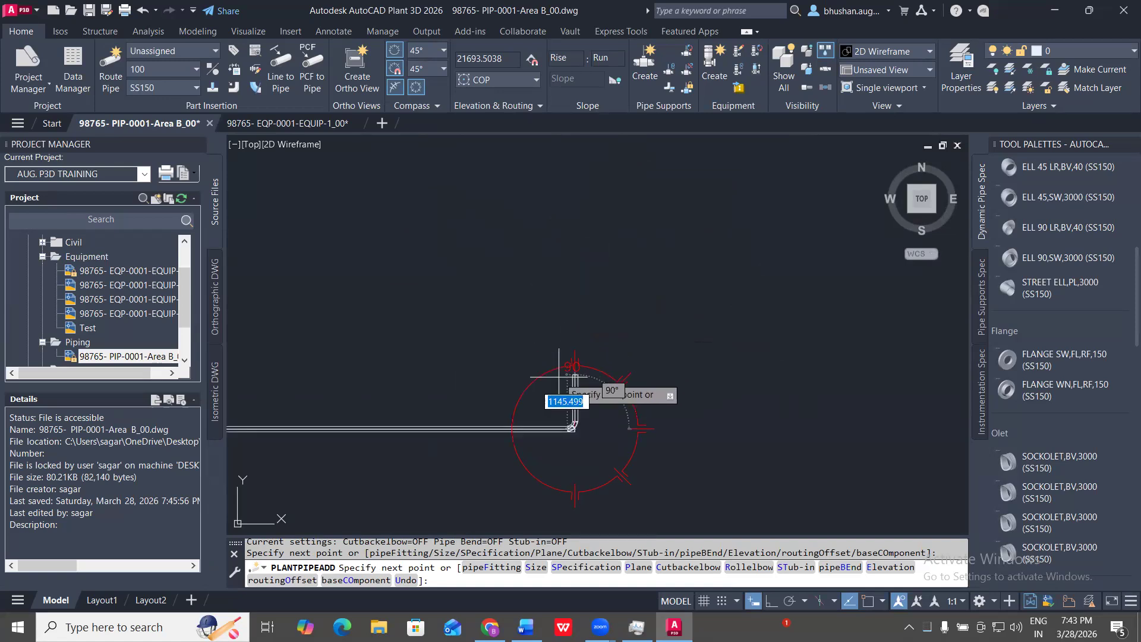
{"action": "scroll", "coordinate": [560, 377], "scroll_direction": "up", "scroll_amount": 4}
{"action": "scroll", "coordinate": [600, 434], "scroll_direction": "up", "scroll_amount": 2}
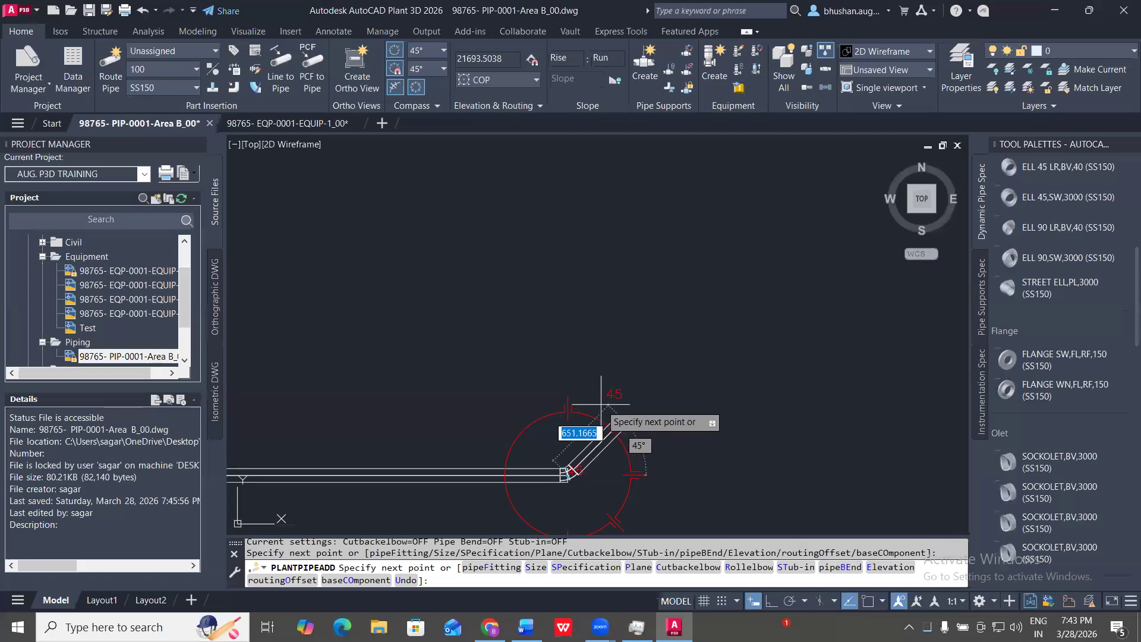
{"action": "scroll", "coordinate": [529, 532], "scroll_direction": "up", "scroll_amount": 4}
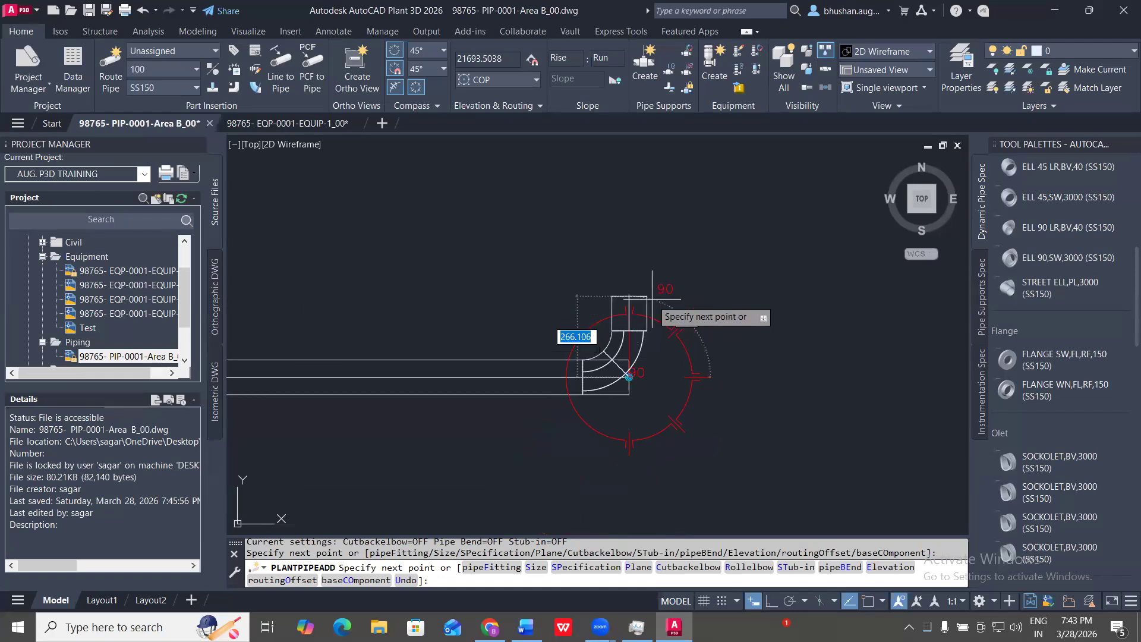
{"action": "right_click", "coordinate": [658, 299], "text": "ctrl"}
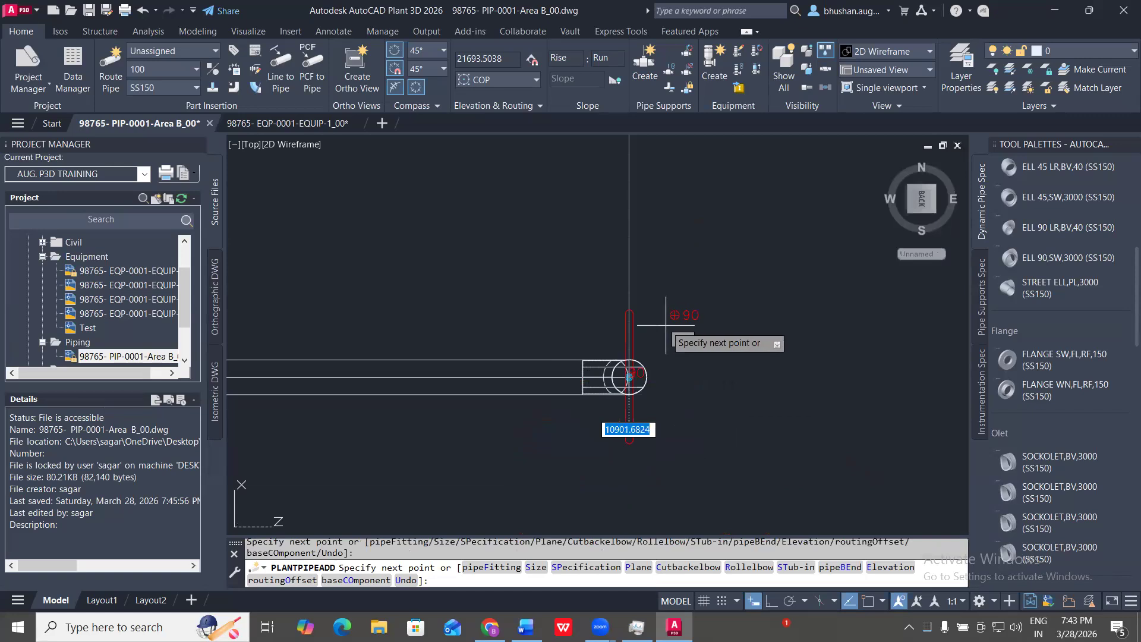
{"action": "right_click", "coordinate": [690, 255], "text": "ctrl"}
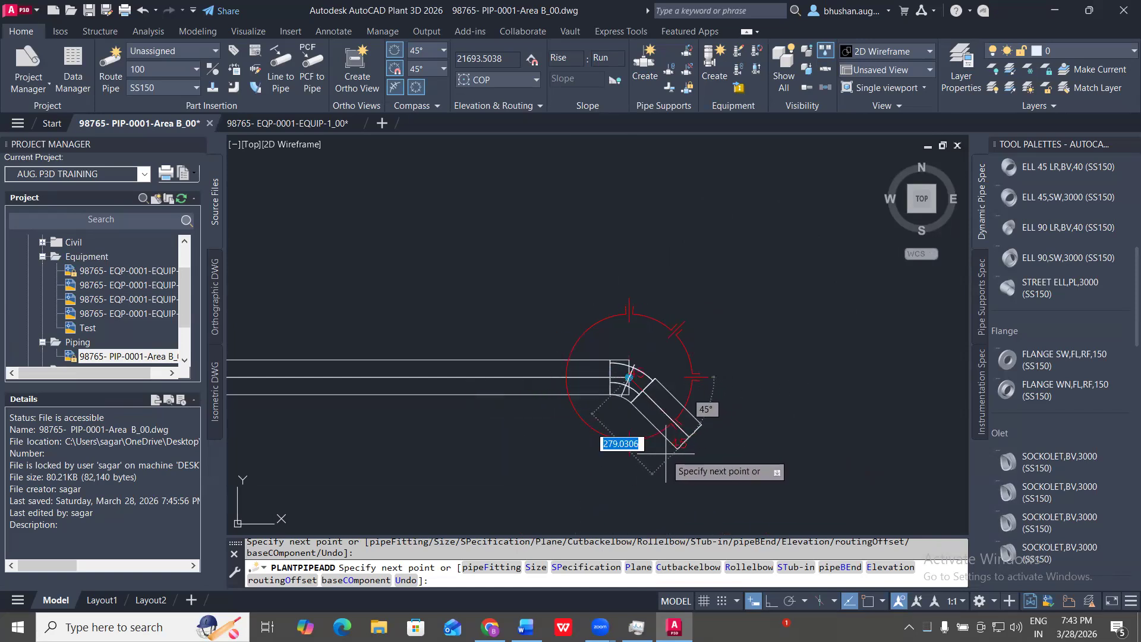
{"action": "scroll", "coordinate": [653, 442], "scroll_direction": "up", "scroll_amount": 3}
{"action": "scroll", "coordinate": [575, 438], "scroll_direction": "up", "scroll_amount": 2}
{"action": "middle_click_drag", "start_coordinate": [575, 438], "coordinate": [639, 395]}
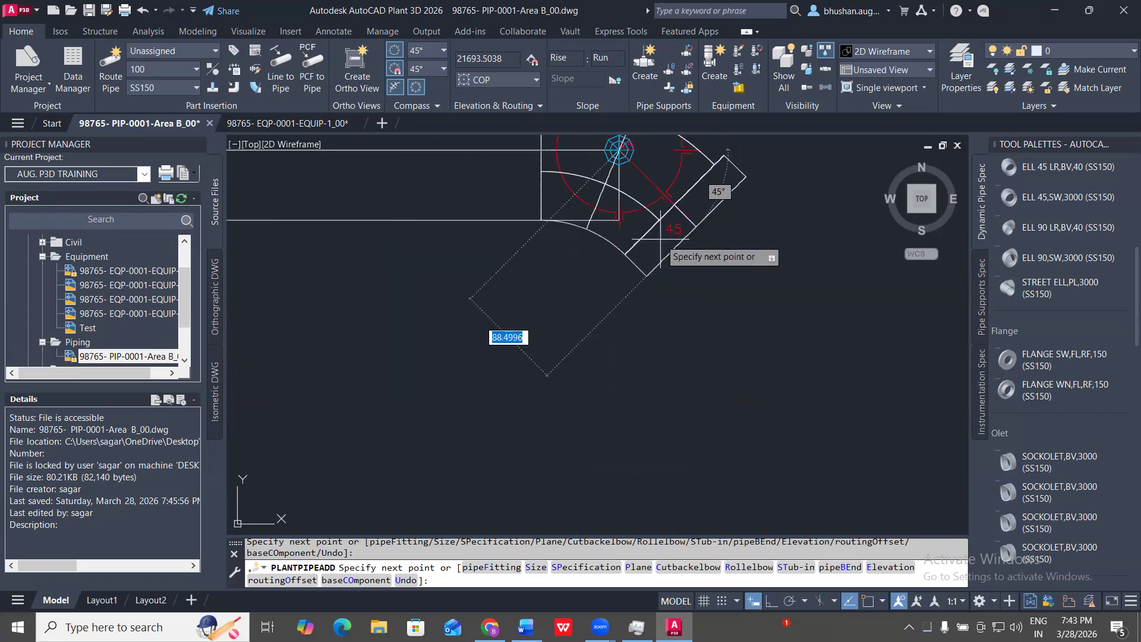
{"action": "scroll", "coordinate": [624, 244], "scroll_direction": "down", "scroll_amount": 2}
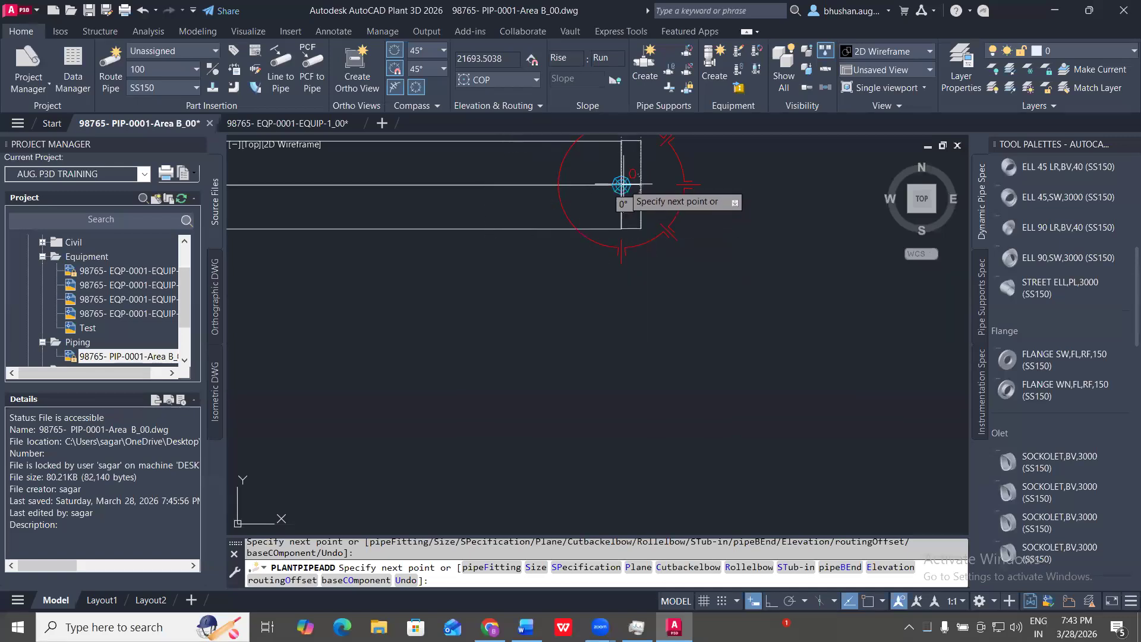
{"action": "key", "text": "Escape"}
{"action": "key", "text": "Escape"}
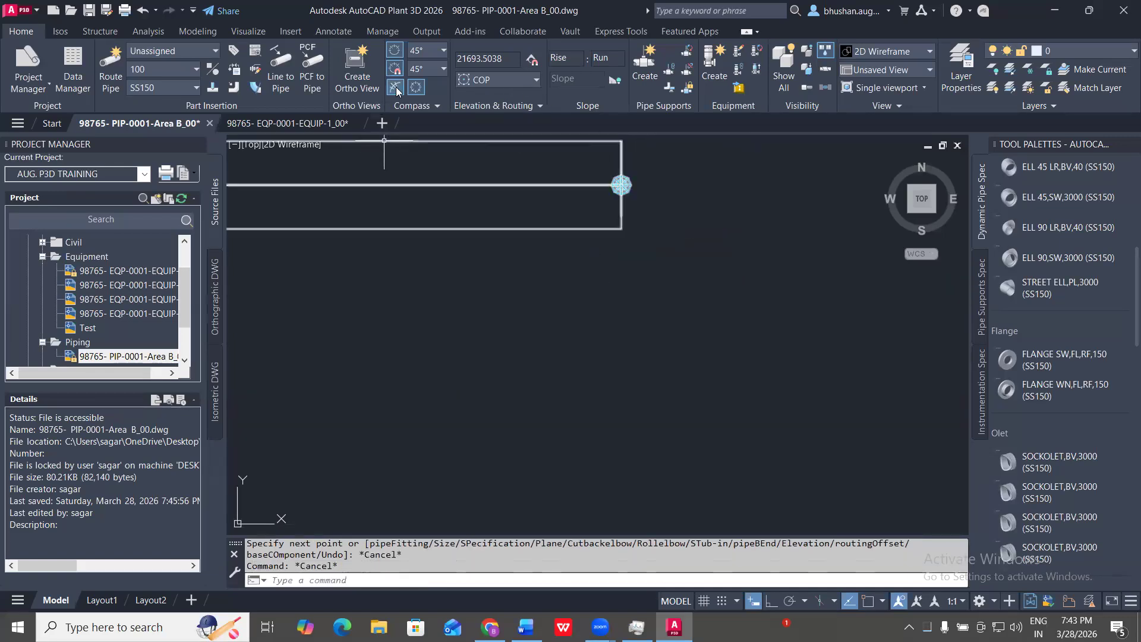
- Set the compass tolerance to 1° and extend the pipe's east end with a segment turned 45° to the southeast
{"action": "left_click", "coordinate": [428, 105]}
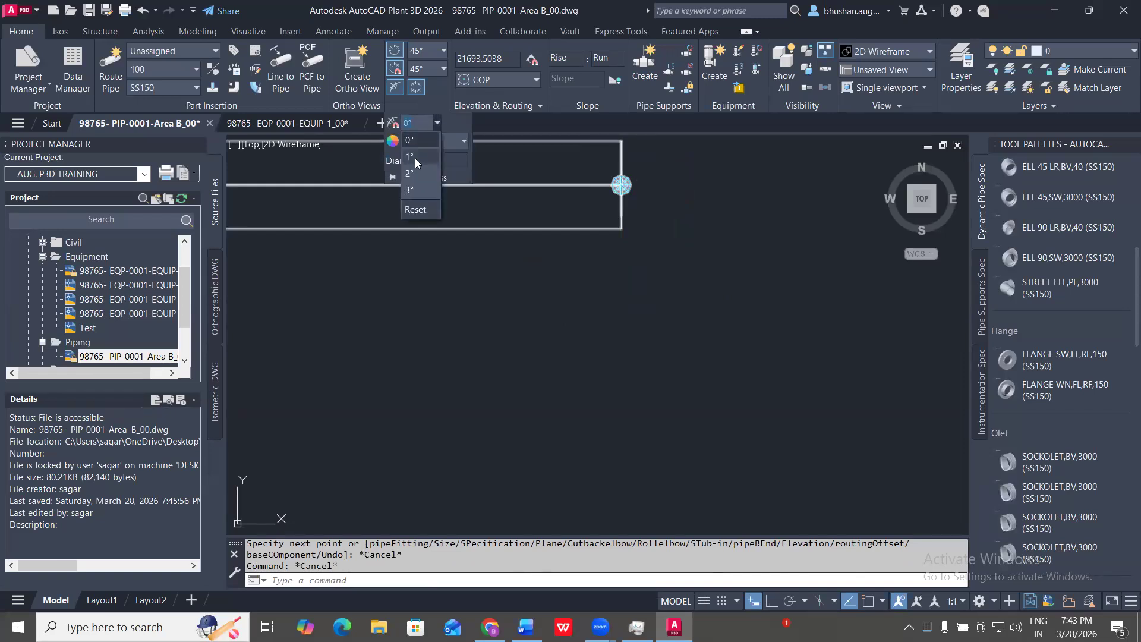
{"action": "left_click", "coordinate": [415, 158]}
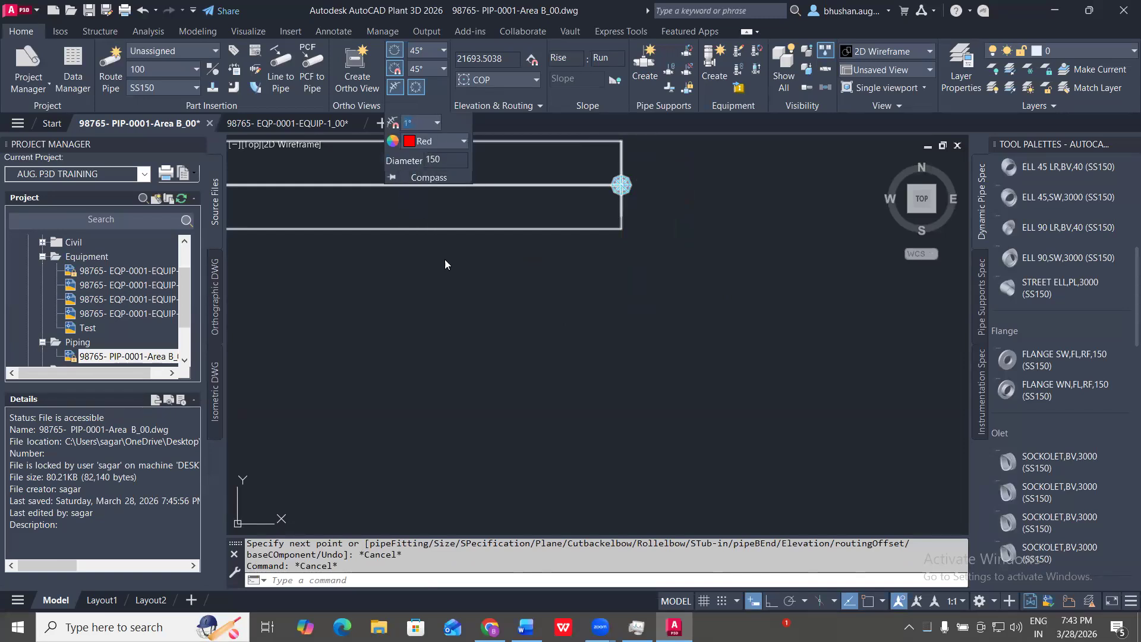
{"action": "scroll", "coordinate": [584, 215], "scroll_direction": "down", "scroll_amount": 2}
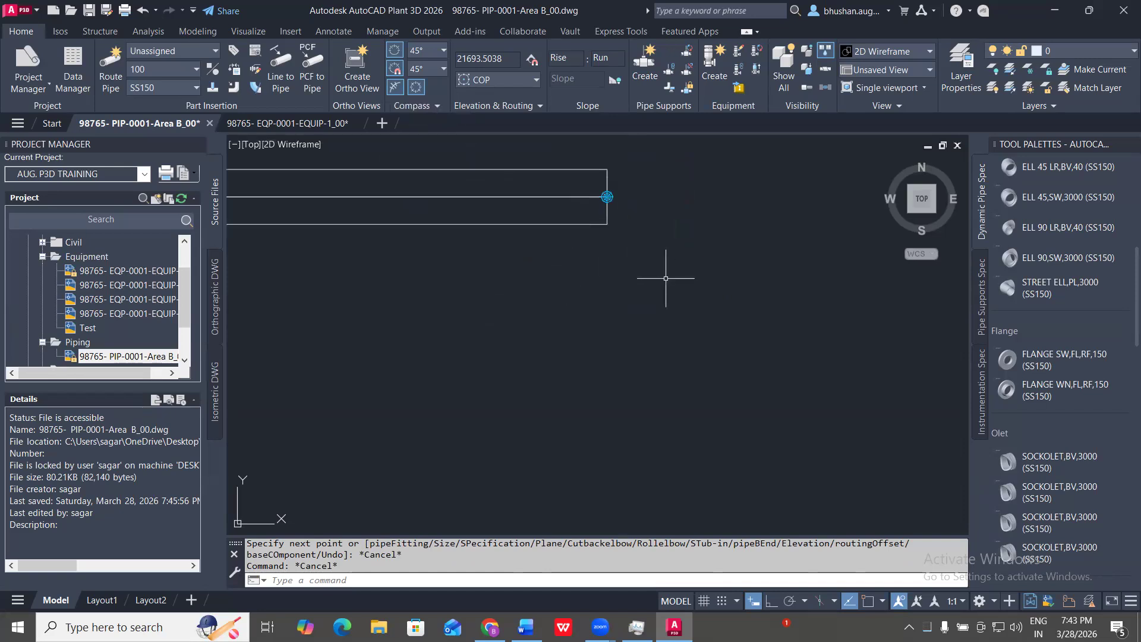
{"action": "left_click", "coordinate": [665, 279]}
{"action": "left_click", "coordinate": [555, 187]}
{"action": "scroll", "coordinate": [594, 214], "scroll_direction": "down", "scroll_amount": 1}
{"action": "left_click", "coordinate": [609, 207]}
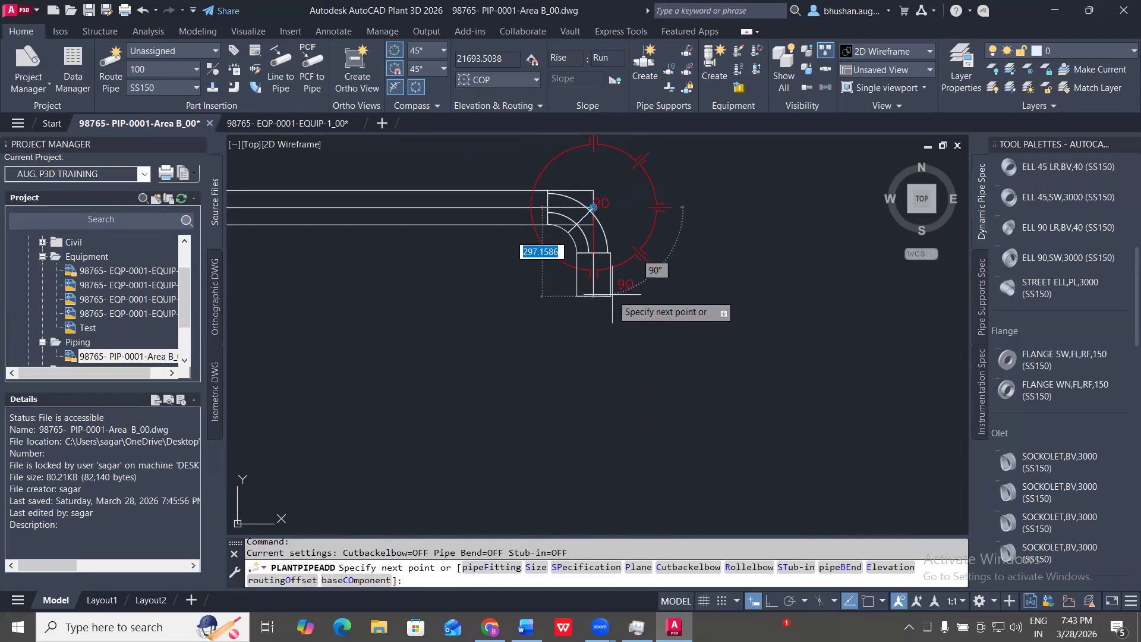
{"action": "left_click", "coordinate": [697, 426]}
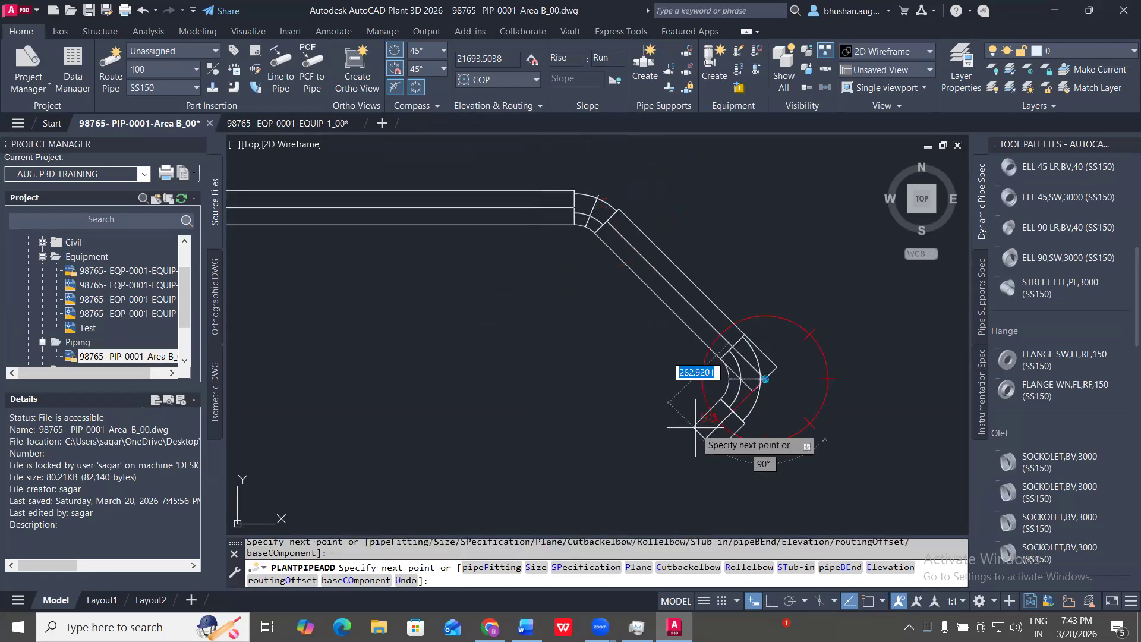
{"action": "key", "text": "Escape"}
{"action": "key", "text": "Escape"}
{"action": "scroll", "coordinate": [576, 184], "scroll_direction": "up", "scroll_amount": 6}
{"action": "middle_click_drag", "start_coordinate": [649, 343], "coordinate": [536, 289]}
{"action": "scroll", "coordinate": [523, 196], "scroll_direction": "down", "scroll_amount": 8}
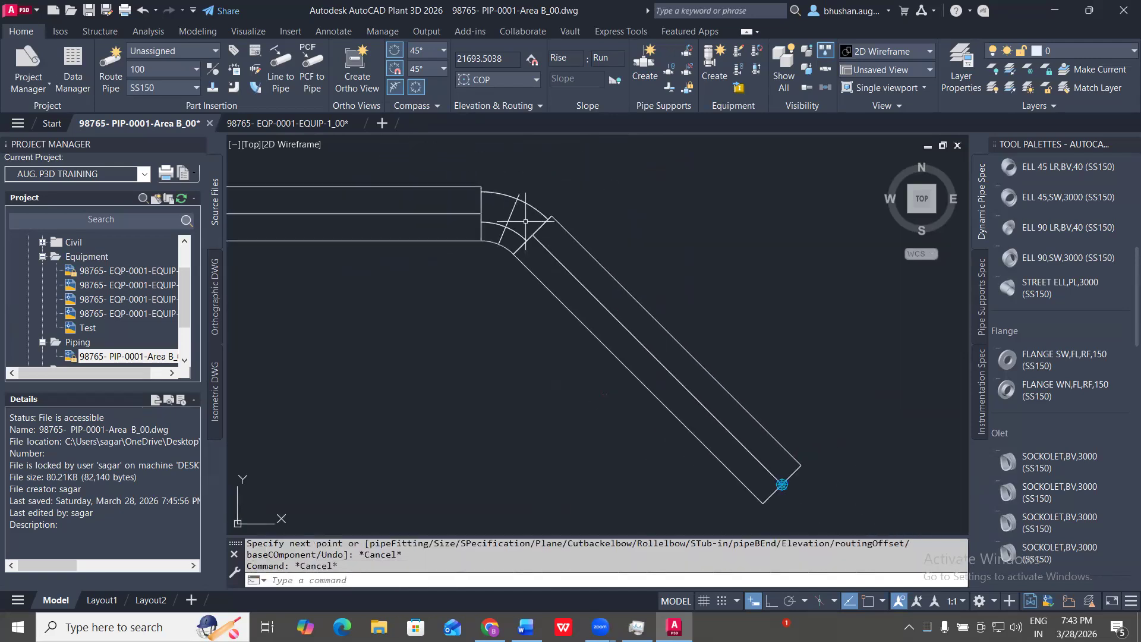
- Start a separate pipe below the angled run and route its first segment east
{"action": "left_click", "coordinate": [396, 87]}
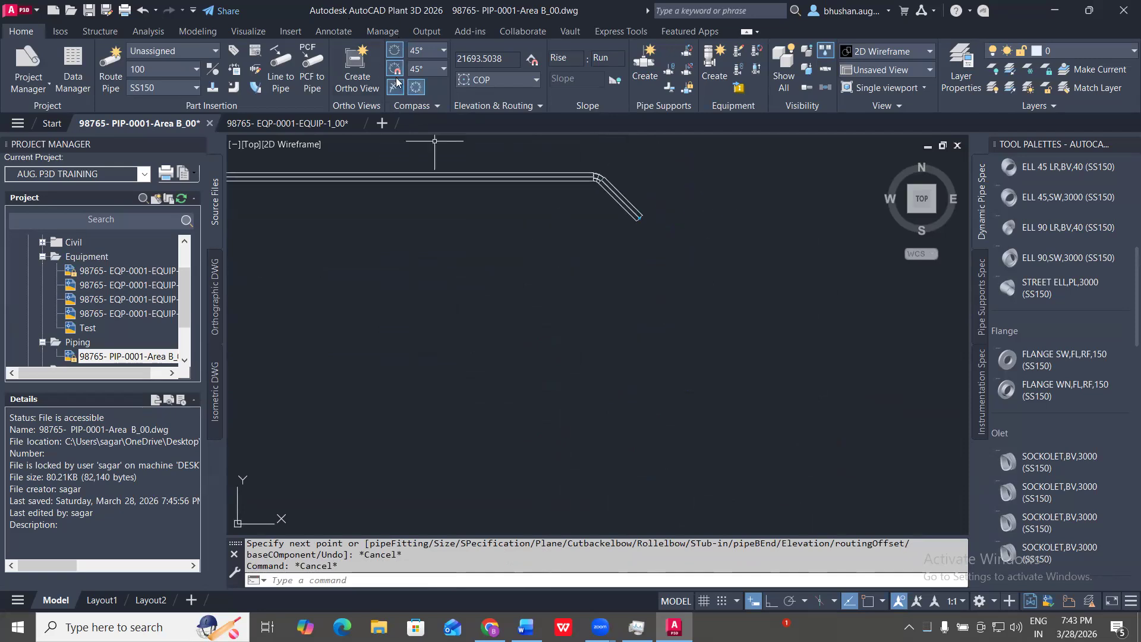
{"action": "left_click", "coordinate": [387, 68]}
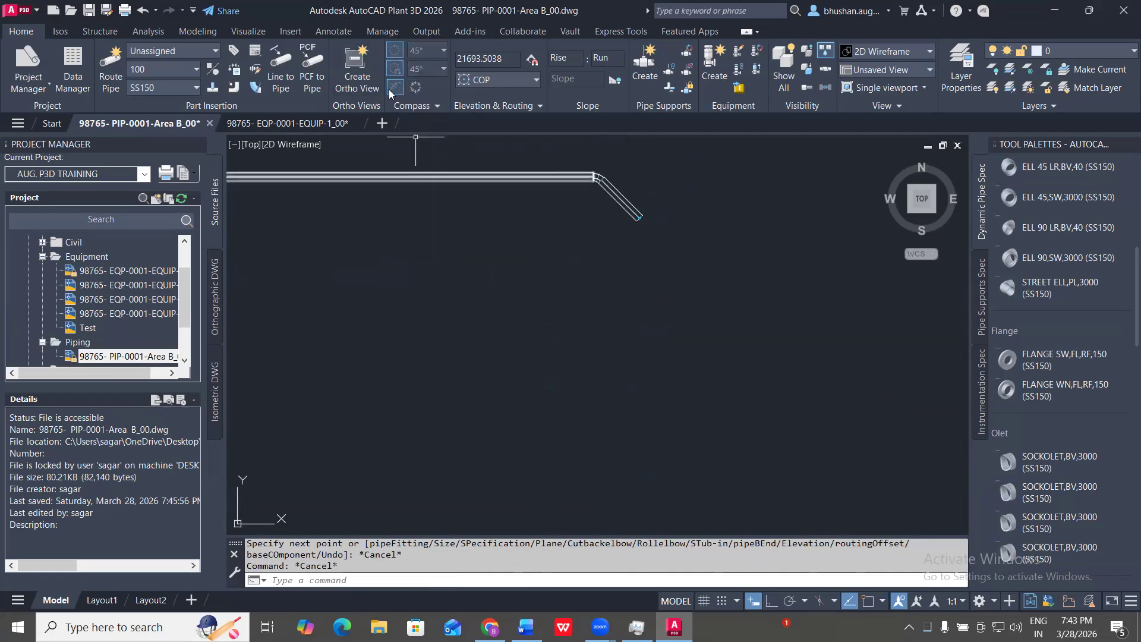
{"action": "left_click", "coordinate": [111, 66]}
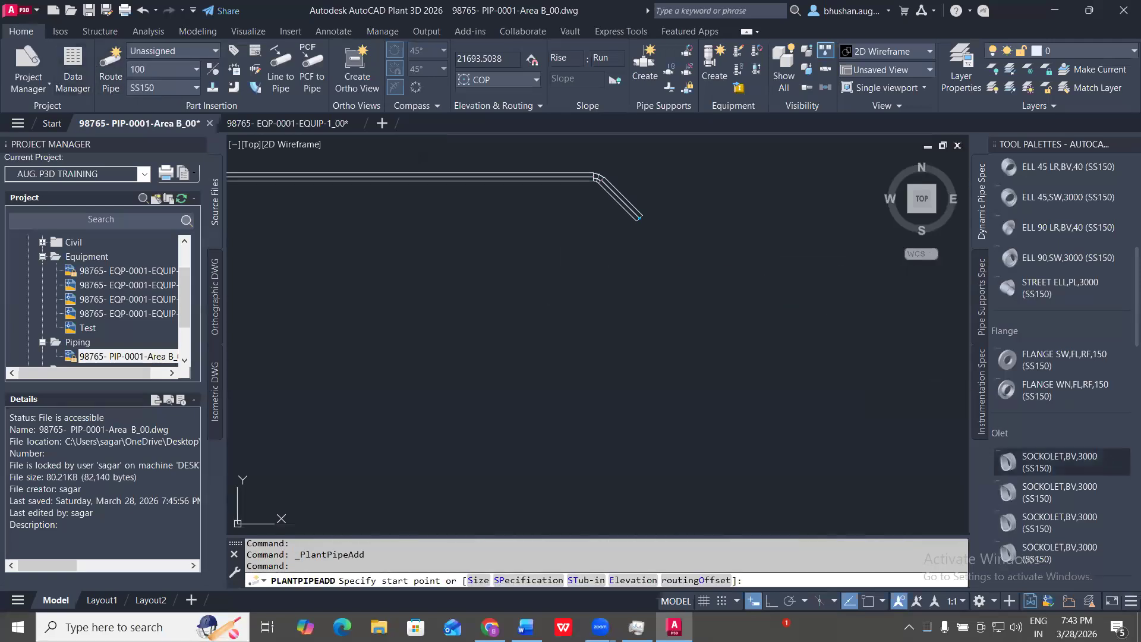
{"action": "left_click", "coordinate": [548, 275]}
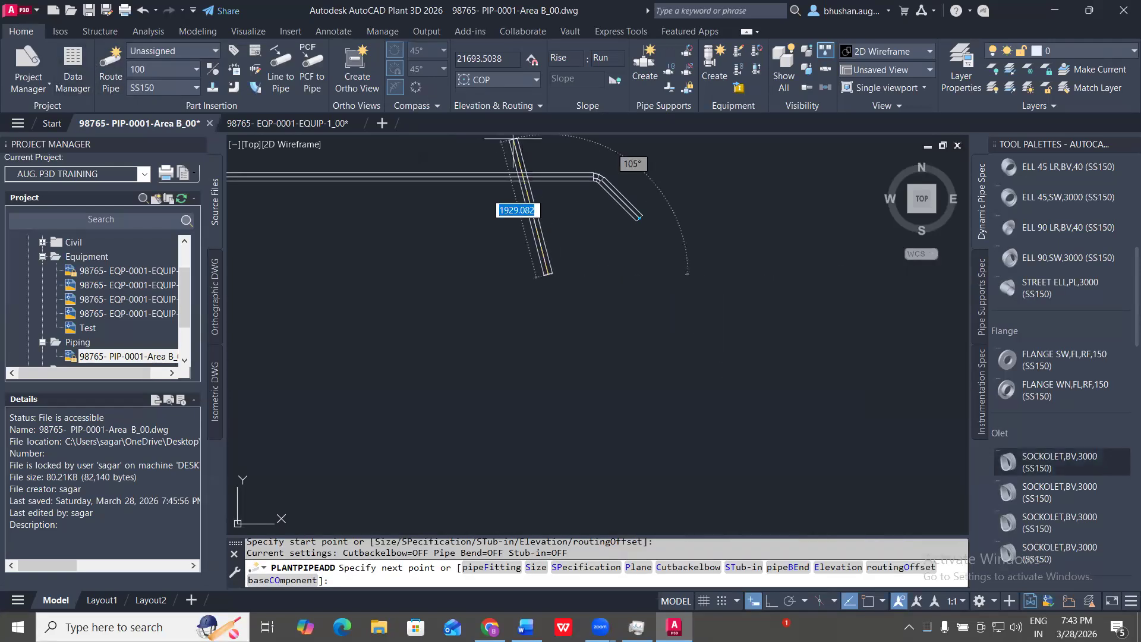
{"action": "left_click", "coordinate": [719, 275]}
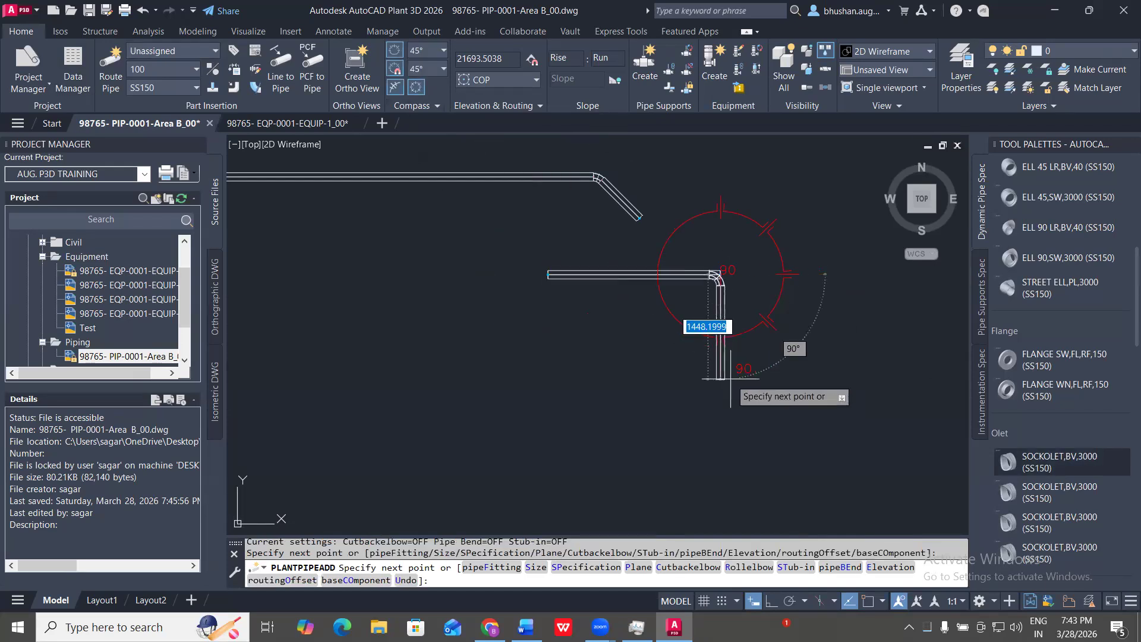
- Set the compass tolerance to 3° and check the bend preview at the lower pipe's east end with Ortho on and off
{"action": "left_click", "coordinate": [432, 107]}
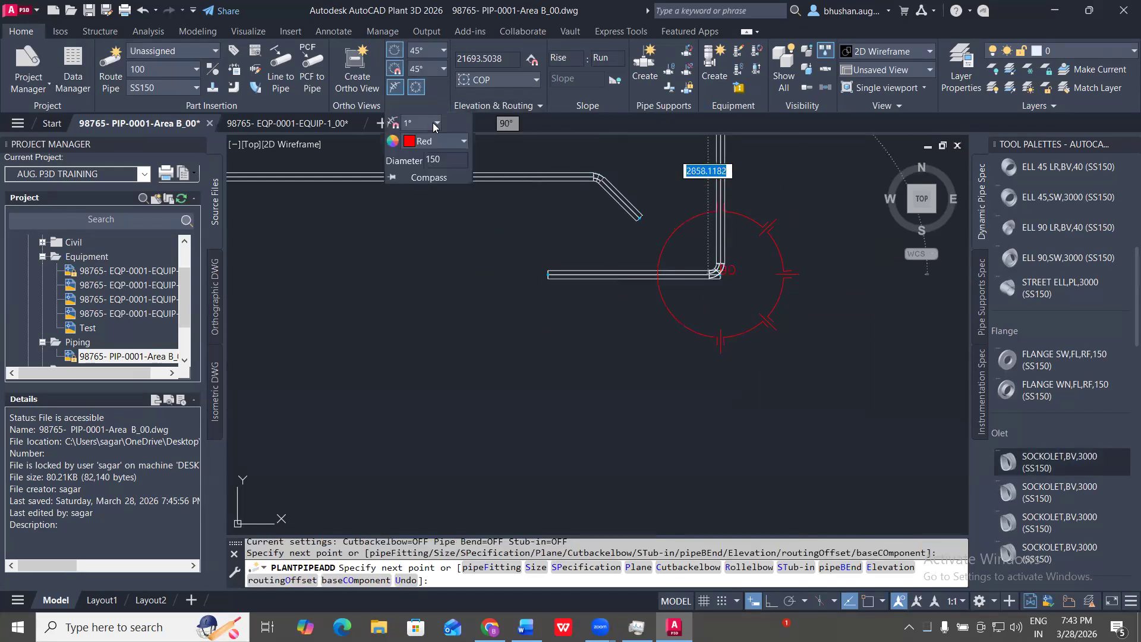
{"action": "left_click", "coordinate": [419, 190]}
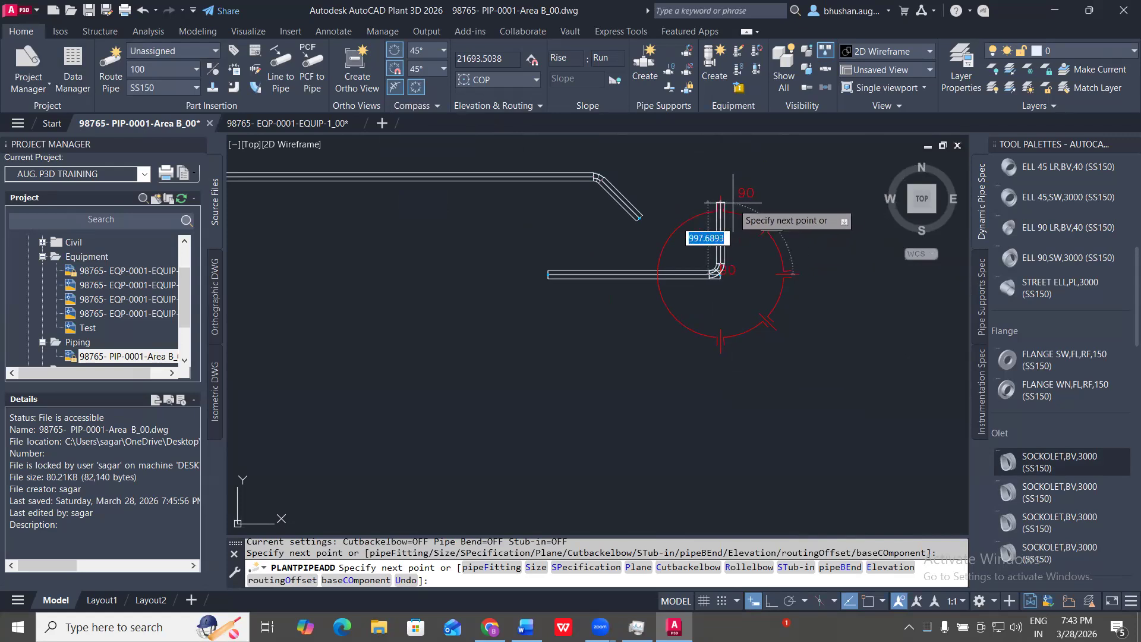
{"action": "scroll", "coordinate": [731, 223], "scroll_direction": "up", "scroll_amount": 4}
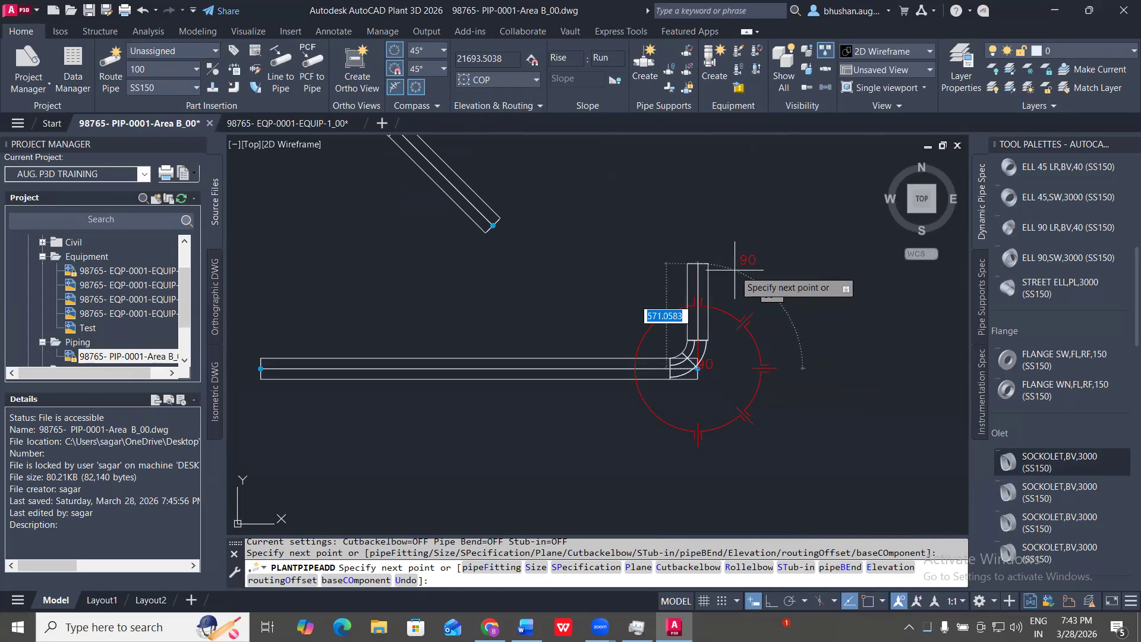
{"action": "key", "text": "F8"}
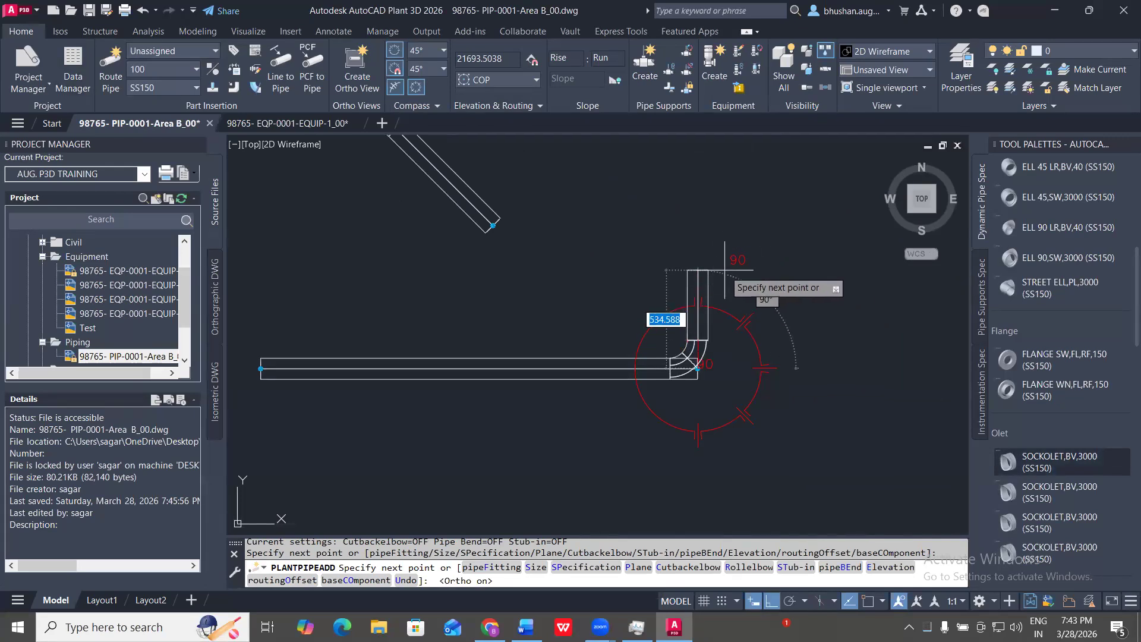
{"action": "key", "text": "F8"}
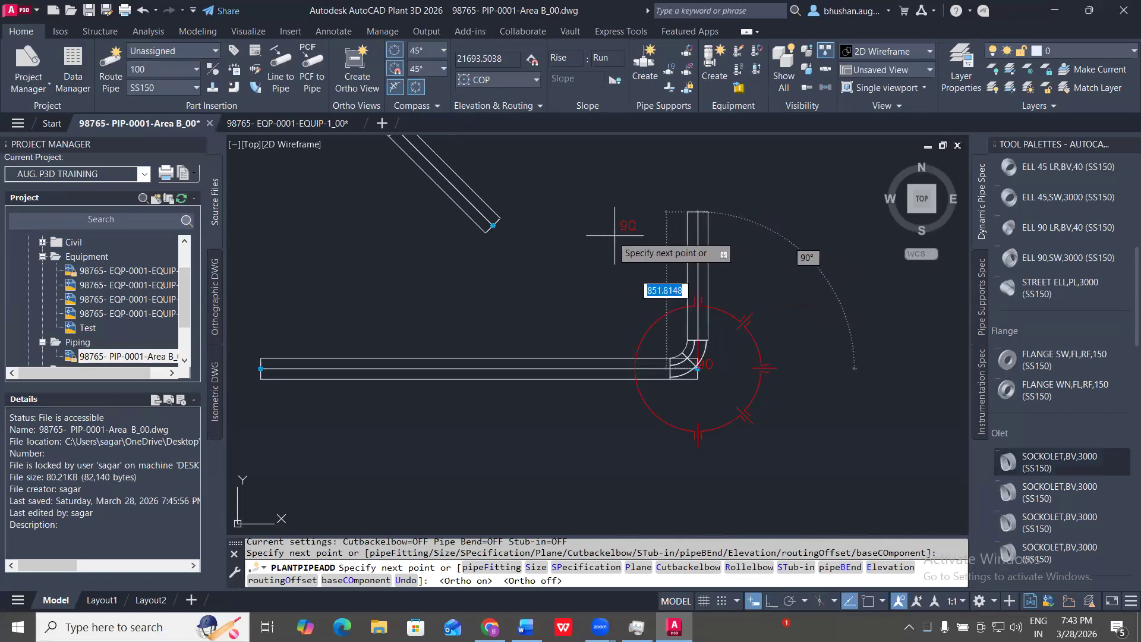
{"action": "middle_click_drag", "start_coordinate": [683, 284], "coordinate": [649, 258]}
{"action": "scroll", "coordinate": [674, 233], "scroll_direction": "down", "scroll_amount": 1}
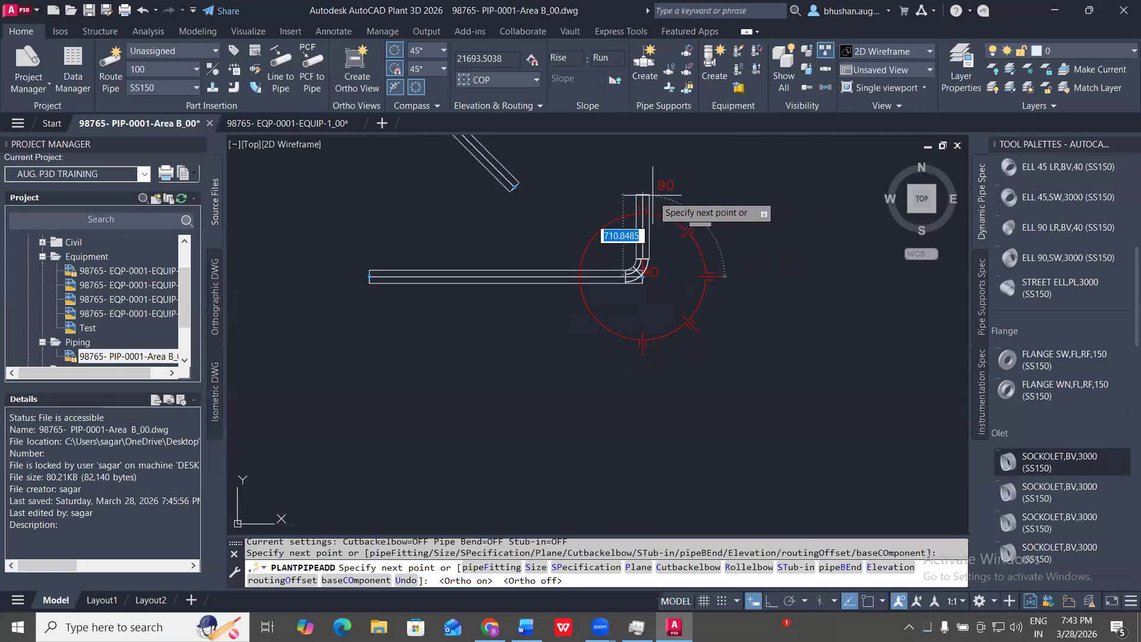
{"action": "middle_click_drag", "start_coordinate": [652, 194], "coordinate": [653, 217]}
{"action": "key", "text": "Escape"}
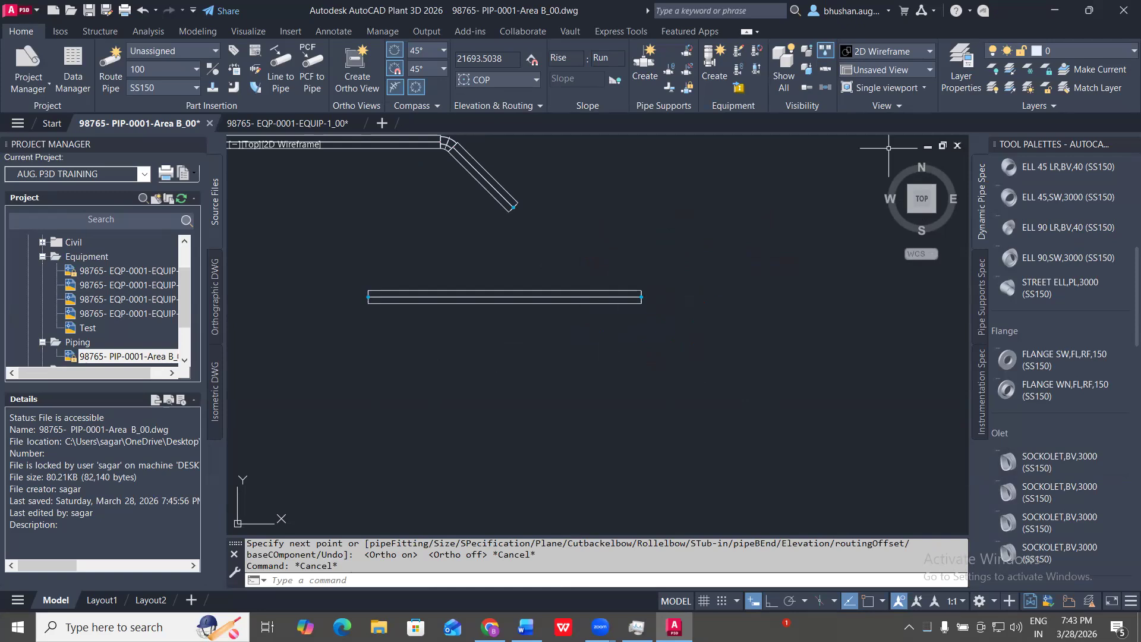
{"action": "left_click", "coordinate": [1046, 359]}
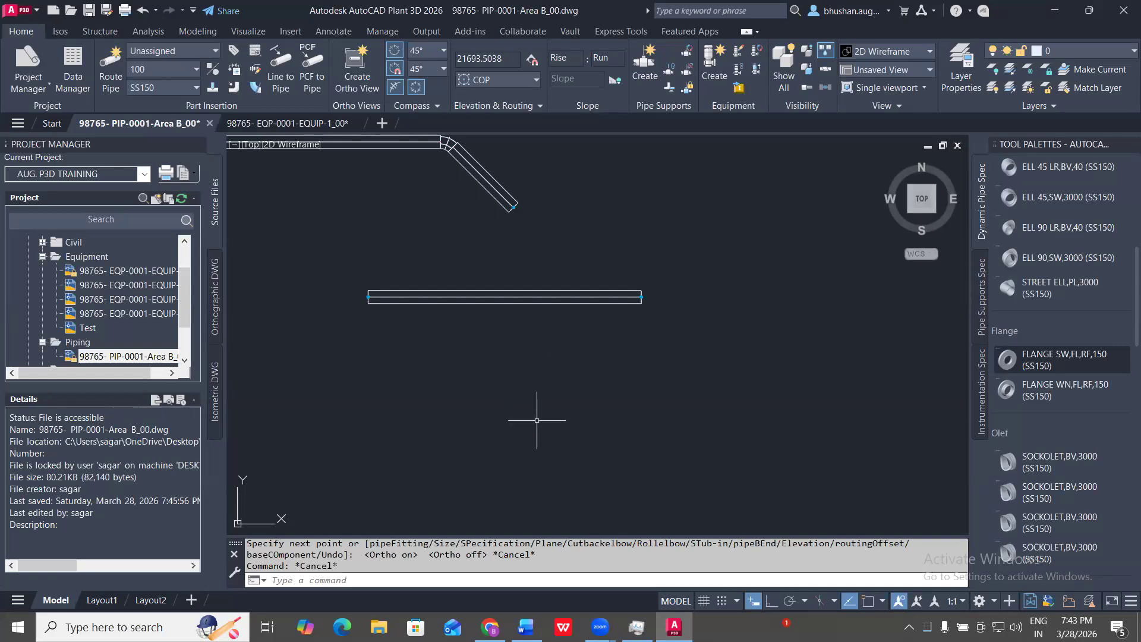
{"action": "scroll", "coordinate": [624, 386], "scroll_direction": "down", "scroll_amount": 4}
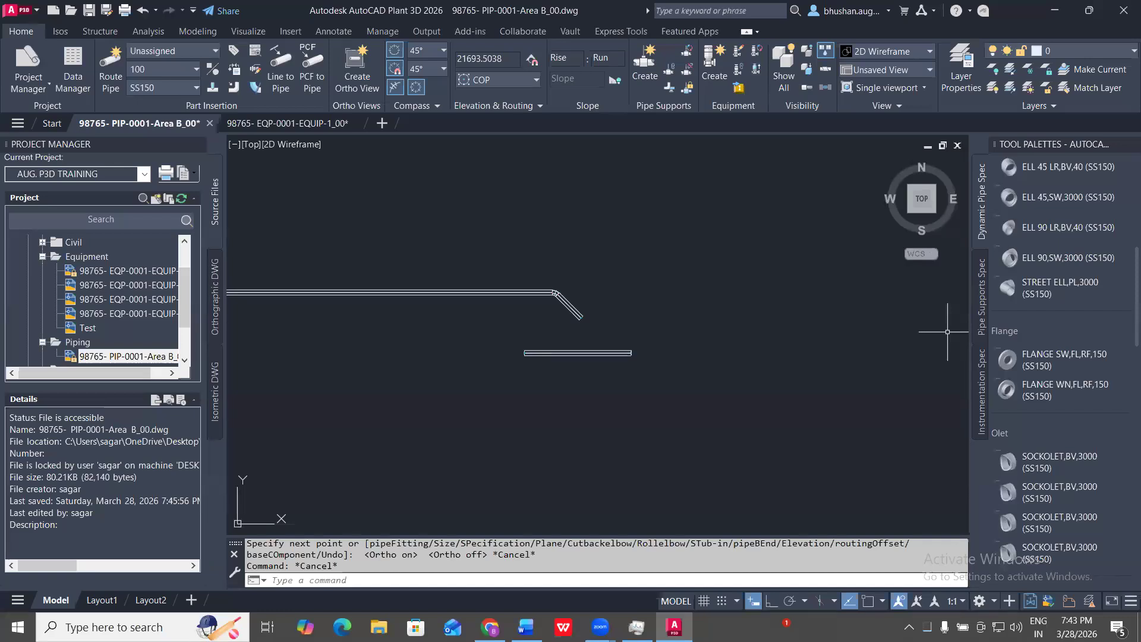
- Turn object snap on and disable the Midpoint, Center, Geometric Center, Quadrant, Intersection and Extension snaps
{"action": "left_click", "coordinate": [867, 601]}
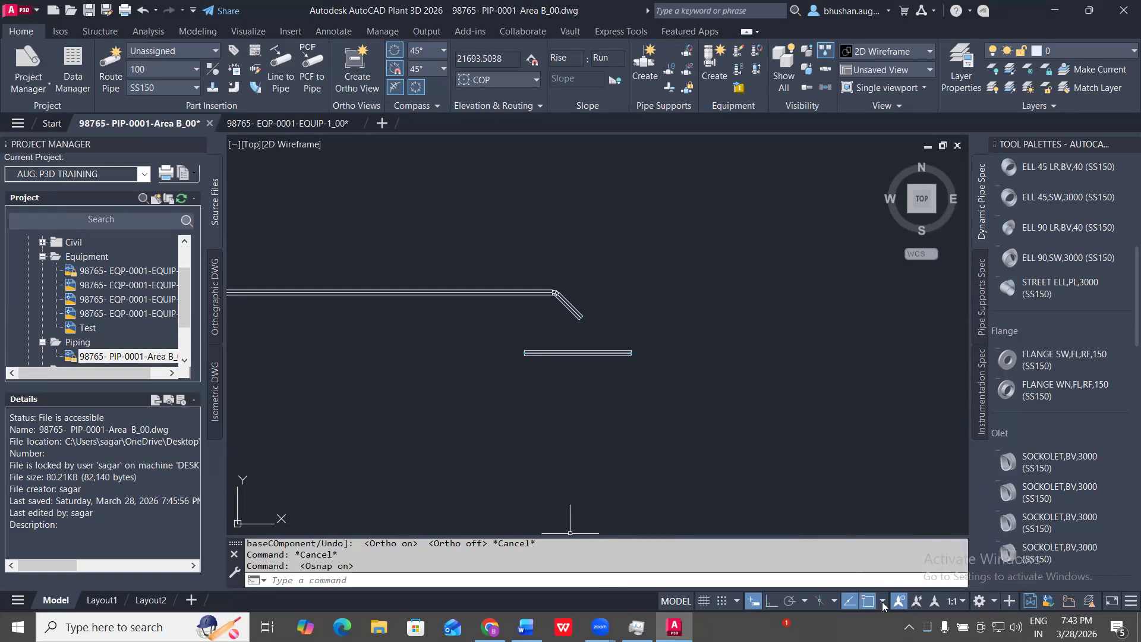
{"action": "left_click", "coordinate": [882, 601]}
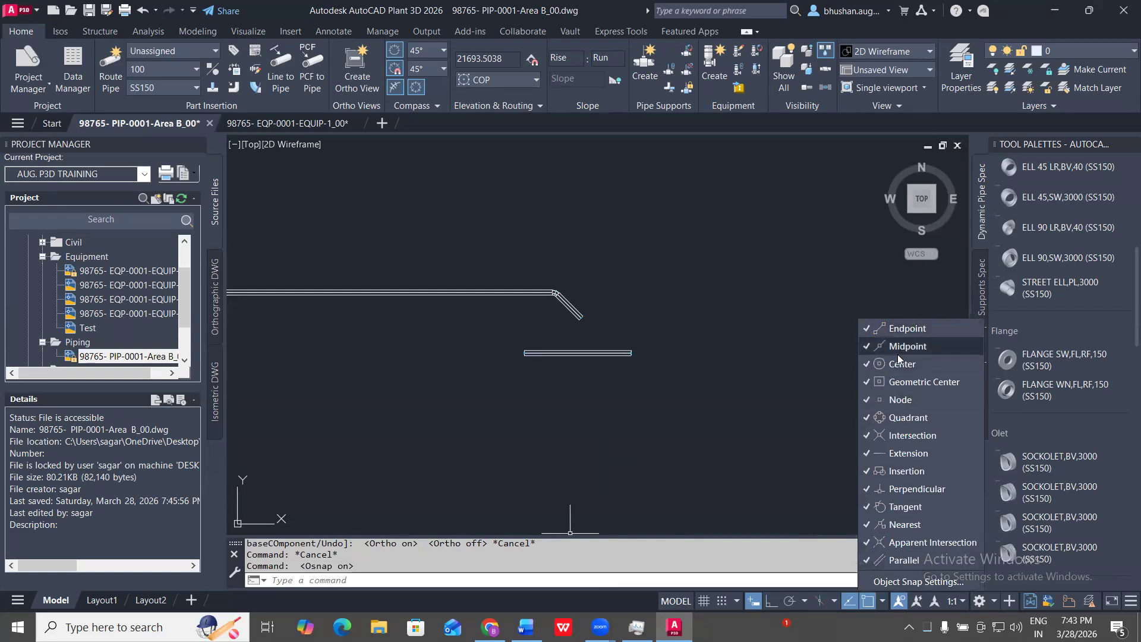
{"action": "left_click", "coordinate": [865, 348]}
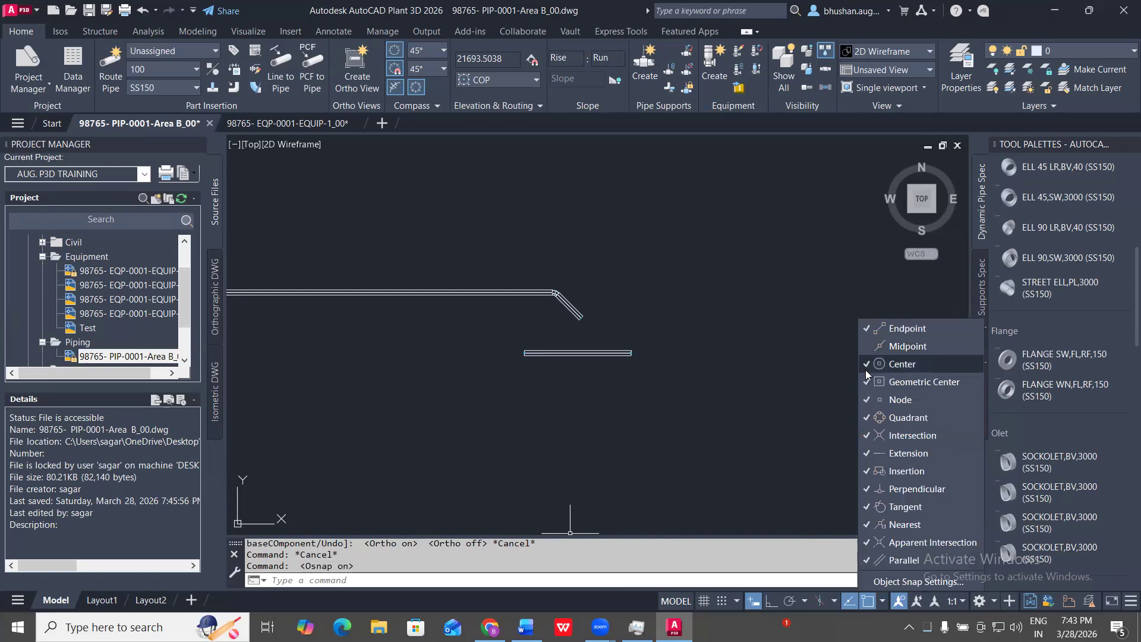
{"action": "left_click", "coordinate": [866, 364]}
{"action": "left_click", "coordinate": [868, 381]}
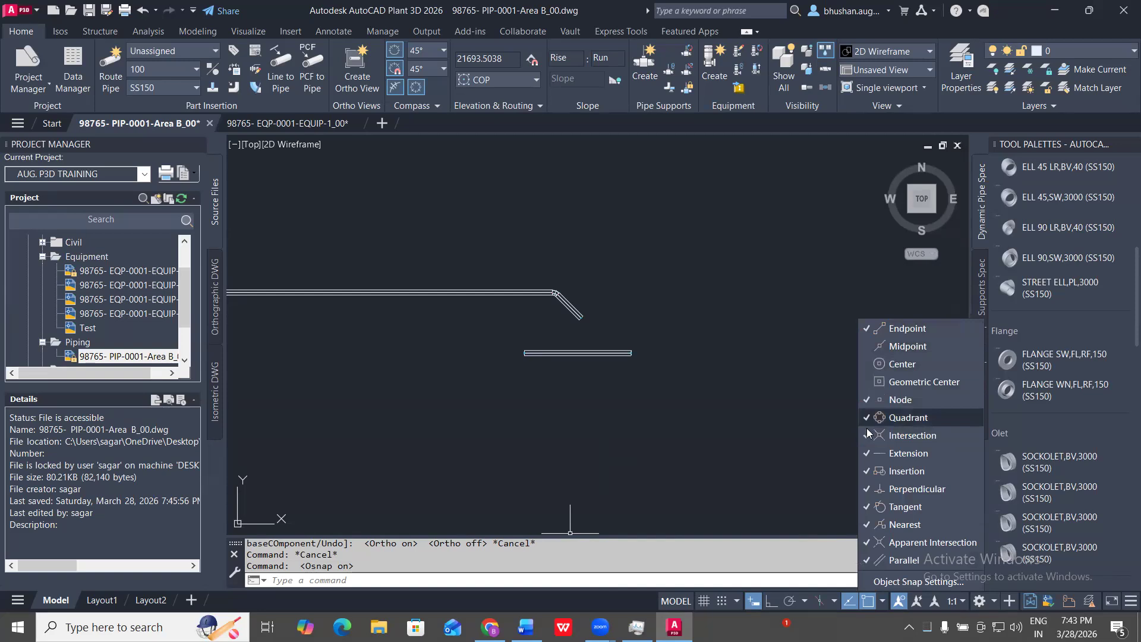
{"action": "left_click", "coordinate": [868, 419]}
{"action": "left_click", "coordinate": [867, 436]}
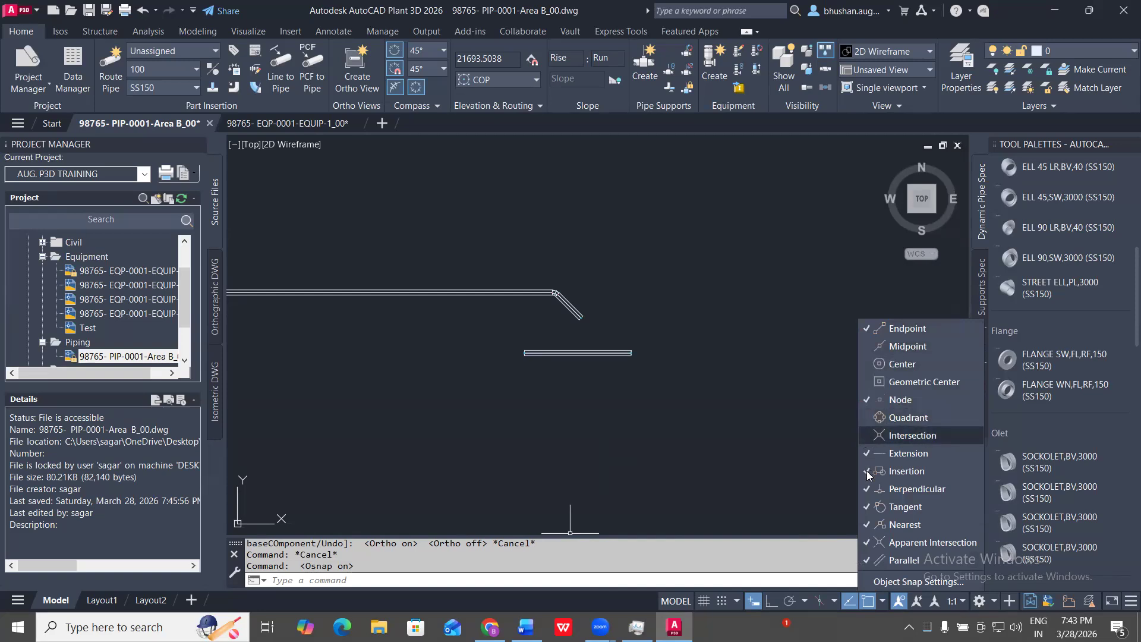
{"action": "left_click", "coordinate": [868, 454]}
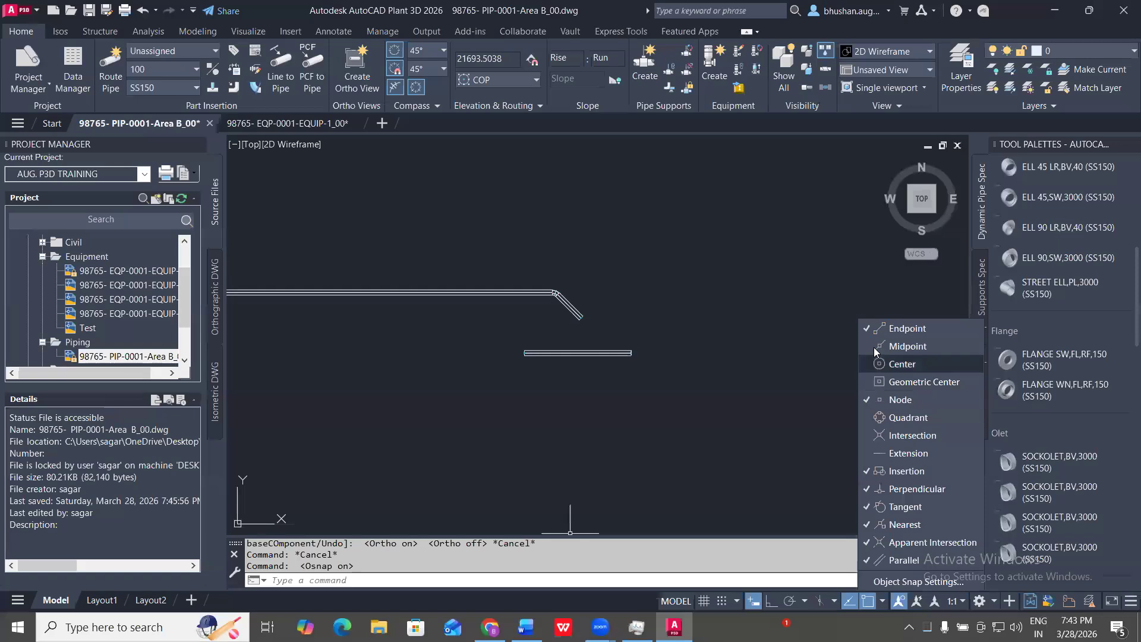
- Re-enable the Midpoint snap and disable the Tangent, Apparent Intersection and Parallel snaps
{"action": "left_click", "coordinate": [867, 346]}
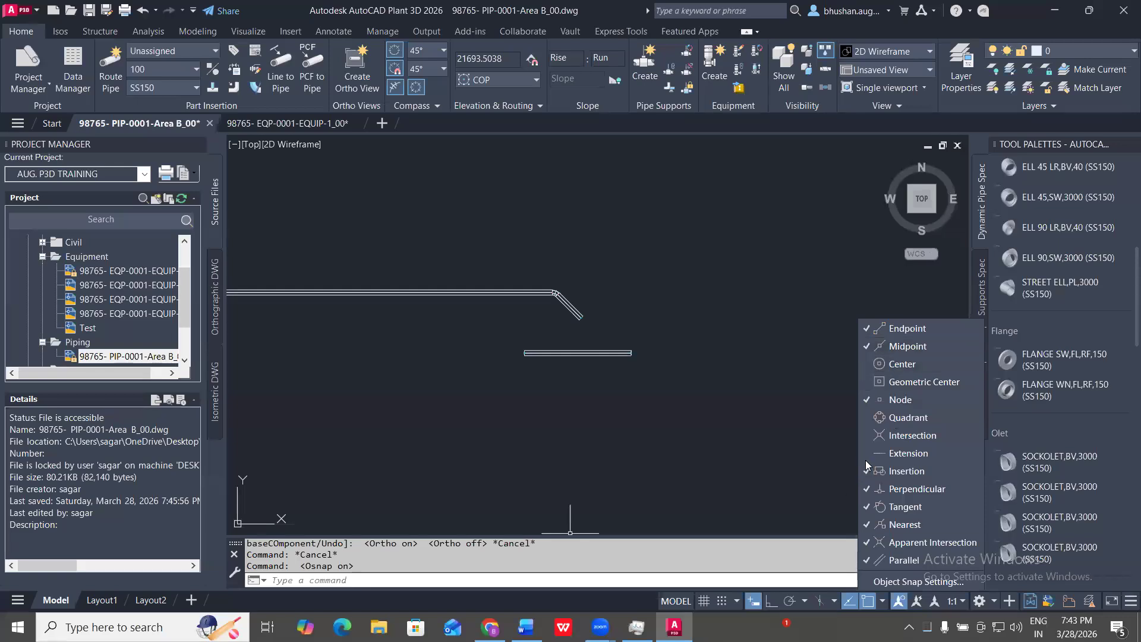
{"action": "left_click", "coordinate": [865, 510]}
{"action": "left_click", "coordinate": [867, 542]}
{"action": "left_click", "coordinate": [868, 560]}
{"action": "left_click", "coordinate": [716, 385]}
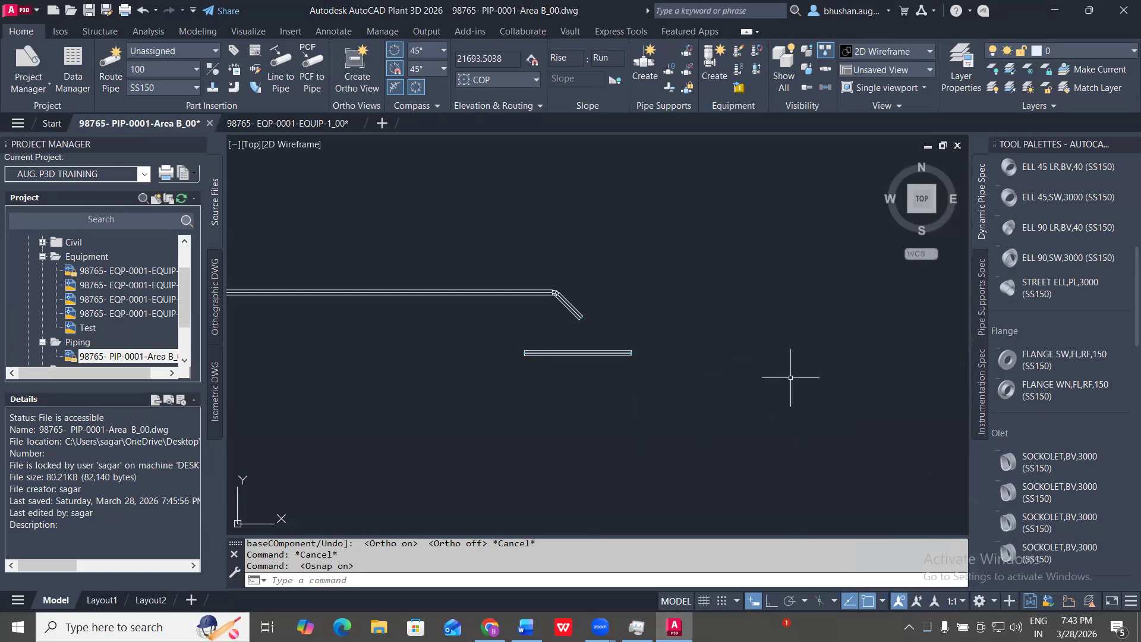
- Continue routing from the lower pipe's east end with segments running north, east and south
{"action": "scroll", "coordinate": [633, 368], "scroll_direction": "up", "scroll_amount": 4}
{"action": "left_click", "coordinate": [621, 331]}
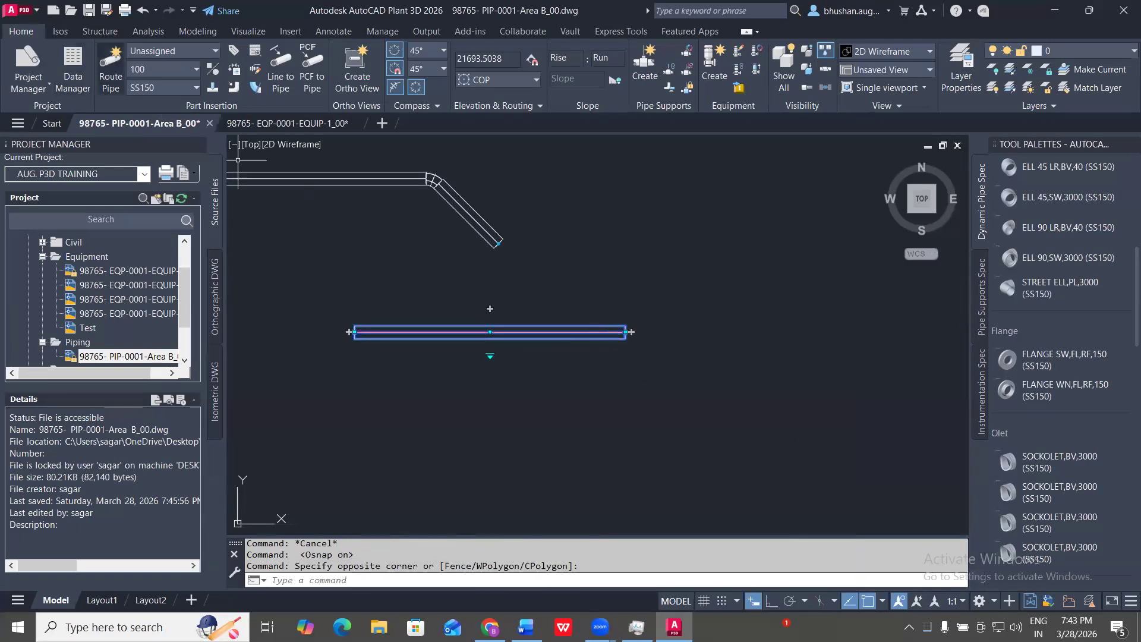
{"action": "left_click", "coordinate": [110, 63]}
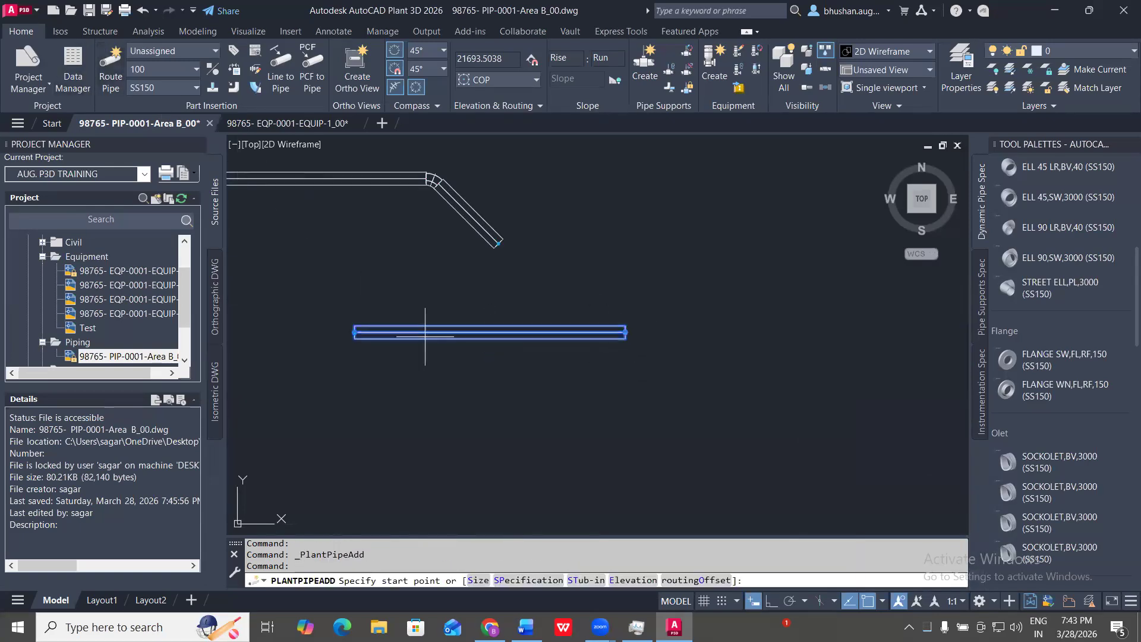
{"action": "left_click", "coordinate": [624, 332]}
{"action": "left_click", "coordinate": [656, 194]}
{"action": "left_click", "coordinate": [767, 192]}
{"action": "left_click", "coordinate": [743, 392]}
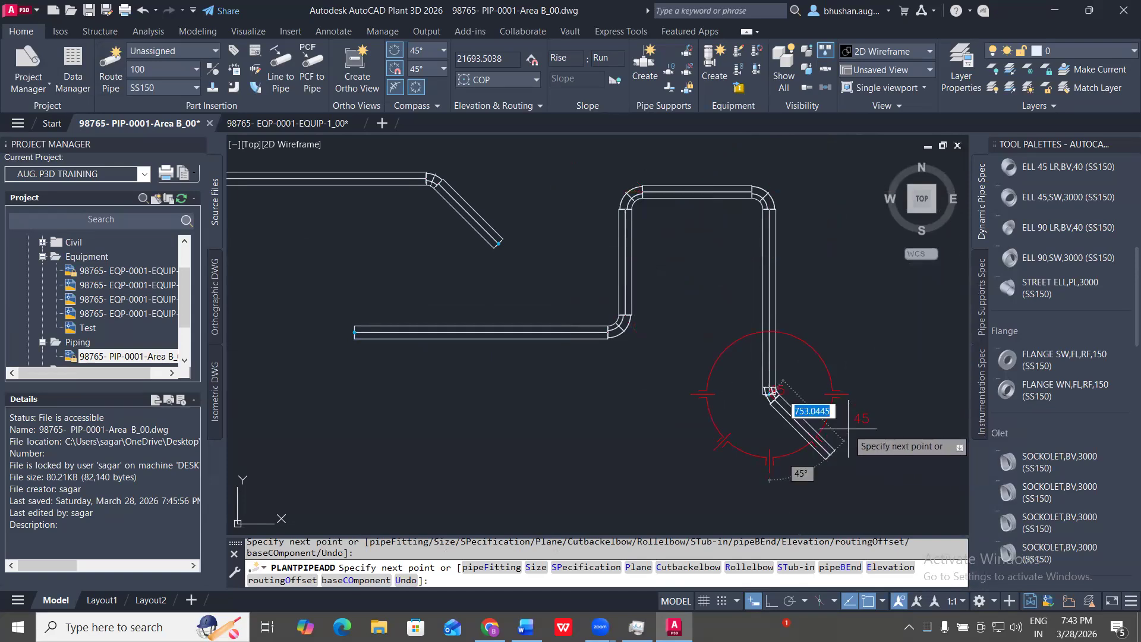
- Extend the lower pipe's route east, add a short segment turned 45° to the southeast, and end the route
{"action": "left_click", "coordinate": [862, 393]}
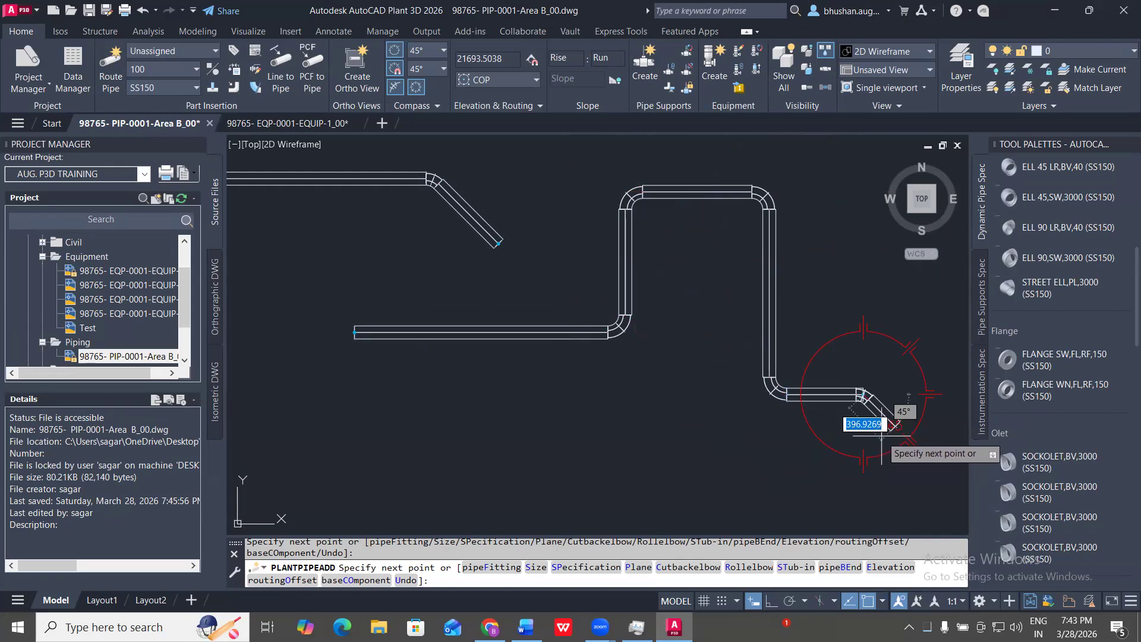
{"action": "left_click", "coordinate": [884, 435]}
{"action": "scroll", "coordinate": [921, 459], "scroll_direction": "up", "scroll_amount": 4}
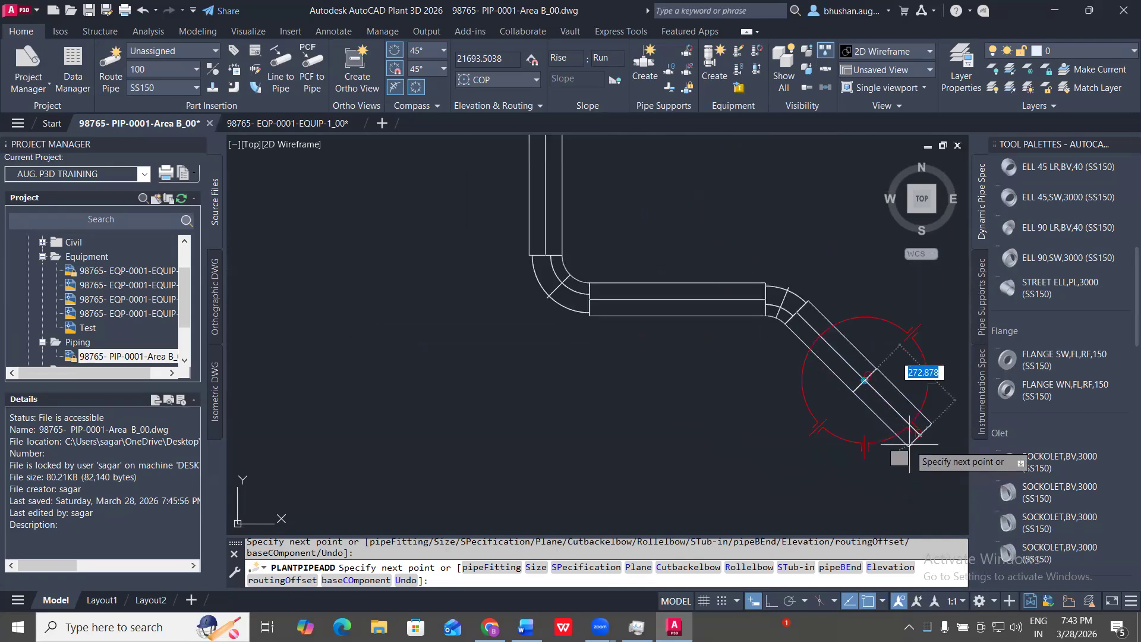
{"action": "scroll", "coordinate": [856, 393], "scroll_direction": "up", "scroll_amount": 5}
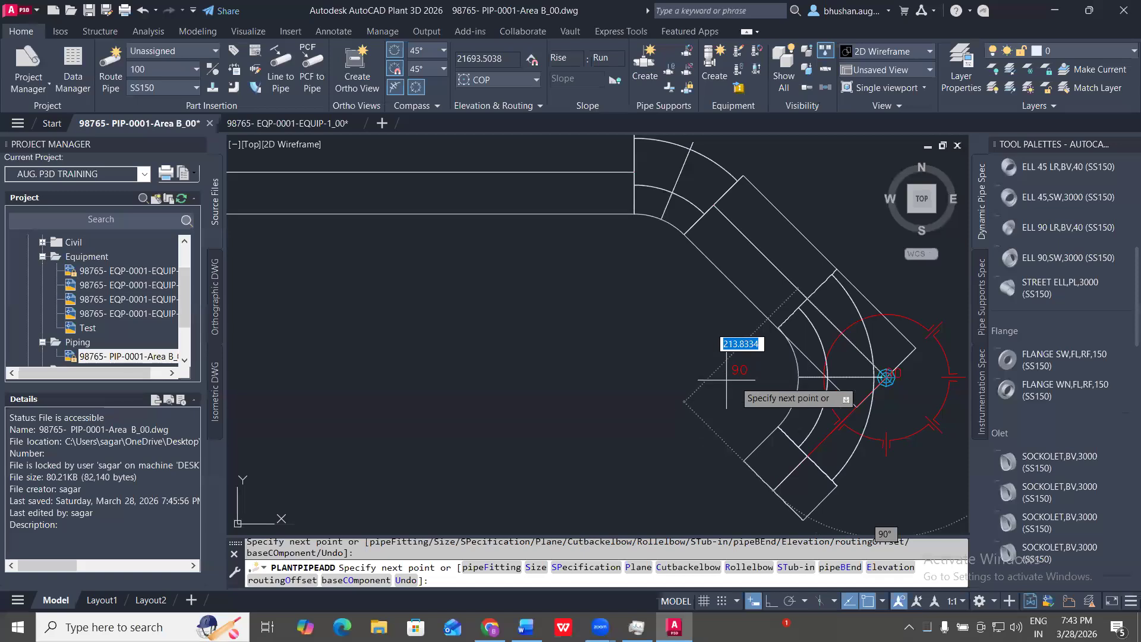
{"action": "key", "text": "Escape"}
{"action": "scroll", "coordinate": [737, 305], "scroll_direction": "down", "scroll_amount": 5}
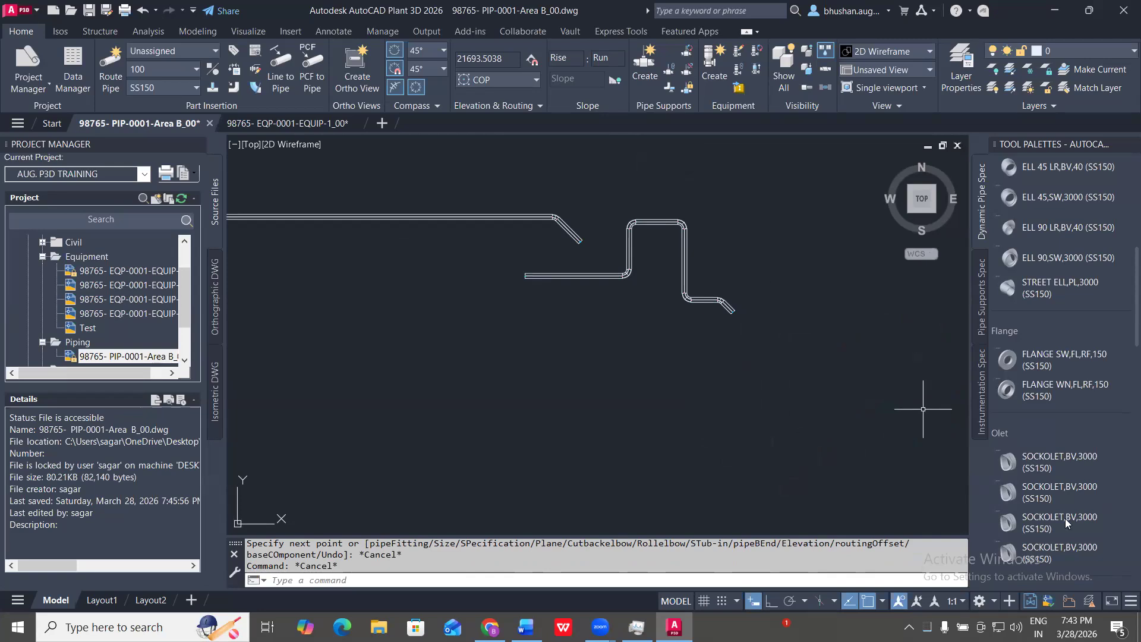
- Turn object snap off, set the pipe size to 50, and start a new pipe north of the long horizontal pipe
{"action": "middle_click_drag", "start_coordinate": [386, 293], "coordinate": [737, 426]}
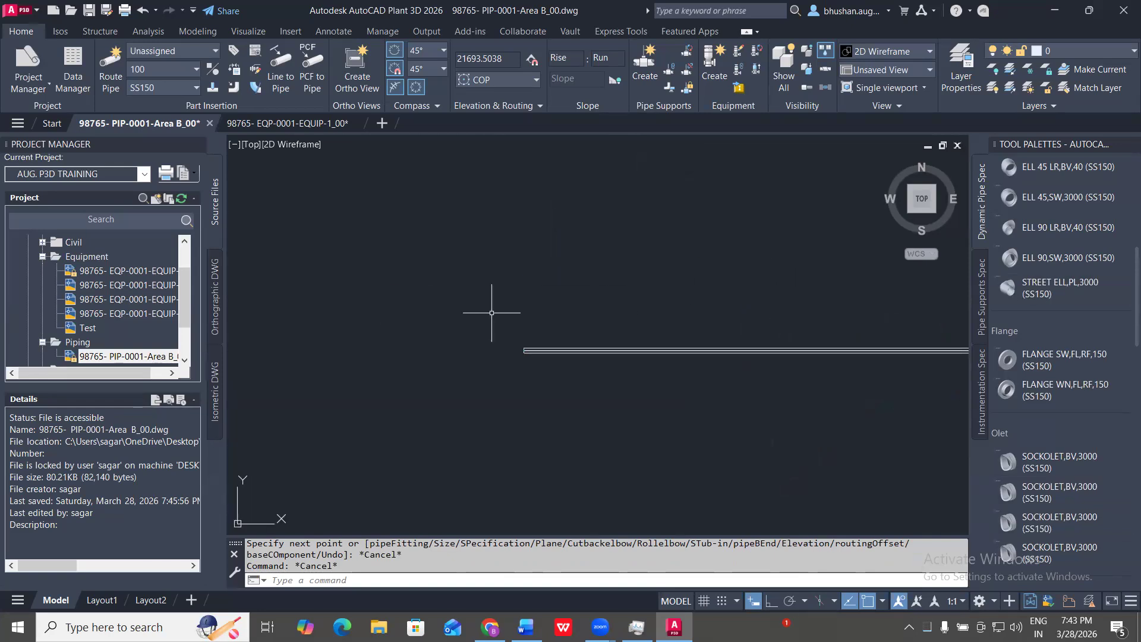
{"action": "key", "text": "F3"}
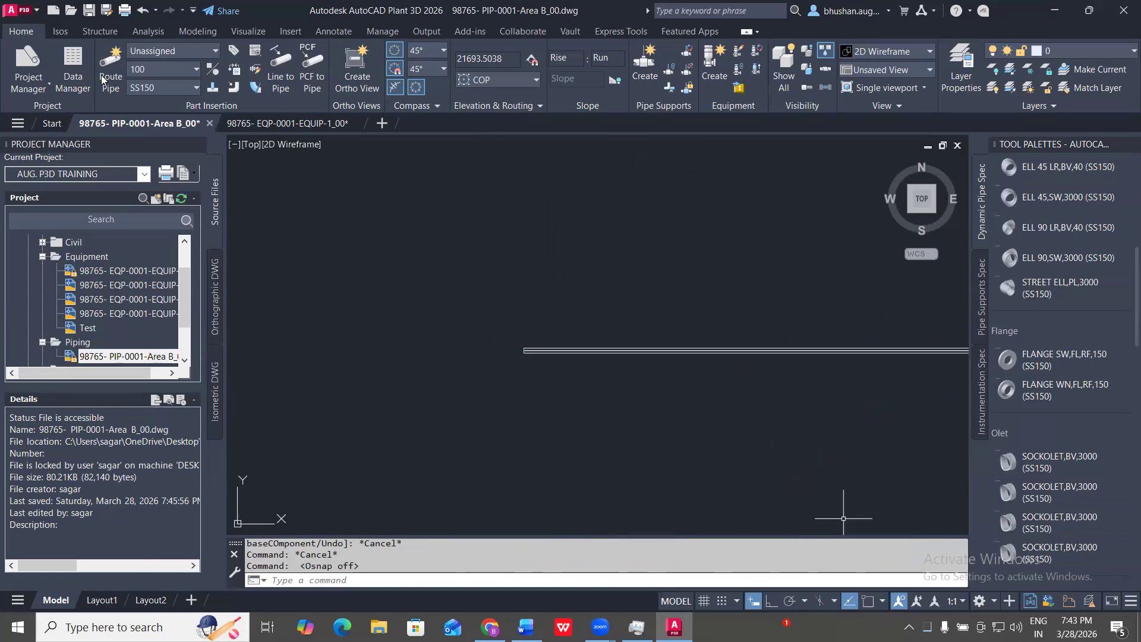
{"action": "left_click", "coordinate": [160, 67]}
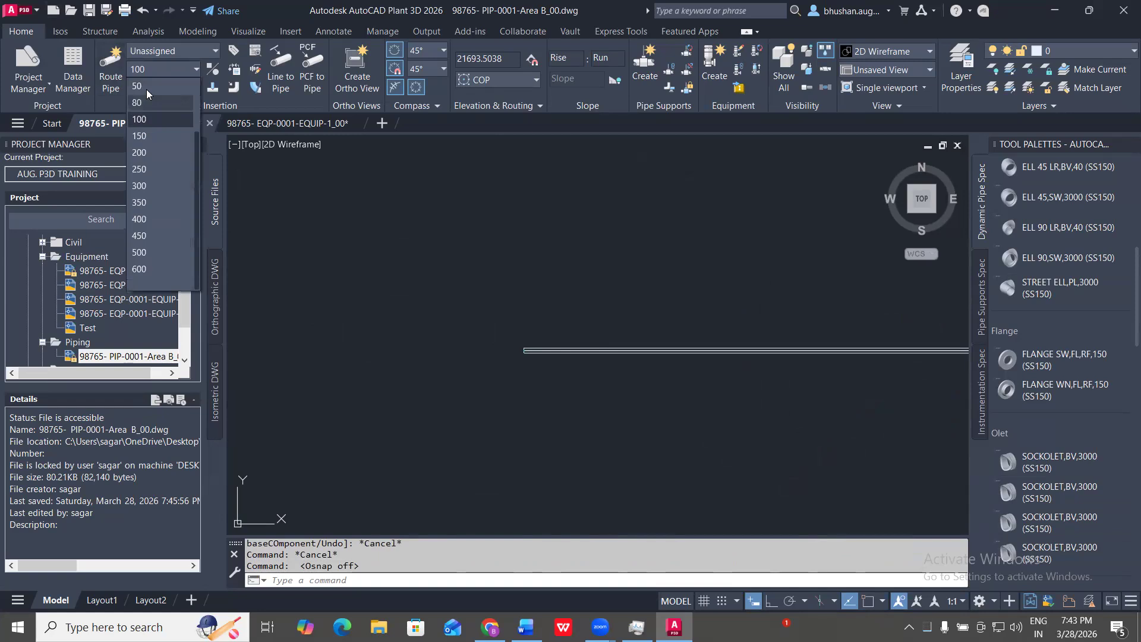
{"action": "left_click", "coordinate": [146, 88]}
{"action": "left_click", "coordinate": [110, 66]}
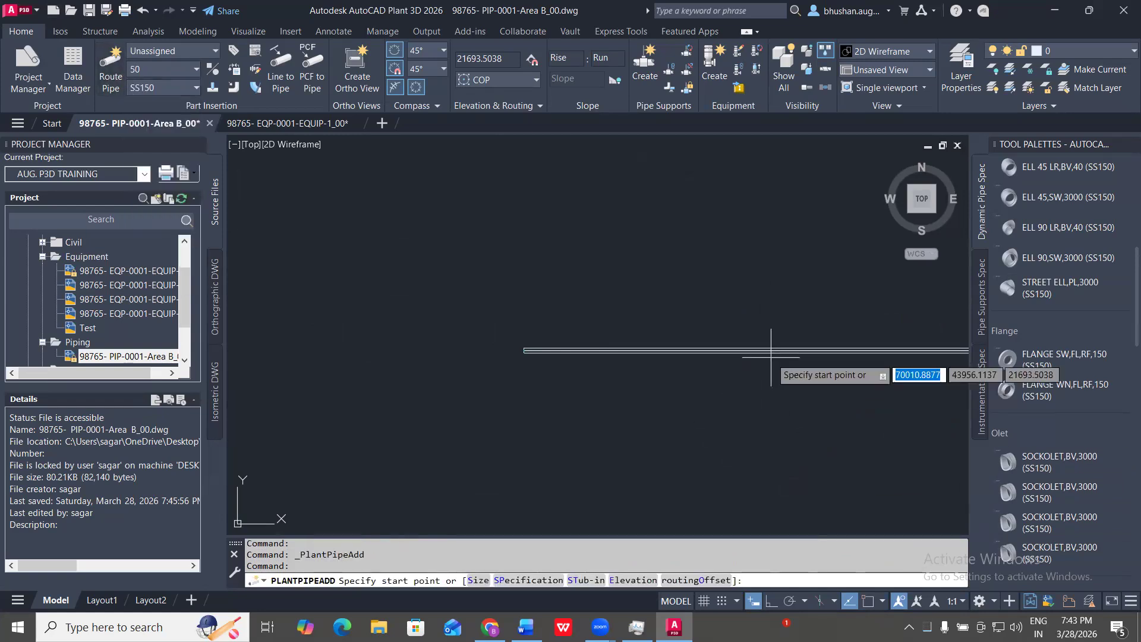
{"action": "middle_click_drag", "start_coordinate": [765, 350], "coordinate": [658, 326]}
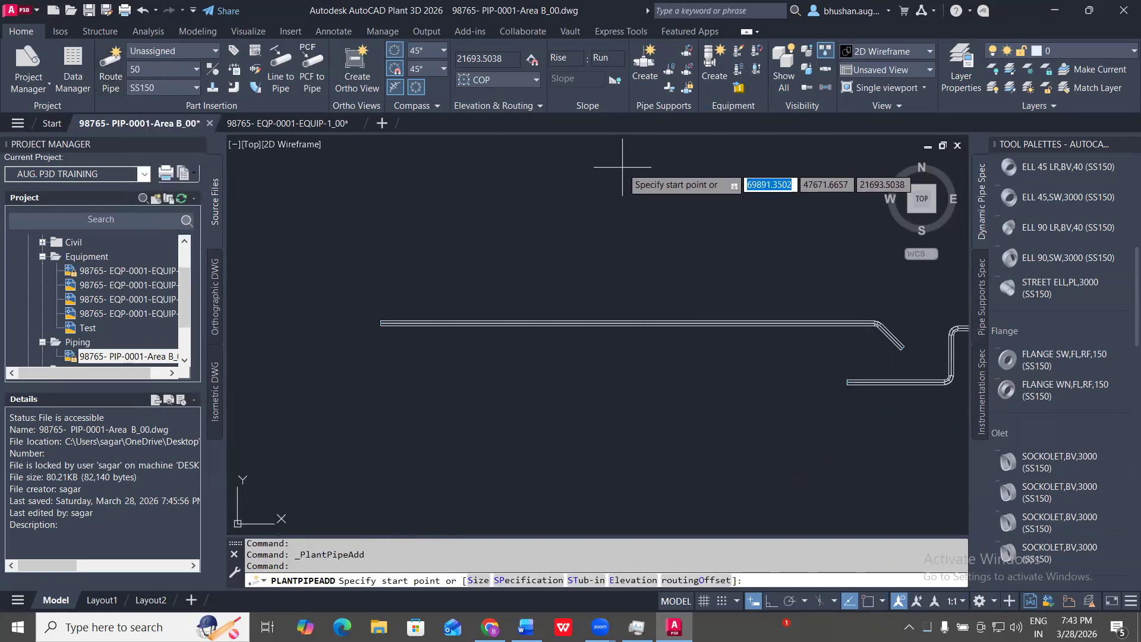
{"action": "left_click", "coordinate": [622, 167]}
- Route the size 50 pipe south onto the long horizontal pipe using a one-time Perpendicular snap
{"action": "right_click", "coordinate": [595, 284], "text": "shift"}
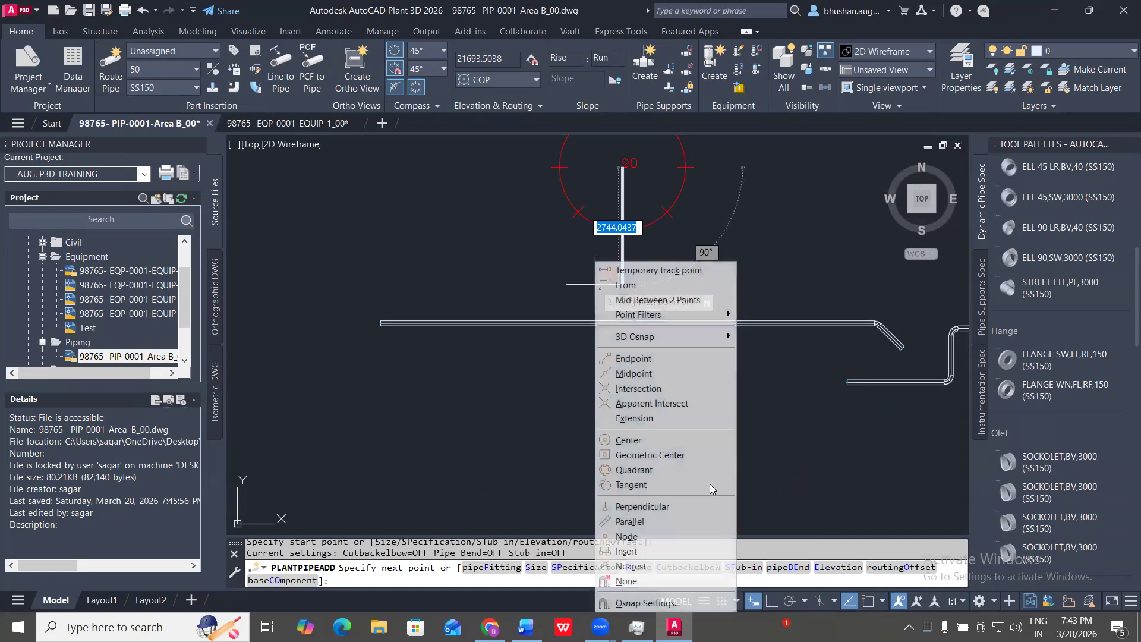
{"action": "left_click", "coordinate": [642, 507]}
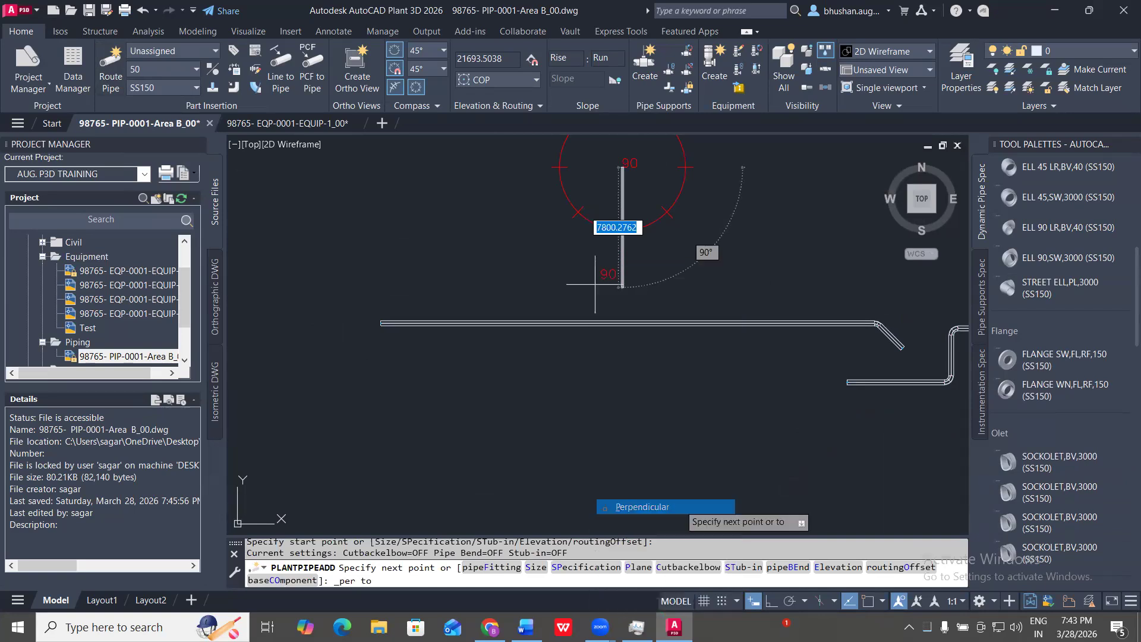
{"action": "left_click", "coordinate": [623, 324]}
{"action": "scroll", "coordinate": [628, 331], "scroll_direction": "up", "scroll_amount": 8}
- Select the branch pipe to examine where its end meets the long horizontal pipe, and clear the selection
{"action": "left_click", "coordinate": [673, 211]}
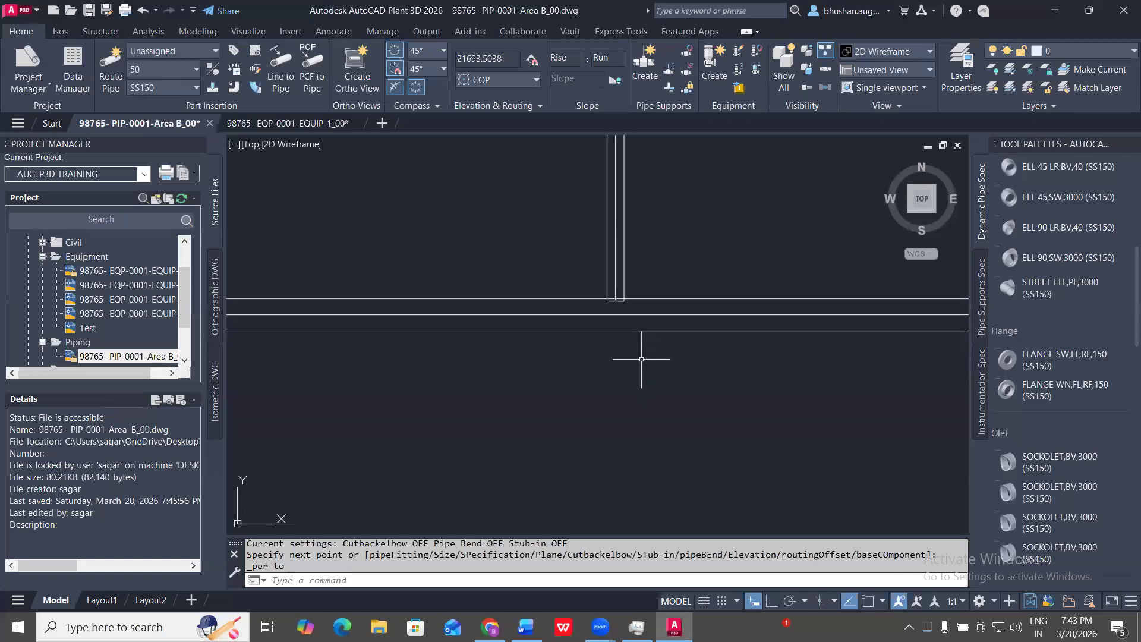
{"action": "left_click", "coordinate": [602, 232]}
{"action": "scroll", "coordinate": [612, 302], "scroll_direction": "up", "scroll_amount": 3}
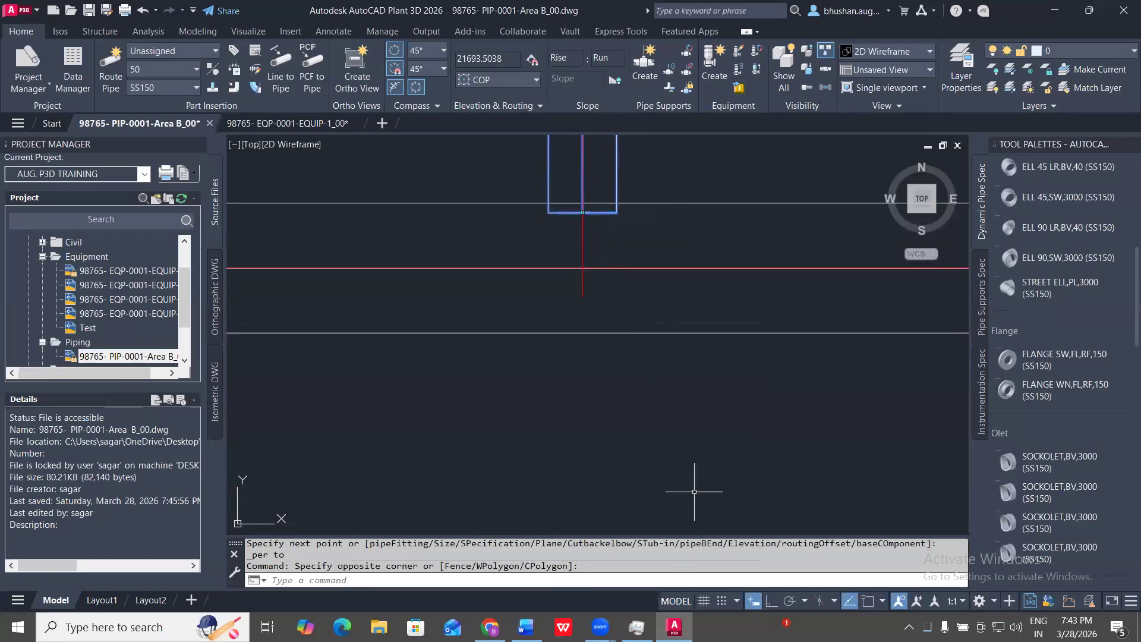
{"action": "scroll", "coordinate": [705, 416], "scroll_direction": "down", "scroll_amount": 2}
{"action": "scroll", "coordinate": [630, 328], "scroll_direction": "down", "scroll_amount": 3}
{"action": "key", "text": "Escape"}
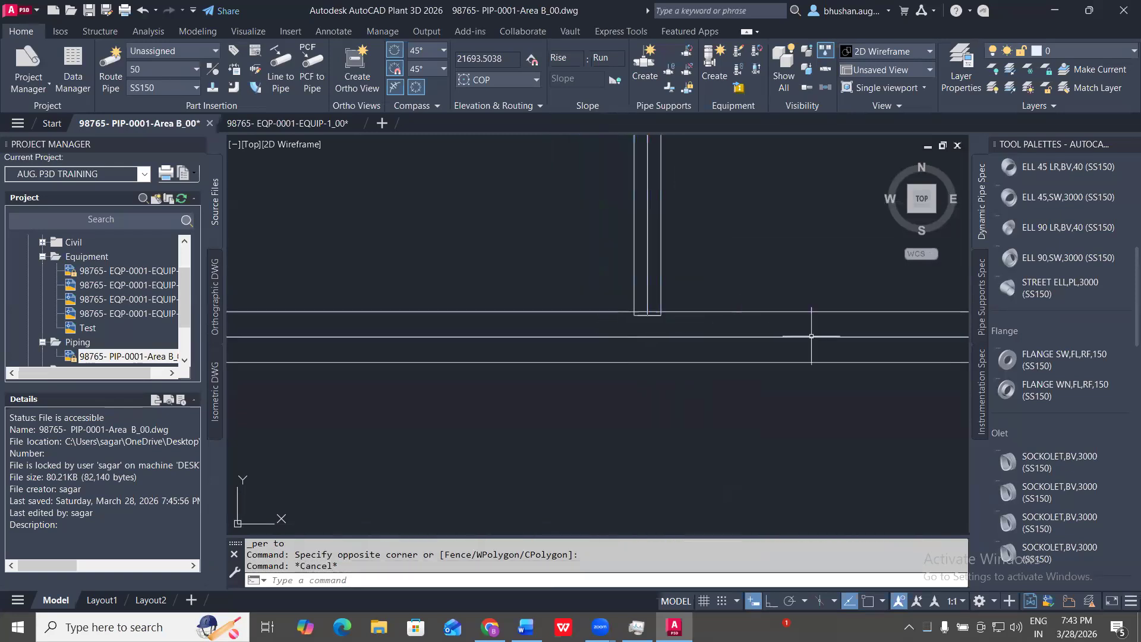
{"action": "scroll", "coordinate": [469, 247], "scroll_direction": "down", "scroll_amount": 3}
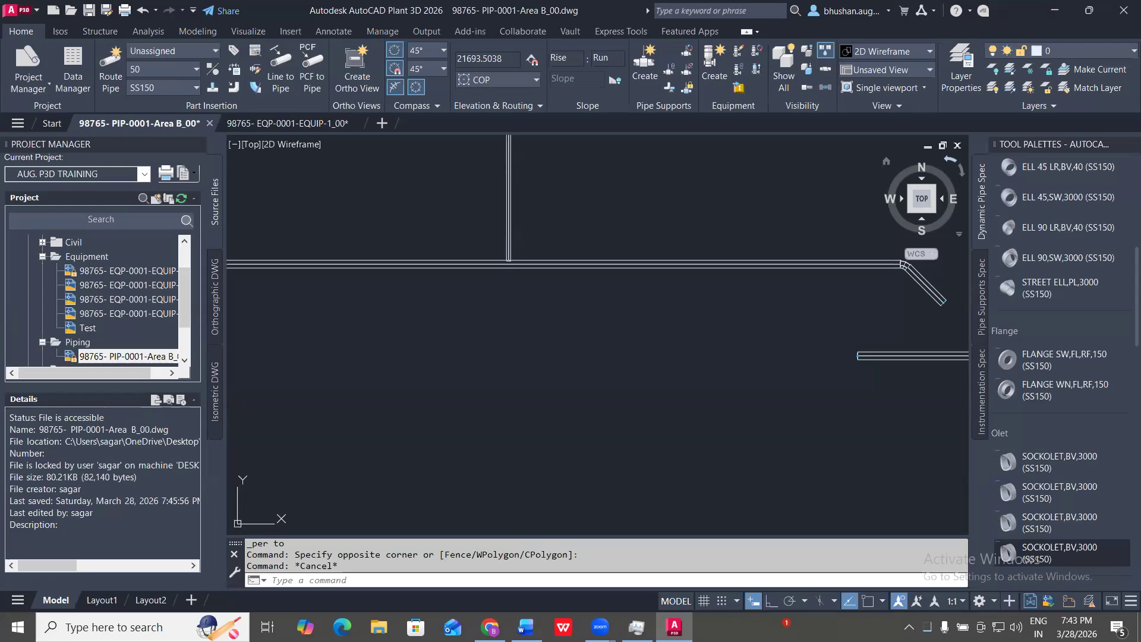
- Examine the available one-time object snap overrides beside the branch pipe without choosing one
{"action": "middle_click_drag", "start_coordinate": [592, 297], "coordinate": [621, 350]}
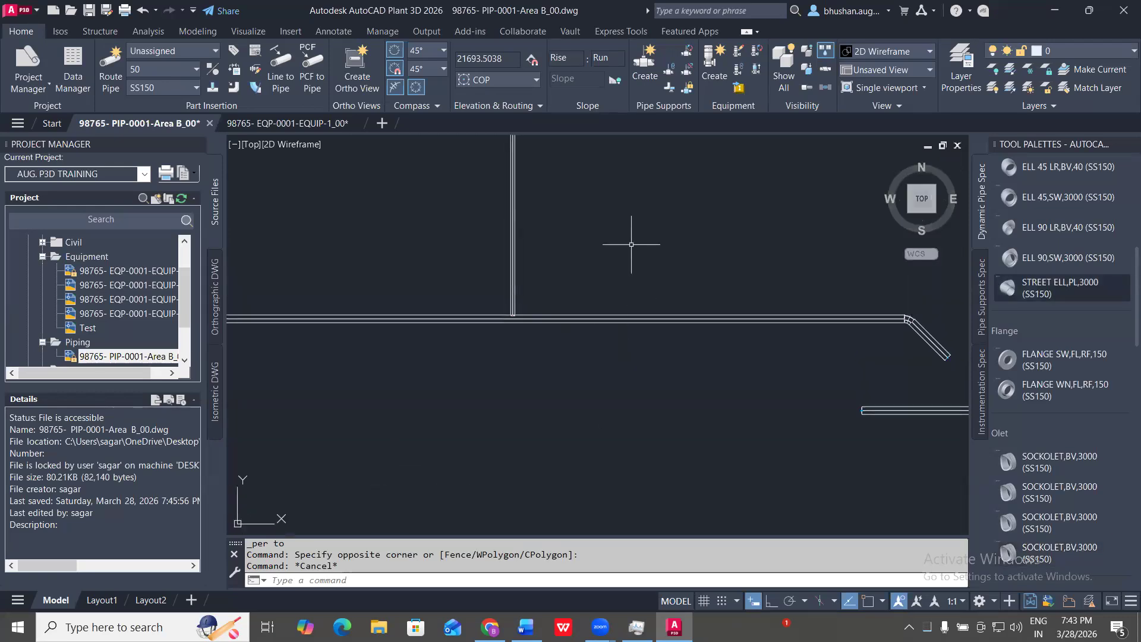
{"action": "right_click", "coordinate": [631, 245], "text": "shift"}
{"action": "left_click", "coordinate": [581, 222]}
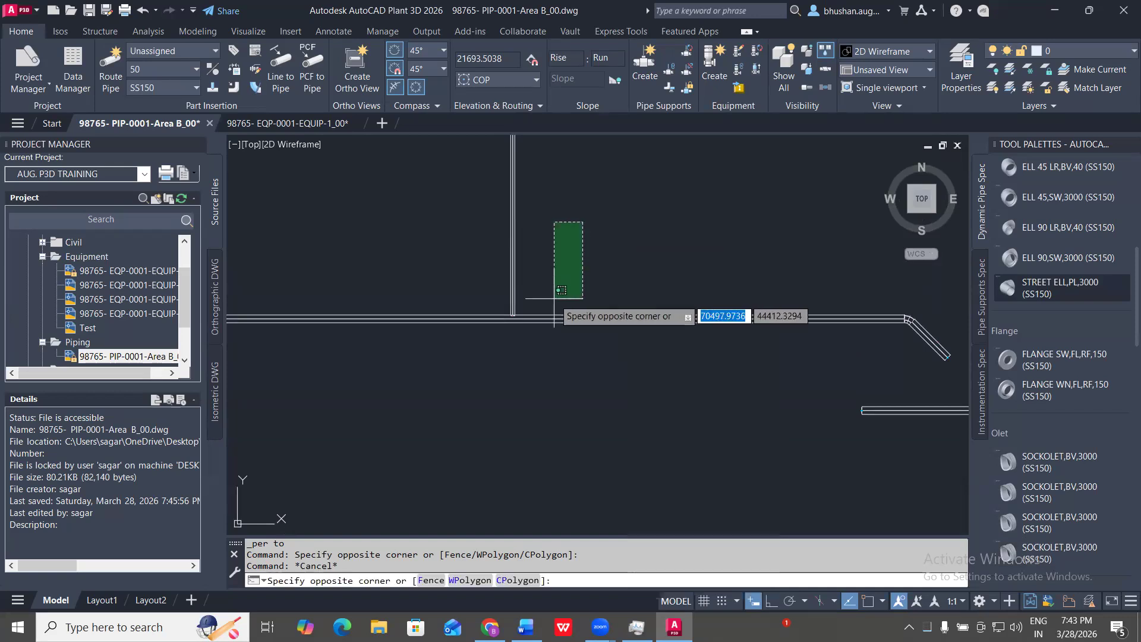
{"action": "left_click", "coordinate": [580, 268]}
{"action": "right_click", "coordinate": [595, 259], "text": "shift"}
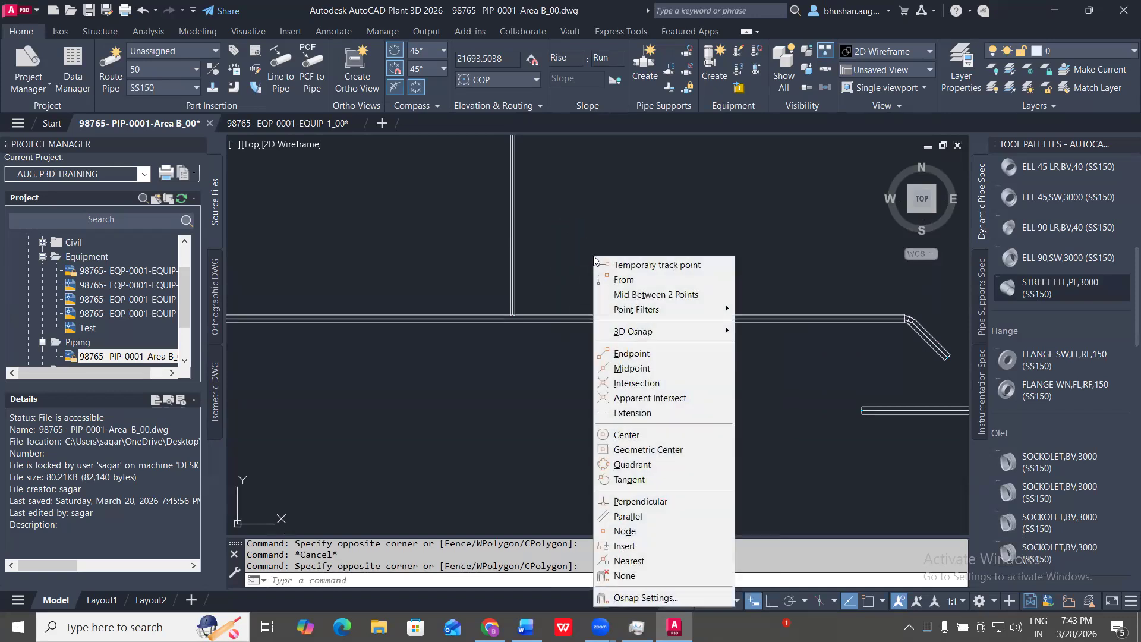
{"action": "left_click", "coordinate": [593, 252]}
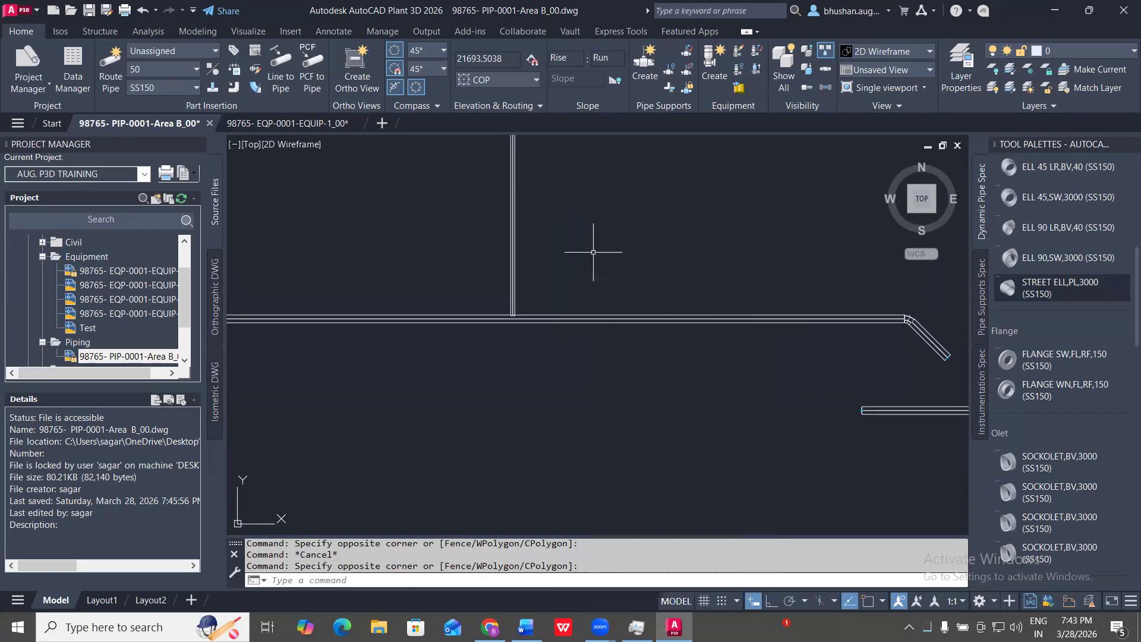
{"action": "right_click", "coordinate": [623, 234], "text": "shift"}
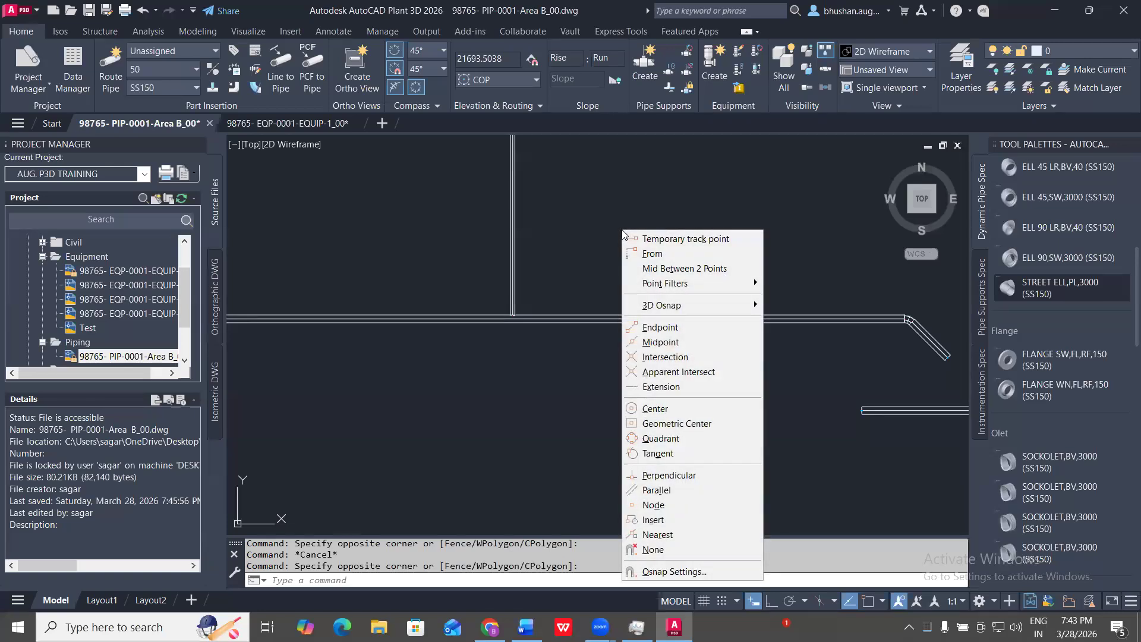
{"action": "left_click", "coordinate": [592, 245]}
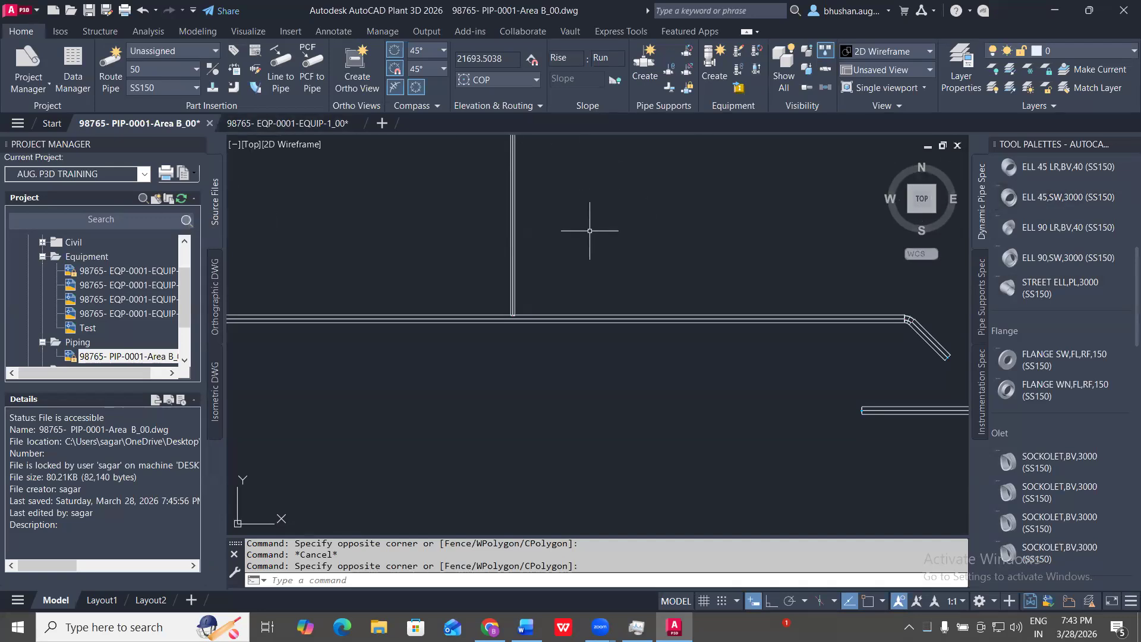
{"action": "scroll", "coordinate": [579, 245], "scroll_direction": "down", "scroll_amount": 5}
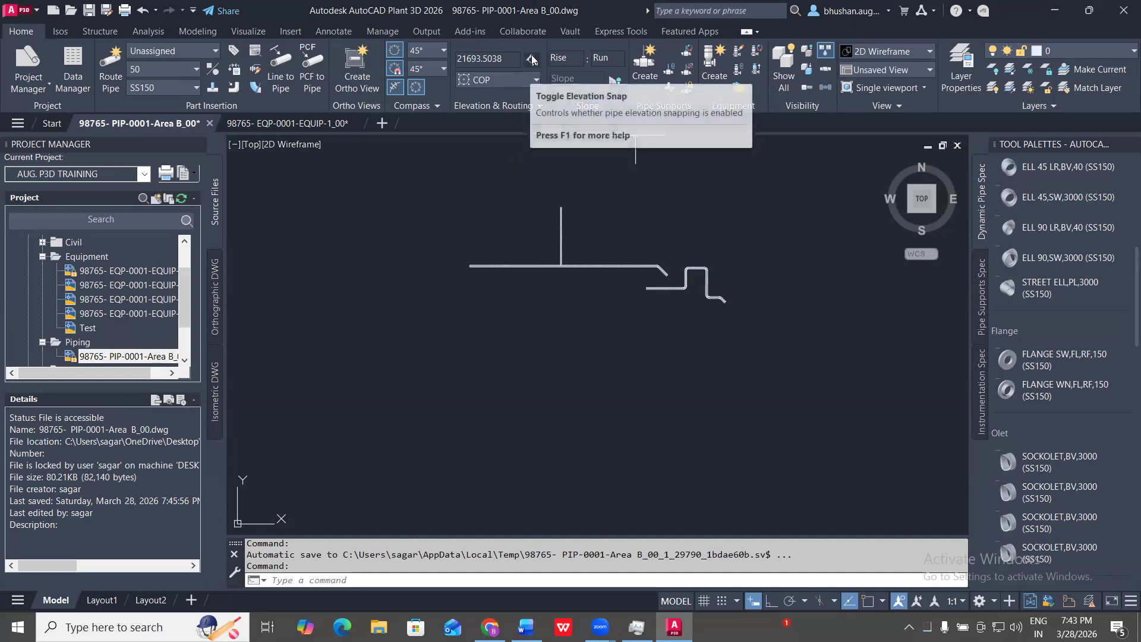
{"action": "left_click", "coordinate": [518, 105]}
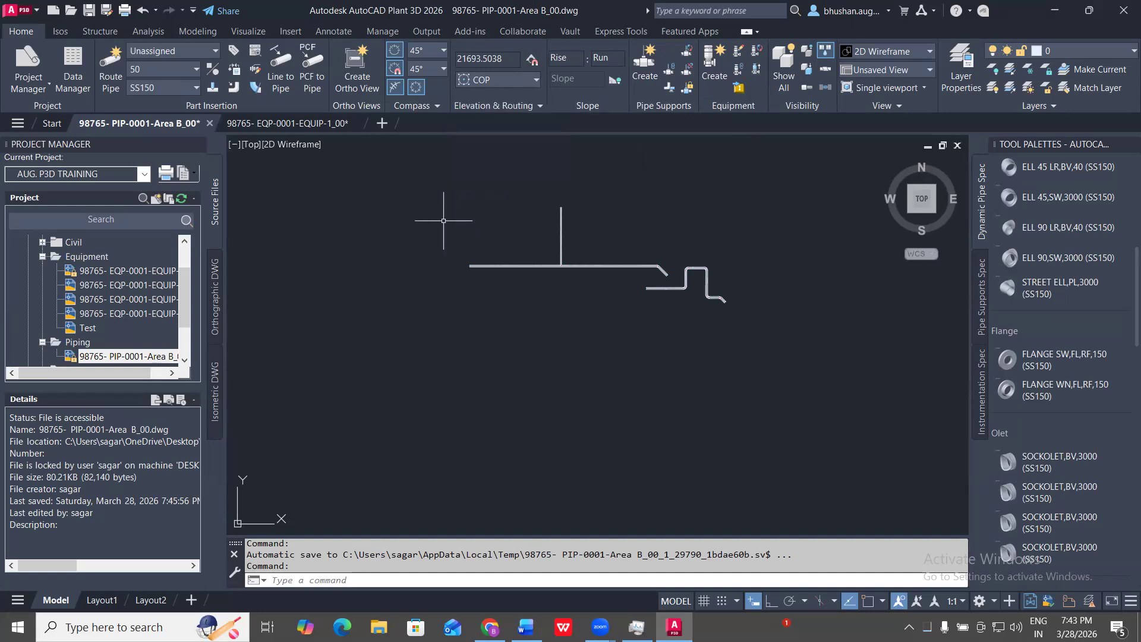
{"action": "left_click", "coordinate": [418, 189]}
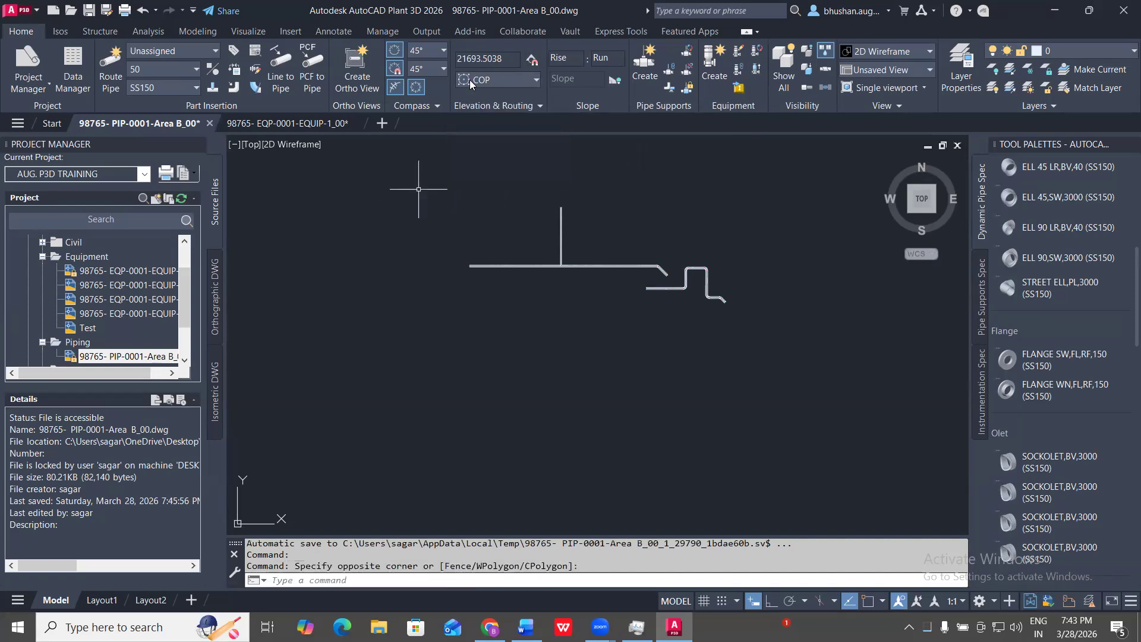
- Set the pipe routing reference to BOP and lock the current routing elevation
{"action": "left_click", "coordinate": [521, 78]}
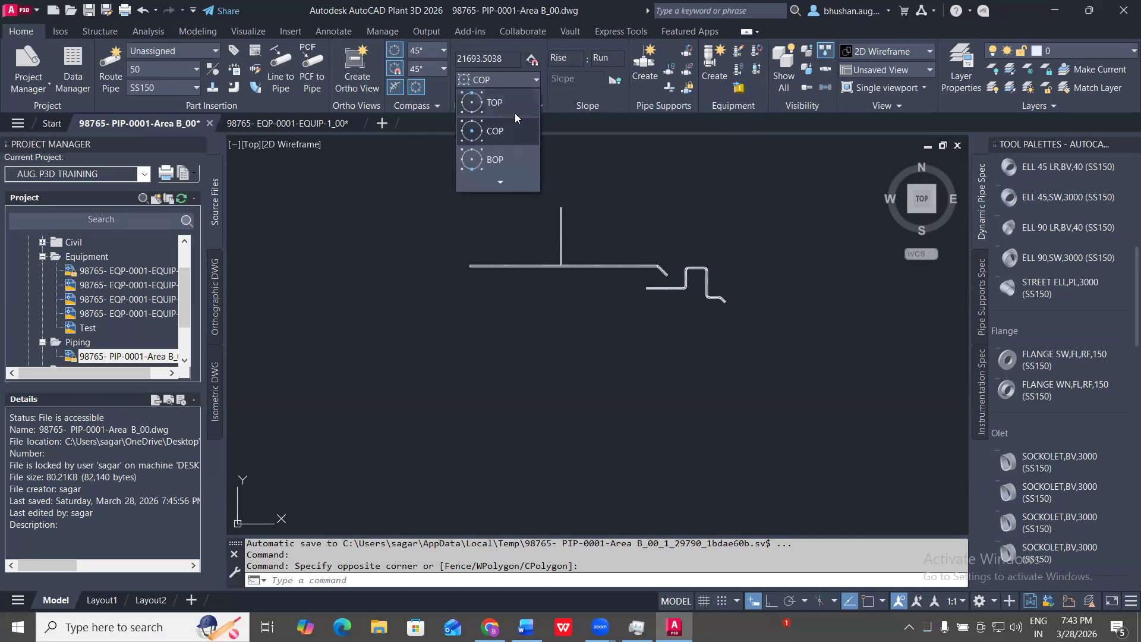
{"action": "left_click", "coordinate": [499, 184]}
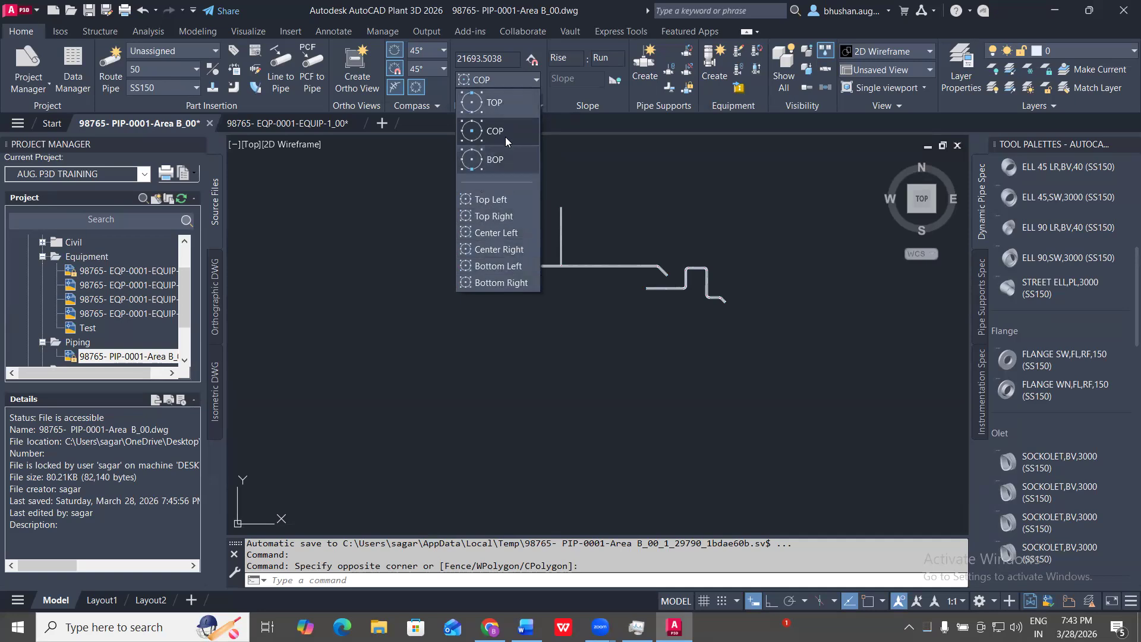
{"action": "left_click", "coordinate": [505, 156]}
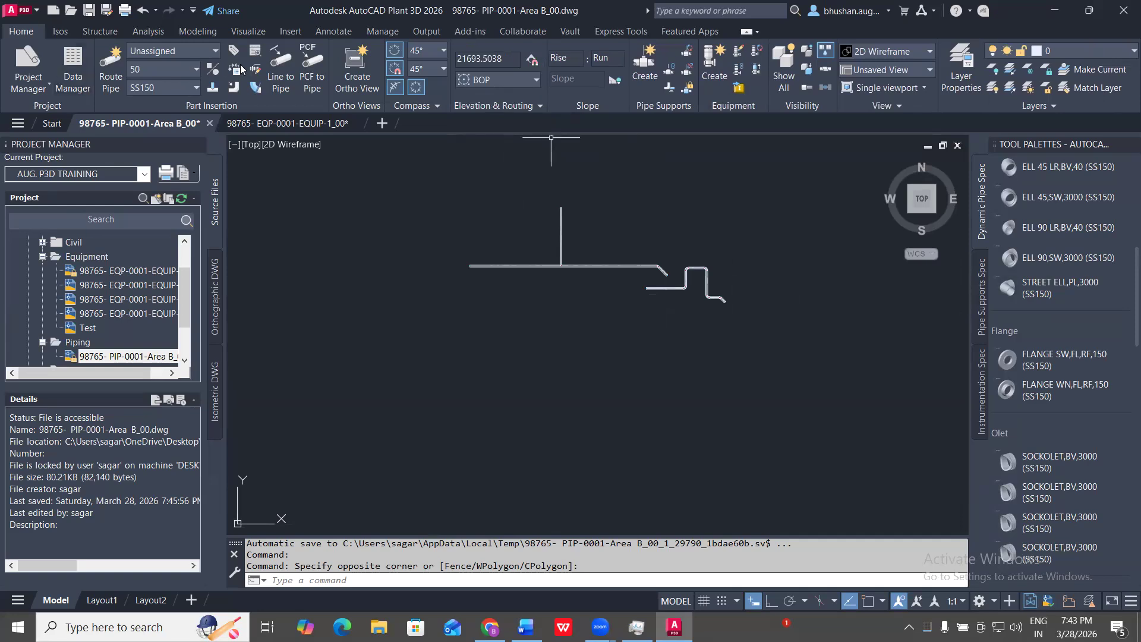
{"action": "left_click", "coordinate": [532, 60]}
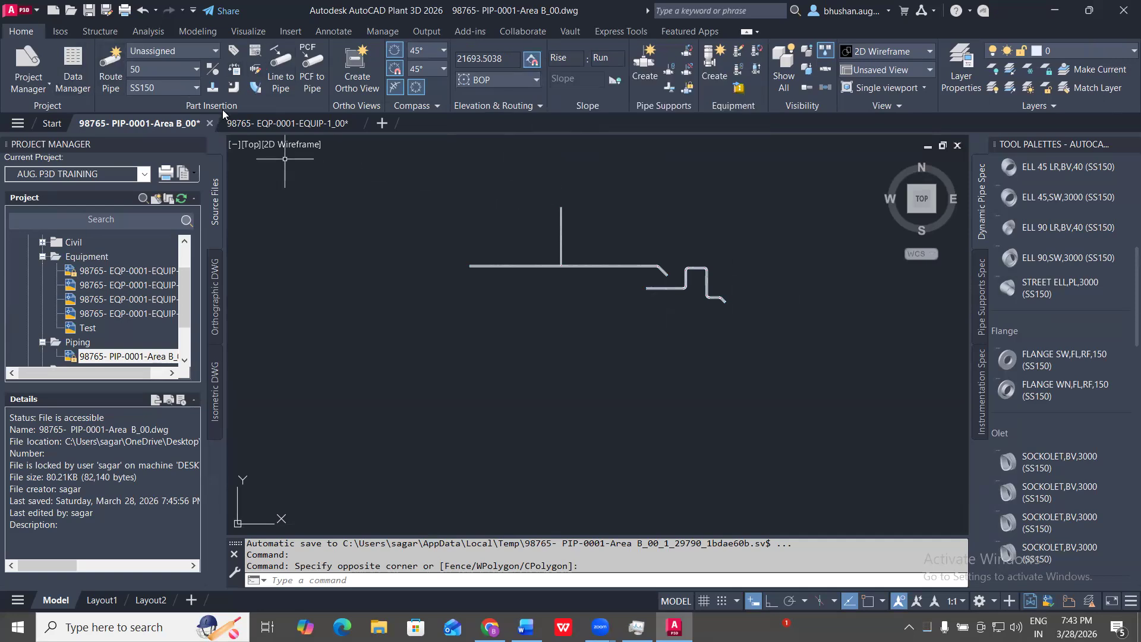
- Route a size 50 pipe segment eastward, northeast of the pipe with the rectangular loop
{"action": "left_click", "coordinate": [110, 65]}
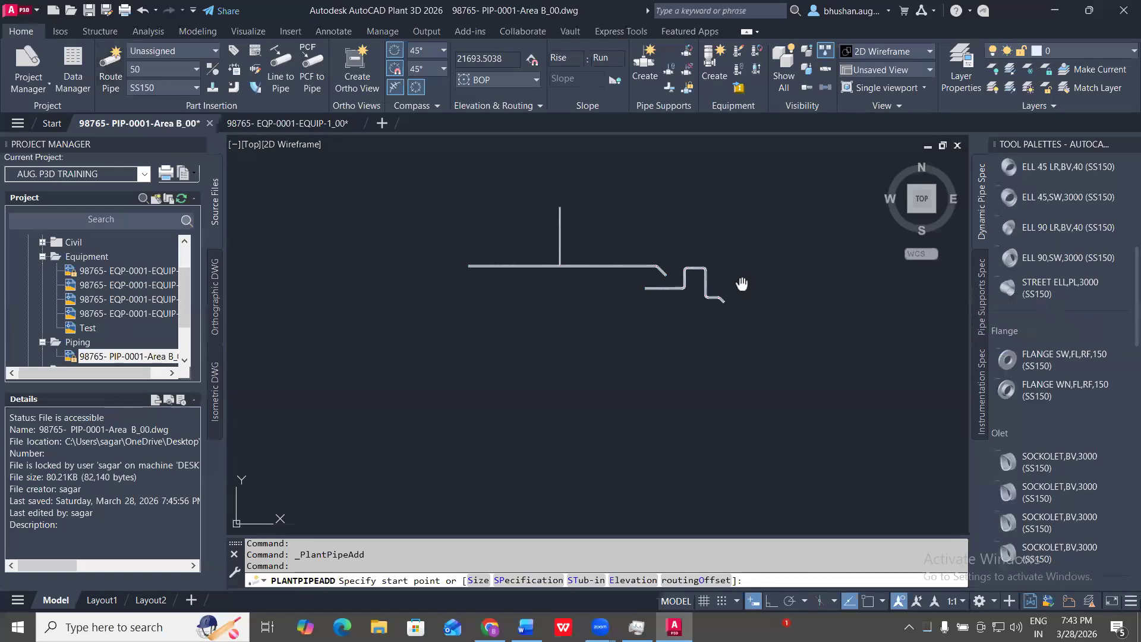
{"action": "middle_click_drag", "start_coordinate": [744, 281], "coordinate": [503, 329]}
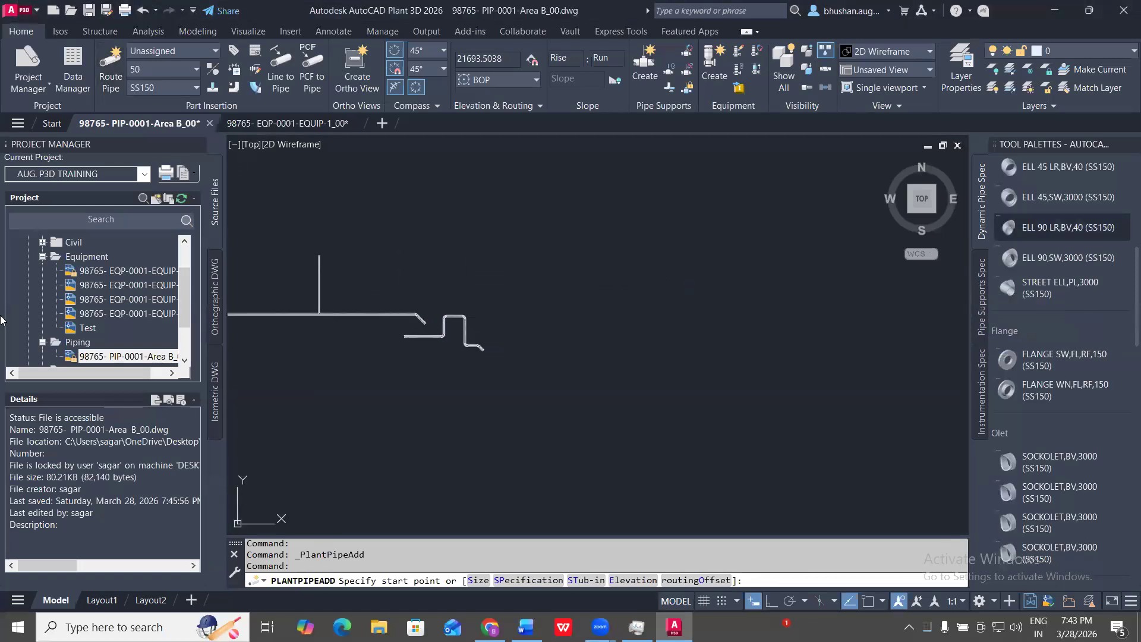
{"action": "left_click", "coordinate": [517, 225]}
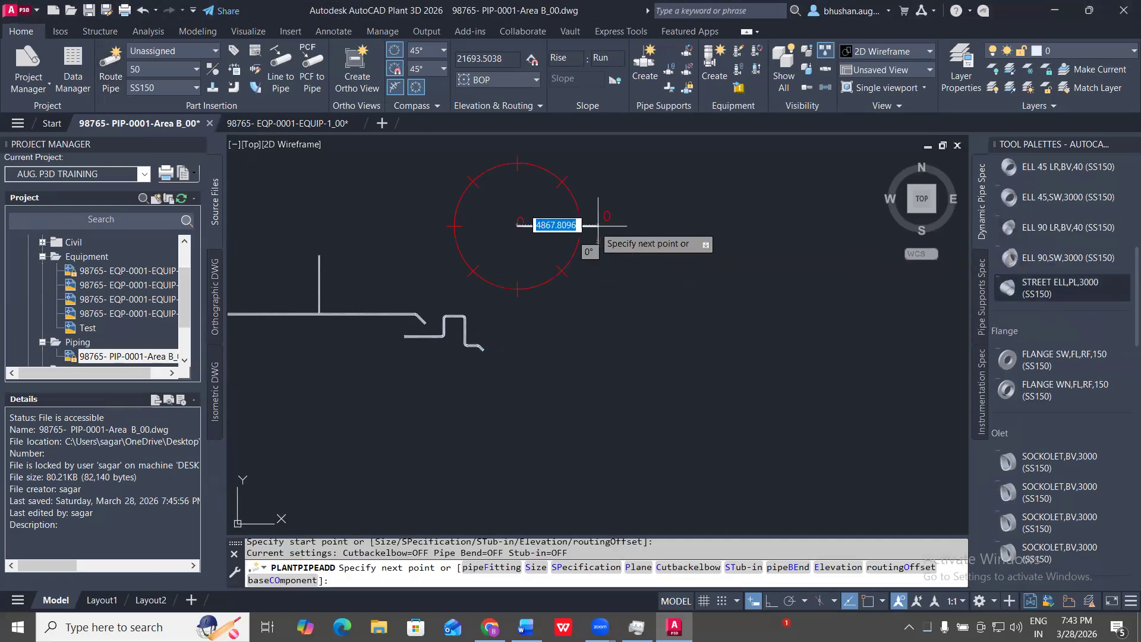
{"action": "left_click", "coordinate": [707, 225]}
- Set the routing elevation to 25000, lock it, and continue the pipe back west at that elevation
{"action": "left_click", "coordinate": [511, 59]}
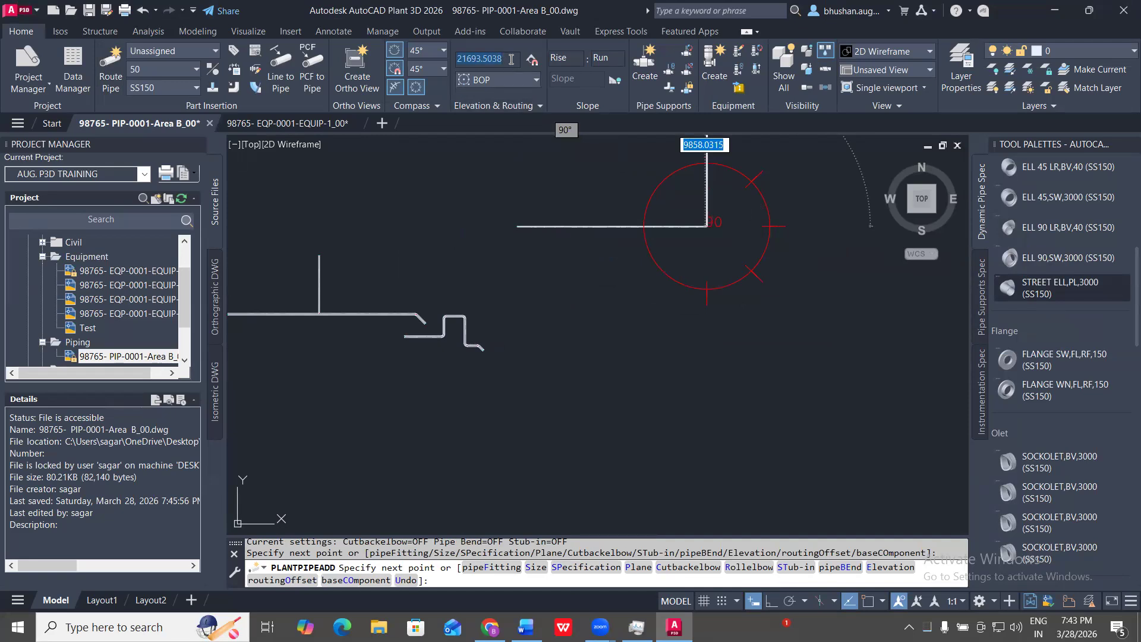
{"action": "type", "text": "25000"}
{"action": "left_click", "coordinate": [532, 61]}
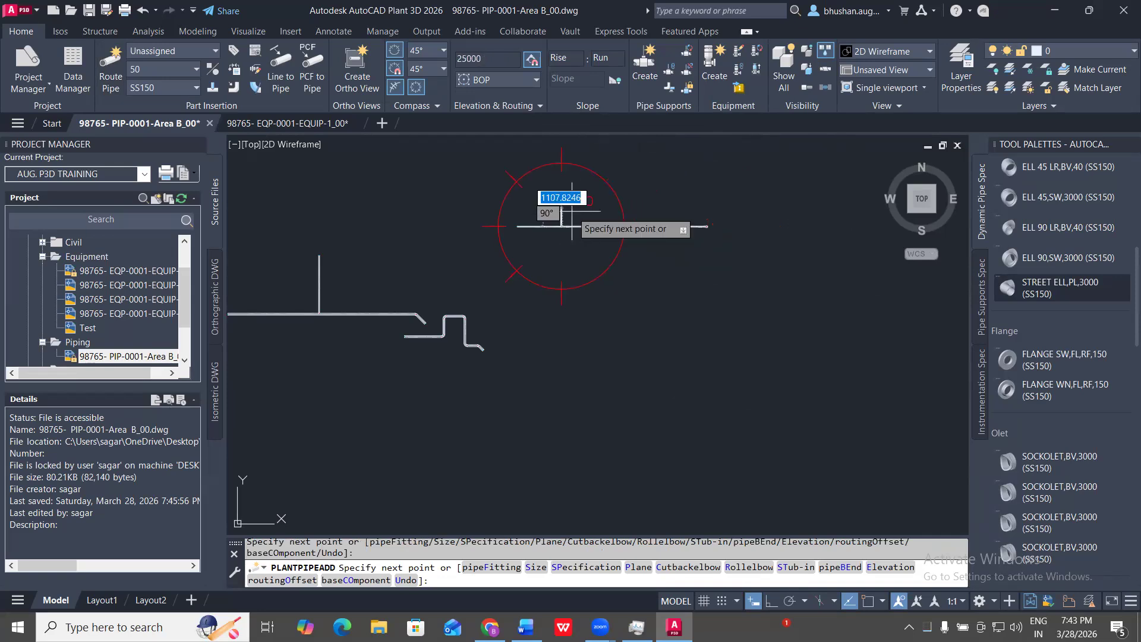
- In SW isometric view, query the coordinates at the bottom of the upper pipe's open end using ID with a one-time Quadrant snap
{"action": "left_click", "coordinate": [908, 212]}
{"action": "scroll", "coordinate": [630, 255], "scroll_direction": "up", "scroll_amount": 6}
{"action": "scroll", "coordinate": [457, 345], "scroll_direction": "up", "scroll_amount": 2}
{"action": "left_click", "coordinate": [459, 343]}
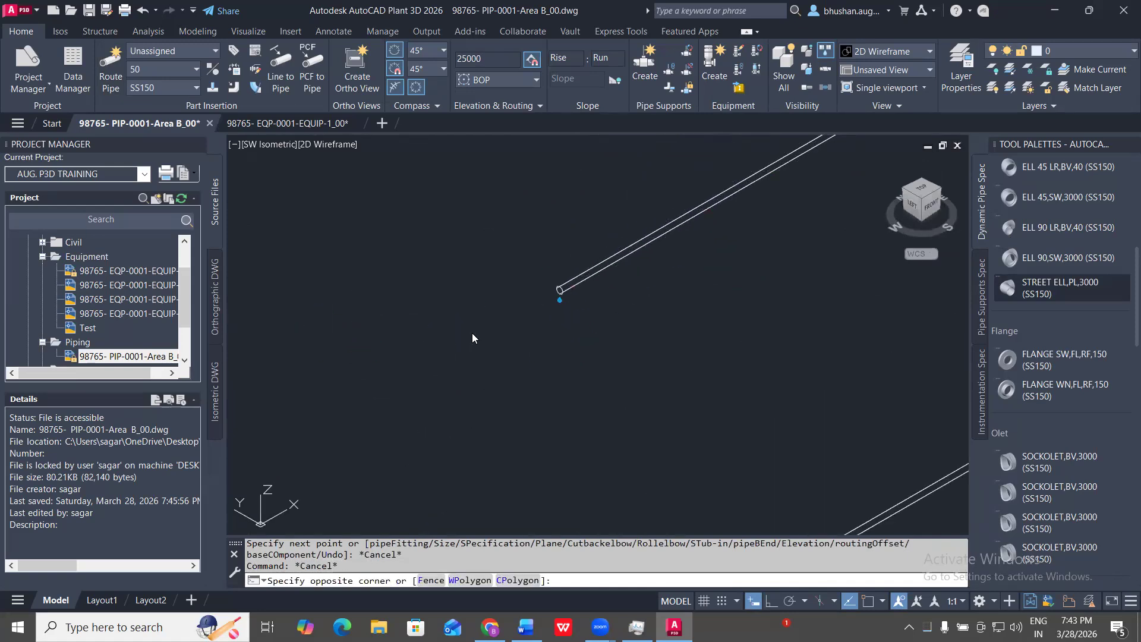
{"action": "type", "text": "ID"}
{"action": "key", "text": "Return"}
{"action": "scroll", "coordinate": [553, 300], "scroll_direction": "up", "scroll_amount": 2}
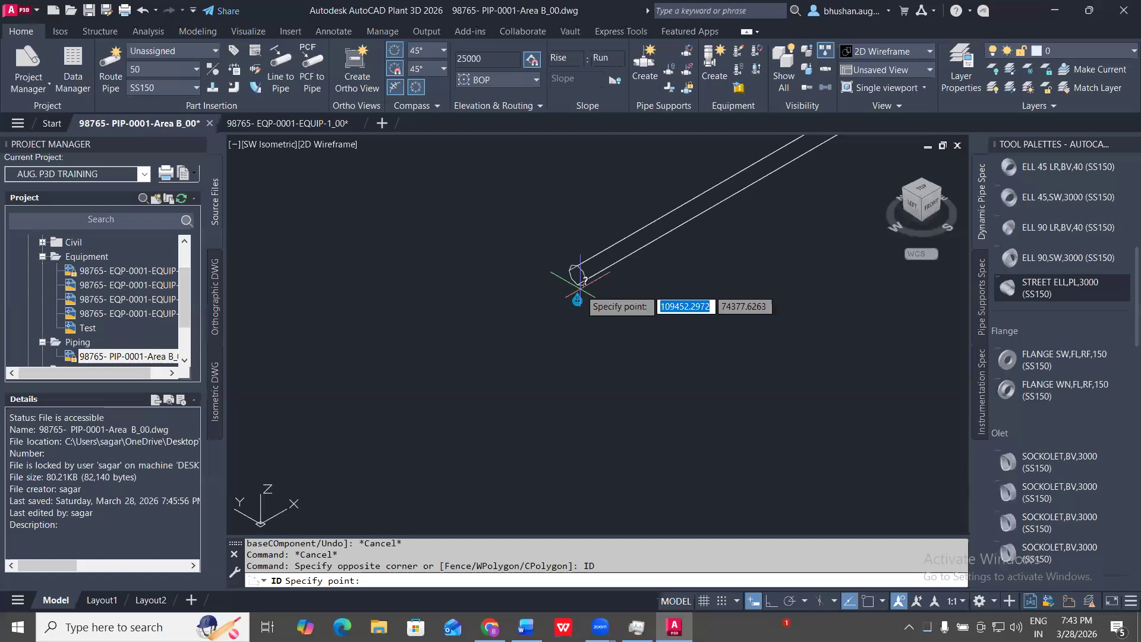
{"action": "type", "text": "QUA"}
{"action": "key", "text": "Return"}
{"action": "left_click", "coordinate": [578, 291]}
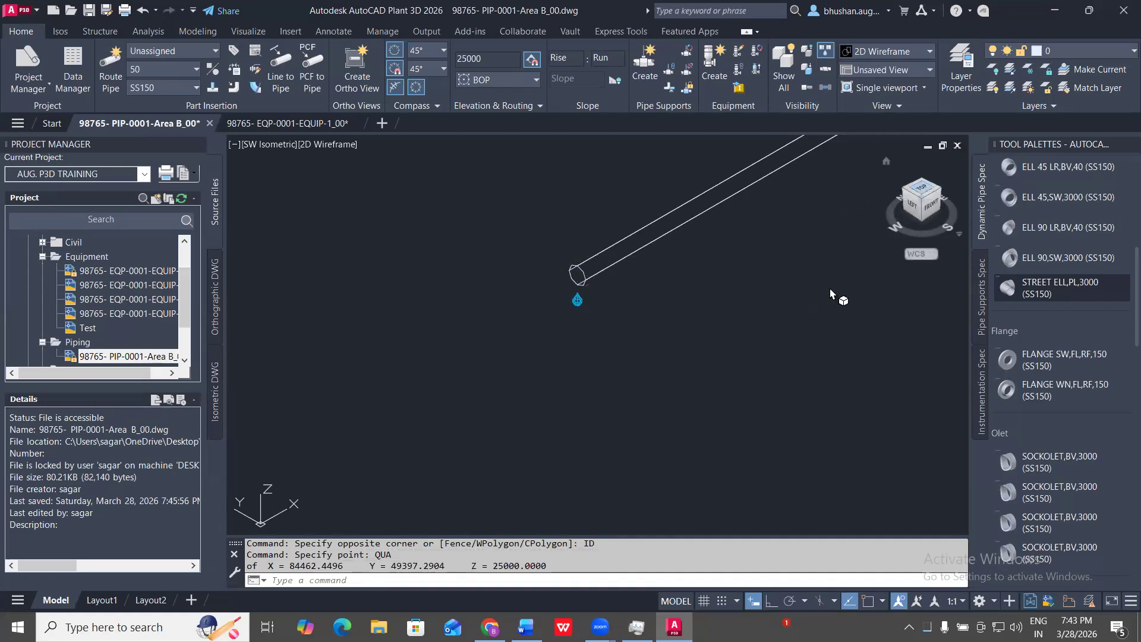
- Return to a north-up Top view and set the horizontal routing offset to 2500
{"action": "left_click", "coordinate": [925, 197]}
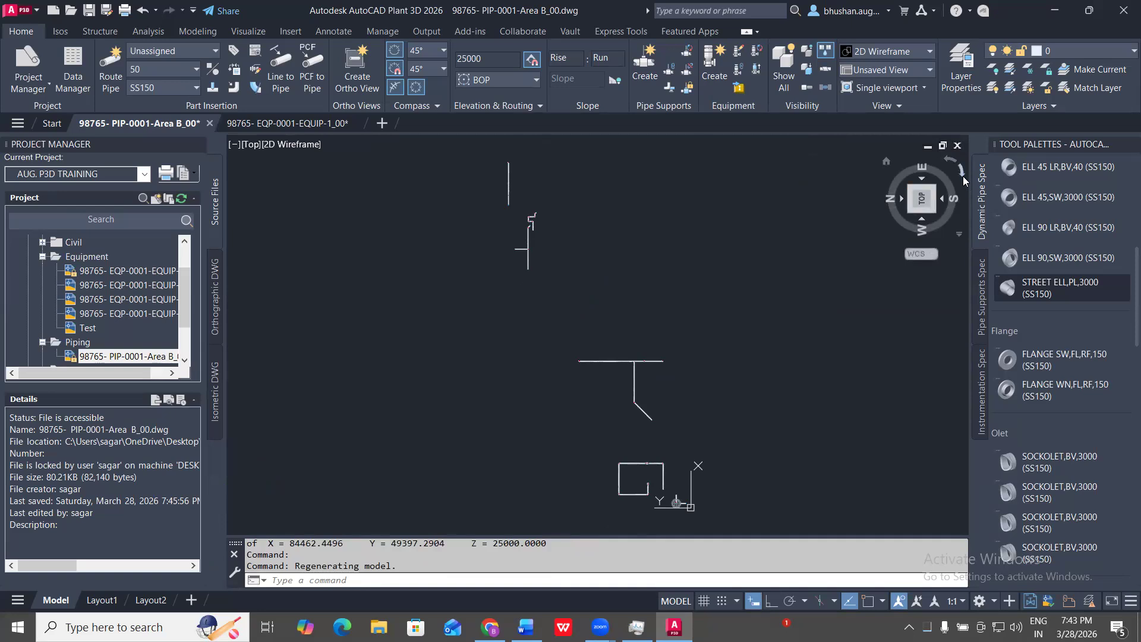
{"action": "left_click", "coordinate": [963, 176]}
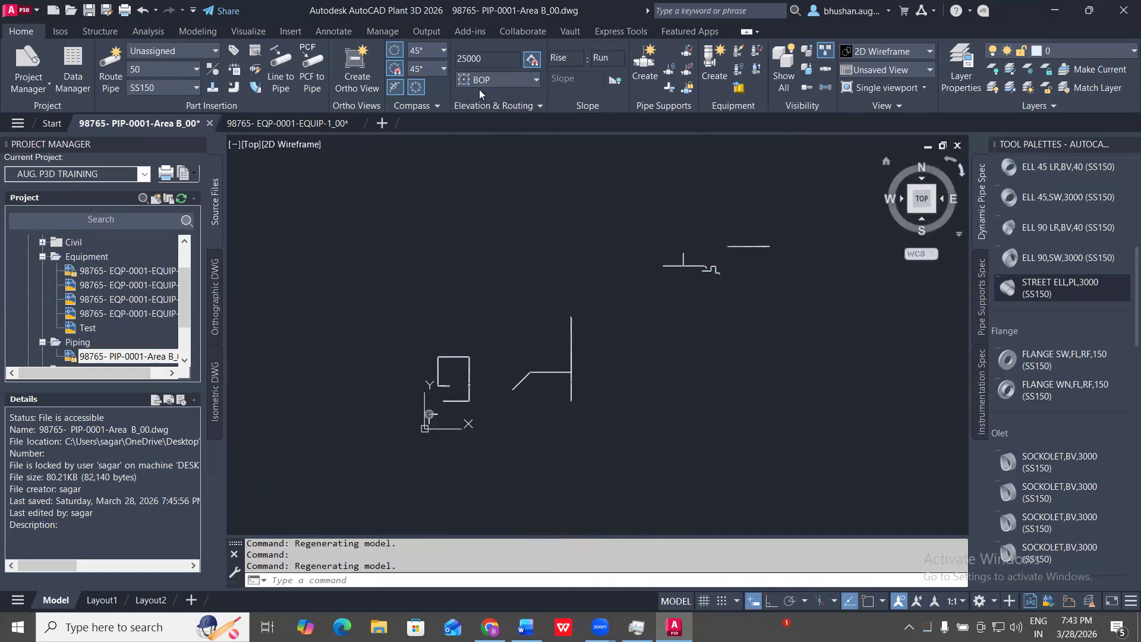
{"action": "left_click", "coordinate": [482, 104]}
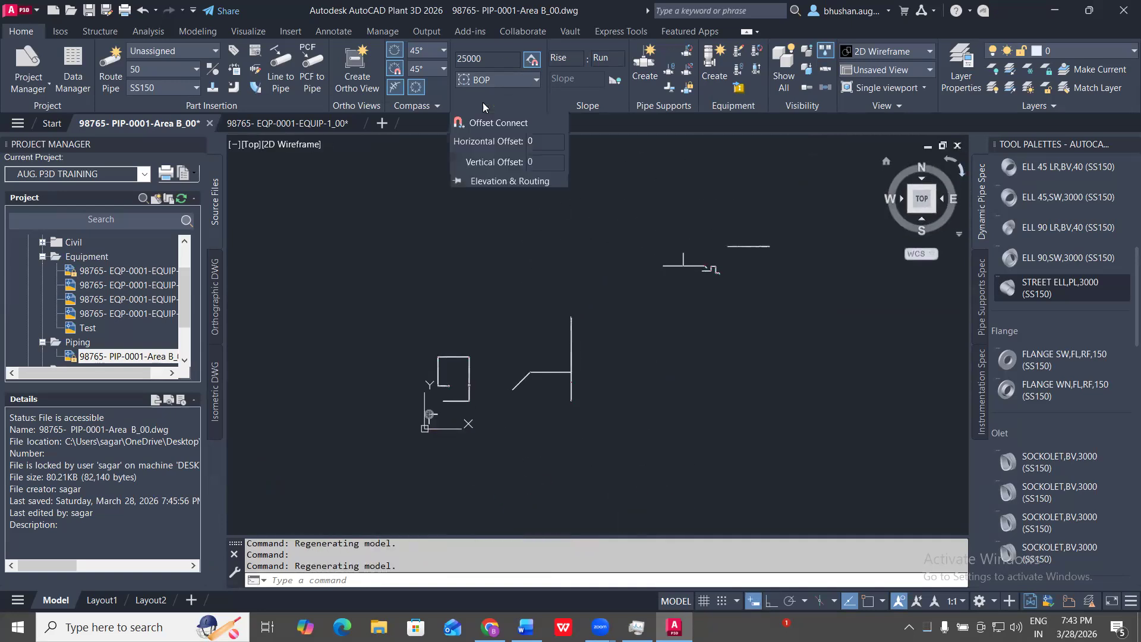
{"action": "left_click", "coordinate": [550, 142]}
{"action": "type", "text": "2500"}
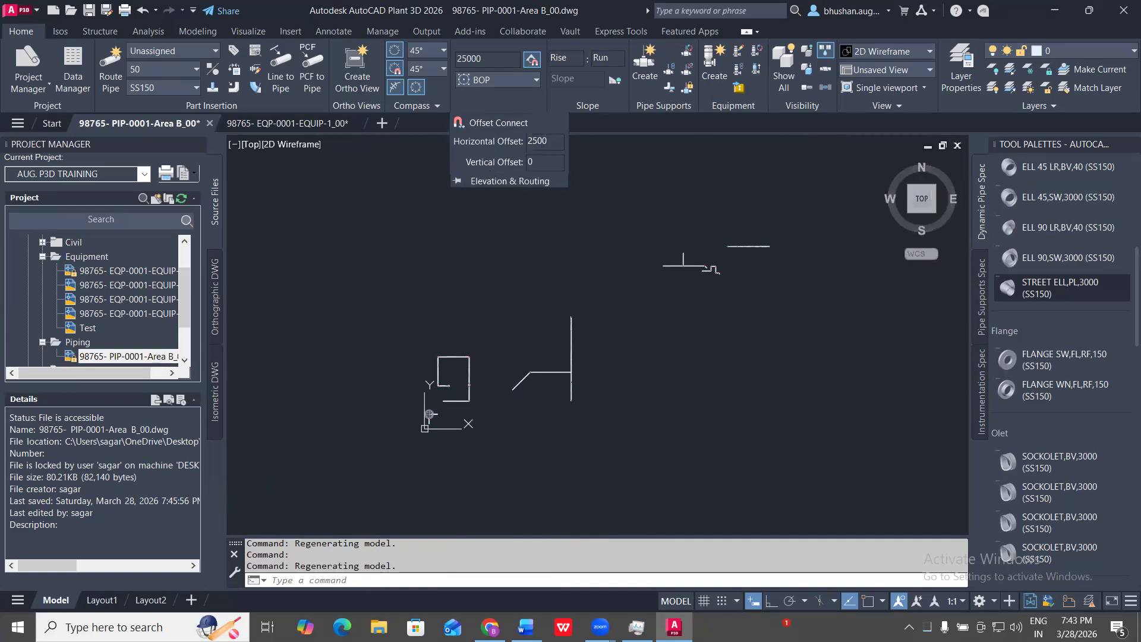
- Route a long pipe segment eastward north of the existing piping with the horizontal offset applied
{"action": "left_click", "coordinate": [111, 71]}
{"action": "left_click", "coordinate": [652, 180]}
{"action": "scroll", "coordinate": [747, 188], "scroll_direction": "up", "scroll_amount": 4}
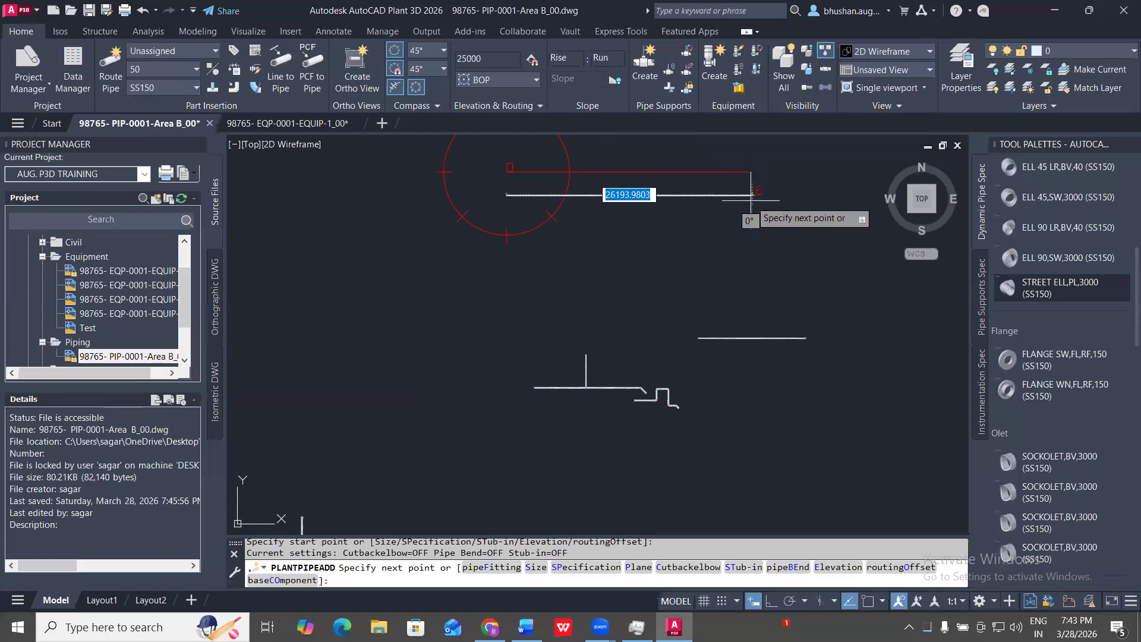
{"action": "scroll", "coordinate": [768, 158], "scroll_direction": "up", "scroll_amount": 2}
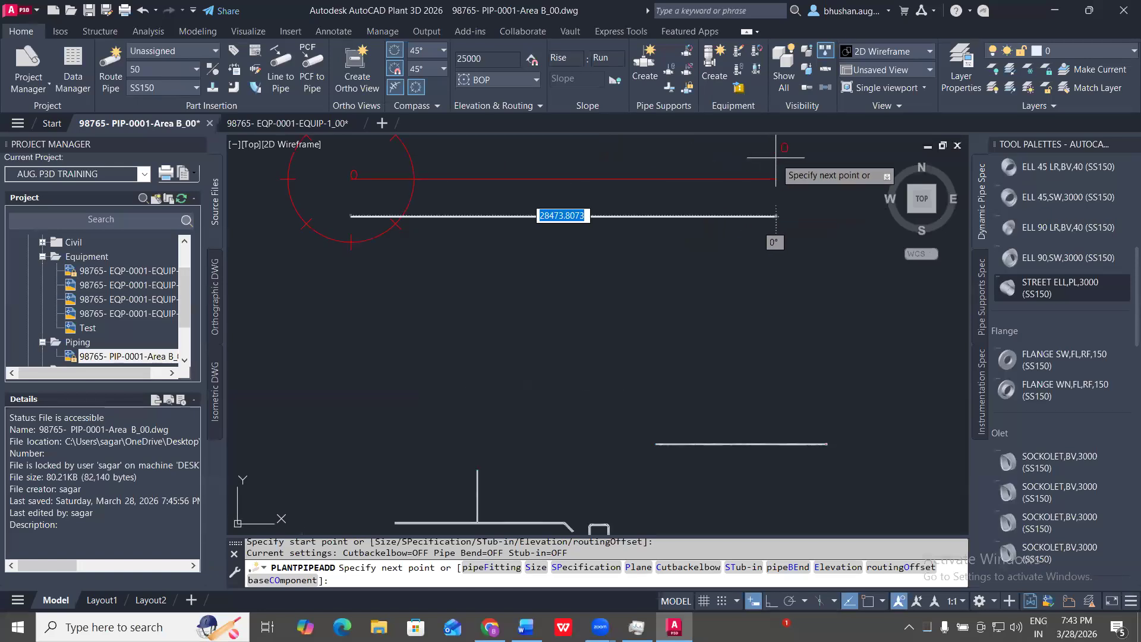
{"action": "left_click", "coordinate": [752, 179]}
{"action": "scroll", "coordinate": [740, 238], "scroll_direction": "up", "scroll_amount": 2}
{"action": "scroll", "coordinate": [735, 227], "scroll_direction": "up", "scroll_amount": 2}
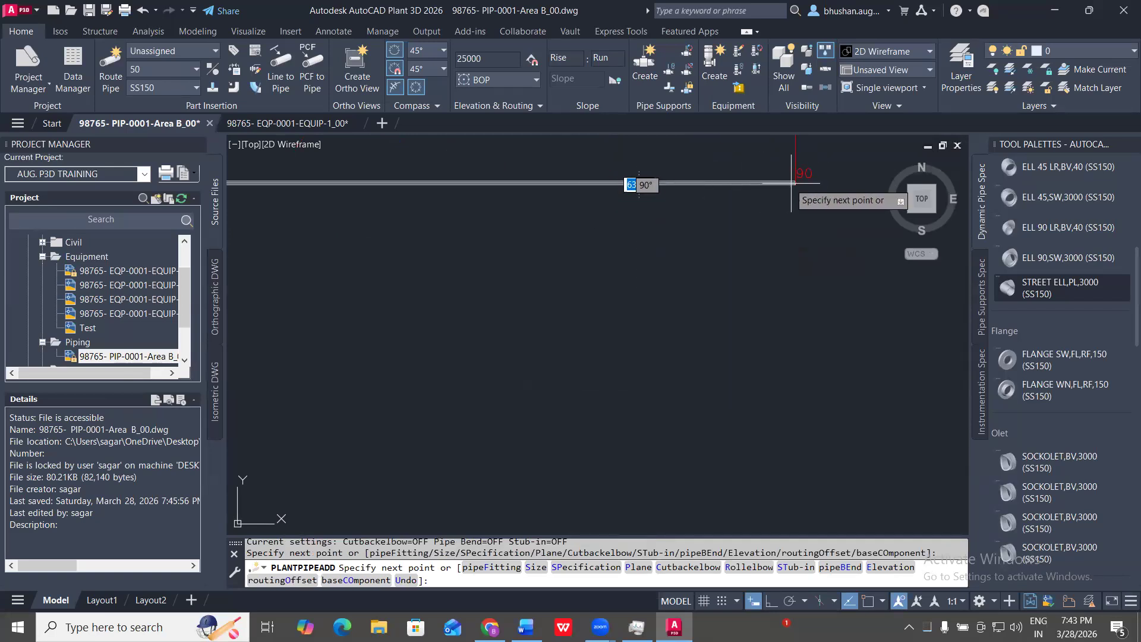
{"action": "scroll", "coordinate": [736, 188], "scroll_direction": "down", "scroll_amount": 4}
{"action": "middle_click_drag", "start_coordinate": [735, 188], "coordinate": [702, 343]}
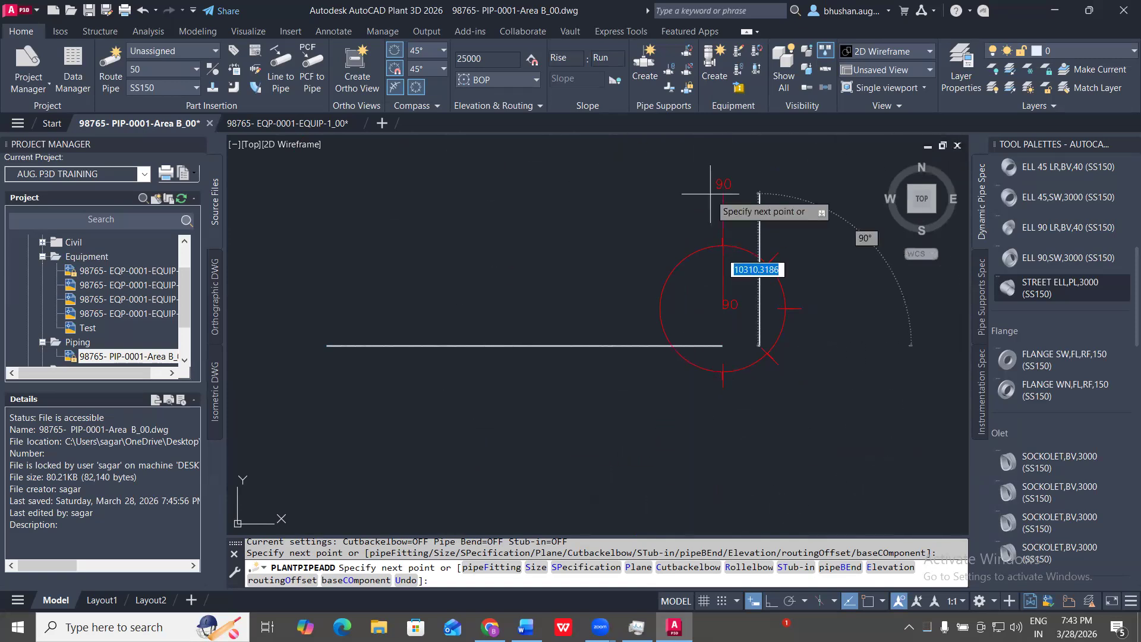
- With elevation locked, route an angled segment back northwest and a perpendicular one northeast from the pipe's east end, and finish the pipe
{"action": "left_click", "coordinate": [532, 60]}
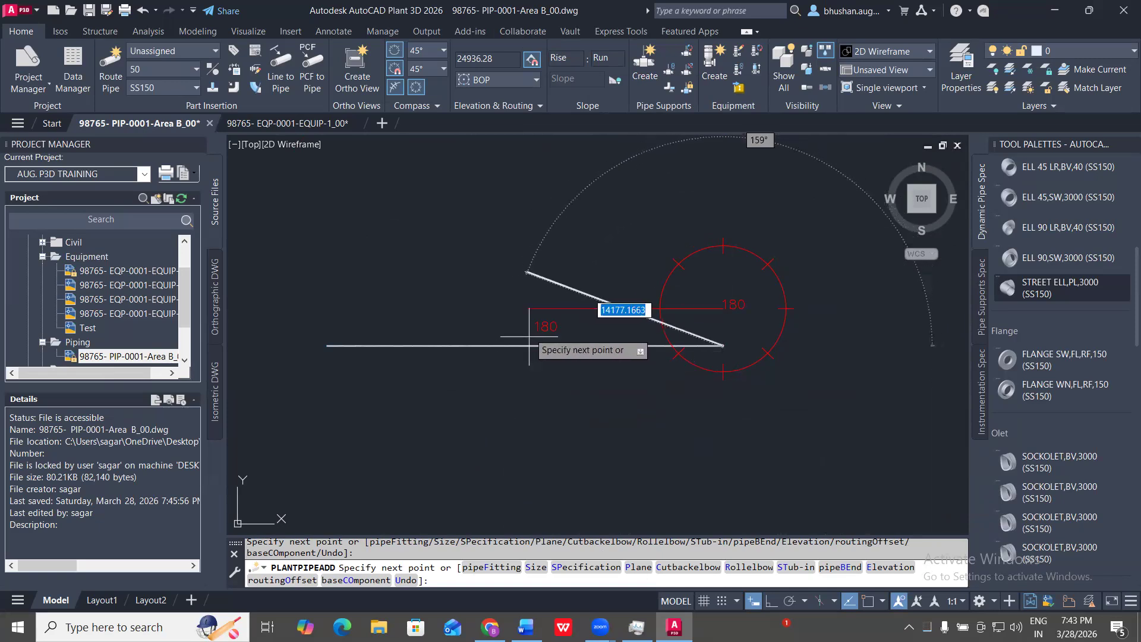
{"action": "left_click", "coordinate": [528, 315]}
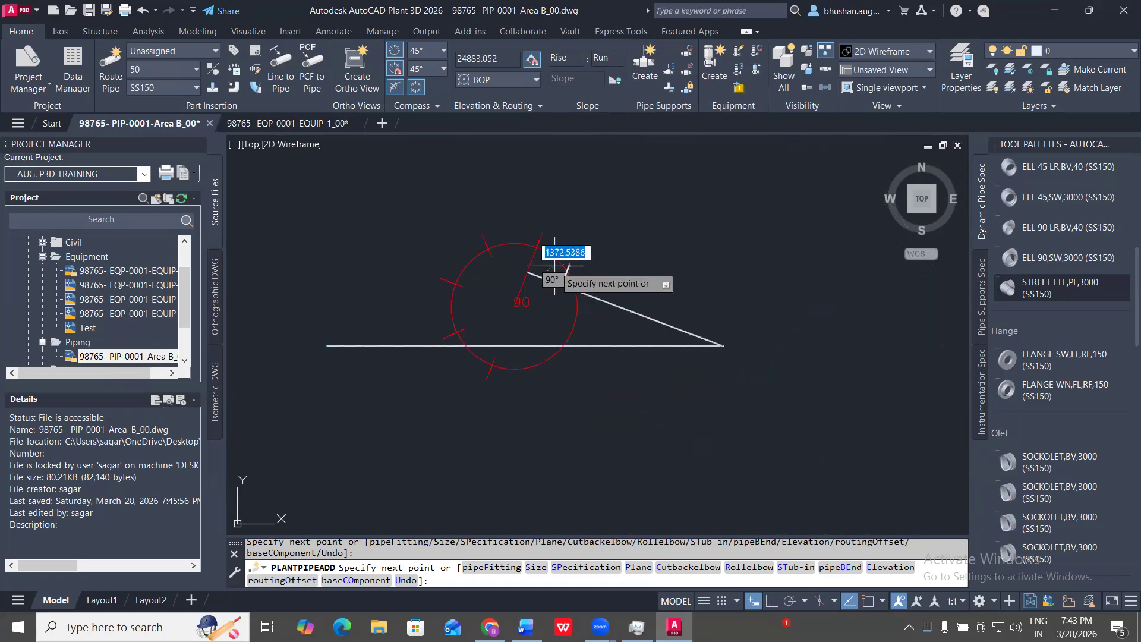
{"action": "left_click", "coordinate": [628, 210]}
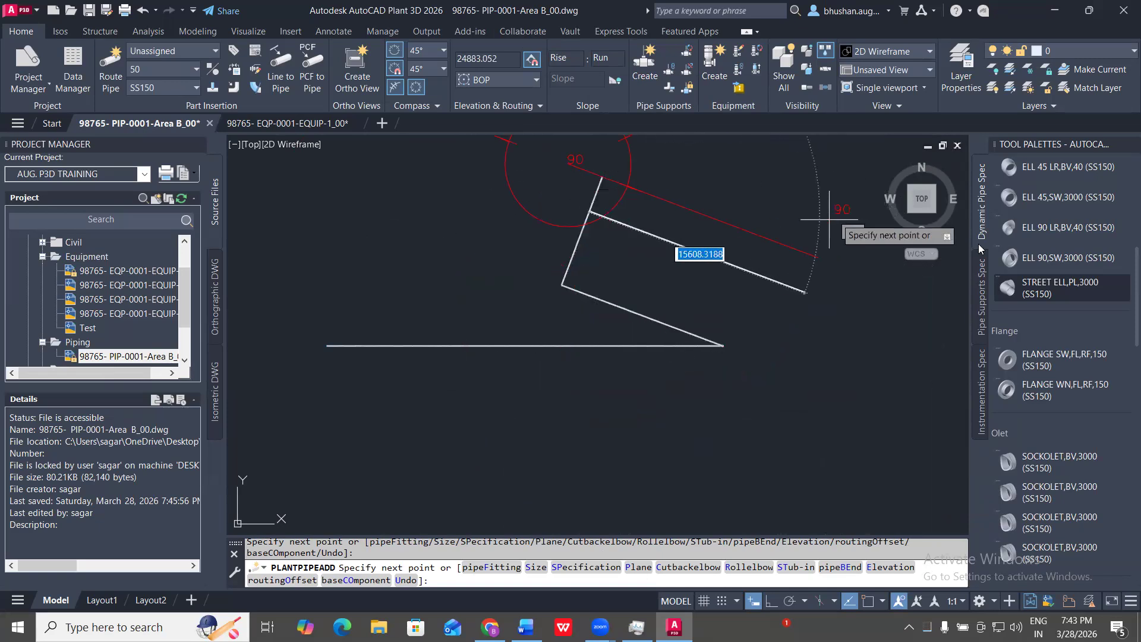
{"action": "left_click", "coordinate": [906, 211]}
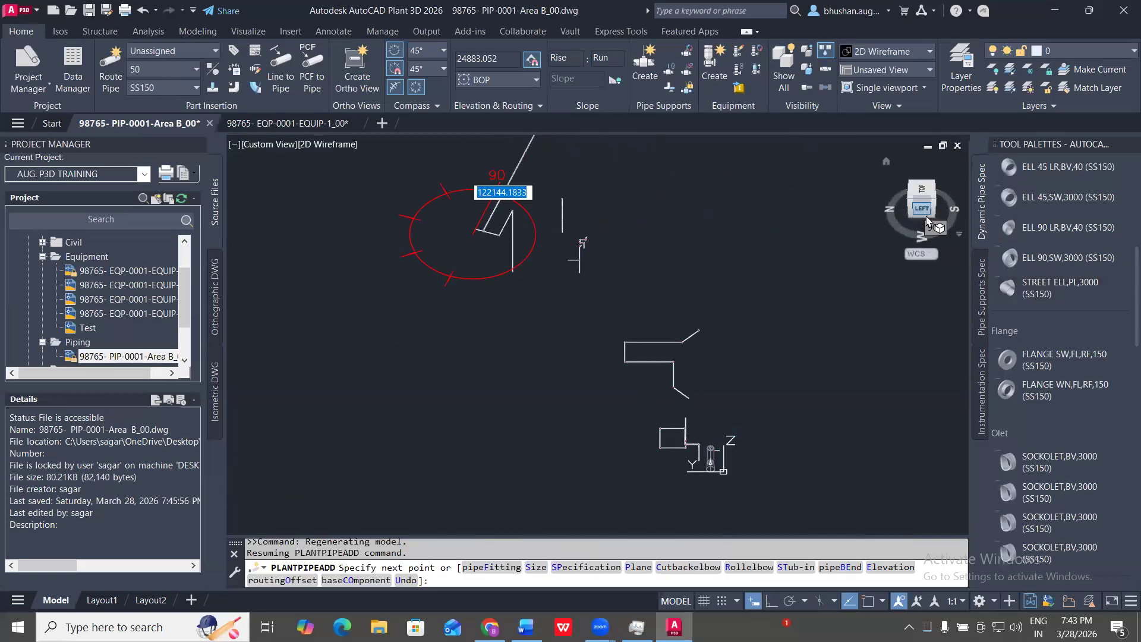
{"action": "left_click", "coordinate": [936, 198]}
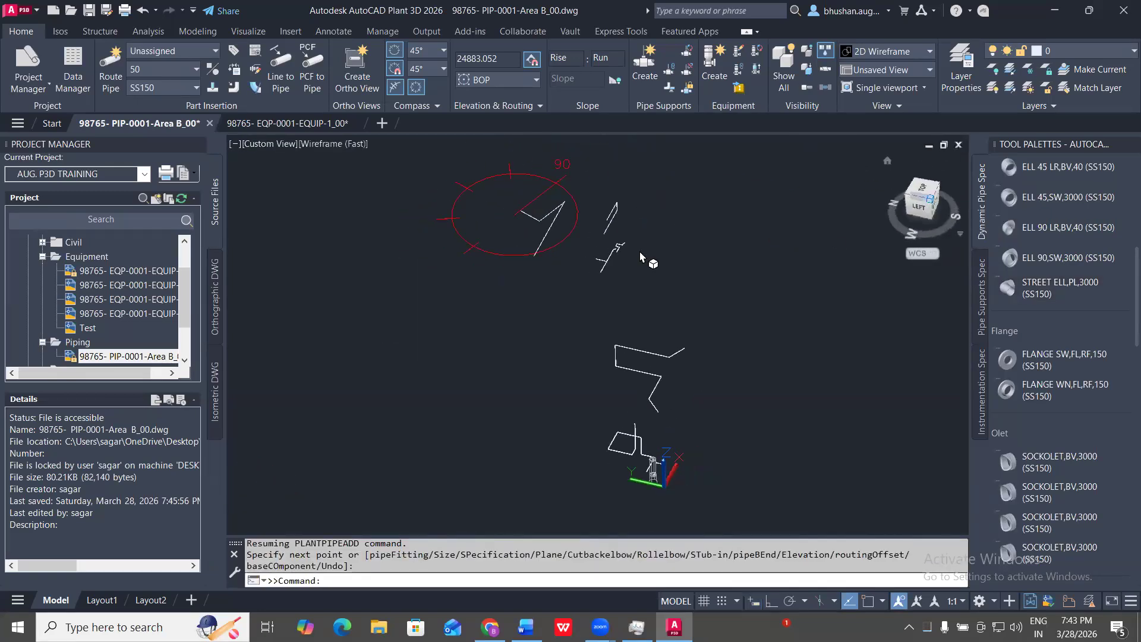
{"action": "scroll", "coordinate": [624, 209], "scroll_direction": "up", "scroll_amount": 5}
{"action": "middle_click_drag", "start_coordinate": [635, 270], "coordinate": [696, 381]}
{"action": "key", "text": "Escape"}
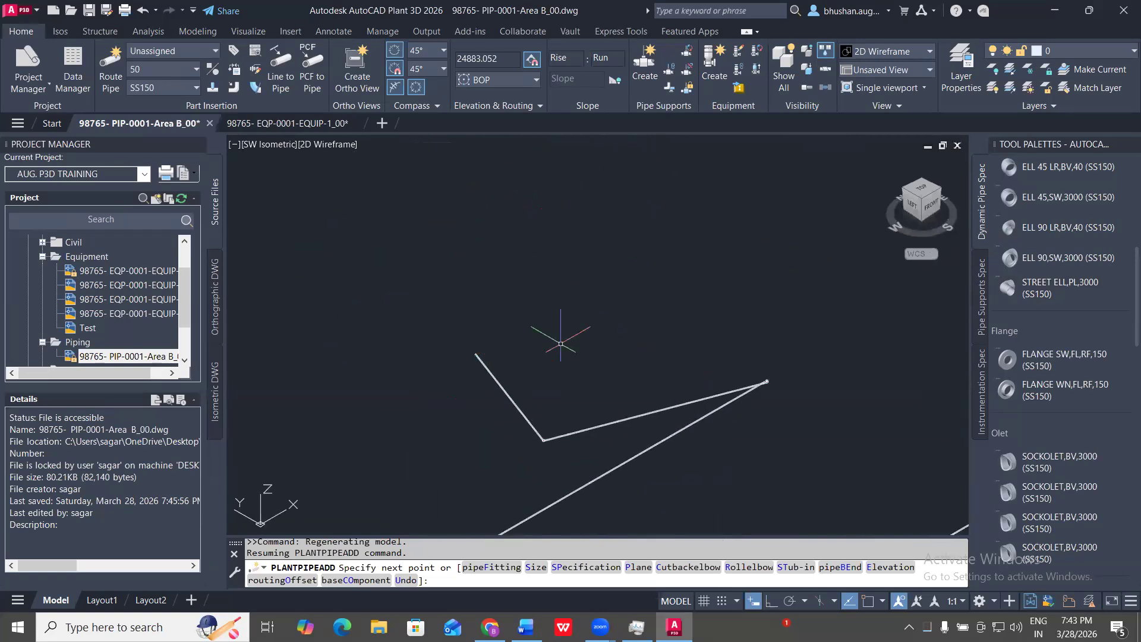
{"action": "left_click", "coordinate": [920, 191]}
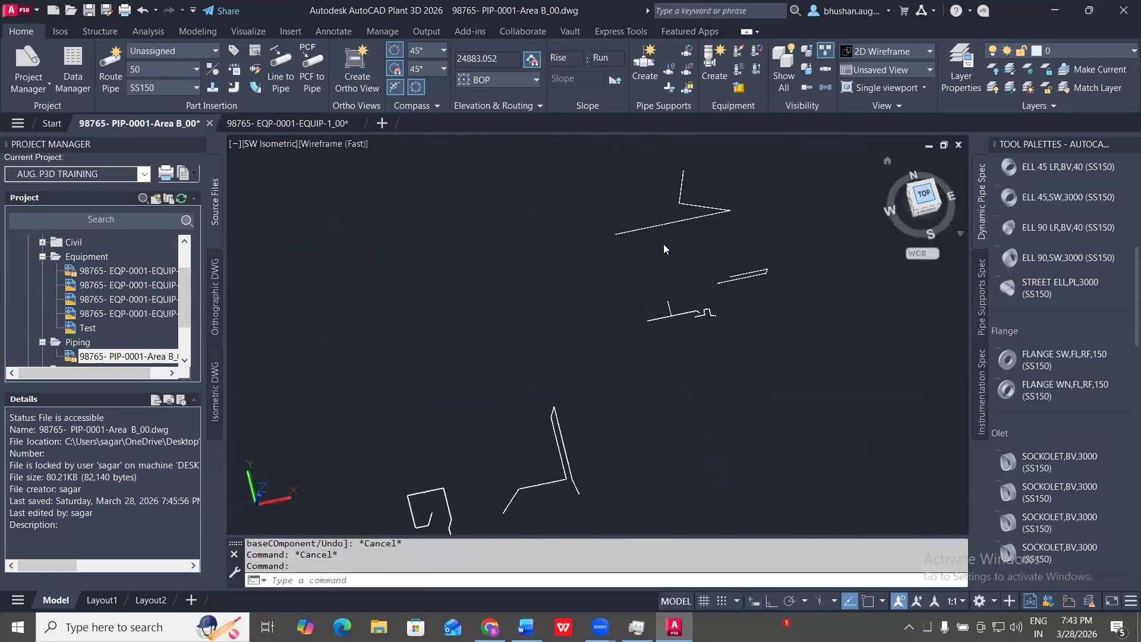
{"action": "key", "text": "Escape"}
{"action": "key", "text": "Escape"}
{"action": "type", "text": "l"}
{"action": "key", "text": "Return"}
{"action": "left_click", "coordinate": [537, 213]}
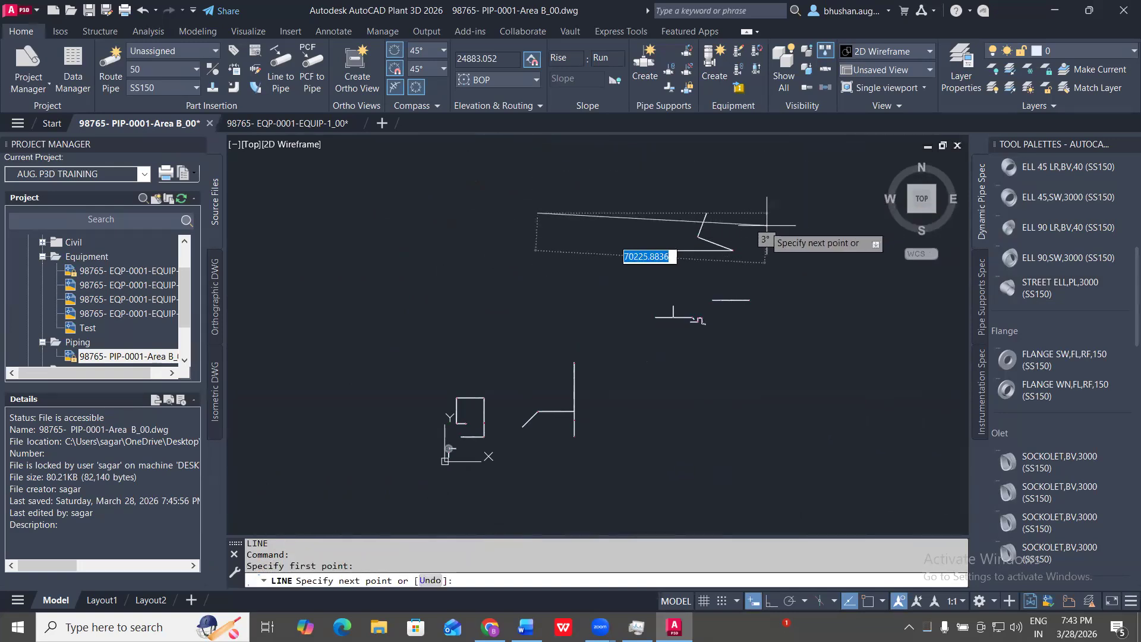
{"action": "key", "text": "Escape"}
{"action": "key", "text": "Escape"}
- Turn Ortho mode on while starting a line north of the pipes, and cancel the unfinished line
{"action": "middle_click_drag", "start_coordinate": [563, 279], "coordinate": [587, 399]}
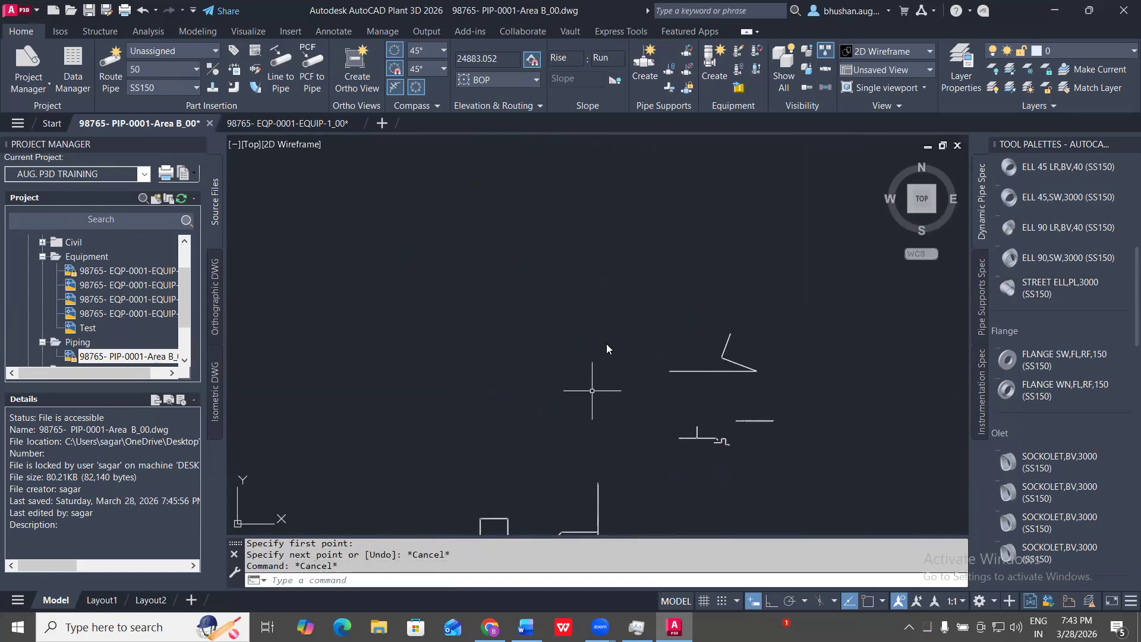
{"action": "type", "text": "l"}
{"action": "key", "text": "Return"}
{"action": "left_click", "coordinate": [566, 282]}
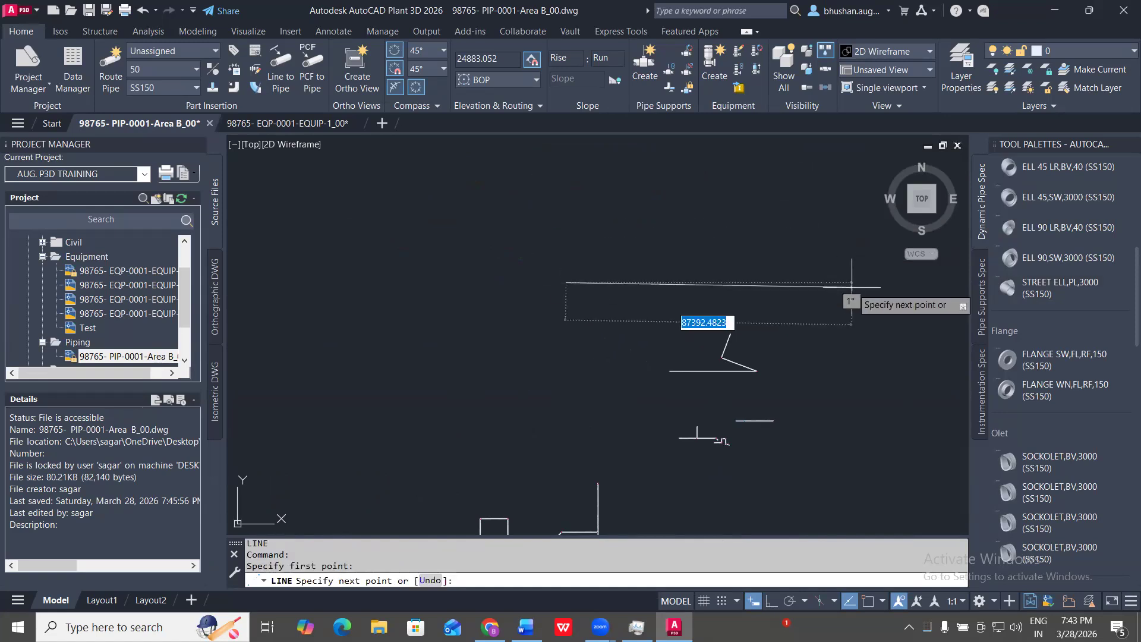
{"action": "key", "text": "F8"}
{"action": "middle_click_drag", "start_coordinate": [895, 305], "coordinate": [737, 319]}
{"action": "key", "text": "Escape"}
{"action": "left_click", "coordinate": [833, 298]}
{"action": "key", "text": "Escape"}
{"action": "scroll", "coordinate": [684, 349], "scroll_direction": "down", "scroll_amount": 6}
{"action": "key", "text": "Escape"}
{"action": "key", "text": "Escape"}
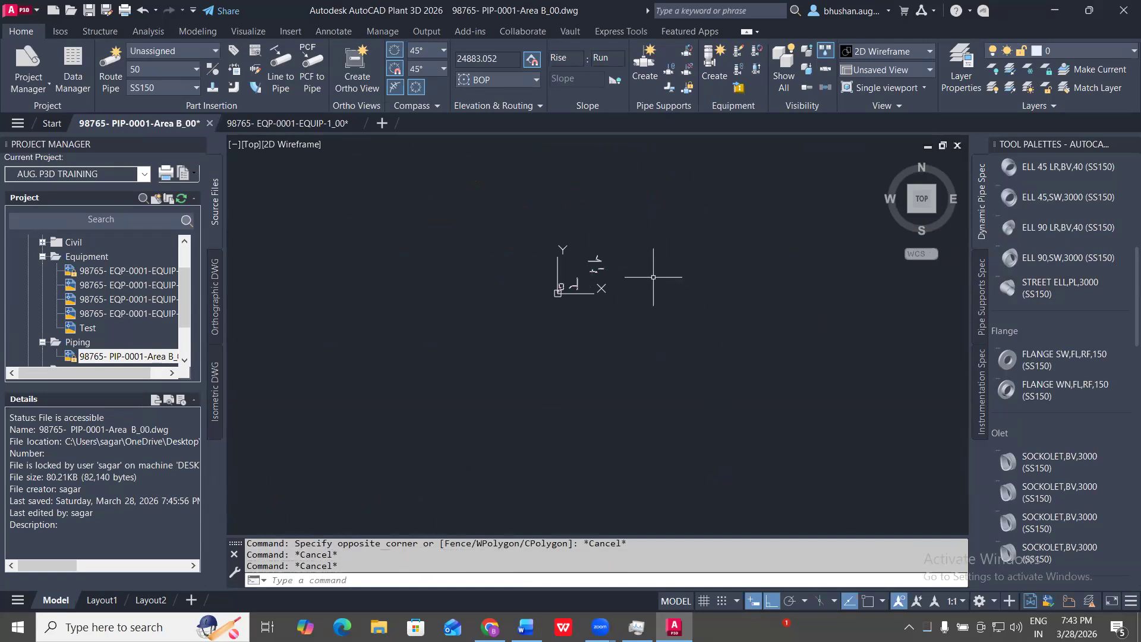
- Draw a long horizontal line north of all the piping
{"action": "middle_click_drag", "start_coordinate": [667, 262], "coordinate": [653, 395]}
{"action": "key", "text": "Return"}
{"action": "left_click", "coordinate": [539, 279]}
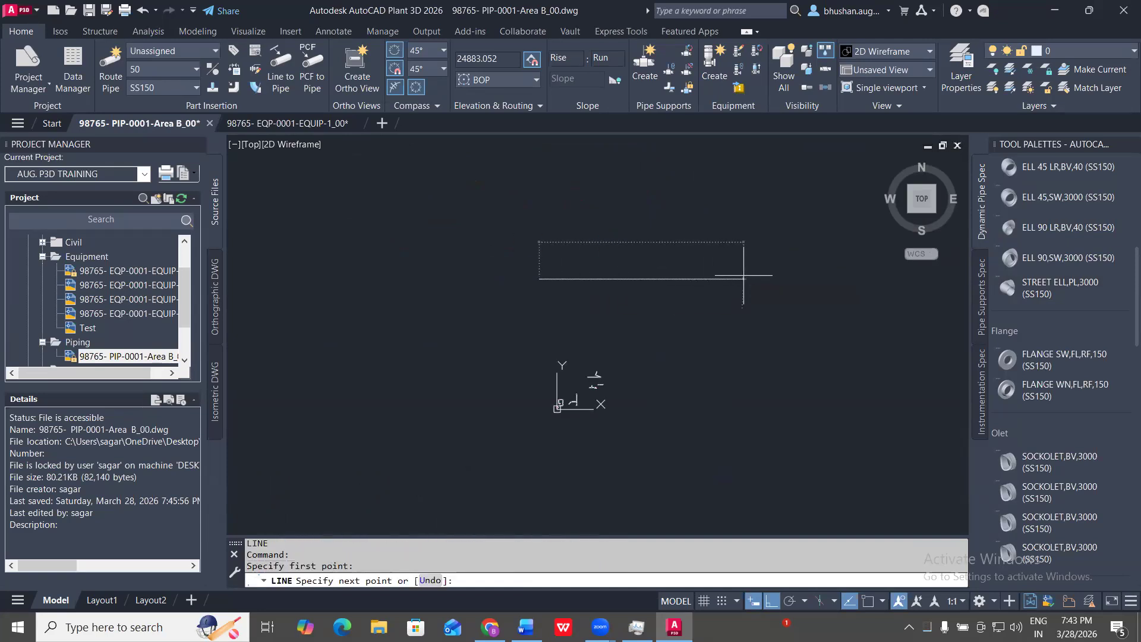
{"action": "left_click", "coordinate": [743, 277]}
{"action": "key", "text": "Escape"}
{"action": "key", "text": "Escape"}
{"action": "scroll", "coordinate": [442, 276], "scroll_direction": "up", "scroll_amount": 5}
- With object snap on and the horizontal offset applied, route a pipe from the west end to the east end of the long horizontal line
{"action": "middle_click_drag", "start_coordinate": [711, 316], "coordinate": [347, 306]}
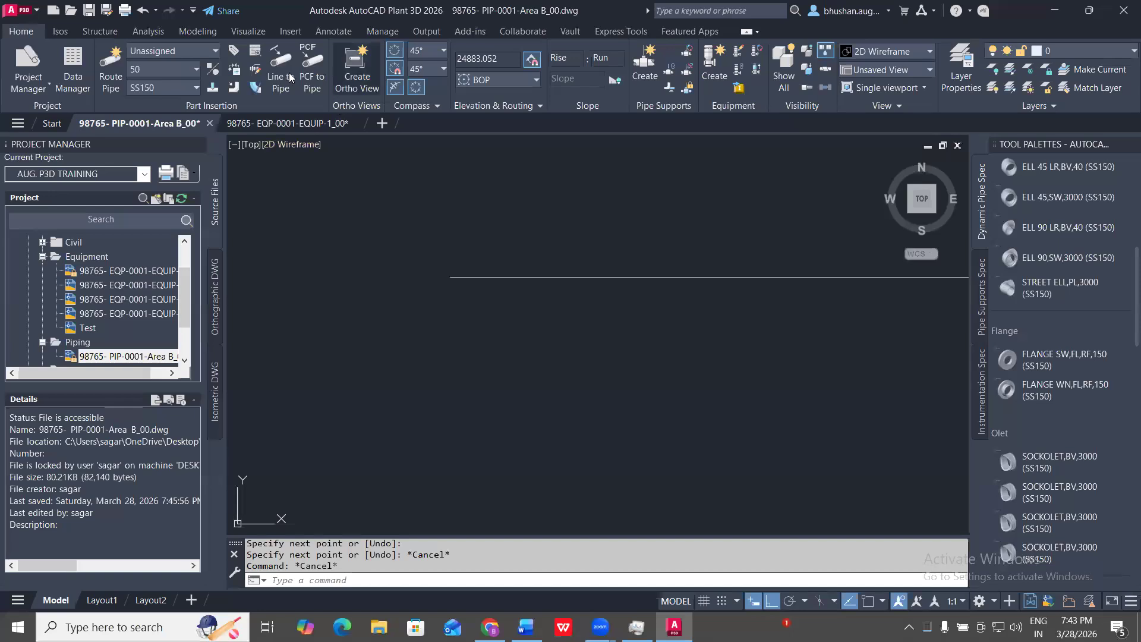
{"action": "scroll", "coordinate": [623, 279], "scroll_direction": "down", "scroll_amount": 2}
{"action": "scroll", "coordinate": [623, 279], "scroll_direction": "down", "scroll_amount": 5}
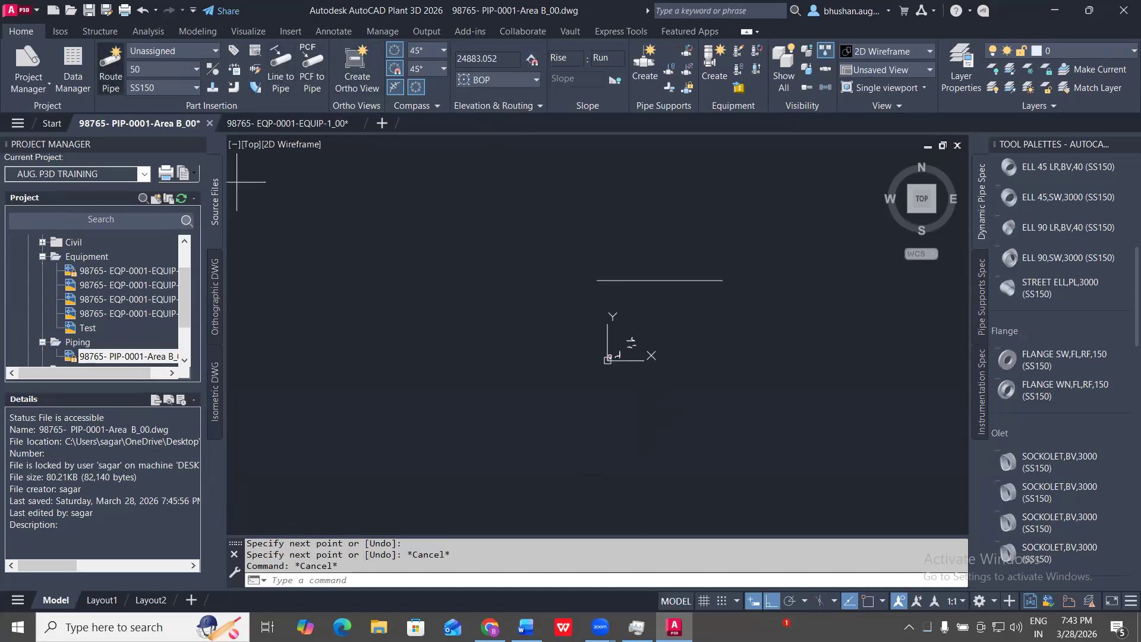
{"action": "left_click", "coordinate": [111, 85]}
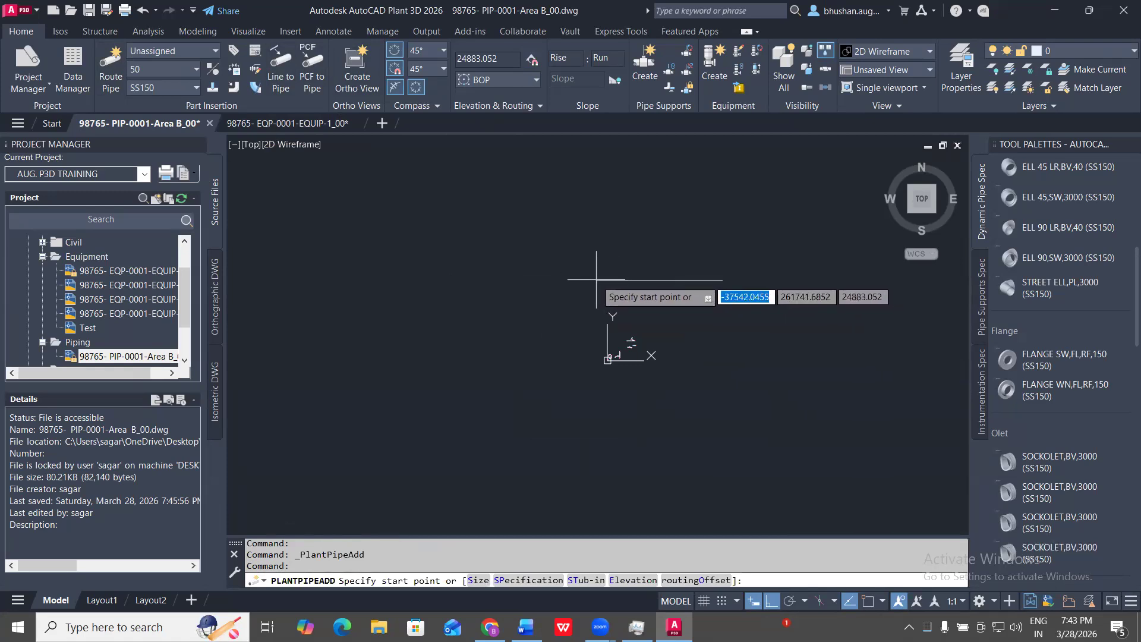
{"action": "left_click", "coordinate": [537, 107]}
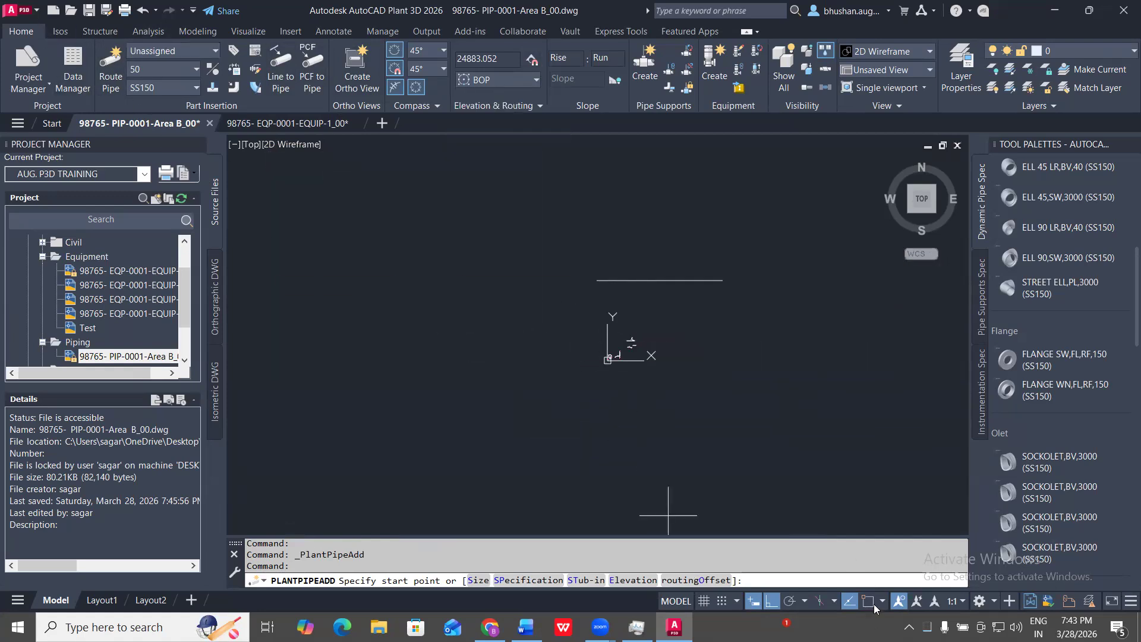
{"action": "left_click", "coordinate": [597, 280]}
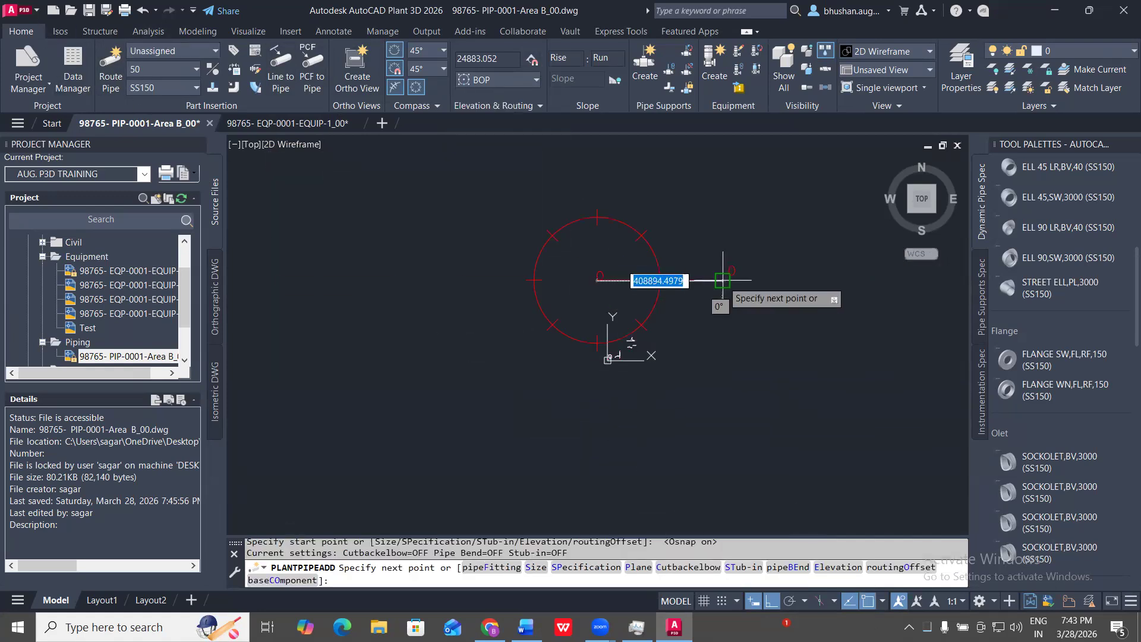
{"action": "scroll", "coordinate": [723, 280], "scroll_direction": "up", "scroll_amount": 6}
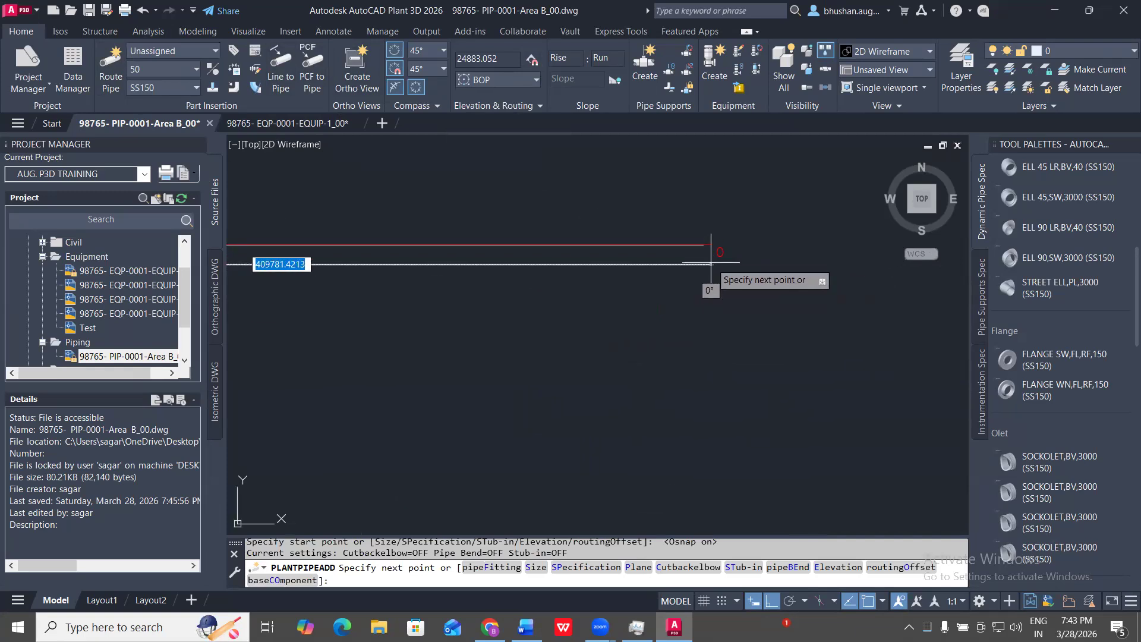
{"action": "left_click", "coordinate": [703, 244]}
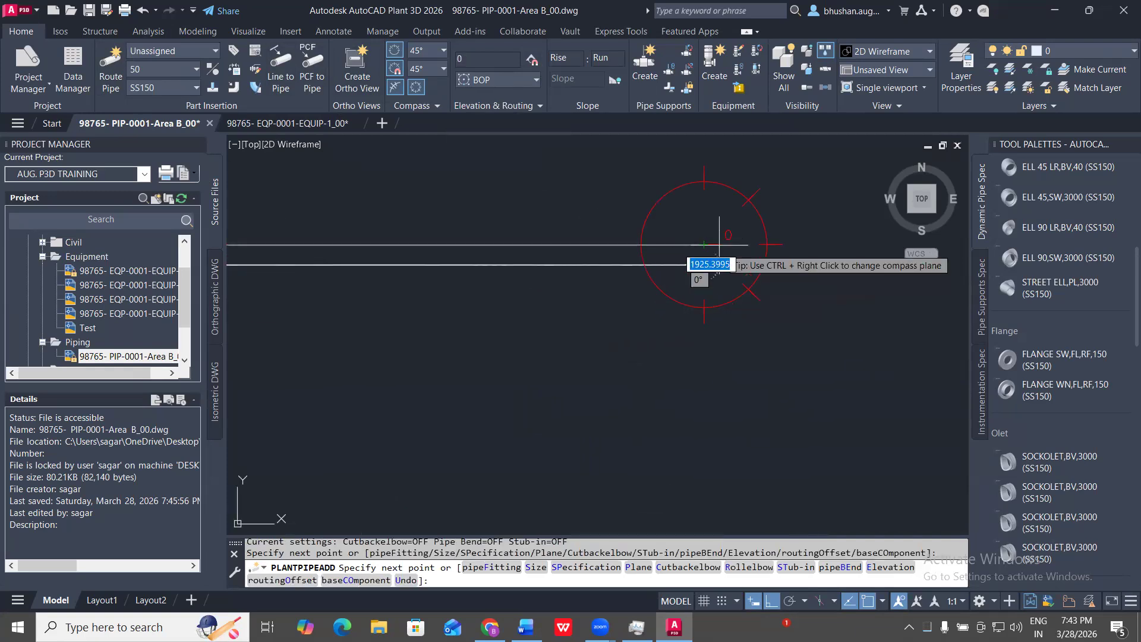
{"action": "key", "text": "Escape"}
- Add a linear dimension between the east ends of the long line and the offset pipe, placed just east of them
{"action": "scroll", "coordinate": [753, 239], "scroll_direction": "down", "scroll_amount": 5}
{"action": "mouse_move", "coordinate": [762, 269]}
{"action": "middle_mouse_down"}
{"action": "mouse_move", "coordinate": [763, 429]}
{"action": "mouse_move", "coordinate": [749, 254]}
{"action": "middle_mouse_up"}
{"action": "type", "text": "DLI"}
{"action": "key", "text": "Return"}
{"action": "left_click", "coordinate": [748, 397]}
{"action": "left_click", "coordinate": [751, 204]}
{"action": "scroll", "coordinate": [761, 223], "scroll_direction": "up", "scroll_amount": 6}
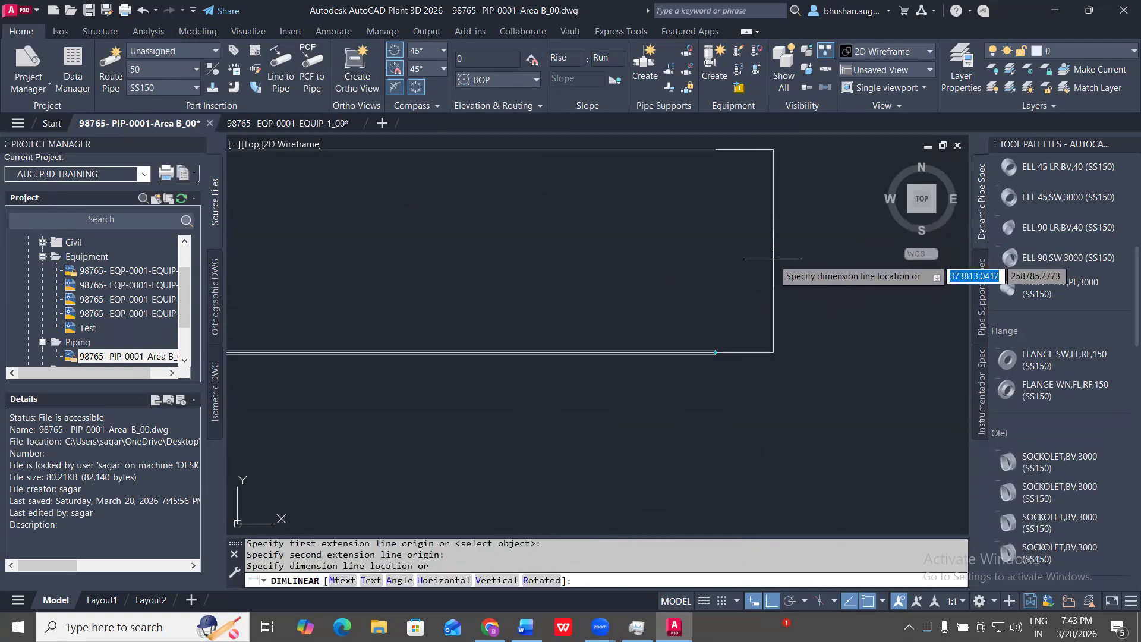
{"action": "left_click", "coordinate": [775, 257]}
{"action": "left_click", "coordinate": [802, 279]}
{"action": "left_click", "coordinate": [753, 263]}
{"action": "scroll", "coordinate": [772, 252], "scroll_direction": "up", "scroll_amount": 15}
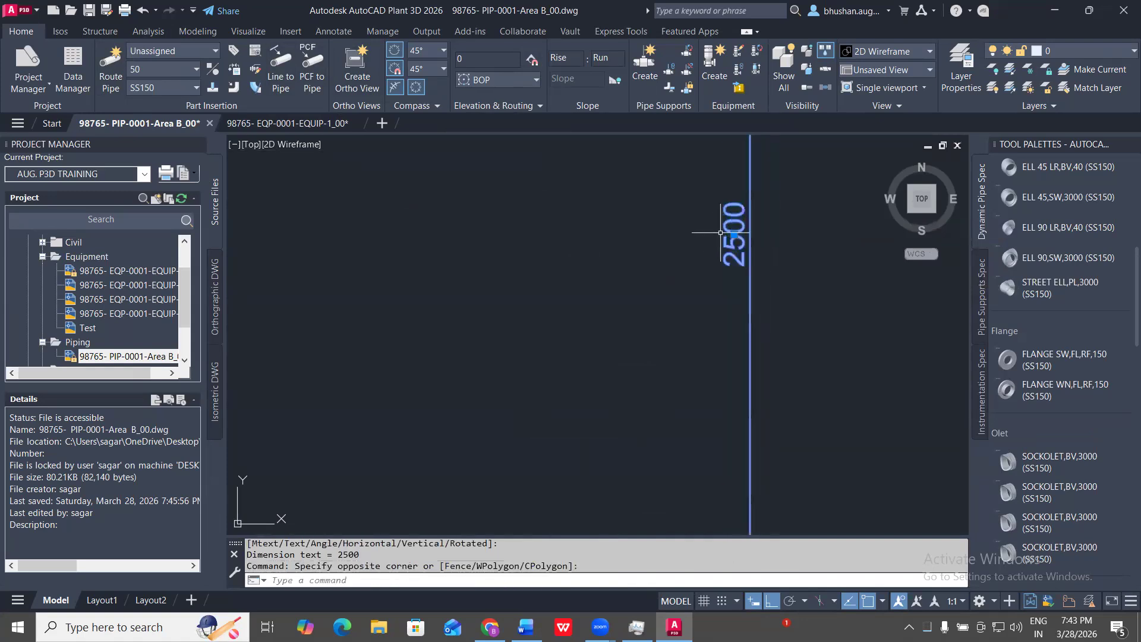
{"action": "key", "text": "Escape"}
{"action": "scroll", "coordinate": [832, 297], "scroll_direction": "down", "scroll_amount": 10}
{"action": "scroll", "coordinate": [877, 234], "scroll_direction": "down", "scroll_amount": 7}
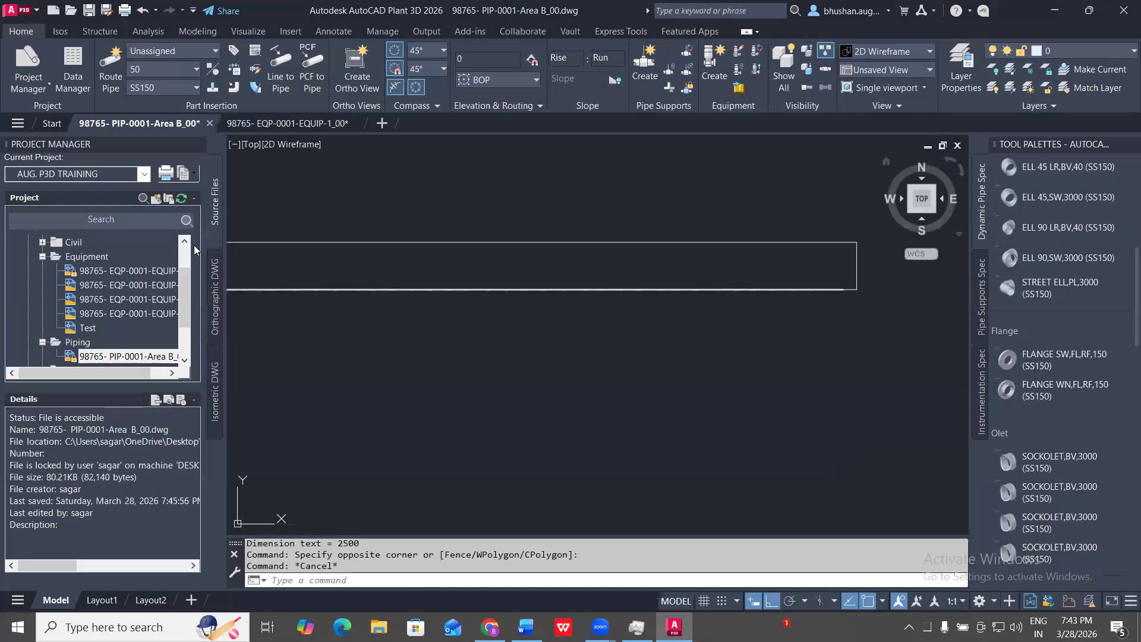
- Route a second offset pipe in the reverse direction, from the line's east end back to its west end, and finish it
{"action": "mouse_move", "coordinate": [362, 265]}
{"action": "middle_mouse_down"}
{"action": "mouse_move", "coordinate": [571, 302]}
{"action": "mouse_move", "coordinate": [797, 303]}
{"action": "mouse_move", "coordinate": [751, 315]}
{"action": "mouse_move", "coordinate": [832, 351]}
{"action": "mouse_move", "coordinate": [880, 331]}
{"action": "mouse_move", "coordinate": [354, 320]}
{"action": "middle_mouse_up"}
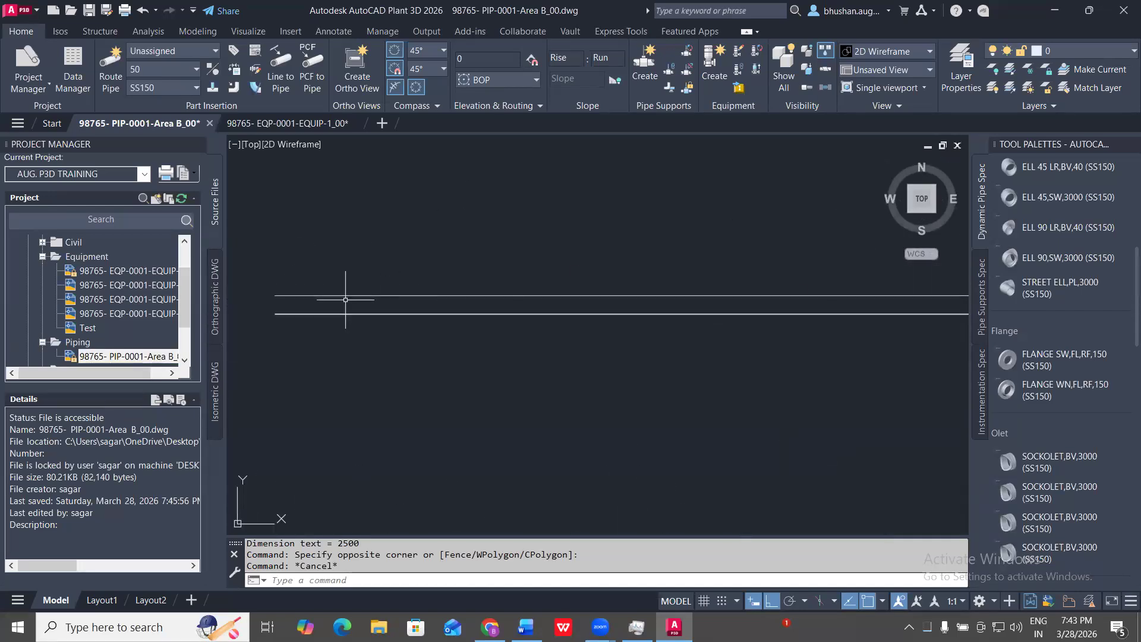
{"action": "scroll", "coordinate": [328, 327], "scroll_direction": "up", "scroll_amount": 4}
{"action": "middle_click_drag", "start_coordinate": [259, 315], "coordinate": [572, 290]}
{"action": "scroll", "coordinate": [560, 253], "scroll_direction": "up", "scroll_amount": 2}
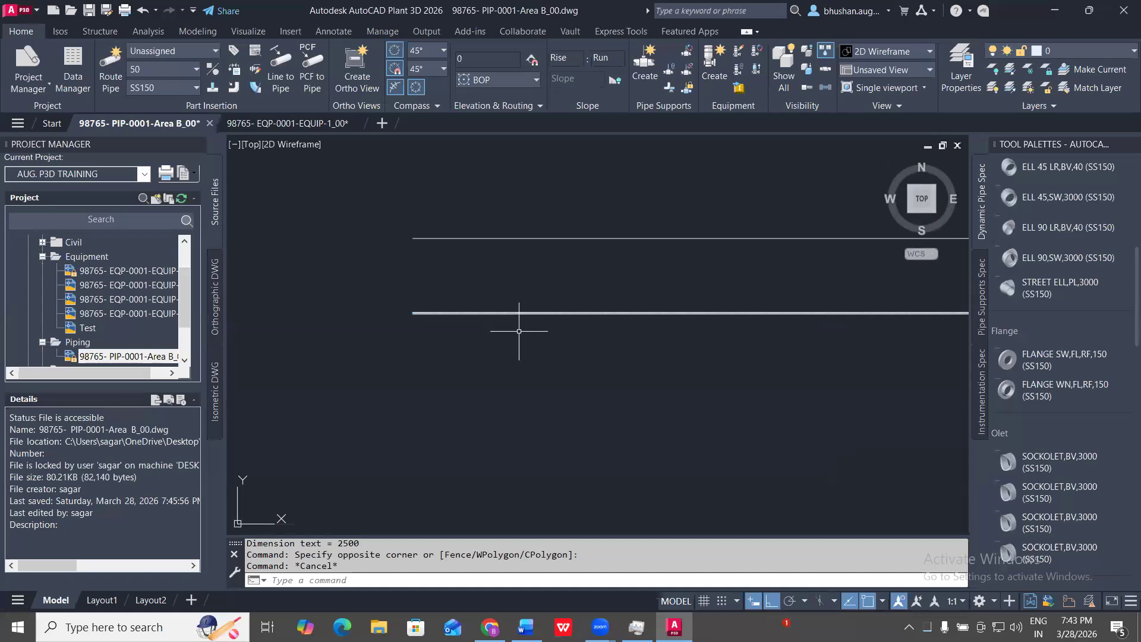
{"action": "scroll", "coordinate": [466, 257], "scroll_direction": "down", "scroll_amount": 9}
{"action": "middle_click_drag", "start_coordinate": [750, 333], "coordinate": [464, 327]}
{"action": "middle_click_drag", "start_coordinate": [769, 291], "coordinate": [620, 330]}
{"action": "left_click", "coordinate": [110, 65]}
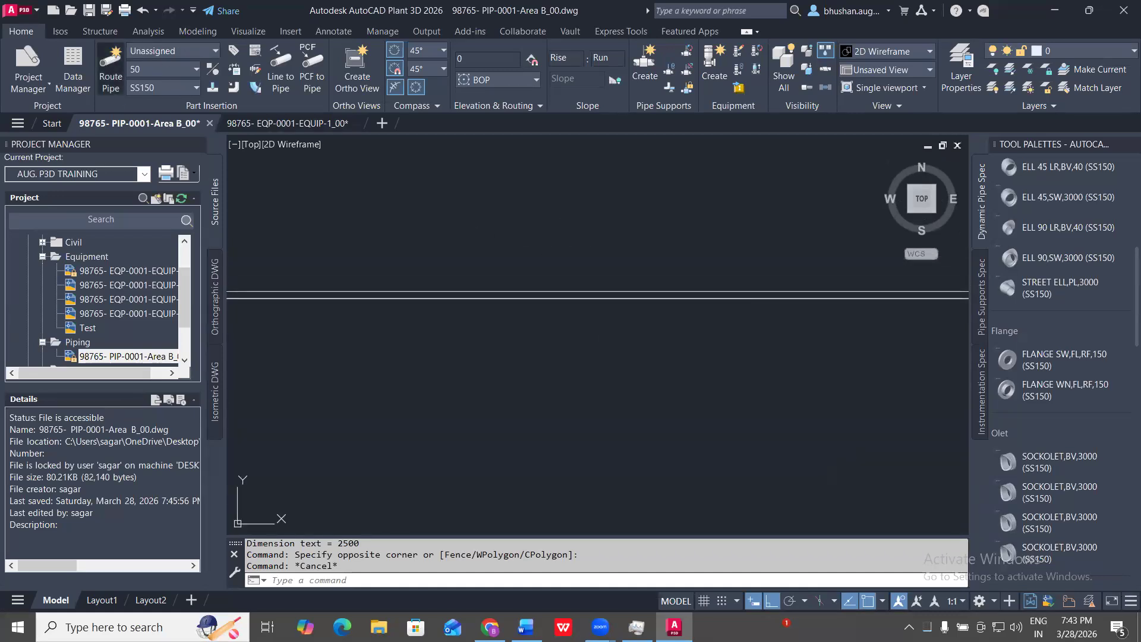
{"action": "scroll", "coordinate": [511, 314], "scroll_direction": "up", "scroll_amount": 4}
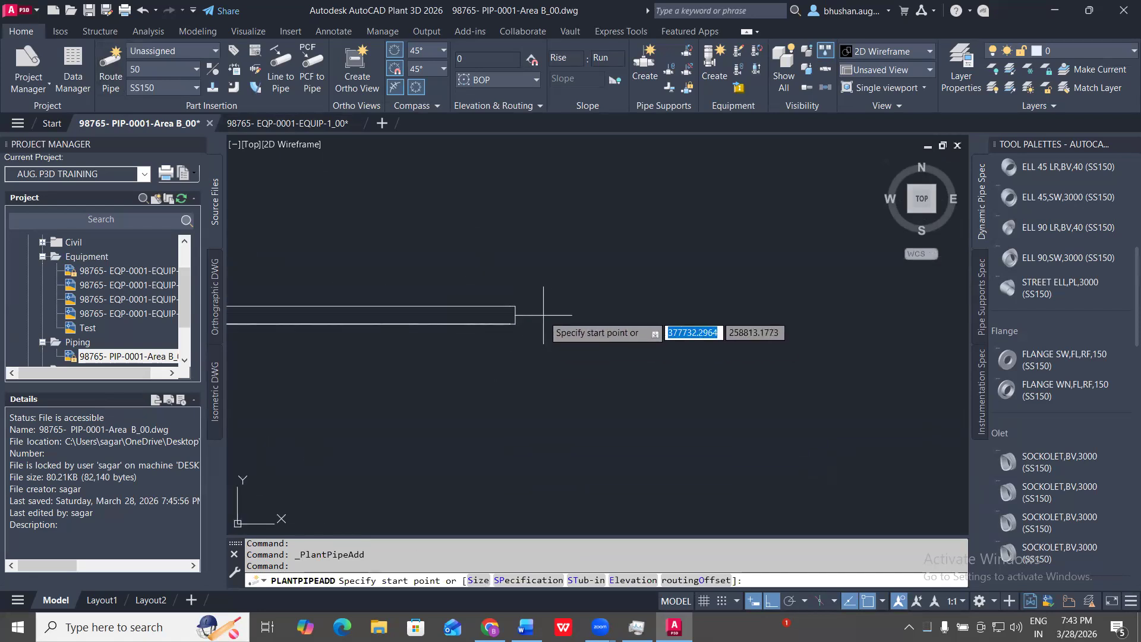
{"action": "left_click", "coordinate": [517, 299]}
{"action": "scroll", "coordinate": [651, 306], "scroll_direction": "down", "scroll_amount": 5}
{"action": "middle_click_drag", "start_coordinate": [302, 314], "coordinate": [855, 322]}
{"action": "scroll", "coordinate": [450, 309], "scroll_direction": "up", "scroll_amount": 5}
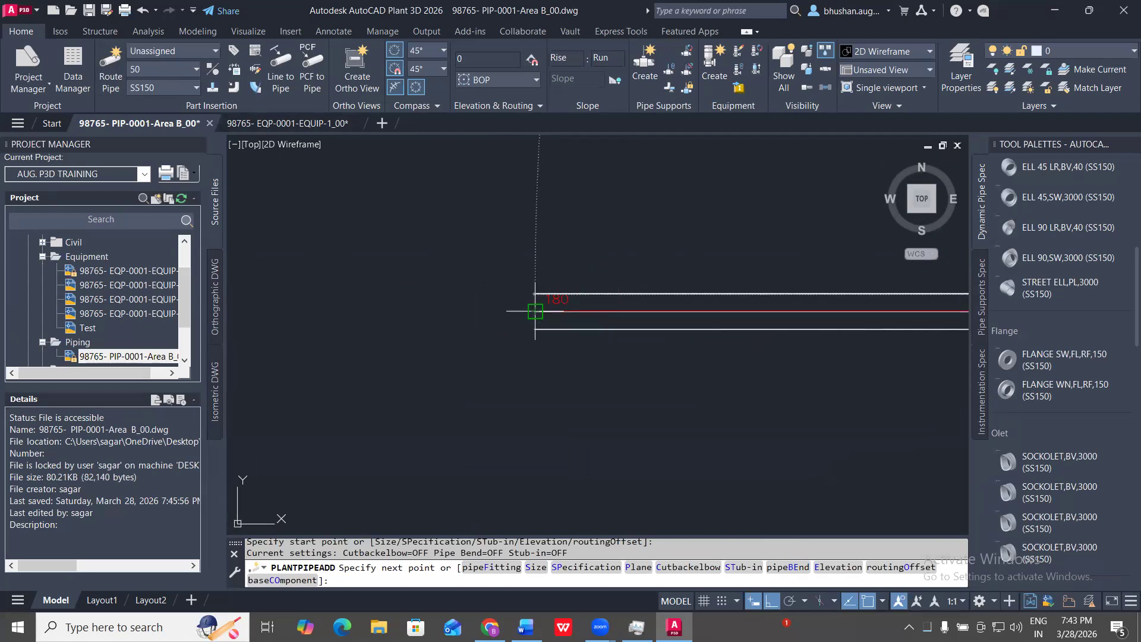
{"action": "key", "text": "Escape"}
{"action": "key", "text": "Escape"}
- Select the pipes, the line and the dimension at the east end to compare the pipes' positions relative to the line
{"action": "scroll", "coordinate": [381, 241], "scroll_direction": "up", "scroll_amount": 3}
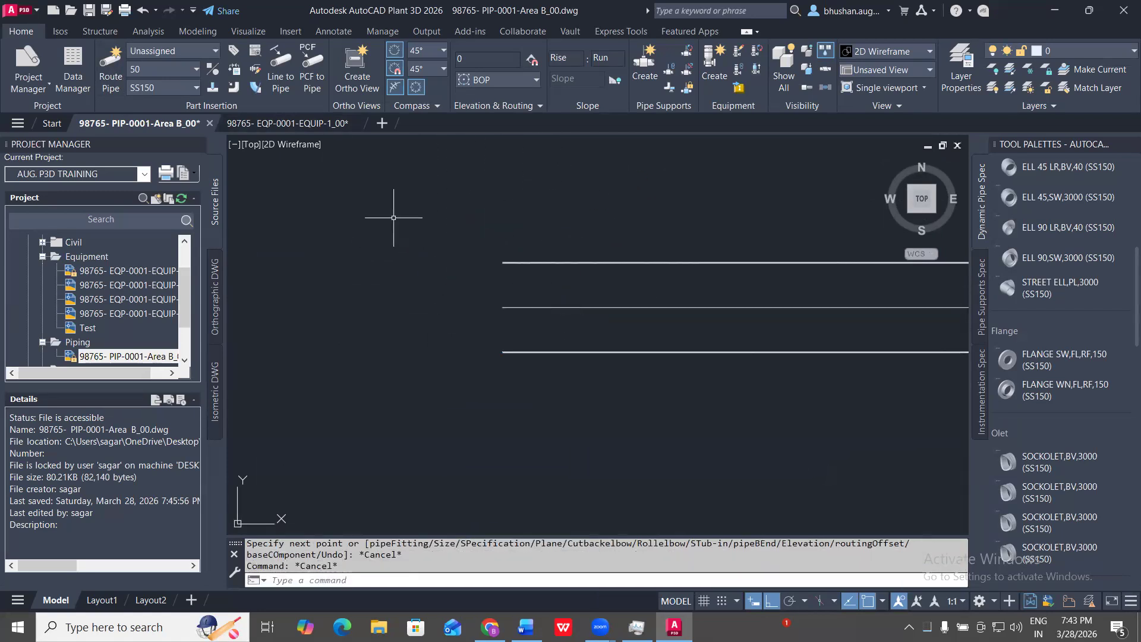
{"action": "scroll", "coordinate": [507, 261], "scroll_direction": "down", "scroll_amount": 10}
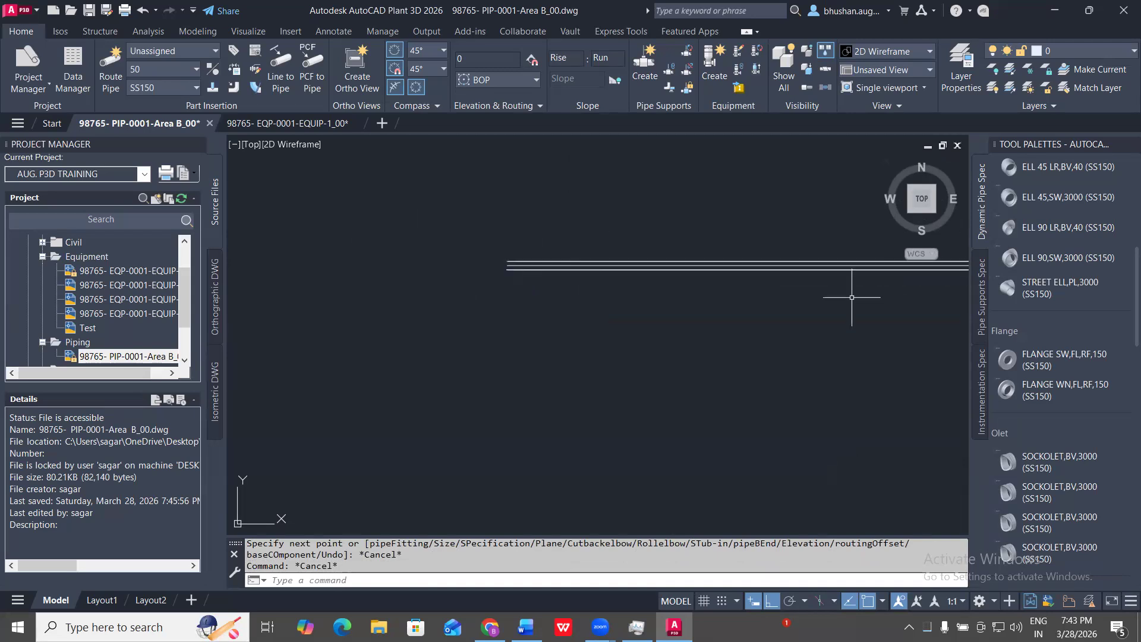
{"action": "middle_click_drag", "start_coordinate": [851, 298], "coordinate": [444, 272]}
{"action": "scroll", "coordinate": [824, 273], "scroll_direction": "up", "scroll_amount": 4}
{"action": "scroll", "coordinate": [724, 183], "scroll_direction": "up", "scroll_amount": 4}
{"action": "middle_click_drag", "start_coordinate": [886, 231], "coordinate": [751, 347]}
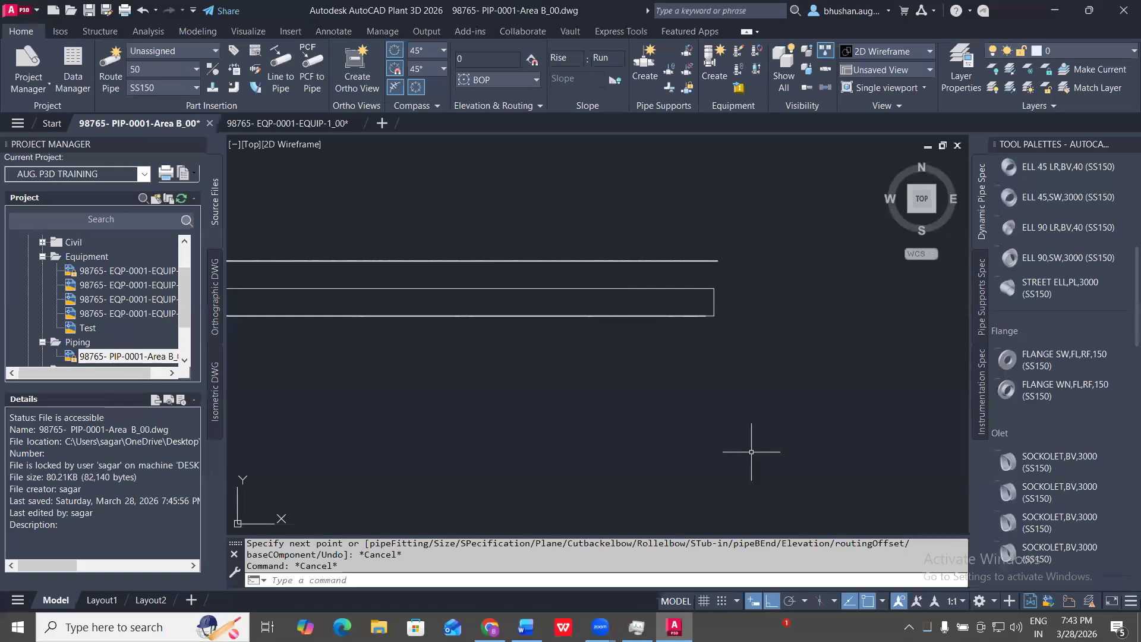
{"action": "scroll", "coordinate": [703, 337], "scroll_direction": "up", "scroll_amount": 2}
{"action": "left_click", "coordinate": [867, 369]}
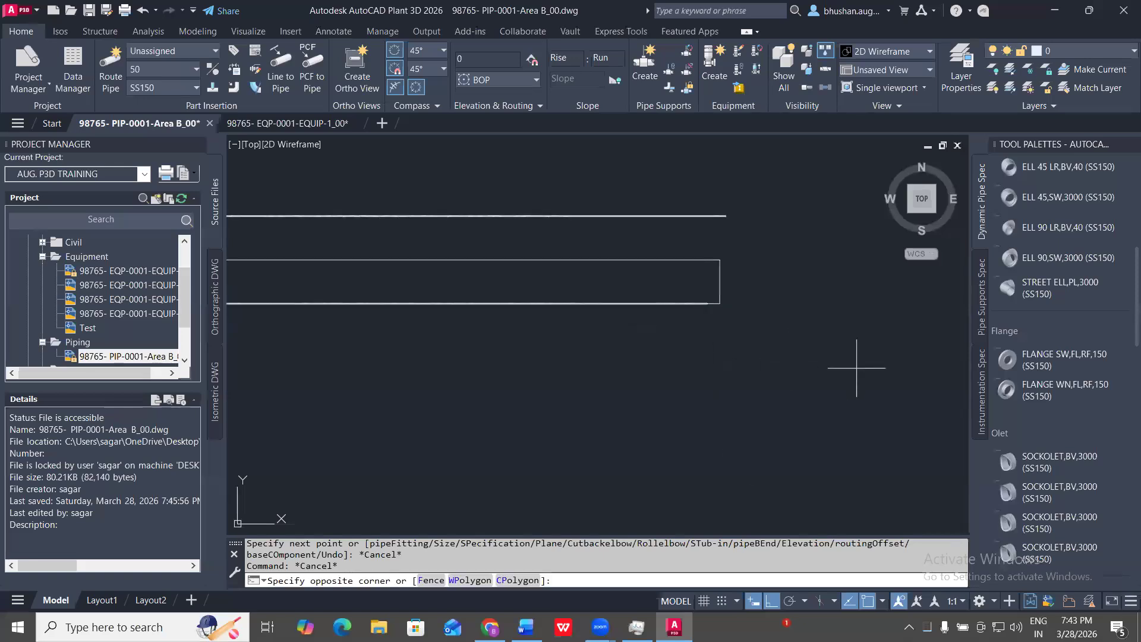
{"action": "left_click", "coordinate": [603, 196]}
{"action": "middle_click_drag", "start_coordinate": [692, 328], "coordinate": [673, 385]}
{"action": "scroll", "coordinate": [729, 336], "scroll_direction": "up", "scroll_amount": 6}
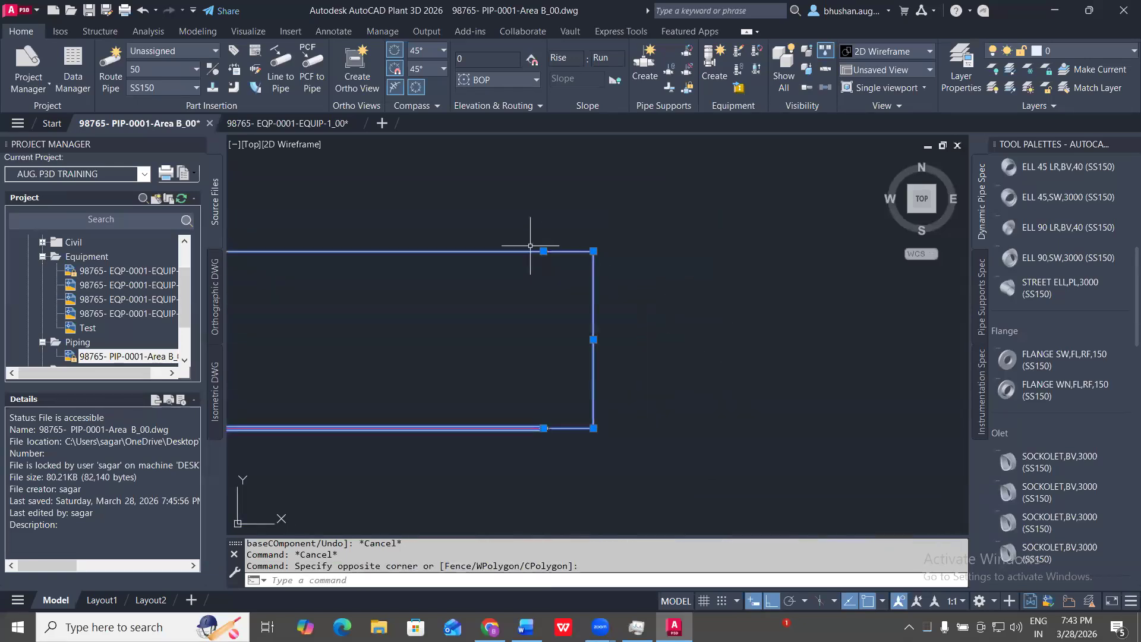
- Inspect the west ends of the selected pipes and the line between them, and clear the selection
{"action": "scroll", "coordinate": [675, 251], "scroll_direction": "down", "scroll_amount": 14}
{"action": "middle_click_drag", "start_coordinate": [249, 272], "coordinate": [707, 296]}
{"action": "scroll", "coordinate": [479, 255], "scroll_direction": "up", "scroll_amount": 7}
{"action": "scroll", "coordinate": [601, 438], "scroll_direction": "up", "scroll_amount": 3}
{"action": "scroll", "coordinate": [481, 239], "scroll_direction": "down", "scroll_amount": 5}
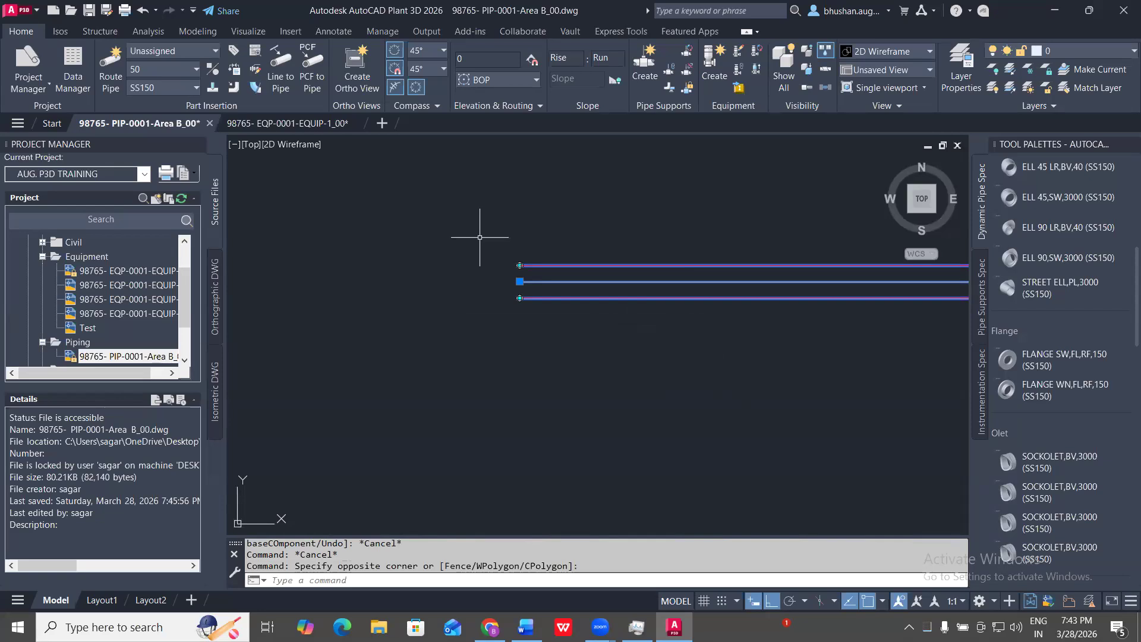
{"action": "key", "text": "Escape"}
{"action": "scroll", "coordinate": [519, 298], "scroll_direction": "up", "scroll_amount": 3}
{"action": "scroll", "coordinate": [531, 312], "scroll_direction": "down", "scroll_amount": 8}
{"action": "left_click", "coordinate": [570, 284]}
{"action": "left_click", "coordinate": [492, 215]}
{"action": "key", "text": "Escape"}
- Set the horizontal routing offset to 300
{"action": "left_click", "coordinate": [533, 81]}
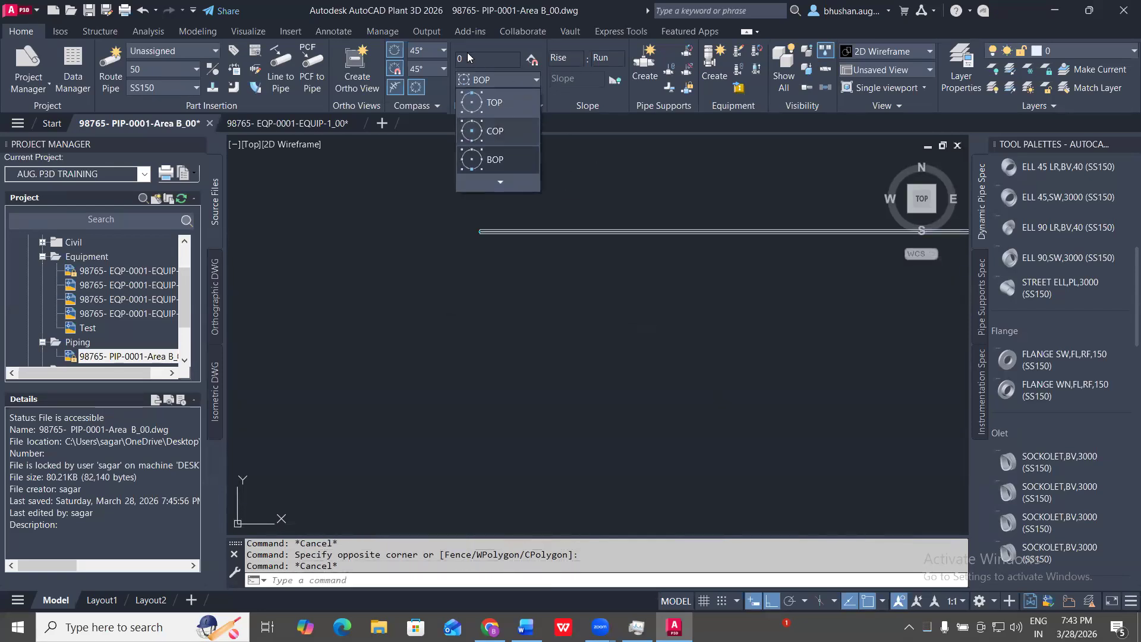
{"action": "left_click", "coordinate": [535, 82]}
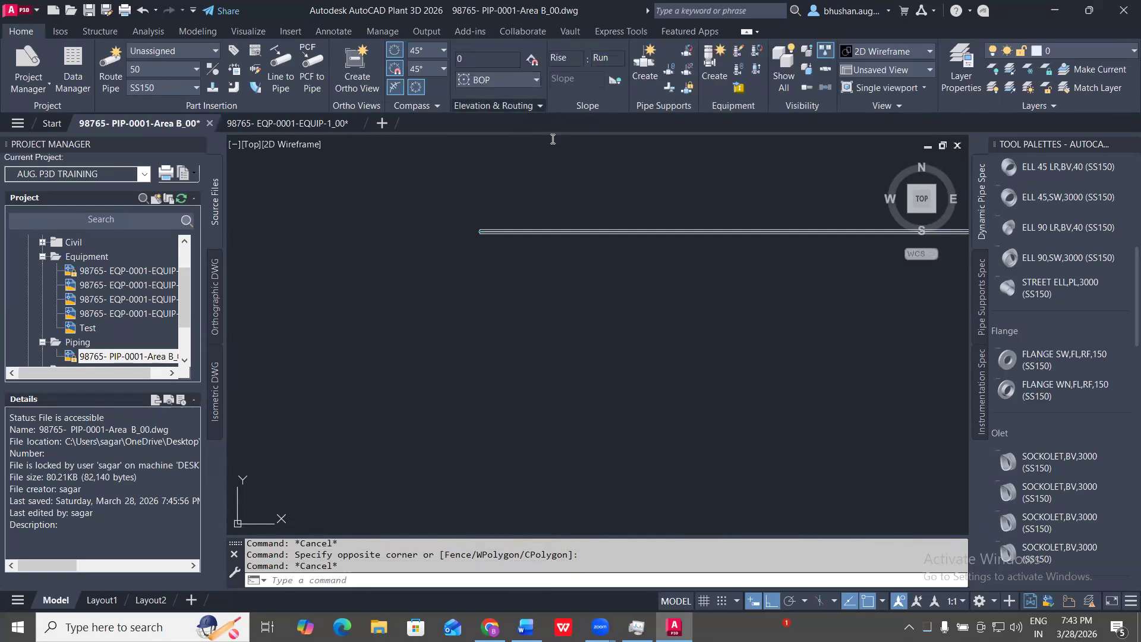
{"action": "left_click", "coordinate": [540, 105]}
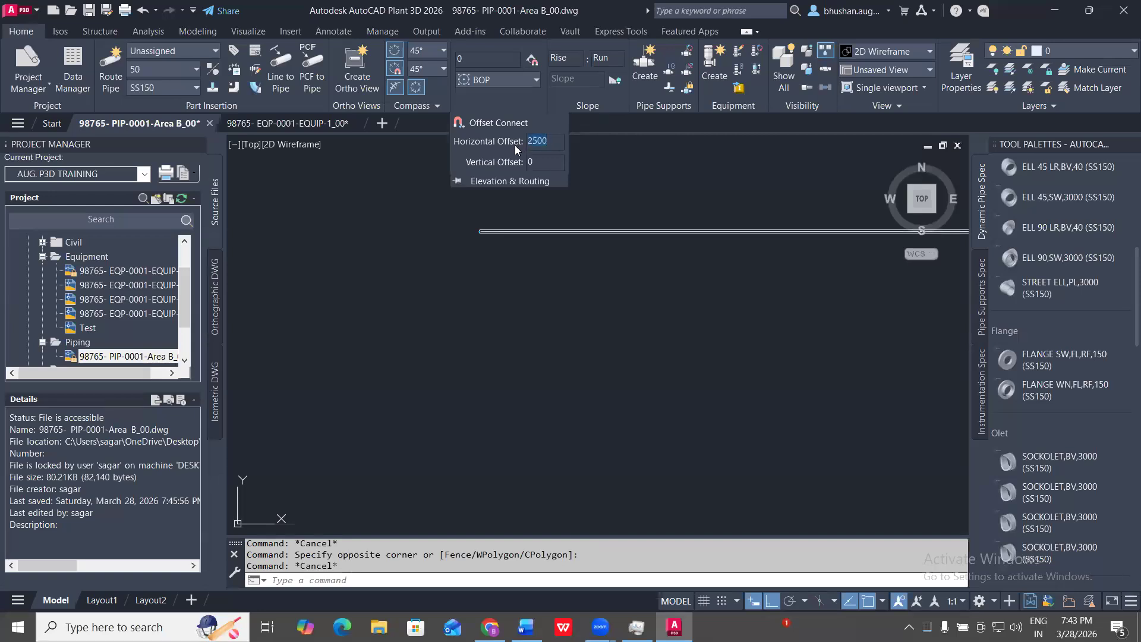
{"action": "type", "text": "300"}
- Expand the routing line alignment options and set the alignment to Center Left
{"action": "left_click", "coordinate": [512, 74]}
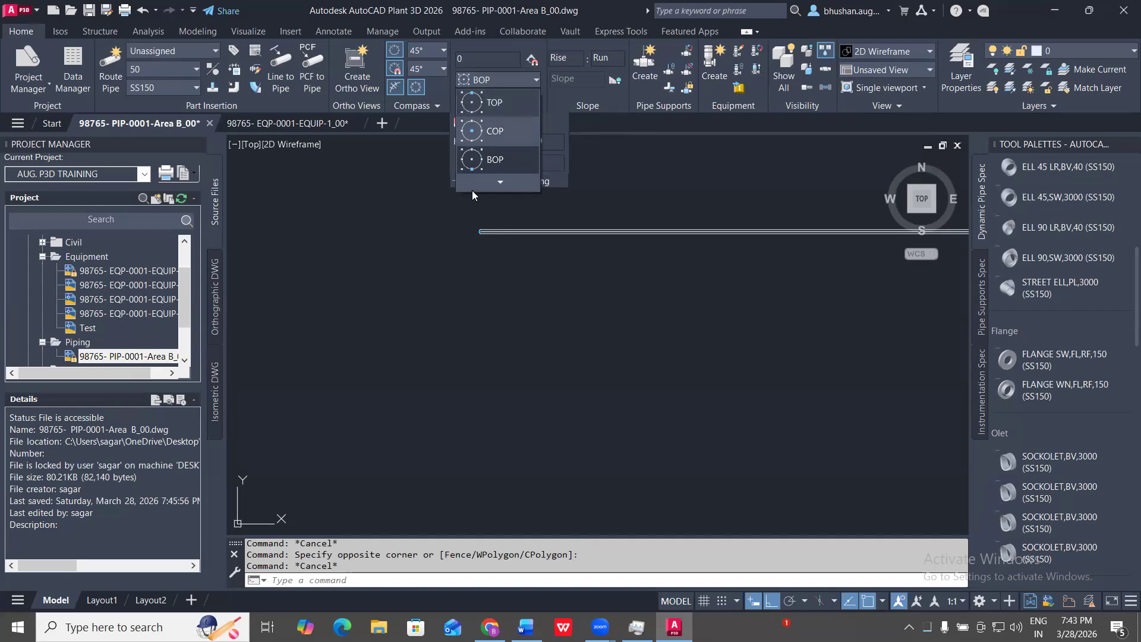
{"action": "left_click", "coordinate": [488, 182]}
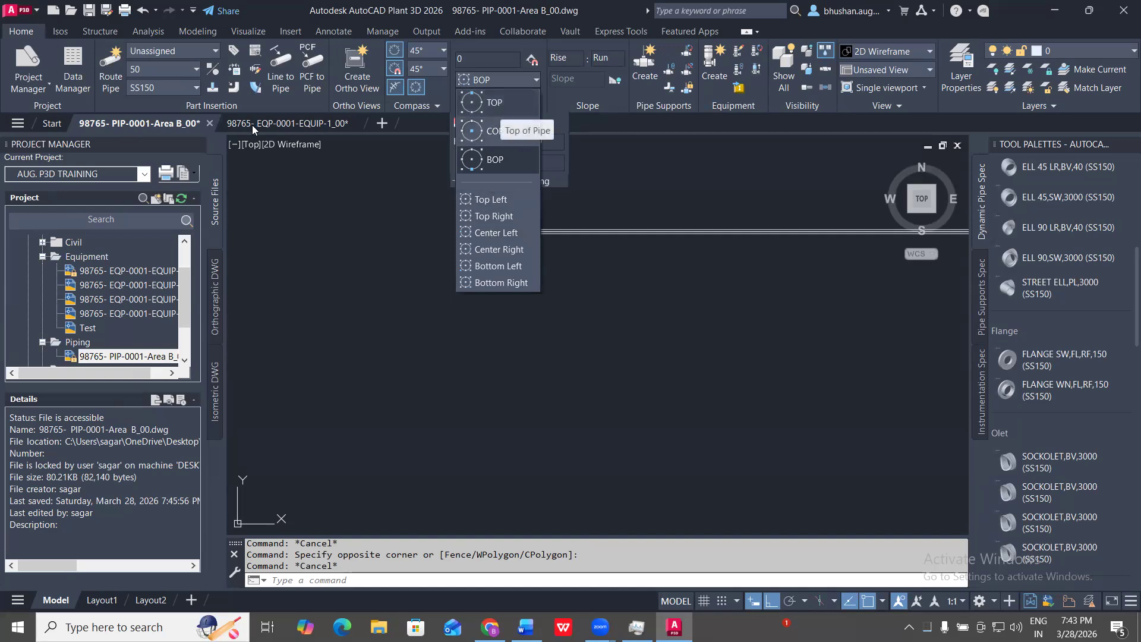
{"action": "left_click", "coordinate": [493, 102]}
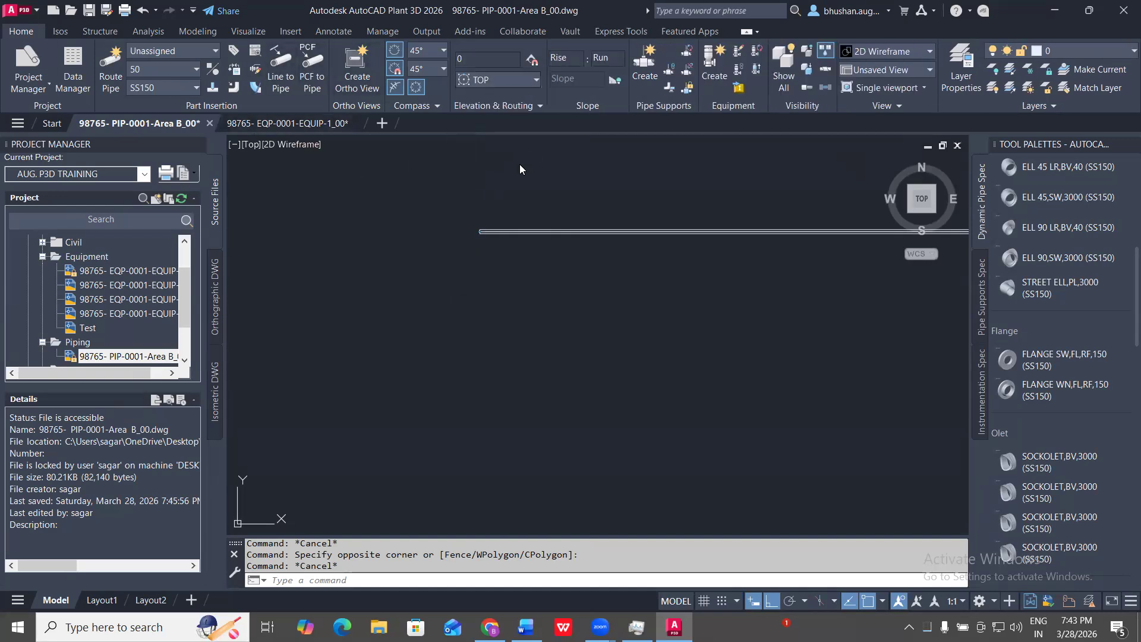
{"action": "left_click", "coordinate": [506, 180]}
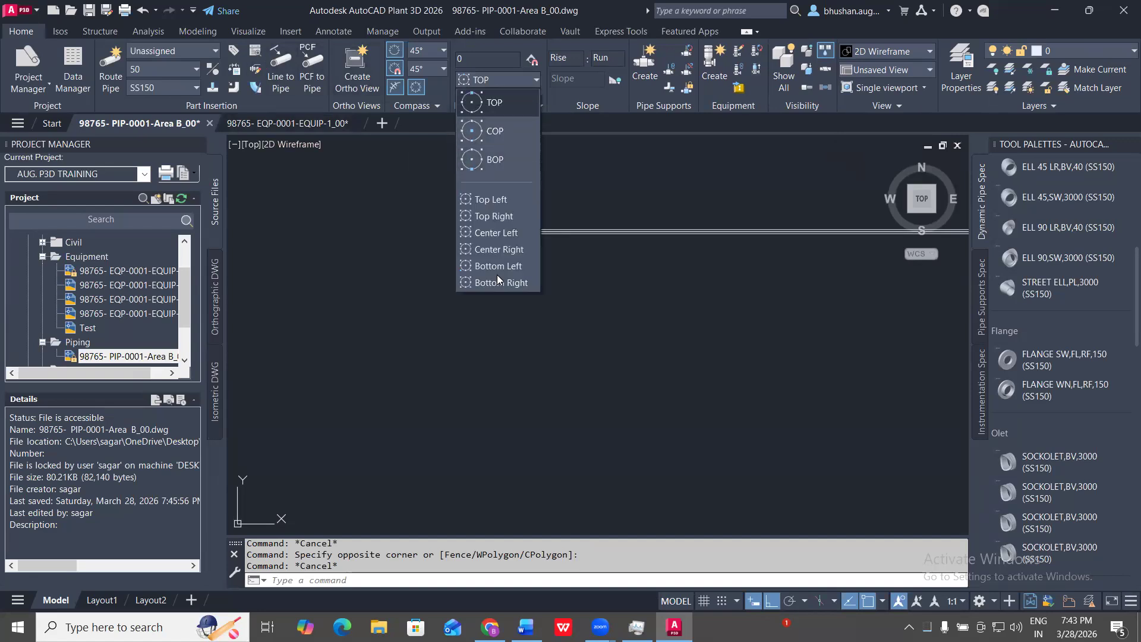
{"action": "left_click", "coordinate": [496, 232]}
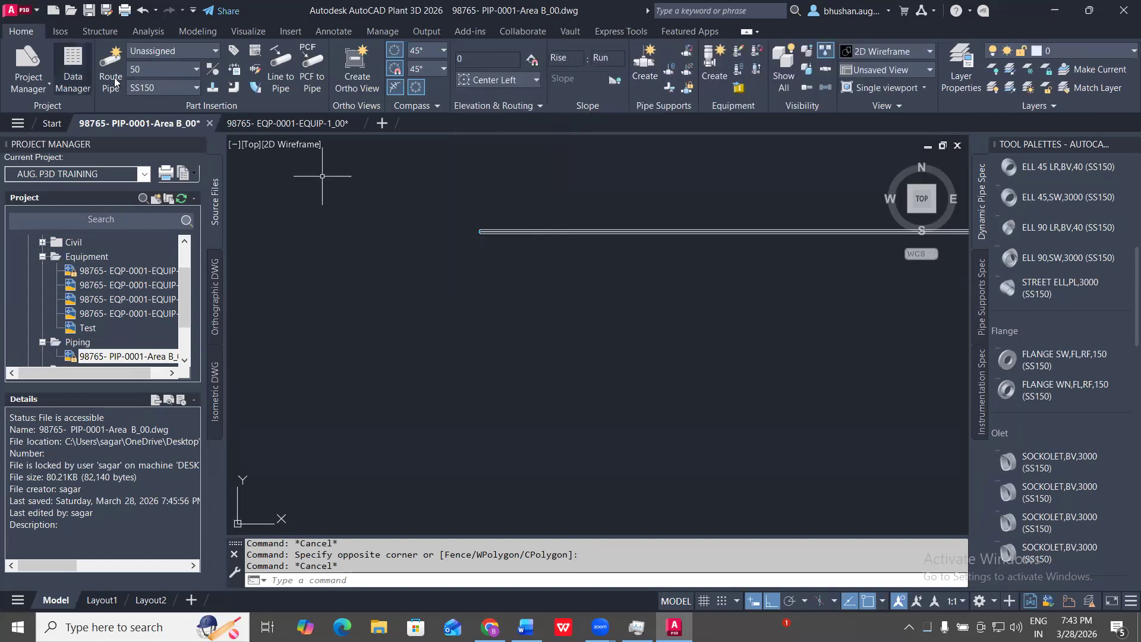
- Route a pipe with Center Left alignment from the west end of the southern pipe to its east end, and finish the pipe
{"action": "left_click", "coordinate": [110, 65]}
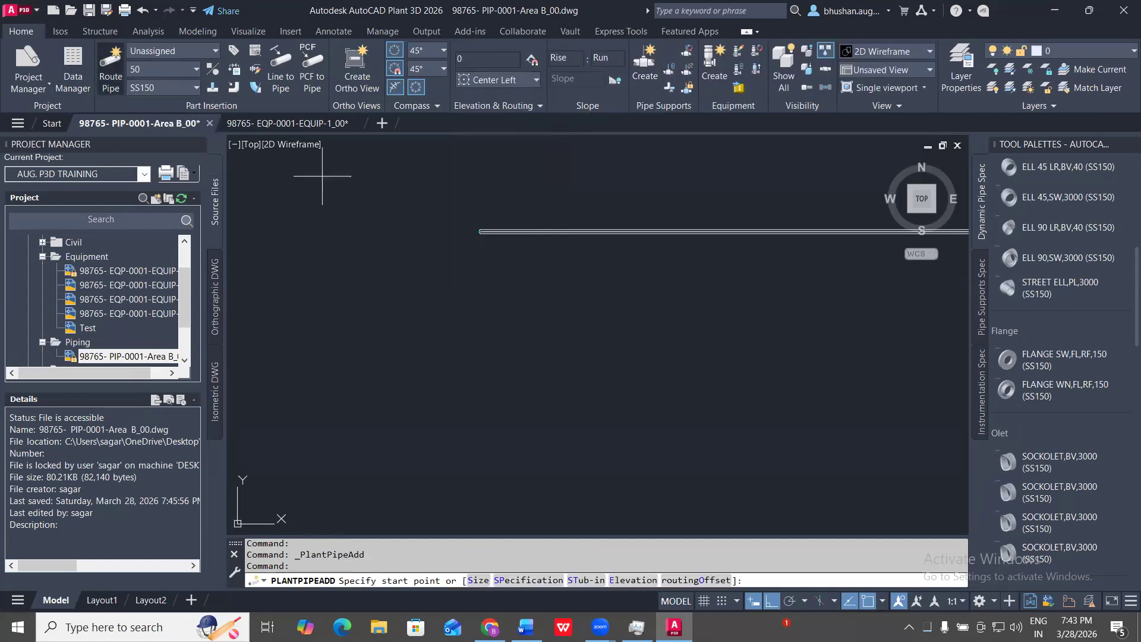
{"action": "left_click", "coordinate": [464, 230]}
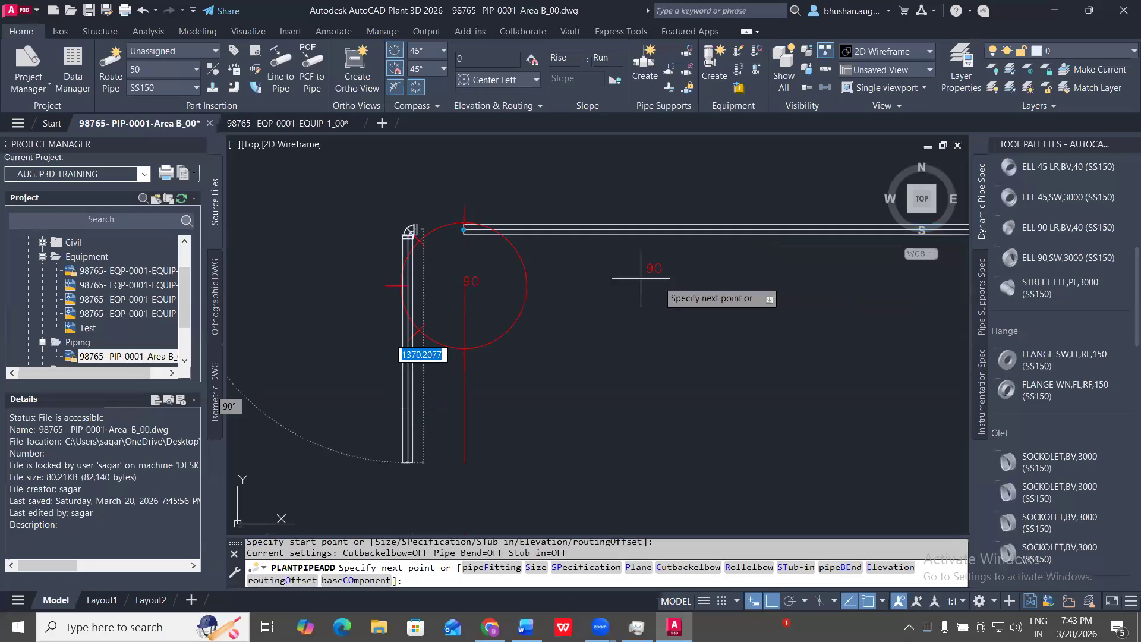
{"action": "middle_click_drag", "start_coordinate": [854, 258], "coordinate": [650, 278]}
{"action": "middle_click_drag", "start_coordinate": [887, 282], "coordinate": [503, 266]}
{"action": "middle_click_drag", "start_coordinate": [821, 265], "coordinate": [766, 272]}
{"action": "scroll", "coordinate": [550, 254], "scroll_direction": "down", "scroll_amount": 8}
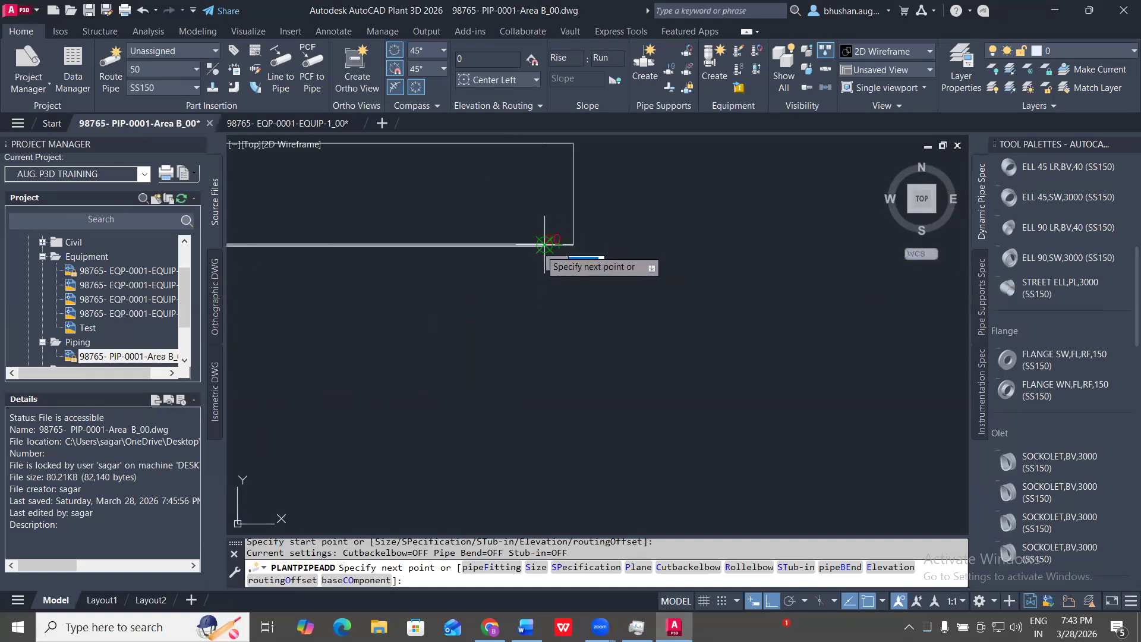
{"action": "left_click", "coordinate": [543, 245]}
{"action": "scroll", "coordinate": [632, 247], "scroll_direction": "down", "scroll_amount": 10}
{"action": "scroll", "coordinate": [611, 217], "scroll_direction": "up", "scroll_amount": 8}
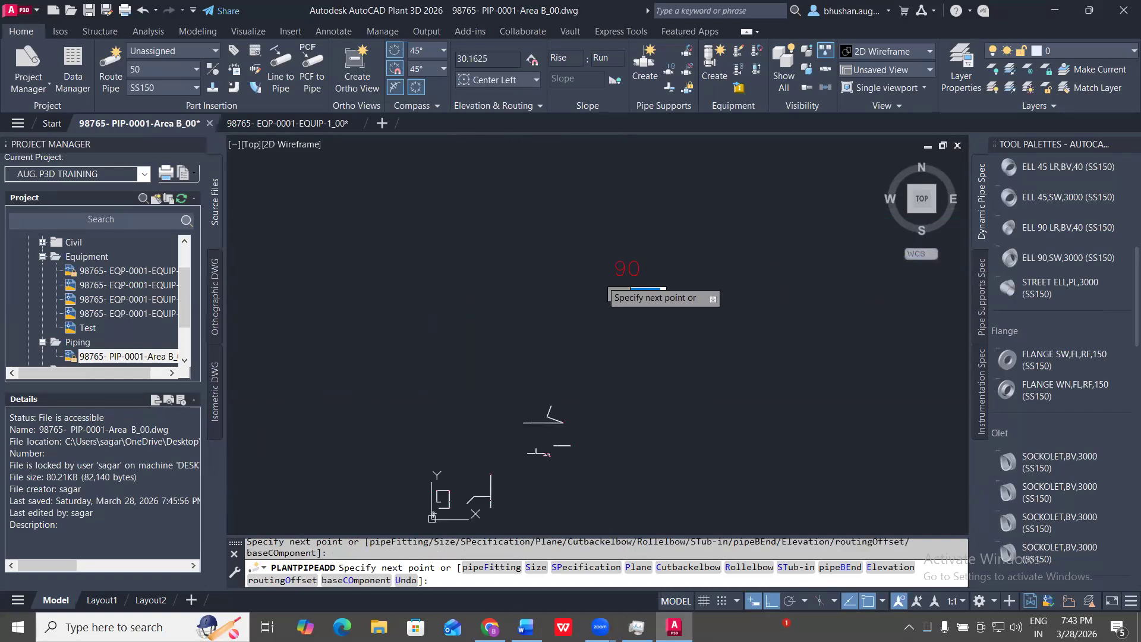
{"action": "key", "text": "Escape"}
{"action": "key", "text": "Escape"}
- Set the routing line alignment to Top Left
{"action": "scroll", "coordinate": [666, 352], "scroll_direction": "up", "scroll_amount": 4}
{"action": "scroll", "coordinate": [614, 420], "scroll_direction": "up", "scroll_amount": 9}
{"action": "middle_click_drag", "start_coordinate": [611, 338], "coordinate": [639, 351]}
{"action": "scroll", "coordinate": [639, 351], "scroll_direction": "up", "scroll_amount": 4}
{"action": "scroll", "coordinate": [539, 320], "scroll_direction": "down", "scroll_amount": 5}
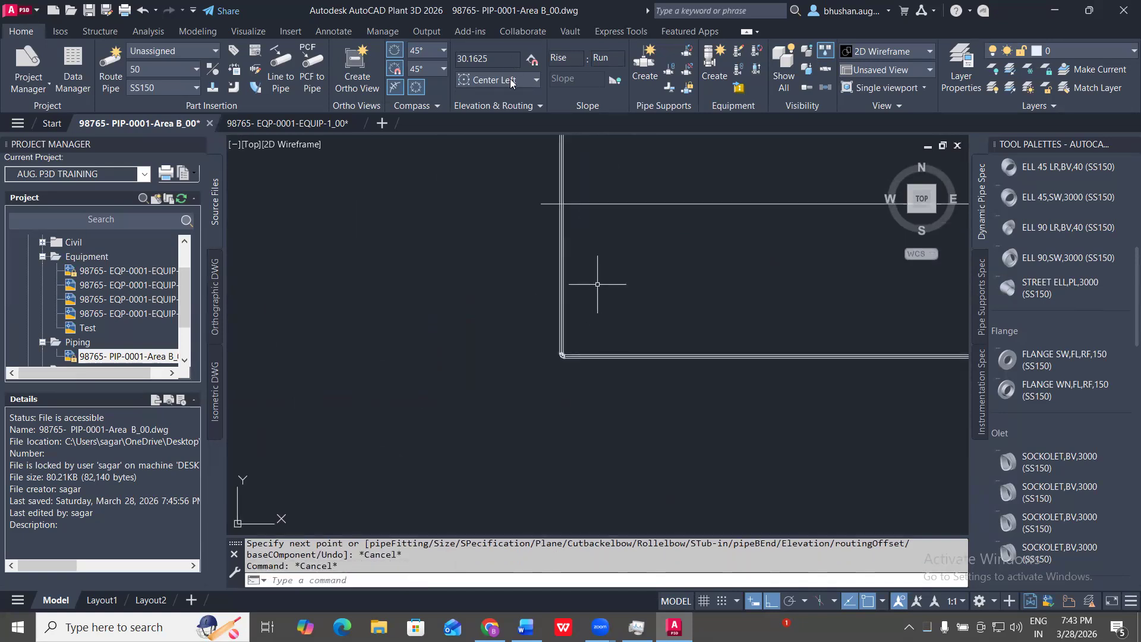
{"action": "left_click", "coordinate": [516, 82]}
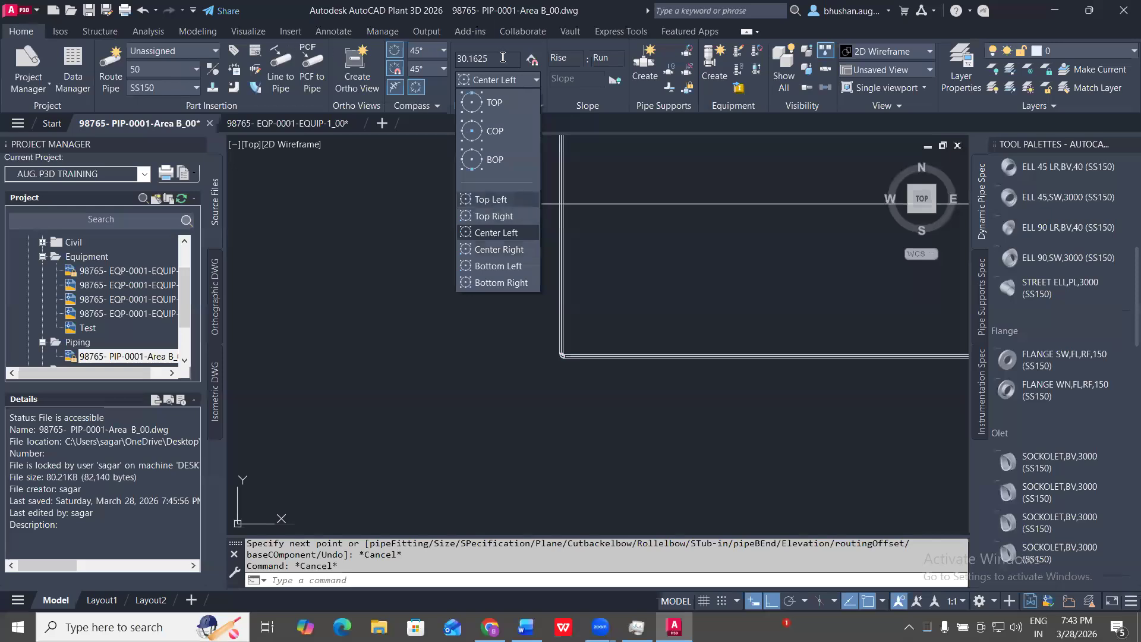
{"action": "left_click", "coordinate": [485, 200]}
- Route a pipe with Top Left alignment along the southern reference line from its west end to its east end, and finish the pipe
{"action": "left_click", "coordinate": [111, 65]}
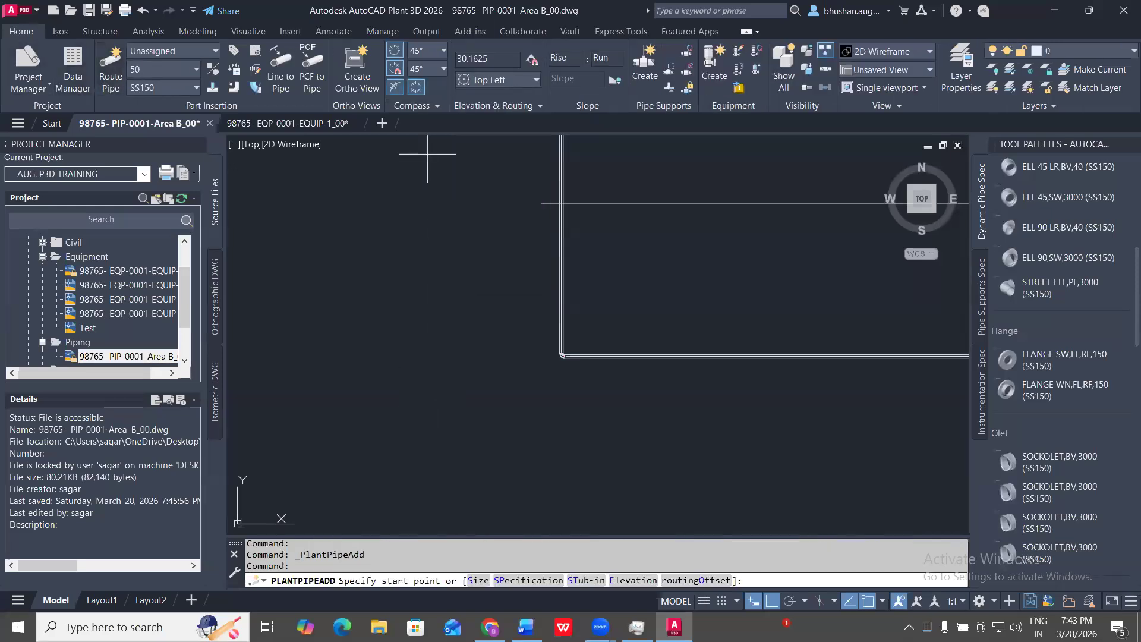
{"action": "scroll", "coordinate": [574, 383], "scroll_direction": "up", "scroll_amount": 2}
{"action": "left_click", "coordinate": [543, 330]}
{"action": "scroll", "coordinate": [747, 362], "scroll_direction": "down", "scroll_amount": 2}
{"action": "middle_click_drag", "start_coordinate": [827, 390], "coordinate": [275, 334]}
{"action": "scroll", "coordinate": [502, 310], "scroll_direction": "down", "scroll_amount": 5}
{"action": "middle_click_drag", "start_coordinate": [854, 324], "coordinate": [211, 296]}
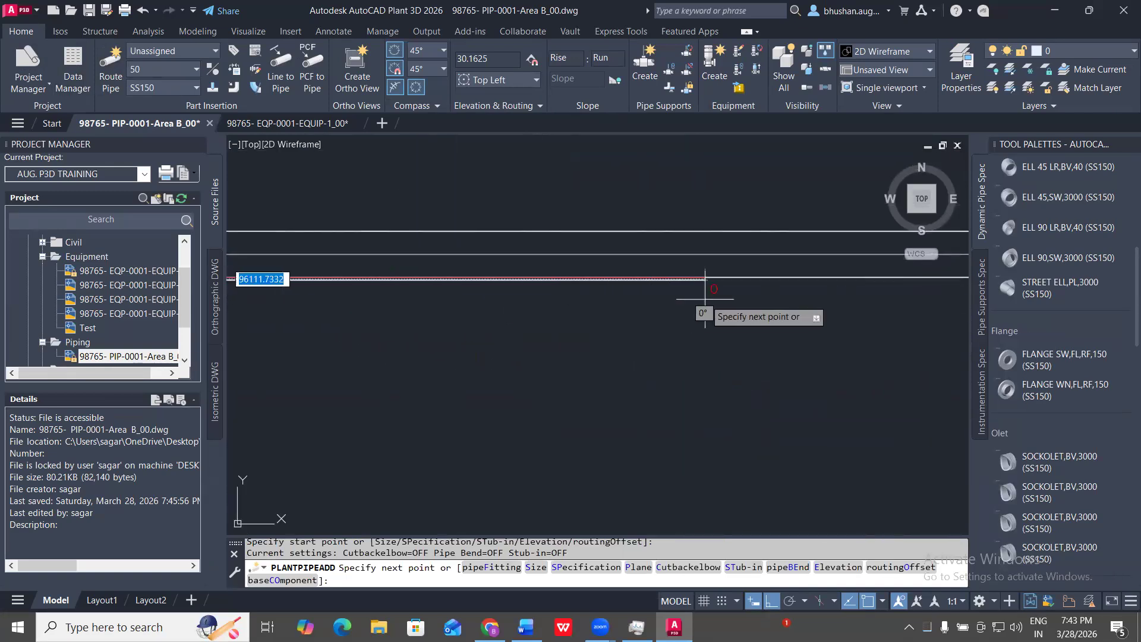
{"action": "middle_click_drag", "start_coordinate": [481, 304], "coordinate": [353, 293]}
{"action": "scroll", "coordinate": [597, 294], "scroll_direction": "down", "scroll_amount": 3}
{"action": "middle_click_drag", "start_coordinate": [611, 295], "coordinate": [300, 271]}
{"action": "scroll", "coordinate": [301, 270], "scroll_direction": "down", "scroll_amount": 3}
{"action": "scroll", "coordinate": [333, 240], "scroll_direction": "up", "scroll_amount": 3}
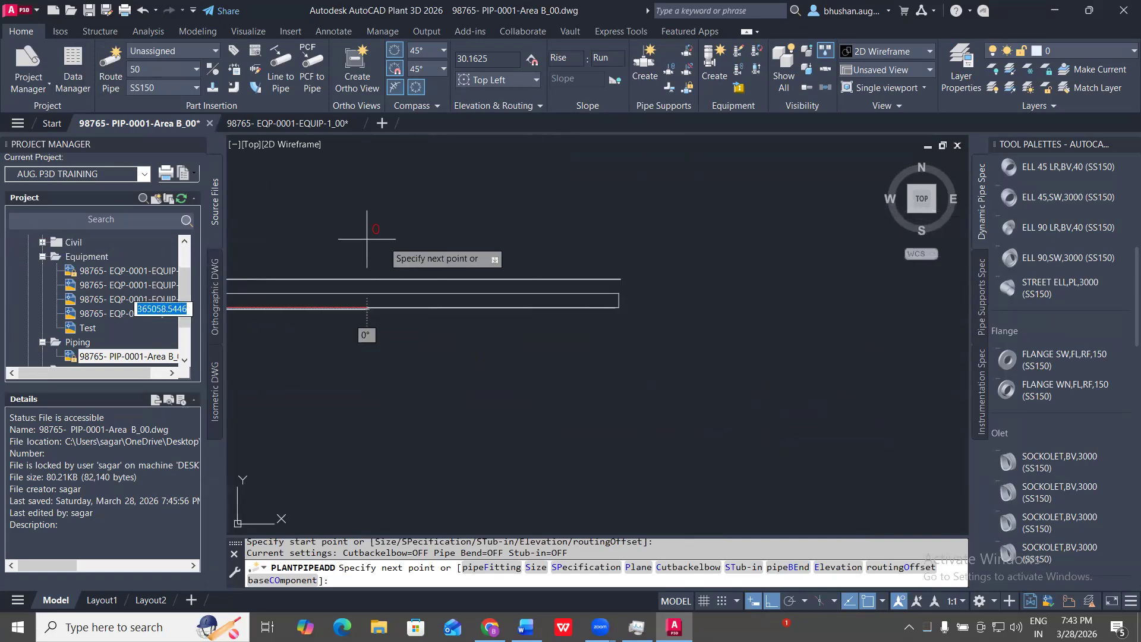
{"action": "left_click", "coordinate": [618, 308]}
{"action": "scroll", "coordinate": [628, 316], "scroll_direction": "down", "scroll_amount": 5}
{"action": "key", "text": "Escape"}
{"action": "key", "text": "Escape"}
- Add a vertical linear dimension from the upper reference line to the lower pipe's centerline near their east ends, and inspect it
{"action": "scroll", "coordinate": [562, 265], "scroll_direction": "up", "scroll_amount": 5}
{"action": "middle_click_drag", "start_coordinate": [609, 273], "coordinate": [544, 327]}
{"action": "type", "text": "DLI"}
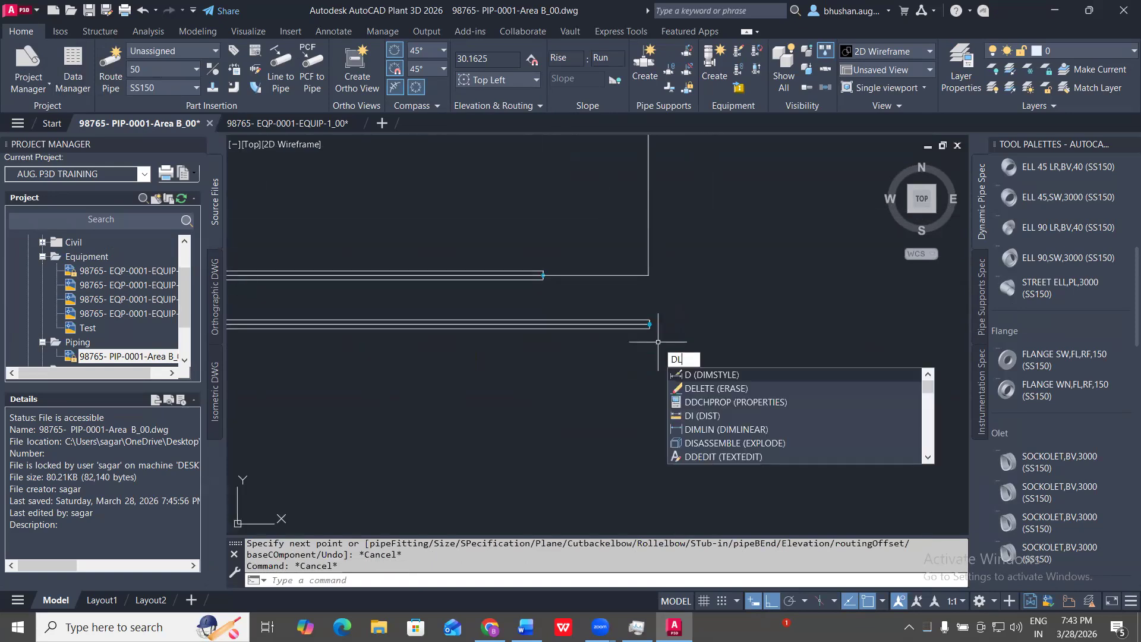
{"action": "key", "text": "Return"}
{"action": "scroll", "coordinate": [566, 280], "scroll_direction": "up", "scroll_amount": 4}
{"action": "left_click", "coordinate": [540, 269]}
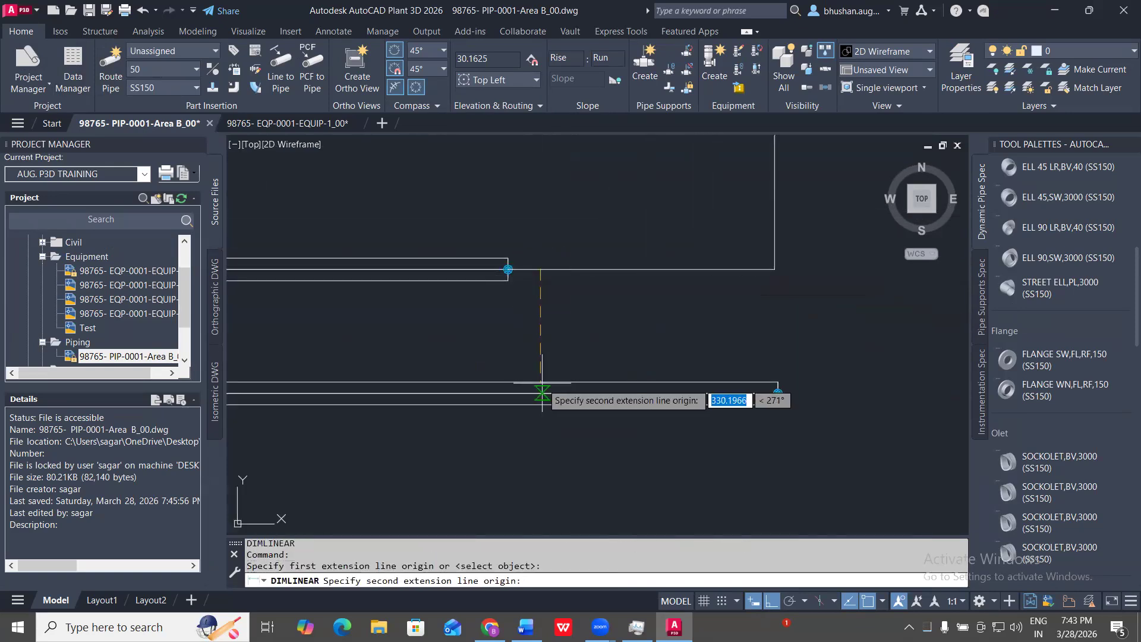
{"action": "left_click", "coordinate": [529, 393]}
{"action": "left_click", "coordinate": [586, 333]}
{"action": "scroll", "coordinate": [606, 343], "scroll_direction": "up", "scroll_amount": 5}
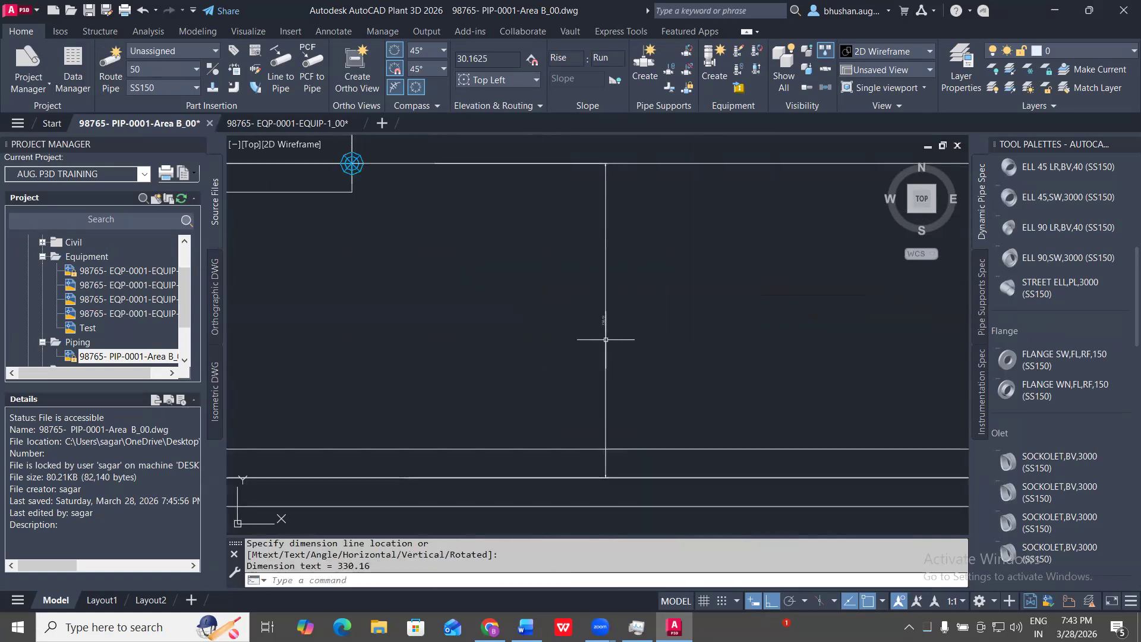
{"action": "scroll", "coordinate": [751, 255], "scroll_direction": "down", "scroll_amount": 6}
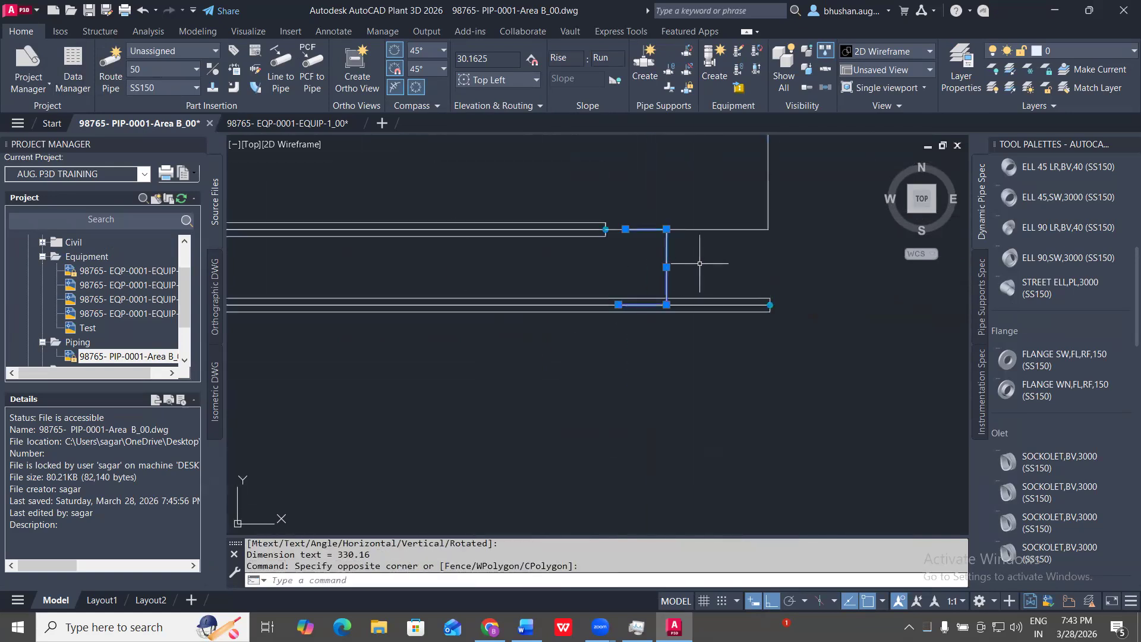
{"action": "scroll", "coordinate": [654, 277], "scroll_direction": "up", "scroll_amount": 4}
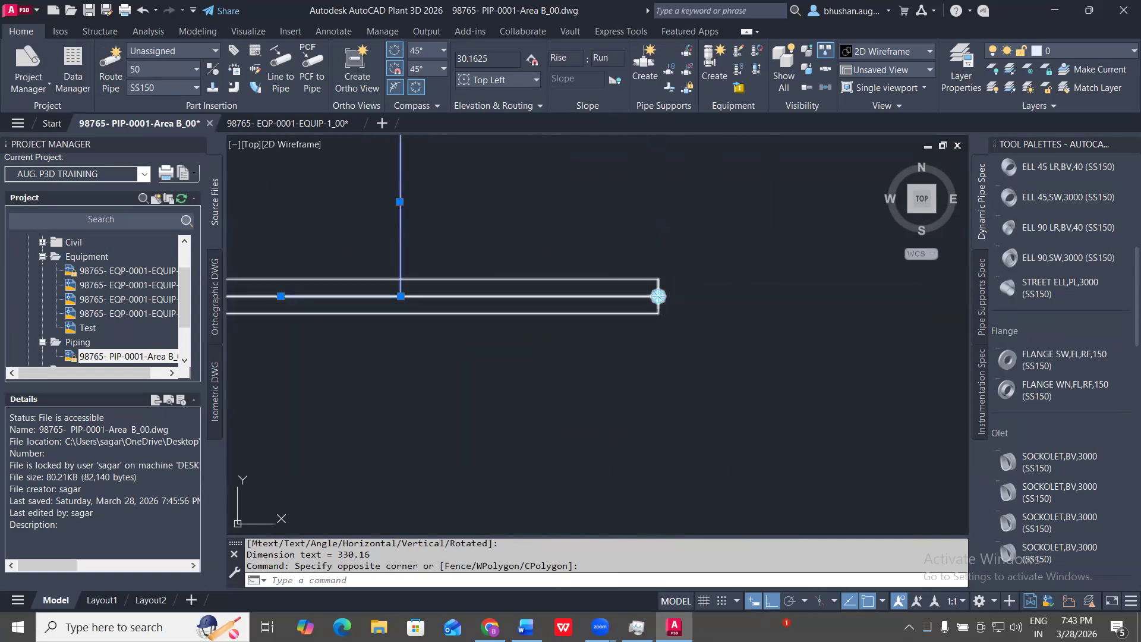
{"action": "key", "text": "Escape"}
{"action": "key", "text": "Escape"}
- Add a second vertical linear dimension from the lower pipe's top quadrant at its east end to the reference line's corner
{"action": "type", "text": "DLI"}
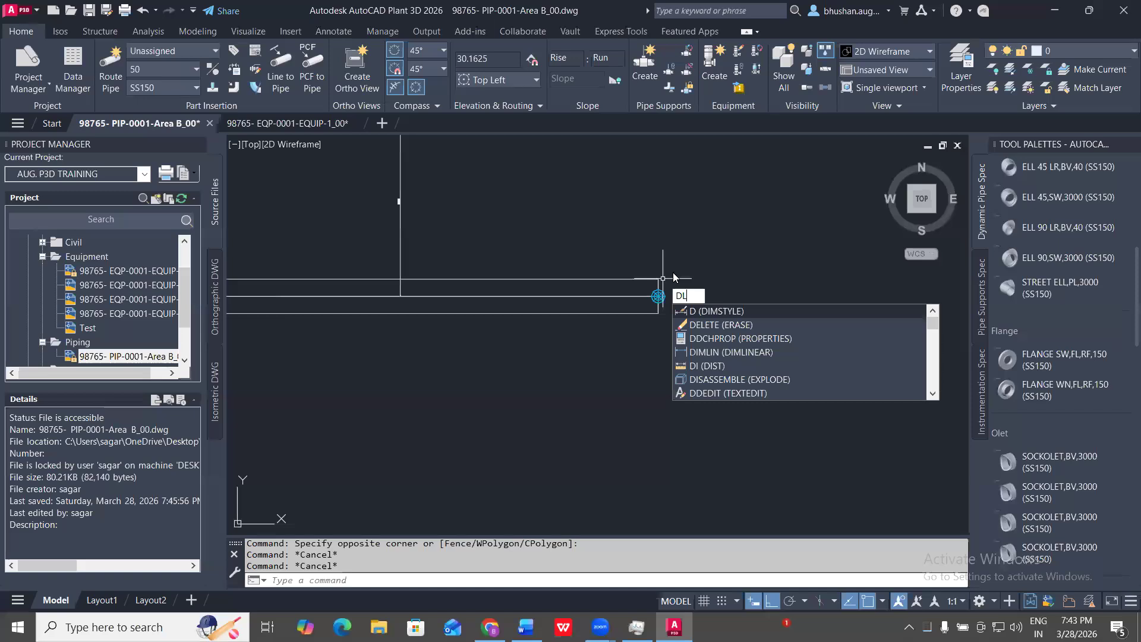
{"action": "key", "text": "Return"}
{"action": "type", "text": "Q"}
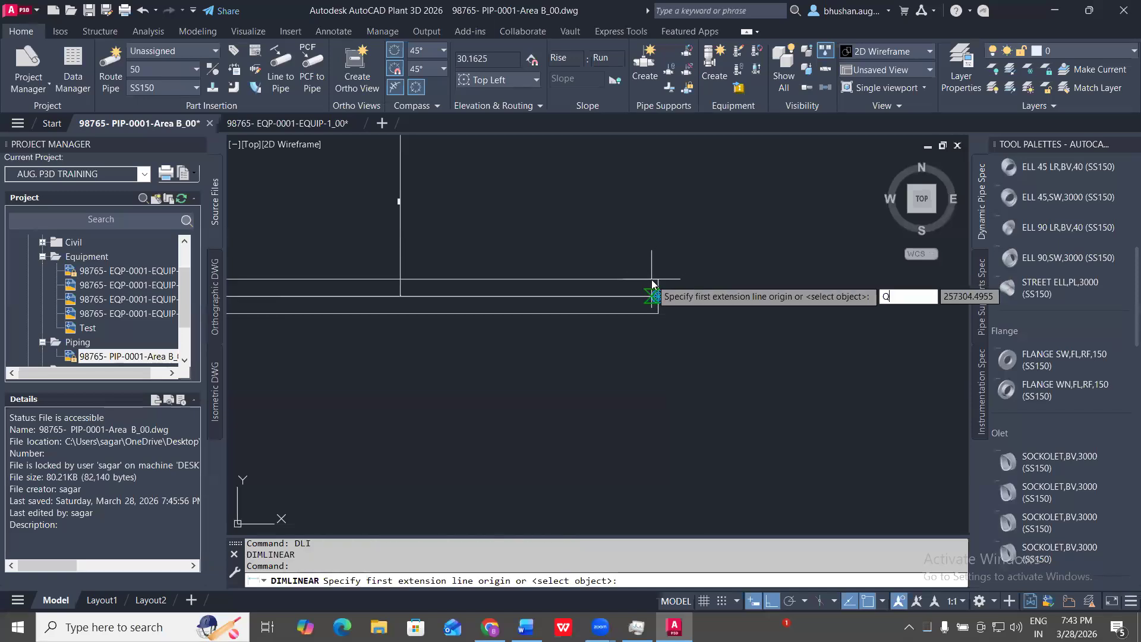
{"action": "type", "text": "UA"}
{"action": "key", "text": "Return"}
{"action": "left_click", "coordinate": [659, 277]}
{"action": "middle_click_drag", "start_coordinate": [670, 225], "coordinate": [660, 436]}
{"action": "left_click", "coordinate": [645, 319]}
{"action": "left_click", "coordinate": [713, 377]}
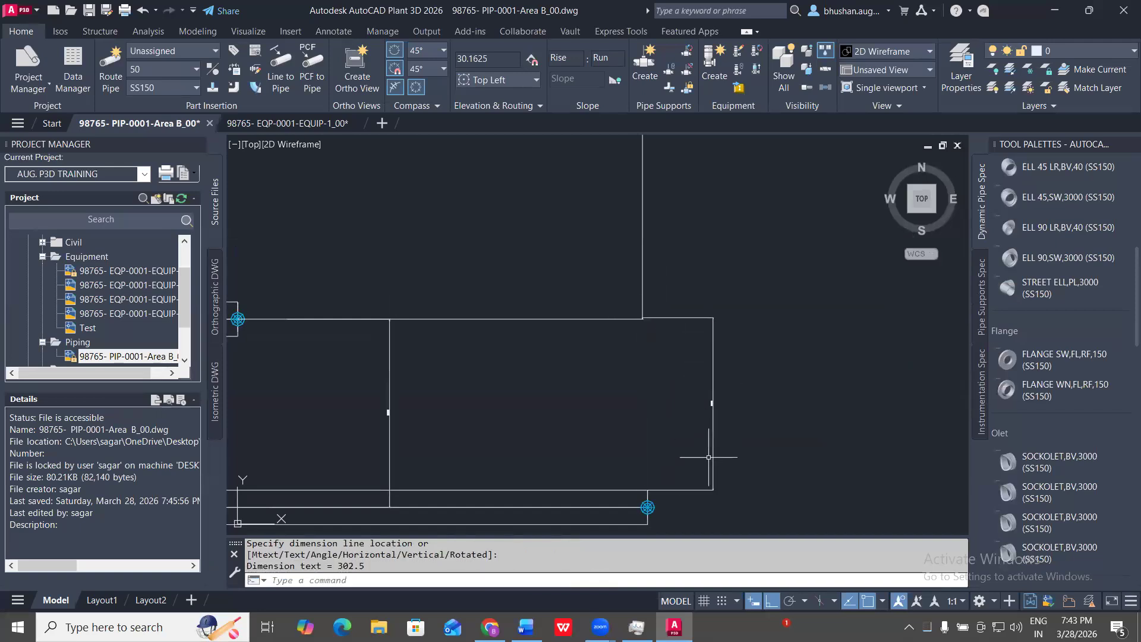
- Stretch the second dimension's upper origin to line up with the reference line, and inspect the adjusted dimension
{"action": "scroll", "coordinate": [708, 455], "scroll_direction": "up", "scroll_amount": 5}
{"action": "left_click", "coordinate": [761, 314]}
{"action": "left_click", "coordinate": [650, 245]}
{"action": "scroll", "coordinate": [766, 316], "scroll_direction": "down", "scroll_amount": 6}
{"action": "scroll", "coordinate": [624, 275], "scroll_direction": "up", "scroll_amount": 3}
{"action": "middle_click_drag", "start_coordinate": [647, 322], "coordinate": [392, 267]}
{"action": "scroll", "coordinate": [675, 245], "scroll_direction": "up", "scroll_amount": 5}
{"action": "scroll", "coordinate": [763, 246], "scroll_direction": "up", "scroll_amount": 3}
{"action": "left_click", "coordinate": [690, 263]}
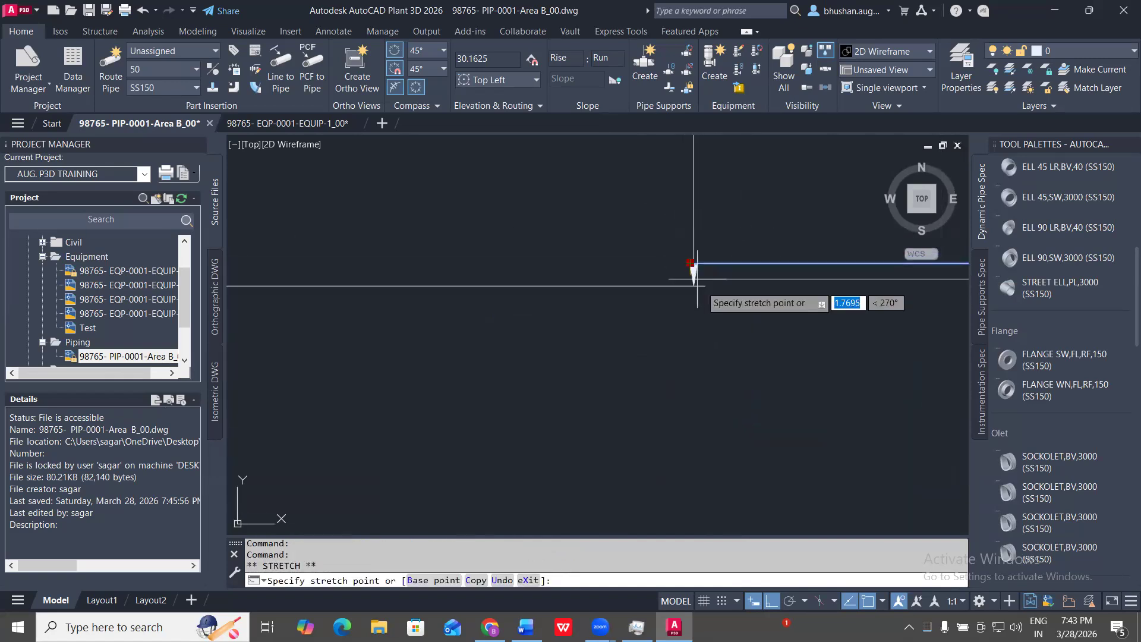
{"action": "left_click", "coordinate": [705, 286]}
{"action": "scroll", "coordinate": [526, 230], "scroll_direction": "down", "scroll_amount": 9}
{"action": "key", "text": "Escape"}
{"action": "scroll", "coordinate": [555, 340], "scroll_direction": "up", "scroll_amount": 7}
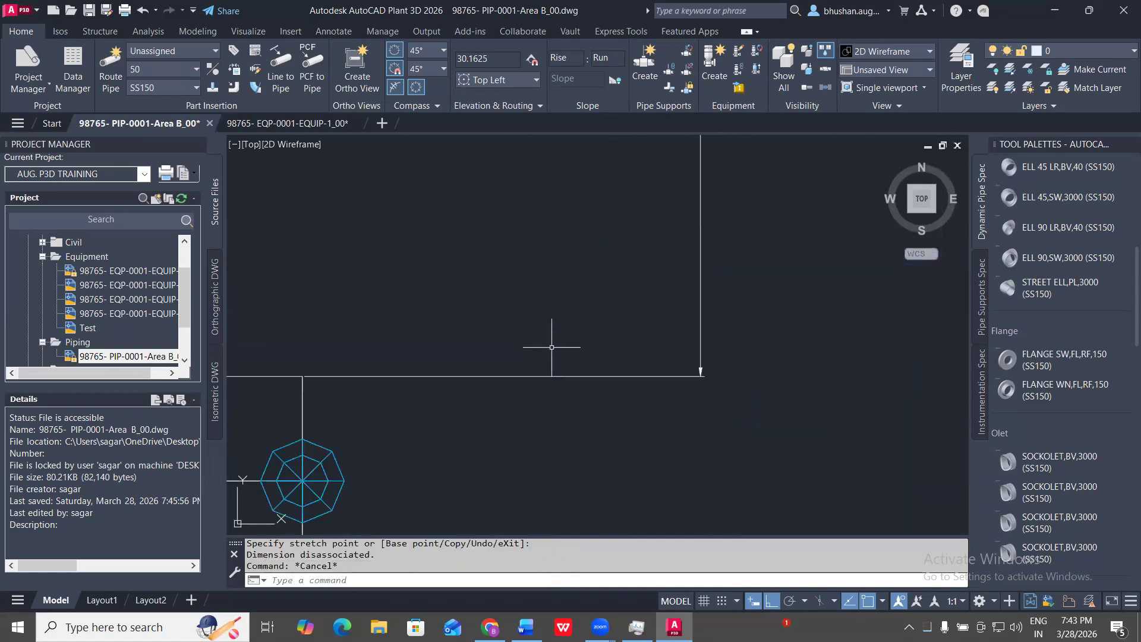
{"action": "scroll", "coordinate": [752, 355], "scroll_direction": "down", "scroll_amount": 6}
{"action": "scroll", "coordinate": [773, 294], "scroll_direction": "up", "scroll_amount": 3}
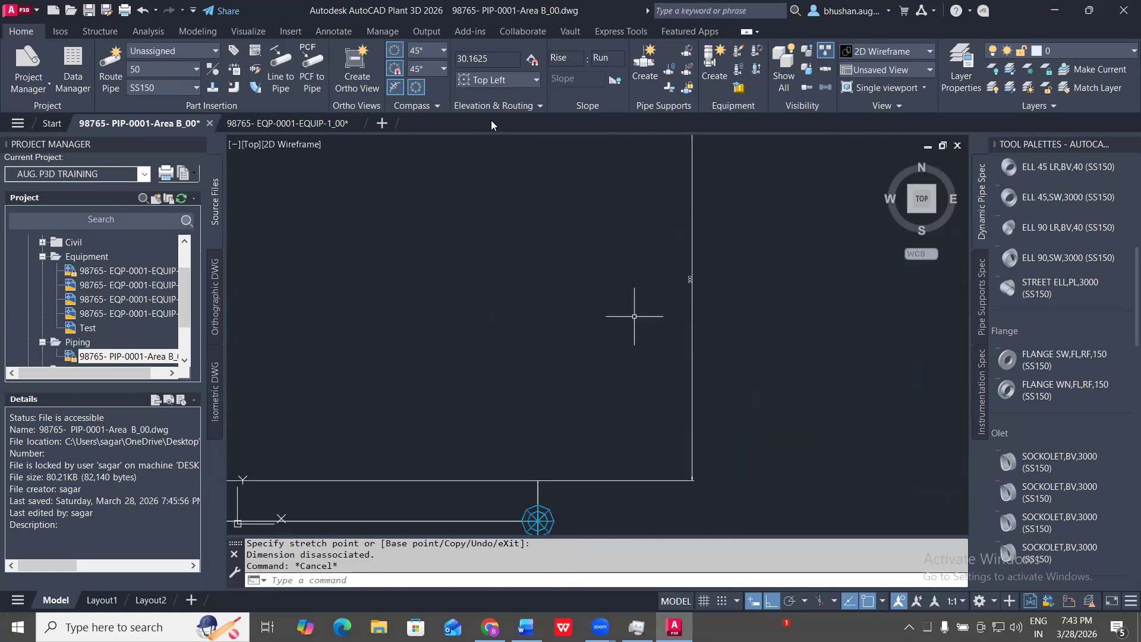
{"action": "scroll", "coordinate": [732, 329], "scroll_direction": "down", "scroll_amount": 4}
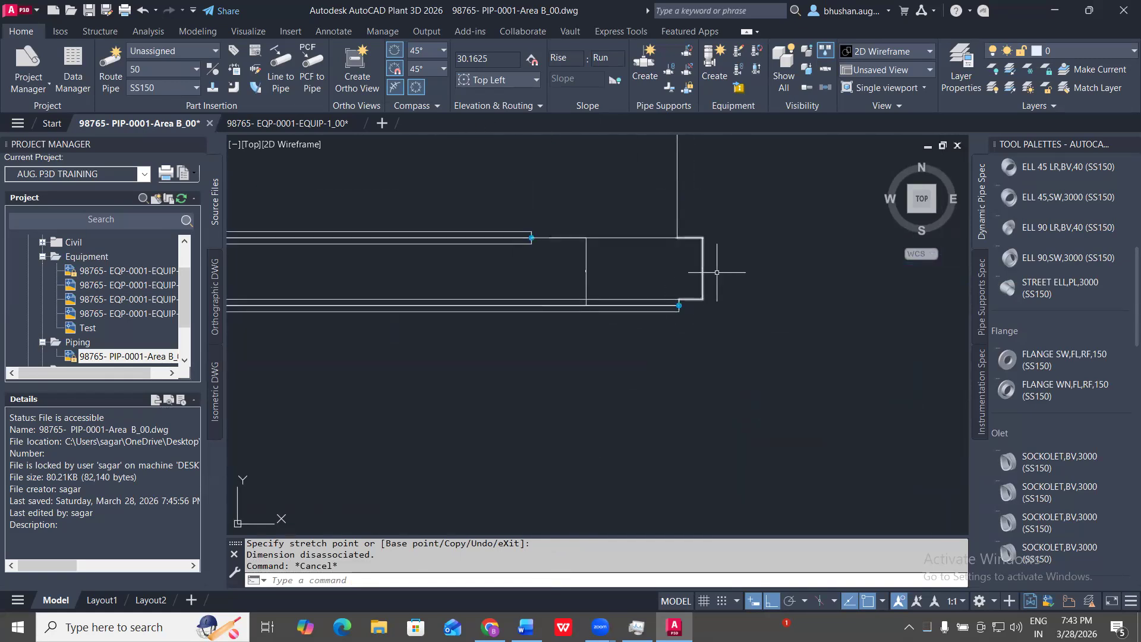
- Select both dimensions, the reference line and the L-shaped pipe runs, and erase them all
{"action": "left_click", "coordinate": [747, 270]}
{"action": "left_click", "coordinate": [560, 215]}
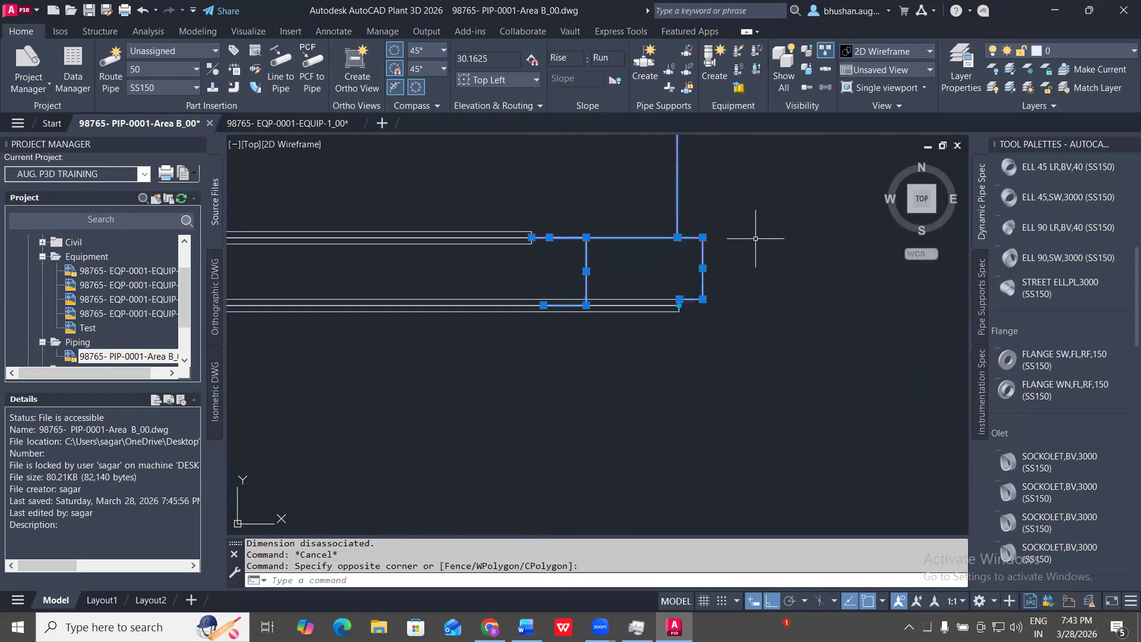
{"action": "scroll", "coordinate": [756, 242], "scroll_direction": "down", "scroll_amount": 4}
{"action": "scroll", "coordinate": [790, 231], "scroll_direction": "down", "scroll_amount": 4}
{"action": "scroll", "coordinate": [766, 261], "scroll_direction": "down", "scroll_amount": 4}
{"action": "scroll", "coordinate": [472, 229], "scroll_direction": "up", "scroll_amount": 4}
{"action": "scroll", "coordinate": [553, 256], "scroll_direction": "down", "scroll_amount": 8}
{"action": "middle_click_drag", "start_coordinate": [579, 370], "coordinate": [779, 386]}
{"action": "scroll", "coordinate": [560, 292], "scroll_direction": "down", "scroll_amount": 5}
{"action": "left_click", "coordinate": [747, 352]}
{"action": "middle_click_drag", "start_coordinate": [460, 173], "coordinate": [492, 256]}
{"action": "left_click", "coordinate": [690, 390]}
{"action": "left_click", "coordinate": [691, 389]}
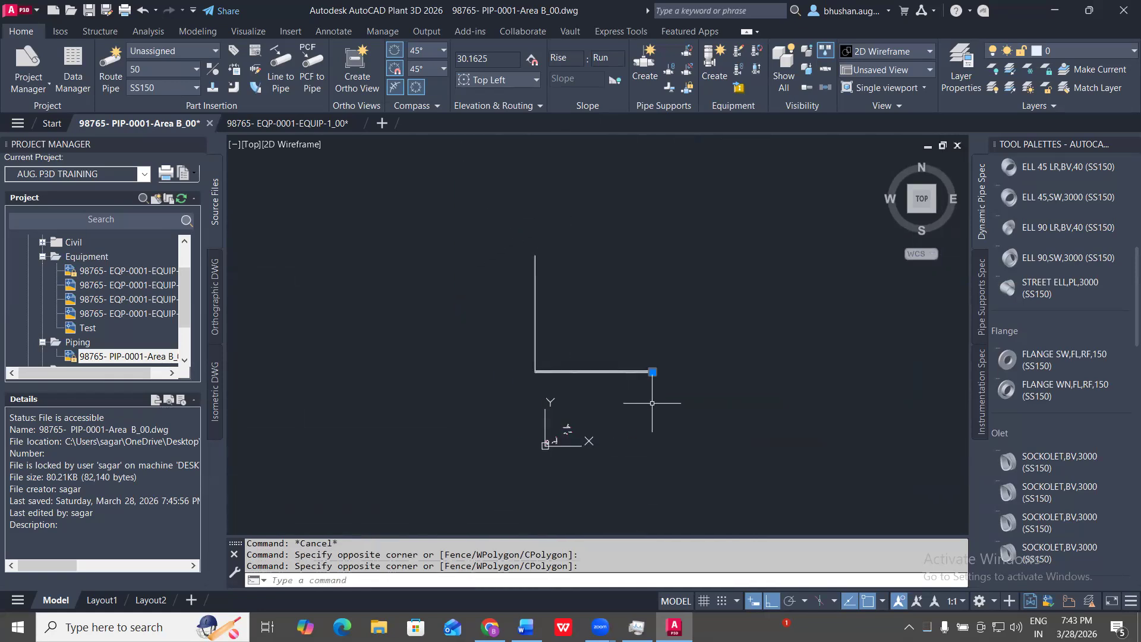
{"action": "left_click", "coordinate": [469, 192]}
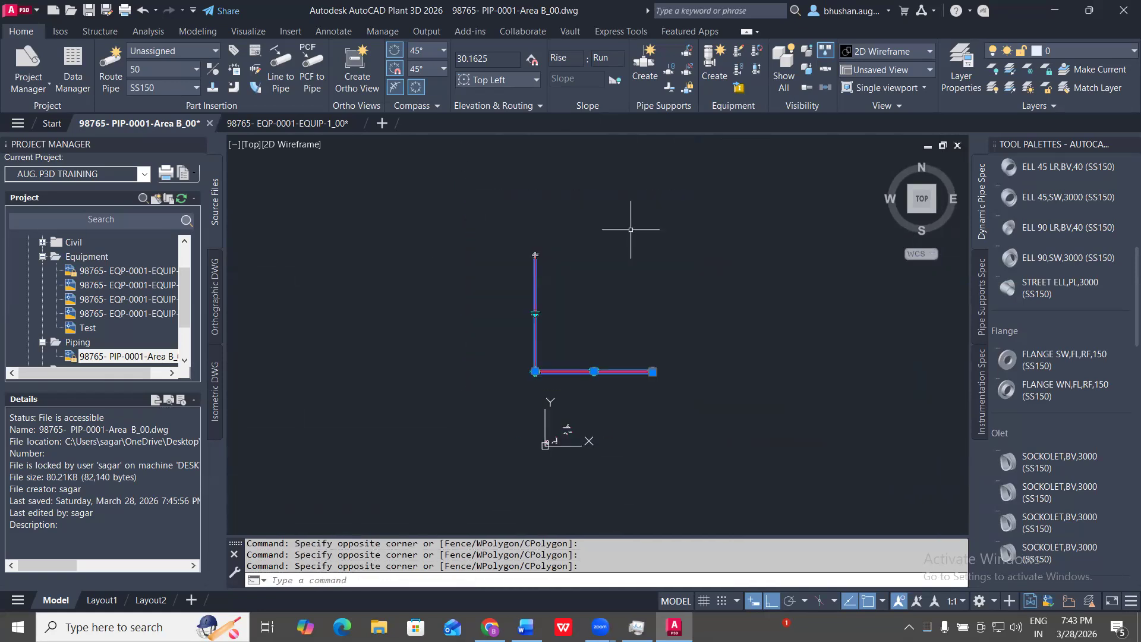
{"action": "type", "text": "e"}
{"action": "key", "text": "Return"}
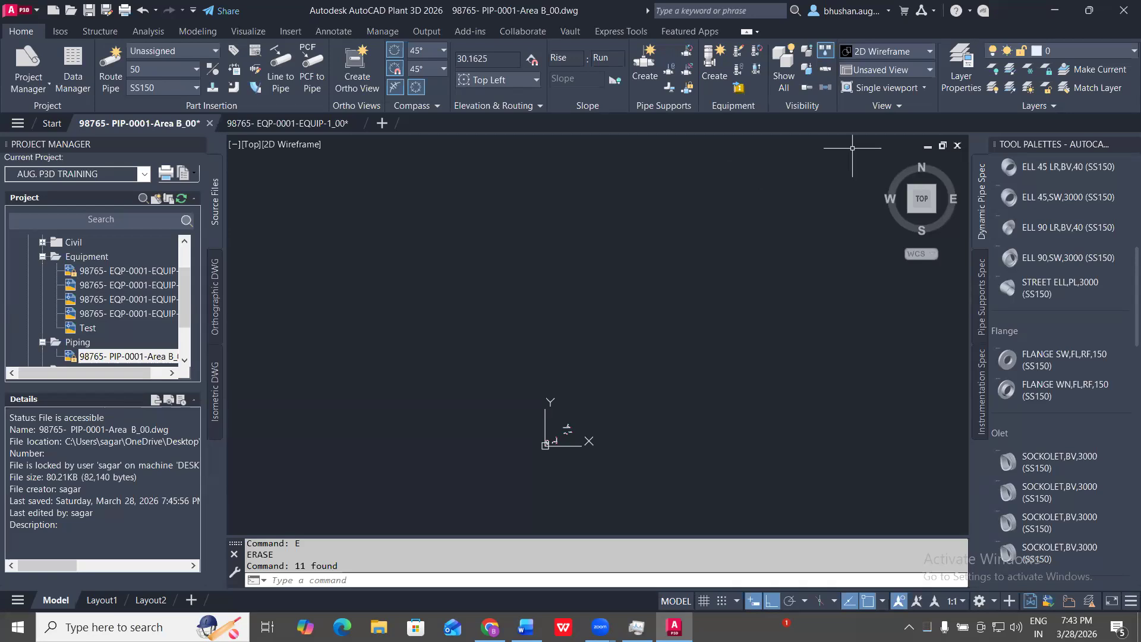
- Reset the horizontal routing offset to 0 and set the routing line alignment to BOP
{"action": "middle_click", "coordinate": [647, 229]}
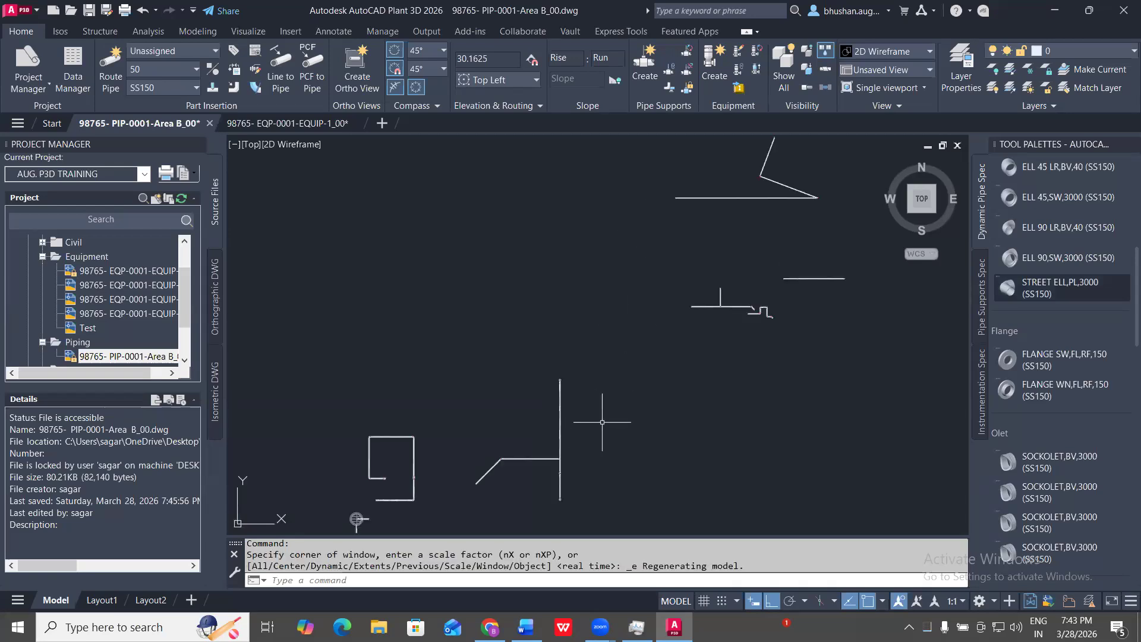
{"action": "middle_click_drag", "start_coordinate": [754, 369], "coordinate": [580, 369]}
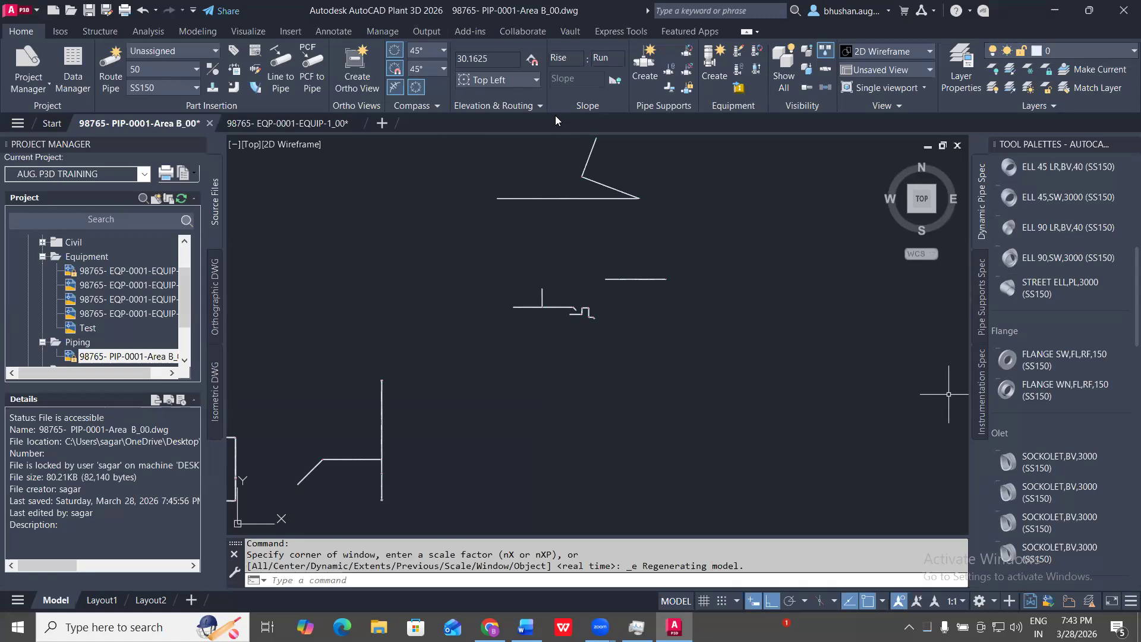
{"action": "left_click", "coordinate": [526, 106]}
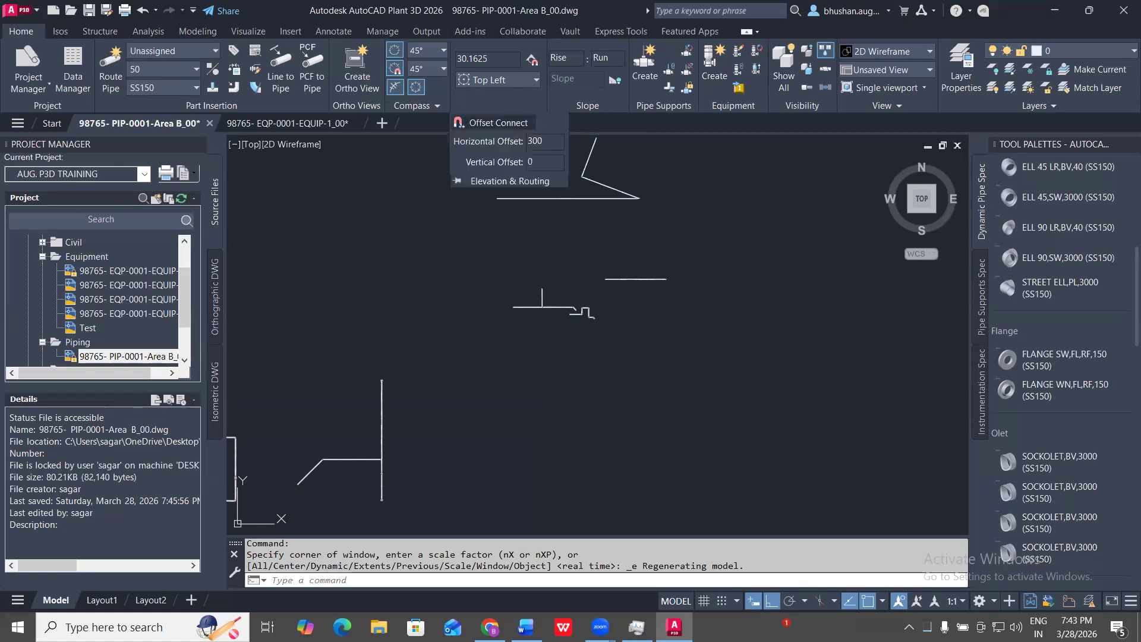
{"action": "left_click", "coordinate": [551, 139]}
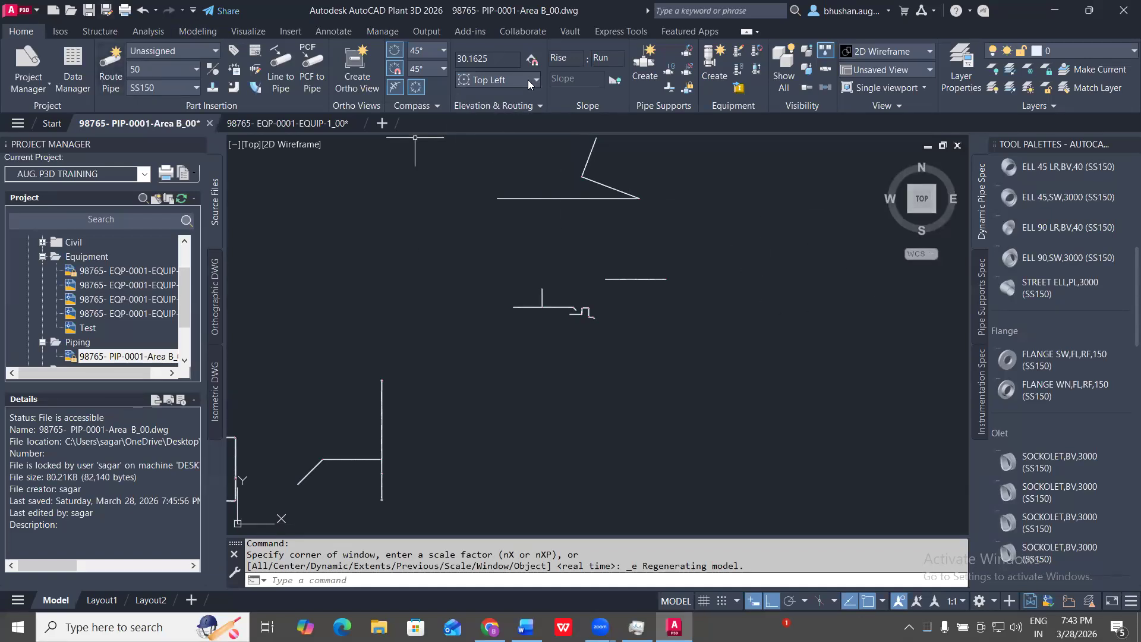
{"action": "left_click", "coordinate": [505, 105]}
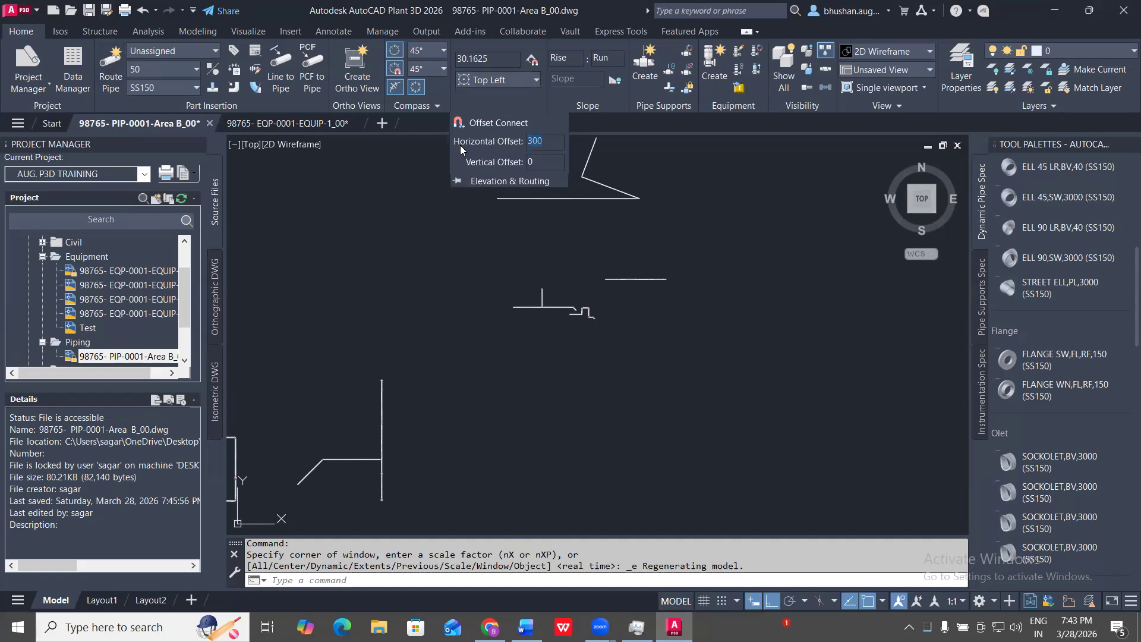
{"action": "type", "text": "0"}
{"action": "left_click", "coordinate": [514, 79]}
{"action": "left_click", "coordinate": [496, 161]}
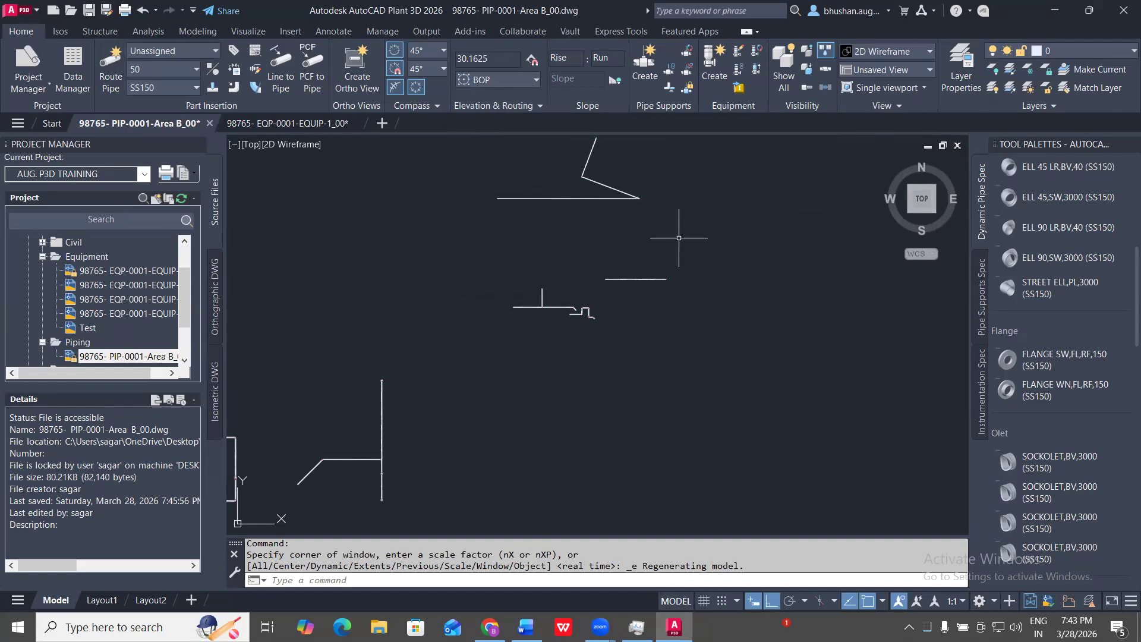
- Route a BOP-aligned pipe about 36,760 long heading due east in the empty area beside the existing lines
{"action": "left_click", "coordinate": [110, 69]}
{"action": "middle_click_drag", "start_coordinate": [670, 211], "coordinate": [476, 254]}
{"action": "left_click", "coordinate": [498, 272]}
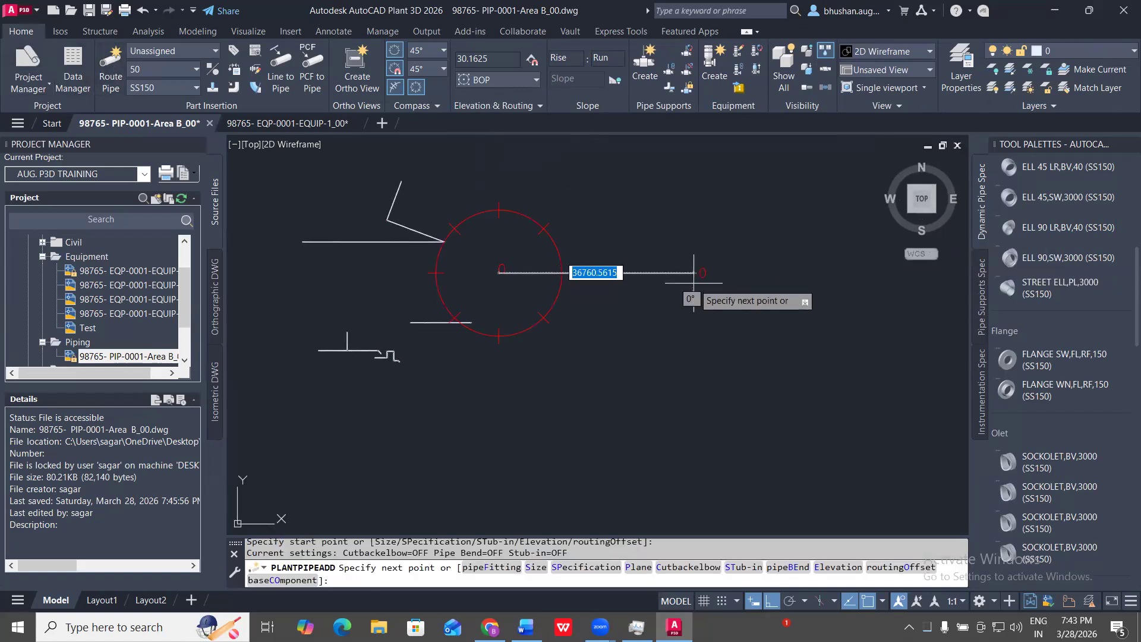
{"action": "left_click", "coordinate": [695, 273]}
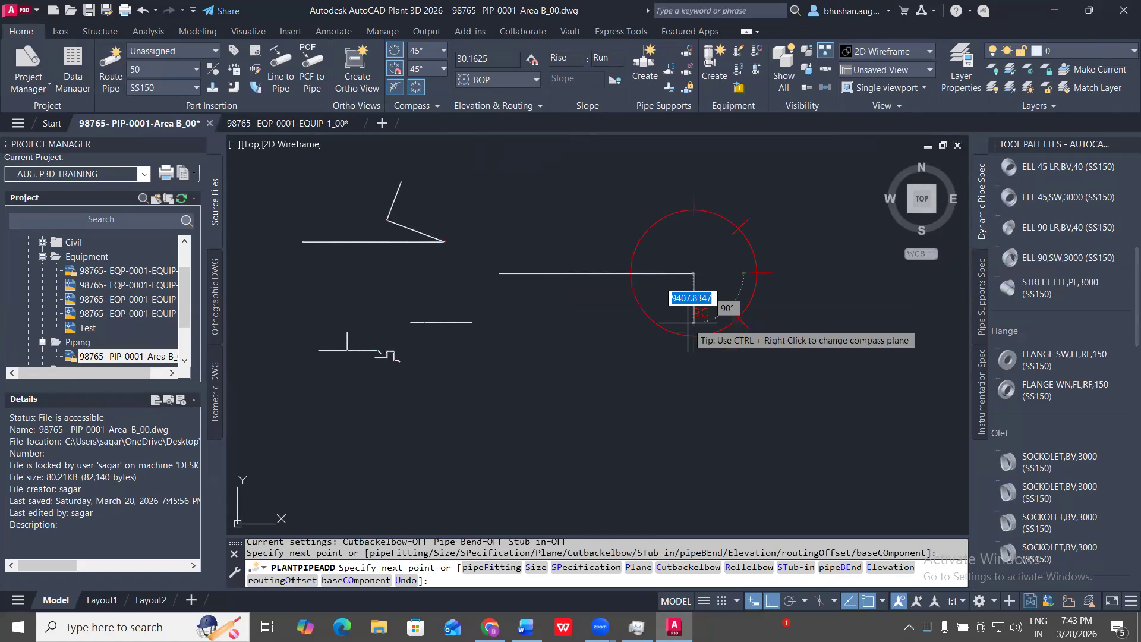
- Try to take the pipe from its east end to elevation 15000 with elevation snap, and extend a short run due east
{"action": "scroll", "coordinate": [695, 279], "scroll_direction": "up", "scroll_amount": 4}
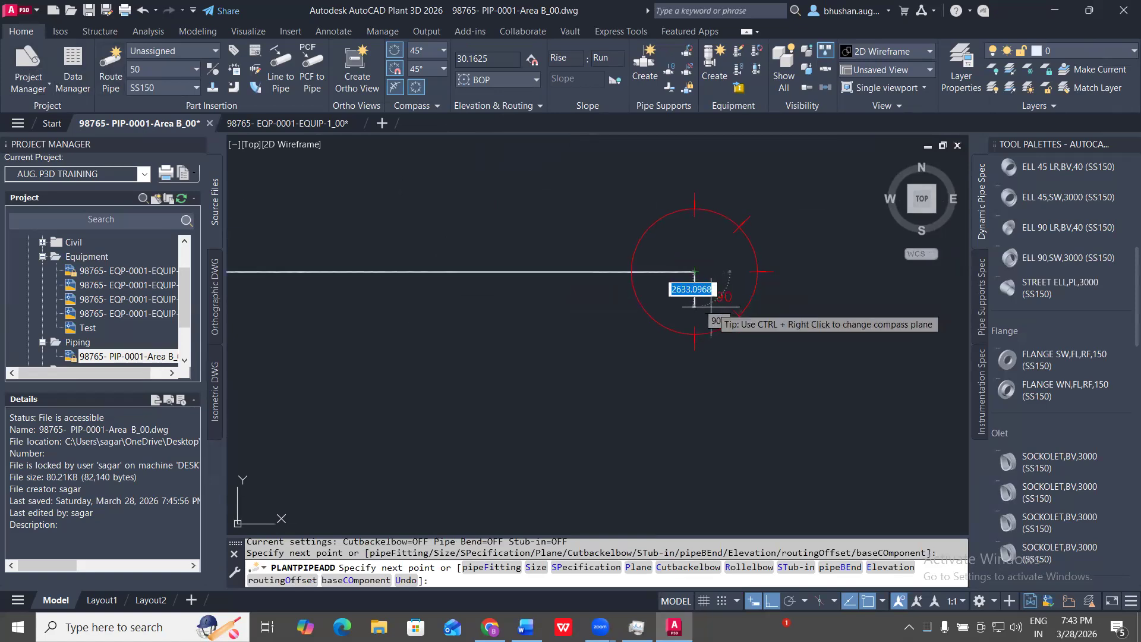
{"action": "scroll", "coordinate": [706, 308], "scroll_direction": "down", "scroll_amount": 3}
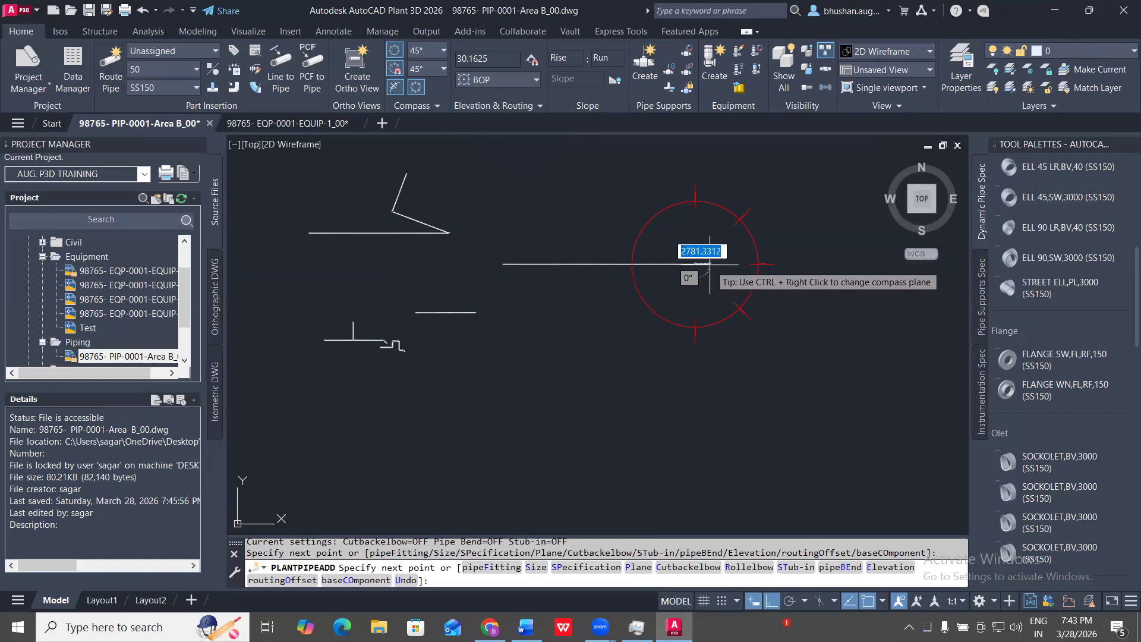
{"action": "left_click", "coordinate": [532, 59]}
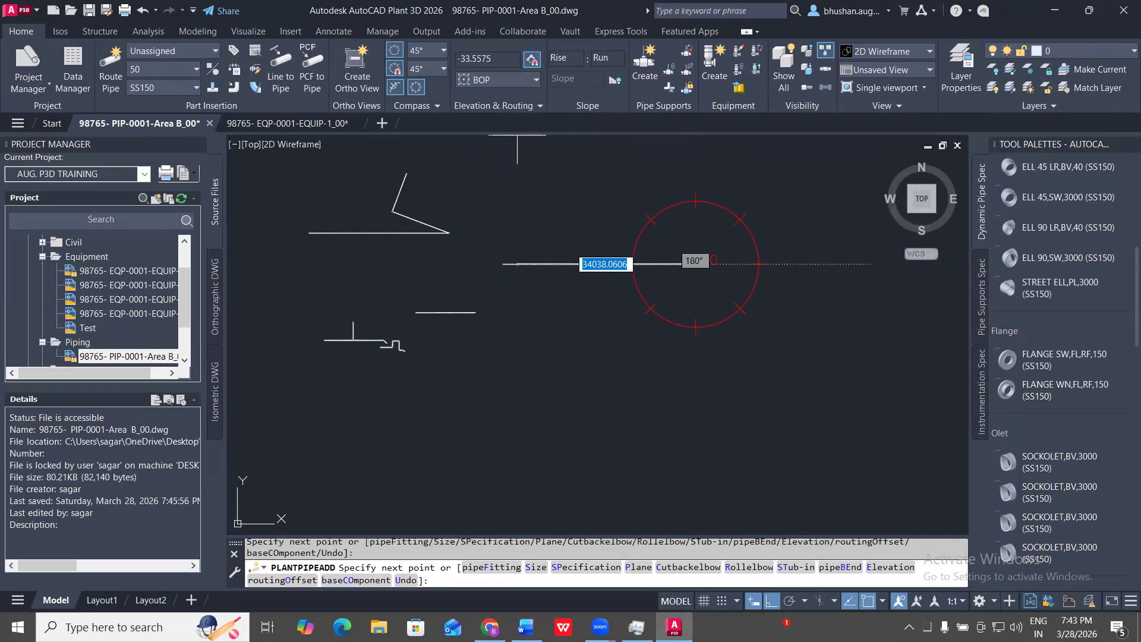
{"action": "left_click", "coordinate": [507, 58]}
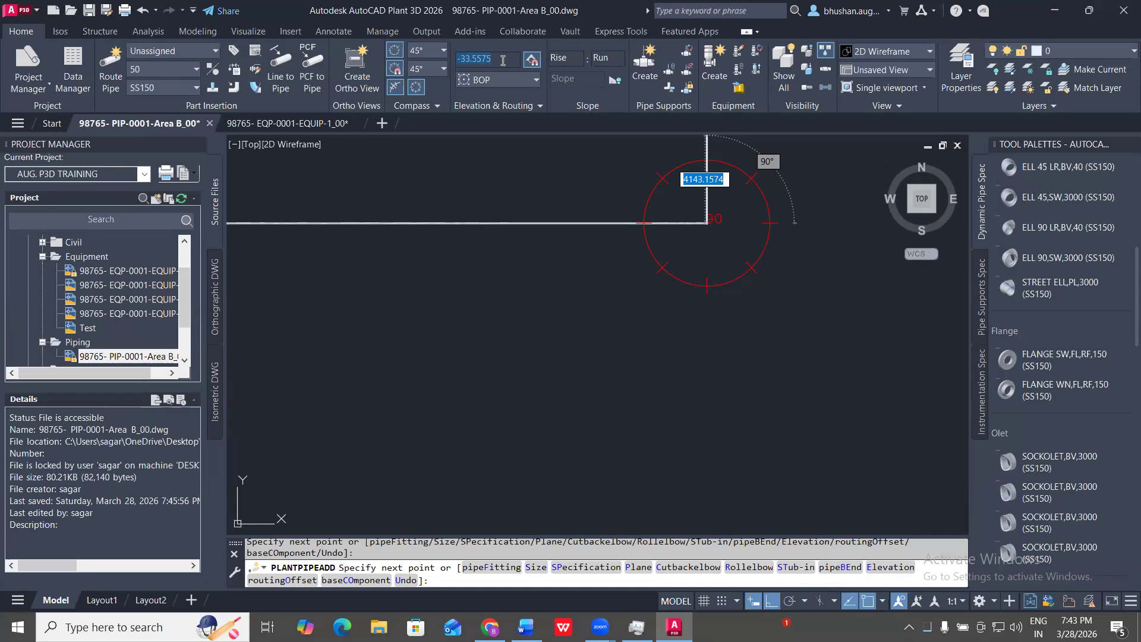
{"action": "left_click", "coordinate": [479, 65]}
{"action": "left_click", "coordinate": [497, 58]}
{"action": "type", "text": "15000"}
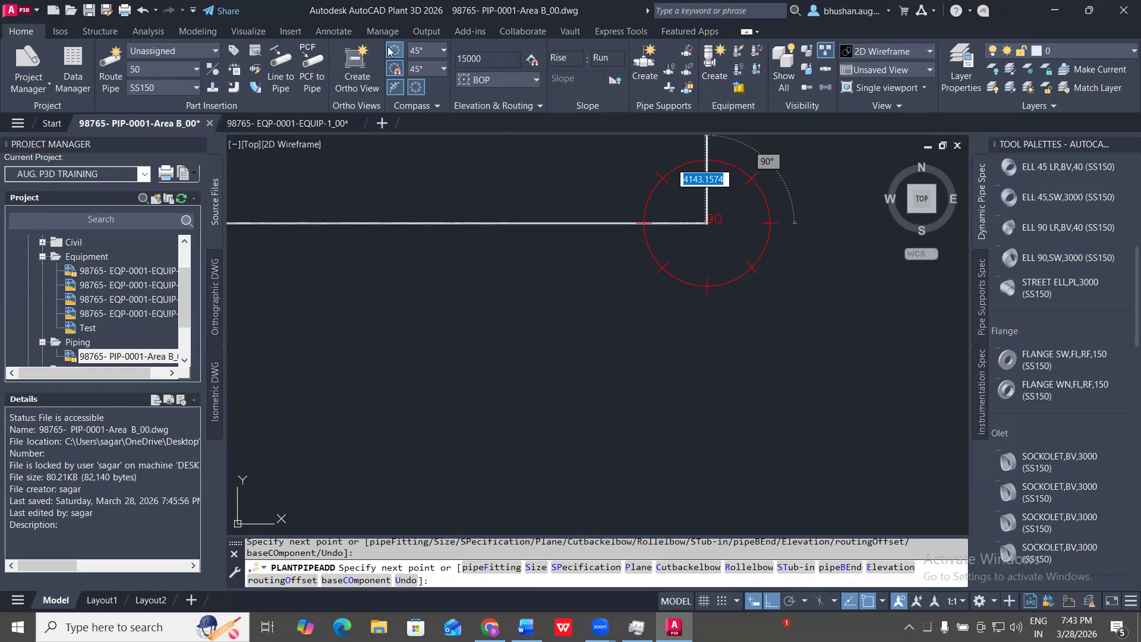
{"action": "left_click", "coordinate": [532, 61]}
{"action": "scroll", "coordinate": [707, 206], "scroll_direction": "up", "scroll_amount": 5}
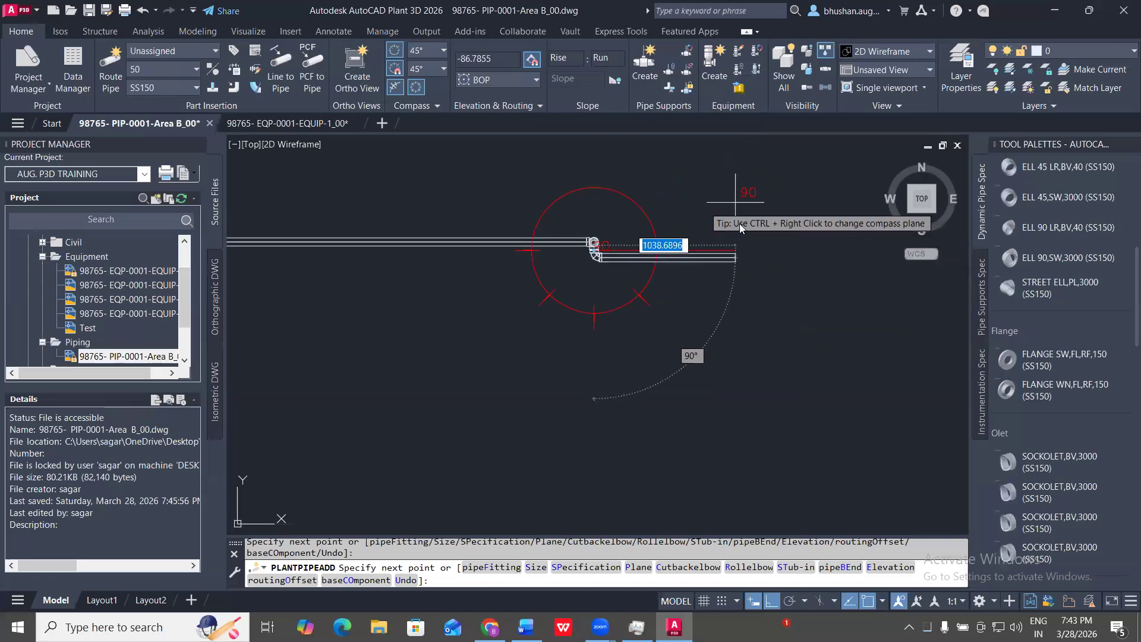
{"action": "left_click", "coordinate": [781, 340]}
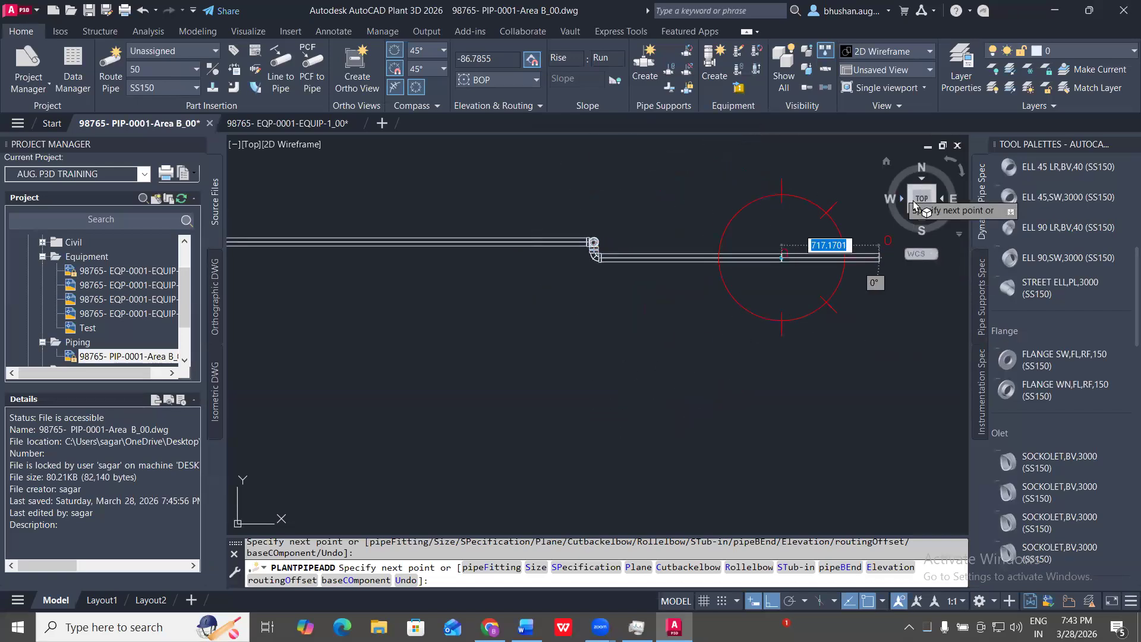
{"action": "key", "text": "Escape"}
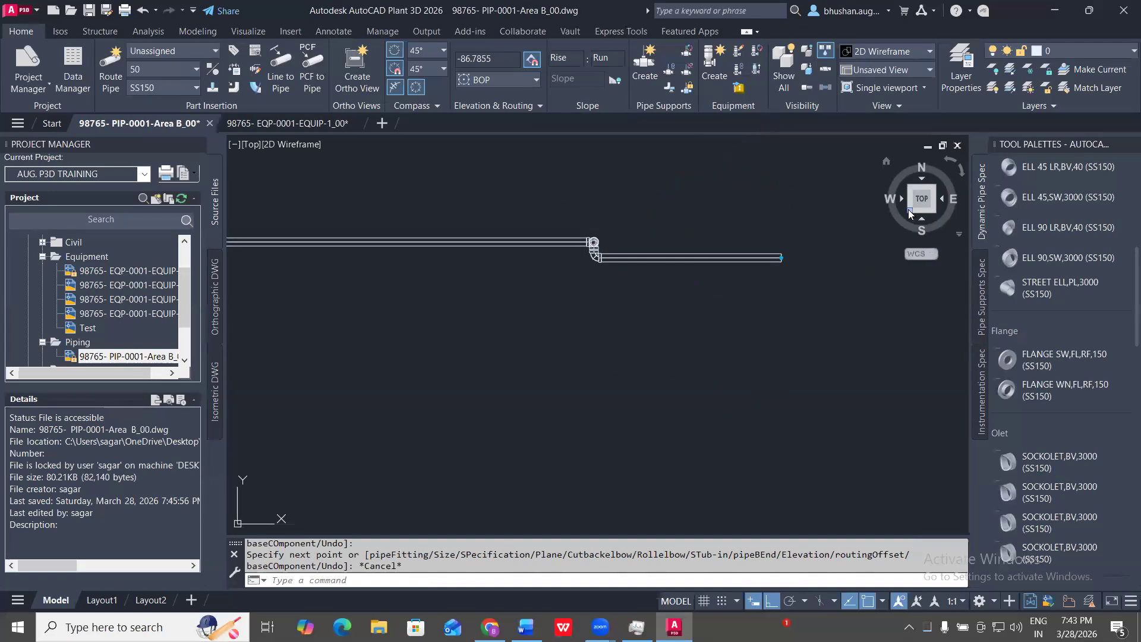
- Switch to SW isometric view and check the coordinates of the lower quadrant at the short run's open end with ID
{"action": "left_click", "coordinate": [907, 211]}
{"action": "scroll", "coordinate": [721, 254], "scroll_direction": "up", "scroll_amount": 8}
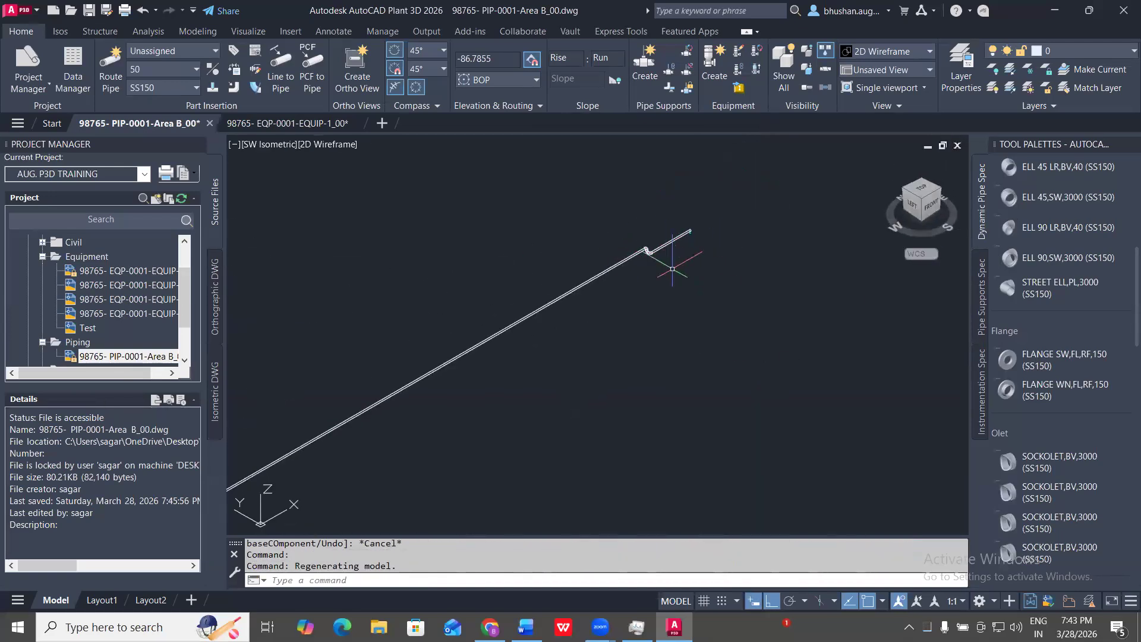
{"action": "scroll", "coordinate": [660, 293], "scroll_direction": "up", "scroll_amount": 4}
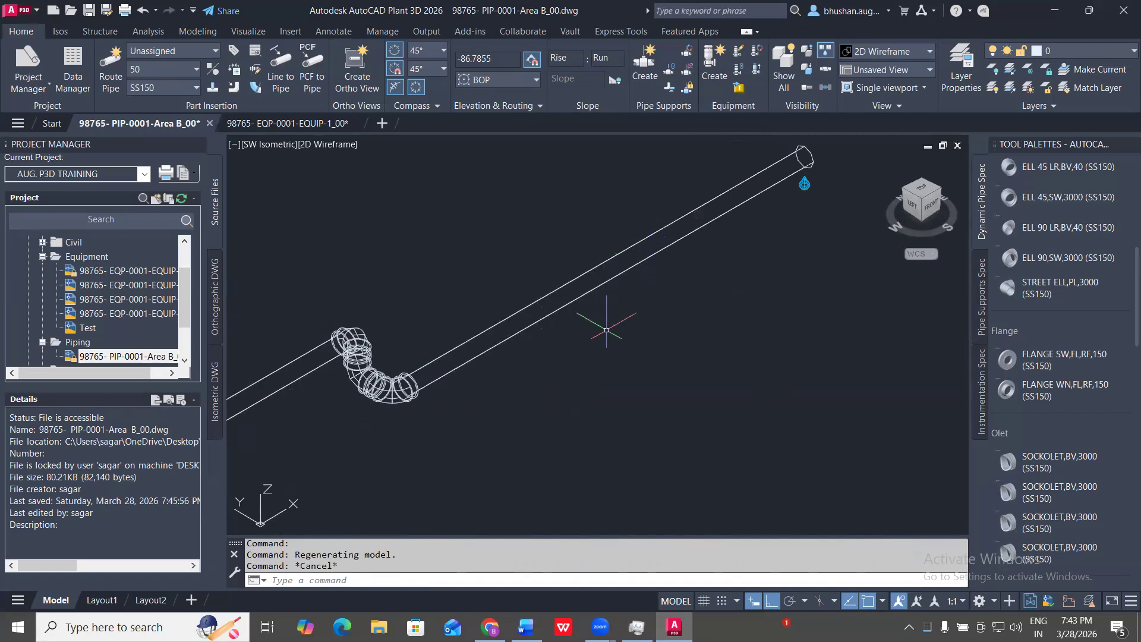
{"action": "type", "text": "iso"}
{"action": "key", "text": "Return"}
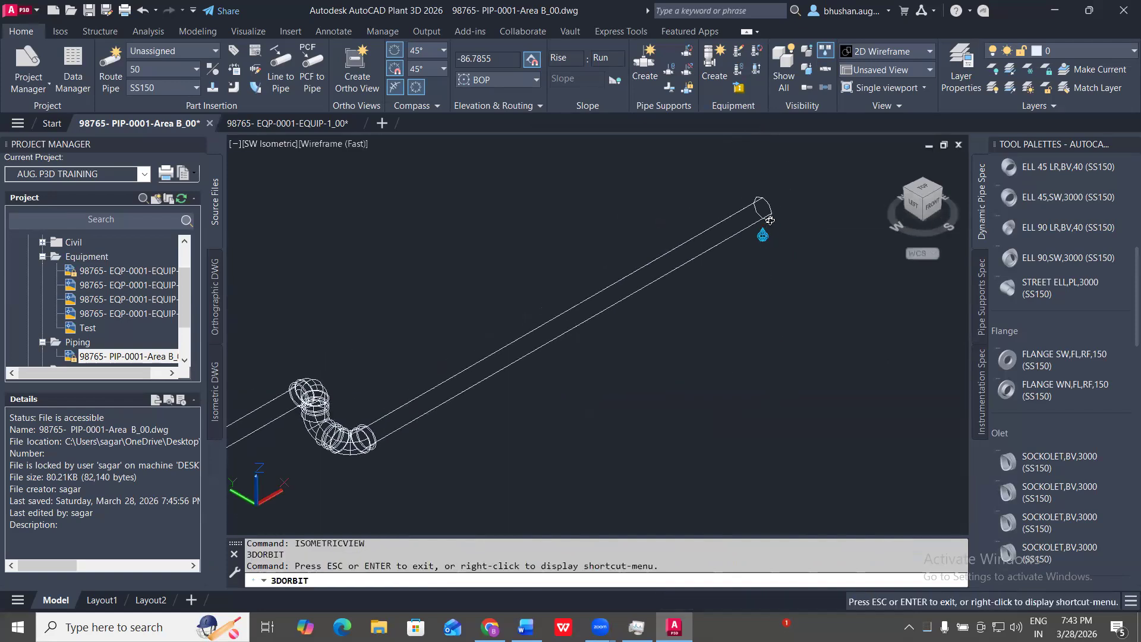
{"action": "key", "text": "Escape"}
{"action": "key", "text": "Escape"}
{"action": "key", "text": "Escape"}
{"action": "type", "text": "id"}
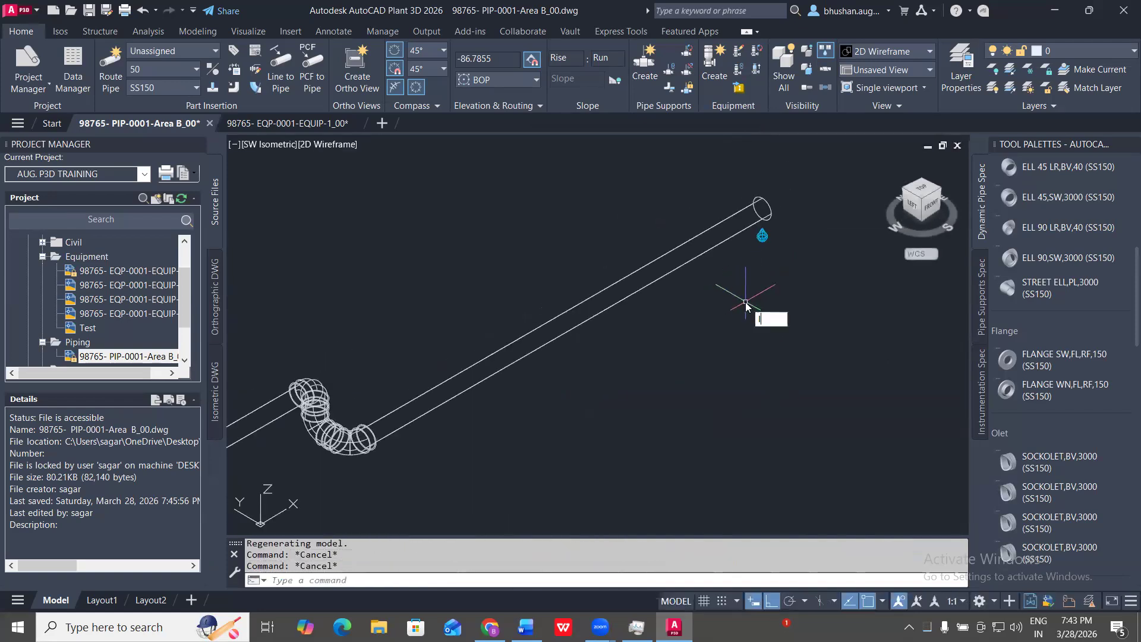
{"action": "key", "text": "Return"}
{"action": "scroll", "coordinate": [762, 236], "scroll_direction": "up", "scroll_amount": 2}
{"action": "type", "text": "QUA"}
{"action": "key", "text": "Return"}
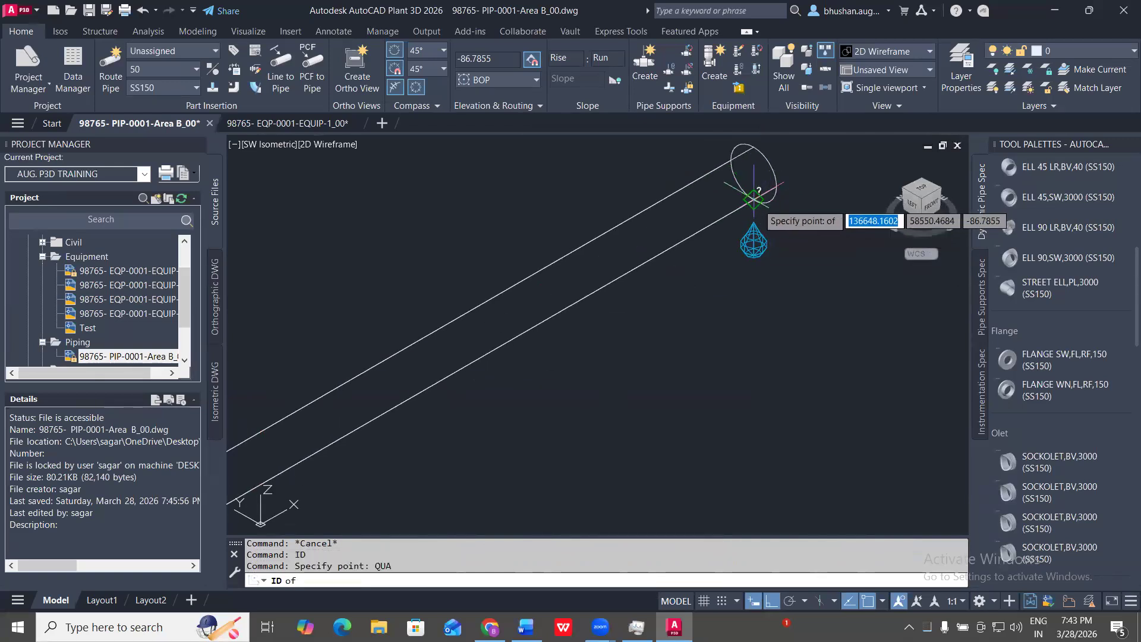
{"action": "left_click", "coordinate": [751, 205]}
{"action": "scroll", "coordinate": [751, 205], "scroll_direction": "down", "scroll_amount": 3}
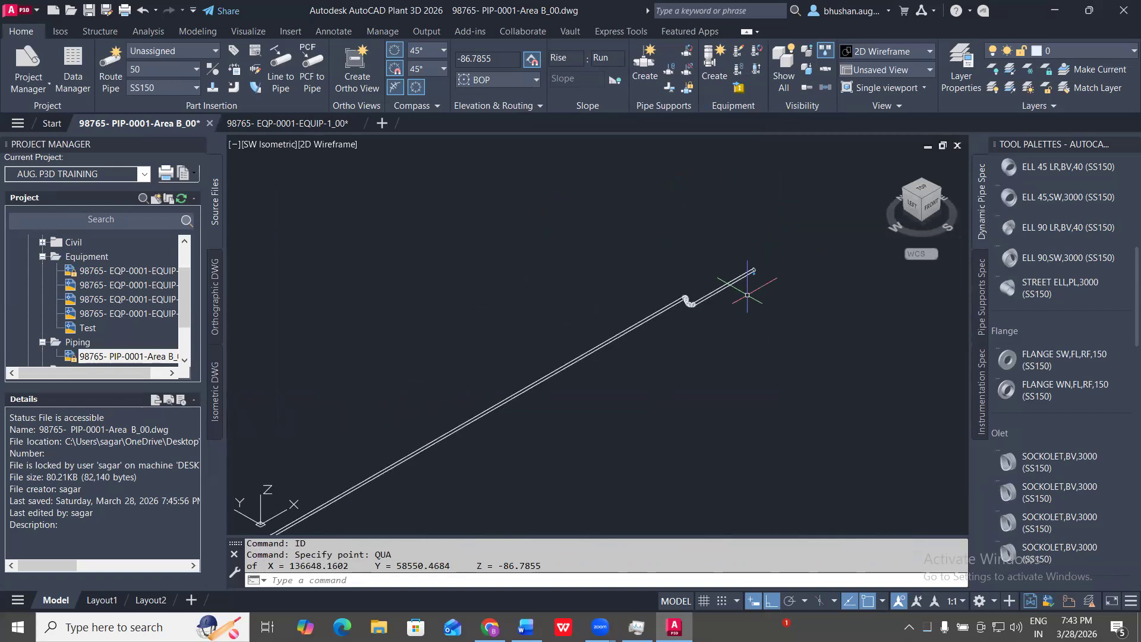
{"action": "scroll", "coordinate": [648, 255], "scroll_direction": "up", "scroll_amount": 1}
{"action": "key", "text": "Escape"}
{"action": "key", "text": "Escape"}
- Erase the short east run together with the elbows and drop that join it to the long pipe
{"action": "scroll", "coordinate": [636, 272], "scroll_direction": "down", "scroll_amount": 1}
{"action": "left_click", "coordinate": [596, 225]}
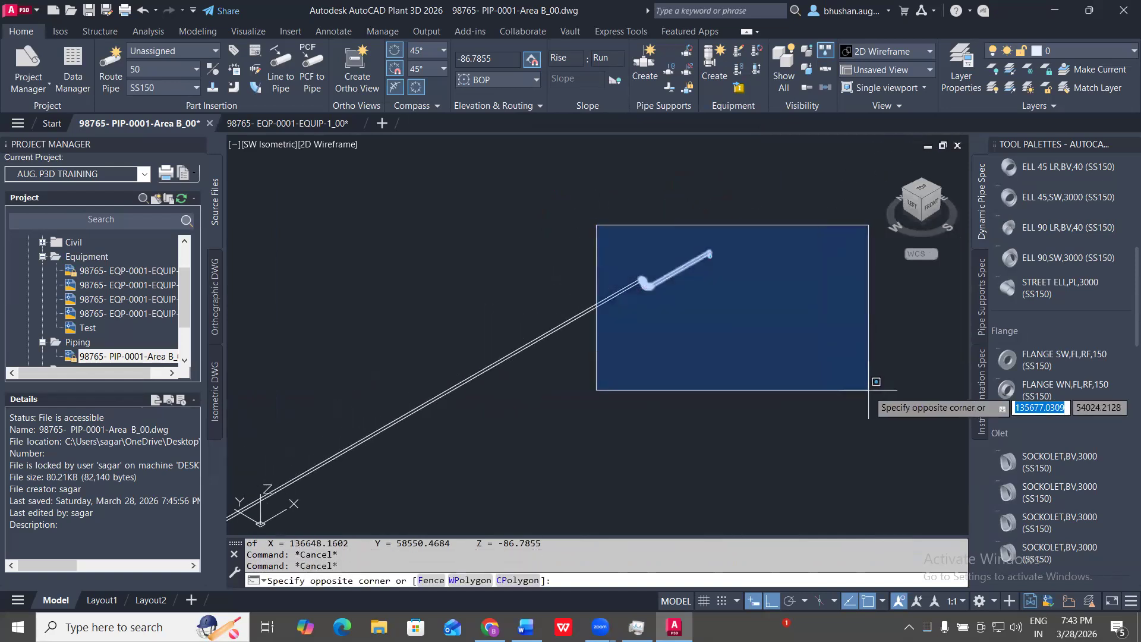
{"action": "left_click", "coordinate": [888, 389]}
{"action": "type", "text": "E"}
{"action": "key", "text": "Return"}
{"action": "scroll", "coordinate": [671, 283], "scroll_direction": "up", "scroll_amount": 3}
{"action": "left_click", "coordinate": [643, 297]}
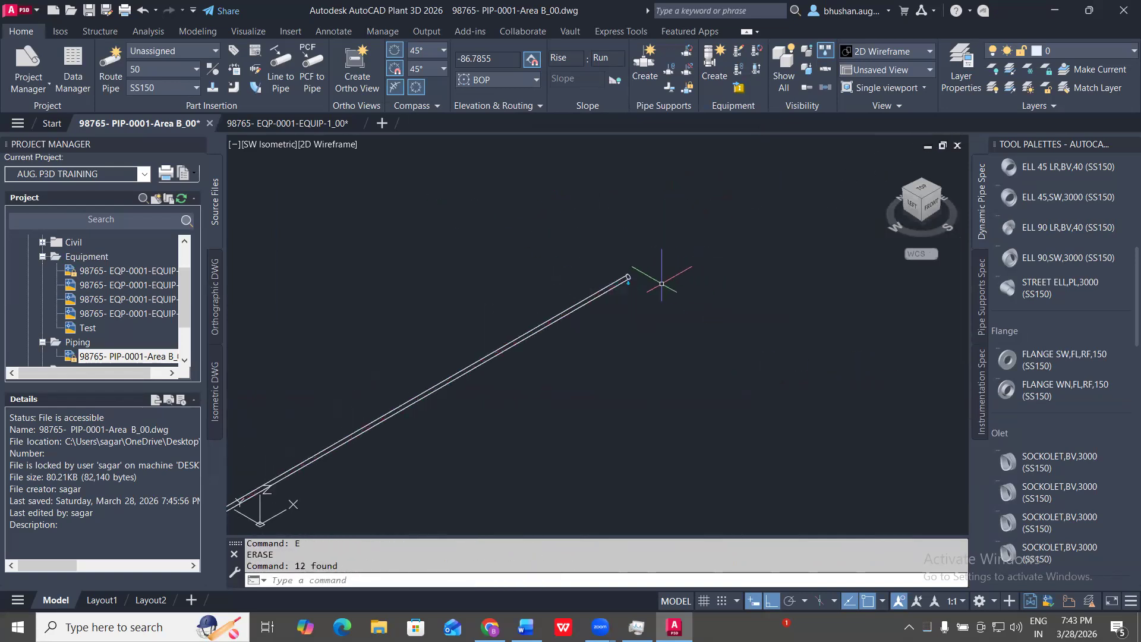
{"action": "left_click", "coordinate": [575, 253]}
- Switch to top view and route a riser from the pipe's east end to elevation 15000, ending with a short run due south
{"action": "left_click", "coordinate": [924, 187]}
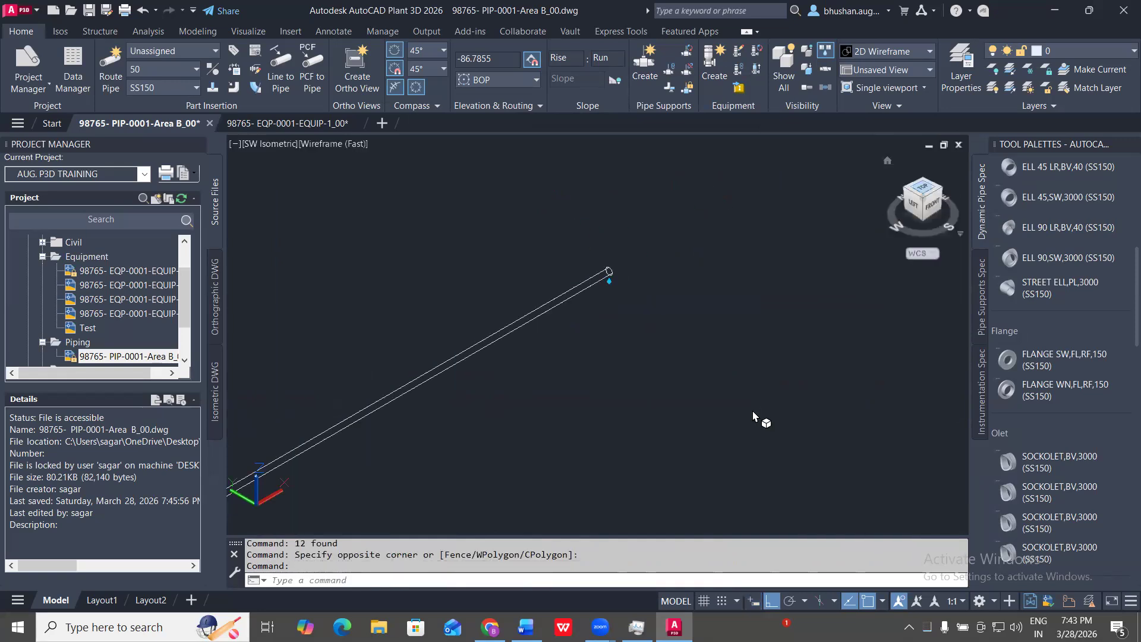
{"action": "scroll", "coordinate": [648, 346], "scroll_direction": "up", "scroll_amount": 7}
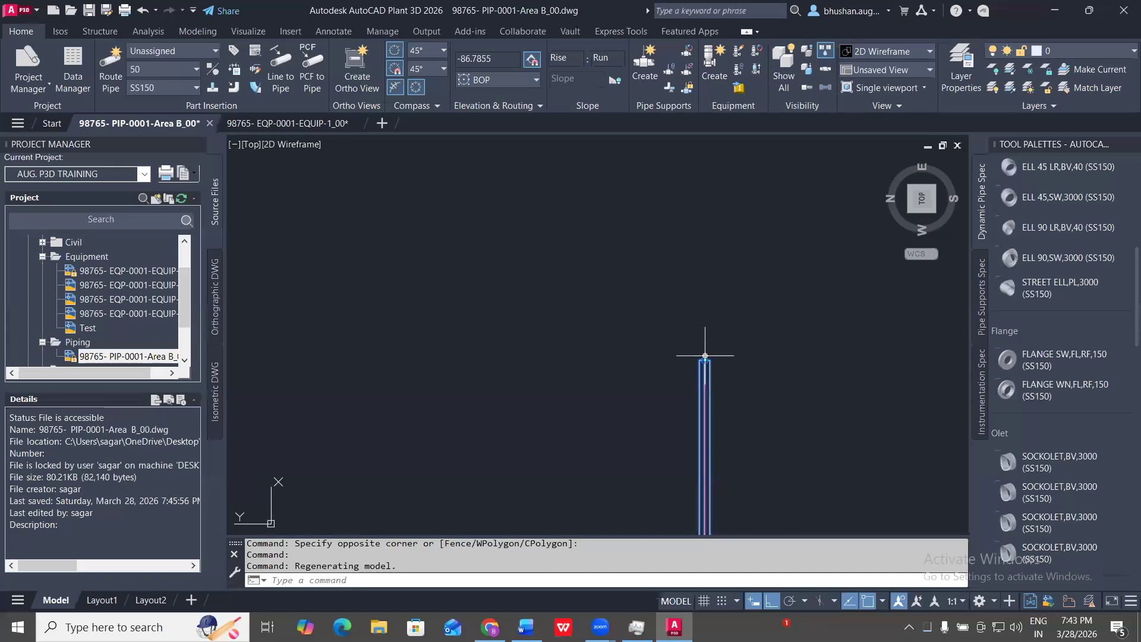
{"action": "left_click", "coordinate": [705, 357]}
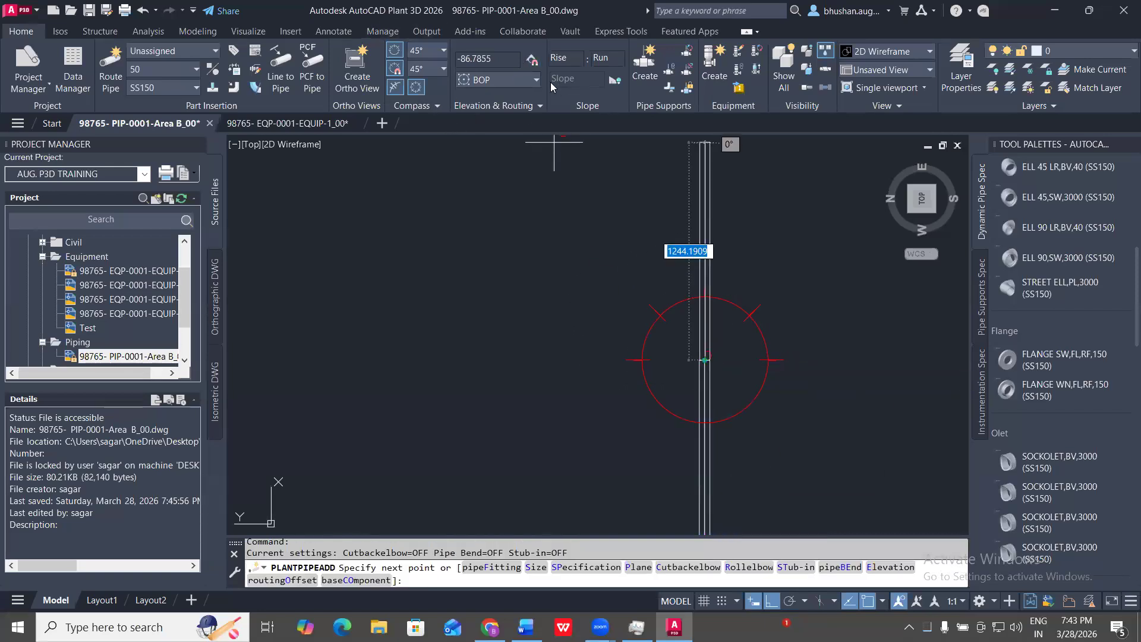
{"action": "left_click", "coordinate": [505, 58]}
{"action": "type", "text": "15000"}
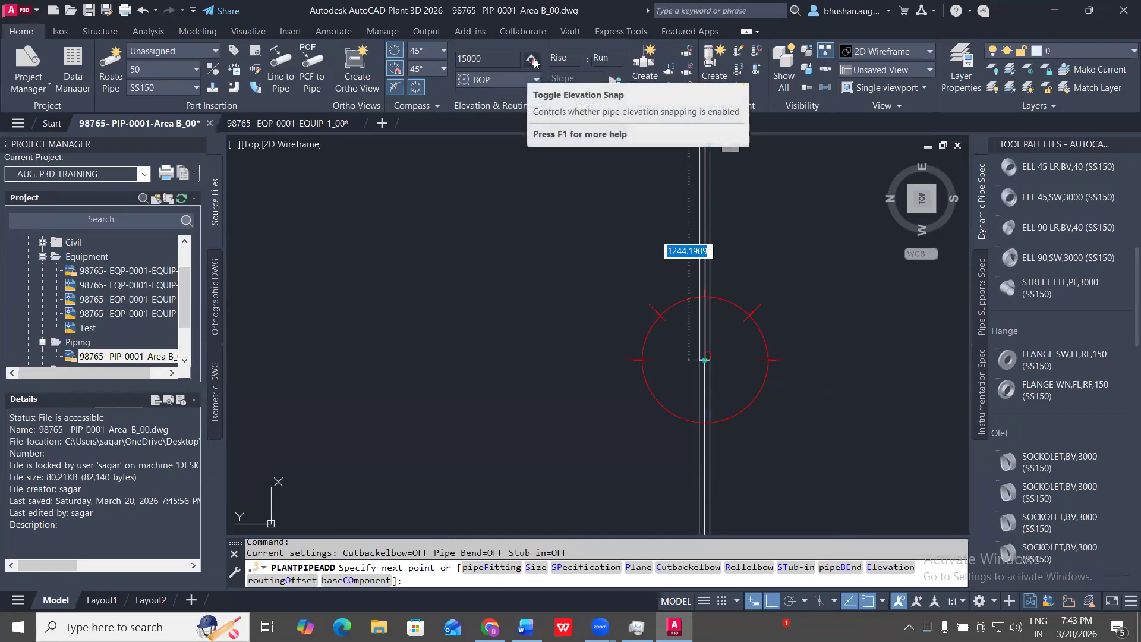
{"action": "left_click", "coordinate": [532, 60]}
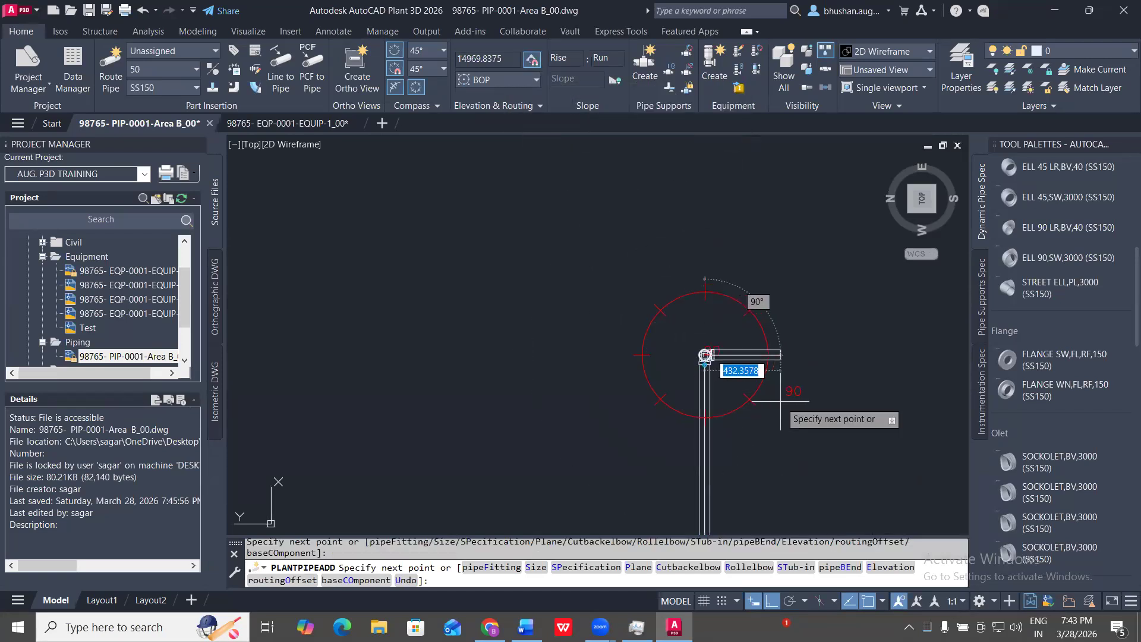
{"action": "left_click", "coordinate": [835, 362]}
{"action": "key", "text": "Escape"}
- View the riser from the side and check the coordinates of the lower quadrant at the elevated run's open end with ID
{"action": "middle_click_drag", "start_coordinate": [823, 443], "coordinate": [711, 291], "text": "shift"}
{"action": "scroll", "coordinate": [696, 371], "scroll_direction": "down", "scroll_amount": 5}
{"action": "middle_click_drag", "start_coordinate": [712, 487], "coordinate": [780, 467], "text": "shift"}
{"action": "scroll", "coordinate": [722, 374], "scroll_direction": "down", "scroll_amount": 8}
{"action": "scroll", "coordinate": [622, 400], "scroll_direction": "up", "scroll_amount": 10}
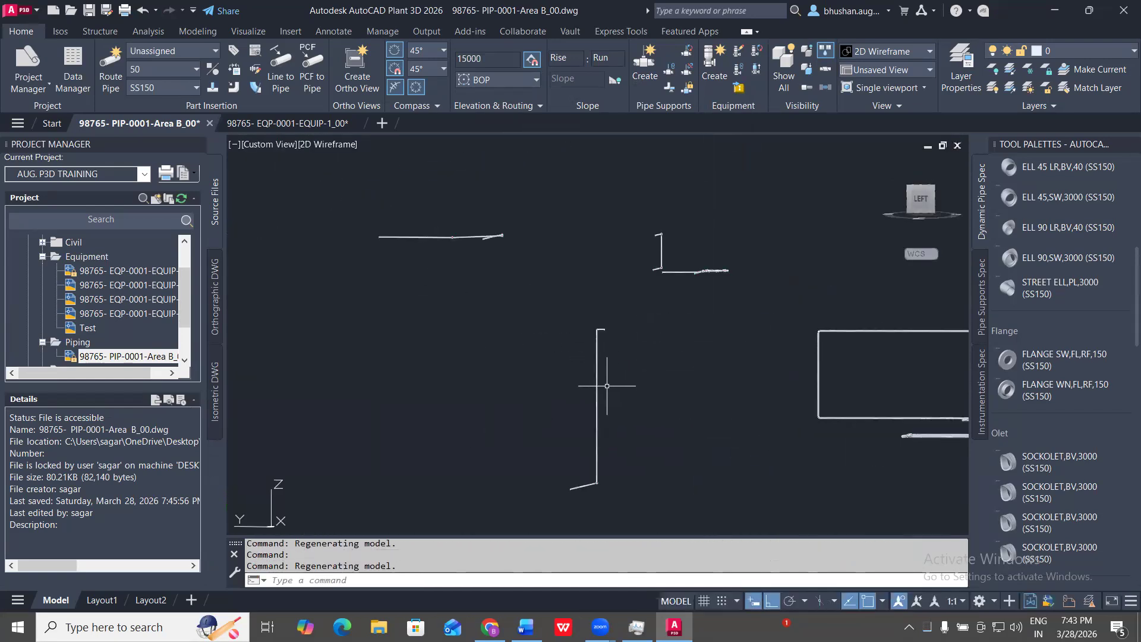
{"action": "scroll", "coordinate": [719, 268], "scroll_direction": "down", "scroll_amount": 8}
{"action": "scroll", "coordinate": [707, 259], "scroll_direction": "up", "scroll_amount": 4}
{"action": "scroll", "coordinate": [707, 350], "scroll_direction": "up", "scroll_amount": 6}
{"action": "scroll", "coordinate": [718, 258], "scroll_direction": "up", "scroll_amount": 4}
{"action": "type", "text": "ID"}
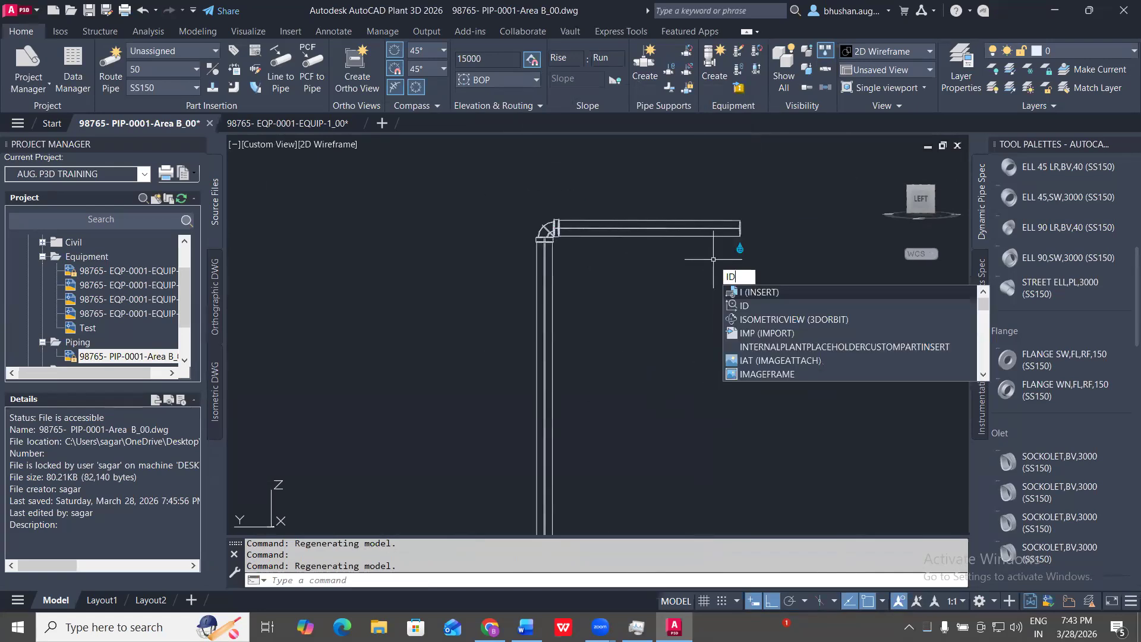
{"action": "key", "text": "Return"}
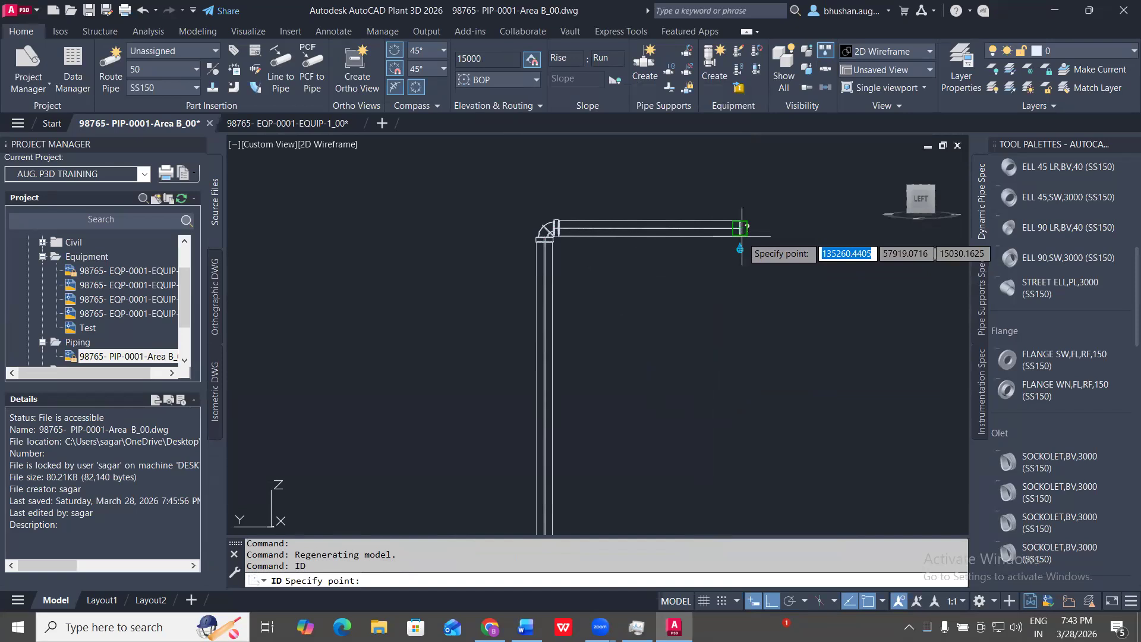
{"action": "type", "text": "QUA"}
{"action": "key", "text": "Return"}
{"action": "left_click", "coordinate": [740, 242]}
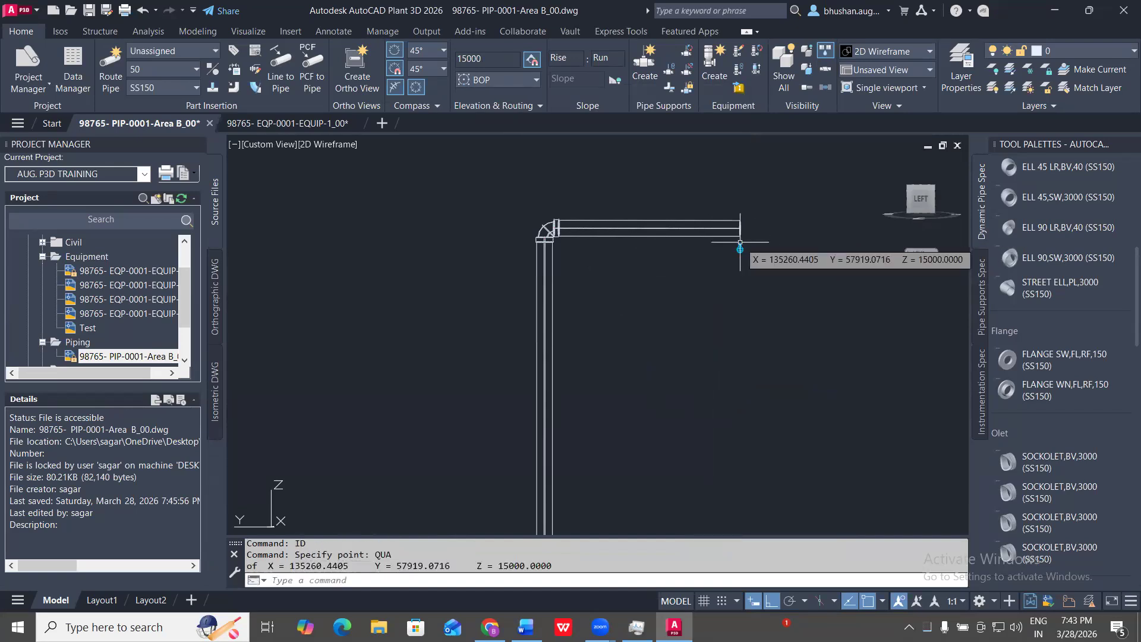
{"action": "scroll", "coordinate": [740, 242], "scroll_direction": "down", "scroll_amount": 10}
{"action": "key", "text": "Escape"}
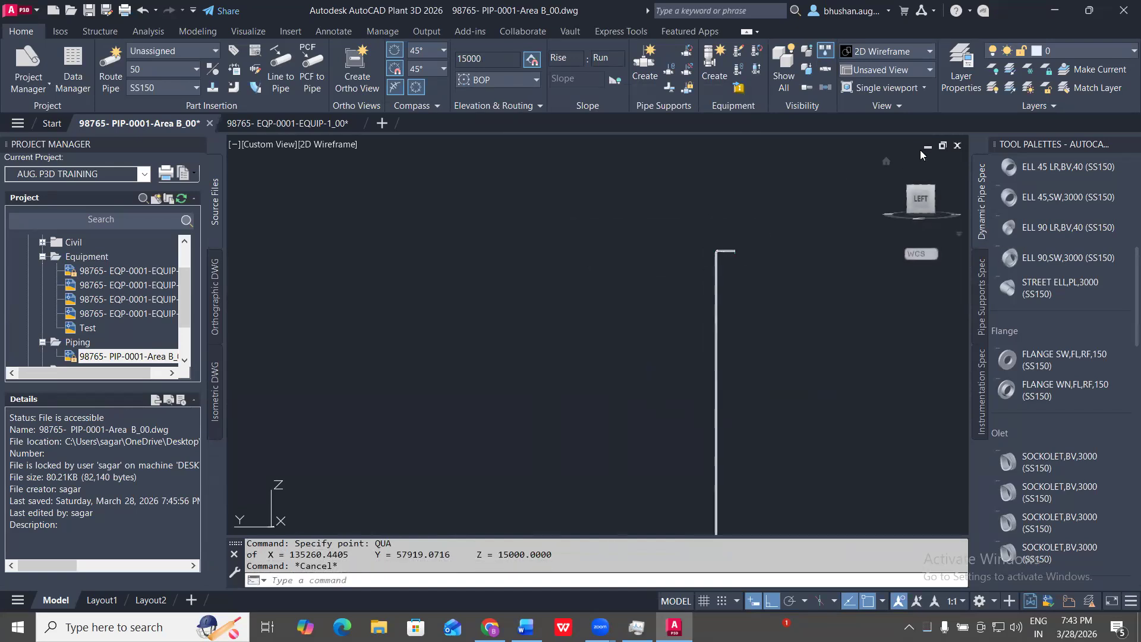
- Switch to SW isometric view and set the vertical routing offset to 500
{"action": "left_click", "coordinate": [920, 187]}
{"action": "left_click", "coordinate": [921, 188]}
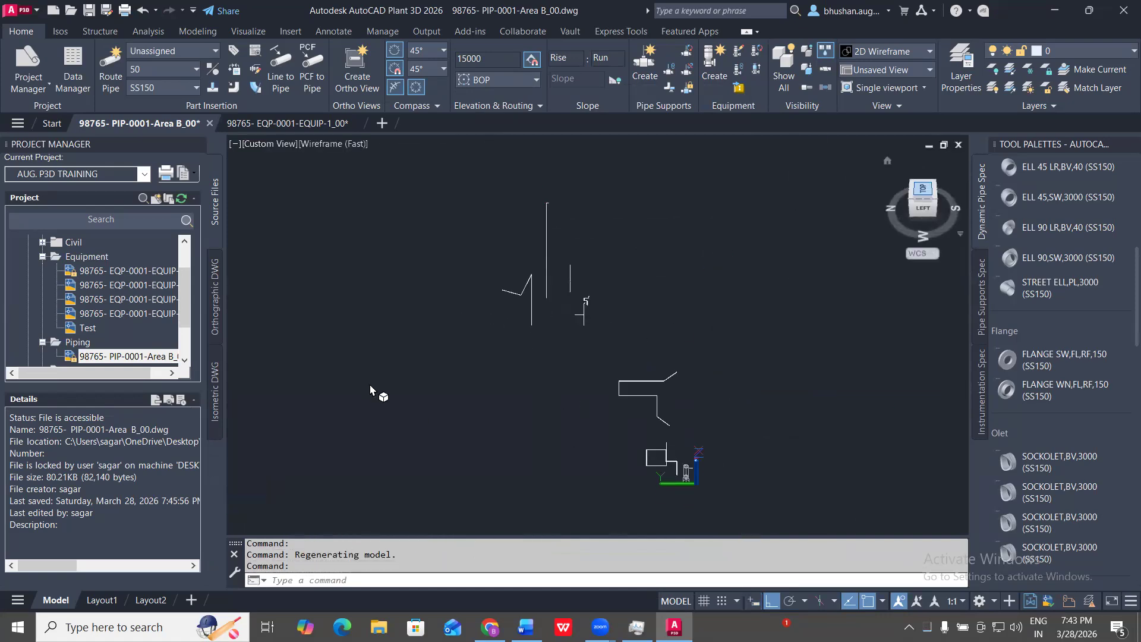
{"action": "left_click", "coordinate": [497, 102]}
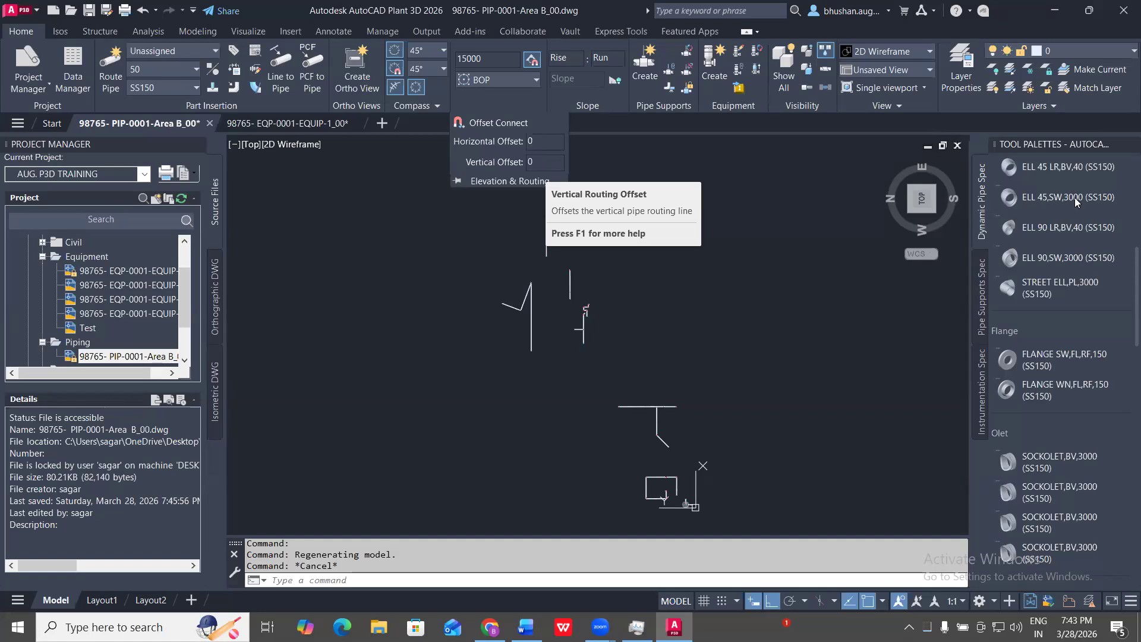
{"action": "left_click", "coordinate": [934, 213]}
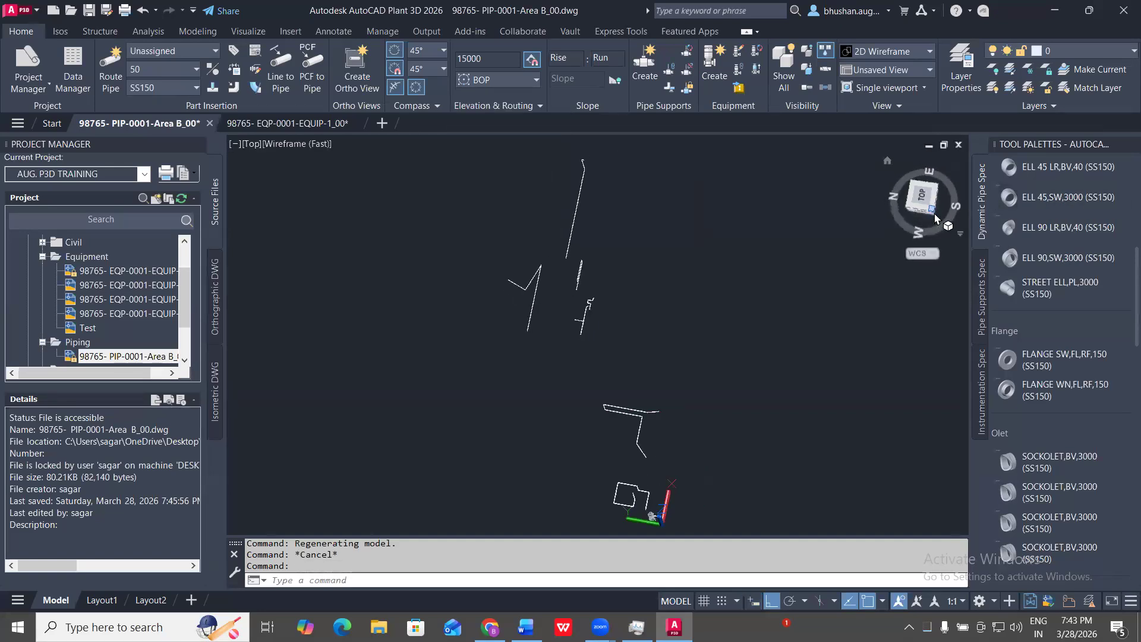
{"action": "left_click", "coordinate": [495, 105]}
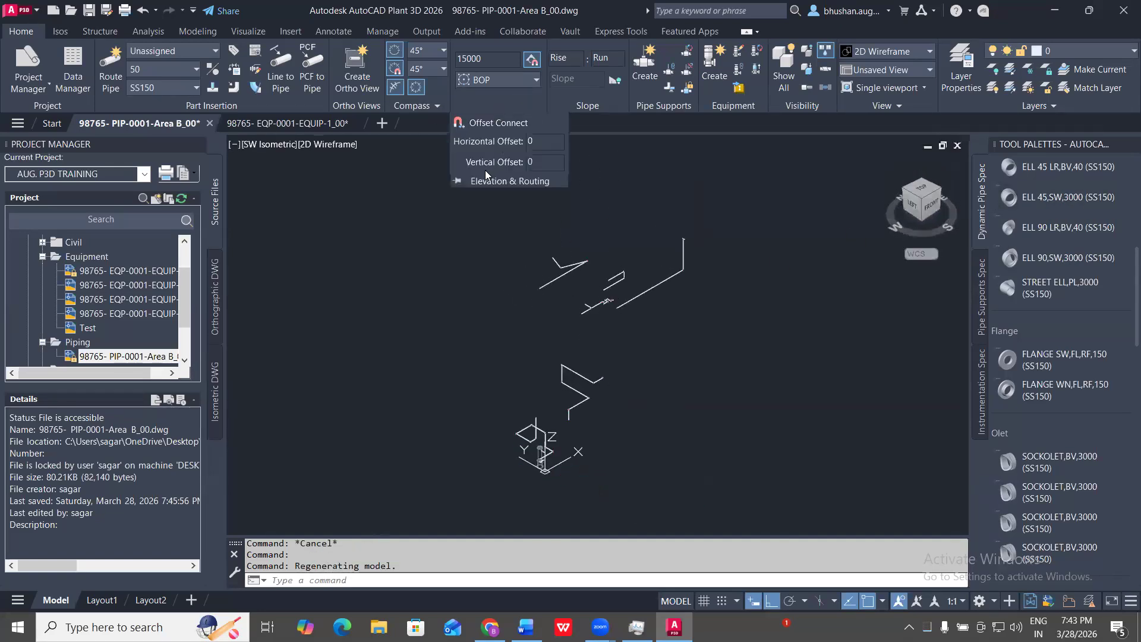
{"action": "left_click", "coordinate": [542, 161]}
{"action": "type", "text": "500"}
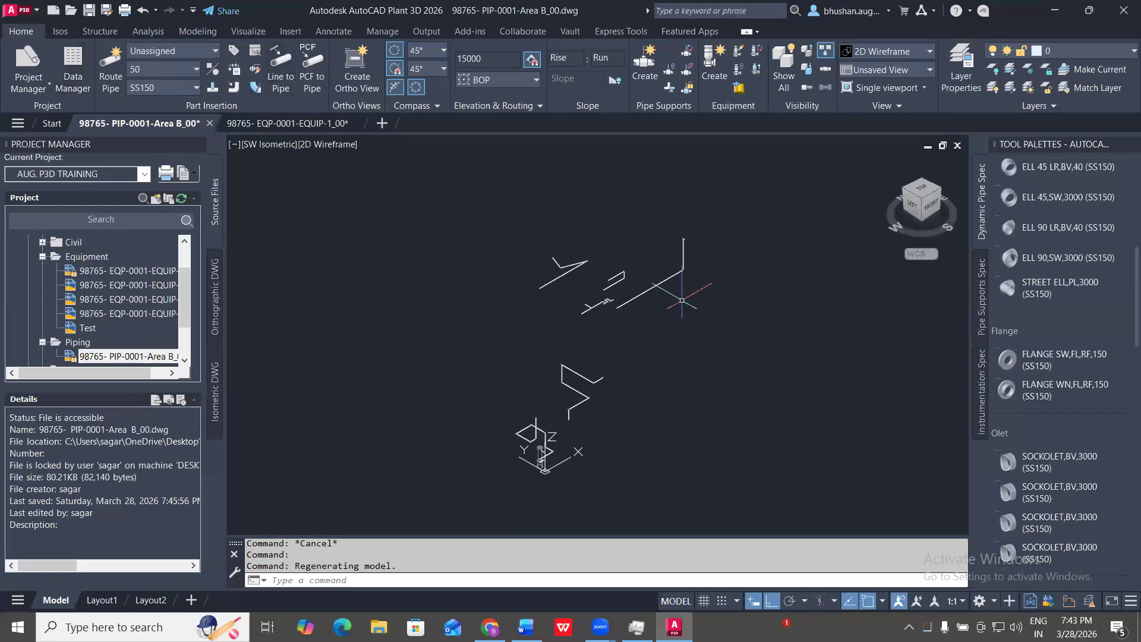
- Draw a vertical reference line along the Z axis in the empty area beside the existing pipes
{"action": "type", "text": "l"}
{"action": "key", "text": "Return"}
{"action": "left_click", "coordinate": [746, 397]}
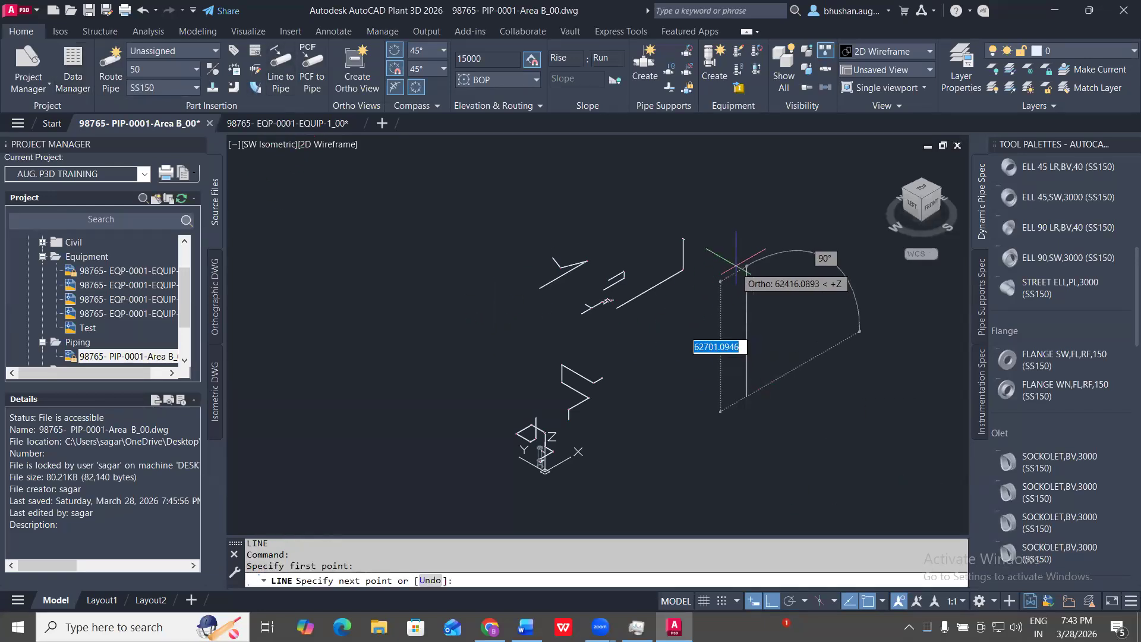
{"action": "left_click", "coordinate": [746, 257]}
{"action": "key", "text": "Escape"}
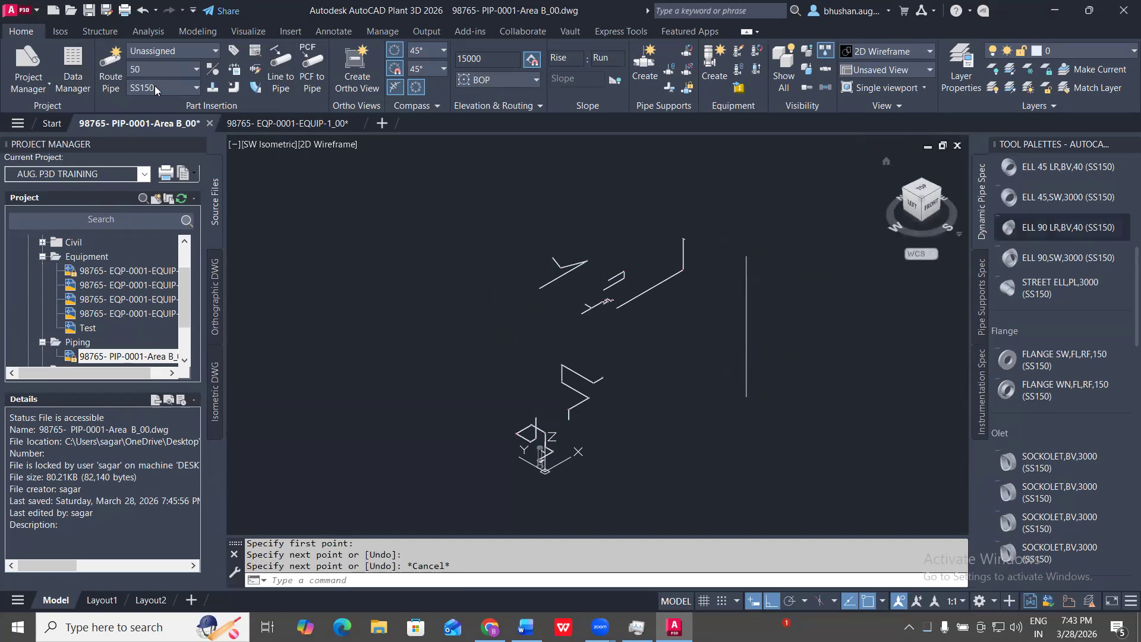
- Route a pipe up along the vertical reference line, starting from its lower endpoint
{"action": "left_click", "coordinate": [112, 83]}
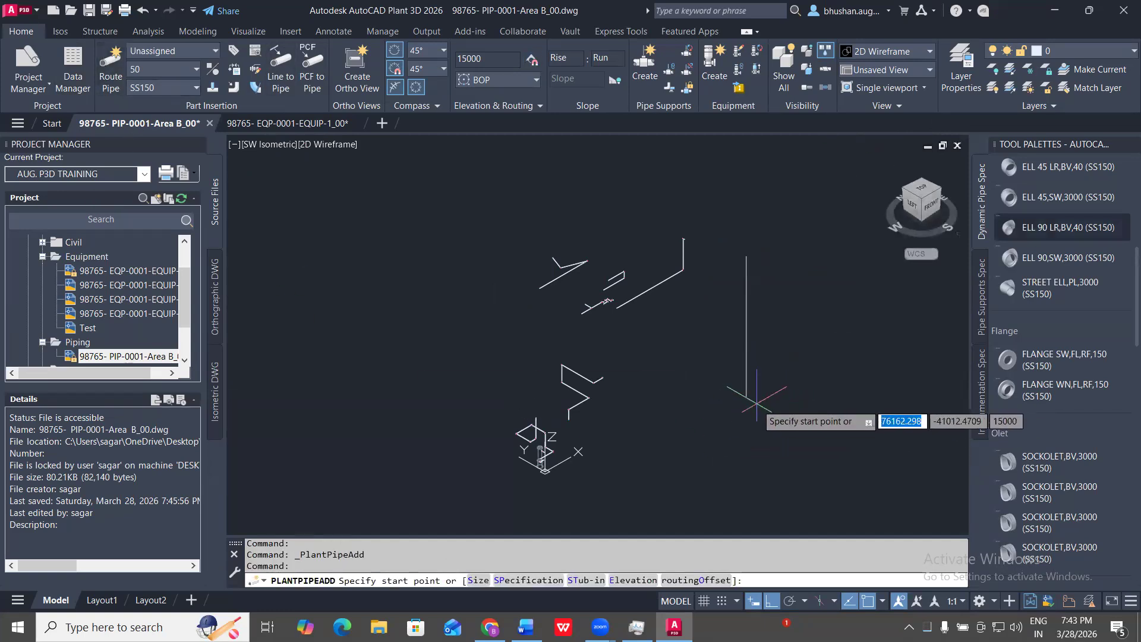
{"action": "left_click", "coordinate": [746, 397]}
{"action": "key", "text": "Escape"}
{"action": "key", "text": "Escape"}
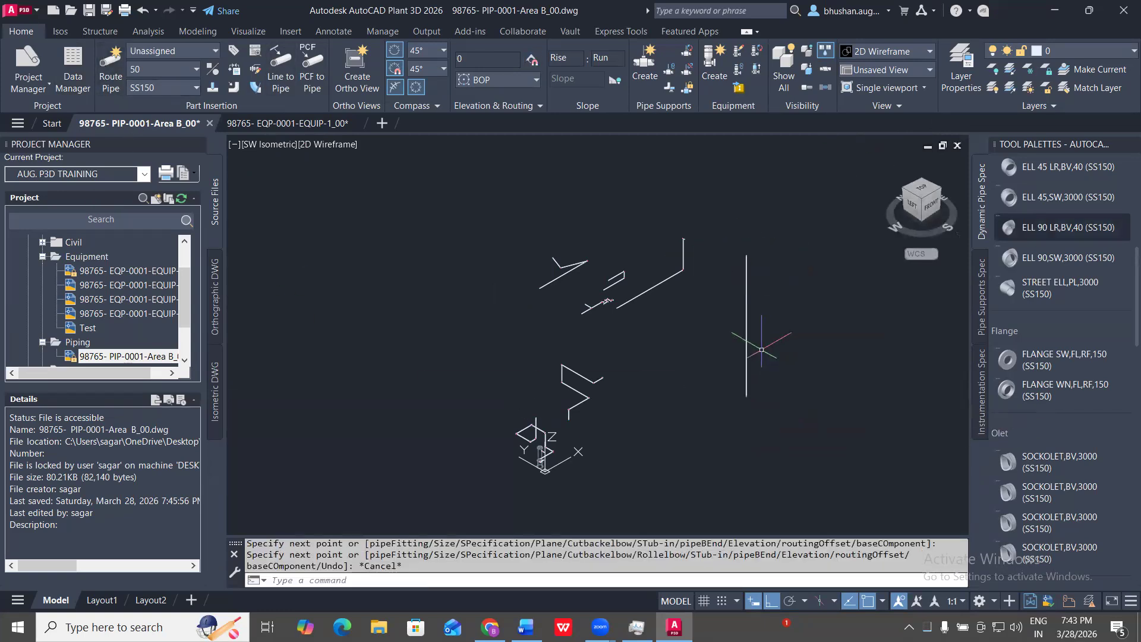
- Start a new pipe run at the lower endpoint of the vertical reference line, where the diagonal pipe begins
{"action": "scroll", "coordinate": [743, 410], "scroll_direction": "up", "scroll_amount": 4}
{"action": "scroll", "coordinate": [642, 378], "scroll_direction": "up", "scroll_amount": 4}
{"action": "middle_click_drag", "start_coordinate": [712, 401], "coordinate": [657, 387], "text": "shift"}
{"action": "scroll", "coordinate": [665, 422], "scroll_direction": "down", "scroll_amount": 8}
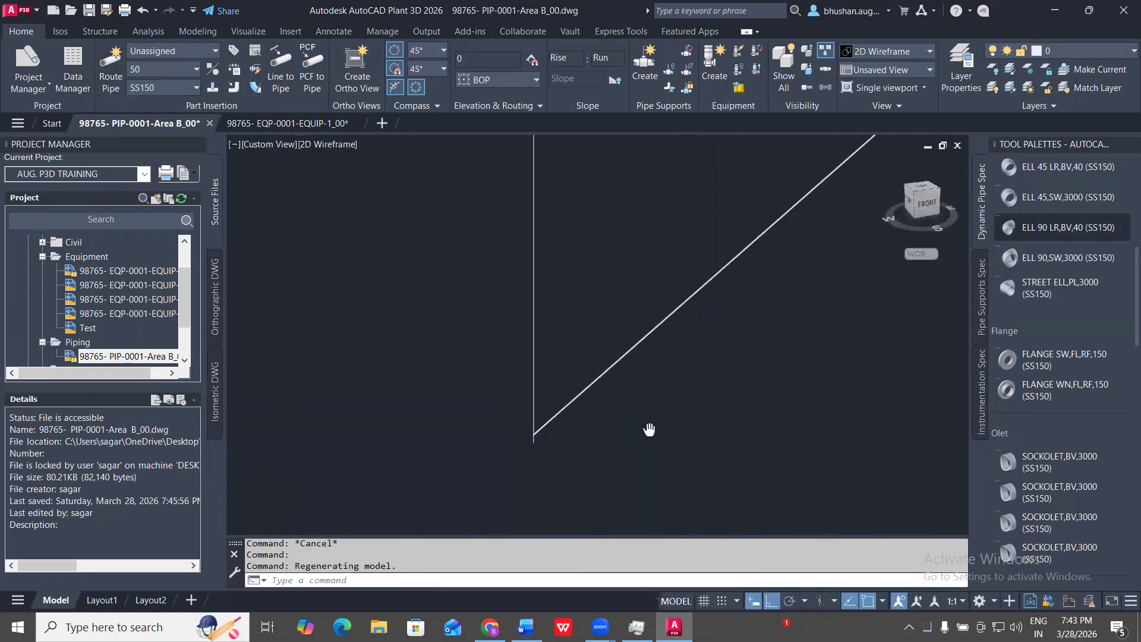
{"action": "scroll", "coordinate": [611, 333], "scroll_direction": "up", "scroll_amount": 4}
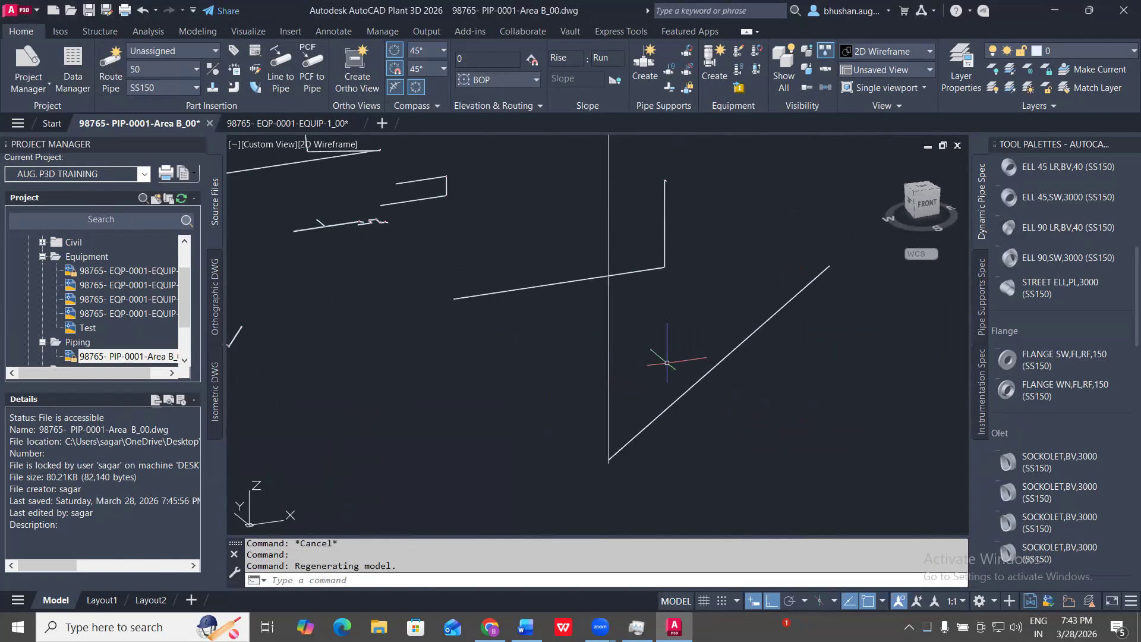
{"action": "left_click", "coordinate": [111, 67]}
{"action": "type", "text": "P"}
{"action": "key", "text": "Return"}
{"action": "scroll", "coordinate": [601, 462], "scroll_direction": "up", "scroll_amount": 3}
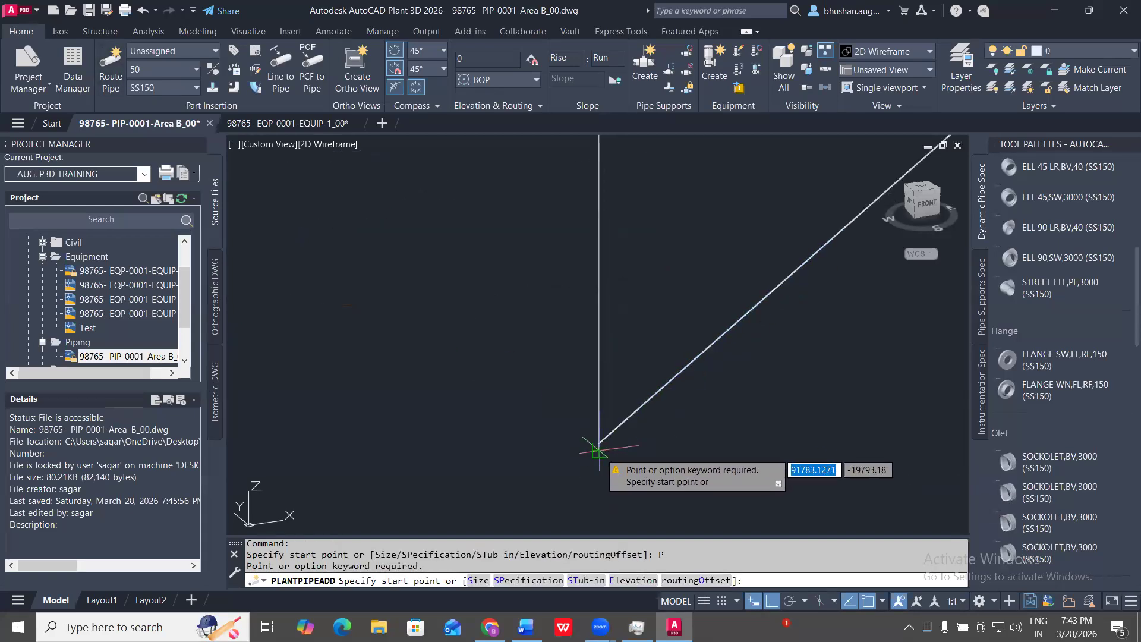
{"action": "left_click", "coordinate": [598, 450]}
{"action": "scroll", "coordinate": [672, 232], "scroll_direction": "down", "scroll_amount": 3}
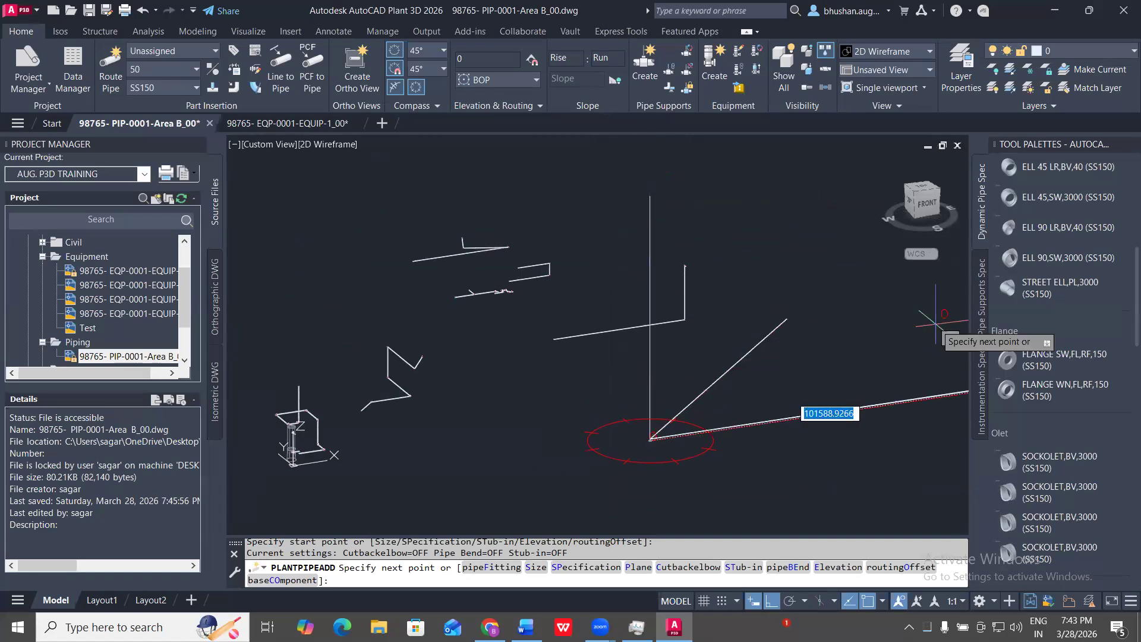
{"action": "scroll", "coordinate": [630, 464], "scroll_direction": "up", "scroll_amount": 3}
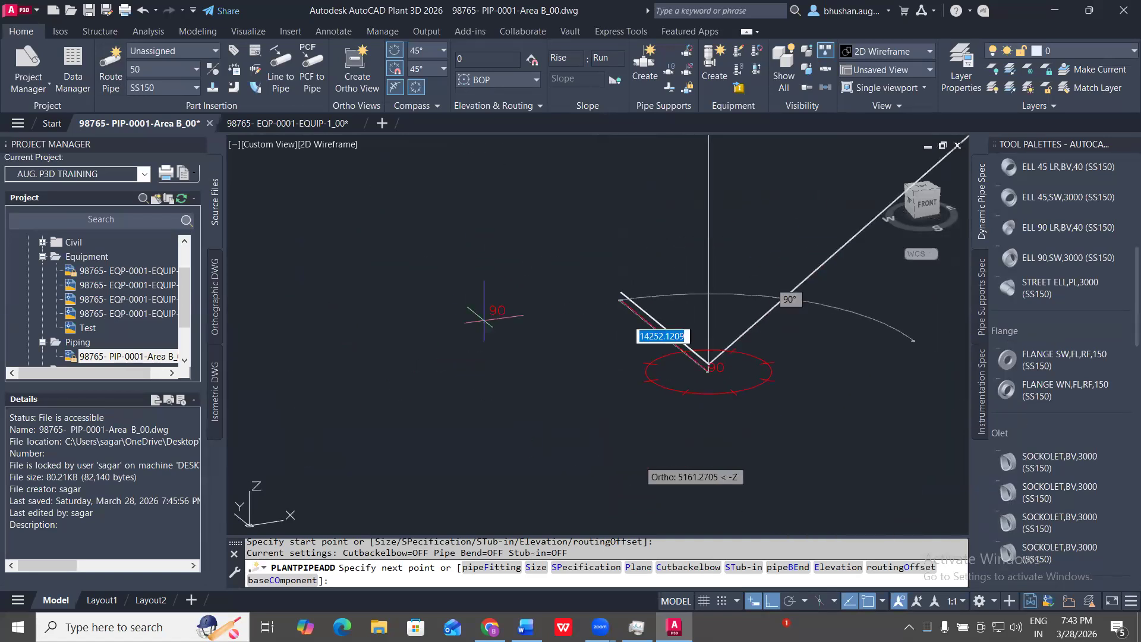
- Switch the compass to a vertical plane, route the pipe straight up along the reference line, and view its offset from the side
{"action": "type", "text": "P"}
{"action": "key", "text": "Return"}
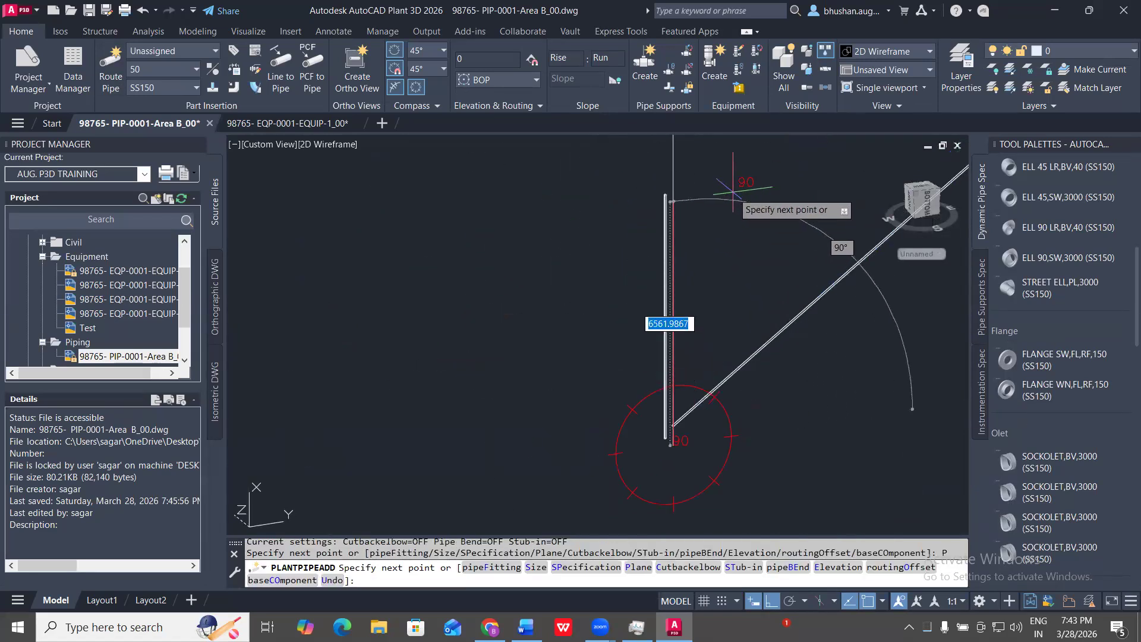
{"action": "key", "text": "Escape"}
{"action": "key", "text": "Escape"}
{"action": "middle_click_drag", "start_coordinate": [715, 313], "coordinate": [477, 305], "text": "shift"}
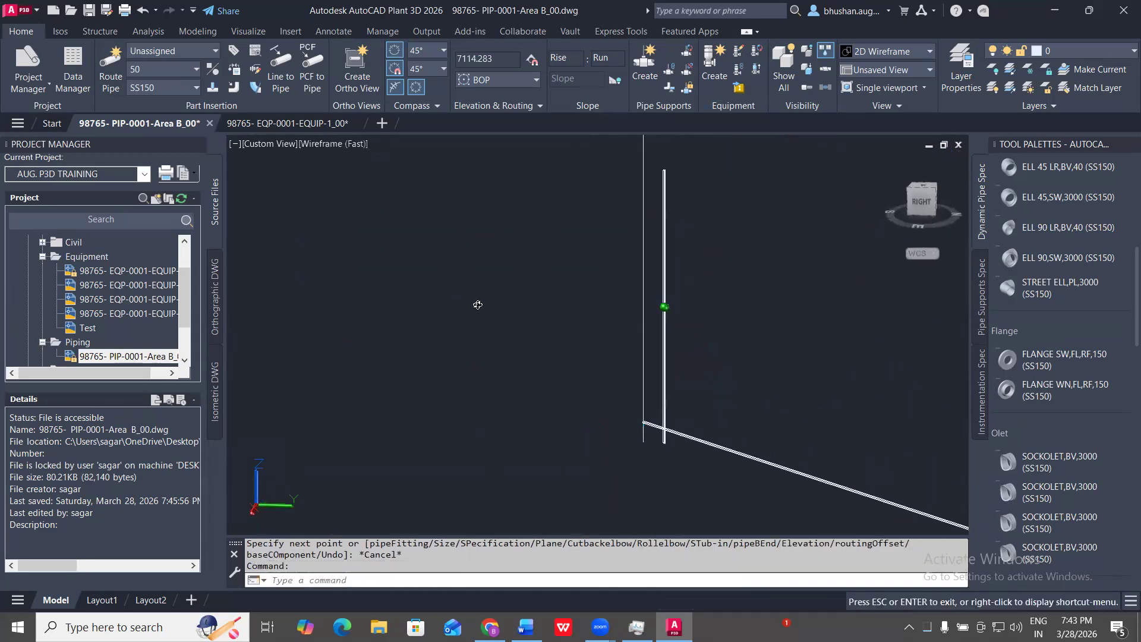
- Measure from the thin reference line's lower end to the vertical pipe's centreline end in the right view
{"action": "key", "text": "Escape"}
{"action": "left_click", "coordinate": [924, 203]}
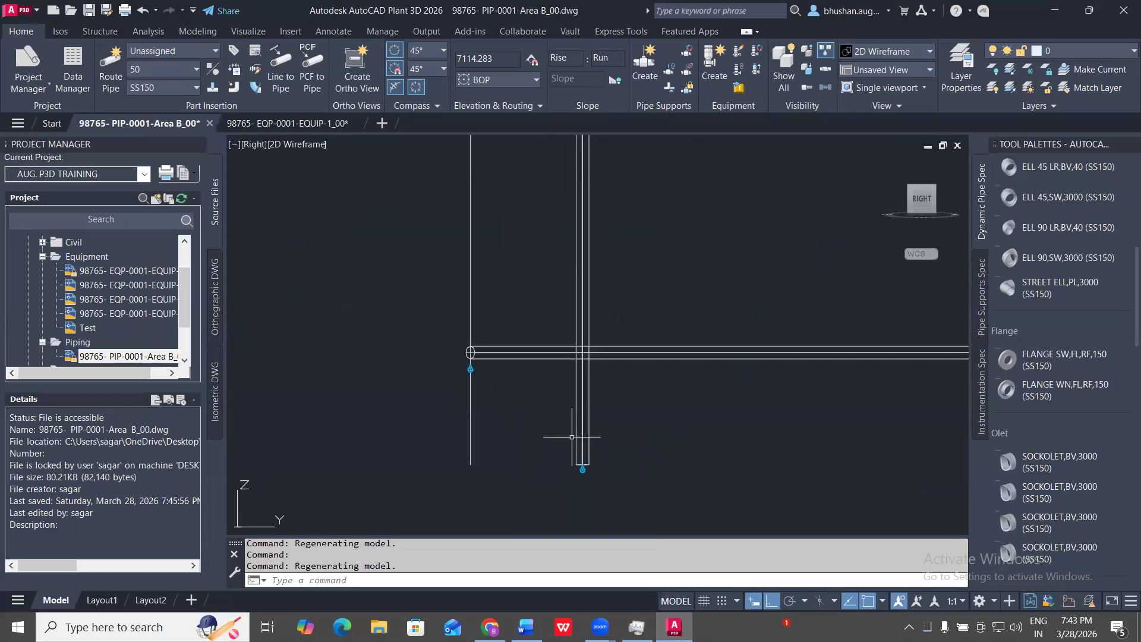
{"action": "type", "text": "DI"}
{"action": "key", "text": "Return"}
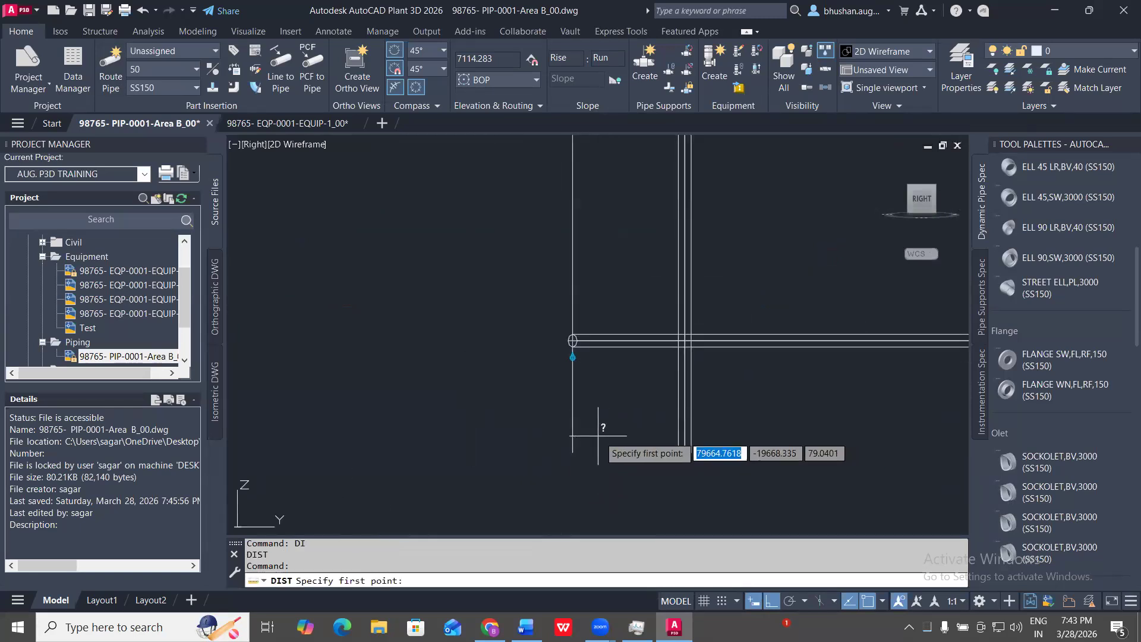
{"action": "left_click", "coordinate": [573, 451]}
{"action": "scroll", "coordinate": [671, 456], "scroll_direction": "up", "scroll_amount": 4}
{"action": "left_click", "coordinate": [705, 449]}
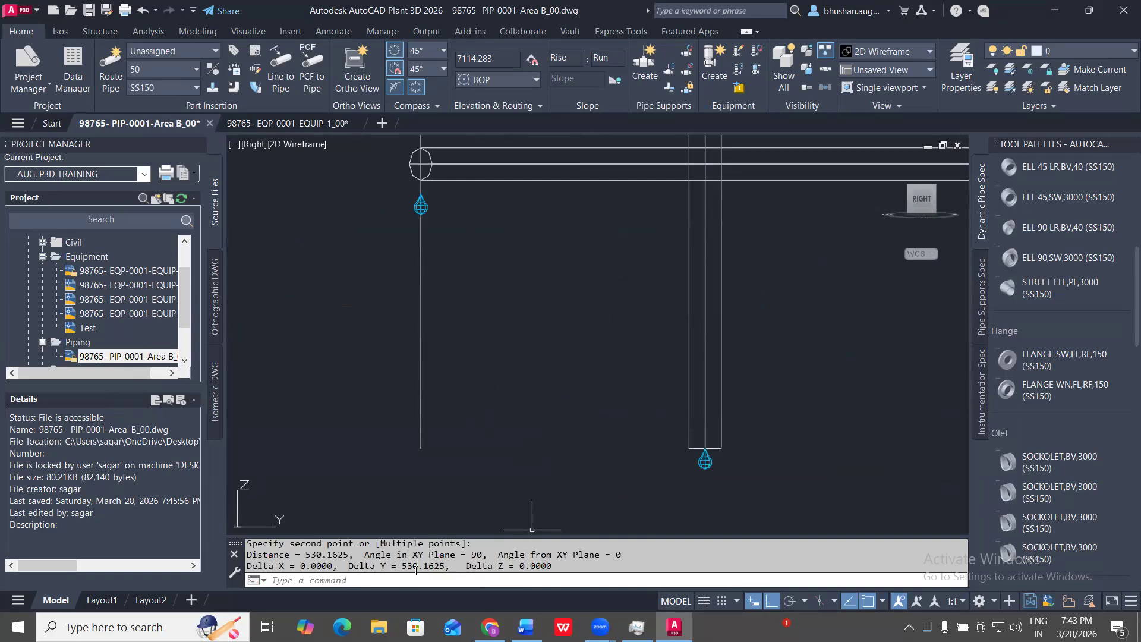
{"action": "key", "text": "Escape"}
{"action": "key", "text": "Escape"}
{"action": "key", "text": "Escape"}
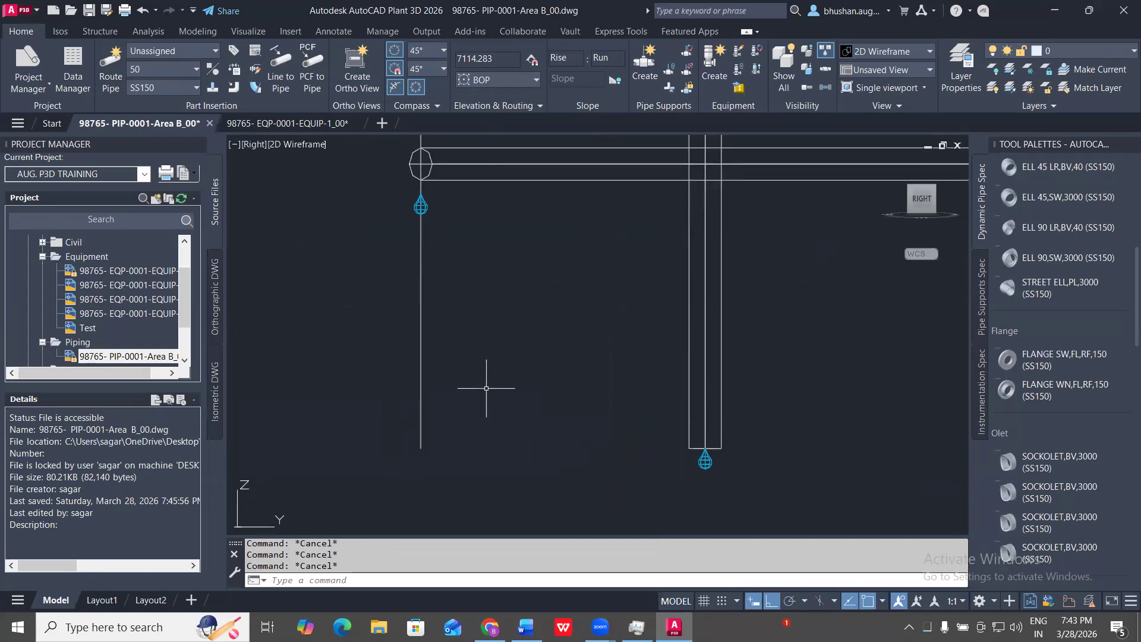
- Align the UCS with the current right-side view
{"action": "type", "text": "ucs"}
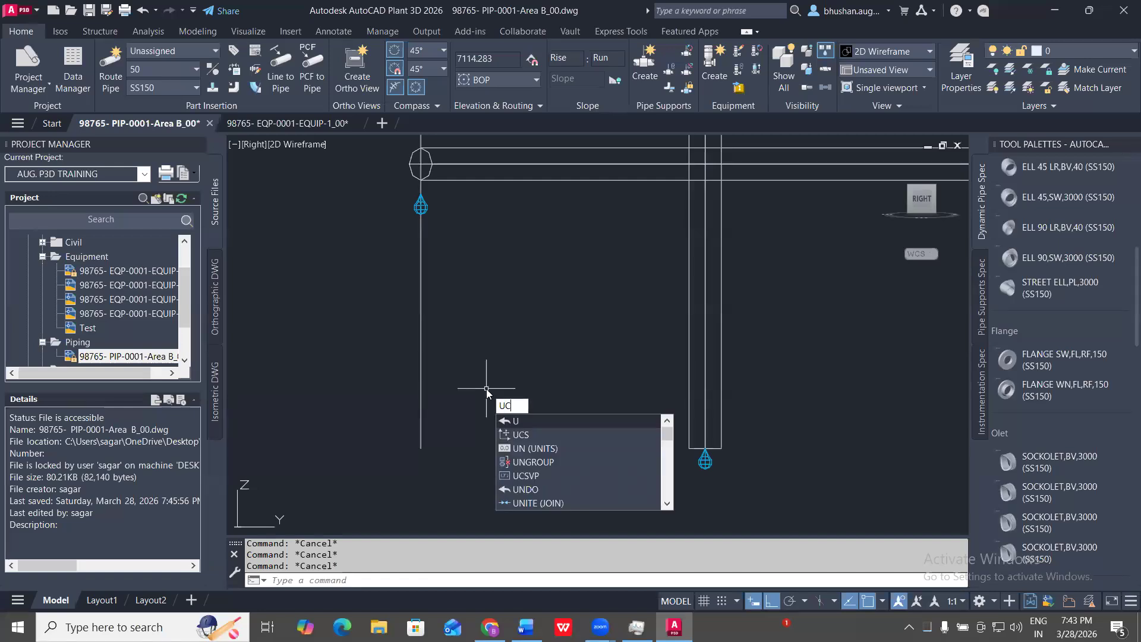
{"action": "key", "text": "Return"}
{"action": "type", "text": "V"}
{"action": "key", "text": "Return"}
- Measure from the reference line's lower end to the vertical pipe's near edge using a quadrant snap
{"action": "type", "text": "di"}
{"action": "key", "text": "Return"}
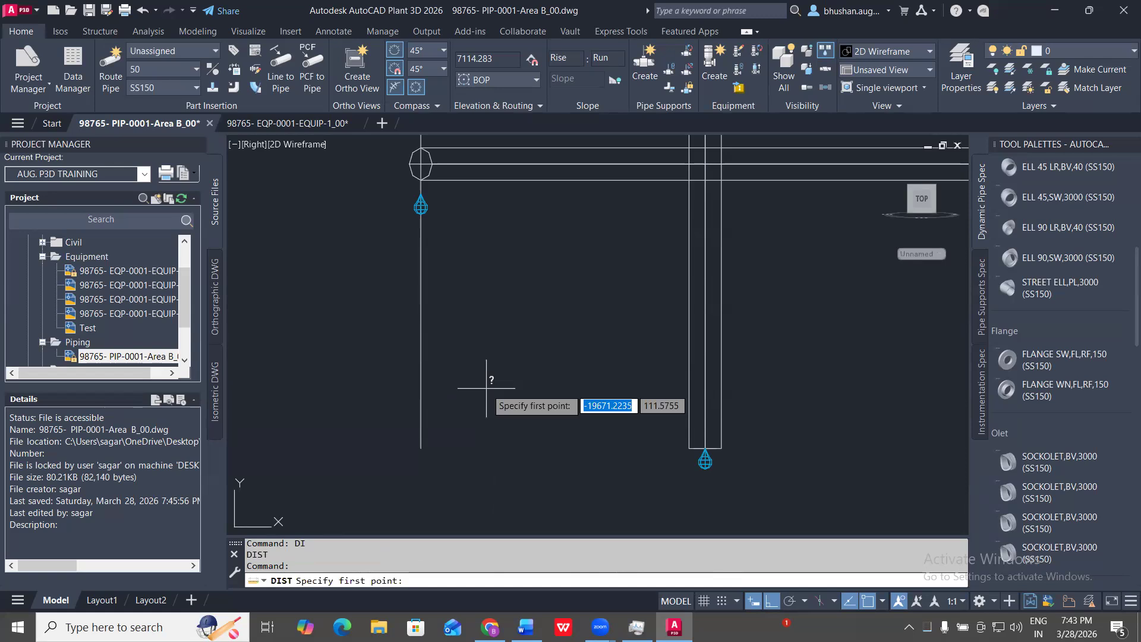
{"action": "left_click", "coordinate": [421, 447]}
{"action": "type", "text": "qua"}
{"action": "key", "text": "Return"}
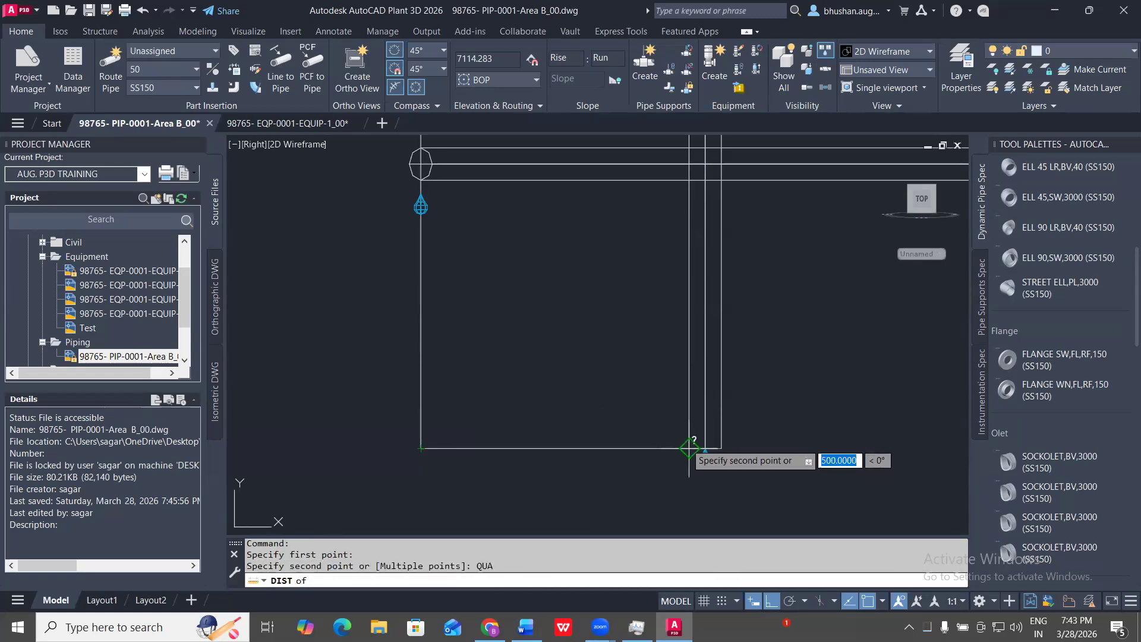
{"action": "left_click", "coordinate": [689, 448]}
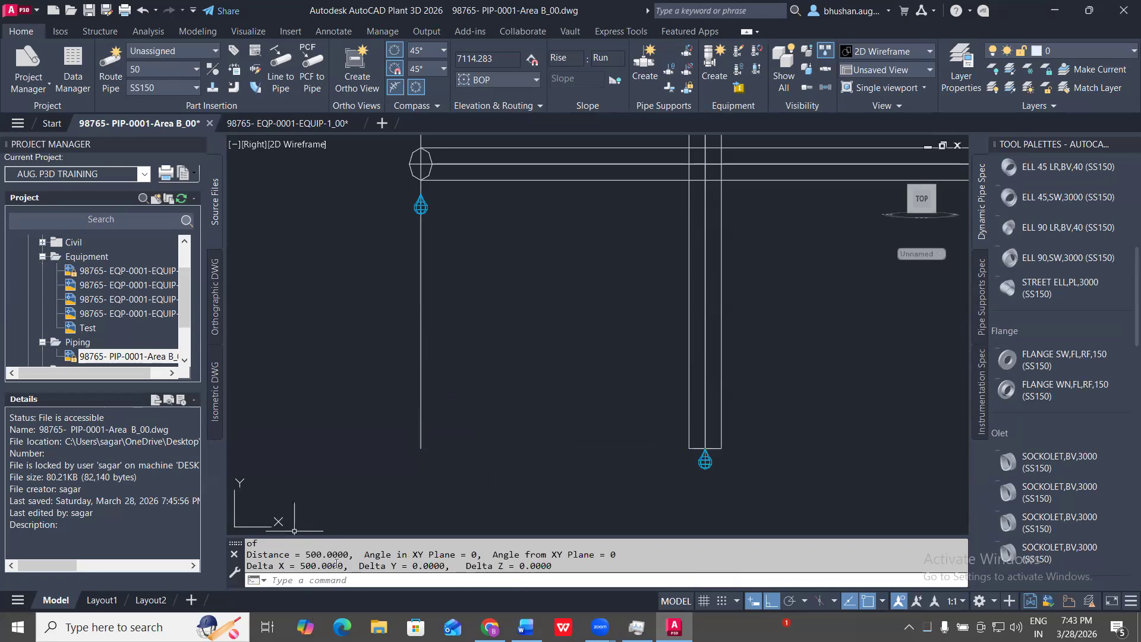
{"action": "scroll", "coordinate": [754, 425], "scroll_direction": "down", "scroll_amount": 8}
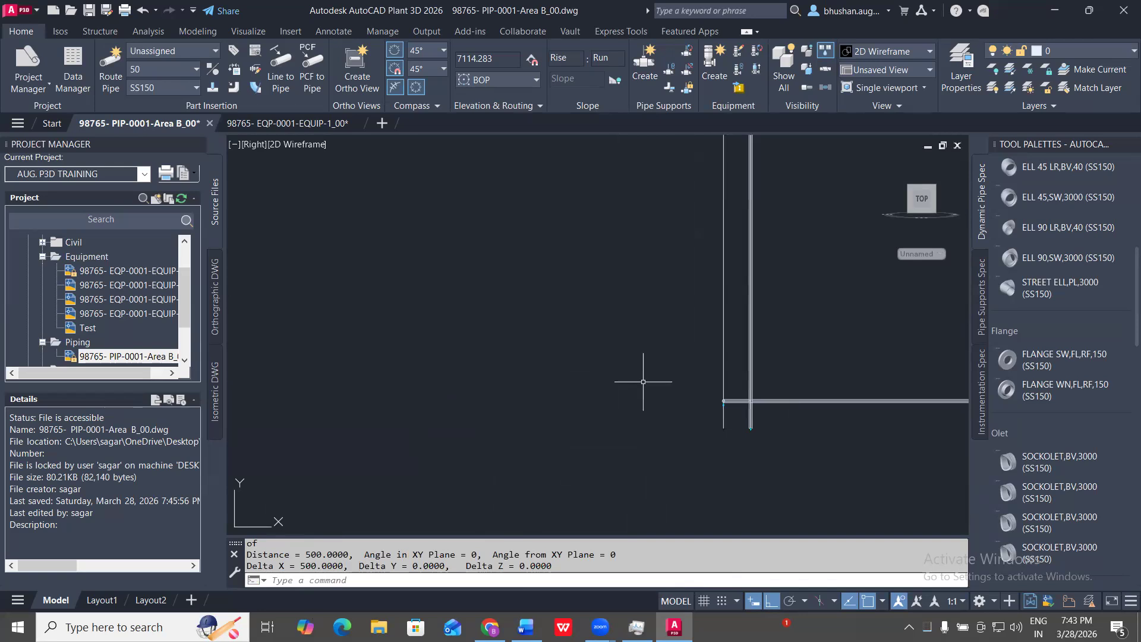
- Reset the vertical routing offset to 0
{"action": "left_click", "coordinate": [485, 108]}
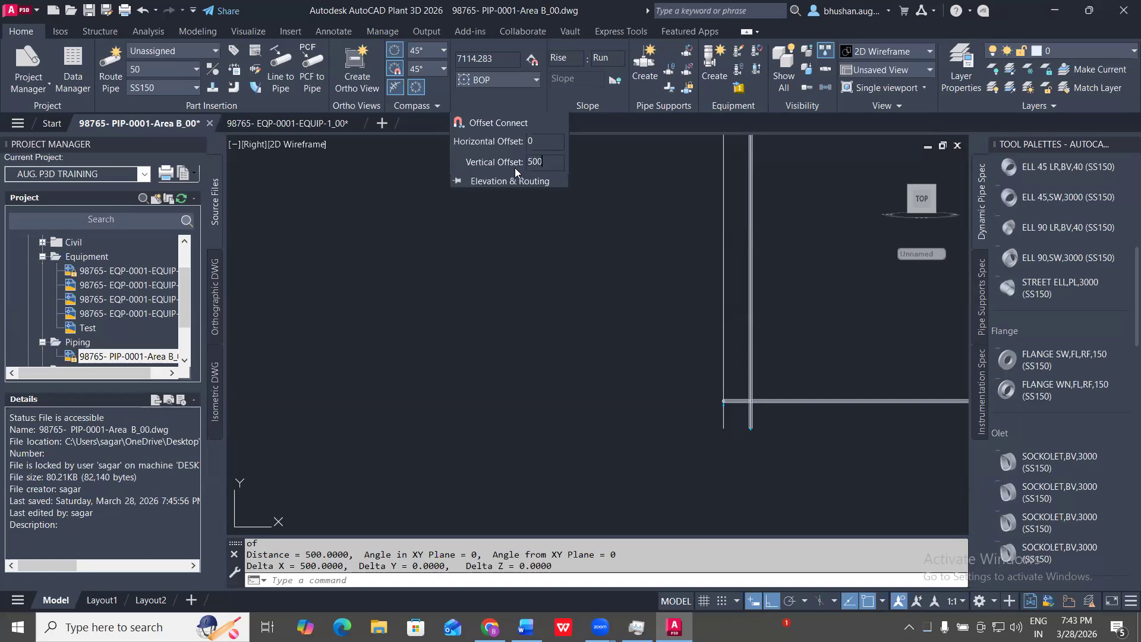
{"action": "type", "text": "0"}
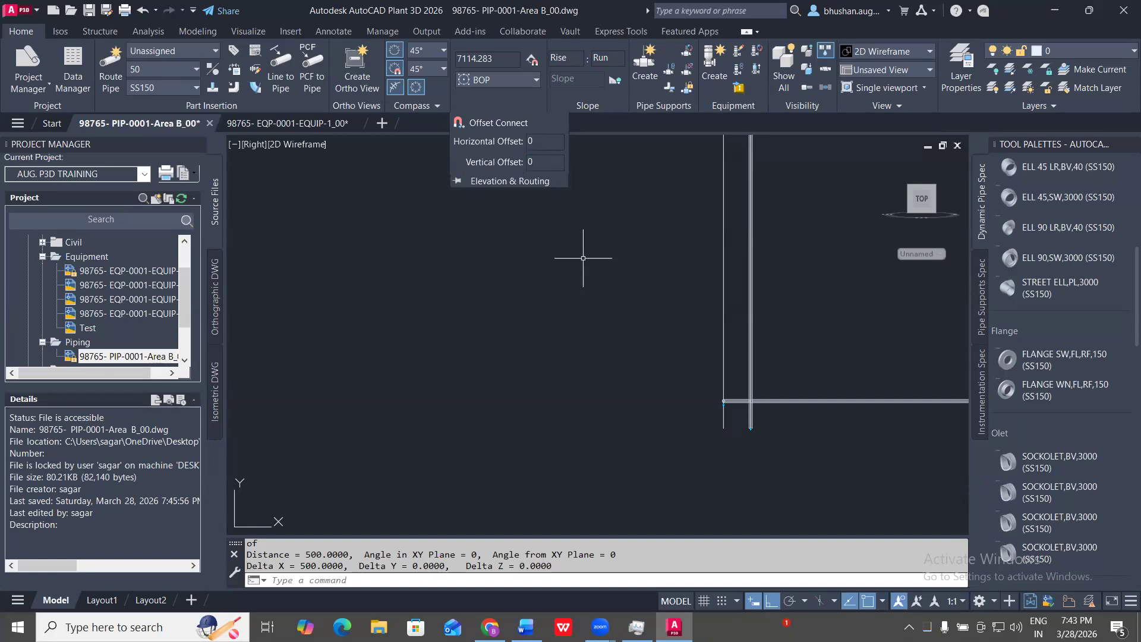
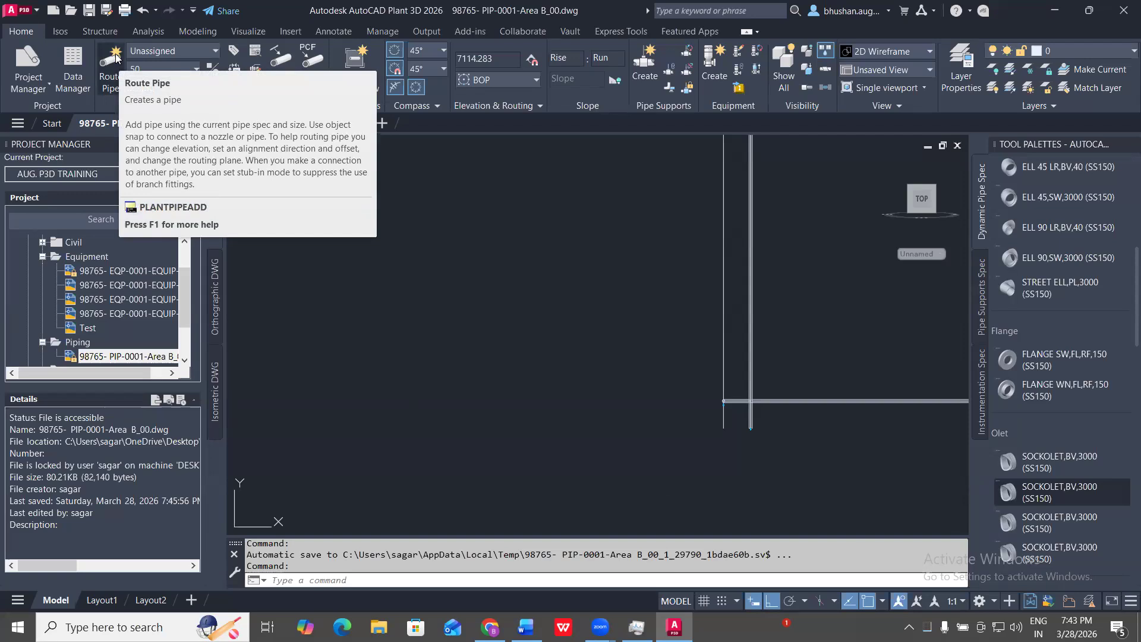
- Route a horizontal size 50, SS150 pipe in the empty area beside the existing pipes, with pipe bend mode turned on
{"action": "left_click", "coordinate": [116, 56]}
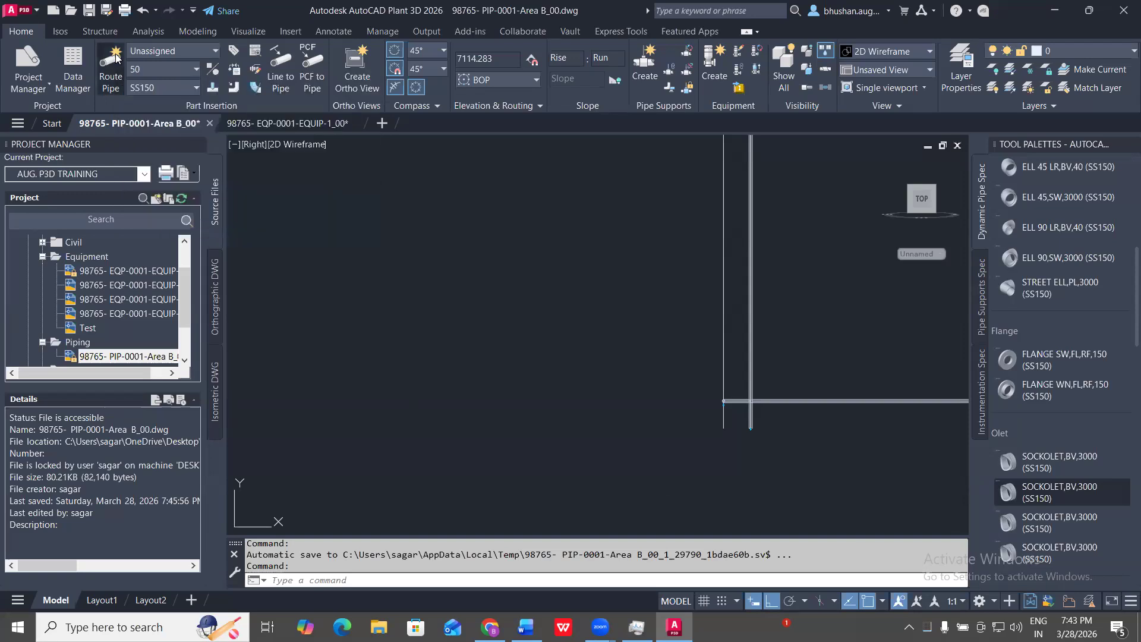
{"action": "left_click", "coordinate": [434, 354]}
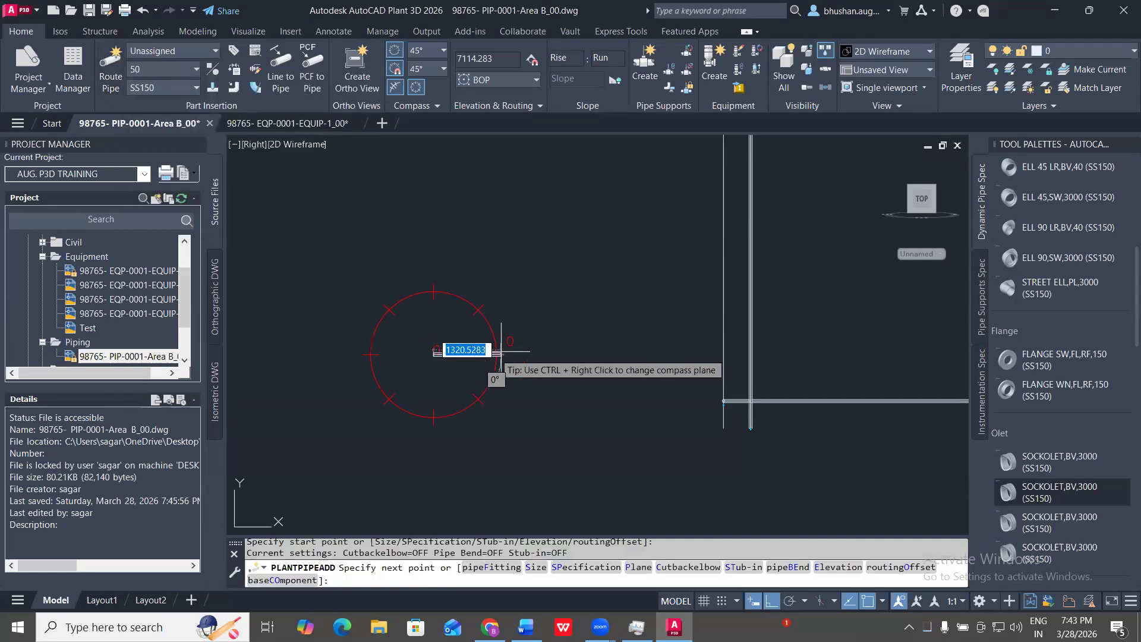
{"action": "scroll", "coordinate": [442, 357], "scroll_direction": "up", "scroll_amount": 5}
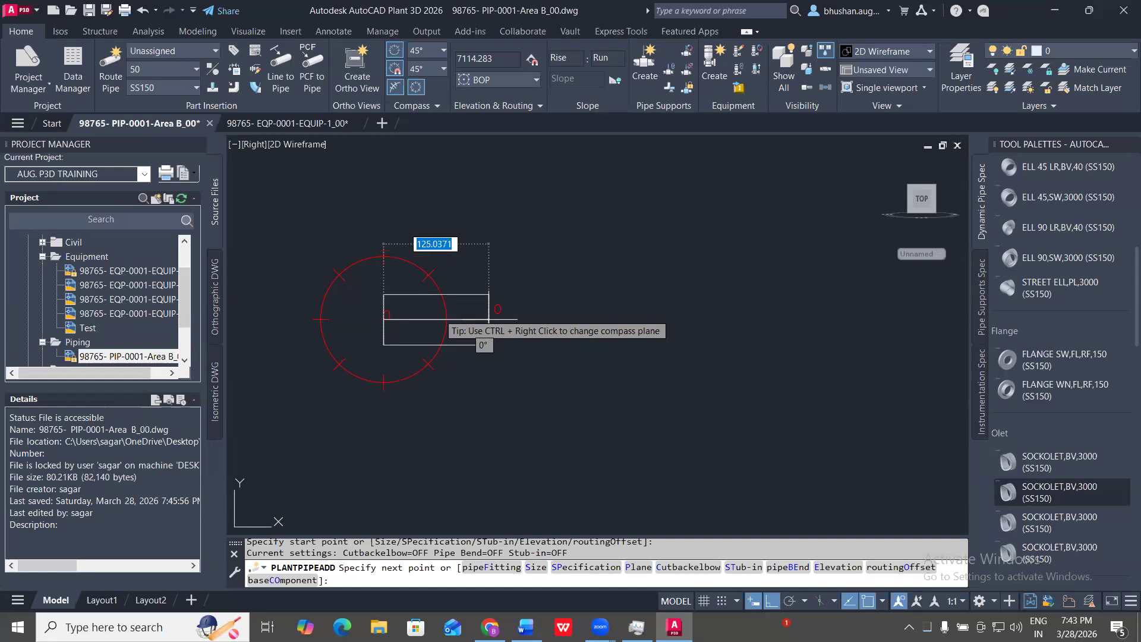
{"action": "scroll", "coordinate": [541, 329], "scroll_direction": "down", "scroll_amount": 5}
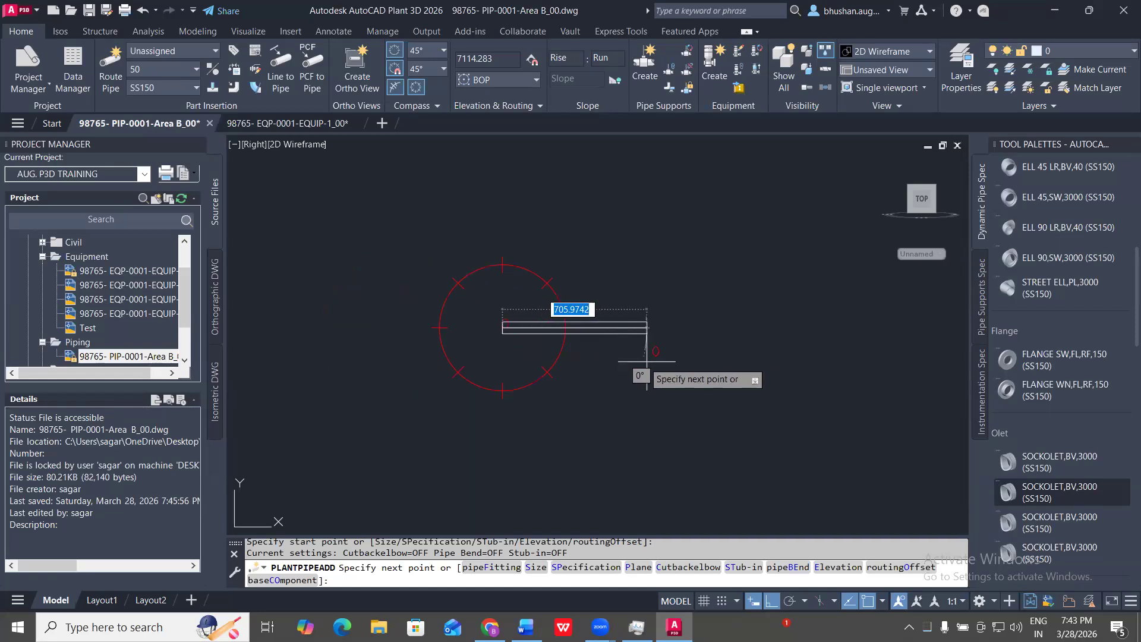
{"action": "middle_click_drag", "start_coordinate": [696, 356], "coordinate": [524, 343]}
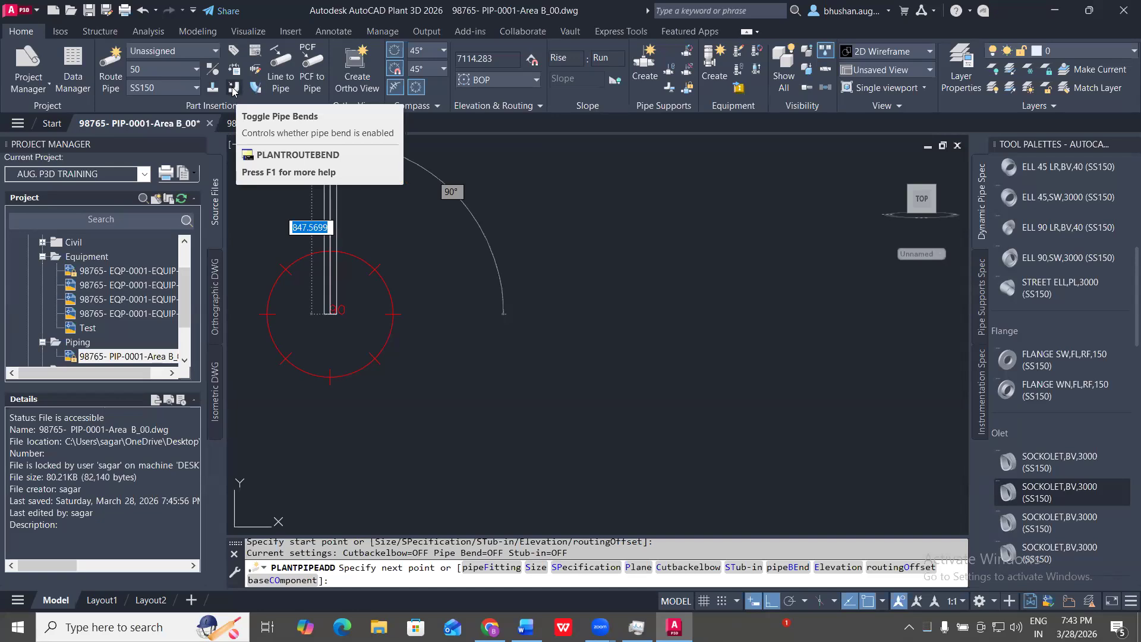
{"action": "left_click", "coordinate": [233, 88]}
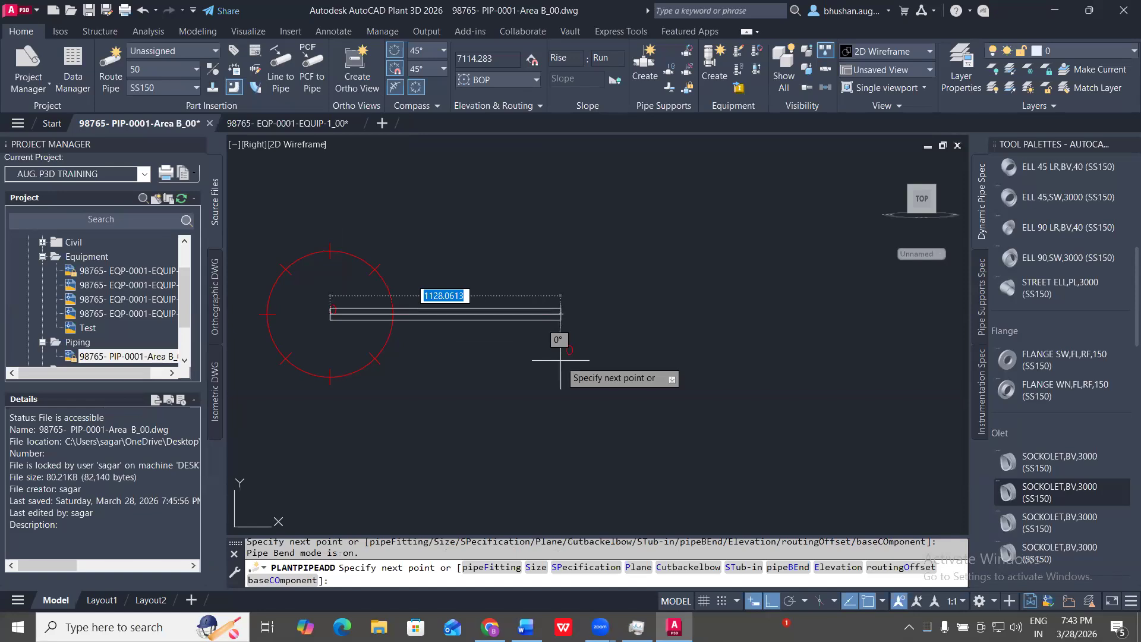
{"action": "left_click", "coordinate": [450, 329]}
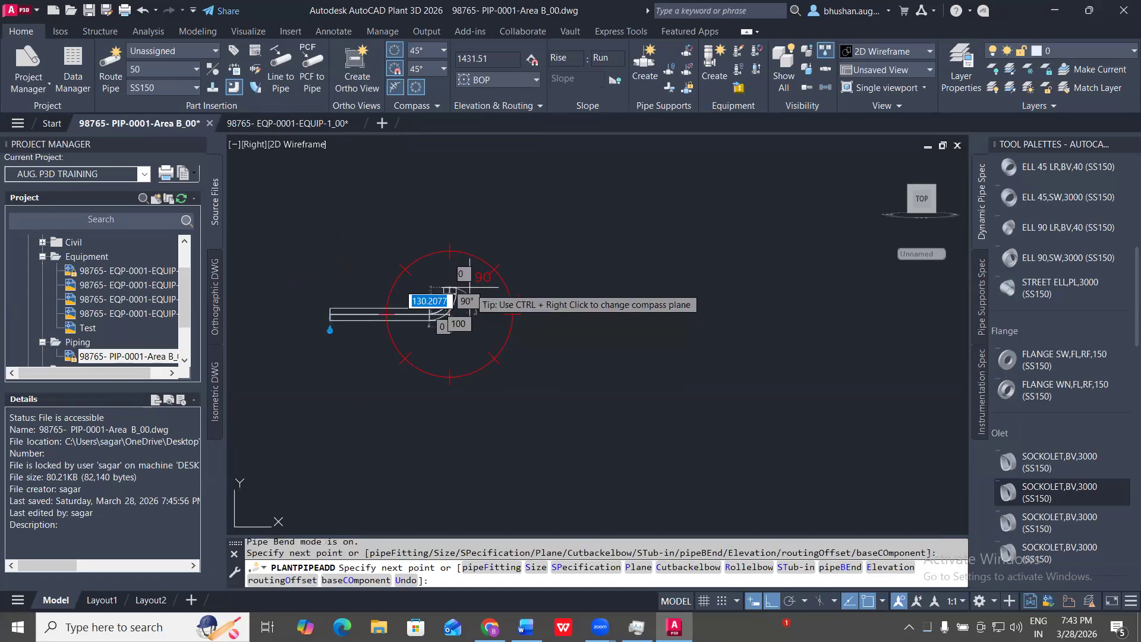
{"action": "scroll", "coordinate": [443, 302], "scroll_direction": "up", "scroll_amount": 5}
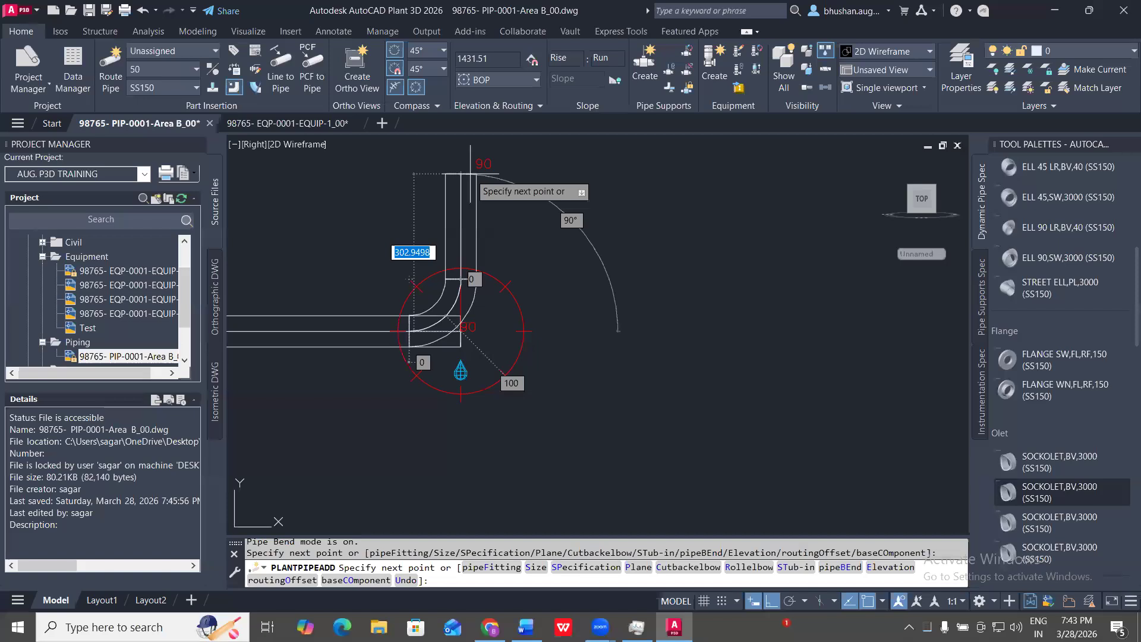
{"action": "scroll", "coordinate": [470, 173], "scroll_direction": "down", "scroll_amount": 5}
{"action": "middle_click_drag", "start_coordinate": [468, 176], "coordinate": [534, 356]}
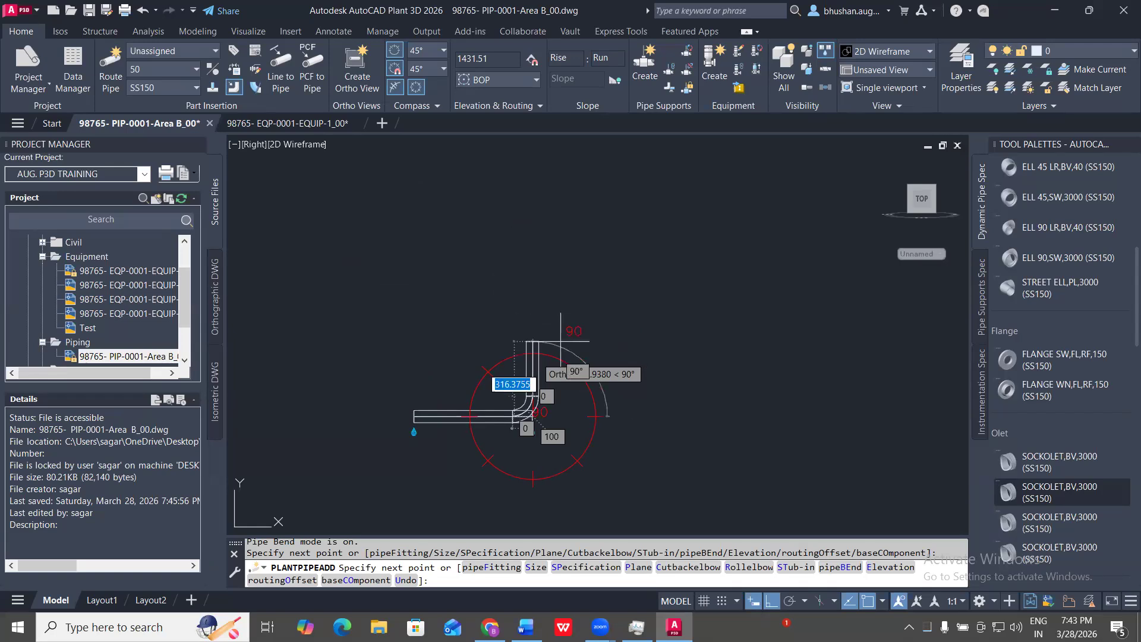
{"action": "key", "text": "Escape"}
- Continue the horizontal pipe from its right end with a 90° bend and a vertical run of about 736, with the compass off and ortho on
{"action": "scroll", "coordinate": [540, 428], "scroll_direction": "up", "scroll_amount": 3}
{"action": "left_click", "coordinate": [539, 429]}
{"action": "left_click", "coordinate": [519, 413]}
{"action": "left_click", "coordinate": [539, 410]}
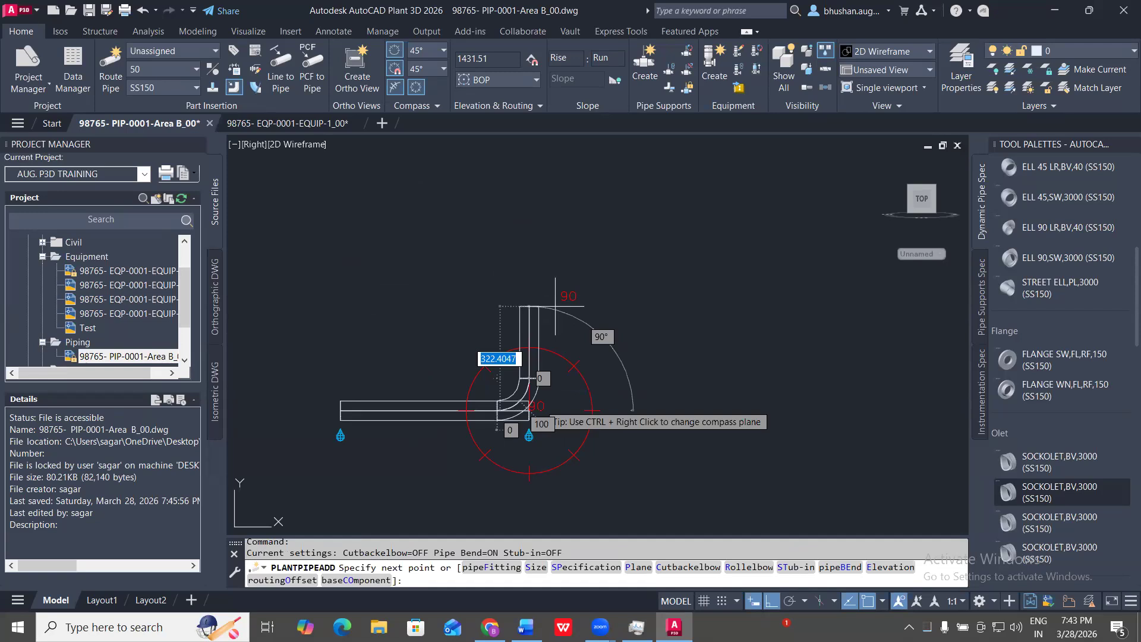
{"action": "left_click", "coordinate": [416, 86]}
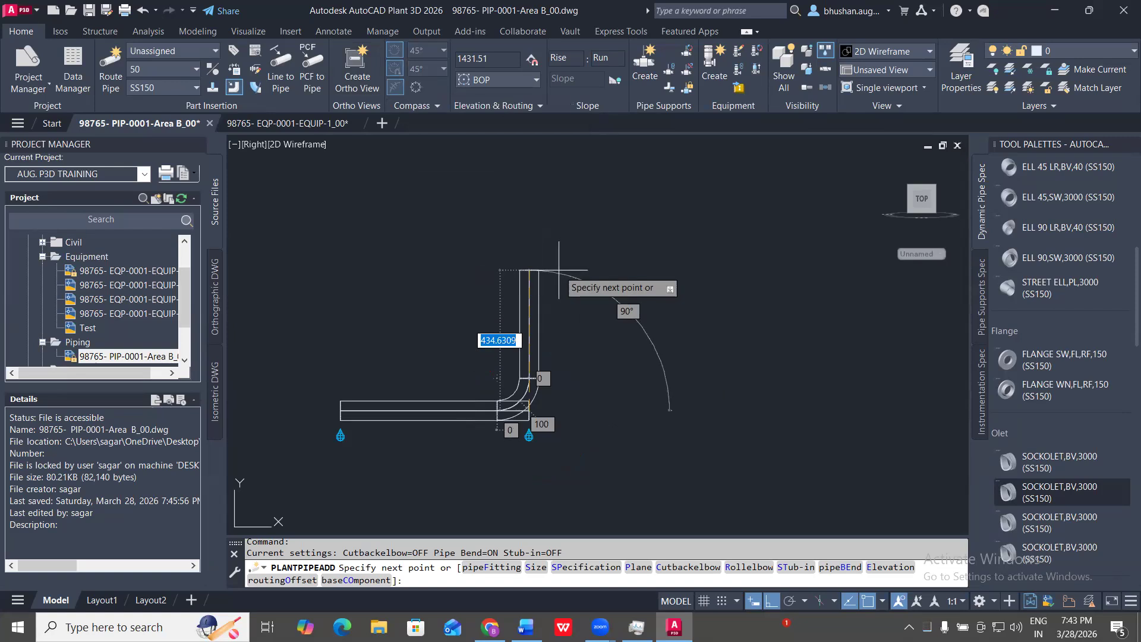
{"action": "key", "text": "F8"}
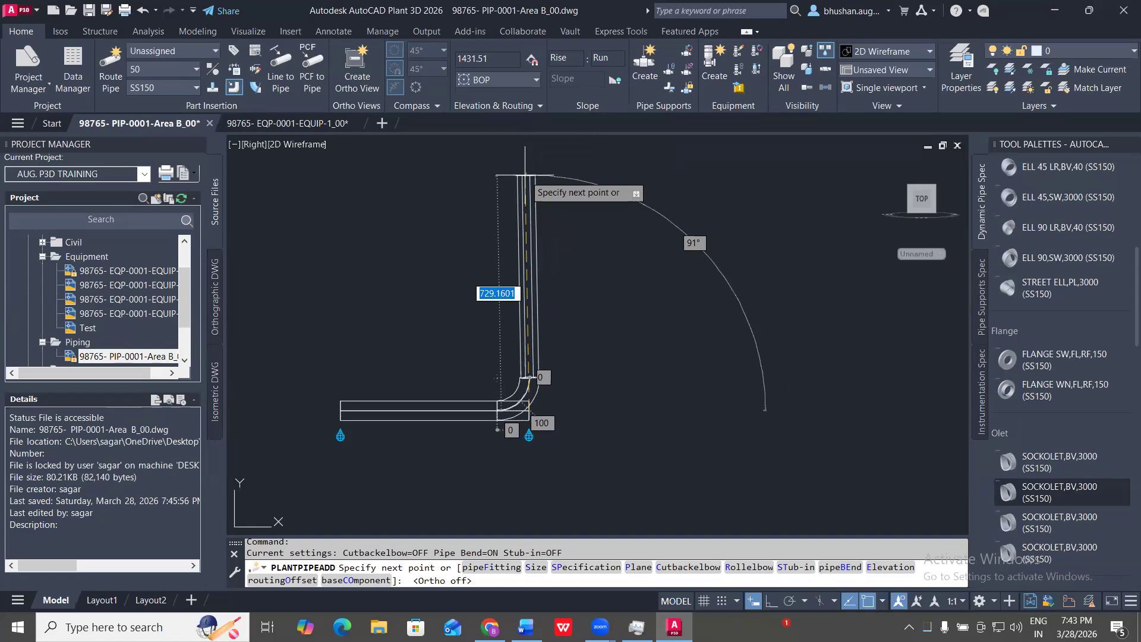
{"action": "key", "text": "F8"}
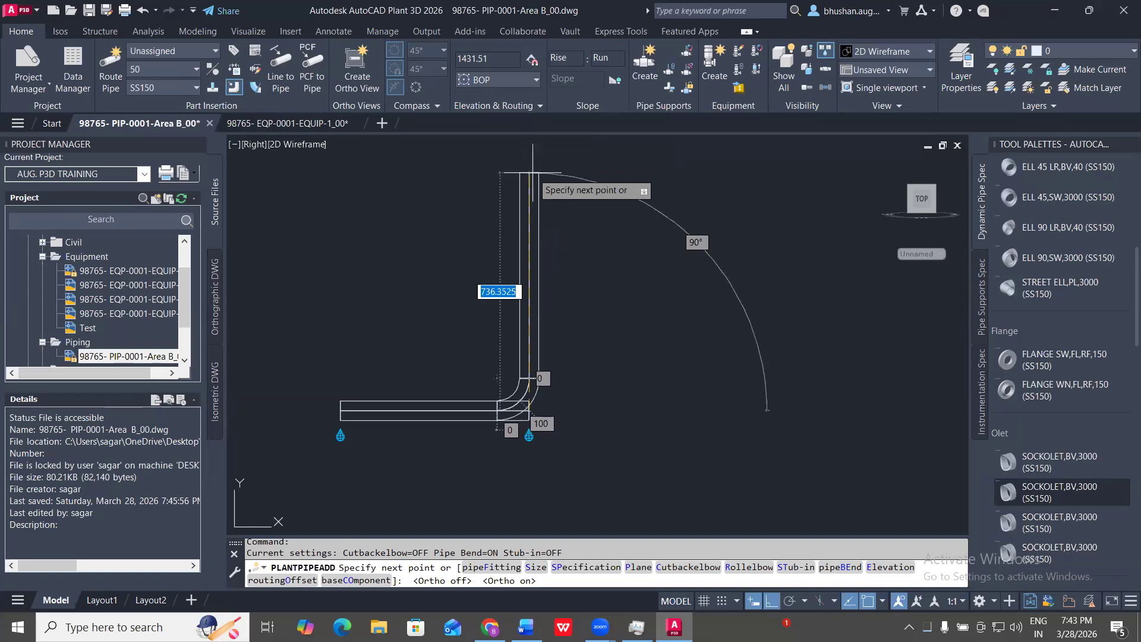
{"action": "left_click", "coordinate": [532, 173]}
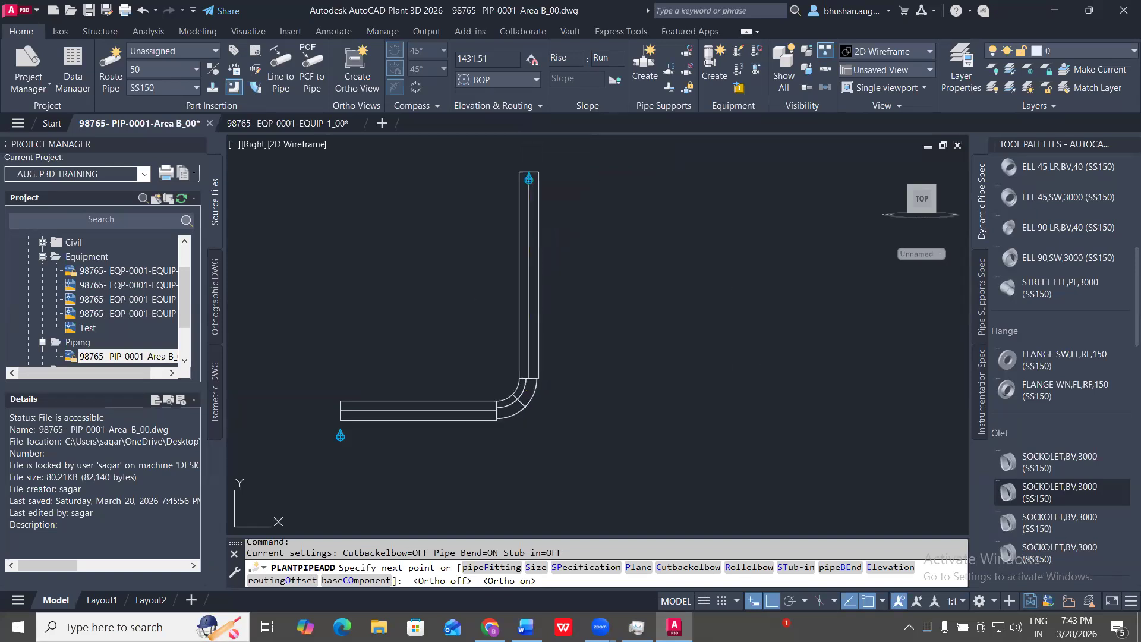
{"action": "key", "text": "Return"}
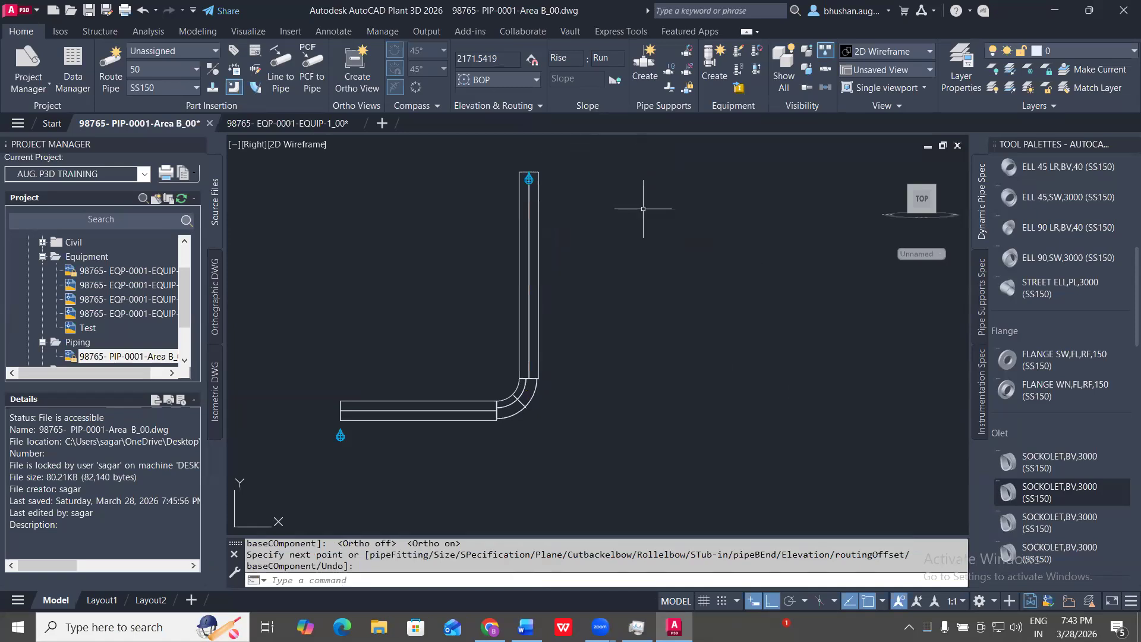
- Select the new pipe run and examine the bend joining its horizontal and vertical legs
{"action": "scroll", "coordinate": [535, 382], "scroll_direction": "up", "scroll_amount": 8}
{"action": "left_click", "coordinate": [533, 383]}
{"action": "left_click", "coordinate": [440, 269]}
{"action": "scroll", "coordinate": [591, 297], "scroll_direction": "down", "scroll_amount": 4}
{"action": "scroll", "coordinate": [502, 263], "scroll_direction": "up", "scroll_amount": 2}
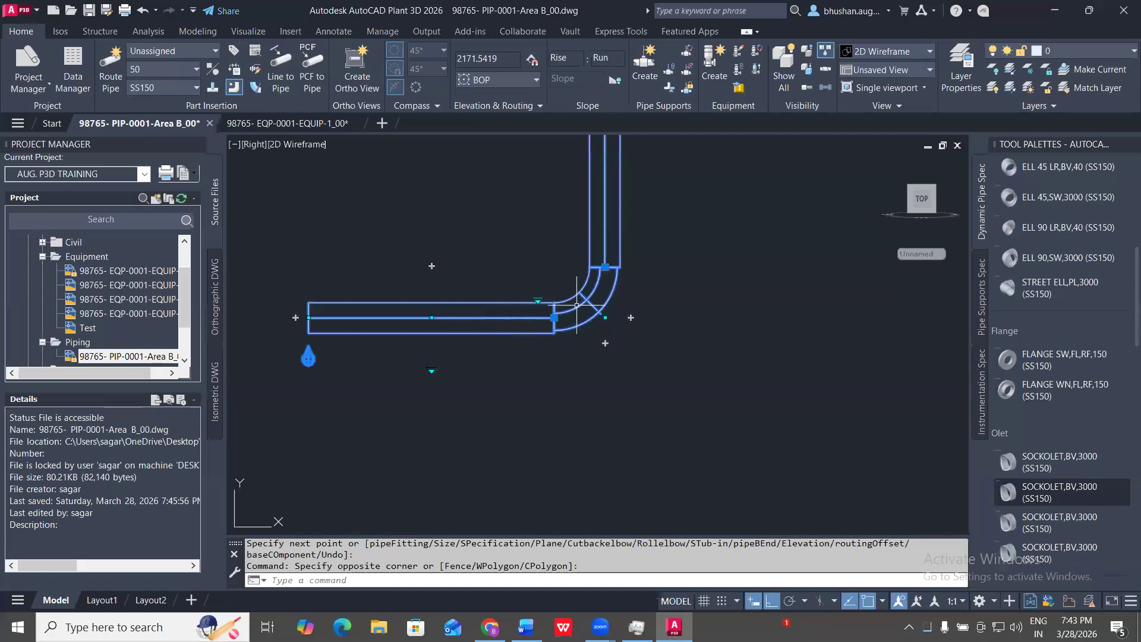
{"action": "scroll", "coordinate": [565, 345], "scroll_direction": "down", "scroll_amount": 4}
{"action": "scroll", "coordinate": [568, 384], "scroll_direction": "up", "scroll_amount": 2}
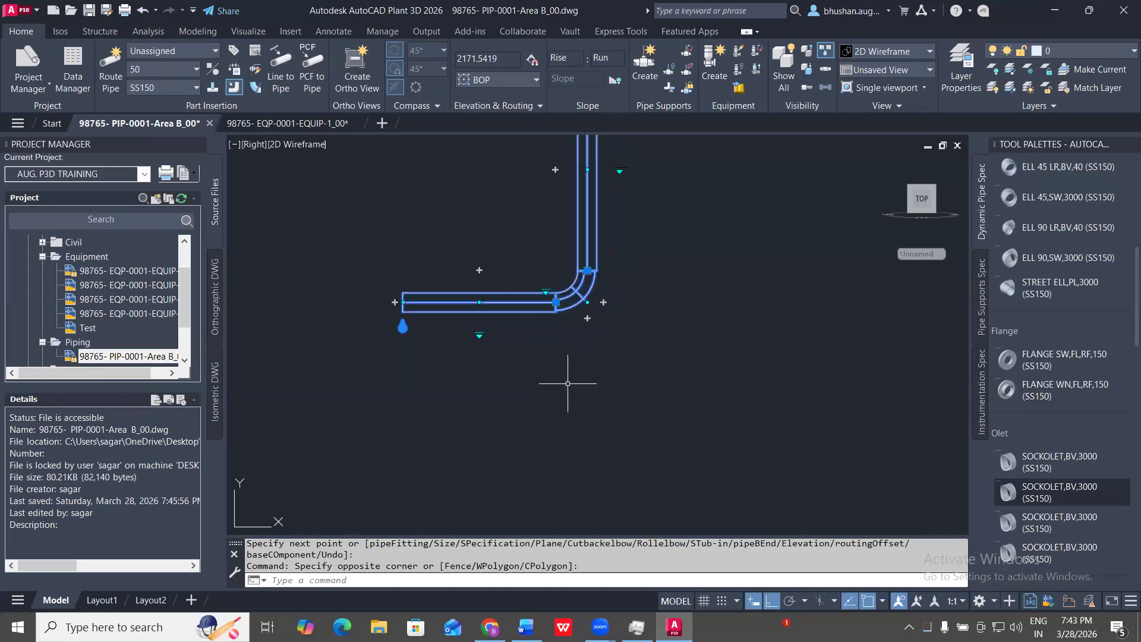
{"action": "middle_click_drag", "start_coordinate": [654, 210], "coordinate": [646, 297]}
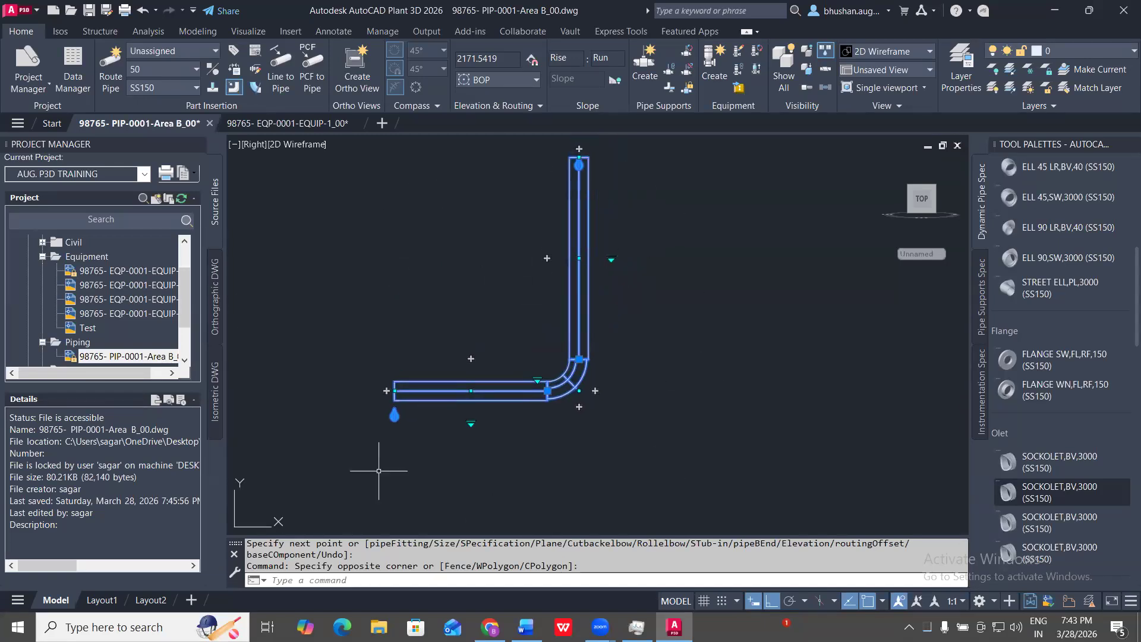
{"action": "scroll", "coordinate": [631, 388], "scroll_direction": "up", "scroll_amount": 2}
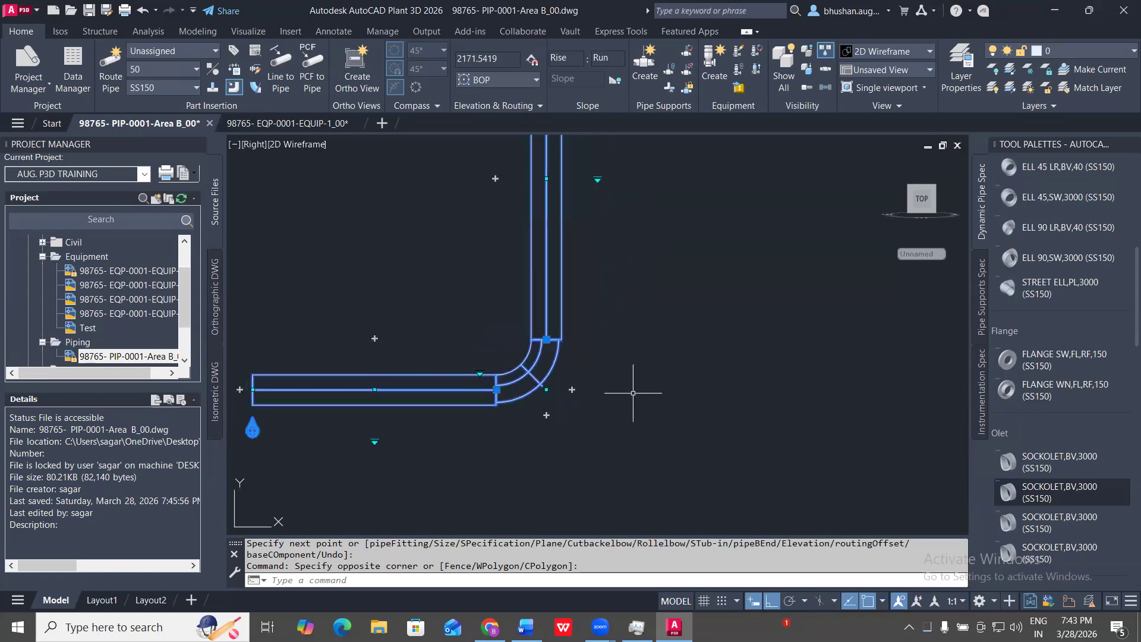
{"action": "key", "text": "Escape"}
- Route a second, smaller L-shaped pipe with a bend to the right of the first one
{"action": "left_click", "coordinate": [110, 69]}
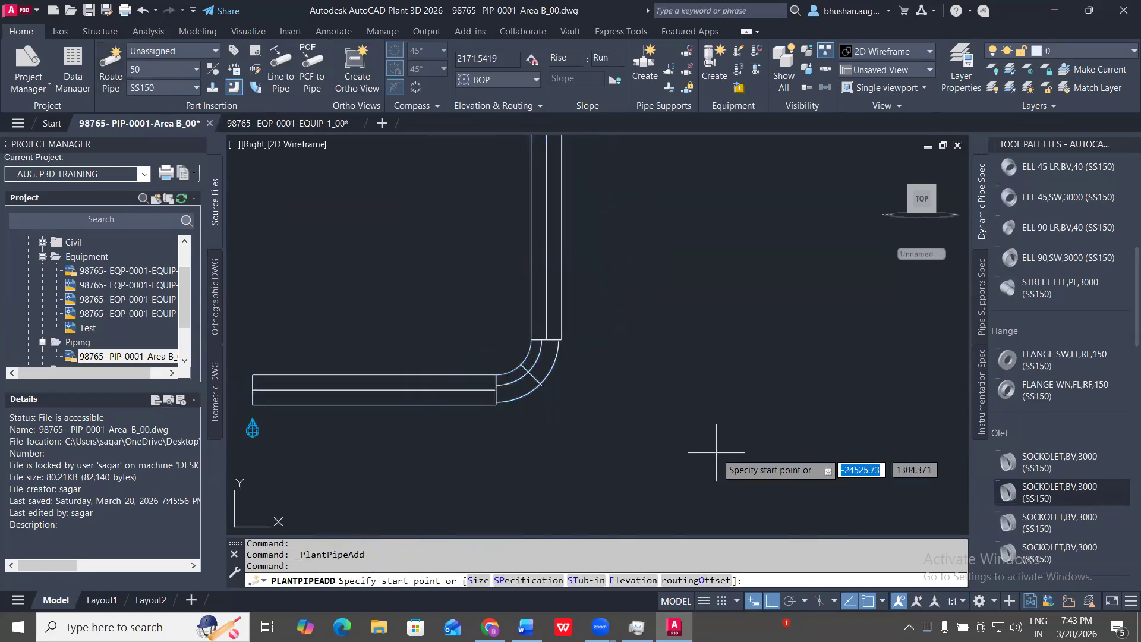
{"action": "left_click", "coordinate": [711, 451]}
{"action": "left_click", "coordinate": [867, 397]}
{"action": "left_click", "coordinate": [812, 226]}
{"action": "key", "text": "Escape"}
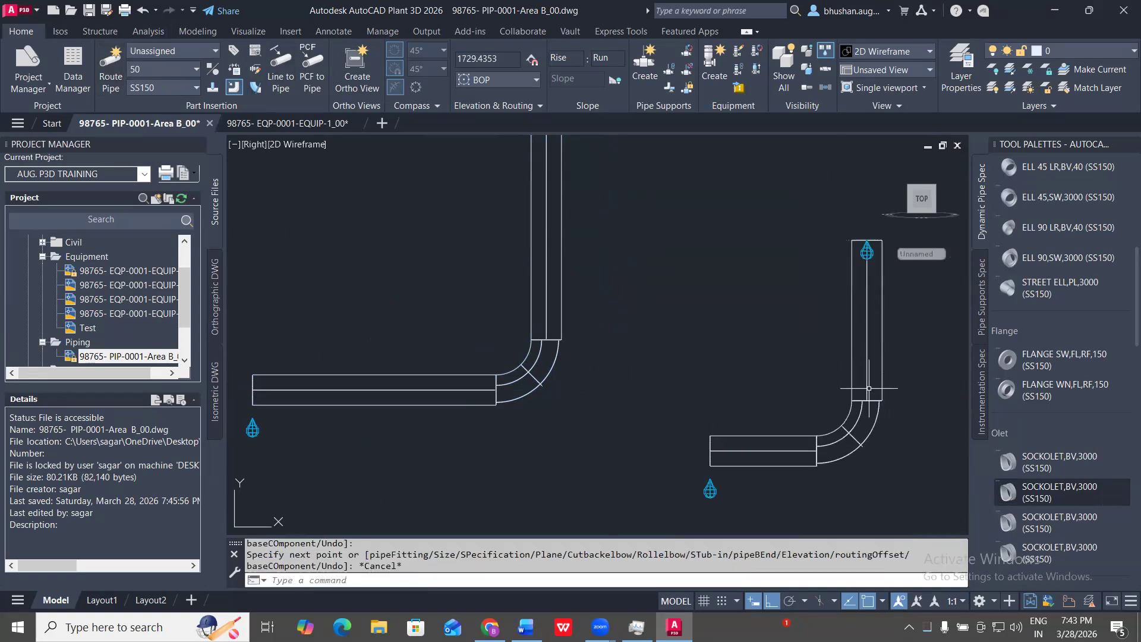
{"action": "key", "text": "Escape"}
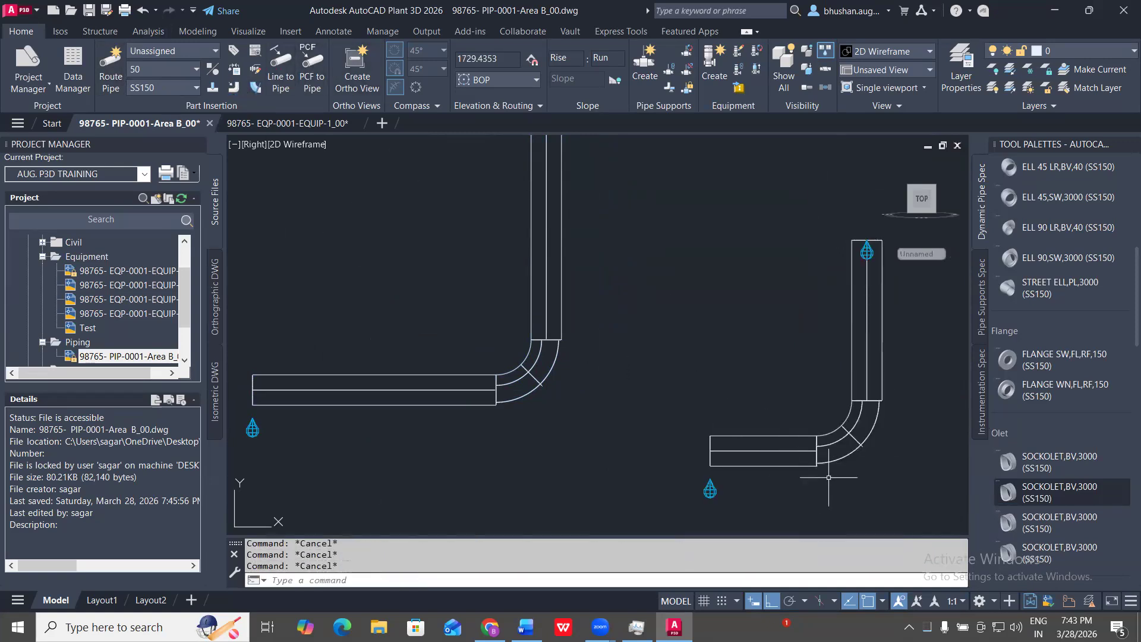
- Erase the second bent pipe, including both straight legs and the bend
{"action": "left_click", "coordinate": [826, 481]}
{"action": "left_click", "coordinate": [767, 351]}
{"action": "type", "text": "E"}
{"action": "key", "text": "Return"}
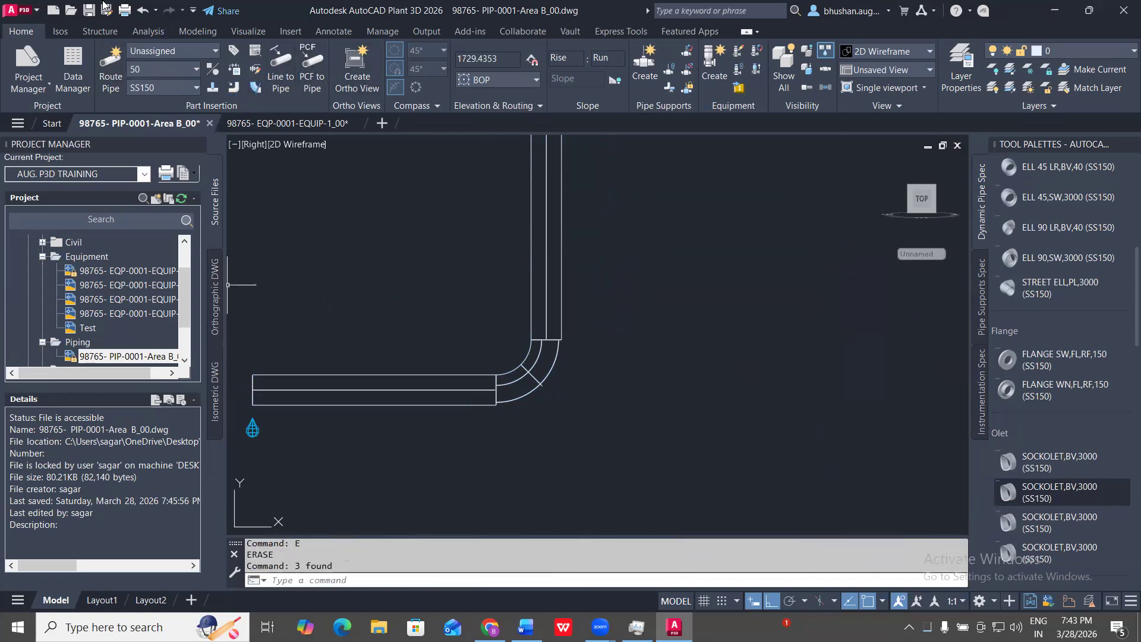
- Route an L-shaped pipe with a horizontal leg, an elbow and a vertical leg beside the existing bent pipe
{"action": "left_click", "coordinate": [111, 69]}
{"action": "left_click", "coordinate": [668, 453]}
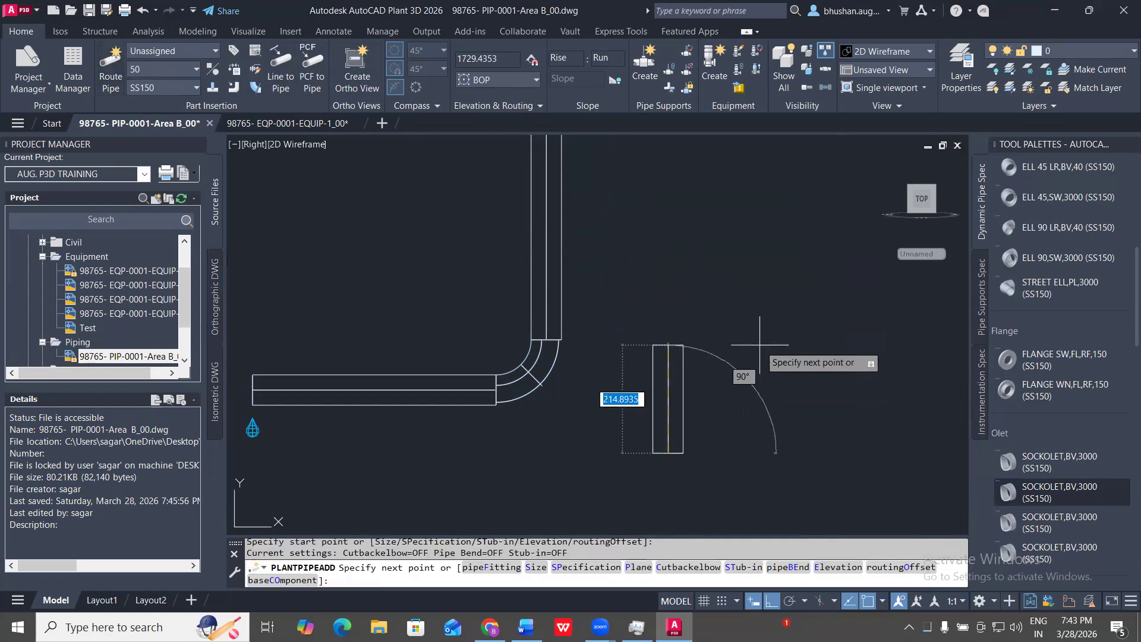
{"action": "left_click", "coordinate": [871, 453]}
{"action": "left_click", "coordinate": [823, 212]}
{"action": "key", "text": "Escape"}
{"action": "key", "text": "Escape"}
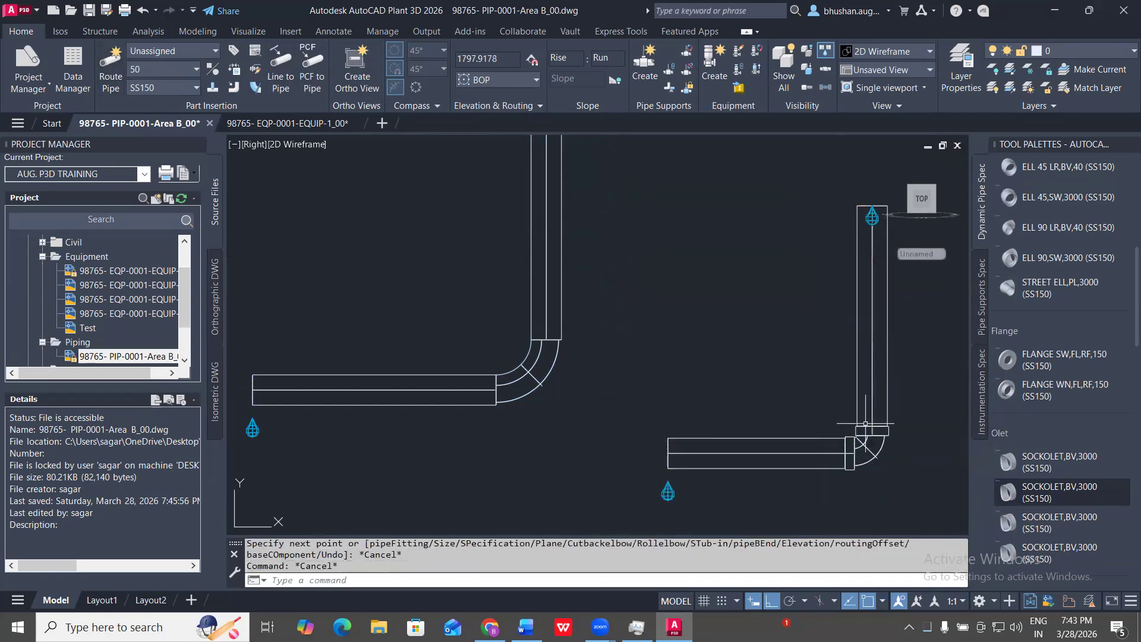
- Examine the elbow joint and both straight legs of the new L-shaped pipe as separate components
{"action": "scroll", "coordinate": [881, 452], "scroll_direction": "up", "scroll_amount": 2}
{"action": "left_click", "coordinate": [886, 474]}
{"action": "left_click", "coordinate": [848, 438]}
{"action": "key", "text": "Escape"}
{"action": "left_click", "coordinate": [901, 322]}
{"action": "left_click", "coordinate": [787, 333]}
{"action": "key", "text": "Escape"}
{"action": "left_click", "coordinate": [727, 508]}
{"action": "left_click_drag", "start_coordinate": [705, 483], "coordinate": [689, 464]}
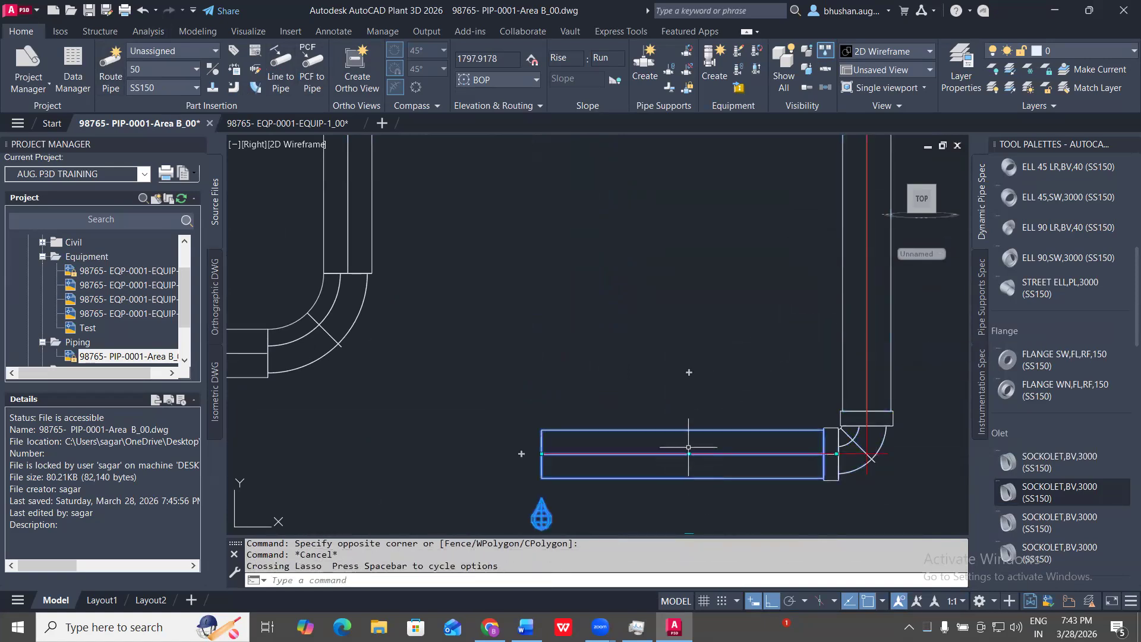
{"action": "key", "text": "Escape"}
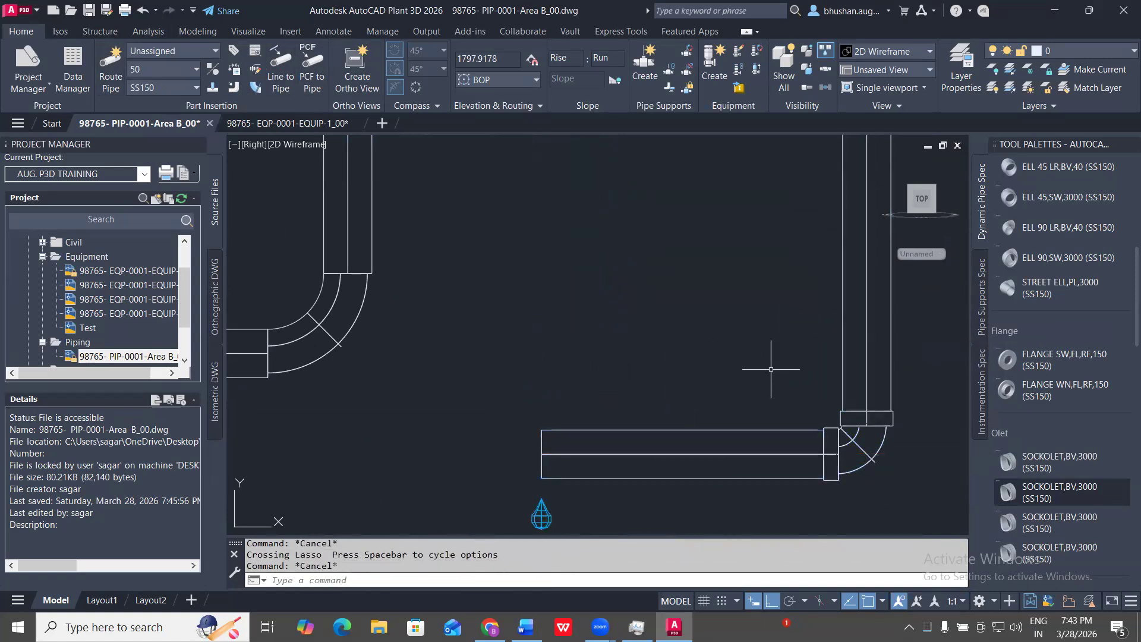
{"action": "scroll", "coordinate": [802, 363], "scroll_direction": "down", "scroll_amount": 7}
{"action": "scroll", "coordinate": [736, 321], "scroll_direction": "up", "scroll_amount": 4}
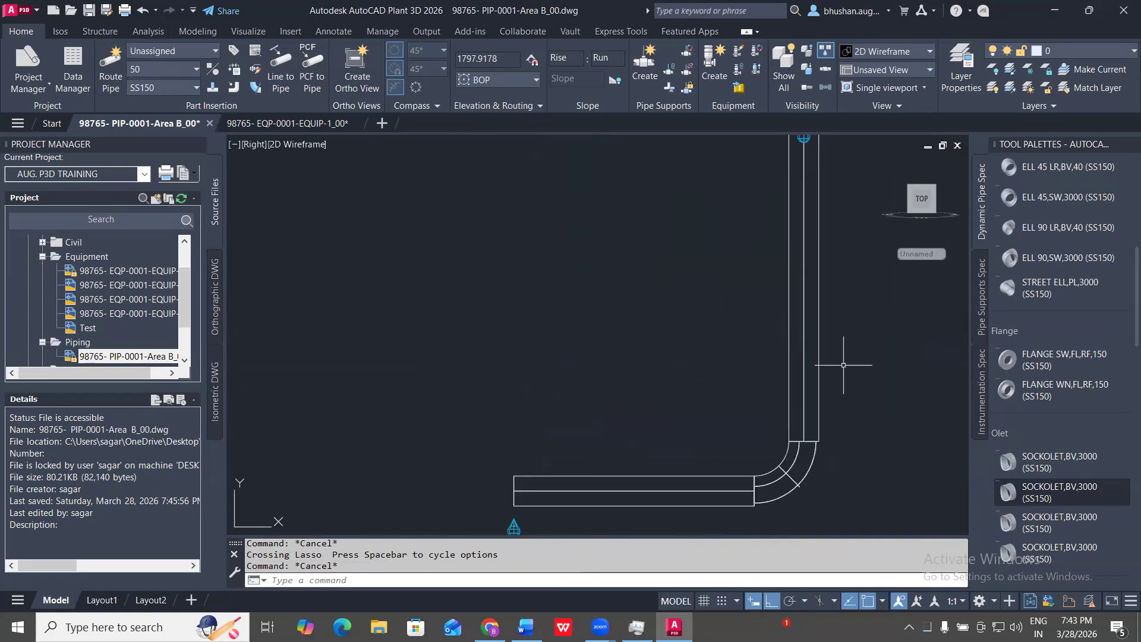
- Select the bent pipe and check the substitution options offered for it, without substituting anything
{"action": "left_click", "coordinate": [838, 362]}
{"action": "left_click", "coordinate": [795, 316]}
{"action": "scroll", "coordinate": [656, 360], "scroll_direction": "down", "scroll_amount": 2}
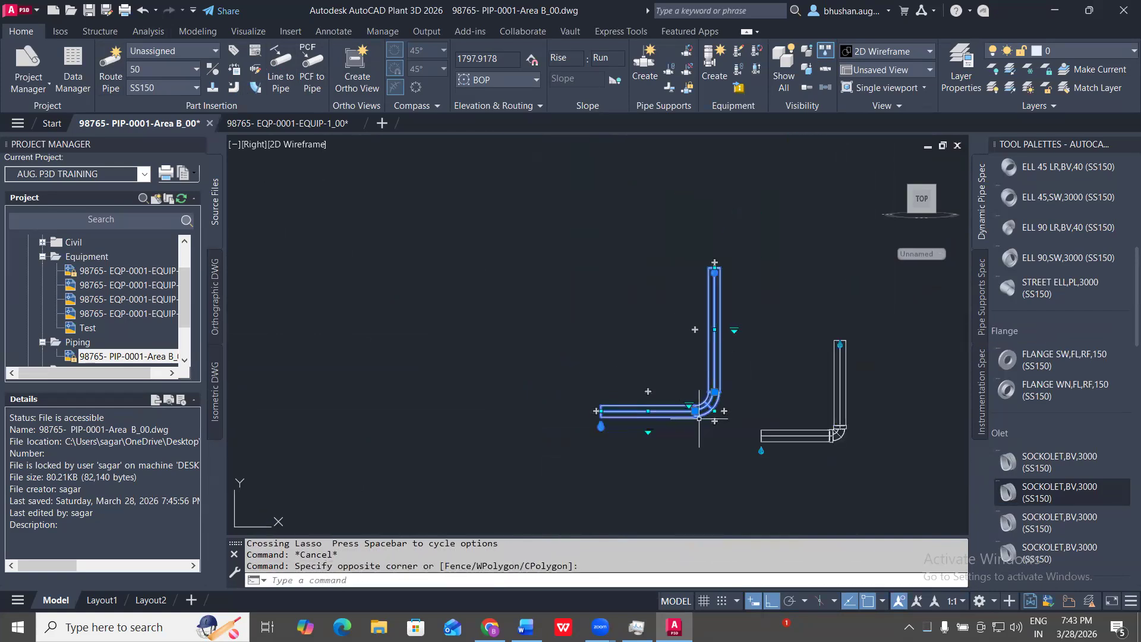
{"action": "scroll", "coordinate": [701, 416], "scroll_direction": "up", "scroll_amount": 2}
{"action": "left_click", "coordinate": [673, 387]}
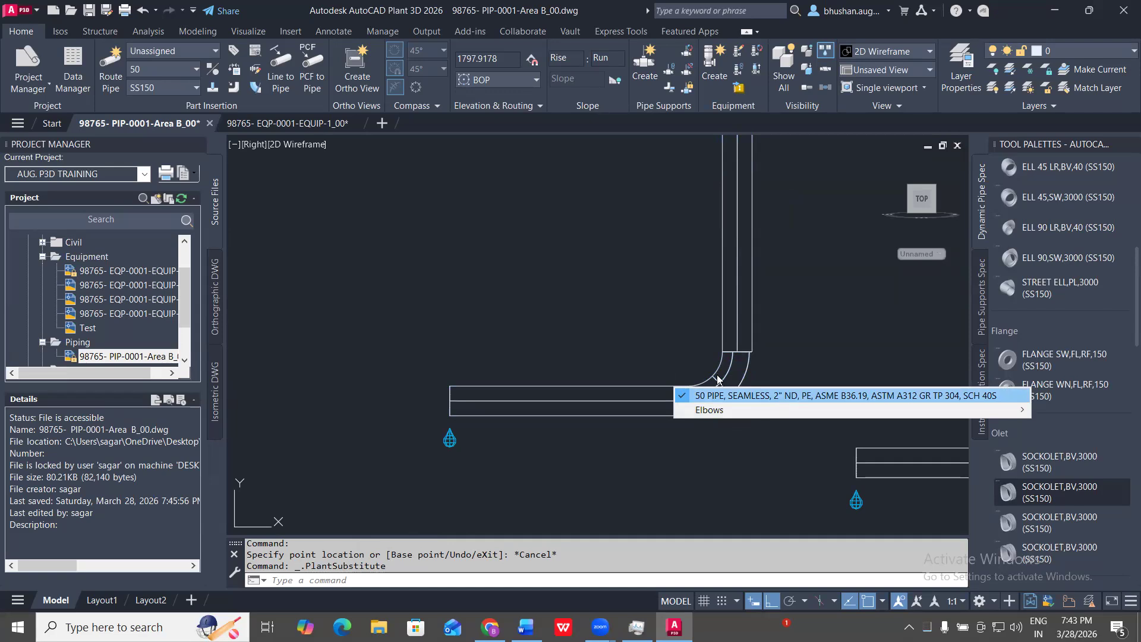
{"action": "key", "text": "Escape"}
{"action": "left_click", "coordinate": [712, 393]}
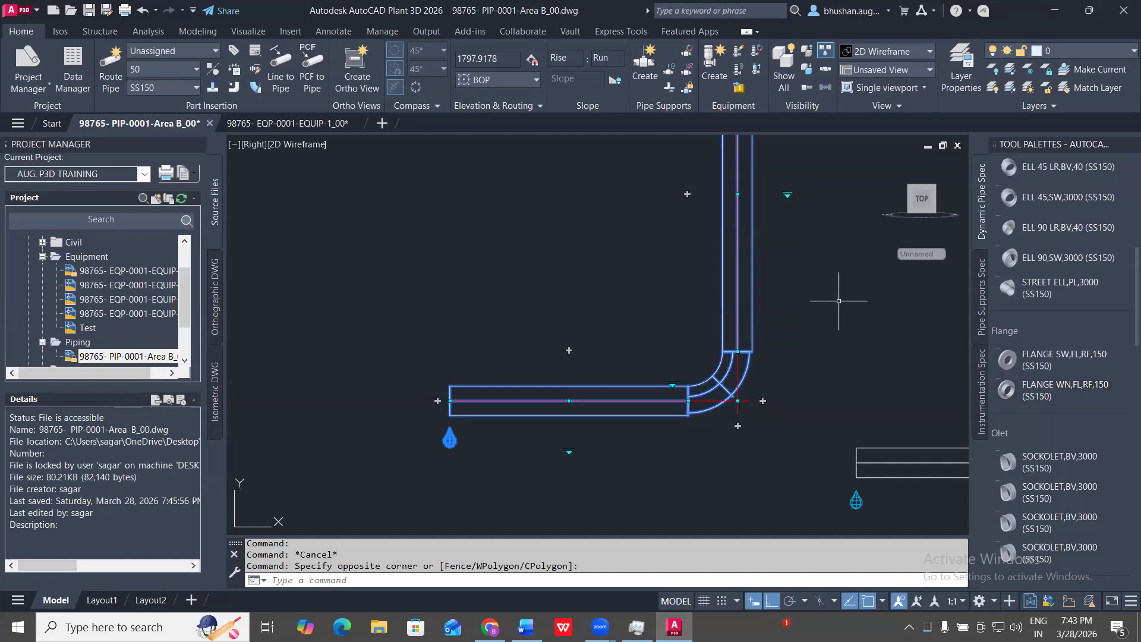
- Compare the joint of the selected bent pipe with the elbow joint on the neighbouring L-shaped pipe
{"action": "scroll", "coordinate": [696, 402], "scroll_direction": "down", "scroll_amount": 6}
{"action": "scroll", "coordinate": [755, 377], "scroll_direction": "up", "scroll_amount": 4}
{"action": "middle_click_drag", "start_coordinate": [822, 377], "coordinate": [768, 392]}
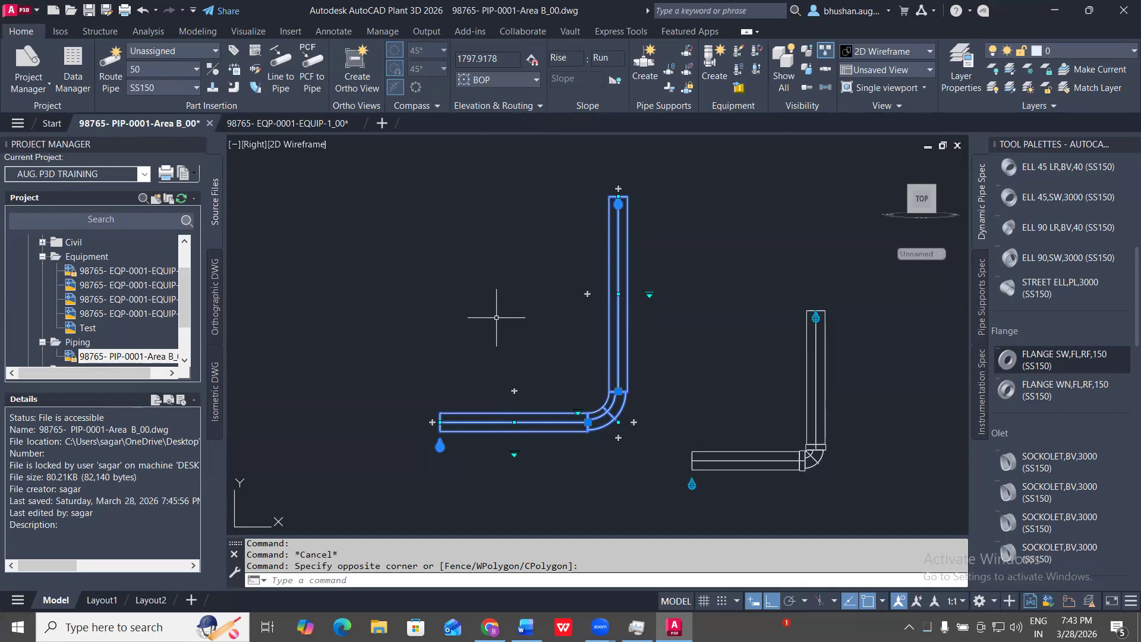
{"action": "scroll", "coordinate": [498, 251], "scroll_direction": "down", "scroll_amount": 2}
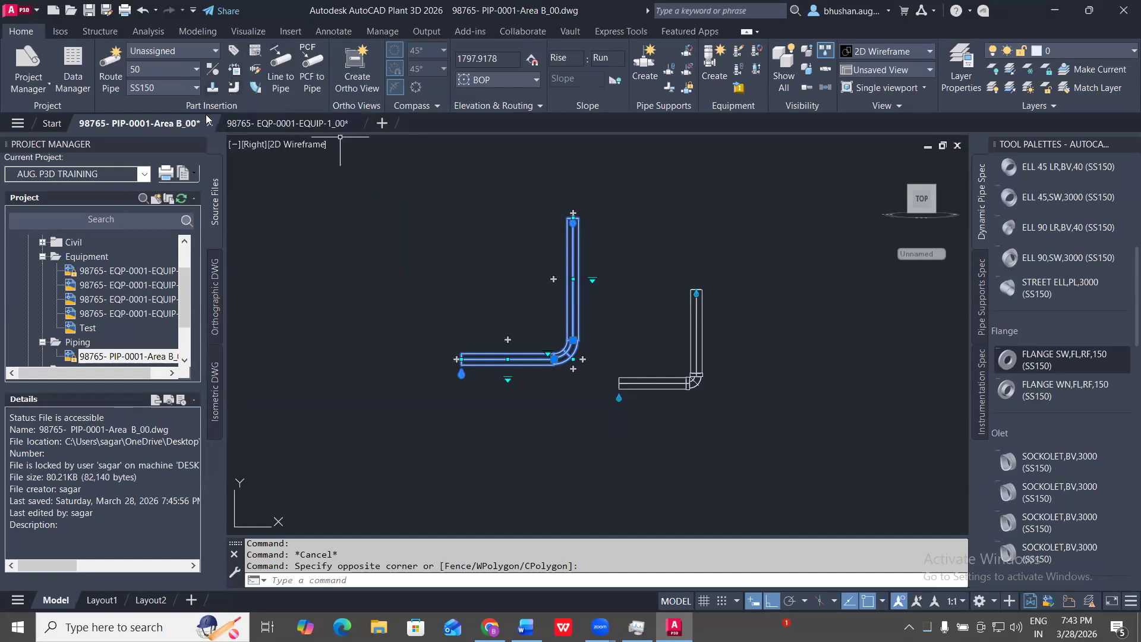
{"action": "scroll", "coordinate": [576, 358], "scroll_direction": "up", "scroll_amount": 9}
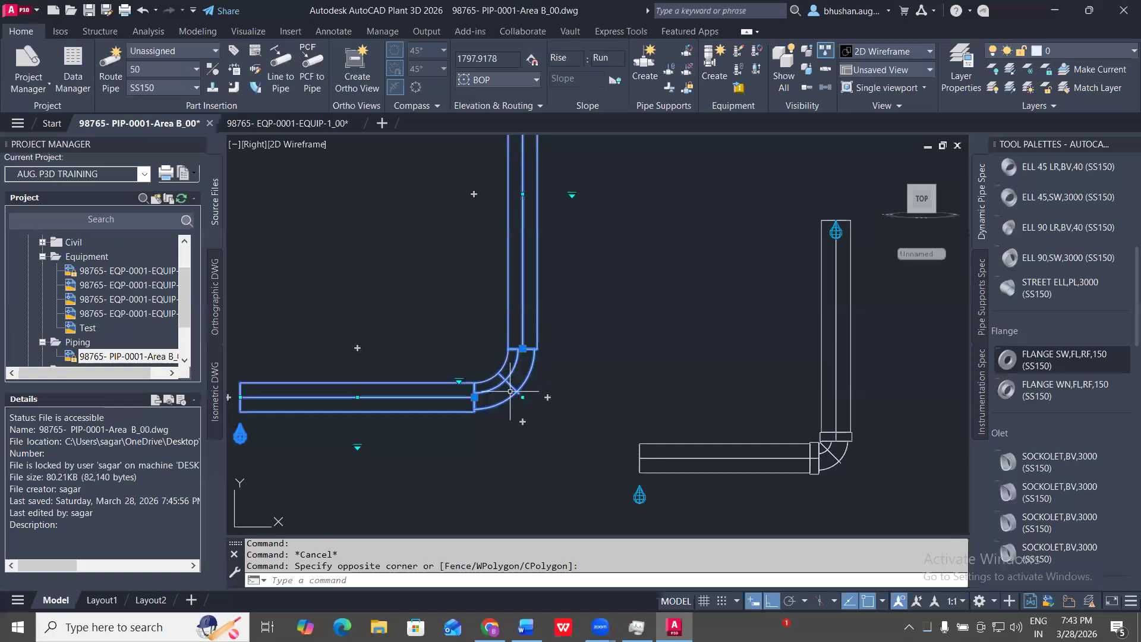
{"action": "left_click", "coordinate": [620, 418]}
{"action": "left_click", "coordinate": [452, 317]}
{"action": "scroll", "coordinate": [506, 407], "scroll_direction": "down", "scroll_amount": 4}
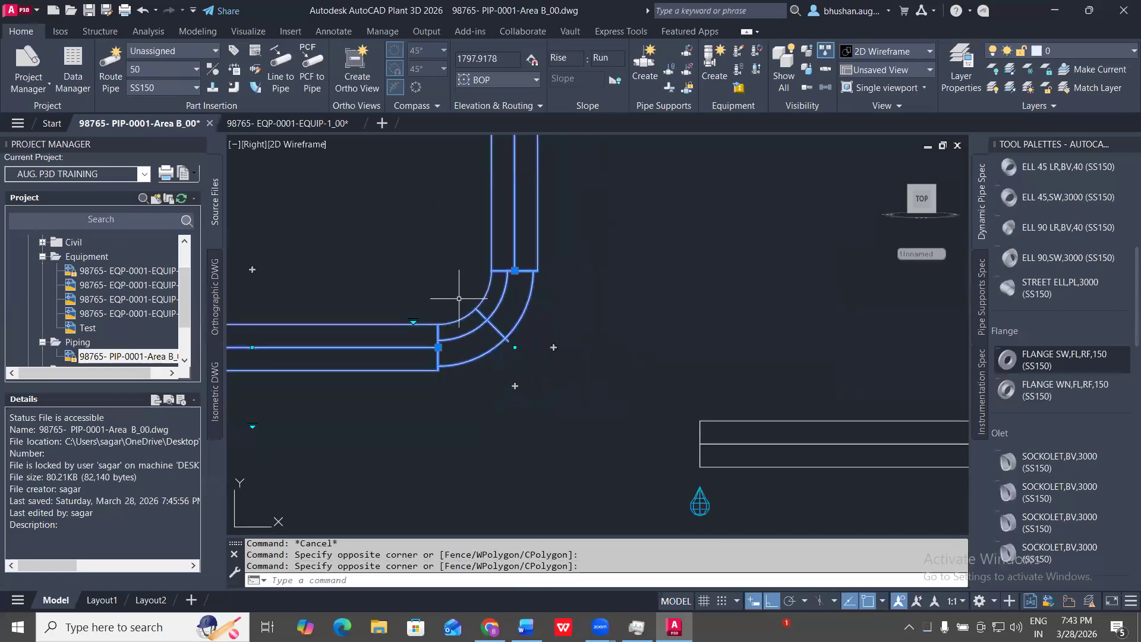
{"action": "scroll", "coordinate": [467, 327], "scroll_direction": "up", "scroll_amount": 4}
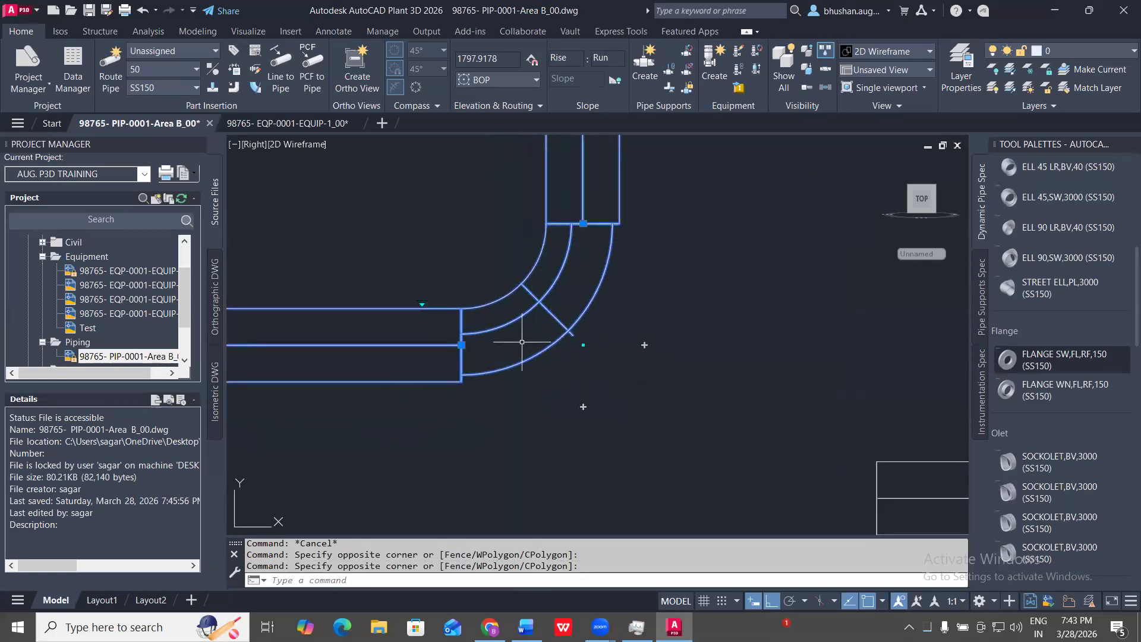
{"action": "scroll", "coordinate": [544, 329], "scroll_direction": "down", "scroll_amount": 5}
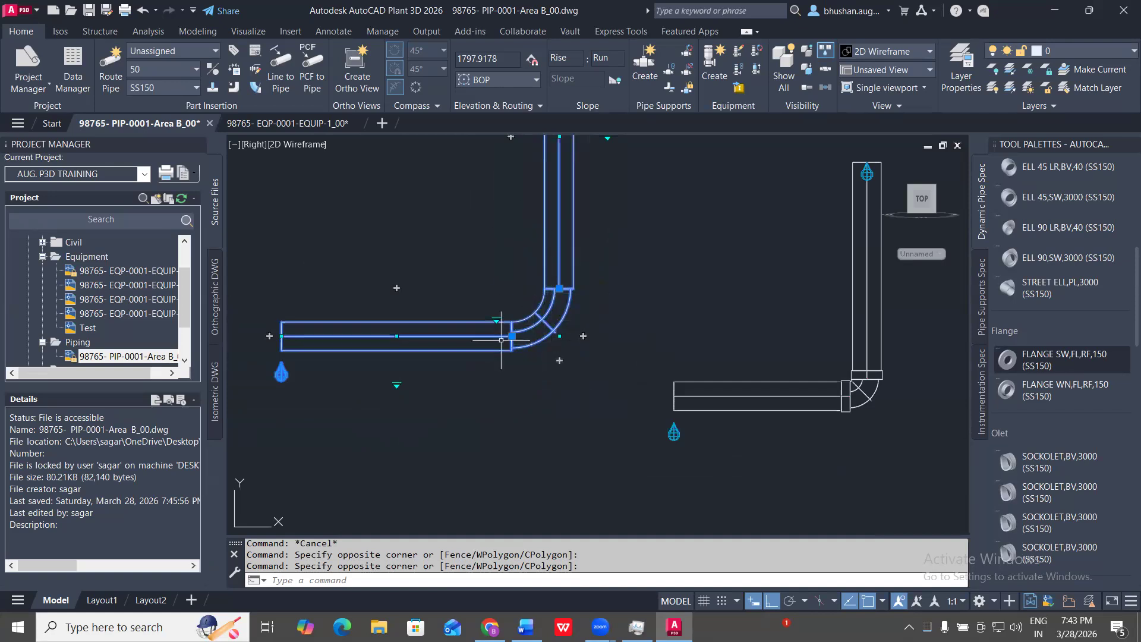
{"action": "scroll", "coordinate": [493, 287], "scroll_direction": "up", "scroll_amount": 4}
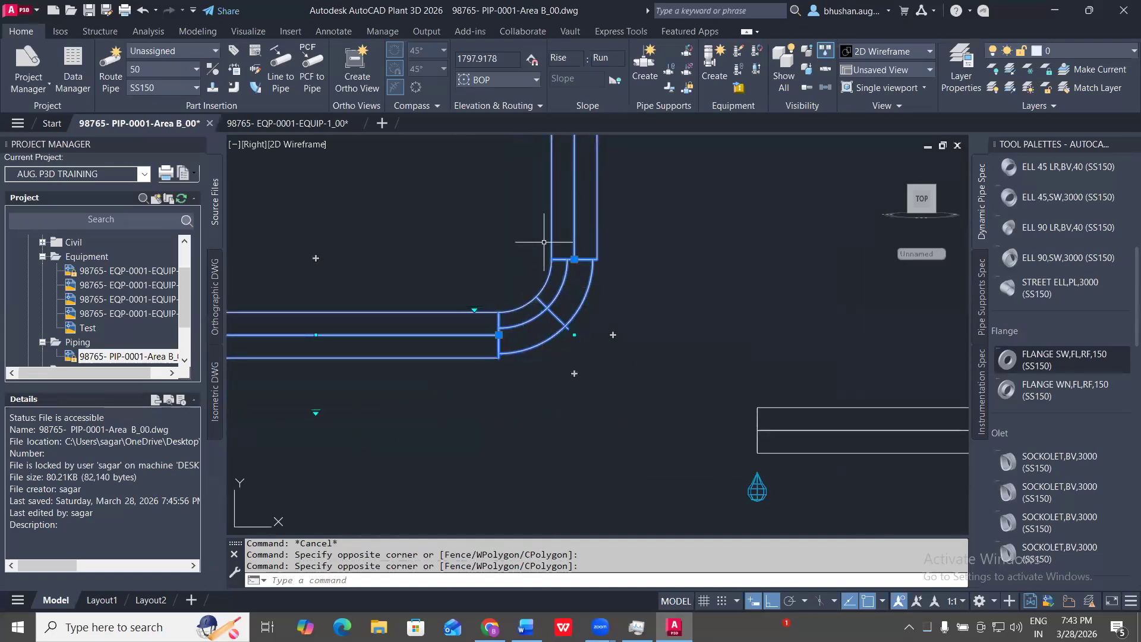
{"action": "scroll", "coordinate": [485, 237], "scroll_direction": "down", "scroll_amount": 2}
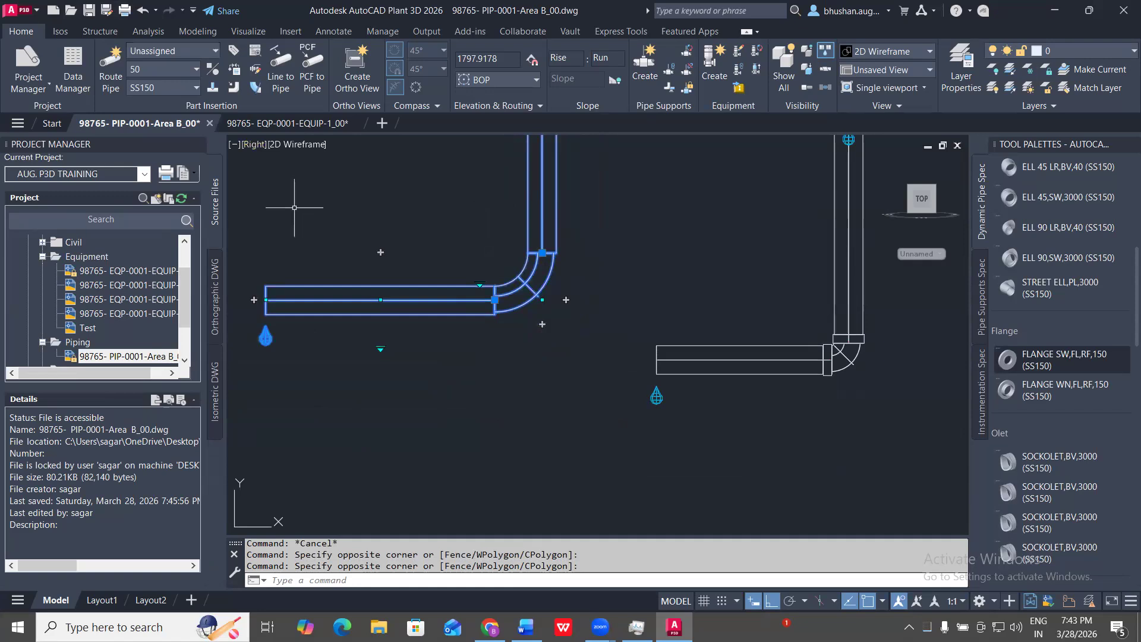
{"action": "scroll", "coordinate": [358, 157], "scroll_direction": "down", "scroll_amount": 6}
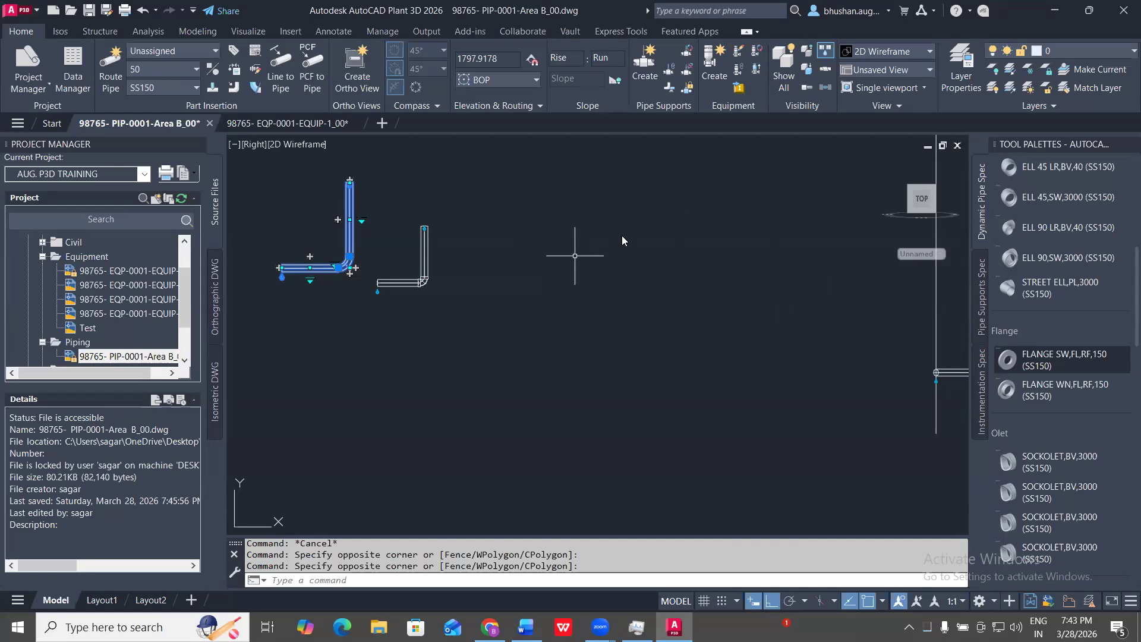
- Draw a circle with a radius of 500 in the empty space beside the two L-shaped pipes
{"action": "type", "text": "c"}
{"action": "key", "text": "Return"}
{"action": "left_click", "coordinate": [580, 237]}
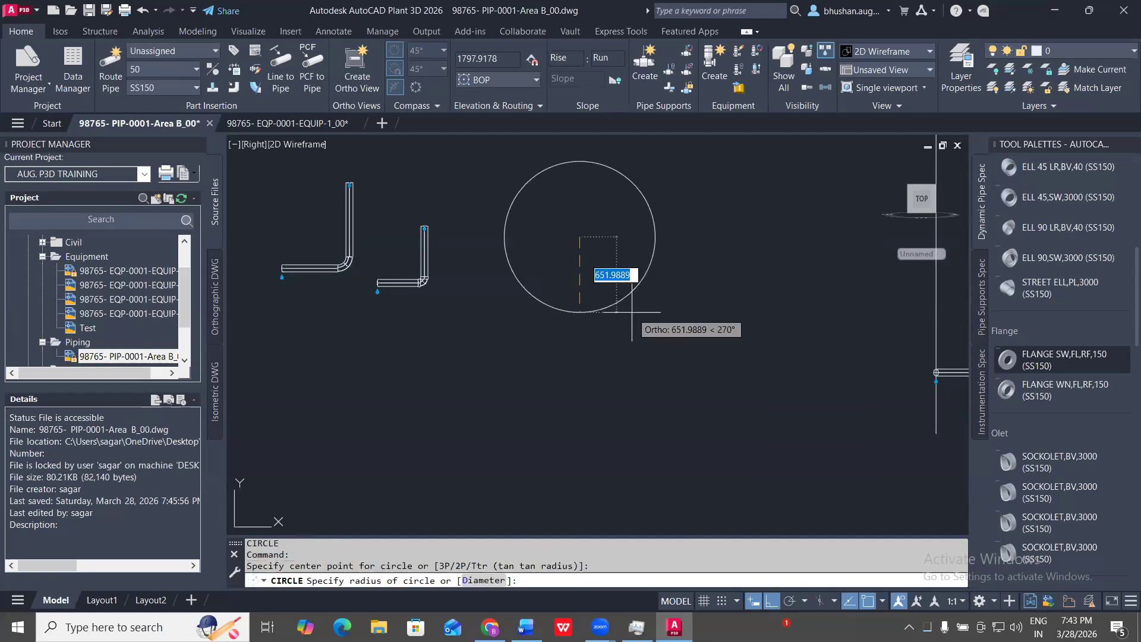
{"action": "type", "text": "6"}
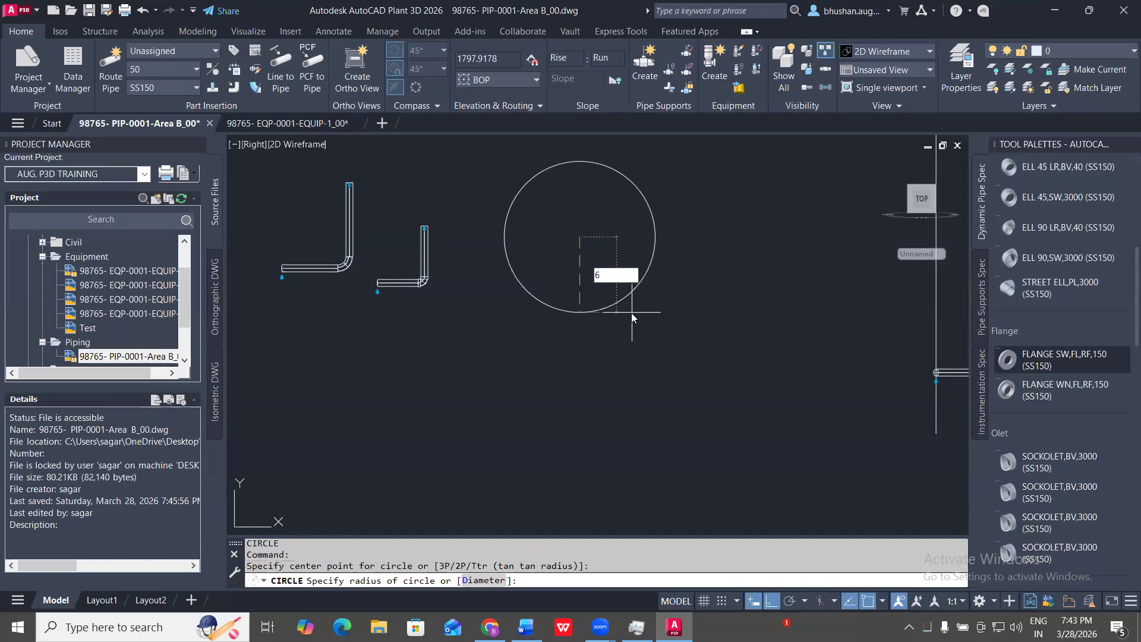
{"action": "key", "text": "BackSpace"}
{"action": "type", "text": "5000"}
{"action": "key", "text": "BackSpace"}
{"action": "key", "text": "Return"}
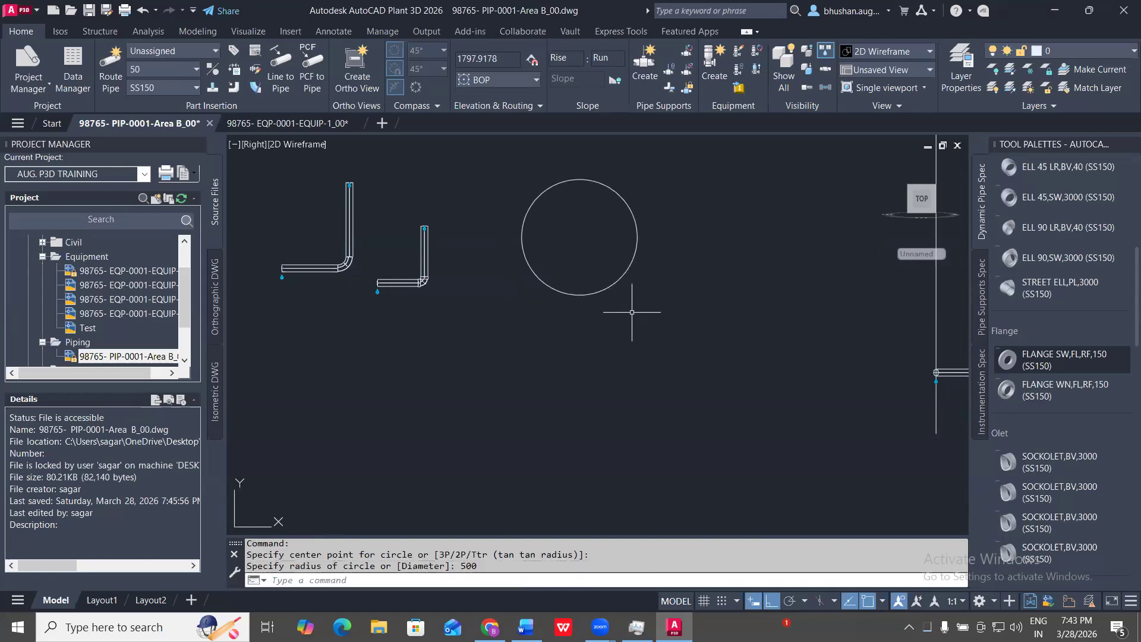
- Draw a vertical line from the circle's bottom quadrant up through its centre to a point above the circle
{"action": "type", "text": "L"}
{"action": "key", "text": "Return"}
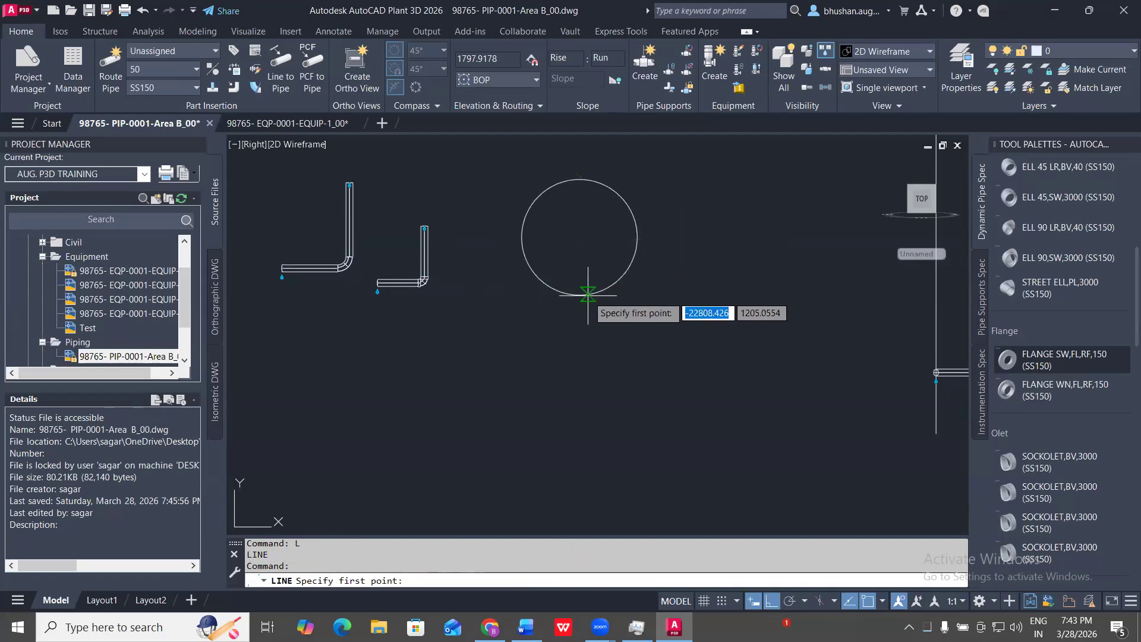
{"action": "right_click", "coordinate": [572, 321], "text": "shift"}
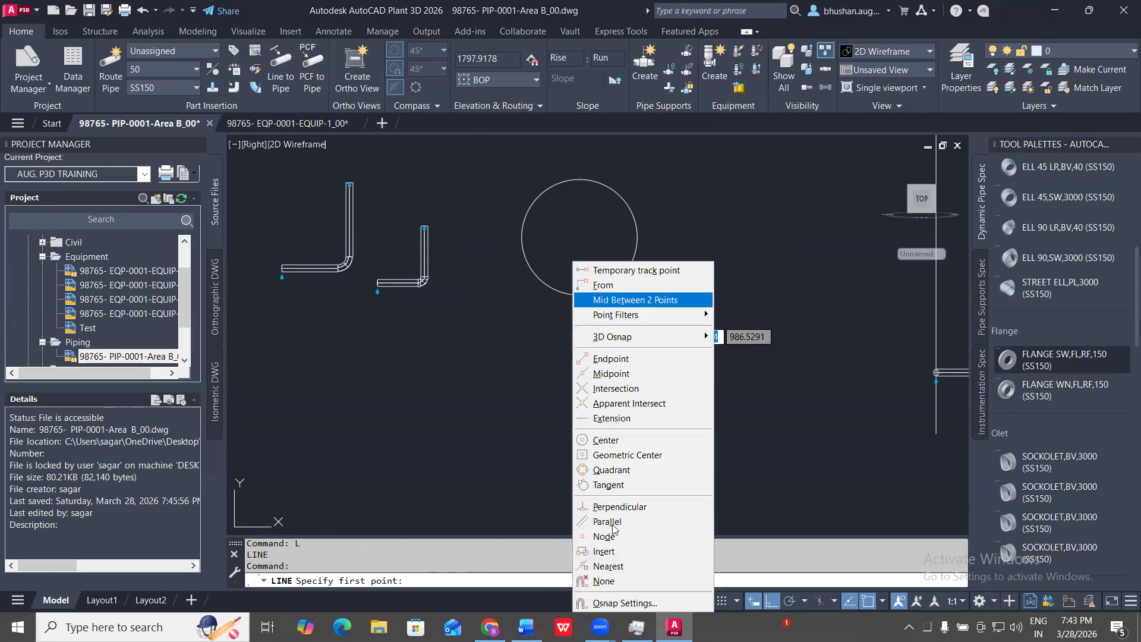
{"action": "left_click", "coordinate": [611, 470]}
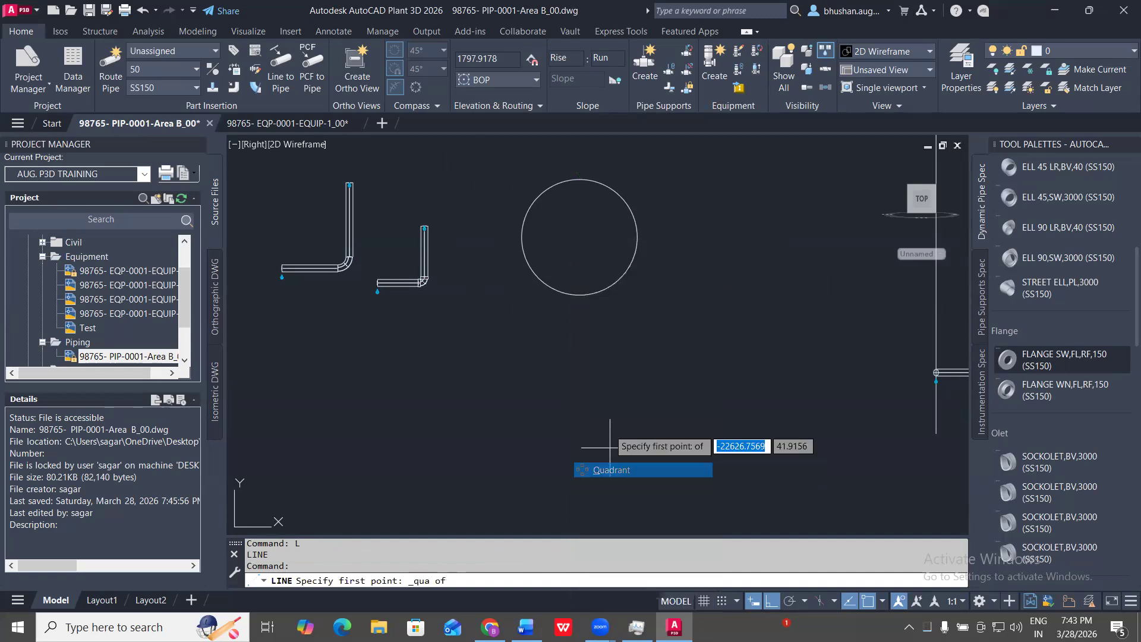
{"action": "left_click", "coordinate": [580, 294]}
{"action": "middle_click_drag", "start_coordinate": [567, 160], "coordinate": [573, 262]}
{"action": "left_click", "coordinate": [600, 177]}
{"action": "key", "text": "Escape"}
- Trim off the part of the vertical line above the circle, using the circle as the cutting edge
{"action": "left_click", "coordinate": [690, 226]}
{"action": "left_click", "coordinate": [535, 226]}
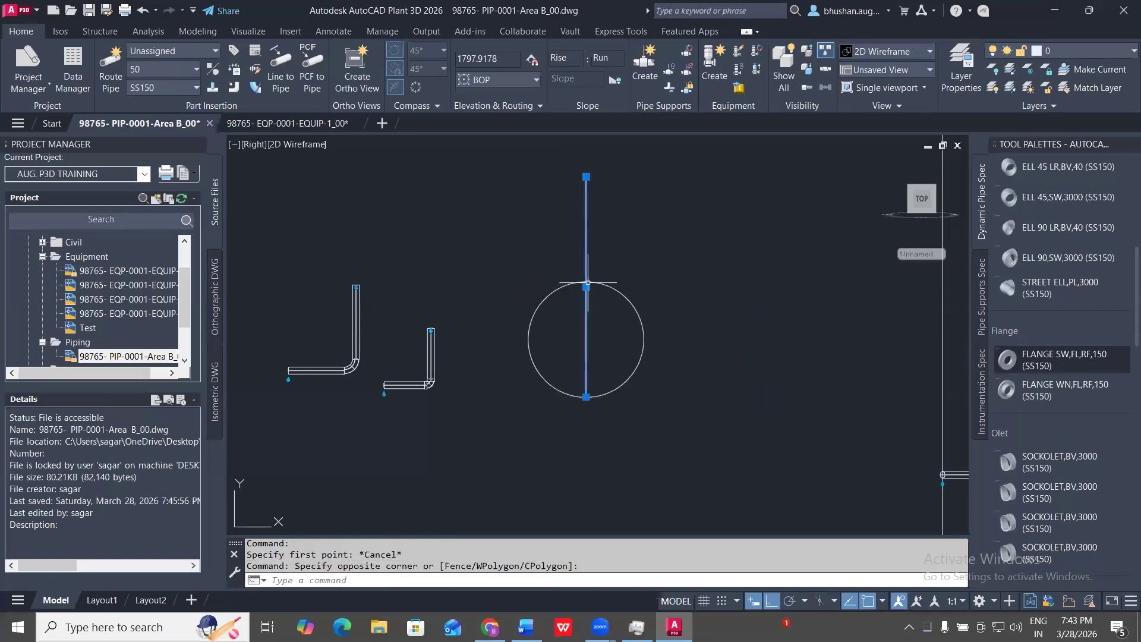
{"action": "type", "text": "tr"}
{"action": "key", "text": "Return"}
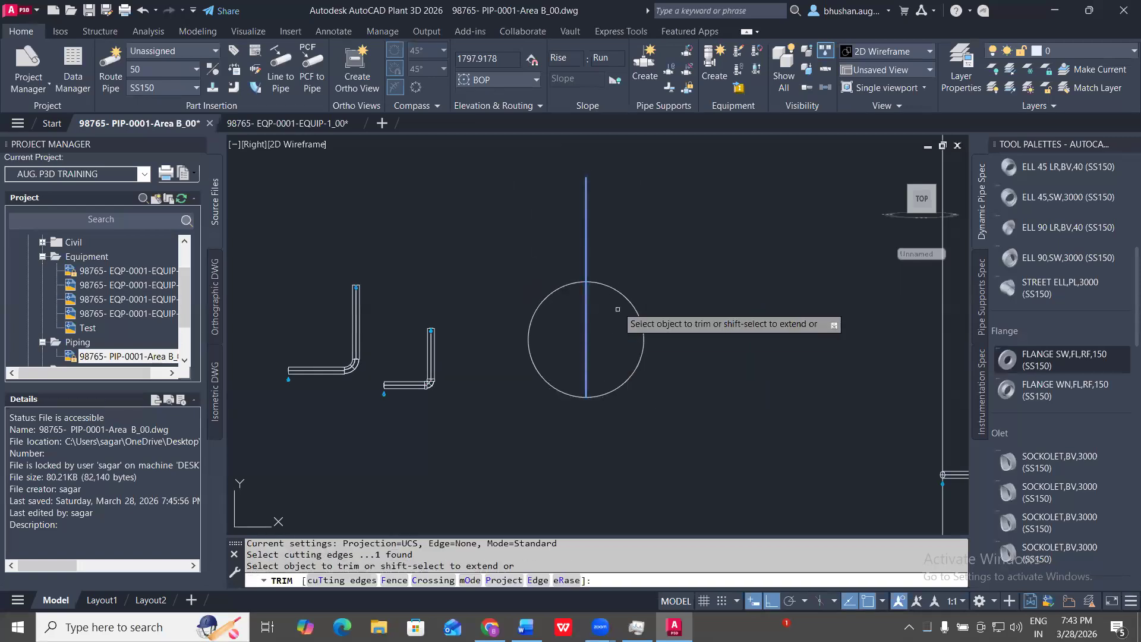
{"action": "scroll", "coordinate": [591, 284], "scroll_direction": "up", "scroll_amount": 4}
{"action": "key", "text": "Escape"}
{"action": "key", "text": "Return"}
{"action": "left_click", "coordinate": [621, 333]}
{"action": "left_click", "coordinate": [538, 223]}
{"action": "key", "text": "Return"}
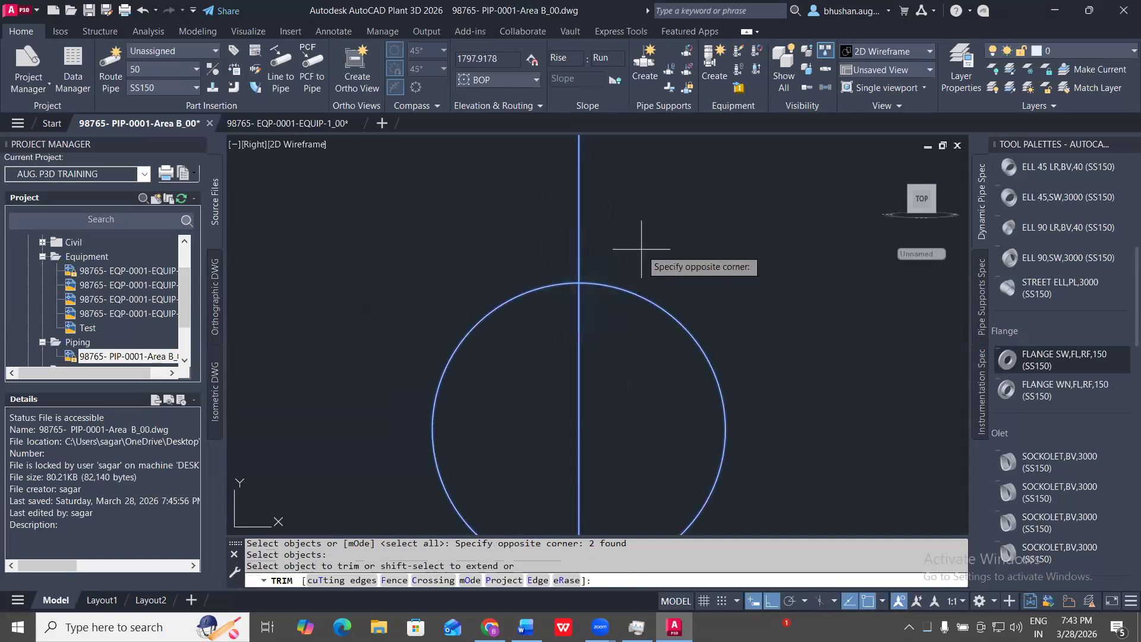
{"action": "left_click", "coordinate": [641, 249]}
{"action": "left_click", "coordinate": [480, 154]}
{"action": "key", "text": "Escape"}
- Rotate a copy of the vertical diameter line about its midpoint to add a horizontal diameter to the circle
{"action": "scroll", "coordinate": [623, 247], "scroll_direction": "down", "scroll_amount": 4}
{"action": "left_click", "coordinate": [612, 370]}
{"action": "left_click", "coordinate": [587, 302]}
{"action": "type", "text": "RO"}
{"action": "key", "text": "Return"}
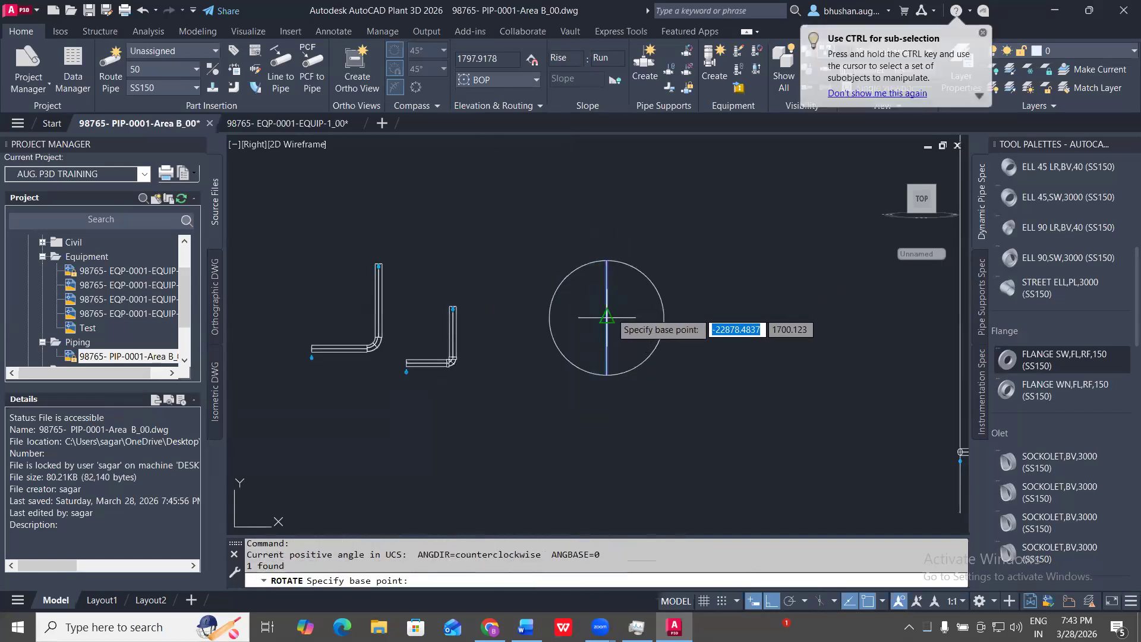
{"action": "left_click", "coordinate": [607, 318]}
{"action": "type", "text": "CO"}
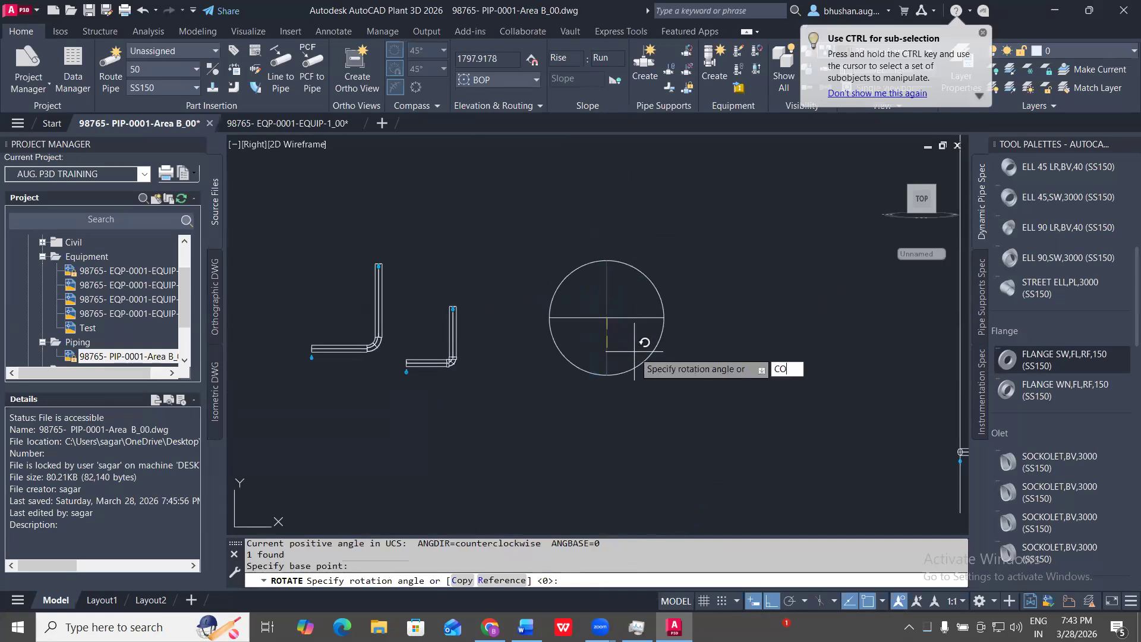
{"action": "key", "text": "Return"}
{"action": "left_click", "coordinate": [629, 467]}
{"action": "key", "text": "Escape"}
{"action": "key", "text": "Escape"}
- Trim the circle down to its upper-right quarter arc, with the circle and both diameter lines as cutting edges
{"action": "scroll", "coordinate": [602, 323], "scroll_direction": "up", "scroll_amount": 4}
{"action": "type", "text": "TR"}
{"action": "key", "text": "Return"}
{"action": "left_click", "coordinate": [744, 465]}
{"action": "left_click", "coordinate": [683, 393]}
{"action": "left_click", "coordinate": [652, 362]}
{"action": "left_click", "coordinate": [561, 266]}
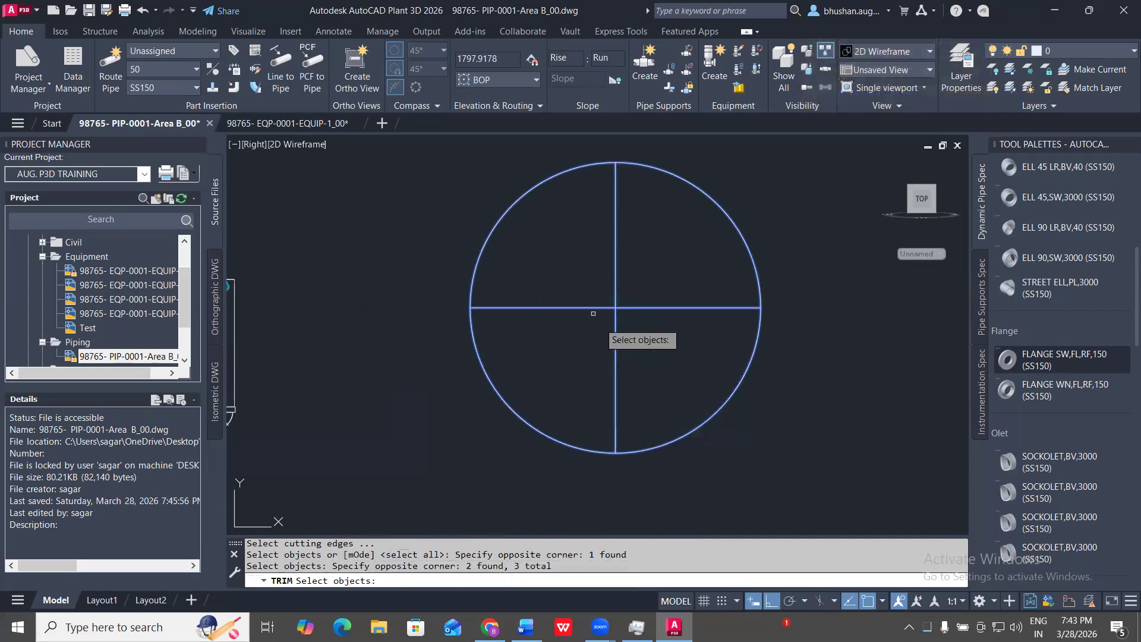
{"action": "key", "text": "Return"}
{"action": "left_click", "coordinate": [721, 448]}
{"action": "left_click", "coordinate": [677, 384]}
{"action": "left_click", "coordinate": [564, 401]}
{"action": "left_click", "coordinate": [374, 360]}
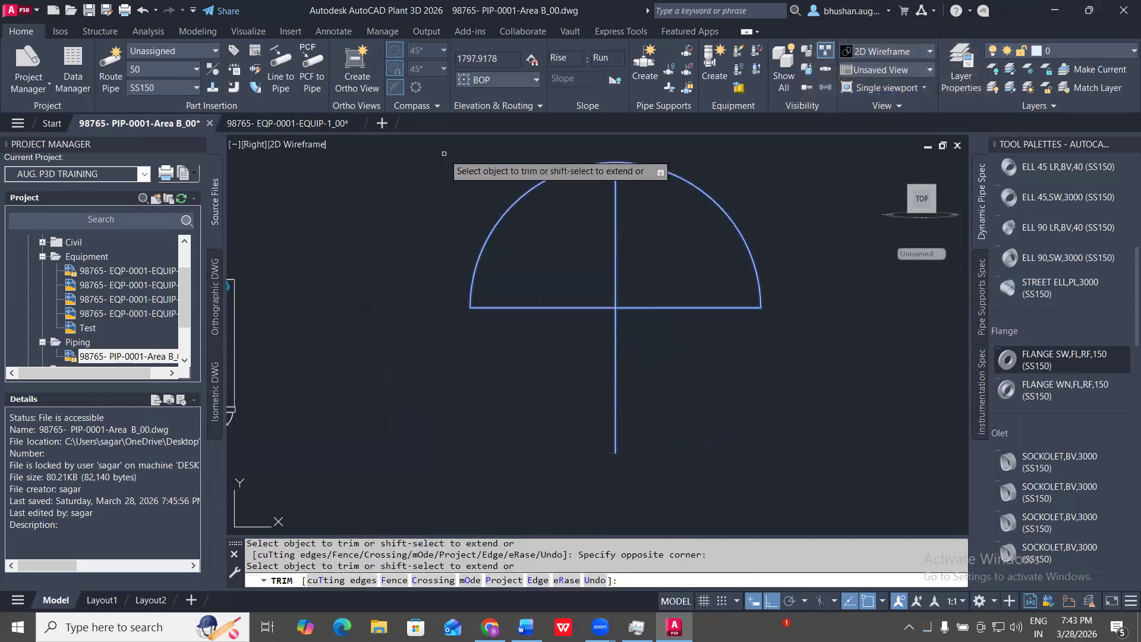
{"action": "left_click", "coordinate": [512, 275]}
{"action": "left_click", "coordinate": [414, 167]}
{"action": "key", "text": "Escape"}
{"action": "key", "text": "Escape"}
- Erase the vertical and horizontal diameter lines, keeping only the quarter arc
{"action": "left_click", "coordinate": [733, 451]}
{"action": "left_click", "coordinate": [351, 203]}
{"action": "key", "text": "Escape"}
{"action": "left_click", "coordinate": [634, 356]}
{"action": "left_click", "coordinate": [524, 263]}
{"action": "type", "text": "E"}
{"action": "key", "text": "Return"}
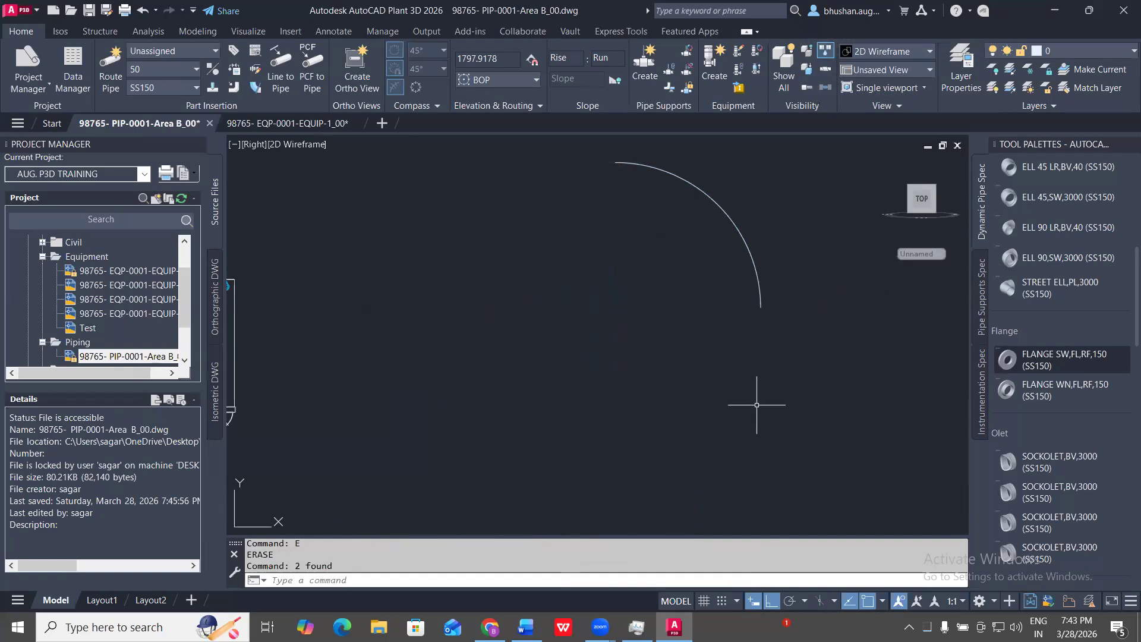
- Convert the quarter arc to size 50 piping of specification SS150 with the Line to Pipe command
{"action": "left_click", "coordinate": [824, 351]}
{"action": "left_click", "coordinate": [682, 214]}
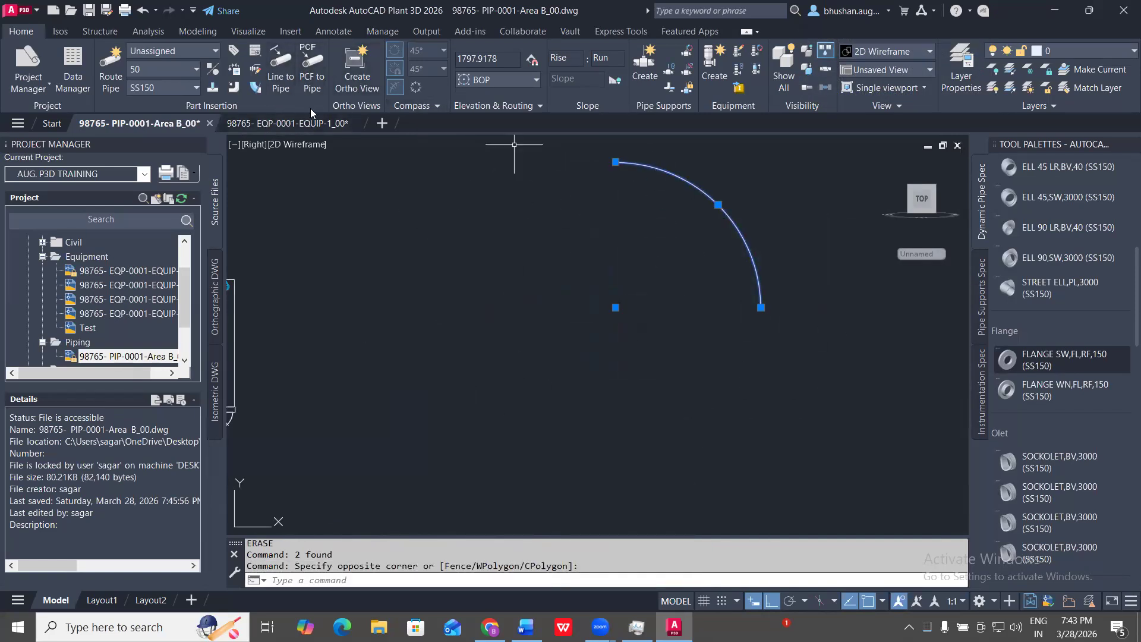
{"action": "left_click", "coordinate": [281, 67]}
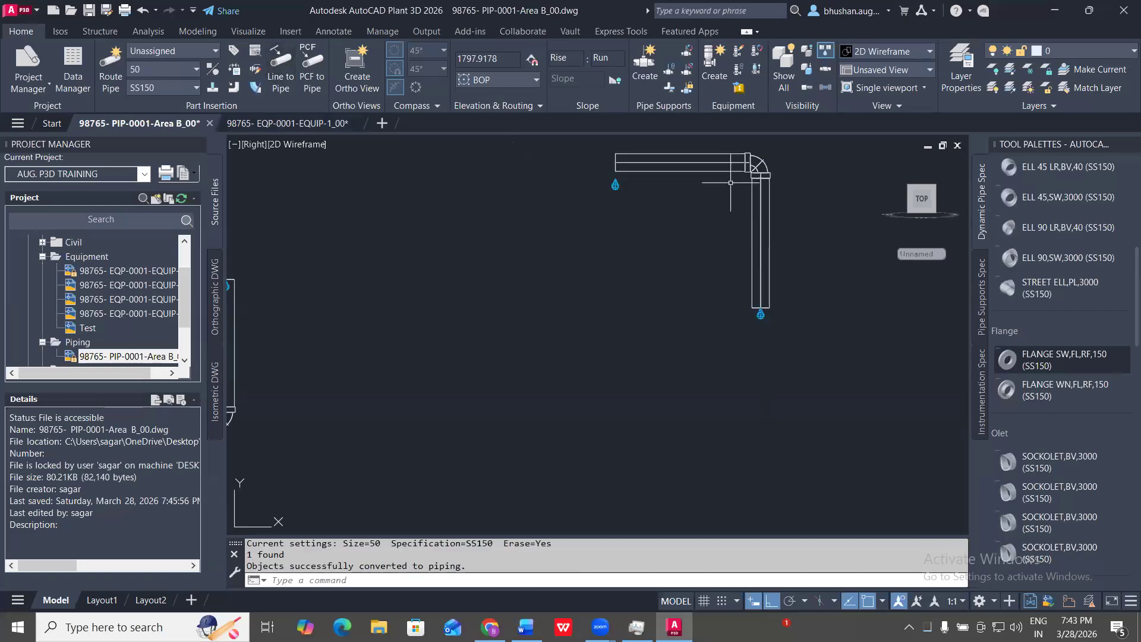
- Inspect the converted pipe and switch the model to the SE isometric view
{"action": "scroll", "coordinate": [728, 182], "scroll_direction": "up", "scroll_amount": 2}
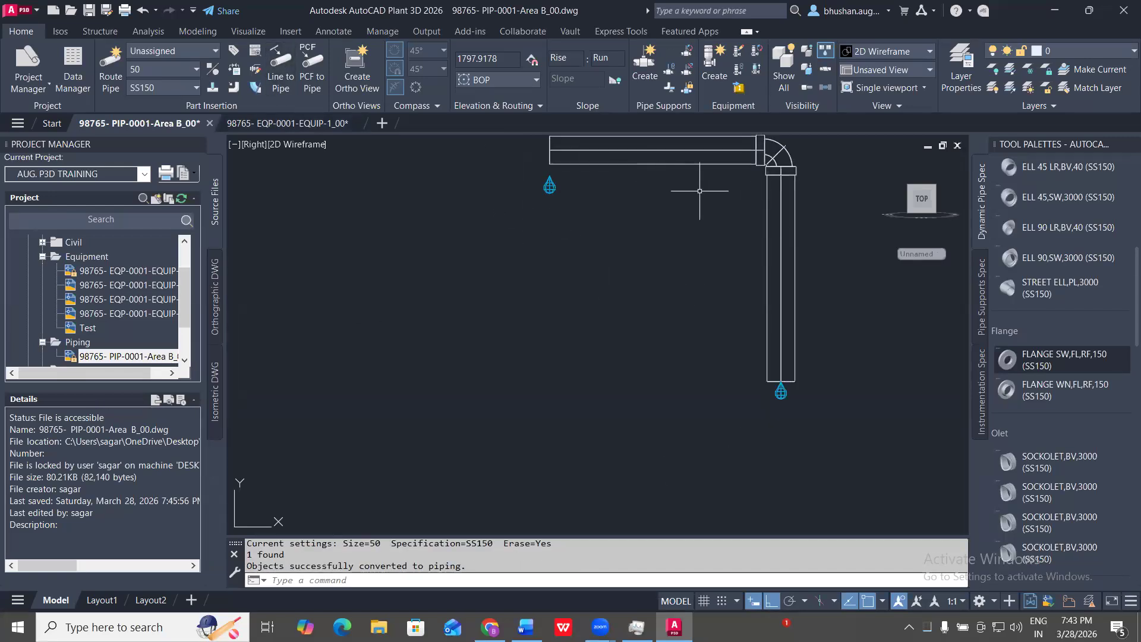
{"action": "left_click", "coordinate": [912, 192]}
{"action": "scroll", "coordinate": [664, 453], "scroll_direction": "up", "scroll_amount": 2}
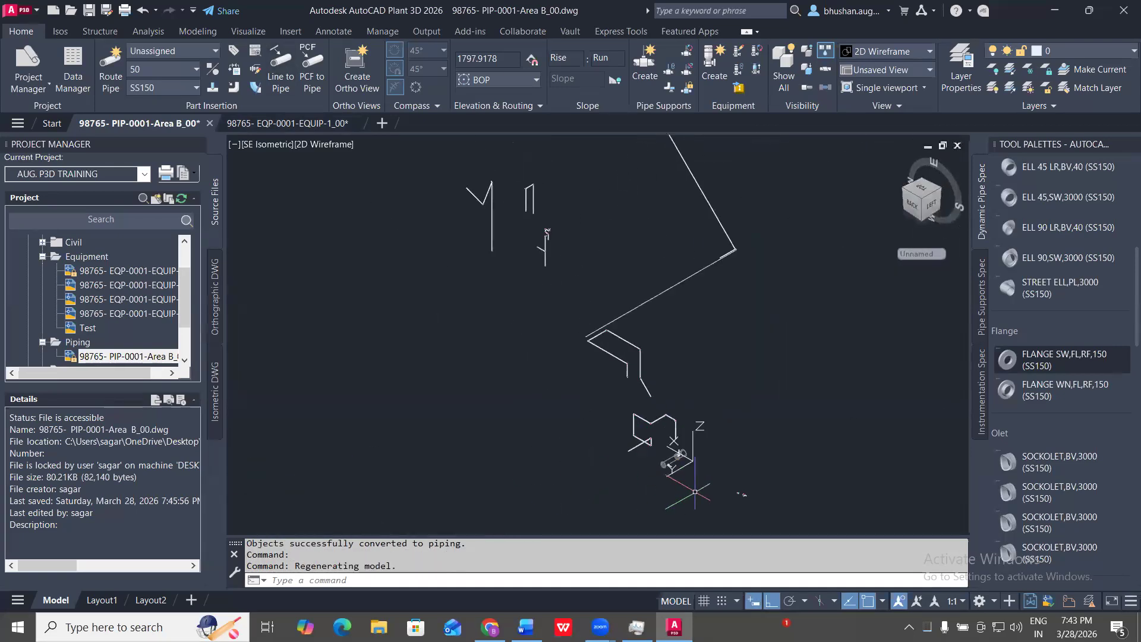
- Undo the Line to Pipe conversion of the quarter arc after viewing the model in SE isometric
{"action": "middle_click_drag", "start_coordinate": [748, 479], "coordinate": [832, 420]}
{"action": "scroll", "coordinate": [809, 434], "scroll_direction": "up", "scroll_amount": 4}
{"action": "scroll", "coordinate": [835, 448], "scroll_direction": "up", "scroll_amount": 6}
{"action": "scroll", "coordinate": [808, 407], "scroll_direction": "up", "scroll_amount": 6}
{"action": "middle_click_drag", "start_coordinate": [898, 456], "coordinate": [537, 382]}
{"action": "scroll", "coordinate": [519, 355], "scroll_direction": "up", "scroll_amount": 2}
{"action": "scroll", "coordinate": [506, 352], "scroll_direction": "up", "scroll_amount": 3}
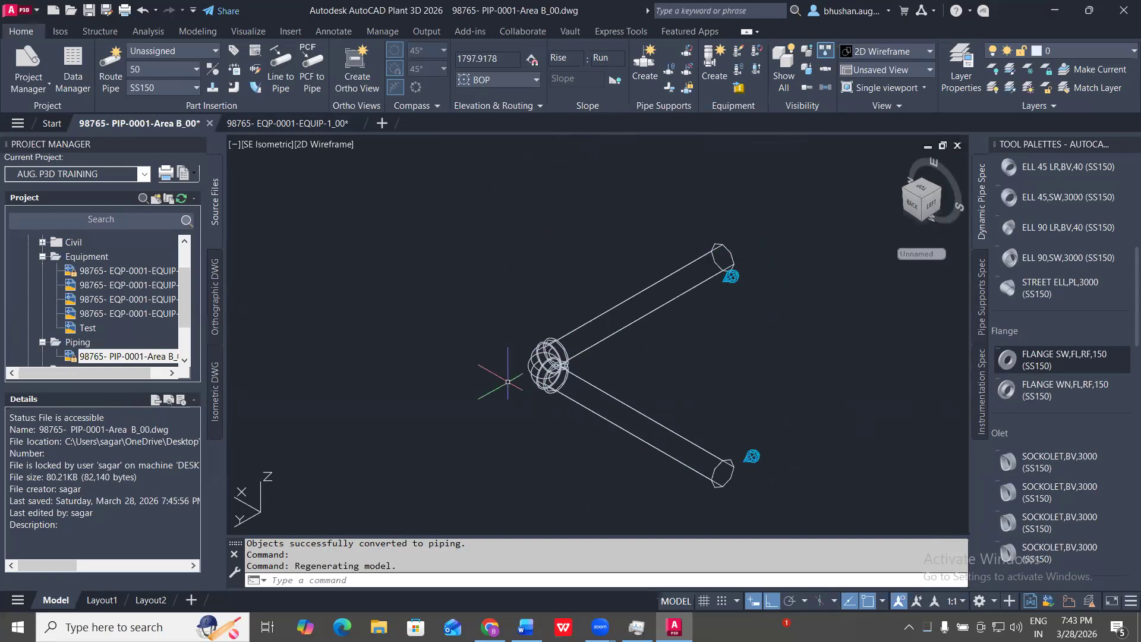
{"action": "key", "text": "ctrl+z"}
{"action": "key", "text": "ctrl+z"}
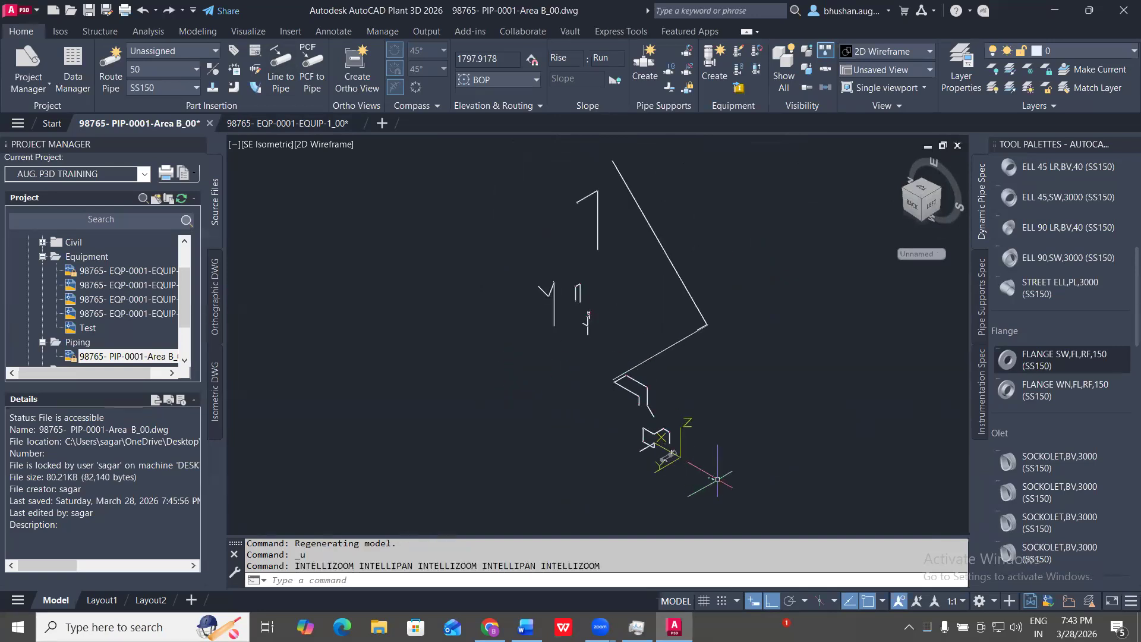
{"action": "key", "text": "ctrl+z"}
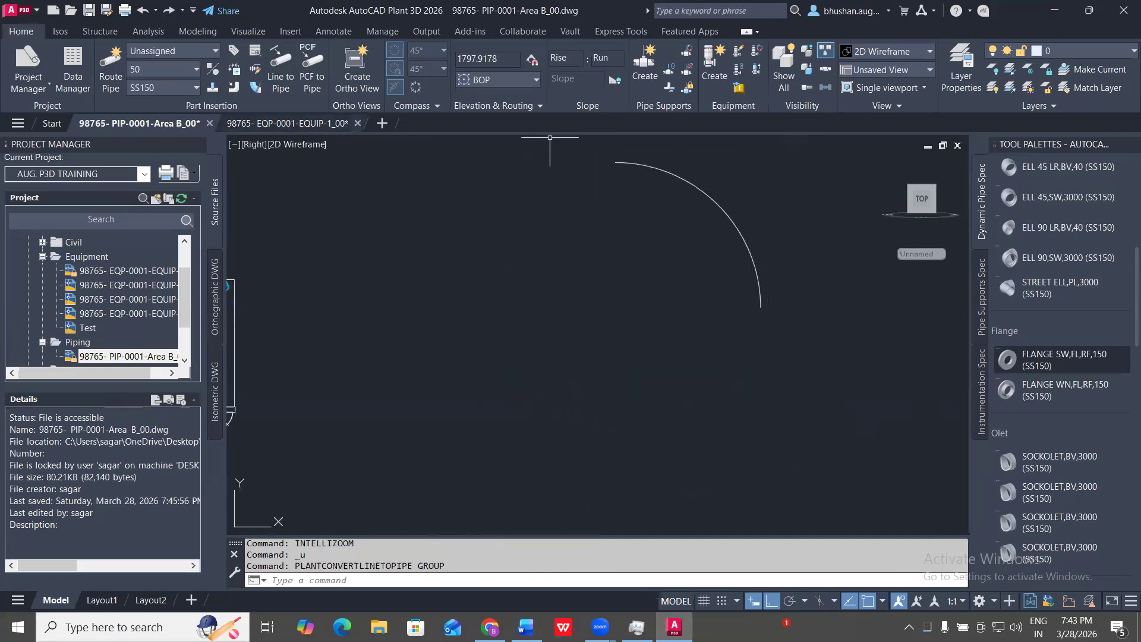
- Convert the quarter arc to size 50, SS150 piping with Line to Pipe and turn on pipe bends
{"action": "left_click", "coordinate": [707, 310]}
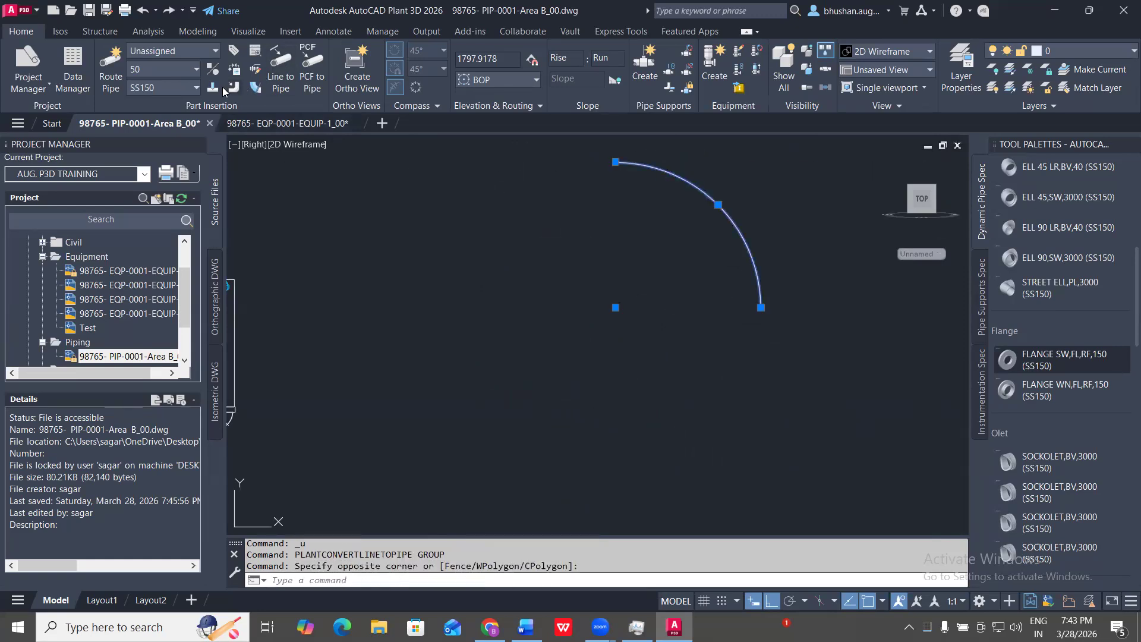
{"action": "left_click", "coordinate": [281, 56]}
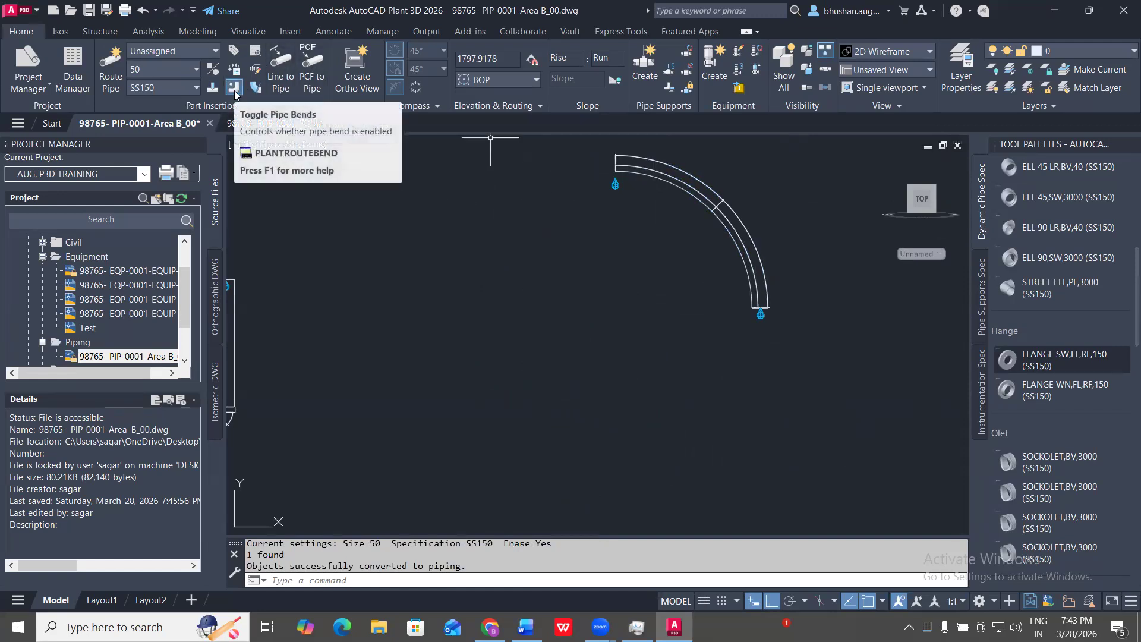
{"action": "left_click", "coordinate": [283, 61]}
- Route a straight vertical pipe down from the lower end of the converted curved pipe
{"action": "left_click", "coordinate": [799, 317]}
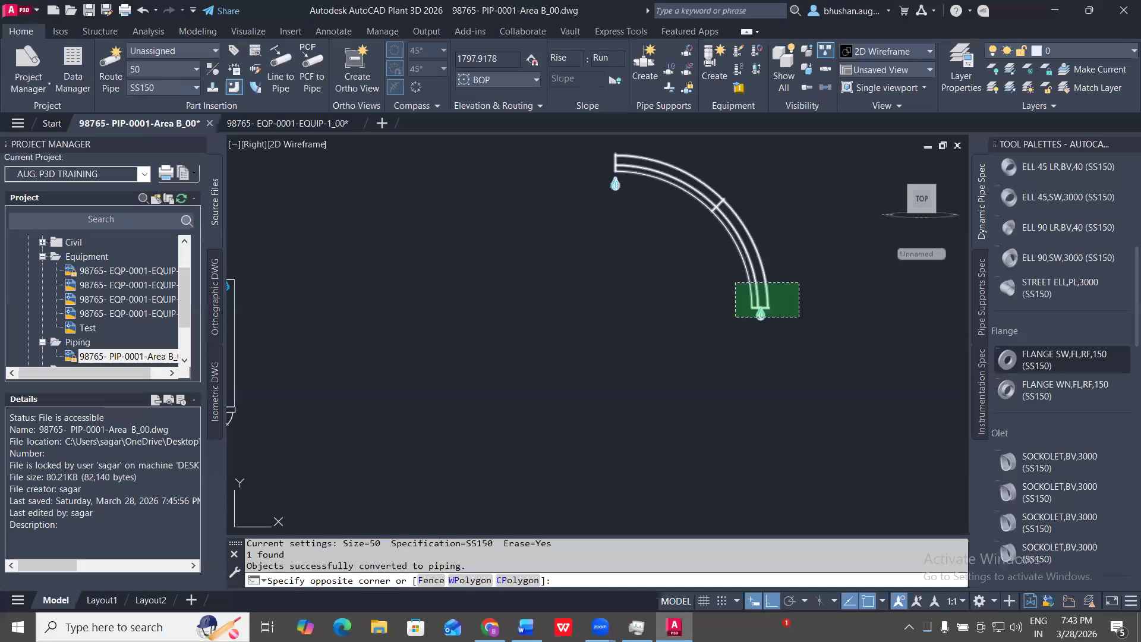
{"action": "left_click", "coordinate": [735, 283]}
{"action": "left_click", "coordinate": [761, 315]}
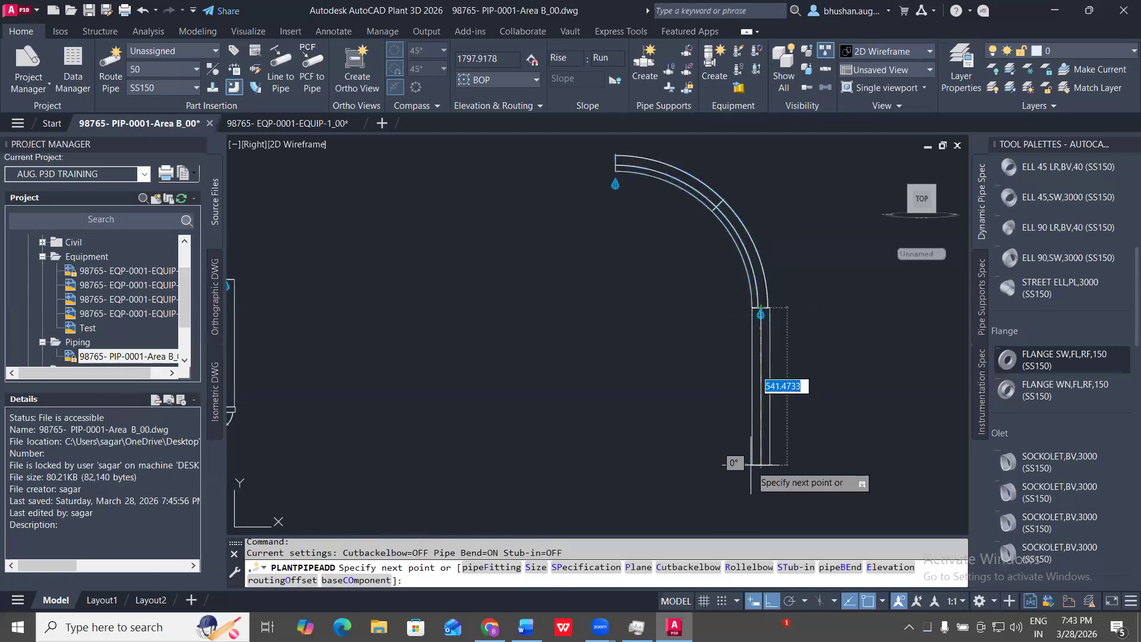
{"action": "key", "text": "Escape"}
{"action": "scroll", "coordinate": [773, 333], "scroll_direction": "up", "scroll_amount": 3}
{"action": "left_click", "coordinate": [640, 364]}
{"action": "scroll", "coordinate": [778, 277], "scroll_direction": "down", "scroll_amount": 6}
{"action": "key", "text": "Escape"}
- Route a straight horizontal pipe outward from the upper end of the curved pipe
{"action": "left_click", "coordinate": [824, 158]}
{"action": "left_click", "coordinate": [682, 319]}
{"action": "left_click", "coordinate": [713, 224]}
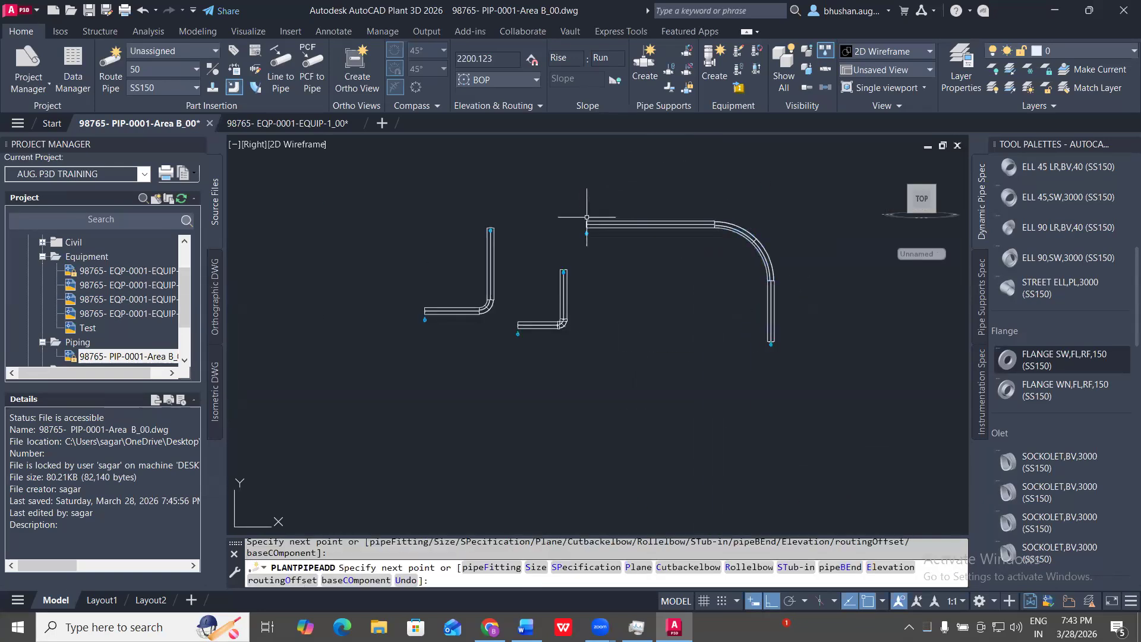
{"action": "key", "text": "Escape"}
{"action": "key", "text": "Escape"}
- Reset the UCS to World and orient the model to the top view
{"action": "scroll", "coordinate": [654, 227], "scroll_direction": "up", "scroll_amount": 4}
{"action": "middle_click_drag", "start_coordinate": [756, 305], "coordinate": [919, 193], "text": "shift"}
{"action": "left_click", "coordinate": [921, 202]}
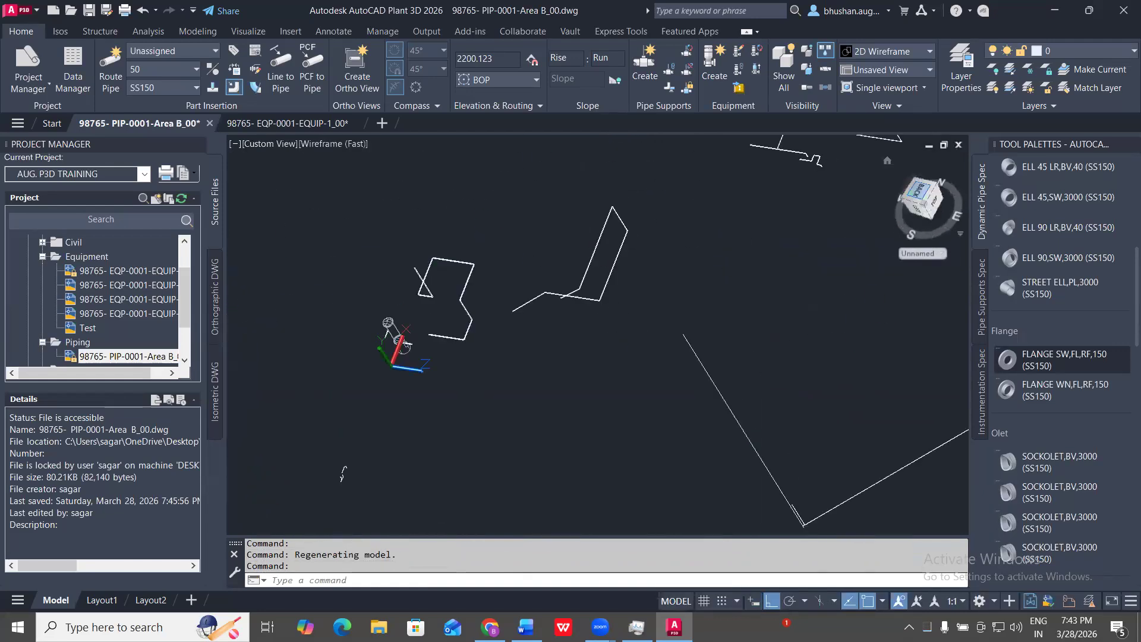
{"action": "left_click", "coordinate": [936, 255]}
{"action": "left_click", "coordinate": [951, 266]}
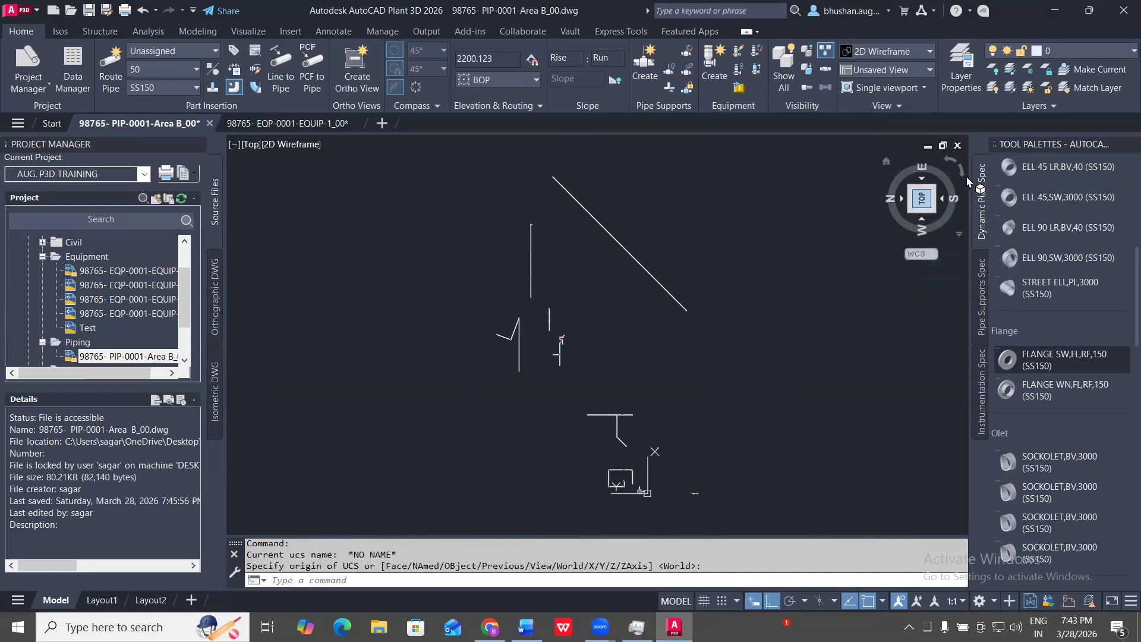
{"action": "left_click", "coordinate": [963, 170]}
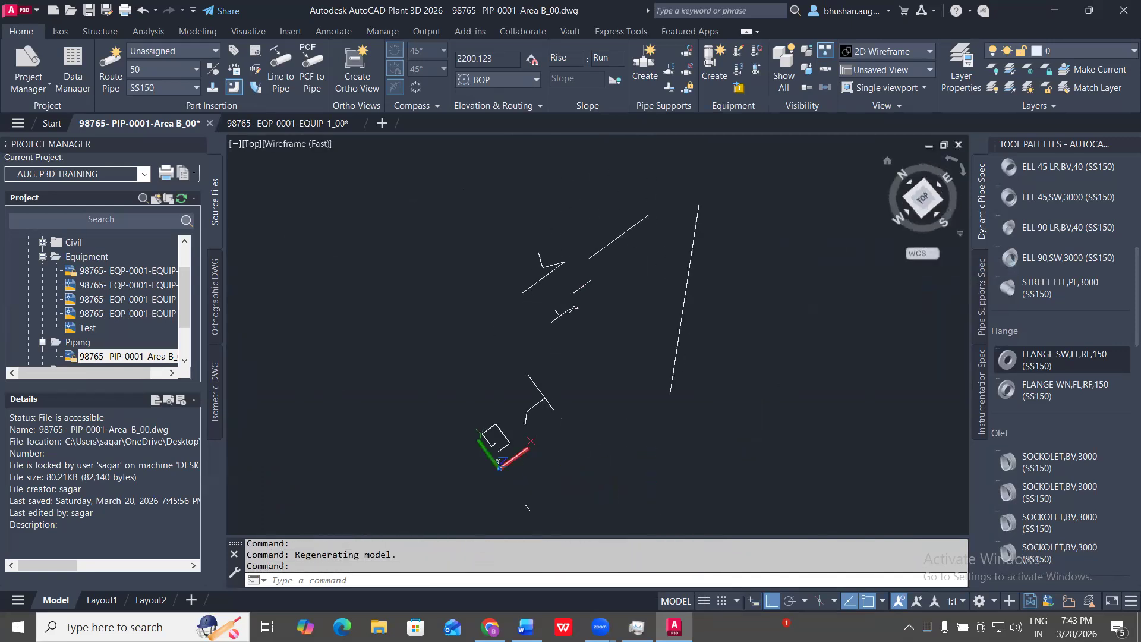
- Route a horizontal pipe from the lower end of the curved pipe run with pipe bends on
{"action": "middle_click_drag", "start_coordinate": [438, 453], "coordinate": [542, 404]}
{"action": "scroll", "coordinate": [517, 424], "scroll_direction": "up", "scroll_amount": 7}
{"action": "mouse_move", "coordinate": [517, 476]}
{"action": "middle_mouse_down", "text": "shift"}
{"action": "mouse_move", "coordinate": [610, 419]}
{"action": "mouse_move", "coordinate": [621, 484]}
{"action": "middle_mouse_up", "text": "shift"}
{"action": "scroll", "coordinate": [621, 298], "scroll_direction": "up", "scroll_amount": 6}
{"action": "left_click", "coordinate": [587, 303]}
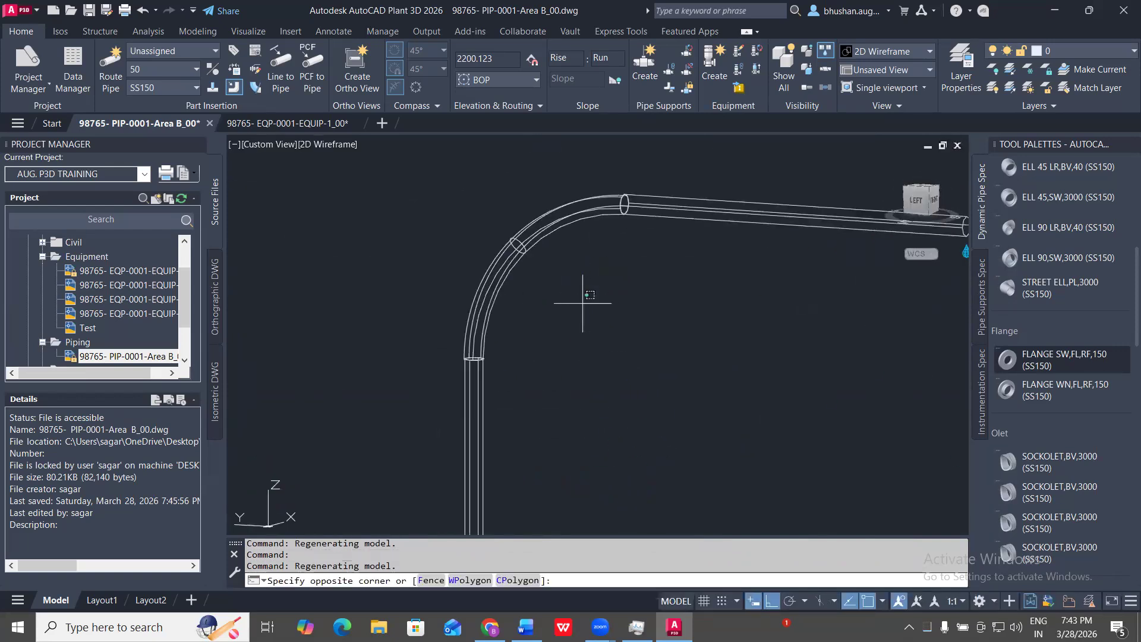
{"action": "left_click", "coordinate": [375, 202]}
{"action": "scroll", "coordinate": [577, 180], "scroll_direction": "down", "scroll_amount": 4}
{"action": "scroll", "coordinate": [585, 214], "scroll_direction": "up", "scroll_amount": 2}
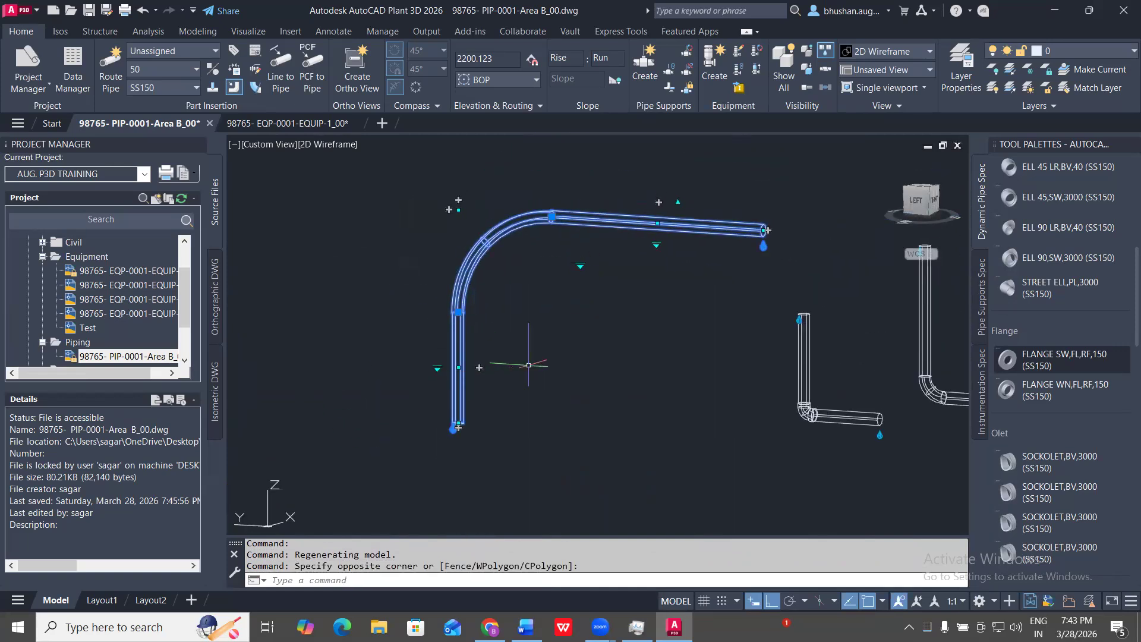
{"action": "left_click", "coordinate": [459, 428]}
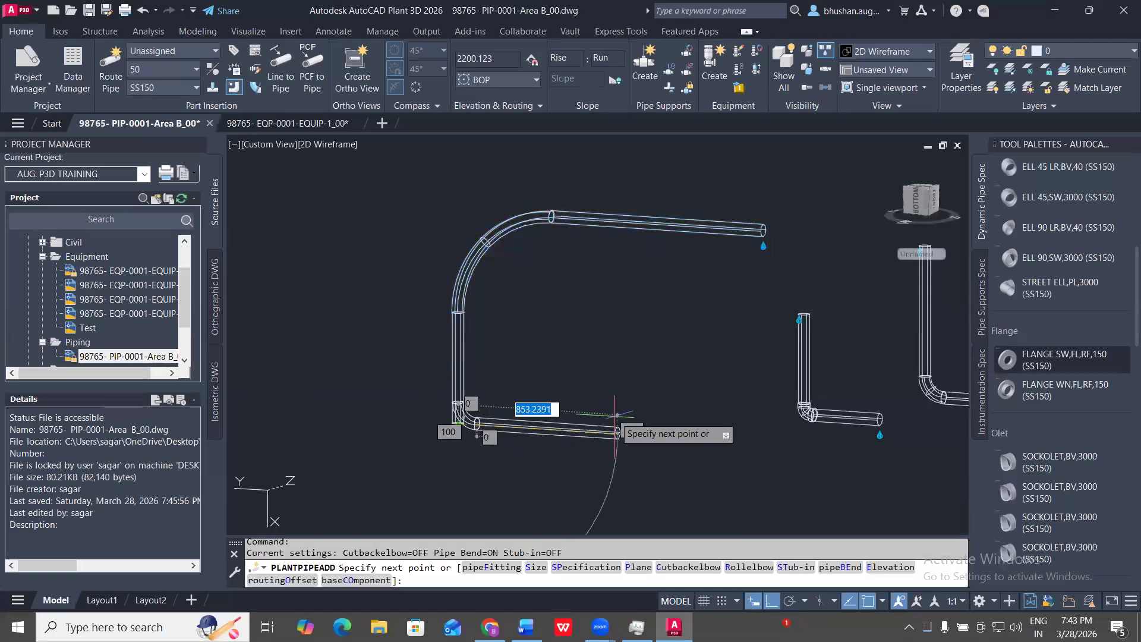
{"action": "key", "text": "Escape"}
{"action": "key", "text": "Escape"}
- Inspect the bend at the new lower corner and undo the added horizontal pipe leg
{"action": "left_click", "coordinate": [565, 458]}
{"action": "left_click", "coordinate": [452, 209]}
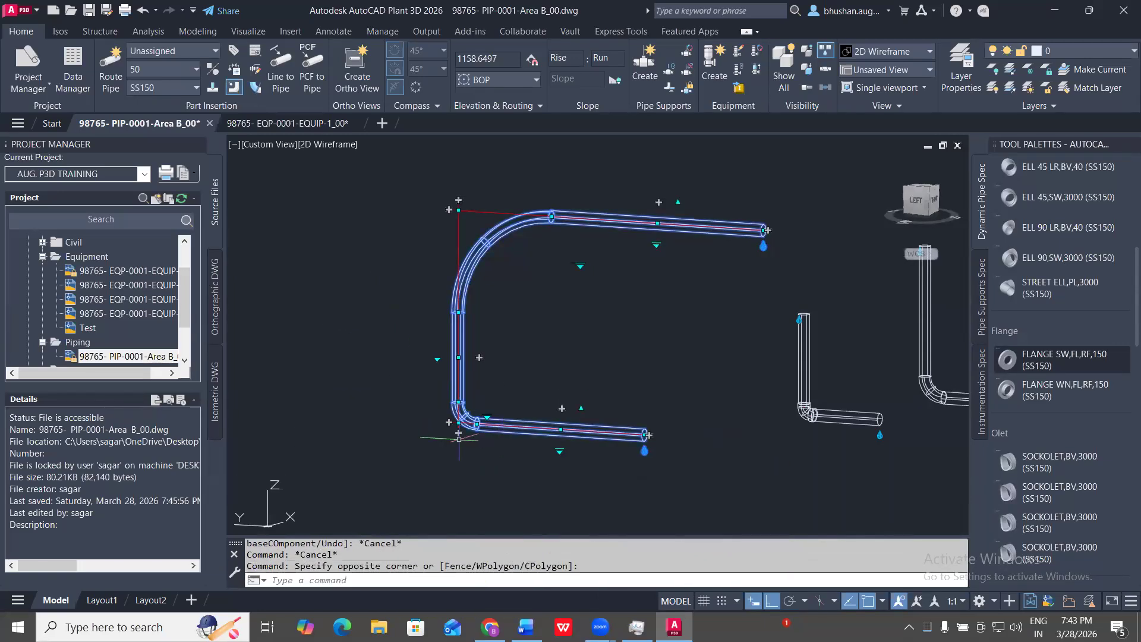
{"action": "scroll", "coordinate": [457, 438], "scroll_direction": "up", "scroll_amount": 2}
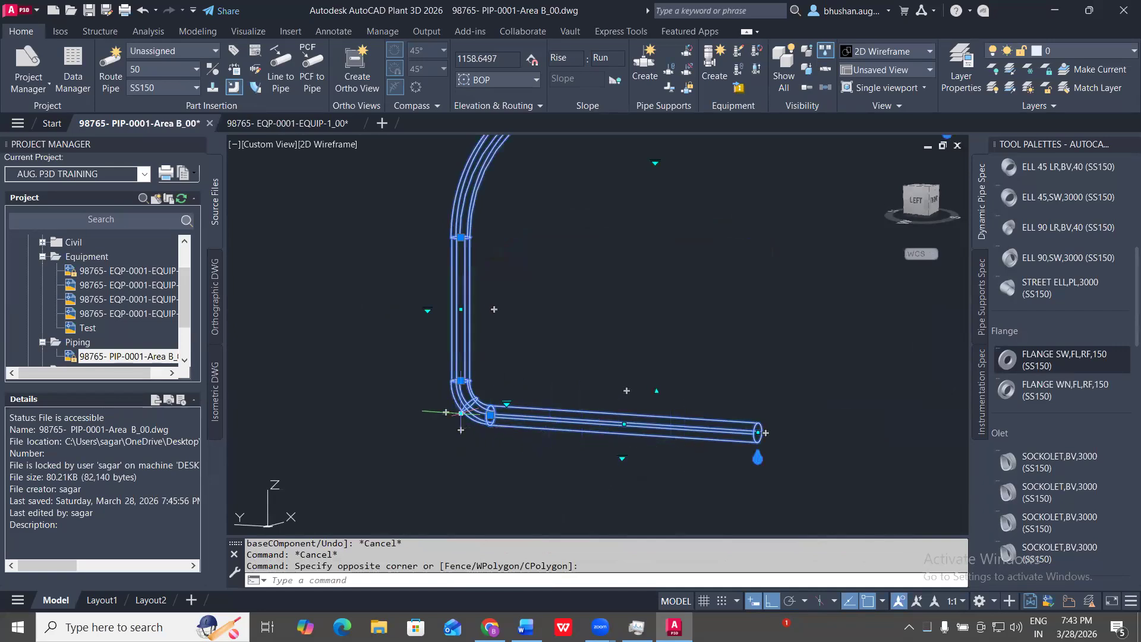
{"action": "scroll", "coordinate": [459, 413], "scroll_direction": "up", "scroll_amount": 2}
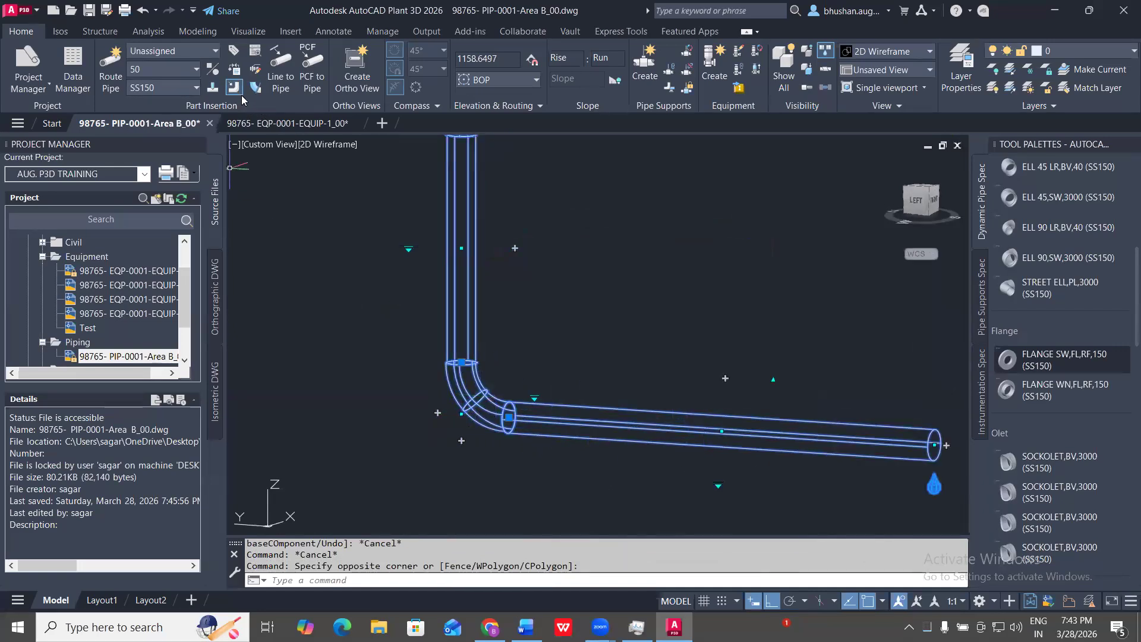
{"action": "key", "text": "Escape"}
{"action": "key", "text": "Escape"}
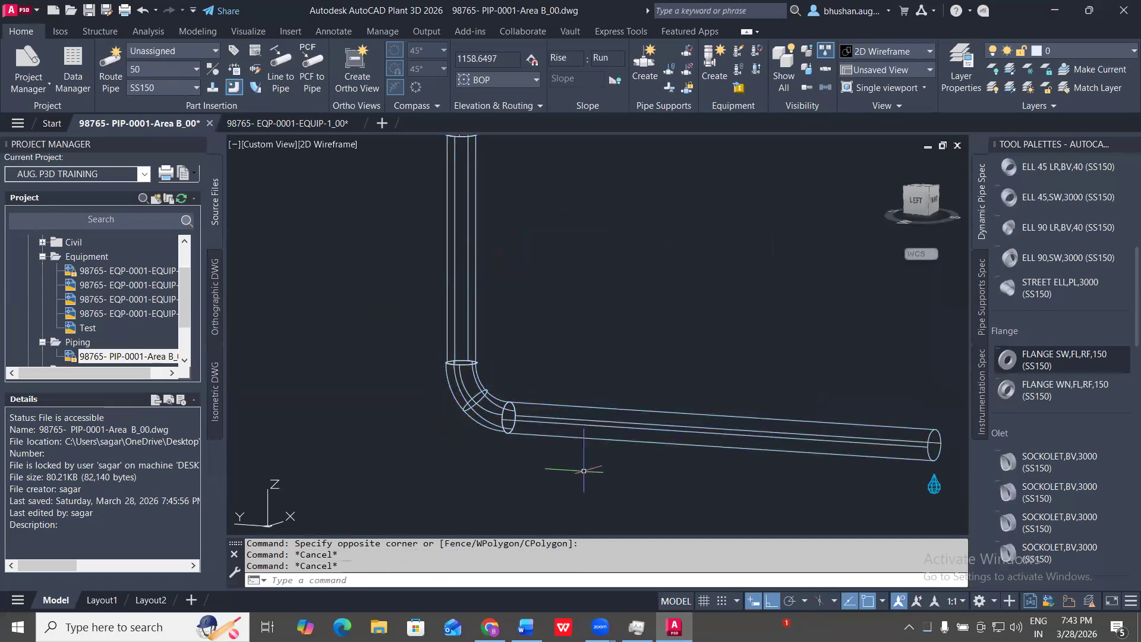
{"action": "key", "text": "ctrl+z"}
{"action": "key", "text": "ctrl+z"}
- Turn off pipe bends and route a horizontal pipe from the run's lower end using an elbow
{"action": "left_click", "coordinate": [234, 88]}
{"action": "left_click", "coordinate": [595, 514]}
{"action": "left_click", "coordinate": [431, 417]}
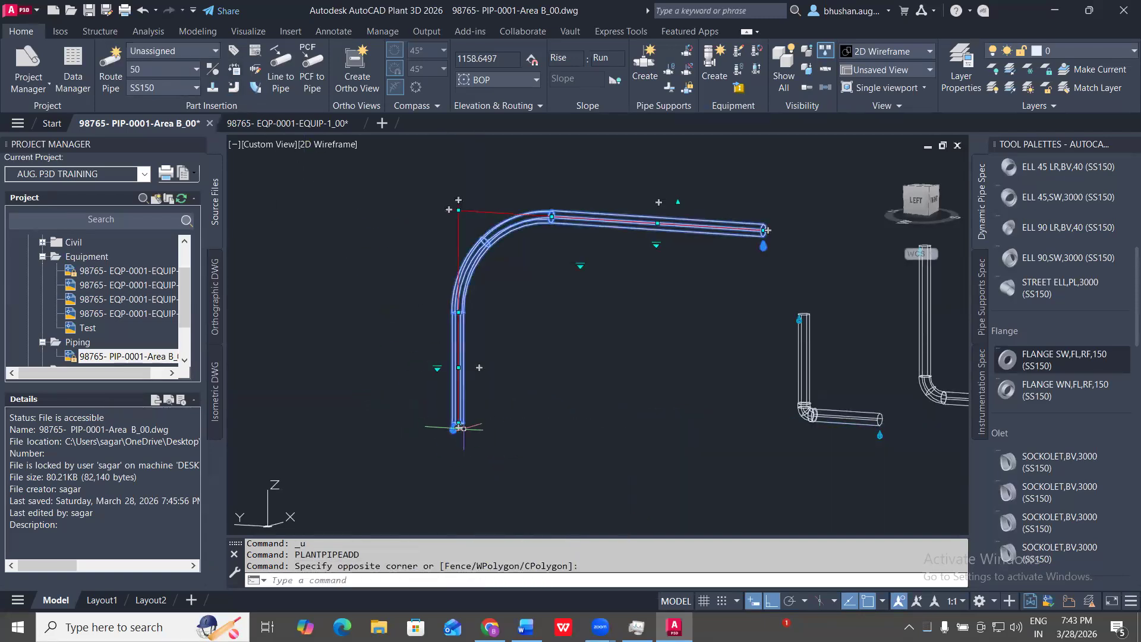
{"action": "left_click", "coordinate": [459, 427]}
{"action": "key", "text": "Escape"}
{"action": "key", "text": "Escape"}
- Examine the elbow at the lower corner, then compare the finished run with the neighbouring pipe samples
{"action": "scroll", "coordinate": [889, 416], "scroll_direction": "up", "scroll_amount": 8}
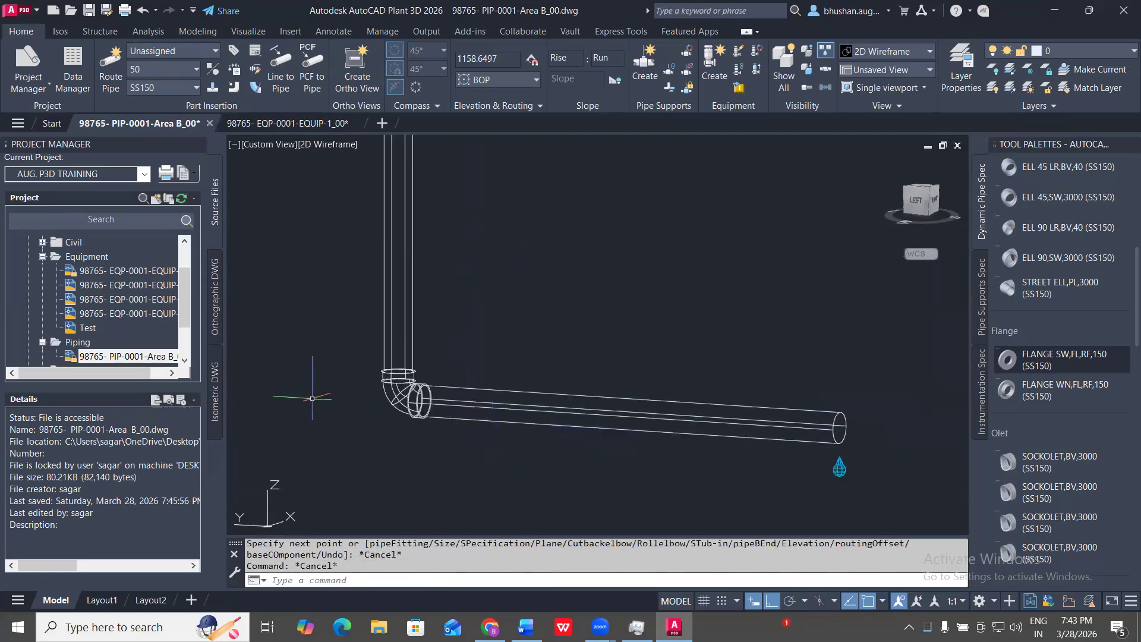
{"action": "scroll", "coordinate": [326, 400], "scroll_direction": "up", "scroll_amount": 4}
{"action": "left_click", "coordinate": [530, 437]}
{"action": "left_click", "coordinate": [417, 337]}
{"action": "left_click", "coordinate": [587, 432]}
{"action": "key", "text": "Escape"}
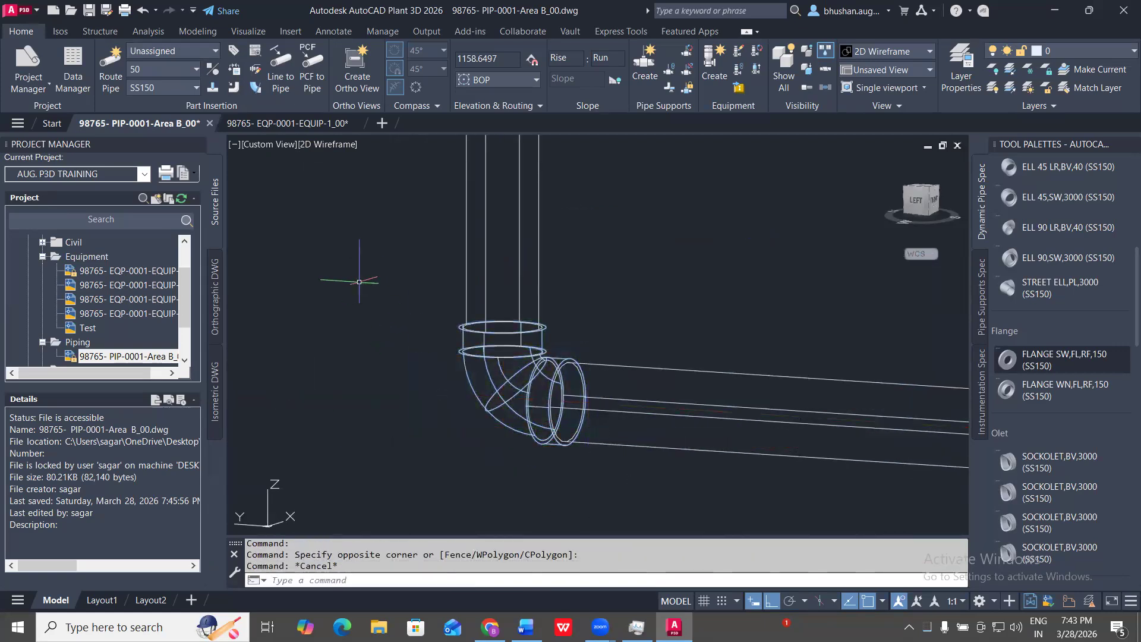
{"action": "scroll", "coordinate": [676, 329], "scroll_direction": "down", "scroll_amount": 6}
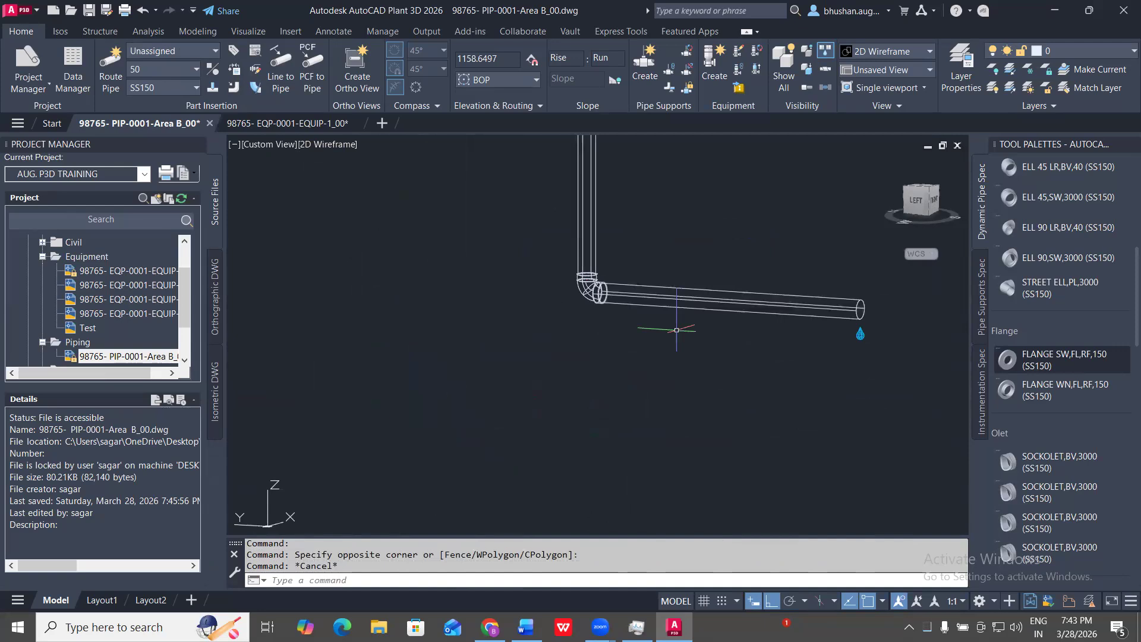
{"action": "middle_click_drag", "start_coordinate": [676, 330], "coordinate": [749, 266], "text": "shift"}
{"action": "scroll", "coordinate": [661, 296], "scroll_direction": "down", "scroll_amount": 4}
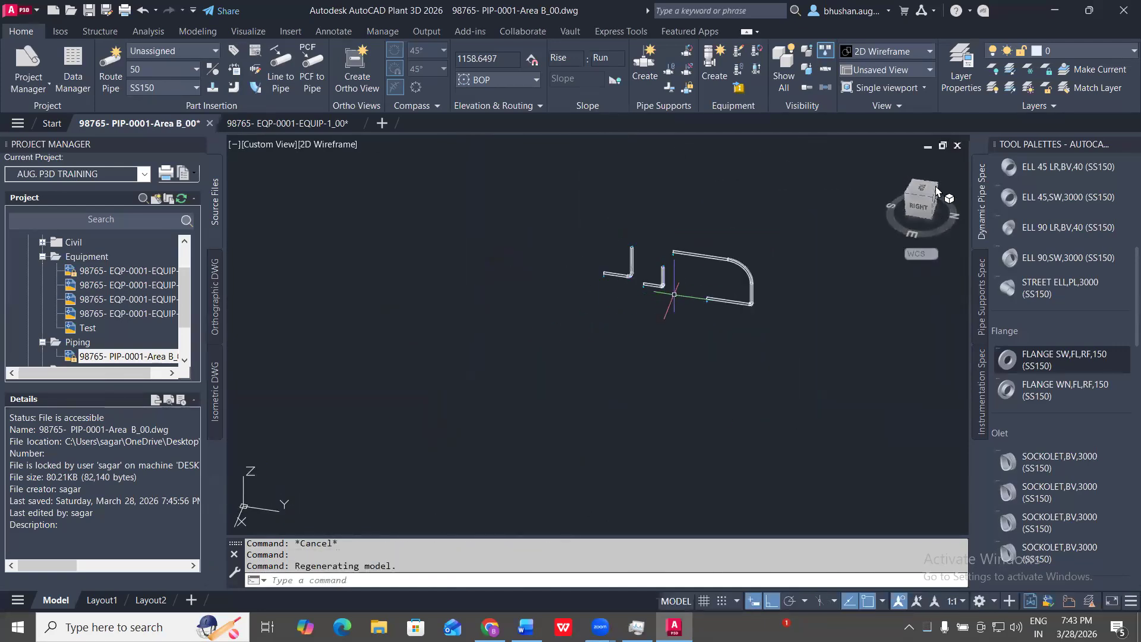
- Orient the model to the top view with north up and erase the sample pipe runs
{"action": "left_click", "coordinate": [926, 194]}
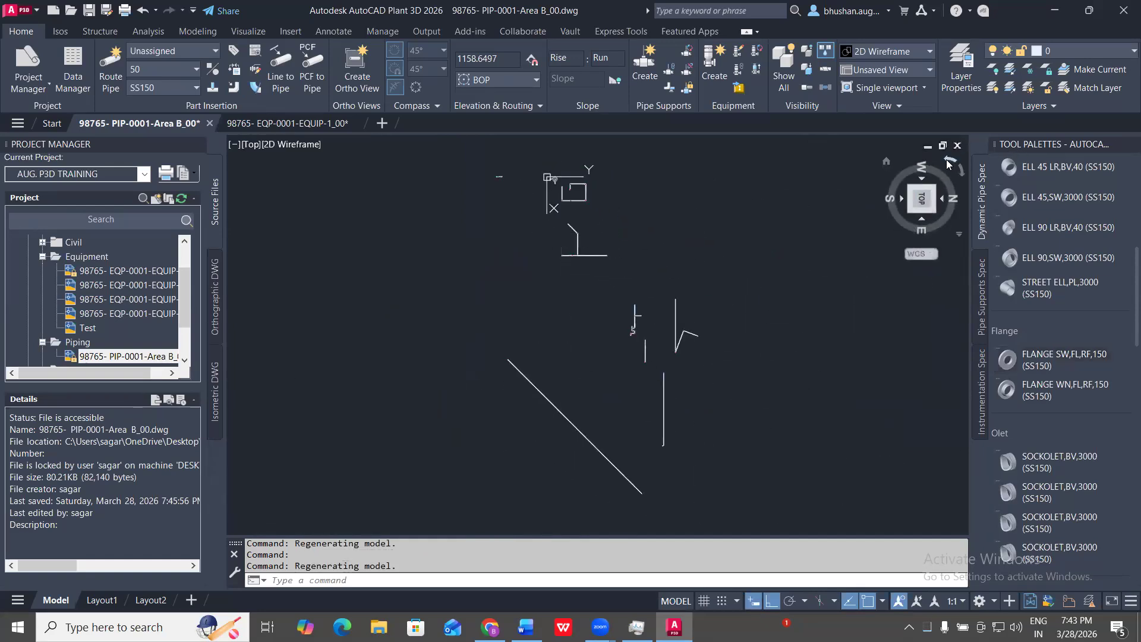
{"action": "left_click", "coordinate": [954, 165]}
{"action": "scroll", "coordinate": [461, 475], "scroll_direction": "up", "scroll_amount": 5}
{"action": "left_click", "coordinate": [342, 289]}
{"action": "left_click", "coordinate": [583, 441]}
{"action": "type", "text": "E"}
{"action": "key", "text": "Return"}
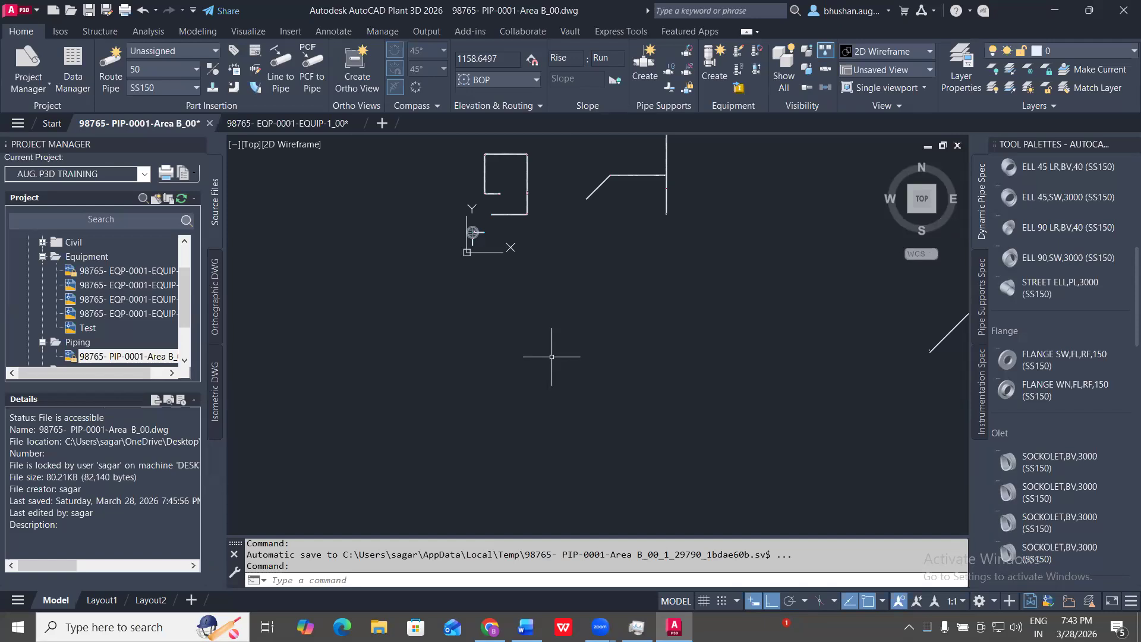
- Switch to the front view and align the UCS to that view
{"action": "mouse_move", "coordinate": [917, 212]}
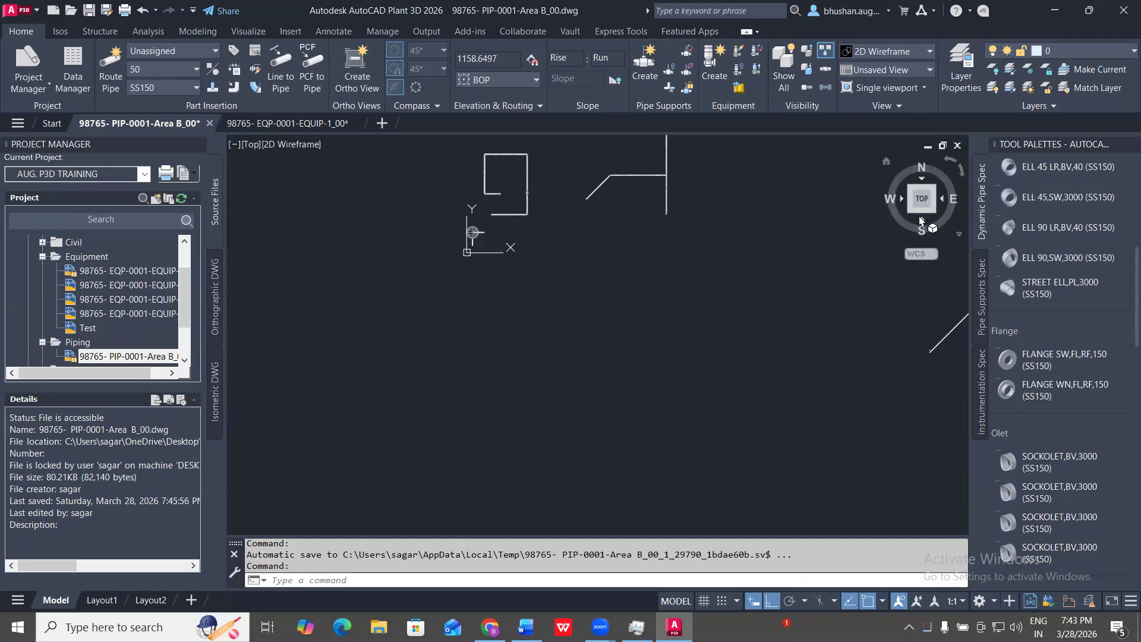
{"action": "left_click", "coordinate": [919, 216]}
{"action": "middle_click_drag", "start_coordinate": [792, 419], "coordinate": [689, 432]}
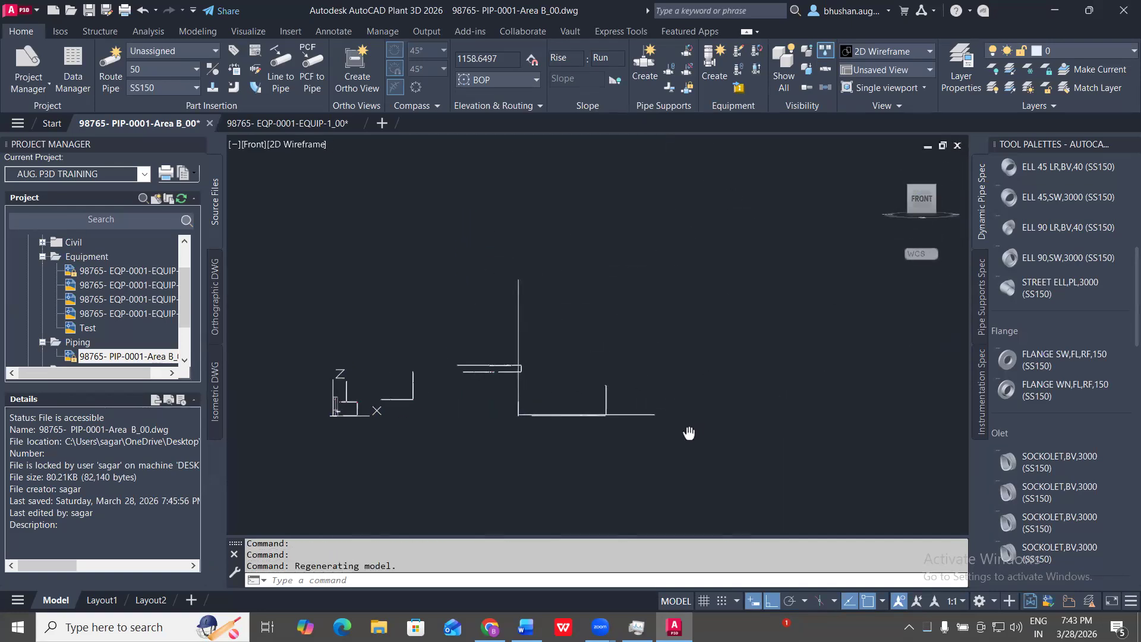
{"action": "type", "text": "UCS"}
{"action": "key", "text": "Return"}
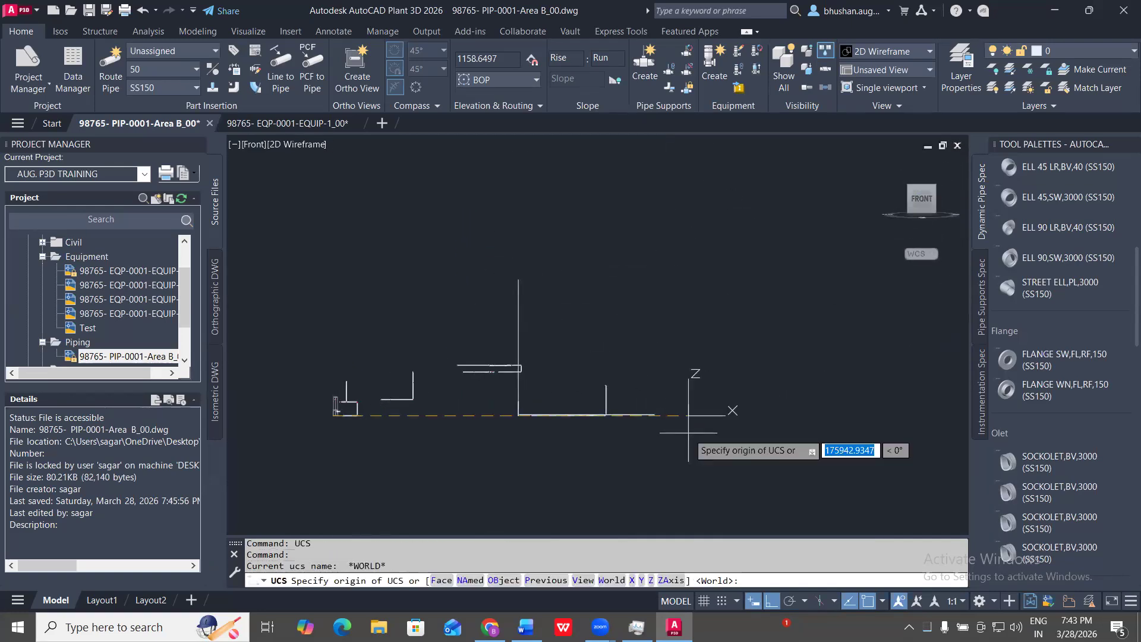
{"action": "type", "text": "V"}
{"action": "key", "text": "Return"}
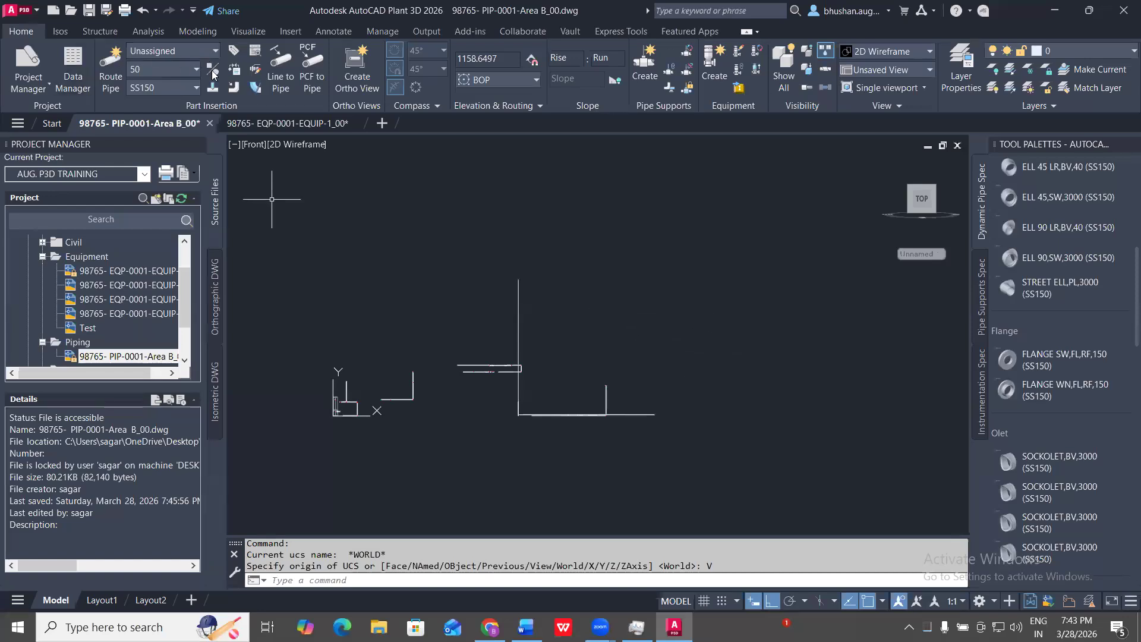
- Route a size 100 vertical pipe about 32,000 units long in the open area above the existing piping
{"action": "left_click", "coordinate": [164, 69]}
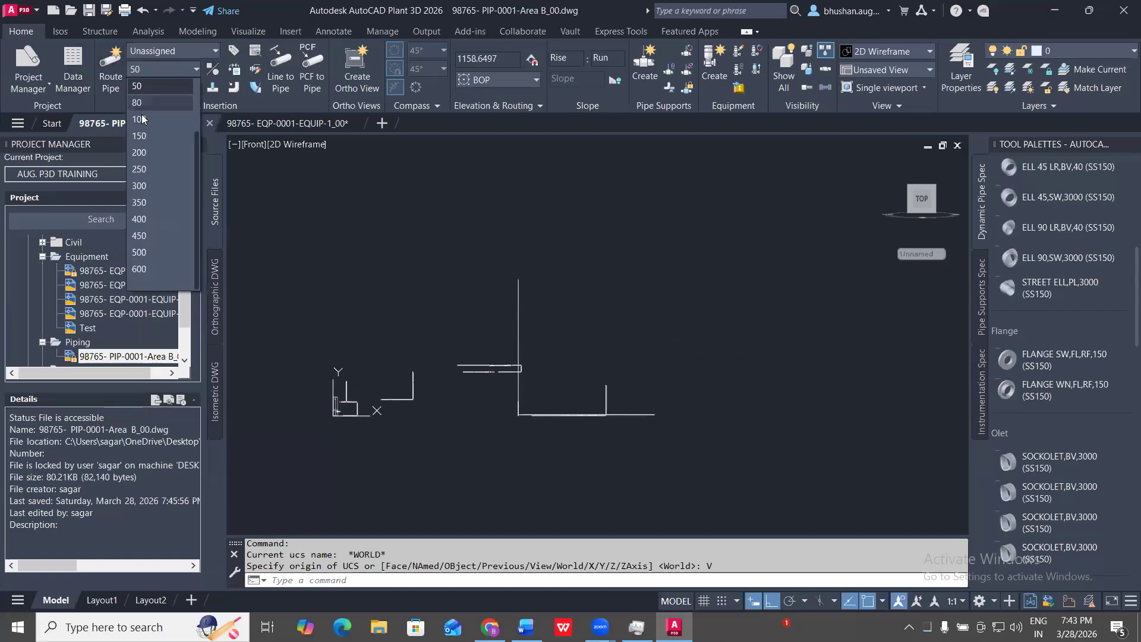
{"action": "left_click", "coordinate": [139, 220]}
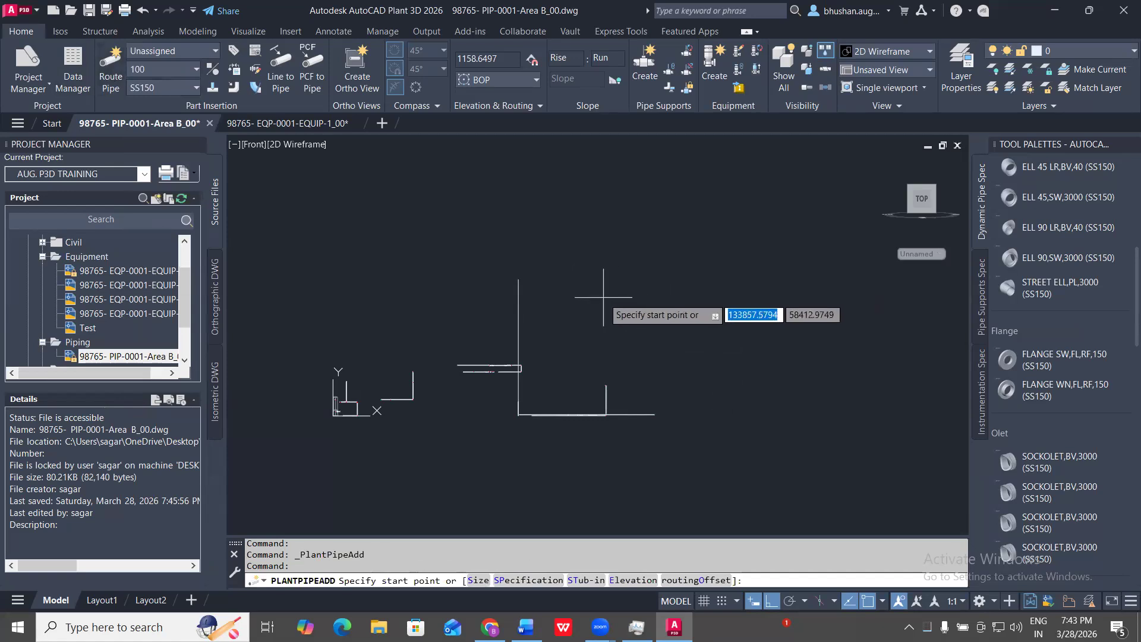
{"action": "left_click", "coordinate": [639, 256]}
{"action": "scroll", "coordinate": [641, 325], "scroll_direction": "up", "scroll_amount": 4}
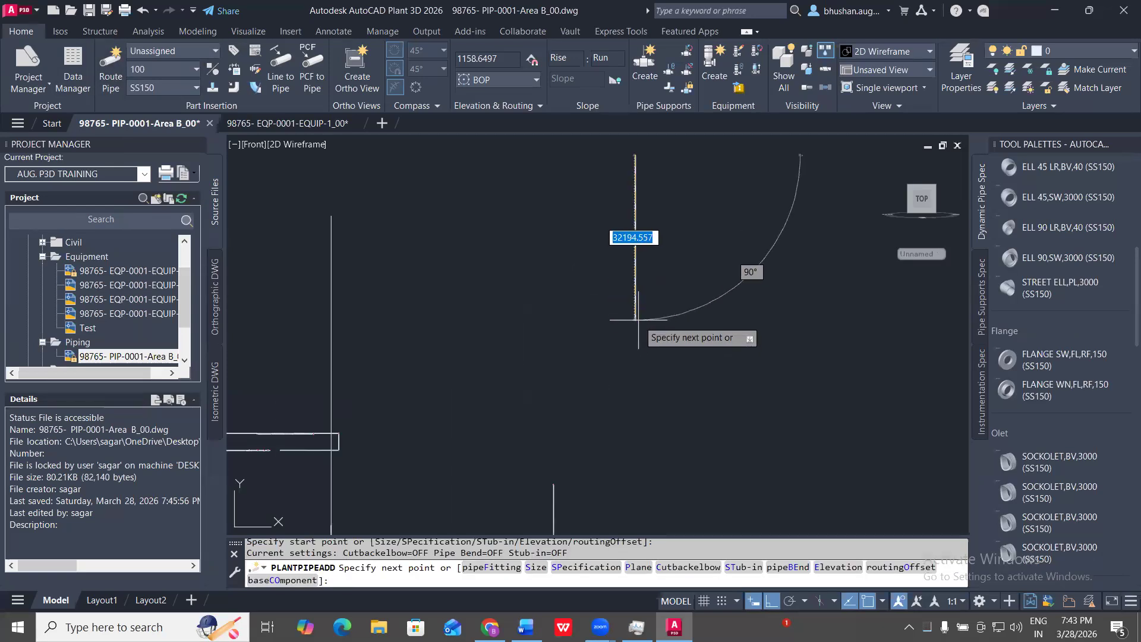
{"action": "left_click", "coordinate": [643, 317]}
{"action": "scroll", "coordinate": [641, 319], "scroll_direction": "up", "scroll_amount": 4}
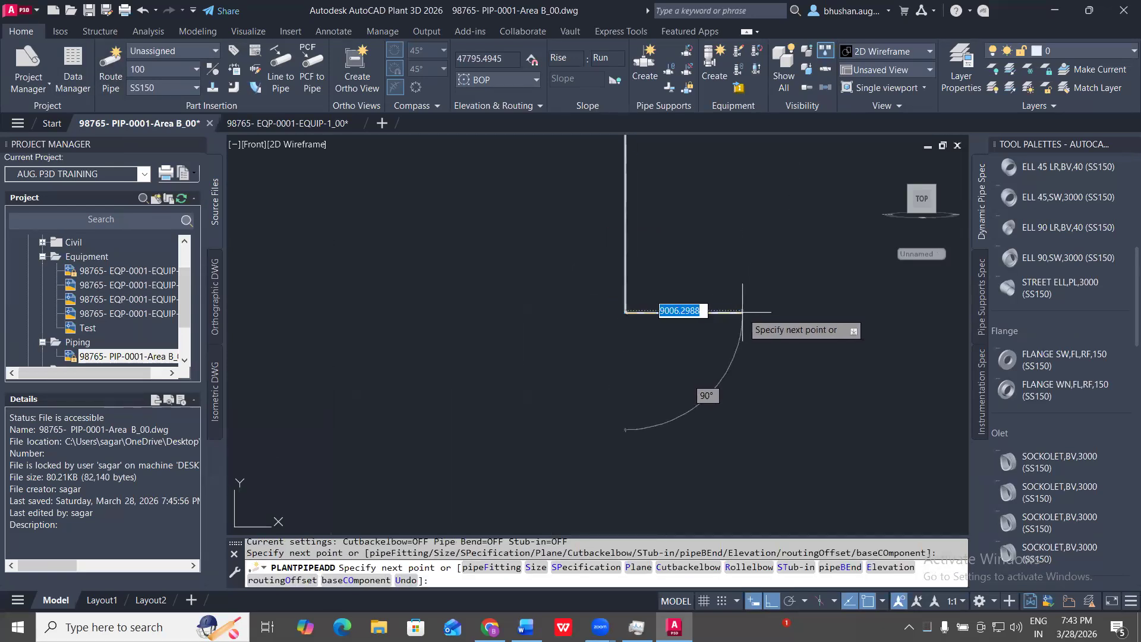
- Turn on the Cutbackelbow option for the pipe being routed from the vertical pipe's lower end
{"action": "scroll", "coordinate": [627, 315], "scroll_direction": "up", "scroll_amount": 5}
{"action": "scroll", "coordinate": [703, 309], "scroll_direction": "up", "scroll_amount": 4}
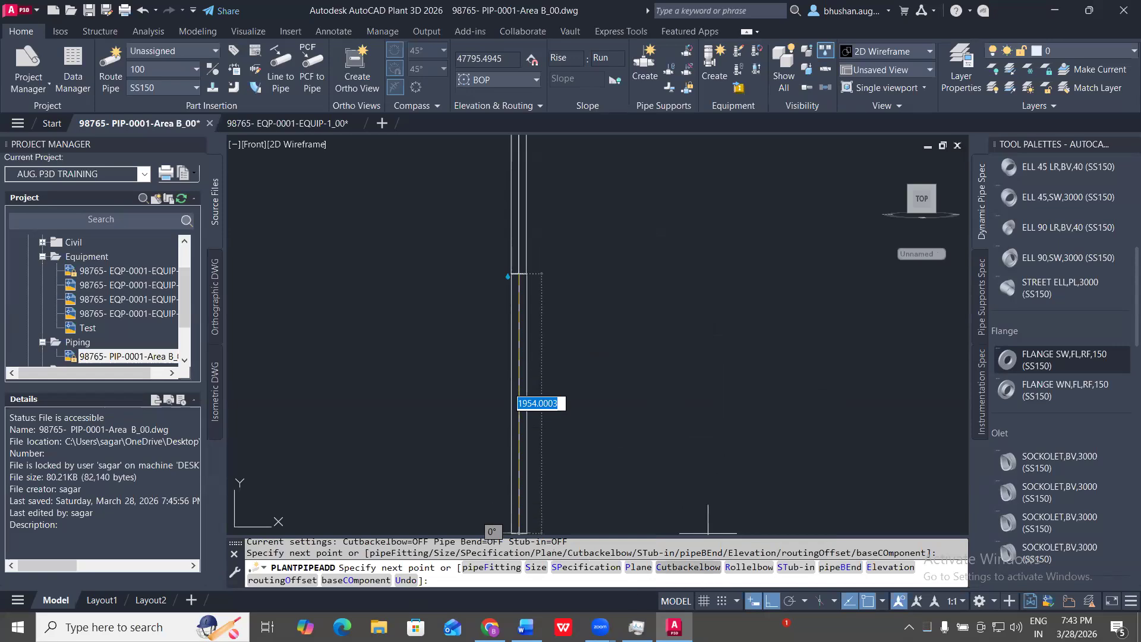
{"action": "type", "text": "C"}
{"action": "key", "text": "Return"}
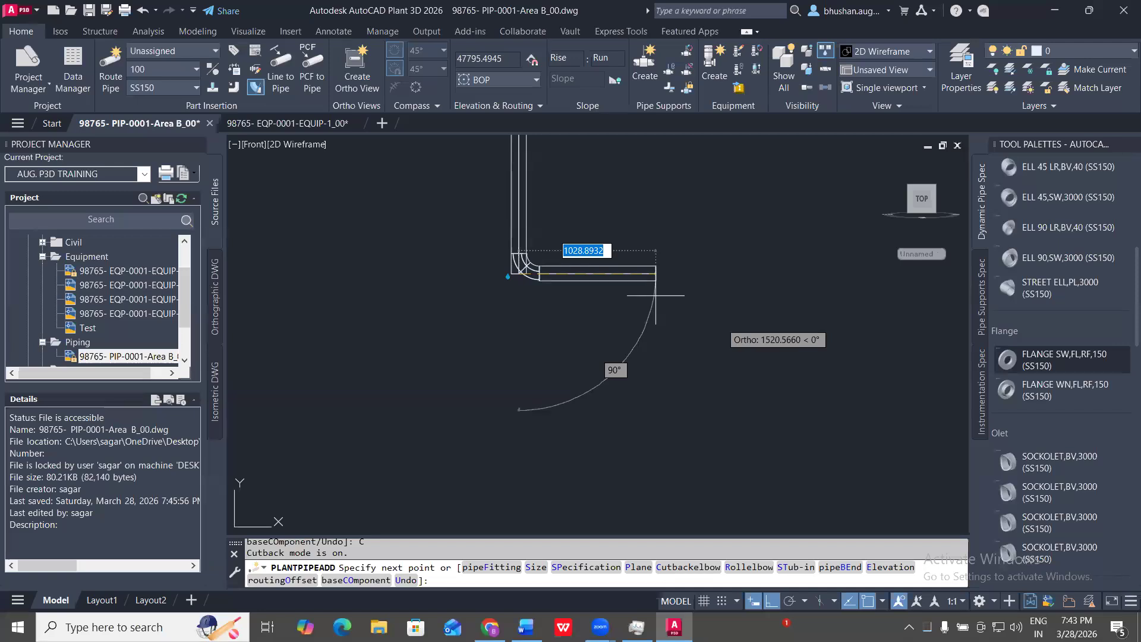
- Try the Rollelbow option for the pipe being routed from the vertical pipe's lower end, with Ortho off
{"action": "key", "text": "F8"}
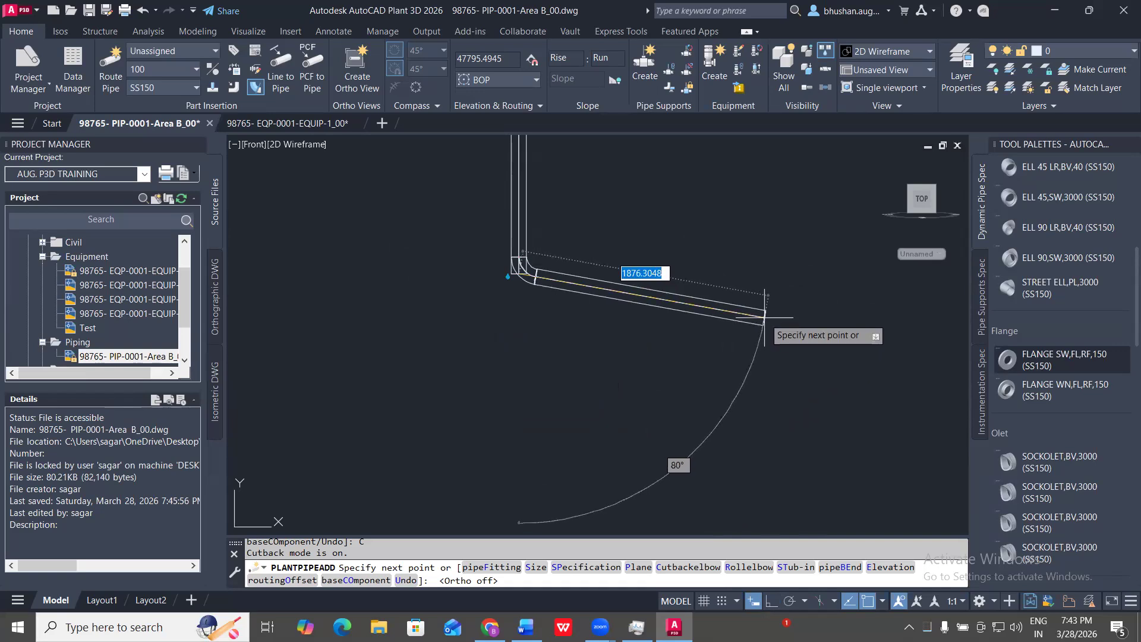
{"action": "scroll", "coordinate": [767, 318], "scroll_direction": "down", "scroll_amount": 4}
{"action": "middle_click_drag", "start_coordinate": [794, 319], "coordinate": [524, 295]}
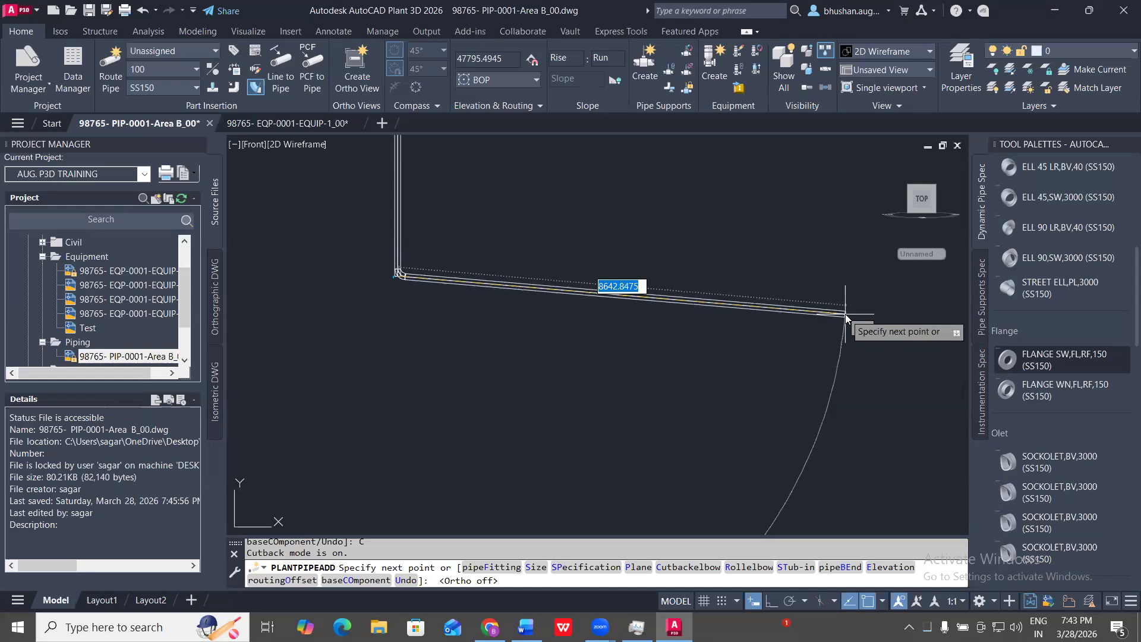
{"action": "type", "text": "RO"}
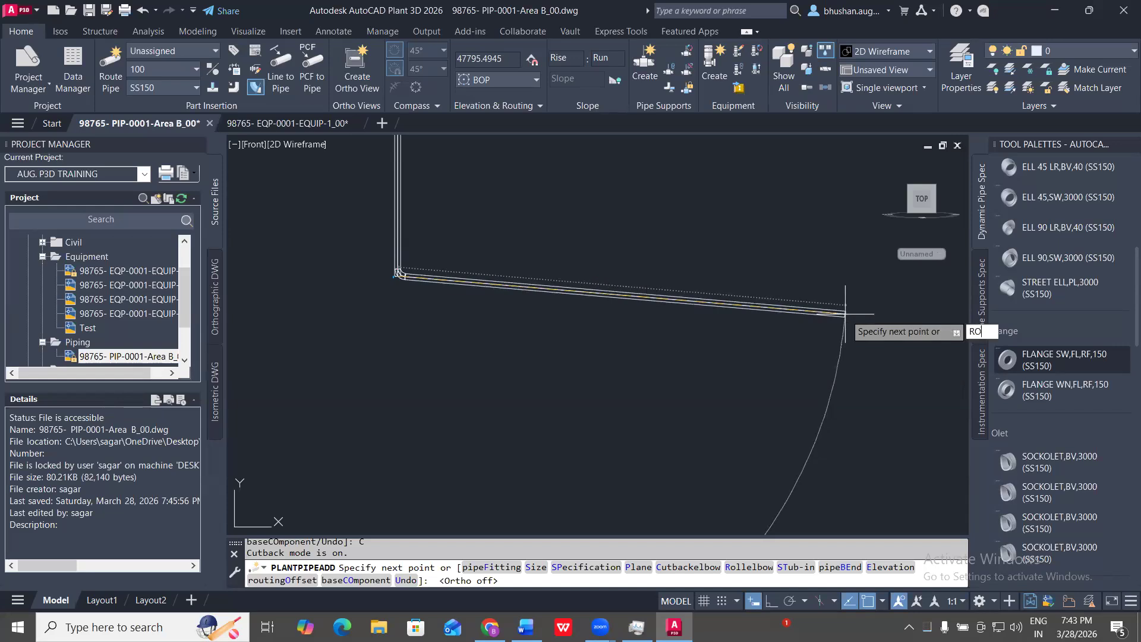
{"action": "key", "text": "Return"}
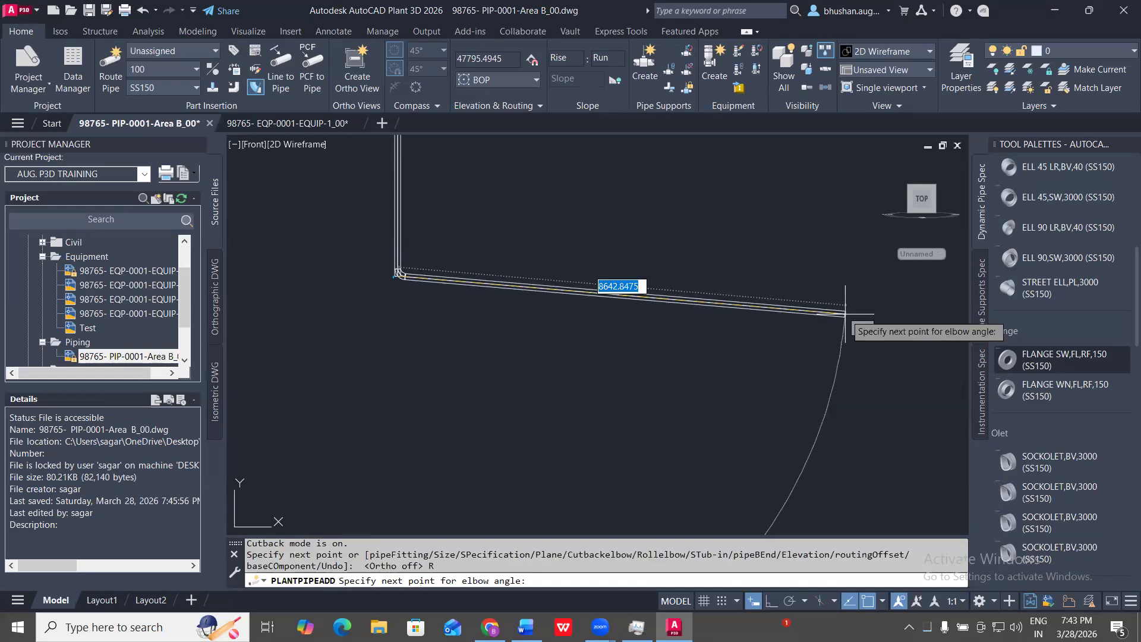
- Examine the roll elbow preview at the vertical pipe's lower end from several 3D angles
{"action": "middle_click_drag", "start_coordinate": [318, 259], "coordinate": [456, 306], "text": "shift"}
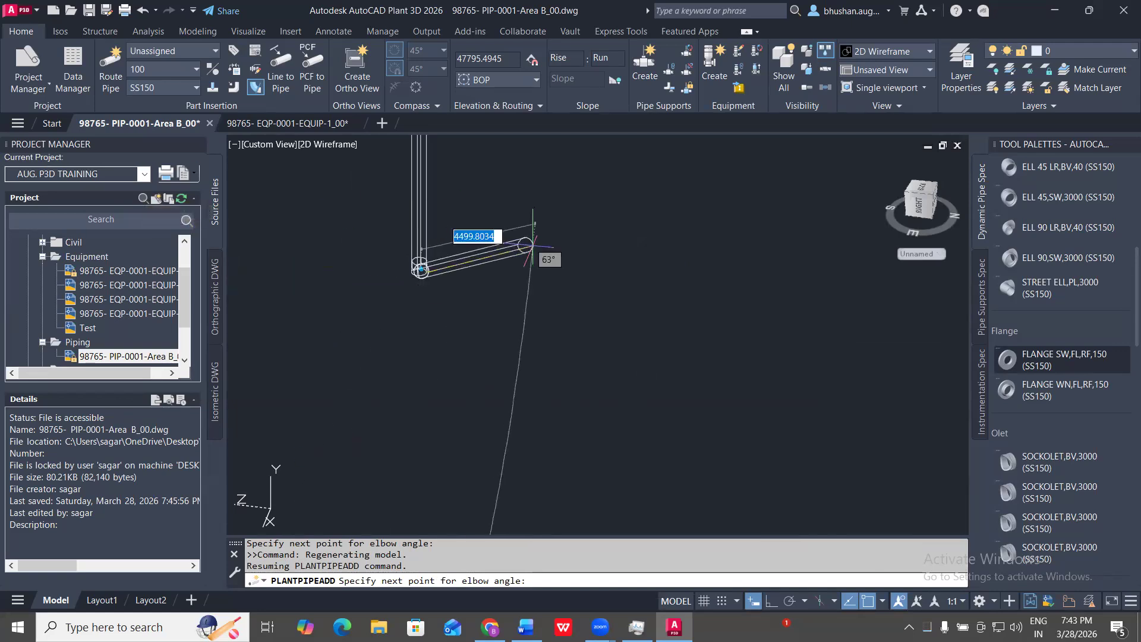
{"action": "scroll", "coordinate": [598, 300], "scroll_direction": "down", "scroll_amount": 4}
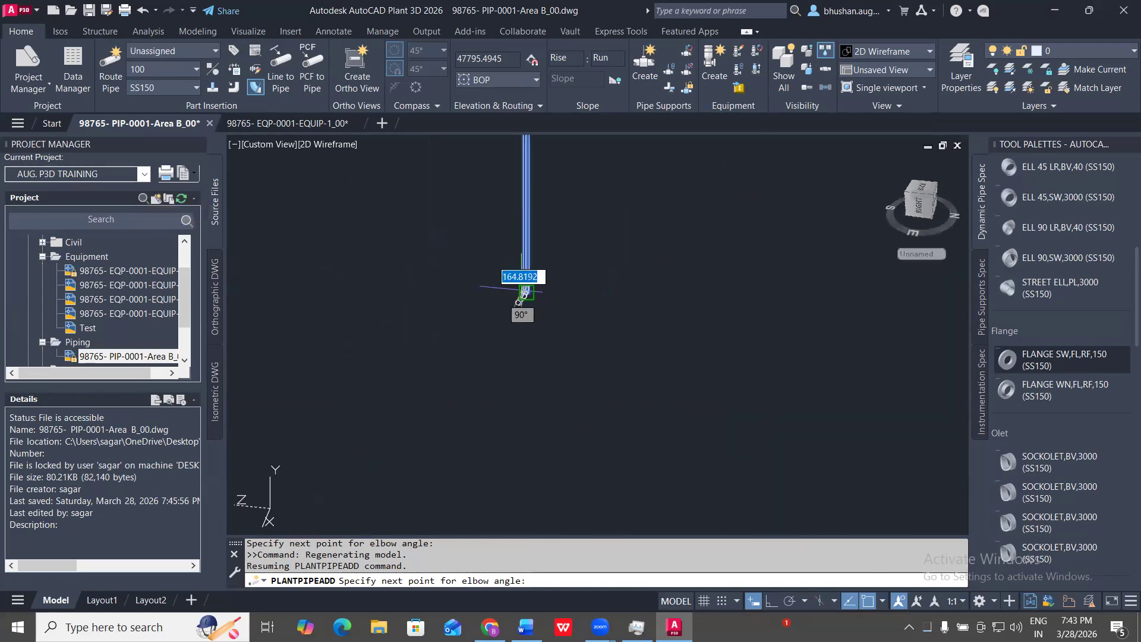
{"action": "type", "text": "P"}
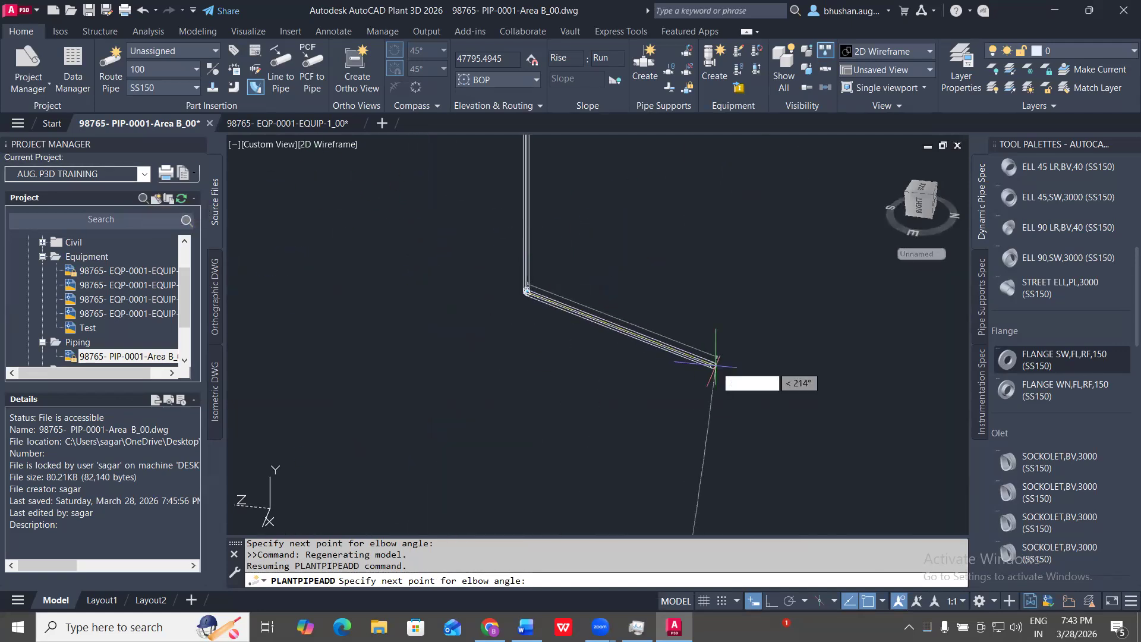
{"action": "key", "text": "Return"}
{"action": "middle_click_drag", "start_coordinate": [603, 352], "coordinate": [600, 356], "text": "shift"}
{"action": "middle_click_drag", "start_coordinate": [532, 306], "coordinate": [561, 300], "text": "shift"}
{"action": "scroll", "coordinate": [463, 313], "scroll_direction": "up", "scroll_amount": 4}
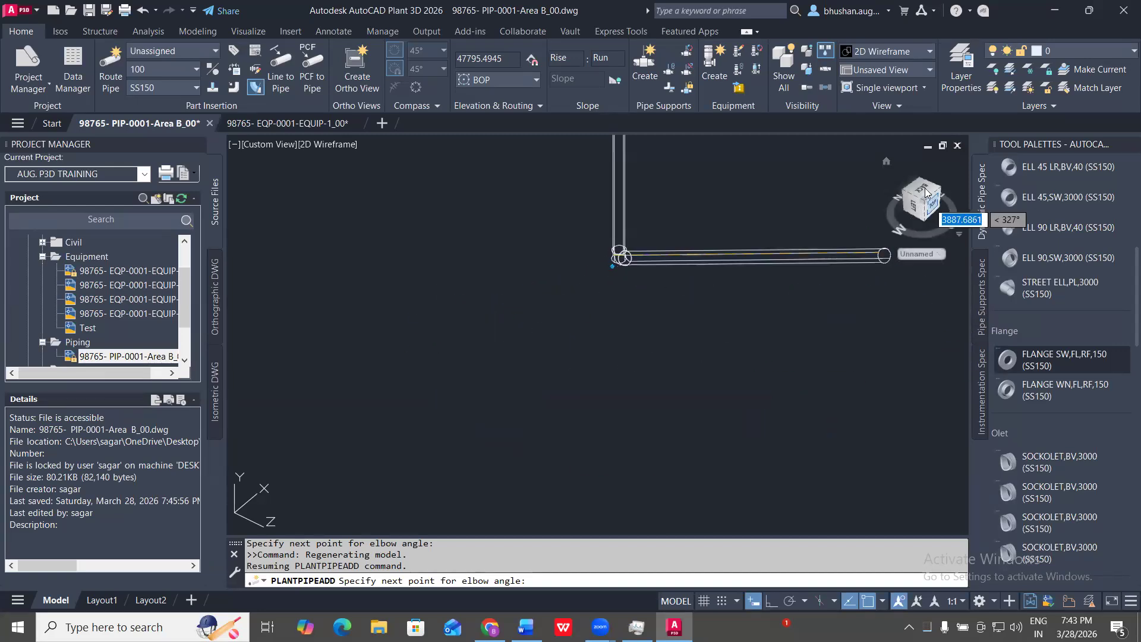
- Return to the front view and cancel the roll elbow routing, keeping only the vertical pipe
{"action": "mouse_move", "coordinate": [932, 204]}
{"action": "left_mouse_down"}
{"action": "mouse_move", "coordinate": [925, 194]}
{"action": "mouse_move", "coordinate": [918, 205]}
{"action": "mouse_move", "coordinate": [921, 188]}
{"action": "left_mouse_up"}
{"action": "left_click", "coordinate": [957, 170]}
{"action": "left_click", "coordinate": [959, 169]}
{"action": "scroll", "coordinate": [639, 279], "scroll_direction": "up", "scroll_amount": 5}
{"action": "scroll", "coordinate": [439, 265], "scroll_direction": "up", "scroll_amount": 5}
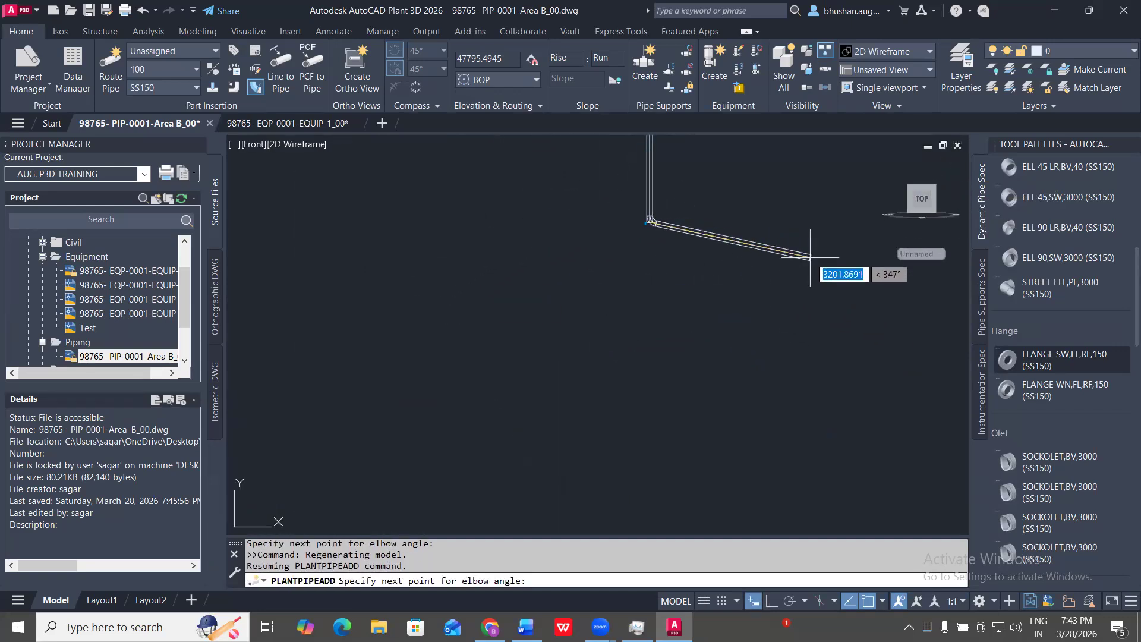
{"action": "middle_click_drag", "start_coordinate": [831, 243], "coordinate": [440, 280]}
{"action": "scroll", "coordinate": [545, 264], "scroll_direction": "down", "scroll_amount": 2}
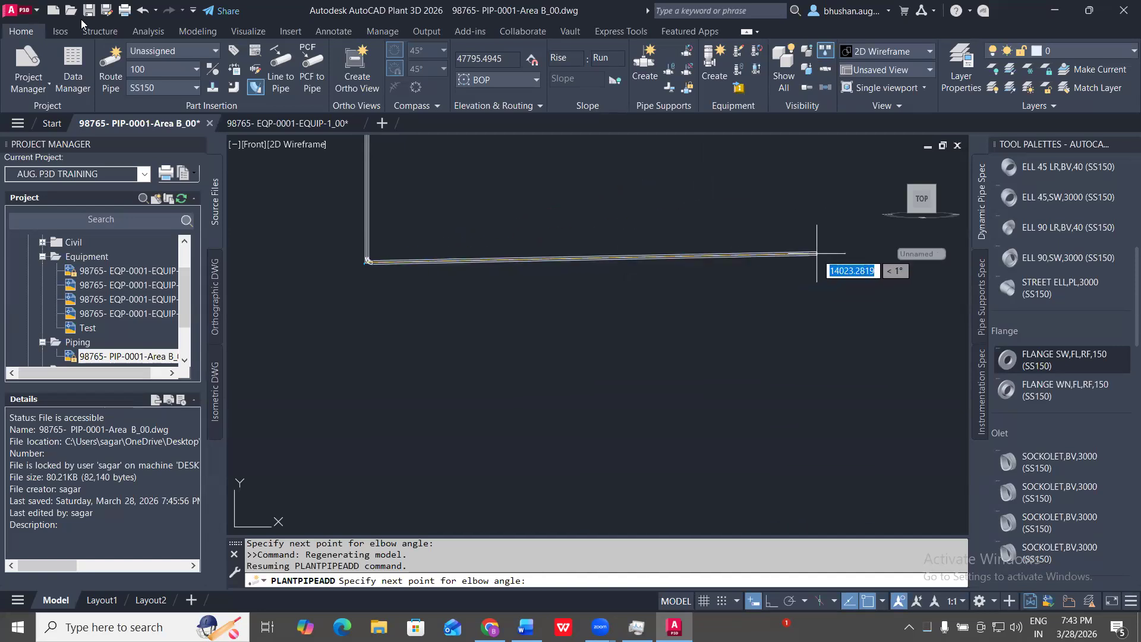
{"action": "key", "text": "Escape"}
{"action": "key", "text": "Escape"}
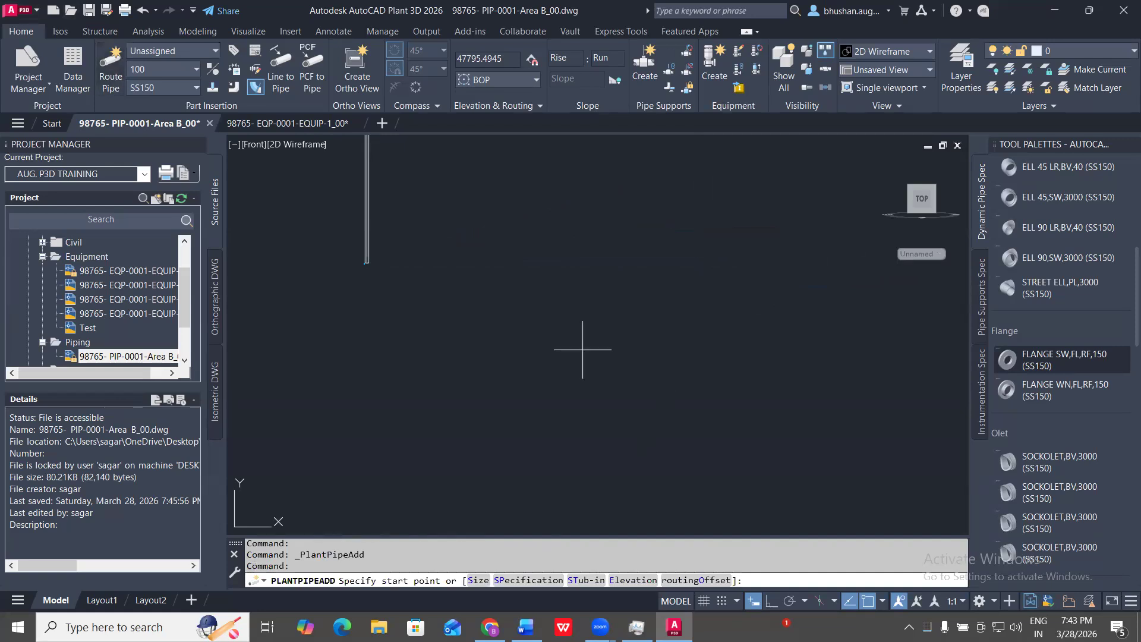
{"action": "middle_click_drag", "start_coordinate": [482, 264], "coordinate": [415, 275]}
{"action": "scroll", "coordinate": [569, 310], "scroll_direction": "down", "scroll_amount": 6}
{"action": "key", "text": "Escape"}
{"action": "key", "text": "Escape"}
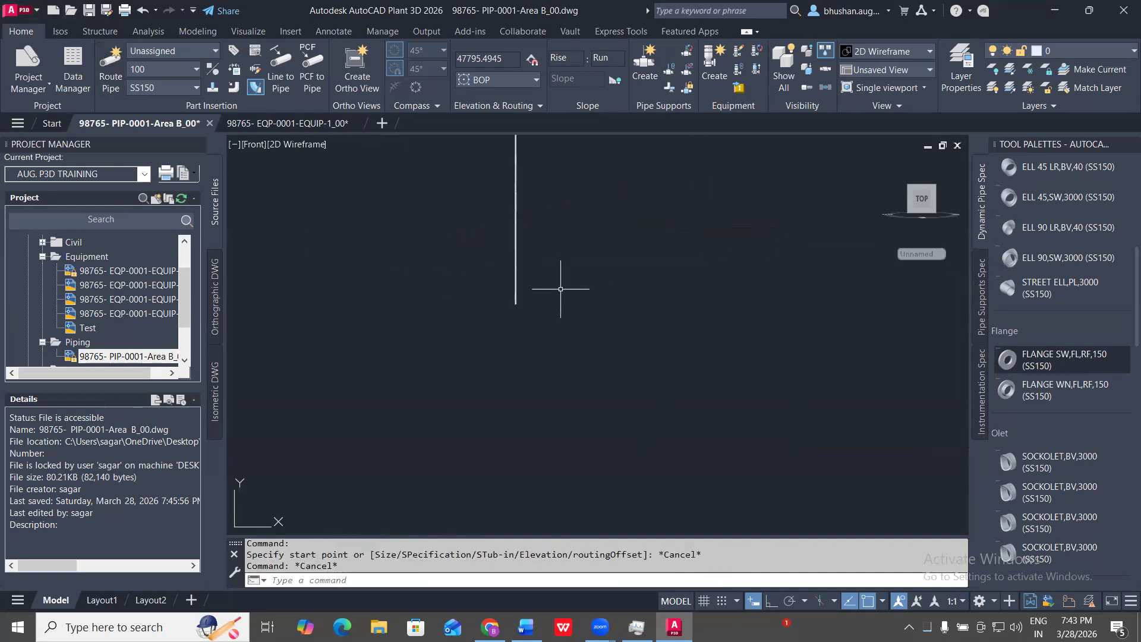
- Copy the vertical pipe horizontally about 86,600 units into the open area beyond the existing piping, with Ortho on
{"action": "left_click", "coordinate": [557, 290]}
{"action": "left_click", "coordinate": [423, 238]}
{"action": "middle_click_drag", "start_coordinate": [714, 415], "coordinate": [677, 440]}
{"action": "type", "text": "c"}
{"action": "key", "text": "Return"}
{"action": "left_click", "coordinate": [484, 374]}
{"action": "scroll", "coordinate": [817, 406], "scroll_direction": "down", "scroll_amount": 5}
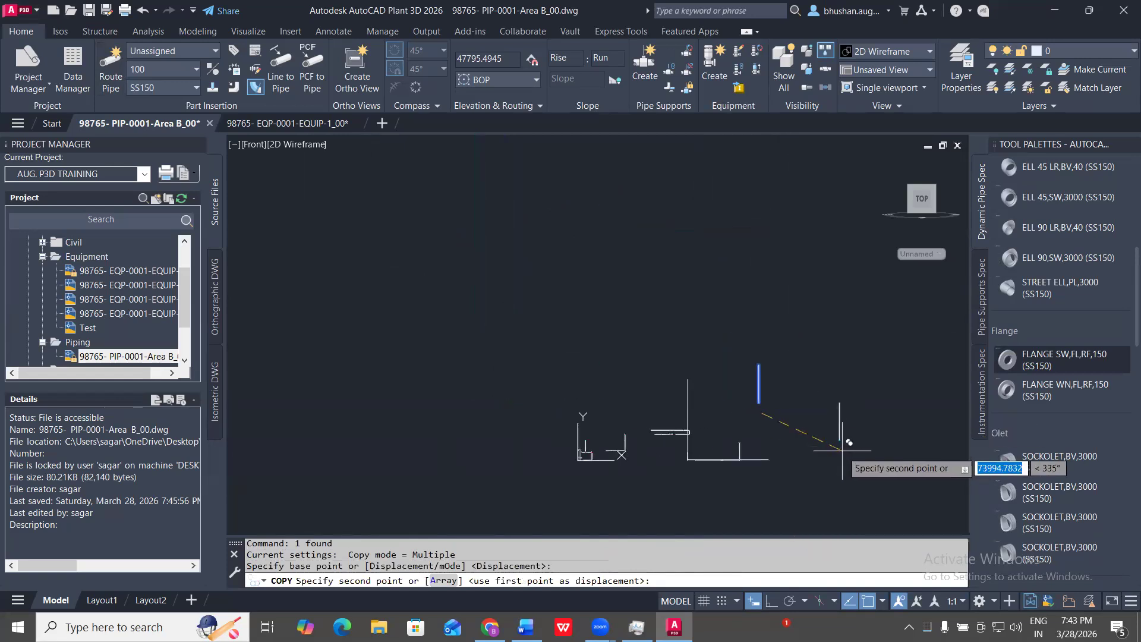
{"action": "key", "text": "F8"}
{"action": "scroll", "coordinate": [849, 461], "scroll_direction": "up", "scroll_amount": 2}
{"action": "left_click", "coordinate": [875, 446]}
{"action": "key", "text": "Escape"}
- Move the copied pipe straight down so its upper end sits slightly below the original pipe's lower end
{"action": "left_click", "coordinate": [911, 413]}
{"action": "left_click", "coordinate": [866, 357]}
{"action": "middle_click_drag", "start_coordinate": [870, 410], "coordinate": [766, 405]}
{"action": "type", "text": "m"}
{"action": "key", "text": "Return"}
{"action": "left_click", "coordinate": [836, 306]}
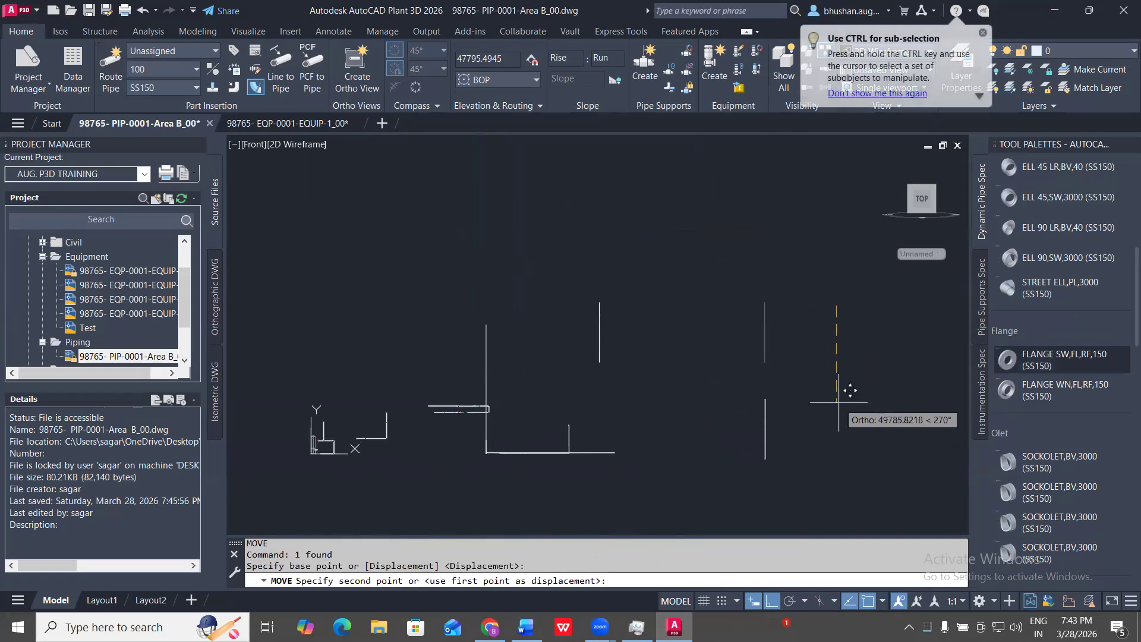
{"action": "left_click", "coordinate": [840, 377]}
{"action": "key", "text": "Escape"}
{"action": "key", "text": "Escape"}
{"action": "scroll", "coordinate": [737, 383], "scroll_direction": "up", "scroll_amount": 5}
{"action": "scroll", "coordinate": [763, 328], "scroll_direction": "down", "scroll_amount": 5}
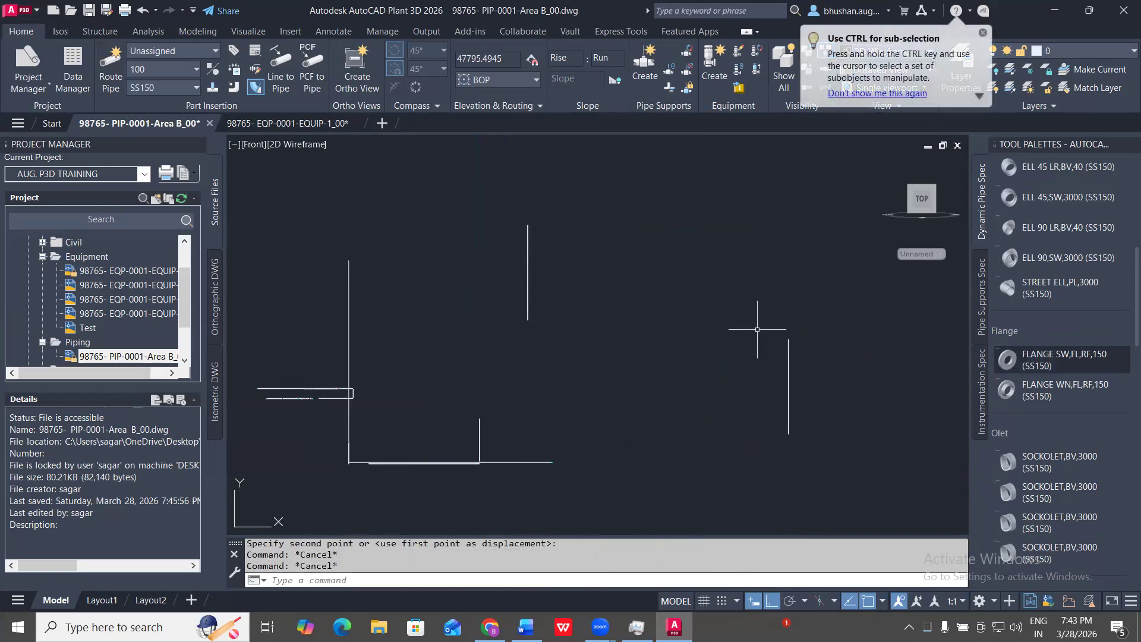
{"action": "scroll", "coordinate": [621, 327], "scroll_direction": "up", "scroll_amount": 2}
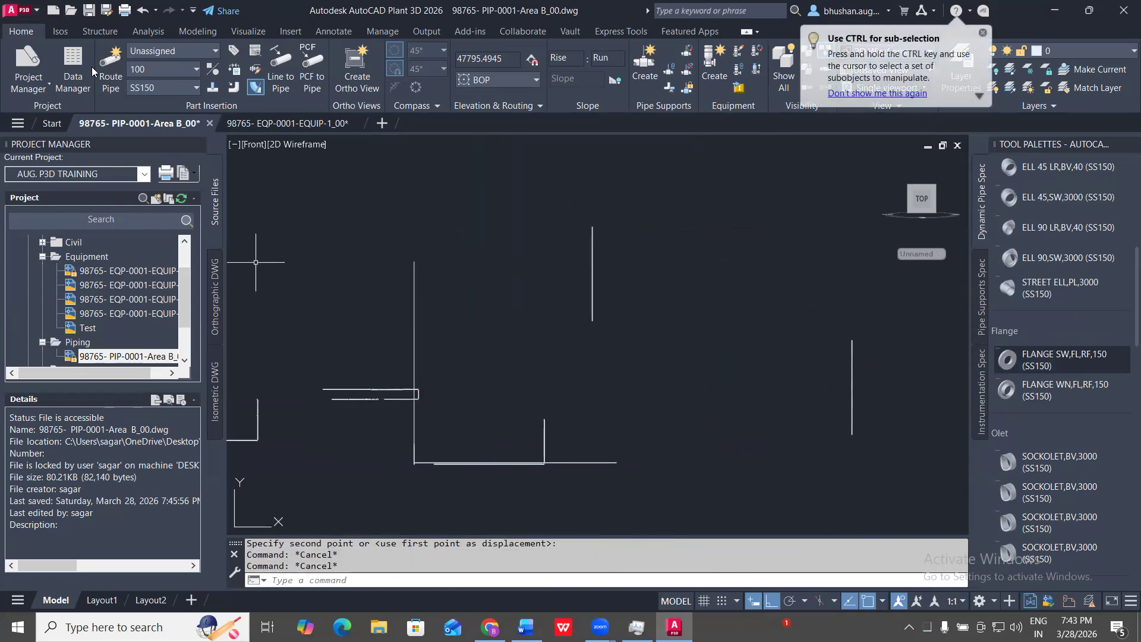
- Continue pipe routing from the lower end of the original vertical pipe
{"action": "scroll", "coordinate": [597, 324], "scroll_direction": "up", "scroll_amount": 2}
{"action": "left_click", "coordinate": [612, 331]}
{"action": "left_click", "coordinate": [550, 302]}
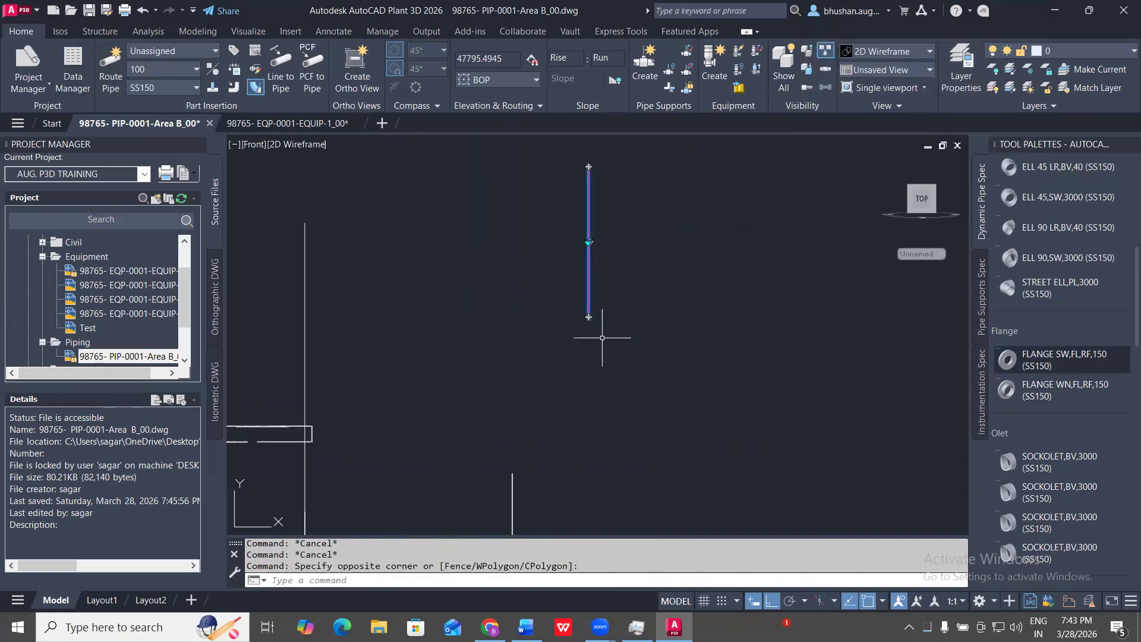
{"action": "left_click", "coordinate": [589, 317]}
{"action": "scroll", "coordinate": [591, 309], "scroll_direction": "up", "scroll_amount": 3}
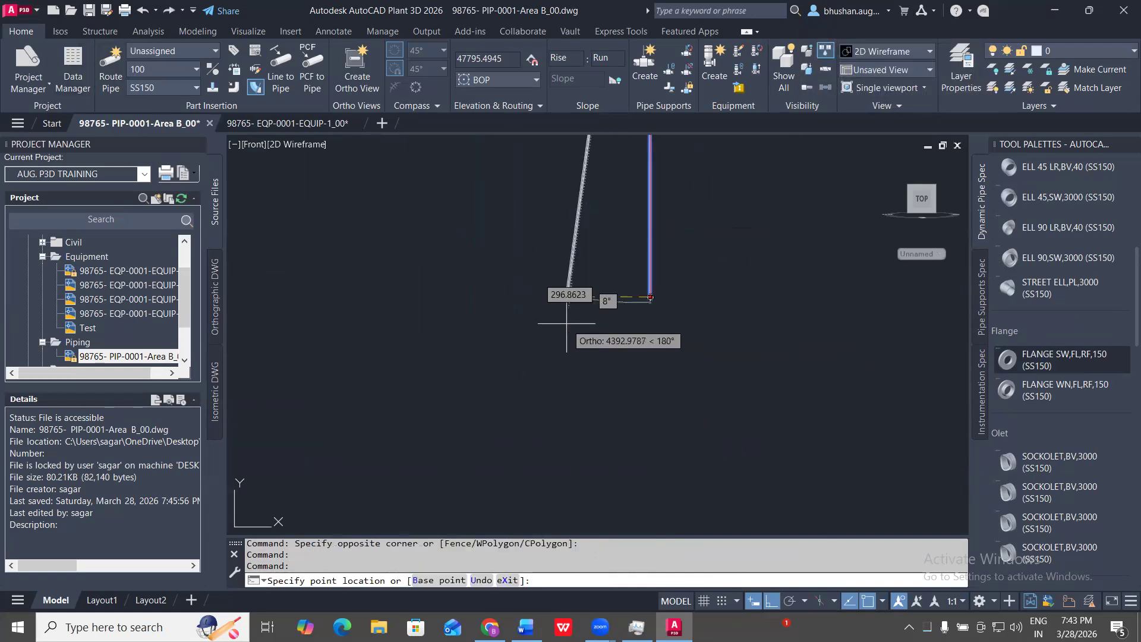
{"action": "key", "text": "Escape"}
{"action": "left_click", "coordinate": [544, 377]}
{"action": "left_click", "coordinate": [387, 266]}
{"action": "scroll", "coordinate": [483, 359], "scroll_direction": "up", "scroll_amount": 5}
{"action": "scroll", "coordinate": [537, 196], "scroll_direction": "up", "scroll_amount": 5}
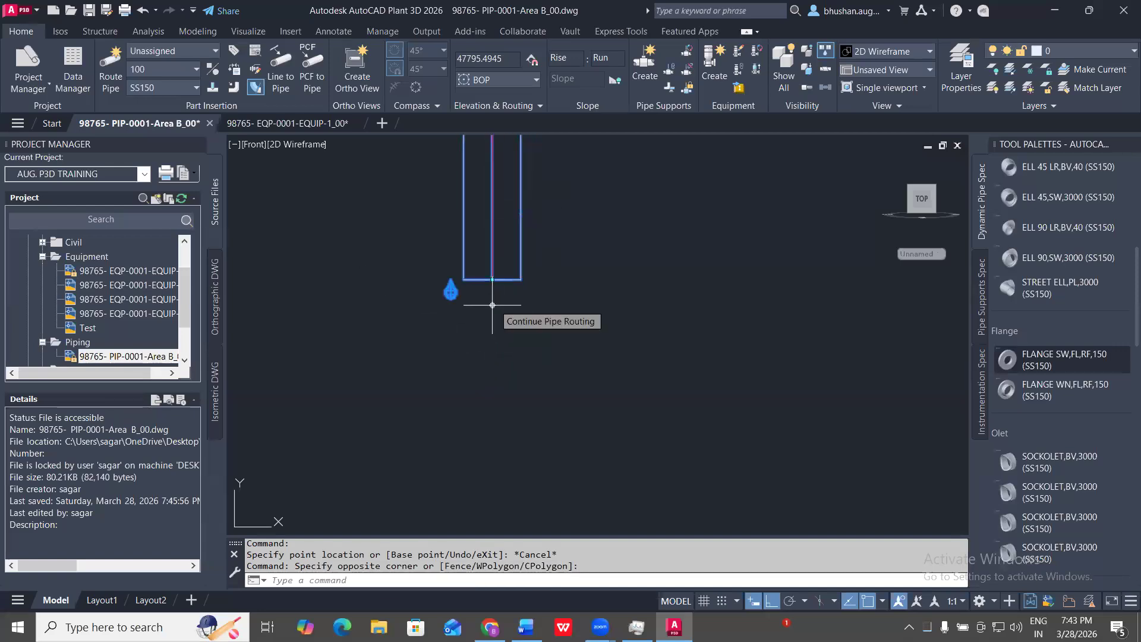
{"action": "left_click", "coordinate": [492, 305]}
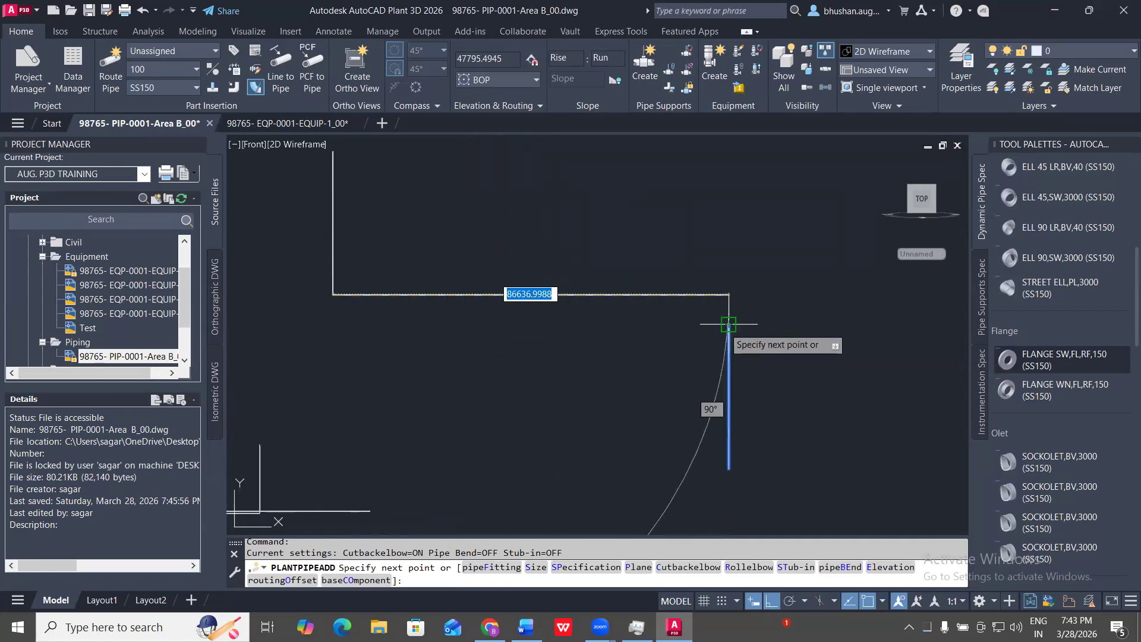
- Try connecting the run to the copied pipe's upper end with Ortho off, previewing both connection solutions
{"action": "key", "text": "F8"}
{"action": "left_click", "coordinate": [811, 318]}
{"action": "type", "text": "N"}
{"action": "key", "text": "Return"}
{"action": "type", "text": "N"}
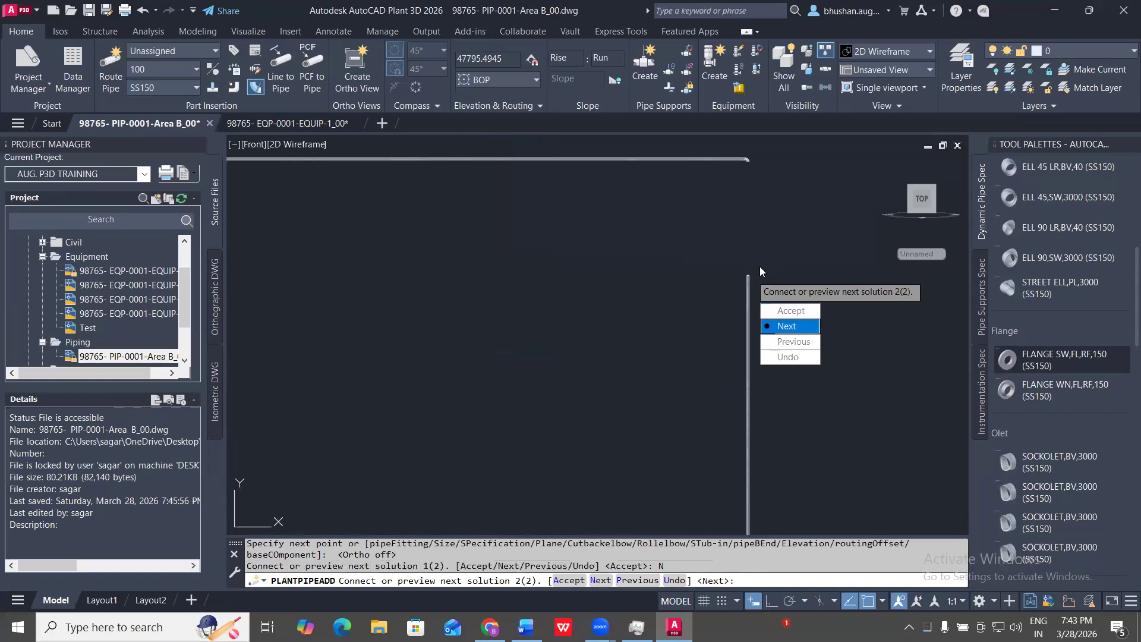
{"action": "key", "text": "Return"}
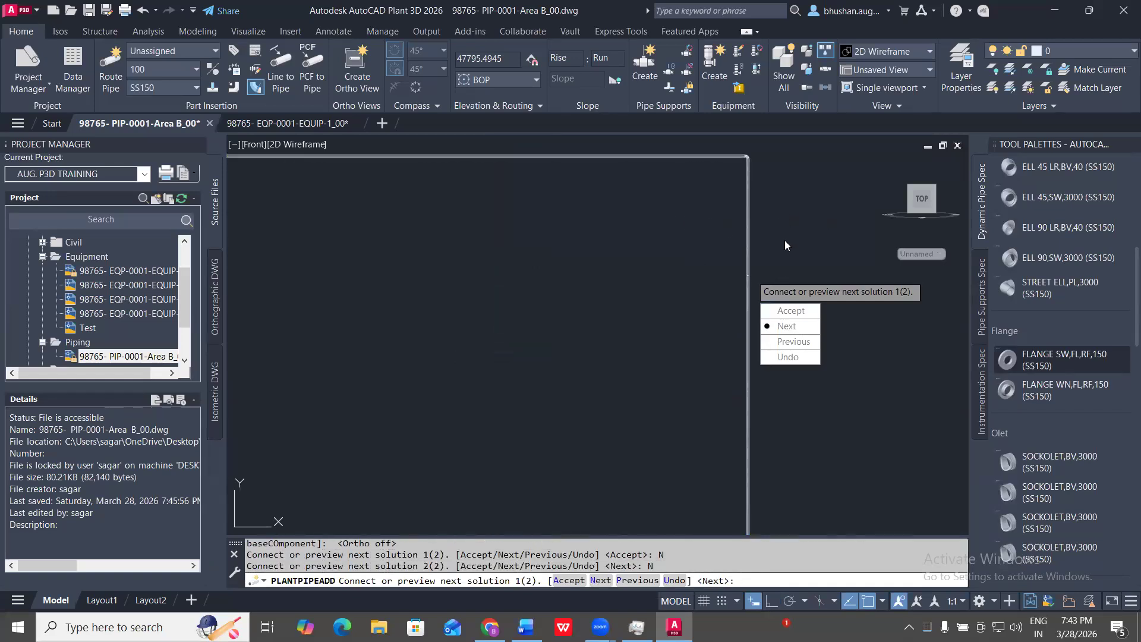
{"action": "key", "text": "Escape"}
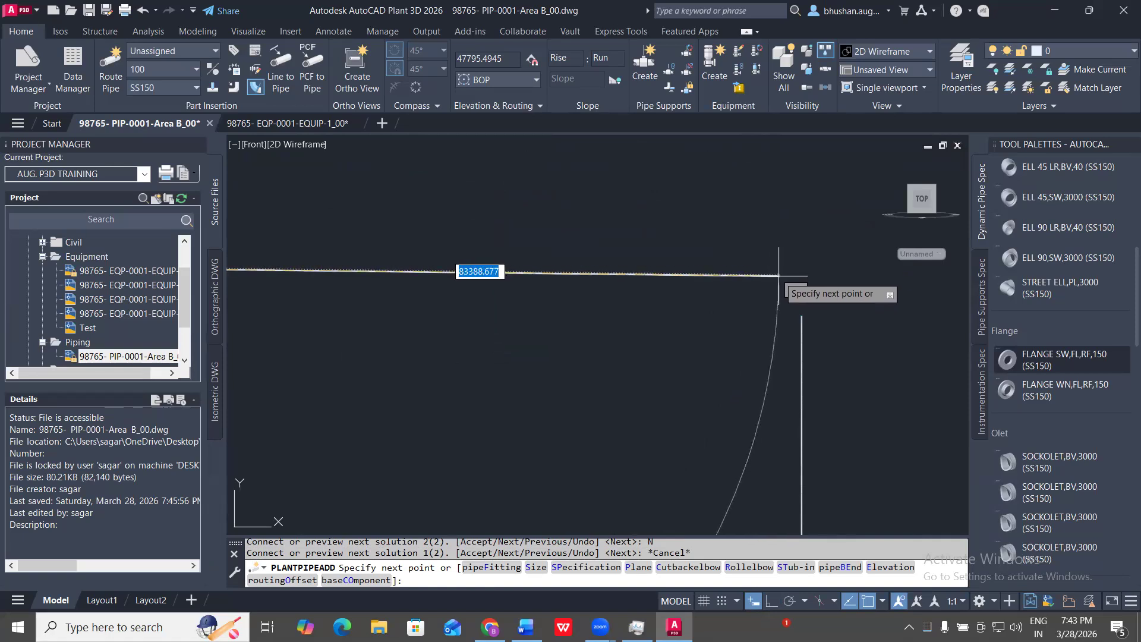
- Route a slightly sloping pipe about 83,400 units long toward the copied pipe, plus a vertical drop beside it with Ortho on
{"action": "scroll", "coordinate": [780, 274], "scroll_direction": "down", "scroll_amount": 4}
{"action": "left_click", "coordinate": [778, 277]}
{"action": "scroll", "coordinate": [777, 279], "scroll_direction": "up", "scroll_amount": 4}
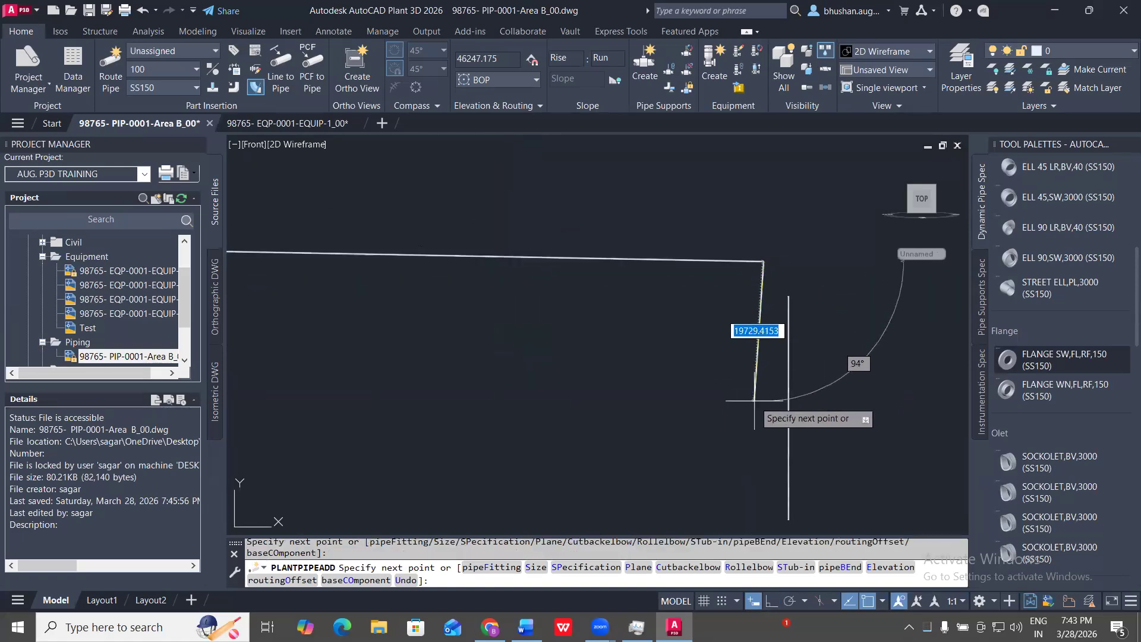
{"action": "key", "text": "F8"}
{"action": "left_click", "coordinate": [754, 436]}
{"action": "key", "text": "Escape"}
{"action": "key", "text": "Escape"}
- Select the fitting at the far corner of the sloping run and inspect the connected run beside the copied pipe
{"action": "scroll", "coordinate": [759, 288], "scroll_direction": "up", "scroll_amount": 8}
{"action": "scroll", "coordinate": [818, 264], "scroll_direction": "up", "scroll_amount": 6}
{"action": "left_click", "coordinate": [799, 232]}
{"action": "left_click", "coordinate": [744, 240]}
{"action": "scroll", "coordinate": [807, 210], "scroll_direction": "down", "scroll_amount": 8}
{"action": "scroll", "coordinate": [844, 286], "scroll_direction": "down", "scroll_amount": 6}
{"action": "middle_click_drag", "start_coordinate": [704, 290], "coordinate": [984, 330]}
{"action": "scroll", "coordinate": [505, 305], "scroll_direction": "down", "scroll_amount": 2}
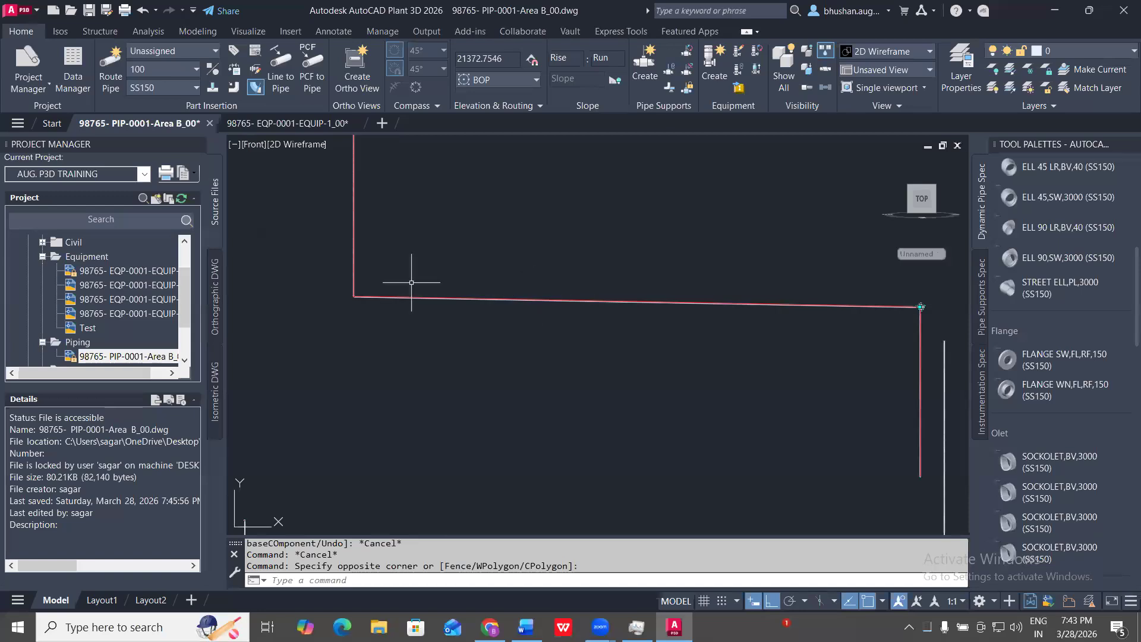
{"action": "middle_click_drag", "start_coordinate": [751, 344], "coordinate": [512, 250]}
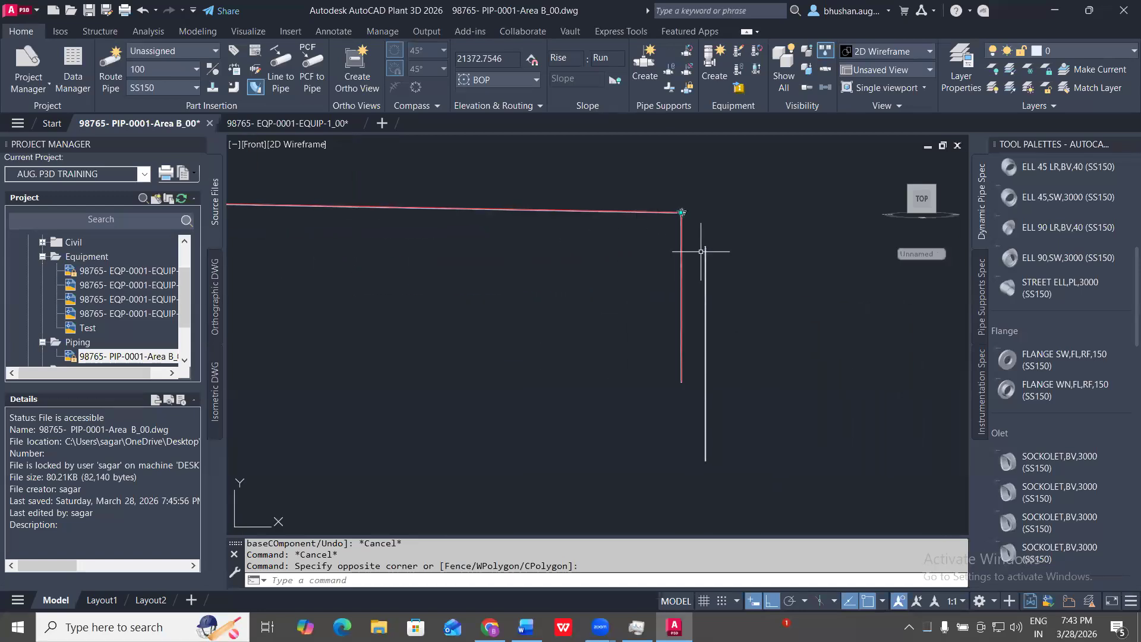
{"action": "scroll", "coordinate": [641, 222], "scroll_direction": "down", "scroll_amount": 5}
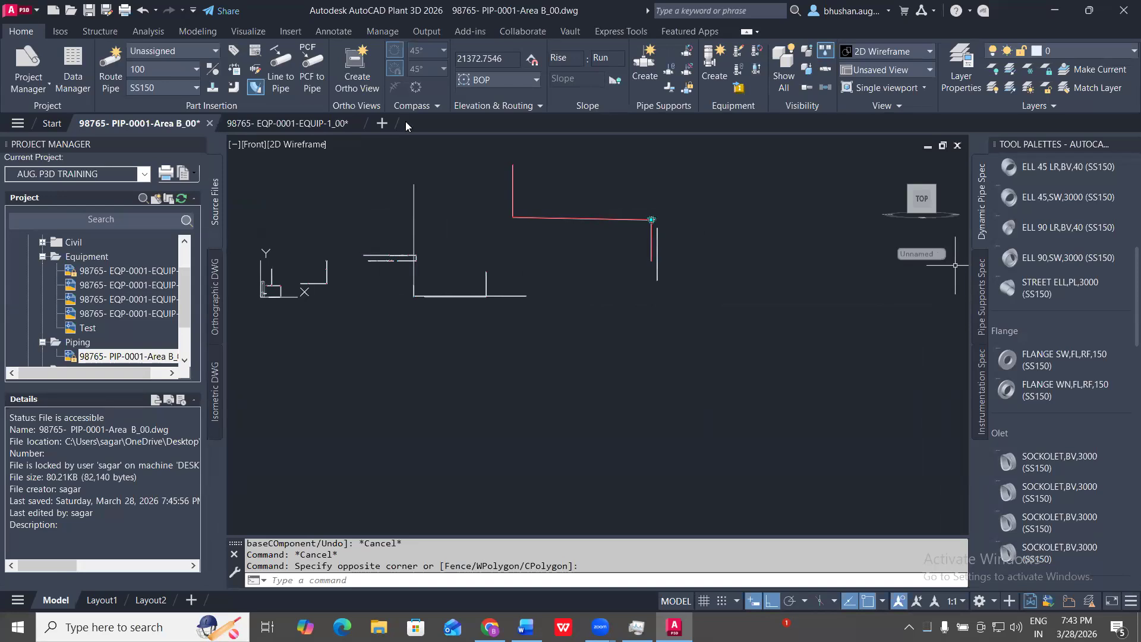
- Turn on the routing compass and route a new vertical pipe downward in the open area beyond the copied pipe
{"action": "left_click", "coordinate": [105, 65]}
{"action": "middle_click_drag", "start_coordinate": [658, 231], "coordinate": [480, 307]}
{"action": "left_click", "coordinate": [558, 217]}
{"action": "left_click", "coordinate": [558, 304]}
{"action": "scroll", "coordinate": [571, 323], "scroll_direction": "up", "scroll_amount": 4}
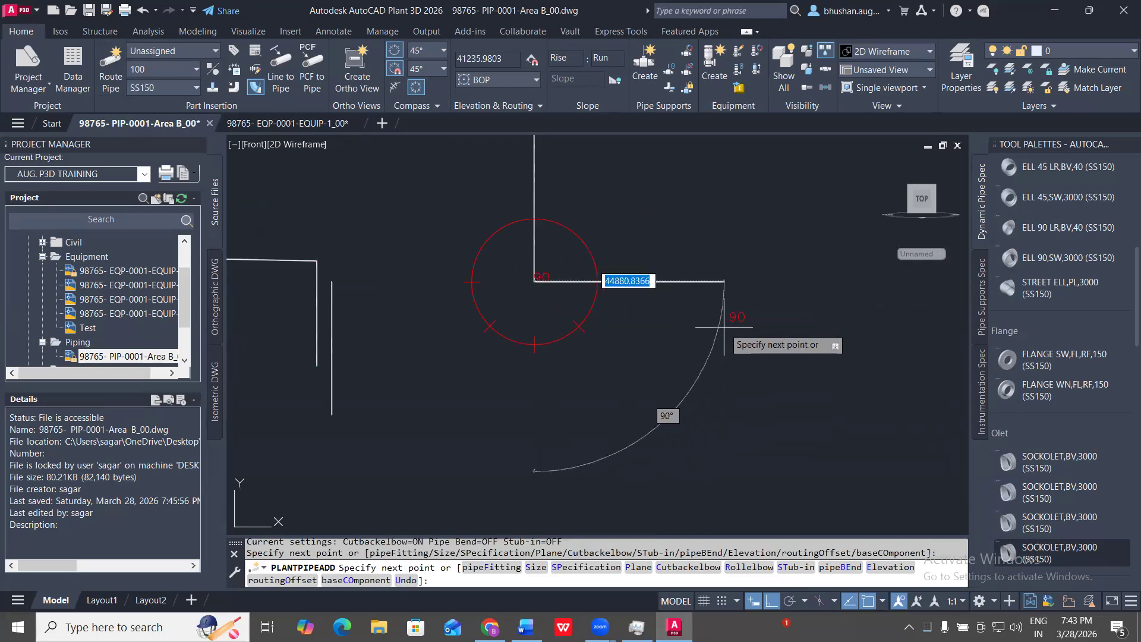
- Try angled continuations from the new vertical pipe's lower end with Ortho off, using the compass to read the elbow angle
{"action": "scroll", "coordinate": [656, 301], "scroll_direction": "up", "scroll_amount": 2}
{"action": "key", "text": "F8"}
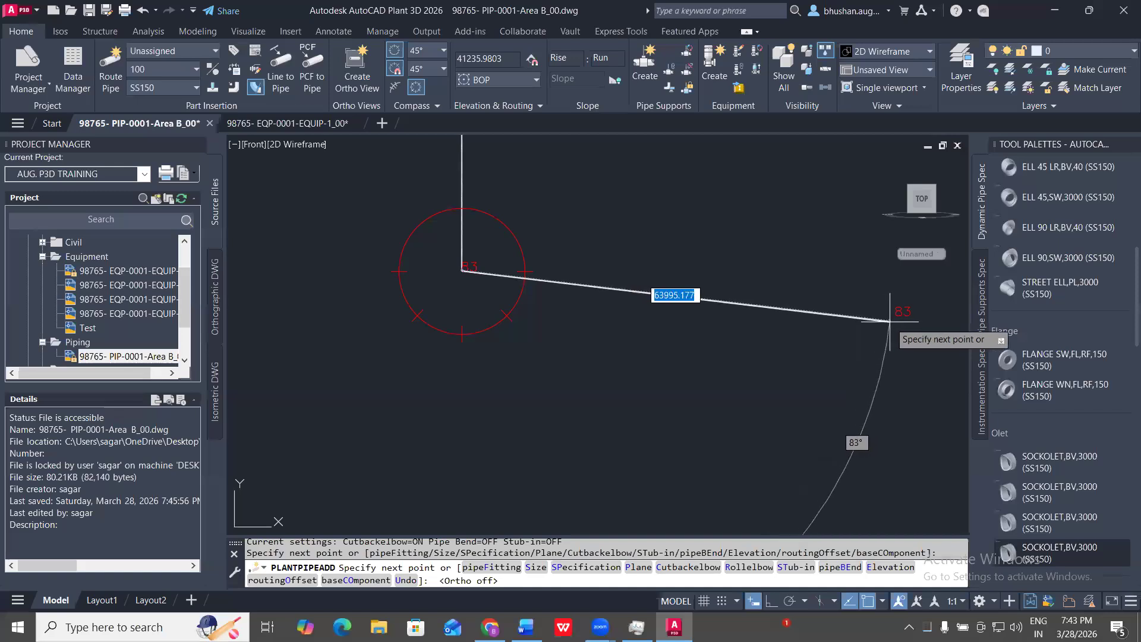
{"action": "middle_click_drag", "start_coordinate": [921, 312], "coordinate": [815, 372]}
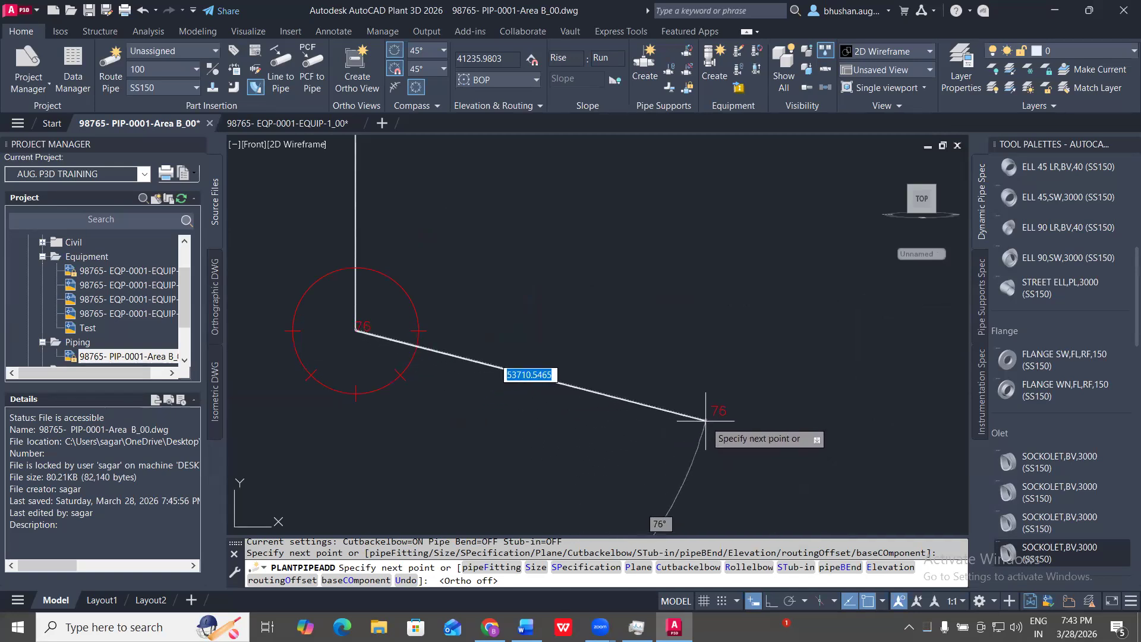
{"action": "key", "text": "Escape"}
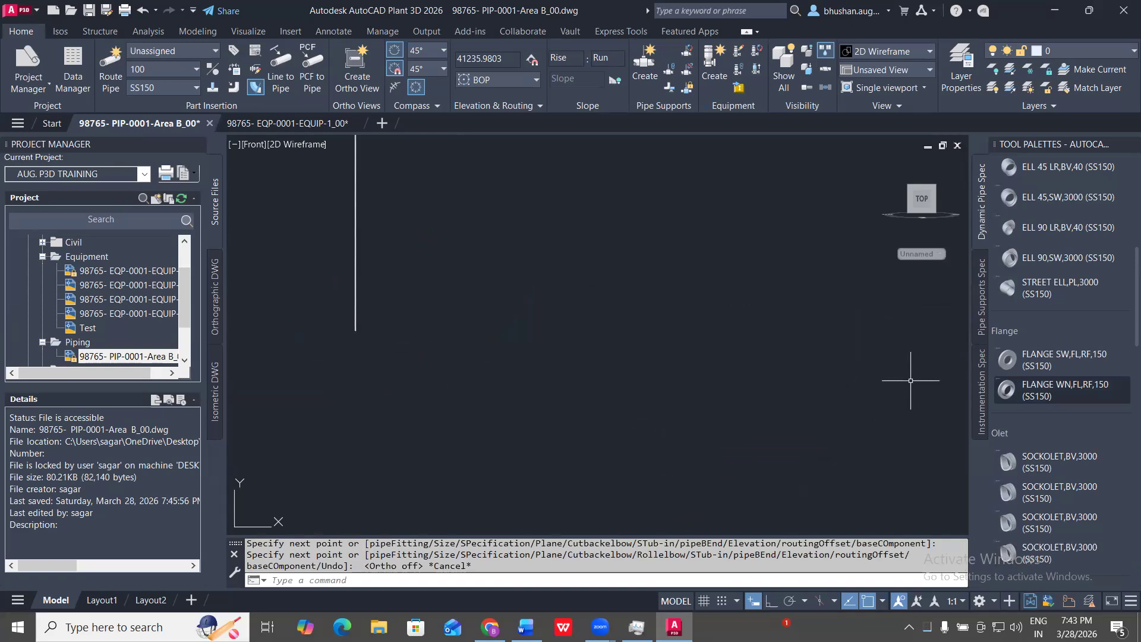
{"action": "scroll", "coordinate": [581, 255], "scroll_direction": "down", "scroll_amount": 3}
{"action": "key", "text": "Escape"}
{"action": "key", "text": "Escape"}
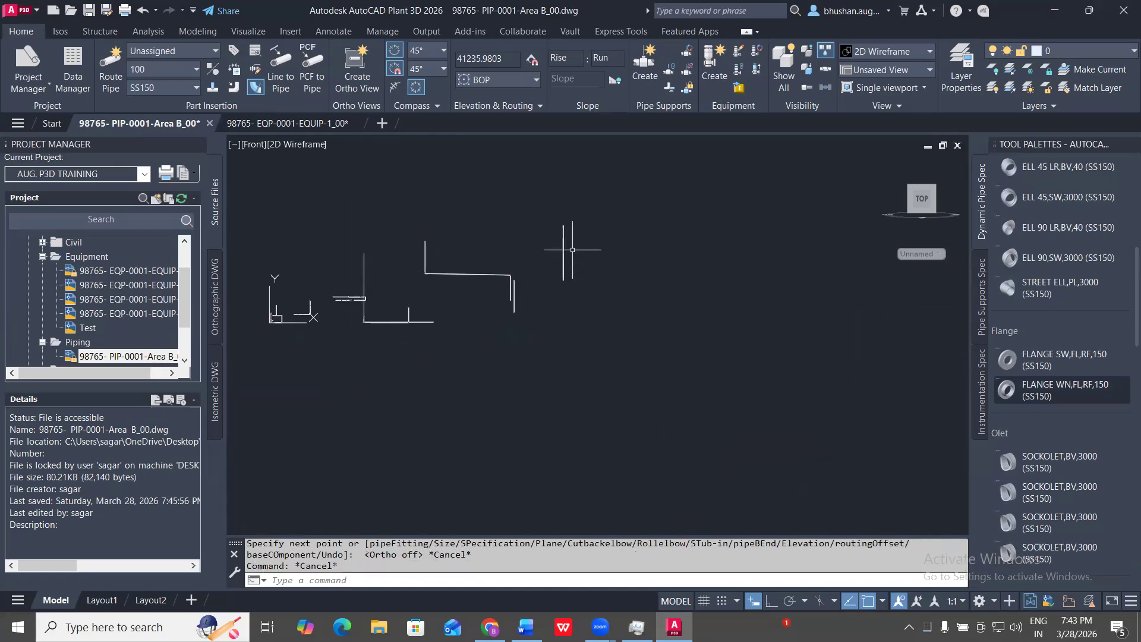
- Reset the coordinate system to WCS and switch to the top view
{"action": "left_click", "coordinate": [930, 254]}
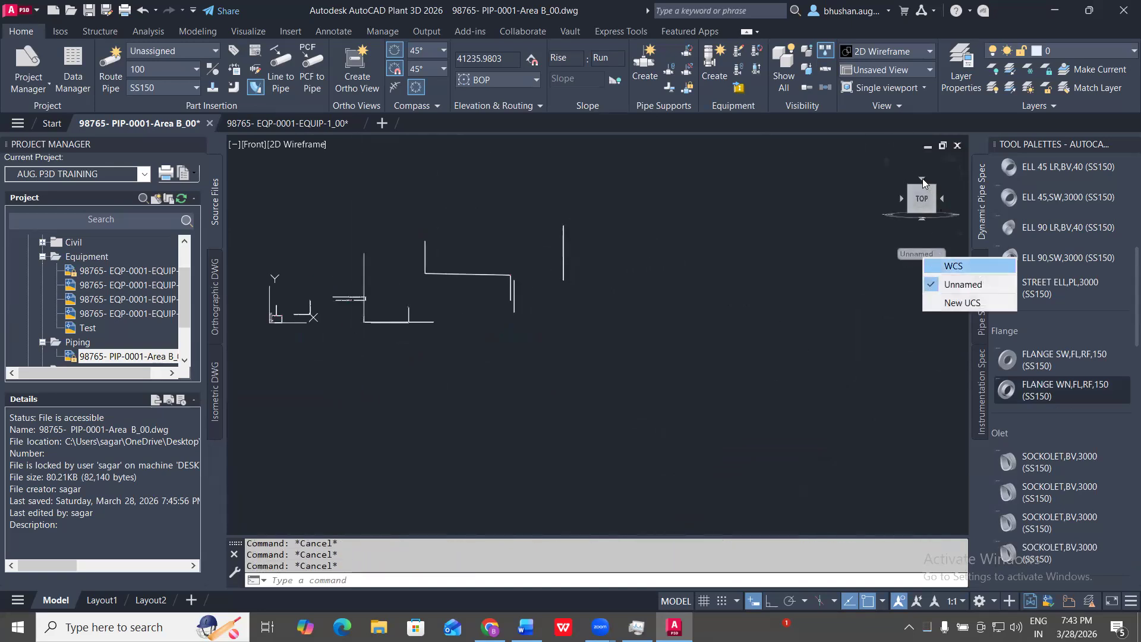
{"action": "left_click", "coordinate": [951, 265]}
{"action": "left_click", "coordinate": [922, 178]}
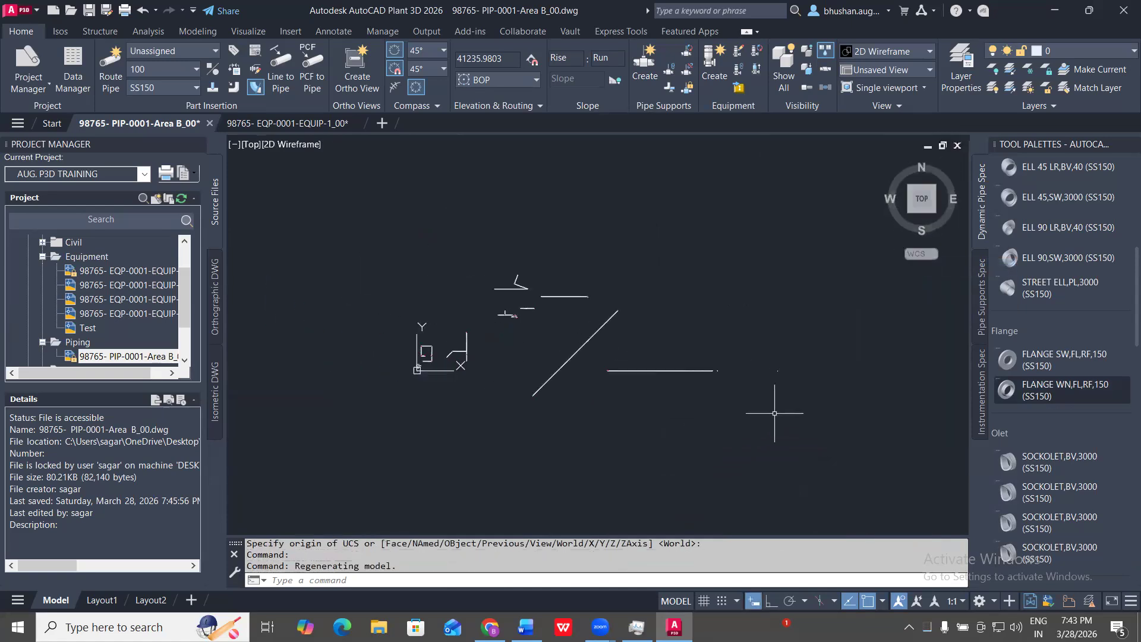
{"action": "key", "text": "Escape"}
{"action": "key", "text": "Escape"}
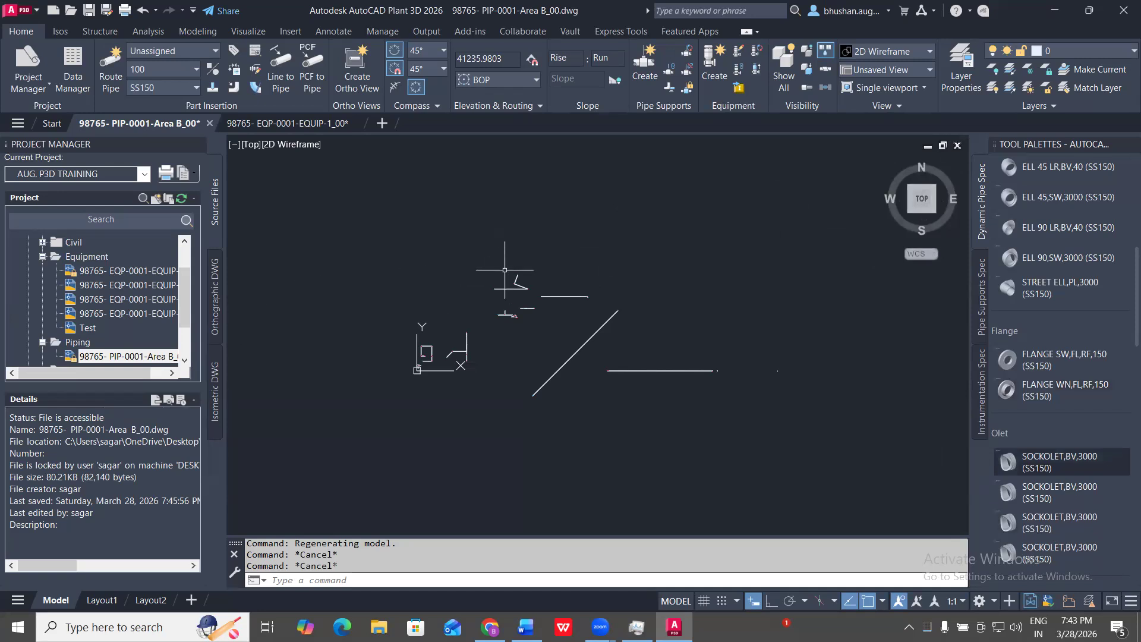
- Inspect the grips of the short pipe running down from the corner elbow in top view, trying its midpoint move grip
{"action": "scroll", "coordinate": [657, 365], "scroll_direction": "up", "scroll_amount": 8}
{"action": "left_click", "coordinate": [497, 217]}
{"action": "left_click", "coordinate": [431, 160]}
{"action": "scroll", "coordinate": [547, 197], "scroll_direction": "up", "scroll_amount": 10}
{"action": "middle_click_drag", "start_coordinate": [488, 336], "coordinate": [586, 415]}
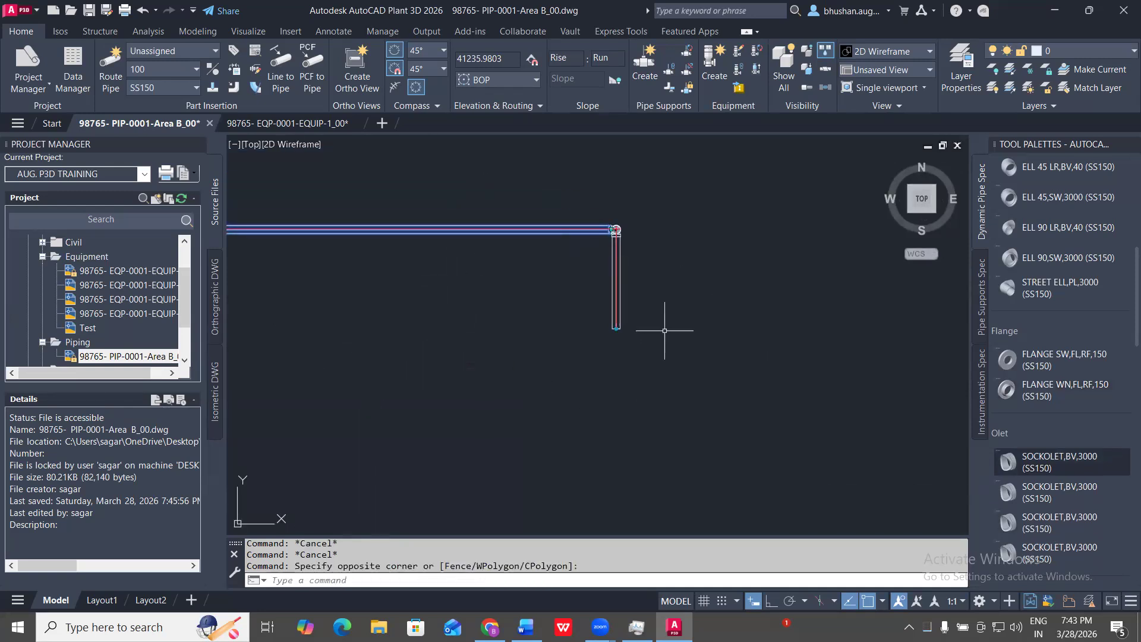
{"action": "key", "text": "Escape"}
{"action": "left_click", "coordinate": [649, 321]}
{"action": "left_click", "coordinate": [594, 318]}
{"action": "scroll", "coordinate": [593, 318], "scroll_direction": "up", "scroll_amount": 8}
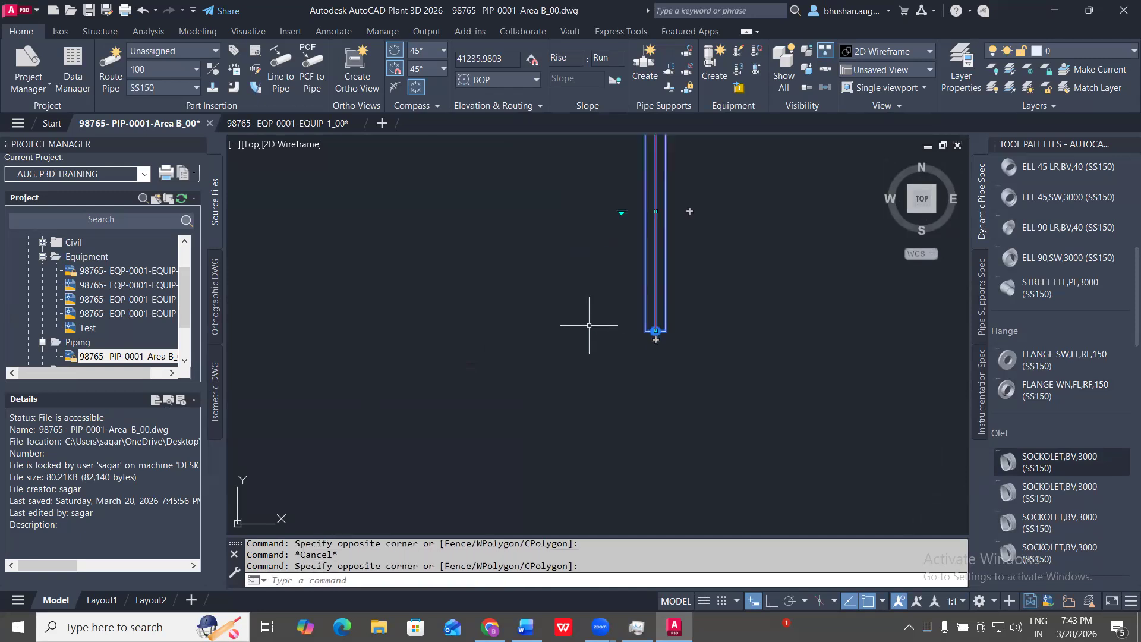
{"action": "middle_click_drag", "start_coordinate": [677, 236], "coordinate": [617, 353]}
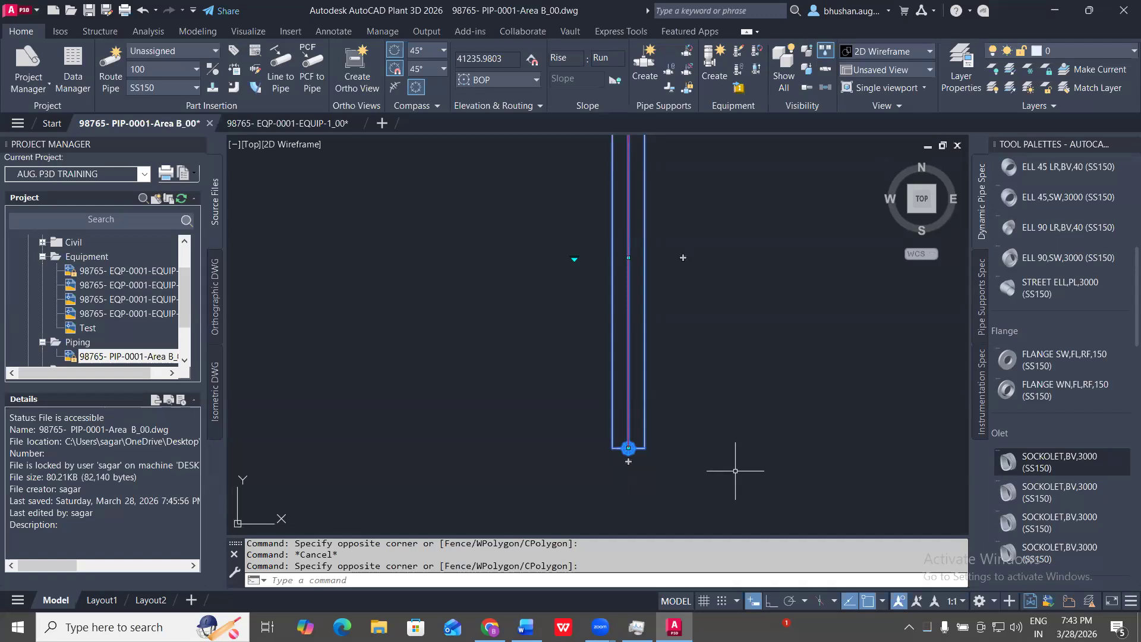
{"action": "left_click", "coordinate": [628, 257]}
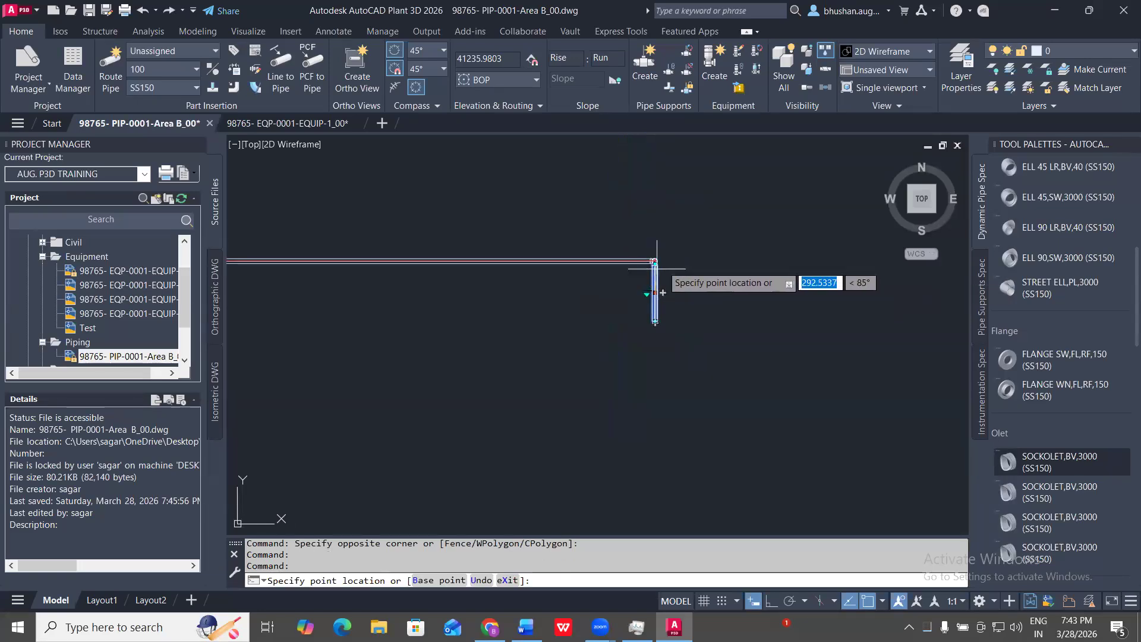
{"action": "key", "text": "Escape"}
{"action": "scroll", "coordinate": [649, 311], "scroll_direction": "down", "scroll_amount": 5}
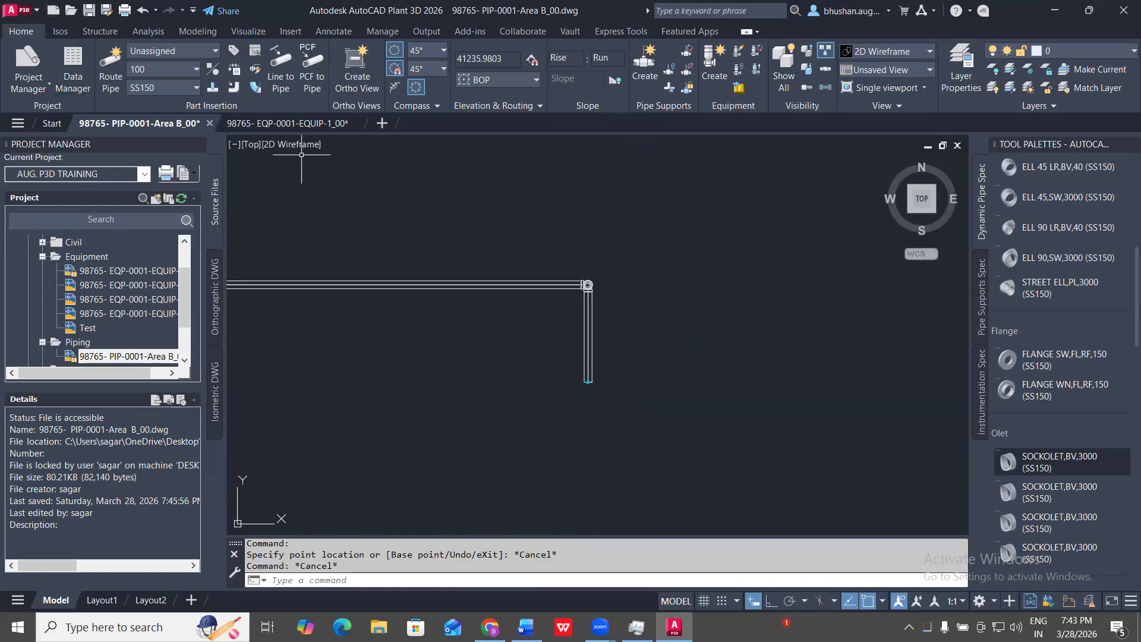
- Route a new straight pipe along Y in the open area beyond the corner elbow
{"action": "left_click", "coordinate": [110, 66]}
{"action": "left_click", "coordinate": [782, 405]}
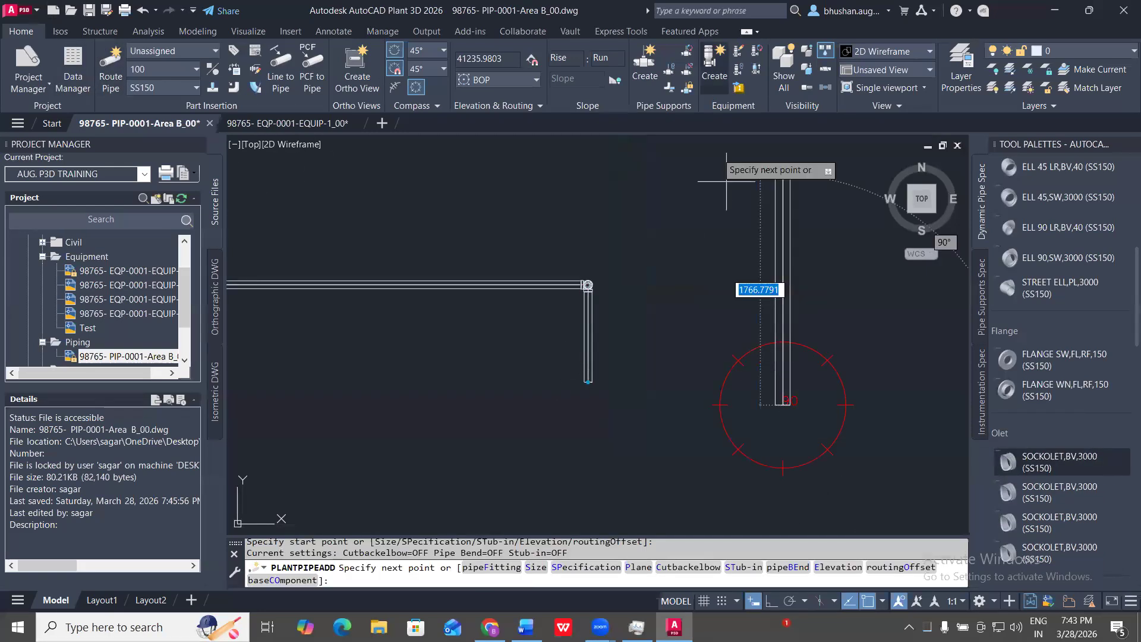
{"action": "left_click", "coordinate": [782, 190]}
{"action": "key", "text": "Escape"}
- Try to shift the new straight pipe from its midpoint grip, and reselect it to show its Continue Pipe Routing grips
{"action": "left_click", "coordinate": [825, 357]}
{"action": "left_click", "coordinate": [721, 305]}
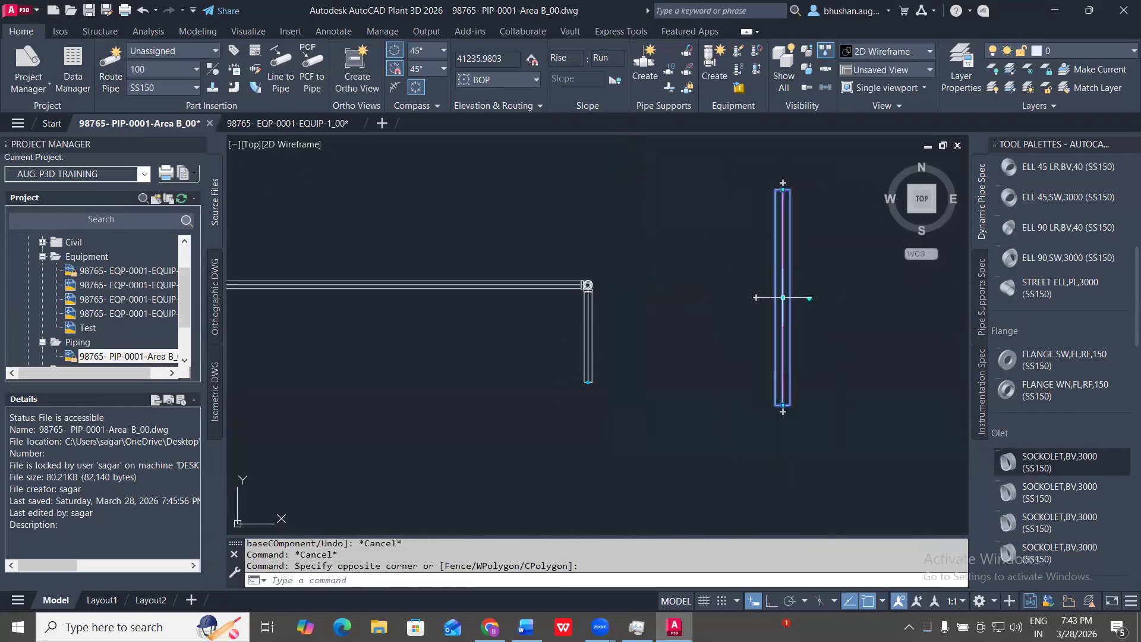
{"action": "left_click", "coordinate": [783, 297]}
{"action": "middle_click_drag", "start_coordinate": [855, 297], "coordinate": [572, 257]}
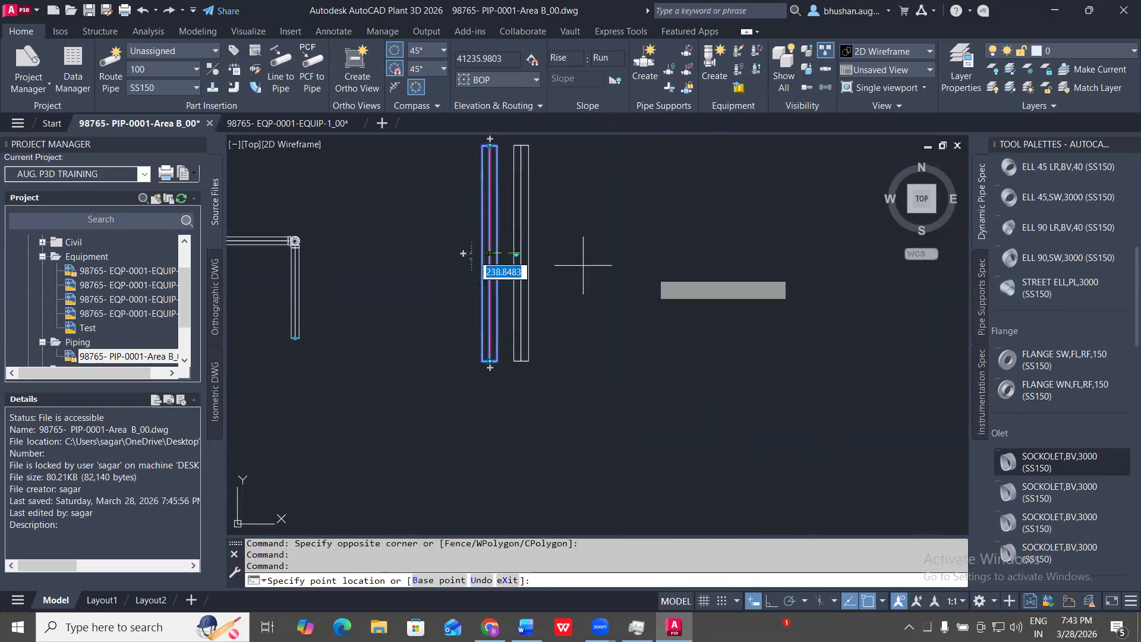
{"action": "middle_click_drag", "start_coordinate": [437, 230], "coordinate": [730, 273]}
{"action": "key", "text": "Escape"}
{"action": "key", "text": "Escape"}
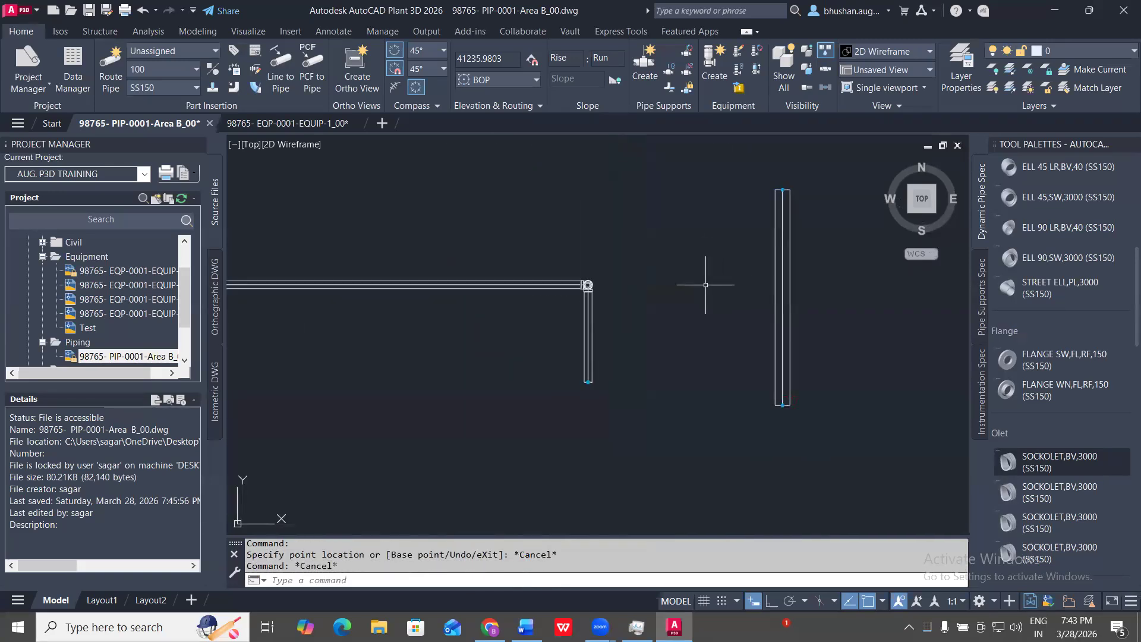
{"action": "left_click", "coordinate": [841, 309]}
{"action": "left_click", "coordinate": [754, 296]}
{"action": "middle_click_drag", "start_coordinate": [831, 308], "coordinate": [732, 309]}
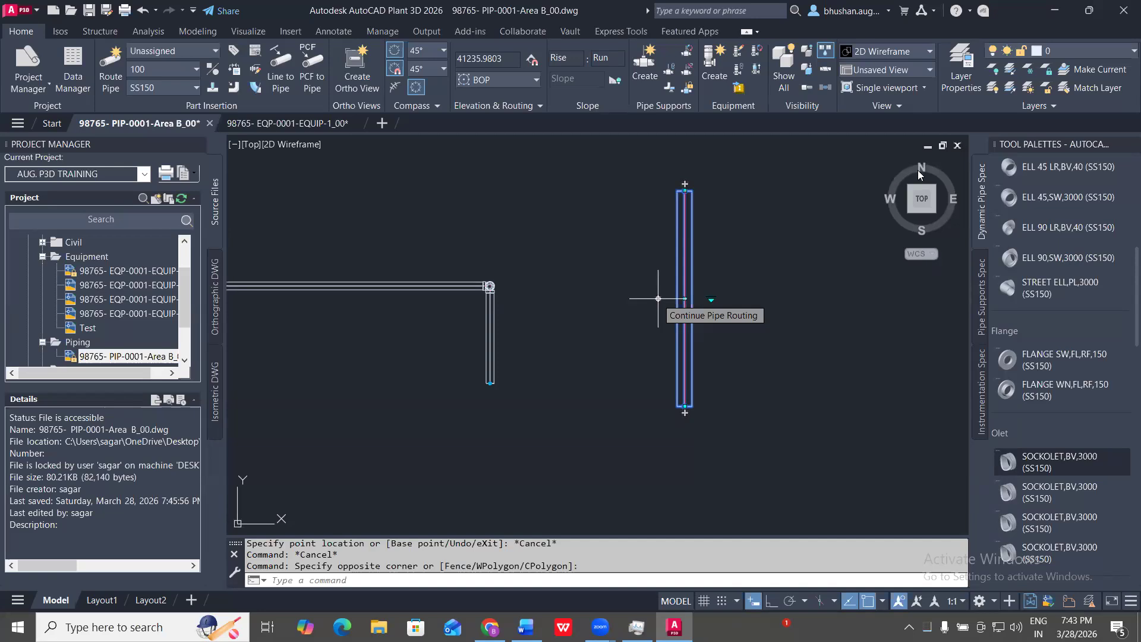
- Switch to the SW isometric view and clear the pipe selection
{"action": "left_click", "coordinate": [911, 212]}
{"action": "middle_click_drag", "start_coordinate": [599, 302], "coordinate": [508, 487], "text": "shift"}
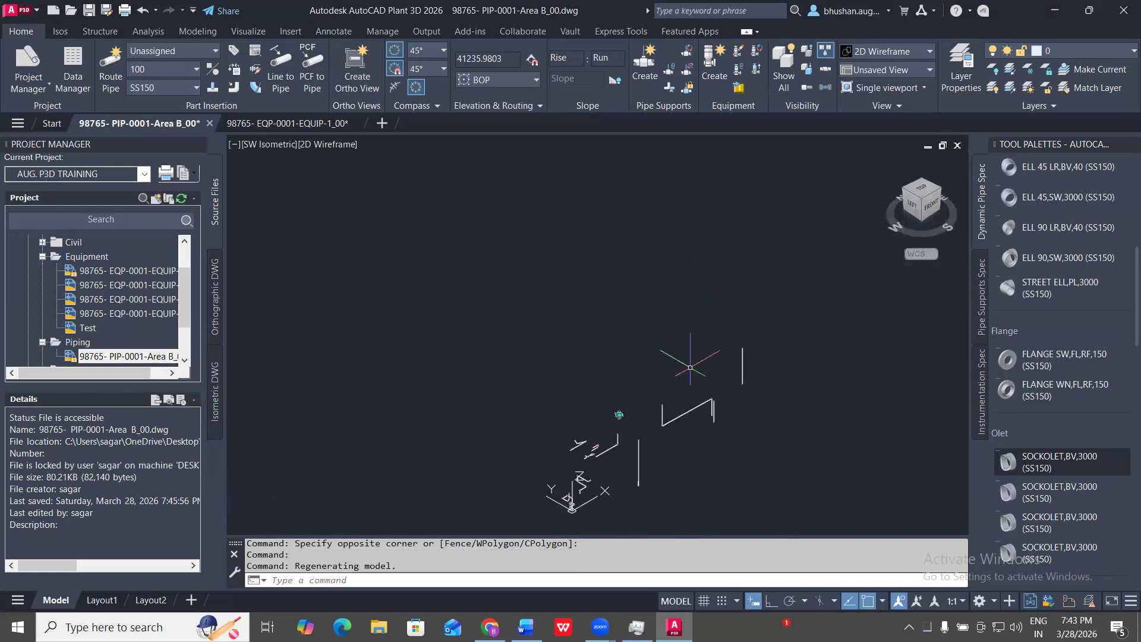
{"action": "scroll", "coordinate": [690, 368], "scroll_direction": "down", "scroll_amount": 6}
{"action": "key", "text": "Escape"}
{"action": "key", "text": "Escape"}
{"action": "middle_click_drag", "start_coordinate": [783, 351], "coordinate": [704, 399]}
- Try a two-segment line in the empty area beyond the pipes, with the grid and snap on
{"action": "type", "text": "l"}
{"action": "key", "text": "Return"}
{"action": "left_click", "coordinate": [696, 404]}
{"action": "left_click", "coordinate": [697, 265]}
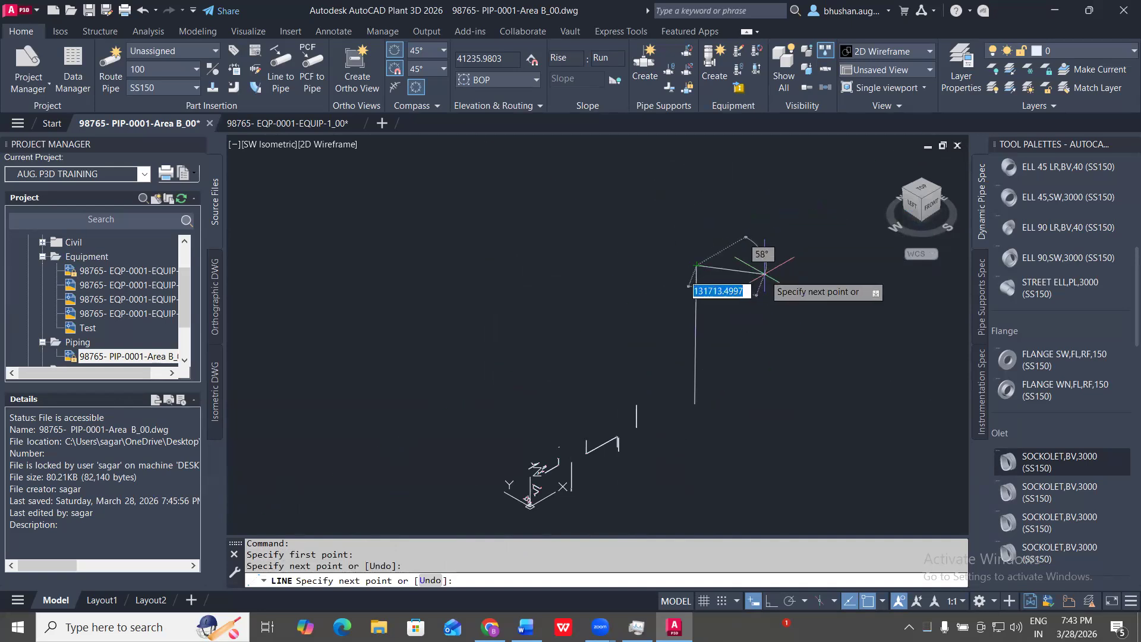
{"action": "key", "text": "F7"}
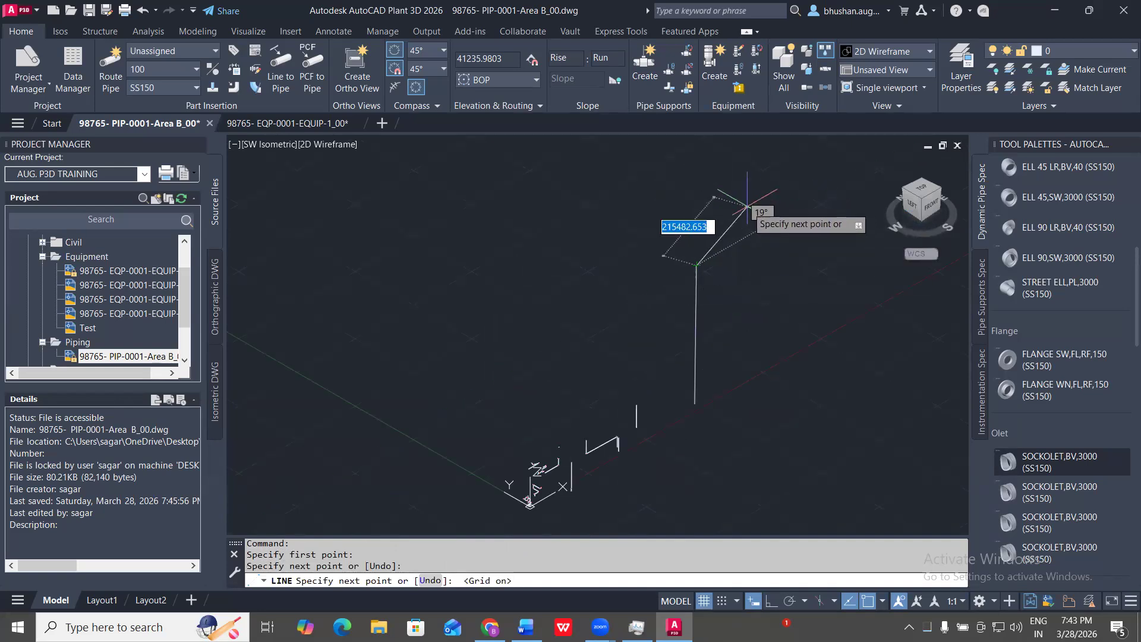
{"action": "key", "text": "F9"}
{"action": "left_click", "coordinate": [772, 198]}
- Turn Ortho on and the grid off, and end the line command
{"action": "key", "text": "F8"}
{"action": "key", "text": "F7"}
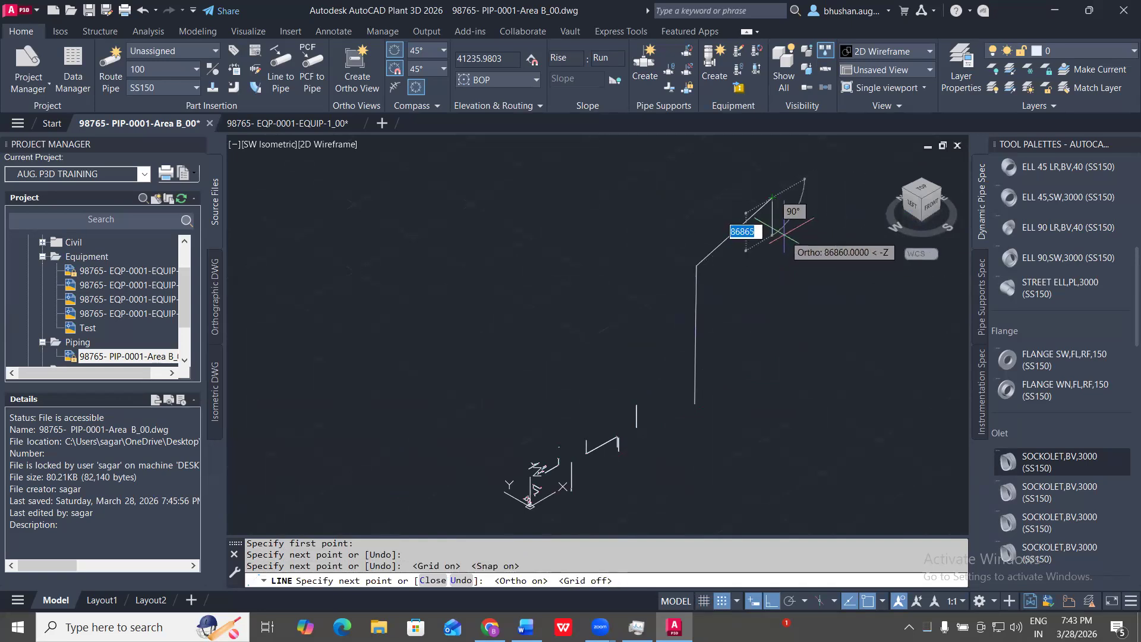
{"action": "key", "text": "Escape"}
{"action": "key", "text": "Escape"}
- Erase the two trial line segments
{"action": "left_click", "coordinate": [747, 242]}
{"action": "left_click", "coordinate": [737, 199]}
{"action": "left_click", "coordinate": [778, 278]}
{"action": "left_click", "coordinate": [689, 333]}
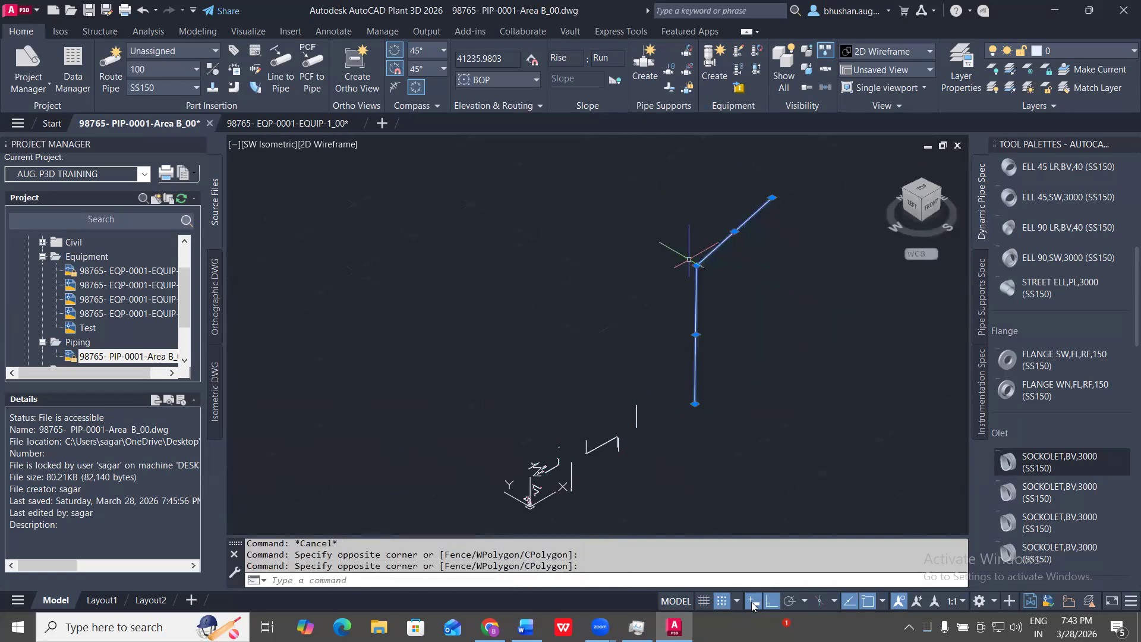
{"action": "type", "text": "e"}
{"action": "key", "text": "Return"}
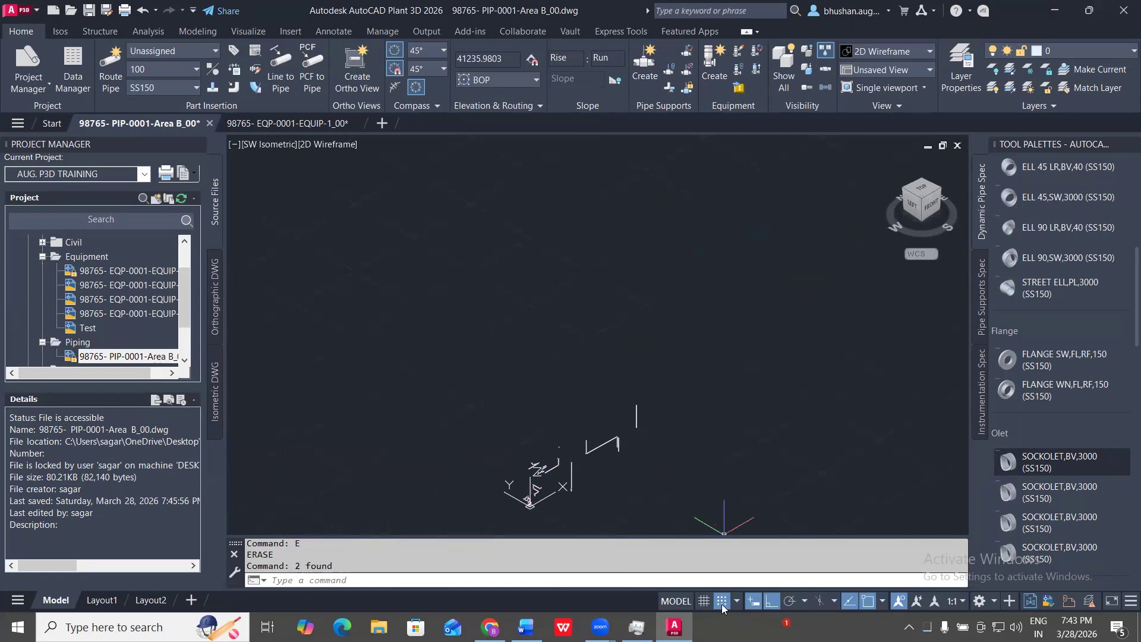
- Turn snap off and draw a connected line path with Ortho: upward along Z, along X, and along Y
{"action": "left_click", "coordinate": [722, 604]}
{"action": "key", "text": "Escape"}
{"action": "type", "text": "l"}
{"action": "key", "text": "Return"}
{"action": "scroll", "coordinate": [697, 379], "scroll_direction": "up", "scroll_amount": 5}
{"action": "left_click", "coordinate": [661, 449]}
{"action": "left_click", "coordinate": [629, 250]}
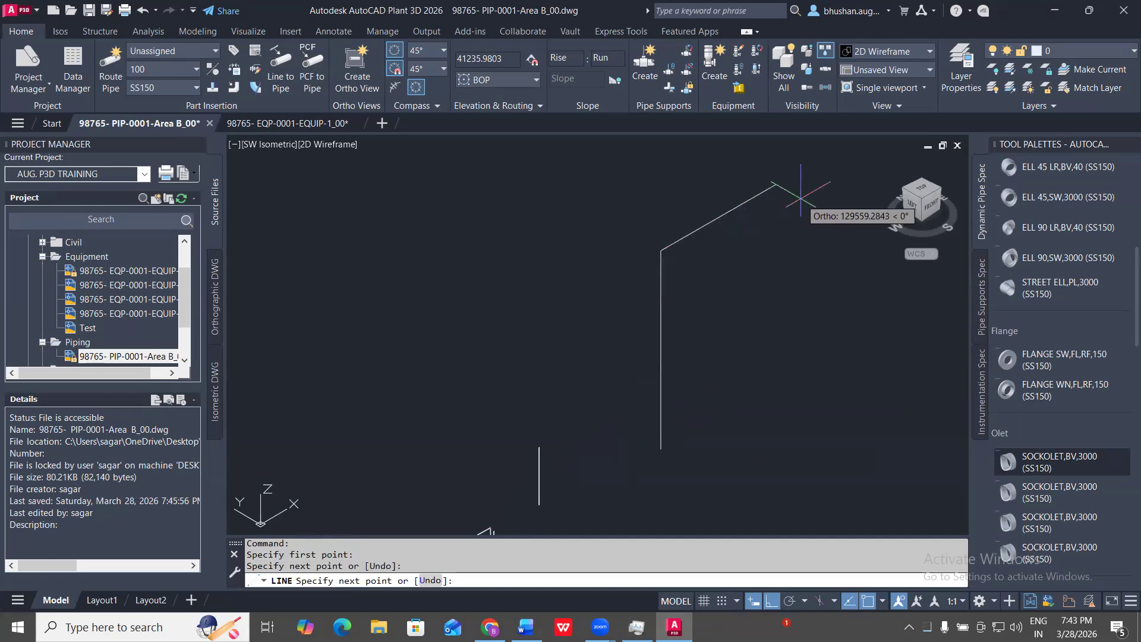
{"action": "middle_click_drag", "start_coordinate": [810, 179], "coordinate": [696, 273]}
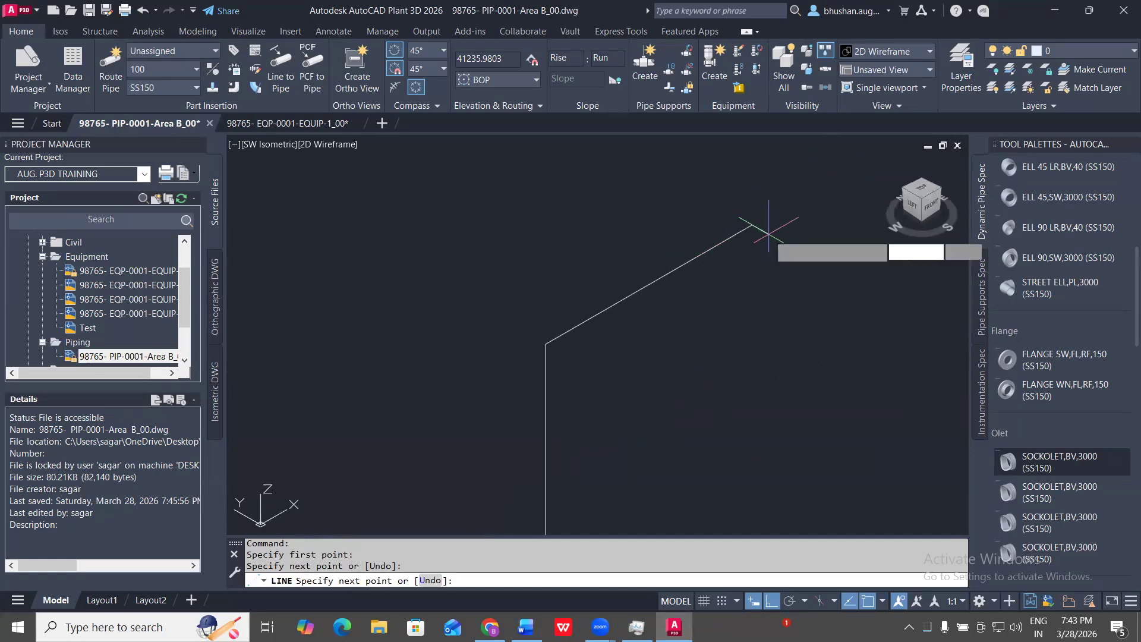
{"action": "left_click", "coordinate": [750, 226]}
{"action": "left_click", "coordinate": [653, 168]}
{"action": "middle_click_drag", "start_coordinate": [653, 168], "coordinate": [638, 340]}
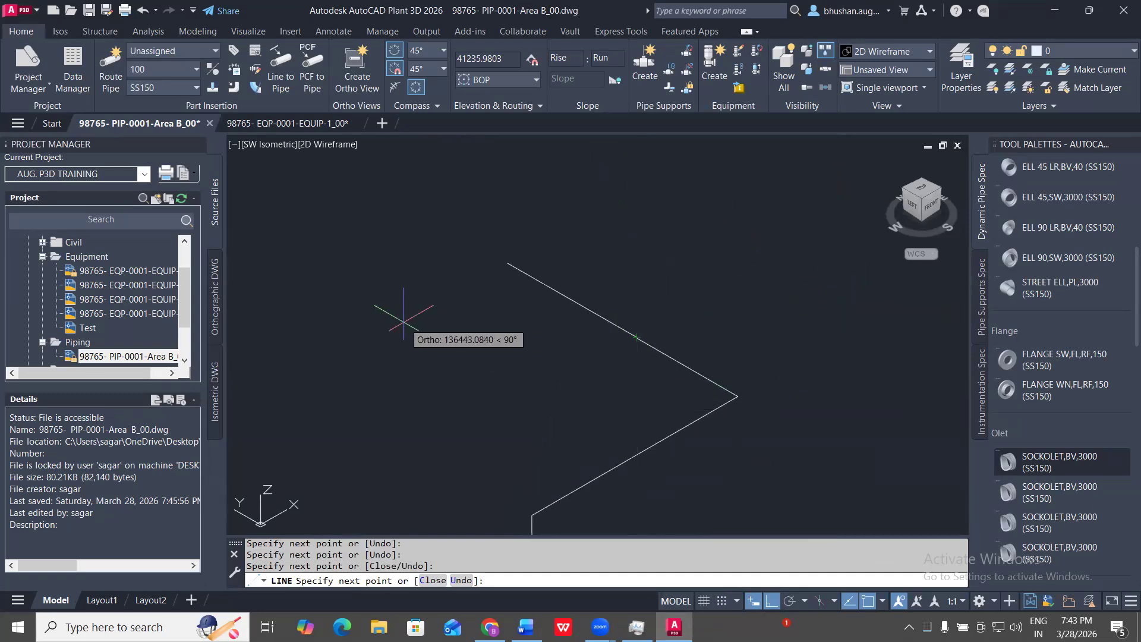
{"action": "scroll", "coordinate": [511, 313], "scroll_direction": "down", "scroll_amount": 4}
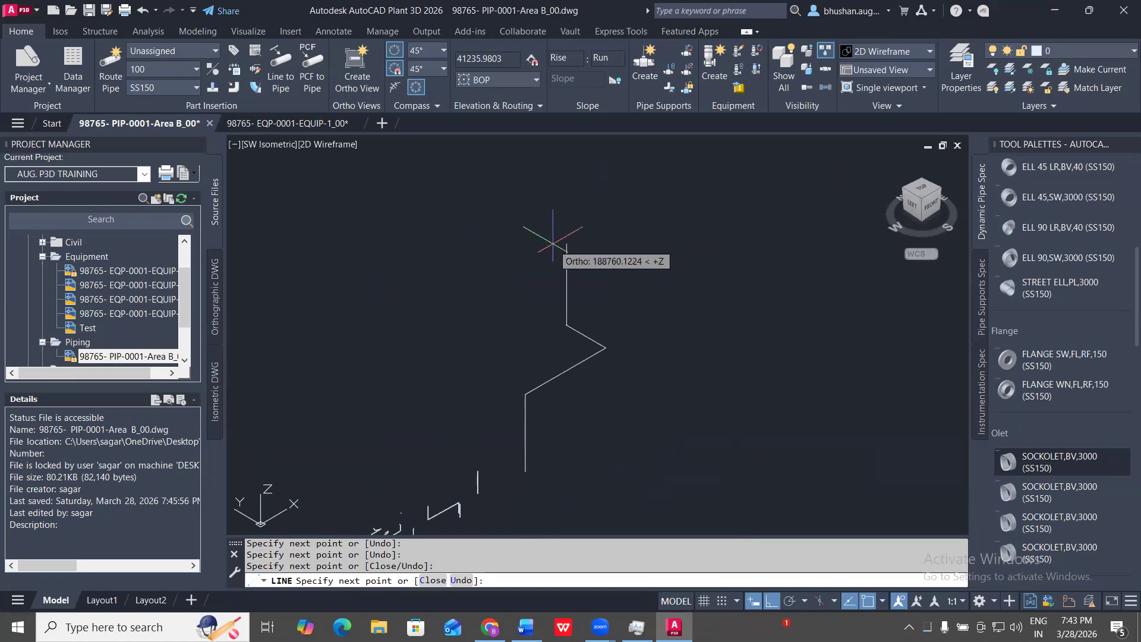
{"action": "key", "text": "Escape"}
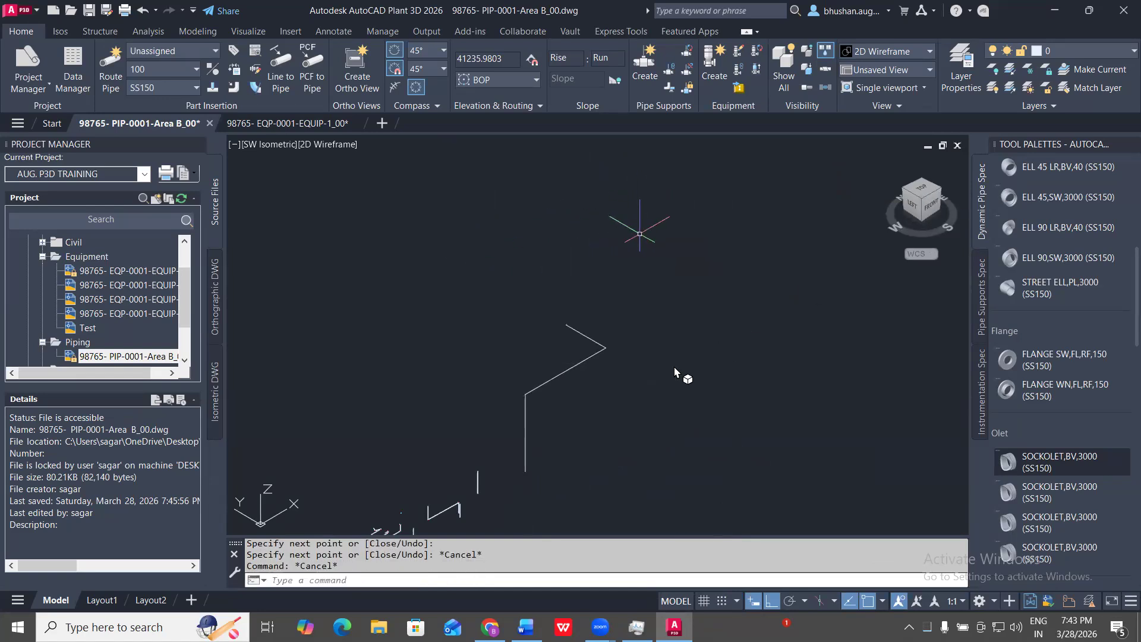
{"action": "key", "text": "Escape"}
- In top view, draw a separate three-segment stepped line path running along X, along Y, and along X again
{"action": "left_click_drag", "start_coordinate": [948, 206], "coordinate": [961, 171]}
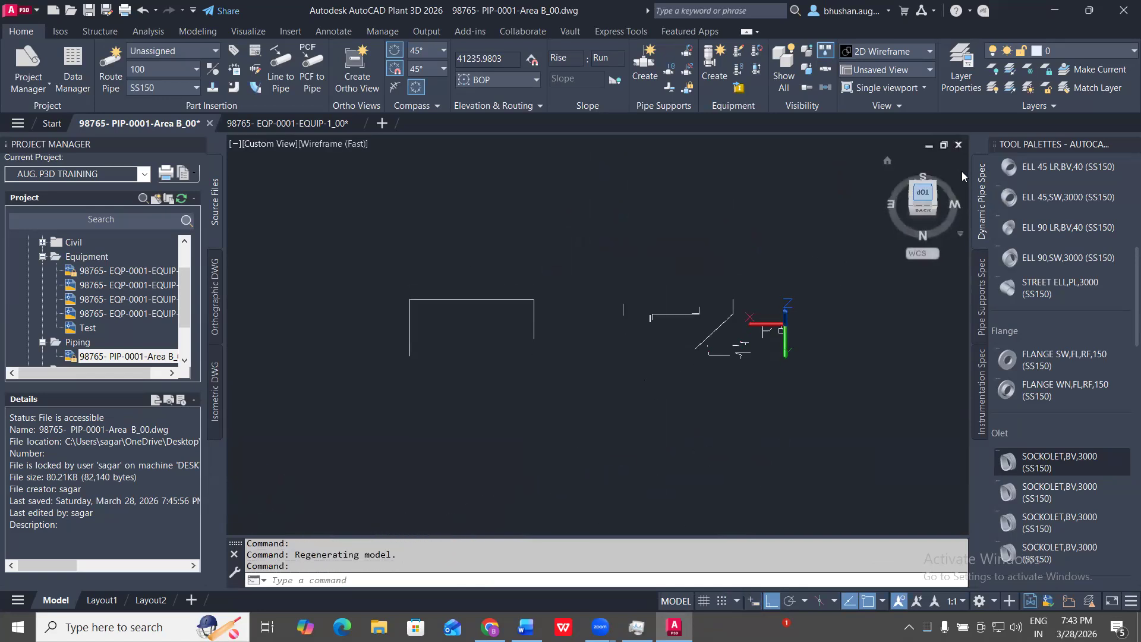
{"action": "left_click", "coordinate": [962, 171]}
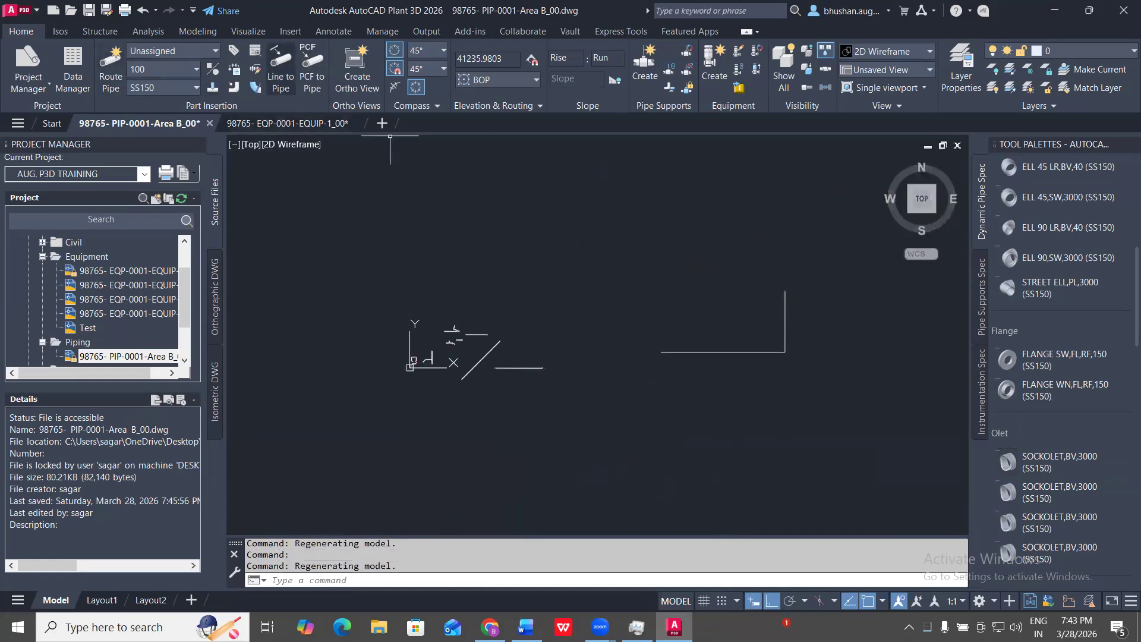
{"action": "middle_click_drag", "start_coordinate": [636, 242], "coordinate": [557, 328]}
{"action": "type", "text": "l"}
{"action": "key", "text": "Return"}
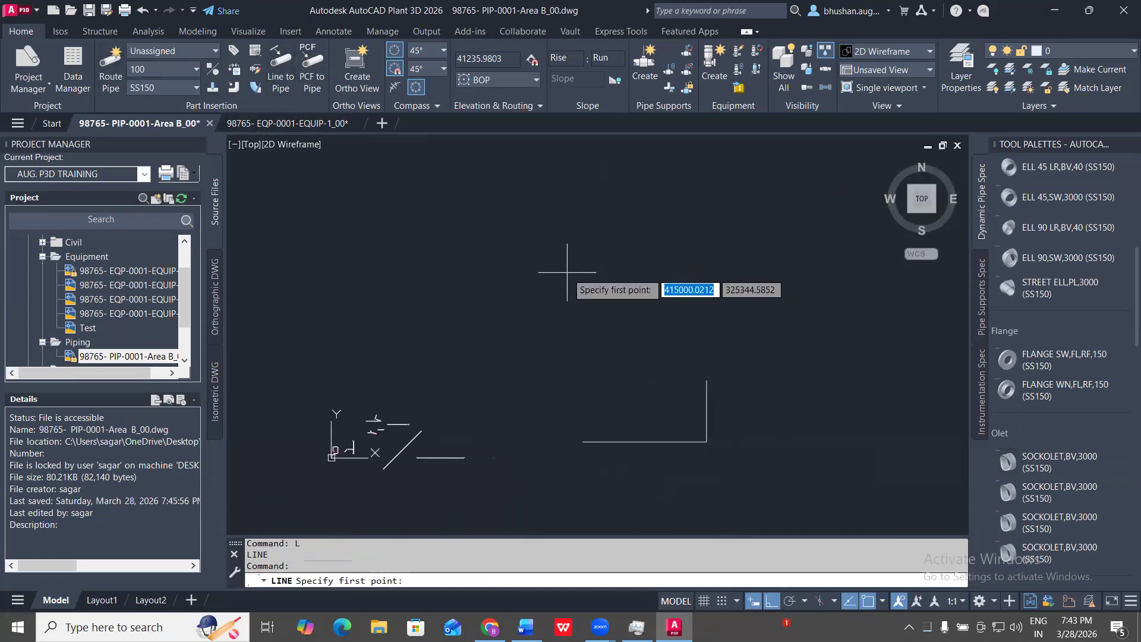
{"action": "left_click", "coordinate": [568, 273]}
{"action": "left_click", "coordinate": [793, 272]}
{"action": "left_click", "coordinate": [766, 164]}
{"action": "middle_click_drag", "start_coordinate": [766, 164], "coordinate": [612, 242]}
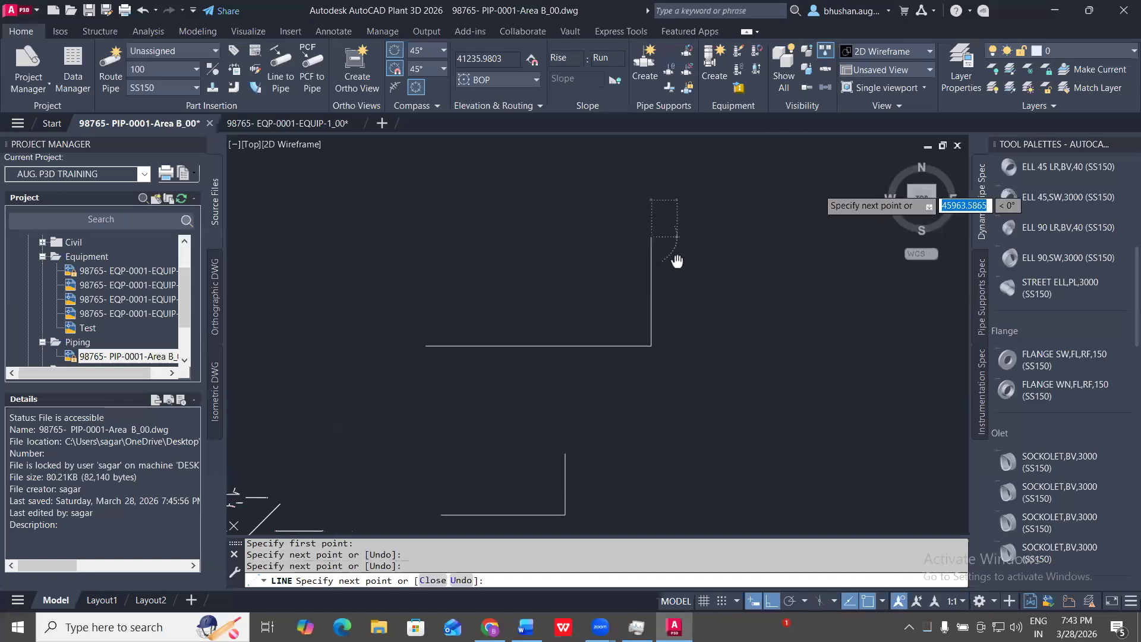
{"action": "left_click", "coordinate": [758, 241]}
{"action": "key", "text": "Escape"}
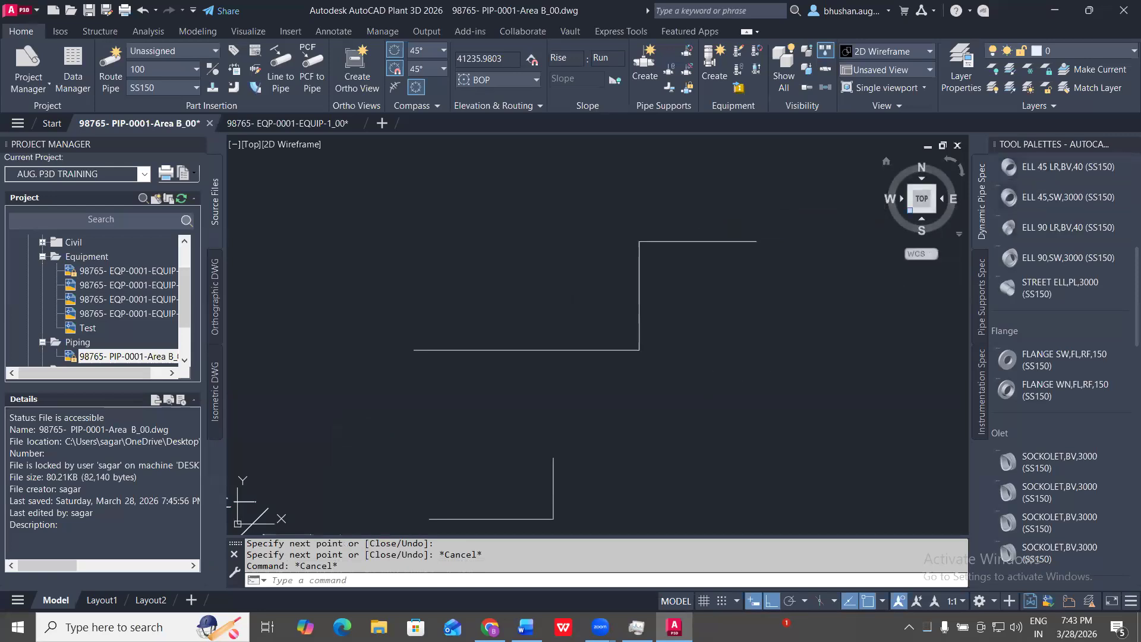
- In SW isometric view, extend the stepped path from its far end with a vertical line segment upward
{"action": "left_click", "coordinate": [908, 212]}
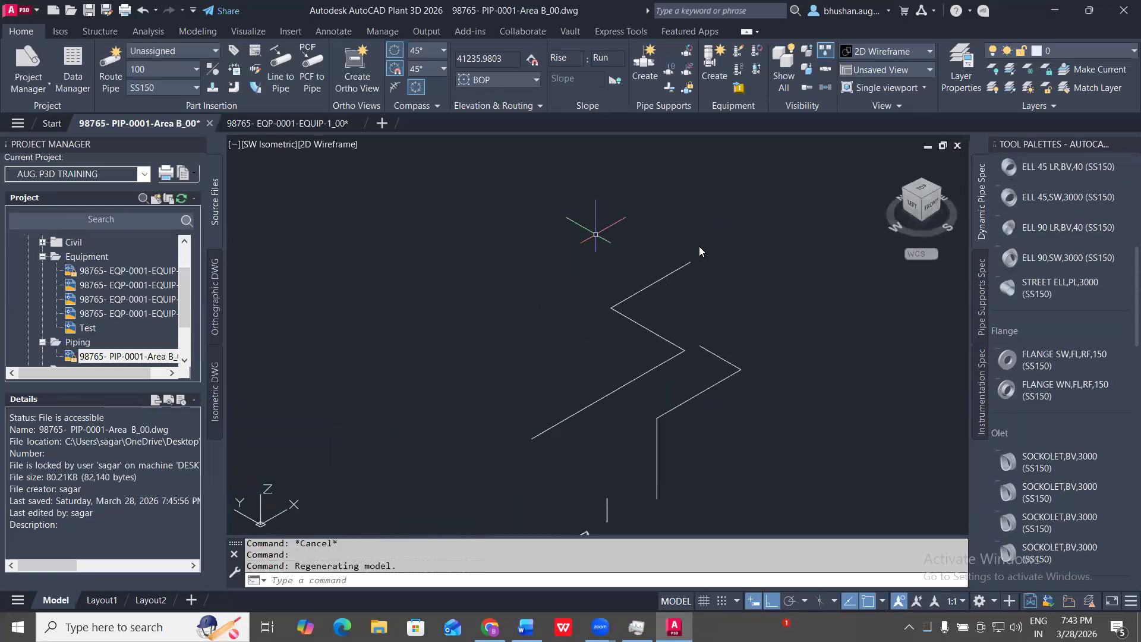
{"action": "type", "text": "l"}
{"action": "key", "text": "Return"}
{"action": "left_click", "coordinate": [690, 262]}
{"action": "middle_click_drag", "start_coordinate": [675, 146], "coordinate": [680, 367]}
{"action": "left_click", "coordinate": [686, 305]}
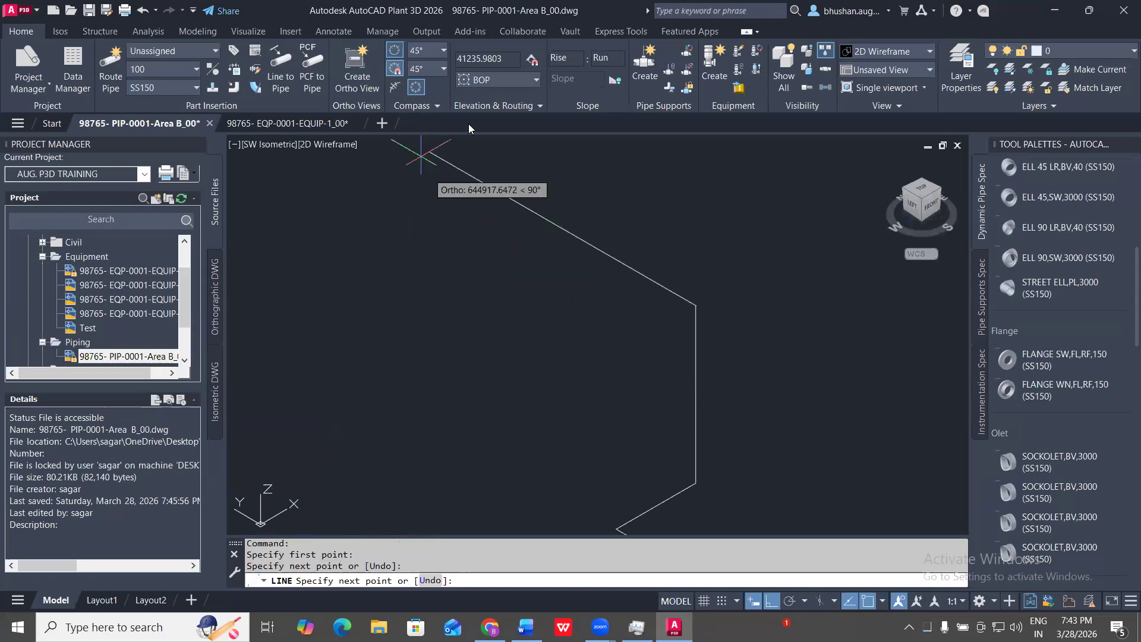
- Toggle the routing compass off and back on, and finish the path with a line segment along Y
{"action": "left_click", "coordinate": [416, 89]}
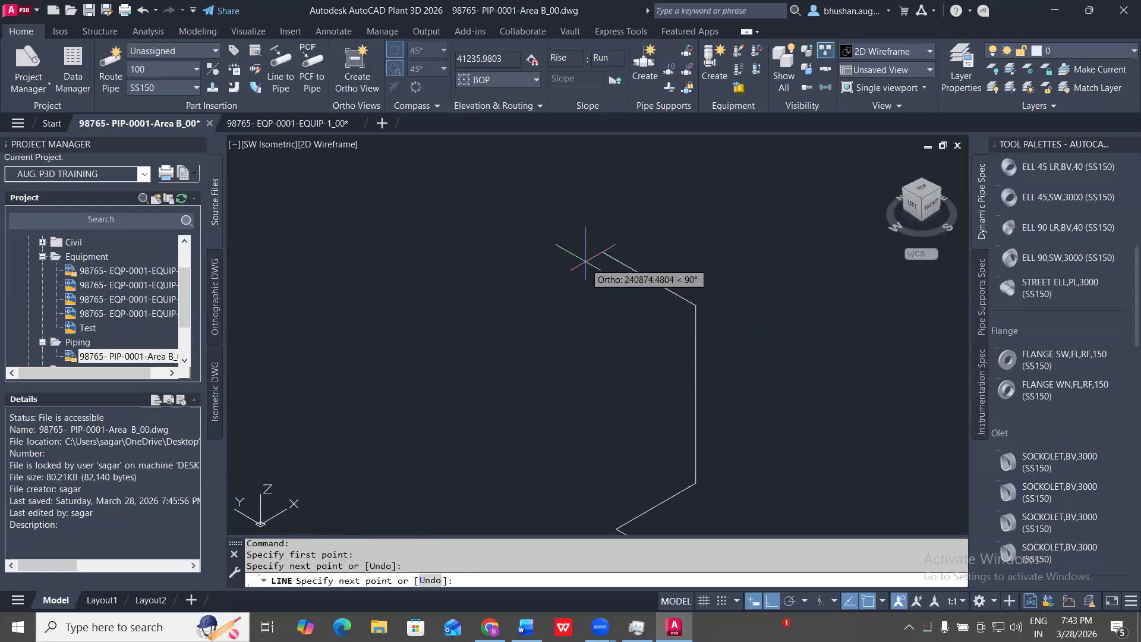
{"action": "left_click", "coordinate": [416, 87]}
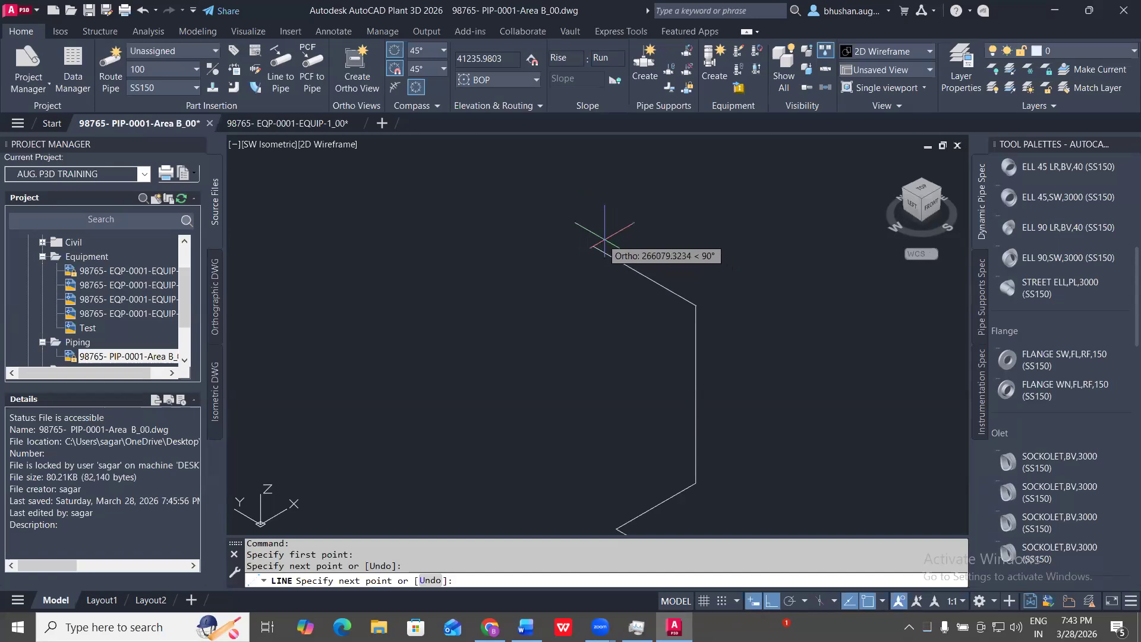
{"action": "left_click", "coordinate": [606, 239]}
{"action": "key", "text": "Escape"}
{"action": "key", "text": "Escape"}
- Convert the five connected lines of the stepped path to size 100, SS150 piping with Line to Pipe
{"action": "scroll", "coordinate": [686, 234], "scroll_direction": "down", "scroll_amount": 6}
{"action": "scroll", "coordinate": [690, 256], "scroll_direction": "up", "scroll_amount": 3}
{"action": "scroll", "coordinate": [690, 257], "scroll_direction": "up", "scroll_amount": 6}
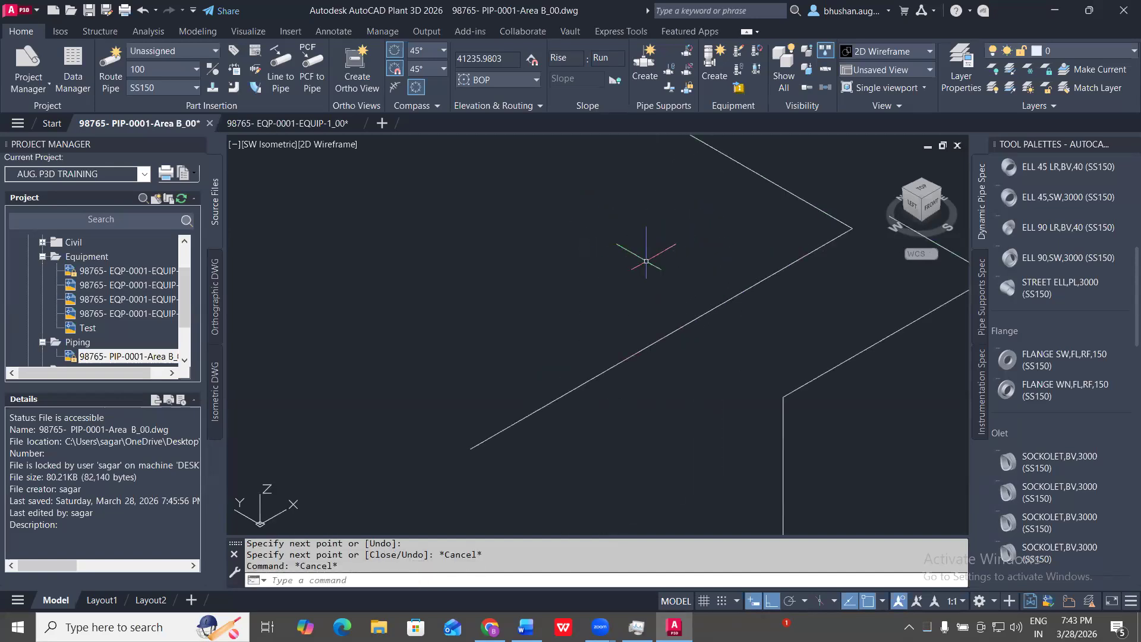
{"action": "left_click", "coordinate": [732, 369]}
{"action": "left_click", "coordinate": [488, 158]}
{"action": "scroll", "coordinate": [654, 267], "scroll_direction": "down", "scroll_amount": 4}
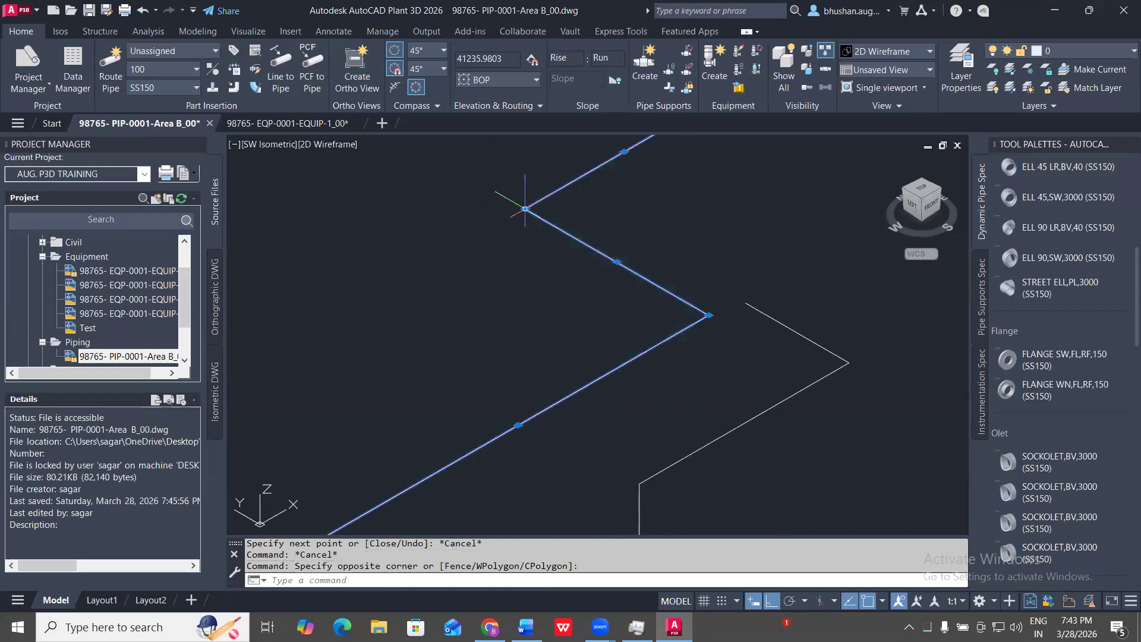
{"action": "left_click", "coordinate": [713, 293]}
{"action": "left_click", "coordinate": [637, 242]}
{"action": "middle_click_drag", "start_coordinate": [658, 279], "coordinate": [655, 440]}
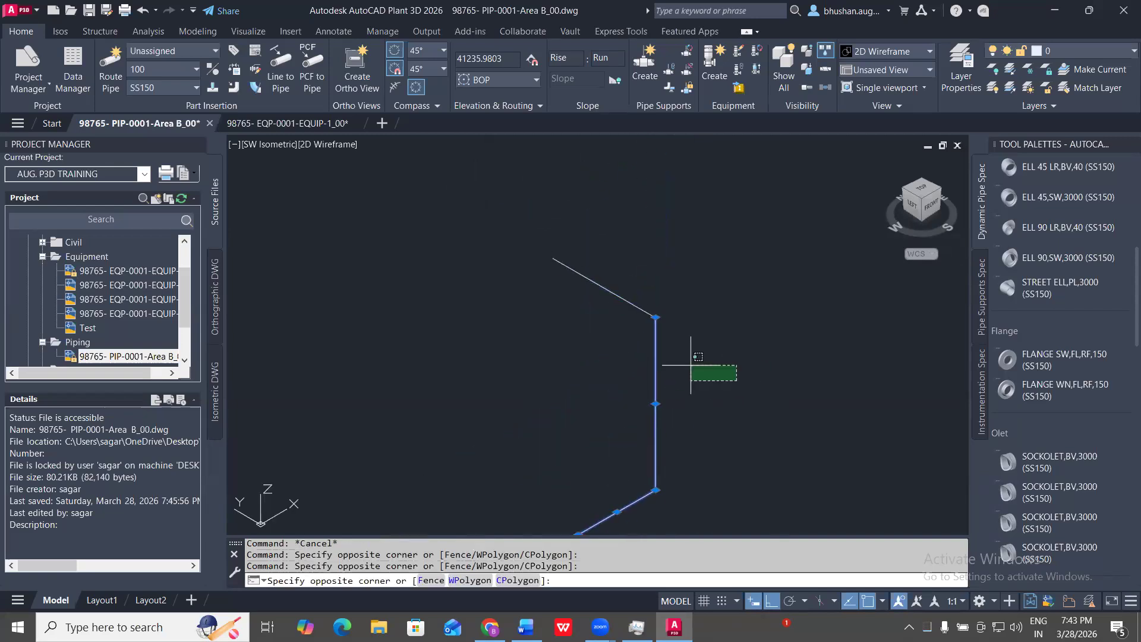
{"action": "left_click", "coordinate": [731, 377]}
{"action": "left_click", "coordinate": [535, 297]}
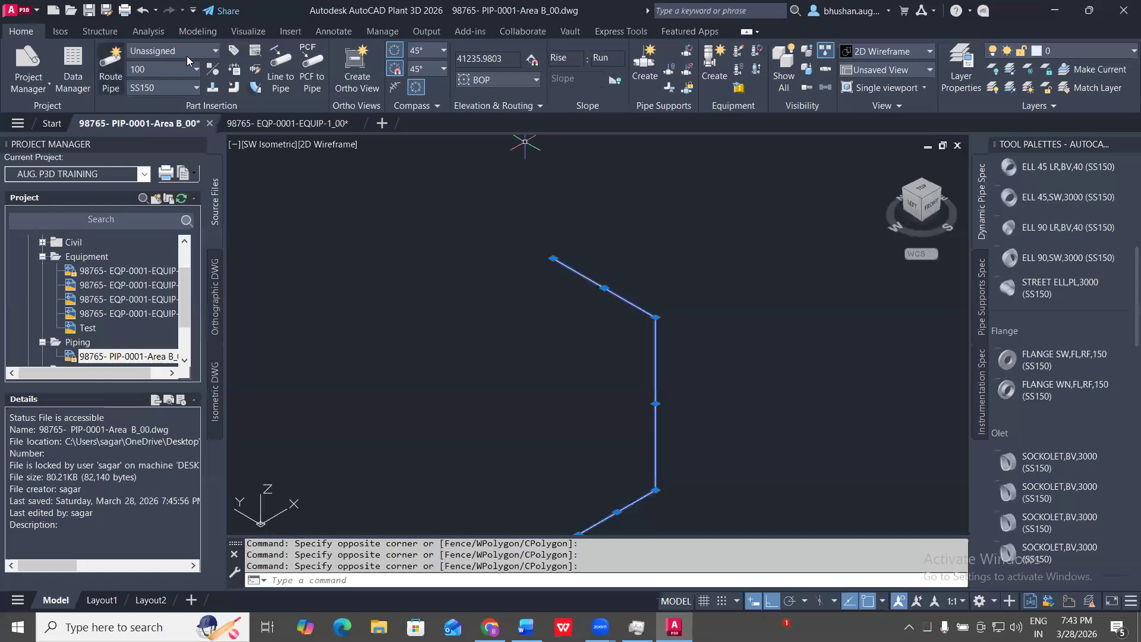
{"action": "left_click", "coordinate": [281, 66]}
{"action": "scroll", "coordinate": [663, 349], "scroll_direction": "up", "scroll_amount": 4}
{"action": "scroll", "coordinate": [662, 349], "scroll_direction": "up", "scroll_amount": 2}
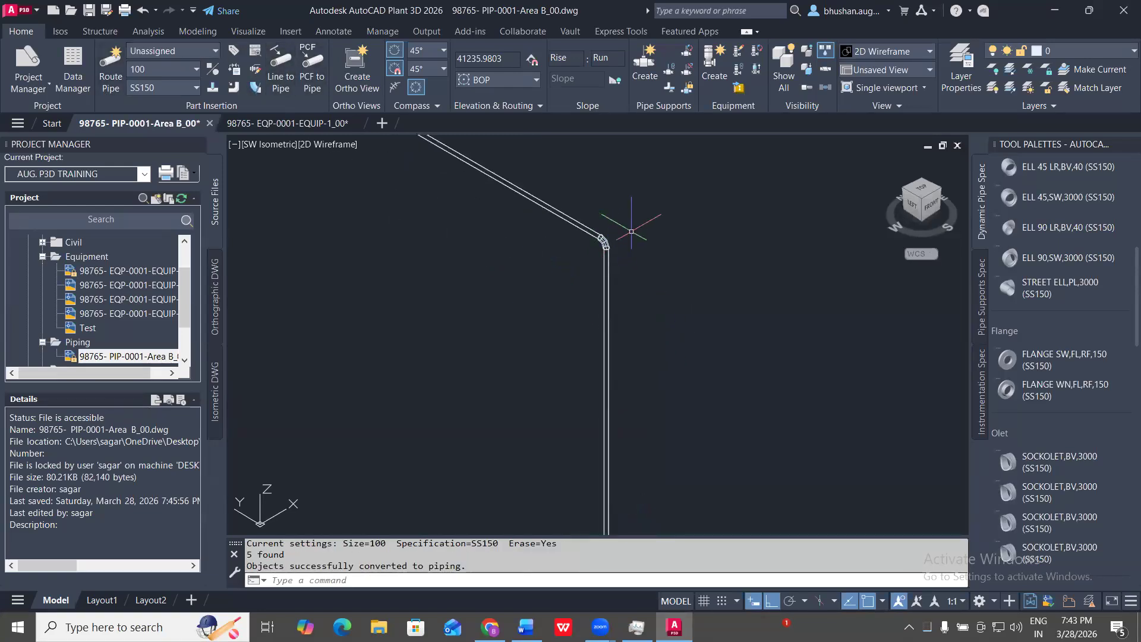
- Undo the Line to Pipe conversion of the five connected lines in the stepped path
{"action": "left_click", "coordinate": [605, 241]}
{"action": "key", "text": "Escape"}
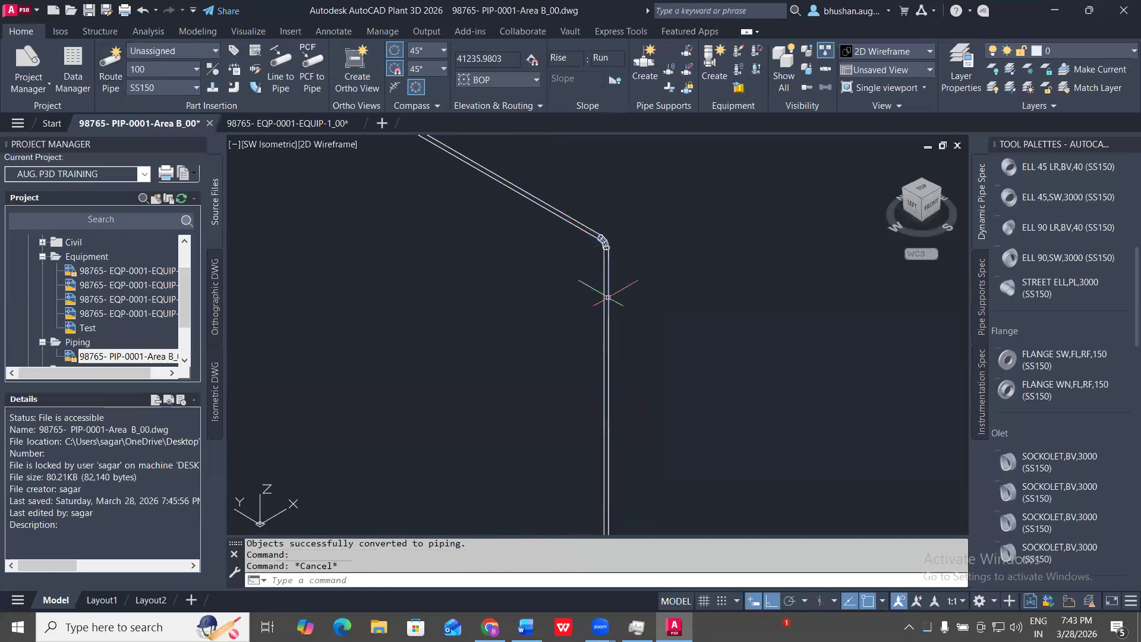
{"action": "scroll", "coordinate": [607, 297], "scroll_direction": "down", "scroll_amount": 1}
{"action": "key", "text": "ctrl+z"}
{"action": "scroll", "coordinate": [630, 333], "scroll_direction": "down", "scroll_amount": 4}
- Convert only the first X-direction line of the stepped path to size 100, SS150 piping with Line to Pipe
{"action": "left_click", "coordinate": [667, 255]}
{"action": "left_click", "coordinate": [588, 183]}
{"action": "middle_click_drag", "start_coordinate": [680, 179], "coordinate": [635, 286]}
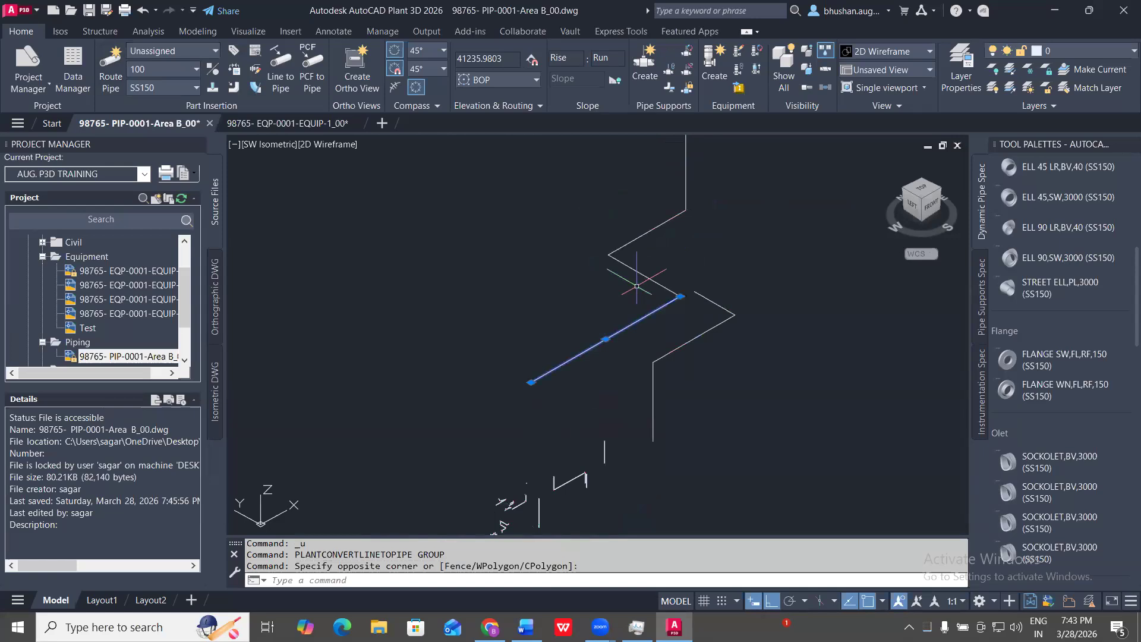
{"action": "left_click", "coordinate": [621, 248]}
{"action": "key", "text": "Escape"}
{"action": "left_click", "coordinate": [636, 345]}
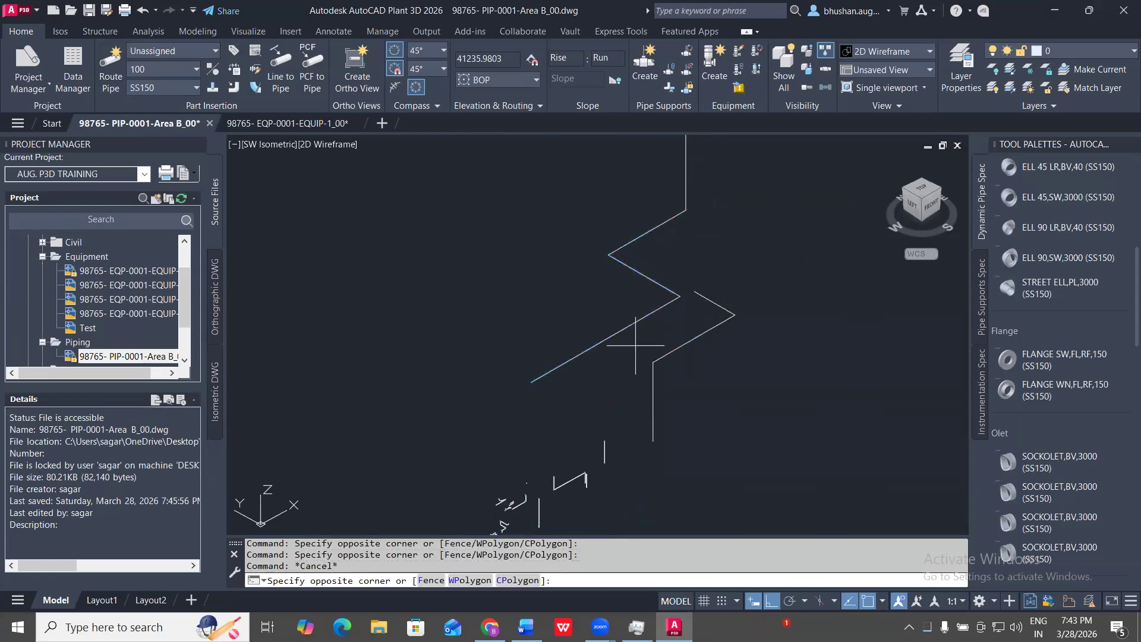
{"action": "left_click", "coordinate": [471, 318]}
{"action": "left_click", "coordinate": [280, 65]}
{"action": "scroll", "coordinate": [678, 295], "scroll_direction": "up", "scroll_amount": 9}
{"action": "key", "text": "Escape"}
- Convert the adjoining Y-direction line separately with Line to Pipe and examine the corner where the two pipes meet
{"action": "left_click", "coordinate": [640, 318]}
{"action": "left_click", "coordinate": [592, 224]}
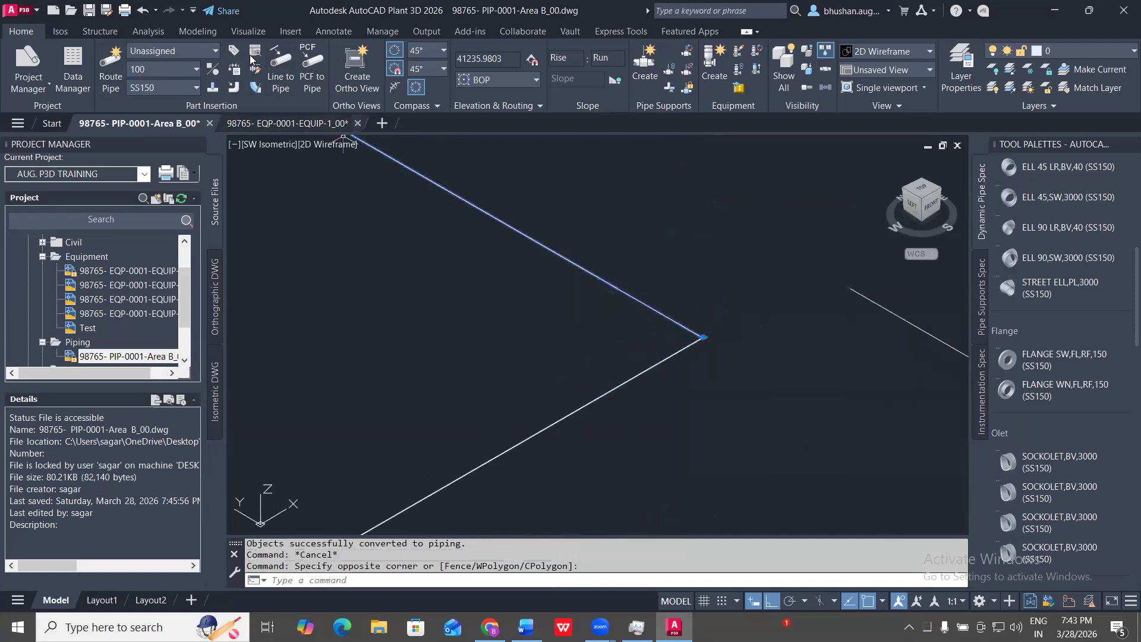
{"action": "left_click", "coordinate": [280, 66]}
{"action": "scroll", "coordinate": [567, 277], "scroll_direction": "up", "scroll_amount": 3}
{"action": "scroll", "coordinate": [567, 277], "scroll_direction": "up", "scroll_amount": 5}
{"action": "scroll", "coordinate": [763, 373], "scroll_direction": "up", "scroll_amount": 5}
{"action": "middle_click_drag", "start_coordinate": [832, 398], "coordinate": [271, 179]}
{"action": "scroll", "coordinate": [613, 263], "scroll_direction": "down", "scroll_amount": 6}
{"action": "scroll", "coordinate": [573, 259], "scroll_direction": "up", "scroll_amount": 3}
{"action": "middle_click_drag", "start_coordinate": [573, 259], "coordinate": [732, 326]}
{"action": "mouse_move", "coordinate": [622, 294]}
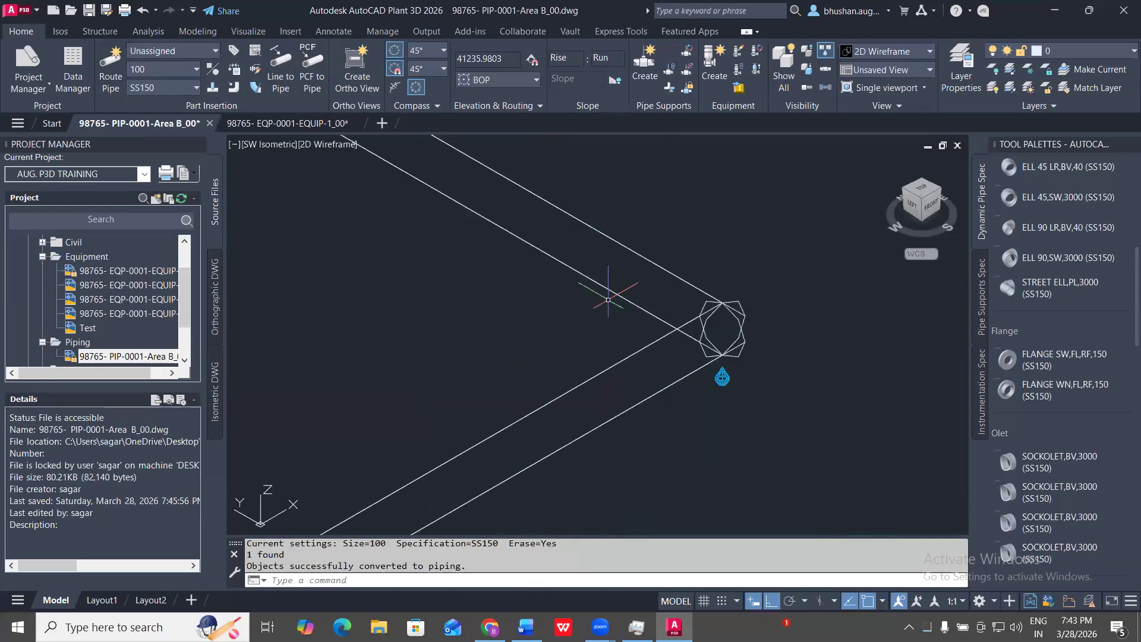
{"action": "scroll", "coordinate": [760, 403], "scroll_direction": "down", "scroll_amount": 5}
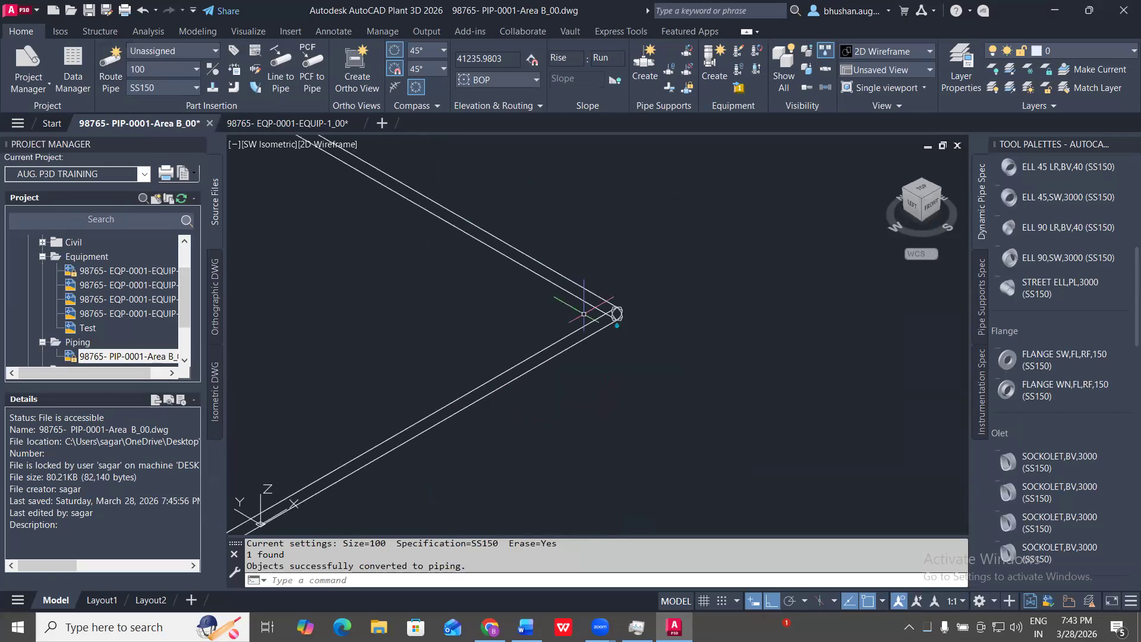
- Undo the separate Line to Pipe conversions of the two adjoining lines
{"action": "left_click", "coordinate": [725, 358]}
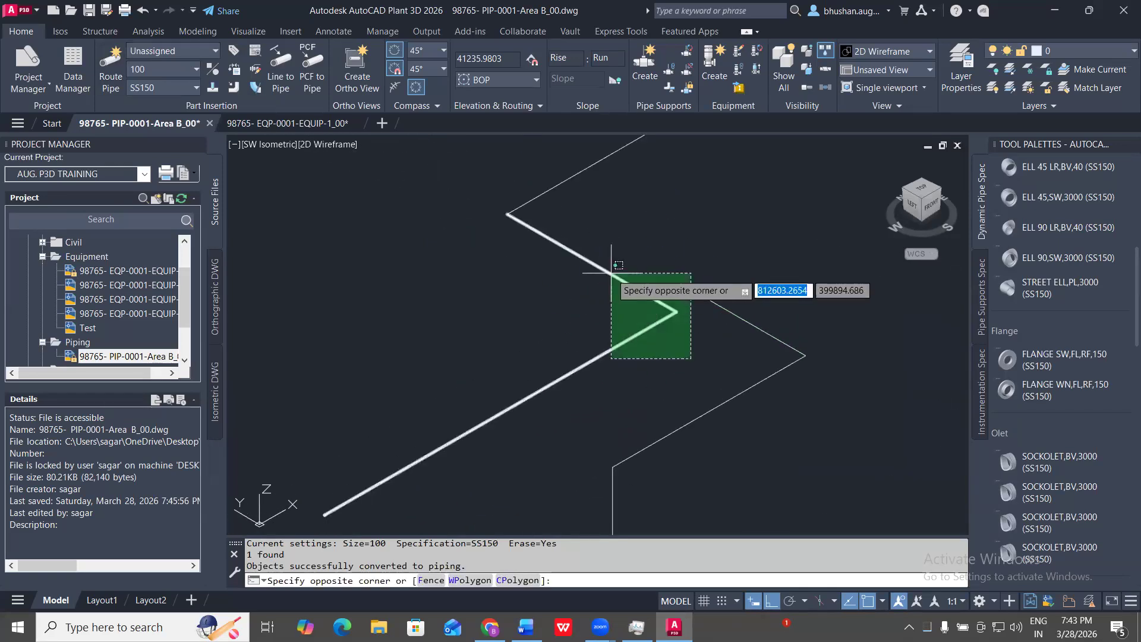
{"action": "key", "text": "Escape"}
{"action": "scroll", "coordinate": [628, 266], "scroll_direction": "down", "scroll_amount": 2}
{"action": "key", "text": "ctrl+z"}
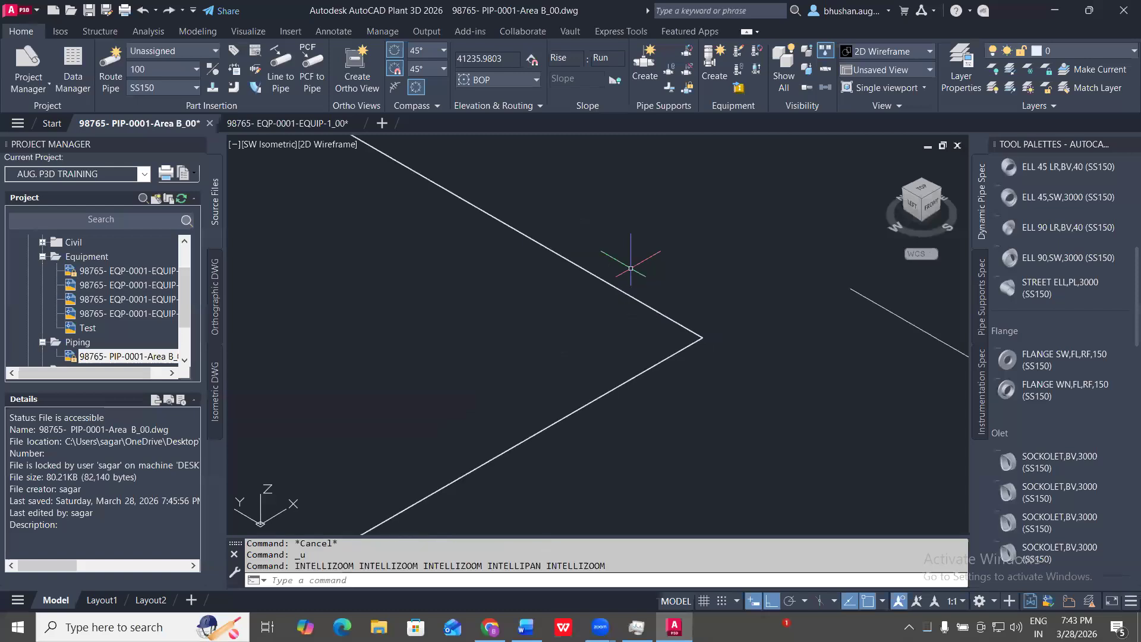
{"action": "scroll", "coordinate": [707, 357], "scroll_direction": "down", "scroll_amount": 2}
{"action": "key", "text": "ctrl+z"}
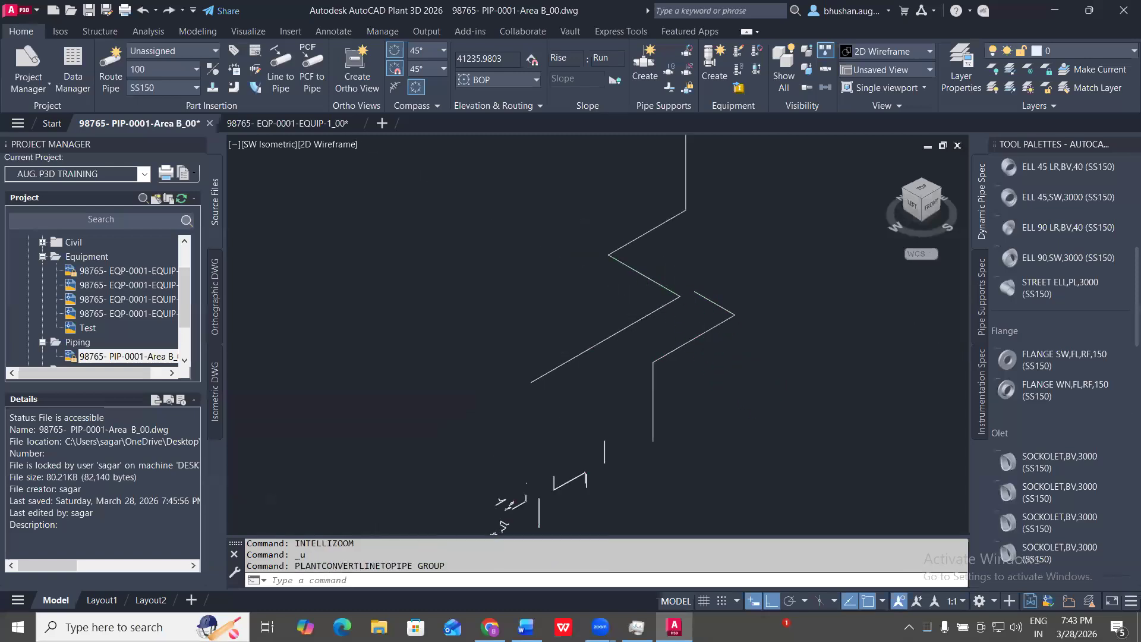
{"action": "scroll", "coordinate": [439, 366], "scroll_direction": "down", "scroll_amount": 4}
{"action": "left_click", "coordinate": [510, 383]}
{"action": "left_click", "coordinate": [466, 344]}
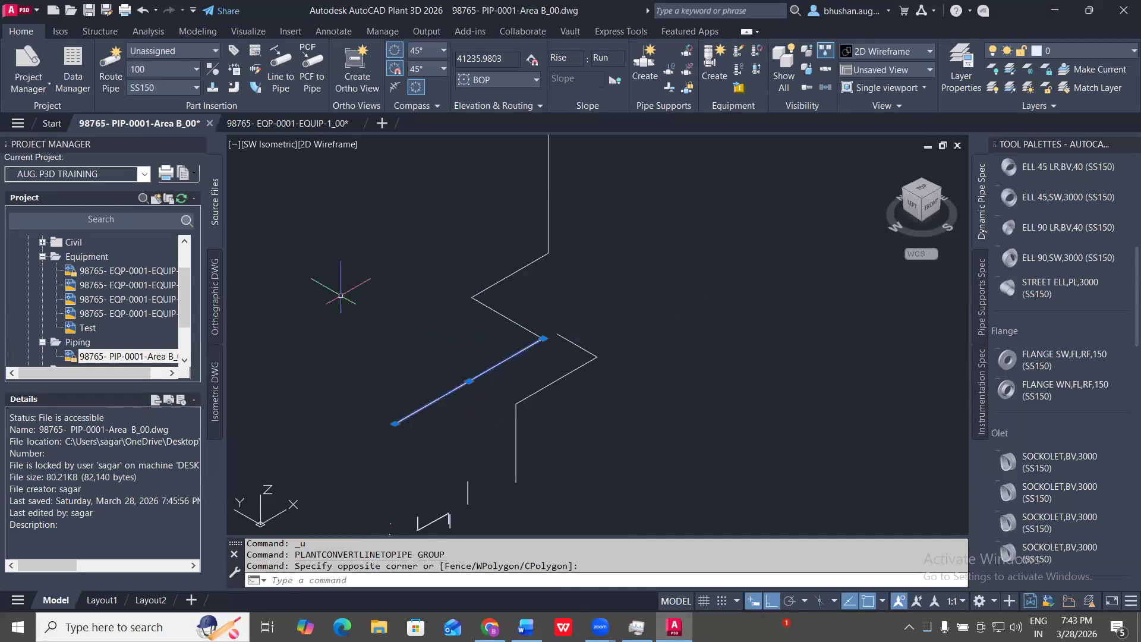
{"action": "middle_click_drag", "start_coordinate": [618, 306], "coordinate": [555, 472]}
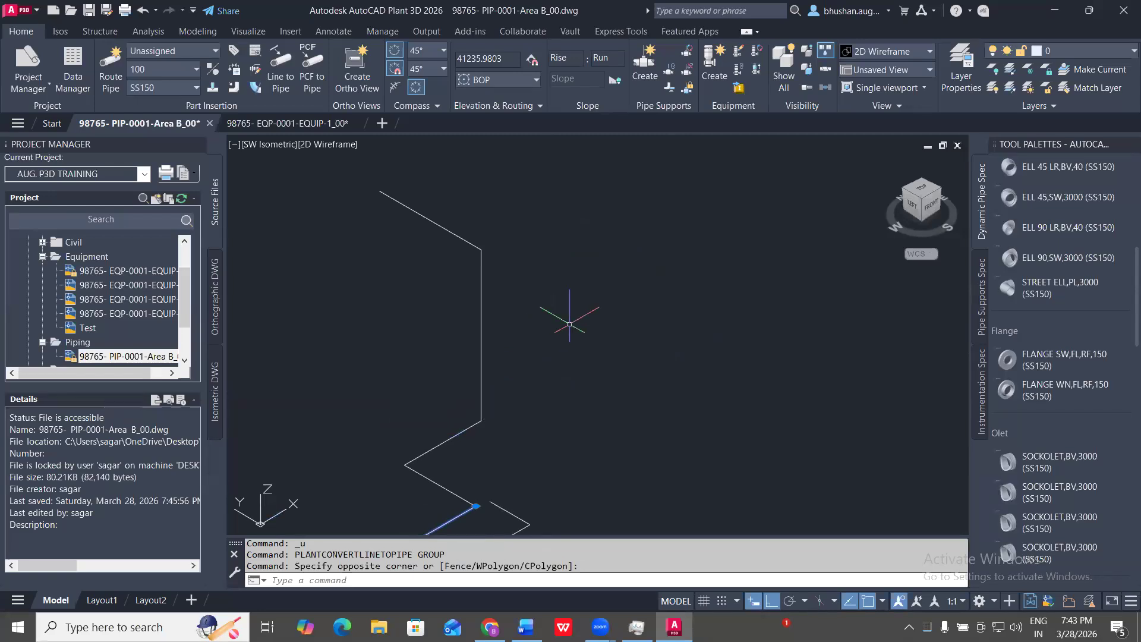
{"action": "key", "text": "Escape"}
{"action": "scroll", "coordinate": [589, 357], "scroll_direction": "down", "scroll_amount": 3}
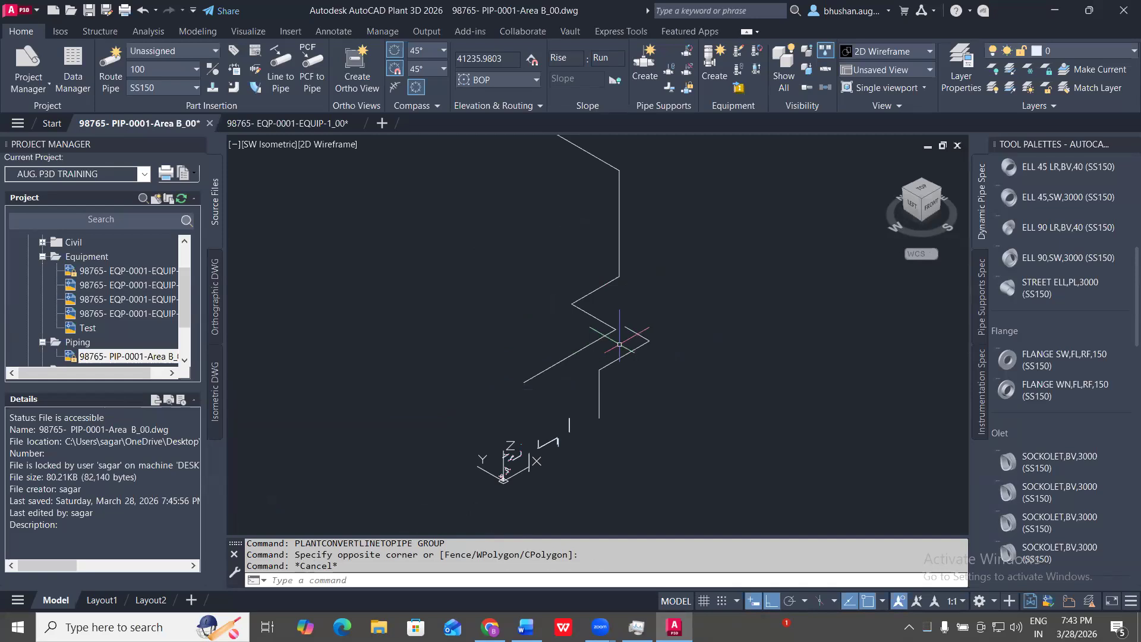
{"action": "scroll", "coordinate": [588, 359], "scroll_direction": "up", "scroll_amount": 5}
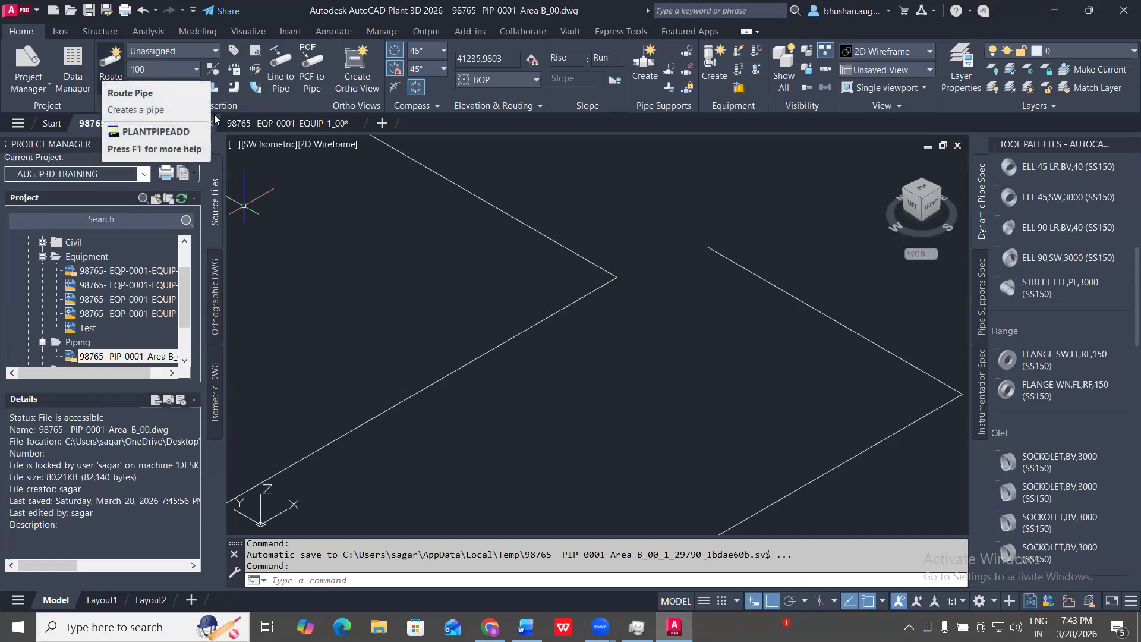
{"action": "scroll", "coordinate": [630, 275], "scroll_direction": "up", "scroll_amount": 4}
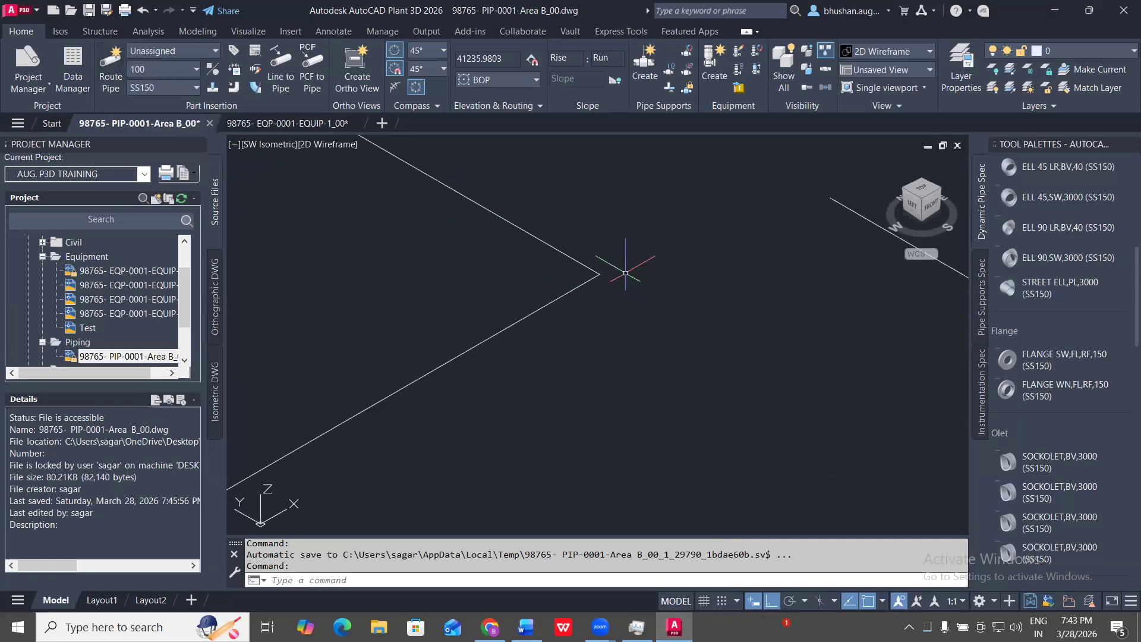
- Convert the first two lines meeting at the corner together with Line to Pipe, and undo the conversion
{"action": "left_click", "coordinate": [675, 313]}
{"action": "left_click", "coordinate": [529, 234]}
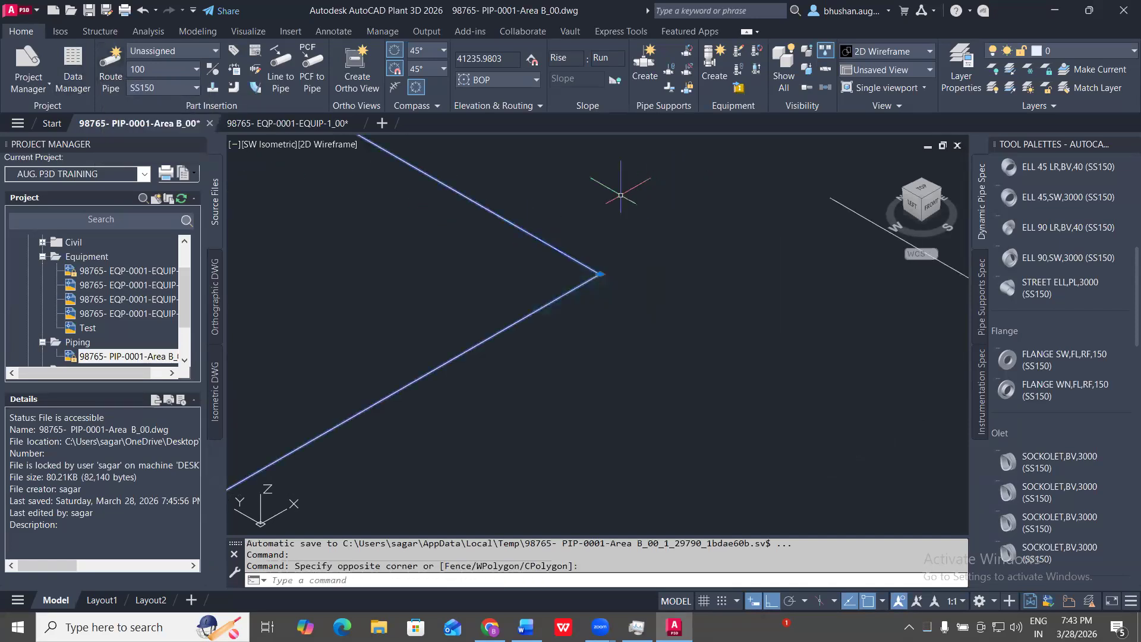
{"action": "left_click", "coordinate": [288, 70]}
{"action": "scroll", "coordinate": [665, 268], "scroll_direction": "up", "scroll_amount": 3}
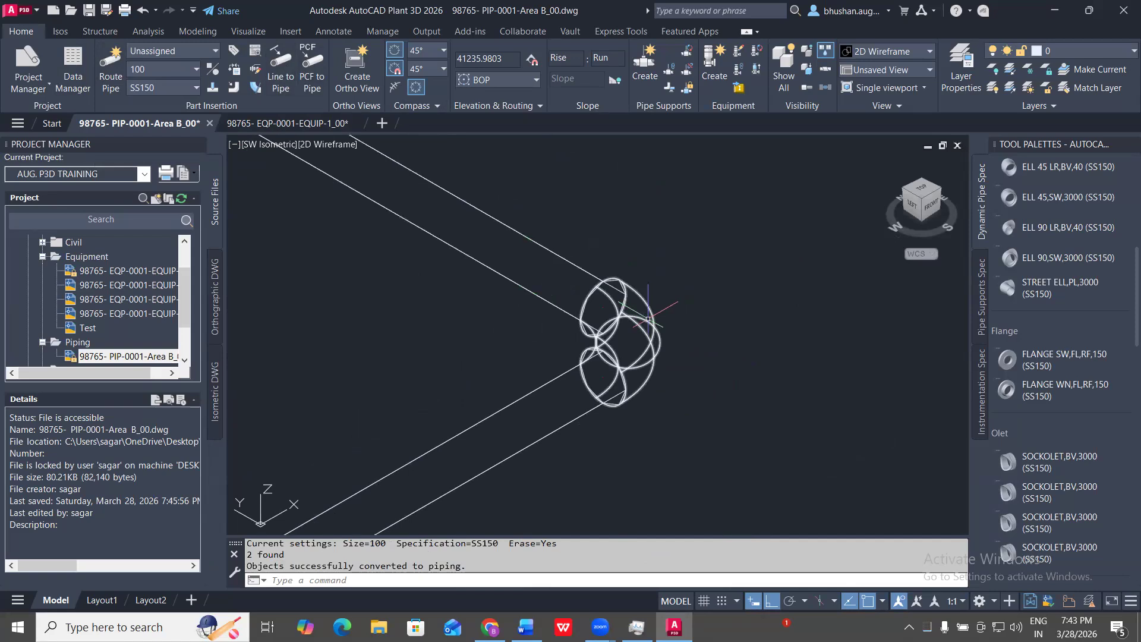
{"action": "key", "text": "ctrl+z"}
{"action": "key", "text": "ctrl+z"}
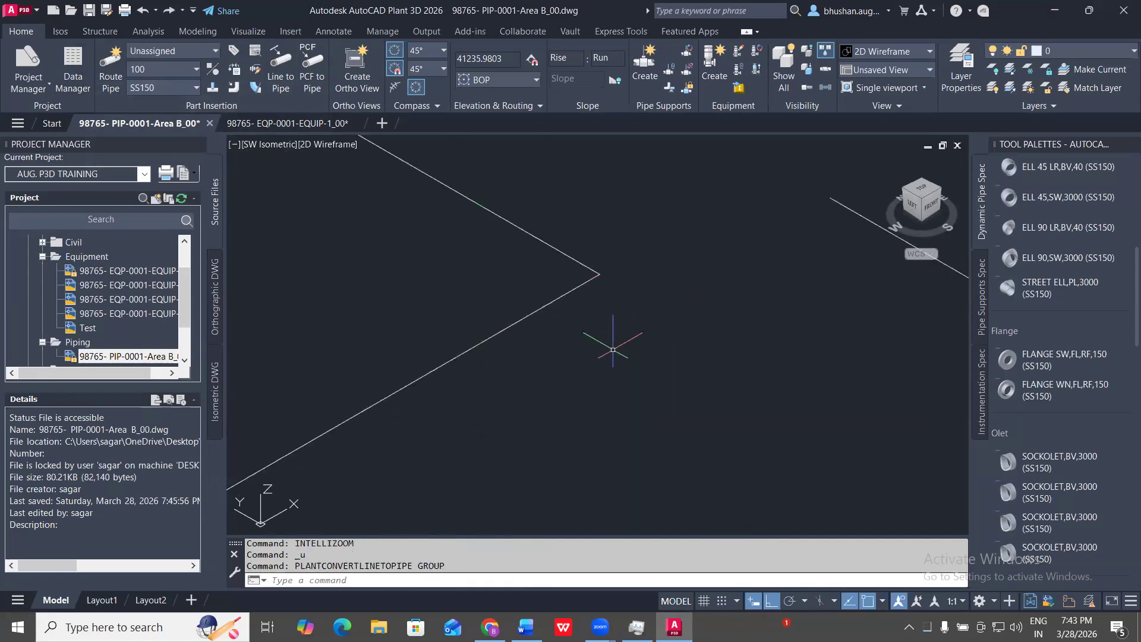
- Convert the first X-direction line and the adjoining Y-direction line together to size 100, SS150 piping with Line to Pipe
{"action": "left_click", "coordinate": [585, 317]}
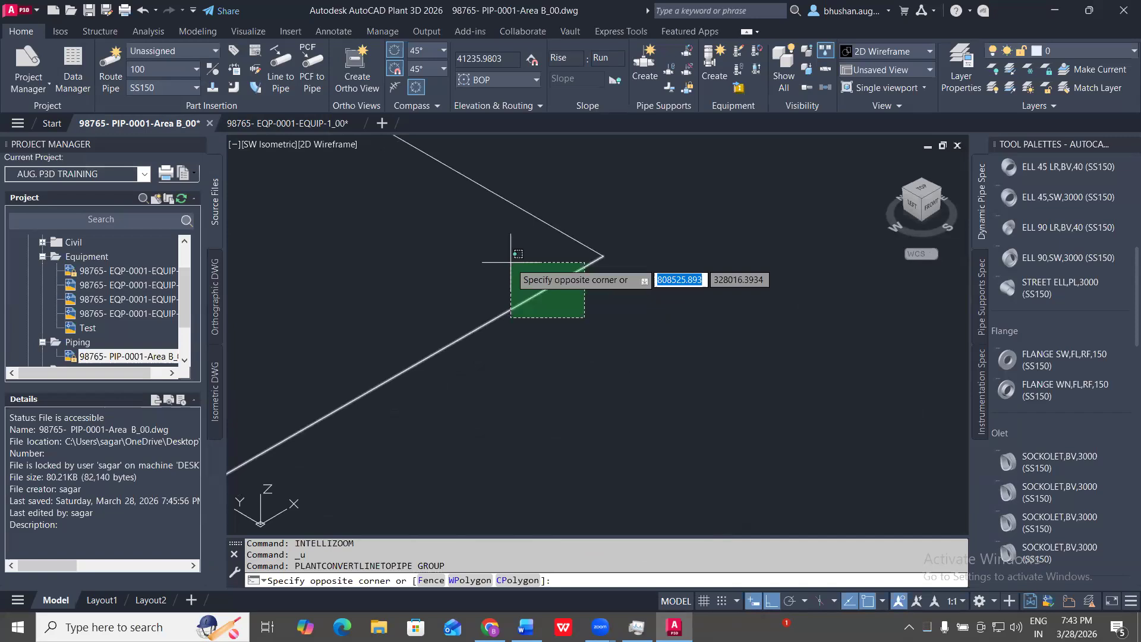
{"action": "left_click", "coordinate": [513, 260]}
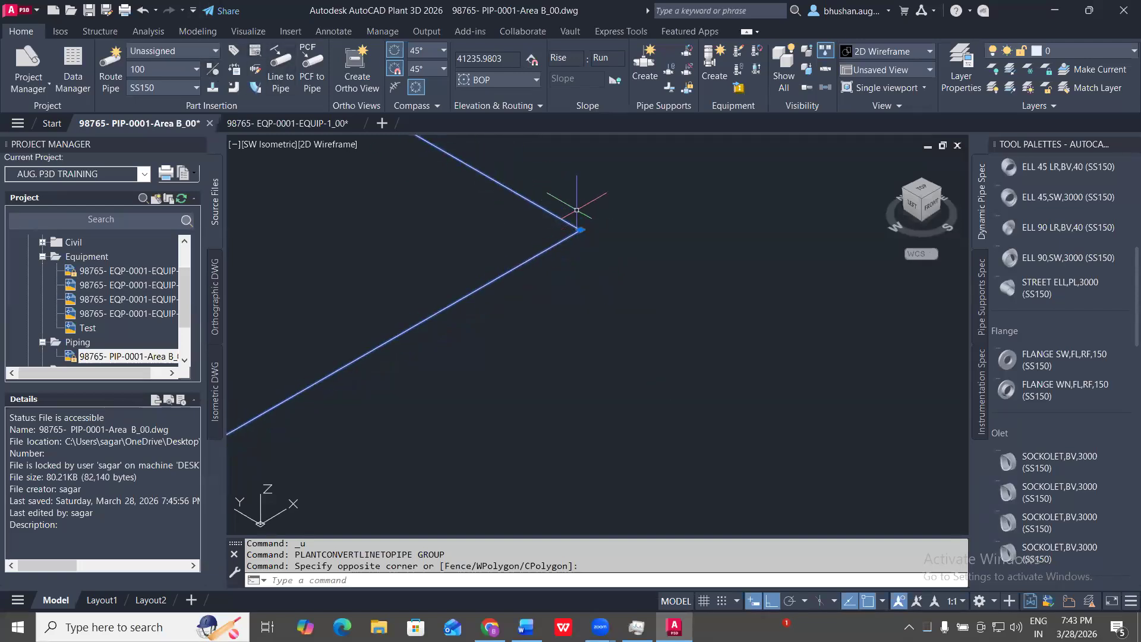
{"action": "scroll", "coordinate": [597, 252], "scroll_direction": "up", "scroll_amount": 5}
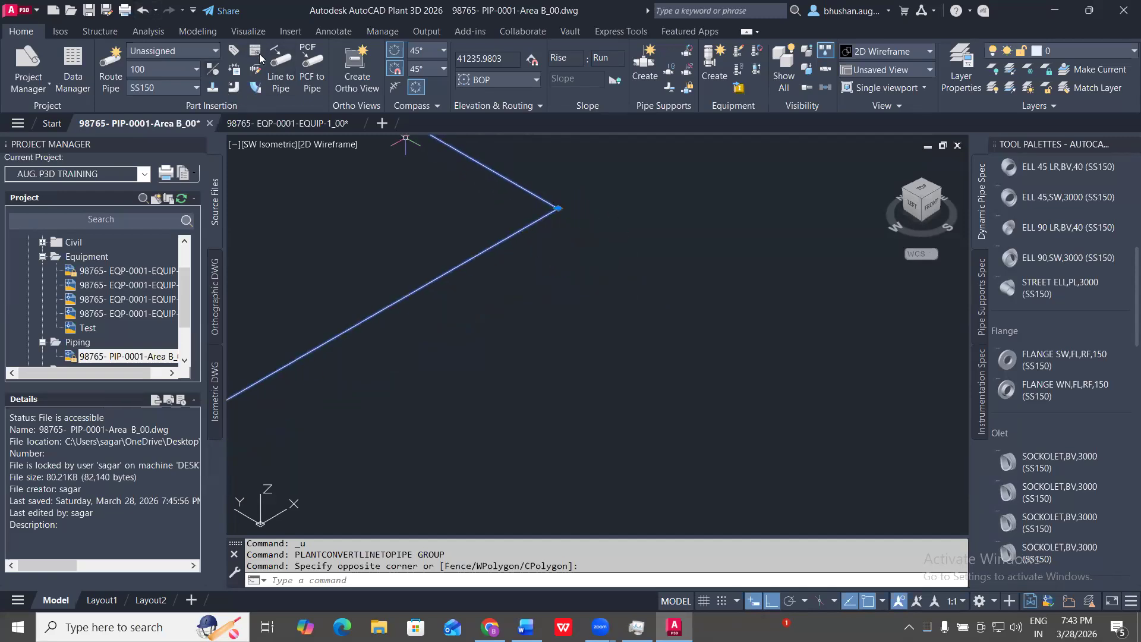
{"action": "left_click", "coordinate": [286, 76]}
{"action": "scroll", "coordinate": [650, 269], "scroll_direction": "down", "scroll_amount": 5}
- Erase the elbow at the corner between the two converted pipes
{"action": "left_click", "coordinate": [618, 281]}
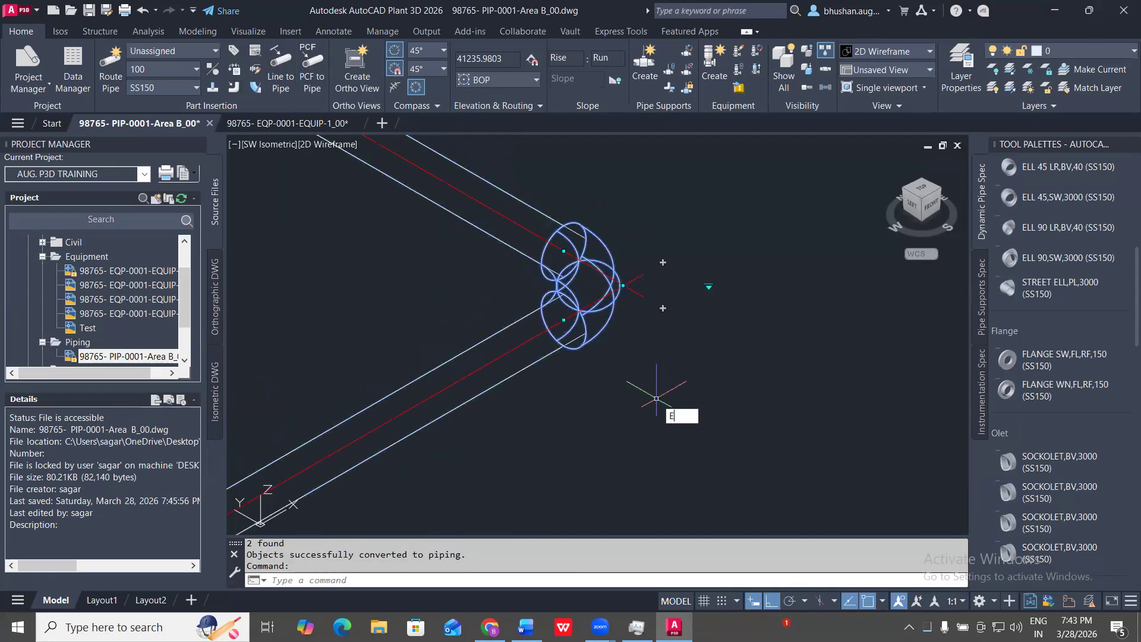
{"action": "key", "text": "Return"}
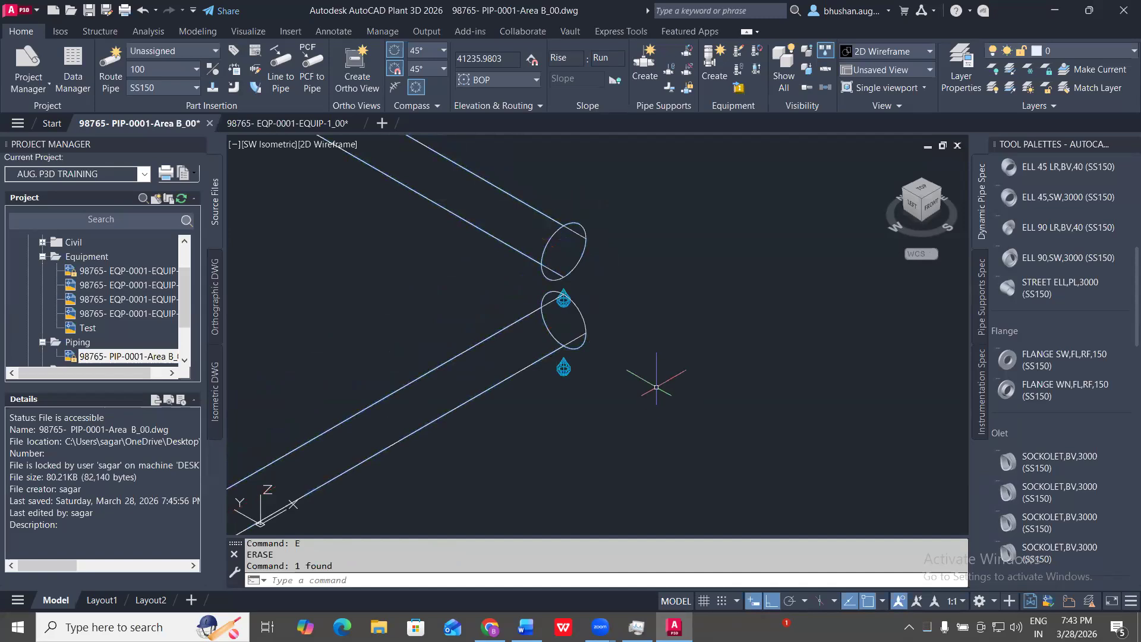
- Reconnect the two open pipe ends by routing from the X-direction pipe to the other pipe's node (NOD snap), accepting the first elbow solution
{"action": "left_click", "coordinate": [584, 310]}
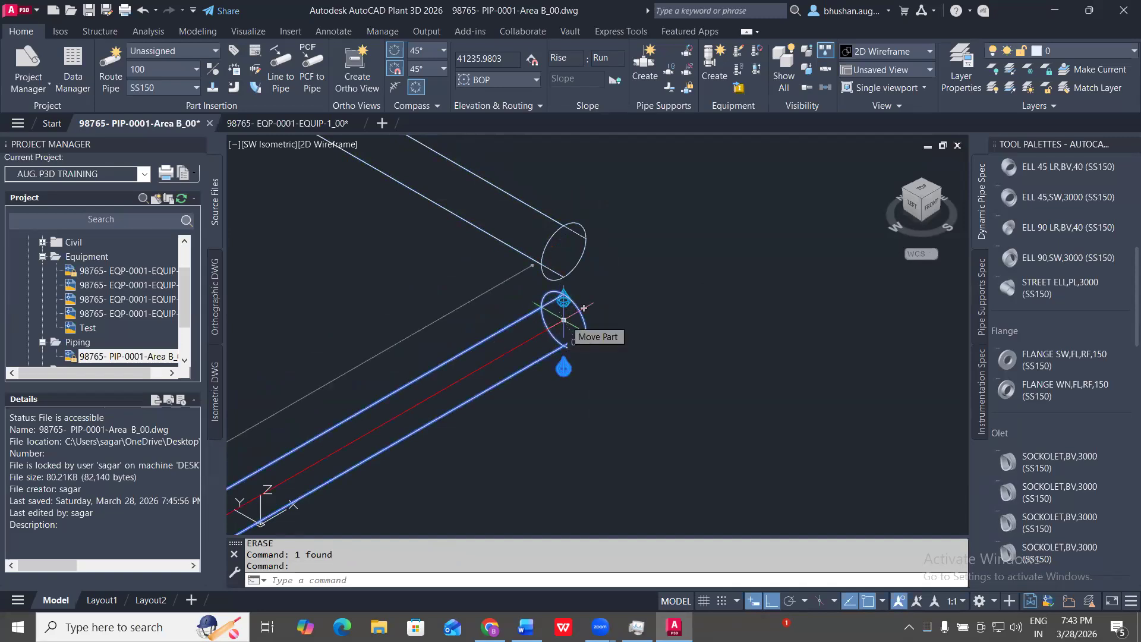
{"action": "left_click", "coordinate": [563, 300]}
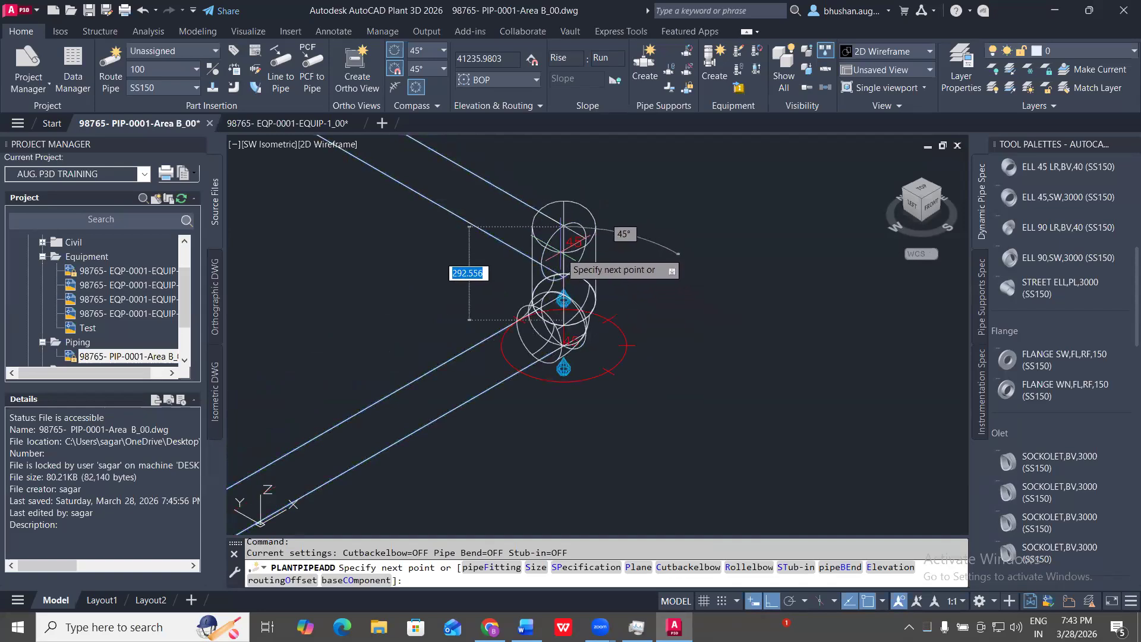
{"action": "type", "text": "nod"}
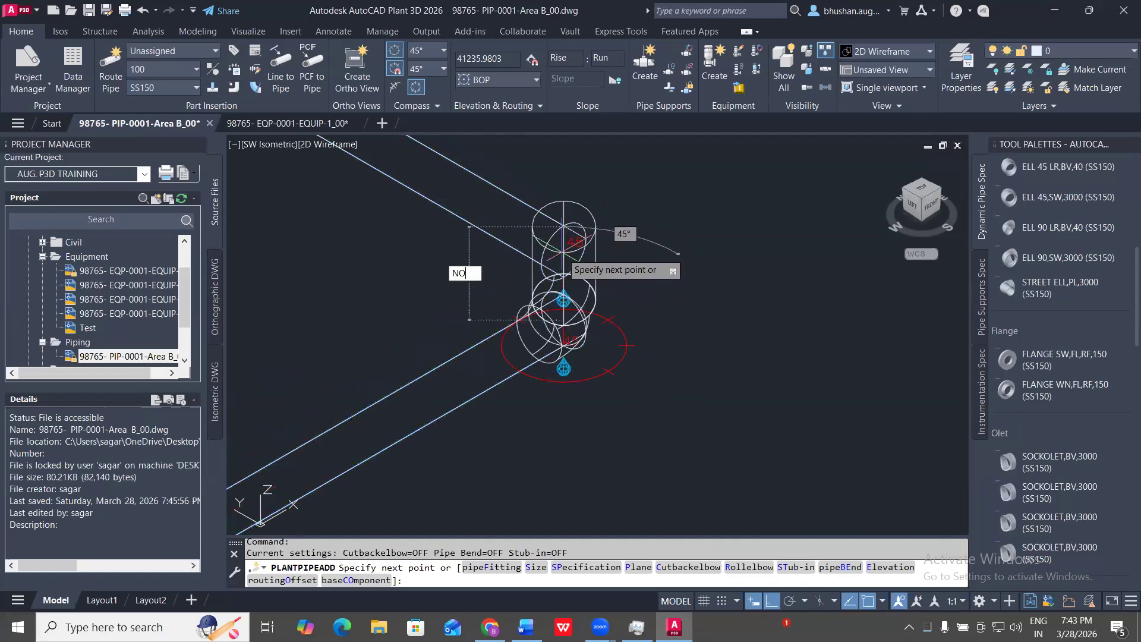
{"action": "key", "text": "Return"}
{"action": "left_click", "coordinate": [562, 273]}
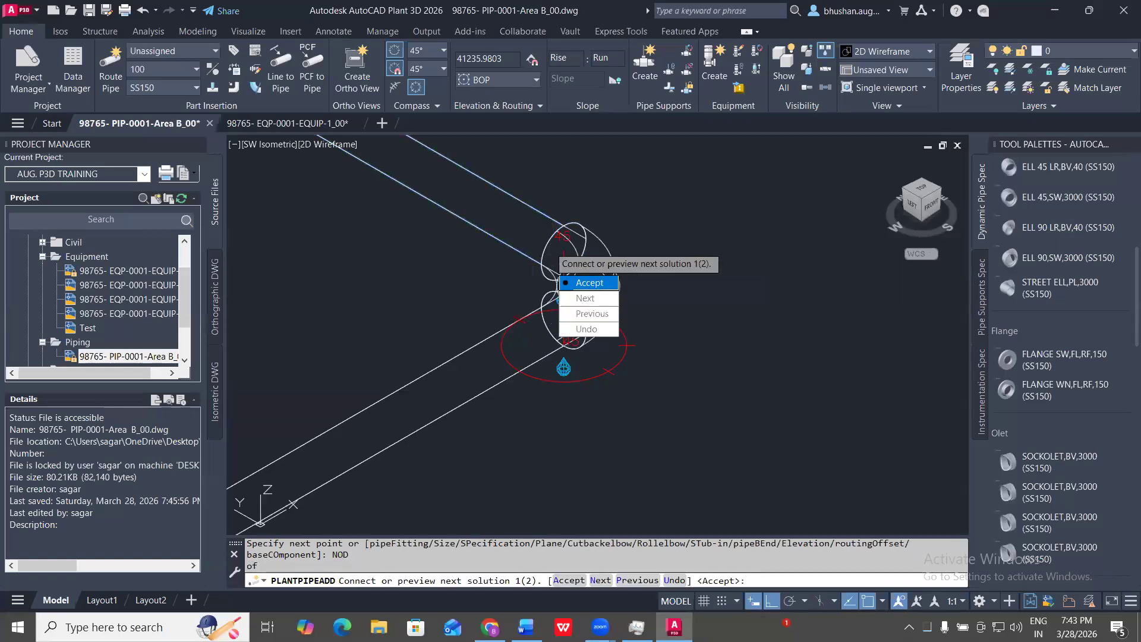
{"action": "left_click", "coordinate": [585, 283]}
{"action": "scroll", "coordinate": [594, 280], "scroll_direction": "up", "scroll_amount": 4}
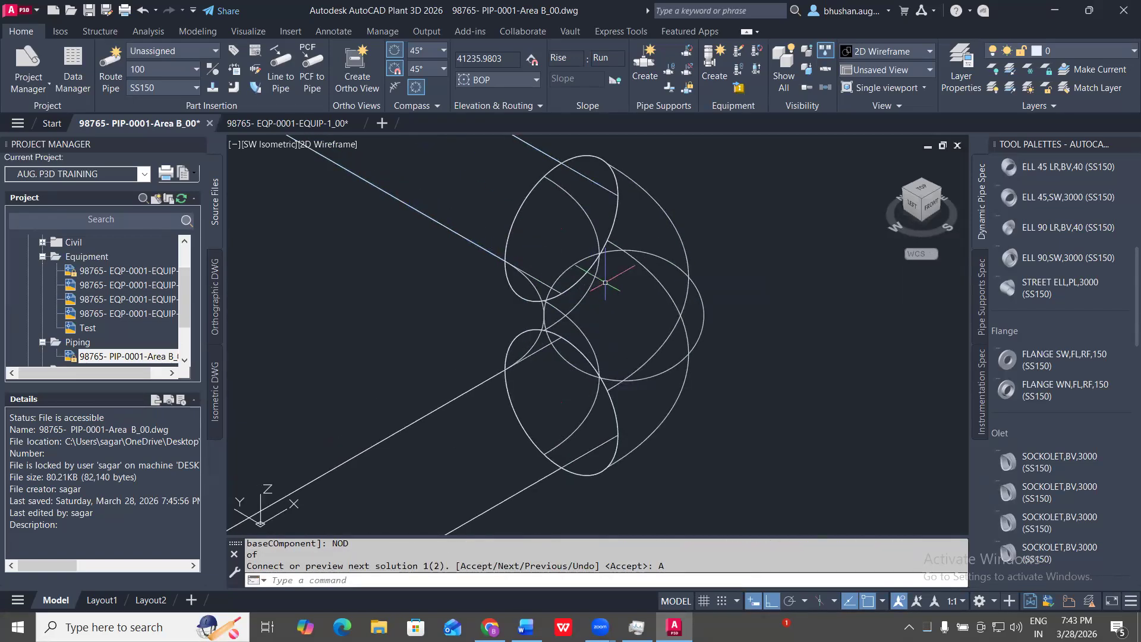
{"action": "scroll", "coordinate": [600, 285], "scroll_direction": "down", "scroll_amount": 4}
{"action": "key", "text": "Escape"}
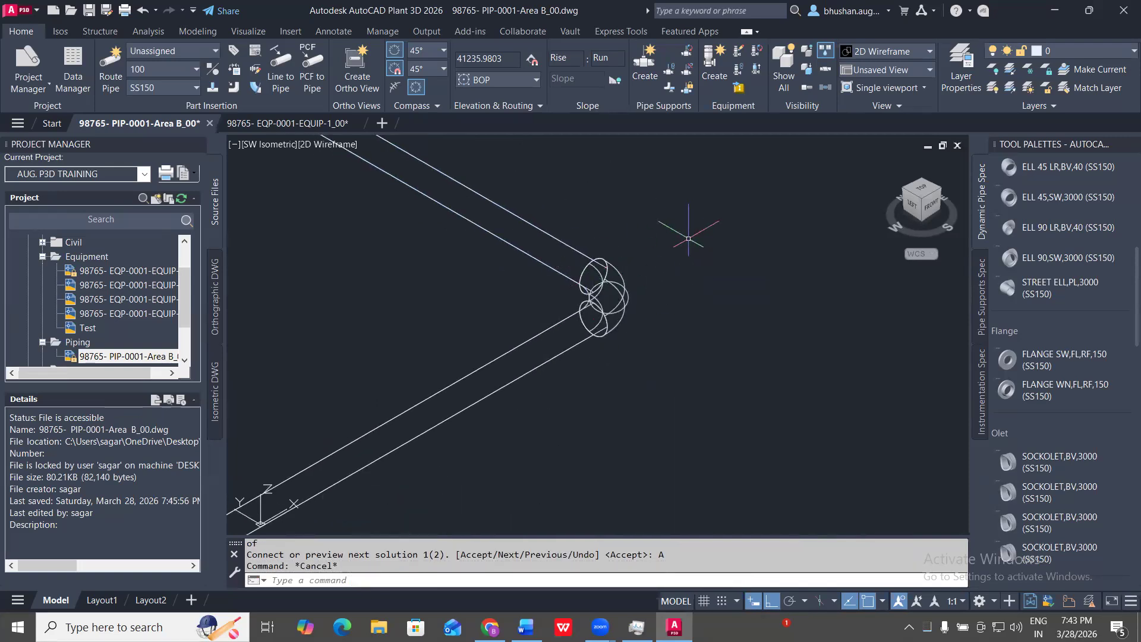
- Examine the elbow joining the two pipes and look through the SS150 flanges, olets, reducers, tees and valves available in the pipe spec
{"action": "scroll", "coordinate": [613, 288], "scroll_direction": "up", "scroll_amount": 6}
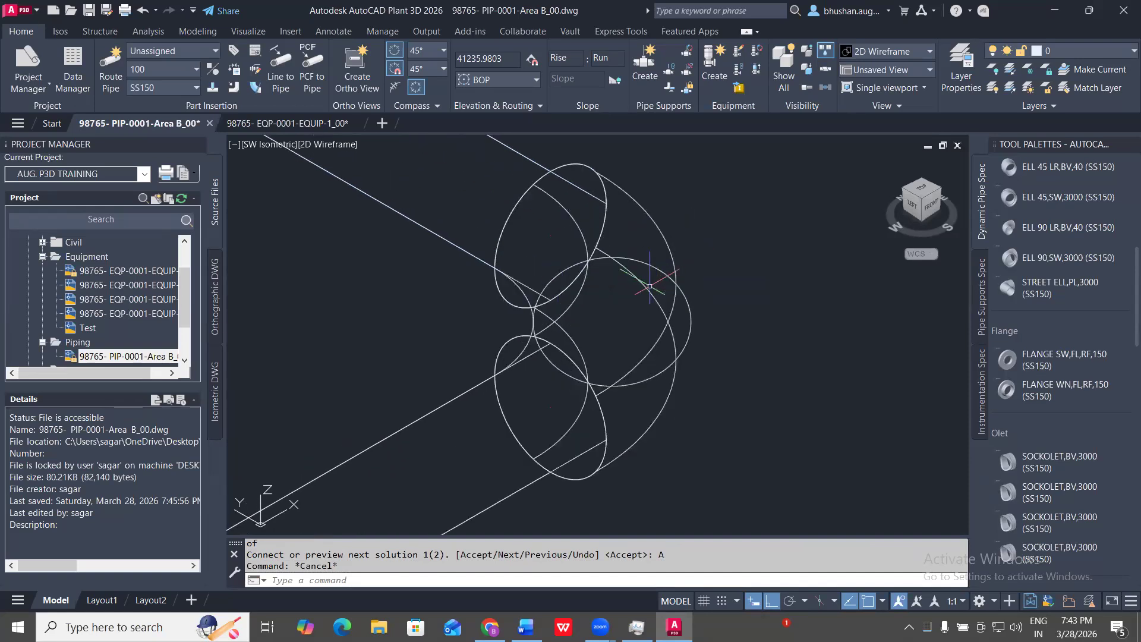
{"action": "left_click", "coordinate": [780, 344]}
{"action": "left_click", "coordinate": [624, 274]}
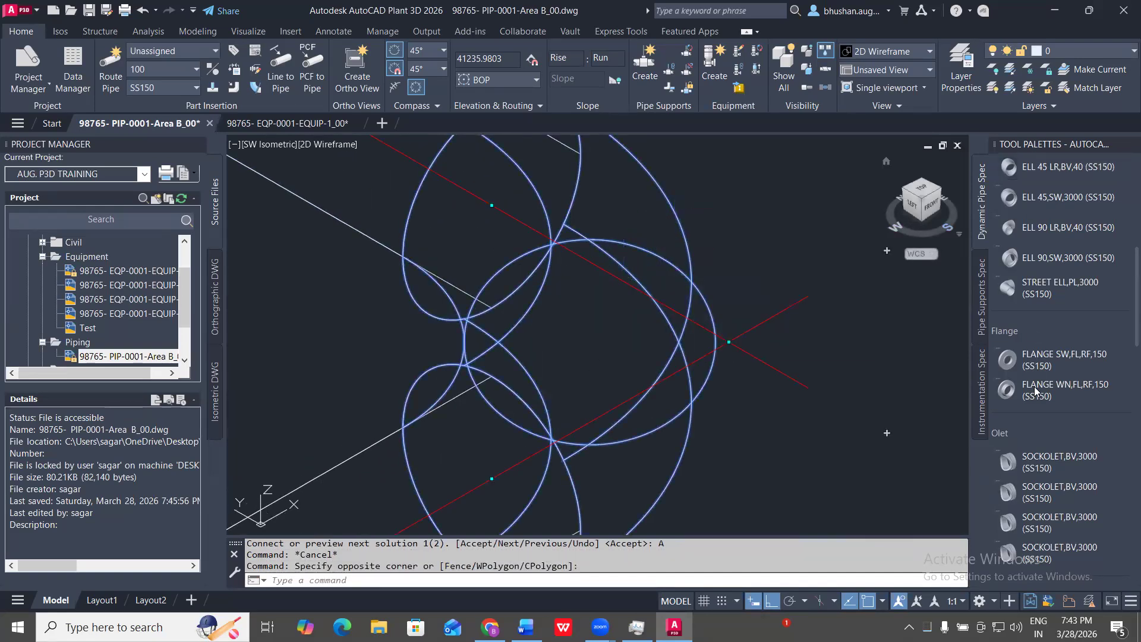
{"action": "scroll", "coordinate": [1034, 385], "scroll_direction": "down", "scroll_amount": 8}
{"action": "scroll", "coordinate": [627, 287], "scroll_direction": "down", "scroll_amount": 3}
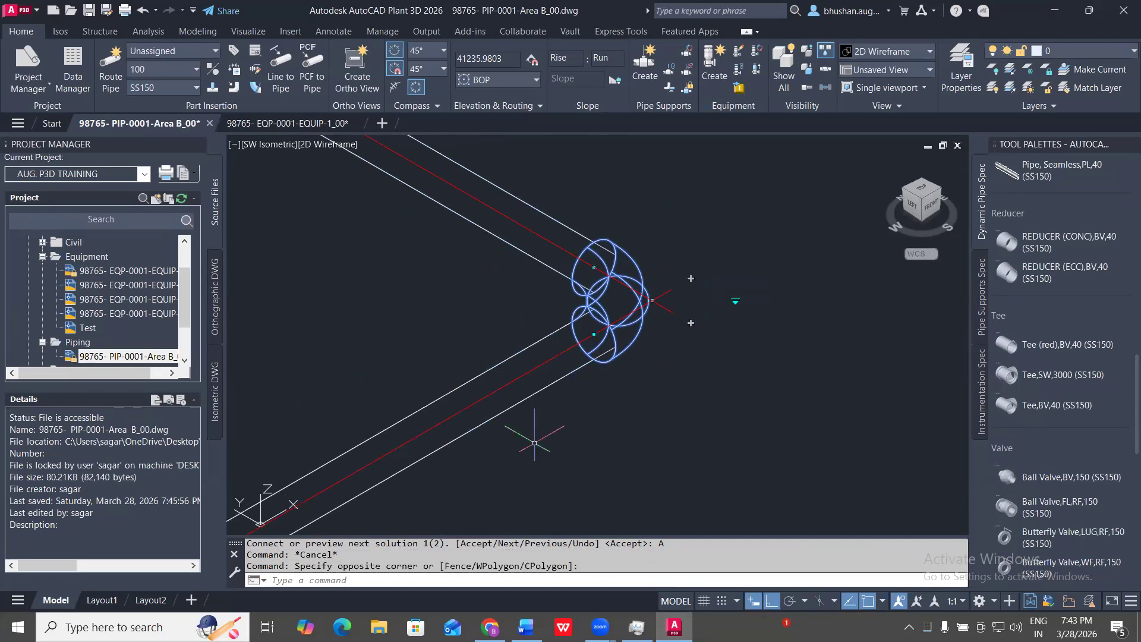
{"action": "scroll", "coordinate": [564, 237], "scroll_direction": "down", "scroll_amount": 10}
{"action": "middle_click_drag", "start_coordinate": [760, 313], "coordinate": [595, 450]}
{"action": "key", "text": "Escape"}
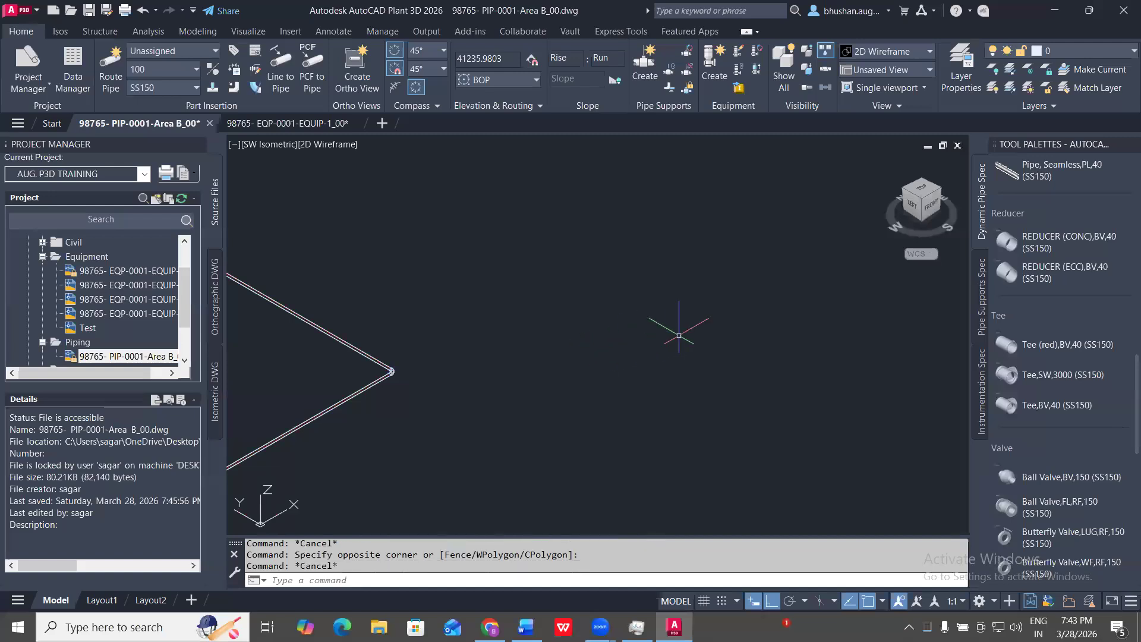
{"action": "scroll", "coordinate": [731, 351], "scroll_direction": "down", "scroll_amount": 5}
{"action": "scroll", "coordinate": [1050, 419], "scroll_direction": "down", "scroll_amount": 6}
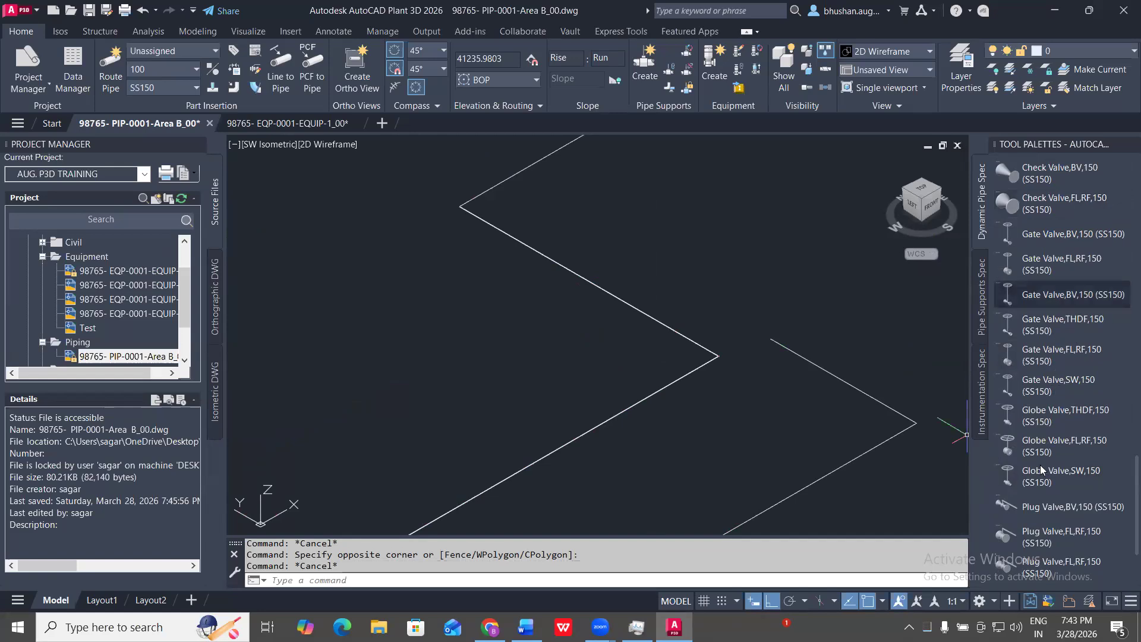
{"action": "scroll", "coordinate": [1040, 465], "scroll_direction": "down", "scroll_amount": 10}
{"action": "scroll", "coordinate": [1050, 382], "scroll_direction": "down", "scroll_amount": 5}
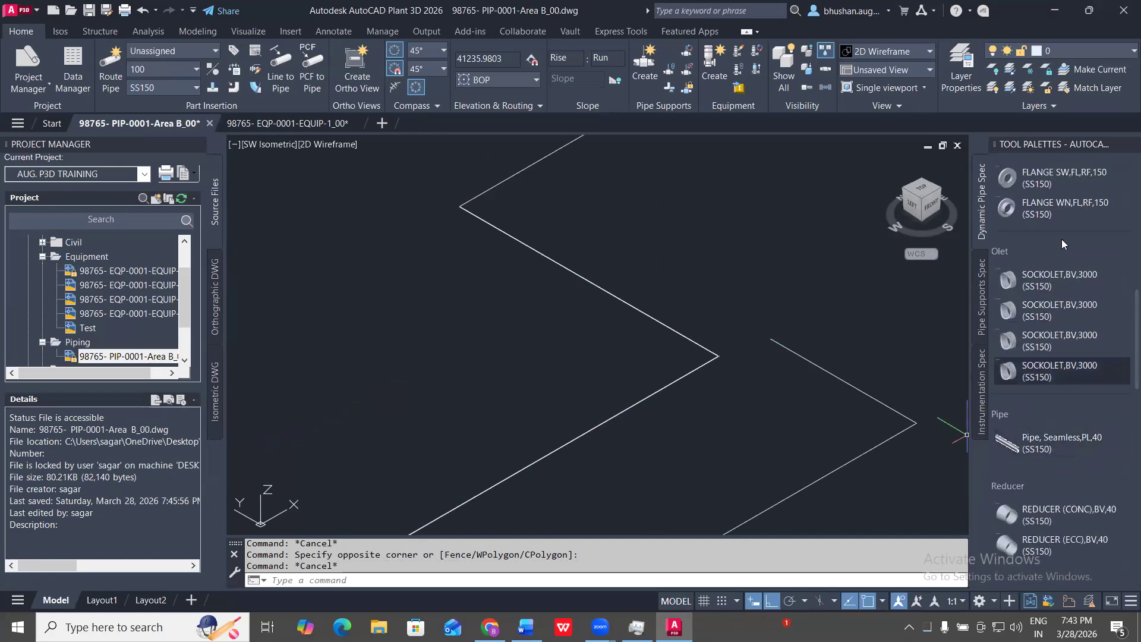
{"action": "scroll", "coordinate": [1049, 265], "scroll_direction": "up", "scroll_amount": 2}
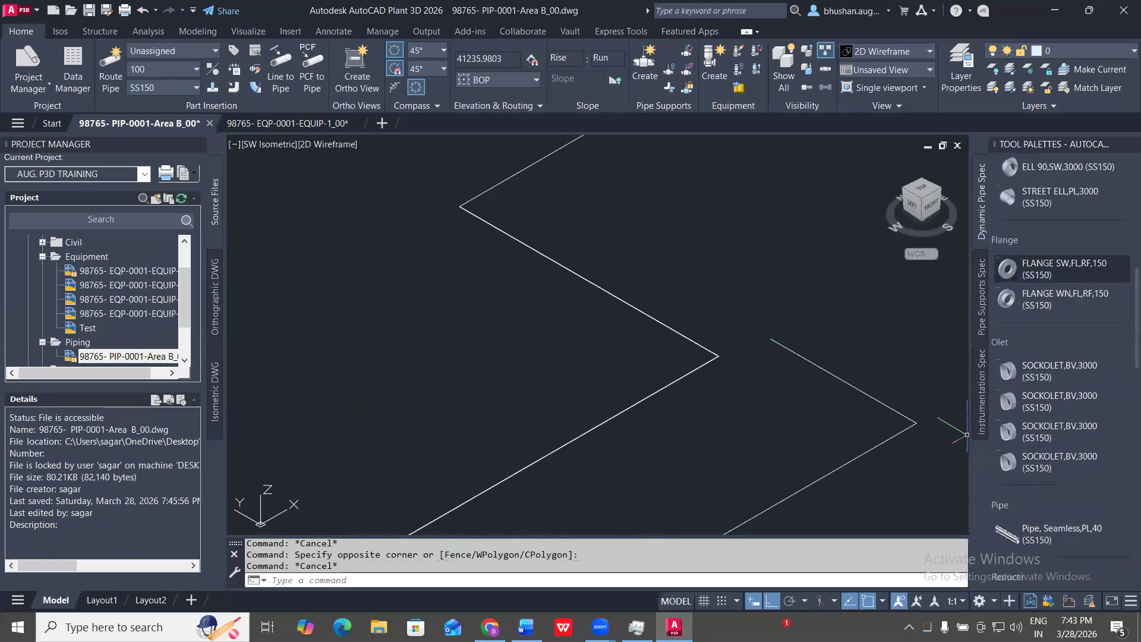
- Insert a FLANGE SW,FL,RF,150 from the SS150 spec partway along the X-direction pipe and inspect it up close
{"action": "left_click", "coordinate": [553, 452]}
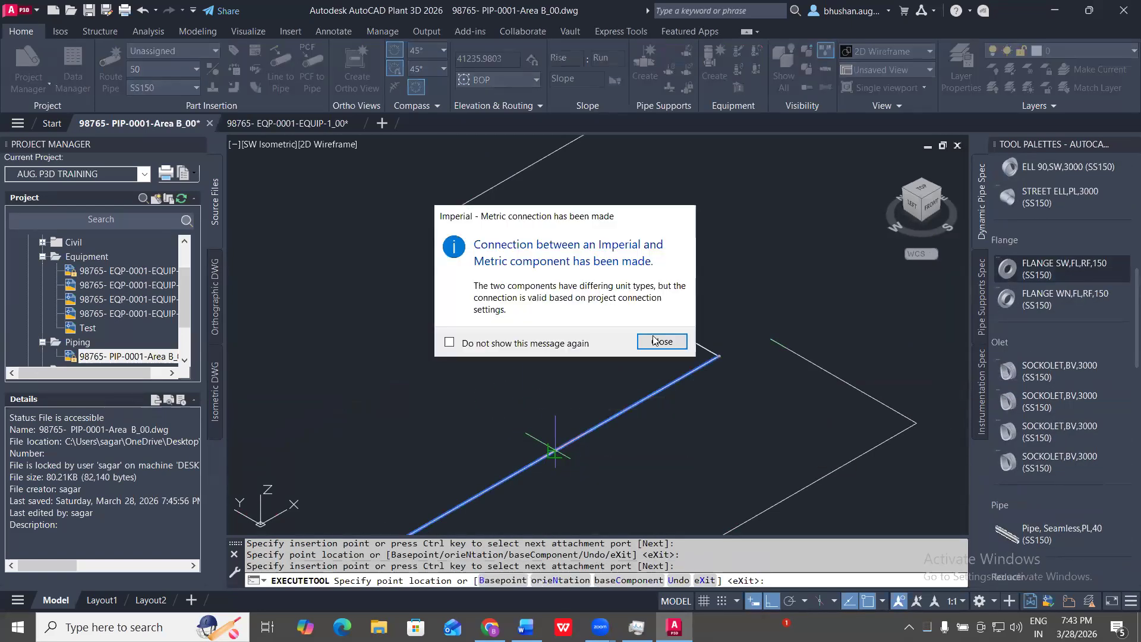
{"action": "left_click", "coordinate": [658, 342]}
{"action": "left_click", "coordinate": [650, 342]}
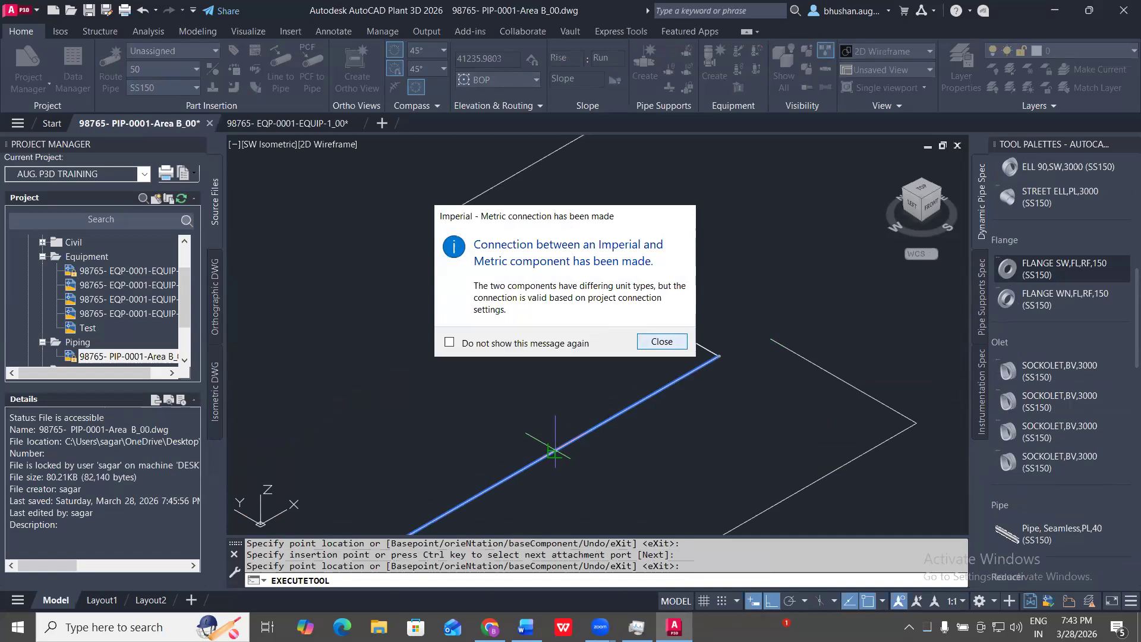
{"action": "left_click", "coordinate": [664, 344]}
{"action": "key", "text": "Escape"}
{"action": "key", "text": "Escape"}
{"action": "scroll", "coordinate": [553, 467], "scroll_direction": "up", "scroll_amount": 7}
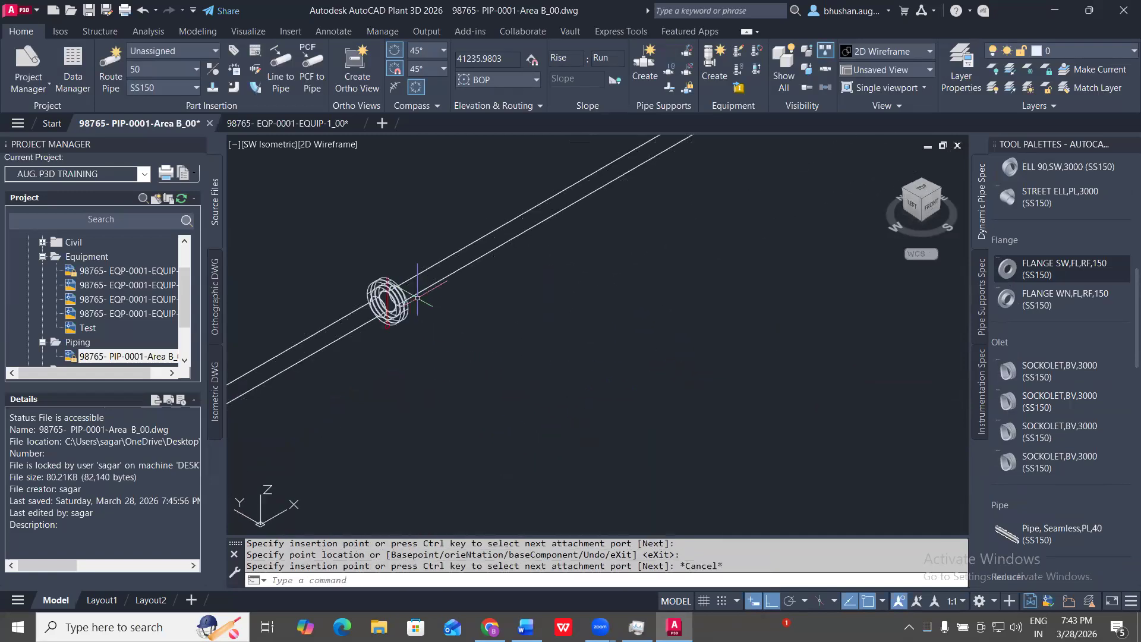
{"action": "scroll", "coordinate": [408, 303], "scroll_direction": "up", "scroll_amount": 8}
{"action": "left_click", "coordinate": [309, 184]}
{"action": "left_click", "coordinate": [563, 461]}
{"action": "middle_click_drag", "start_coordinate": [465, 324], "coordinate": [631, 342]}
{"action": "key", "text": "ctrl+z"}
- Insert a FLANGE WN,FL,RF,150 on the X-direction pipe, between the first flange and the corner, and select it for inspection
{"action": "scroll", "coordinate": [564, 455], "scroll_direction": "up", "scroll_amount": 2}
{"action": "left_click", "coordinate": [1079, 313]}
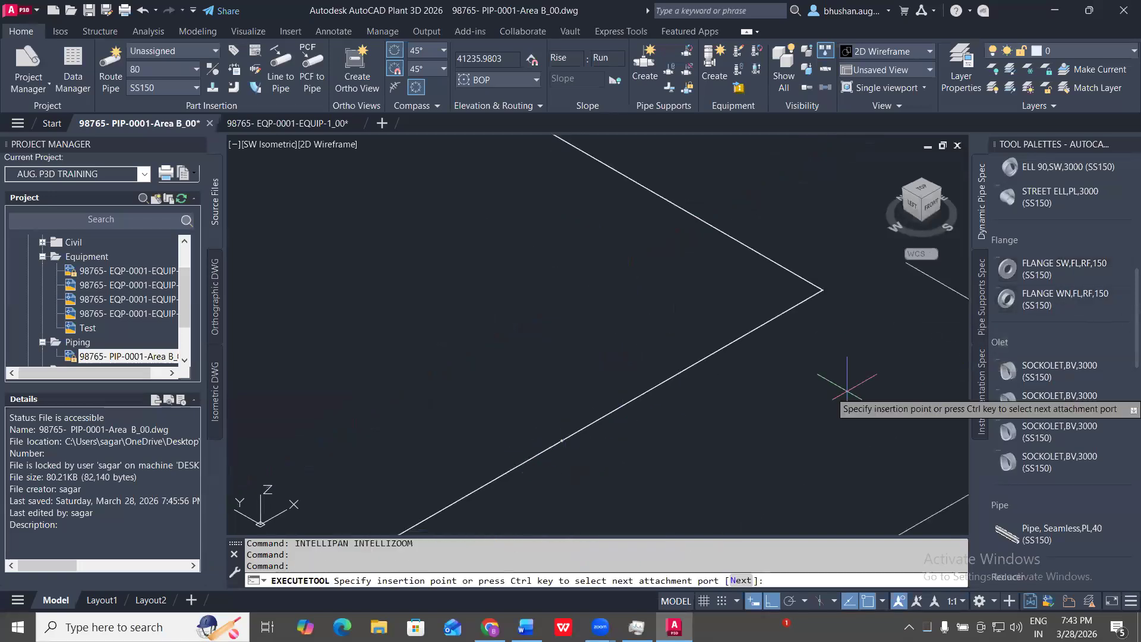
{"action": "left_click", "coordinate": [607, 414]}
{"action": "scroll", "coordinate": [607, 415], "scroll_direction": "up", "scroll_amount": 5}
{"action": "left_click", "coordinate": [634, 442]}
{"action": "key", "text": "Escape"}
{"action": "key", "text": "Escape"}
{"action": "scroll", "coordinate": [454, 380], "scroll_direction": "up", "scroll_amount": 4}
{"action": "scroll", "coordinate": [475, 283], "scroll_direction": "up", "scroll_amount": 5}
{"action": "middle_click_drag", "start_coordinate": [437, 479], "coordinate": [568, 325]}
{"action": "scroll", "coordinate": [562, 241], "scroll_direction": "up", "scroll_amount": 3}
{"action": "left_click", "coordinate": [458, 191]}
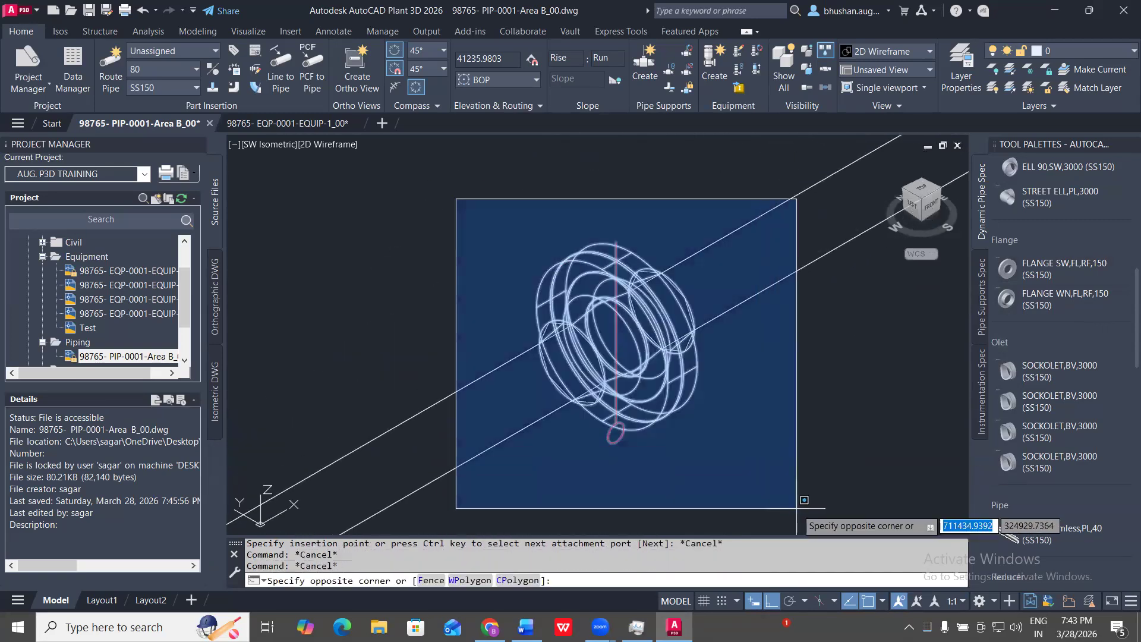
{"action": "left_click", "coordinate": [799, 508]}
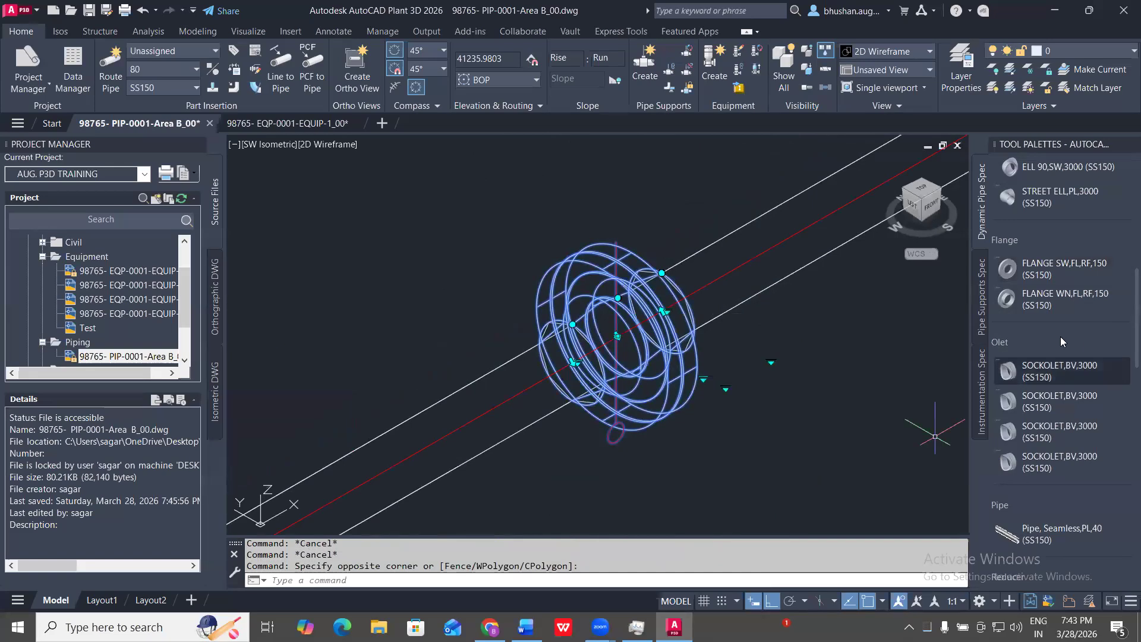
- Try inserting a Ball Valve,FL,RF,150 on the X-direction pipe between the weld neck flange and the corner, setting its rotation
{"action": "scroll", "coordinate": [1046, 453], "scroll_direction": "down", "scroll_amount": 5}
{"action": "scroll", "coordinate": [1045, 453], "scroll_direction": "down", "scroll_amount": 2}
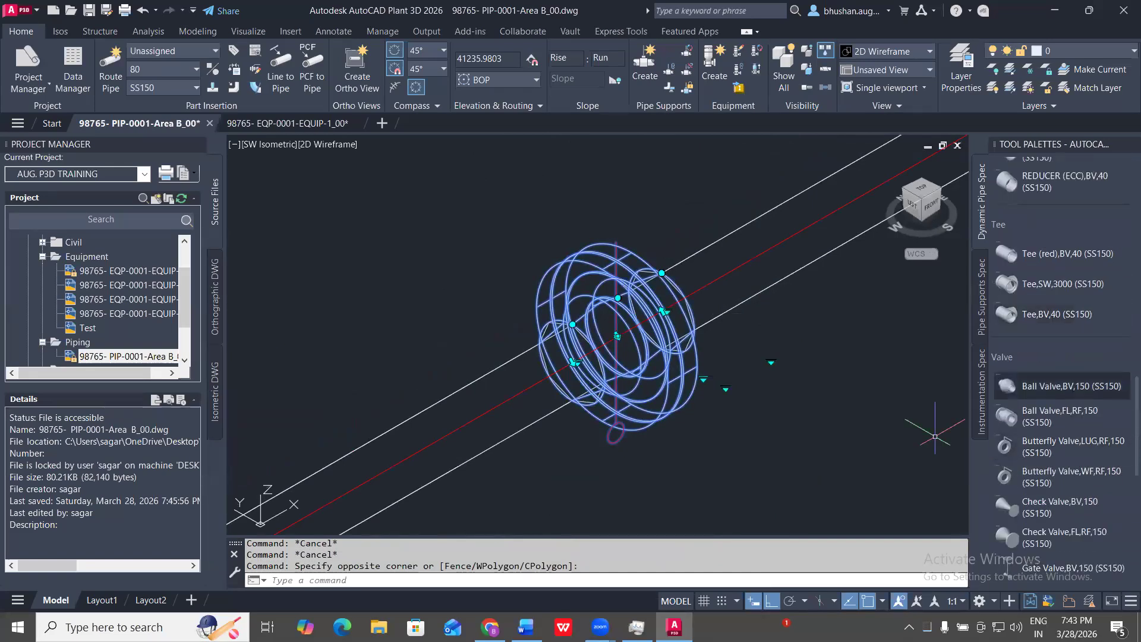
{"action": "left_click", "coordinate": [1064, 387]}
{"action": "scroll", "coordinate": [728, 395], "scroll_direction": "down", "scroll_amount": 6}
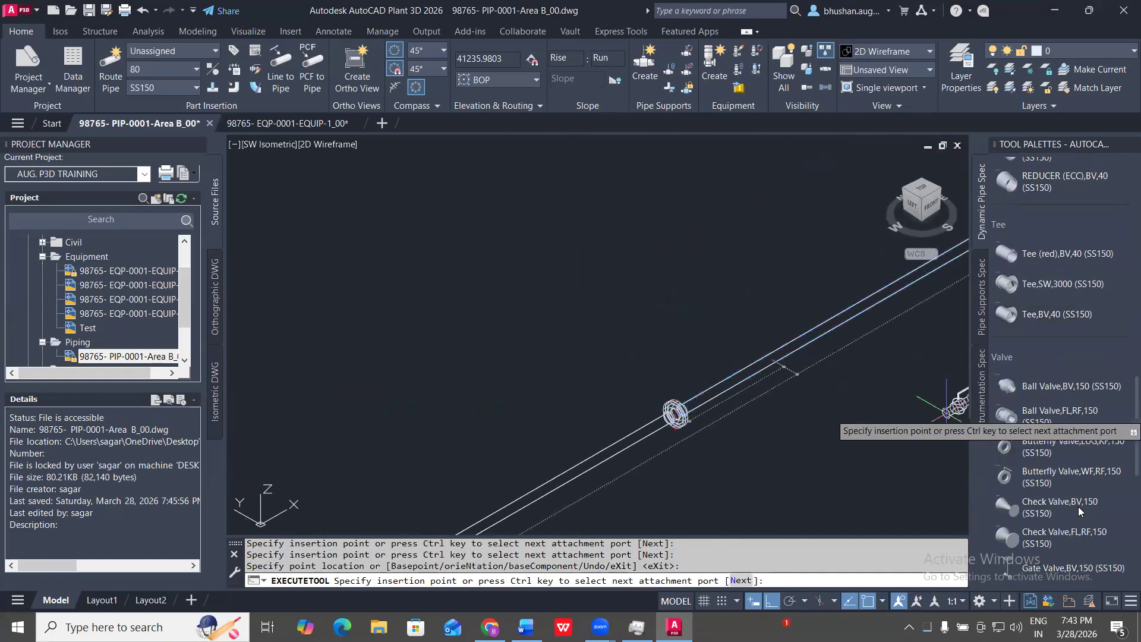
{"action": "key", "text": "Escape"}
{"action": "left_click", "coordinate": [1063, 416]}
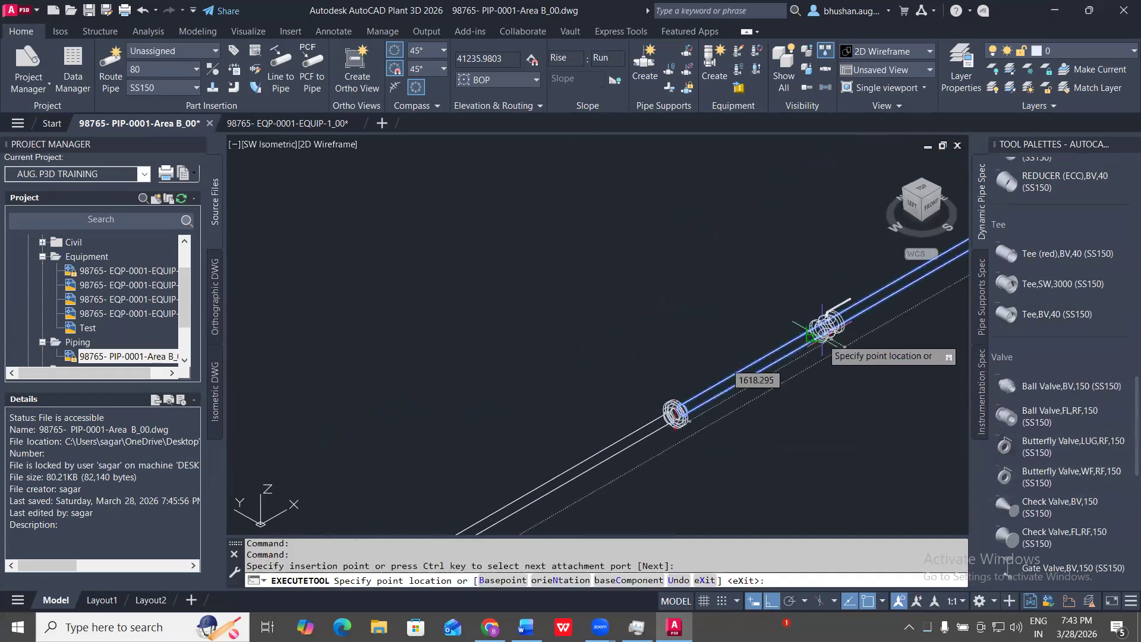
{"action": "left_click", "coordinate": [820, 327]}
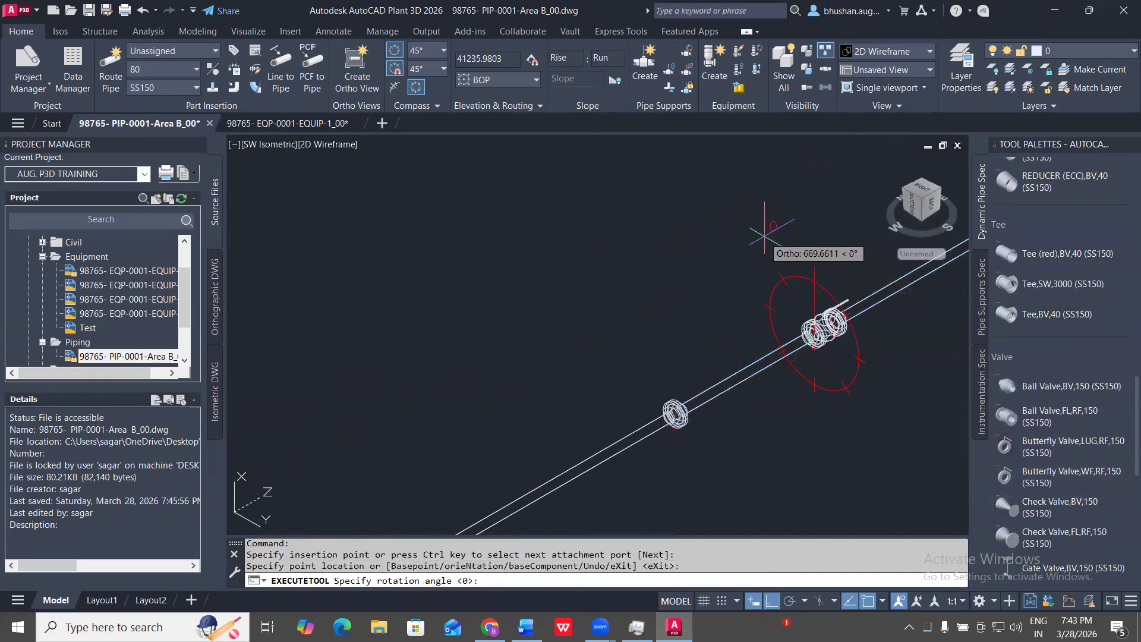
{"action": "left_click", "coordinate": [809, 229]}
{"action": "key", "text": "Escape"}
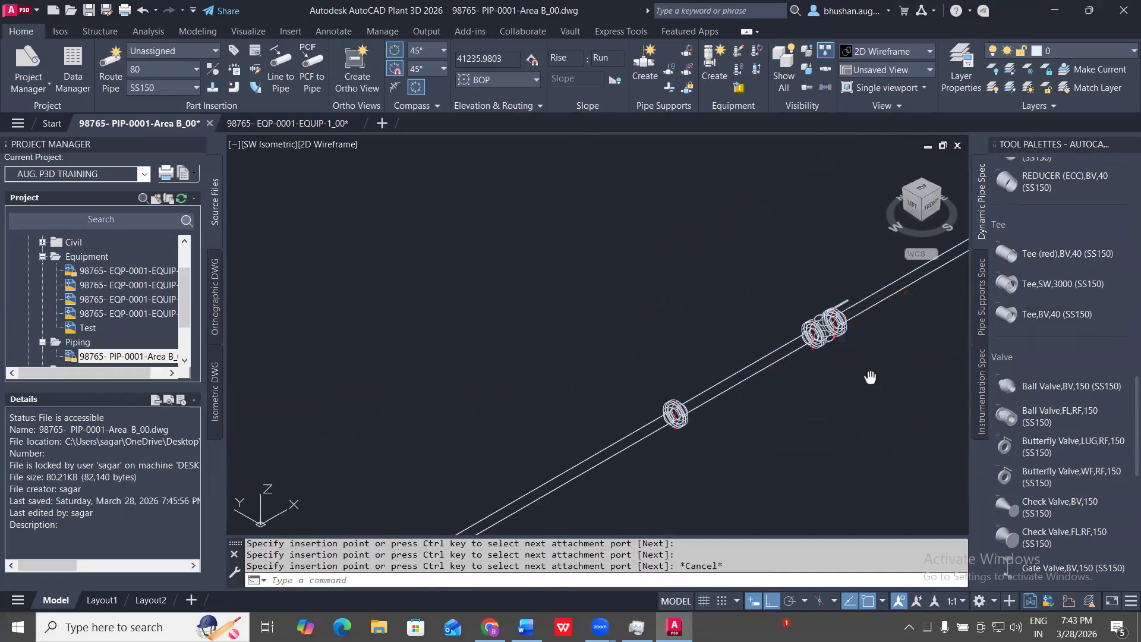
- Review the pipe run up to the corner elbow and undo the ball valve insertion
{"action": "scroll", "coordinate": [765, 382], "scroll_direction": "down", "scroll_amount": 4}
{"action": "middle_click_drag", "start_coordinate": [909, 287], "coordinate": [644, 354]}
{"action": "scroll", "coordinate": [695, 322], "scroll_direction": "down", "scroll_amount": 4}
{"action": "scroll", "coordinate": [821, 234], "scroll_direction": "up", "scroll_amount": 4}
{"action": "scroll", "coordinate": [847, 216], "scroll_direction": "up", "scroll_amount": 3}
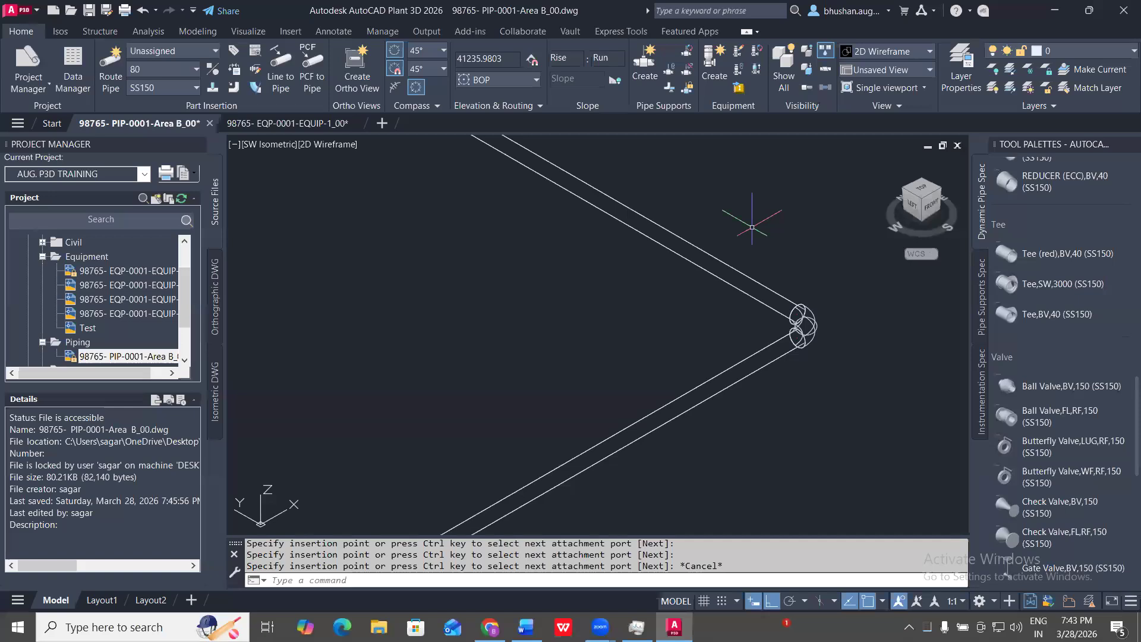
{"action": "scroll", "coordinate": [573, 345], "scroll_direction": "down", "scroll_amount": 8}
{"action": "scroll", "coordinate": [677, 271], "scroll_direction": "down", "scroll_amount": 4}
{"action": "scroll", "coordinate": [645, 281], "scroll_direction": "up", "scroll_amount": 4}
{"action": "scroll", "coordinate": [666, 268], "scroll_direction": "up", "scroll_amount": 2}
{"action": "key", "text": "ctrl+z"}
{"action": "key", "text": "ctrl+z"}
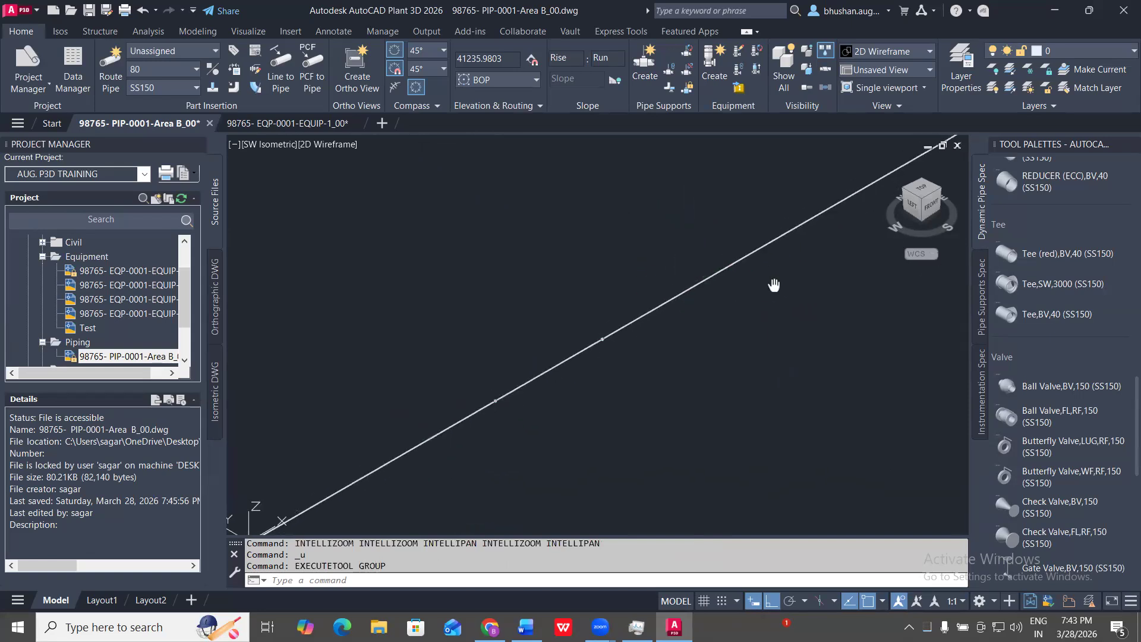
- Erase the elbow and its connections at the corner between the X-direction and Y-direction pipes
{"action": "left_click", "coordinate": [652, 251]}
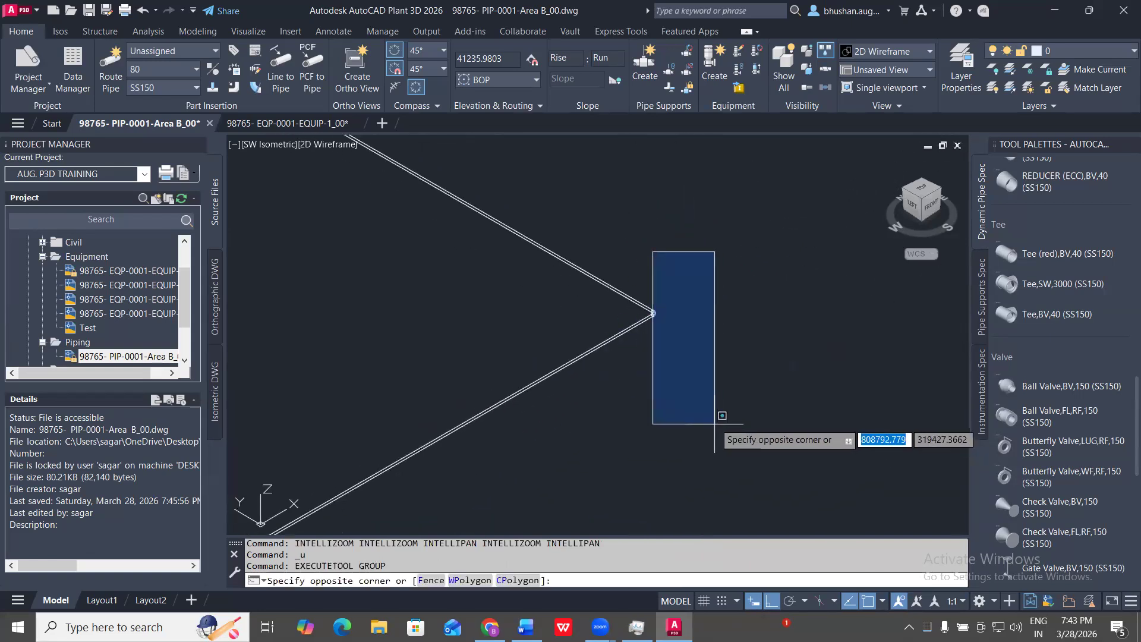
{"action": "key", "text": "Escape"}
{"action": "left_click", "coordinate": [627, 266]}
{"action": "left_click", "coordinate": [692, 425]}
{"action": "type", "text": "e"}
{"action": "key", "text": "Return"}
- Extend the open end of the X-direction pipe until it lines up with the Y-direction pipe's end
{"action": "scroll", "coordinate": [643, 299], "scroll_direction": "up", "scroll_amount": 5}
{"action": "scroll", "coordinate": [659, 385], "scroll_direction": "up", "scroll_amount": 5}
{"action": "left_click", "coordinate": [803, 262]}
{"action": "left_click", "coordinate": [733, 278]}
{"action": "middle_click_drag", "start_coordinate": [768, 284], "coordinate": [682, 387]}
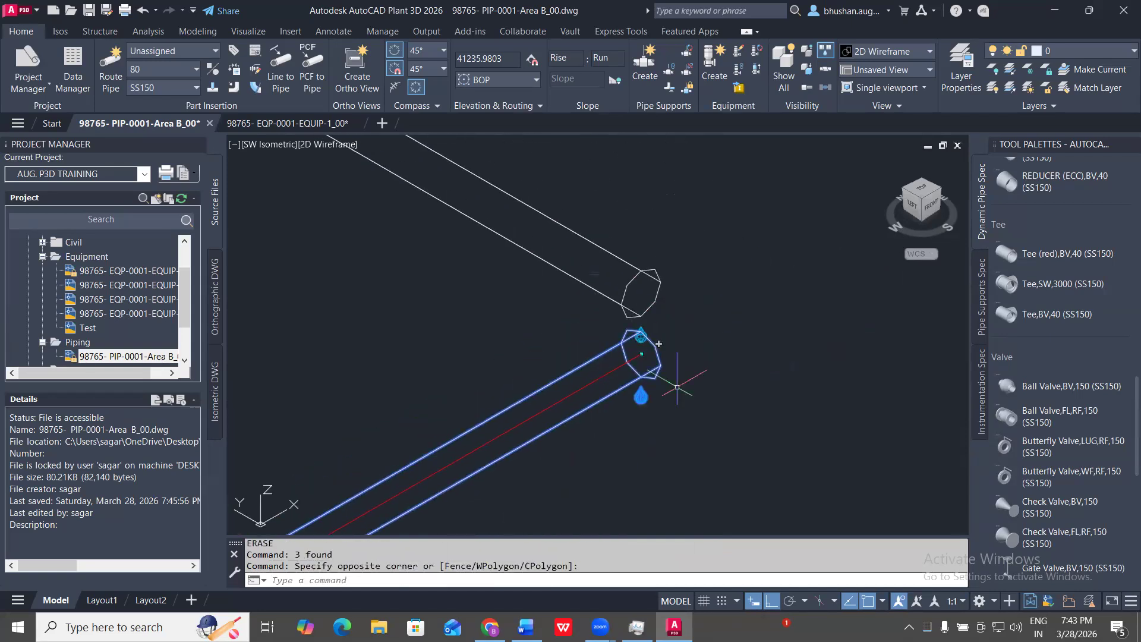
{"action": "left_click", "coordinate": [641, 336]}
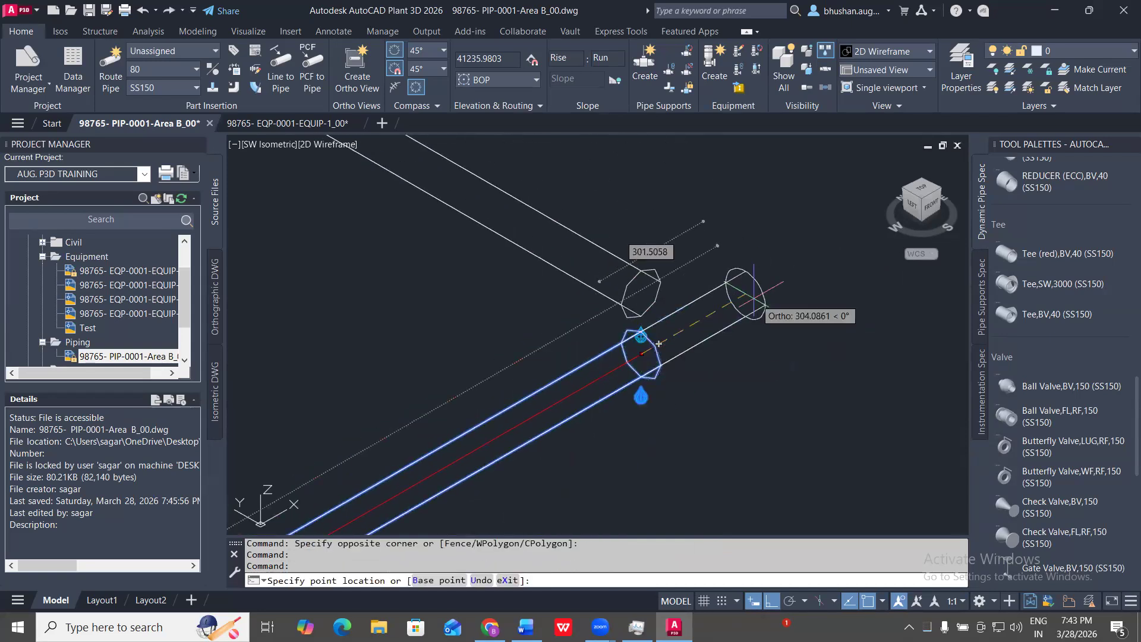
{"action": "left_click", "coordinate": [641, 294]}
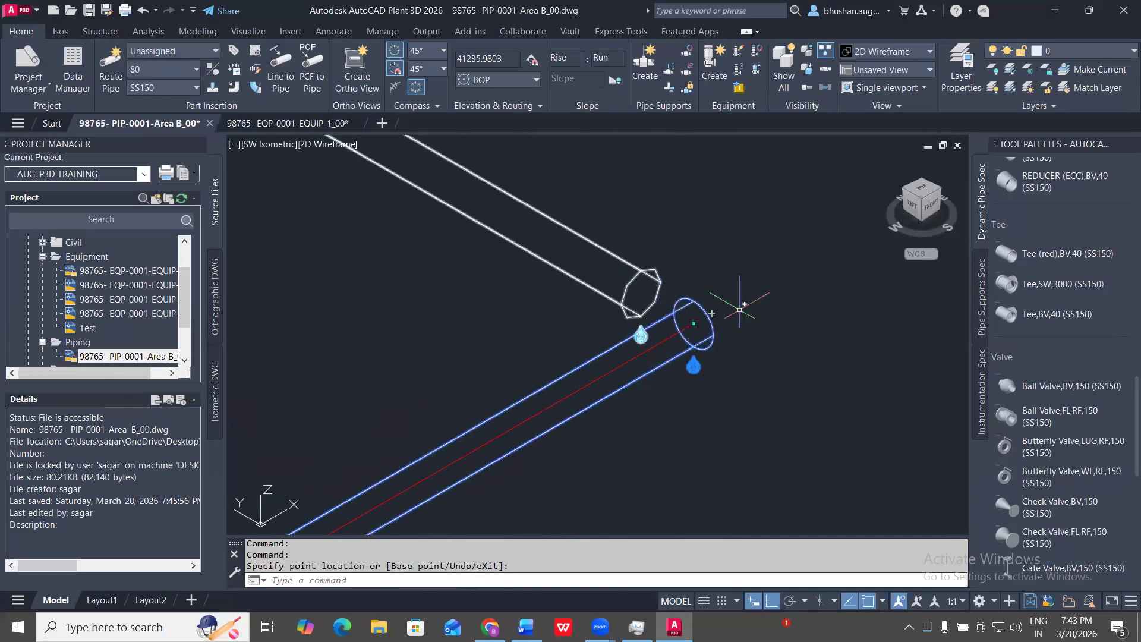
{"action": "key", "text": "Escape"}
- Try extending the Y-direction pipe's open end to meet the lengthened X-direction pipe, inspect the overlap, and undo the stretch
{"action": "left_click", "coordinate": [645, 300]}
{"action": "left_click", "coordinate": [601, 275]}
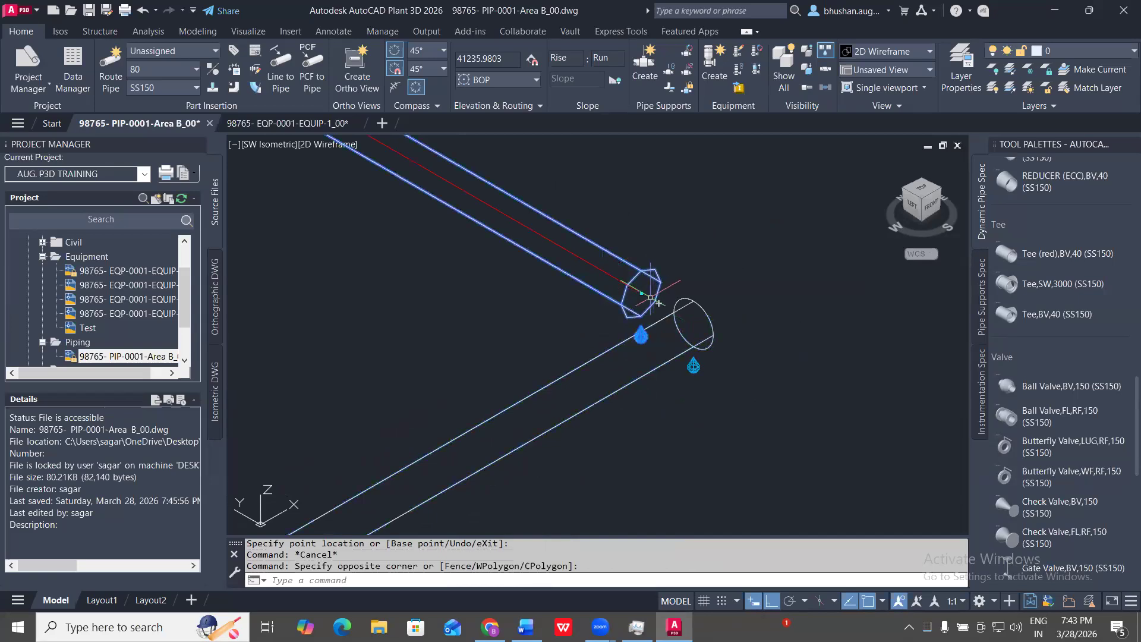
{"action": "left_click", "coordinate": [641, 293]}
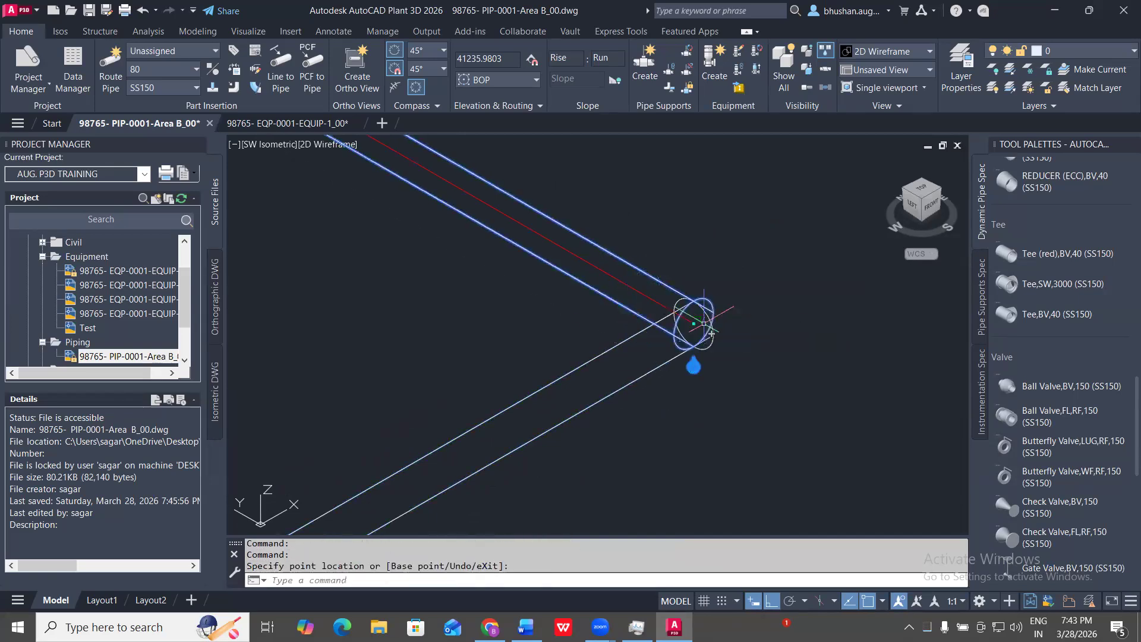
{"action": "key", "text": "Escape"}
{"action": "key", "text": "Escape"}
{"action": "scroll", "coordinate": [695, 327], "scroll_direction": "up", "scroll_amount": 4}
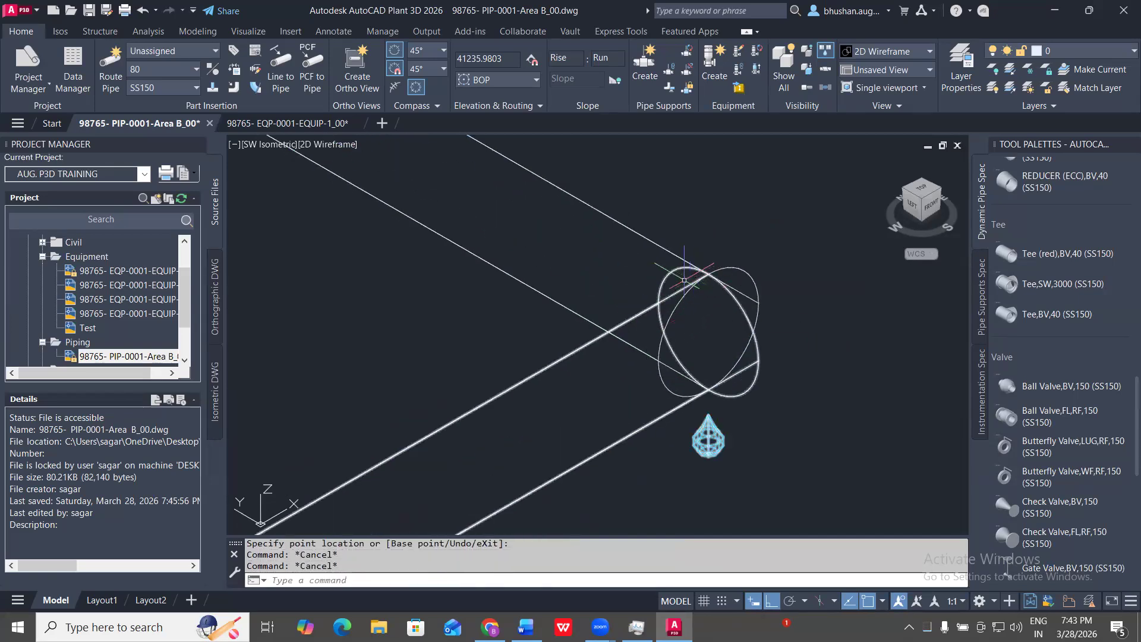
{"action": "left_click", "coordinate": [750, 405]}
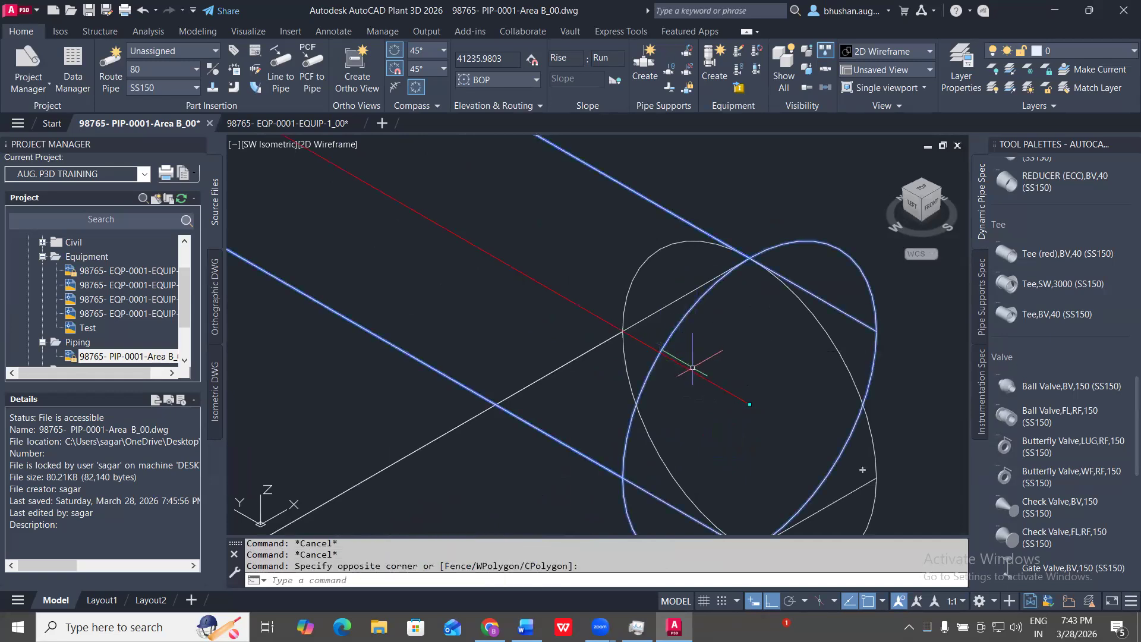
{"action": "scroll", "coordinate": [693, 368], "scroll_direction": "down", "scroll_amount": 4}
{"action": "key", "text": "ctrl+z"}
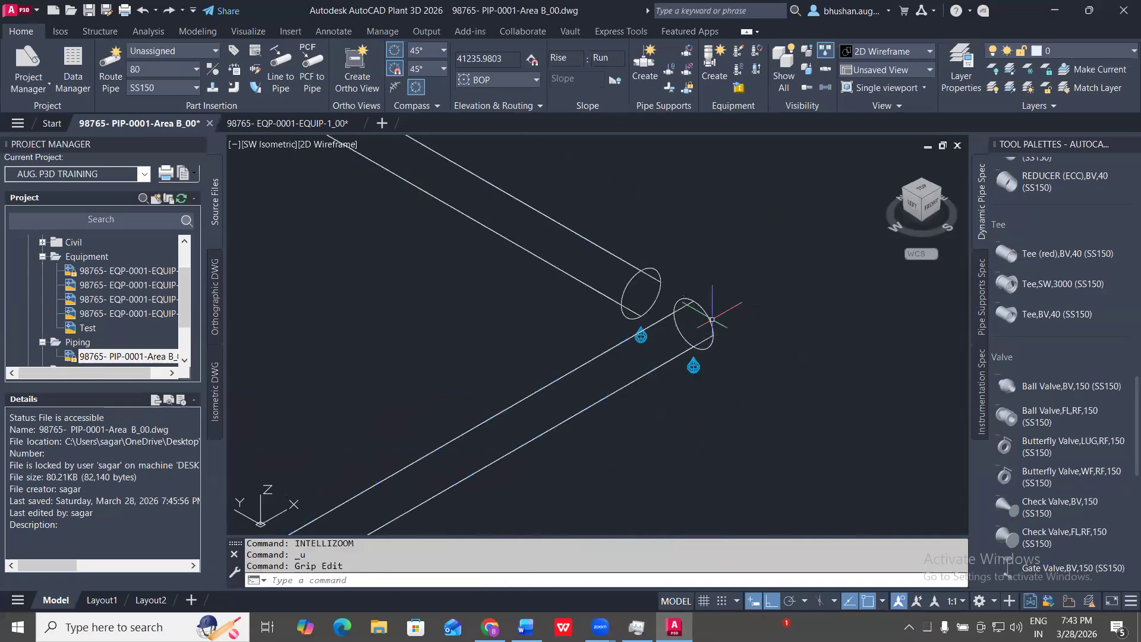
{"action": "key", "text": "Escape"}
- Try stretching the Y-direction pipe's end onto the X-direction pipe's end node with the NOD snap, and undo the stretch
{"action": "left_click", "coordinate": [674, 282]}
{"action": "left_click", "coordinate": [626, 261]}
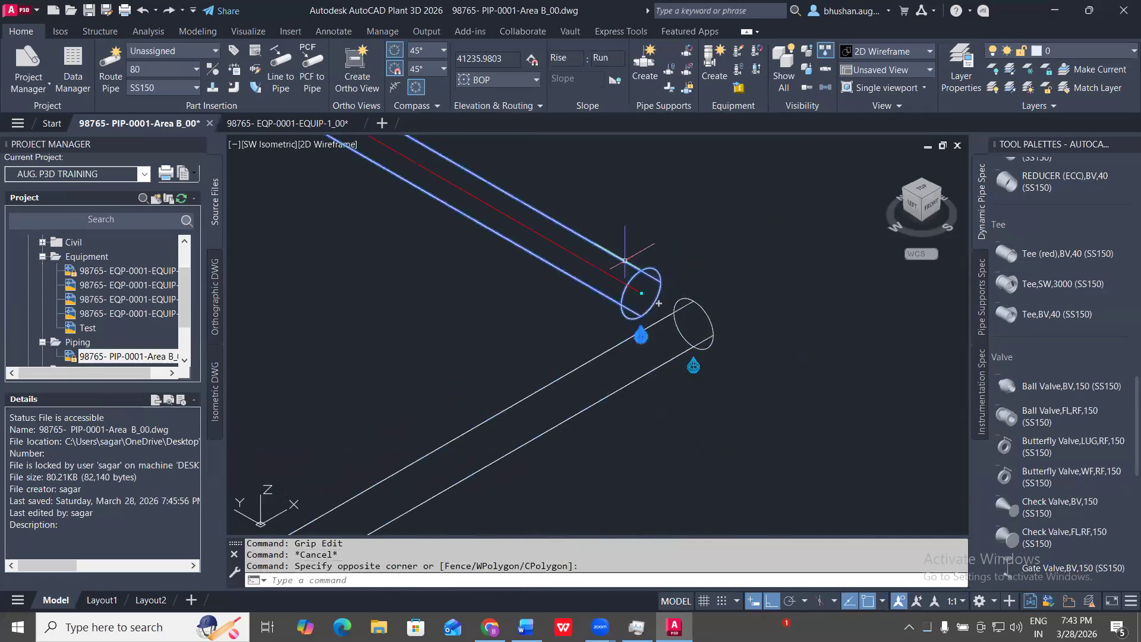
{"action": "left_click", "coordinate": [641, 293]}
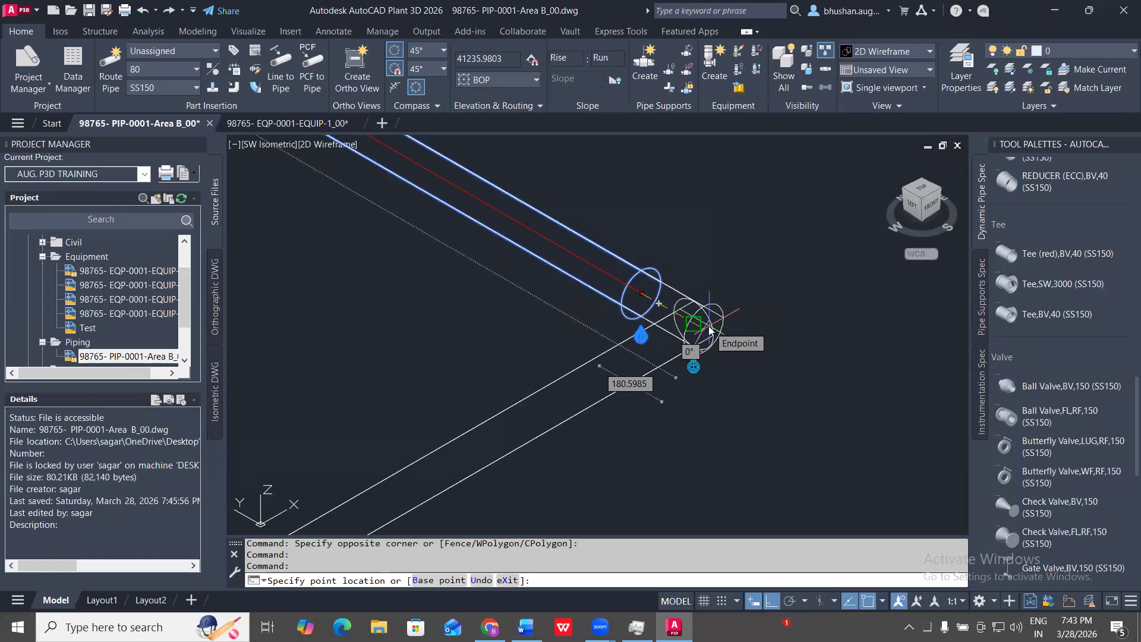
{"action": "type", "text": "nod"}
{"action": "key", "text": "Return"}
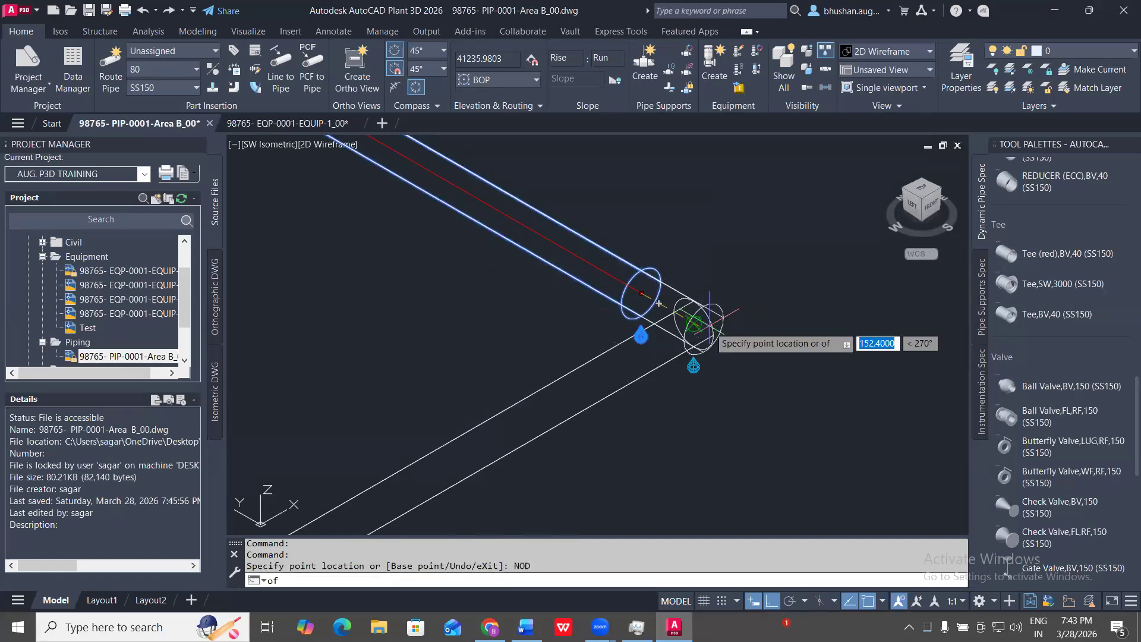
{"action": "key", "text": "Escape"}
{"action": "scroll", "coordinate": [659, 303], "scroll_direction": "up", "scroll_amount": 5}
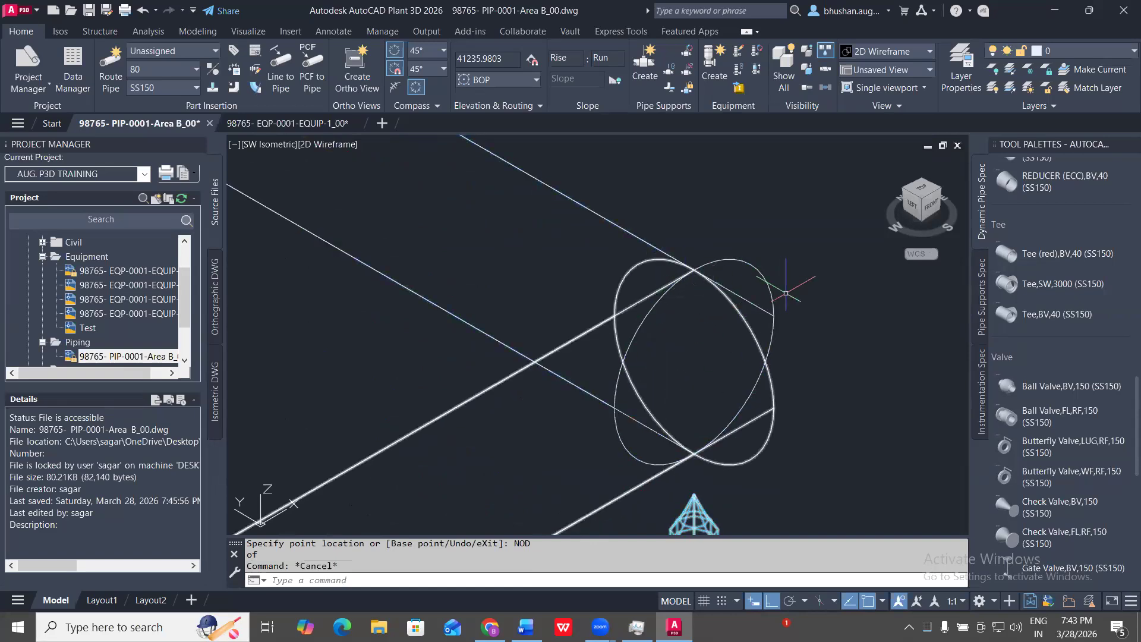
{"action": "scroll", "coordinate": [731, 297], "scroll_direction": "down", "scroll_amount": 5}
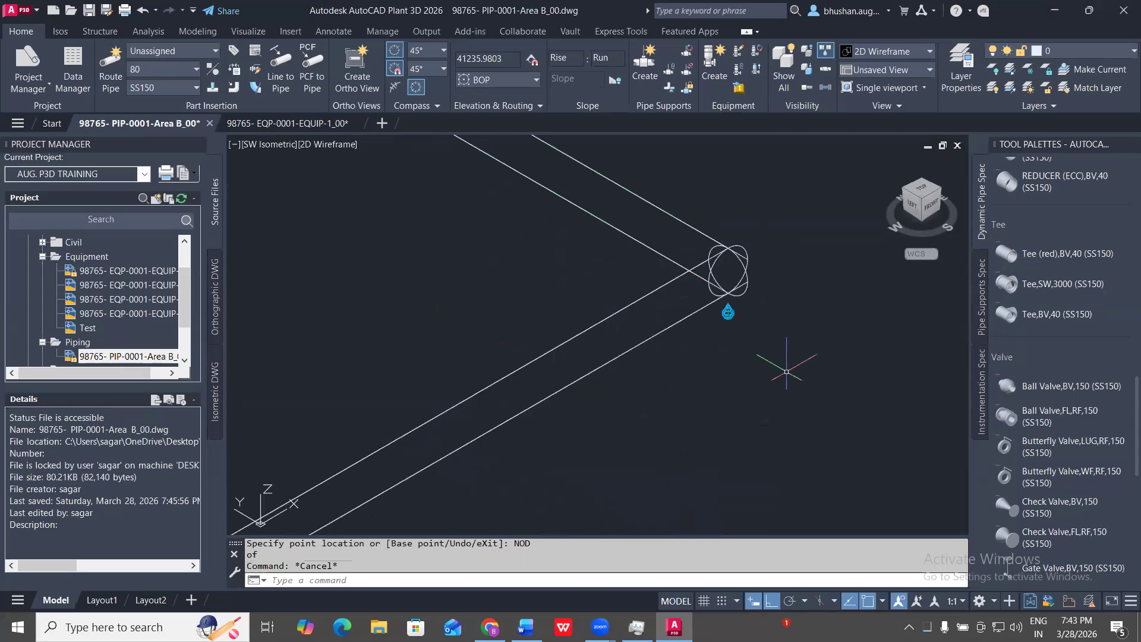
{"action": "key", "text": "ctrl+z"}
- Join the two open pipe ends with a 90° elbow by routing from the X-direction pipe's end to the Y-direction pipe's end
{"action": "left_click", "coordinate": [722, 316]}
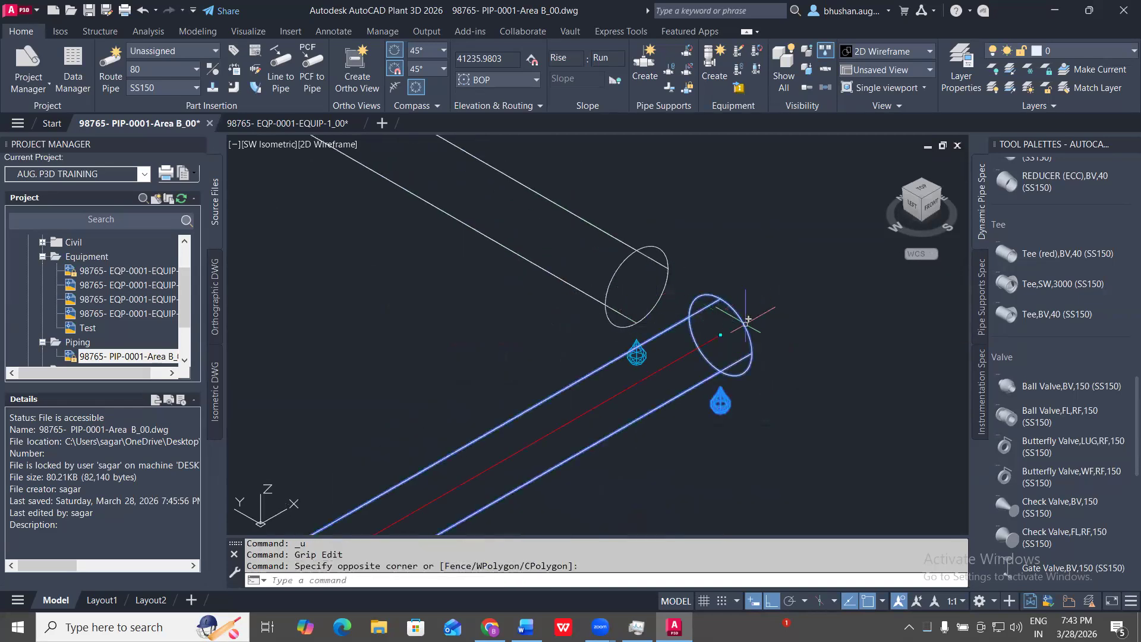
{"action": "left_click", "coordinate": [747, 320]}
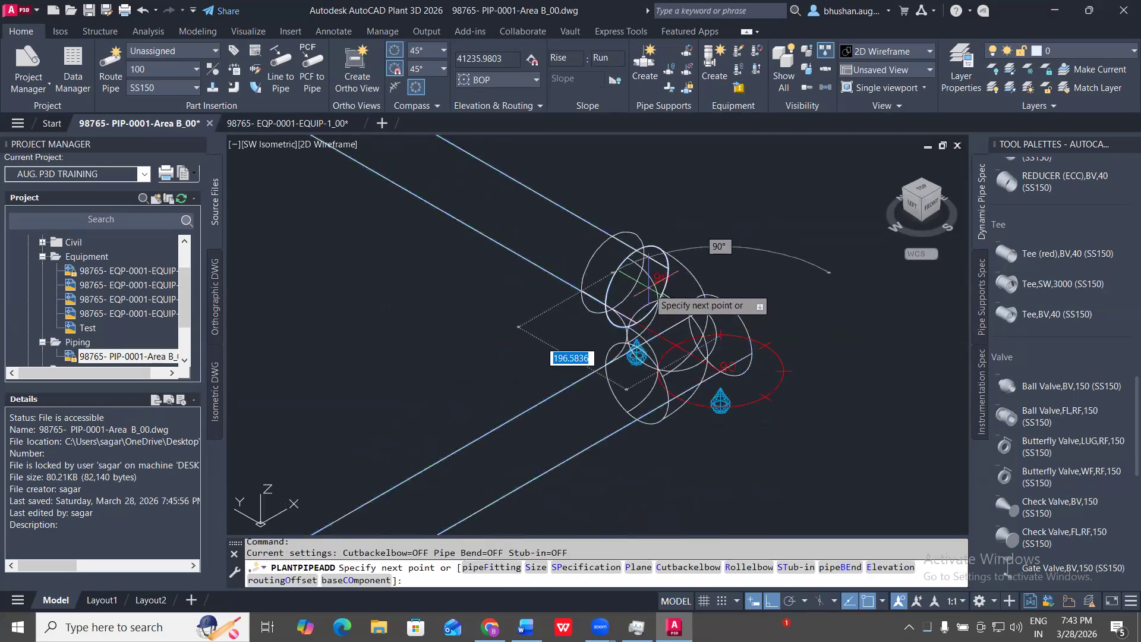
{"action": "key", "text": "Escape"}
{"action": "left_click", "coordinate": [695, 300]}
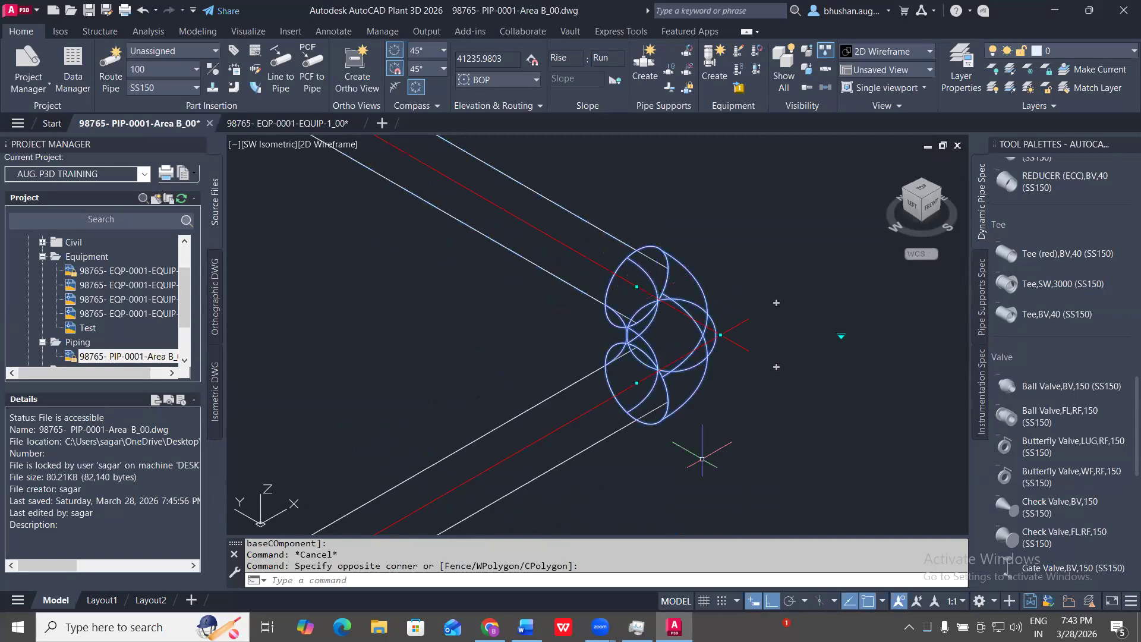
{"action": "key", "text": "Escape"}
{"action": "key", "text": "Escape"}
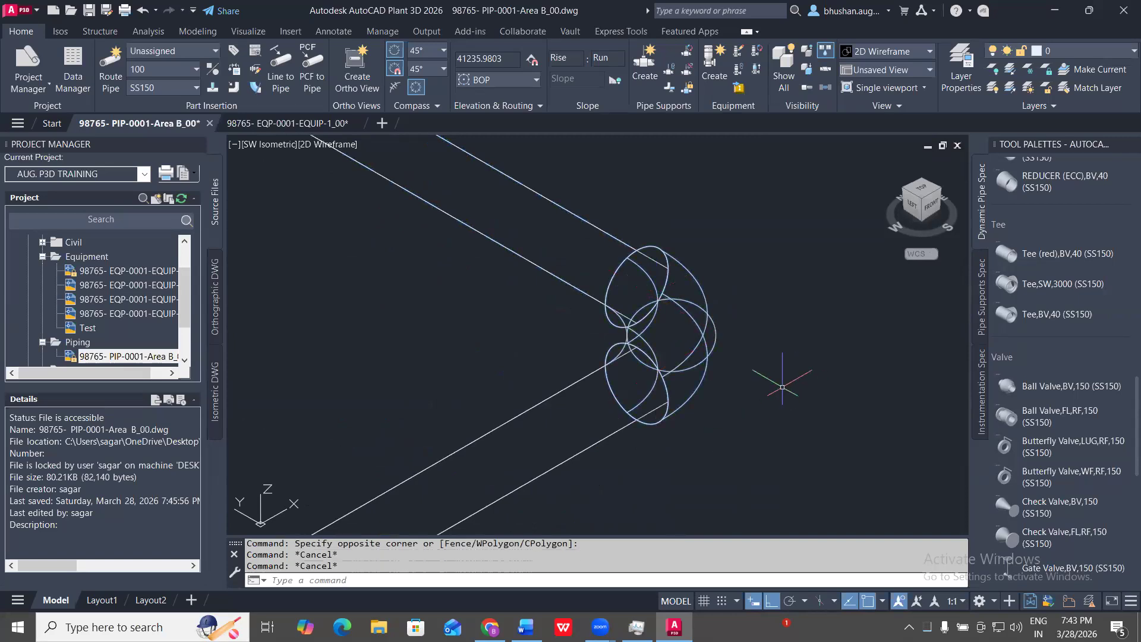
- View the piping model from the top with north up, and from the front
{"action": "scroll", "coordinate": [818, 374], "scroll_direction": "down", "scroll_amount": 2}
{"action": "scroll", "coordinate": [772, 383], "scroll_direction": "down", "scroll_amount": 5}
{"action": "middle_click_drag", "start_coordinate": [858, 358], "coordinate": [718, 358]}
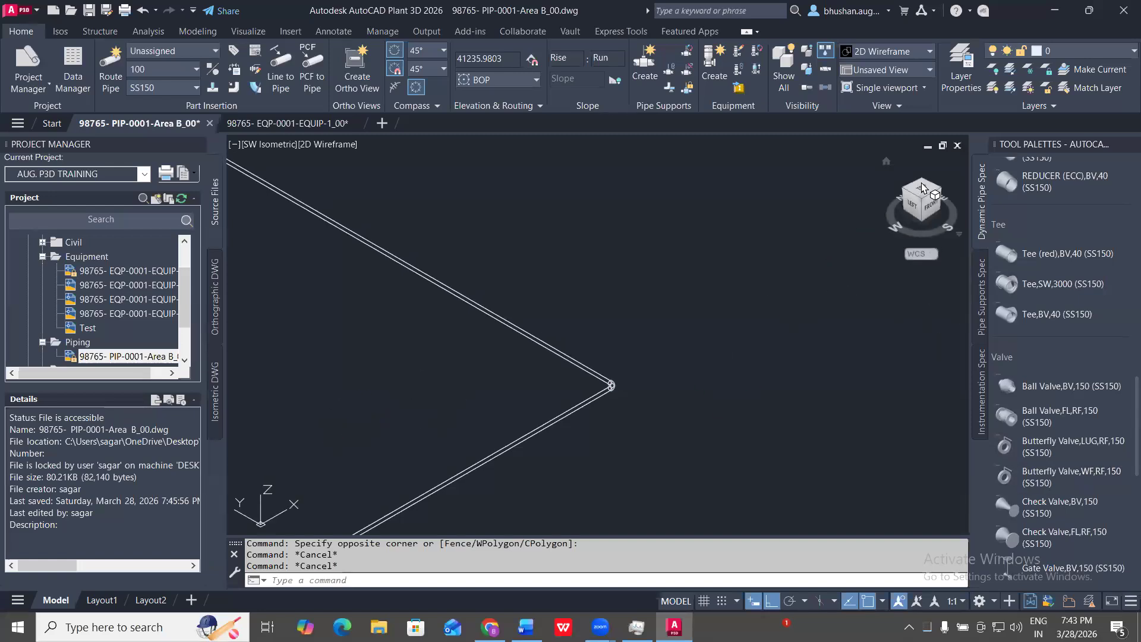
{"action": "left_click", "coordinate": [907, 203]}
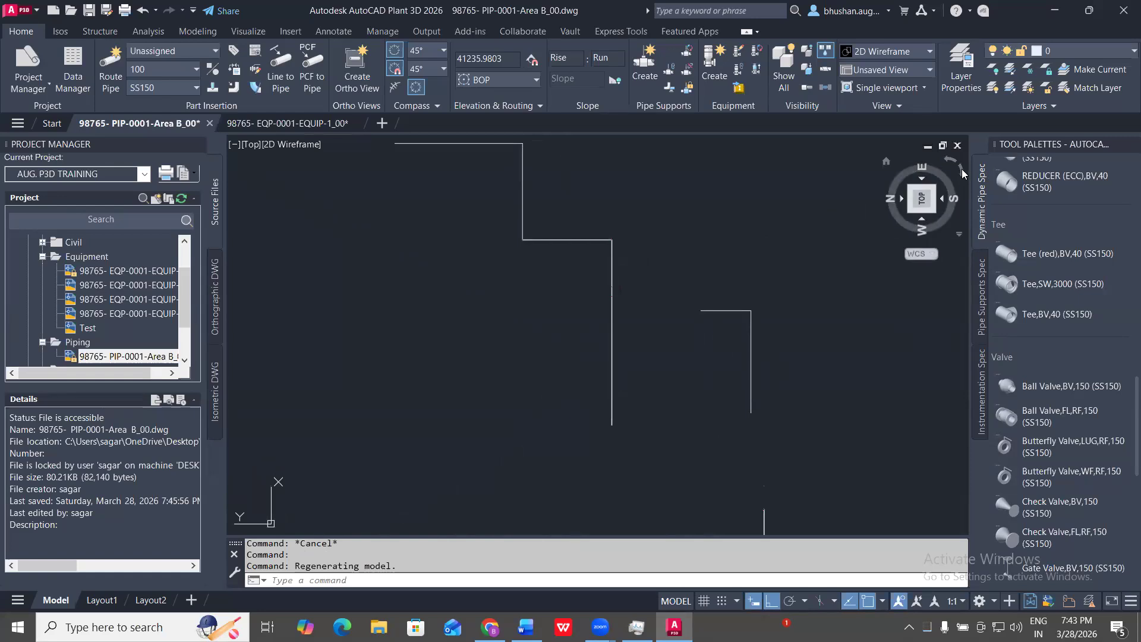
{"action": "left_click", "coordinate": [960, 169]}
{"action": "left_click", "coordinate": [918, 235]}
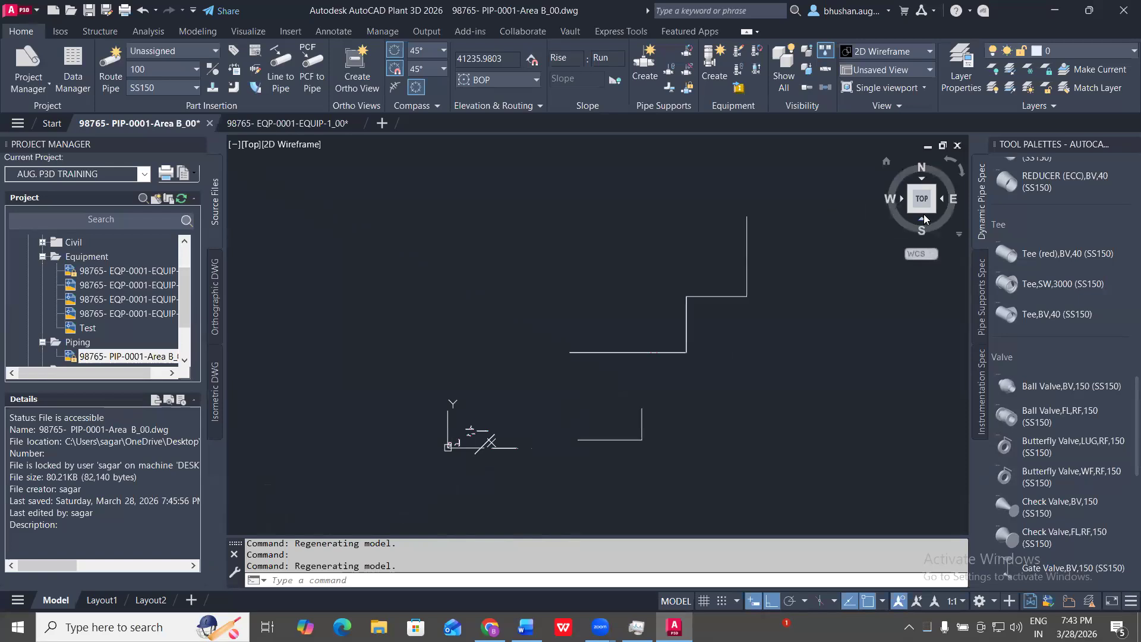
{"action": "left_click", "coordinate": [922, 218]}
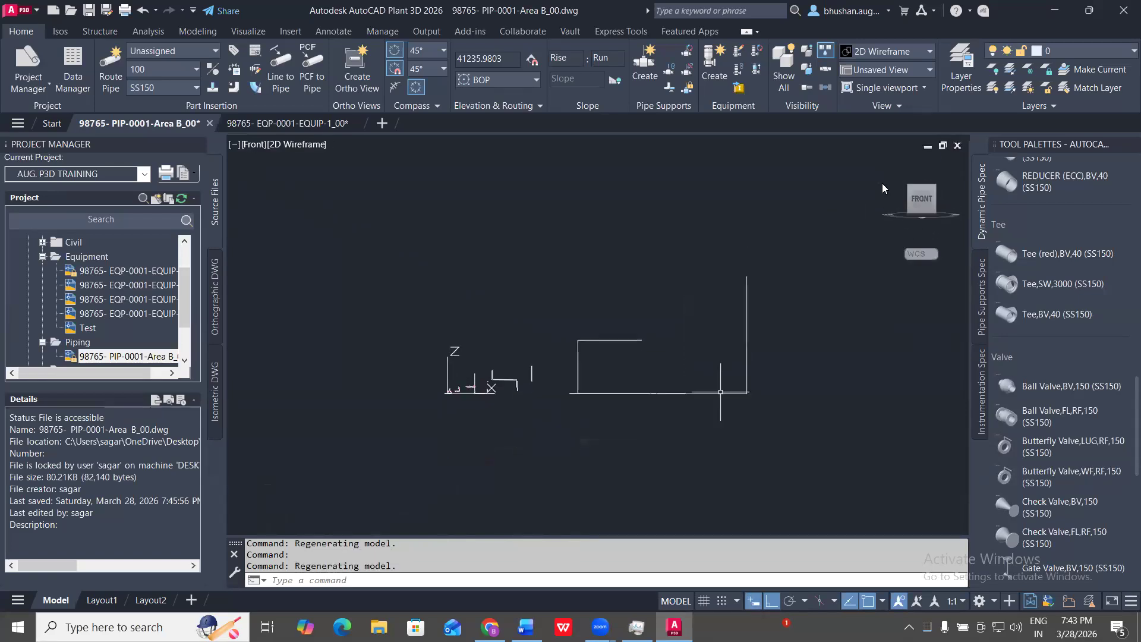
- Route a vertical pipe in the front view, in the open space between the existing pipe runs
{"action": "left_click", "coordinate": [923, 179]}
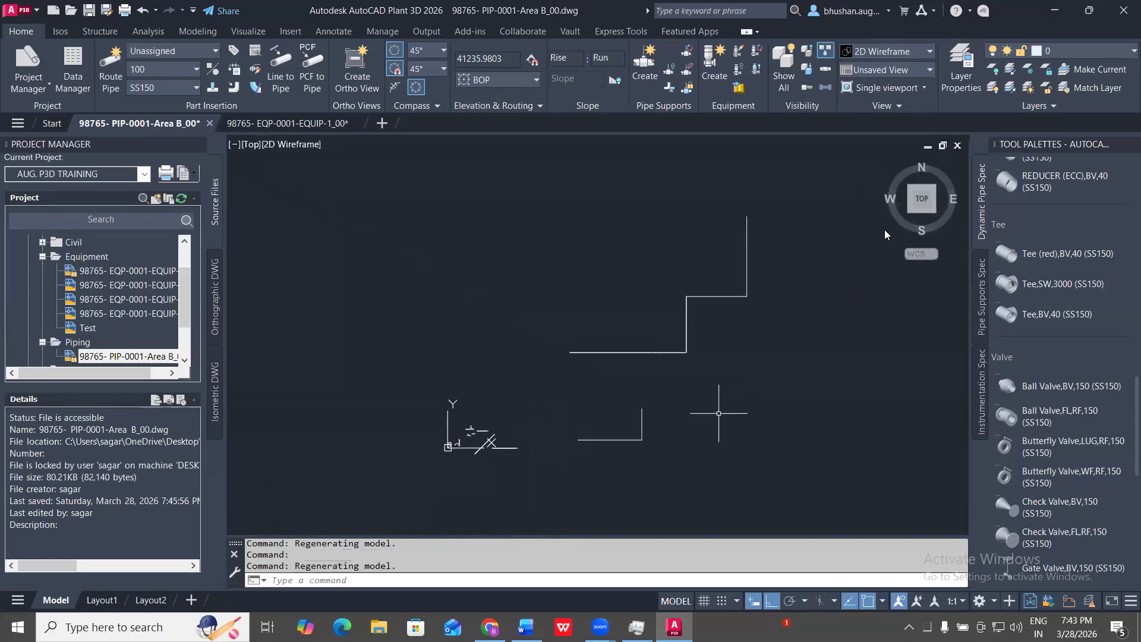
{"action": "left_click", "coordinate": [923, 219]}
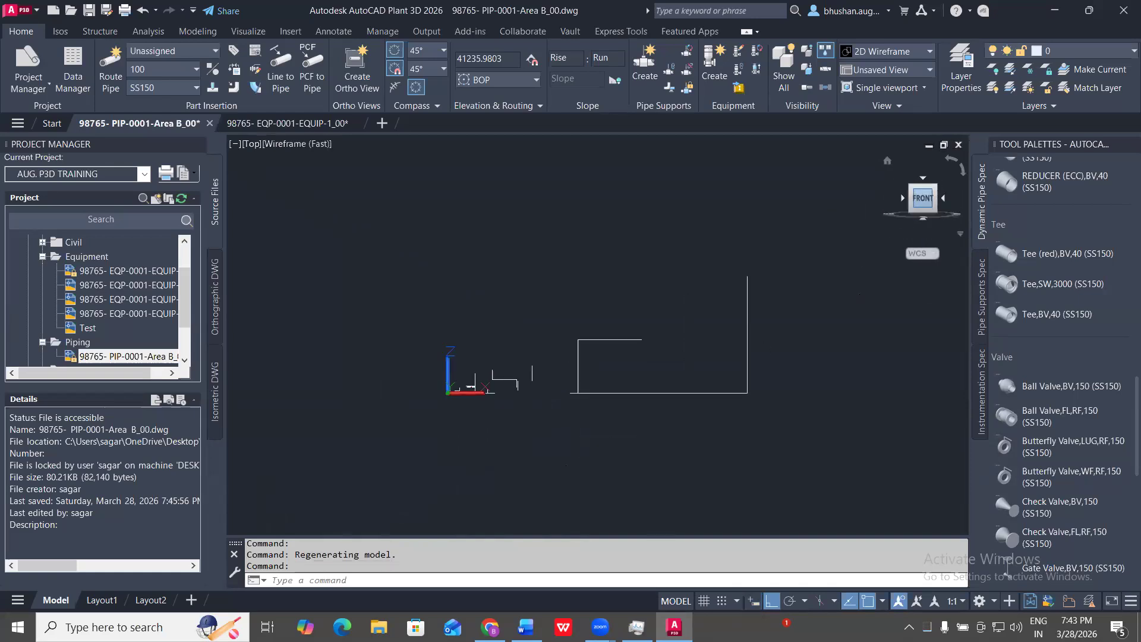
{"action": "scroll", "coordinate": [397, 438], "scroll_direction": "up", "scroll_amount": 2}
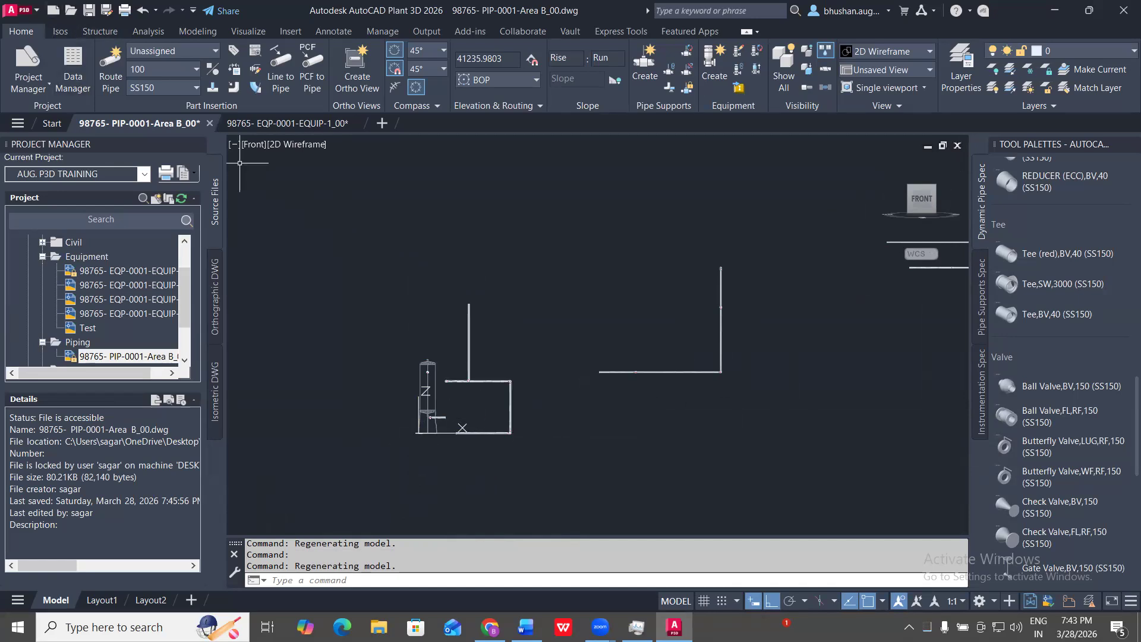
{"action": "left_click", "coordinate": [110, 65]}
{"action": "middle_click_drag", "start_coordinate": [733, 375], "coordinate": [427, 457]}
{"action": "left_click", "coordinate": [525, 427]}
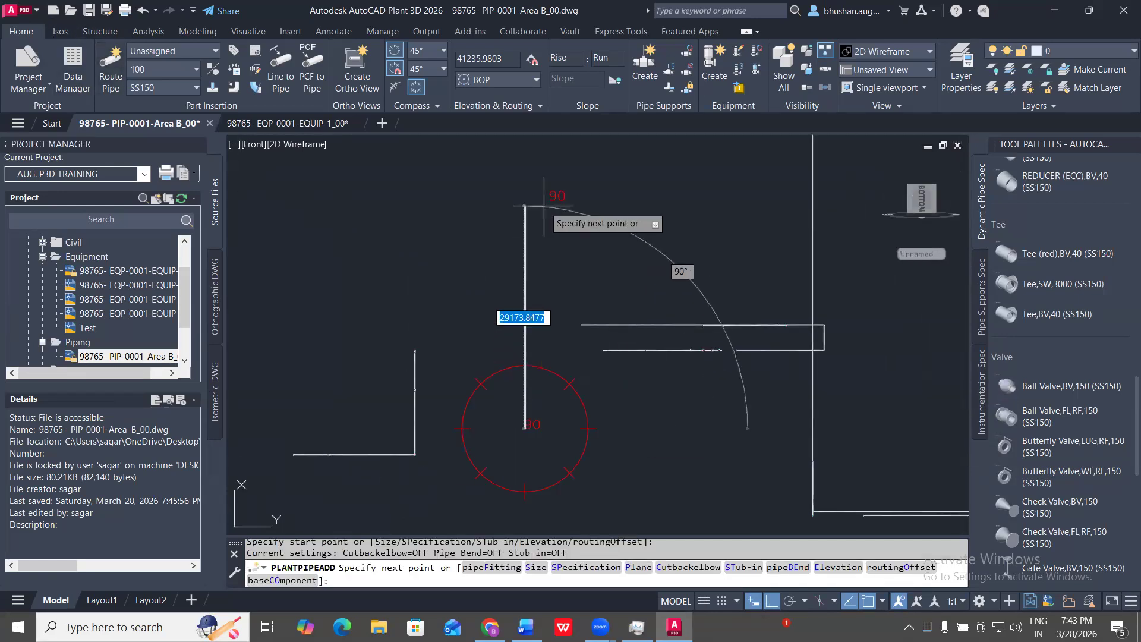
{"action": "left_click", "coordinate": [529, 225]}
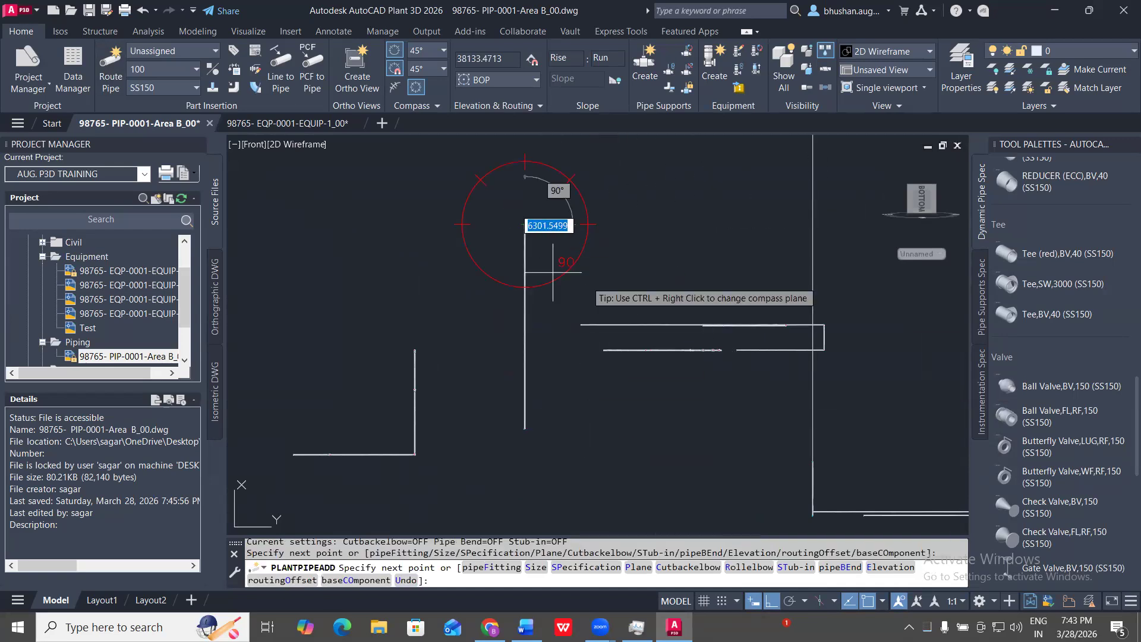
{"action": "scroll", "coordinate": [636, 335], "scroll_direction": "down", "scroll_amount": 6}
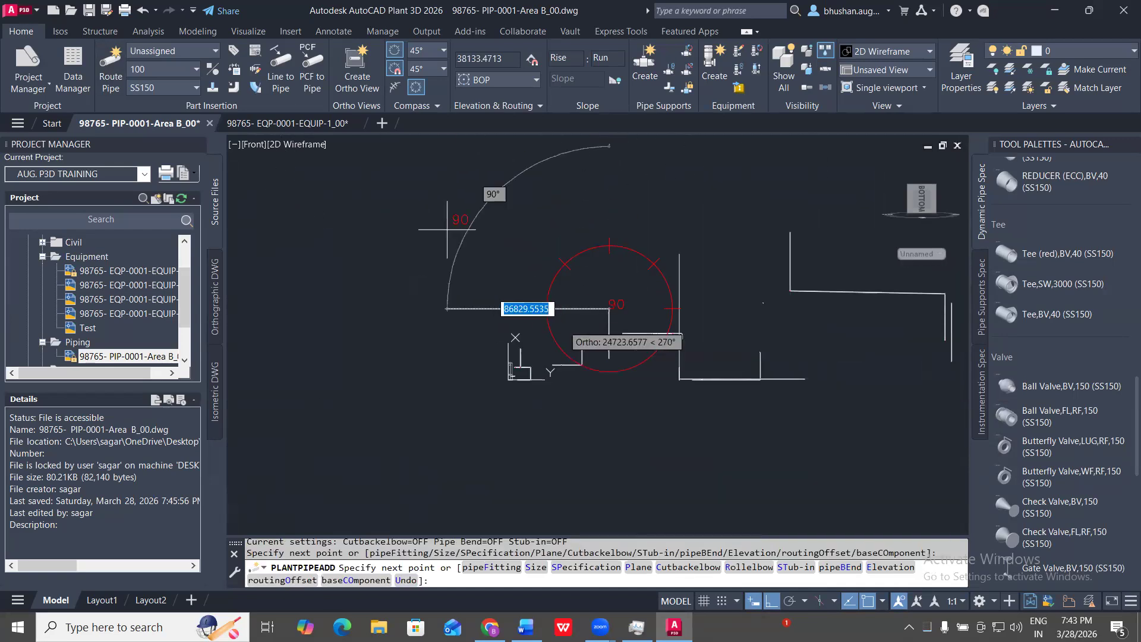
{"action": "scroll", "coordinate": [512, 319], "scroll_direction": "up", "scroll_amount": 4}
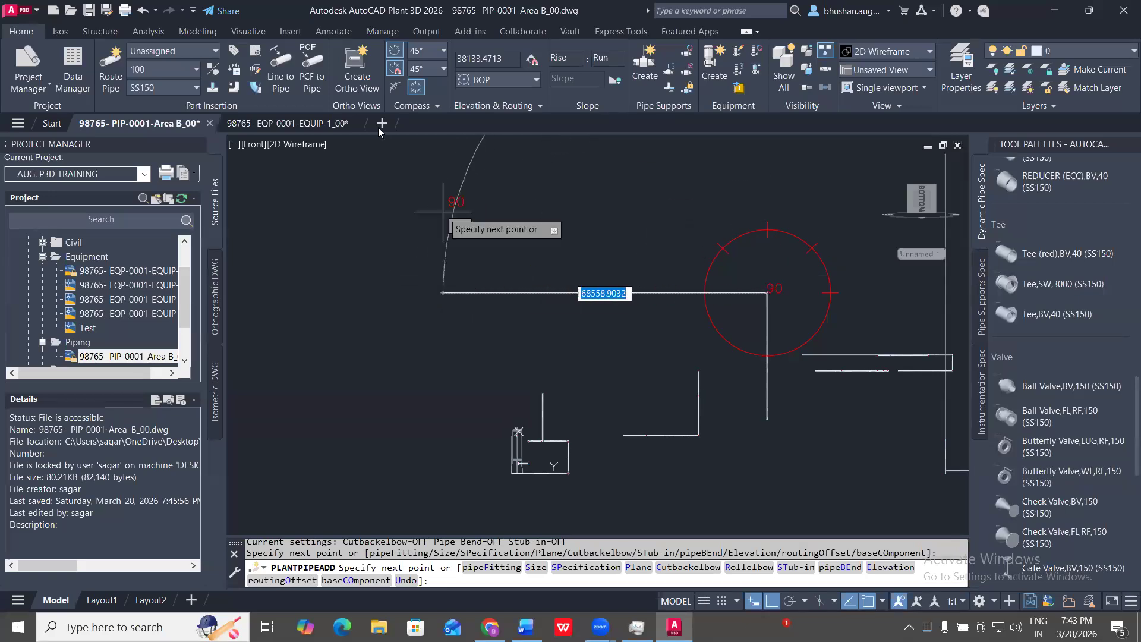
{"action": "key", "text": "Escape"}
{"action": "key", "text": "Escape"}
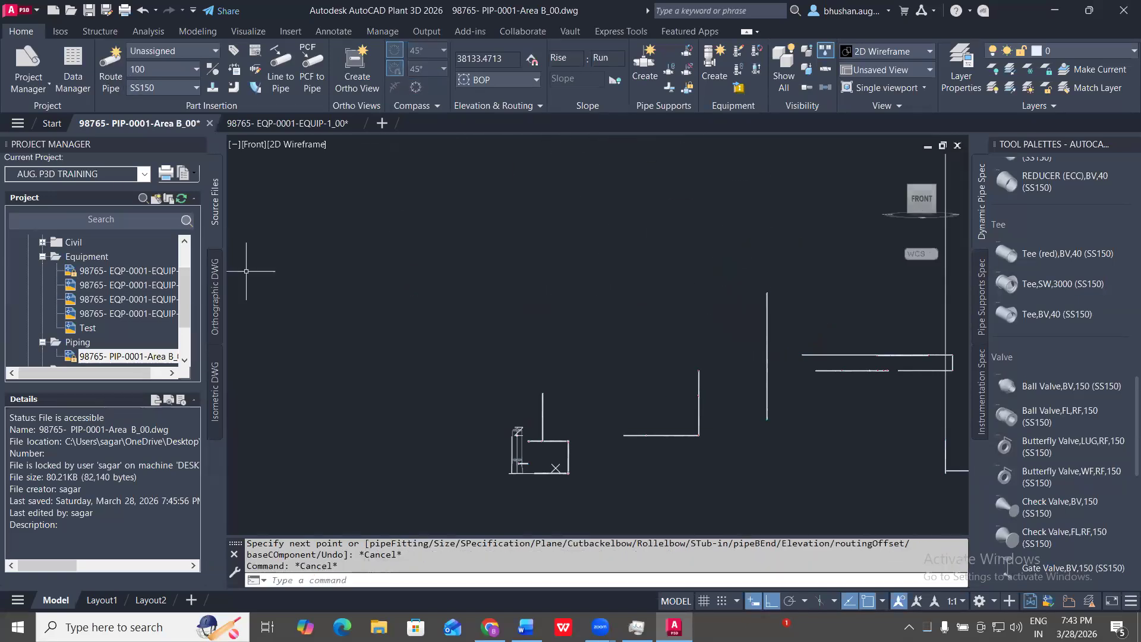
- Route a short horizontal pipe in the front view, in the empty area above the existing piping
{"action": "left_click", "coordinate": [110, 65]}
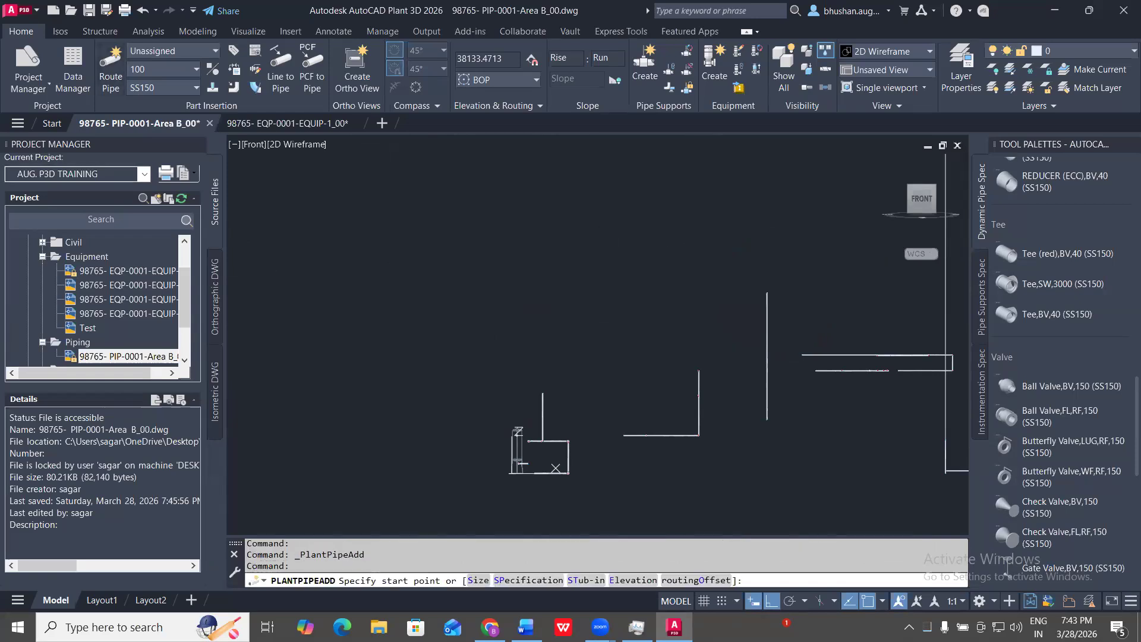
{"action": "left_click", "coordinate": [600, 254]}
{"action": "left_click", "coordinate": [697, 251]}
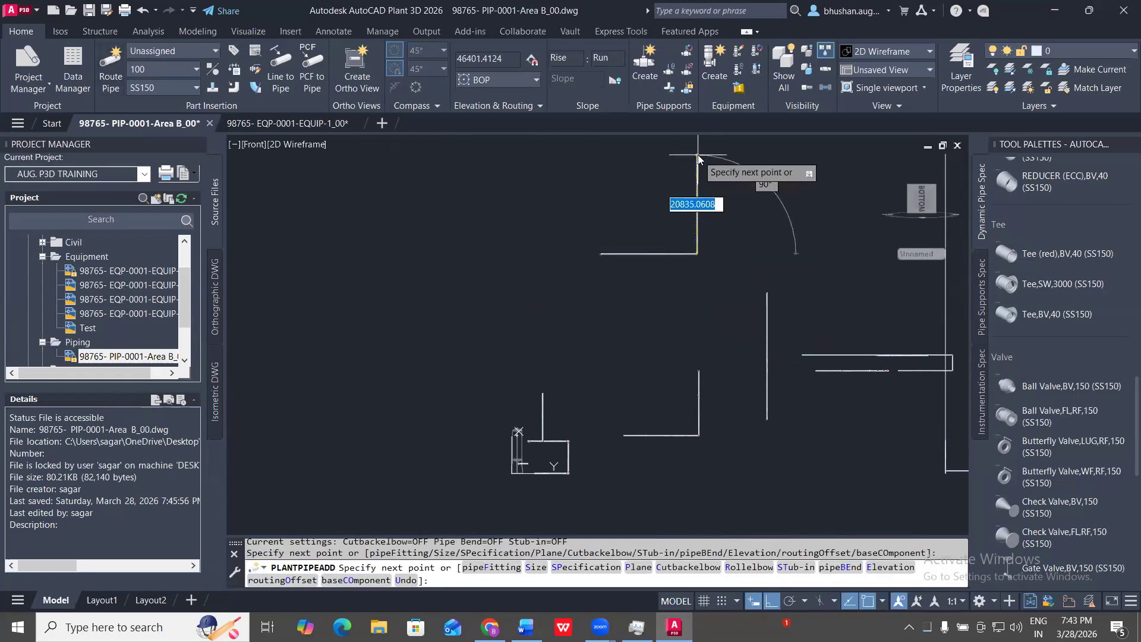
{"action": "key", "text": "Escape"}
{"action": "key", "text": "Escape"}
- Set the user coordinate system to World with the UCS command
{"action": "type", "text": "UCS"}
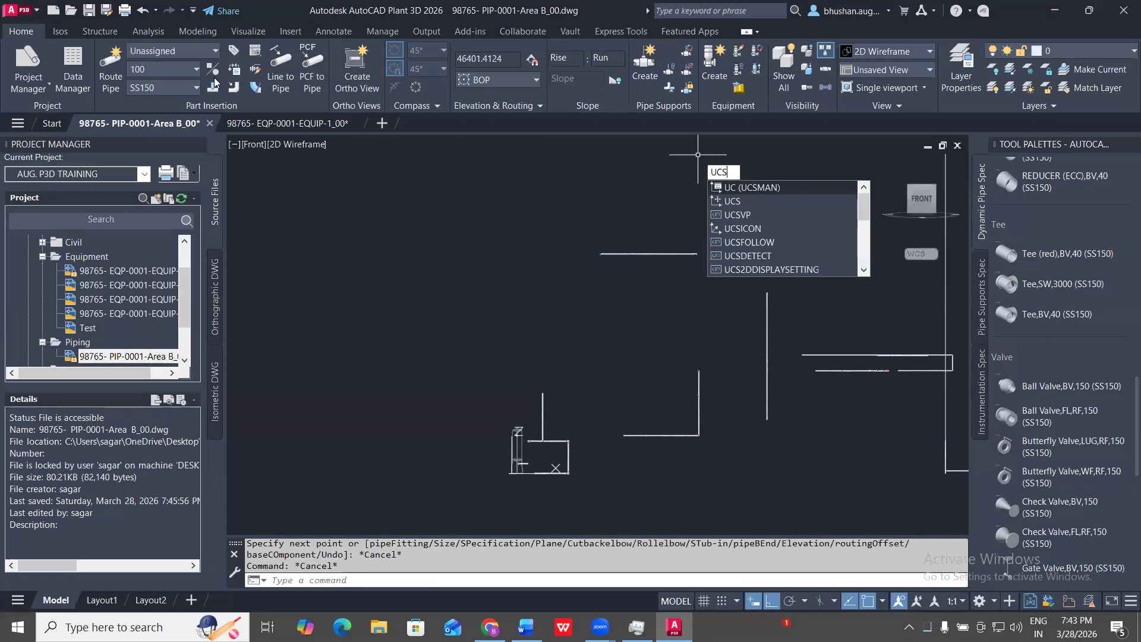
{"action": "key", "text": "Return"}
{"action": "type", "text": "W"}
{"action": "key", "text": "Return"}
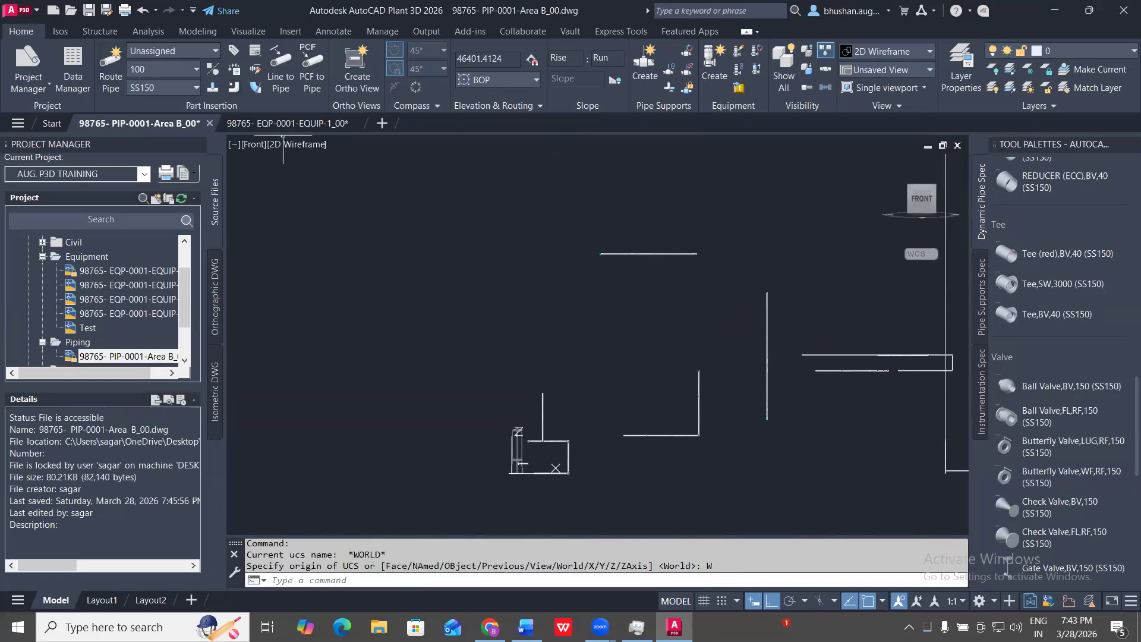
- Route a second short horizontal pipe in the front view, above and offset from the previous horizontal pipe
{"action": "left_click", "coordinate": [111, 65]}
{"action": "left_click", "coordinate": [753, 200]}
{"action": "scroll", "coordinate": [573, 394], "scroll_direction": "up", "scroll_amount": 3}
{"action": "middle_click_drag", "start_coordinate": [523, 466], "coordinate": [571, 263]}
{"action": "middle_click_drag", "start_coordinate": [846, 268], "coordinate": [759, 310]}
{"action": "scroll", "coordinate": [703, 382], "scroll_direction": "down", "scroll_amount": 4}
{"action": "type", "text": "UC"}
{"action": "key", "text": "Return"}
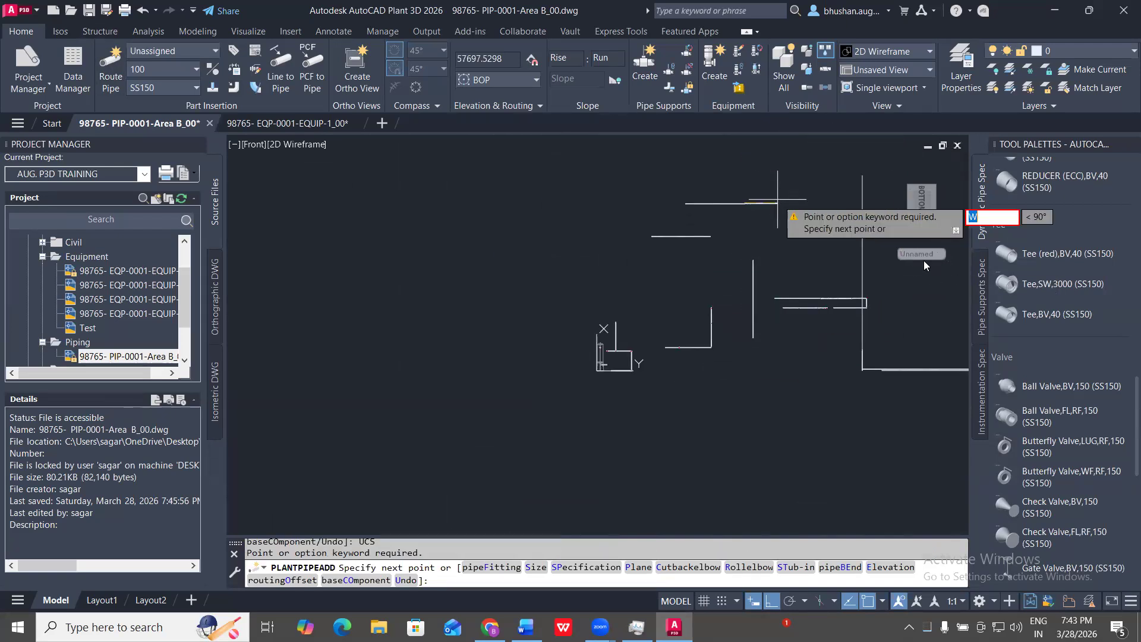
{"action": "key", "text": "Escape"}
{"action": "key", "text": "Escape"}
- View the piping model from the top and from the right, and examine the pipe runs
{"action": "left_click", "coordinate": [922, 257]}
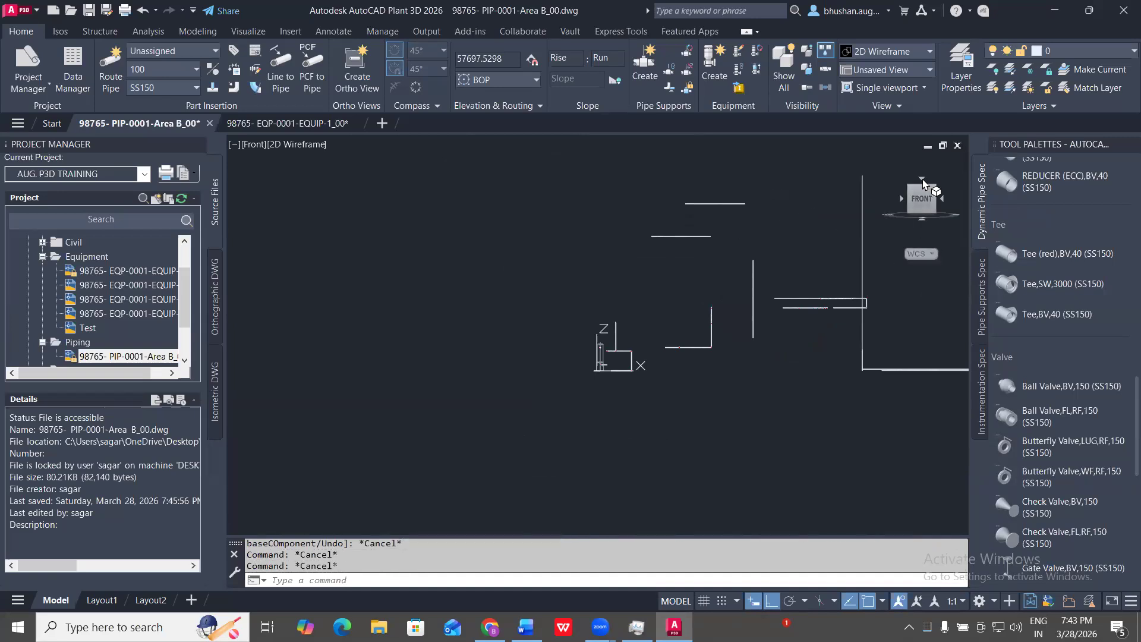
{"action": "left_click", "coordinate": [928, 183]}
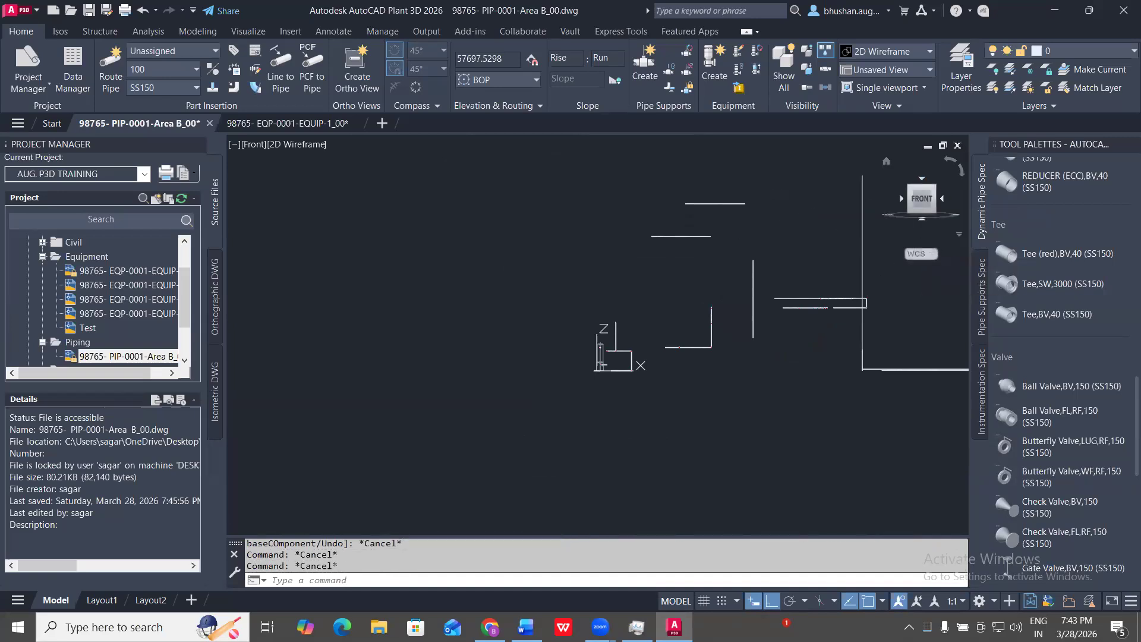
{"action": "left_click", "coordinate": [922, 178]}
{"action": "type", "text": "UCS"}
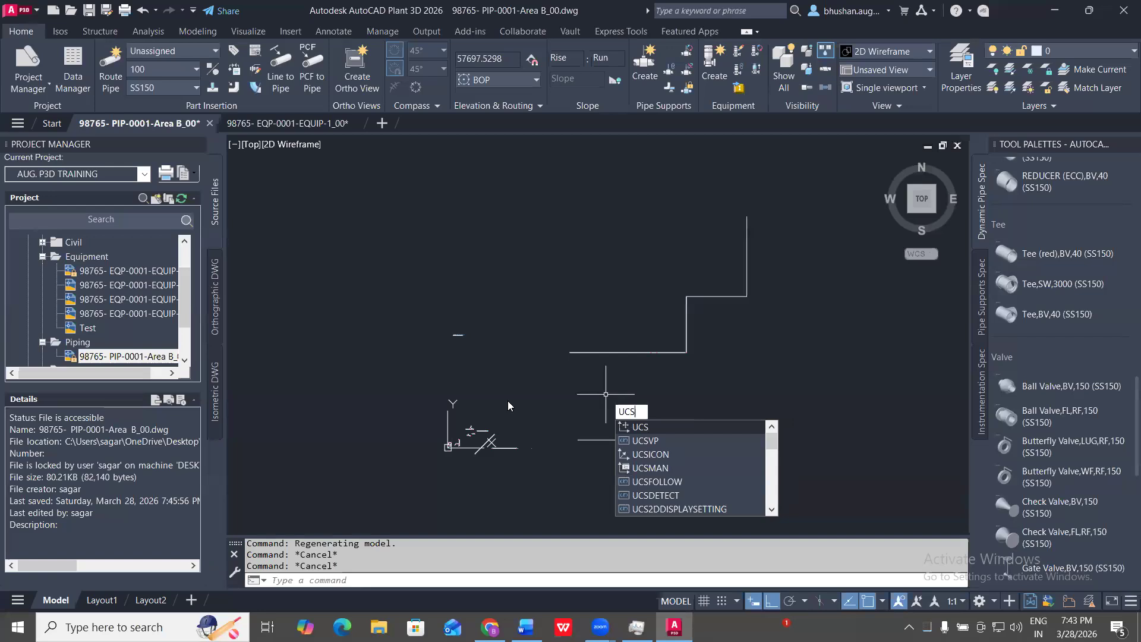
{"action": "key", "text": "Return"}
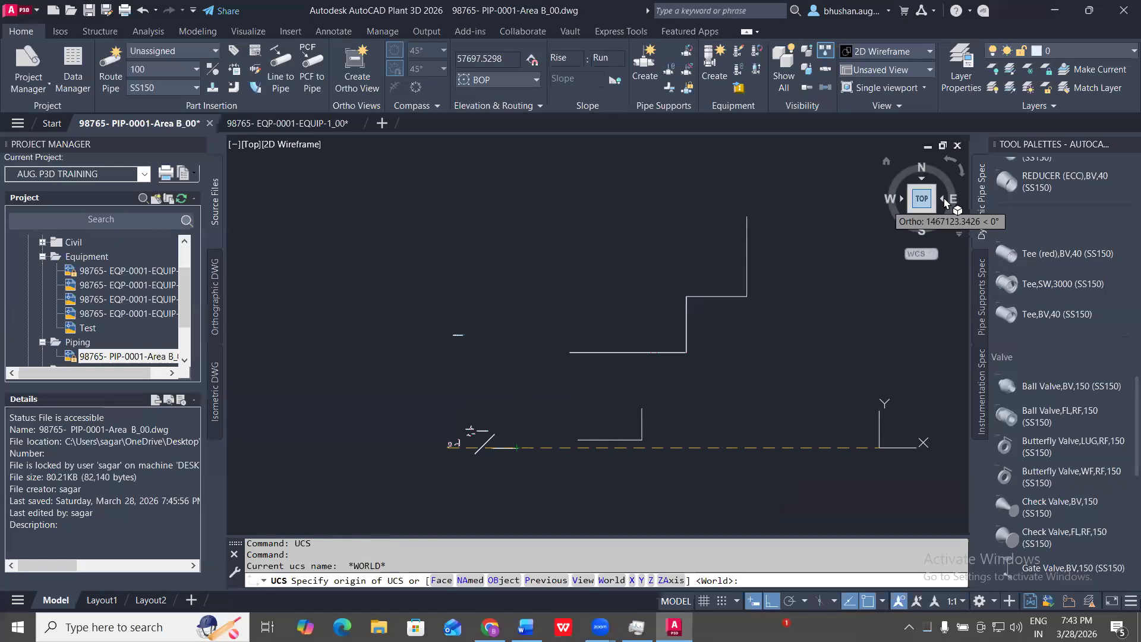
{"action": "left_click", "coordinate": [944, 198]}
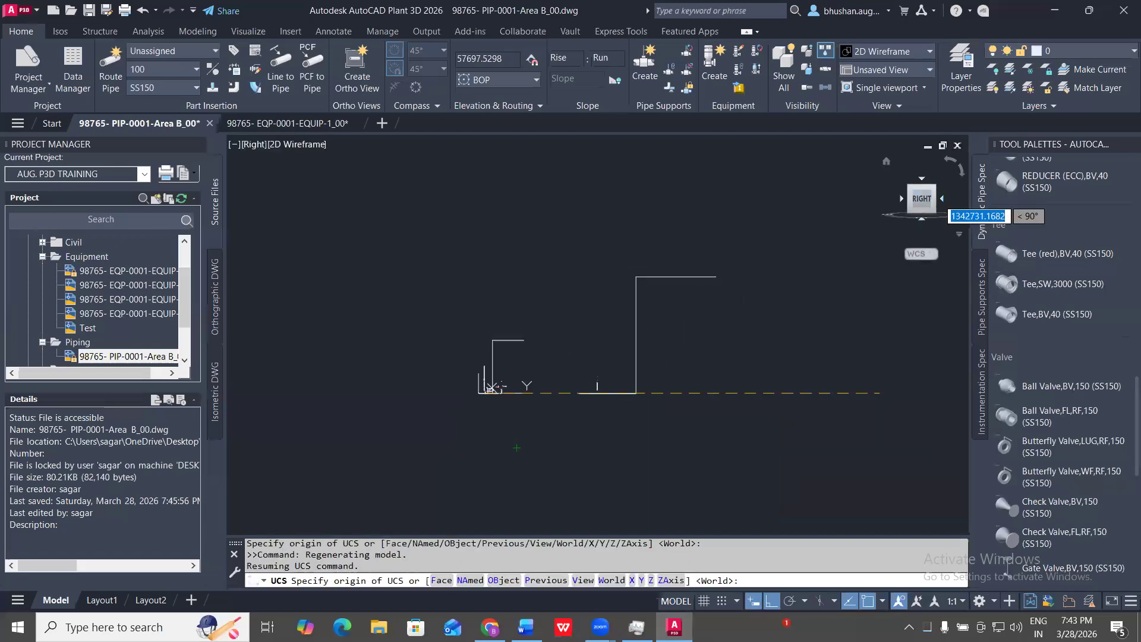
{"action": "scroll", "coordinate": [499, 452], "scroll_direction": "up", "scroll_amount": 4}
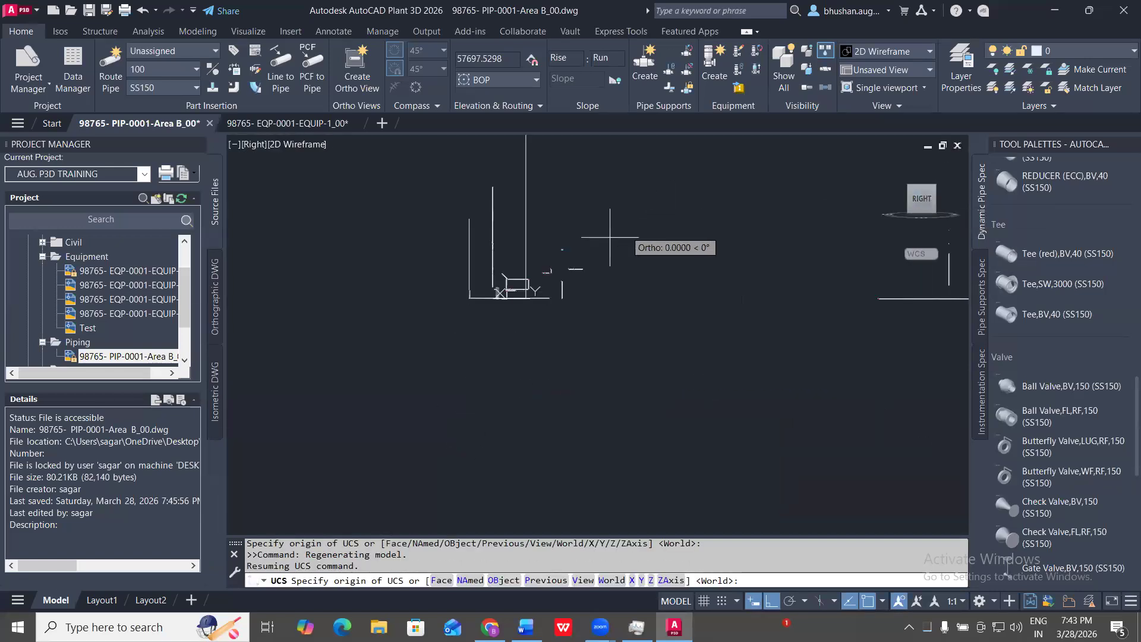
{"action": "scroll", "coordinate": [487, 303], "scroll_direction": "up", "scroll_amount": 6}
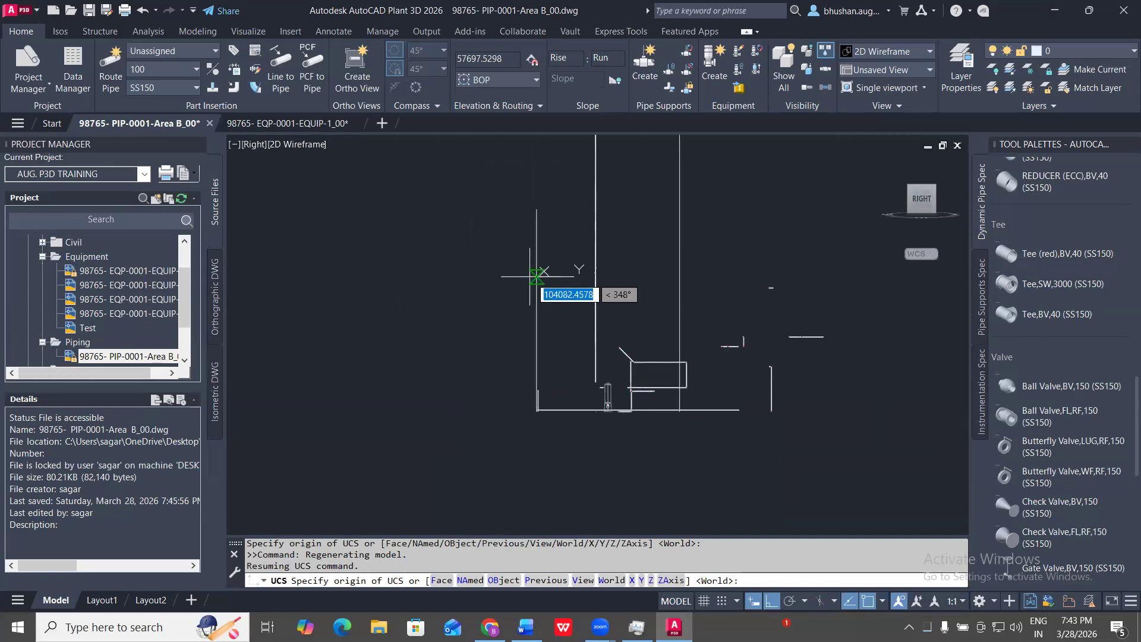
{"action": "scroll", "coordinate": [540, 255], "scroll_direction": "down", "scroll_amount": 3}
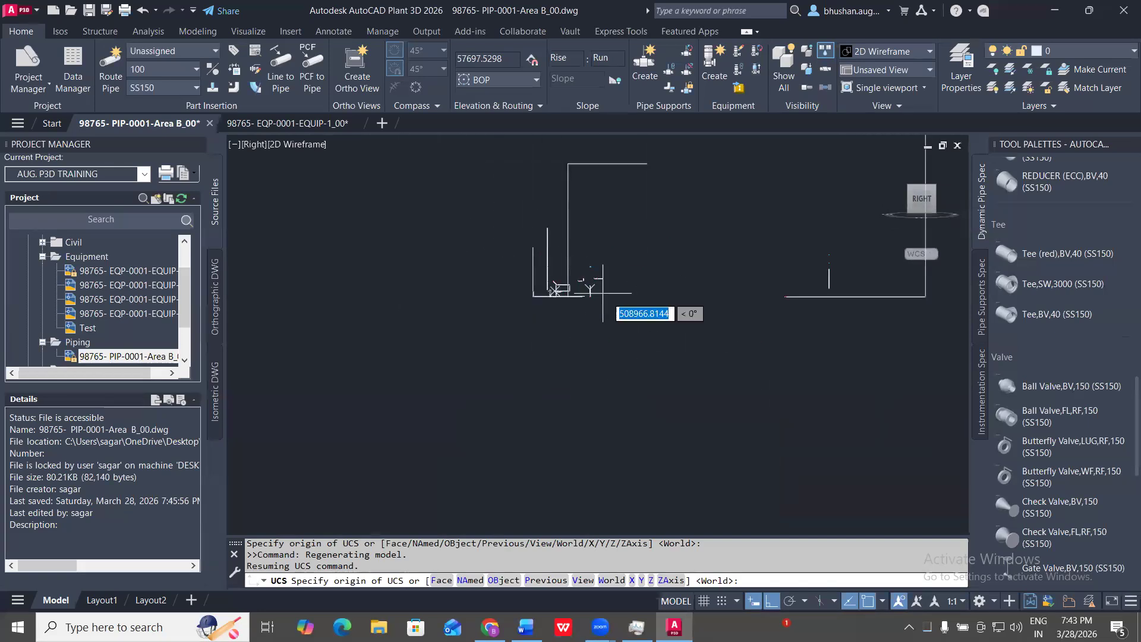
{"action": "key", "text": "Escape"}
{"action": "scroll", "coordinate": [620, 310], "scroll_direction": "down", "scroll_amount": 2}
- Align the UCS with the right view using the View option of the UCS command
{"action": "type", "text": "UCS"}
{"action": "key", "text": "Return"}
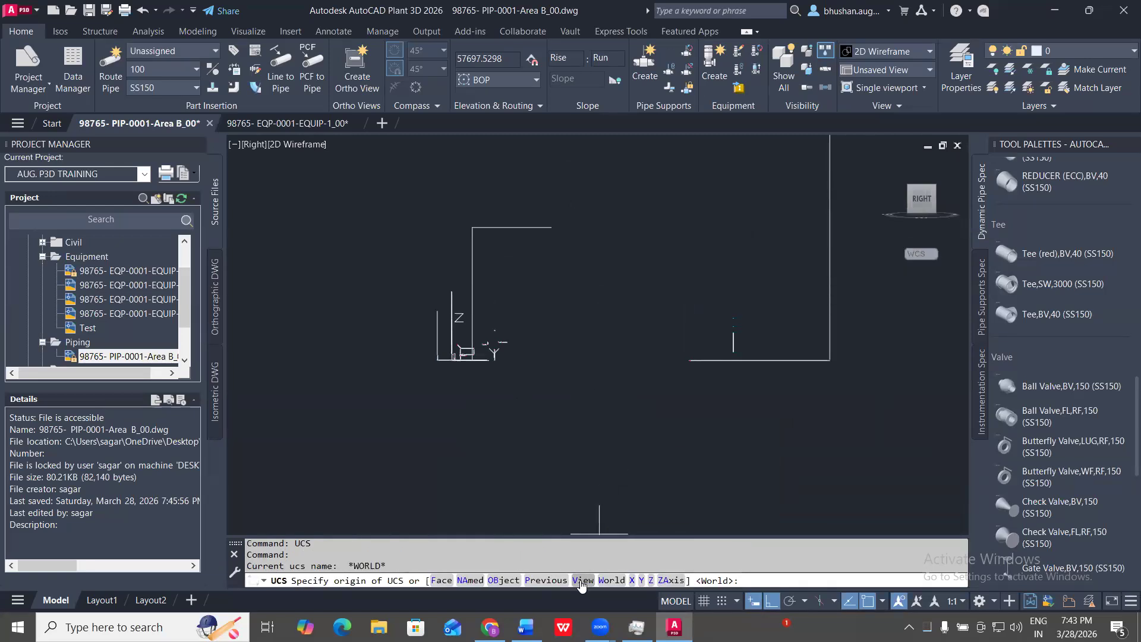
{"action": "type", "text": "V"}
{"action": "key", "text": "Return"}
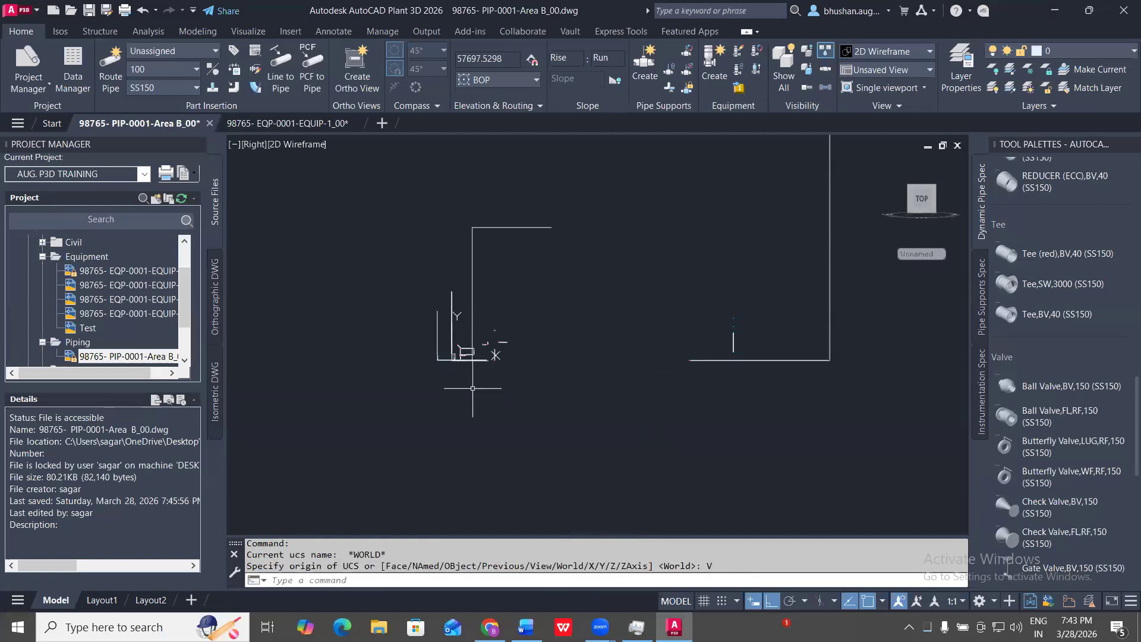
{"action": "mouse_move", "coordinate": [904, 245]}
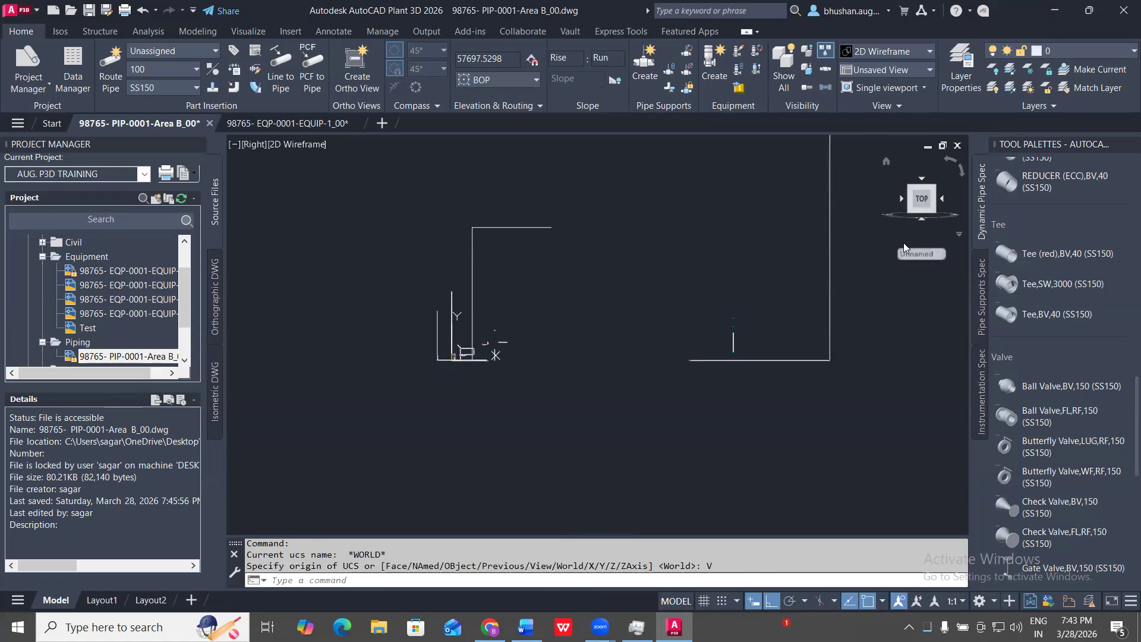
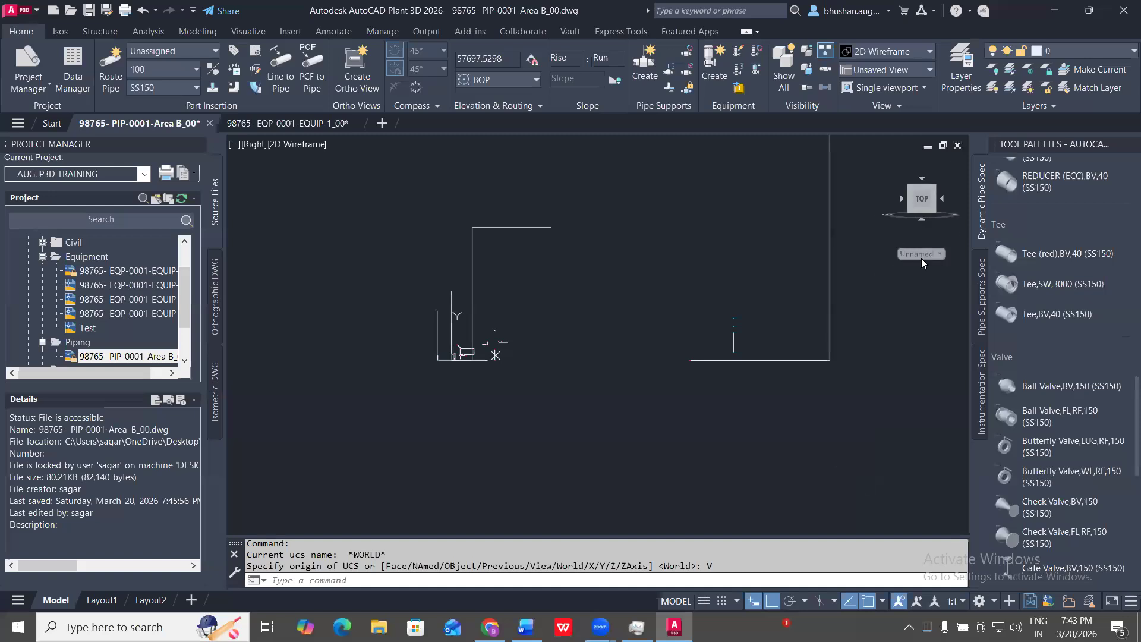
- Restore the WCS and view the piping model from the top with north up
{"action": "left_click", "coordinate": [921, 255]}
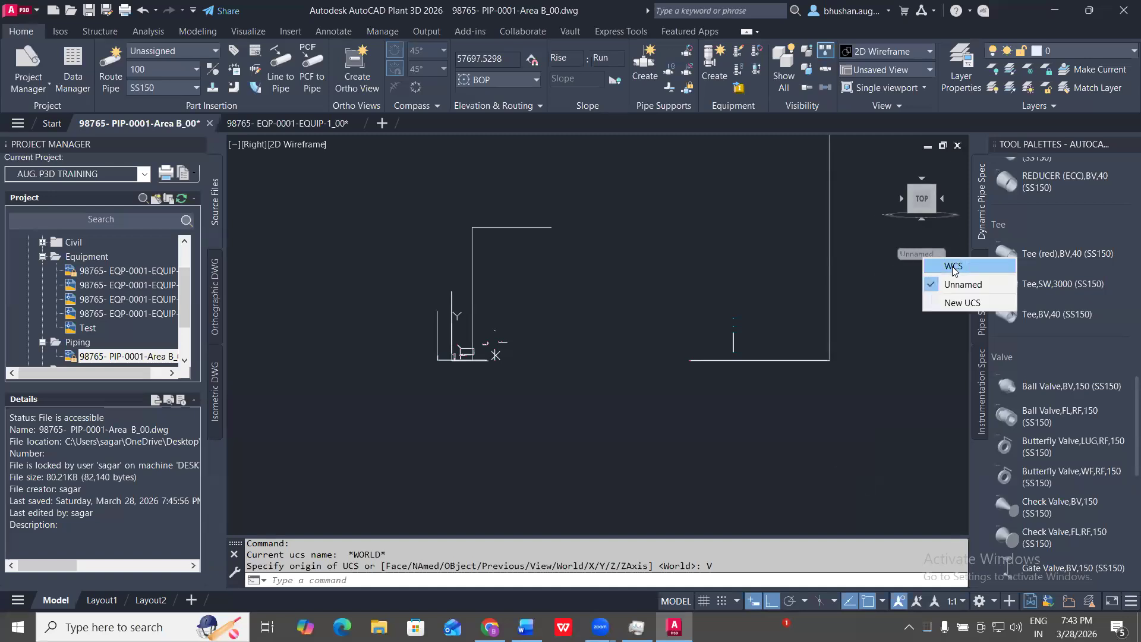
{"action": "left_click", "coordinate": [954, 266]}
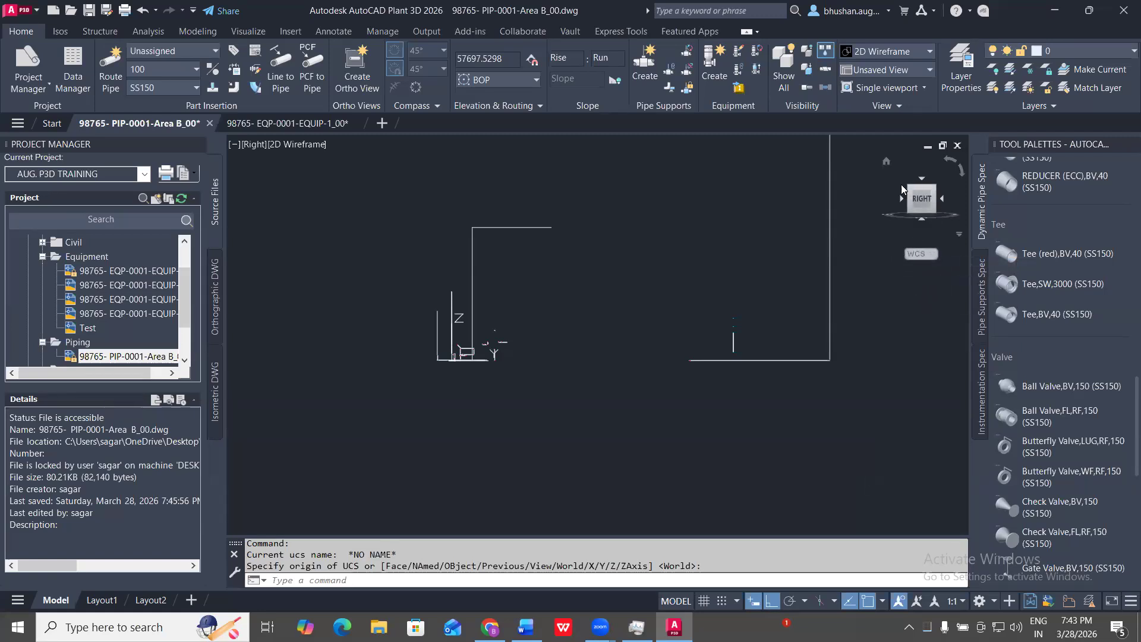
{"action": "left_click", "coordinate": [921, 178]}
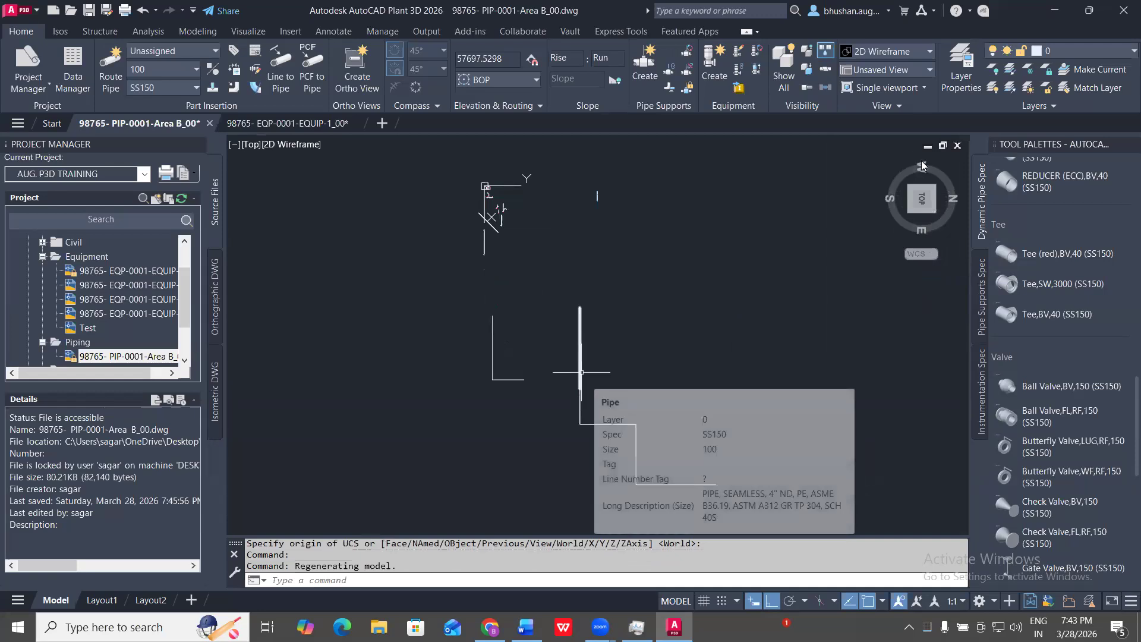
{"action": "left_click", "coordinate": [888, 206]}
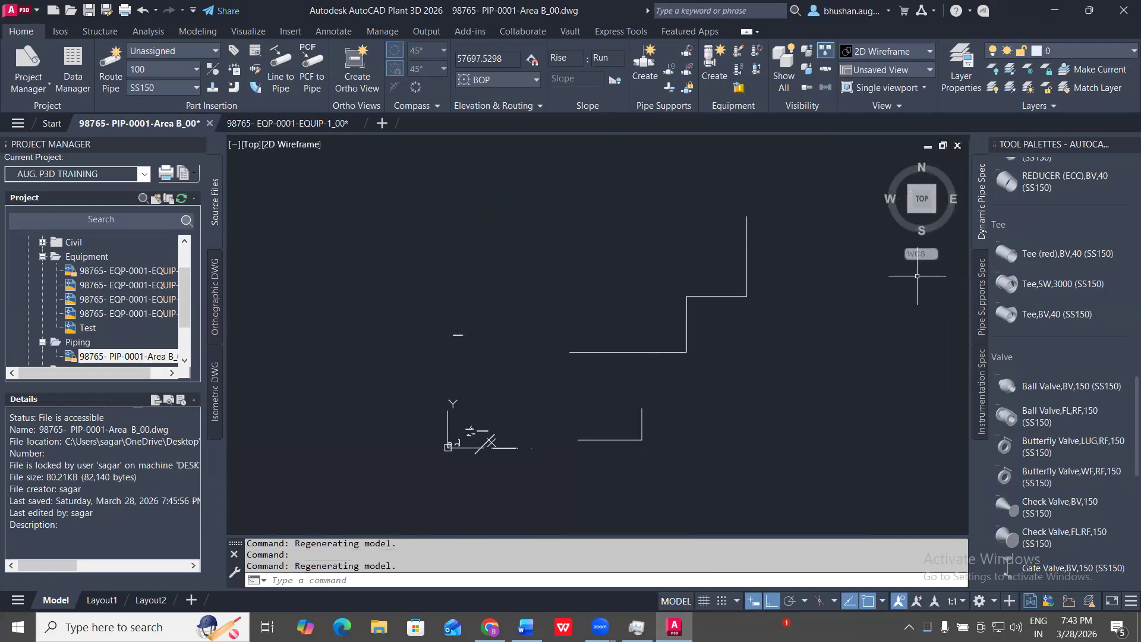
- Align the UCS with the top view using the UCS command's View option
{"action": "type", "text": "UC"}
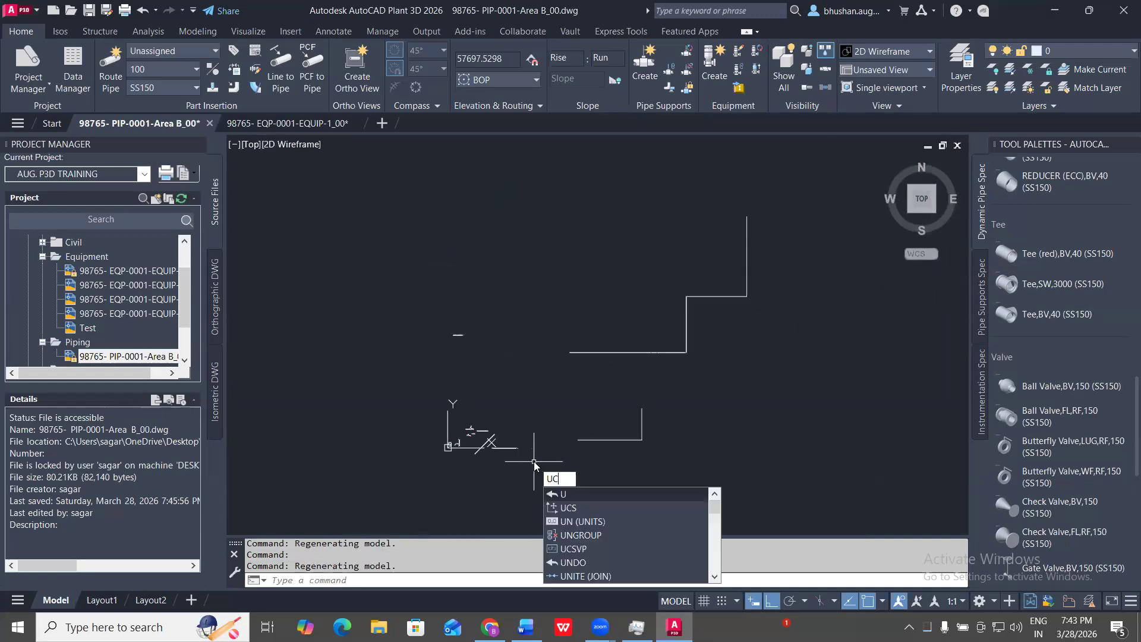
{"action": "type", "text": "S"}
{"action": "key", "text": "Return"}
{"action": "type", "text": "V"}
{"action": "key", "text": "Return"}
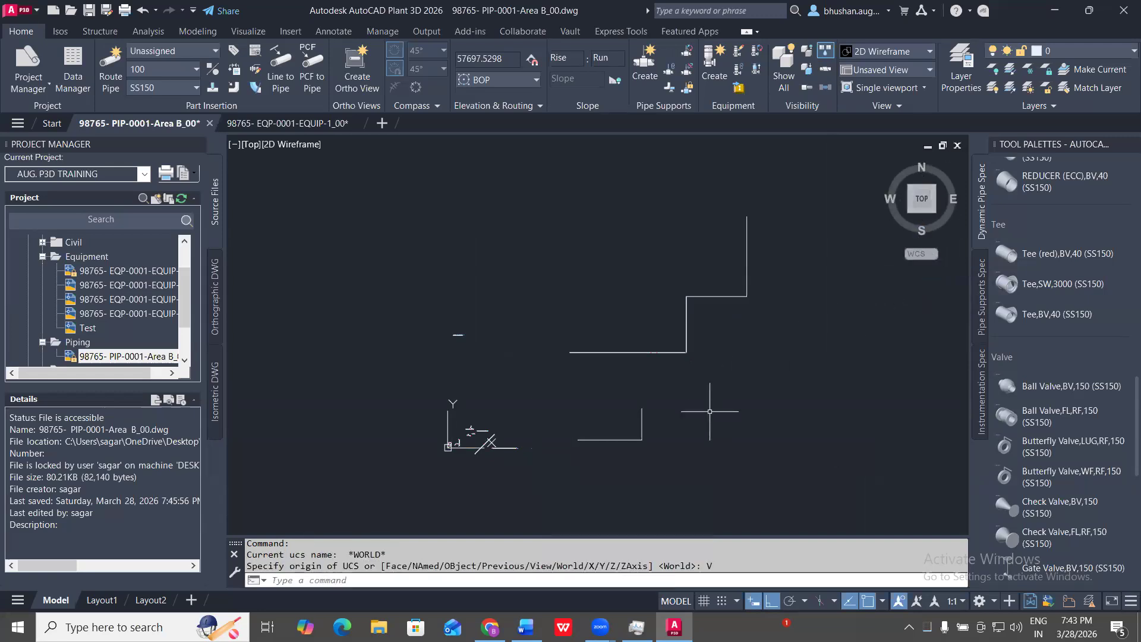
{"action": "key", "text": "Escape"}
- Align the UCS with the front view using its View option, and view the piping model from the left
{"action": "left_click", "coordinate": [920, 220]}
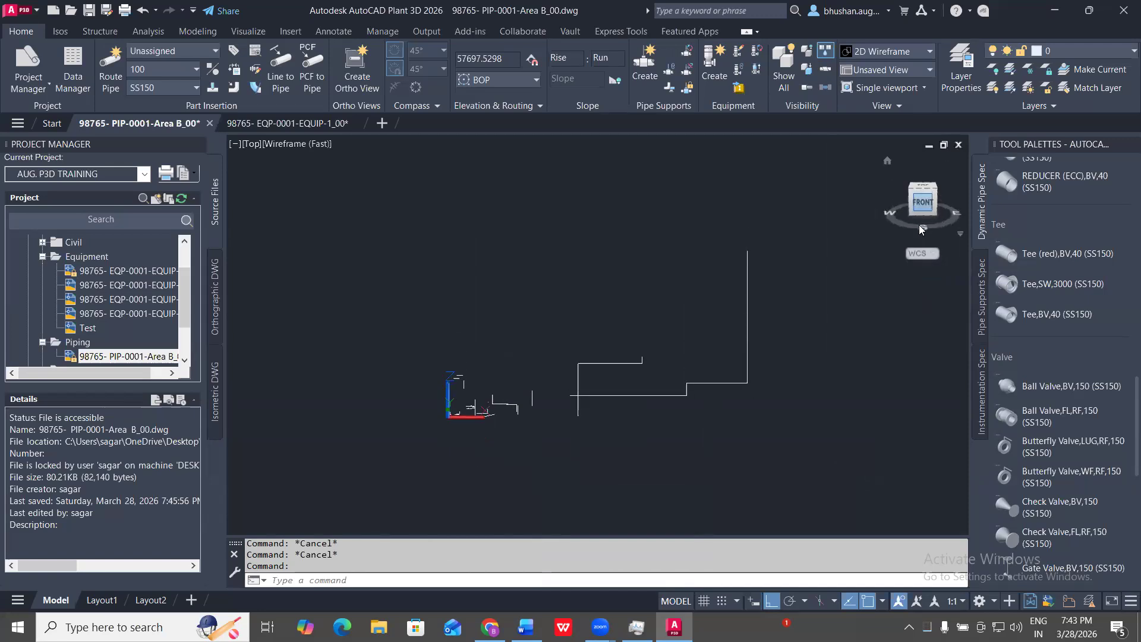
{"action": "type", "text": "UCS"}
{"action": "key", "text": "Return"}
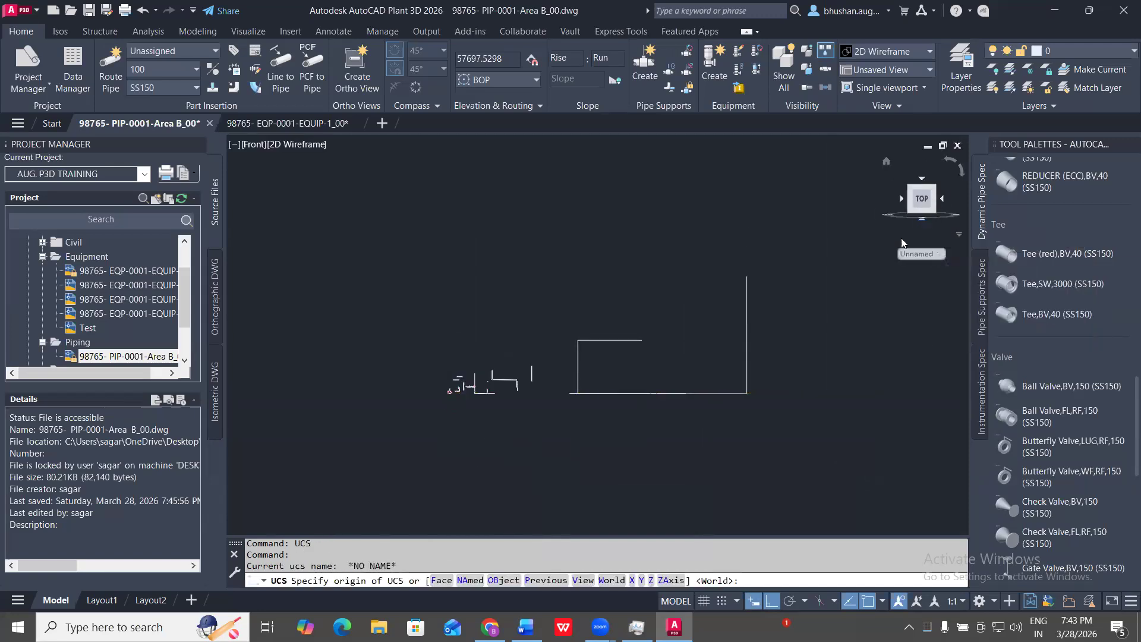
{"action": "type", "text": "V"}
{"action": "key", "text": "Return"}
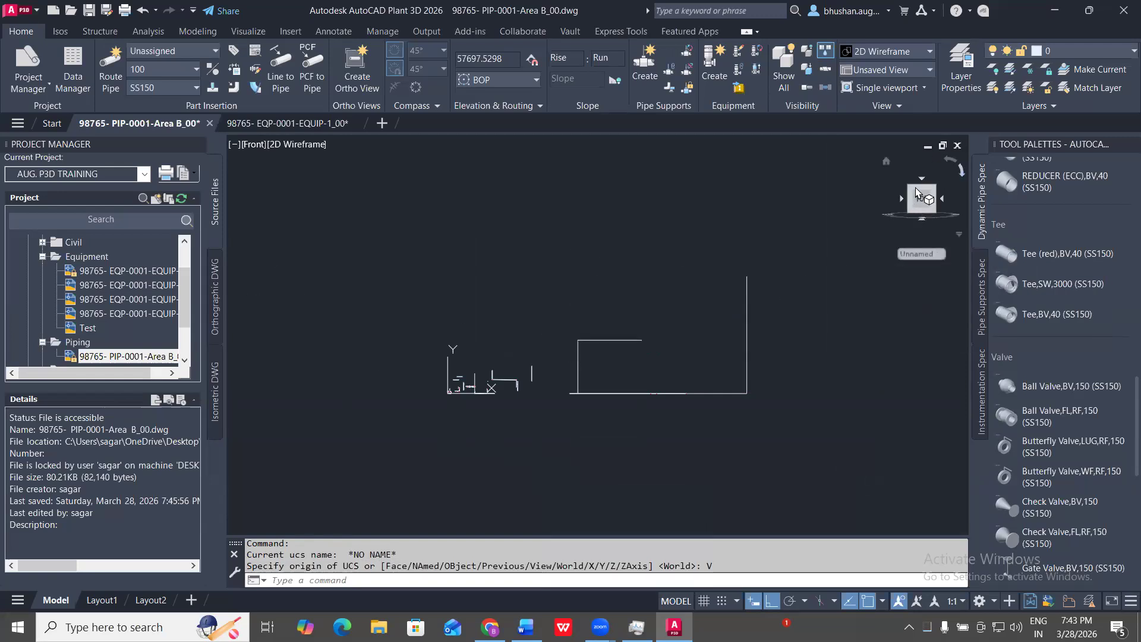
{"action": "left_click", "coordinate": [902, 199]}
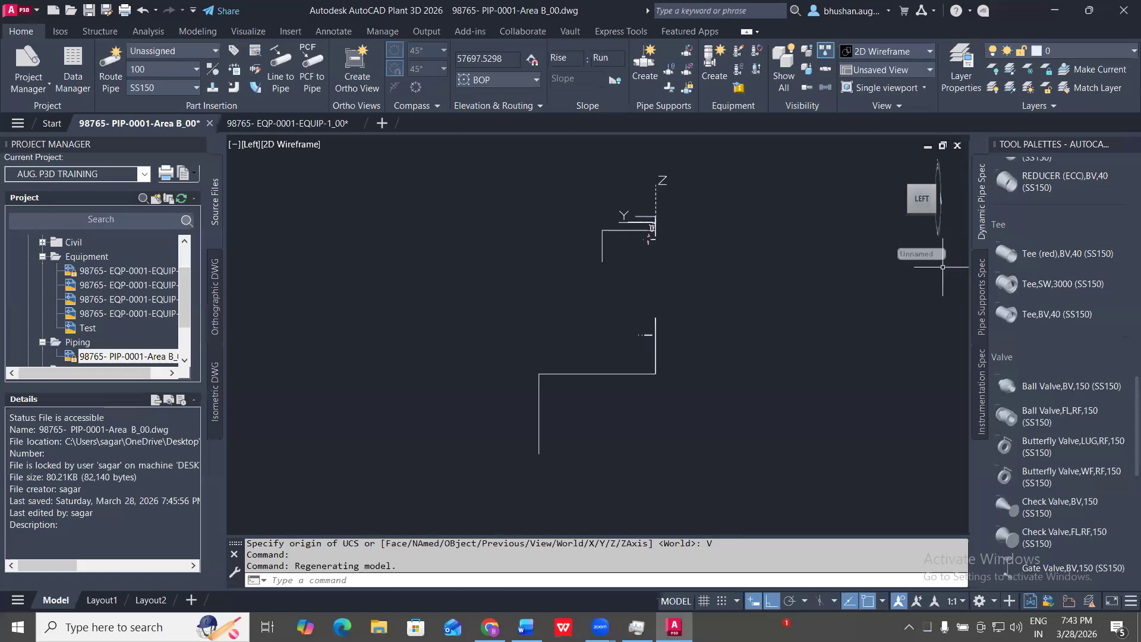
{"action": "mouse_move", "coordinate": [928, 202]}
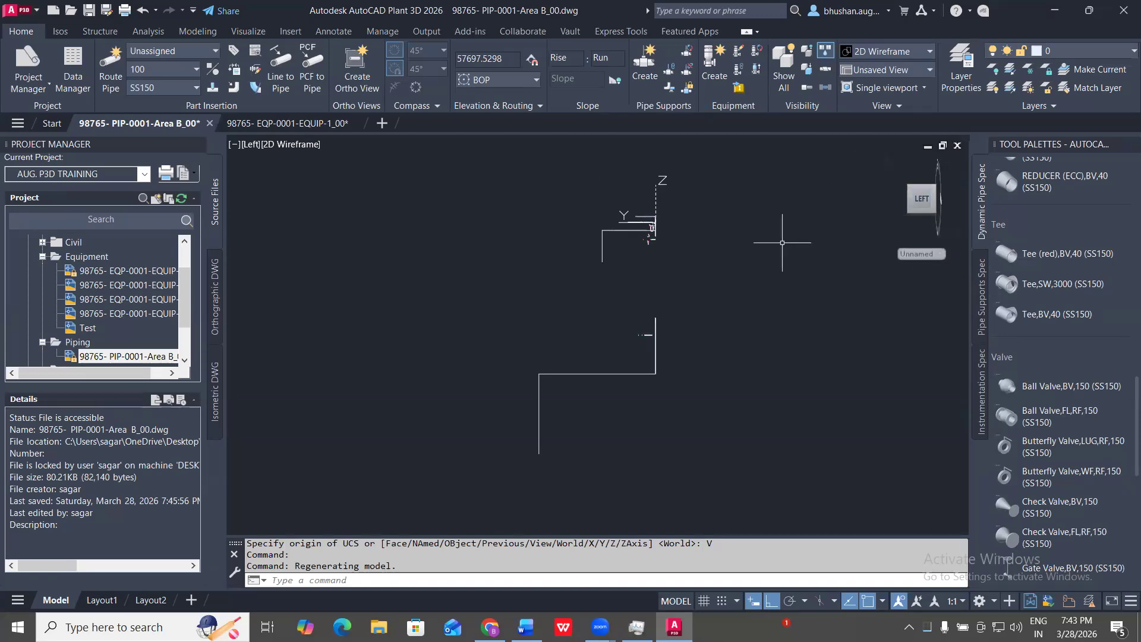
{"action": "scroll", "coordinate": [654, 221], "scroll_direction": "up", "scroll_amount": 4}
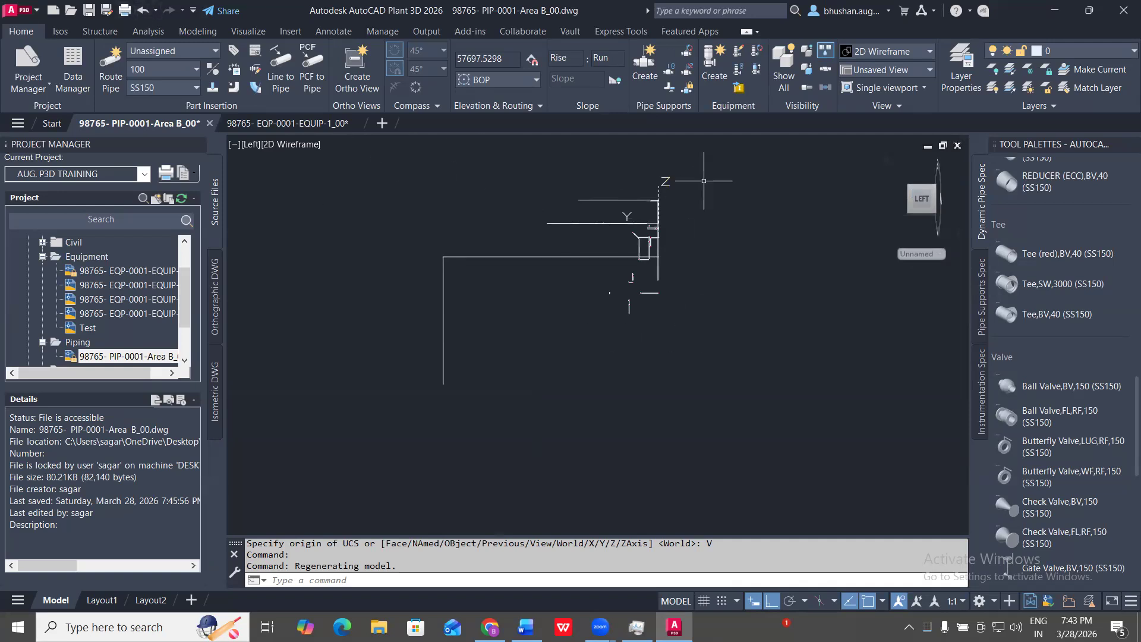
{"action": "left_click", "coordinate": [919, 255]}
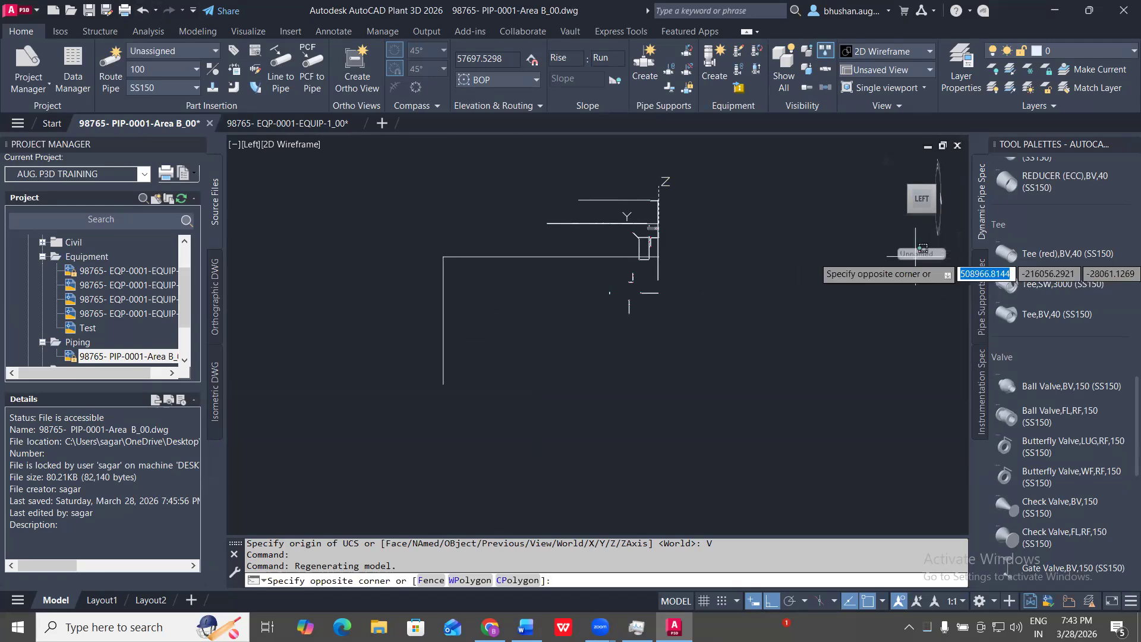
{"action": "key", "text": "Escape"}
{"action": "left_click", "coordinate": [944, 270]}
{"action": "key", "text": "Escape"}
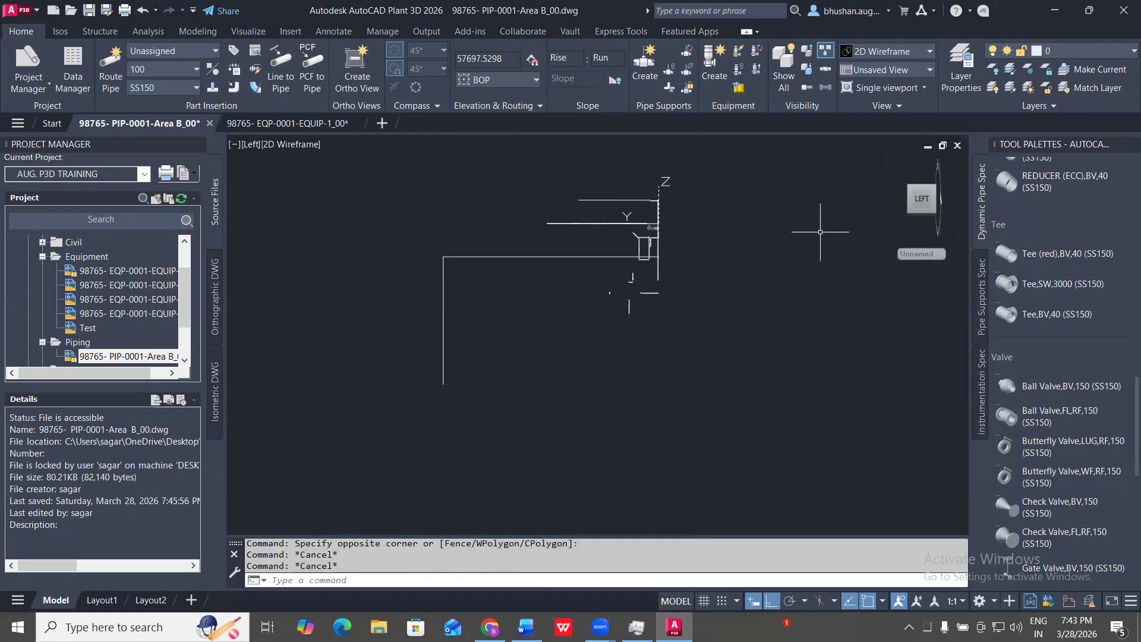
- Restore the world coordinate system using the World option of the UCS command
{"action": "type", "text": "UCS"}
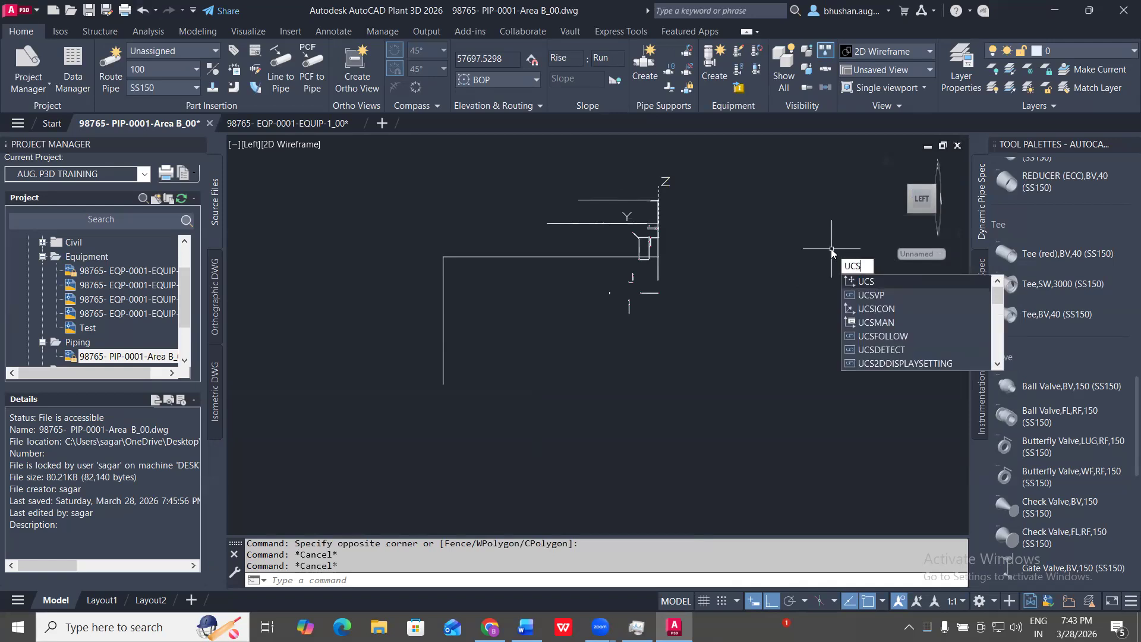
{"action": "key", "text": "Return"}
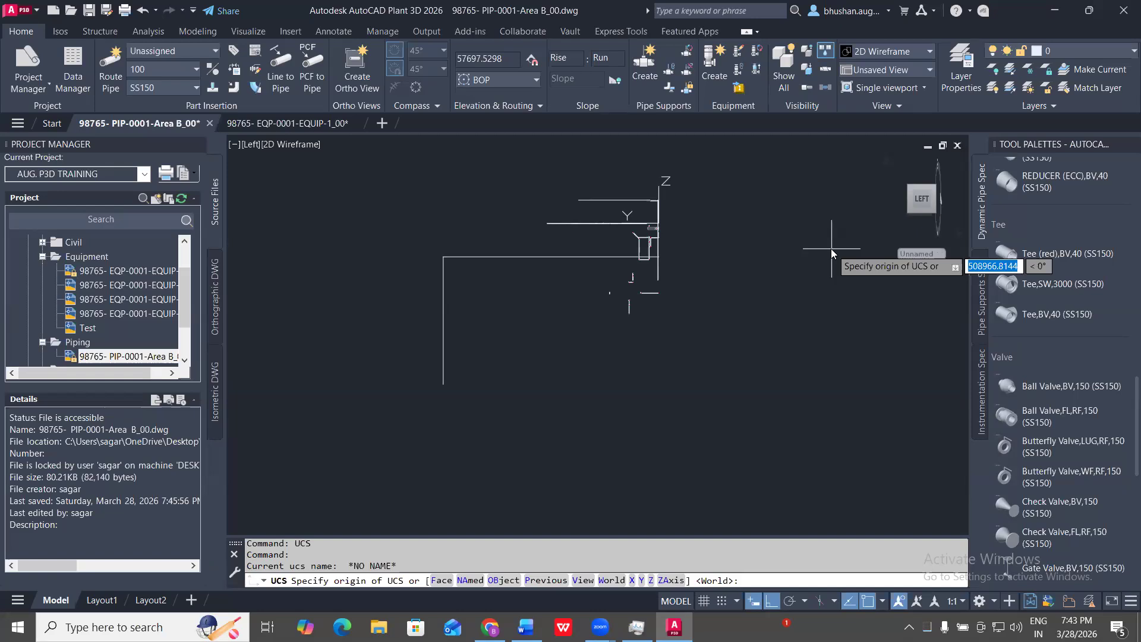
{"action": "type", "text": "W"}
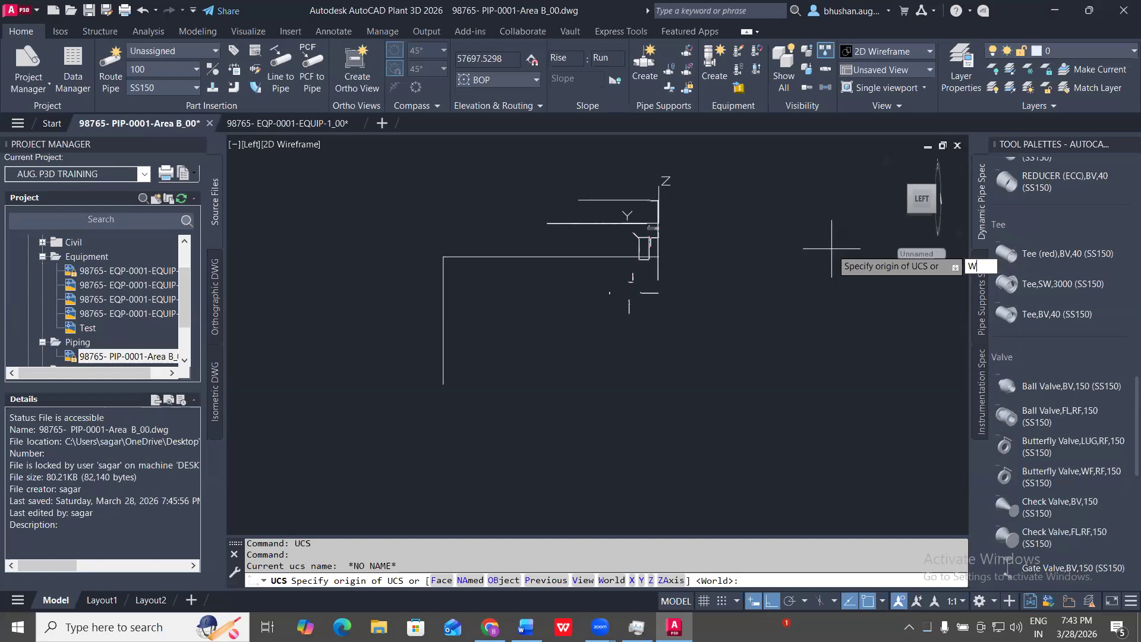
{"action": "key", "text": "Return"}
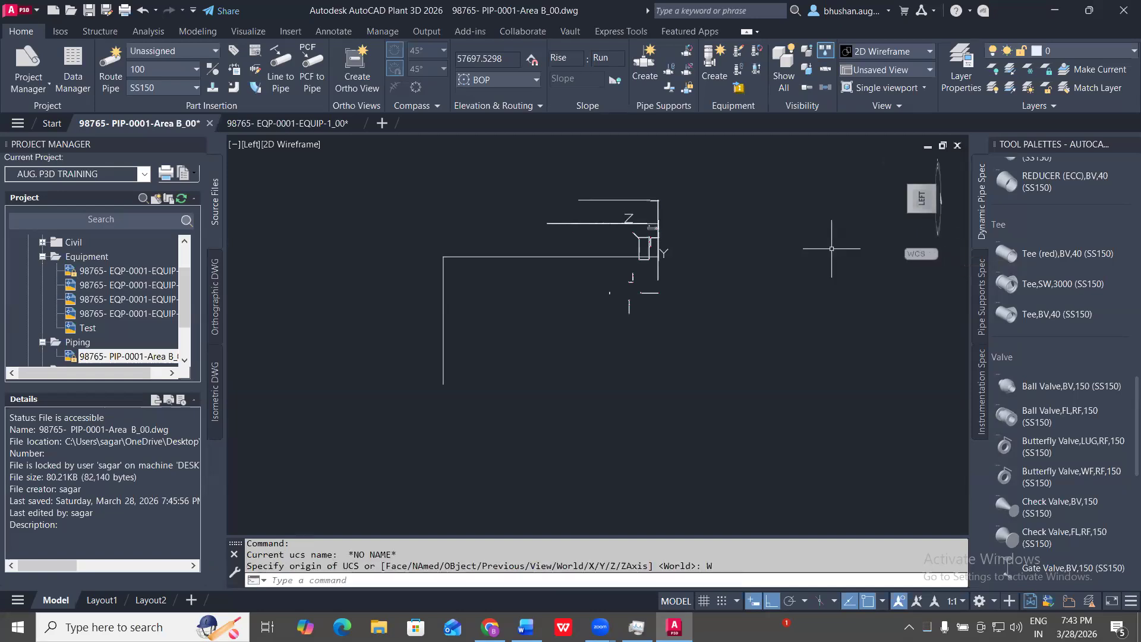
{"action": "left_click", "coordinate": [925, 254]}
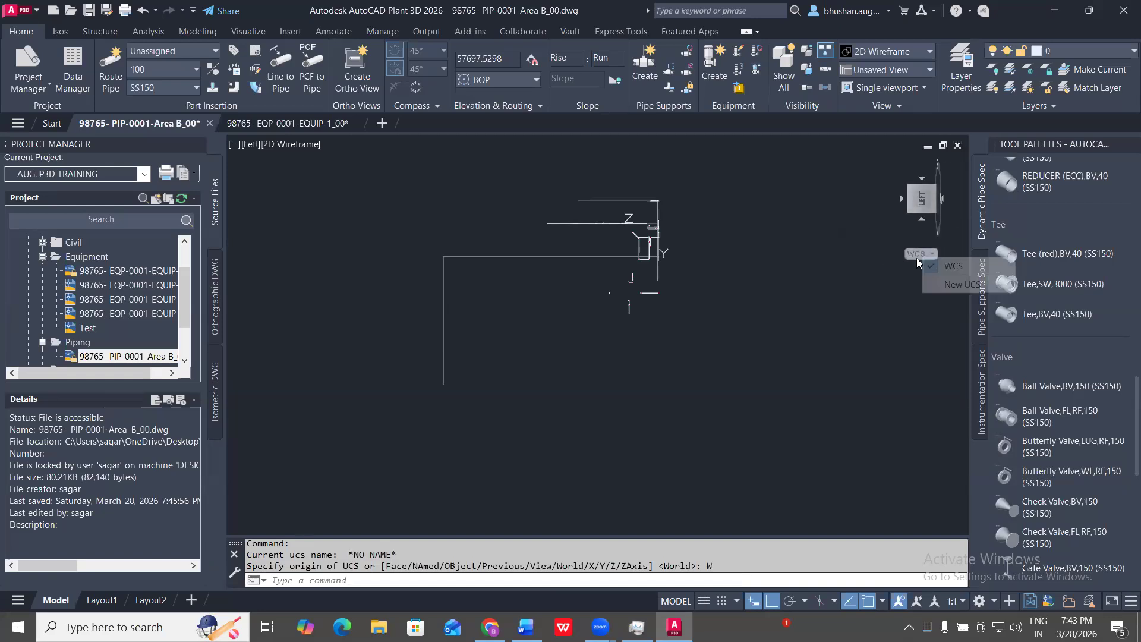
{"action": "left_click", "coordinate": [951, 266]}
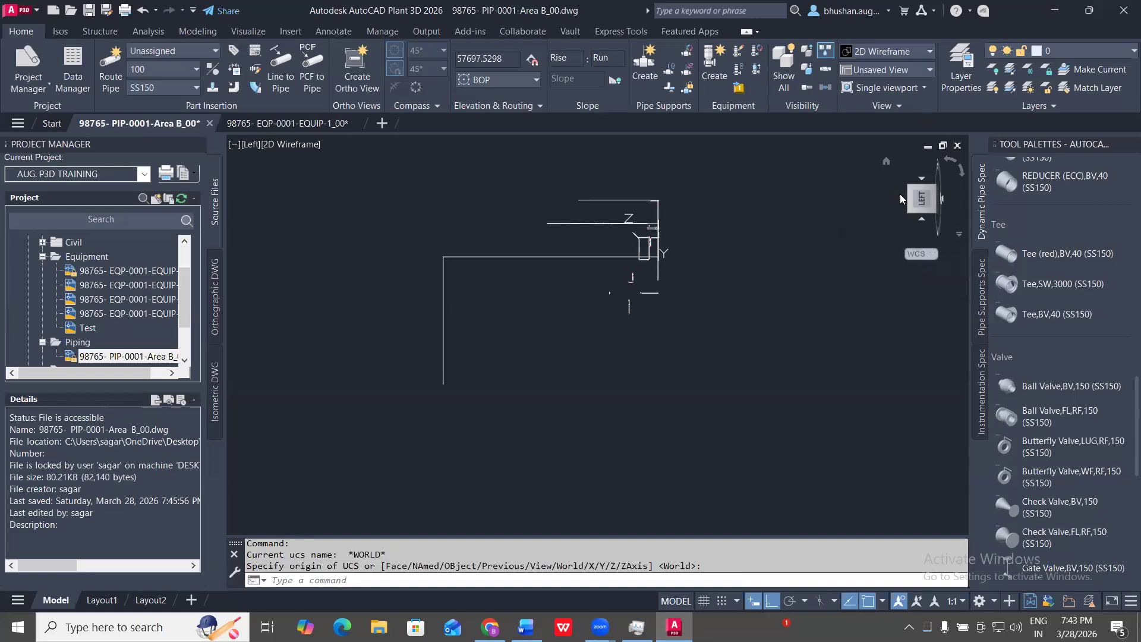
- View the piping model from the top, rotate that view, and return to the home isometric view
{"action": "left_click", "coordinate": [901, 196]}
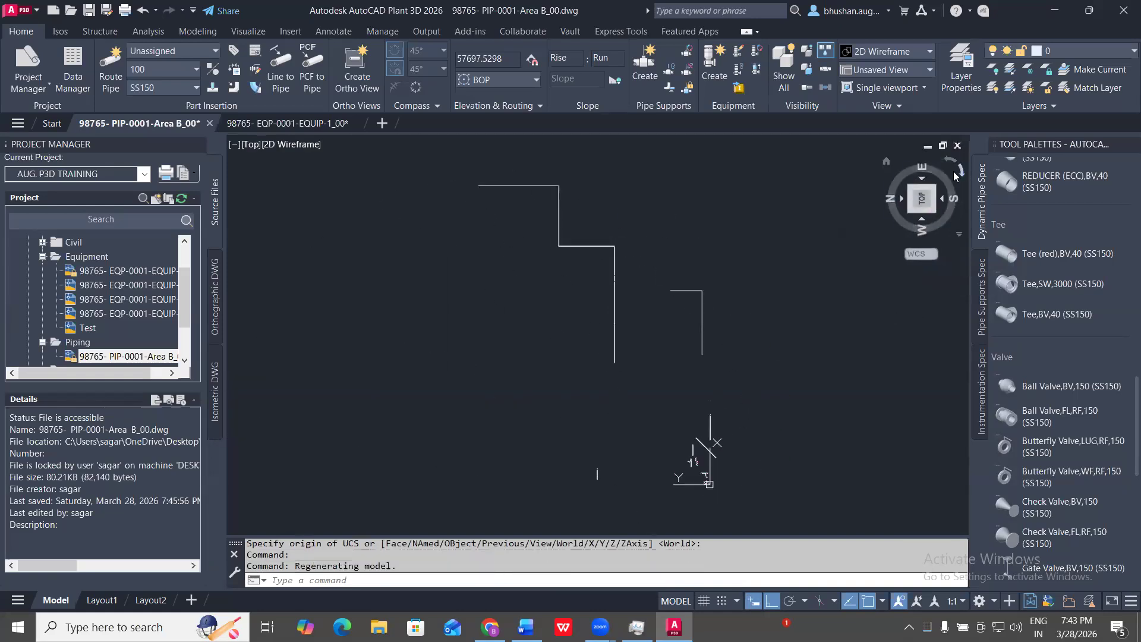
{"action": "left_click", "coordinate": [960, 167]}
{"action": "left_click", "coordinate": [886, 160]}
{"action": "right_click", "coordinate": [886, 160]}
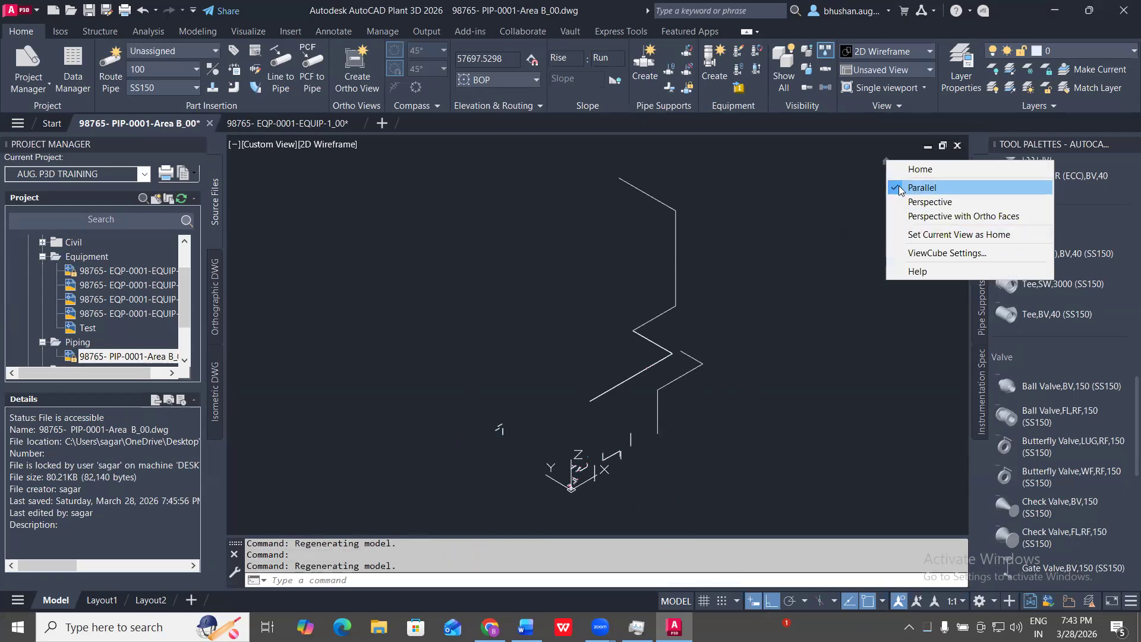
{"action": "left_click", "coordinate": [804, 235]}
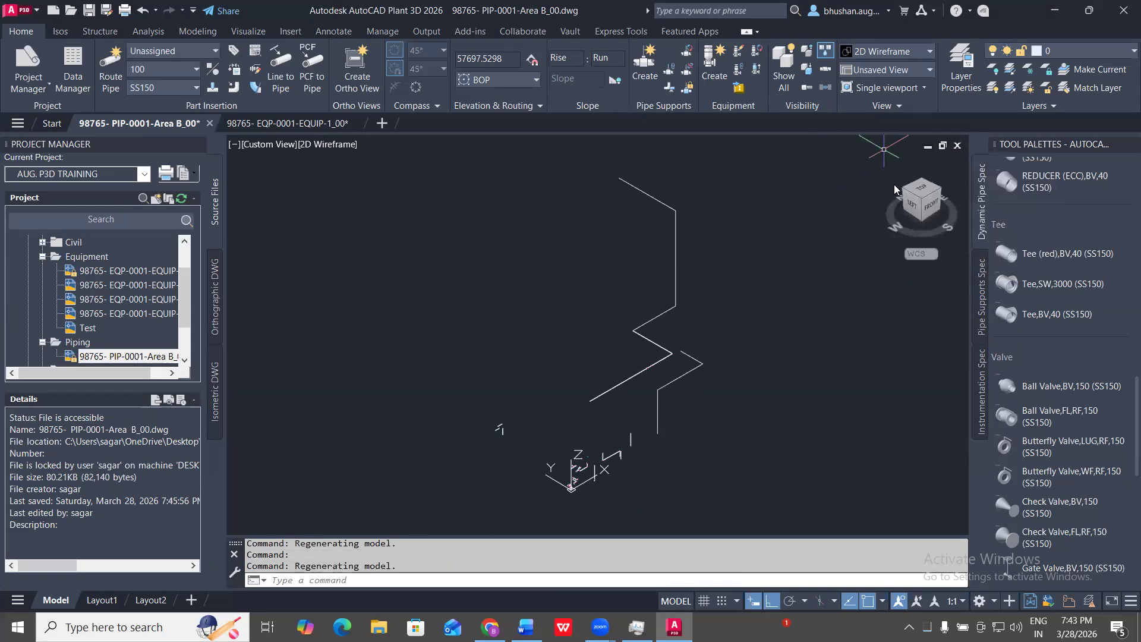
- Switch the model view to perspective projection, look at it from the front, and return to the home view
{"action": "mouse_move", "coordinate": [891, 164]}
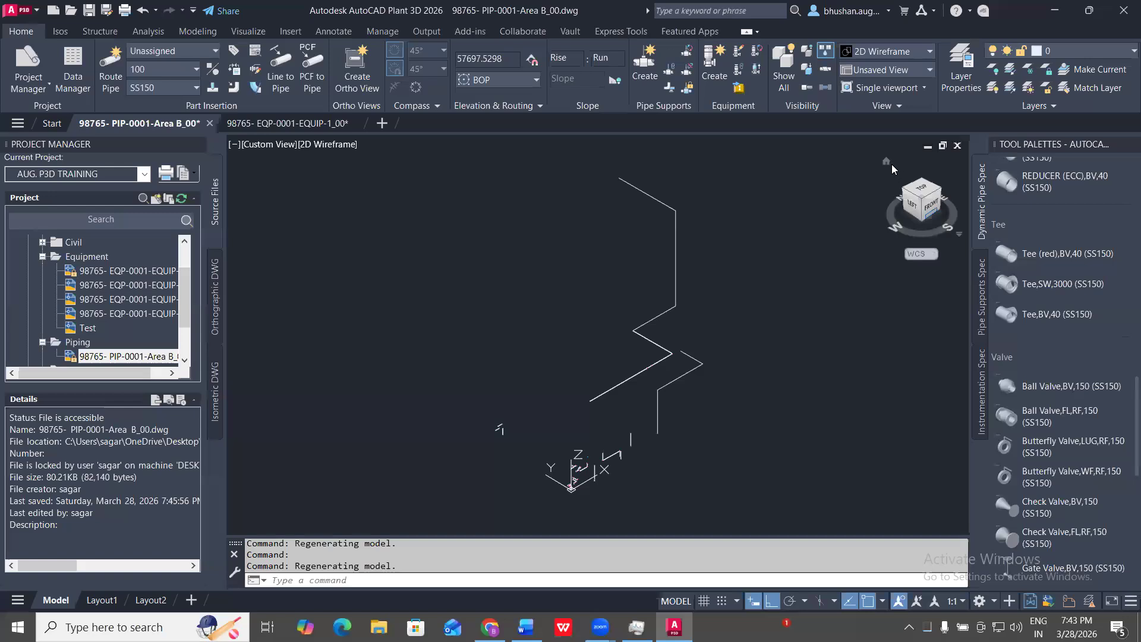
{"action": "left_click", "coordinate": [959, 237]}
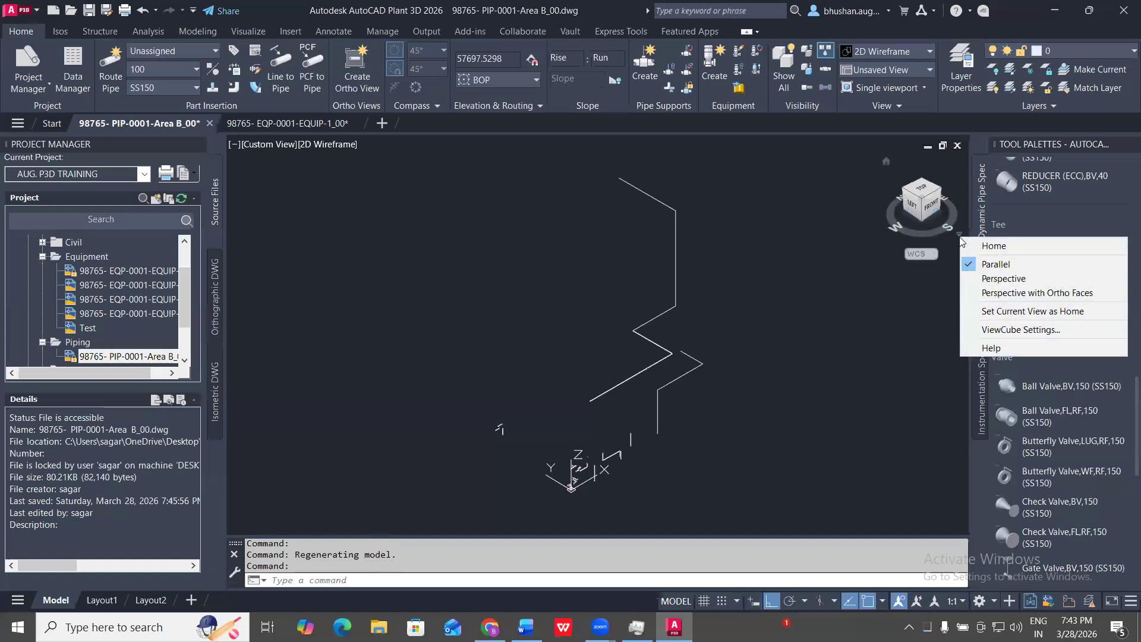
{"action": "left_click", "coordinate": [998, 280]}
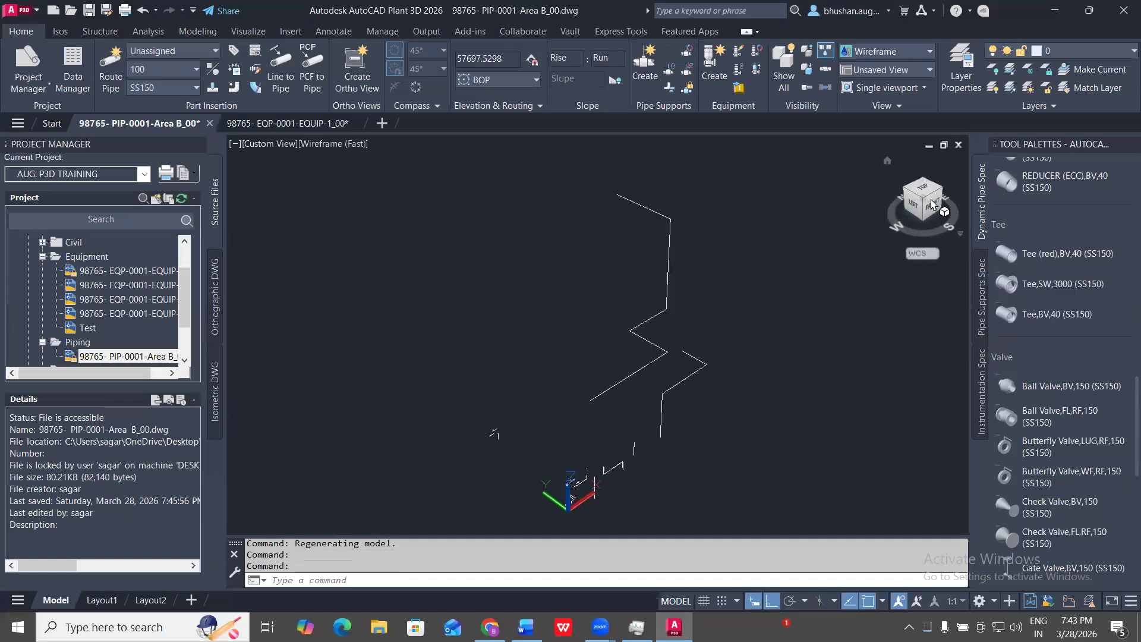
{"action": "left_click", "coordinate": [932, 203]}
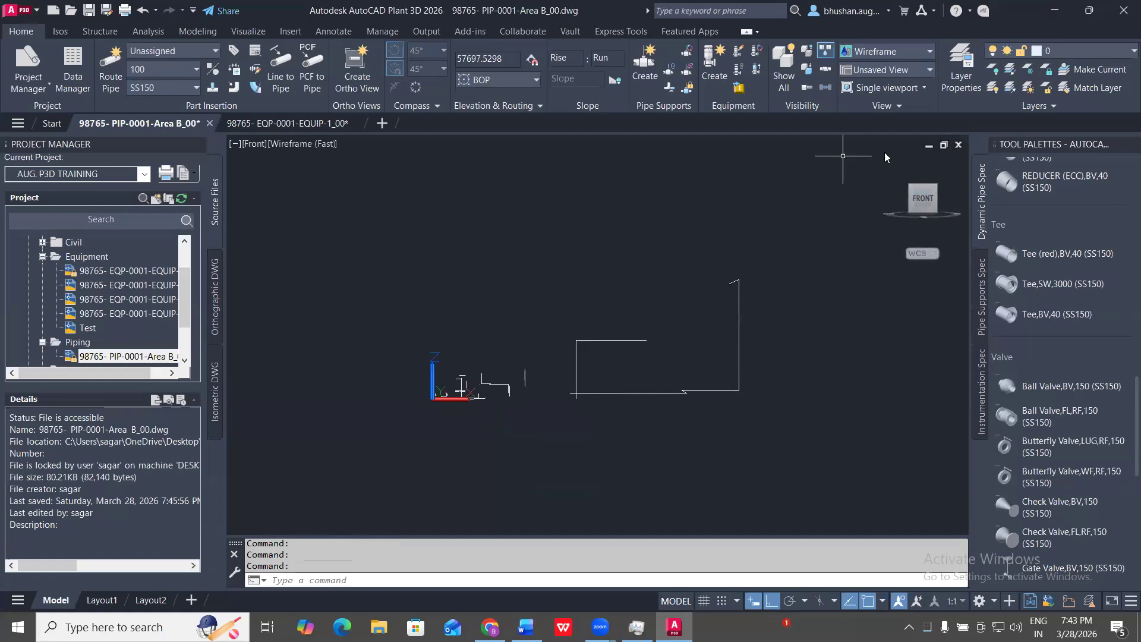
{"action": "left_click", "coordinate": [886, 161]}
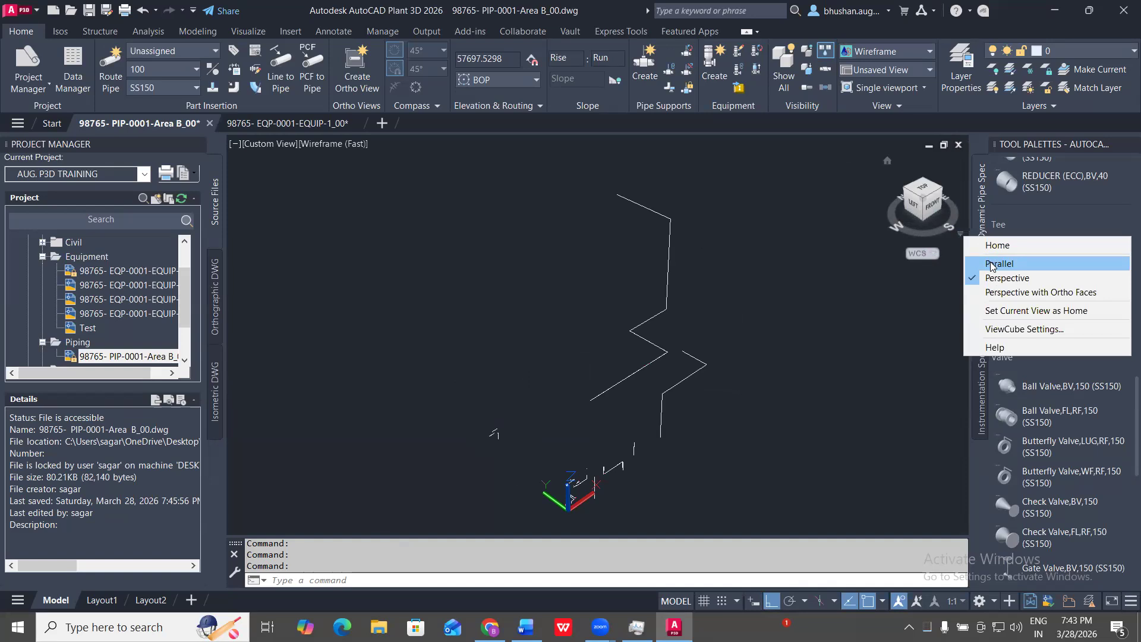
- View the piping model from the top with north up and set its visual style to 2D Wireframe
{"action": "left_click", "coordinate": [923, 189]}
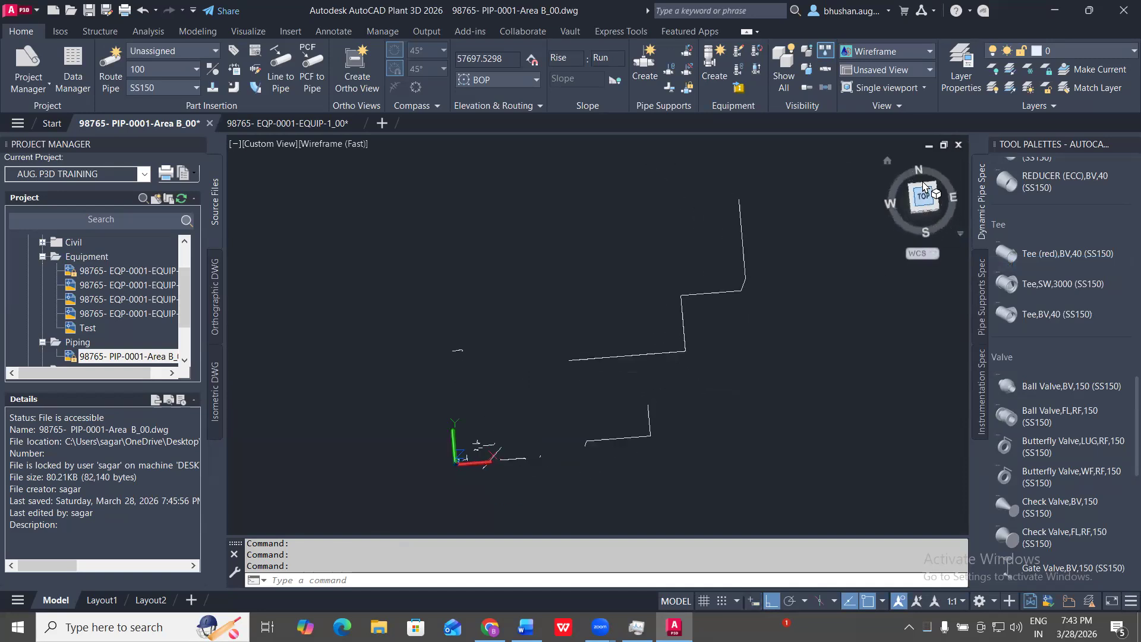
{"action": "mouse_move", "coordinate": [885, 159]}
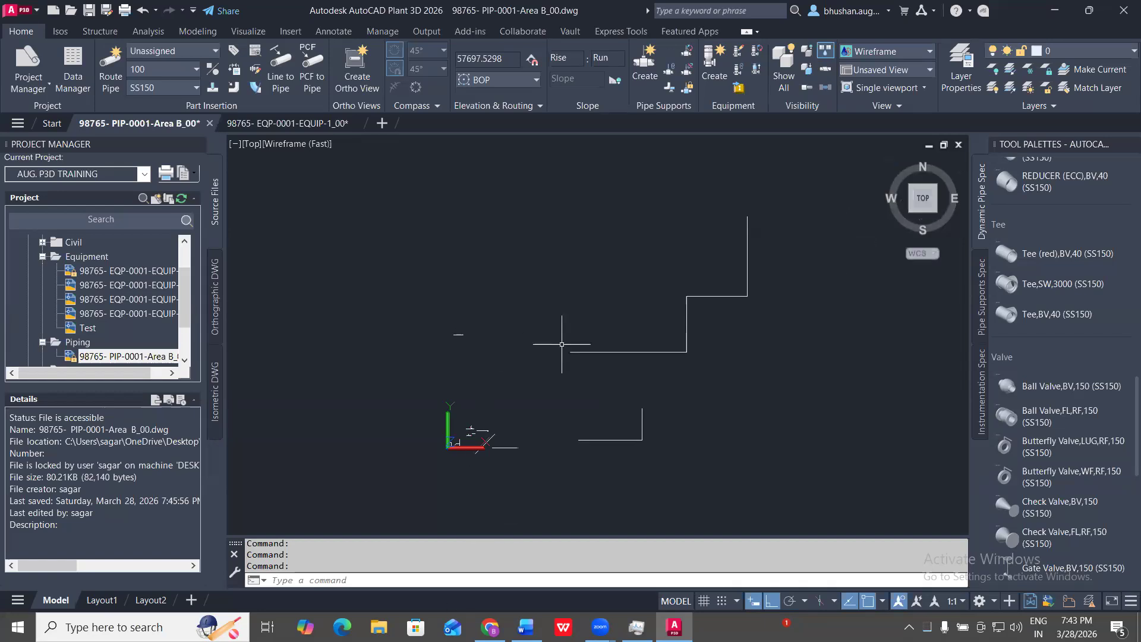
{"action": "left_click", "coordinate": [304, 148]}
{"action": "left_click", "coordinate": [329, 176]}
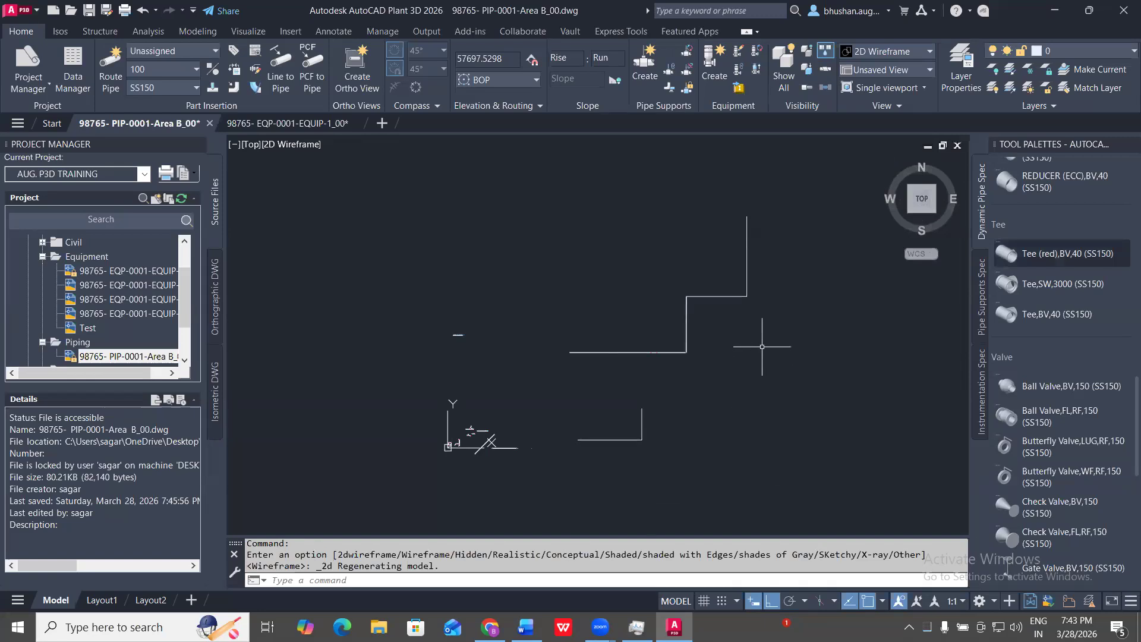
- Route a branch pipe about 1755 units long eastward from the midpoint of the standalone north-south pipe, forming a tee
{"action": "scroll", "coordinate": [765, 329], "scroll_direction": "up", "scroll_amount": 5}
{"action": "left_click", "coordinate": [877, 257]}
{"action": "scroll", "coordinate": [627, 481], "scroll_direction": "down", "scroll_amount": 8}
{"action": "scroll", "coordinate": [600, 490], "scroll_direction": "up", "scroll_amount": 6}
{"action": "scroll", "coordinate": [737, 485], "scroll_direction": "up", "scroll_amount": 5}
{"action": "left_click", "coordinate": [853, 466]}
{"action": "left_click", "coordinate": [772, 393]}
{"action": "scroll", "coordinate": [868, 304], "scroll_direction": "down", "scroll_amount": 4}
{"action": "middle_click_drag", "start_coordinate": [442, 396], "coordinate": [642, 405]}
{"action": "scroll", "coordinate": [641, 405], "scroll_direction": "up", "scroll_amount": 4}
{"action": "scroll", "coordinate": [671, 347], "scroll_direction": "up", "scroll_amount": 7}
{"action": "key", "text": "Escape"}
{"action": "scroll", "coordinate": [795, 375], "scroll_direction": "up", "scroll_amount": 12}
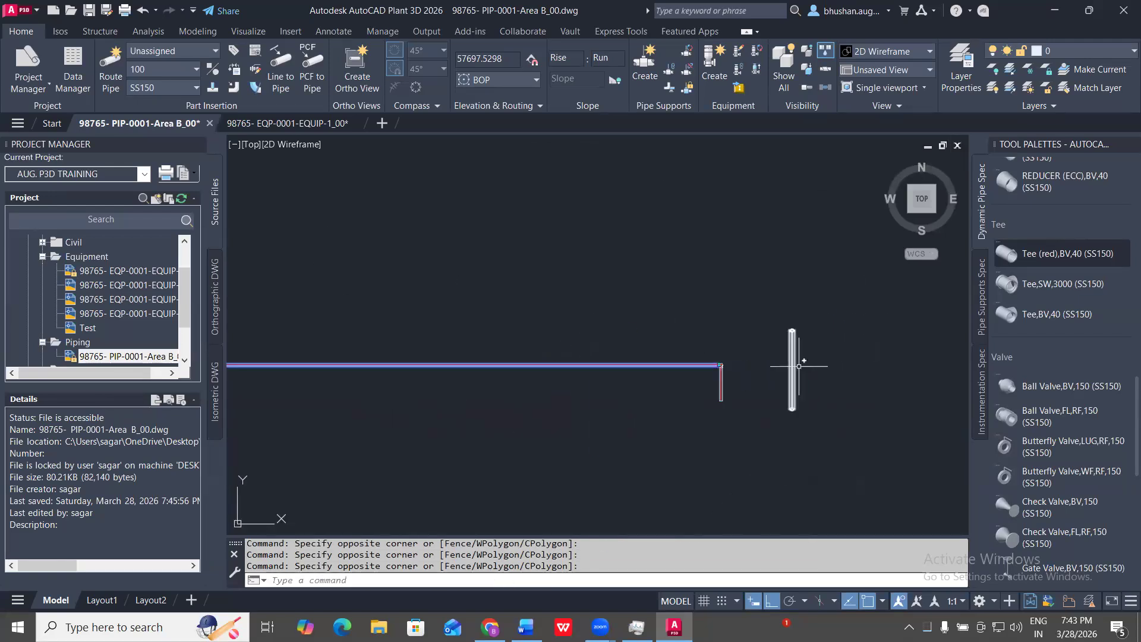
{"action": "left_click", "coordinate": [792, 361]}
{"action": "left_click", "coordinate": [611, 266]}
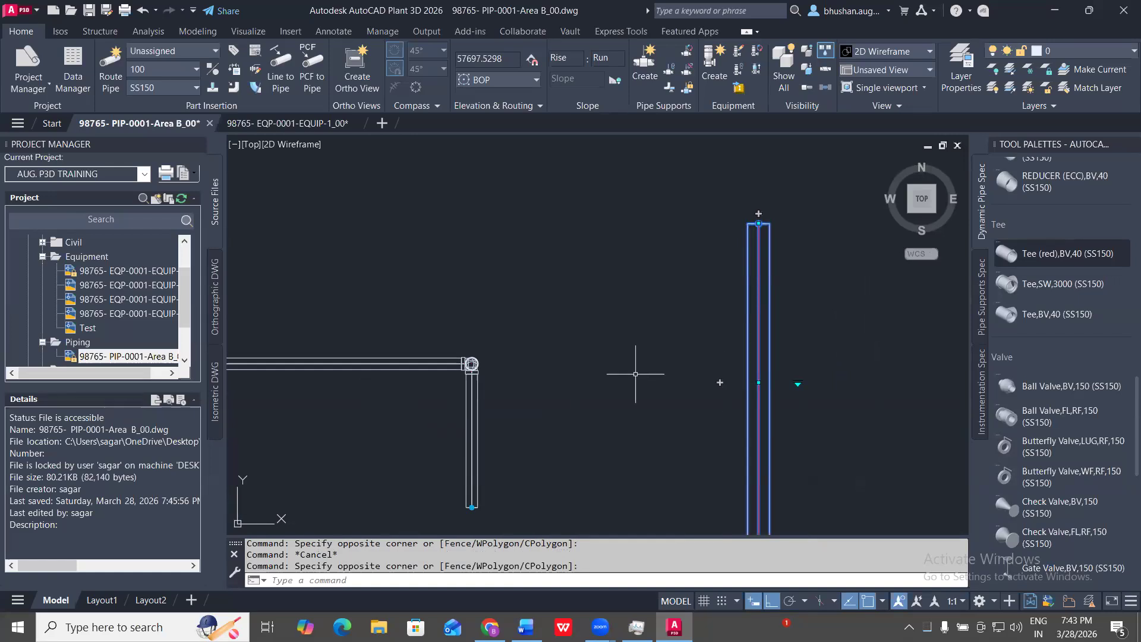
{"action": "left_click", "coordinate": [720, 382]}
{"action": "middle_click_drag", "start_coordinate": [827, 397], "coordinate": [547, 378]}
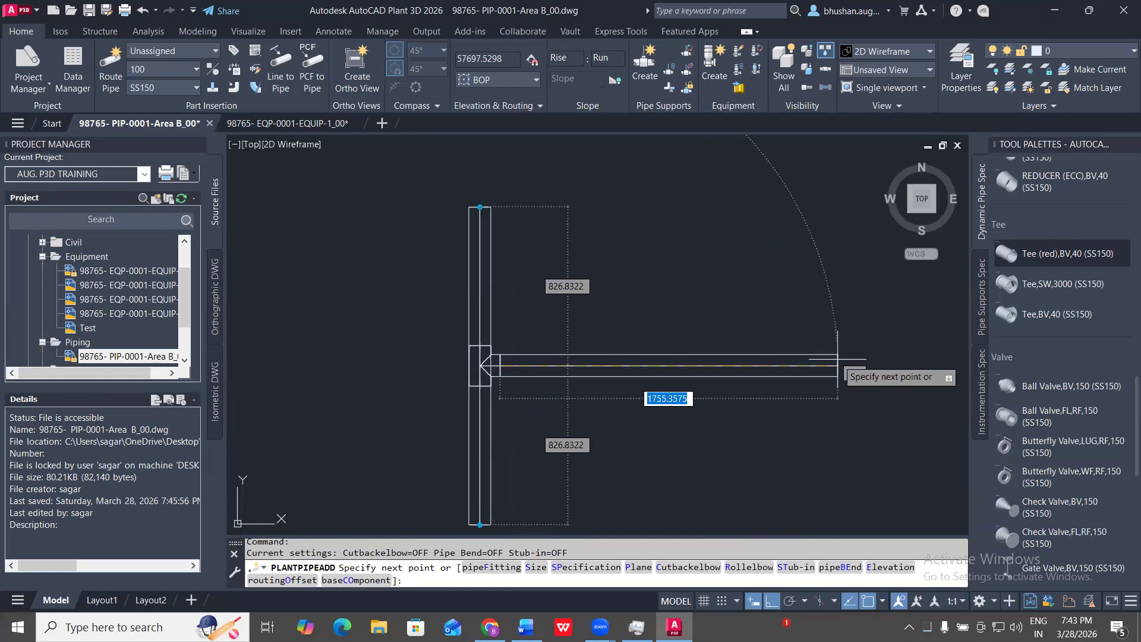
{"action": "left_click", "coordinate": [837, 366]}
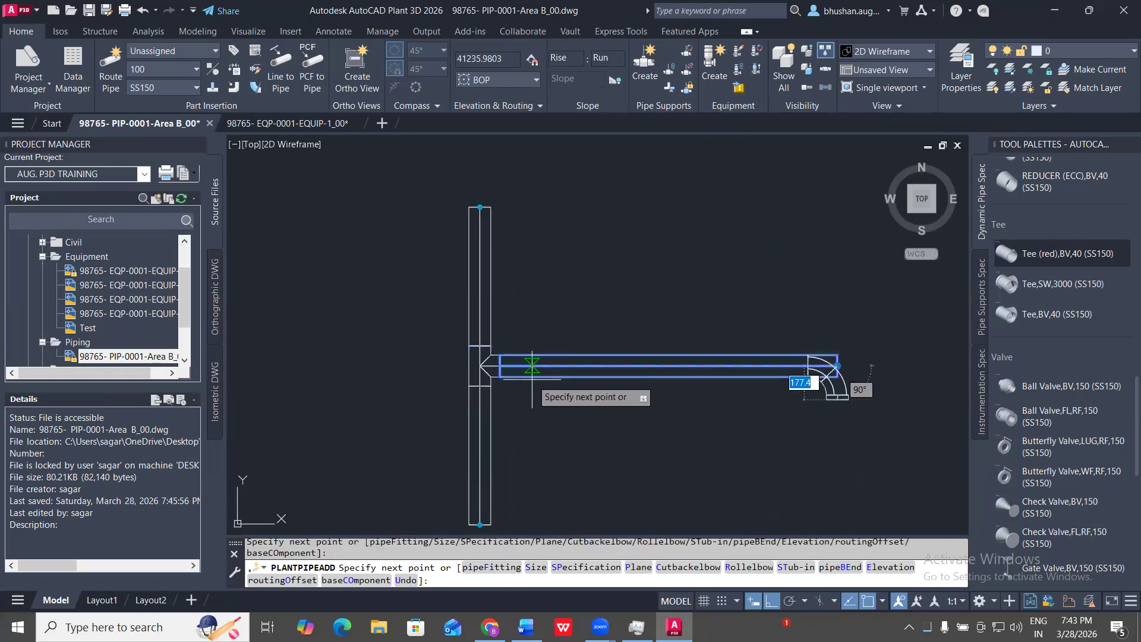
{"action": "key", "text": "Escape"}
{"action": "key", "text": "Escape"}
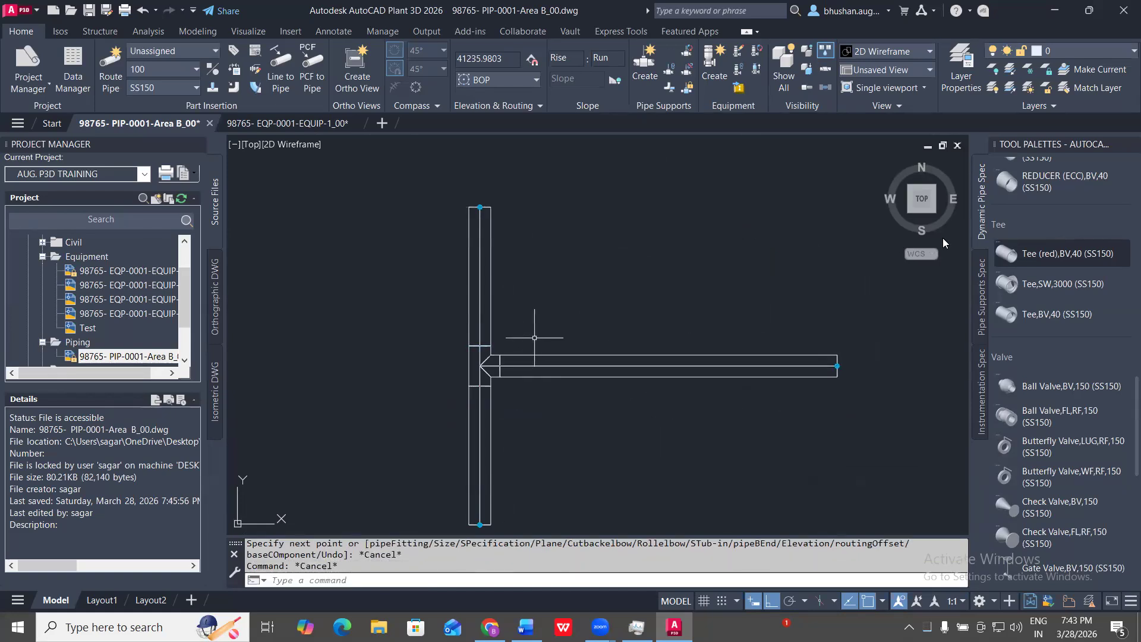
- Delete the branch pipe but keep the tee on the north-south pipe
{"action": "left_click", "coordinate": [629, 301]}
{"action": "left_click", "coordinate": [581, 408]}
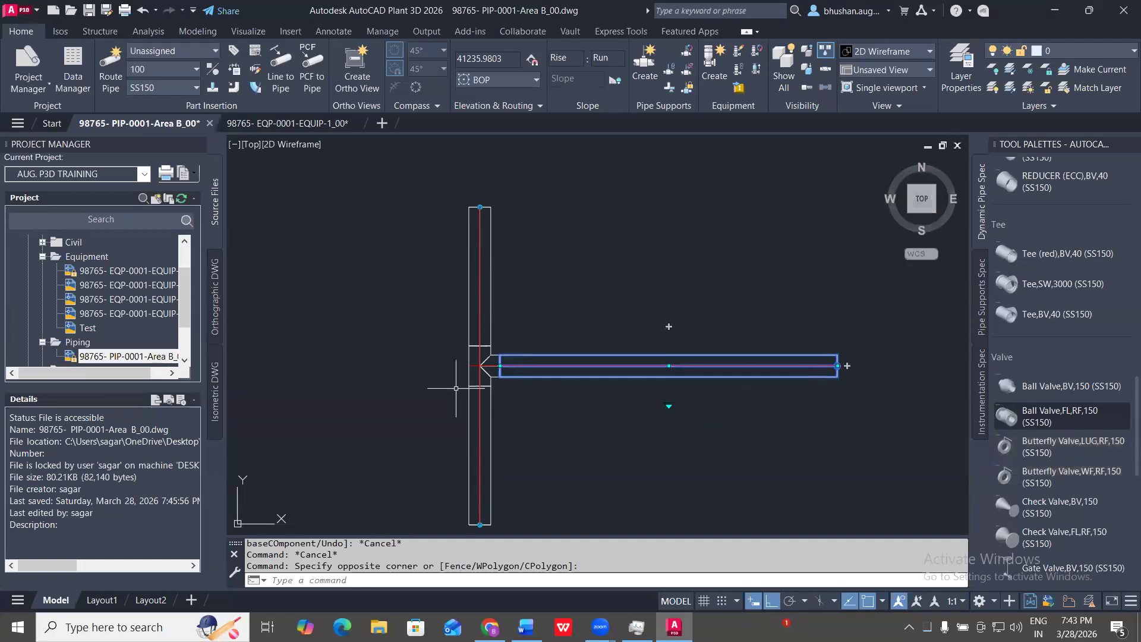
{"action": "scroll", "coordinate": [473, 389], "scroll_direction": "up", "scroll_amount": 4}
{"action": "left_click", "coordinate": [520, 371]}
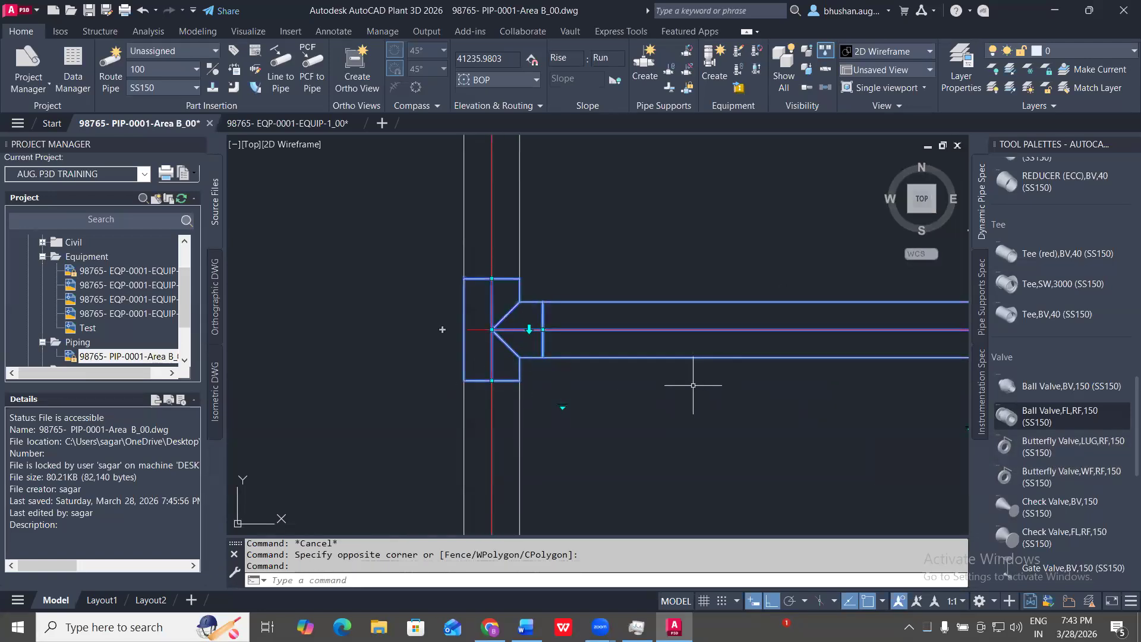
{"action": "key", "text": "Escape"}
{"action": "left_click_drag", "start_coordinate": [683, 365], "coordinate": [657, 306]}
{"action": "key", "text": "Delete"}
{"action": "left_click_drag", "start_coordinate": [542, 395], "coordinate": [388, 319]}
{"action": "scroll", "coordinate": [521, 395], "scroll_direction": "up", "scroll_amount": 2}
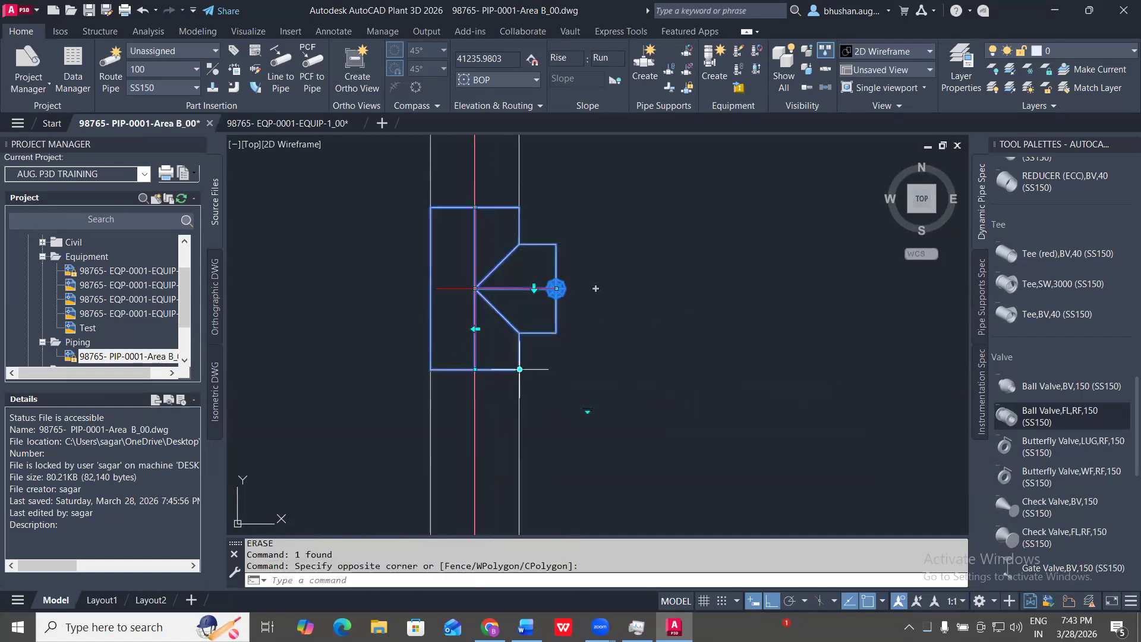
{"action": "left_click", "coordinate": [519, 369]}
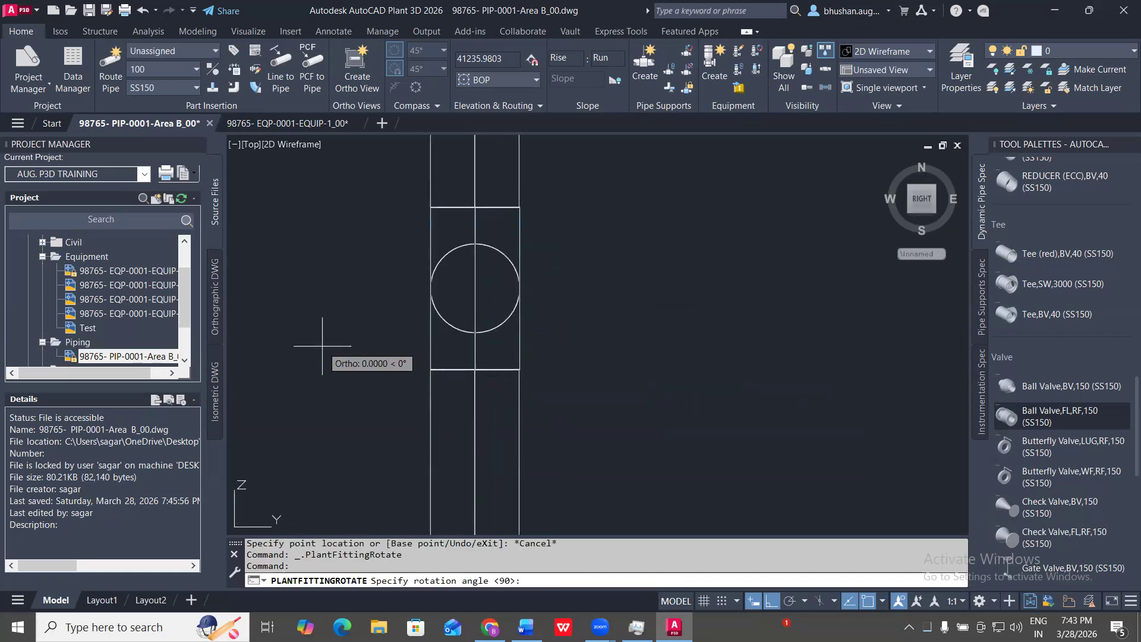
{"action": "middle_click_drag", "start_coordinate": [661, 460], "coordinate": [633, 385], "text": "shift"}
{"action": "scroll", "coordinate": [628, 279], "scroll_direction": "down", "scroll_amount": 6}
{"action": "scroll", "coordinate": [609, 217], "scroll_direction": "up", "scroll_amount": 8}
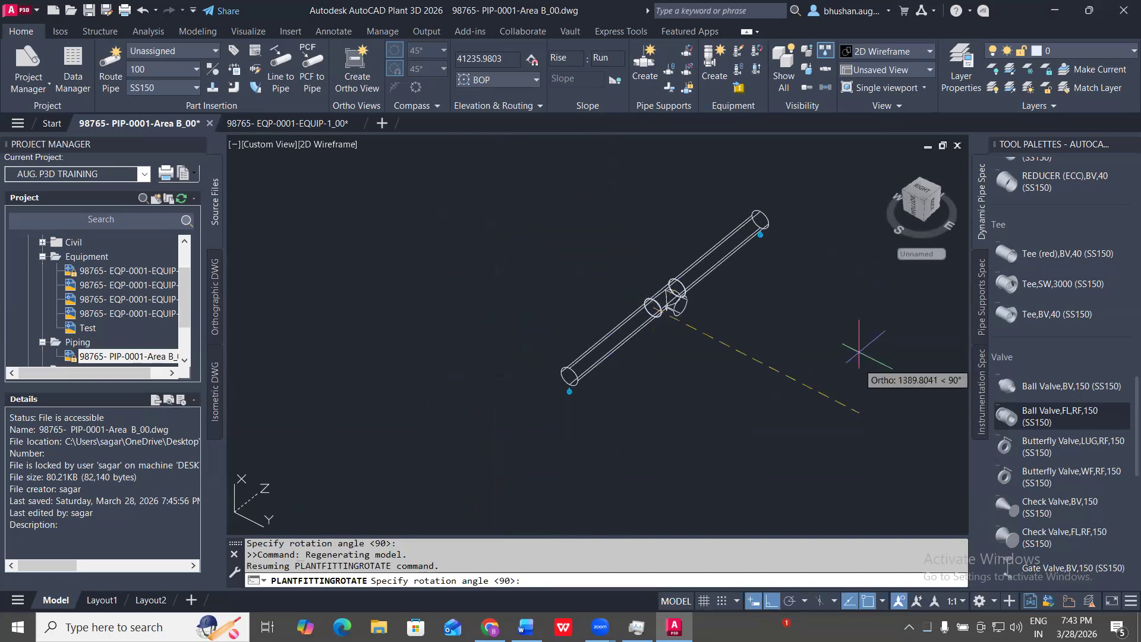
{"action": "key", "text": "Escape"}
{"action": "key", "text": "Escape"}
- Continue routing from the north end of the pipe with an elbow and a short vertical pipe going upward
{"action": "scroll", "coordinate": [778, 244], "scroll_direction": "up", "scroll_amount": 5}
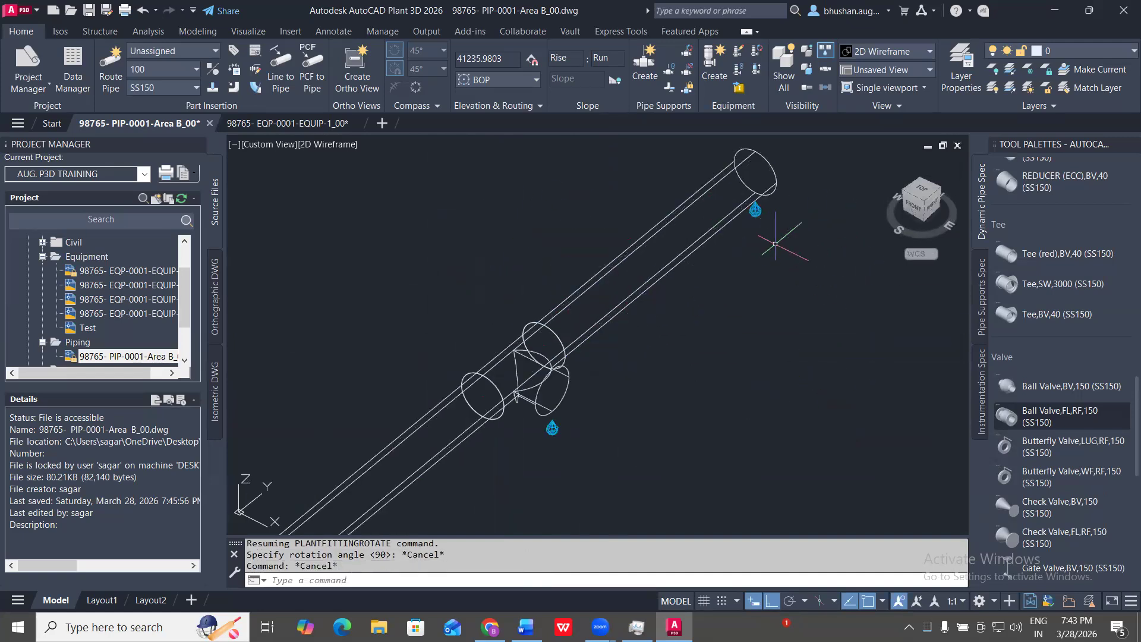
{"action": "left_click", "coordinate": [778, 244]}
{"action": "left_click", "coordinate": [714, 215]}
{"action": "middle_click_drag", "start_coordinate": [789, 225], "coordinate": [773, 343]}
{"action": "left_click", "coordinate": [738, 327]}
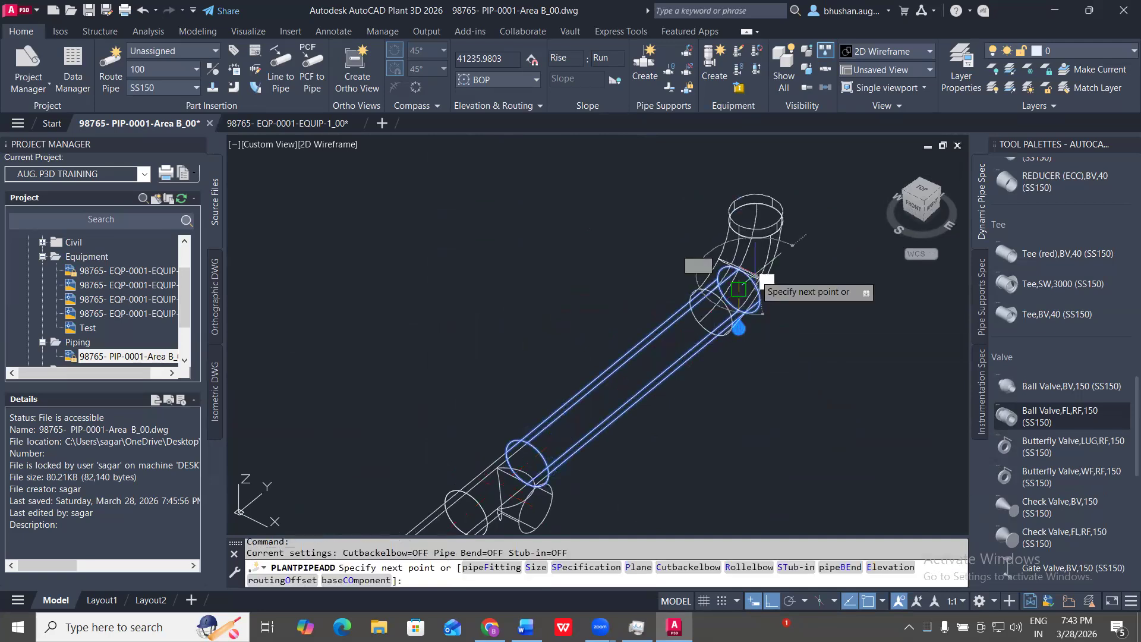
{"action": "left_click", "coordinate": [708, 229]}
{"action": "key", "text": "Escape"}
- Erase the vertical pipe above the new elbow, keeping the elbow on the pipe's north end
{"action": "left_click", "coordinate": [865, 325]}
{"action": "left_click", "coordinate": [669, 241]}
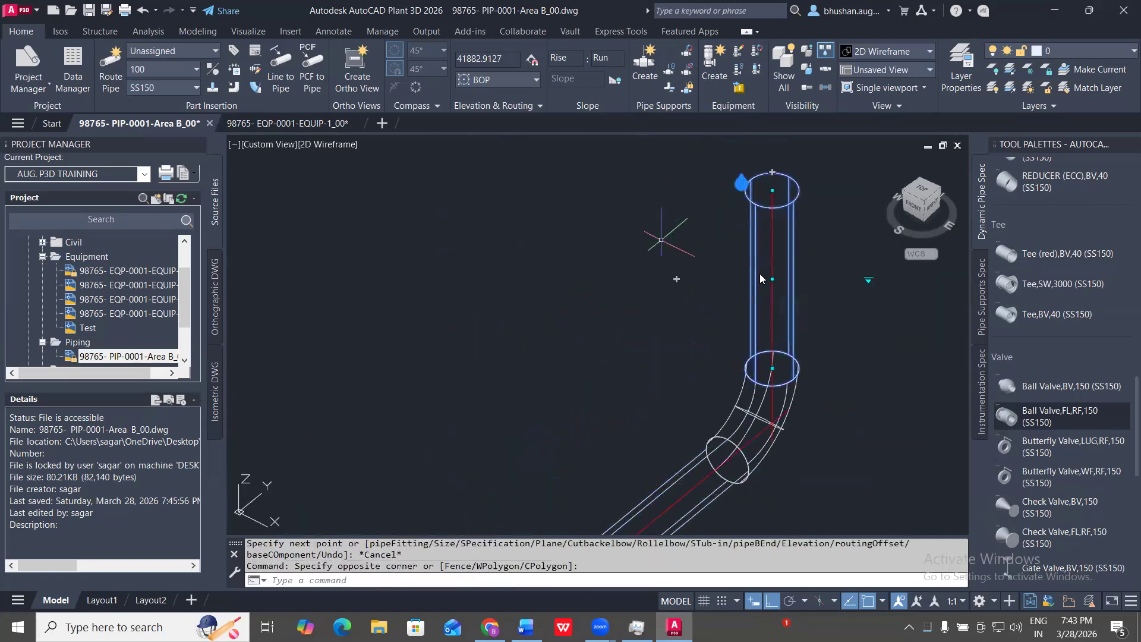
{"action": "type", "text": "e"}
{"action": "key", "text": "Return"}
{"action": "scroll", "coordinate": [705, 204], "scroll_direction": "down", "scroll_amount": 6}
{"action": "scroll", "coordinate": [753, 272], "scroll_direction": "up", "scroll_amount": 4}
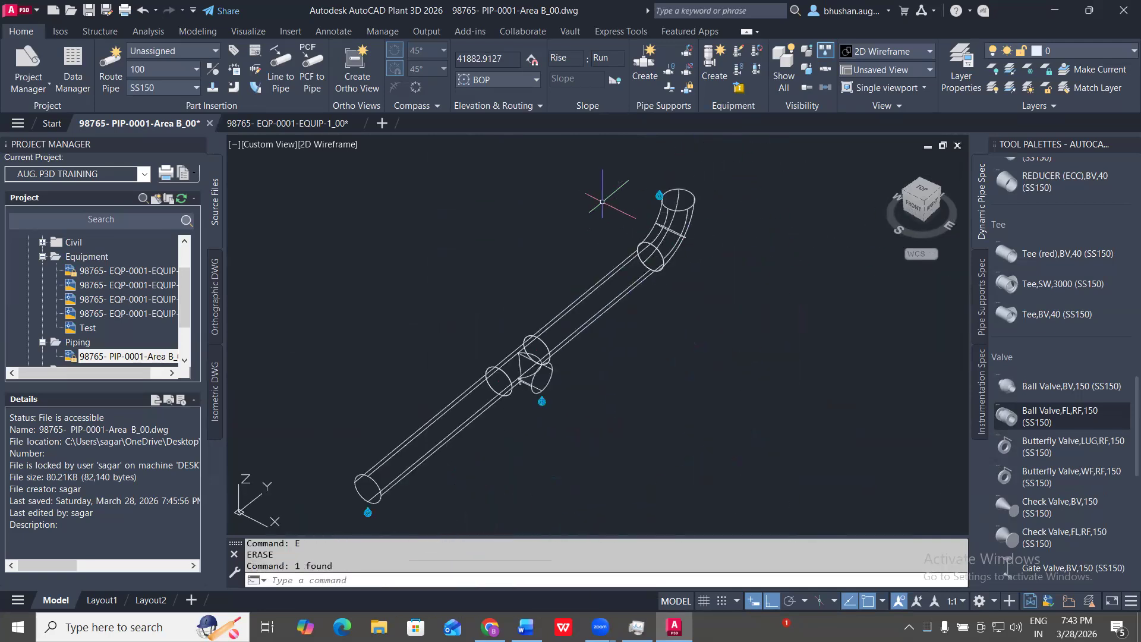
- Rotate the elbow at the pipe's north end to an angle of 45 degrees
{"action": "left_click", "coordinate": [684, 229]}
{"action": "left_click", "coordinate": [666, 245]}
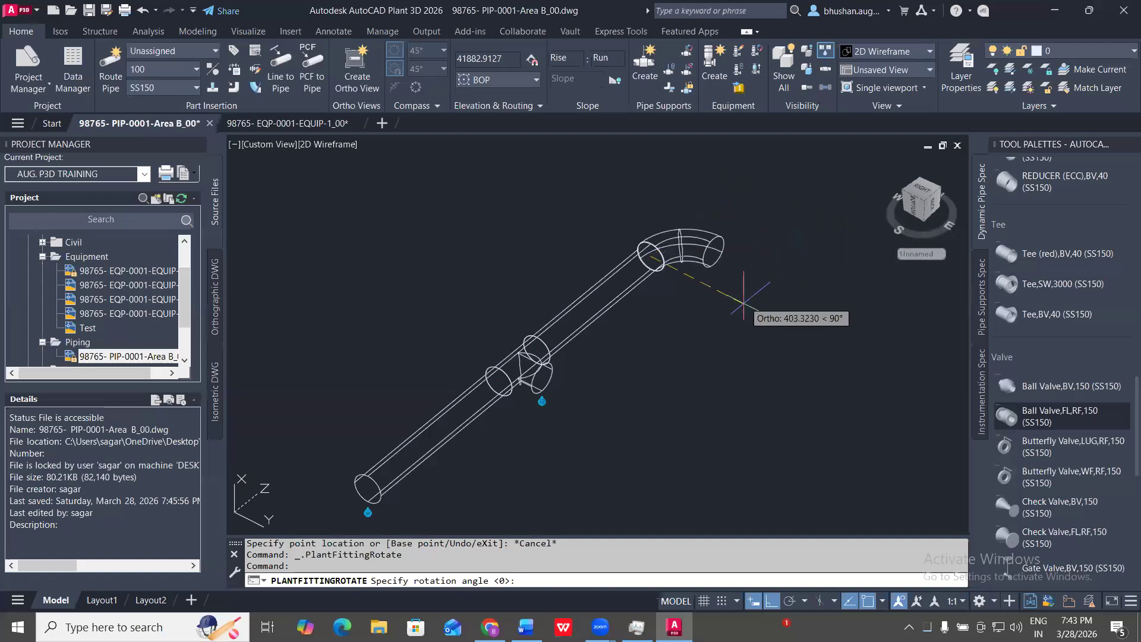
{"action": "type", "text": "45"}
{"action": "key", "text": "Return"}
{"action": "key", "text": "Escape"}
- Rotate the tee in the middle of the pipe run to an angle of 45 degrees
{"action": "middle_click_drag", "start_coordinate": [703, 228], "coordinate": [759, 321], "text": "shift"}
{"action": "left_click_drag", "start_coordinate": [760, 321], "coordinate": [734, 267], "text": "shift"}
{"action": "middle_click_drag", "start_coordinate": [734, 267], "coordinate": [729, 217], "text": "shift"}
{"action": "scroll", "coordinate": [743, 213], "scroll_direction": "down", "scroll_amount": 4}
{"action": "scroll", "coordinate": [749, 310], "scroll_direction": "up", "scroll_amount": 4}
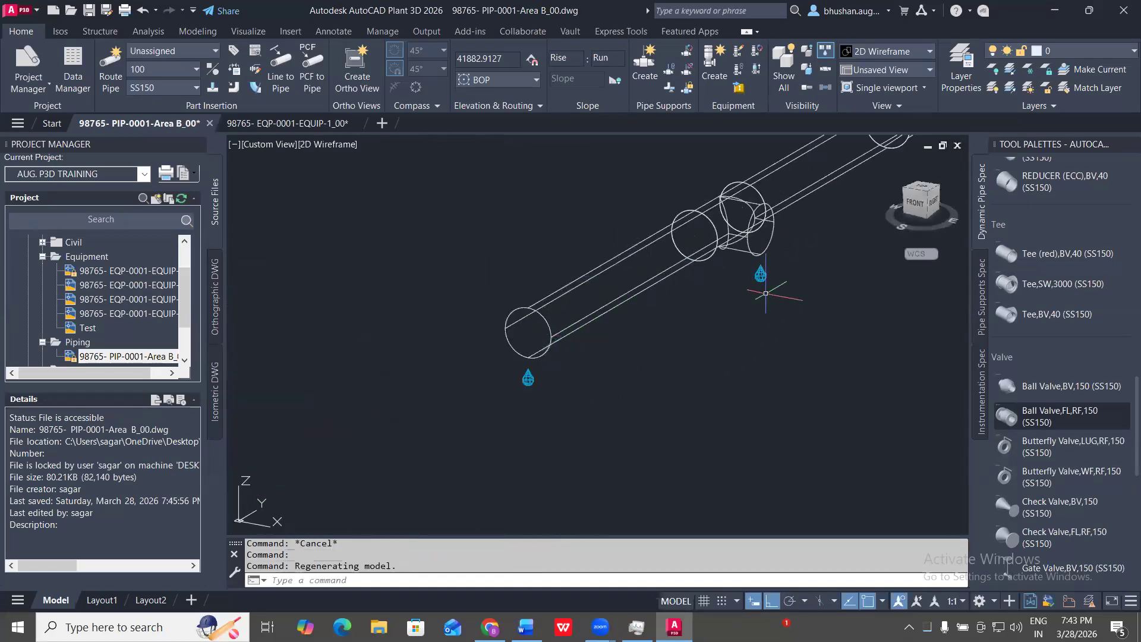
{"action": "left_click", "coordinate": [773, 233]}
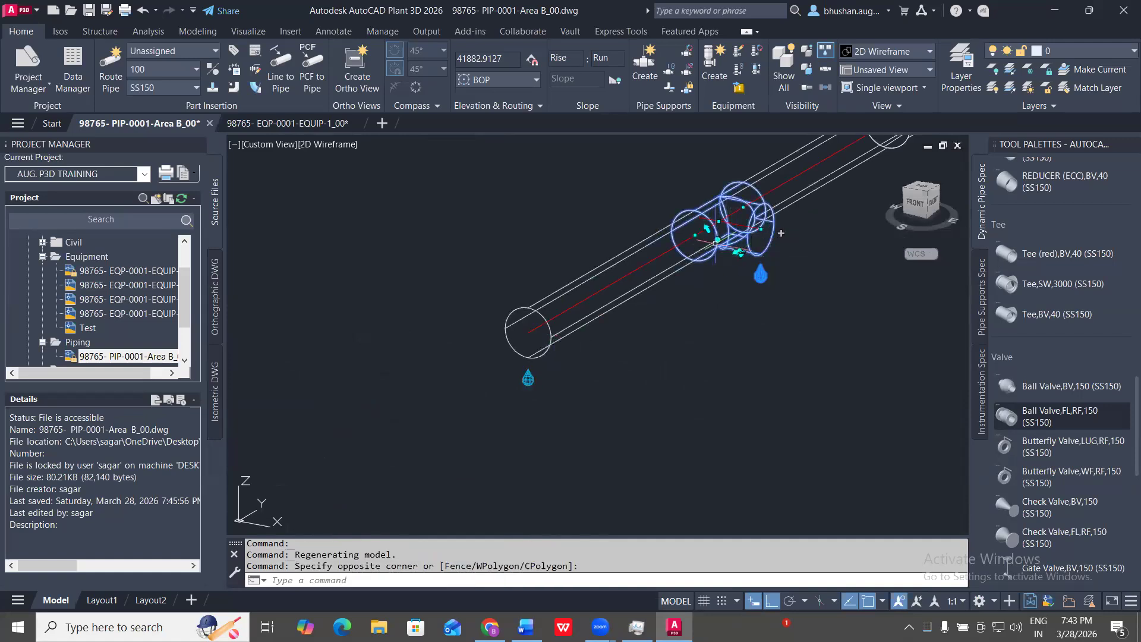
{"action": "left_click", "coordinate": [717, 239]}
{"action": "middle_click_drag", "start_coordinate": [695, 180], "coordinate": [704, 298]}
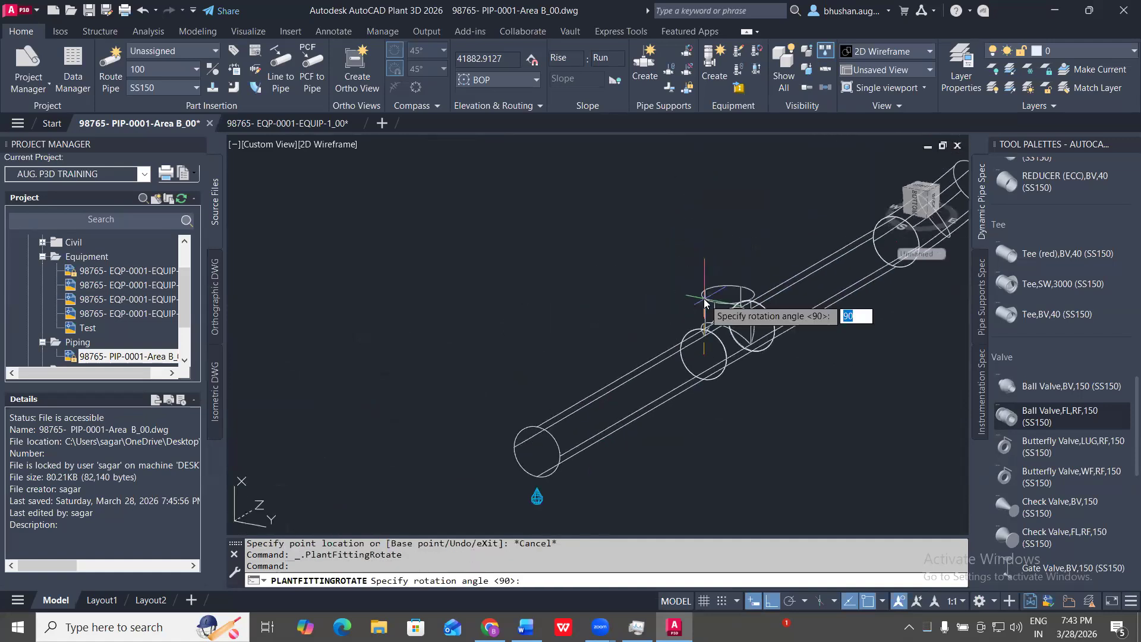
{"action": "type", "text": "45"}
{"action": "key", "text": "Return"}
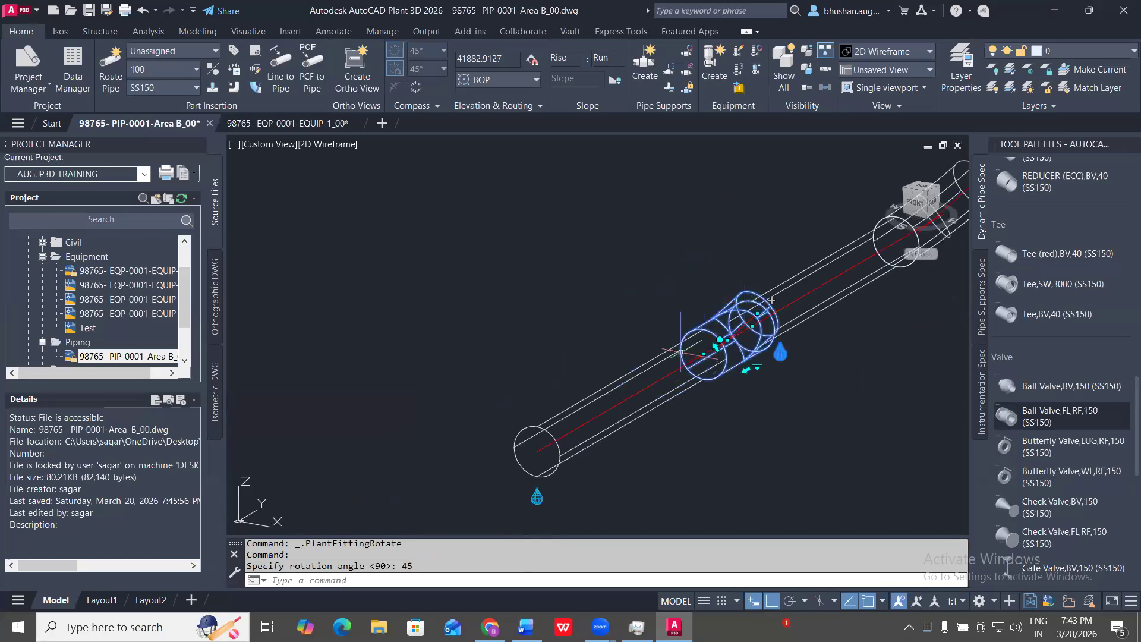
{"action": "key", "text": "Escape"}
- Insert a Ball Valve,FL,RF,150 with its flanges into the pipe segment south of the tee
{"action": "scroll", "coordinate": [768, 277], "scroll_direction": "down", "scroll_amount": 6}
{"action": "middle_click_drag", "start_coordinate": [750, 309], "coordinate": [890, 379], "text": "shift"}
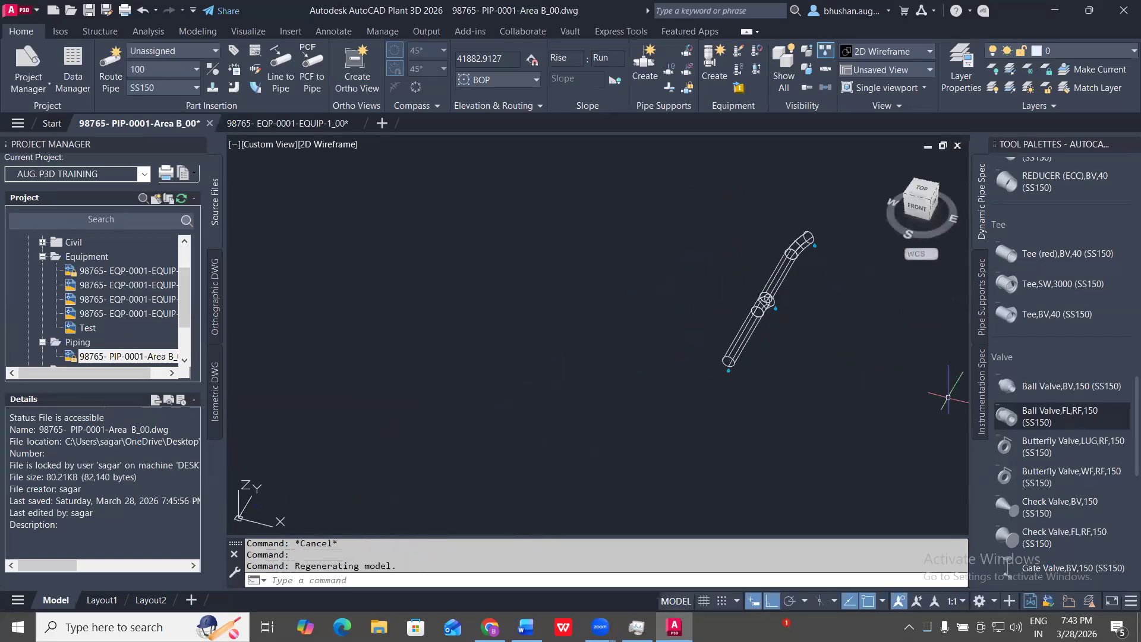
{"action": "scroll", "coordinate": [747, 346], "scroll_direction": "up", "scroll_amount": 6}
{"action": "left_click", "coordinate": [712, 344]}
{"action": "left_click", "coordinate": [704, 353]}
{"action": "key", "text": "Escape"}
{"action": "key", "text": "Escape"}
{"action": "scroll", "coordinate": [659, 285], "scroll_direction": "up", "scroll_amount": 3}
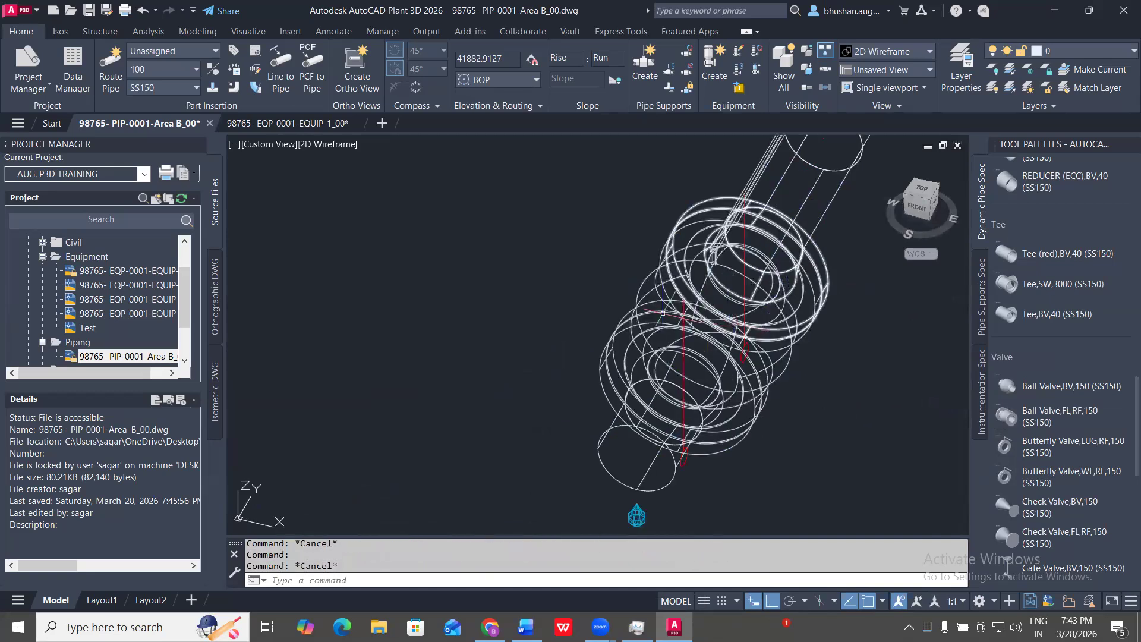
{"action": "left_click", "coordinate": [658, 285]}
{"action": "left_click", "coordinate": [689, 341]}
{"action": "scroll", "coordinate": [816, 386], "scroll_direction": "down", "scroll_amount": 5}
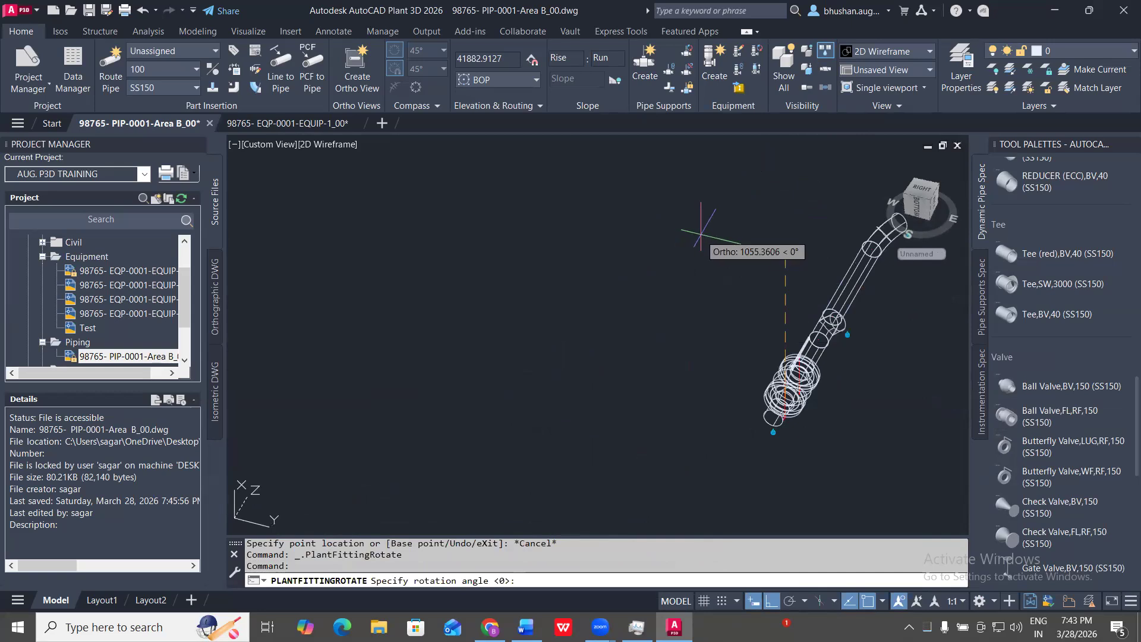
{"action": "key", "text": "Escape"}
- Examine the ball valve and its flanges from the side, and restore the top view of the model
{"action": "middle_click_drag", "start_coordinate": [727, 263], "coordinate": [832, 282], "text": "shift"}
{"action": "middle_click_drag", "start_coordinate": [766, 427], "coordinate": [722, 459], "text": "shift"}
{"action": "scroll", "coordinate": [750, 377], "scroll_direction": "up", "scroll_amount": 2}
{"action": "left_click", "coordinate": [761, 392]}
{"action": "left_click", "coordinate": [704, 327]}
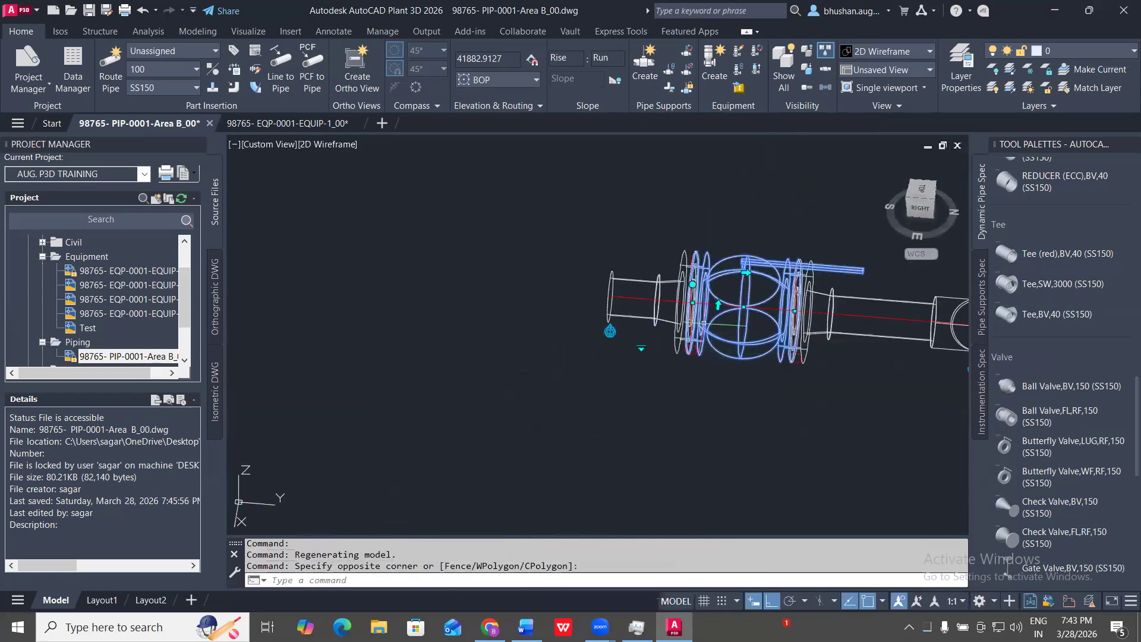
{"action": "key", "text": "Escape"}
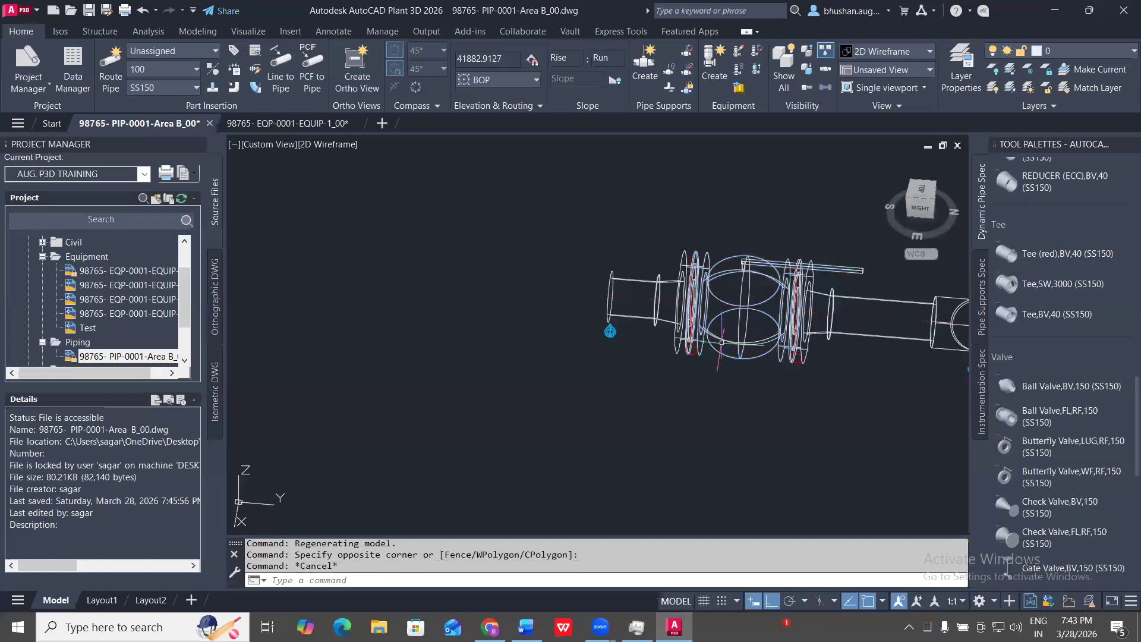
{"action": "left_click", "coordinate": [928, 194]}
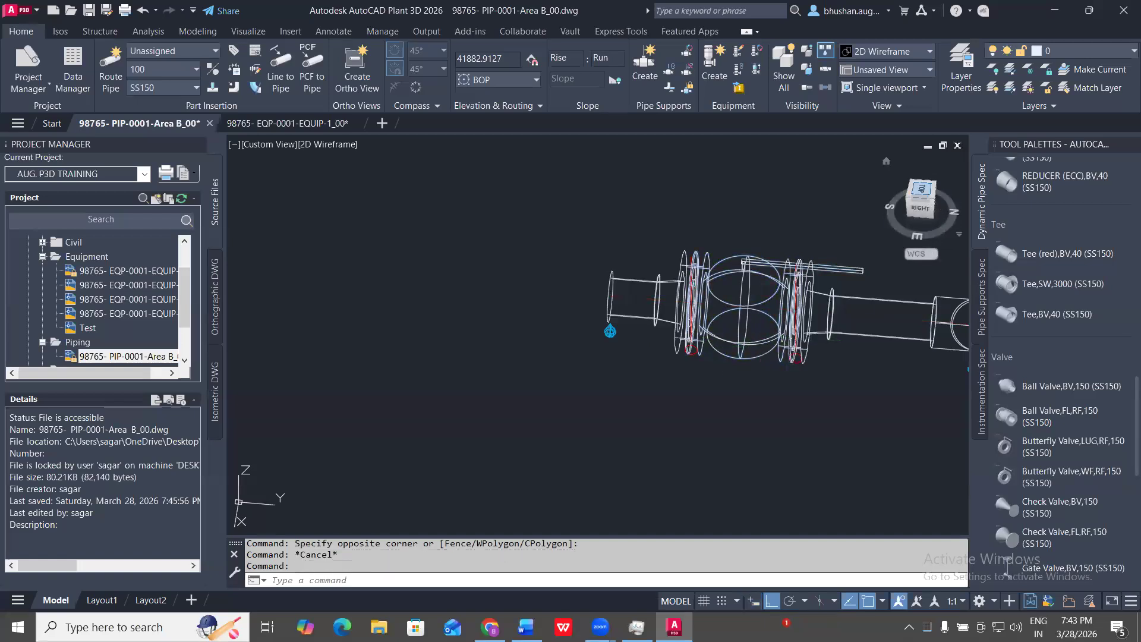
{"action": "left_click", "coordinate": [949, 164]}
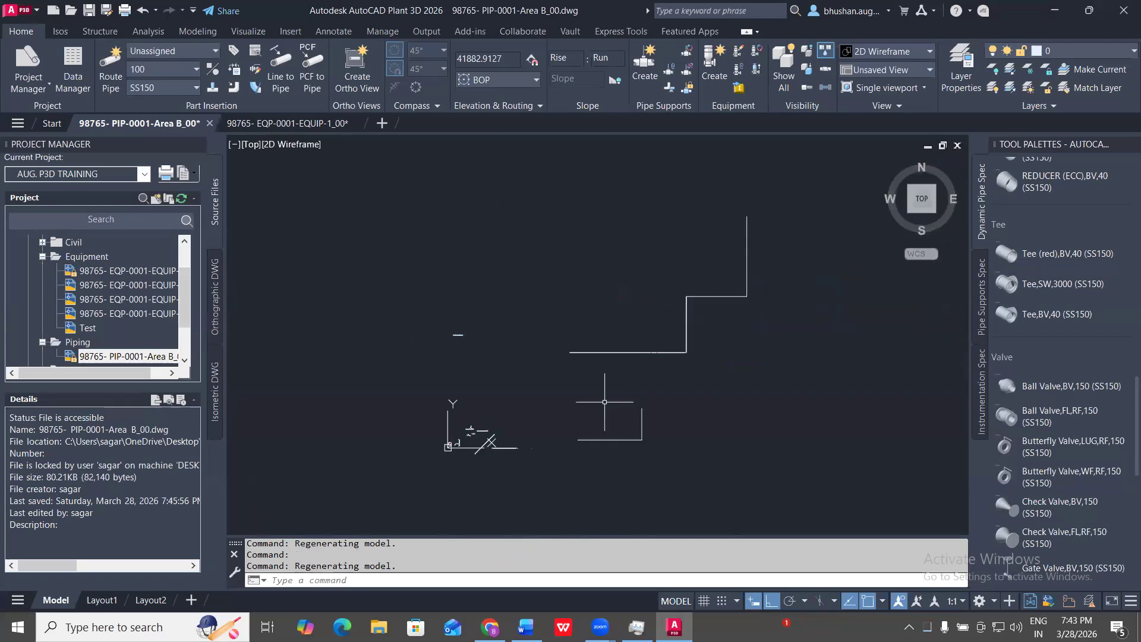
- Continue the size 50 pipe from its open south end with an elbow and a straight pipe running east toward the valve line
{"action": "scroll", "coordinate": [564, 463], "scroll_direction": "up", "scroll_amount": 4}
{"action": "scroll", "coordinate": [348, 454], "scroll_direction": "up", "scroll_amount": 4}
{"action": "middle_click_drag", "start_coordinate": [374, 402], "coordinate": [561, 410]}
{"action": "scroll", "coordinate": [559, 311], "scroll_direction": "up", "scroll_amount": 4}
{"action": "middle_click_drag", "start_coordinate": [646, 250], "coordinate": [705, 340]}
{"action": "scroll", "coordinate": [692, 320], "scroll_direction": "up", "scroll_amount": 4}
{"action": "scroll", "coordinate": [754, 319], "scroll_direction": "up", "scroll_amount": 4}
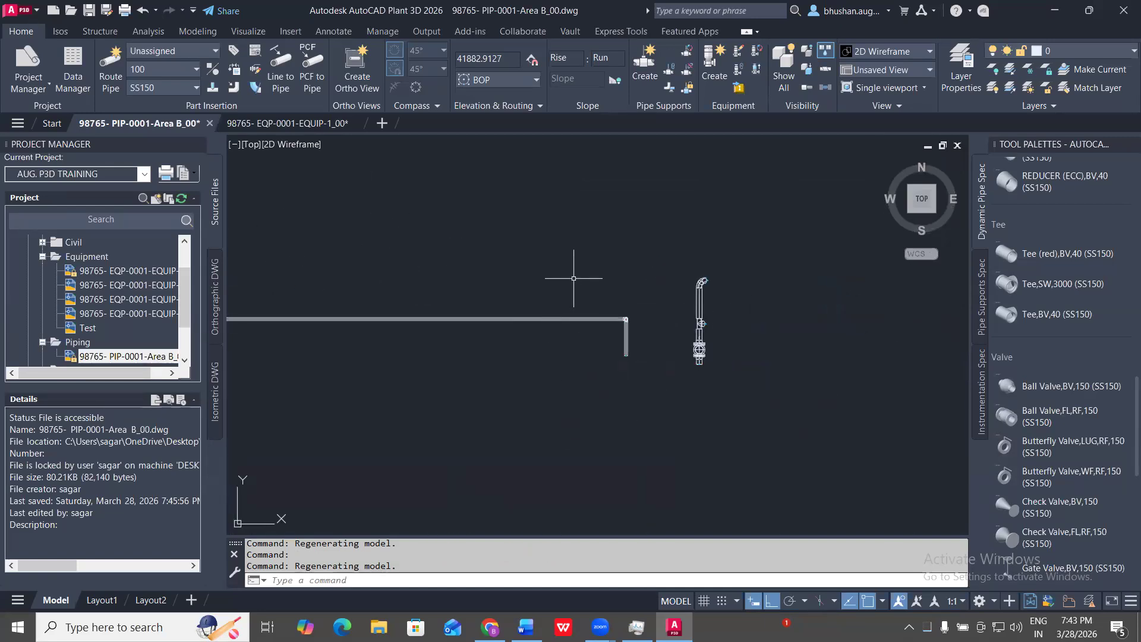
{"action": "scroll", "coordinate": [636, 373], "scroll_direction": "up", "scroll_amount": 2}
{"action": "scroll", "coordinate": [637, 346], "scroll_direction": "up", "scroll_amount": 4}
{"action": "scroll", "coordinate": [595, 347], "scroll_direction": "up", "scroll_amount": 4}
{"action": "left_click", "coordinate": [604, 339]}
{"action": "left_click", "coordinate": [600, 331]}
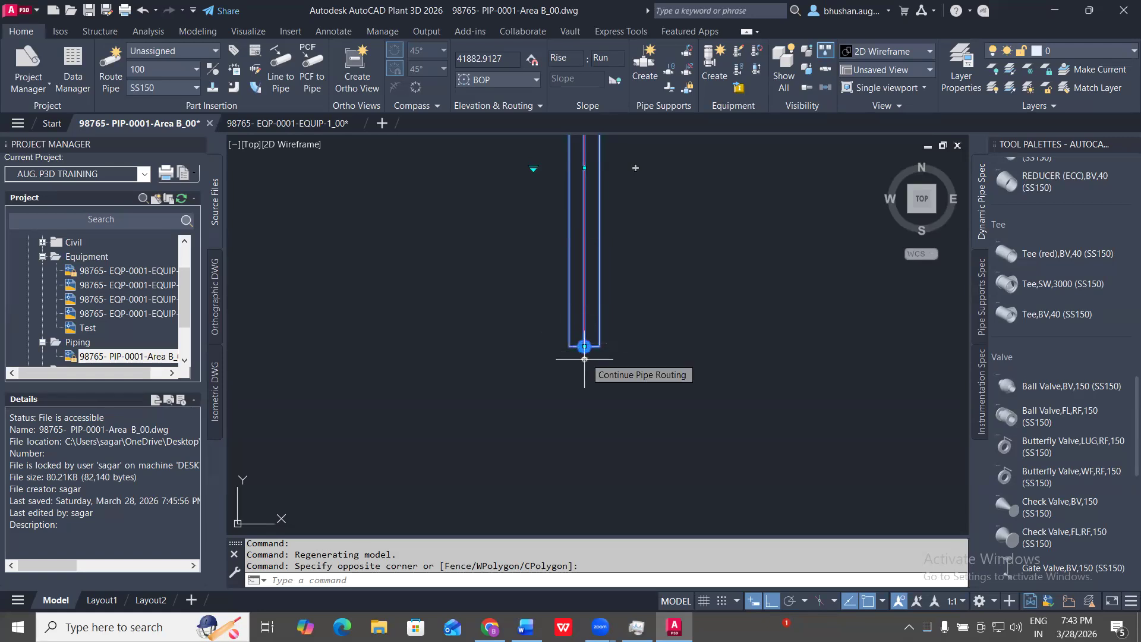
{"action": "left_click", "coordinate": [585, 358]}
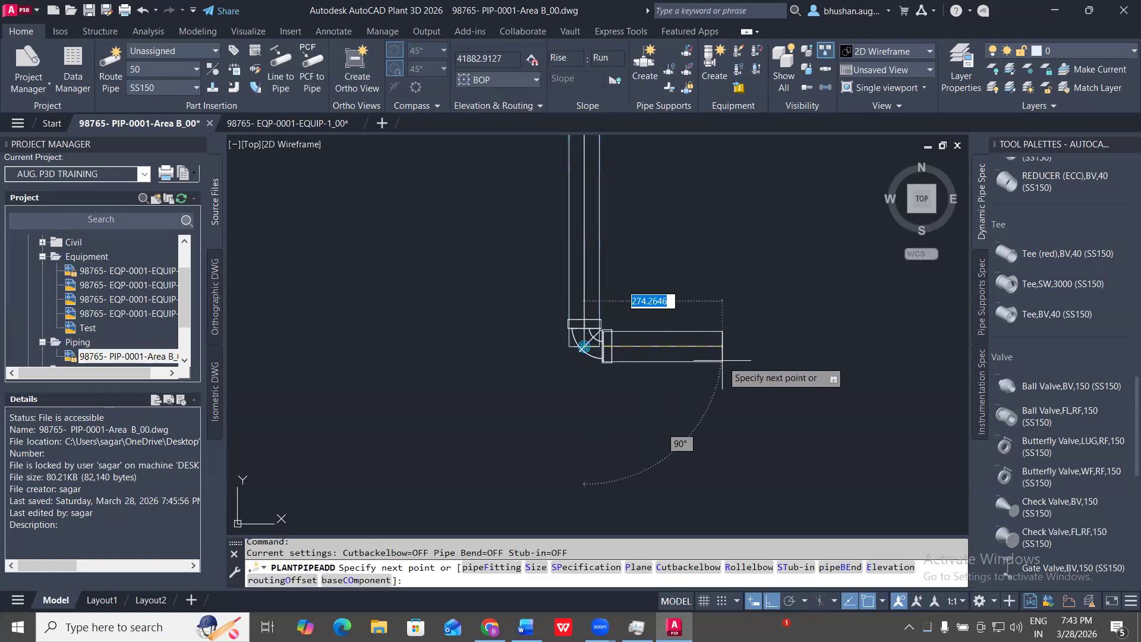
{"action": "middle_click_drag", "start_coordinate": [700, 364], "coordinate": [604, 366]}
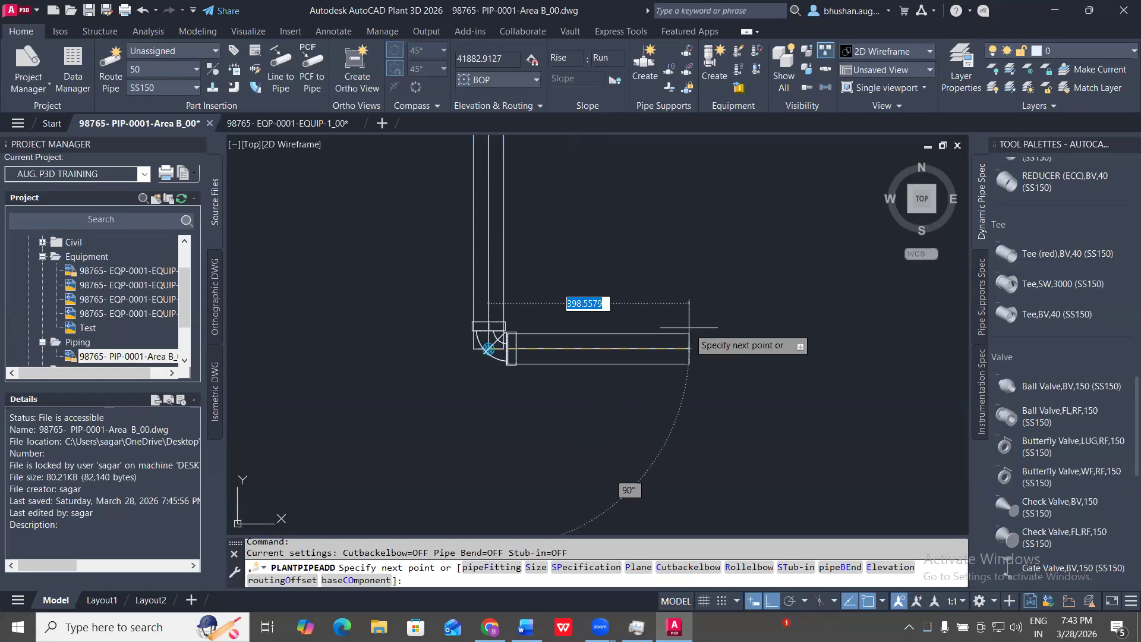
{"action": "scroll", "coordinate": [690, 327], "scroll_direction": "down", "scroll_amount": 4}
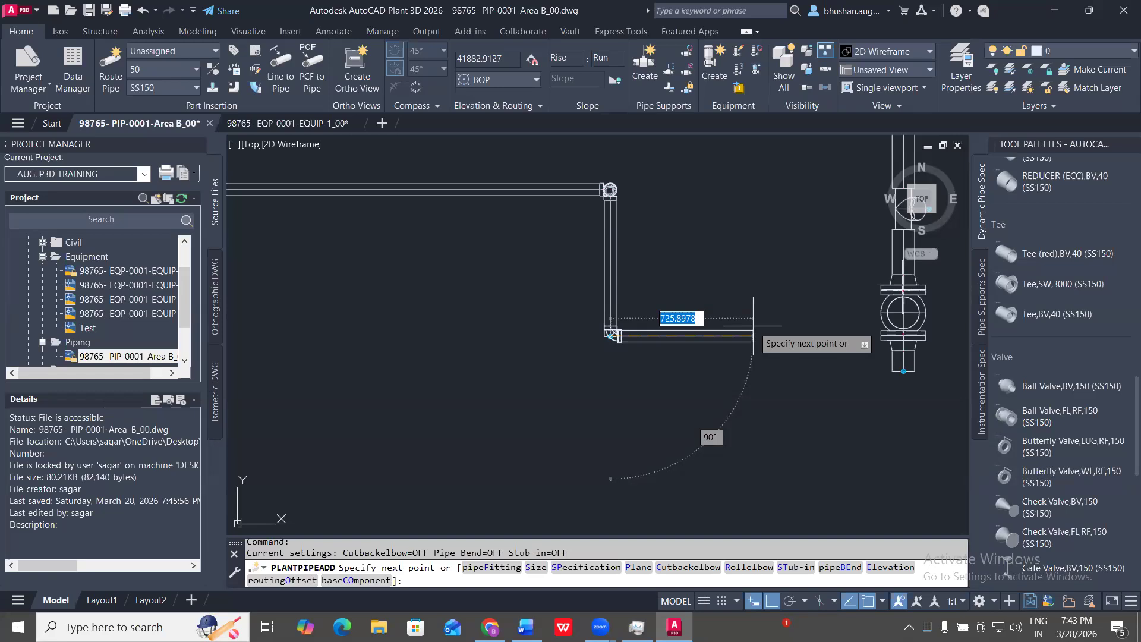
{"action": "left_click", "coordinate": [787, 336]}
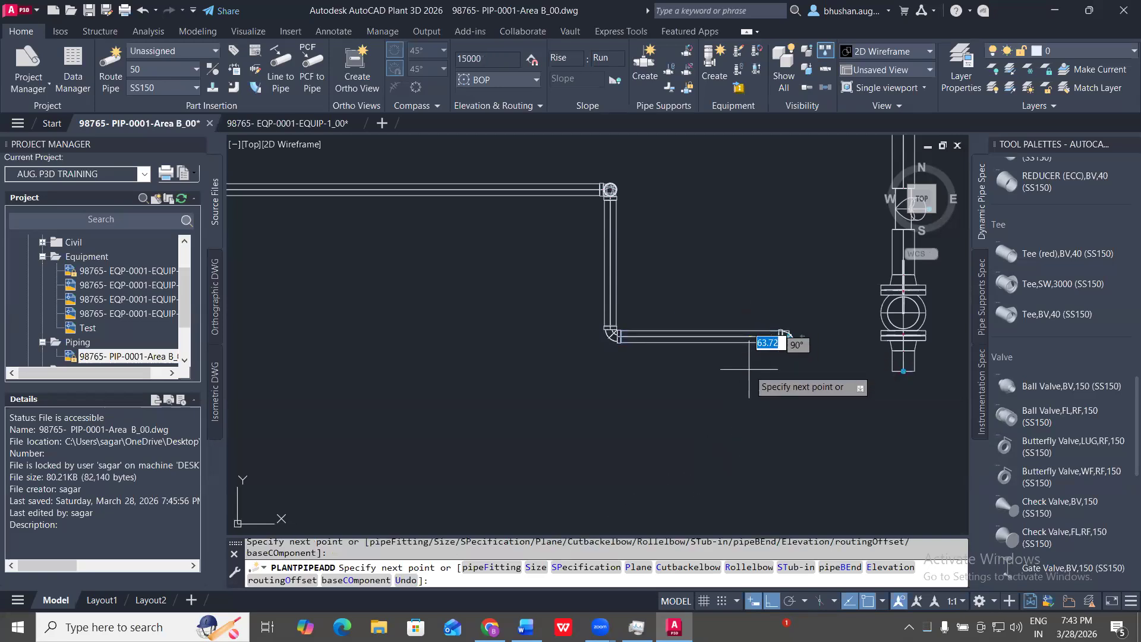
{"action": "key", "text": "Escape"}
{"action": "key", "text": "Escape"}
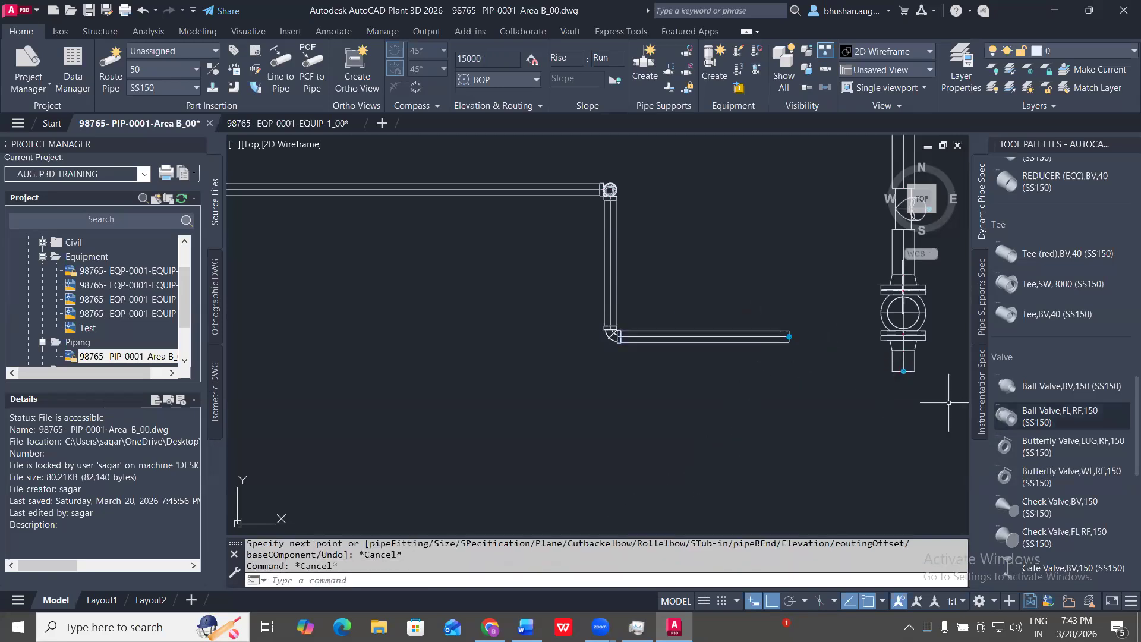
{"action": "scroll", "coordinate": [604, 349], "scroll_direction": "up", "scroll_amount": 4}
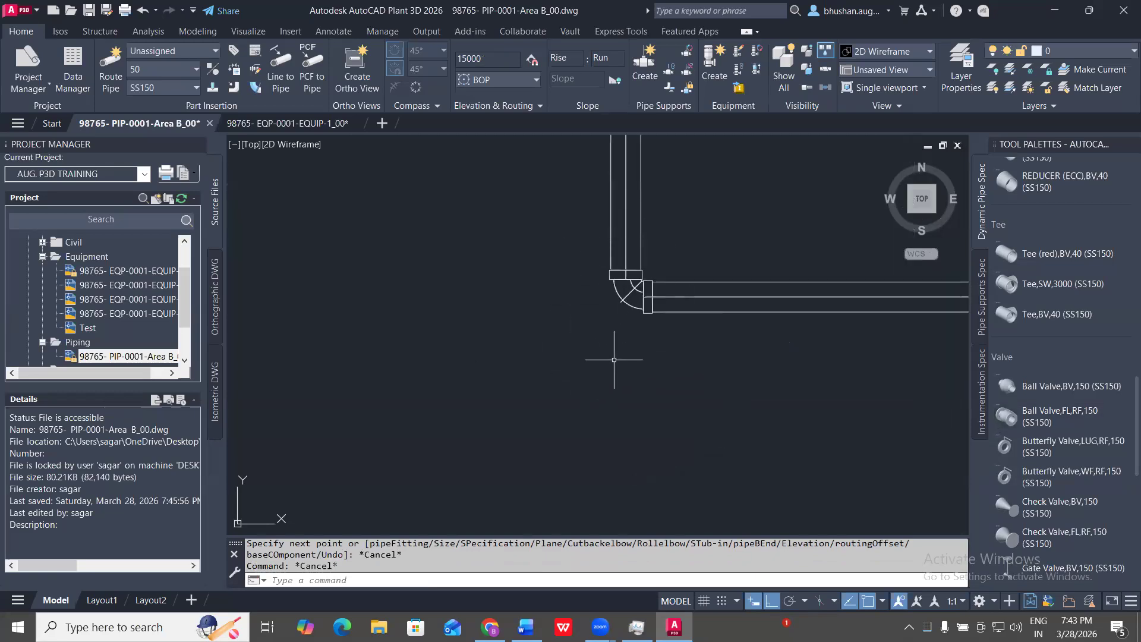
{"action": "scroll", "coordinate": [671, 287], "scroll_direction": "down", "scroll_amount": 3}
{"action": "scroll", "coordinate": [550, 271], "scroll_direction": "up", "scroll_amount": 2}
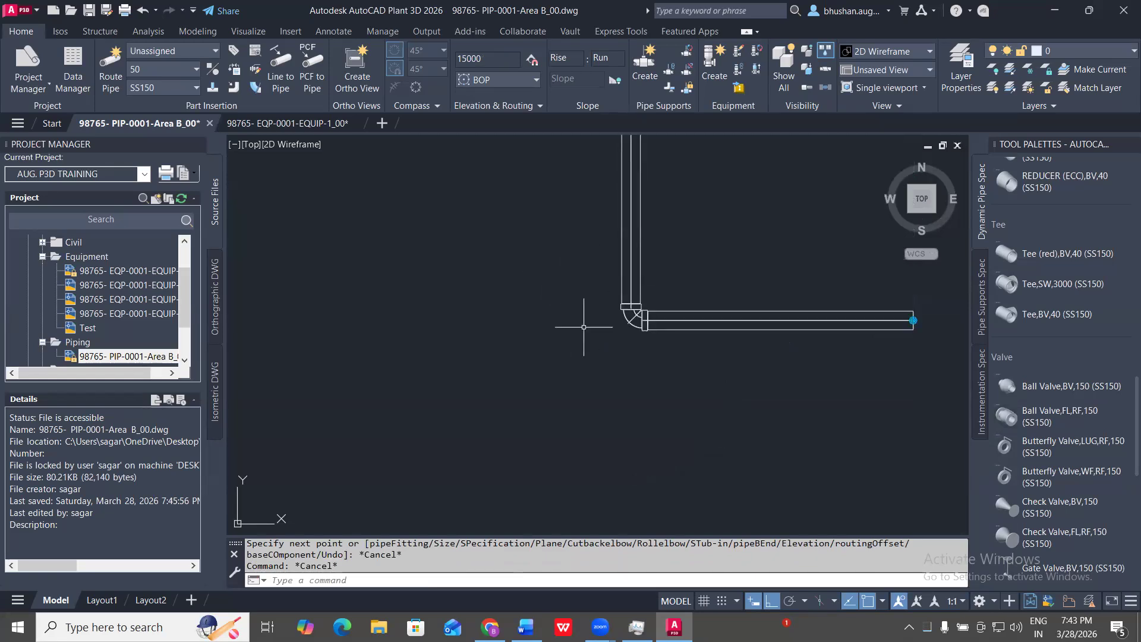
- Copy the north-south pipe above the elbow about 1023 units due east, just past the open end of the horizontal pipe
{"action": "left_click", "coordinate": [503, 230]}
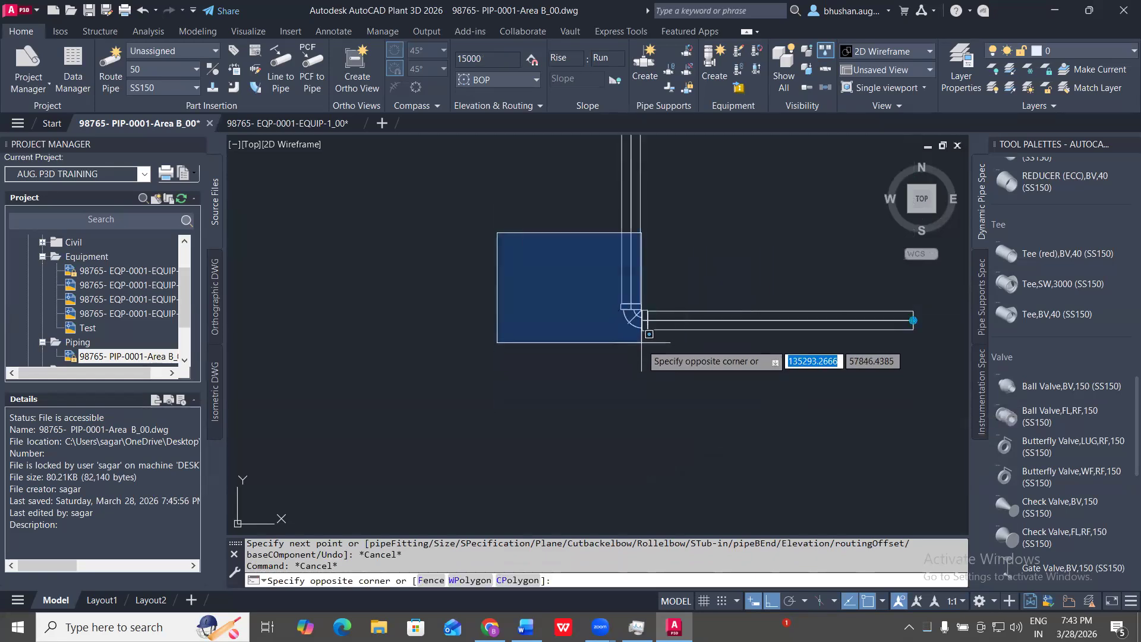
{"action": "key", "text": "Escape"}
{"action": "scroll", "coordinate": [639, 353], "scroll_direction": "down", "scroll_amount": 2}
{"action": "left_click", "coordinate": [635, 257]}
{"action": "left_click", "coordinate": [601, 237]}
{"action": "left_click", "coordinate": [689, 305]}
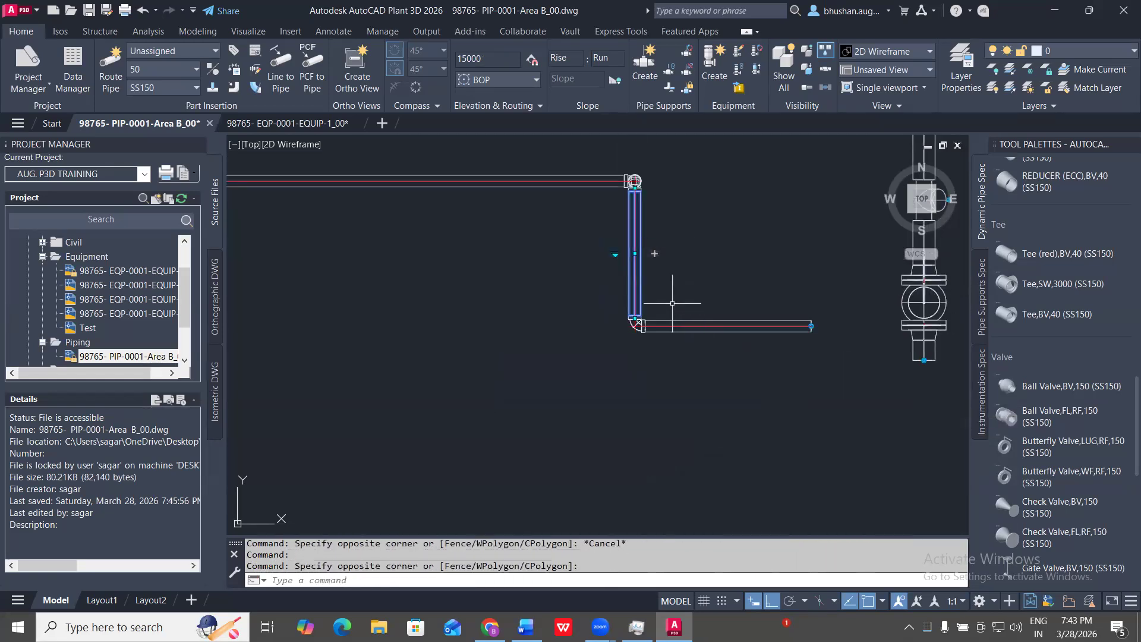
{"action": "scroll", "coordinate": [616, 332], "scroll_direction": "up", "scroll_amount": 2}
{"action": "type", "text": "CO"}
{"action": "key", "text": "Return"}
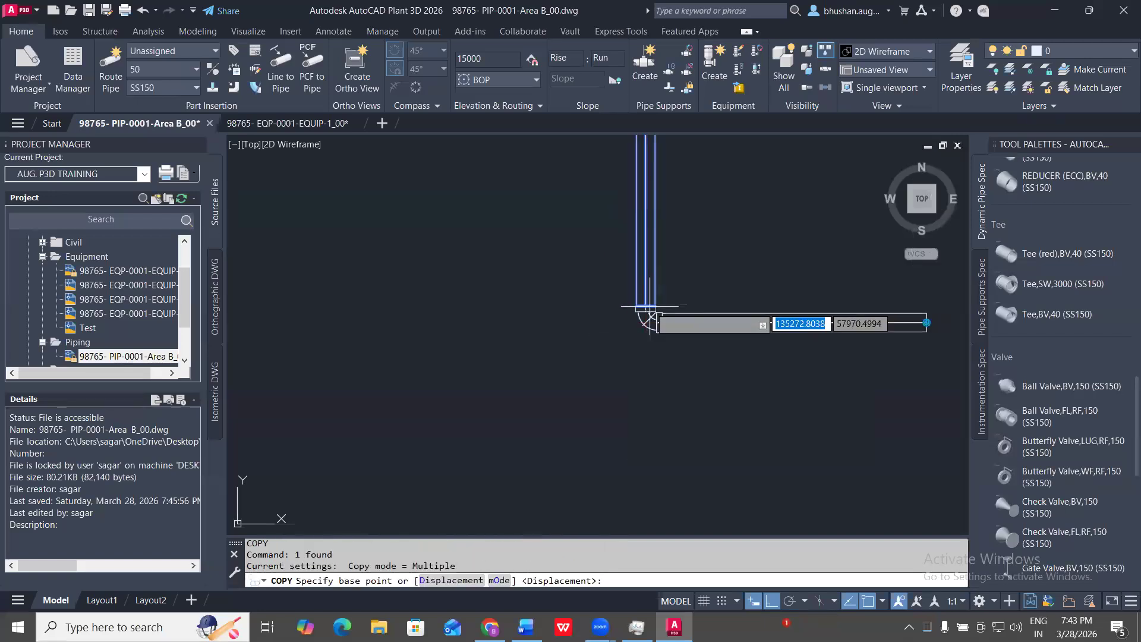
{"action": "left_click", "coordinate": [647, 302]}
{"action": "middle_click_drag", "start_coordinate": [647, 301], "coordinate": [381, 278]}
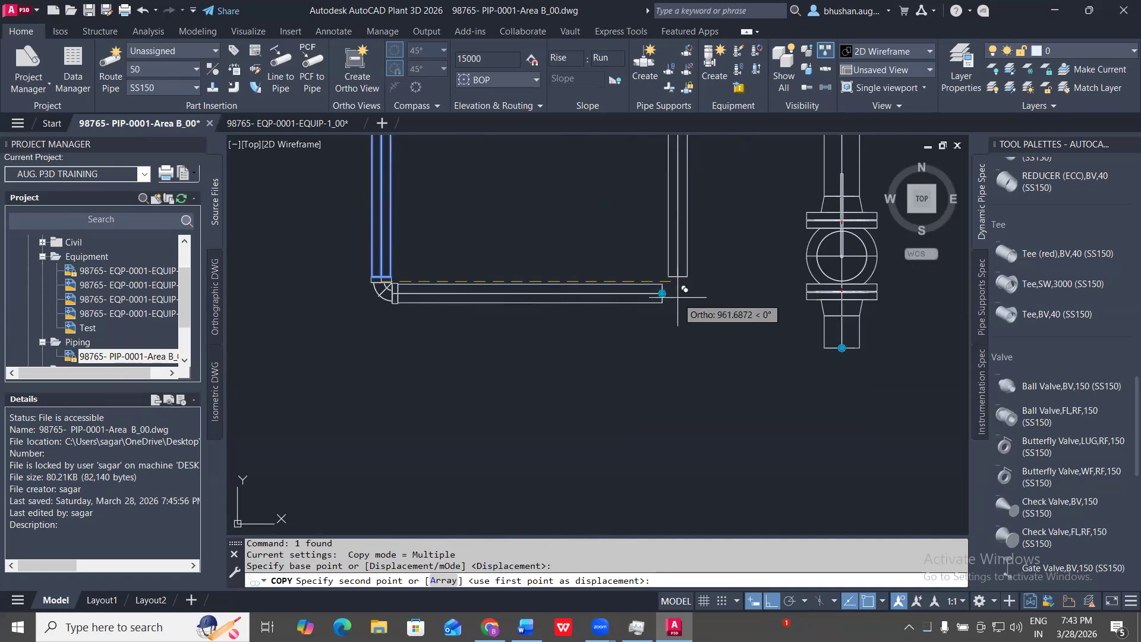
{"action": "scroll", "coordinate": [680, 279], "scroll_direction": "up", "scroll_amount": 2}
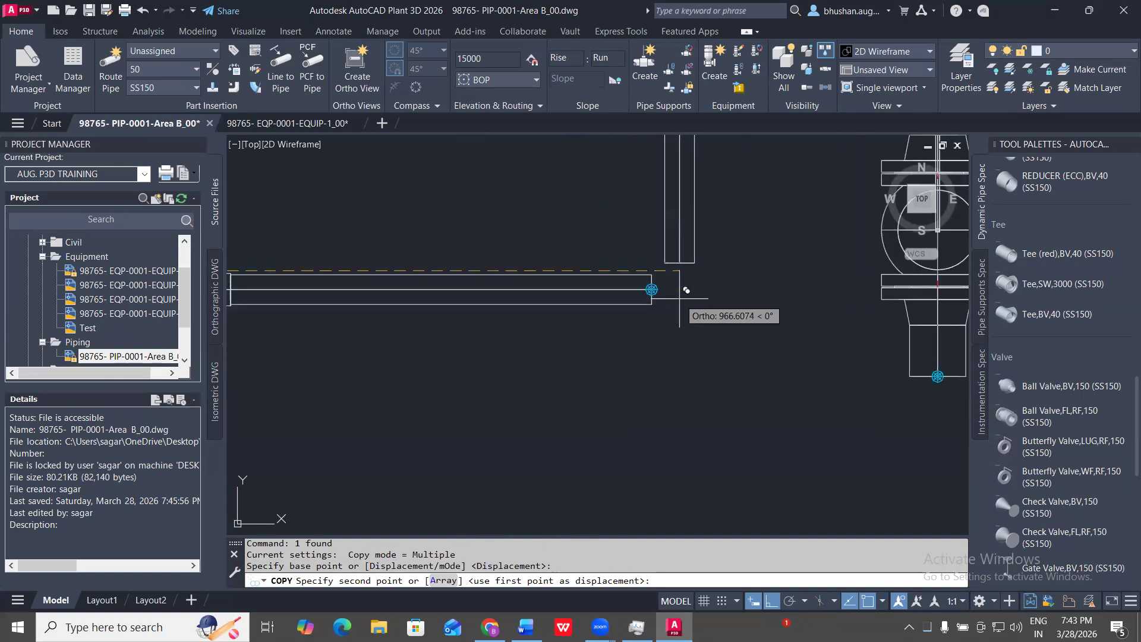
{"action": "type", "text": ".x"}
{"action": "key", "text": "Return"}
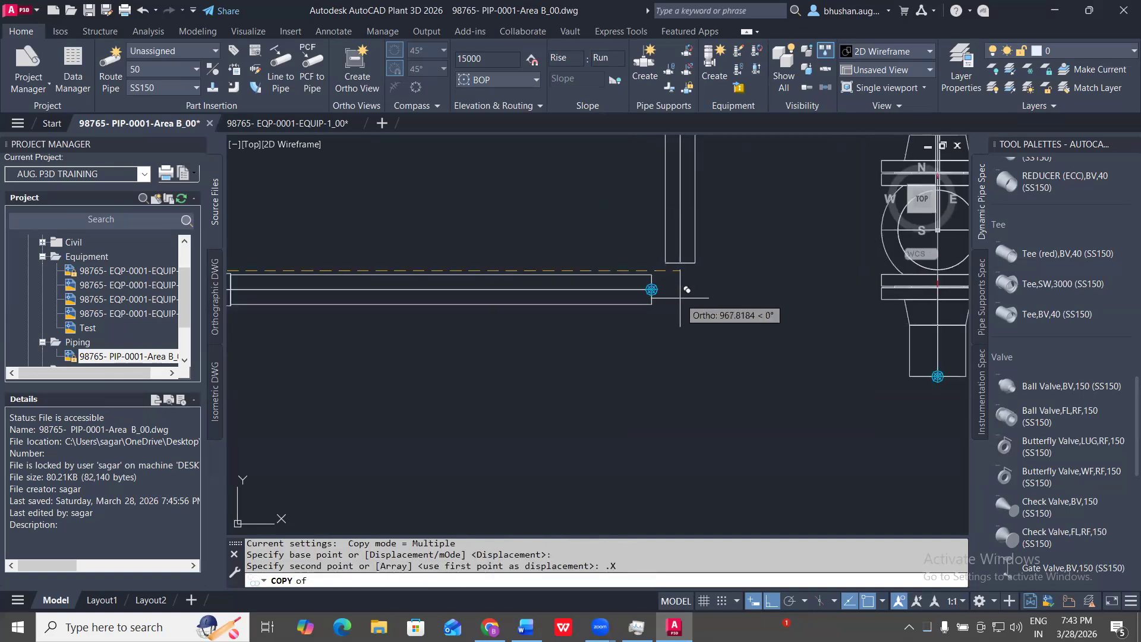
{"action": "left_click", "coordinate": [707, 306]}
{"action": "type", "text": "@"}
{"action": "key", "text": "Return"}
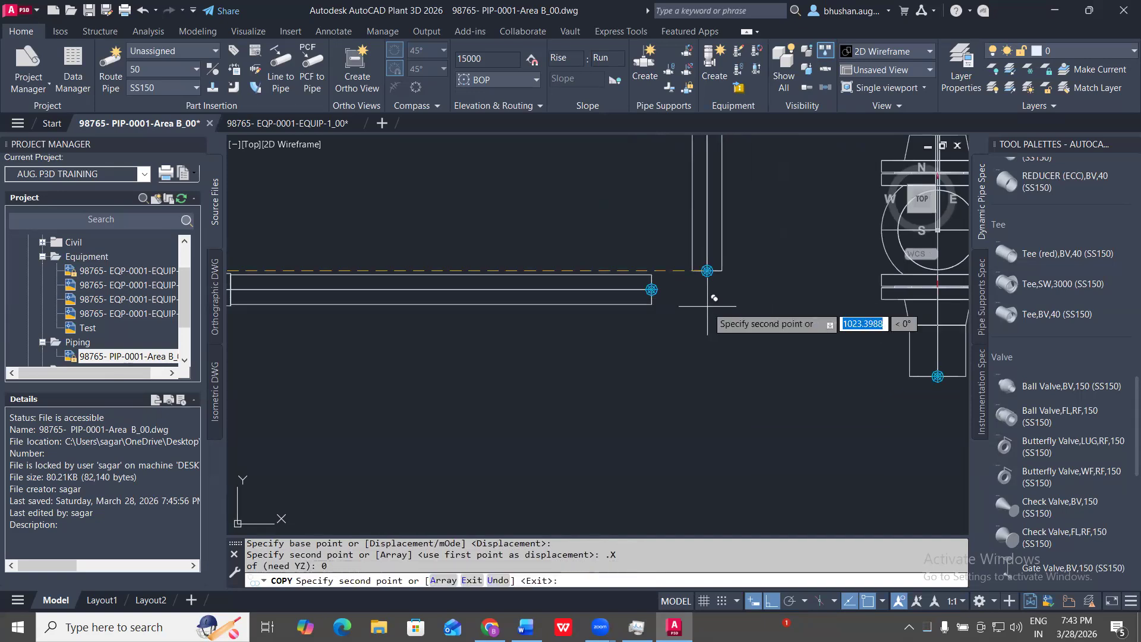
{"action": "key", "text": "Escape"}
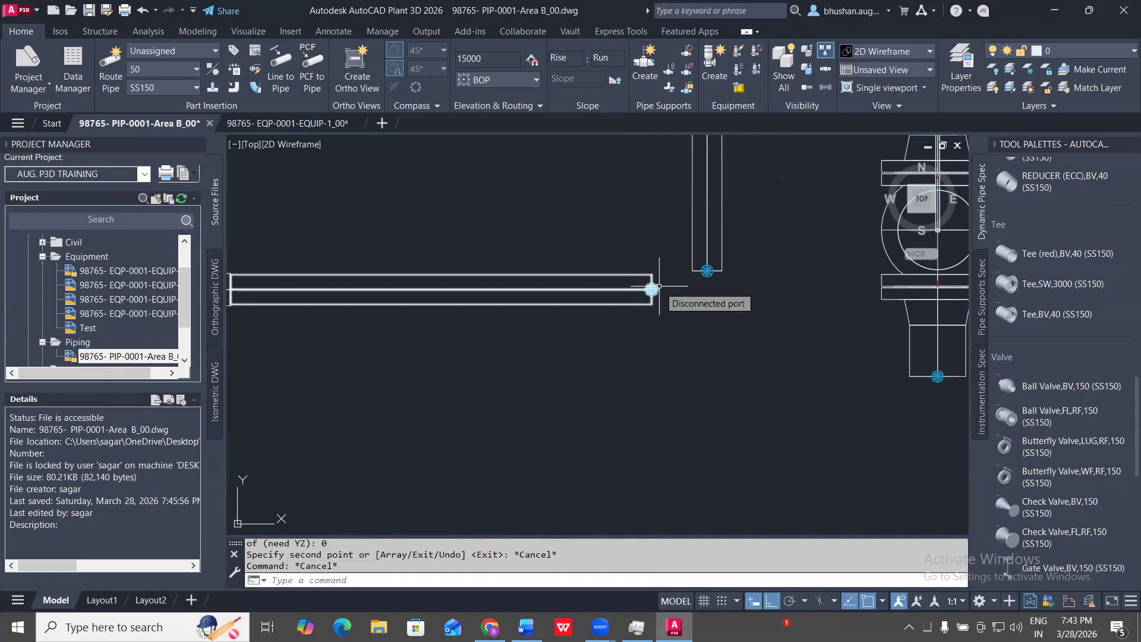
- Route the horizontal pipe from its open east end to the node at the copied pipe's south end, joining them with an elbow
{"action": "left_click", "coordinate": [662, 327]}
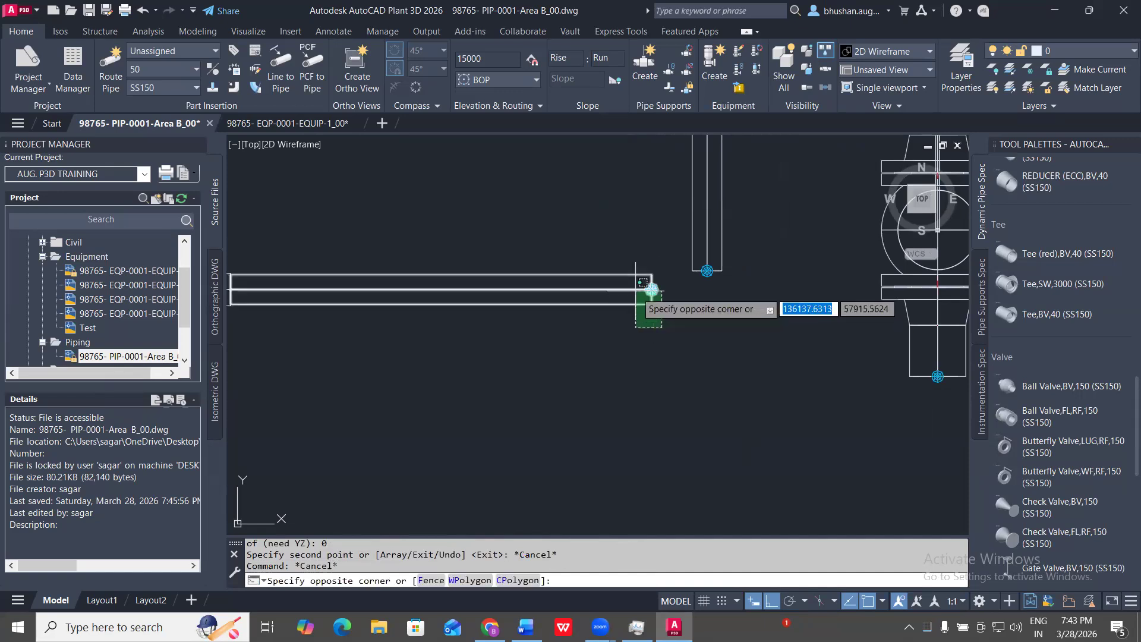
{"action": "left_click", "coordinate": [635, 289]}
{"action": "left_click", "coordinate": [665, 290]}
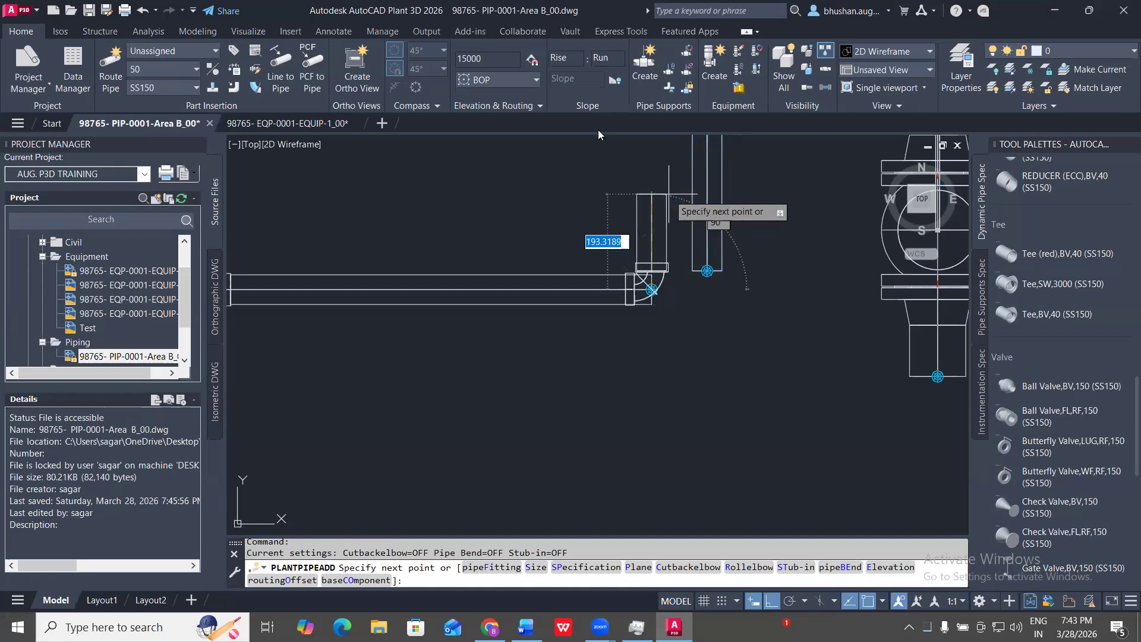
{"action": "type", "text": "nod"}
{"action": "key", "text": "Return"}
{"action": "left_click", "coordinate": [707, 270]}
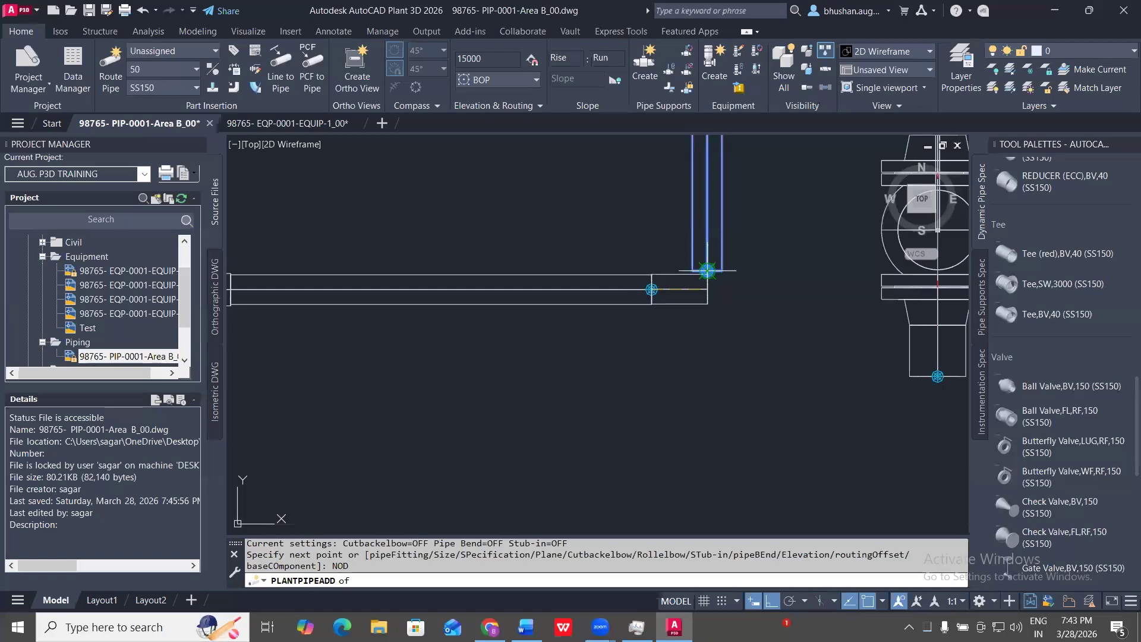
{"action": "scroll", "coordinate": [704, 279], "scroll_direction": "up", "scroll_amount": 4}
{"action": "scroll", "coordinate": [733, 301], "scroll_direction": "down", "scroll_amount": 4}
{"action": "scroll", "coordinate": [678, 366], "scroll_direction": "down", "scroll_amount": 3}
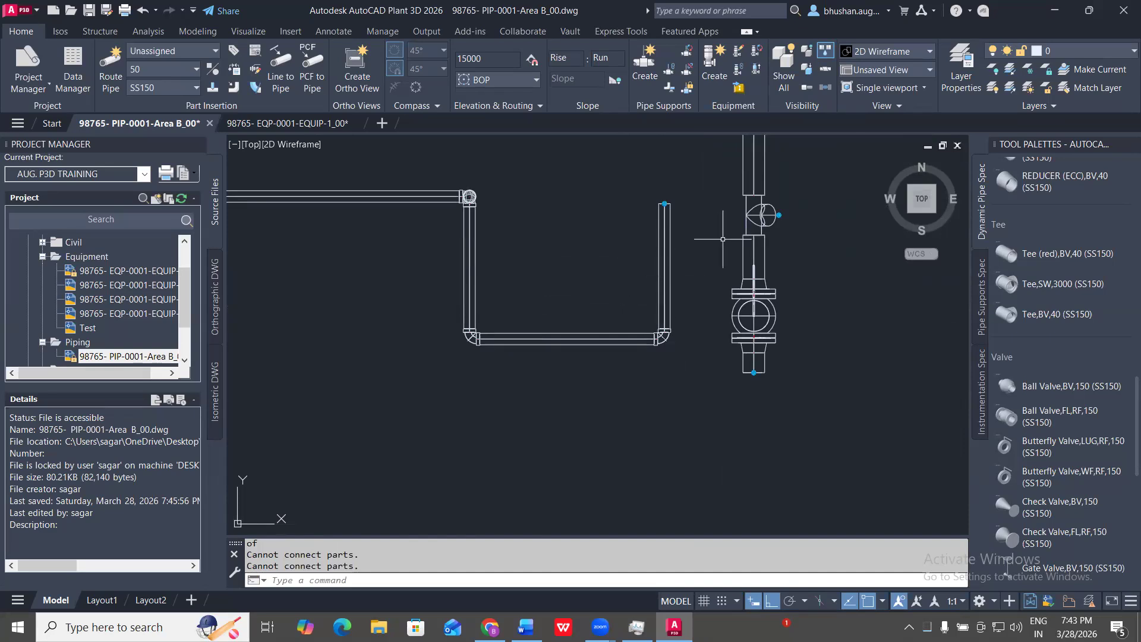
- Continue the copied pipe from its open north end with a short run east and a run of about 453 units north
{"action": "scroll", "coordinate": [684, 218], "scroll_direction": "up", "scroll_amount": 2}
{"action": "left_click", "coordinate": [682, 219]}
{"action": "left_click", "coordinate": [657, 205]}
{"action": "left_click", "coordinate": [653, 193]}
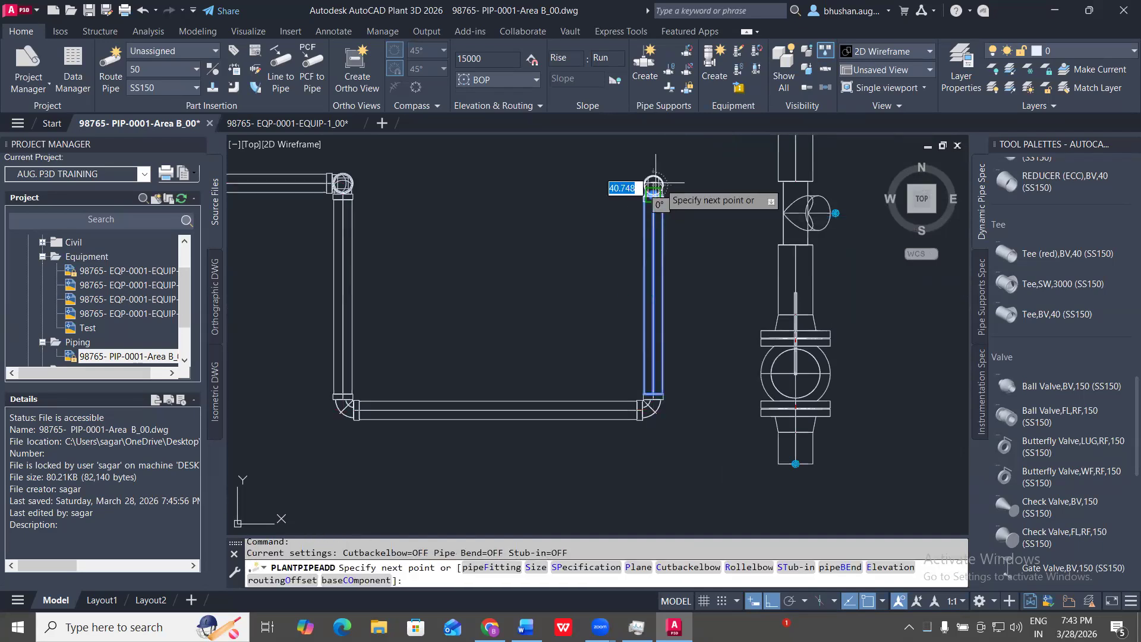
{"action": "middle_click_drag", "start_coordinate": [770, 179], "coordinate": [570, 213]}
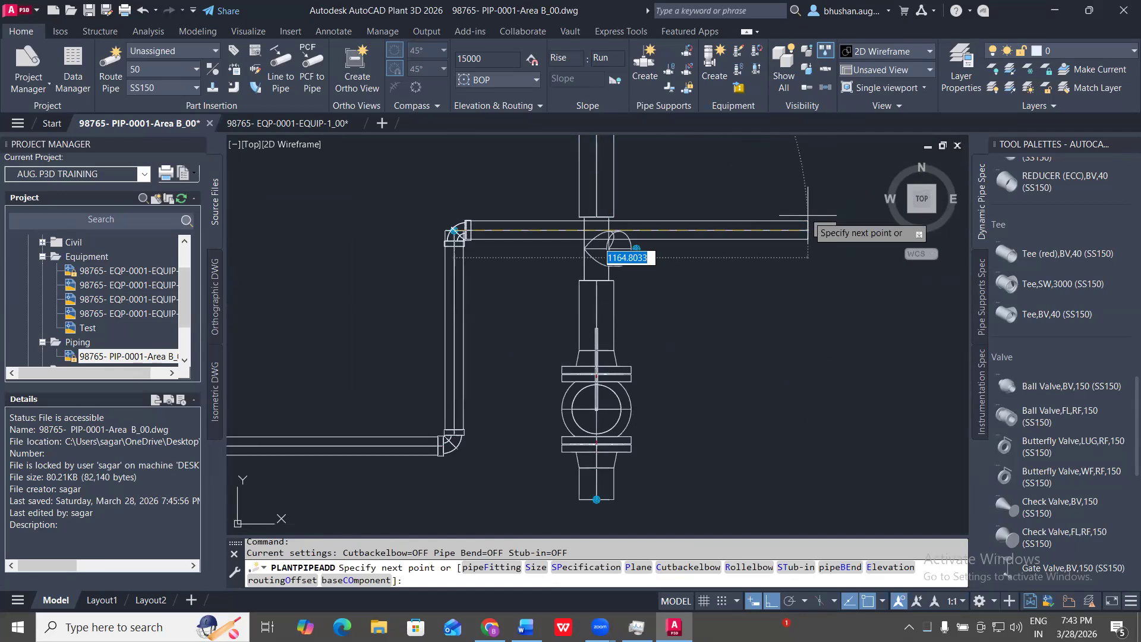
{"action": "left_click", "coordinate": [543, 231]}
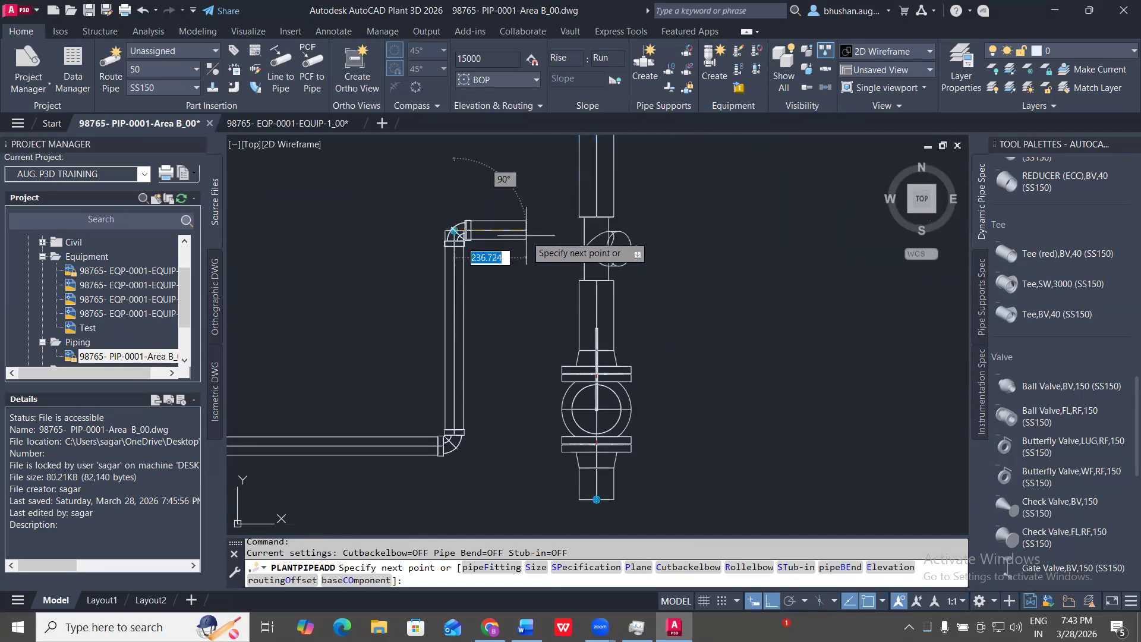
{"action": "scroll", "coordinate": [543, 234], "scroll_direction": "up", "scroll_amount": 4}
{"action": "mouse_move", "coordinate": [481, 179]}
{"action": "middle_mouse_down"}
{"action": "mouse_move", "coordinate": [507, 255]}
{"action": "mouse_move", "coordinate": [526, 482]}
{"action": "middle_mouse_up"}
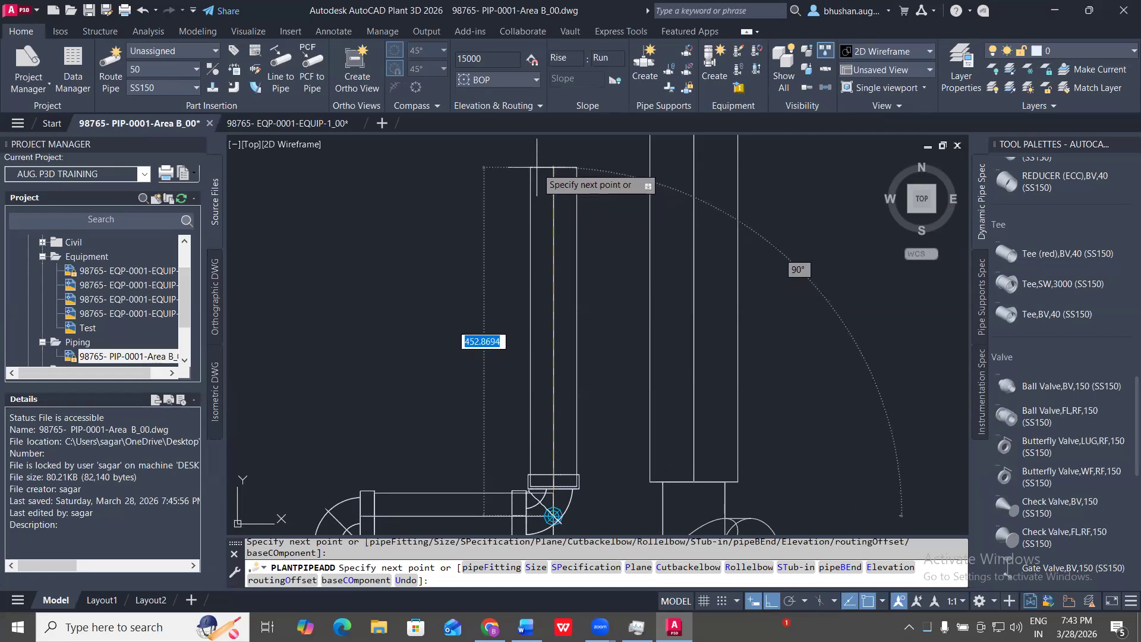
{"action": "left_click", "coordinate": [533, 166]}
{"action": "key", "text": "Escape"}
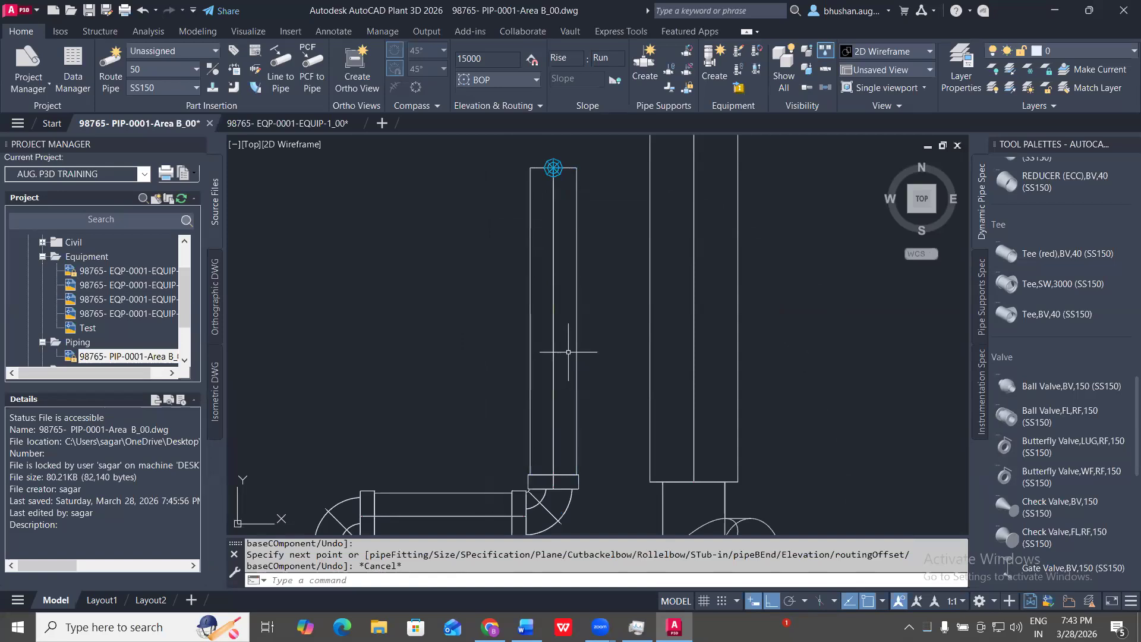
{"action": "key", "text": "Escape"}
{"action": "key", "text": "Escape"}
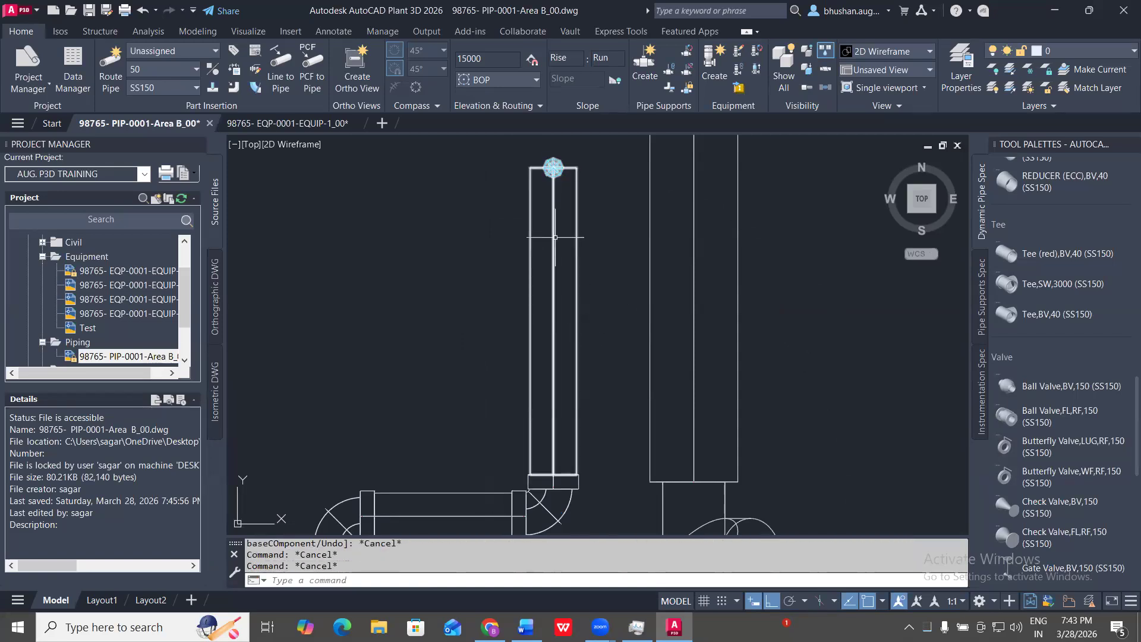
- Connect the midpoints of the two parallel north-south pipes with a horizontal cross pipe and a tee at each end
{"action": "scroll", "coordinate": [555, 237], "scroll_direction": "down", "scroll_amount": 5}
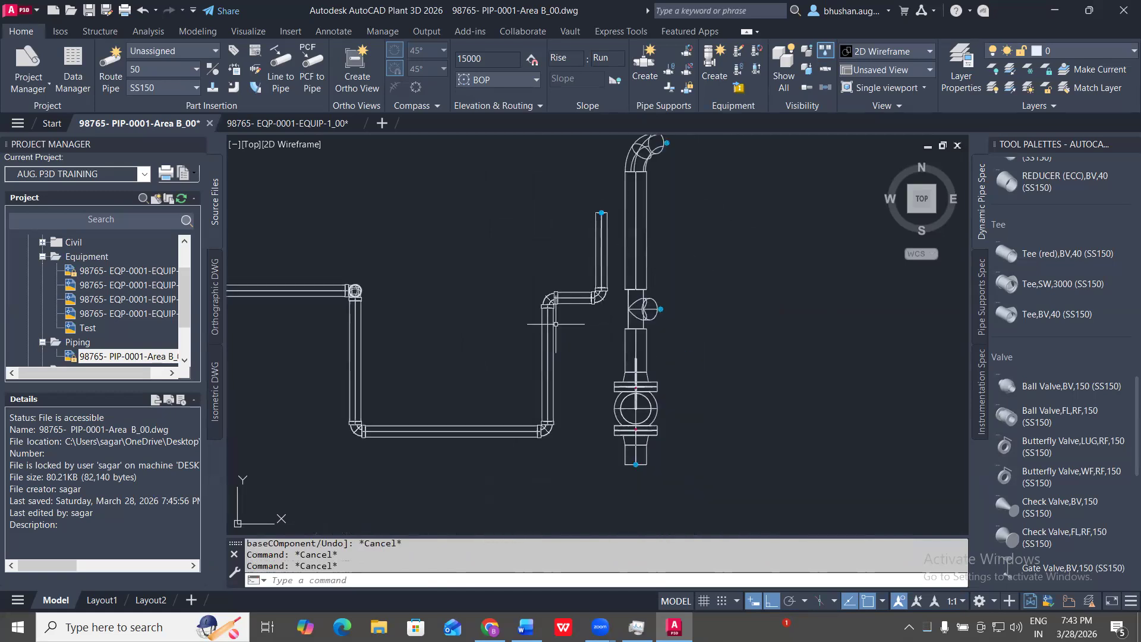
{"action": "scroll", "coordinate": [594, 261], "scroll_direction": "up", "scroll_amount": 3}
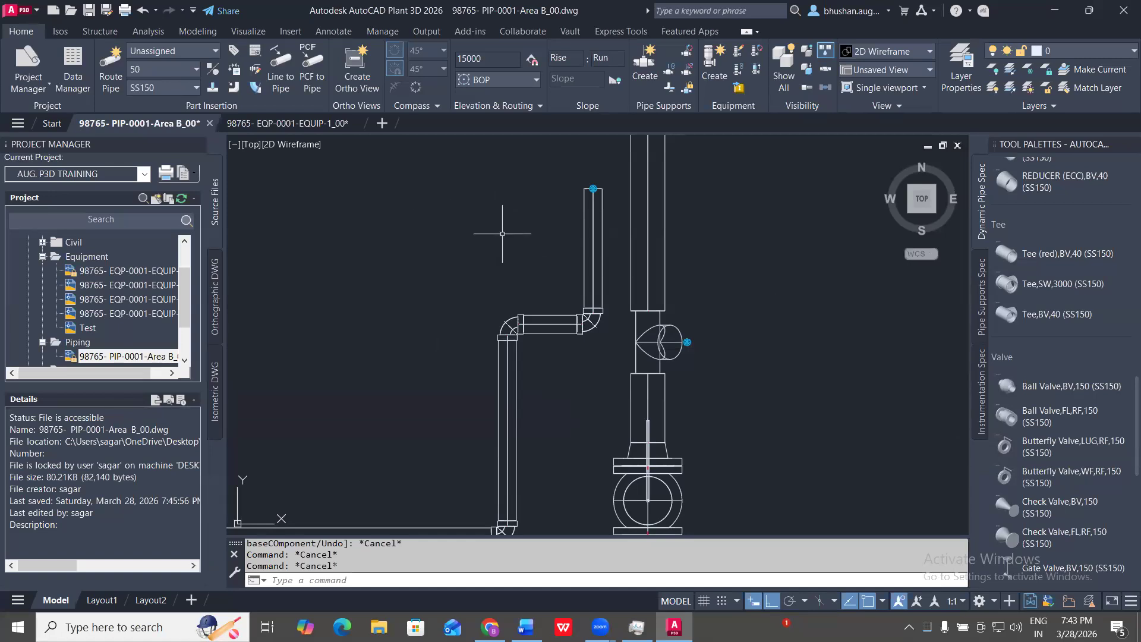
{"action": "left_click", "coordinate": [499, 414]}
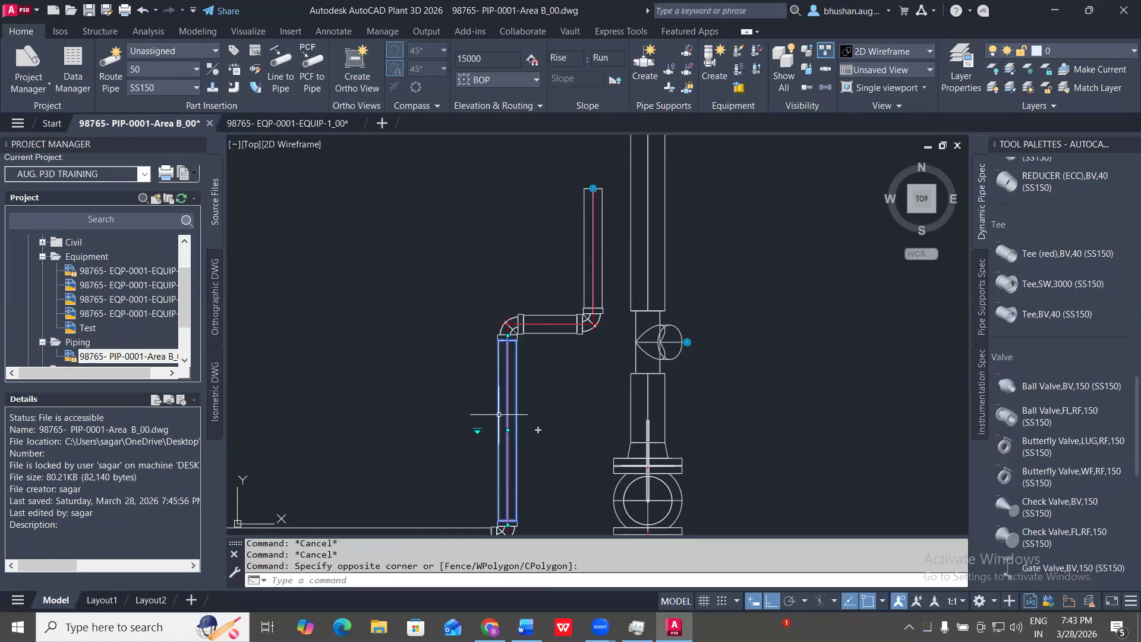
{"action": "left_click", "coordinate": [538, 429]}
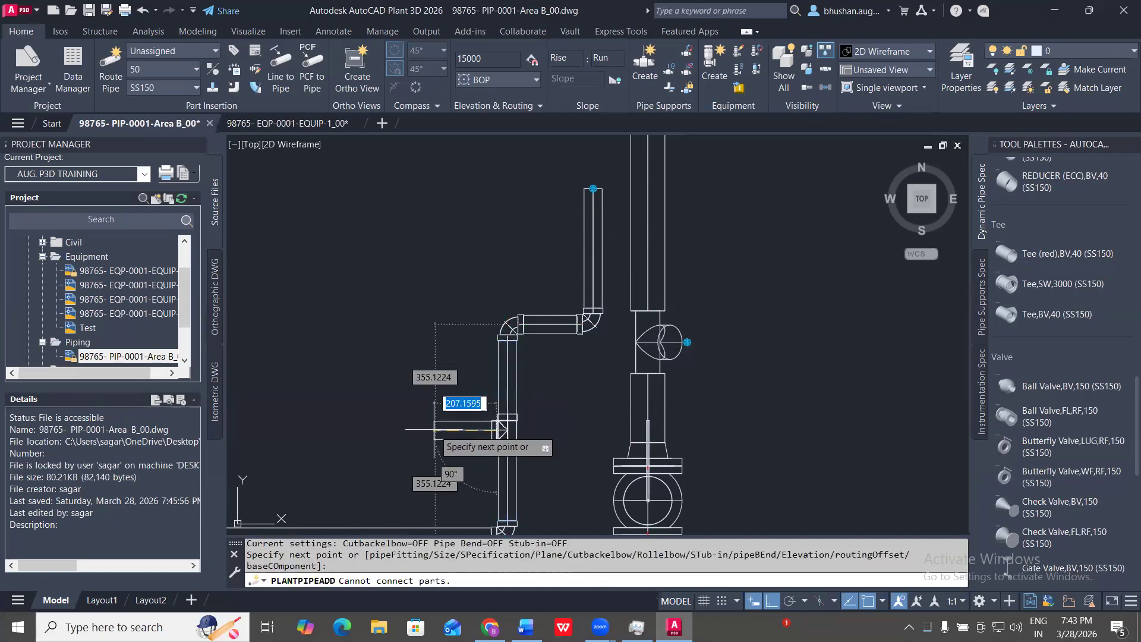
{"action": "middle_click_drag", "start_coordinate": [434, 429], "coordinate": [671, 400]}
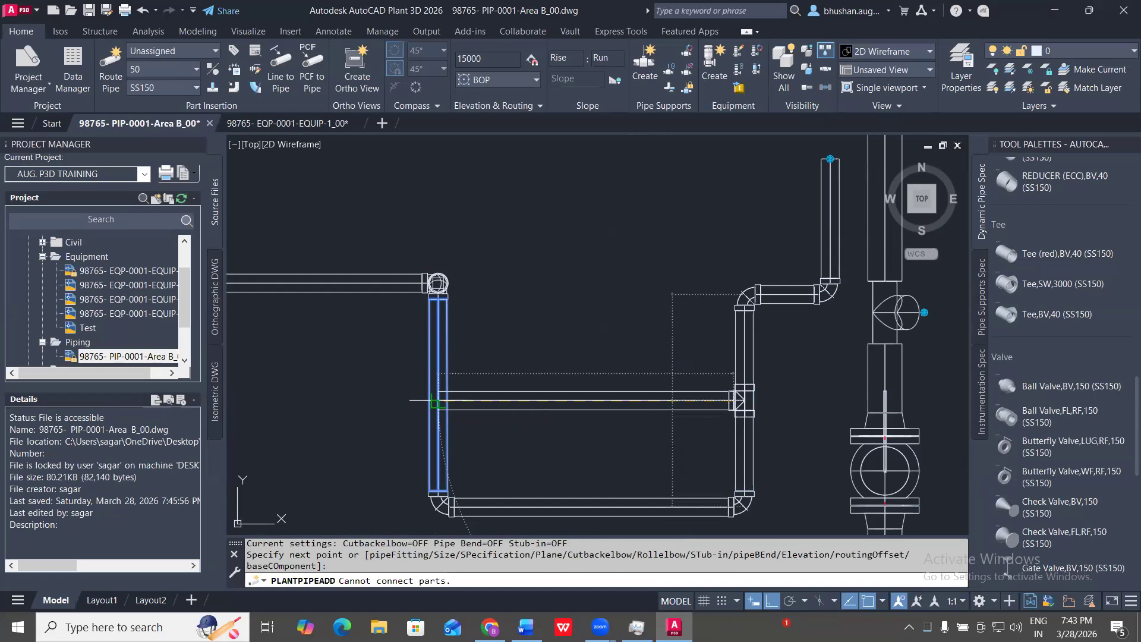
{"action": "key", "text": "Escape"}
{"action": "scroll", "coordinate": [454, 412], "scroll_direction": "up", "scroll_amount": 3}
{"action": "scroll", "coordinate": [450, 359], "scroll_direction": "down", "scroll_amount": 4}
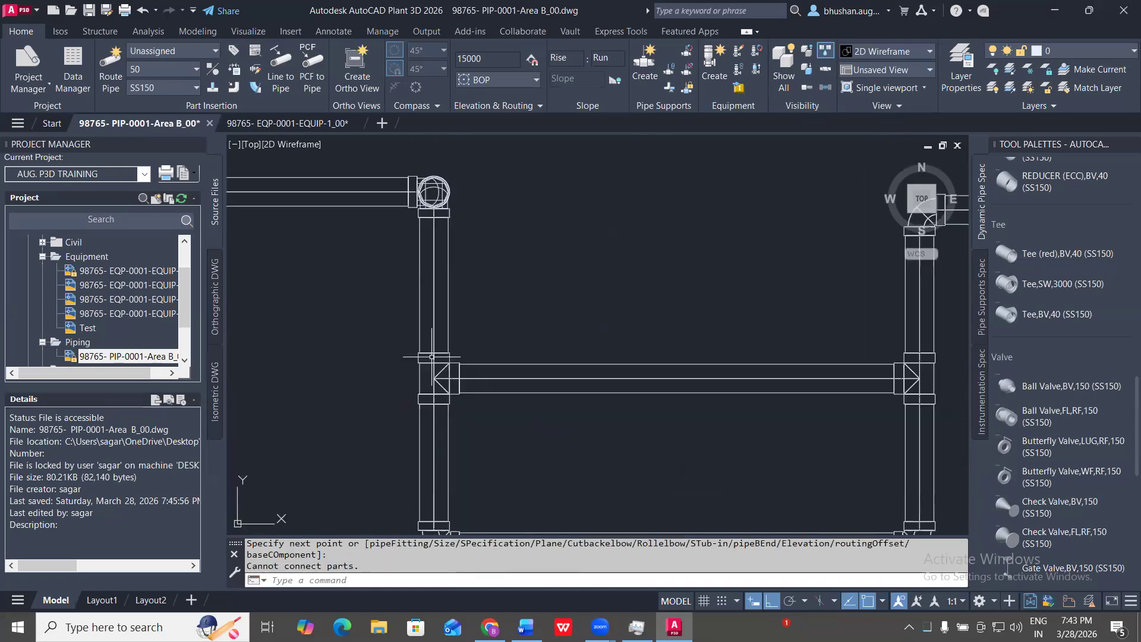
{"action": "scroll", "coordinate": [647, 387], "scroll_direction": "up", "scroll_amount": 2}
{"action": "scroll", "coordinate": [476, 383], "scroll_direction": "down", "scroll_amount": 2}
{"action": "scroll", "coordinate": [416, 356], "scroll_direction": "up", "scroll_amount": 2}
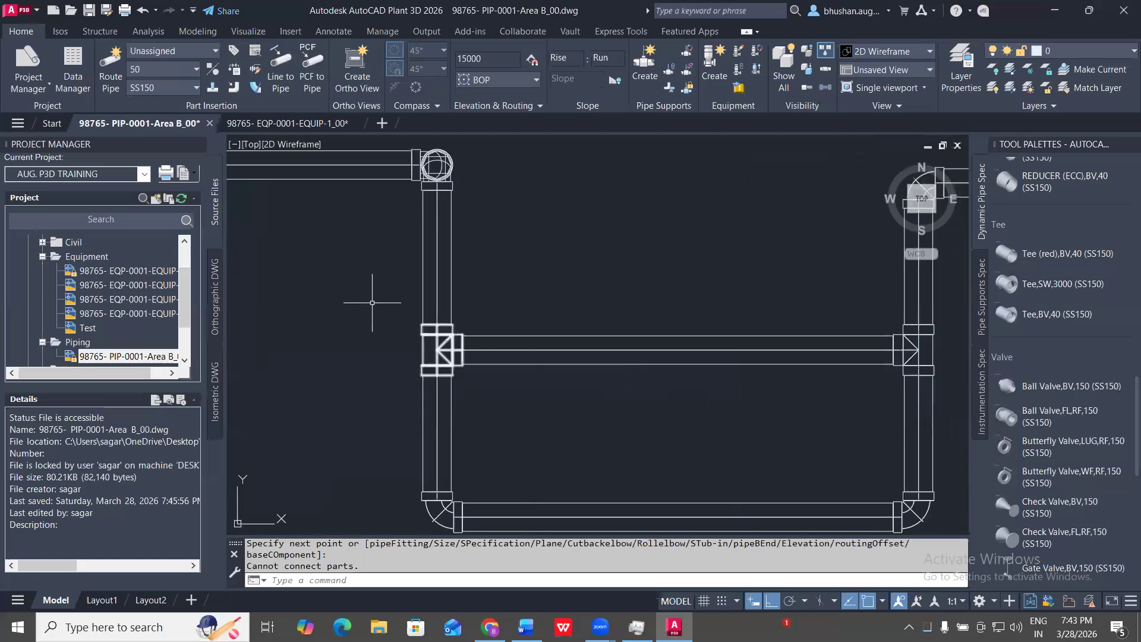
- Branch a pipe north from the midpoint of the cross pipe, ending it beyond the north side of the pipe loop
{"action": "left_click", "coordinate": [361, 270]}
{"action": "middle_click_drag", "start_coordinate": [862, 423], "coordinate": [701, 383]}
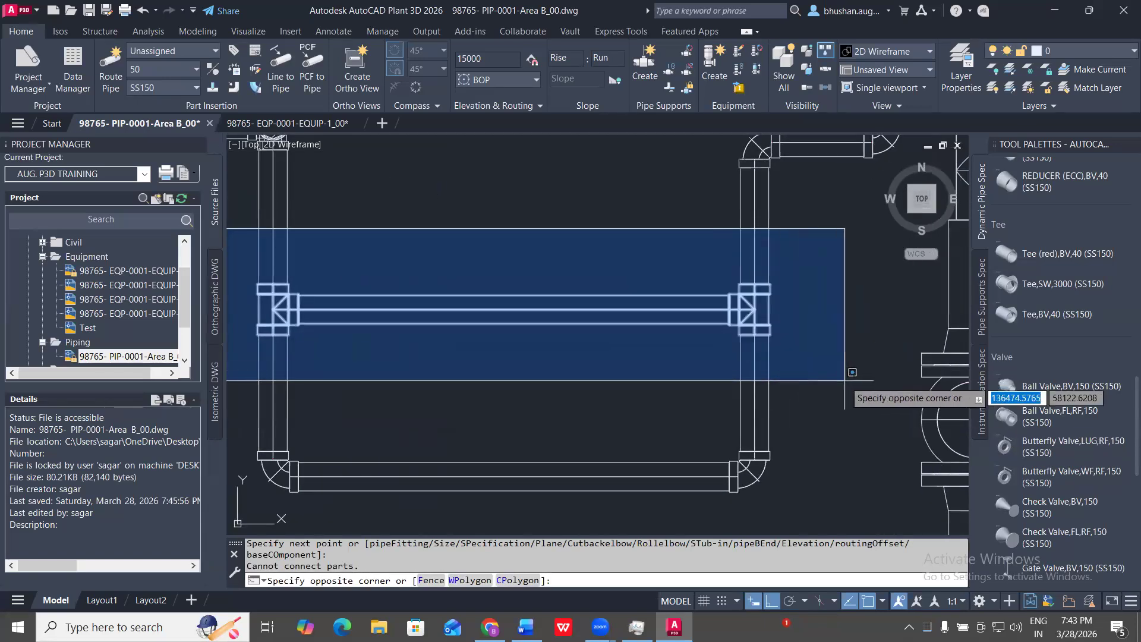
{"action": "left_click", "coordinate": [850, 379]}
{"action": "middle_click_drag", "start_coordinate": [368, 381], "coordinate": [487, 391]}
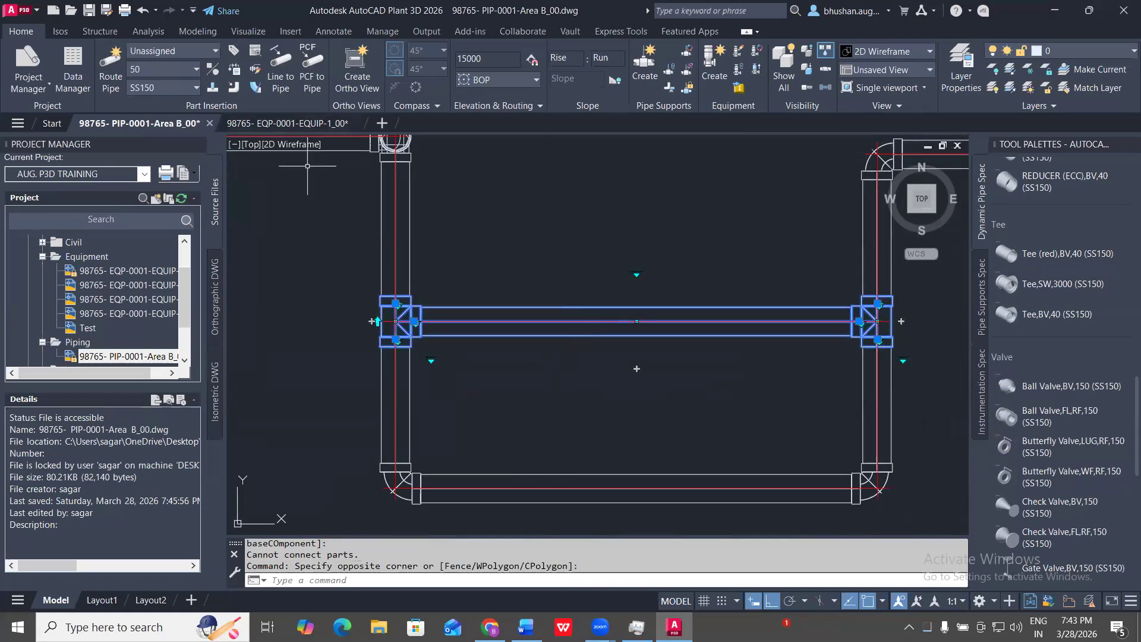
{"action": "left_click", "coordinate": [637, 369]}
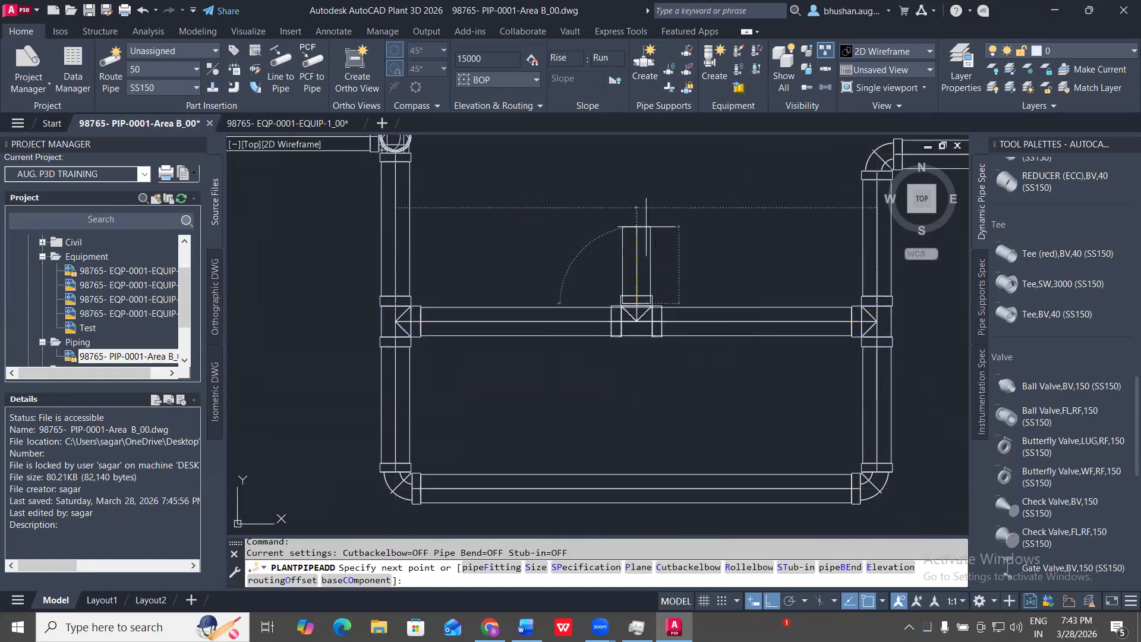
{"action": "middle_click_drag", "start_coordinate": [657, 149], "coordinate": [654, 286]}
{"action": "left_click", "coordinate": [641, 180]}
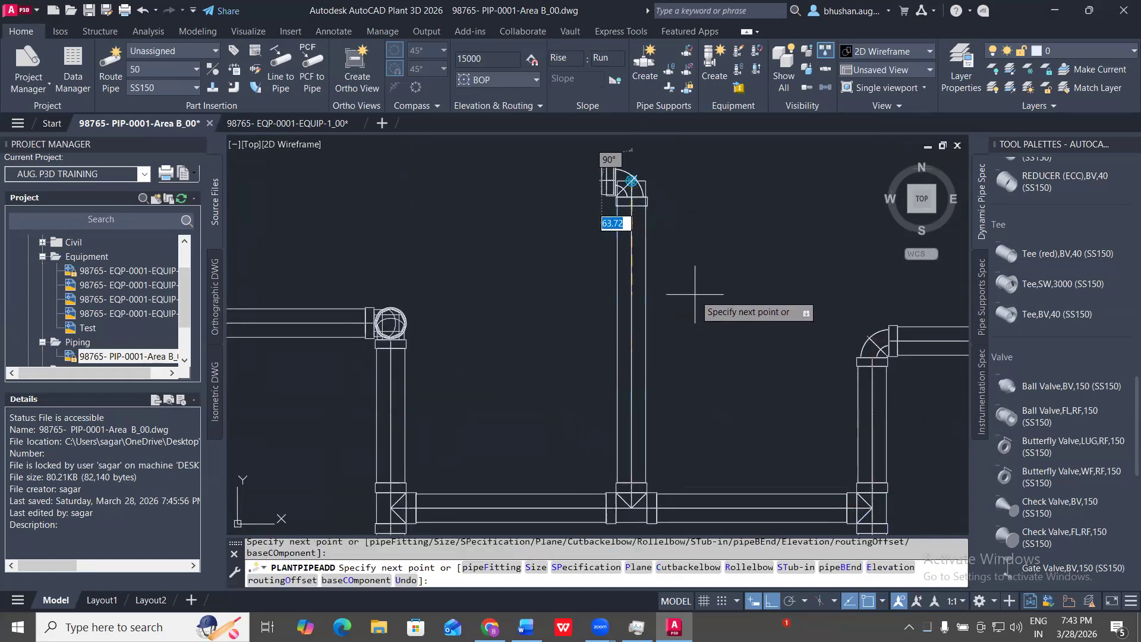
{"action": "key", "text": "Escape"}
- Branch a size 50 pipe north from the midpoint of the long west-east pipe, with a tee at the junction
{"action": "scroll", "coordinate": [662, 247], "scroll_direction": "down", "scroll_amount": 3}
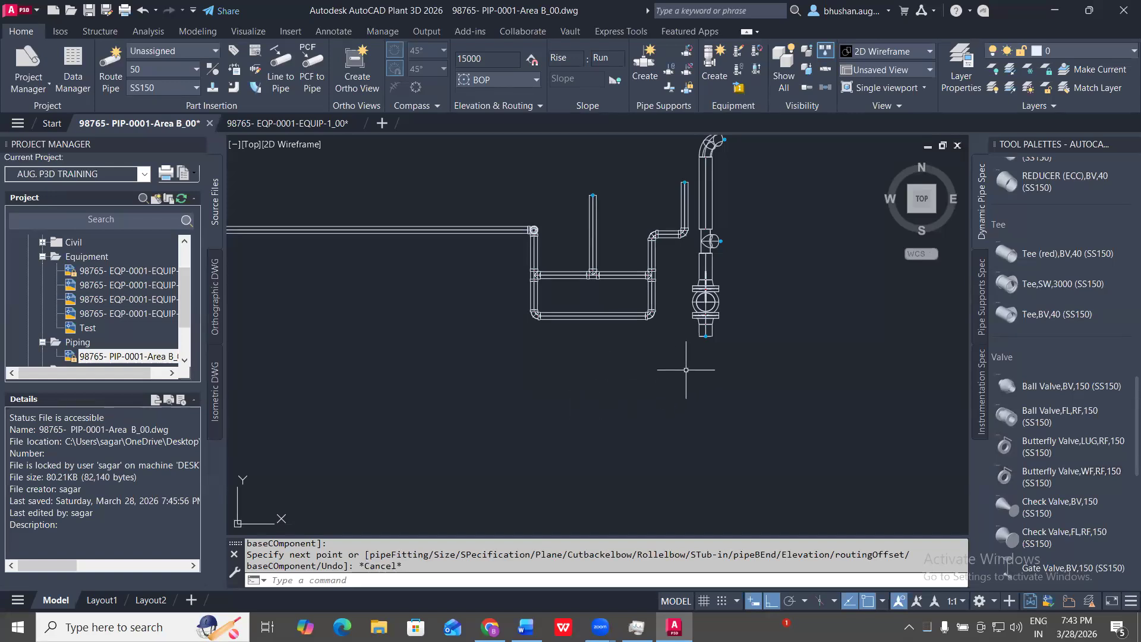
{"action": "scroll", "coordinate": [685, 369], "scroll_direction": "down", "scroll_amount": 6}
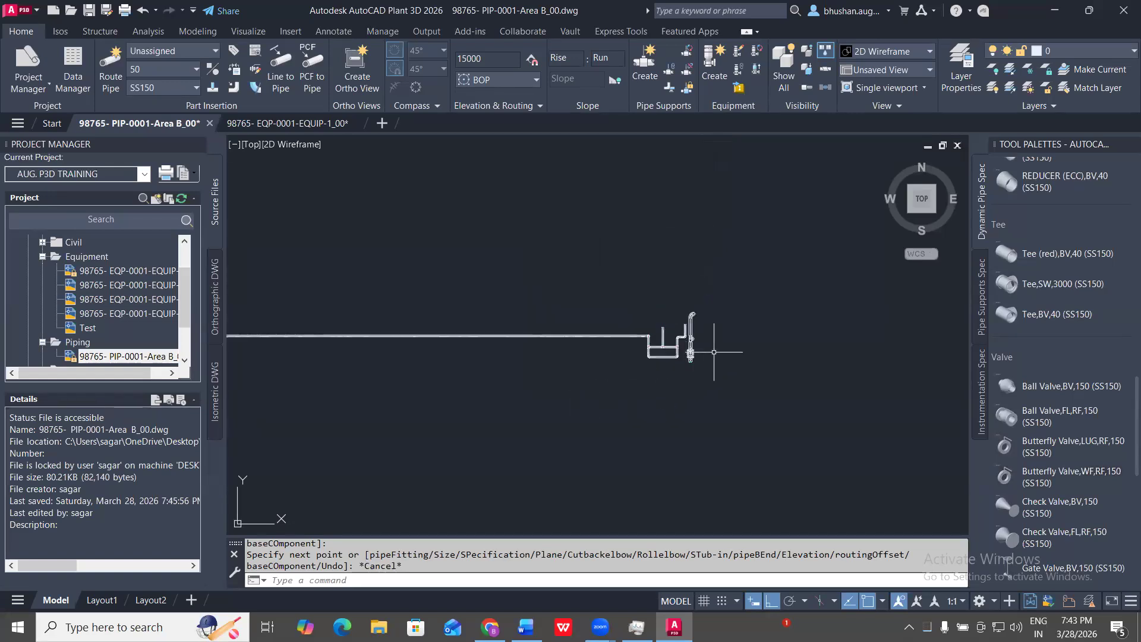
{"action": "scroll", "coordinate": [633, 311], "scroll_direction": "up", "scroll_amount": 4}
{"action": "scroll", "coordinate": [621, 336], "scroll_direction": "up", "scroll_amount": 4}
{"action": "middle_click_drag", "start_coordinate": [465, 398], "coordinate": [556, 410]}
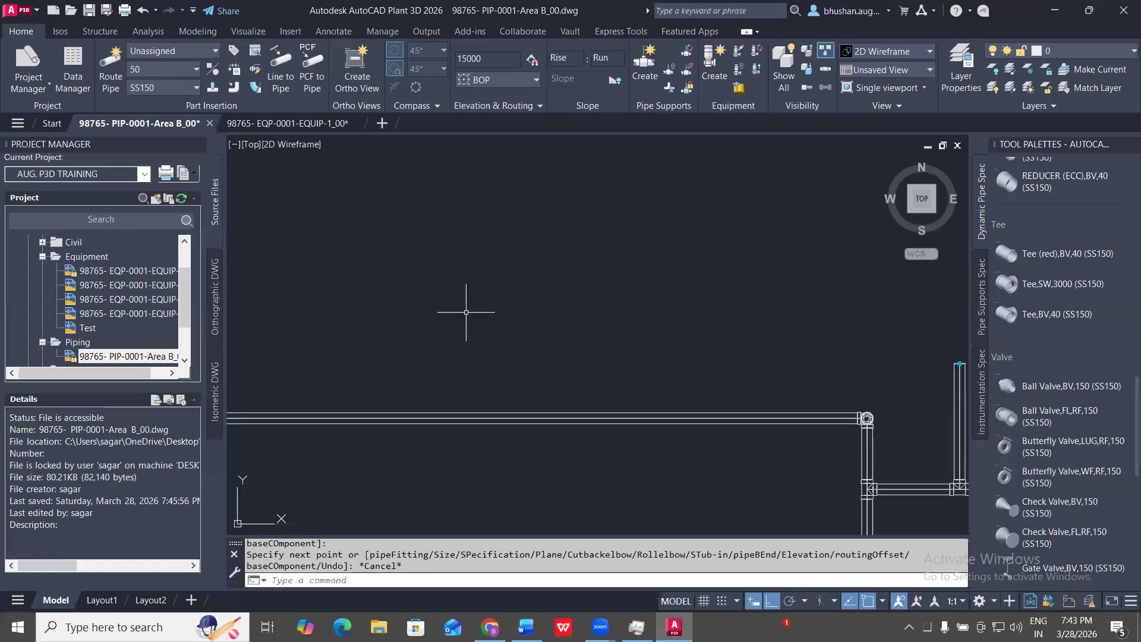
{"action": "left_click", "coordinate": [484, 428]}
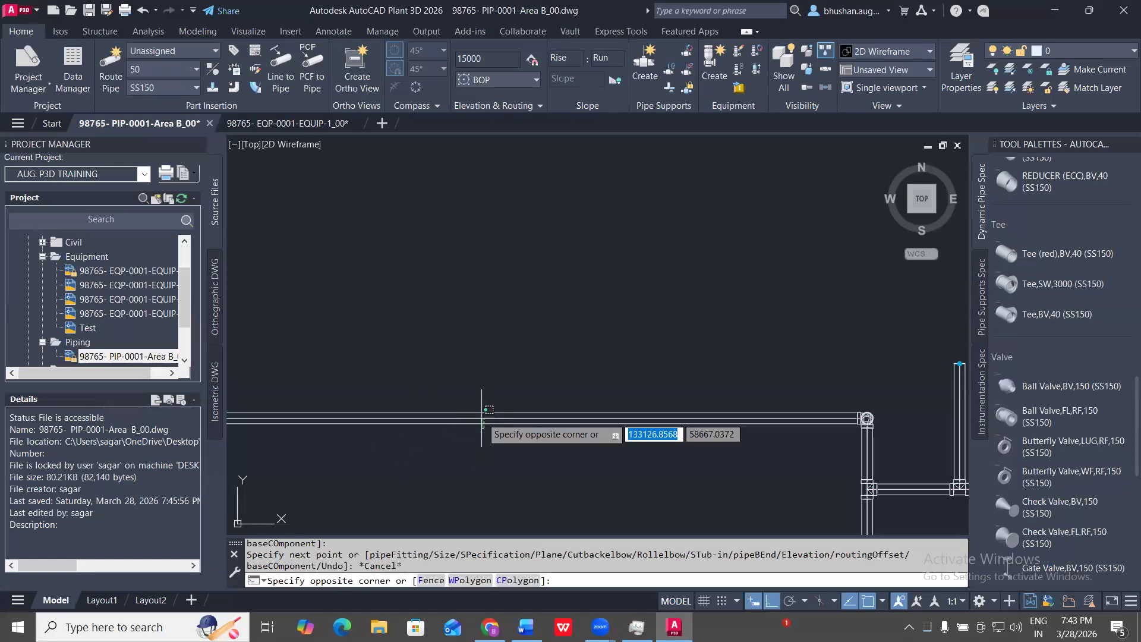
{"action": "left_click", "coordinate": [463, 423]}
{"action": "scroll", "coordinate": [835, 343], "scroll_direction": "down", "scroll_amount": 4}
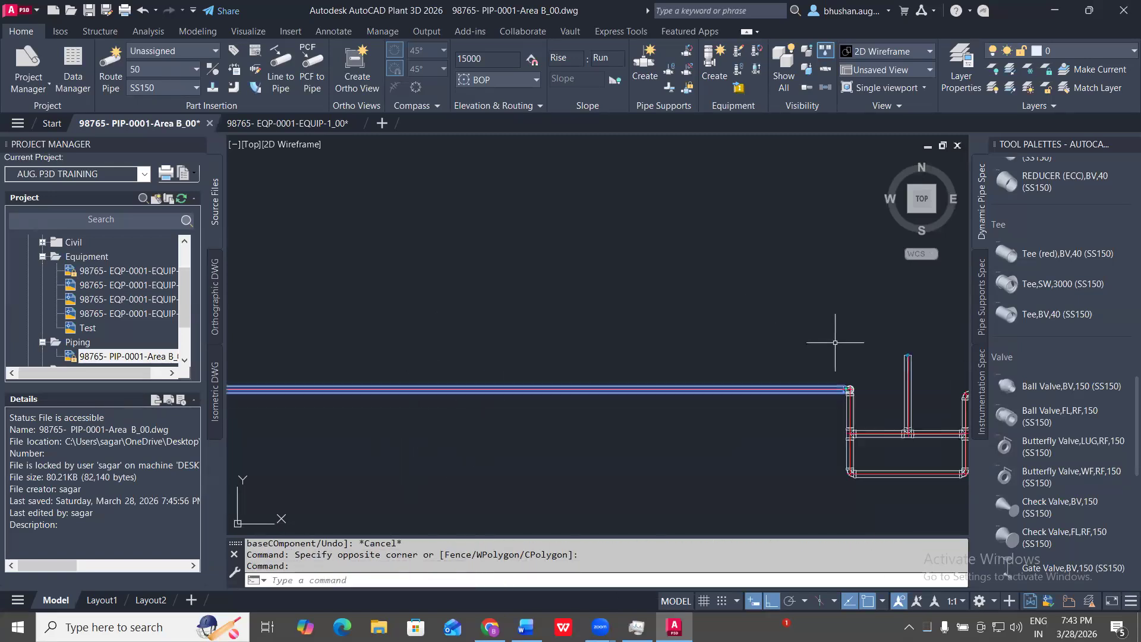
{"action": "middle_click_drag", "start_coordinate": [637, 357], "coordinate": [969, 409]}
{"action": "scroll", "coordinate": [772, 379], "scroll_direction": "down", "scroll_amount": 8}
{"action": "scroll", "coordinate": [680, 370], "scroll_direction": "up", "scroll_amount": 9}
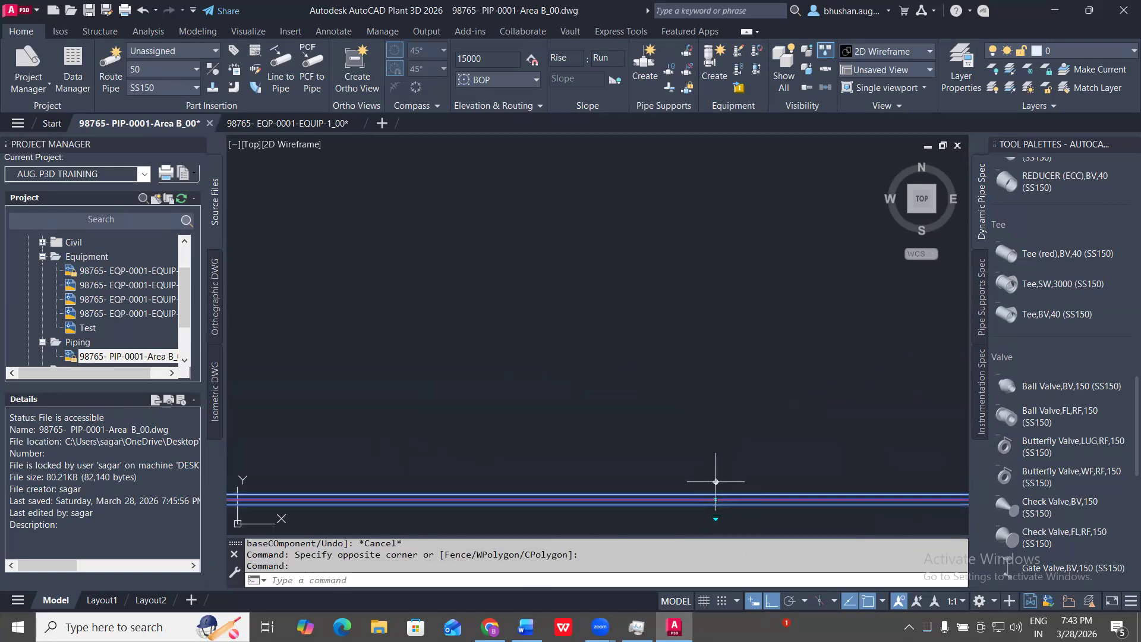
{"action": "left_click", "coordinate": [715, 482]}
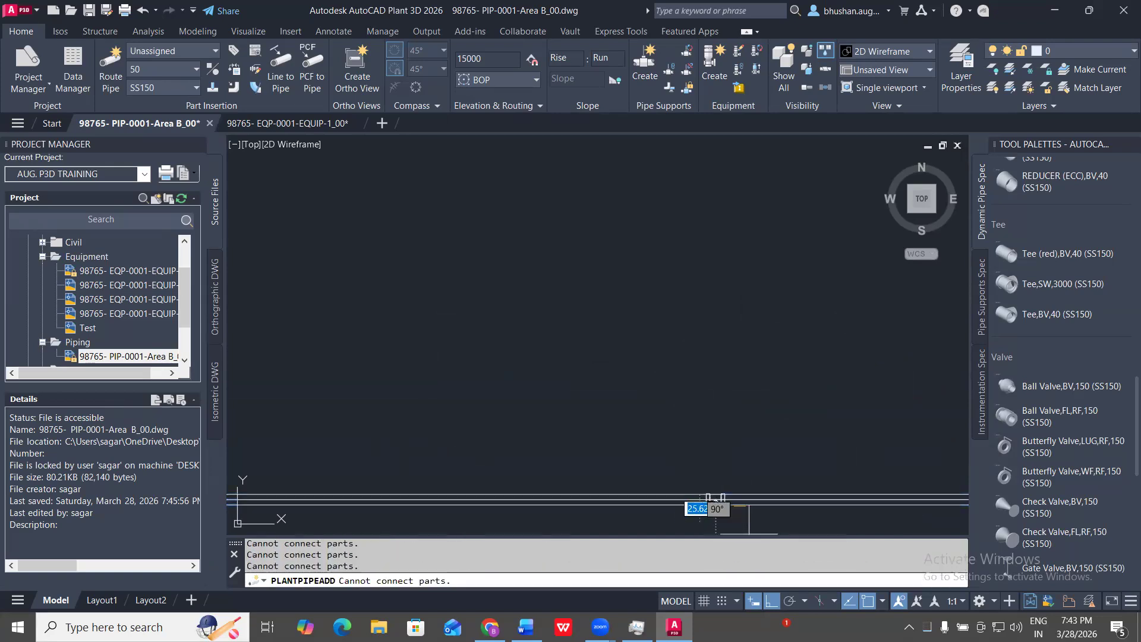
{"action": "type", "text": "S"}
{"action": "key", "text": "Return"}
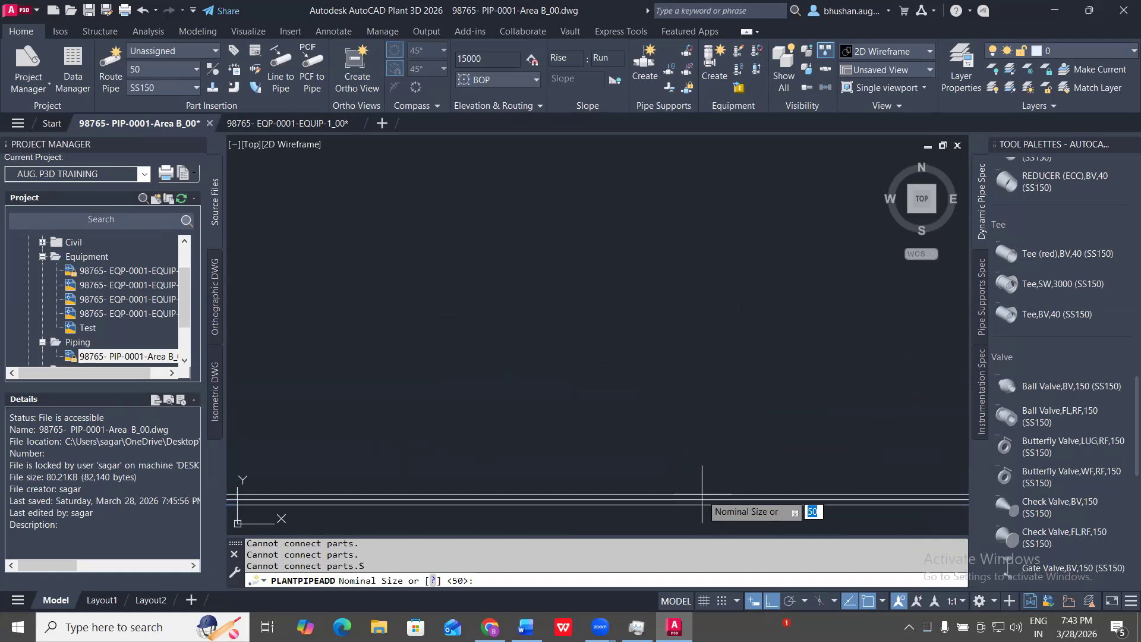
{"action": "key", "text": "Return"}
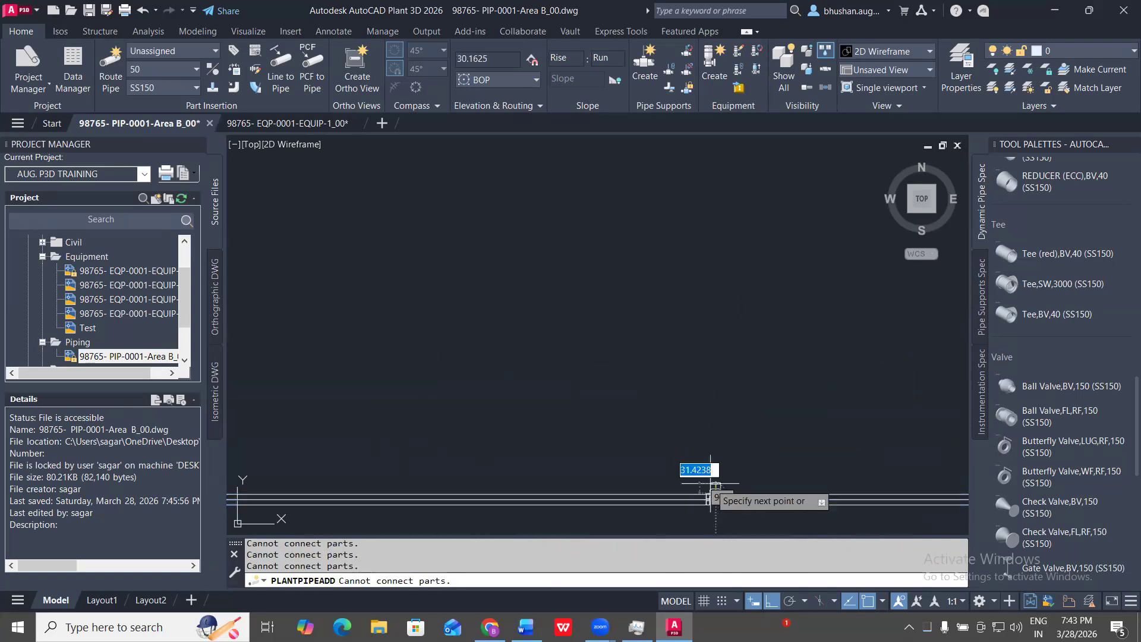
{"action": "left_click", "coordinate": [710, 495]}
{"action": "left_click", "coordinate": [715, 290]}
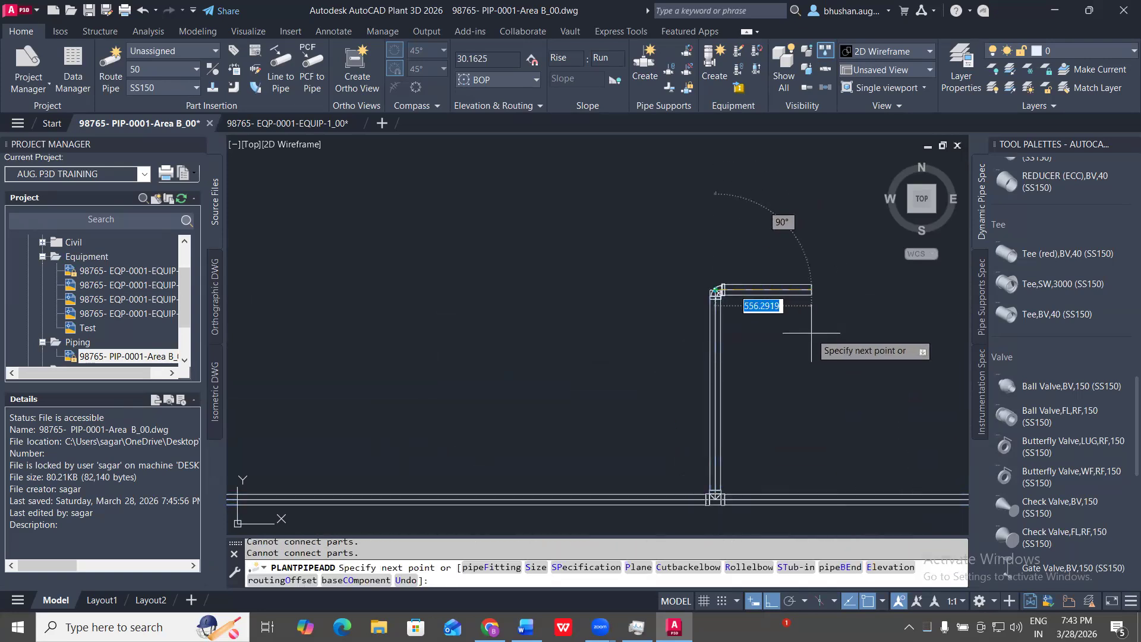
{"action": "key", "text": "Escape"}
- Branch a size 25 pipe north from the midpoint of the long pipe's section east of the new tee
{"action": "scroll", "coordinate": [702, 495], "scroll_direction": "up", "scroll_amount": 4}
{"action": "middle_click_drag", "start_coordinate": [755, 494], "coordinate": [473, 303]}
{"action": "scroll", "coordinate": [569, 320], "scroll_direction": "down", "scroll_amount": 6}
{"action": "left_click", "coordinate": [639, 326]}
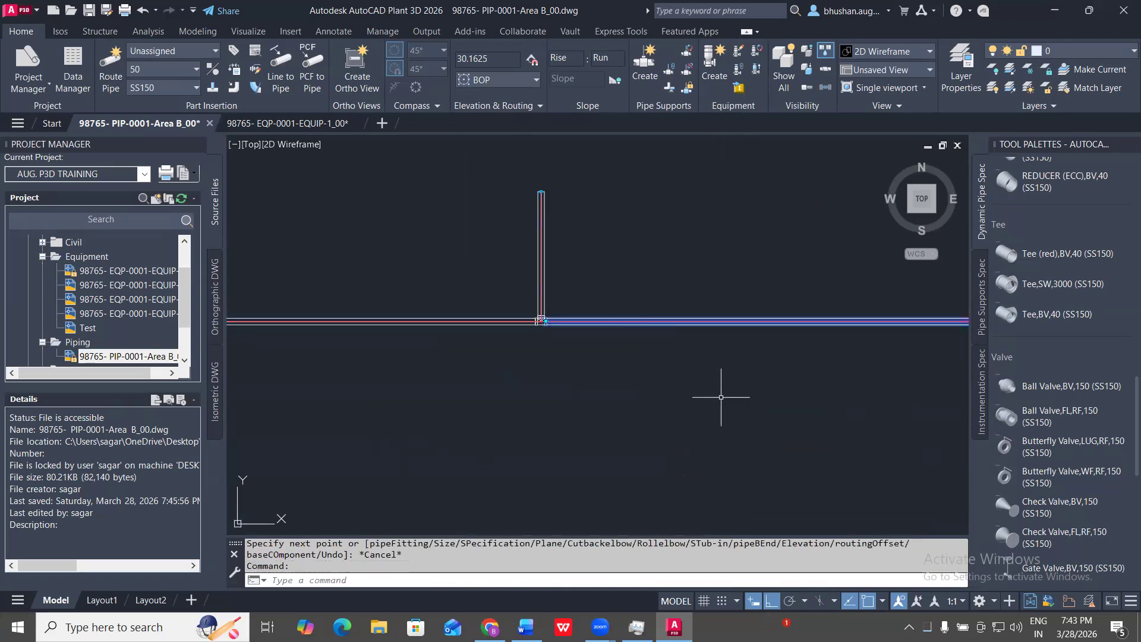
{"action": "scroll", "coordinate": [511, 375], "scroll_direction": "down", "scroll_amount": 5}
{"action": "scroll", "coordinate": [767, 360], "scroll_direction": "up", "scroll_amount": 5}
{"action": "left_click", "coordinate": [774, 365]}
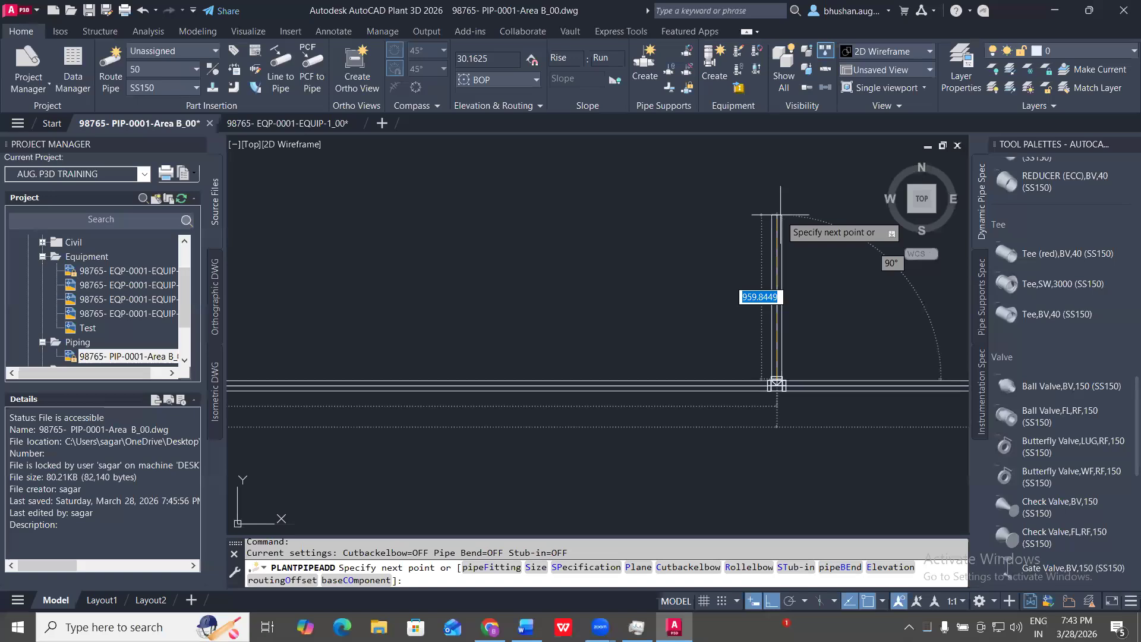
{"action": "type", "text": "S"}
{"action": "key", "text": "Return"}
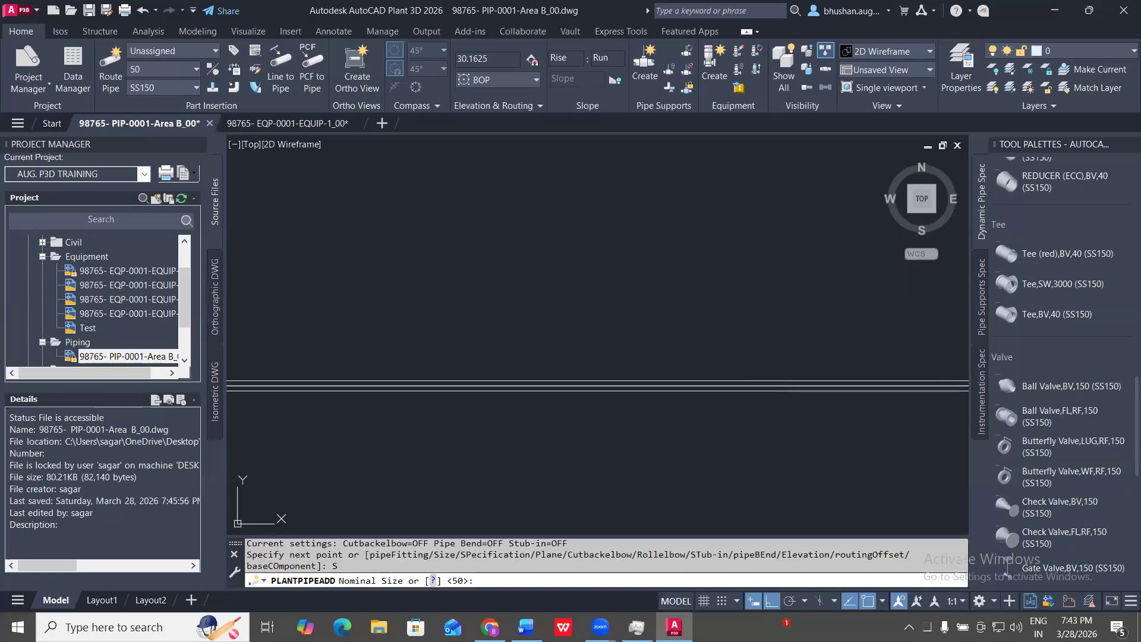
{"action": "type", "text": "25"}
{"action": "key", "text": "Return"}
{"action": "left_click", "coordinate": [776, 176]}
{"action": "key", "text": "Escape"}
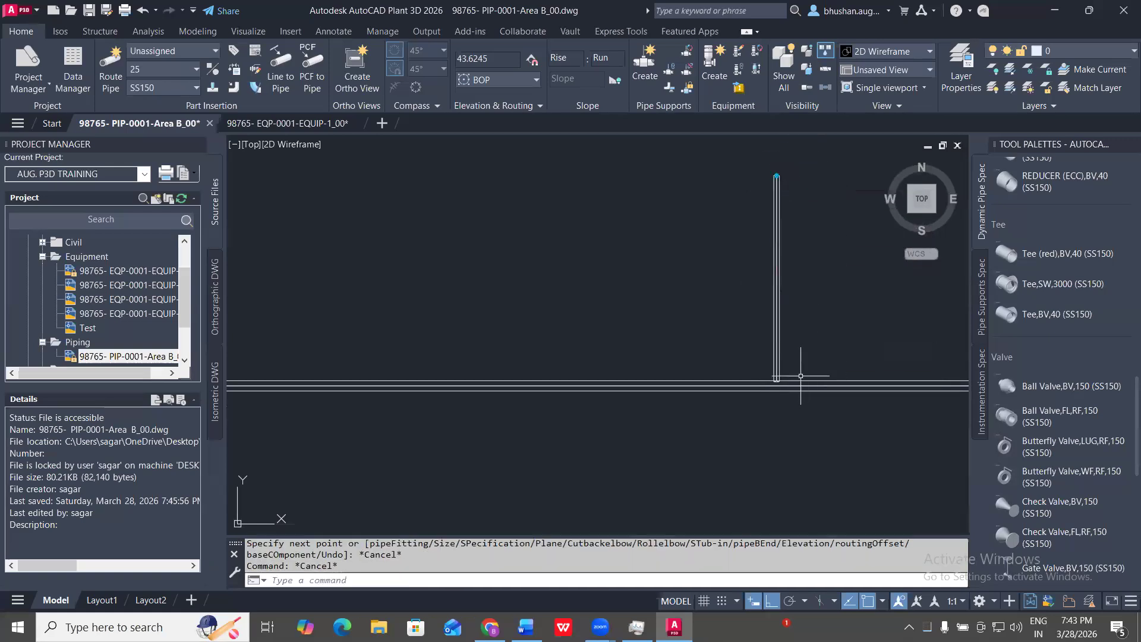
- Inspect the junction where the size 25 branch meets the long west-east pipe
{"action": "scroll", "coordinate": [801, 375], "scroll_direction": "up", "scroll_amount": 5}
{"action": "left_click", "coordinate": [792, 344]}
{"action": "key", "text": "Escape"}
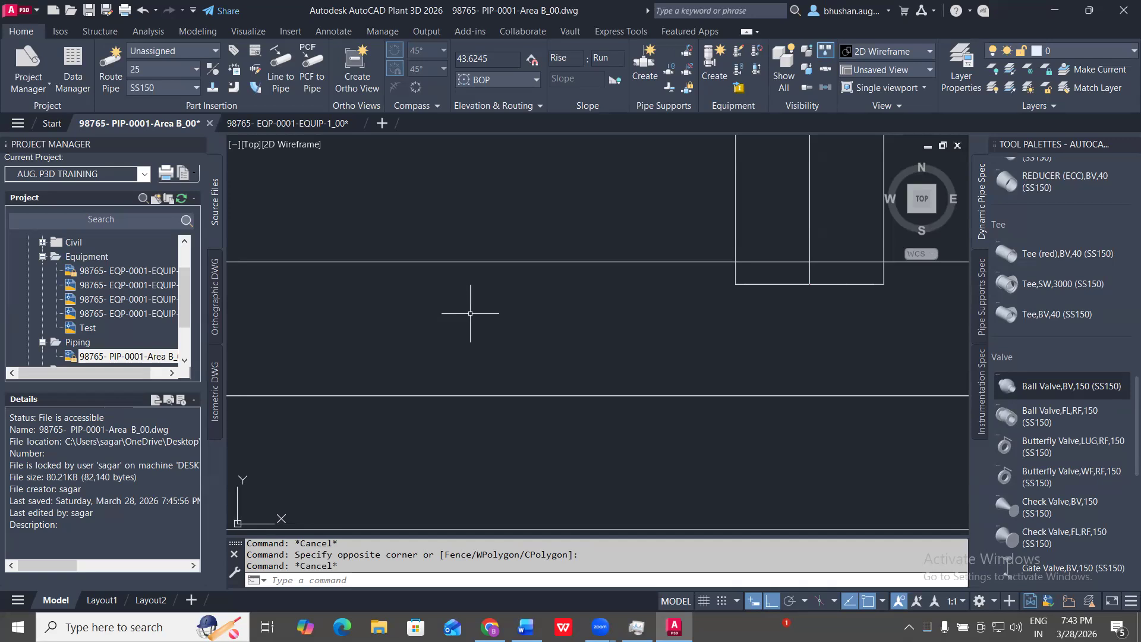
{"action": "scroll", "coordinate": [416, 313], "scroll_direction": "down", "scroll_amount": 5}
{"action": "scroll", "coordinate": [416, 313], "scroll_direction": "down", "scroll_amount": 2}
{"action": "left_click", "coordinate": [394, 255]}
{"action": "left_click", "coordinate": [636, 466]}
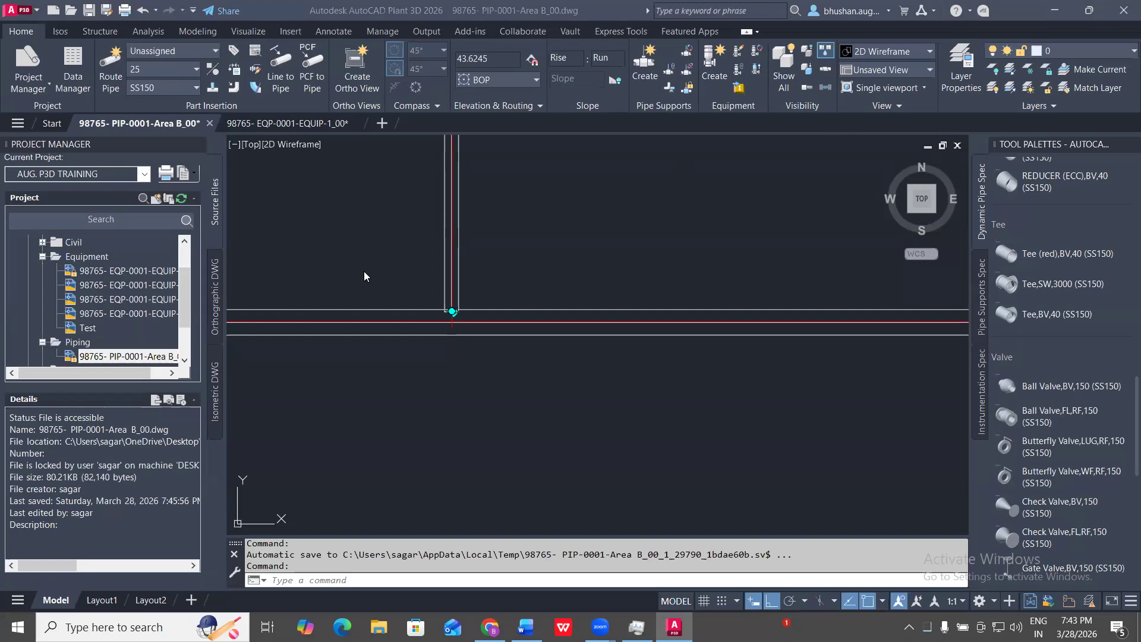
- Route a size 200 pipe east and then north, with an elbow at the corner, in the empty area east of the valve line
{"action": "scroll", "coordinate": [440, 336], "scroll_direction": "down", "scroll_amount": 5}
{"action": "scroll", "coordinate": [612, 333], "scroll_direction": "up", "scroll_amount": 10}
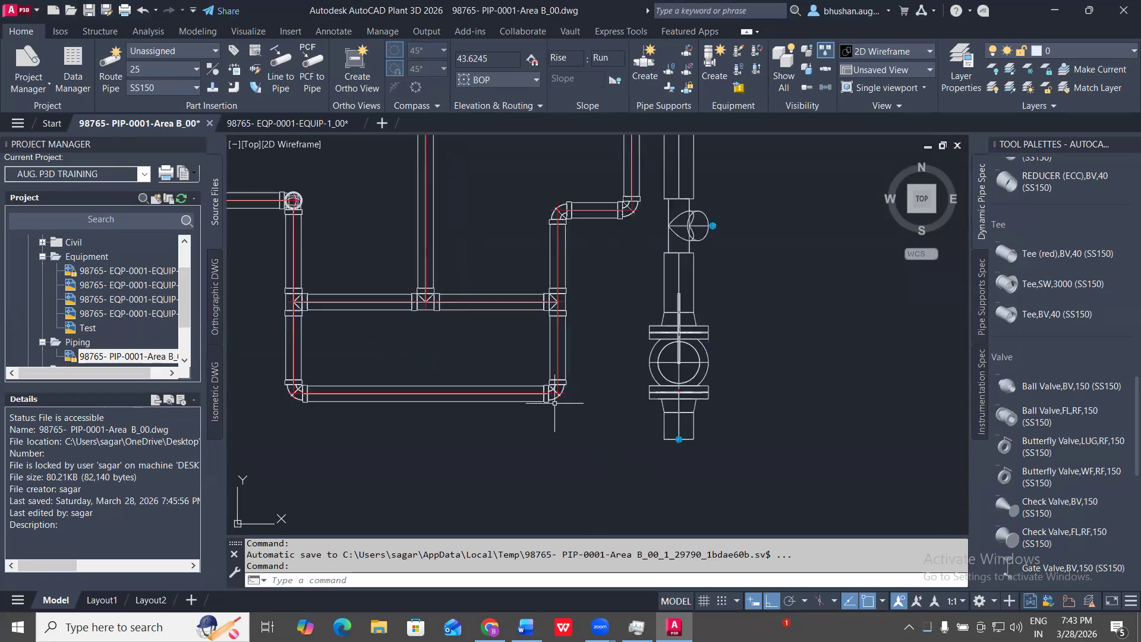
{"action": "scroll", "coordinate": [357, 173], "scroll_direction": "down", "scroll_amount": 10}
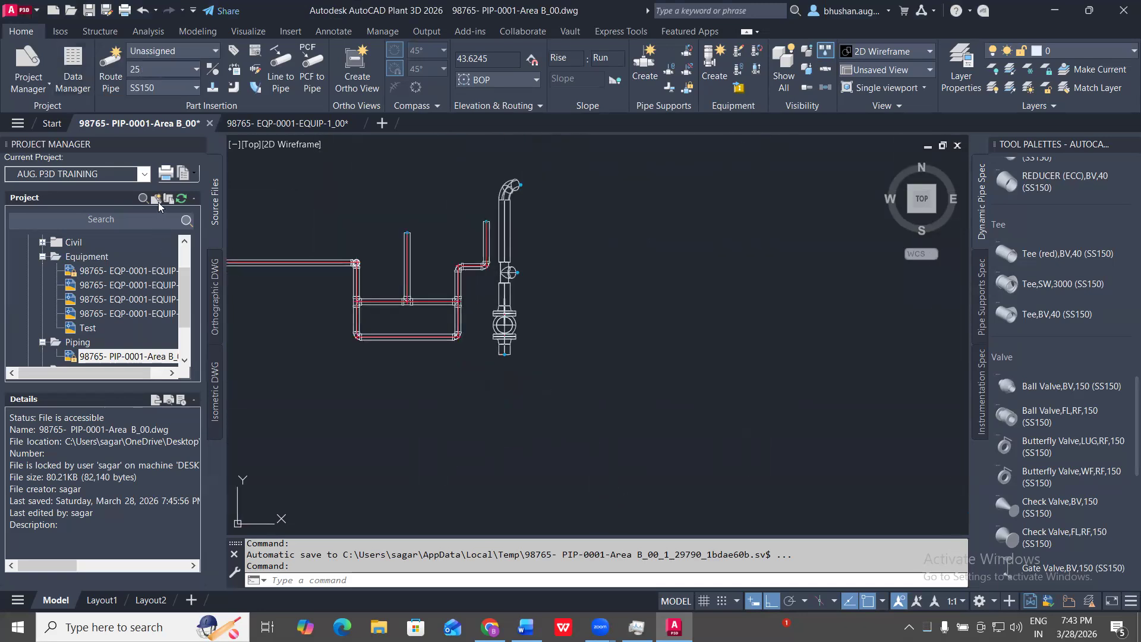
{"action": "left_click", "coordinate": [160, 69]}
{"action": "left_click", "coordinate": [140, 186]}
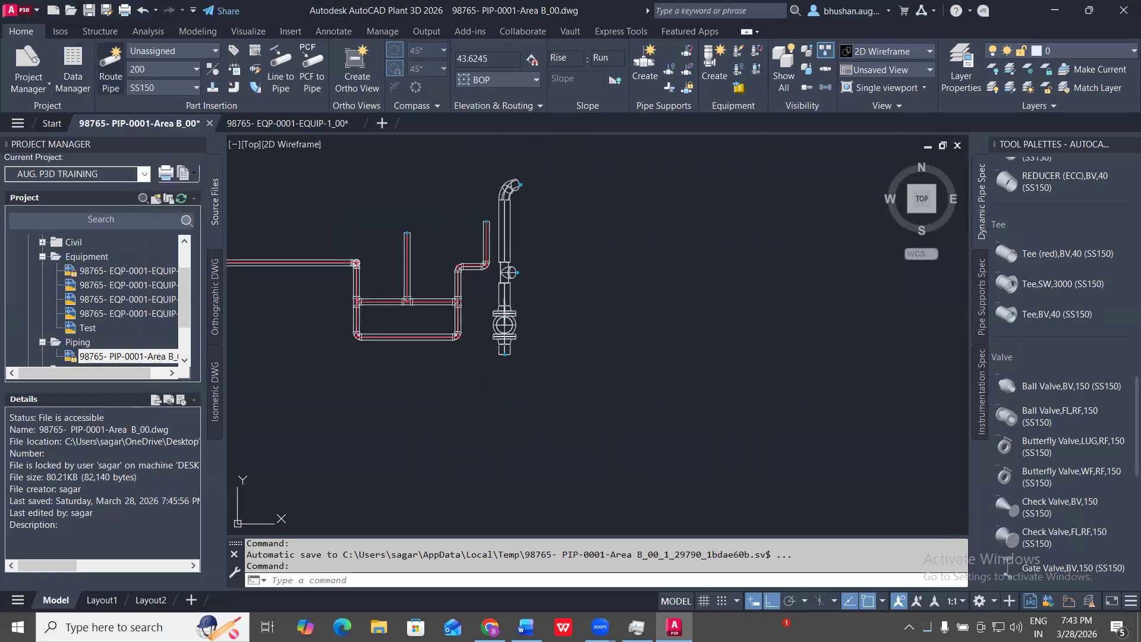
{"action": "left_click", "coordinate": [111, 64]}
{"action": "left_click", "coordinate": [593, 326]}
{"action": "left_click", "coordinate": [766, 325]}
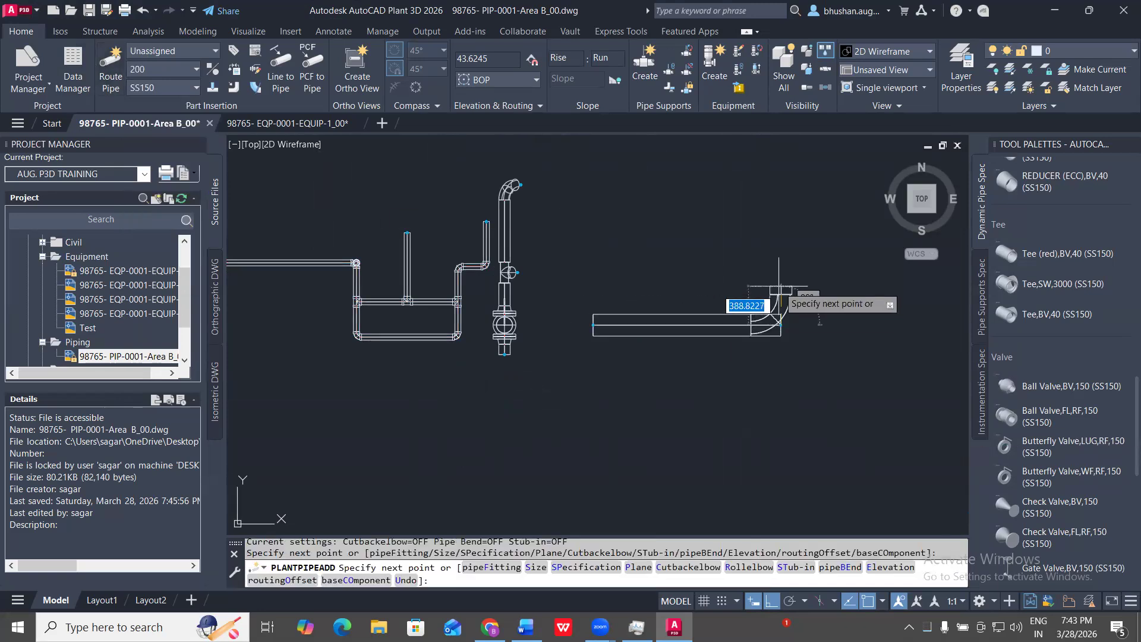
{"action": "left_click", "coordinate": [767, 179]}
{"action": "key", "text": "Escape"}
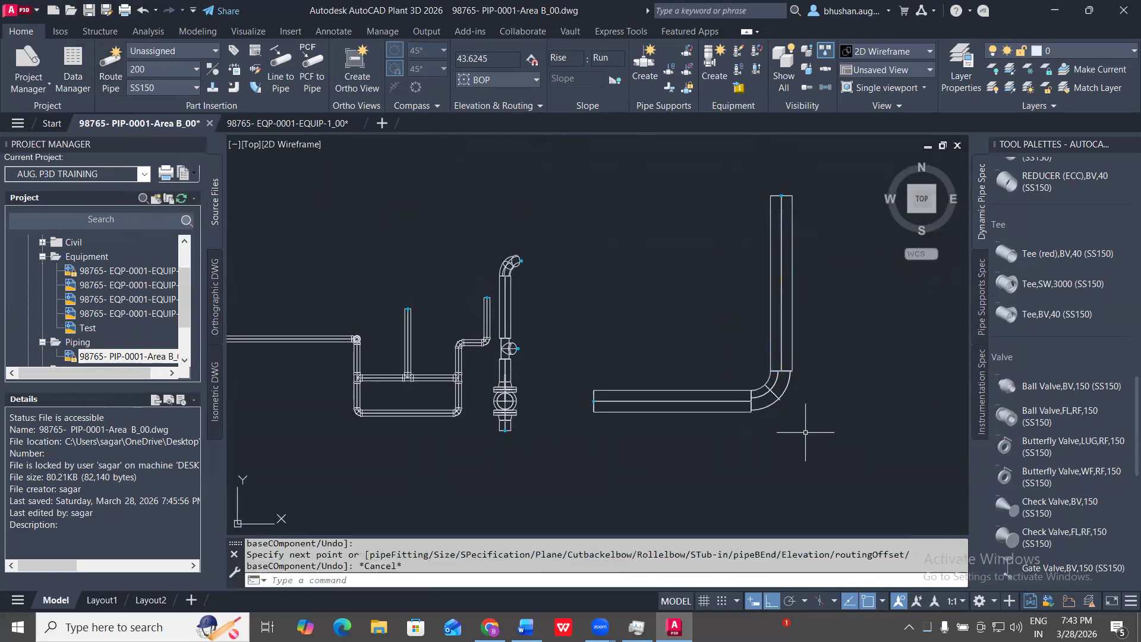
- Check the properties of the size 200 corner elbow, including its class, spec and descriptions, and close the properties
{"action": "scroll", "coordinate": [783, 385], "scroll_direction": "up", "scroll_amount": 3}
{"action": "left_click", "coordinate": [783, 386]}
{"action": "left_click", "coordinate": [735, 334]}
{"action": "type", "text": "CH"}
{"action": "key", "text": "Return"}
{"action": "scroll", "coordinate": [1024, 387], "scroll_direction": "down", "scroll_amount": 3}
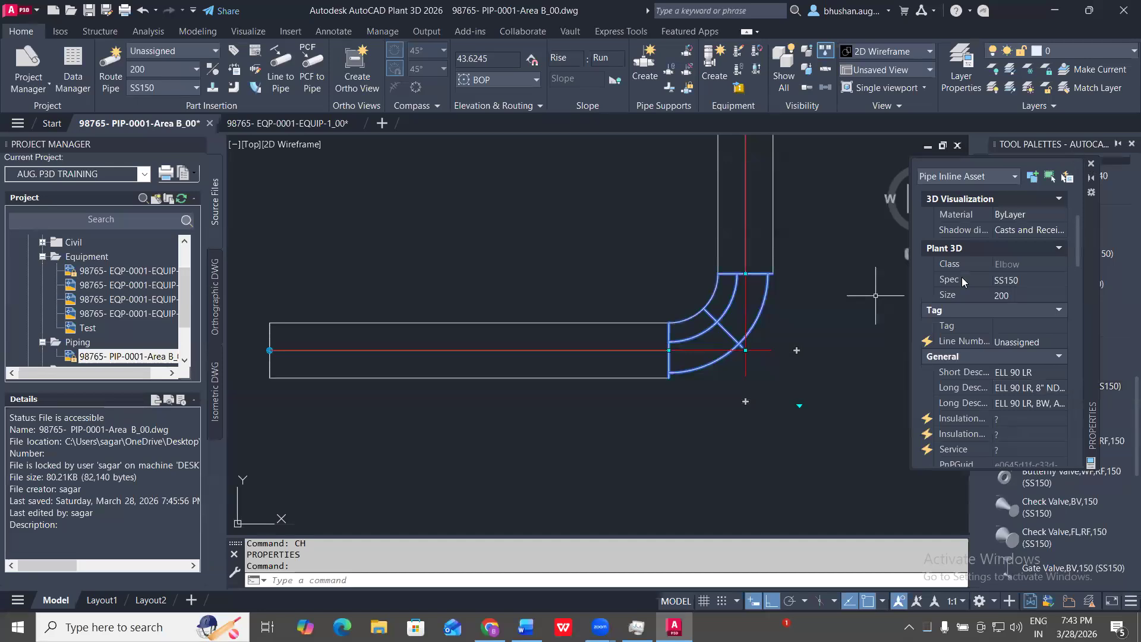
{"action": "left_click", "coordinate": [1091, 163]}
{"action": "key", "text": "Escape"}
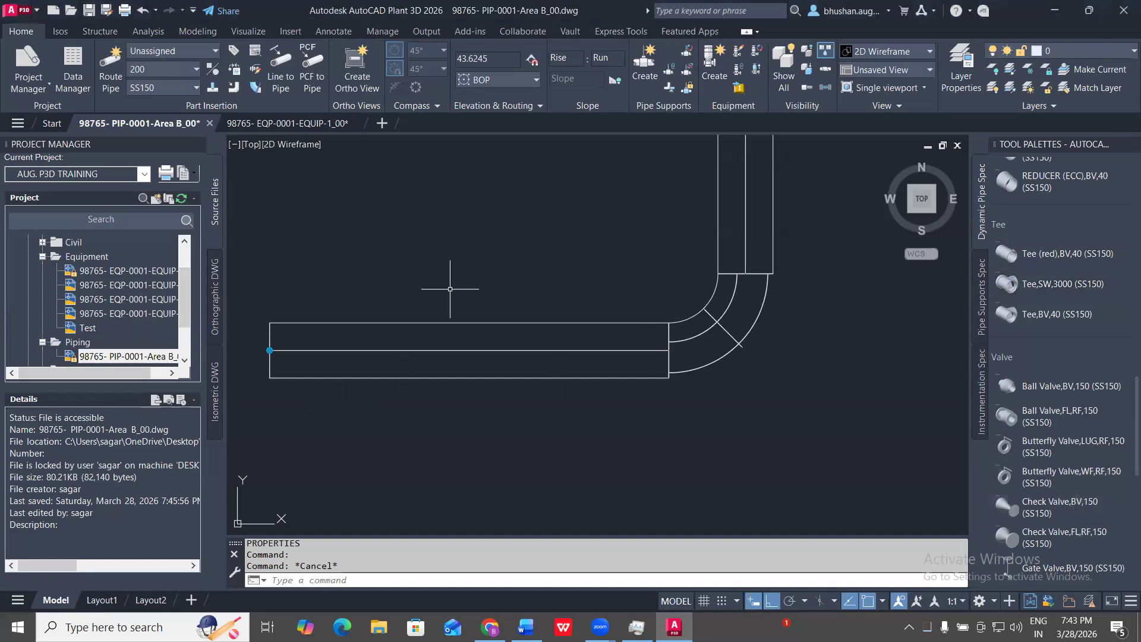
- Substitute the size 200 corner elbow with the pipe bend "200 PIPE, SEAMLESS, 8" ND, PE, ASME B36.19, ASTM A312 GR TP 304, SCH 40S"
{"action": "left_click", "coordinate": [479, 235]}
{"action": "left_click", "coordinate": [744, 350]}
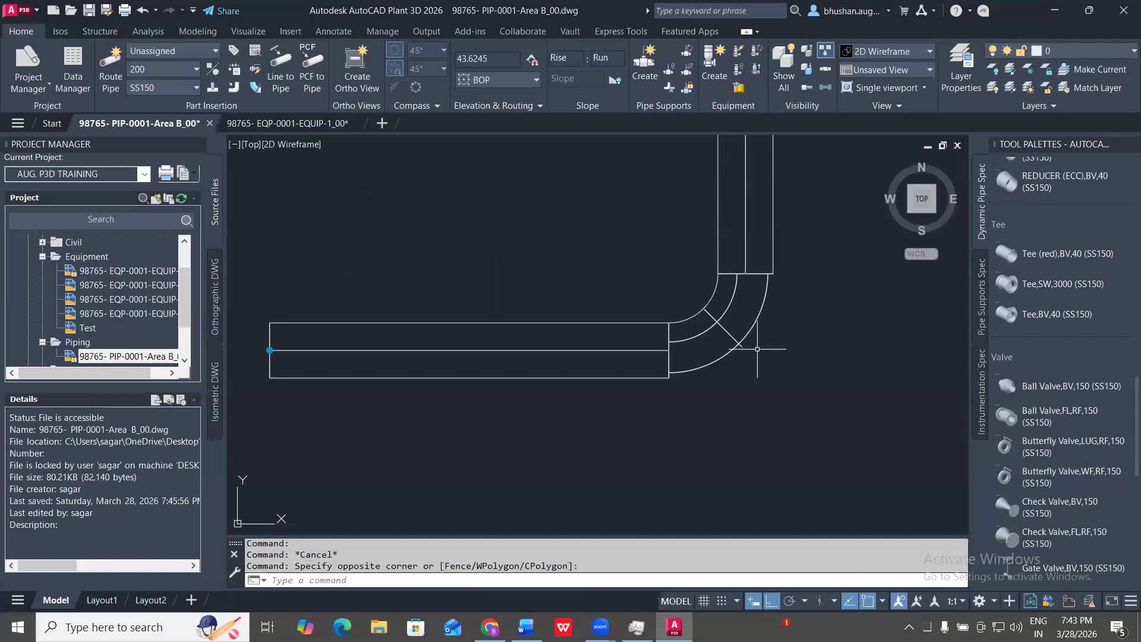
{"action": "left_click", "coordinate": [757, 350]}
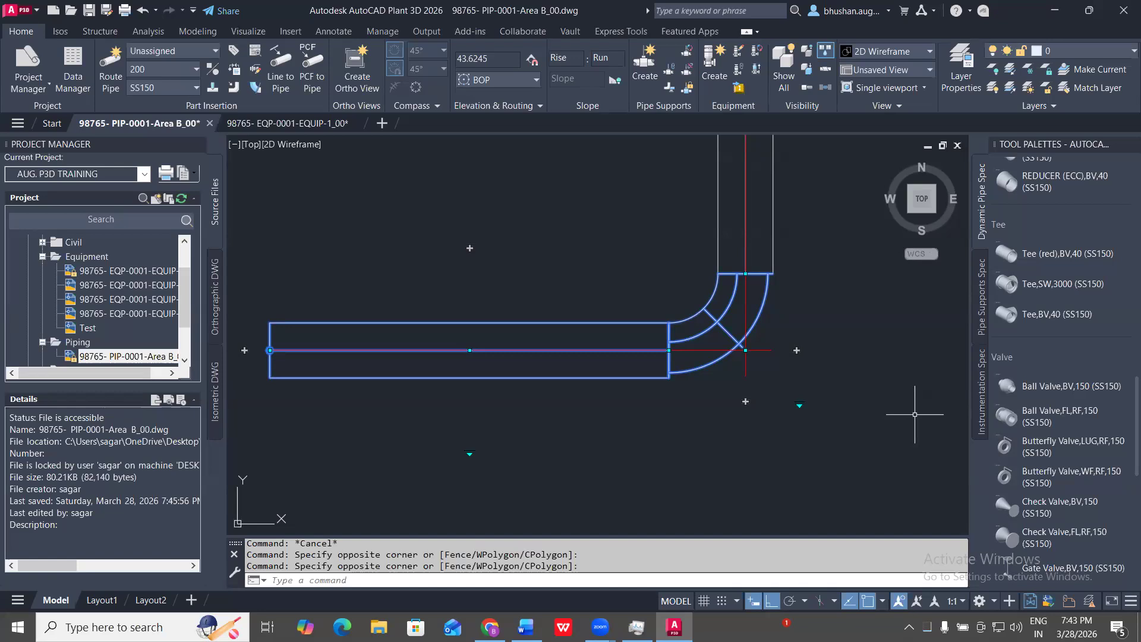
{"action": "scroll", "coordinate": [557, 333], "scroll_direction": "down", "scroll_amount": 8}
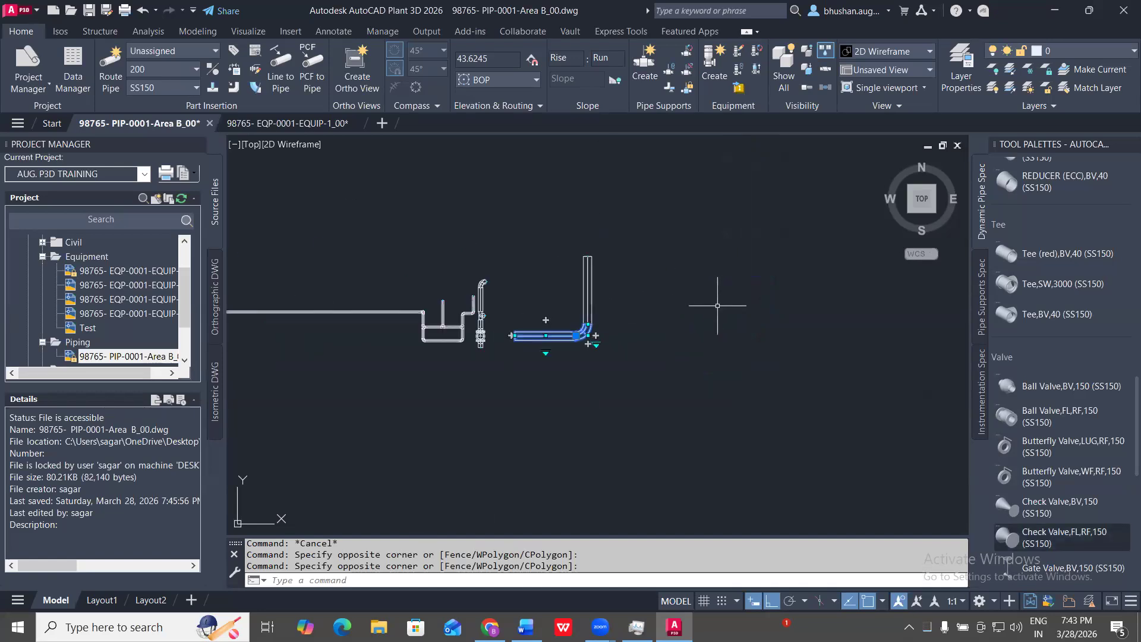
{"action": "scroll", "coordinate": [520, 303], "scroll_direction": "up", "scroll_amount": 2}
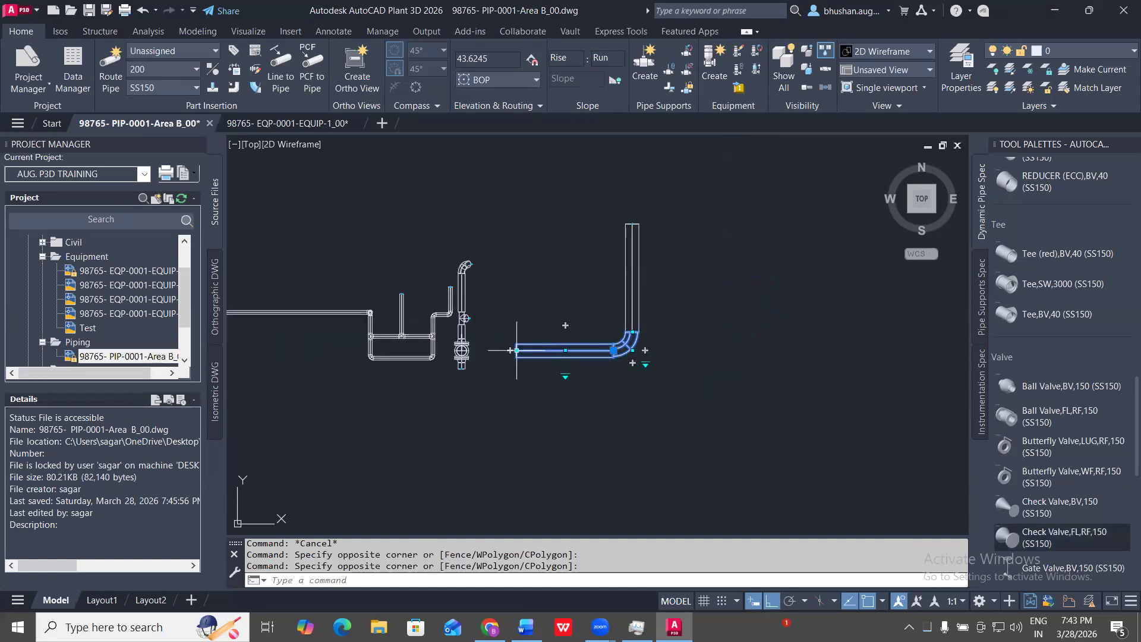
{"action": "scroll", "coordinate": [516, 350], "scroll_direction": "up", "scroll_amount": 2}
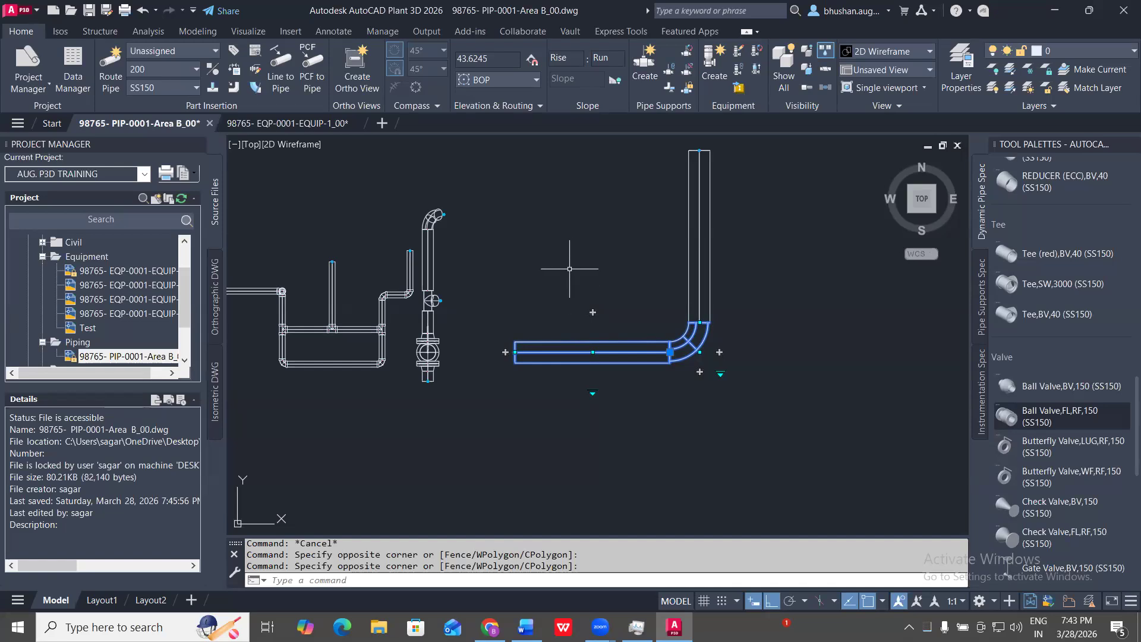
{"action": "scroll", "coordinate": [561, 278], "scroll_direction": "up", "scroll_amount": 5}
{"action": "middle_click_drag", "start_coordinate": [862, 418], "coordinate": [250, 123]}
{"action": "left_click", "coordinate": [591, 284]}
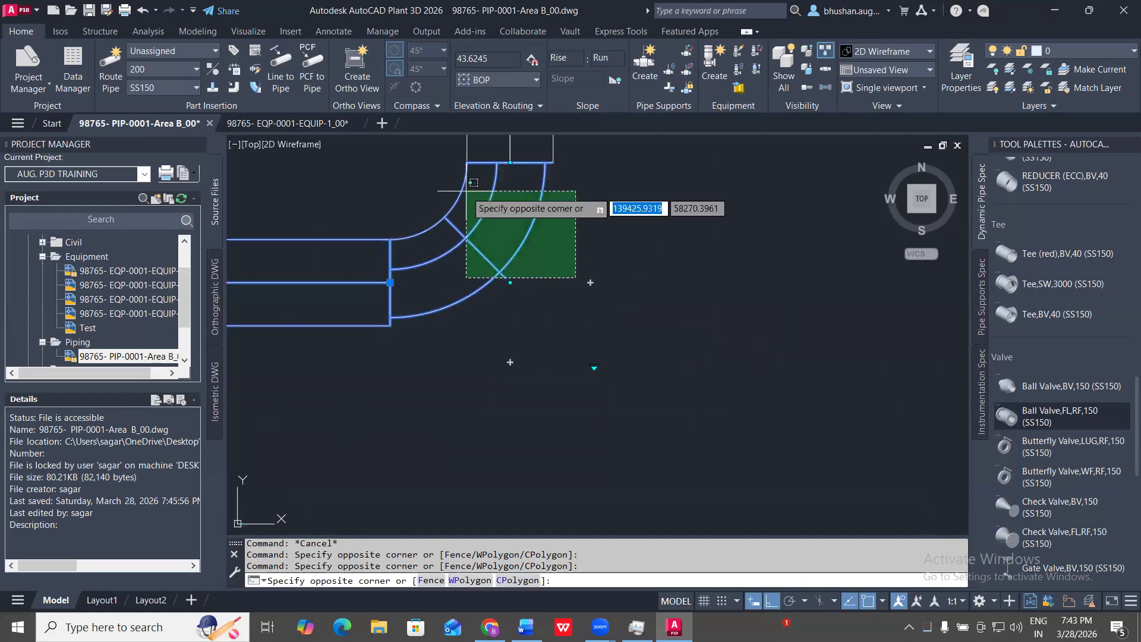
{"action": "left_click", "coordinate": [517, 249]}
{"action": "scroll", "coordinate": [654, 180], "scroll_direction": "down", "scroll_amount": 5}
{"action": "scroll", "coordinate": [652, 249], "scroll_direction": "up", "scroll_amount": 2}
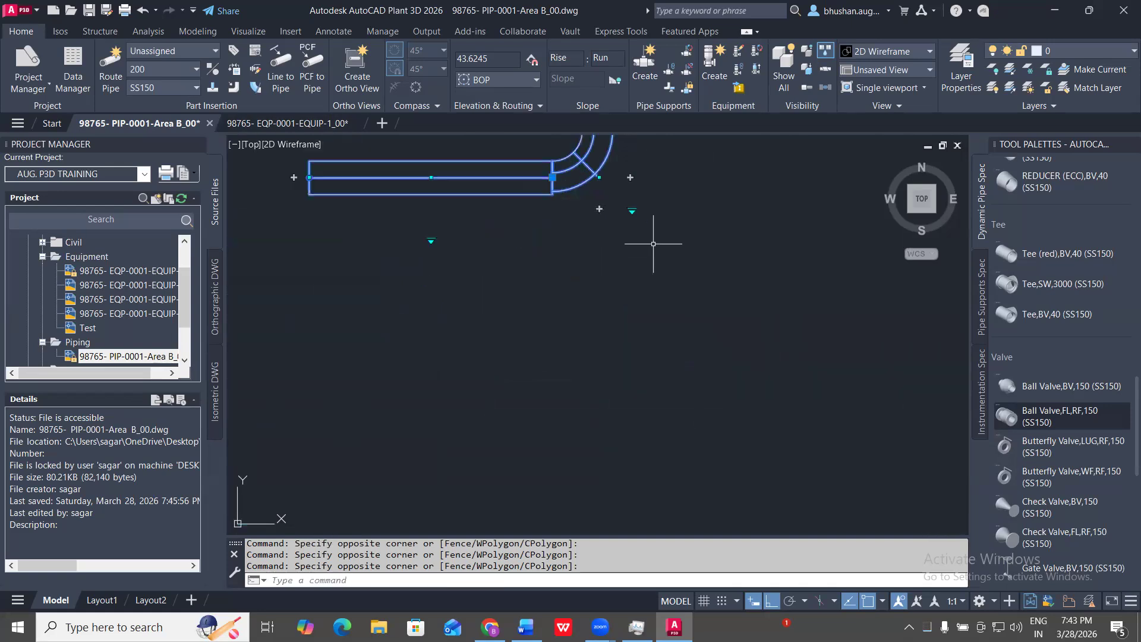
{"action": "left_click", "coordinate": [632, 211]}
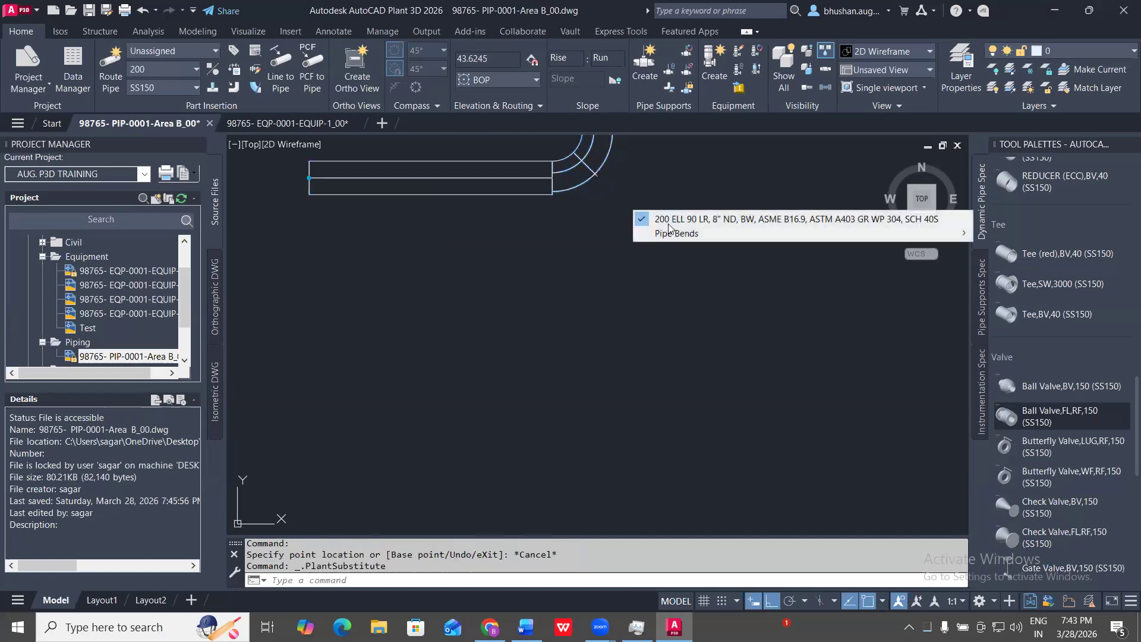
{"action": "mouse_move", "coordinate": [681, 237]}
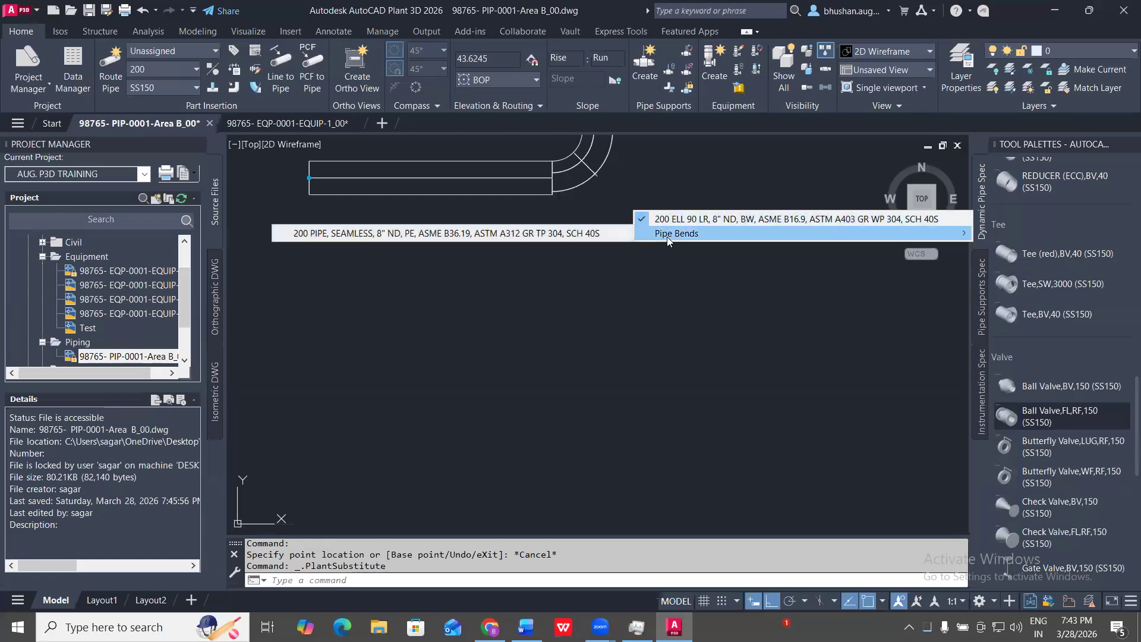
{"action": "left_click", "coordinate": [589, 234]}
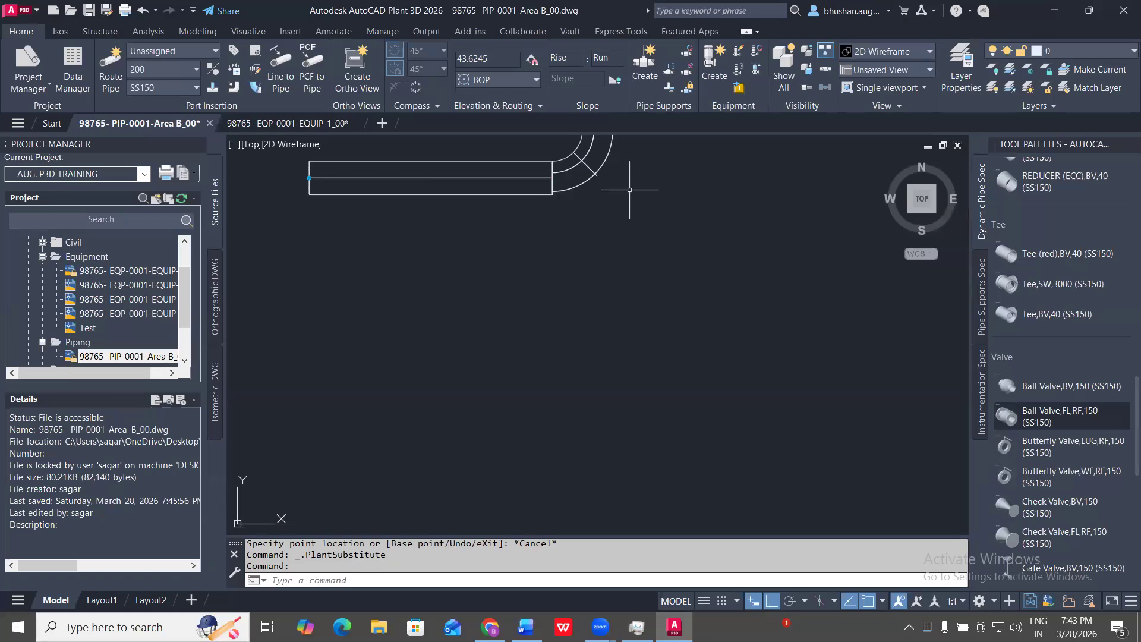
- Substitute the size 200 corner pipe bend with the elbow "200 ELL 90 LR, 8" ND, BW, ASME B16.9, ASTM A403 GR WP 304, SCH 40S"
{"action": "left_click", "coordinate": [581, 334]}
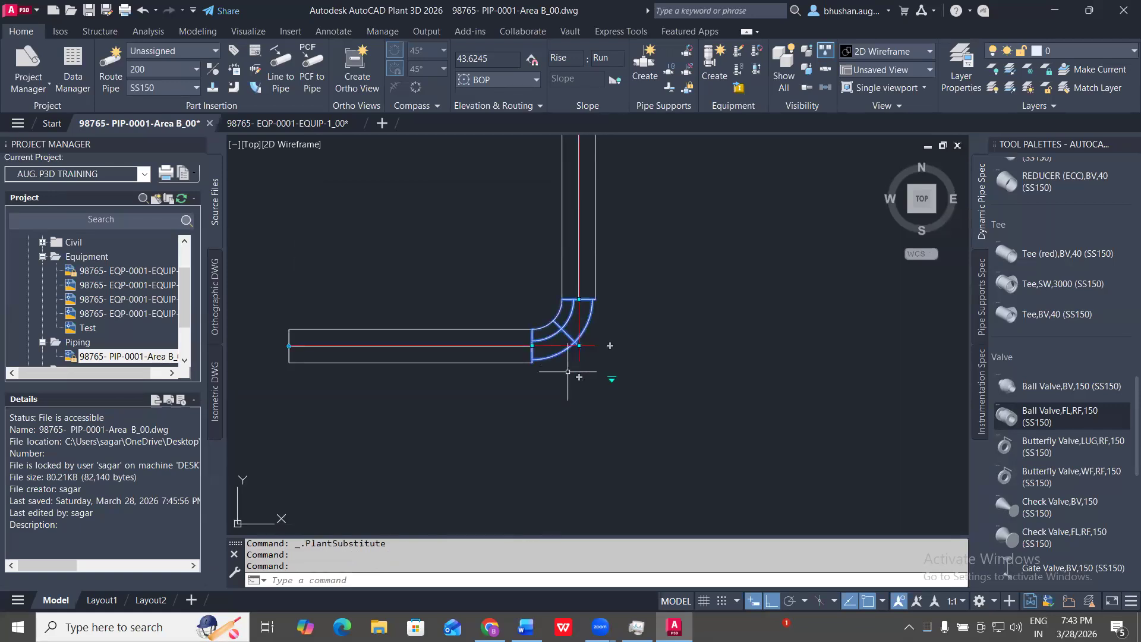
{"action": "left_click", "coordinate": [609, 379]}
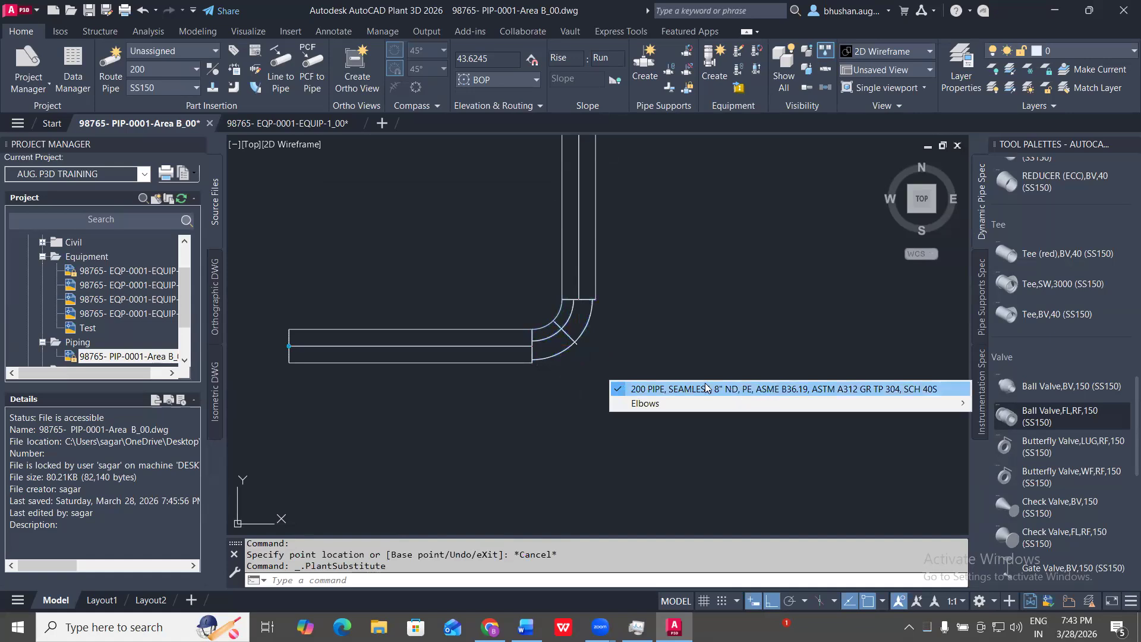
{"action": "mouse_move", "coordinate": [849, 409]}
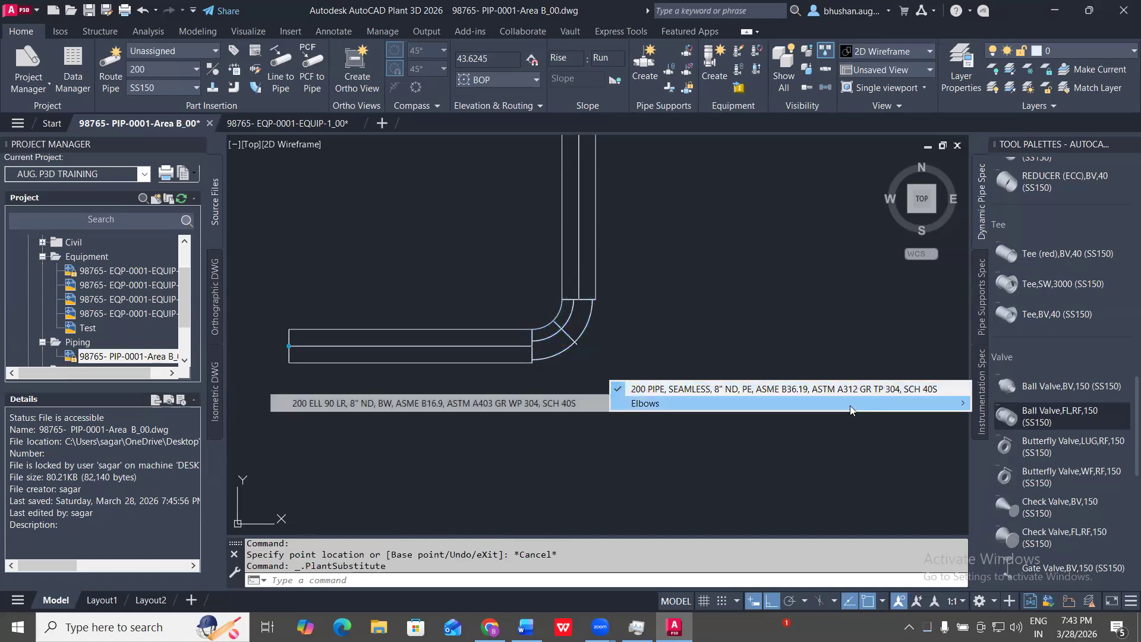
{"action": "left_click", "coordinate": [443, 403]}
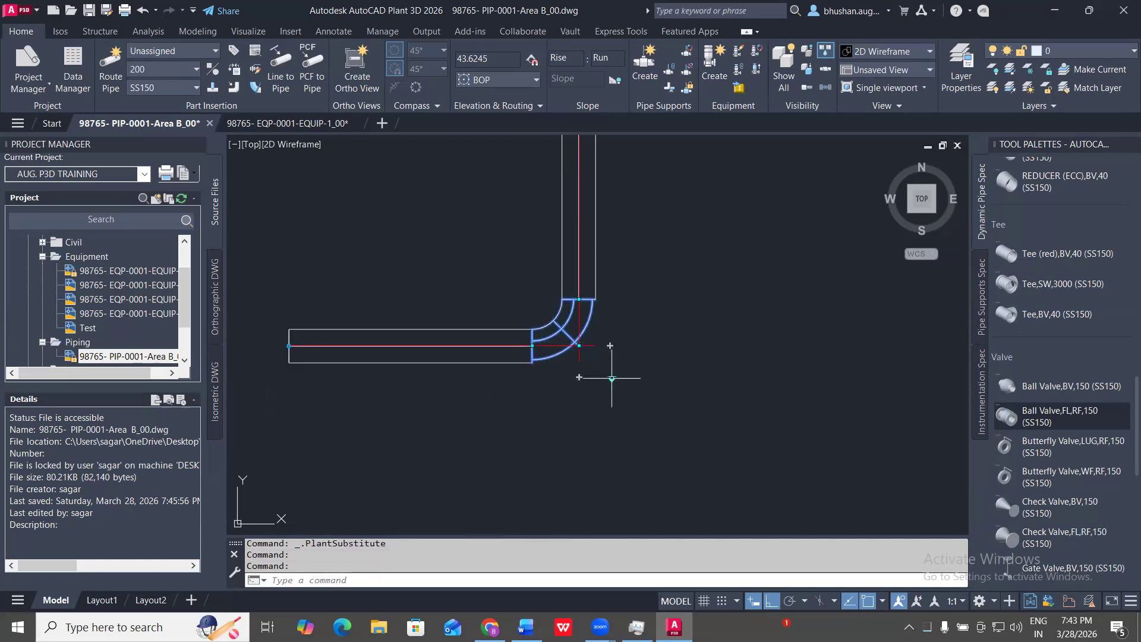
- Check which components can substitute the size 200 corner elbow, including the available pipe bends, without changing it
{"action": "left_click", "coordinate": [612, 378]}
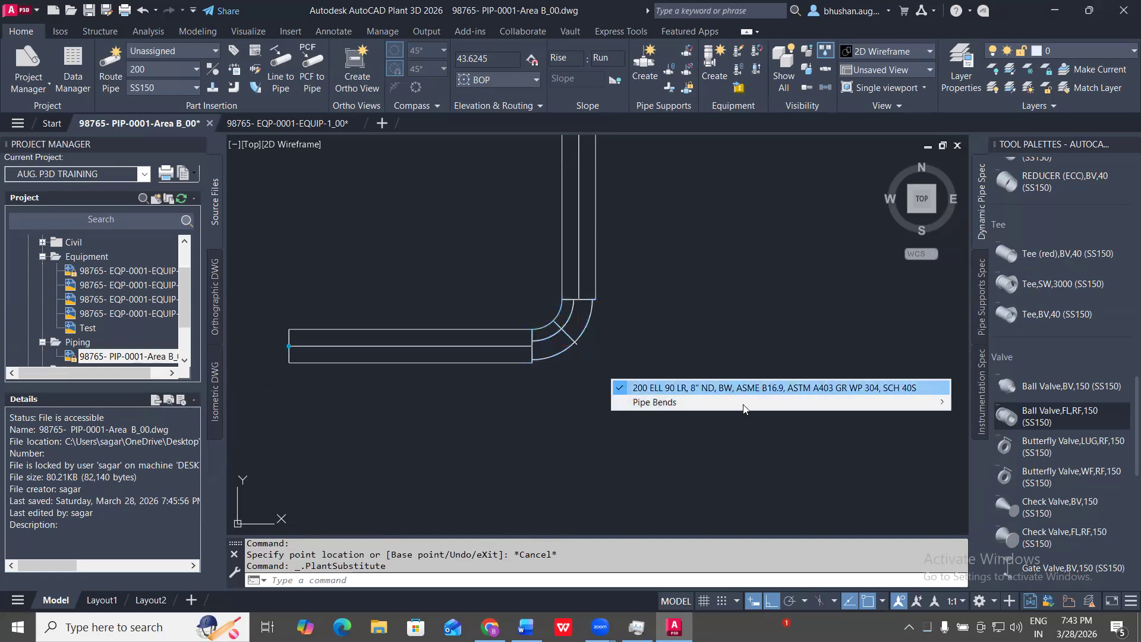
{"action": "mouse_move", "coordinate": [742, 403]}
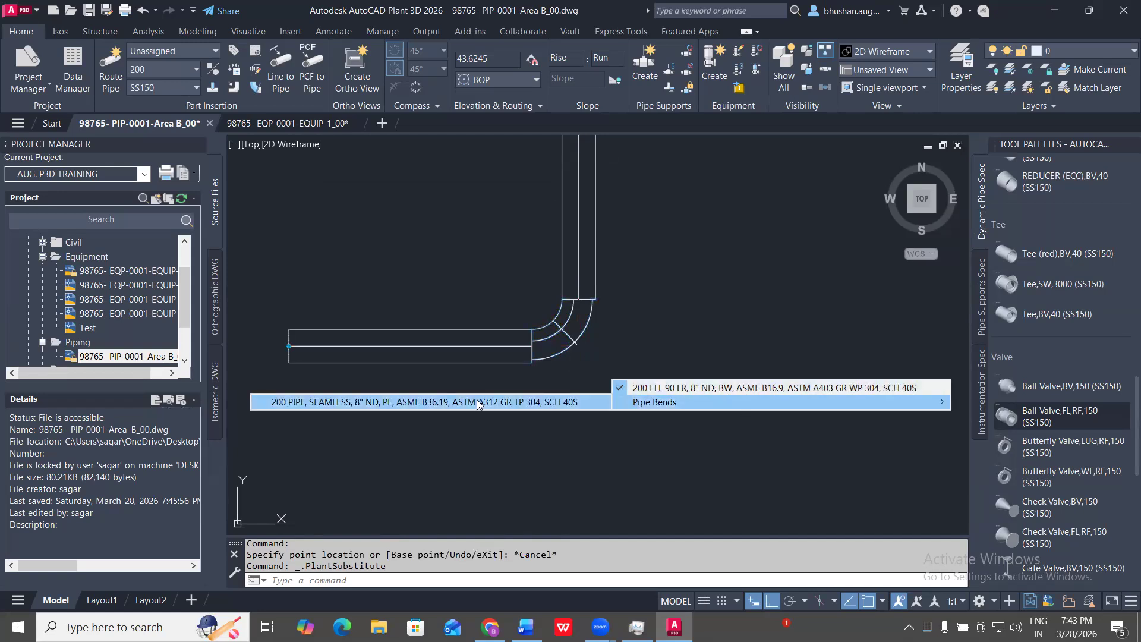
{"action": "left_click", "coordinate": [727, 224]}
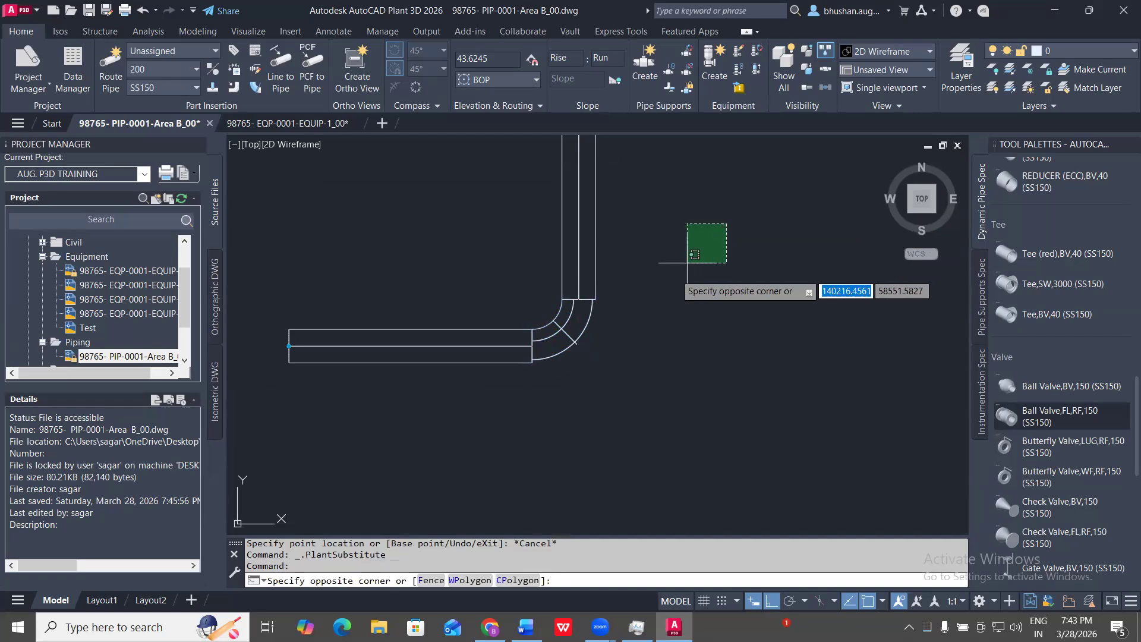
{"action": "left_click", "coordinate": [673, 332]}
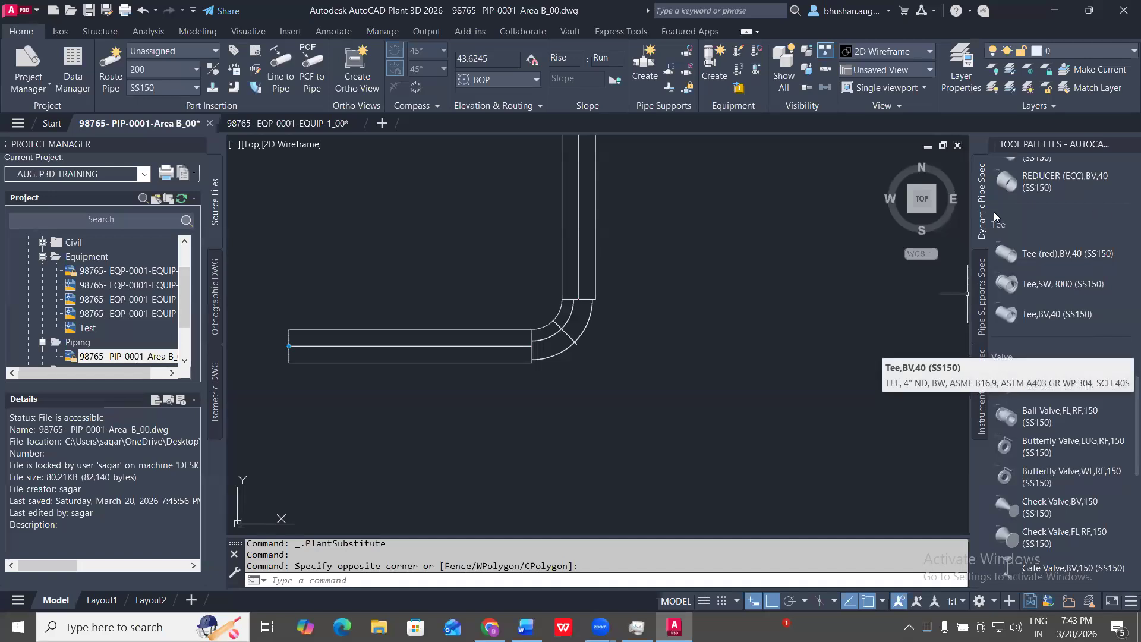
{"action": "scroll", "coordinate": [1028, 291], "scroll_direction": "down", "scroll_amount": 3}
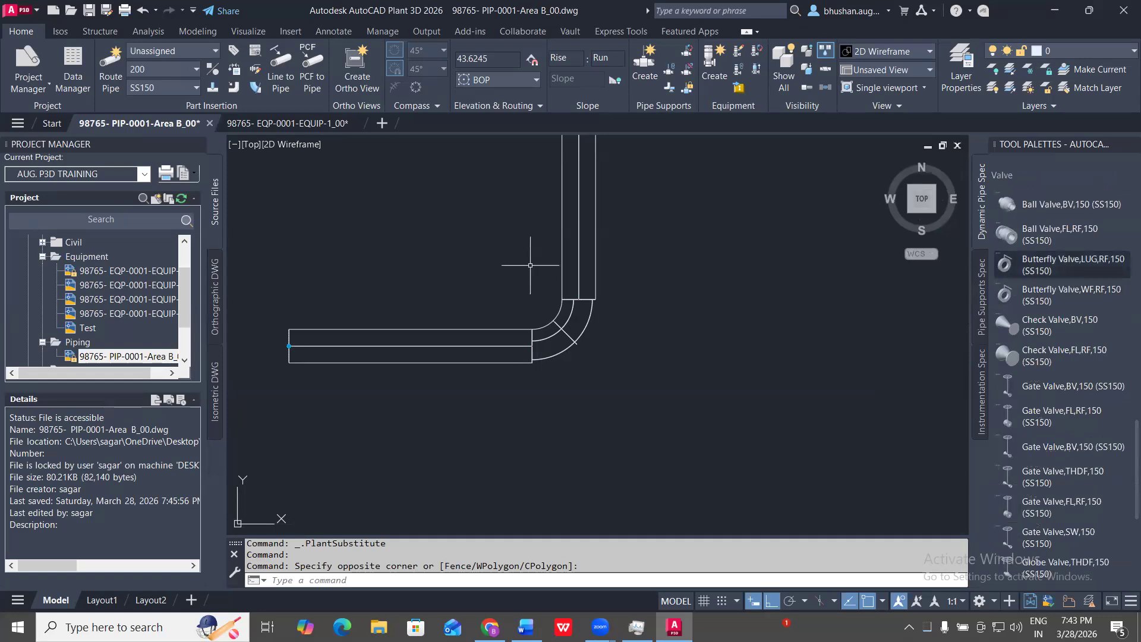
{"action": "left_click", "coordinate": [625, 387]}
{"action": "left_click", "coordinate": [549, 320]}
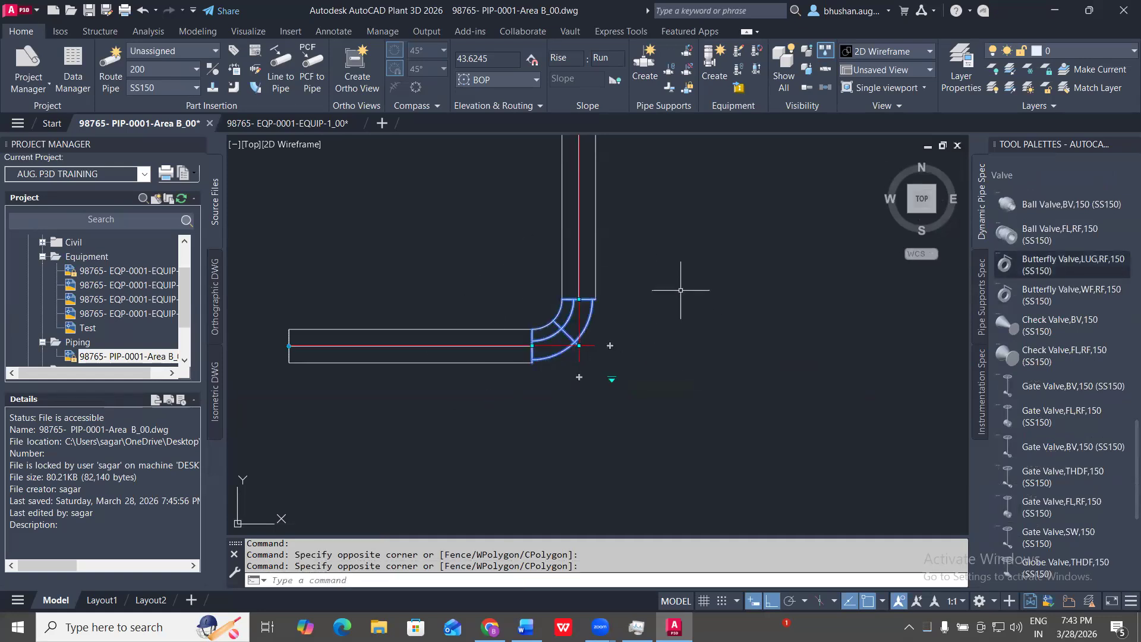
{"action": "scroll", "coordinate": [582, 292], "scroll_direction": "down", "scroll_amount": 3}
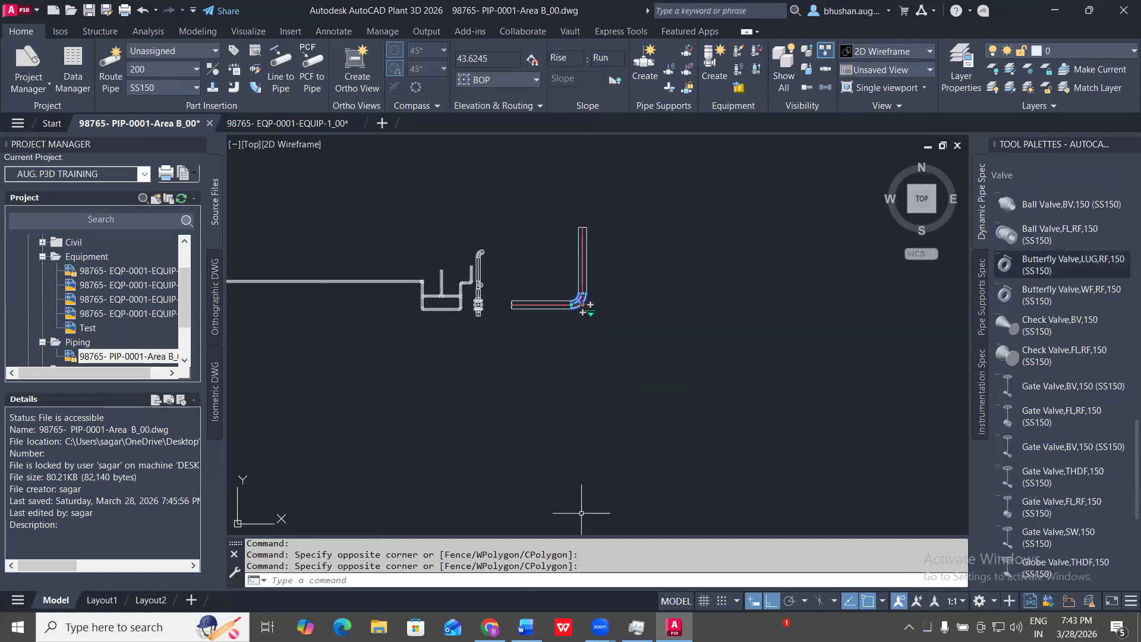
{"action": "scroll", "coordinate": [581, 305], "scroll_direction": "up", "scroll_amount": 2}
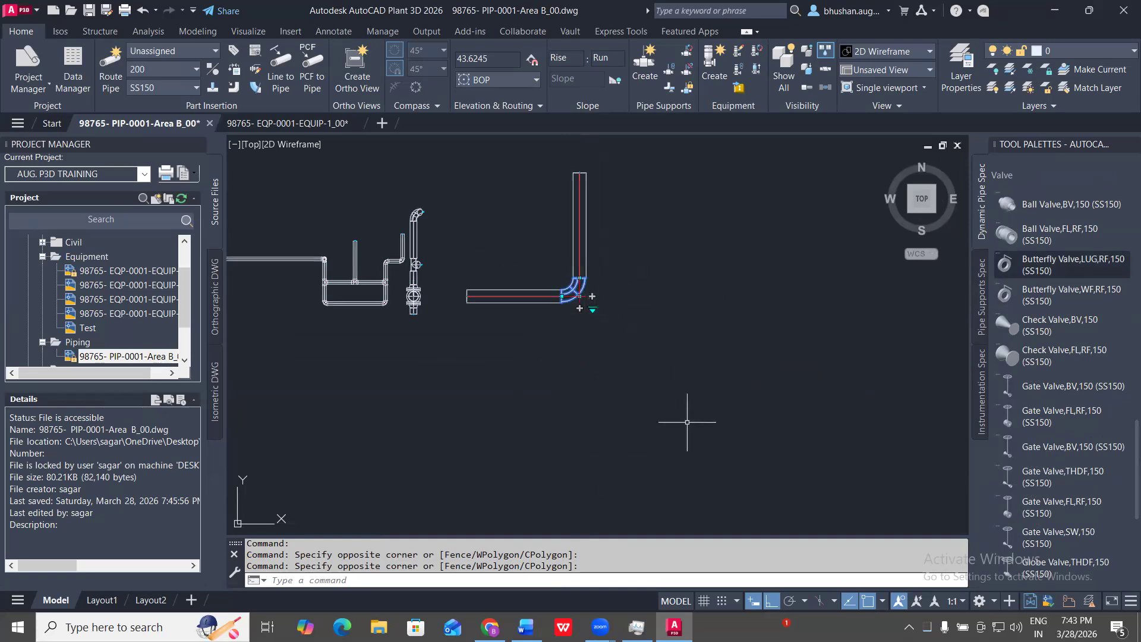
{"action": "left_click", "coordinate": [593, 310]}
{"action": "mouse_move", "coordinate": [635, 338]}
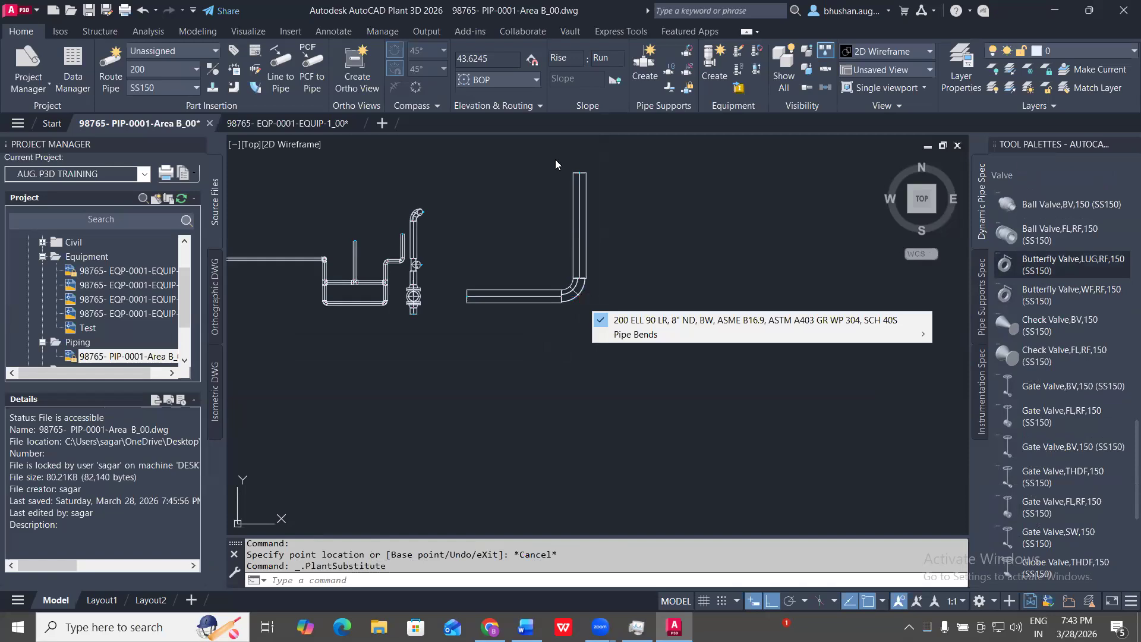
{"action": "left_click", "coordinate": [698, 236]}
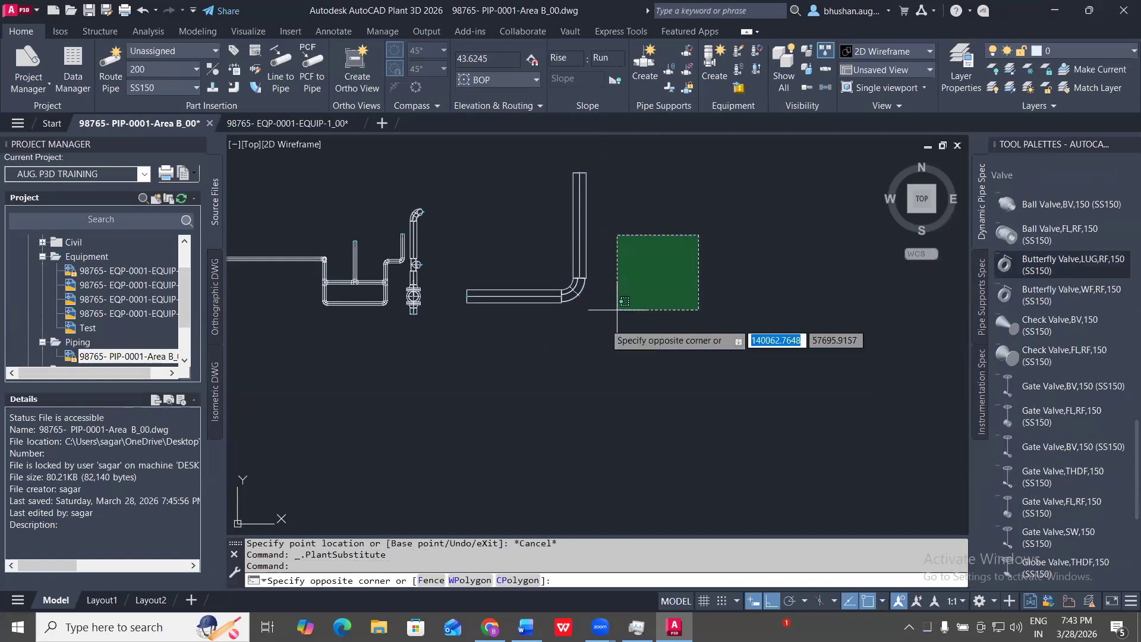
{"action": "left_click", "coordinate": [685, 280]}
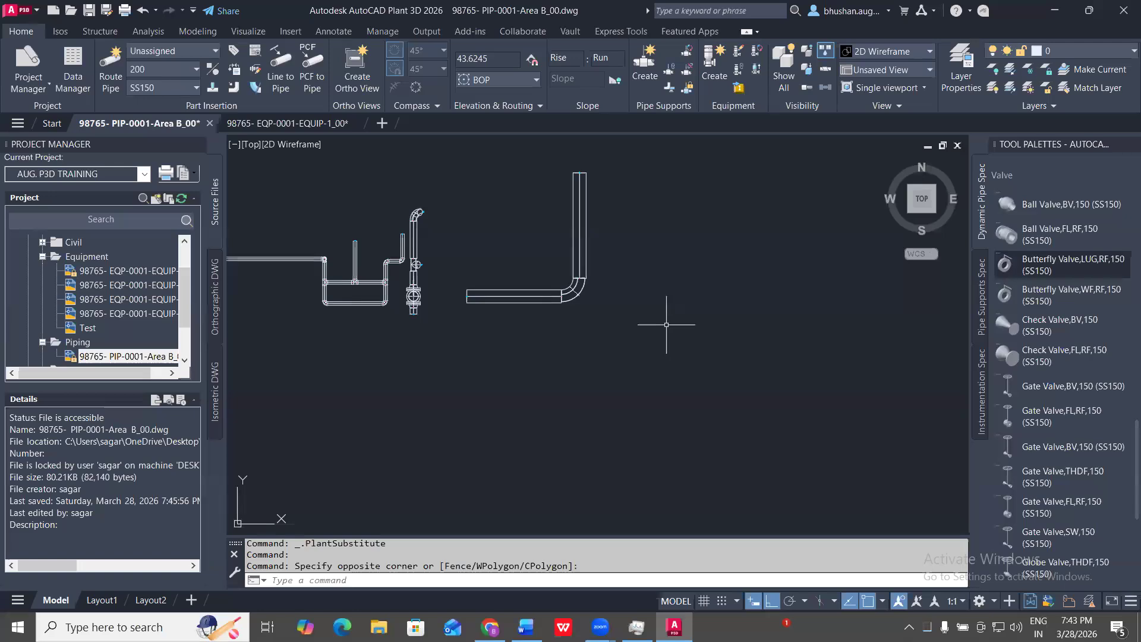
- Review the corner elbow's substitution options again, comparing the 90 LR elbow entry with the seamless pipe bend
{"action": "scroll", "coordinate": [583, 292], "scroll_direction": "up", "scroll_amount": 4}
{"action": "left_click", "coordinate": [622, 349]}
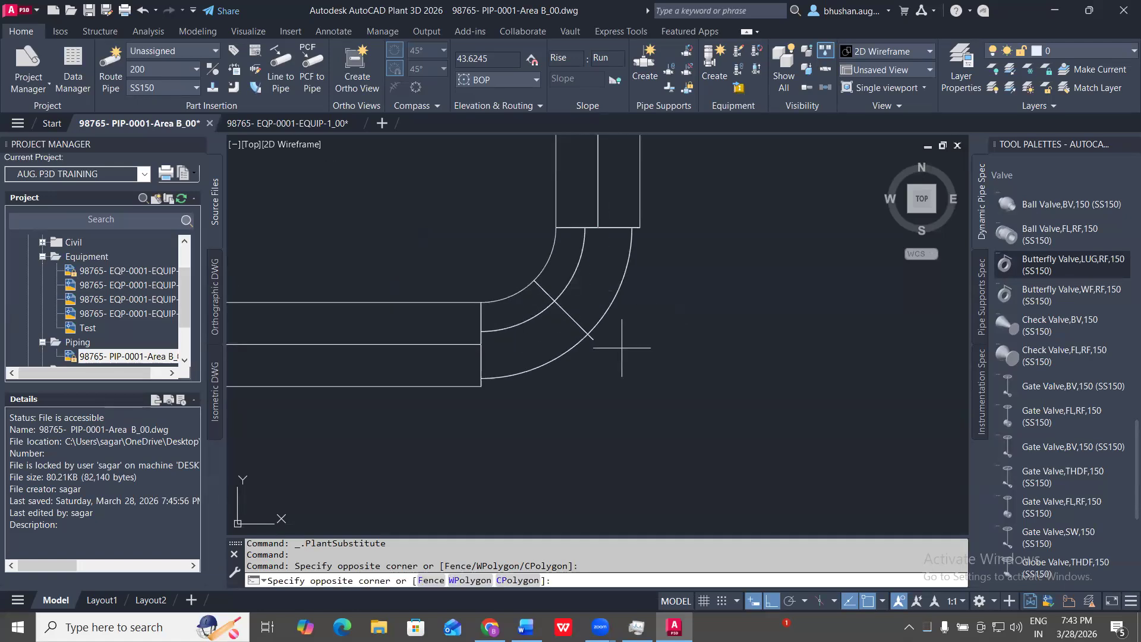
{"action": "left_click", "coordinate": [601, 297]}
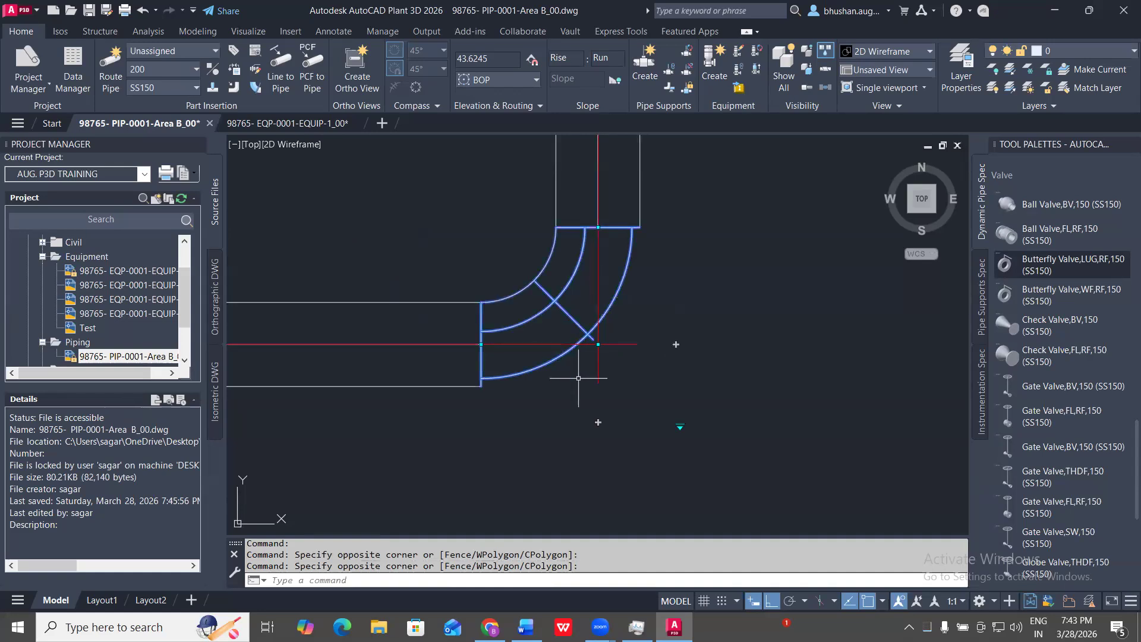
{"action": "left_click", "coordinate": [679, 426]}
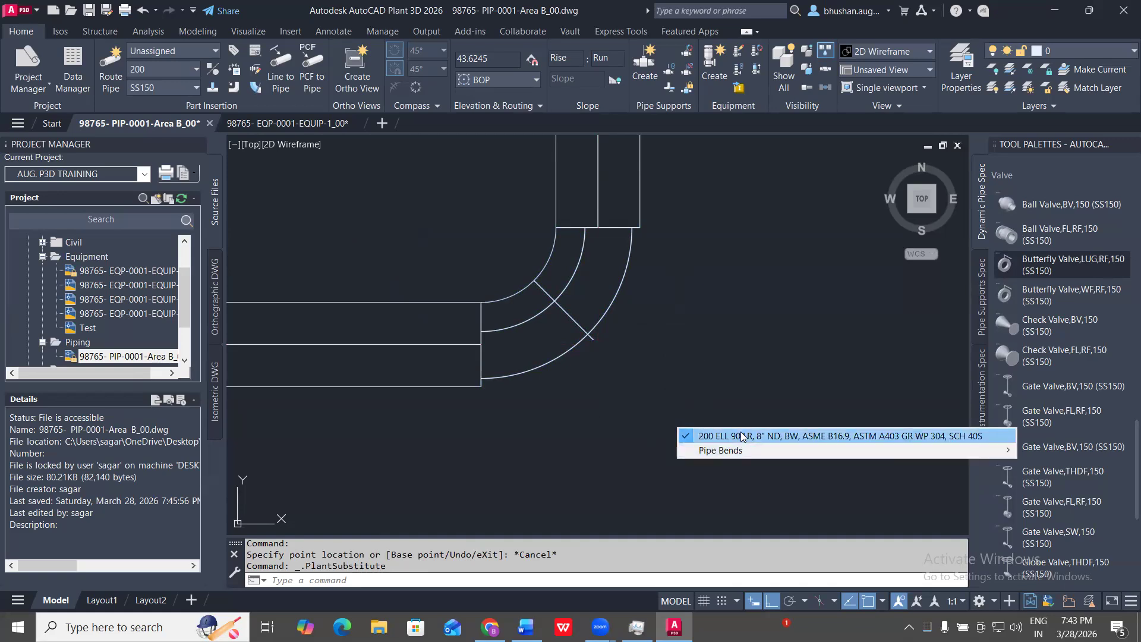
{"action": "mouse_move", "coordinate": [739, 452]}
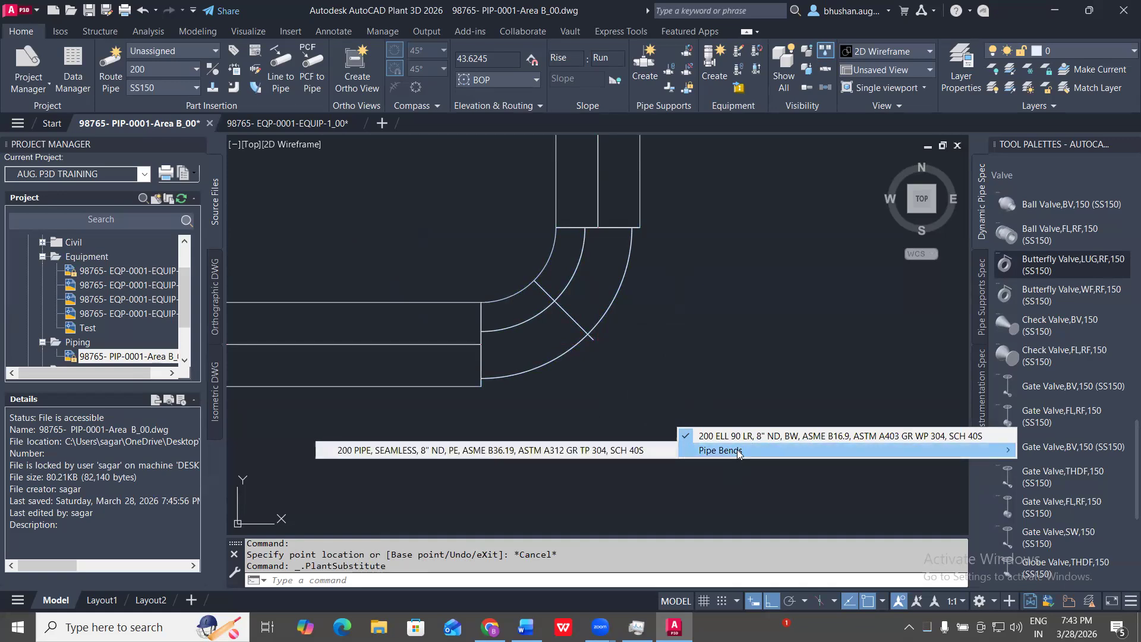
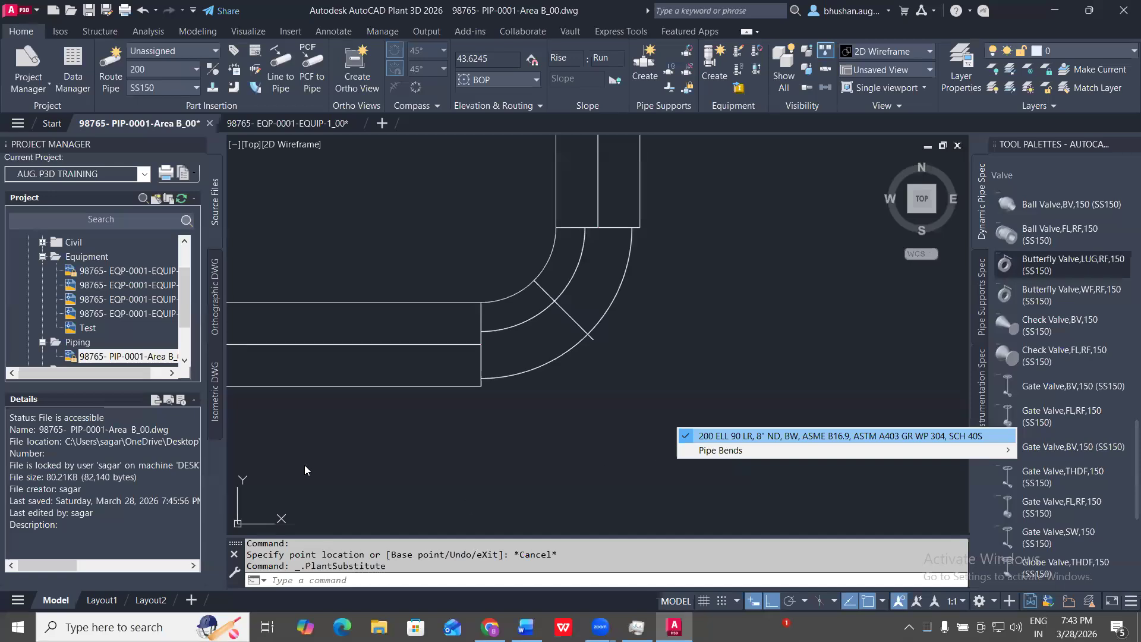
{"action": "left_click", "coordinate": [619, 363]}
{"action": "scroll", "coordinate": [630, 357], "scroll_direction": "down", "scroll_amount": 2}
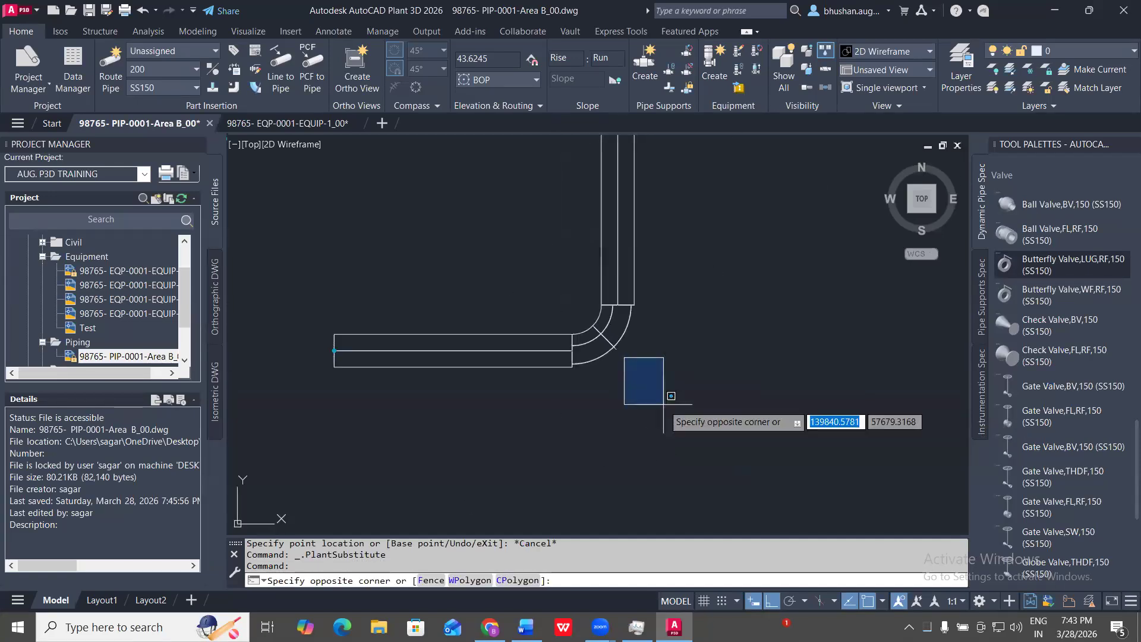
{"action": "left_click", "coordinate": [664, 404]}
- Erase the north-running size 200 pipe connected to the corner elbow
{"action": "left_click", "coordinate": [669, 306]}
{"action": "left_click", "coordinate": [603, 212]}
{"action": "type", "text": "e"}
{"action": "key", "text": "Return"}
- Substitute the open-ended corner elbow with "200 ELL 45 LR, 8" ND, BW, ASME B16.9, ASTM A403 GR WP 304, SCH 40S"
{"action": "left_click", "coordinate": [623, 385]}
{"action": "left_click", "coordinate": [598, 336]}
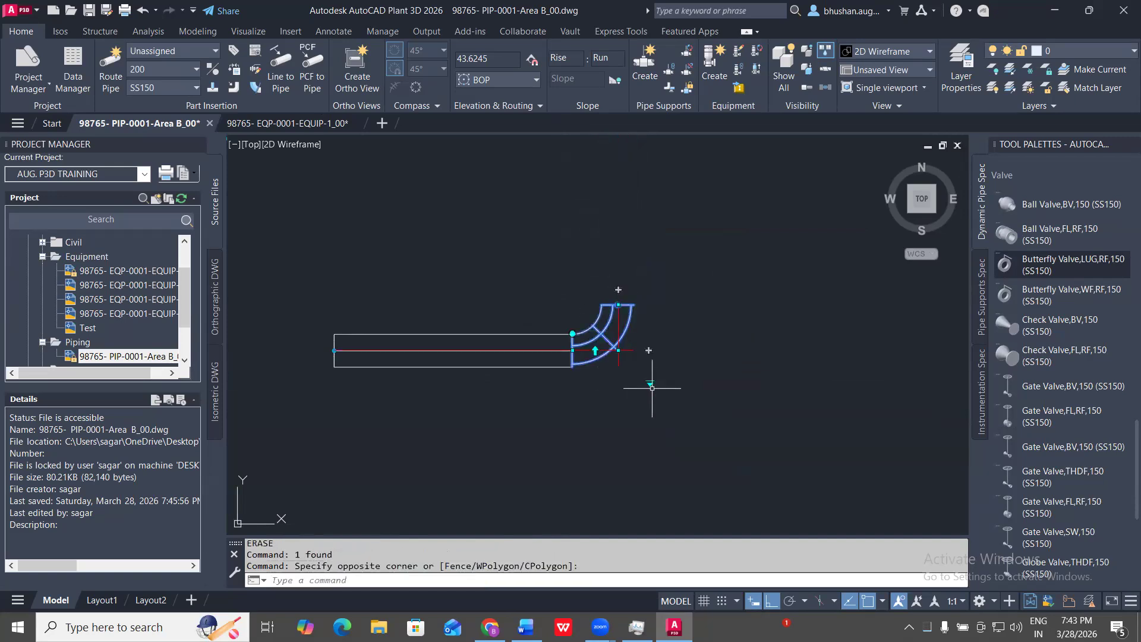
{"action": "left_click", "coordinate": [650, 385]}
{"action": "left_click", "coordinate": [646, 383]}
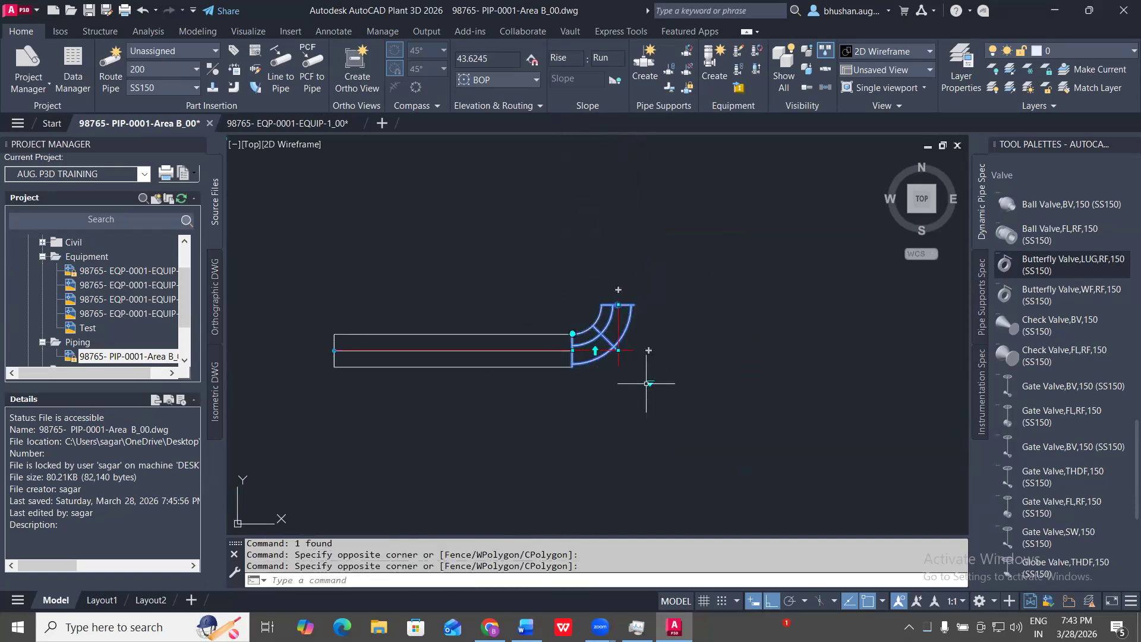
{"action": "left_click", "coordinate": [647, 382]}
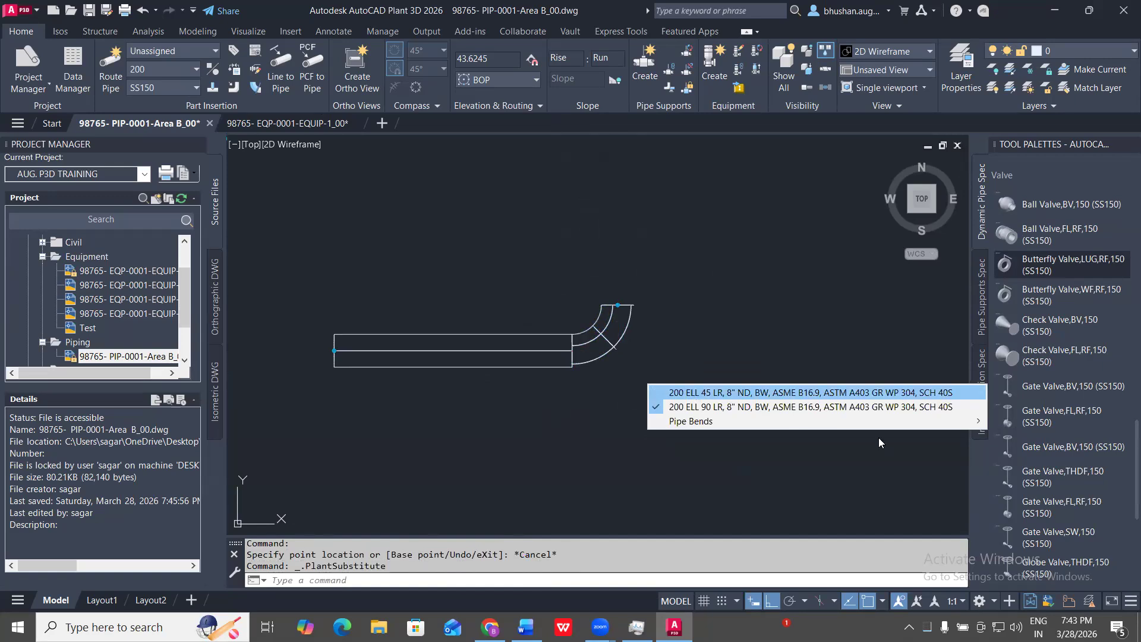
{"action": "left_click", "coordinate": [859, 392]}
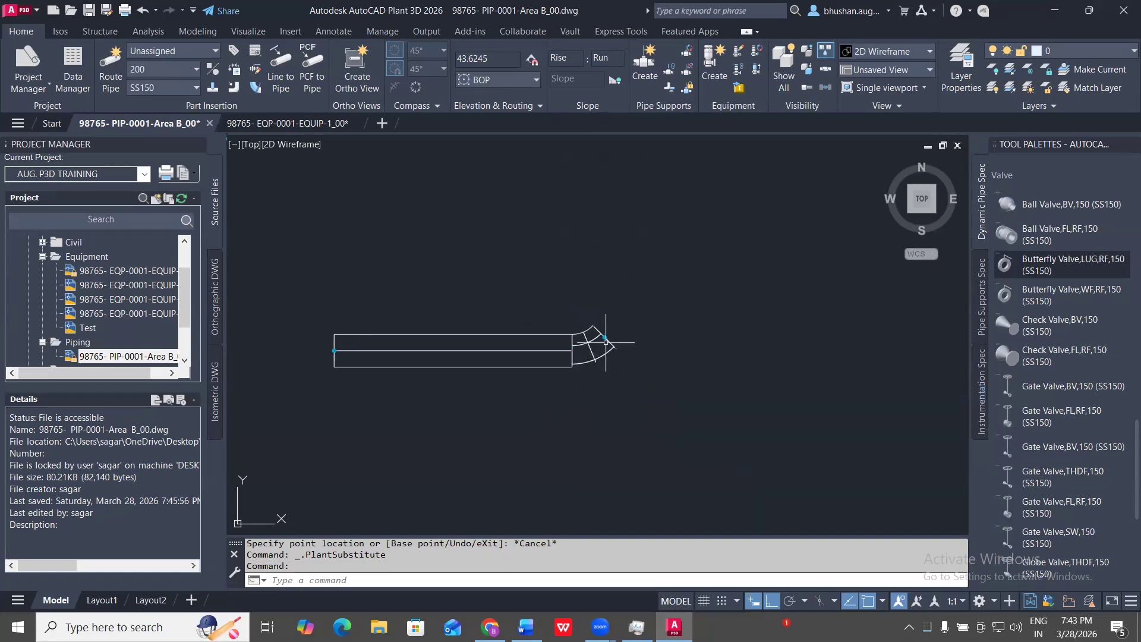
- Substitute the 45-degree elbow at the pipe's east end with the size 200 90 LR elbow
{"action": "scroll", "coordinate": [604, 341], "scroll_direction": "up", "scroll_amount": 2}
{"action": "left_click_drag", "start_coordinate": [615, 368], "coordinate": [586, 369]}
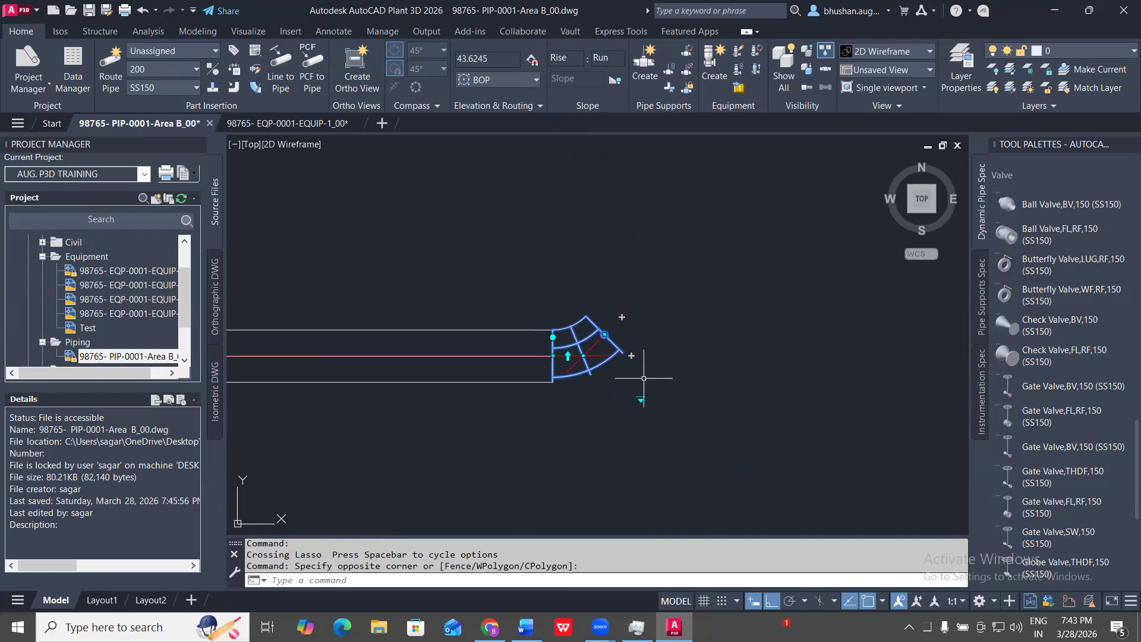
{"action": "scroll", "coordinate": [594, 183], "scroll_direction": "down", "scroll_amount": 2}
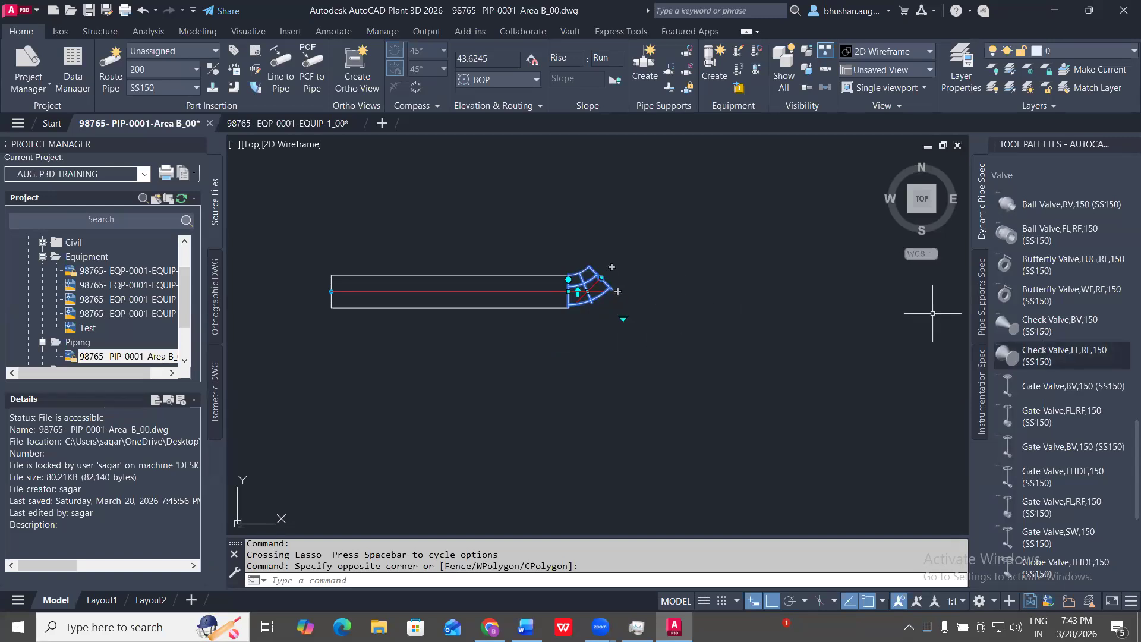
{"action": "left_click", "coordinate": [623, 318]}
{"action": "left_click", "coordinate": [657, 340]}
- Route a size 200 pipe north from the open end of the 90 LR elbow and end the routing
{"action": "left_click", "coordinate": [609, 256]}
{"action": "left_click", "coordinate": [738, 363]}
{"action": "left_click", "coordinate": [698, 338]}
{"action": "left_click", "coordinate": [611, 280]}
{"action": "middle_click_drag", "start_coordinate": [676, 282], "coordinate": [668, 452]}
{"action": "key", "text": "Escape"}
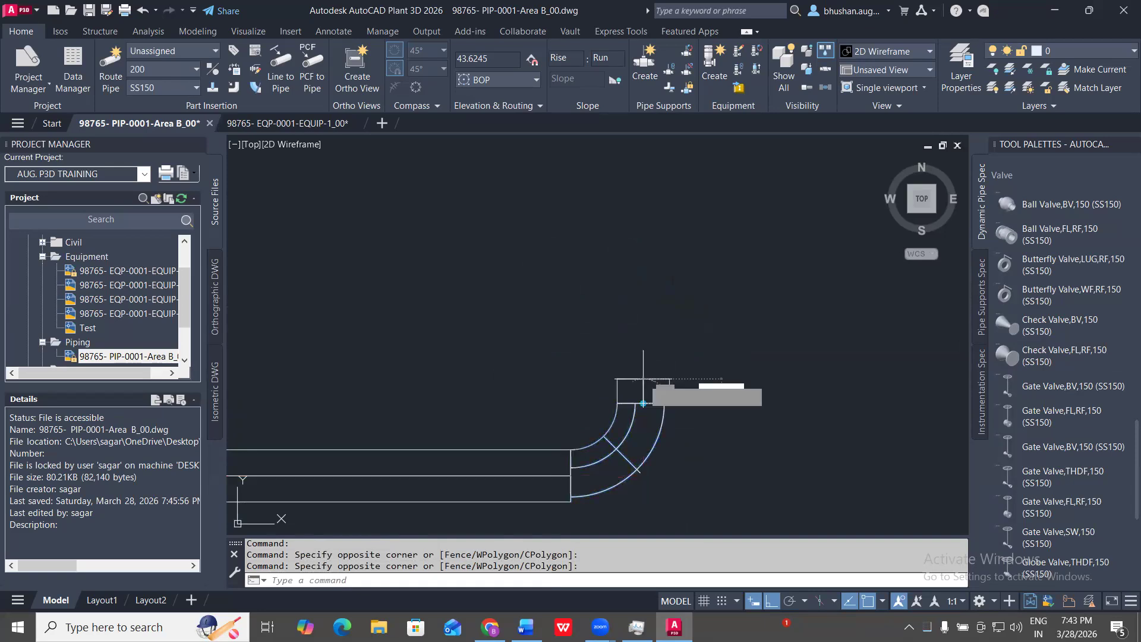
{"action": "left_click", "coordinate": [643, 404]}
{"action": "scroll", "coordinate": [639, 332], "scroll_direction": "down", "scroll_amount": 3}
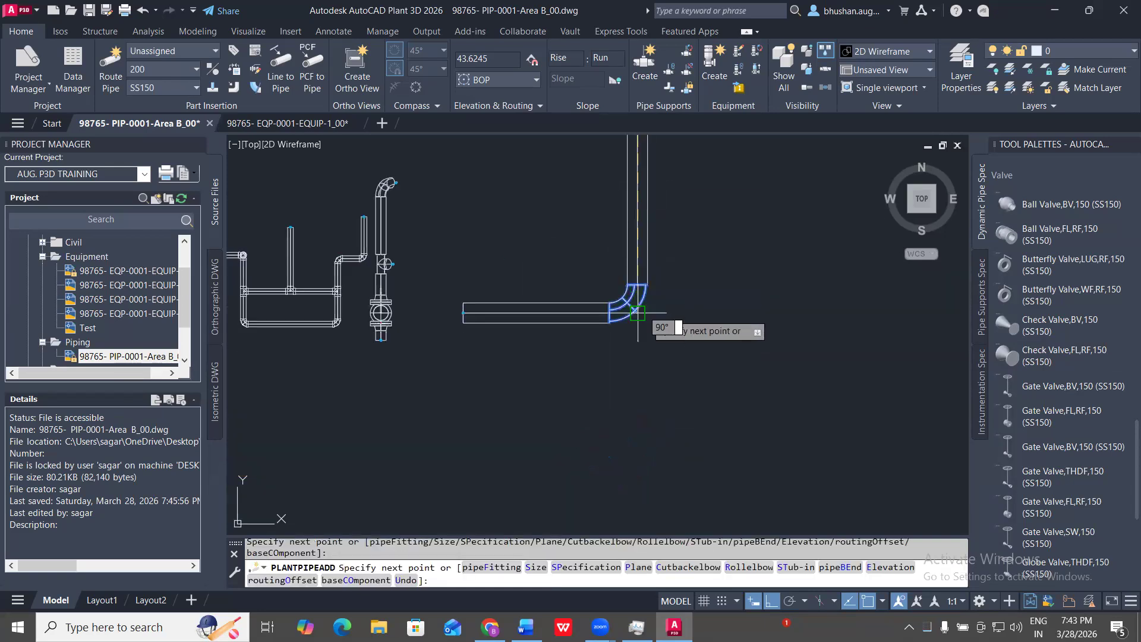
{"action": "key", "text": "Escape"}
{"action": "key", "text": "Escape"}
- Check the substitution options of the 90 LR elbow while pipes are connected at both of its ends
{"action": "scroll", "coordinate": [634, 312], "scroll_direction": "up", "scroll_amount": 4}
{"action": "left_click", "coordinate": [689, 329]}
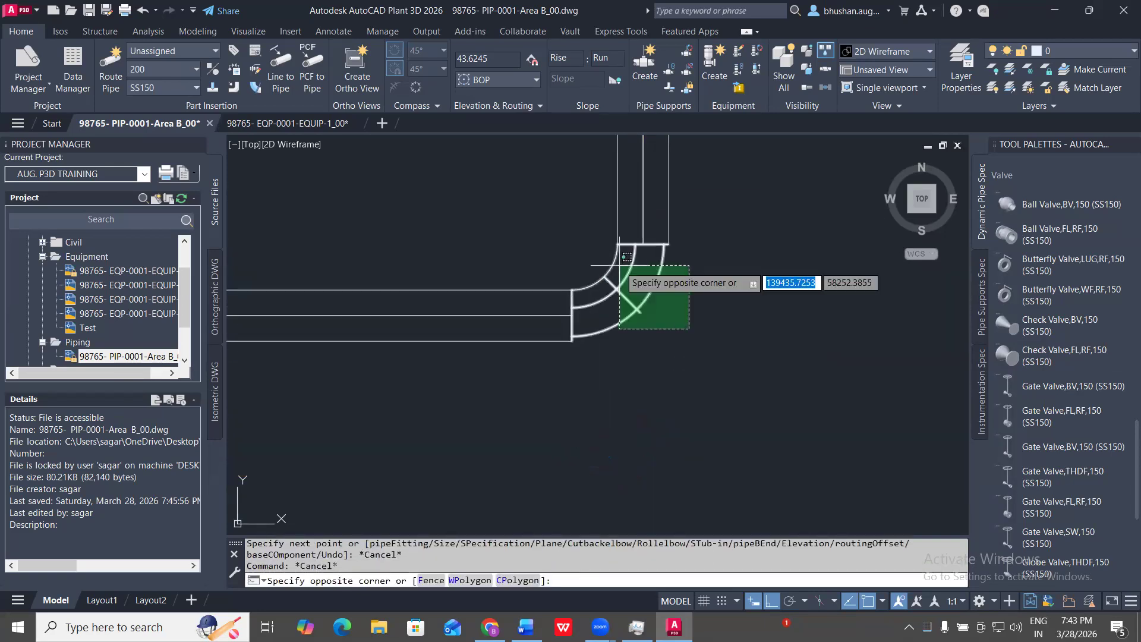
{"action": "left_click", "coordinate": [636, 308]}
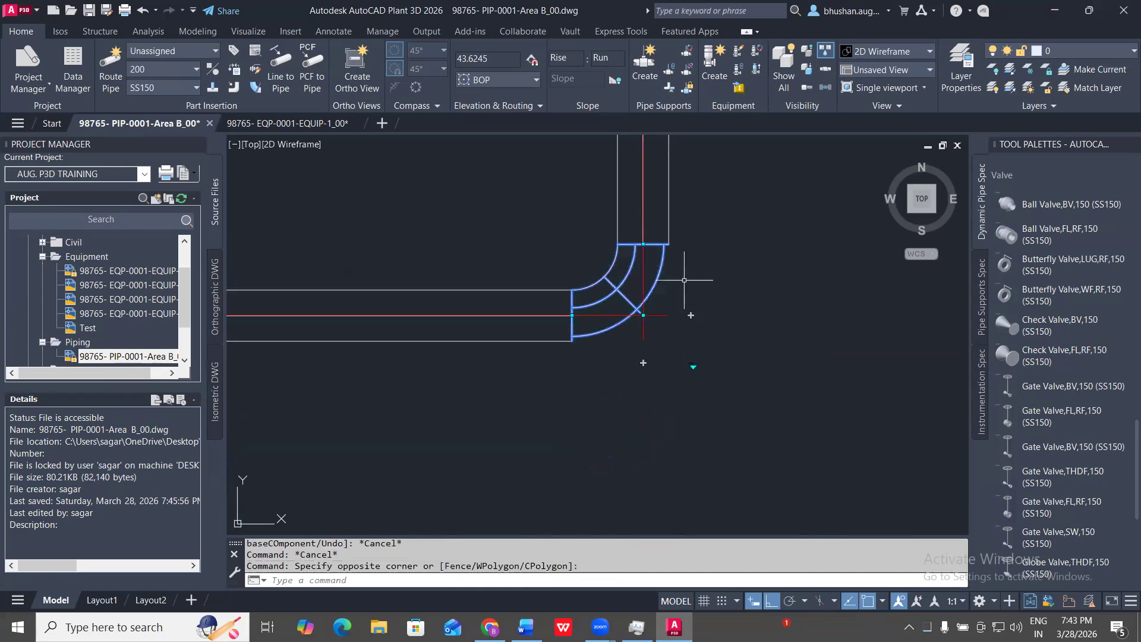
{"action": "left_click", "coordinate": [693, 367]}
{"action": "left_click", "coordinate": [692, 248]}
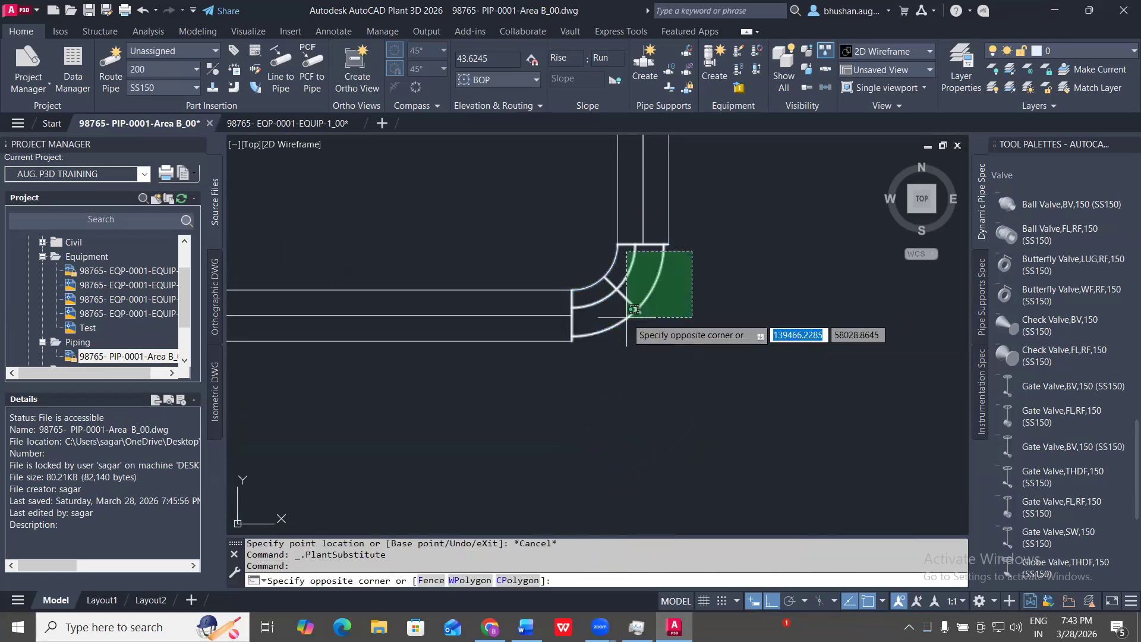
{"action": "left_click", "coordinate": [683, 312]}
{"action": "middle_click_drag", "start_coordinate": [606, 201], "coordinate": [601, 356]}
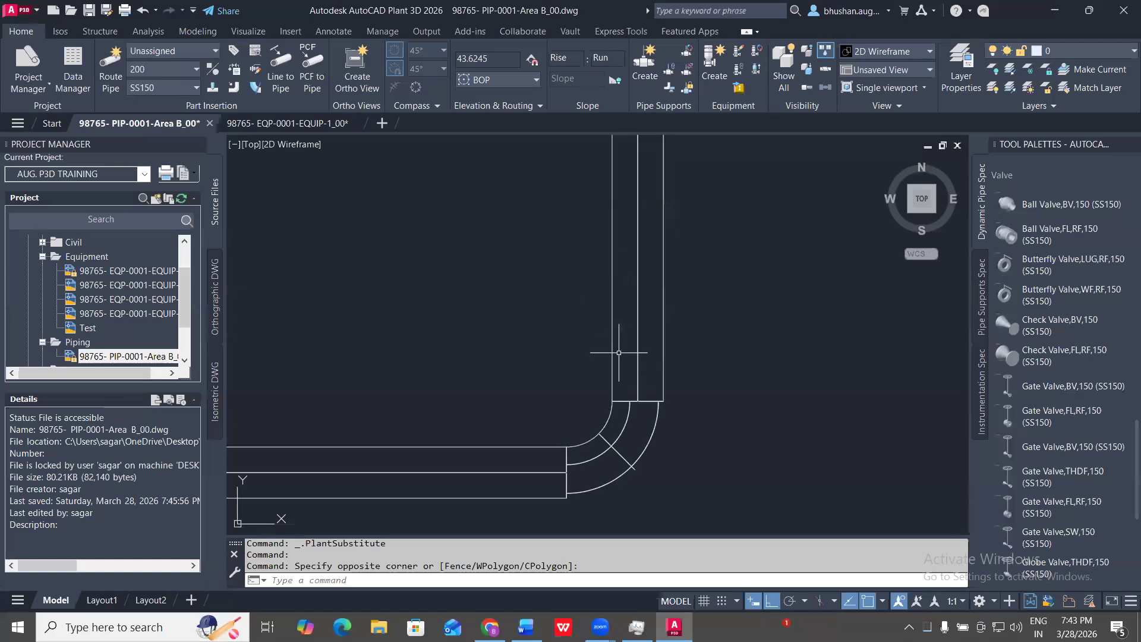
- Erase the size 200 pipe running north from the 90 LR elbow
{"action": "left_click", "coordinate": [744, 318]}
{"action": "left_click", "coordinate": [560, 213]}
{"action": "type", "text": "E"}
{"action": "key", "text": "Return"}
- Substitute the 90 LR elbow at the pipe's east end with the size 200 45 LR elbow
{"action": "left_click", "coordinate": [723, 437]}
{"action": "left_click", "coordinate": [657, 382]}
{"action": "middle_click_drag", "start_coordinate": [705, 521], "coordinate": [714, 287]}
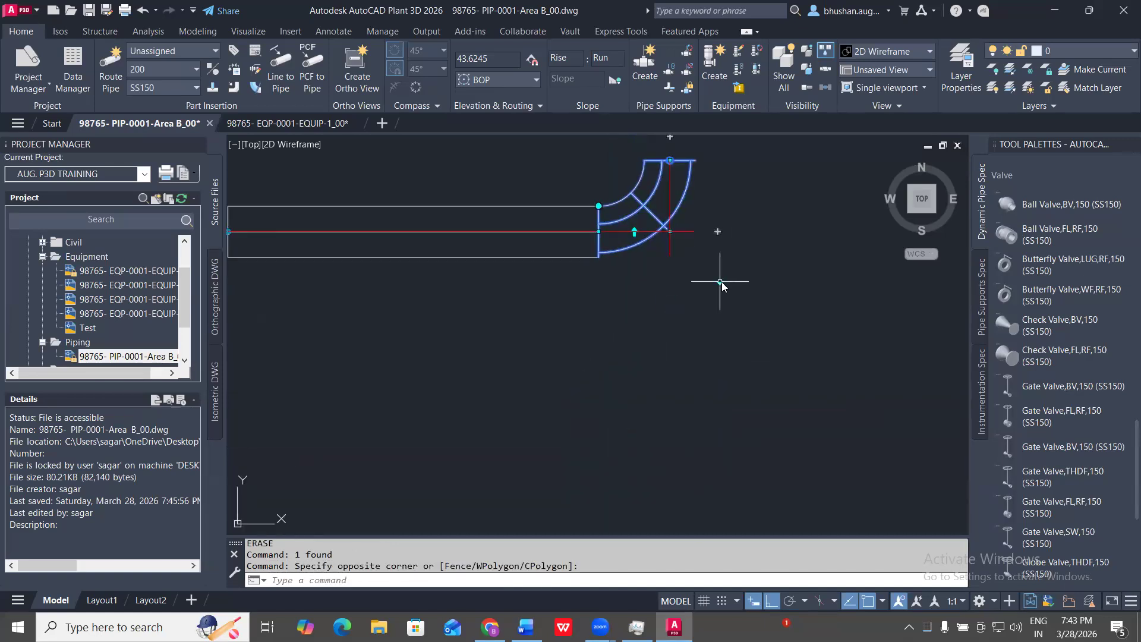
{"action": "left_click", "coordinate": [719, 284]}
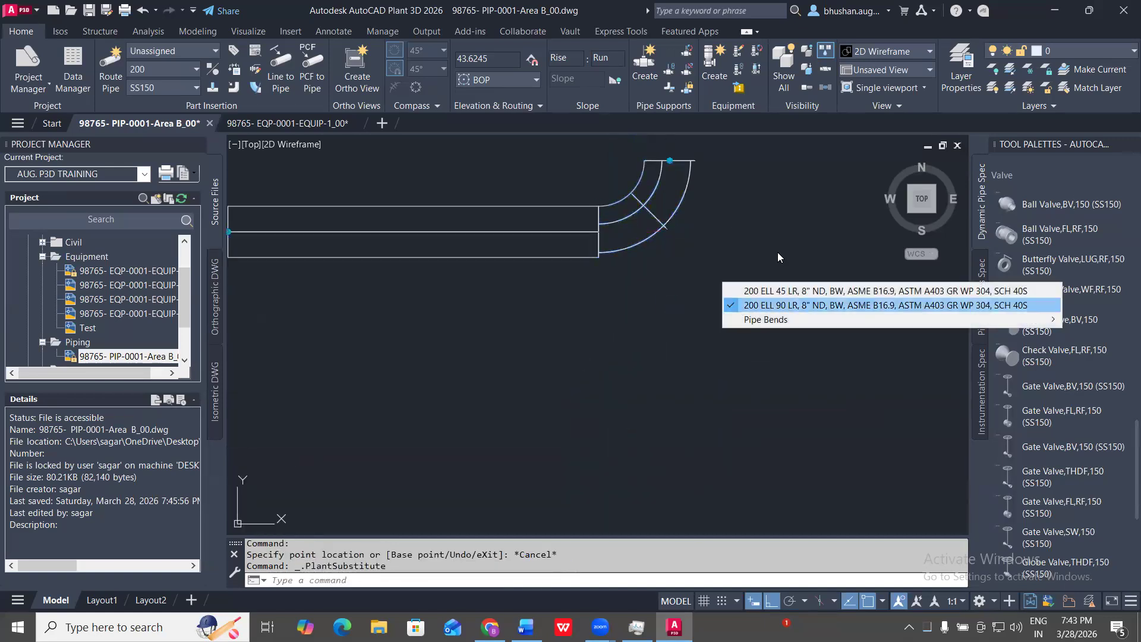
{"action": "left_click", "coordinate": [770, 298]}
- Route a size 200 pipe north from the open end of the 45 LR elbow and end the routing
{"action": "middle_click_drag", "start_coordinate": [687, 324], "coordinate": [698, 408]}
{"action": "left_click", "coordinate": [677, 361]}
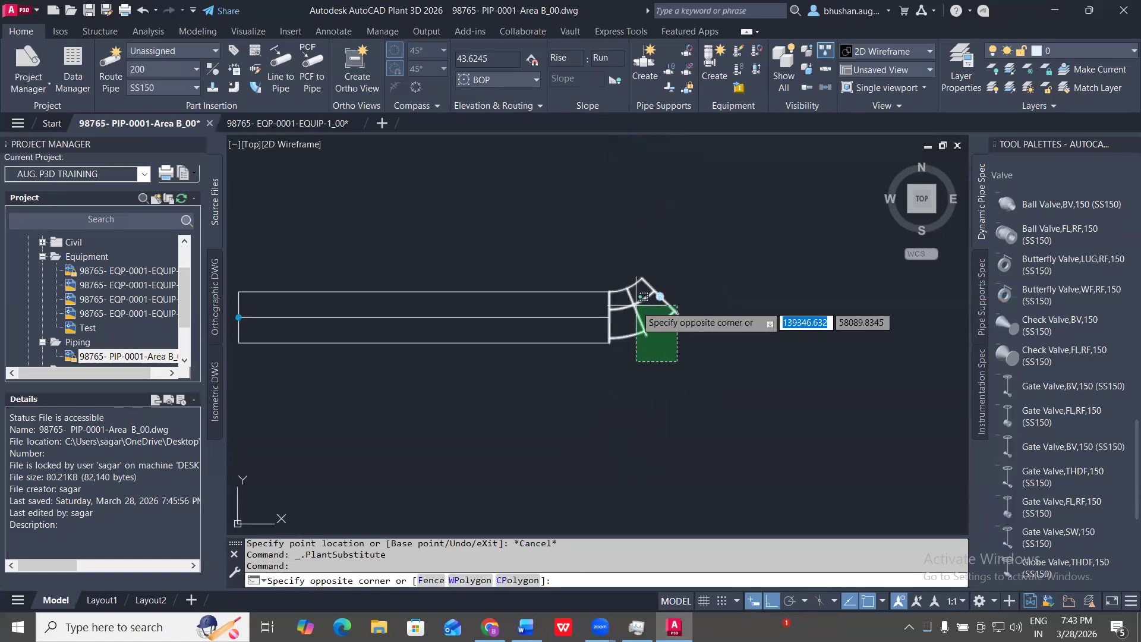
{"action": "left_click", "coordinate": [641, 298]}
{"action": "left_click", "coordinate": [683, 275]}
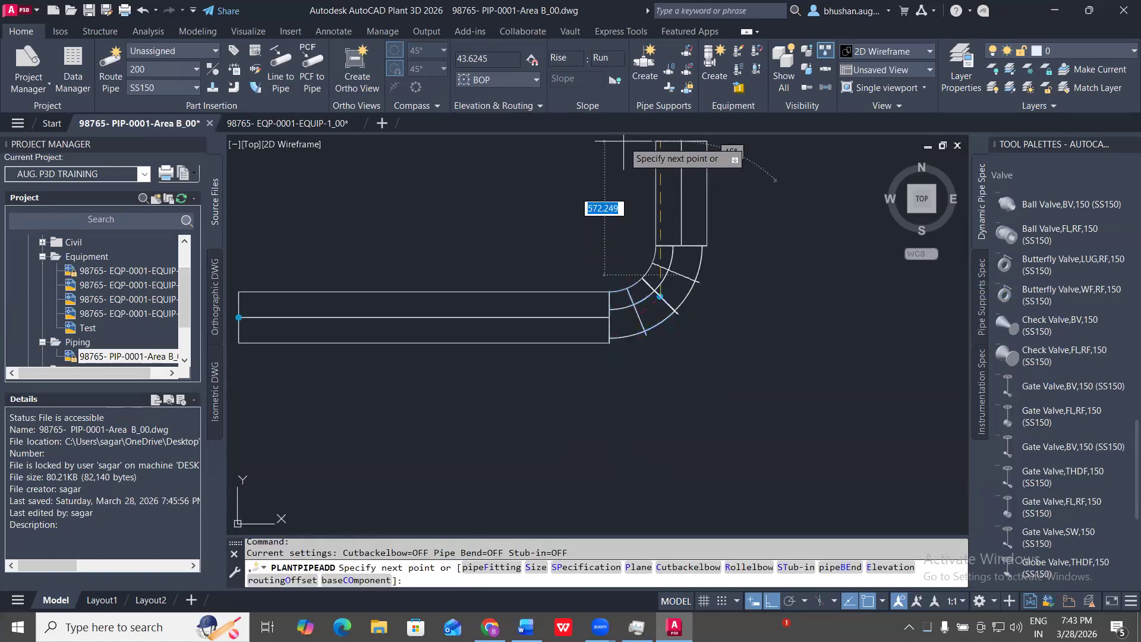
{"action": "left_click", "coordinate": [623, 141]}
{"action": "key", "text": "Escape"}
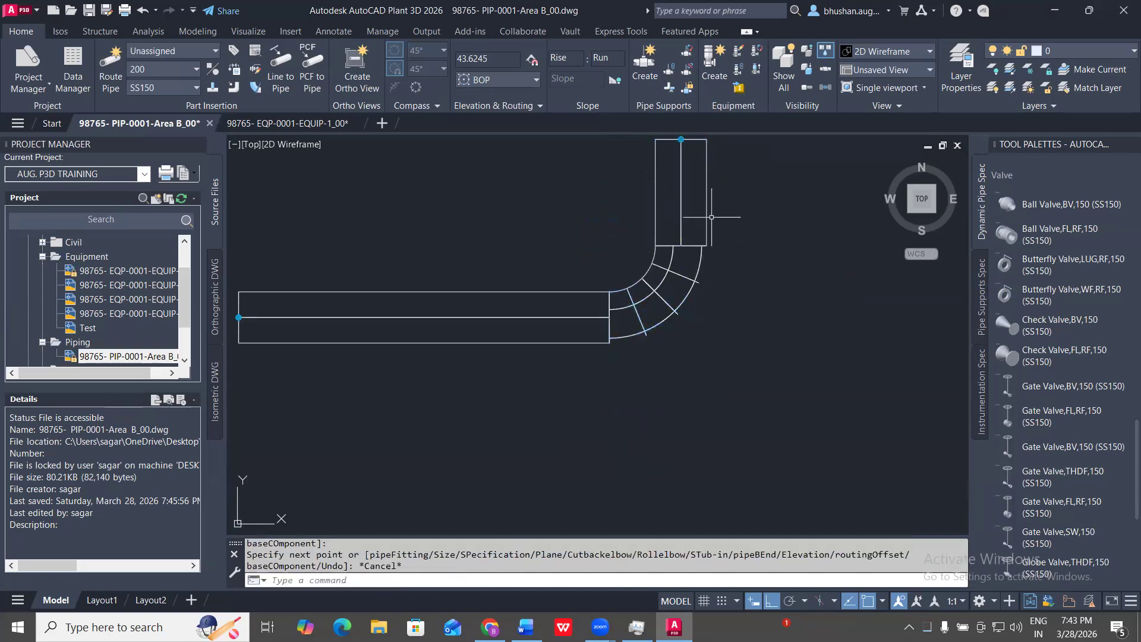
{"action": "key", "text": "Escape"}
- Erase the pipe running north together with the upper 45-degree elbow it is attached to
{"action": "middle_click_drag", "start_coordinate": [712, 218], "coordinate": [719, 305]}
{"action": "left_click", "coordinate": [731, 362]}
{"action": "left_click", "coordinate": [694, 290]}
{"action": "middle_click_drag", "start_coordinate": [762, 450], "coordinate": [764, 401]}
{"action": "type", "text": "E"}
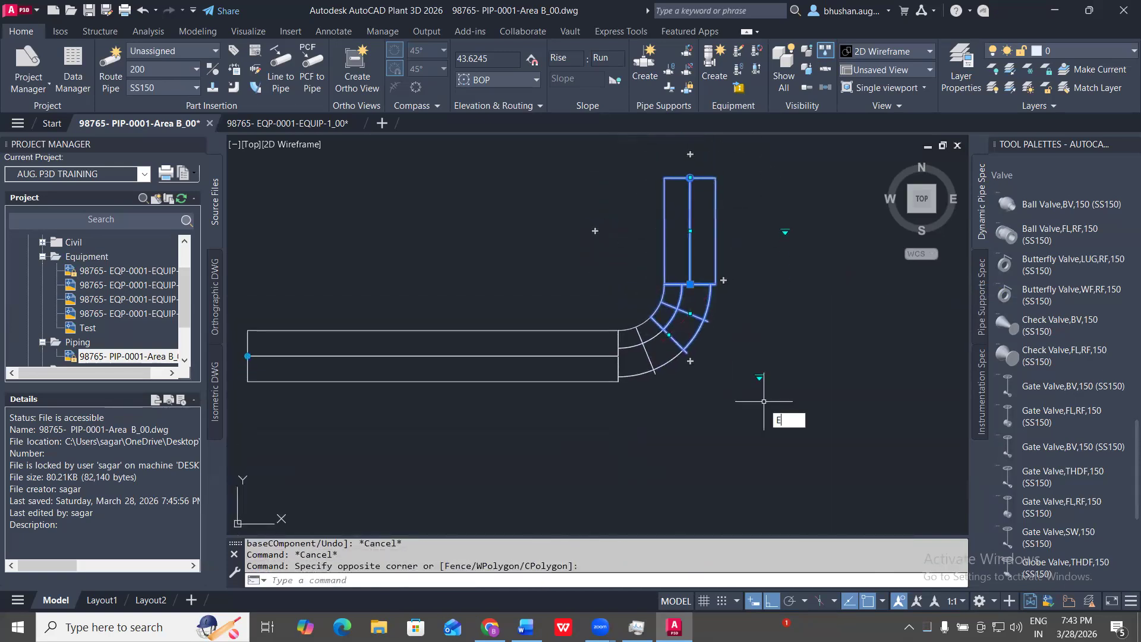
{"action": "key", "text": "Return"}
- Undo the recent erasing, routing and elbow substitution back to the 90 LR elbow with its north pipe attached
{"action": "key", "text": "ctrl+z"}
{"action": "key", "text": "ctrl+z"}
{"action": "key", "text": "ctrl+z"}
{"action": "key", "text": "ctrl+z"}
{"action": "key", "text": "ctrl+z"}
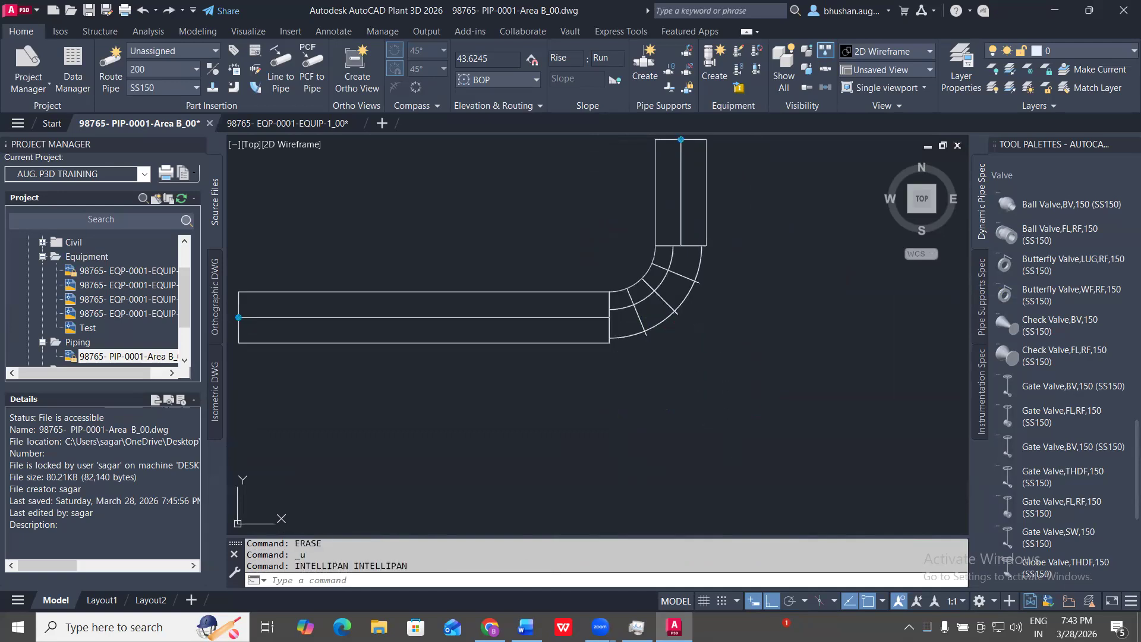
{"action": "key", "text": "ctrl+z"}
{"action": "key", "text": "ctrl+z"}
{"action": "key", "text": "ctrl+z"}
{"action": "key", "text": "ctrl+z"}
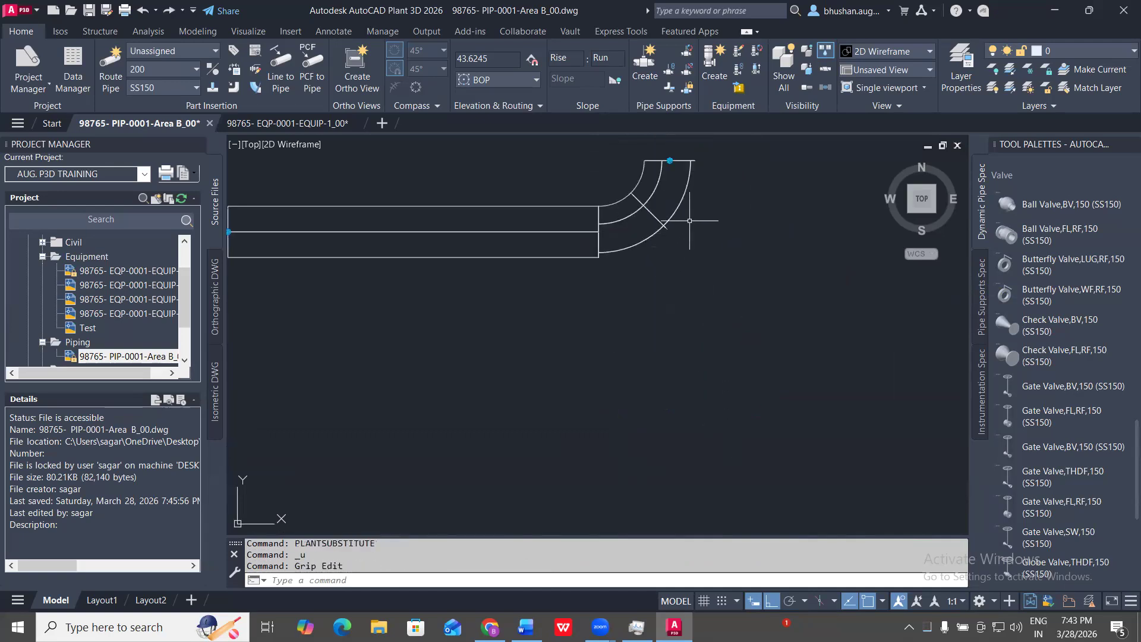
- Check which parts can substitute the 90 LR elbow while it joins the west and north pipes
{"action": "left_click", "coordinate": [687, 428]}
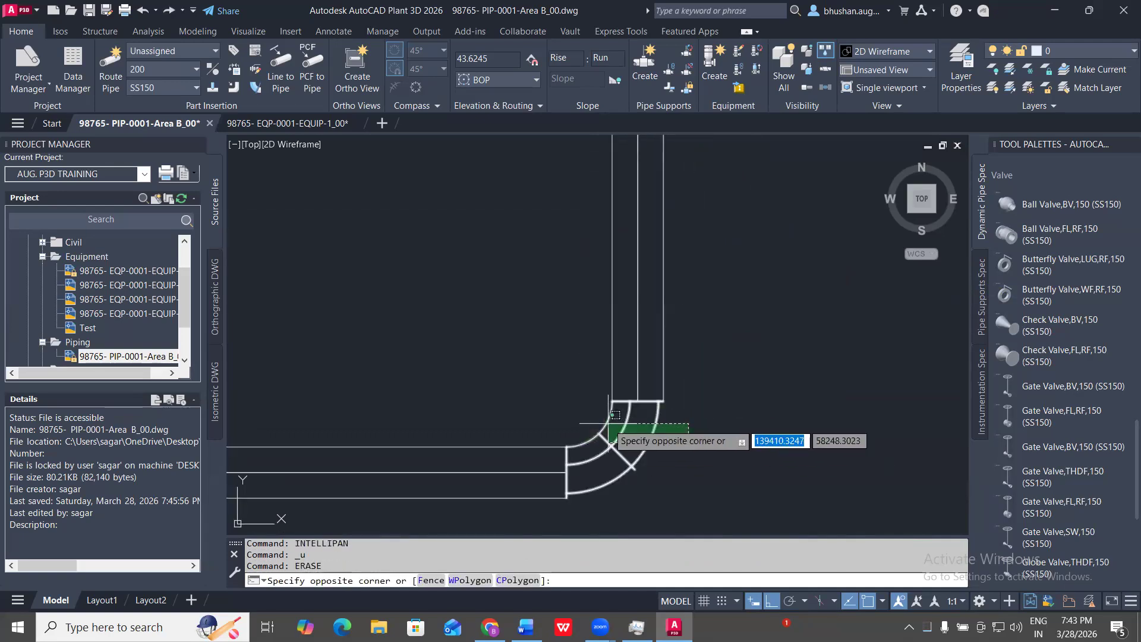
{"action": "left_click", "coordinate": [583, 423]}
{"action": "middle_click_drag", "start_coordinate": [595, 418], "coordinate": [622, 305]}
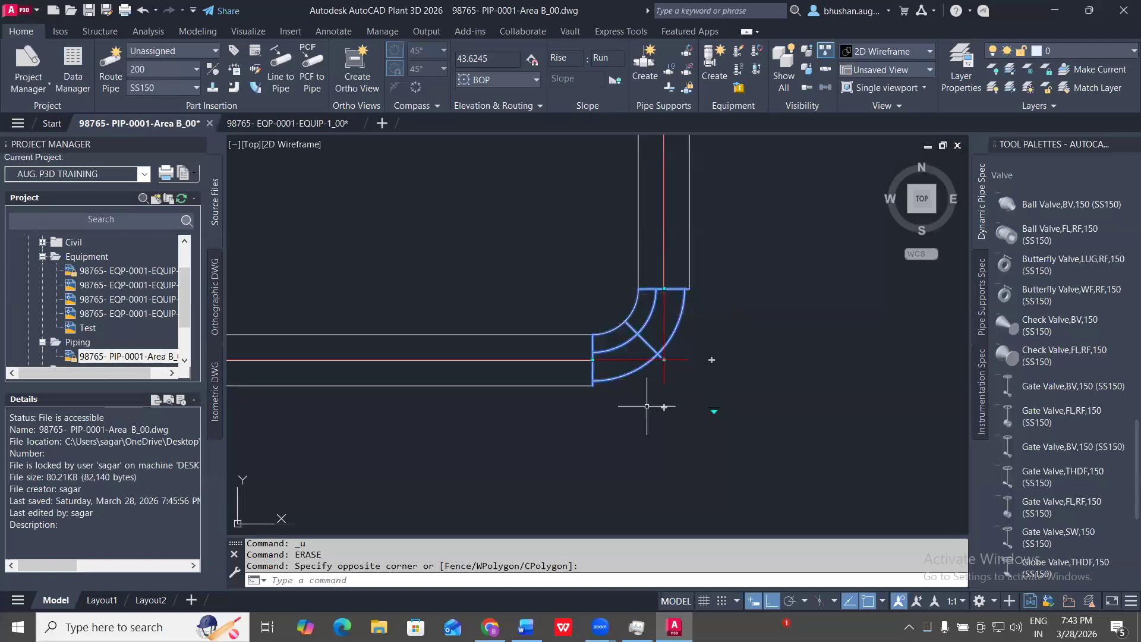
{"action": "left_click", "coordinate": [713, 410]}
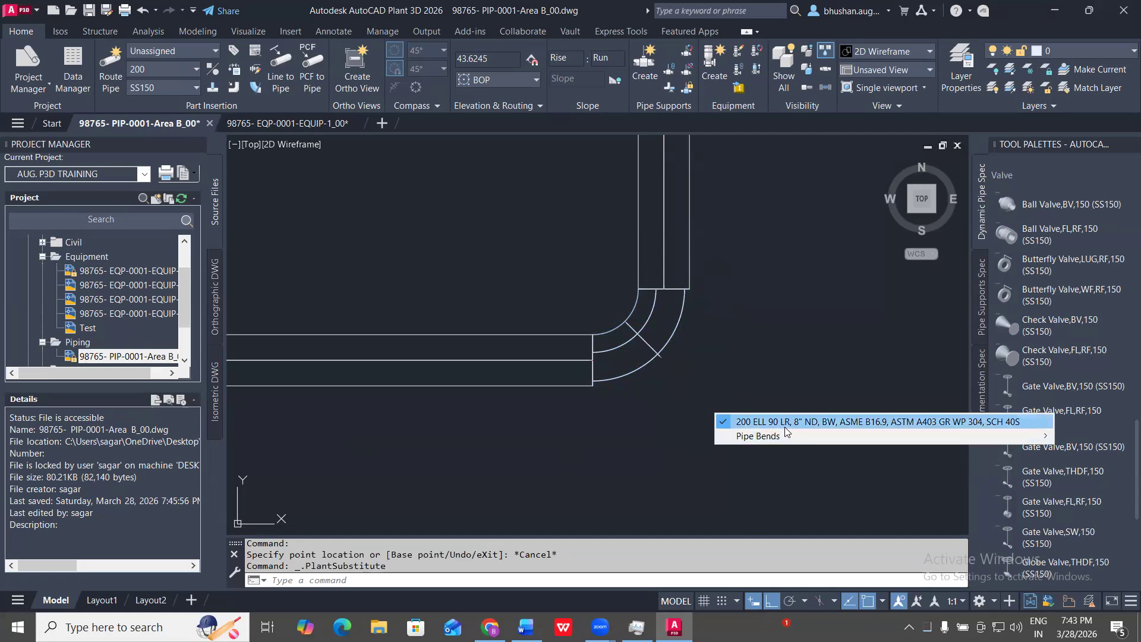
- Erase the size 200 pipe running north from the 90 LR elbow
{"action": "left_click", "coordinate": [750, 260]}
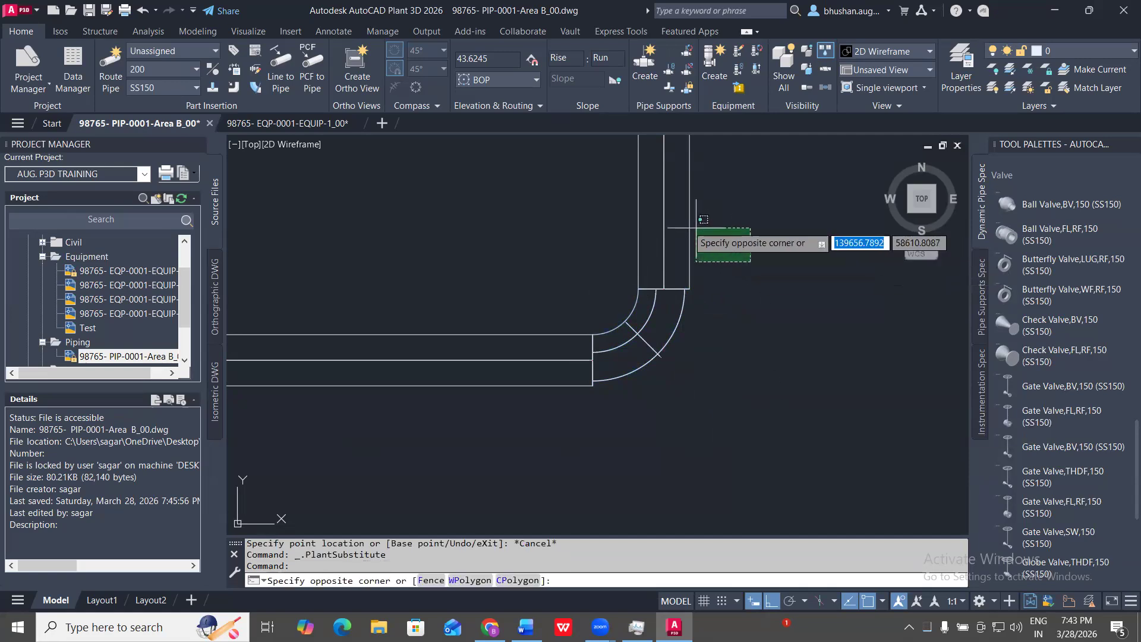
{"action": "left_click", "coordinate": [559, 185]}
{"action": "middle_click_drag", "start_coordinate": [643, 412], "coordinate": [710, 507]}
{"action": "type", "text": "E"}
{"action": "key", "text": "Return"}
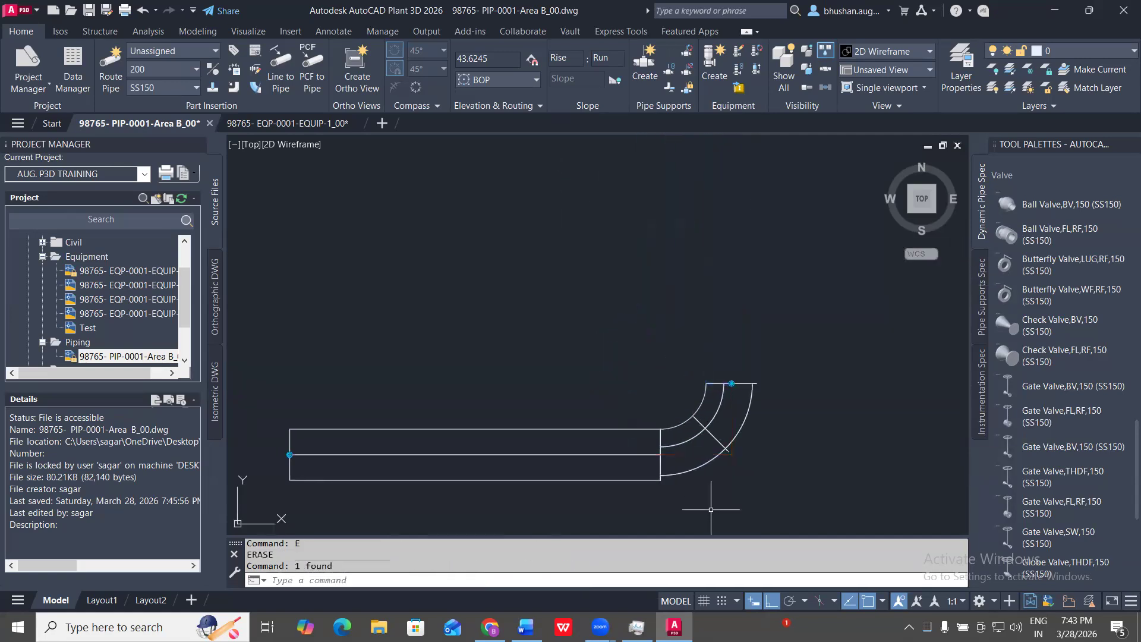
- Check which parts can substitute the 90 LR elbow with its north end open, keeping the current part
{"action": "left_click", "coordinate": [729, 447]}
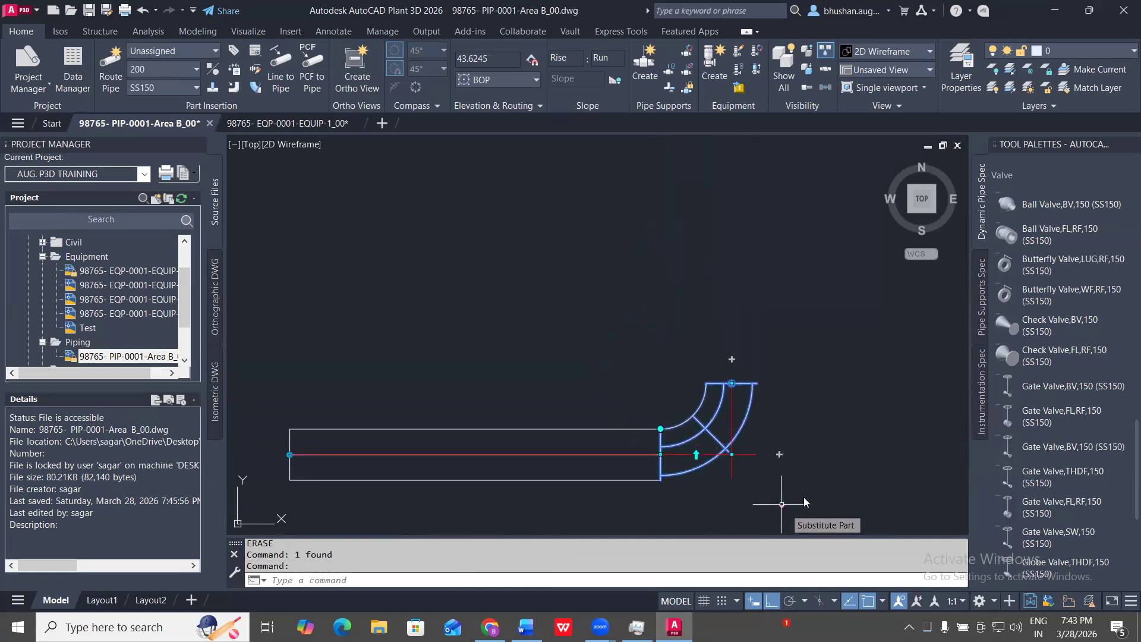
{"action": "left_click", "coordinate": [795, 512]}
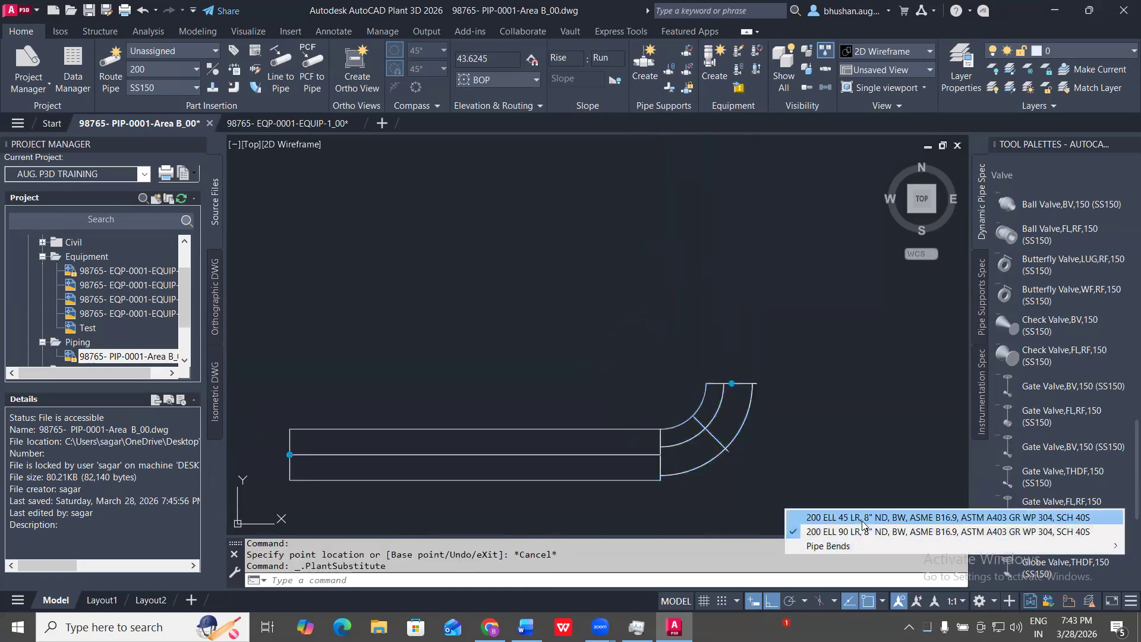
{"action": "left_click", "coordinate": [1052, 285]}
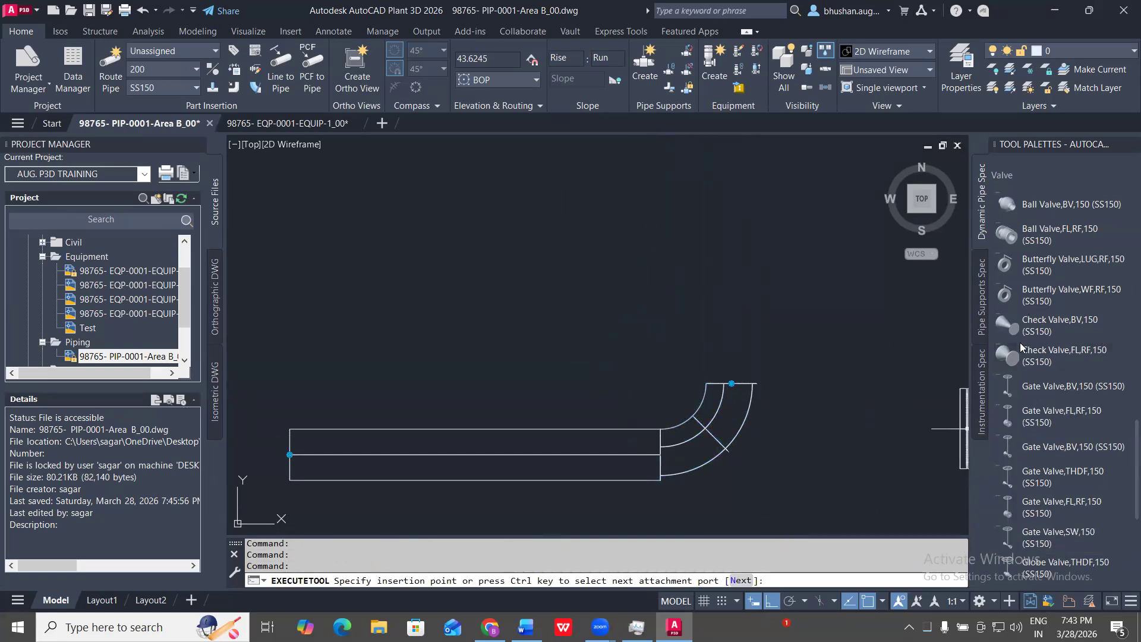
{"action": "key", "text": "Escape"}
- Insert a Gate Valve,FL,RF,150 (SS150) into the horizontal size 200 pipe west of the elbow and end the placement
{"action": "scroll", "coordinate": [1060, 344], "scroll_direction": "up", "scroll_amount": 10}
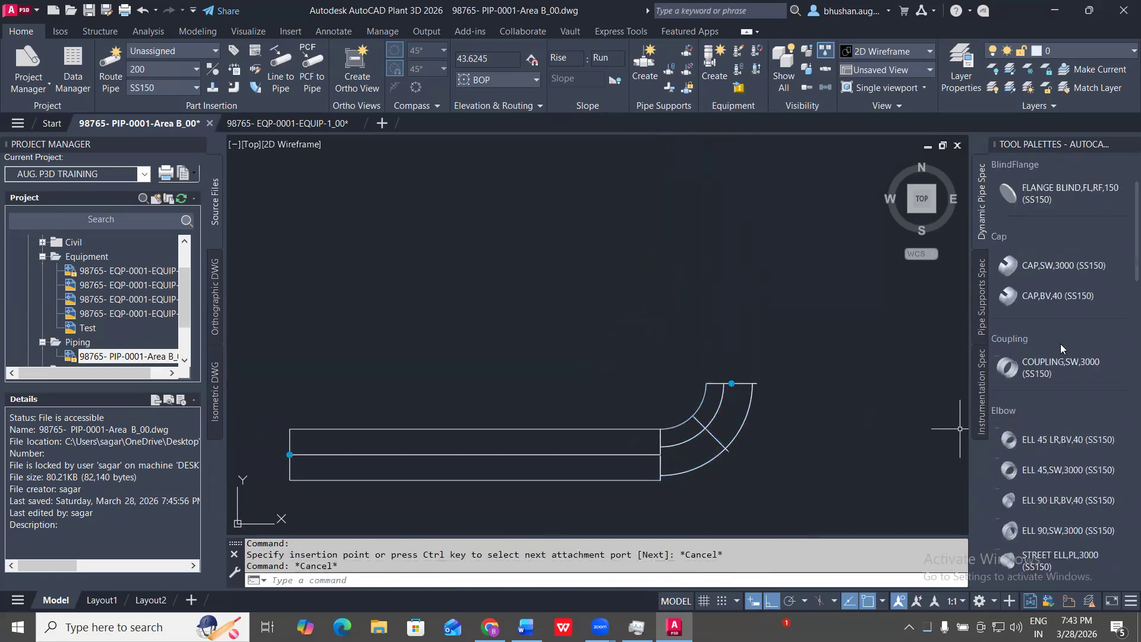
{"action": "scroll", "coordinate": [1060, 345], "scroll_direction": "up", "scroll_amount": 3}
{"action": "scroll", "coordinate": [896, 325], "scroll_direction": "down", "scroll_amount": 7}
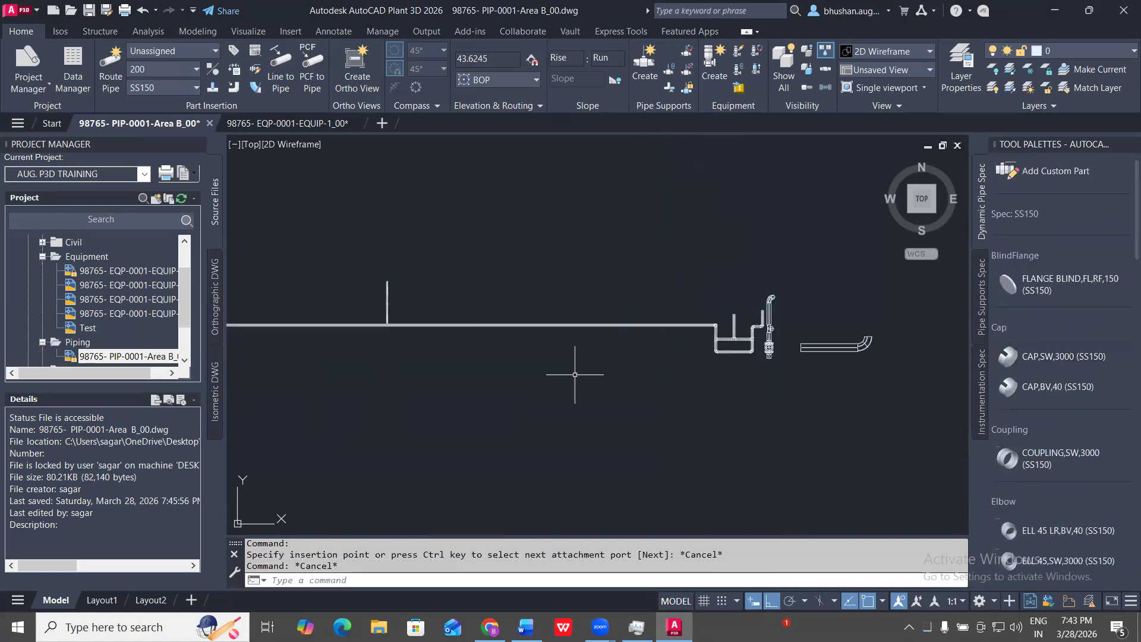
{"action": "scroll", "coordinate": [915, 345], "scroll_direction": "up", "scroll_amount": 2}
{"action": "scroll", "coordinate": [1050, 328], "scroll_direction": "down", "scroll_amount": 15}
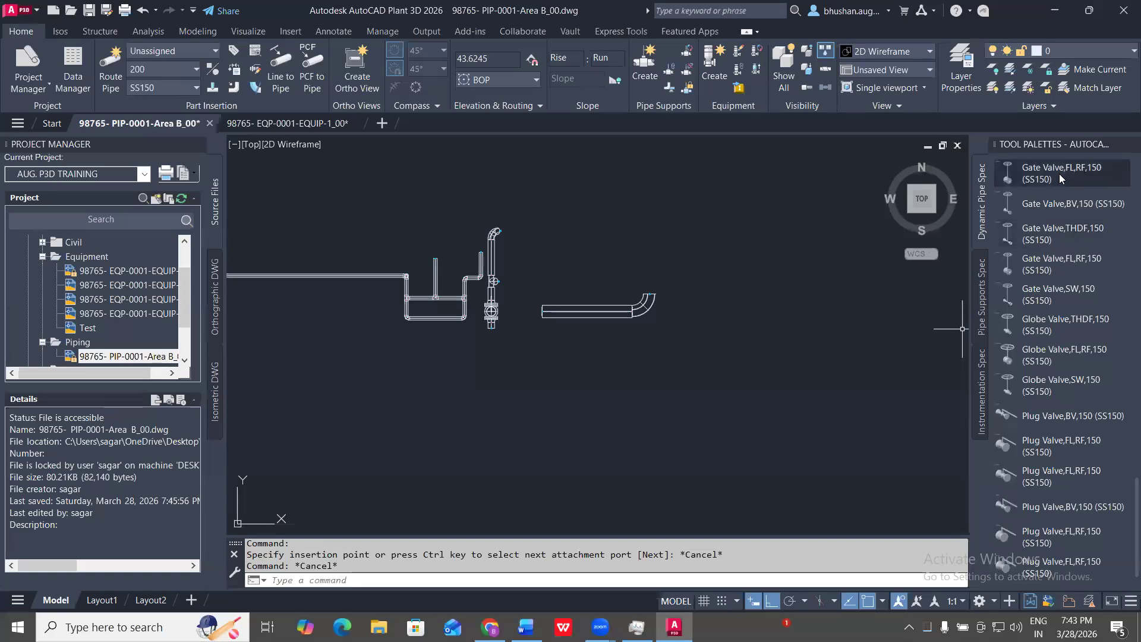
{"action": "left_click", "coordinate": [1059, 173]}
{"action": "scroll", "coordinate": [562, 322], "scroll_direction": "up", "scroll_amount": 6}
{"action": "left_click", "coordinate": [596, 304]}
{"action": "left_click", "coordinate": [607, 298]}
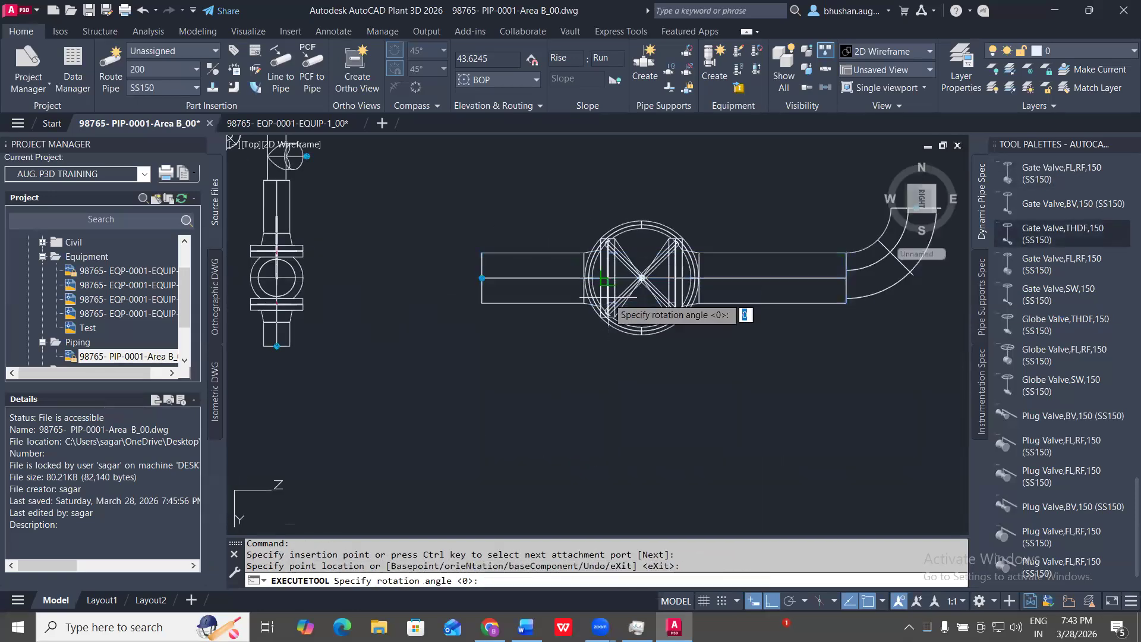
{"action": "key", "text": "Escape"}
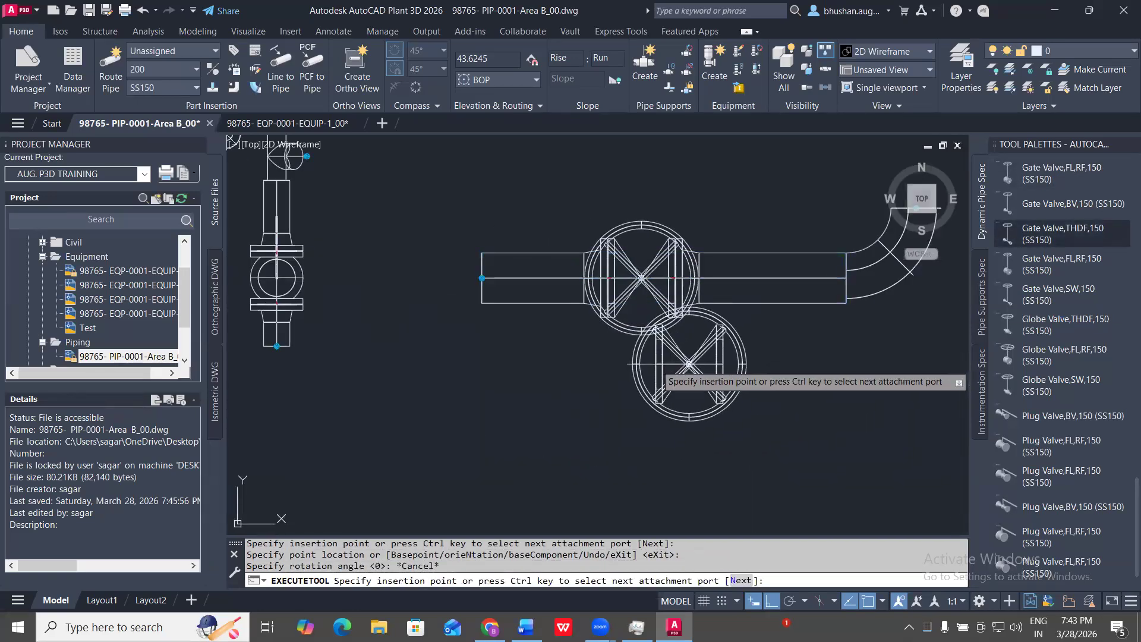
{"action": "key", "text": "Escape"}
- Substitute the inline gate valve with the 200 long pattern ball valve, 150 LB, RF
{"action": "left_click_drag", "start_coordinate": [667, 369], "coordinate": [621, 315]}
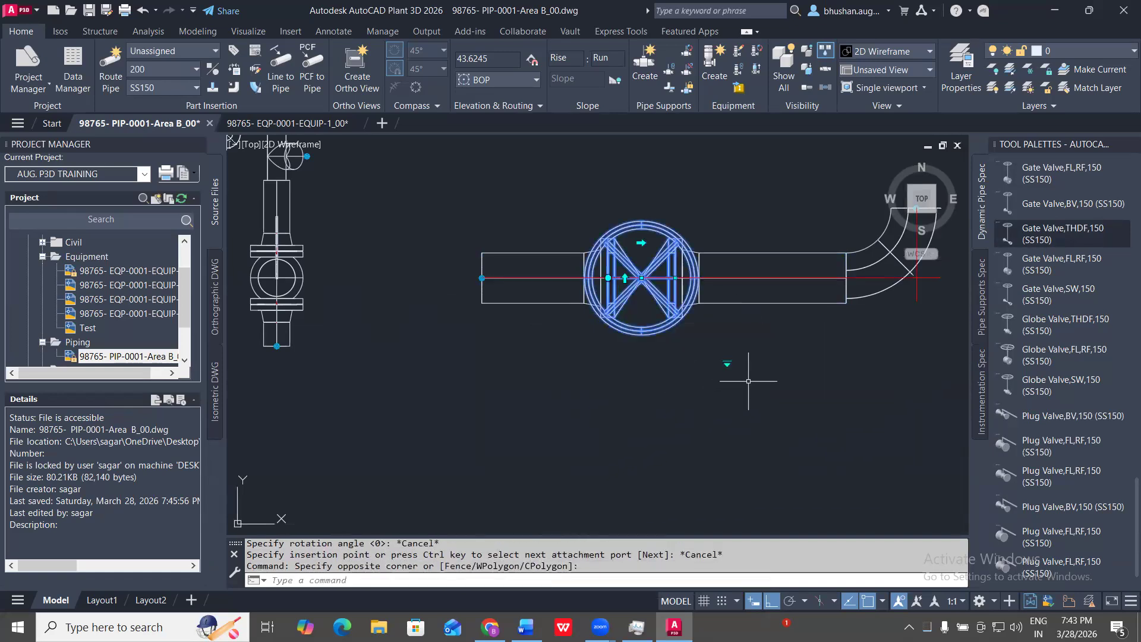
{"action": "left_click", "coordinate": [727, 365]}
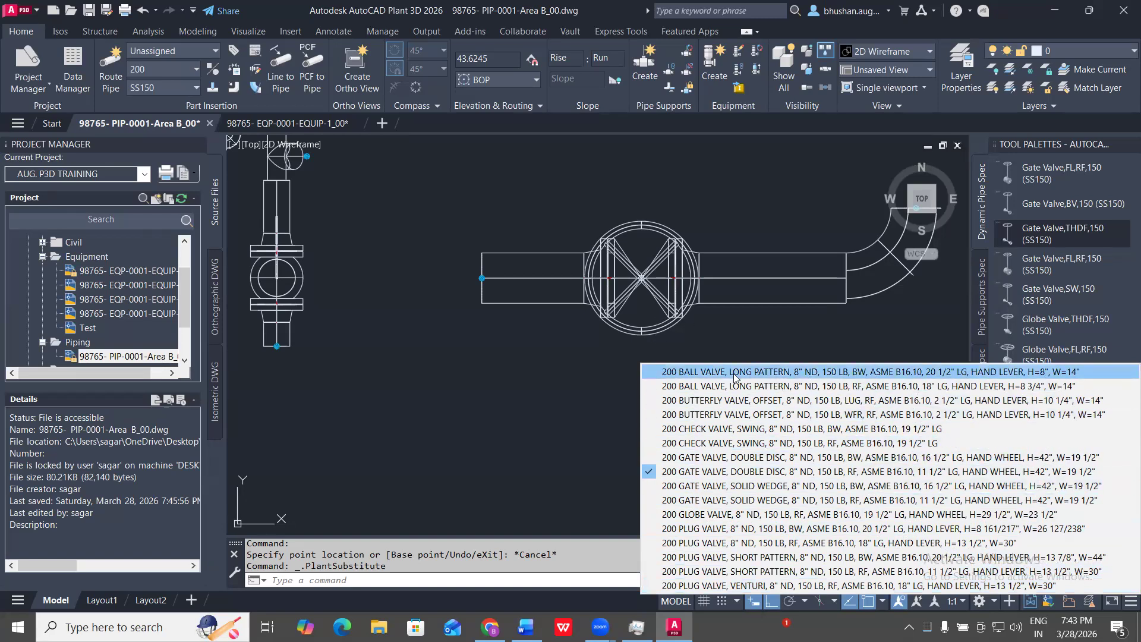
{"action": "left_click", "coordinate": [737, 394]}
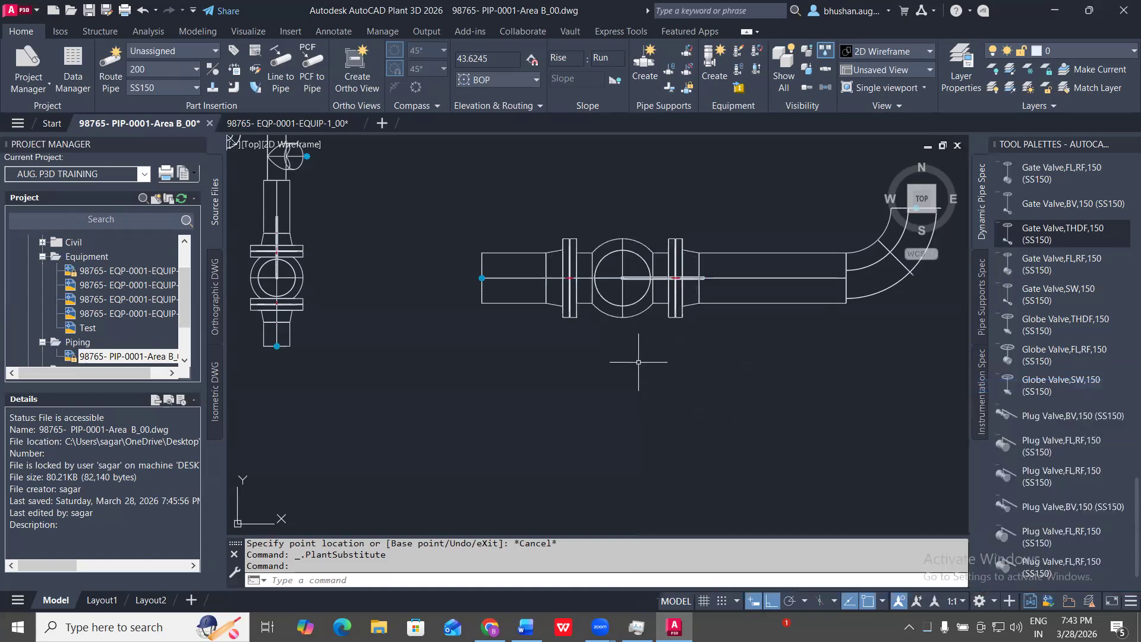
- Substitute the inline ball valve with the 200 offset butterfly valve, 150 LB, WFR, RF
{"action": "scroll", "coordinate": [607, 344], "scroll_direction": "up", "scroll_amount": 2}
{"action": "left_click", "coordinate": [653, 327]}
{"action": "left_click", "coordinate": [568, 268]}
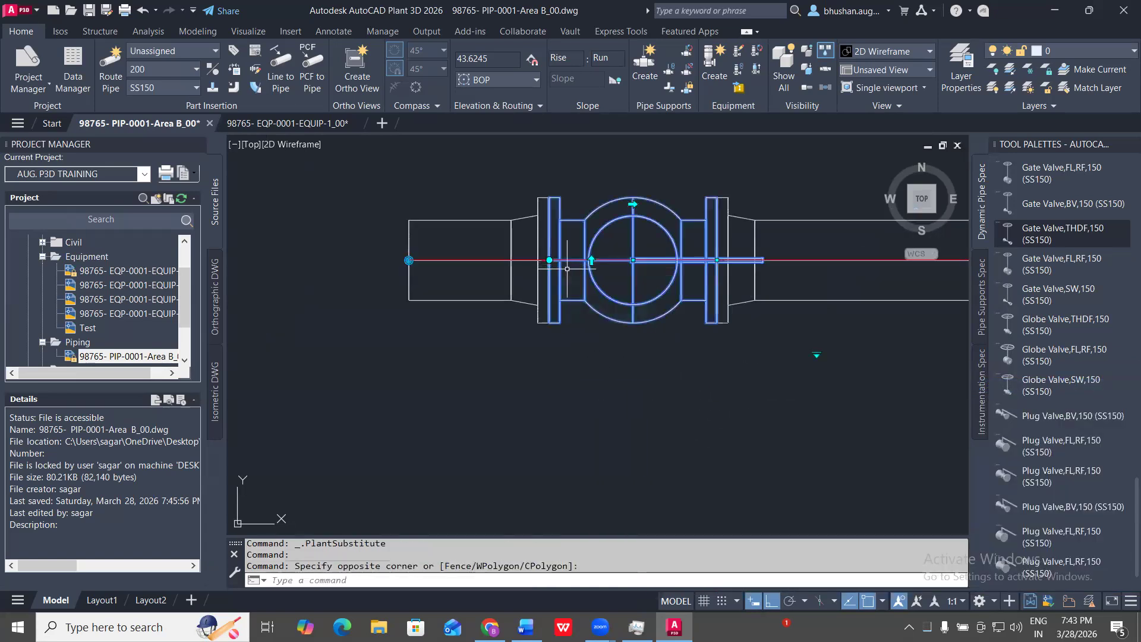
{"action": "left_click", "coordinate": [816, 355]}
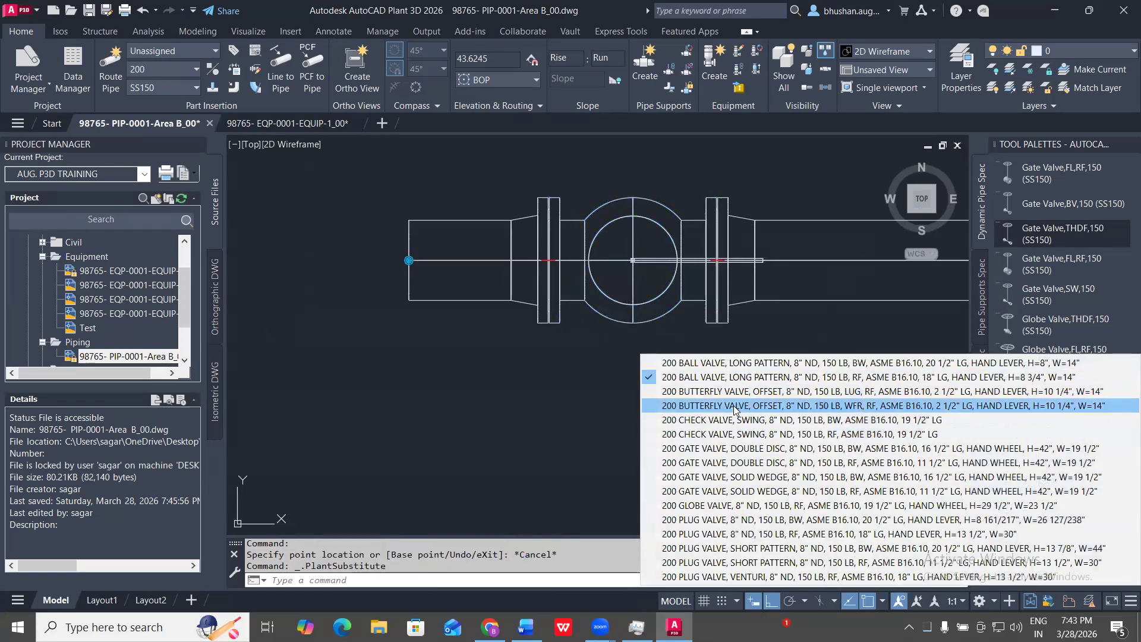
{"action": "left_click", "coordinate": [742, 405]}
- Substitute the inline butterfly valve with the 200 swing check valve, 150 LB, RF
{"action": "left_click", "coordinate": [796, 339]}
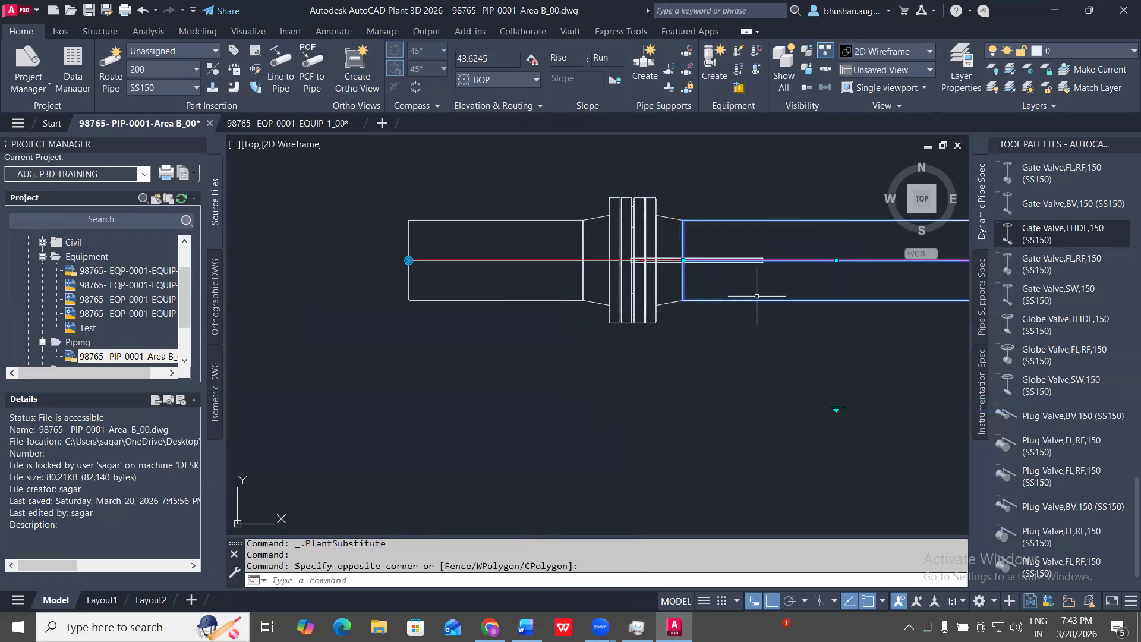
{"action": "left_click", "coordinate": [639, 332]}
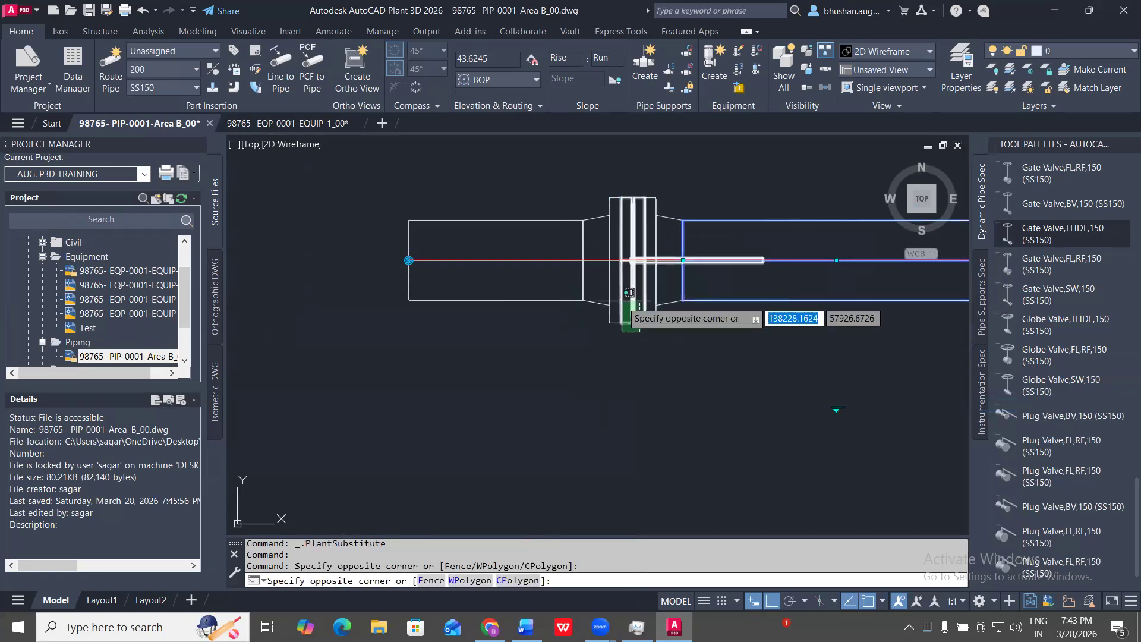
{"action": "left_click", "coordinate": [622, 301]}
{"action": "left_click", "coordinate": [798, 356]}
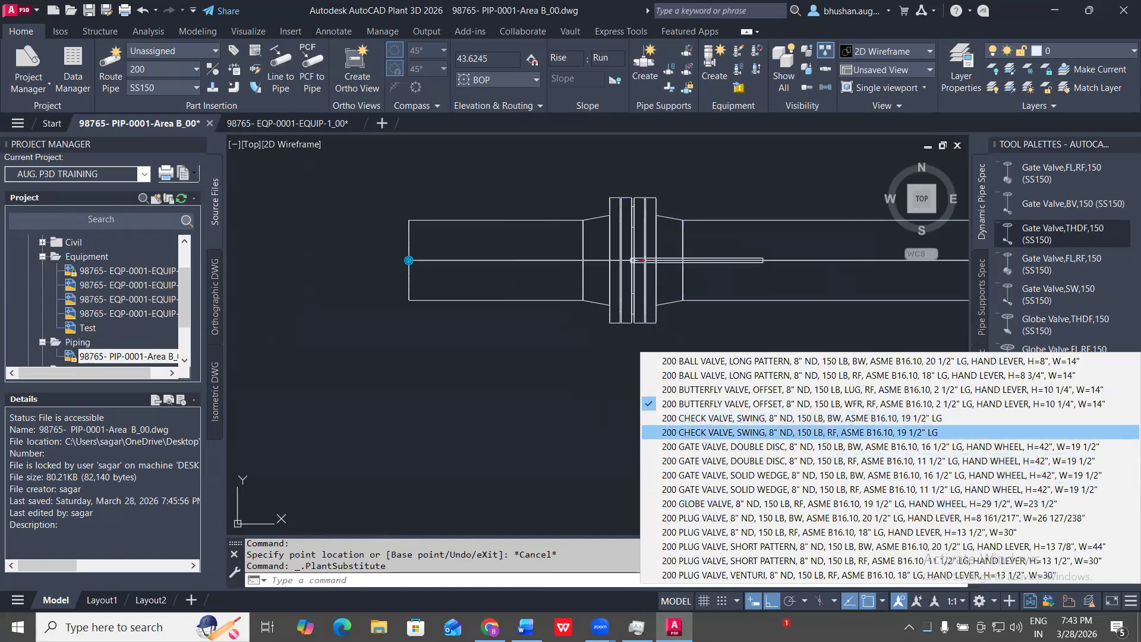
{"action": "left_click", "coordinate": [702, 433]}
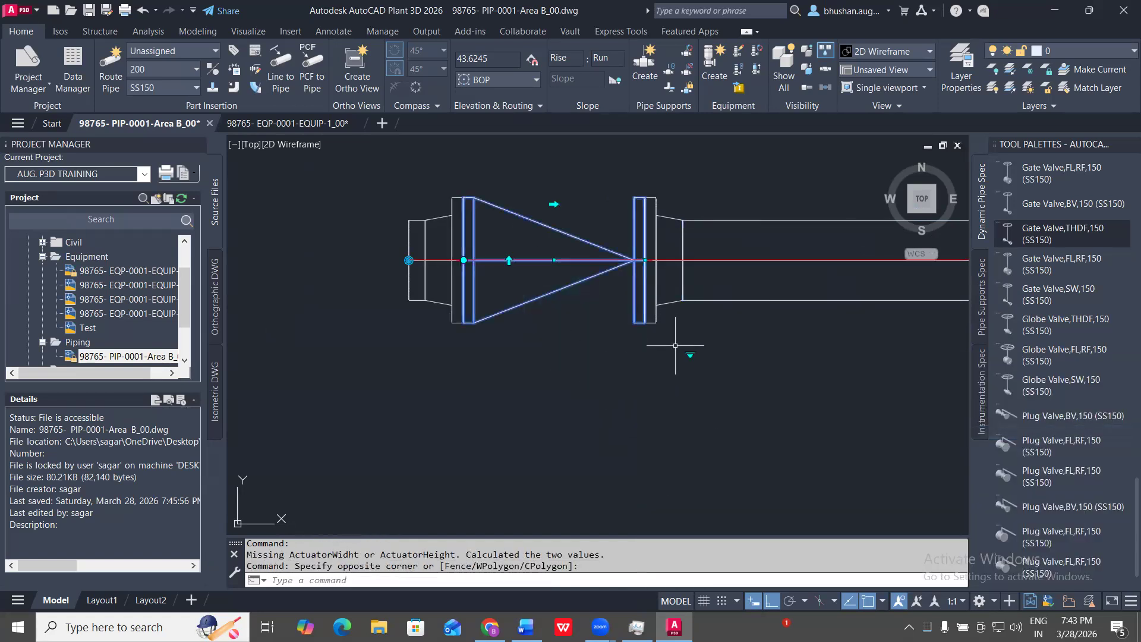
- Substitute the flanged swing check valve with the 200 swing check valve, 150 LB, BW
{"action": "left_click", "coordinate": [690, 359]}
{"action": "left_click", "coordinate": [690, 354]}
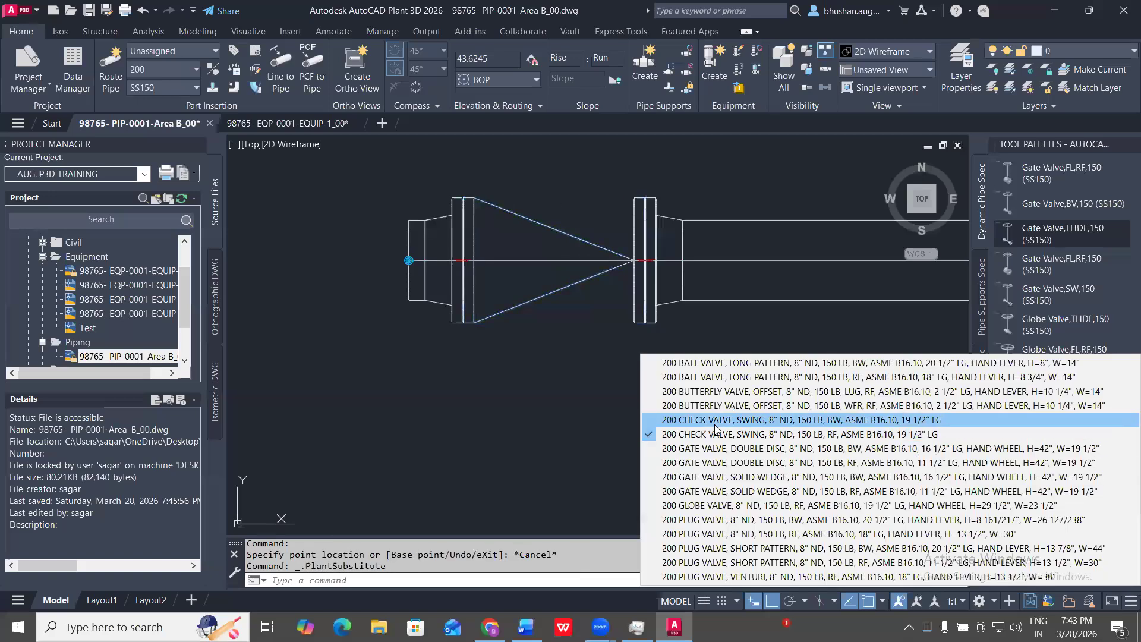
{"action": "left_click", "coordinate": [716, 422]}
- Substitute the butt-weld check valve with the 200 short pattern plug valve, 150 LB, RF
{"action": "left_click", "coordinate": [594, 347]}
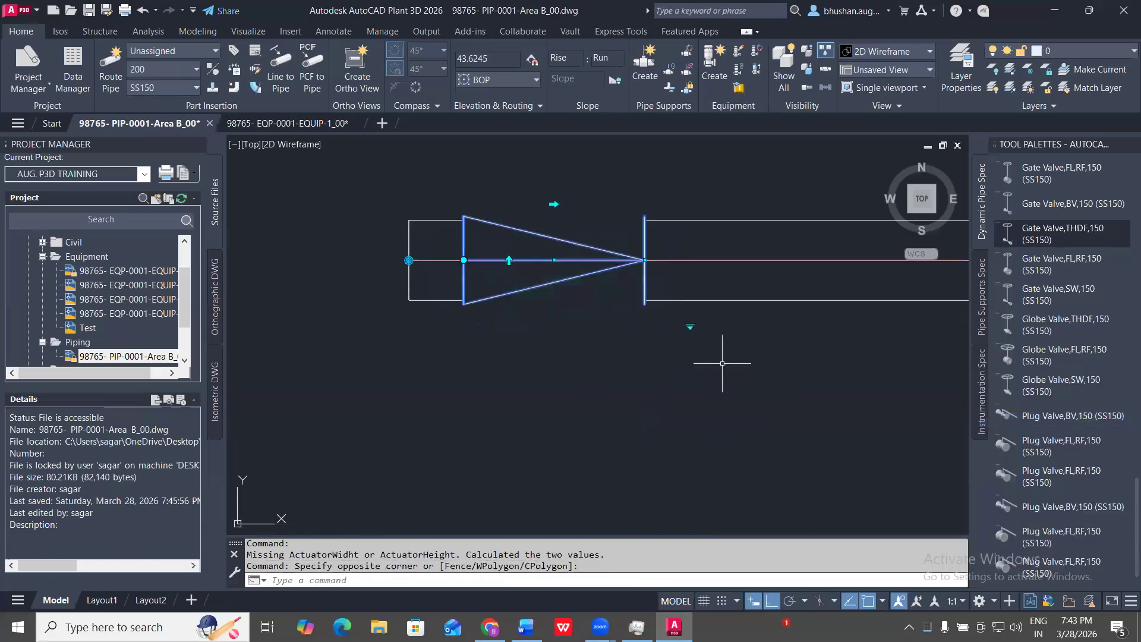
{"action": "left_click", "coordinate": [690, 327]}
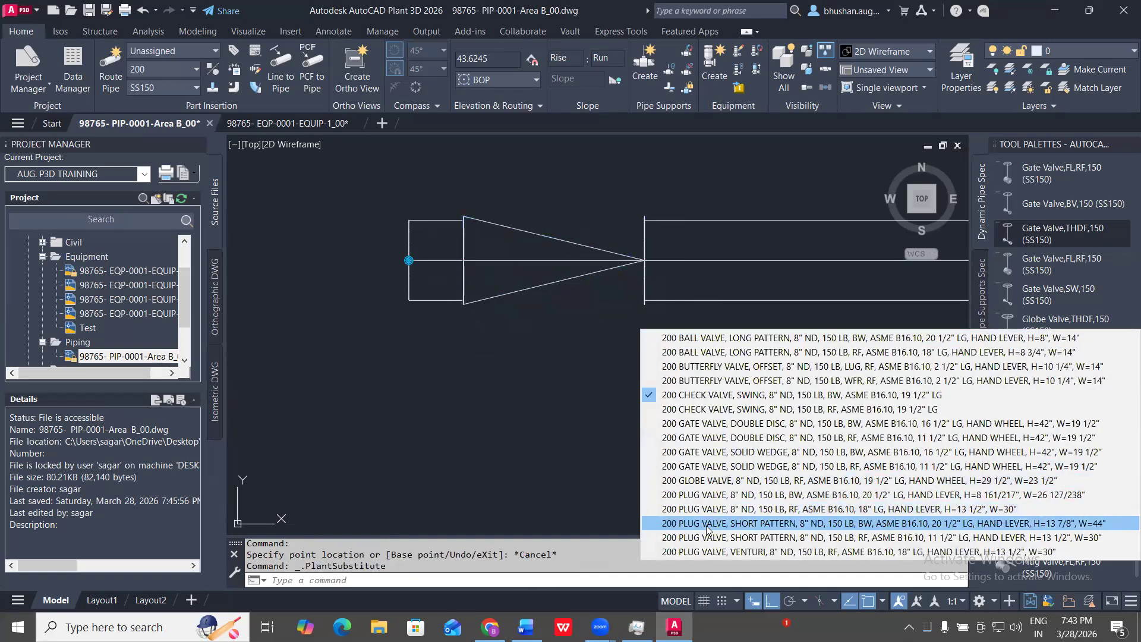
{"action": "left_click", "coordinate": [752, 537]}
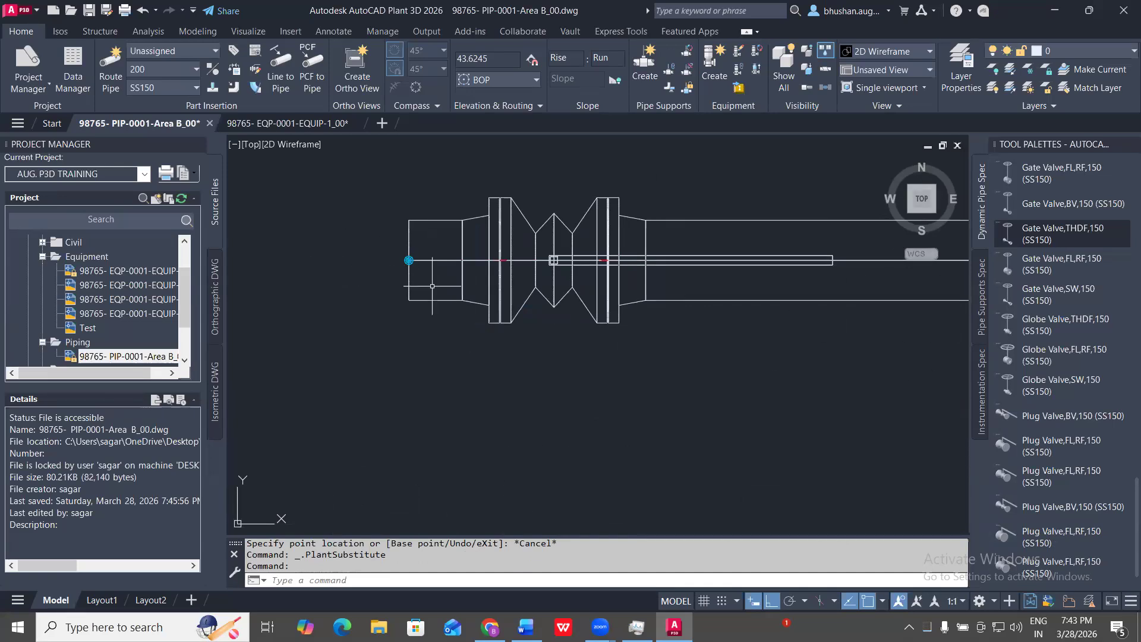
- Select the size 200 elbow at the end of the valve run and view its substitution options
{"action": "scroll", "coordinate": [417, 271], "scroll_direction": "down", "scroll_amount": 6}
{"action": "scroll", "coordinate": [538, 279], "scroll_direction": "up", "scroll_amount": 2}
{"action": "scroll", "coordinate": [631, 272], "scroll_direction": "up", "scroll_amount": 4}
{"action": "left_click", "coordinate": [624, 248]}
{"action": "left_click", "coordinate": [466, 209]}
{"action": "scroll", "coordinate": [716, 476], "scroll_direction": "down", "scroll_amount": 5}
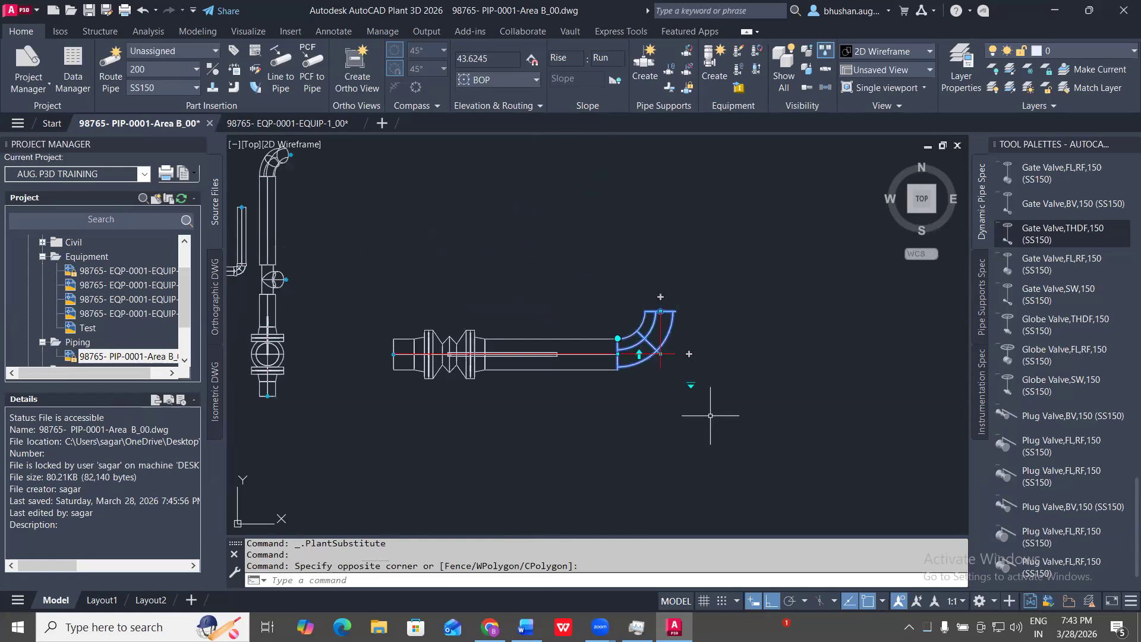
{"action": "scroll", "coordinate": [673, 358], "scroll_direction": "up", "scroll_amount": 4}
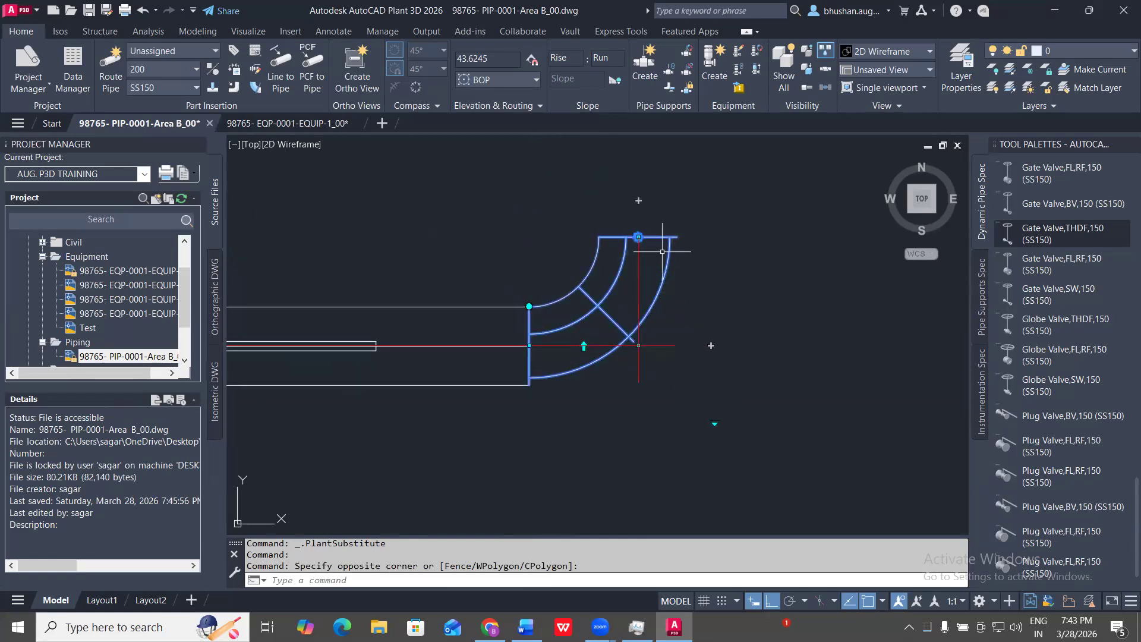
{"action": "scroll", "coordinate": [713, 386], "scroll_direction": "down", "scroll_amount": 2}
{"action": "left_click", "coordinate": [694, 356]}
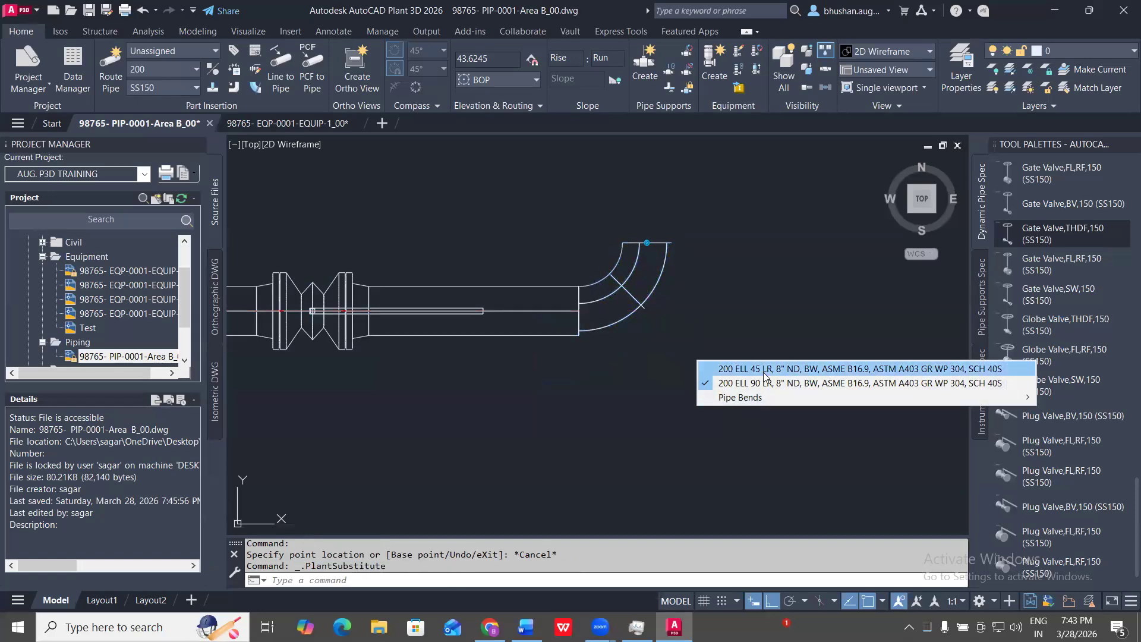
- Route a size 200 pipe about 670 long northward from the elbow's open end
{"action": "left_click", "coordinate": [726, 271]}
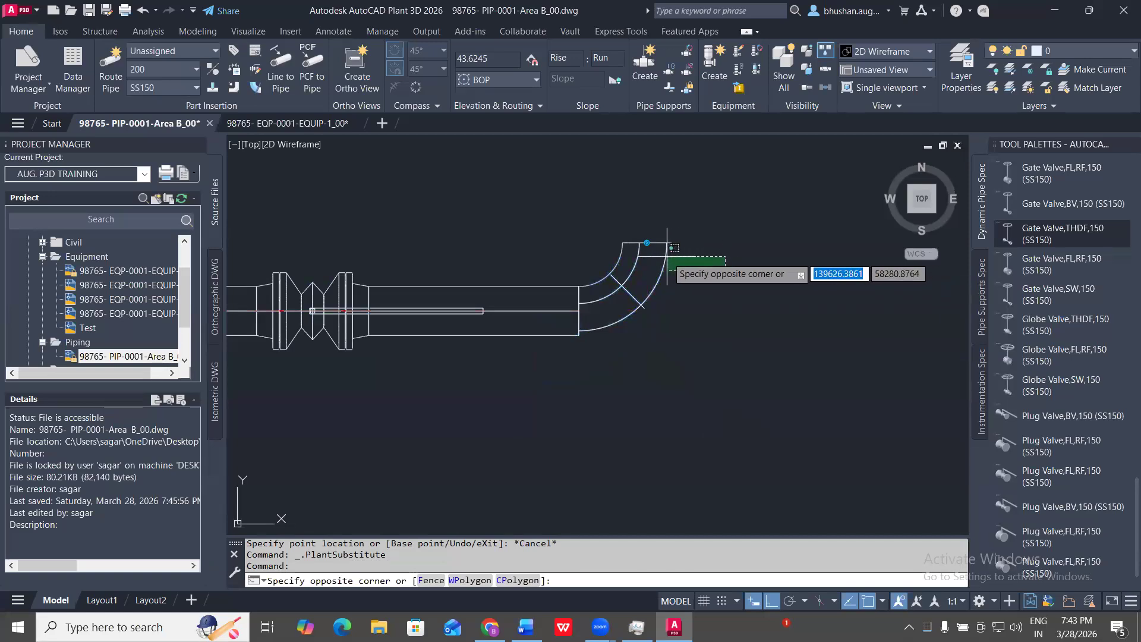
{"action": "left_click", "coordinate": [667, 257]}
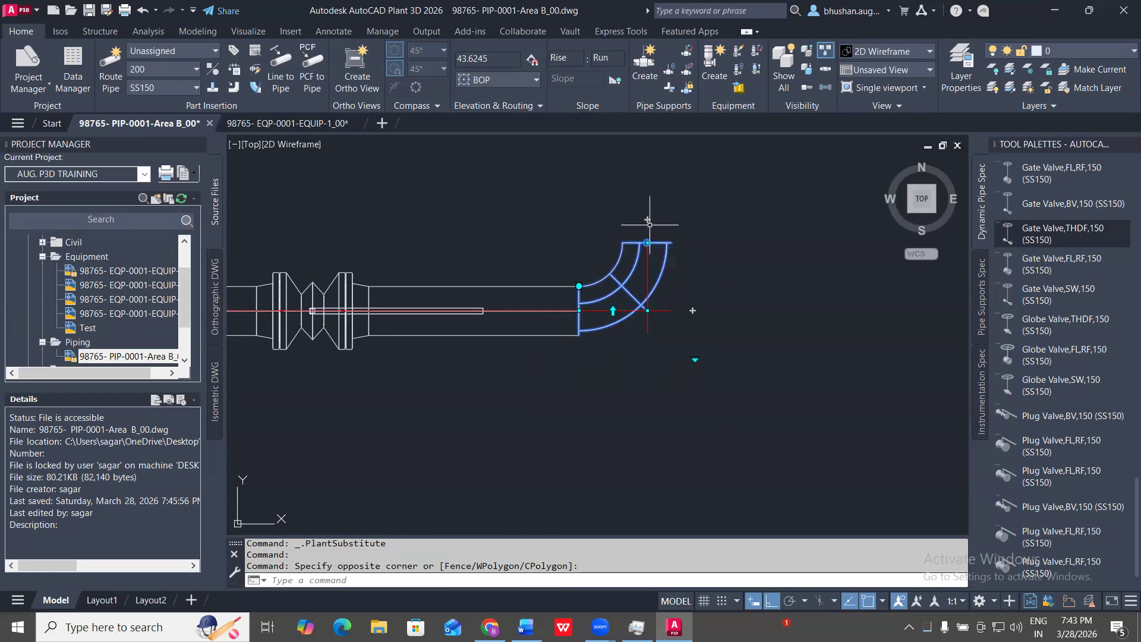
{"action": "left_click", "coordinate": [648, 219]}
{"action": "middle_click_drag", "start_coordinate": [667, 172], "coordinate": [662, 335]}
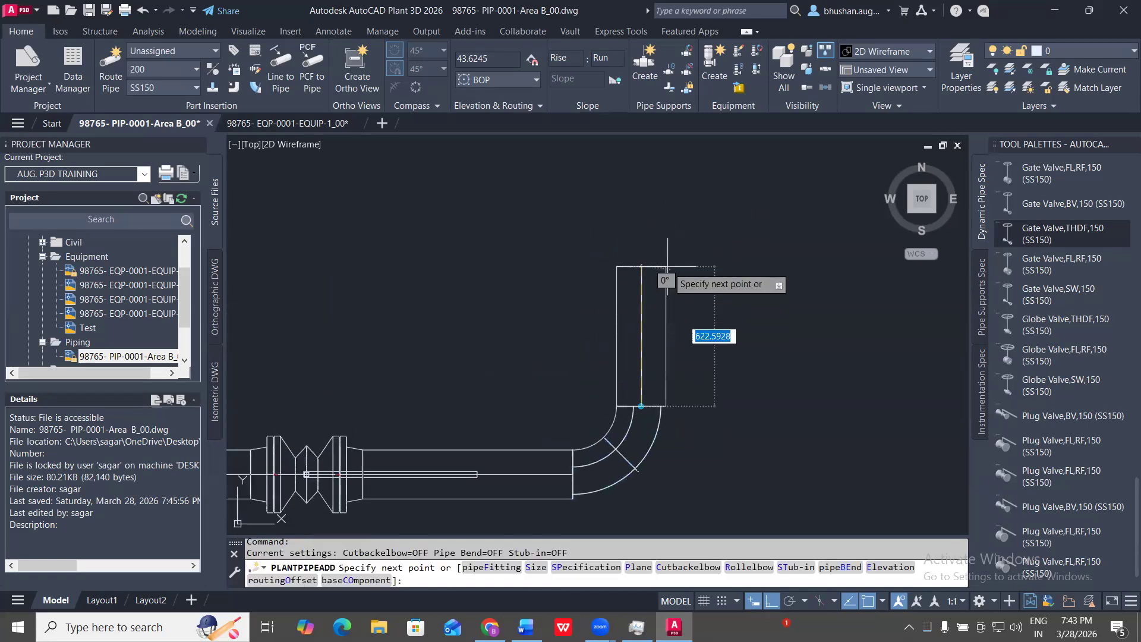
{"action": "left_click", "coordinate": [666, 256]}
{"action": "key", "text": "Escape"}
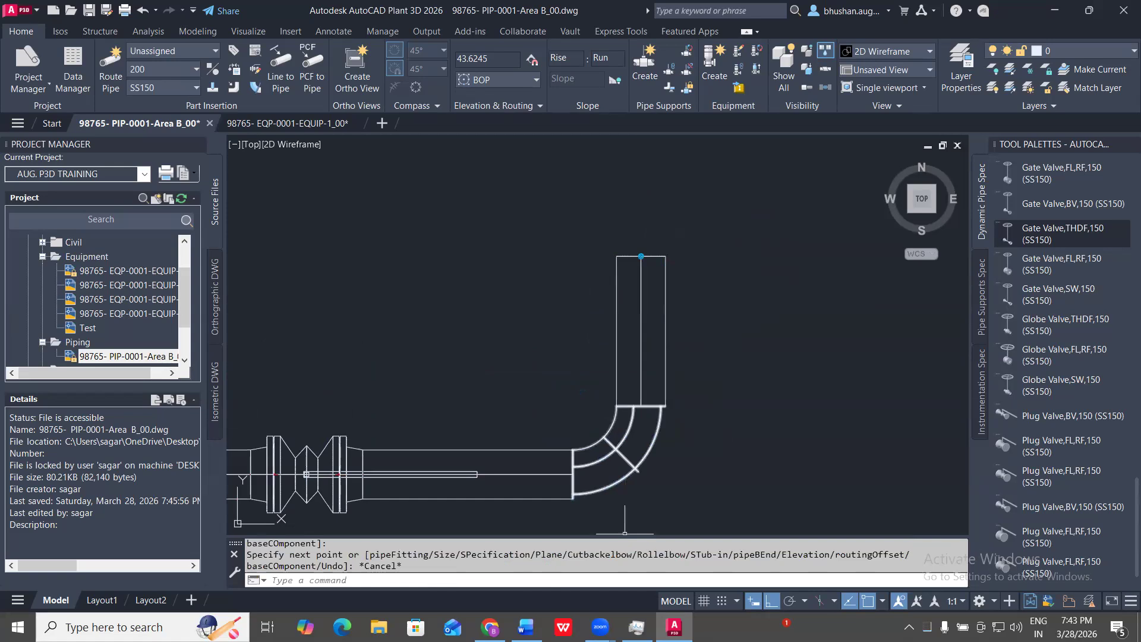
- Examine the elbow joining the horizontal valve run to the vertical pipe
{"action": "middle_click_drag", "start_coordinate": [718, 351], "coordinate": [452, 186]}
{"action": "scroll", "coordinate": [724, 242], "scroll_direction": "down", "scroll_amount": 3}
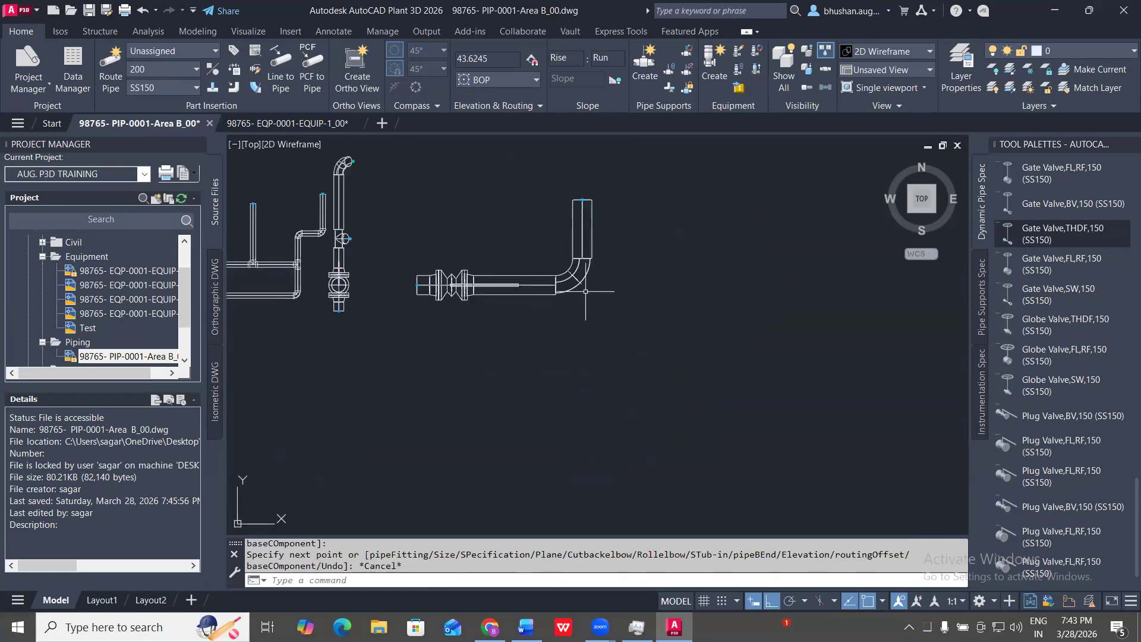
{"action": "scroll", "coordinate": [654, 274], "scroll_direction": "up", "scroll_amount": 3}
{"action": "middle_click_drag", "start_coordinate": [596, 321], "coordinate": [696, 362]}
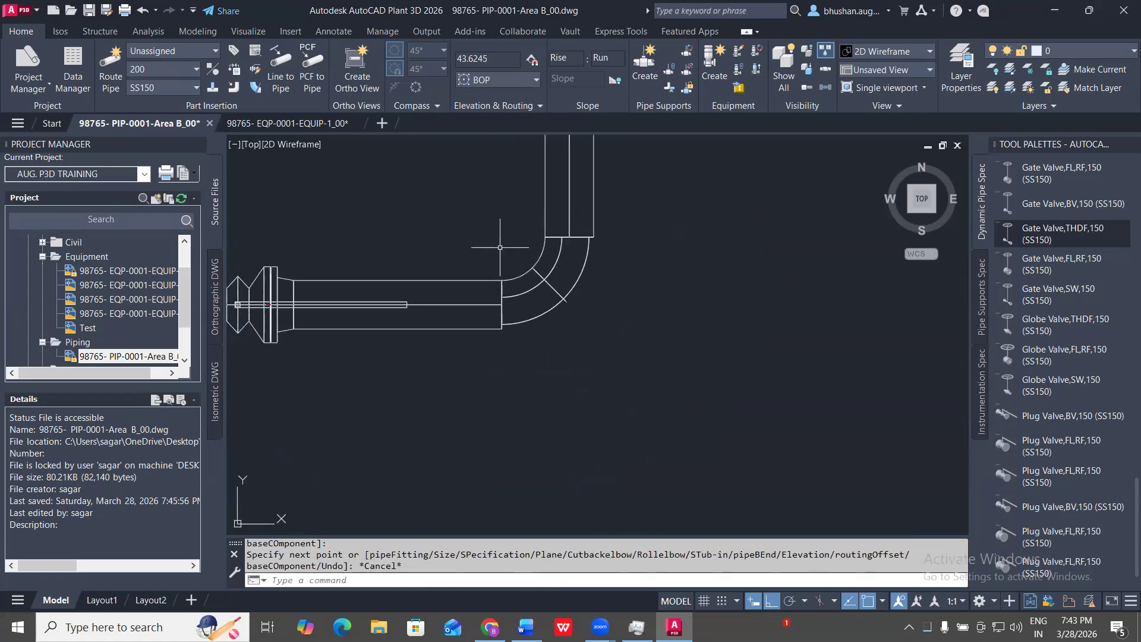
{"action": "middle_click_drag", "start_coordinate": [500, 247], "coordinate": [673, 348]}
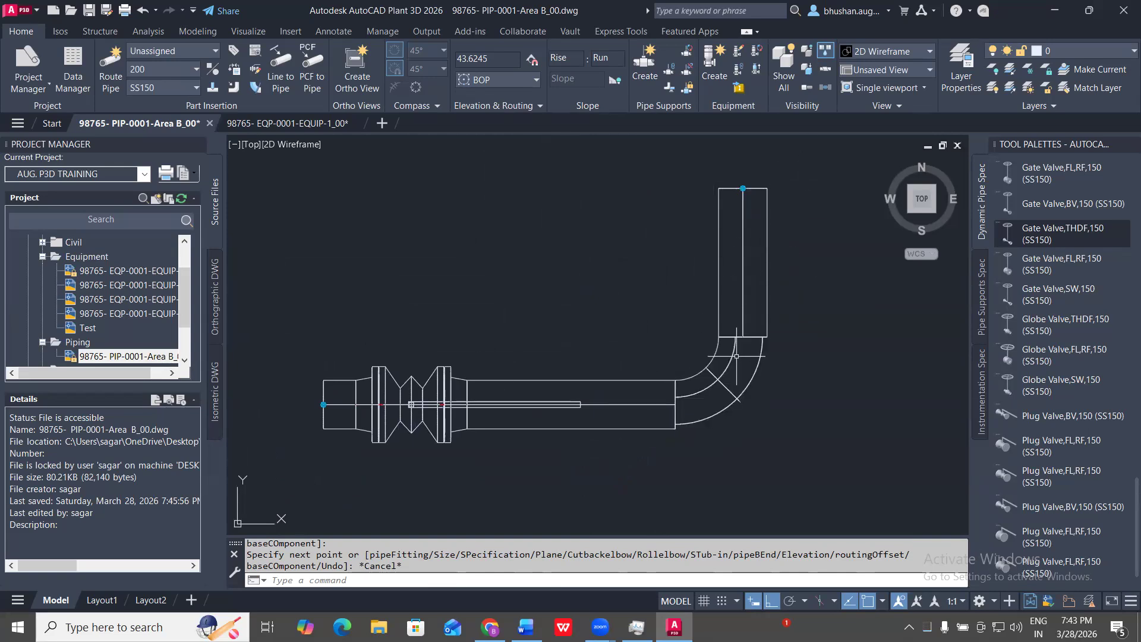
{"action": "left_click", "coordinate": [745, 407]}
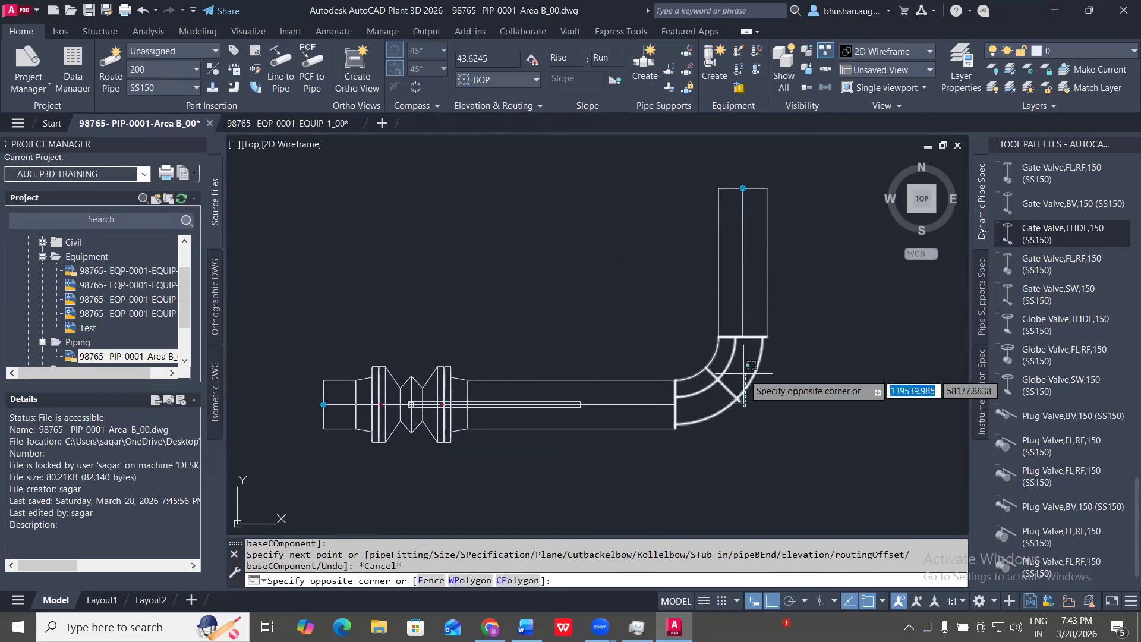
{"action": "left_click", "coordinate": [743, 380]}
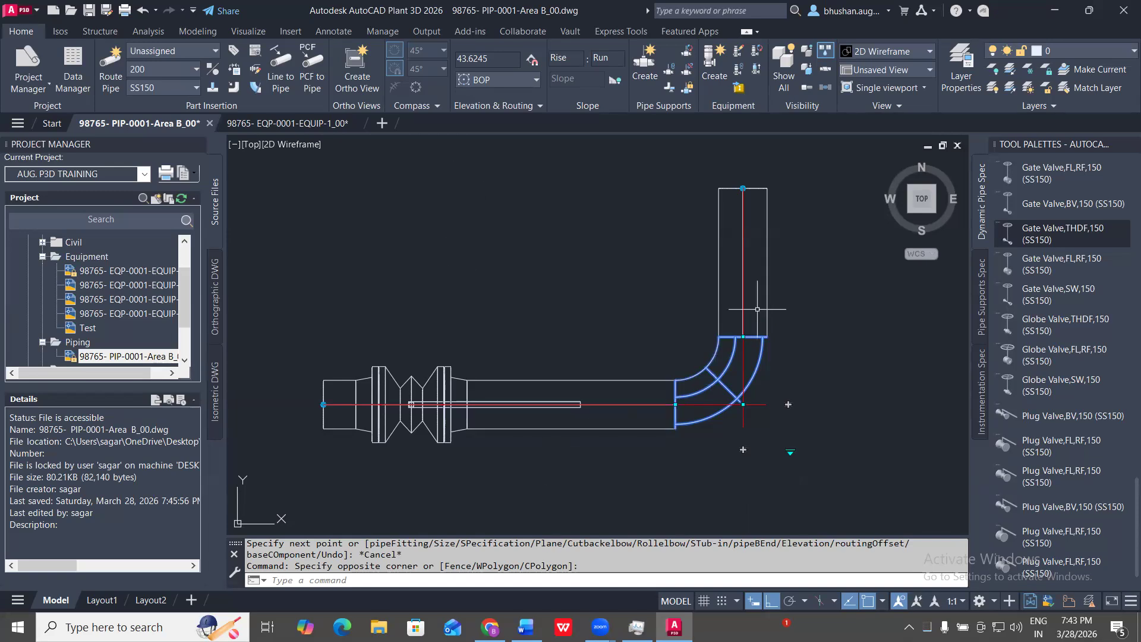
- Route a size 200 branch pipe westward from the midpoint of the vertical pipe
{"action": "scroll", "coordinate": [748, 304], "scroll_direction": "down", "scroll_amount": 2}
{"action": "left_click", "coordinate": [802, 269]}
{"action": "left_click", "coordinate": [693, 254]}
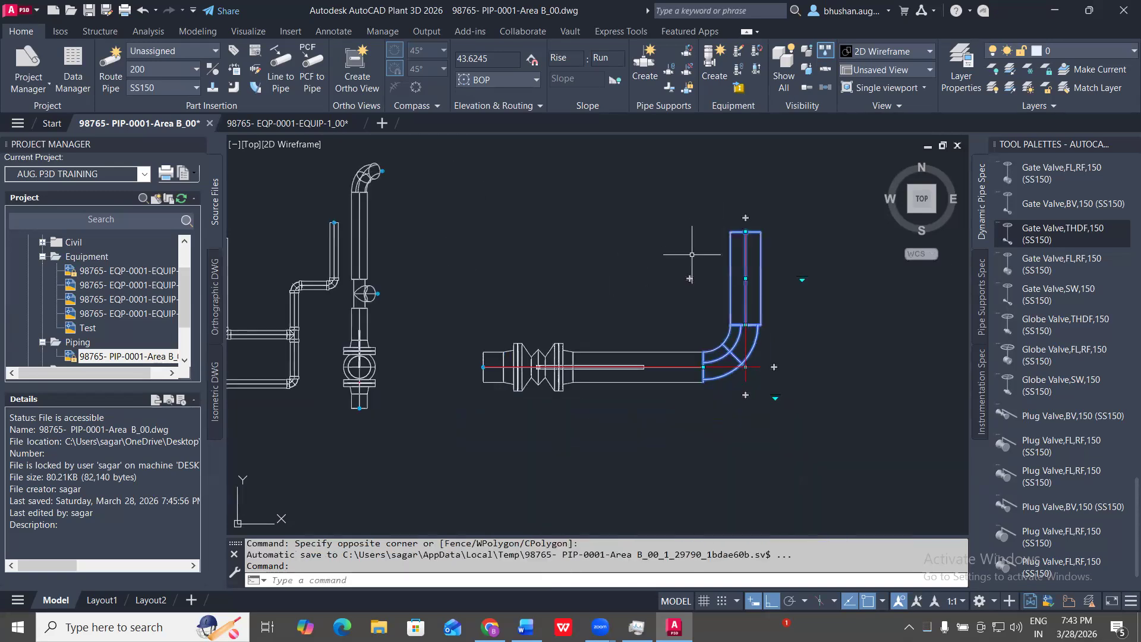
{"action": "left_click", "coordinate": [689, 278]}
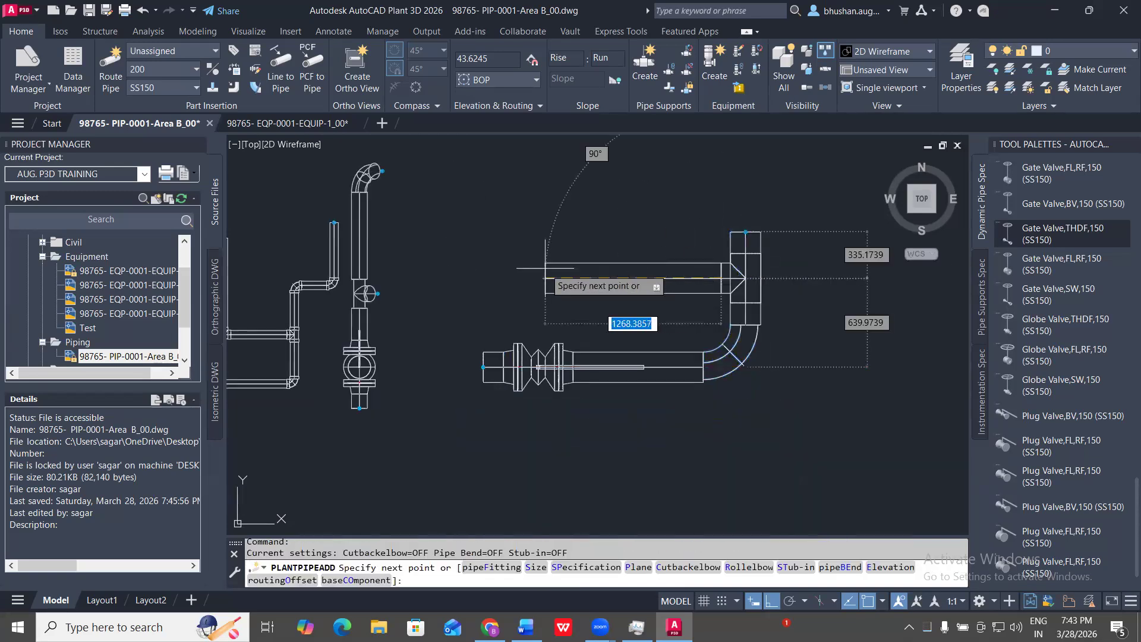
{"action": "left_click", "coordinate": [609, 270]}
{"action": "key", "text": "Escape"}
{"action": "key", "text": "Escape"}
- Change the tee's branch size to 80 with the 200x80 TEE (RED), BW, and dismiss the imperial-metric connection notice
{"action": "scroll", "coordinate": [697, 303], "scroll_direction": "up", "scroll_amount": 2}
{"action": "scroll", "coordinate": [732, 304], "scroll_direction": "up", "scroll_amount": 2}
{"action": "left_click", "coordinate": [713, 306]}
{"action": "left_click", "coordinate": [681, 256]}
{"action": "key", "text": "Escape"}
{"action": "left_click", "coordinate": [747, 287]}
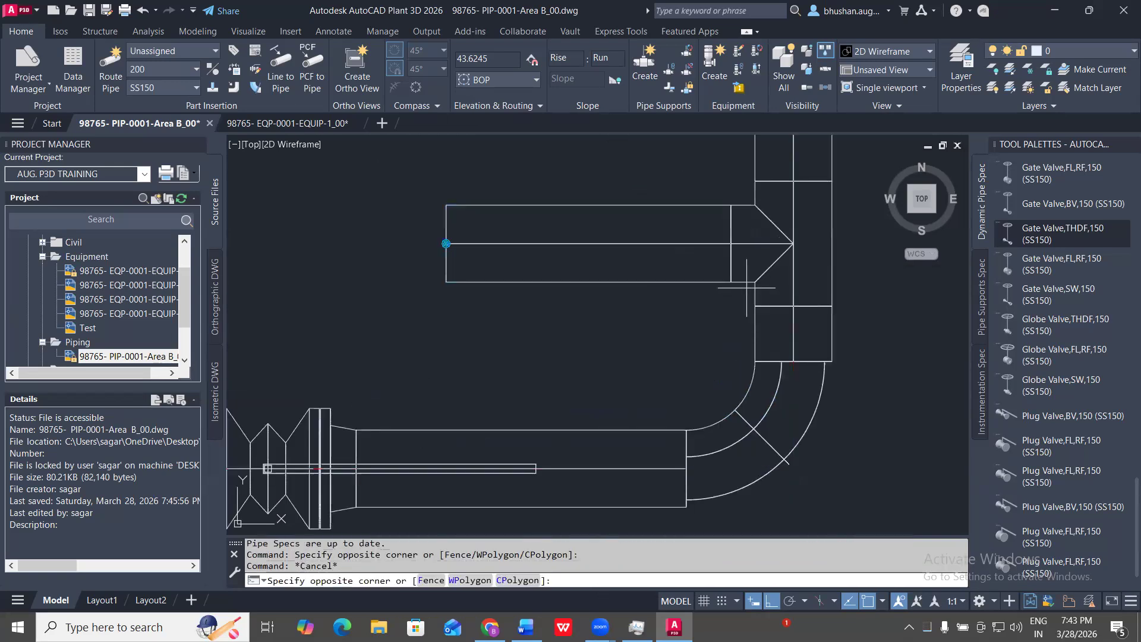
{"action": "left_click", "coordinate": [738, 275]}
{"action": "scroll", "coordinate": [693, 320], "scroll_direction": "down", "scroll_amount": 2}
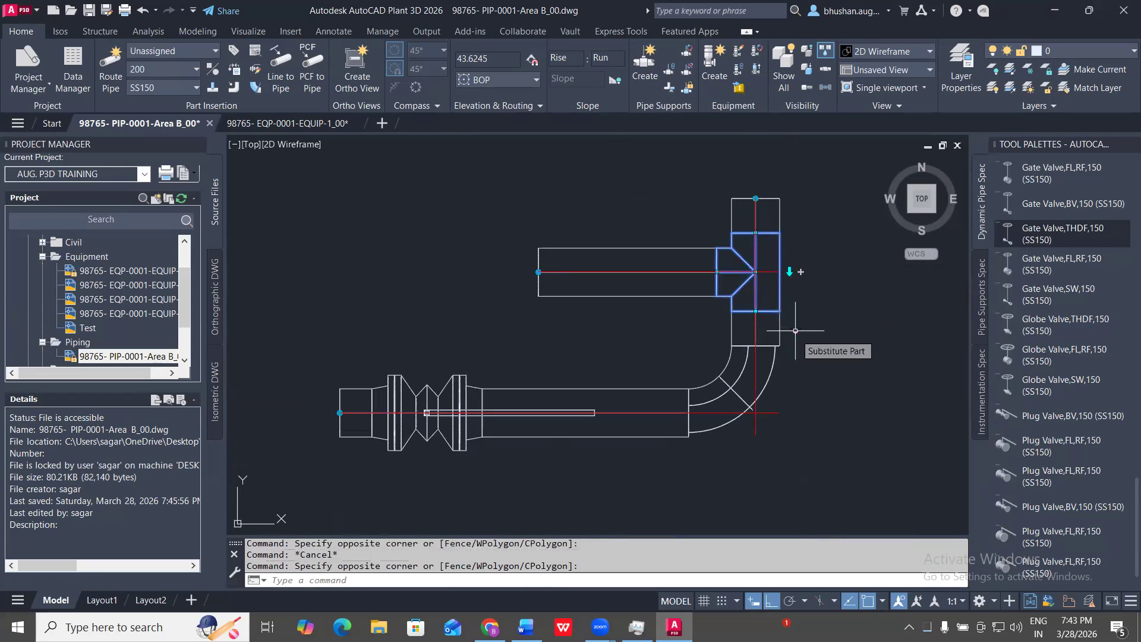
{"action": "left_click", "coordinate": [795, 331]}
{"action": "mouse_move", "coordinate": [879, 357]}
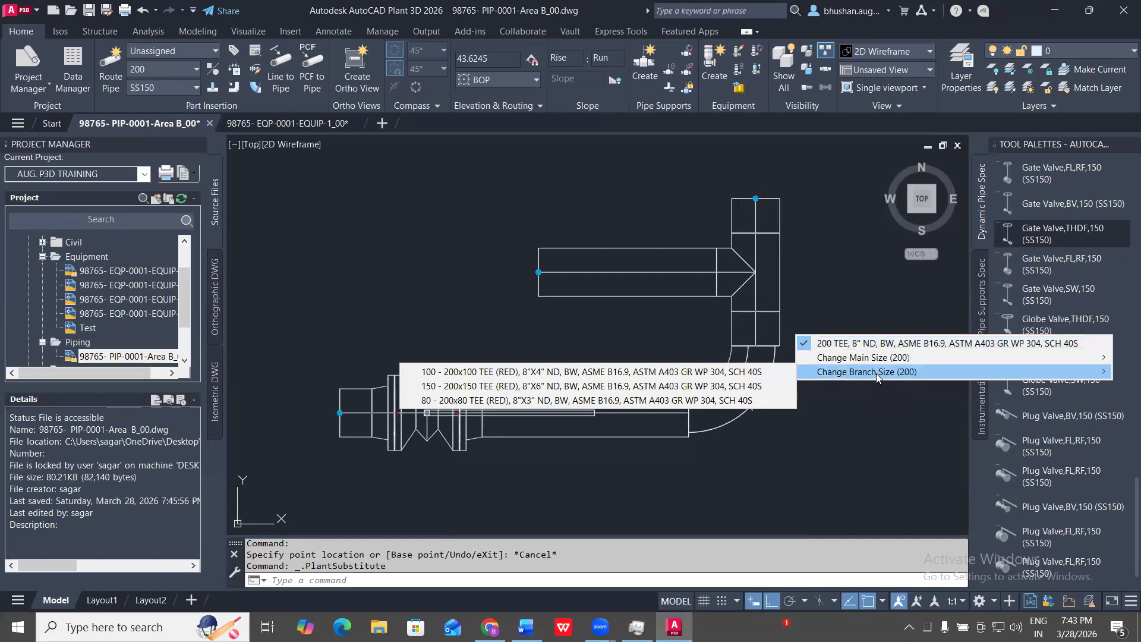
{"action": "left_click", "coordinate": [471, 400]}
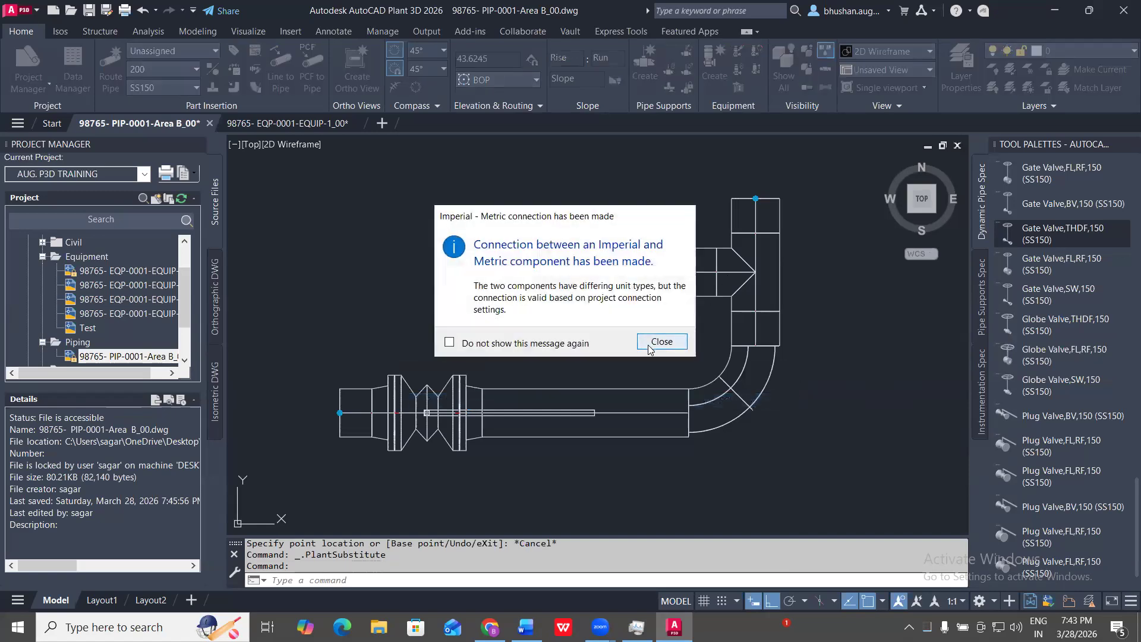
{"action": "left_click", "coordinate": [649, 346]}
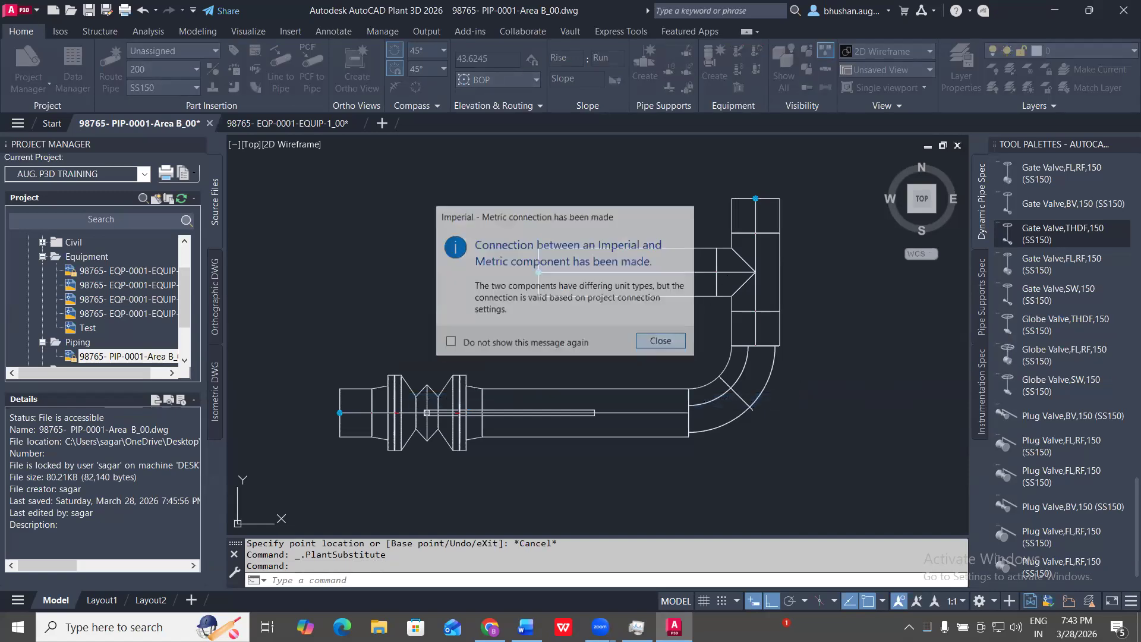
{"action": "left_click", "coordinate": [659, 341]}
- Erase the branch pipe and reducer next to the reducing tee
{"action": "scroll", "coordinate": [729, 321], "scroll_direction": "up", "scroll_amount": 5}
{"action": "left_click", "coordinate": [754, 364]}
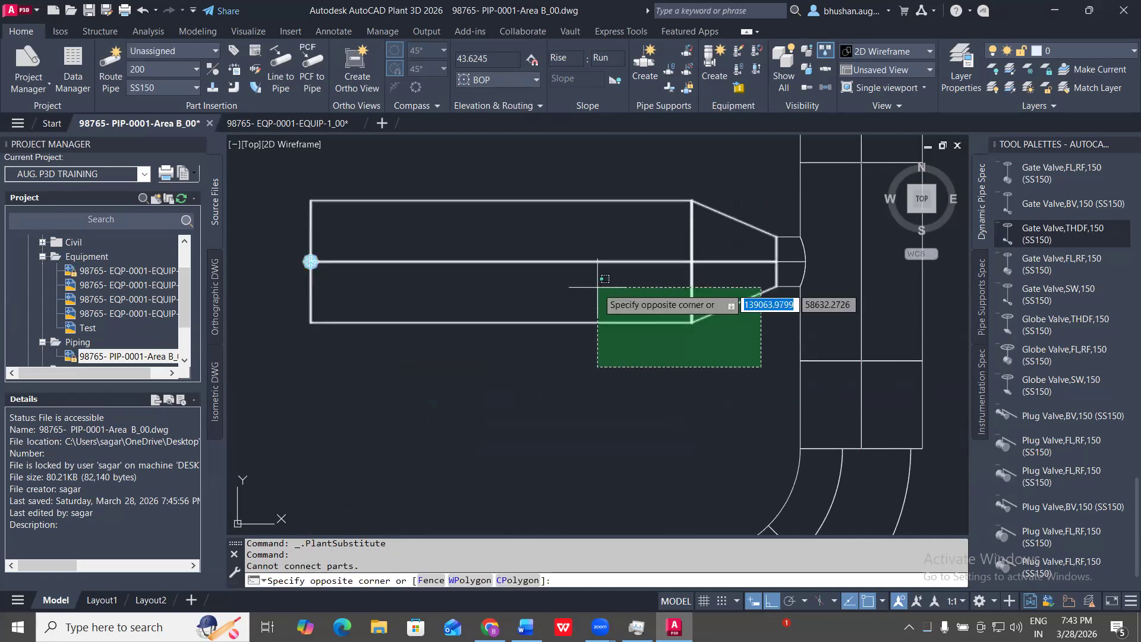
{"action": "left_click", "coordinate": [599, 317]}
{"action": "type", "text": "E"}
{"action": "key", "text": "Return"}
- Route a size 80 pipe westward from the reducing tee's branch port
{"action": "left_click", "coordinate": [806, 305]}
{"action": "left_click", "coordinate": [699, 235]}
{"action": "left_click", "coordinate": [777, 261]}
{"action": "left_click", "coordinate": [459, 248]}
{"action": "key", "text": "Escape"}
{"action": "key", "text": "Escape"}
{"action": "scroll", "coordinate": [586, 220], "scroll_direction": "down", "scroll_amount": 6}
{"action": "scroll", "coordinate": [609, 234], "scroll_direction": "up", "scroll_amount": 6}
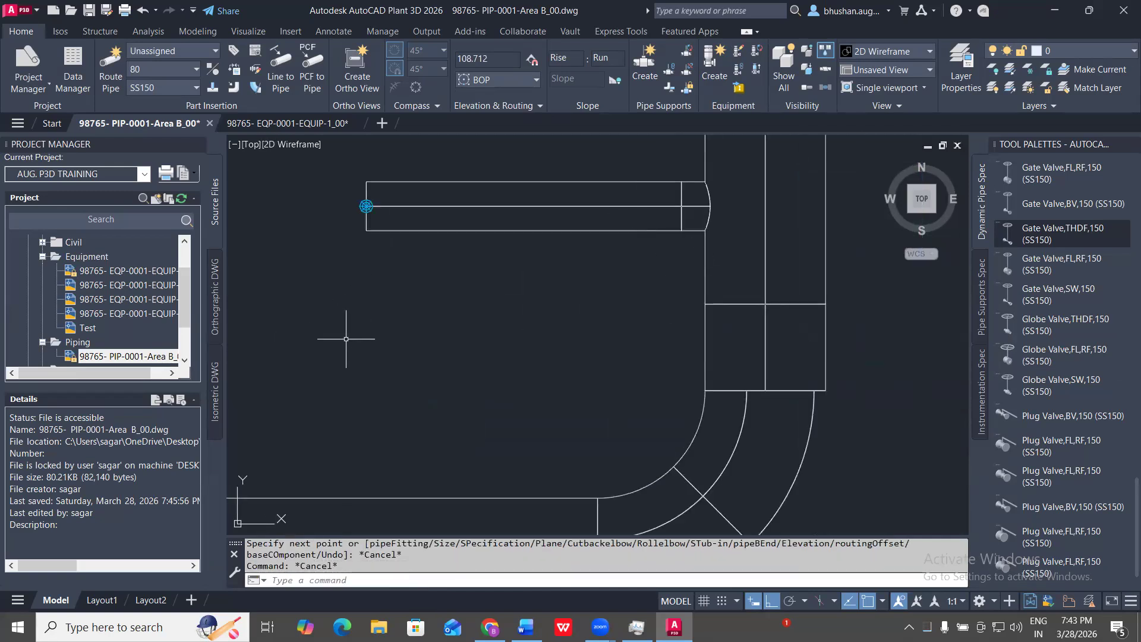
- Undo the size 80 branch routing, the branch erasure and the tee substitution
{"action": "key", "text": "Escape"}
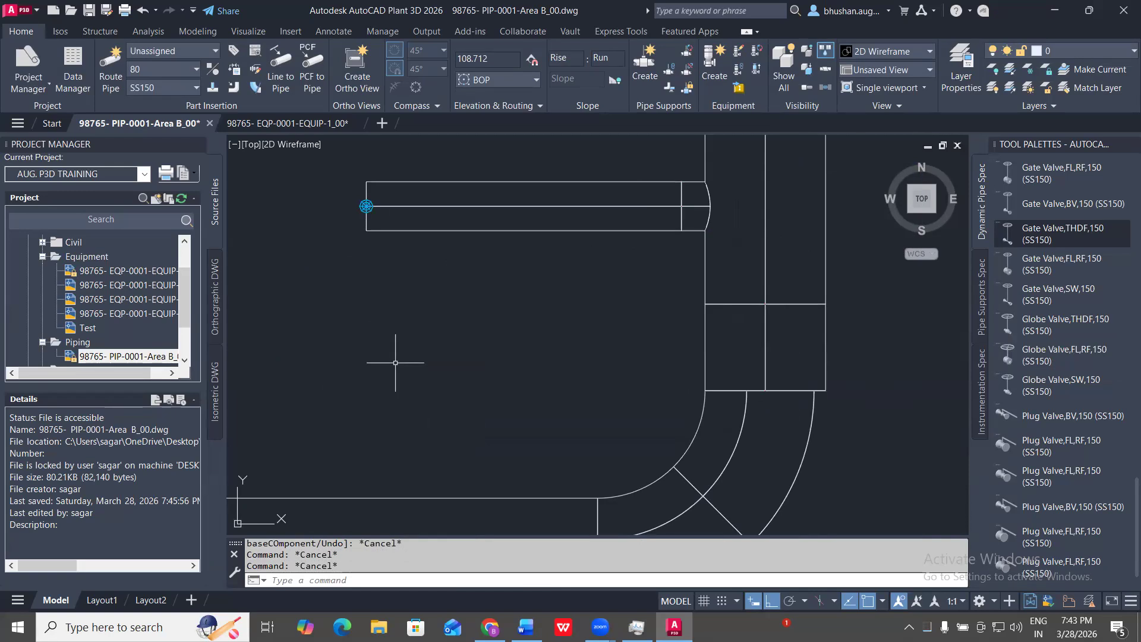
{"action": "key", "text": "ctrl+z"}
{"action": "key", "text": "ctrl+z"}
{"action": "key", "text": "ctrl+z"}
{"action": "key", "text": "ctrl+z"}
{"action": "key", "text": "ctrl+z"}
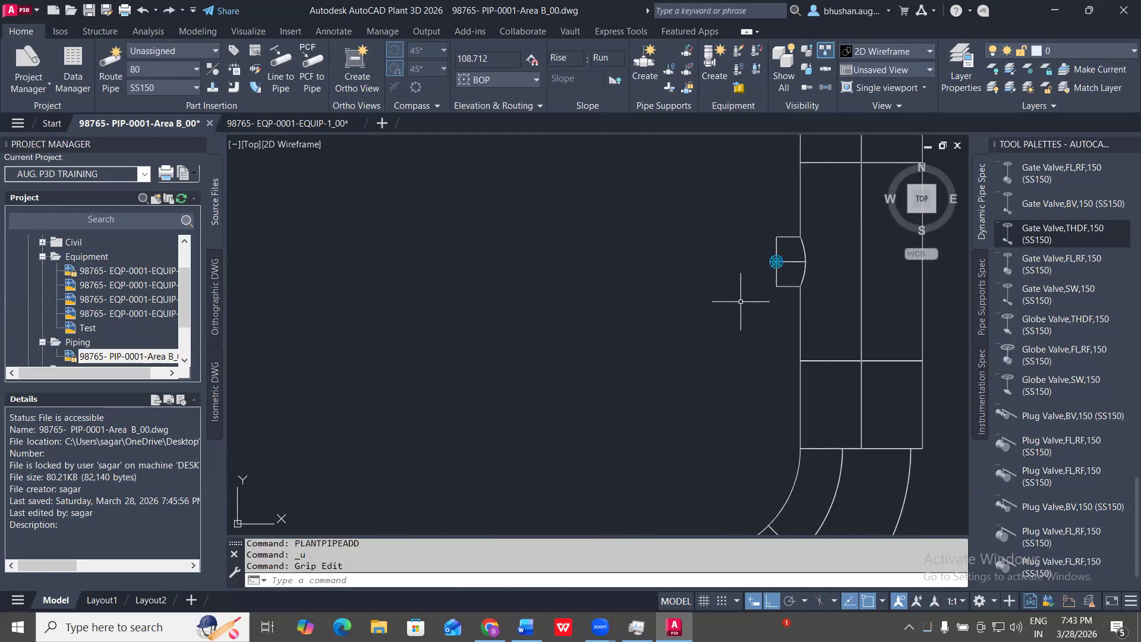
- Erase the size 200 branch pipe attached to the tee
{"action": "left_click", "coordinate": [568, 236]}
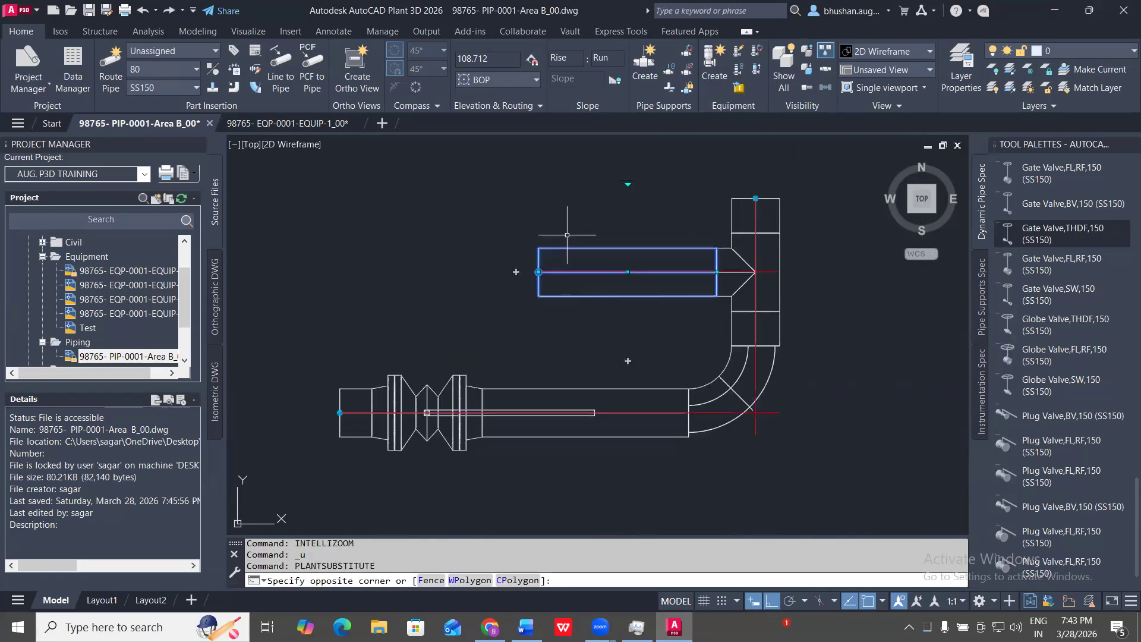
{"action": "type", "text": "e"}
{"action": "key", "text": "Return"}
- Substitute the tee with the 200x80 TEE (RED), BW, by changing its branch size to 80
{"action": "left_click", "coordinate": [726, 264]}
{"action": "left_click", "coordinate": [715, 268]}
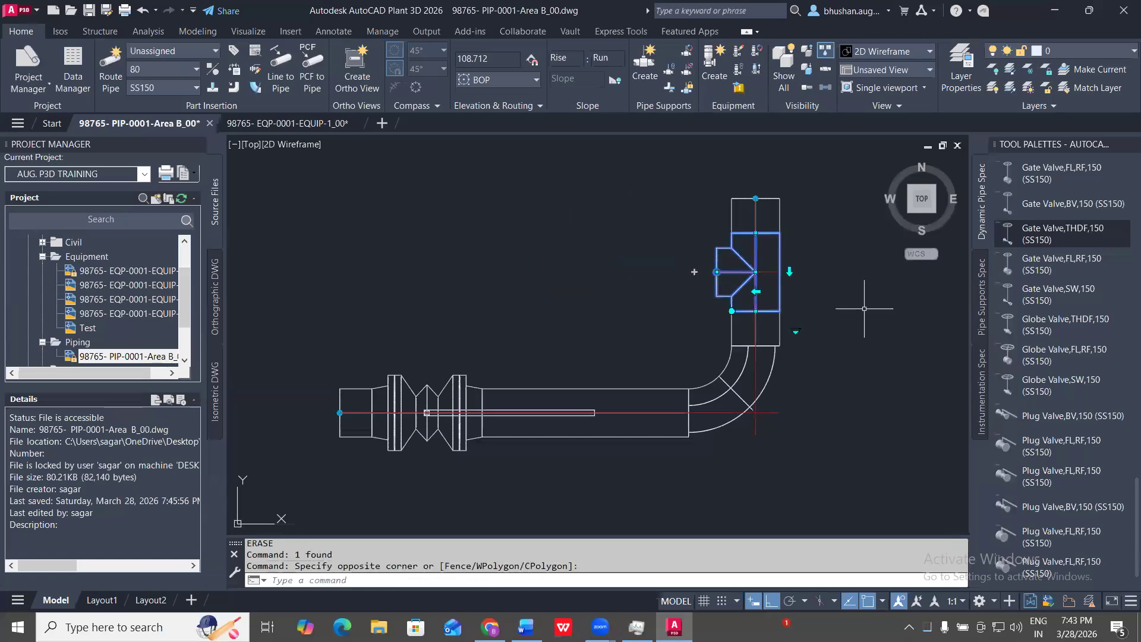
{"action": "left_click", "coordinate": [795, 331]}
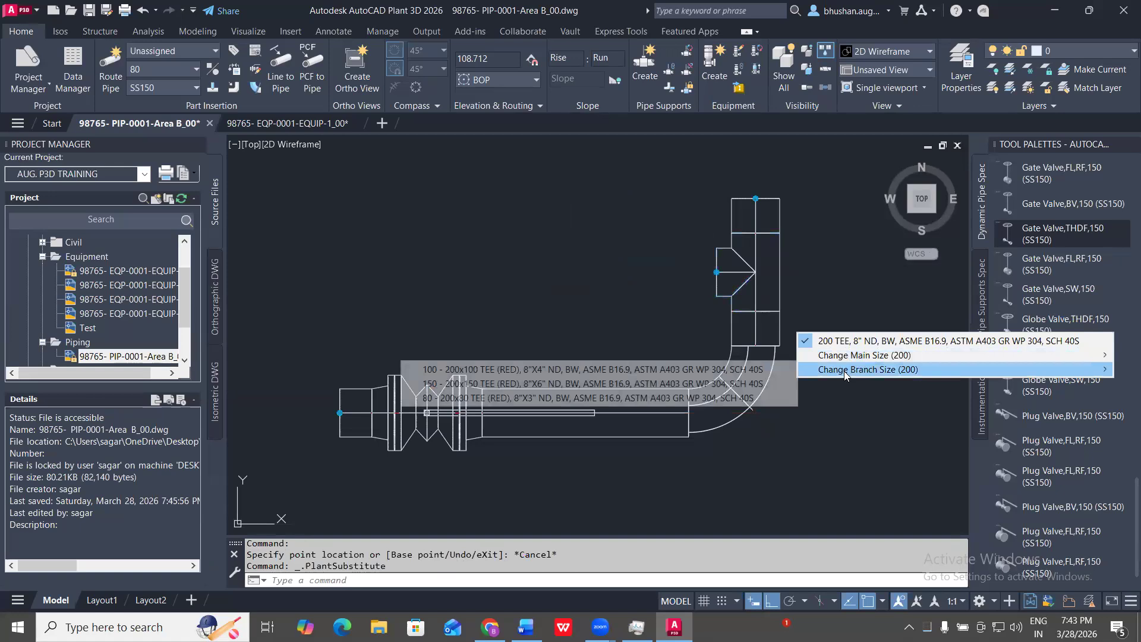
{"action": "left_click", "coordinate": [683, 398]}
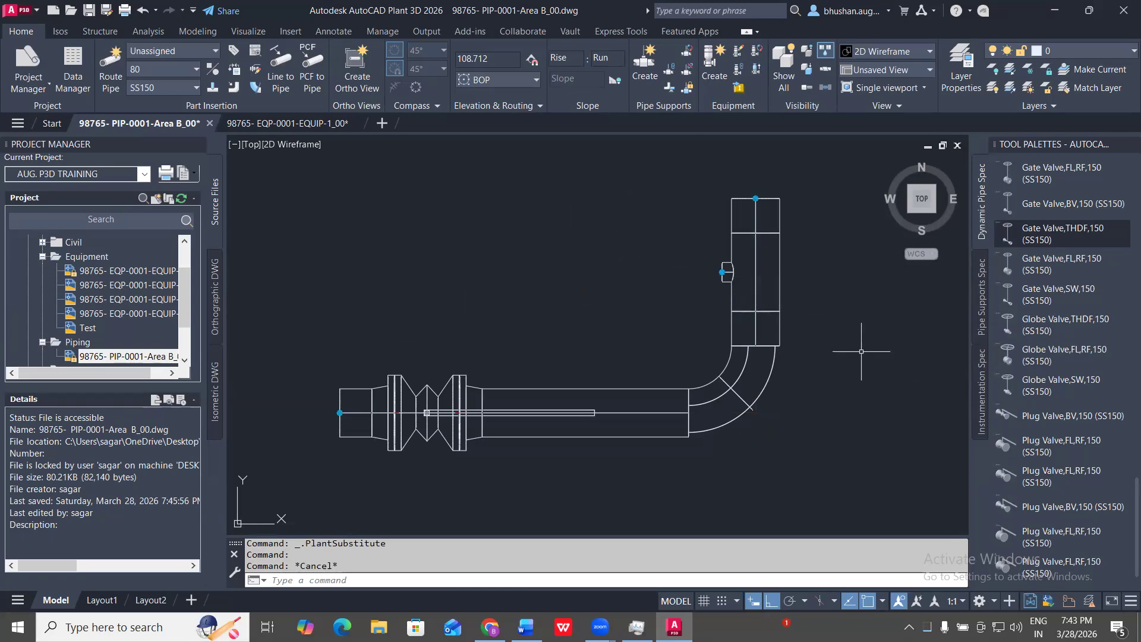
{"action": "key", "text": "Escape"}
{"action": "key", "text": "Escape"}
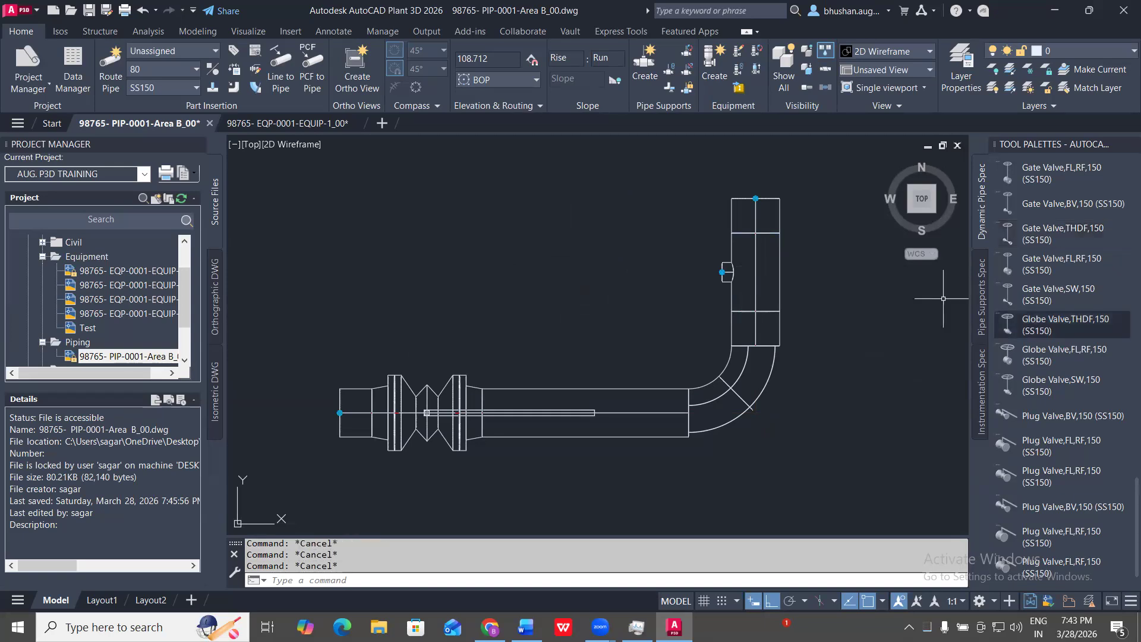
- Route a size 80 branch pipe westward from the open port of the reducing tee
{"action": "scroll", "coordinate": [707, 301], "scroll_direction": "up", "scroll_amount": 4}
{"action": "left_click", "coordinate": [701, 237]}
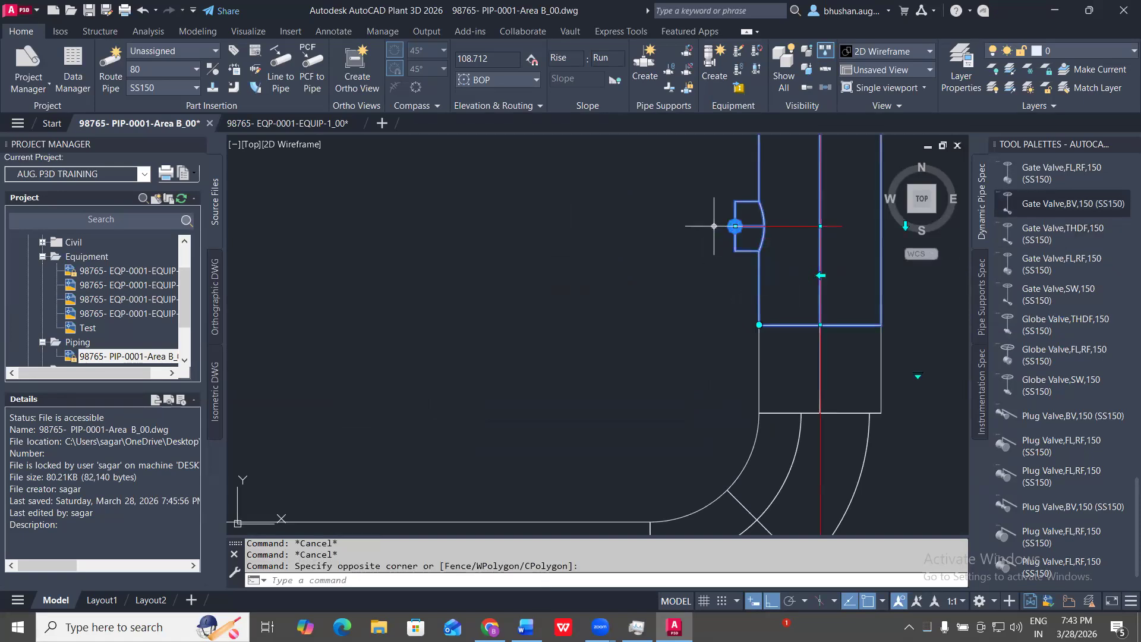
{"action": "left_click", "coordinate": [735, 226]}
{"action": "key", "text": "Escape"}
{"action": "scroll", "coordinate": [374, 238], "scroll_direction": "down", "scroll_amount": 4}
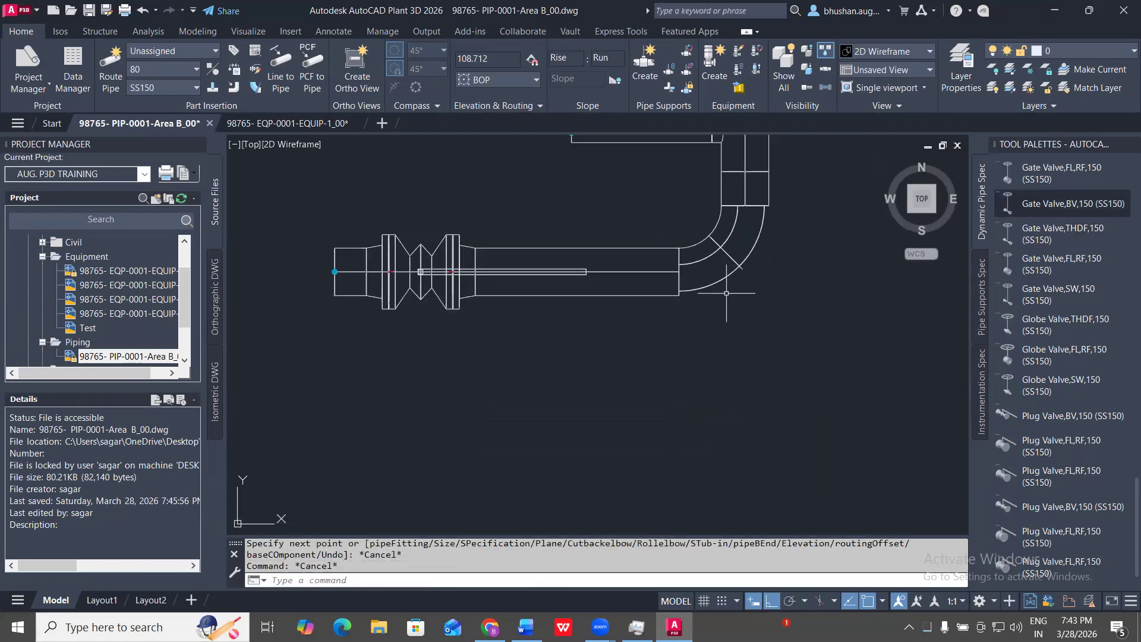
- Open the substitute parts for the size 200 elbow below the reducing tee and pick 200 ELL 90 LR, 8" ND, BW
{"action": "scroll", "coordinate": [796, 274], "scroll_direction": "up", "scroll_amount": 4}
{"action": "left_click", "coordinate": [803, 278]}
{"action": "left_click", "coordinate": [731, 236]}
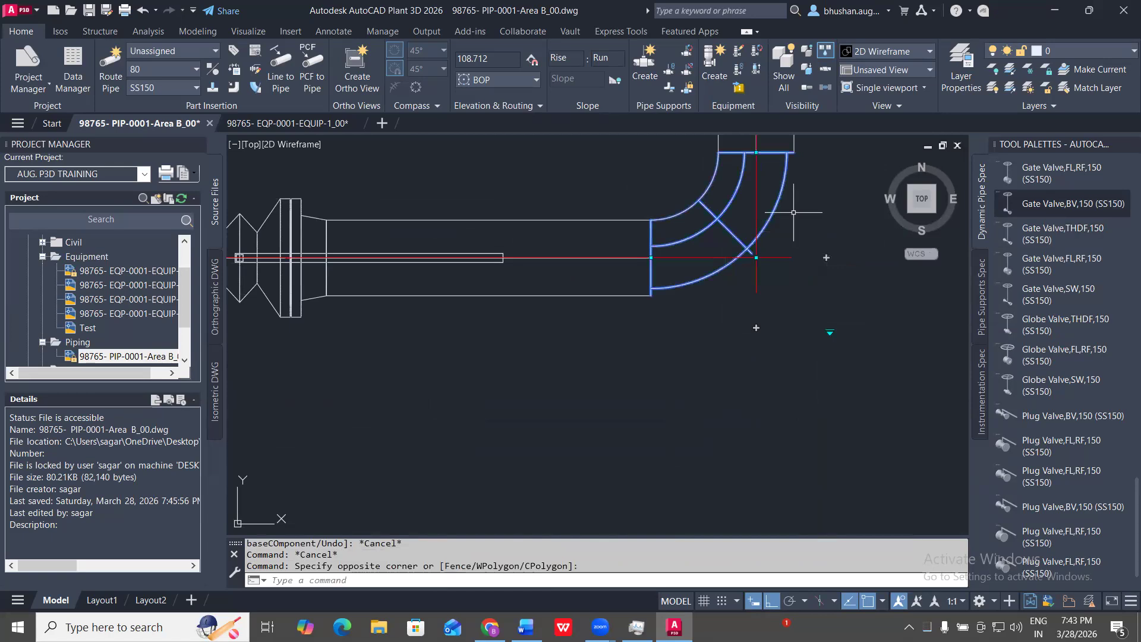
{"action": "middle_click_drag", "start_coordinate": [714, 287], "coordinate": [700, 318]}
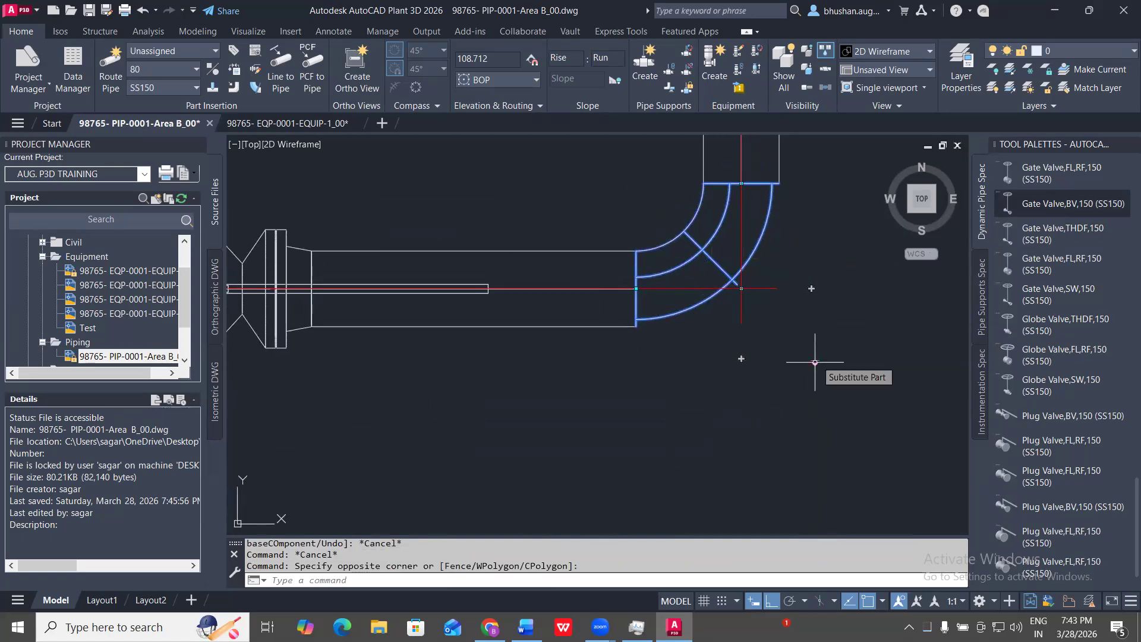
{"action": "key", "text": "Escape"}
{"action": "key", "text": "Escape"}
{"action": "scroll", "coordinate": [732, 226], "scroll_direction": "down", "scroll_amount": 3}
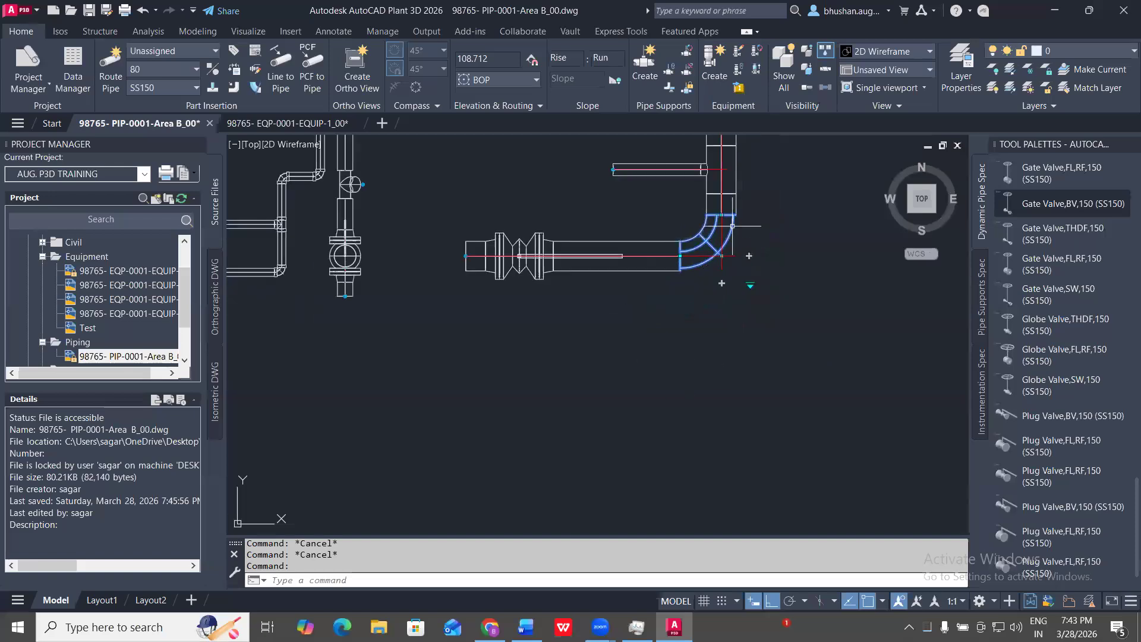
{"action": "scroll", "coordinate": [643, 228], "scroll_direction": "up", "scroll_amount": 2}
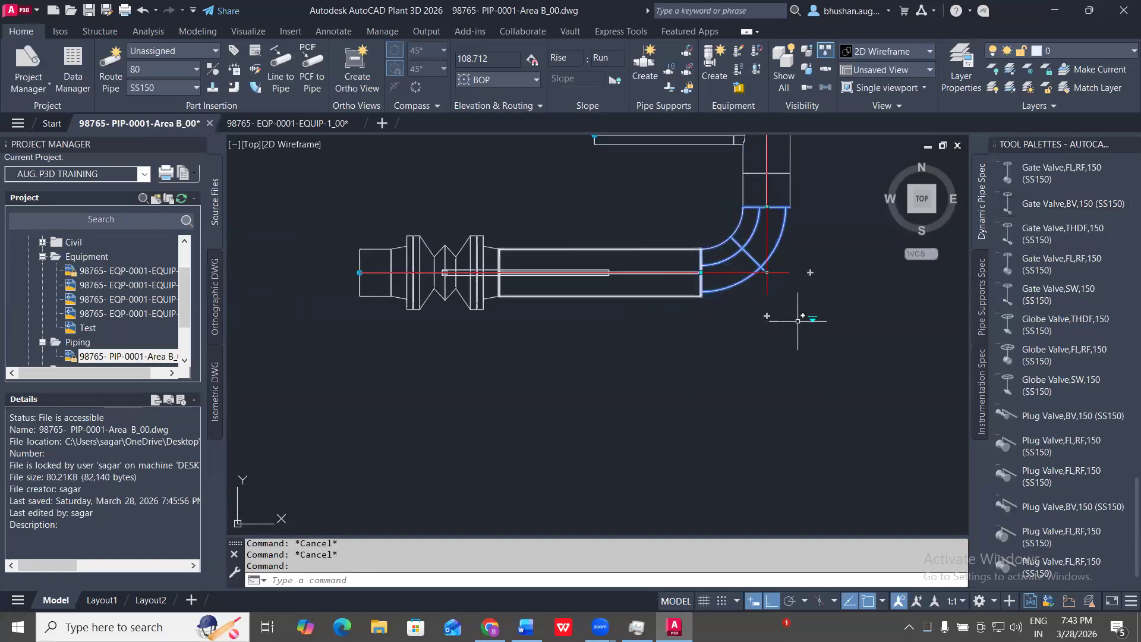
{"action": "middle_click_drag", "start_coordinate": [797, 321], "coordinate": [736, 344]}
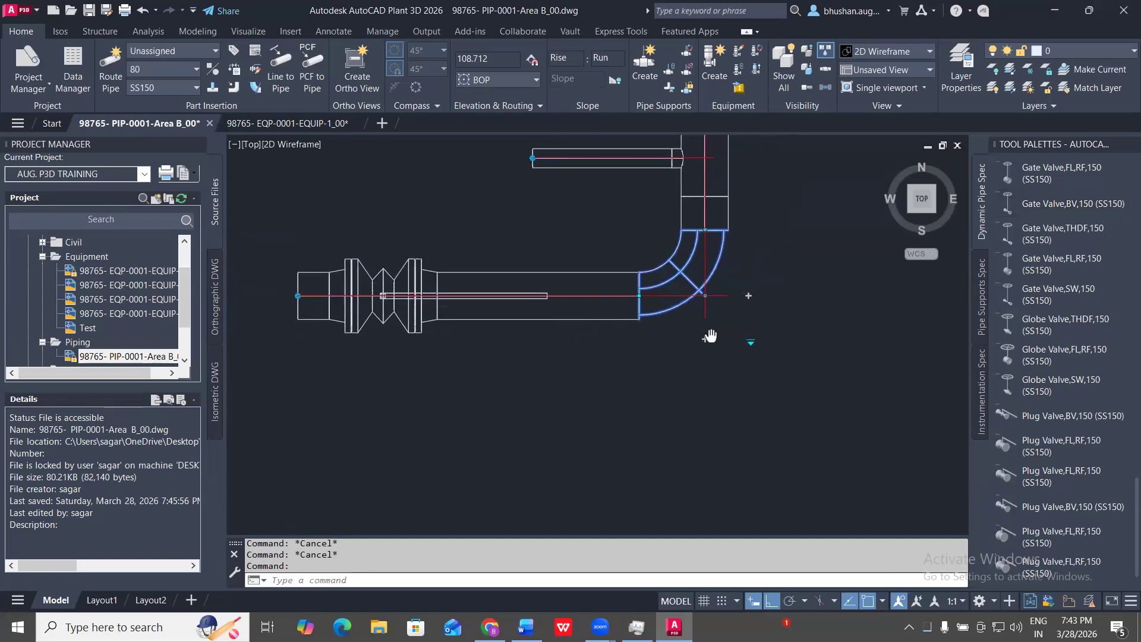
{"action": "left_click", "coordinate": [755, 343]}
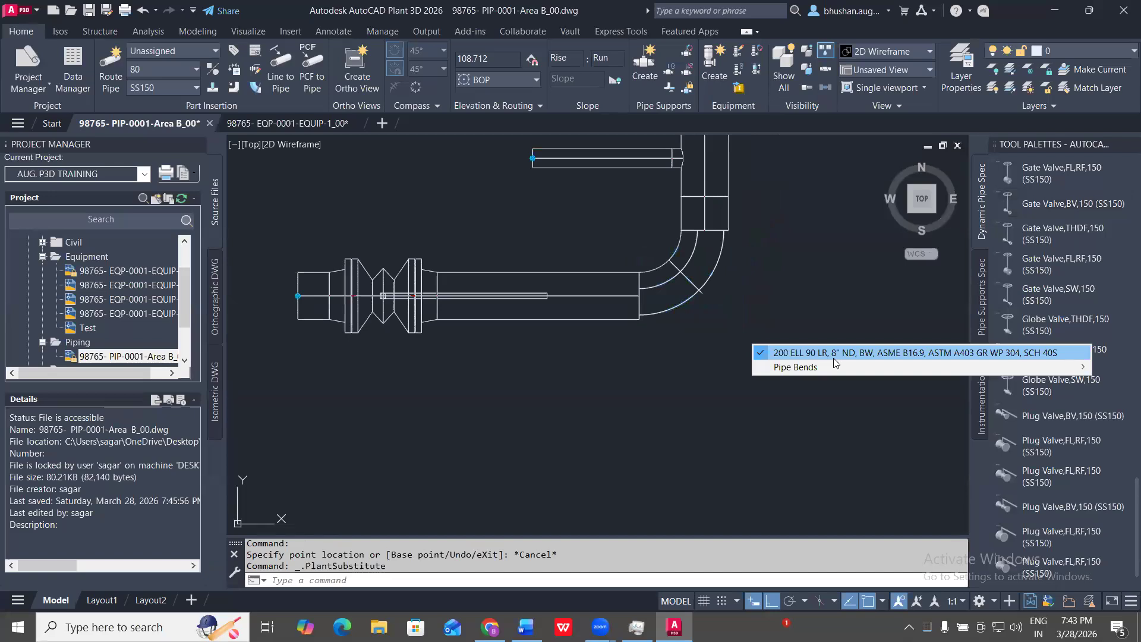
{"action": "left_click", "coordinate": [833, 357]}
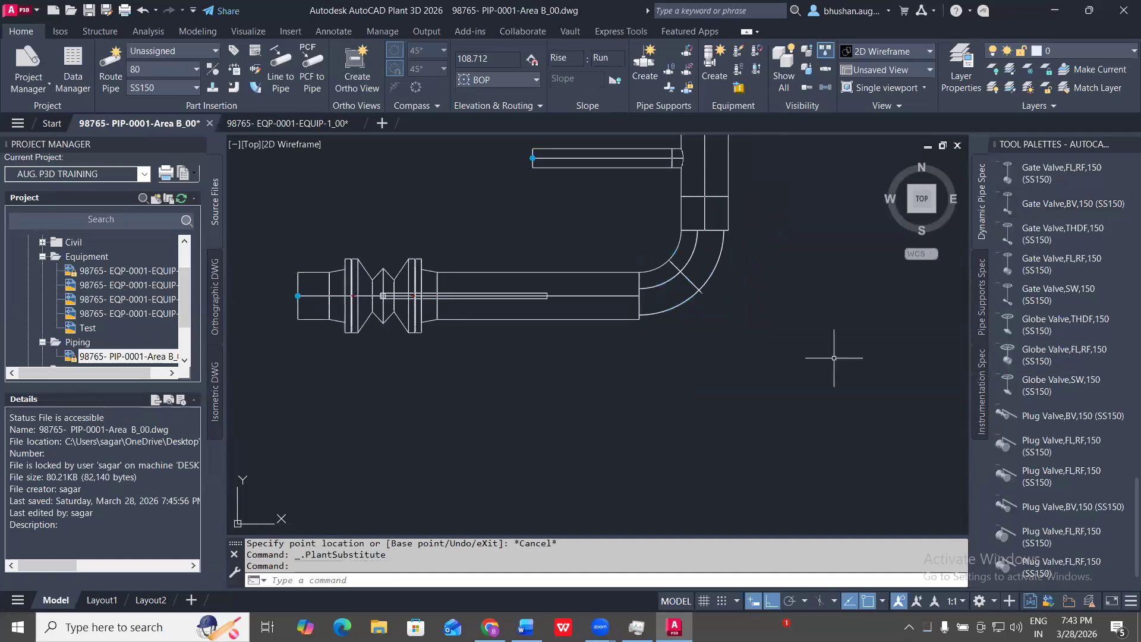
{"action": "key", "text": "Escape"}
{"action": "key", "text": "Escape"}
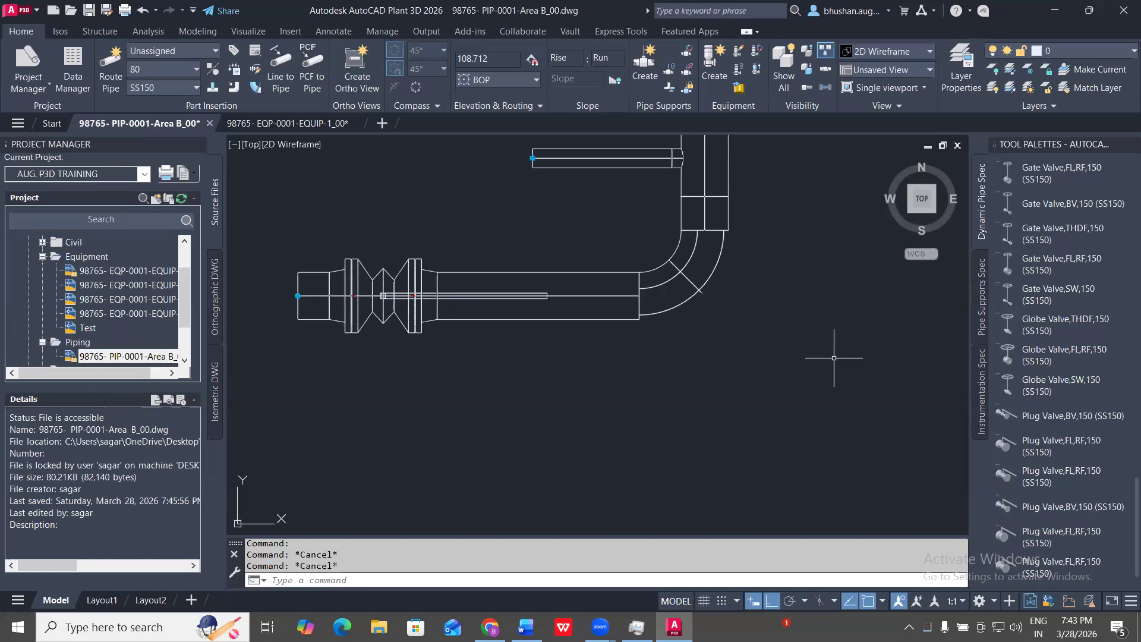
- Check the elbow's substitute parts list once more and close it without choosing a part
{"action": "left_click", "coordinate": [679, 285]}
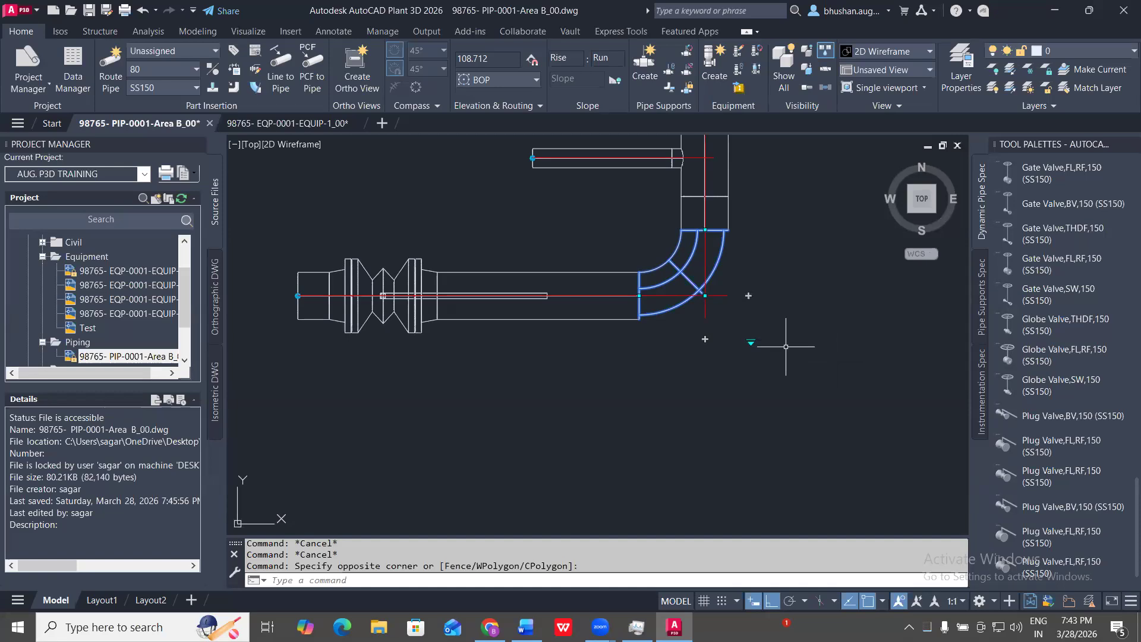
{"action": "left_click", "coordinate": [750, 343]}
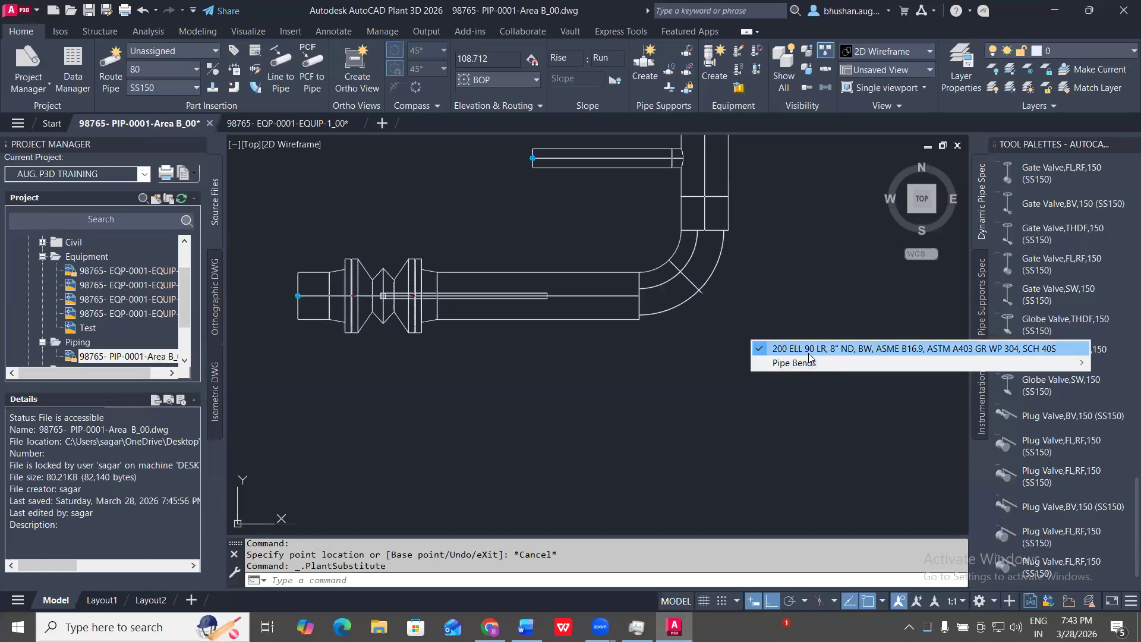
{"action": "left_click", "coordinate": [783, 277]}
- Erase the size 200 elbow joining the horizontal pipe to the vertical pipe
{"action": "left_click", "coordinate": [664, 263]}
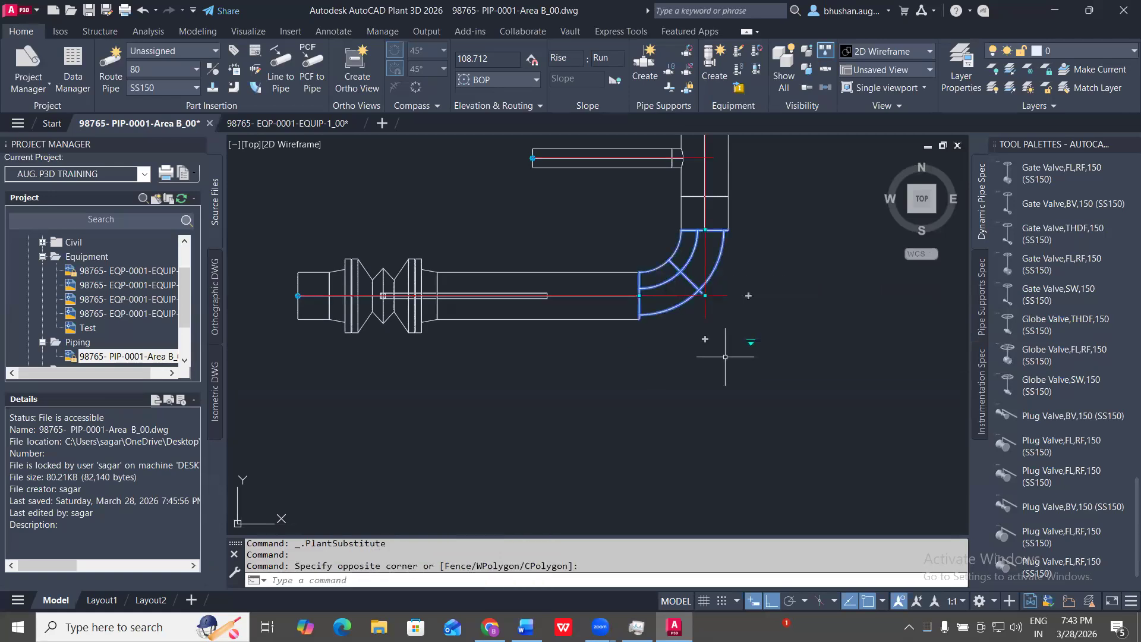
{"action": "middle_click_drag", "start_coordinate": [736, 179], "coordinate": [741, 236]}
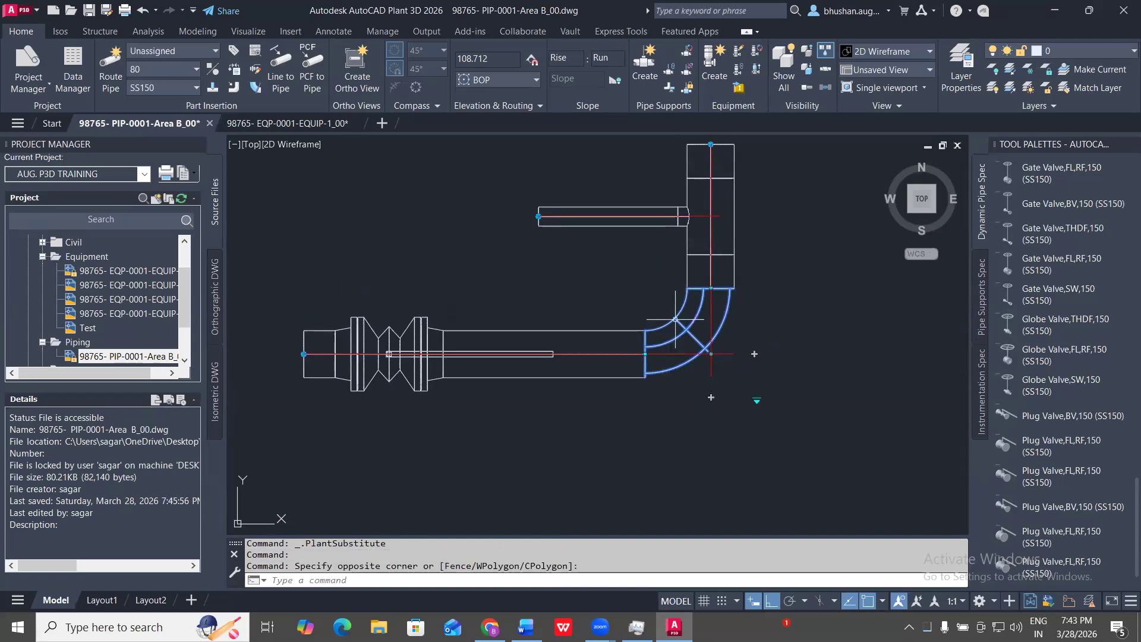
{"action": "scroll", "coordinate": [687, 372], "scroll_direction": "up", "scroll_amount": 2}
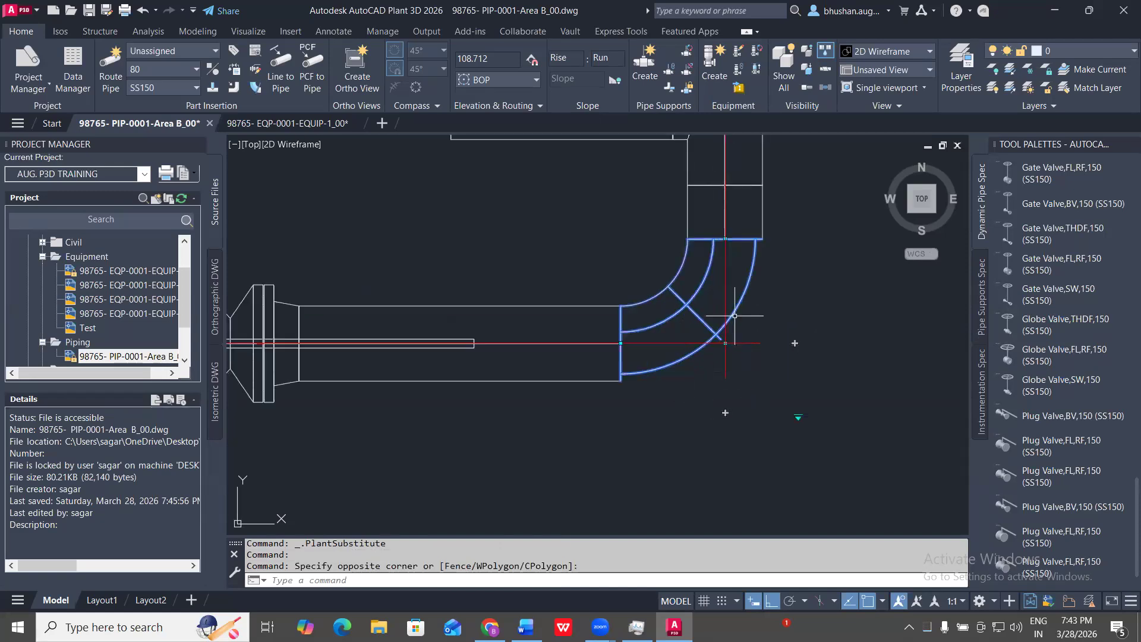
{"action": "left_click", "coordinate": [734, 316]}
{"action": "type", "text": "E"}
{"action": "key", "text": "Return"}
- Stretch the open end of the horizontal size 200 pipe eastward, well past the vertical pipe
{"action": "left_click", "coordinate": [706, 371]}
{"action": "left_click", "coordinate": [593, 328]}
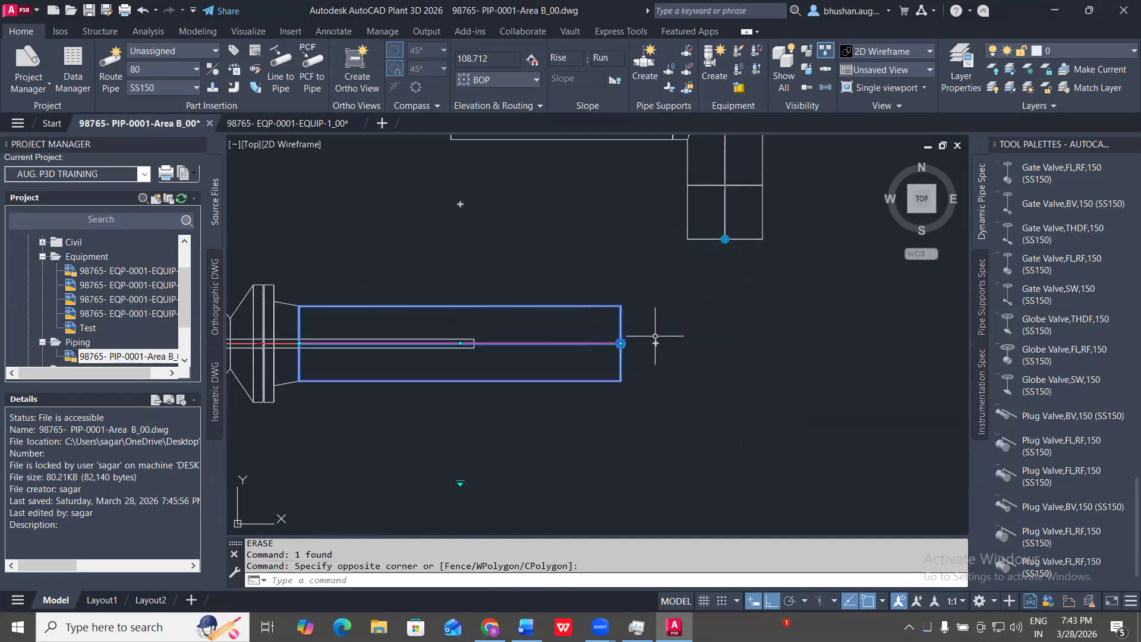
{"action": "left_click", "coordinate": [620, 343]}
{"action": "left_click", "coordinate": [911, 389]}
{"action": "key", "text": "Escape"}
{"action": "key", "text": "Escape"}
- Stretch the lower end of the vertical pipe southward onto the horizontal pipe's centreline
{"action": "left_click", "coordinate": [783, 236]}
{"action": "left_click", "coordinate": [692, 216]}
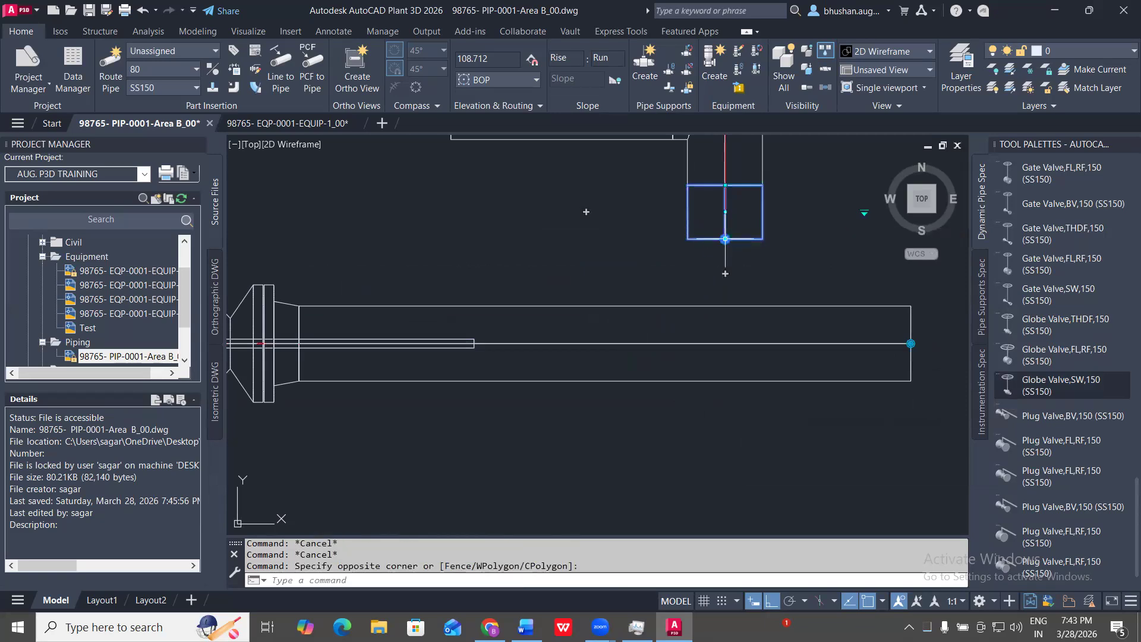
{"action": "left_click", "coordinate": [725, 239]}
{"action": "left_click", "coordinate": [725, 344]}
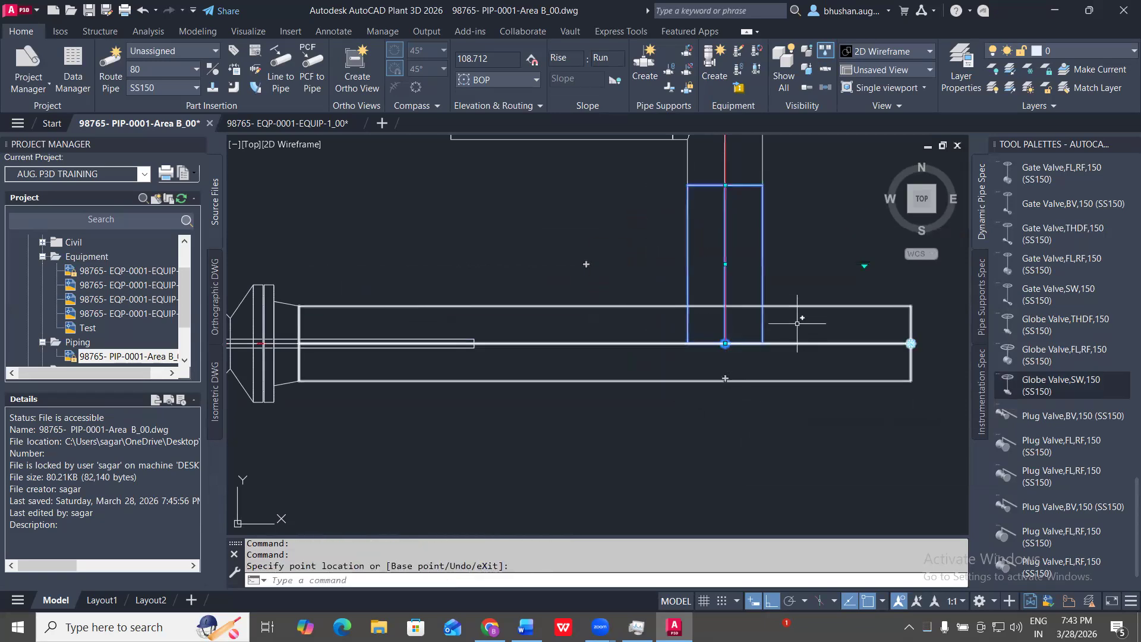
{"action": "key", "text": "Escape"}
{"action": "key", "text": "Escape"}
- Undo the last stretch of the vertical pipe
{"action": "left_click", "coordinate": [811, 306]}
{"action": "left_click", "coordinate": [697, 275]}
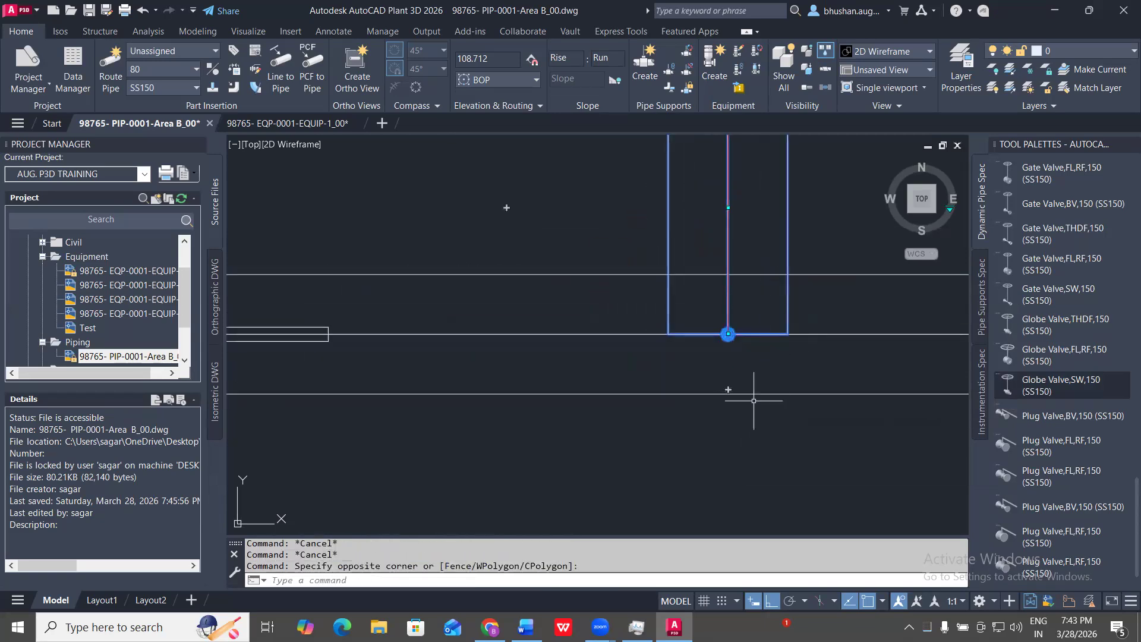
{"action": "key", "text": "ctrl+z"}
{"action": "key", "text": "ctrl+z"}
- Route a size 200 pipe from the vertical pipe's open end south to the horizontal pipe's centreline, forming a tee connection
{"action": "left_click", "coordinate": [779, 274]}
{"action": "left_click", "coordinate": [714, 220]}
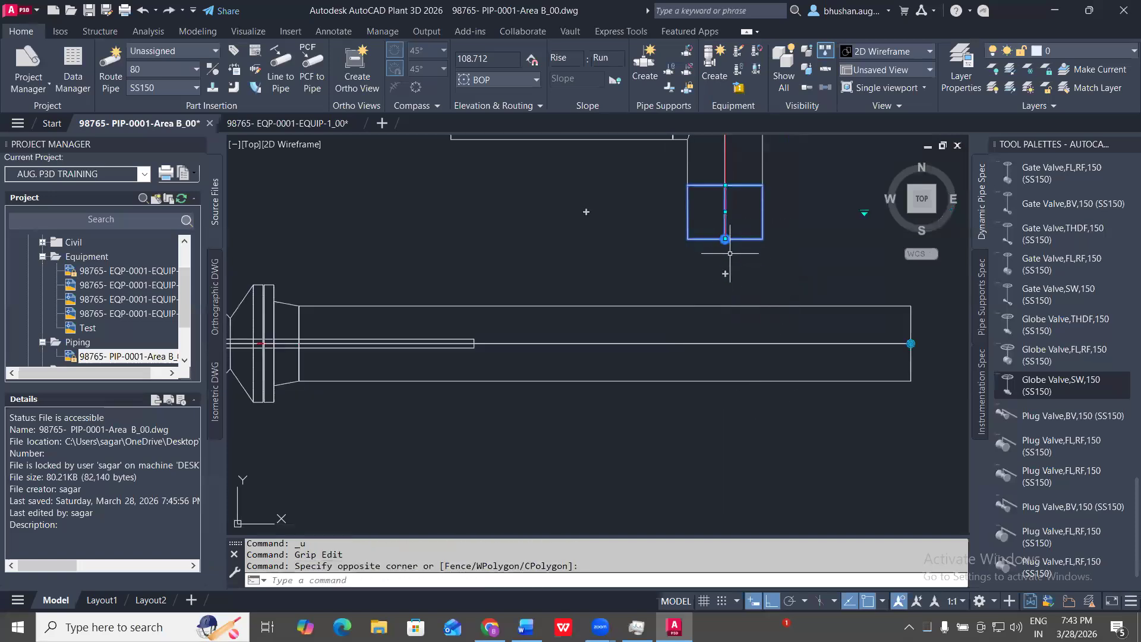
{"action": "left_click", "coordinate": [725, 239]}
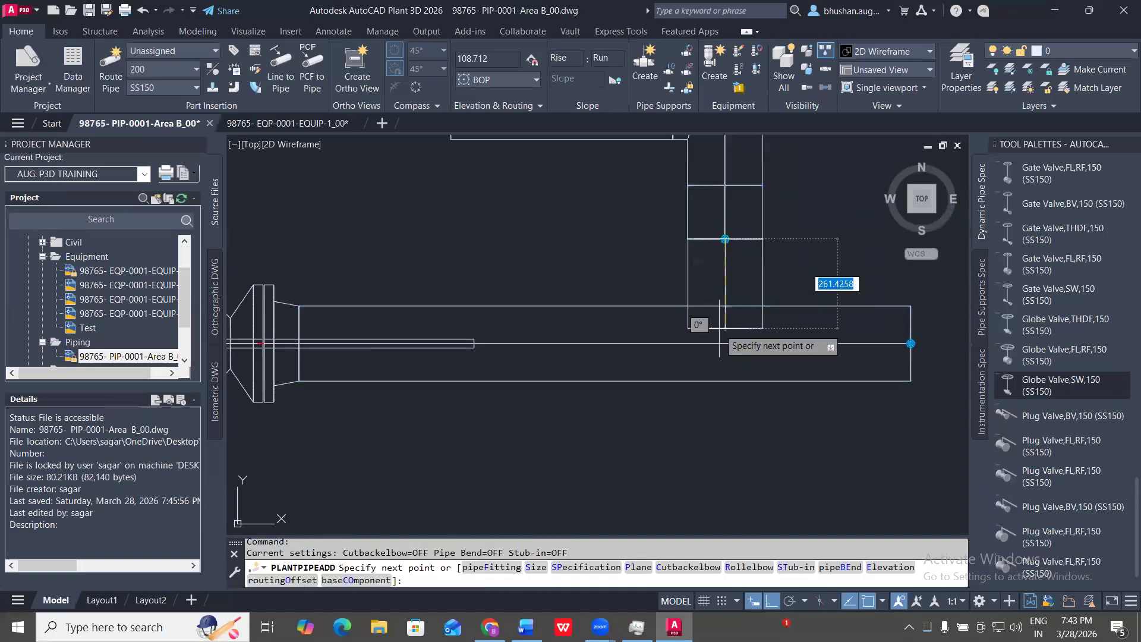
{"action": "left_click", "coordinate": [723, 344]}
{"action": "key", "text": "Escape"}
{"action": "middle_click_drag", "start_coordinate": [790, 371], "coordinate": [719, 377]}
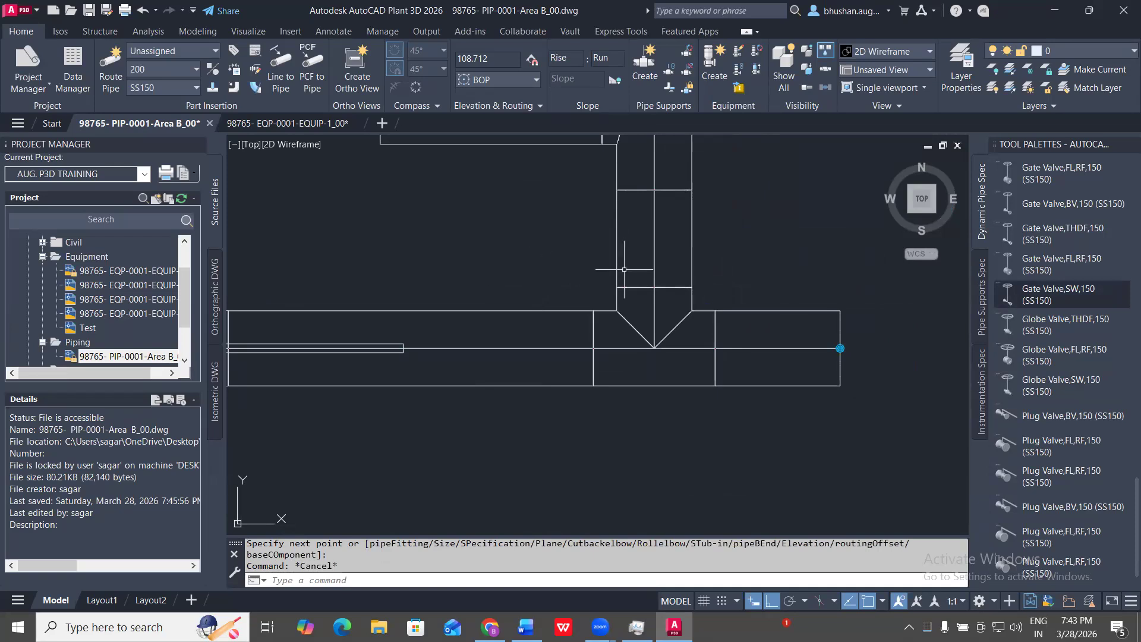
- Undo the tee connection, the horizontal pipe's stretch and the elbow erasure
{"action": "key", "text": "ctrl+z"}
{"action": "key", "text": "ctrl+z"}
{"action": "key", "text": "ctrl+z"}
{"action": "key", "text": "ctrl+z"}
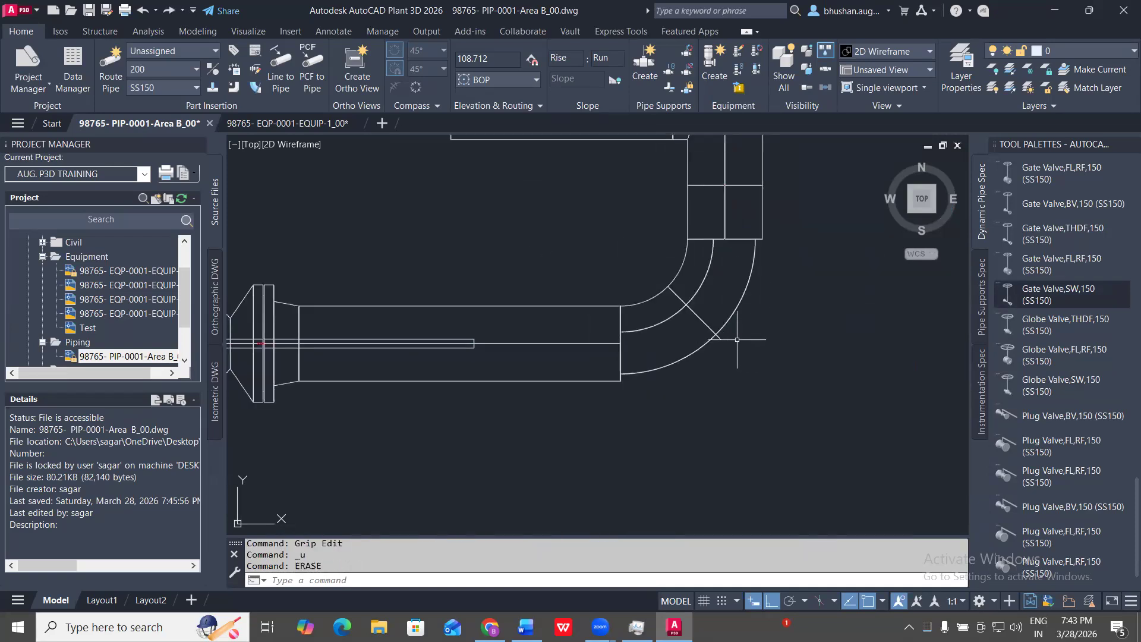
- Continue pipe routing eastward from the elbow to turn it into a tee, and undo that routing
{"action": "left_click", "coordinate": [738, 340]}
{"action": "left_click", "coordinate": [705, 311]}
{"action": "middle_click_drag", "start_coordinate": [837, 375], "coordinate": [612, 349]}
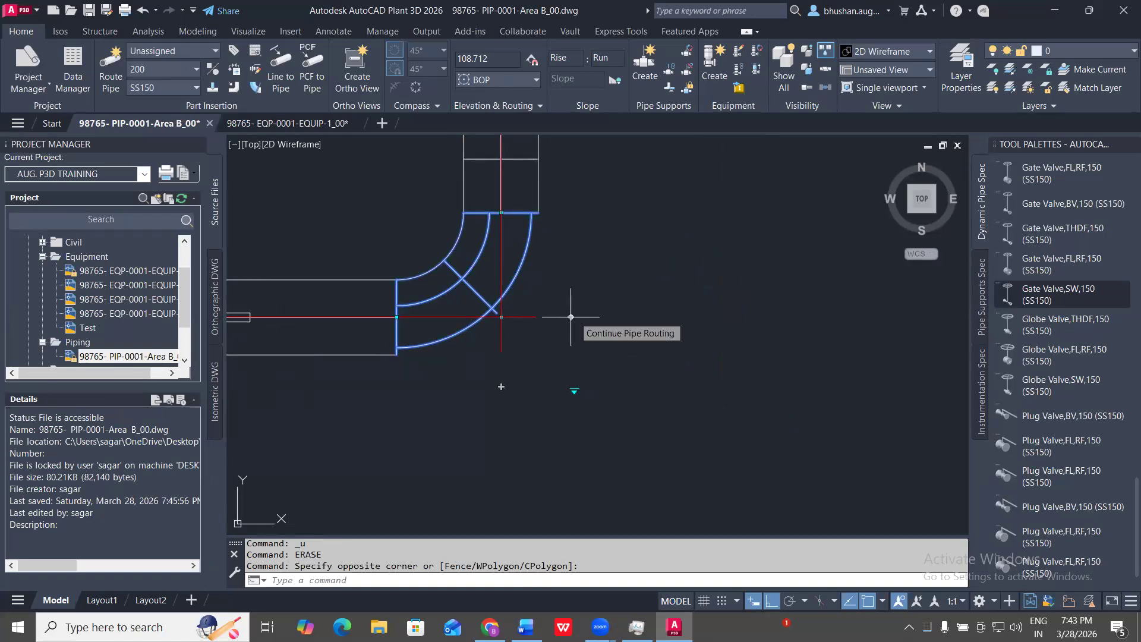
{"action": "left_click", "coordinate": [571, 317]}
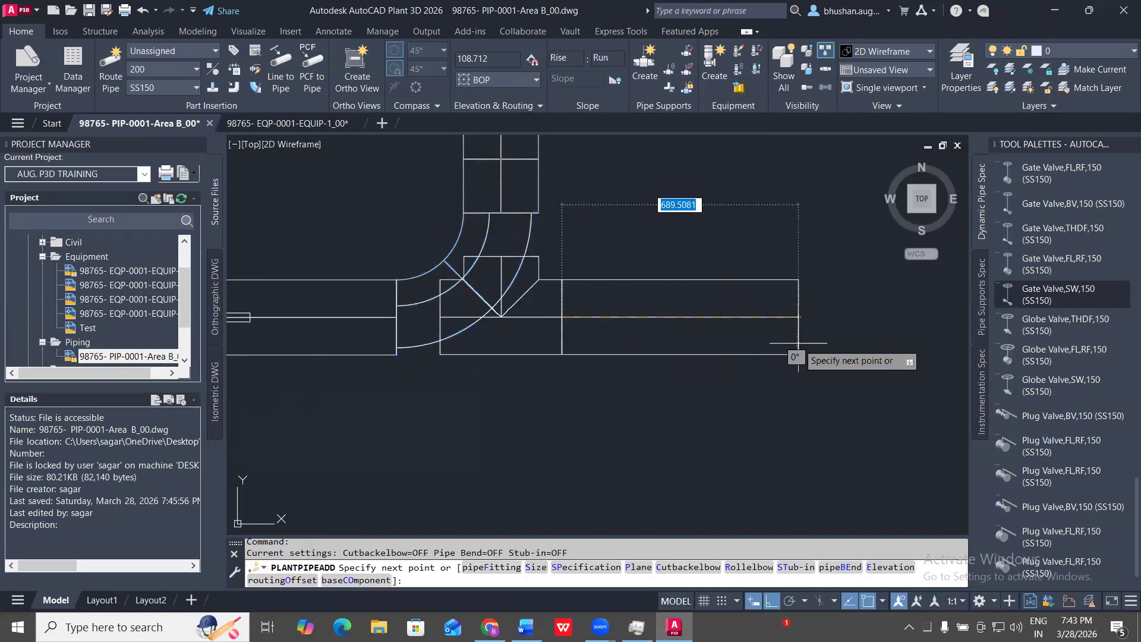
{"action": "left_click", "coordinate": [776, 351]}
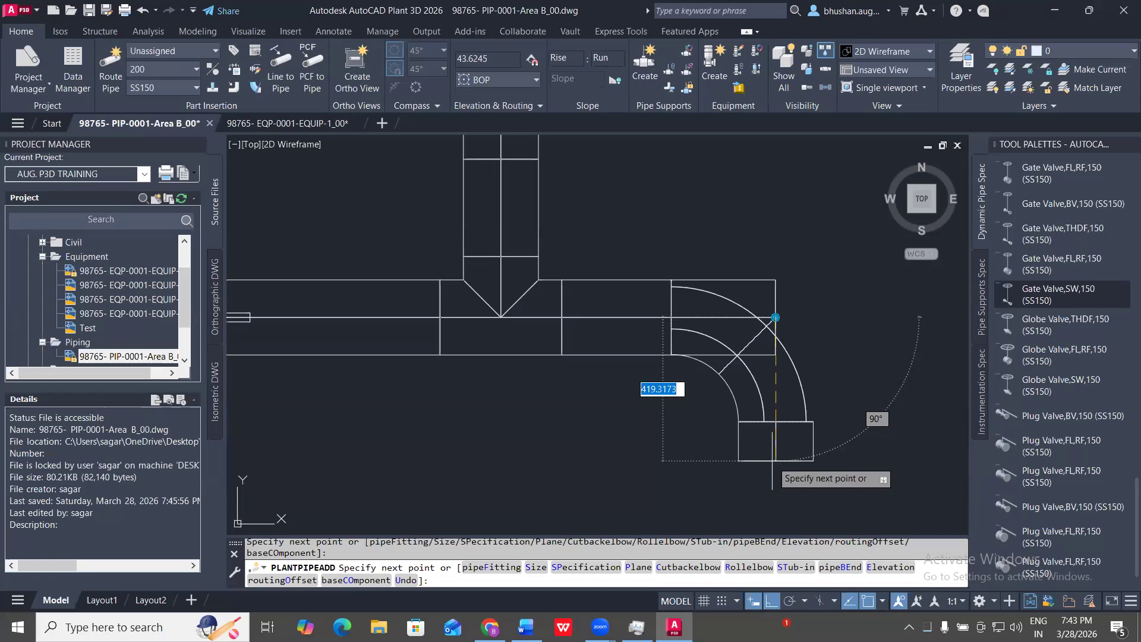
{"action": "key", "text": "Escape"}
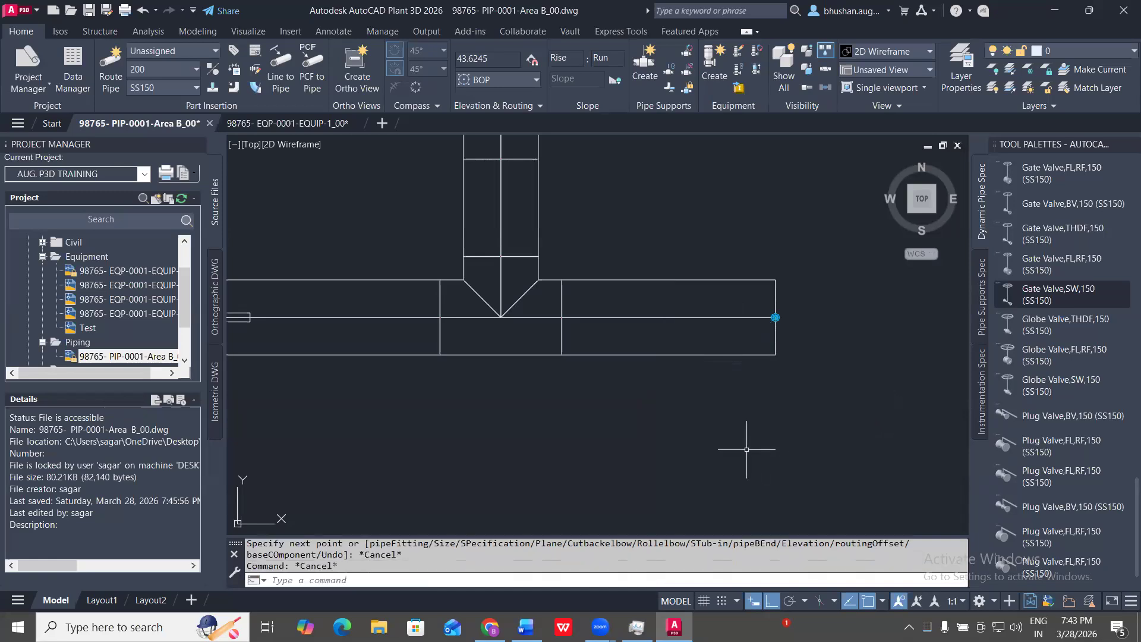
{"action": "key", "text": "ctrl+z"}
- Convert the size 200 elbow into a tee by continuing pipe routing from it with a straight run eastward
{"action": "left_click", "coordinate": [565, 357]}
{"action": "left_click", "coordinate": [467, 247]}
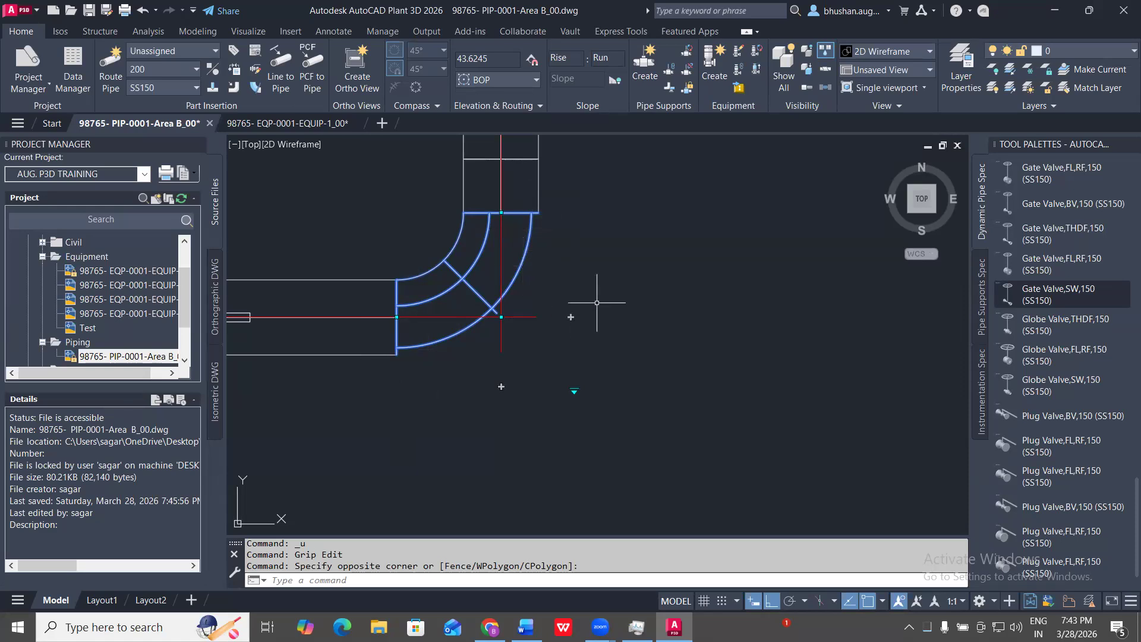
{"action": "left_click", "coordinate": [571, 316]}
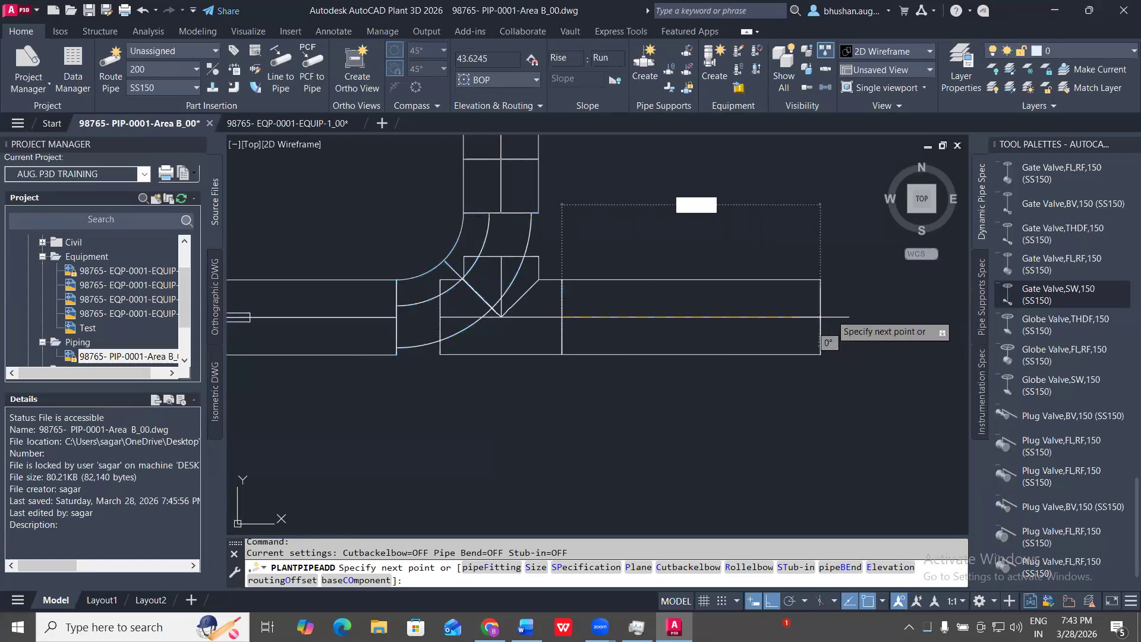
{"action": "left_click", "coordinate": [761, 316]}
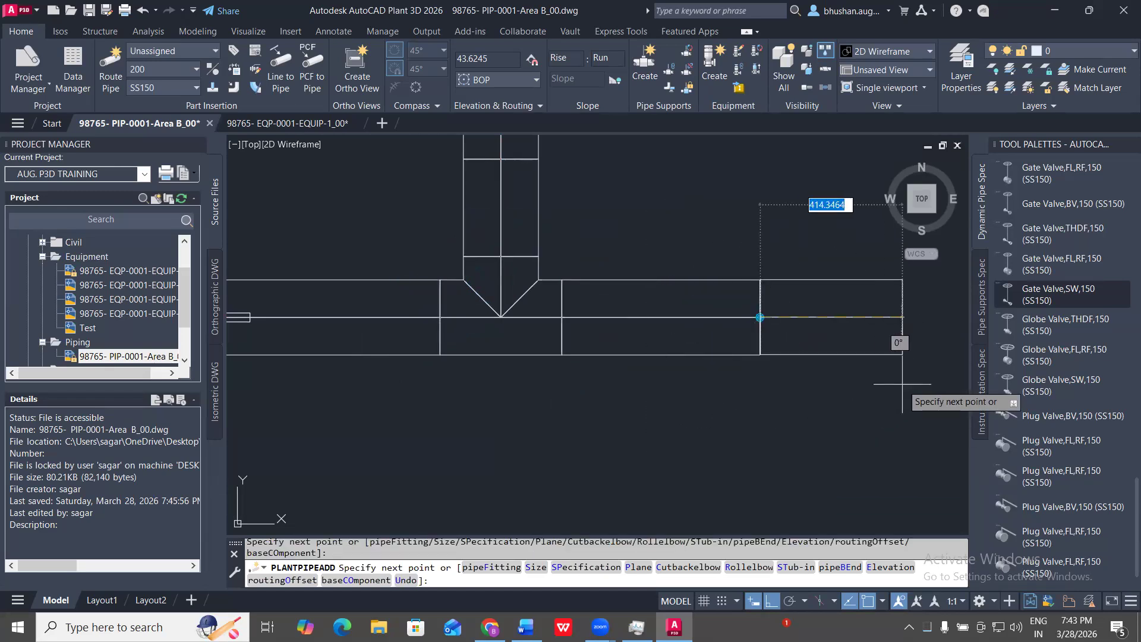
{"action": "key", "text": "Escape"}
{"action": "key", "text": "Escape"}
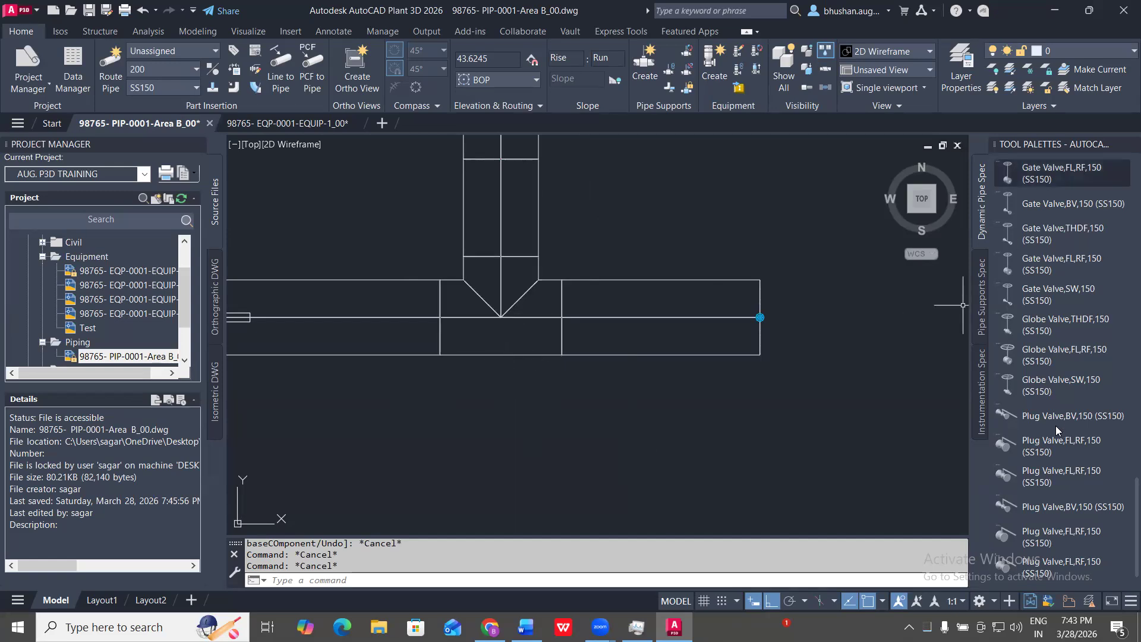
- Route a new horizontal size 200 SS150 pipe eastward, about 958 long, in the free area northeast of the existing tee
{"action": "scroll", "coordinate": [1056, 426], "scroll_direction": "up", "scroll_amount": 15}
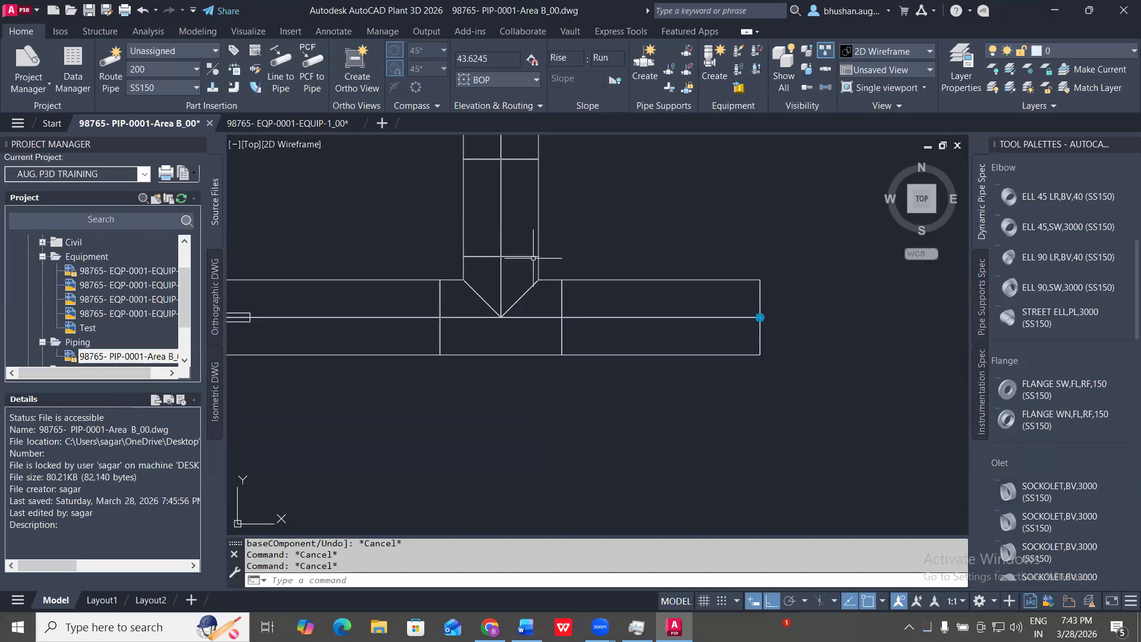
{"action": "scroll", "coordinate": [577, 301], "scroll_direction": "down", "scroll_amount": 4}
{"action": "middle_click_drag", "start_coordinate": [820, 314], "coordinate": [736, 365]}
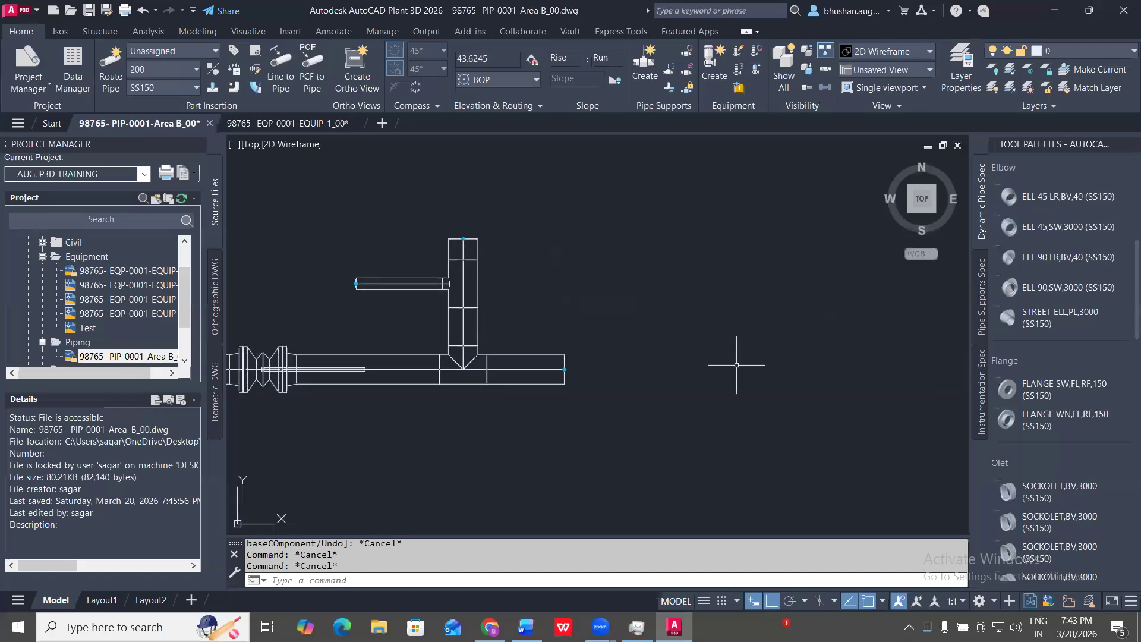
{"action": "type", "text": "PL"}
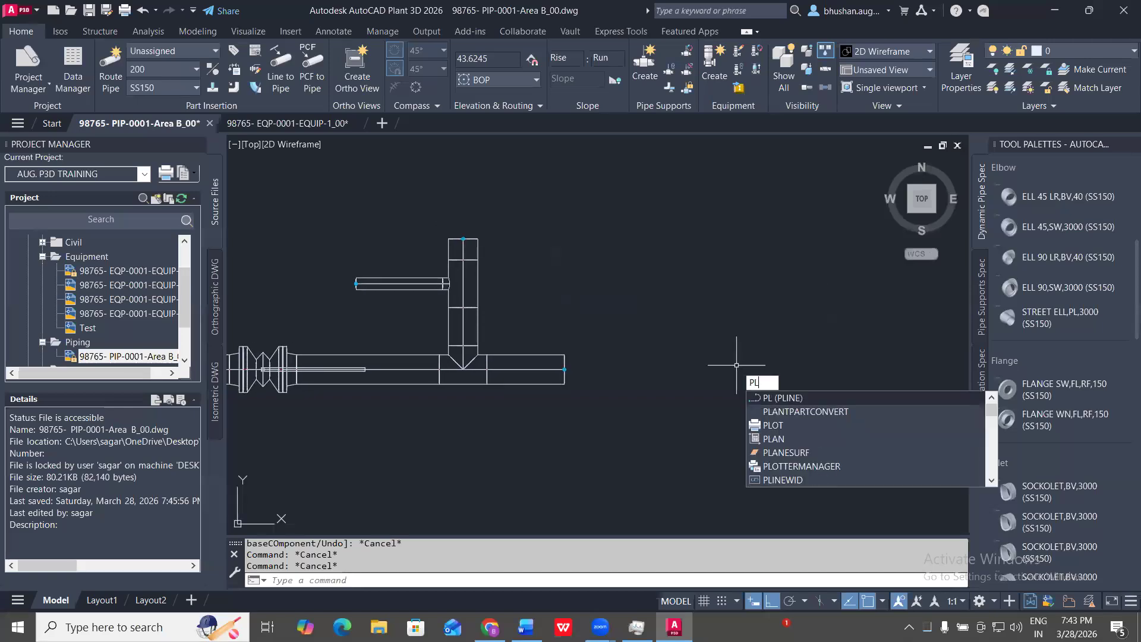
{"action": "type", "text": "ANT"}
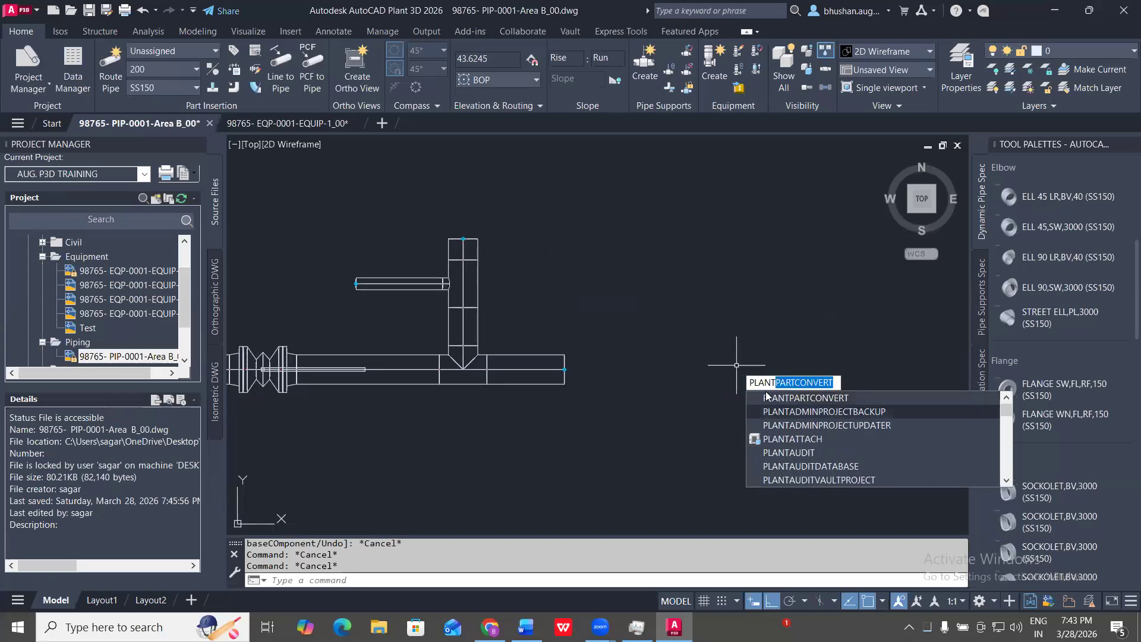
{"action": "type", "text": "PIPE"}
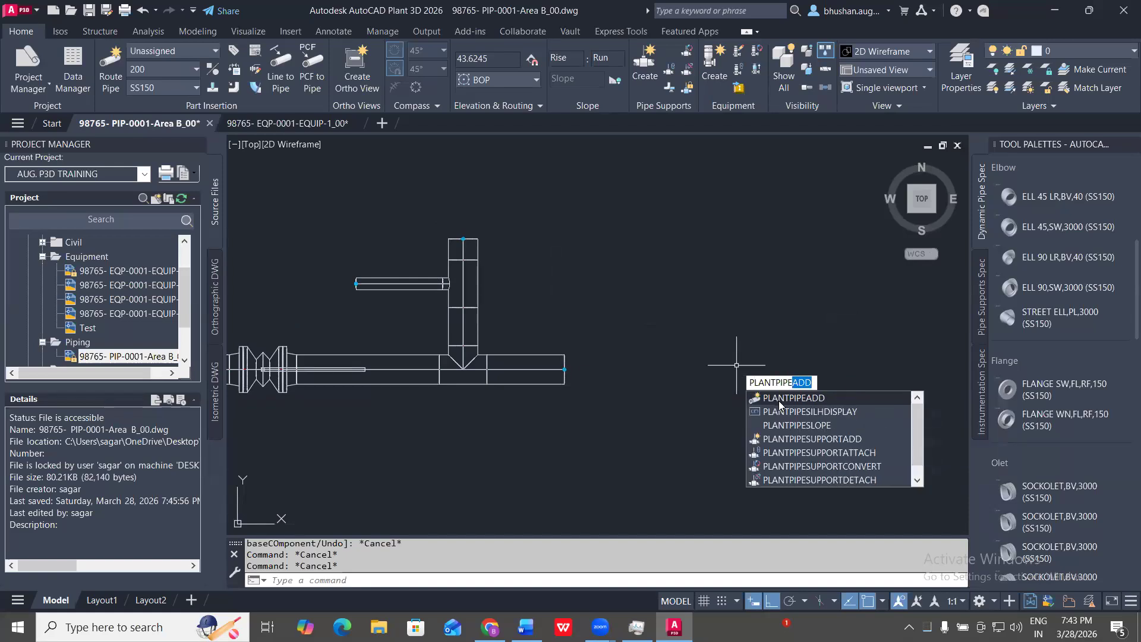
{"action": "left_click", "coordinate": [777, 399]}
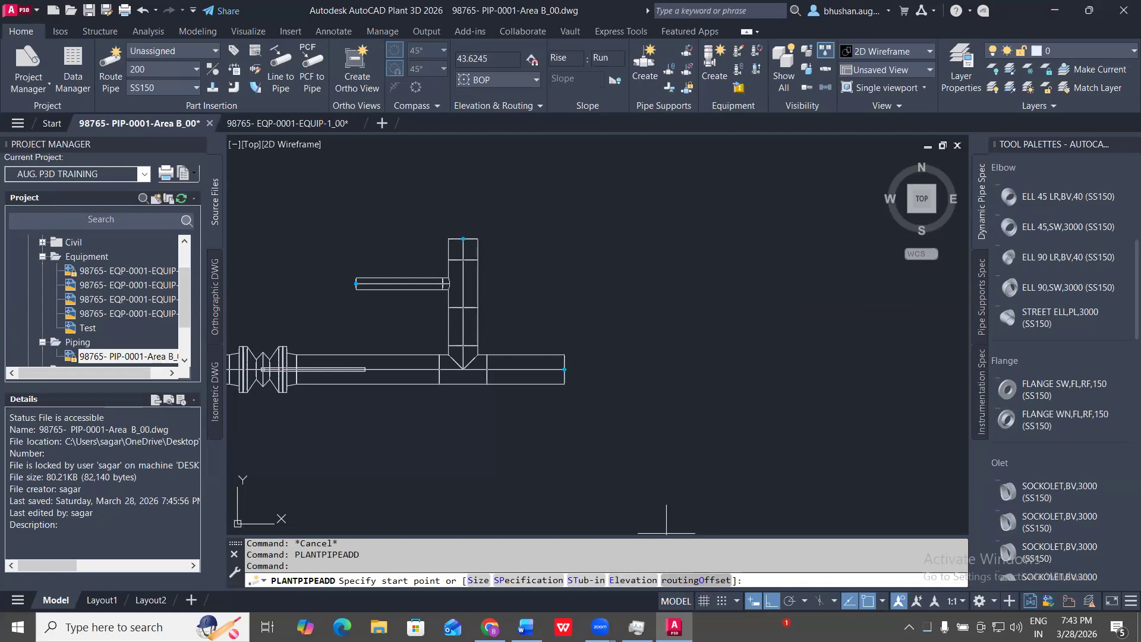
{"action": "left_click", "coordinate": [636, 241]}
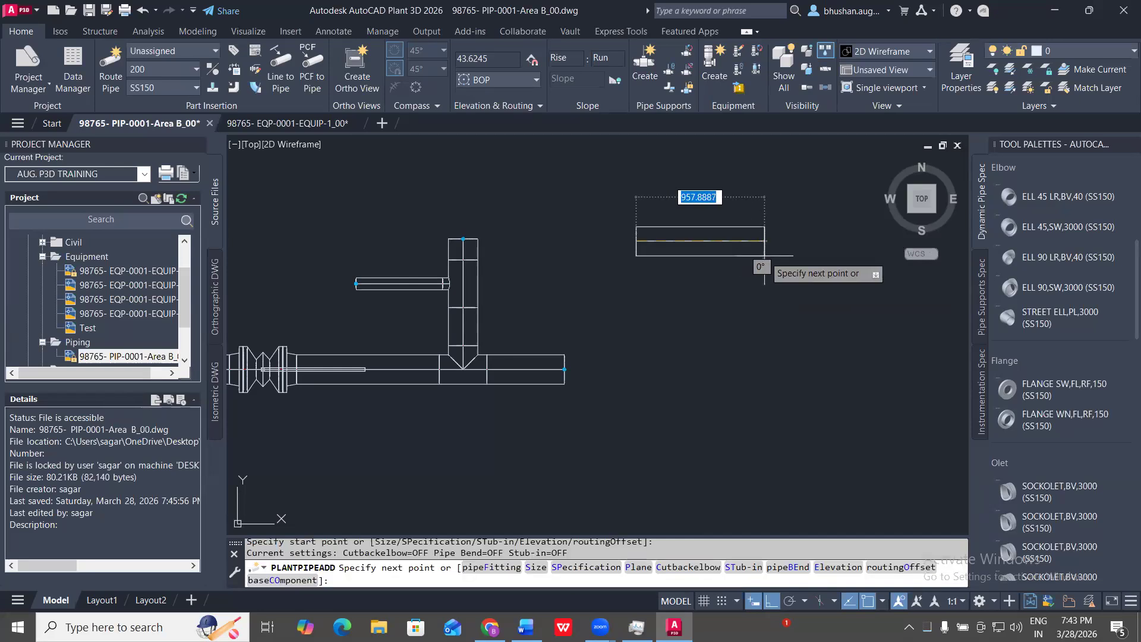
{"action": "left_click", "coordinate": [765, 256]}
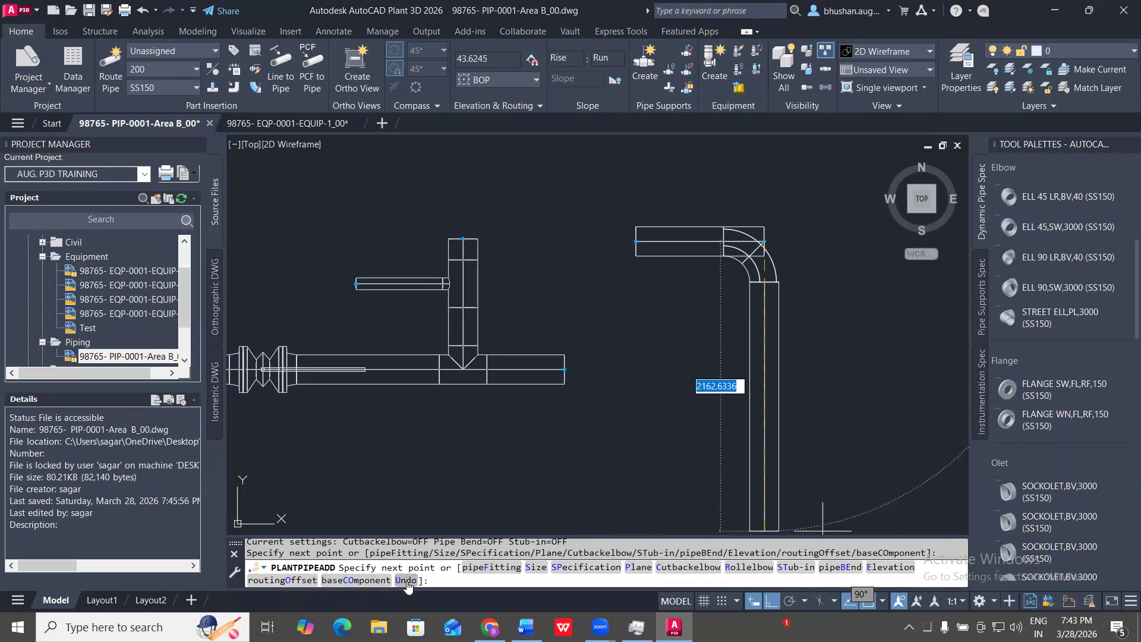
- Add a size 200 butt-weld tee (ASME B16.9, Sch 40s) at the new pipe's east end and finish routing
{"action": "left_click", "coordinate": [484, 572]}
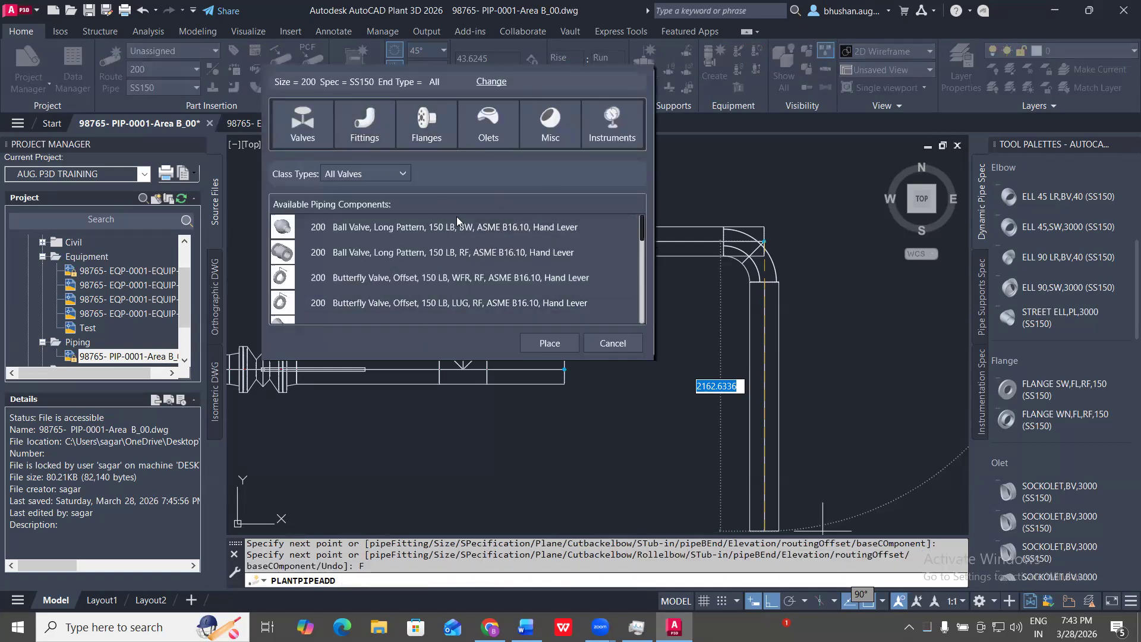
{"action": "left_click", "coordinate": [373, 136]}
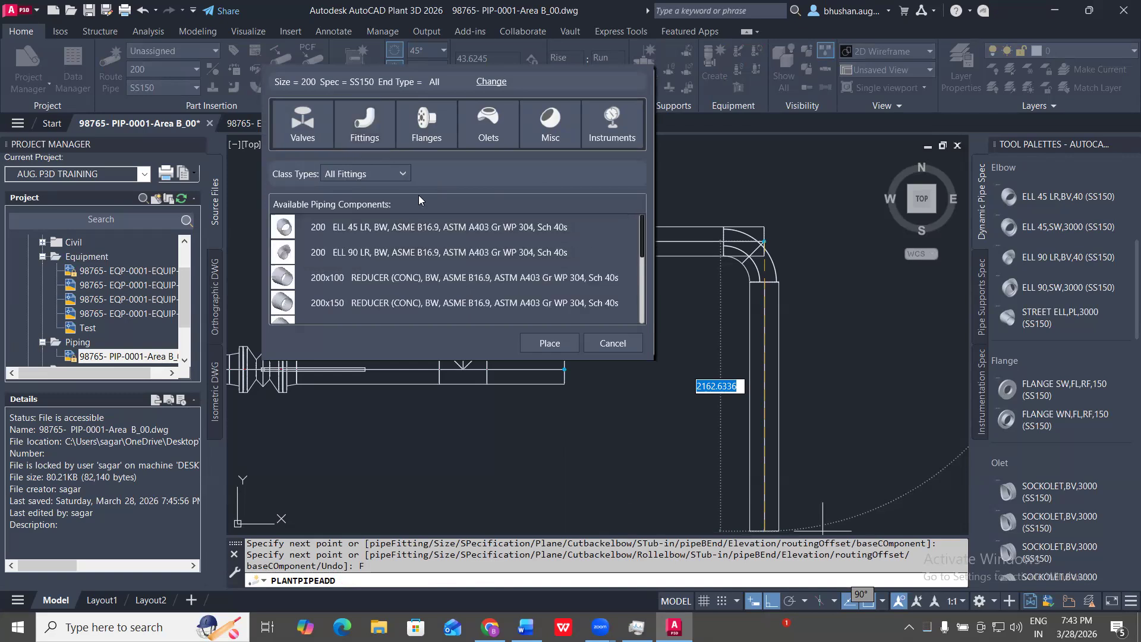
{"action": "left_click", "coordinate": [388, 174]}
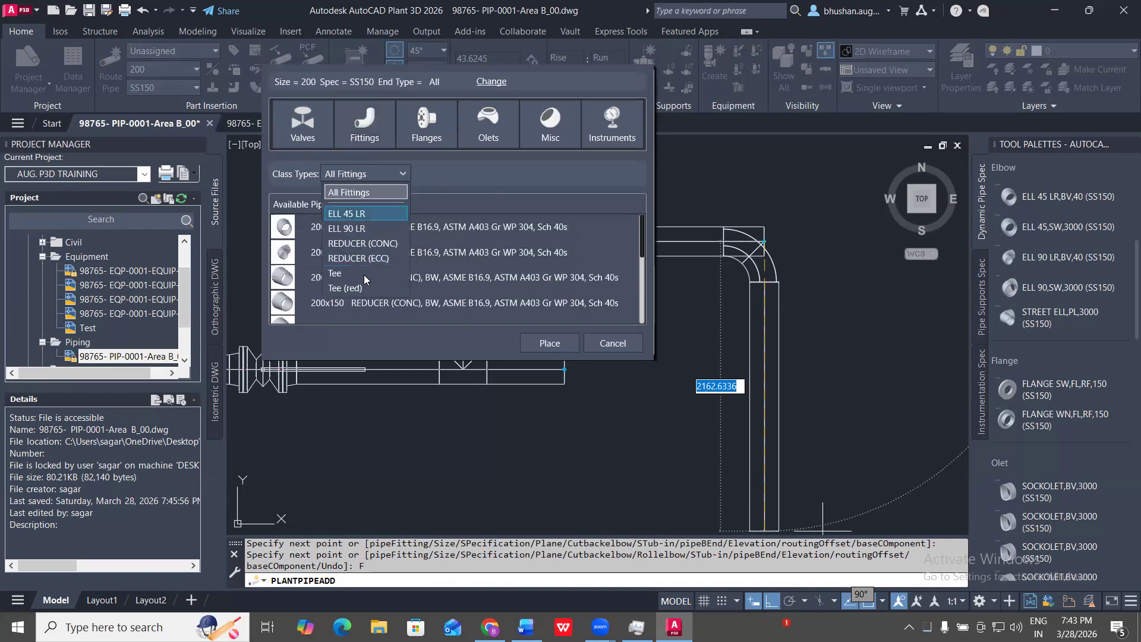
{"action": "left_click", "coordinate": [365, 276]}
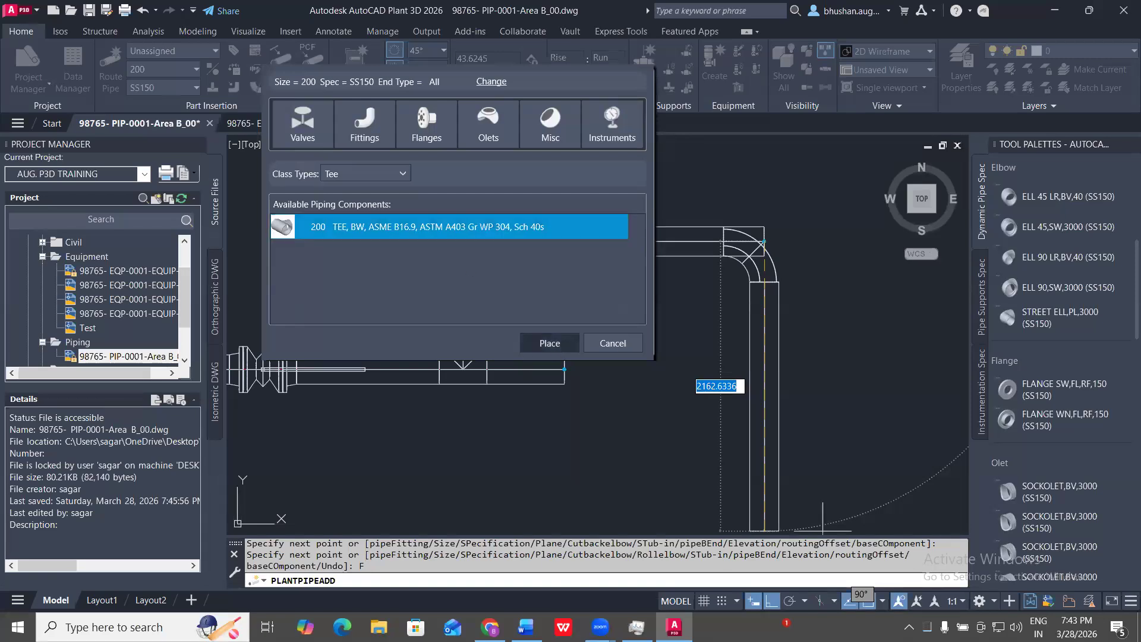
{"action": "left_click", "coordinate": [550, 343]}
{"action": "scroll", "coordinate": [743, 253], "scroll_direction": "up", "scroll_amount": 3}
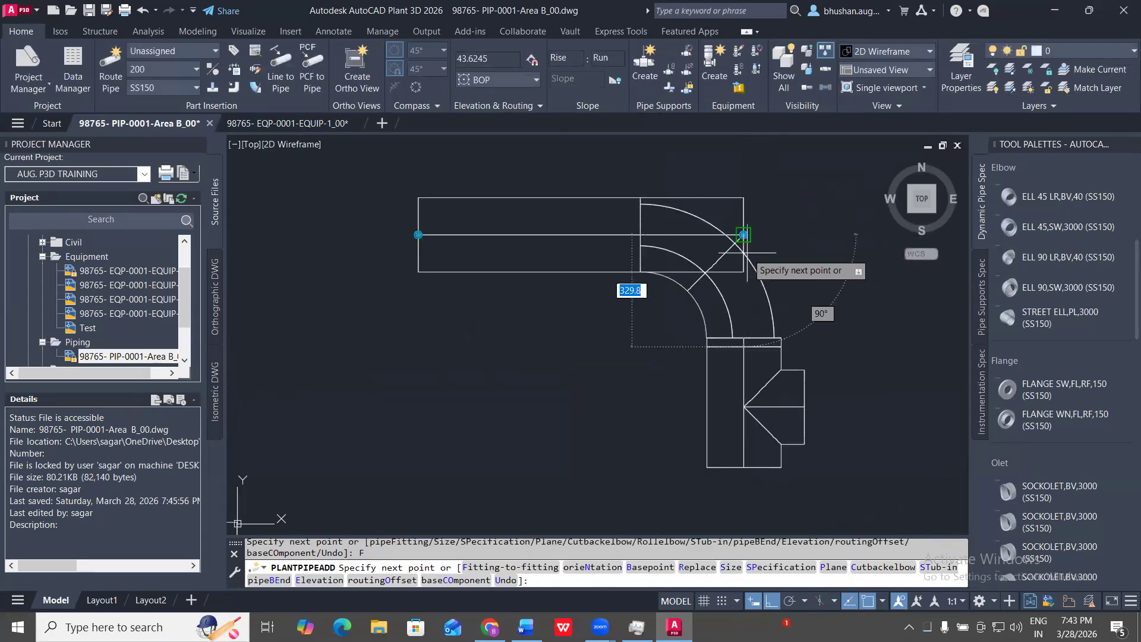
{"action": "left_click", "coordinate": [744, 252]}
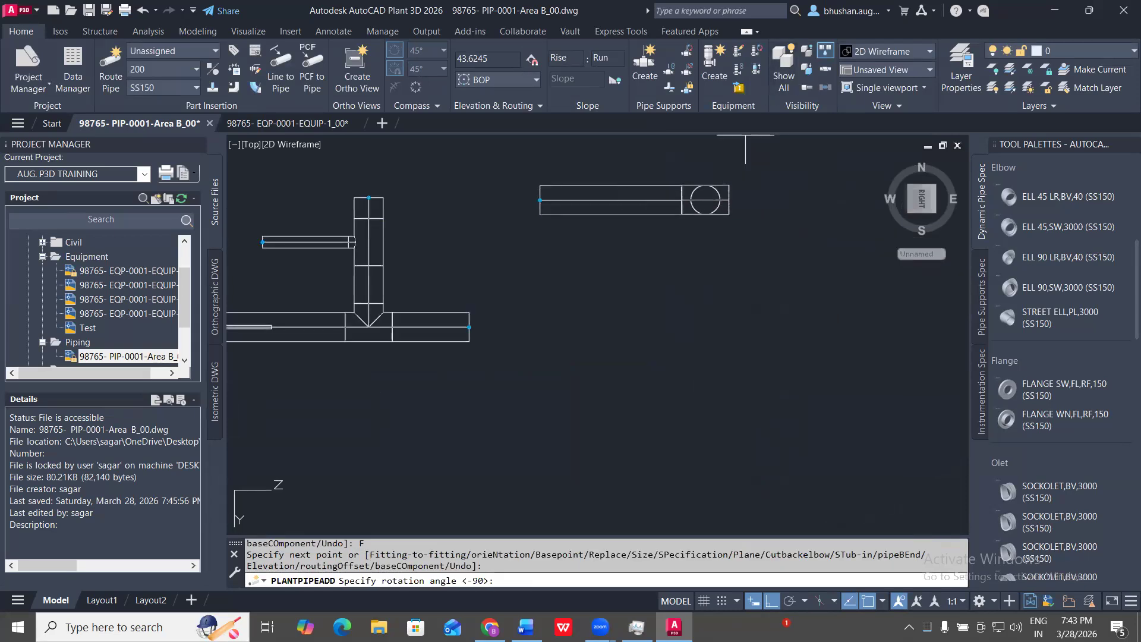
{"action": "scroll", "coordinate": [695, 306], "scroll_direction": "down", "scroll_amount": 4}
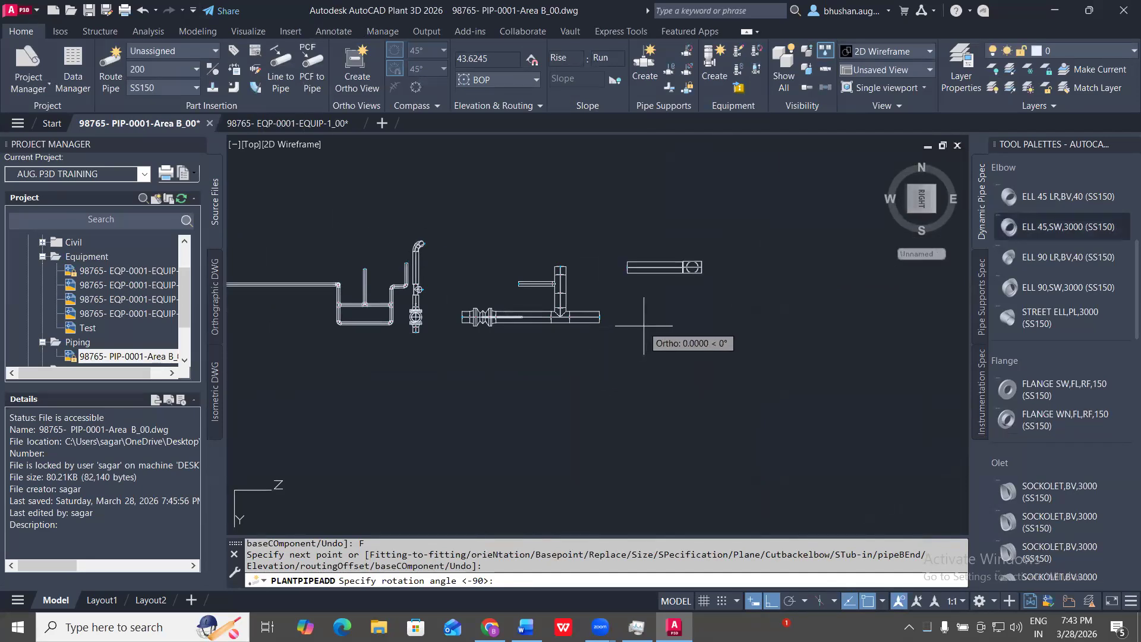
{"action": "key", "text": "Escape"}
{"action": "key", "text": "Escape"}
{"action": "key", "text": "Escape"}
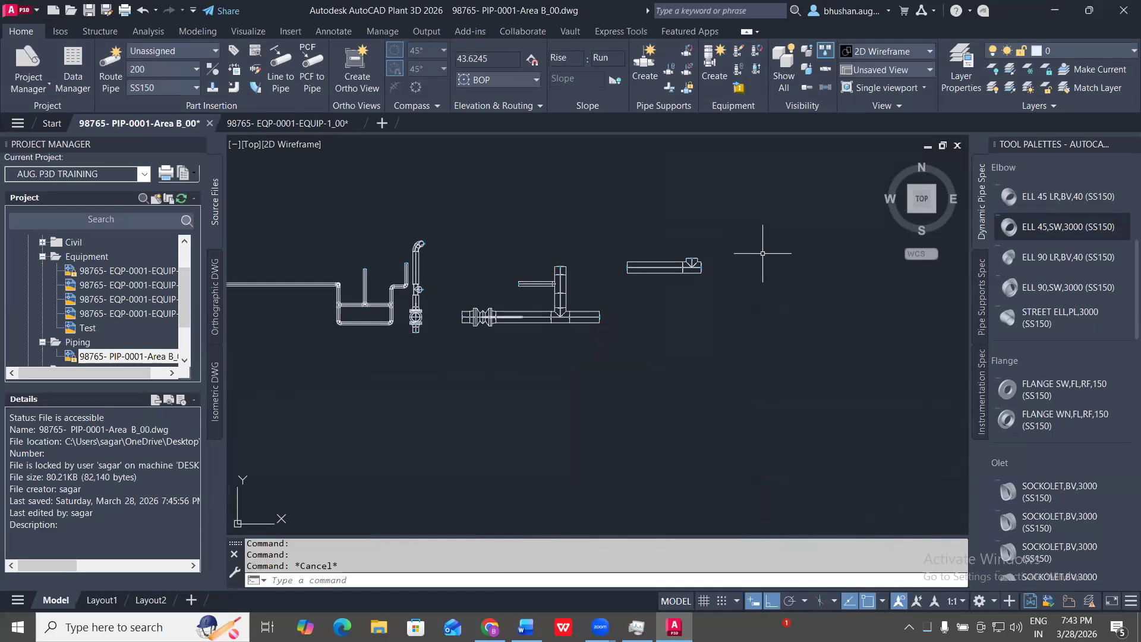
{"action": "key", "text": "Escape"}
{"action": "key", "text": "Escape"}
- Continue a straight size 200 pipe eastward from the open run end of the new tee
{"action": "left_click", "coordinate": [691, 267]}
{"action": "scroll", "coordinate": [690, 270], "scroll_direction": "up", "scroll_amount": 8}
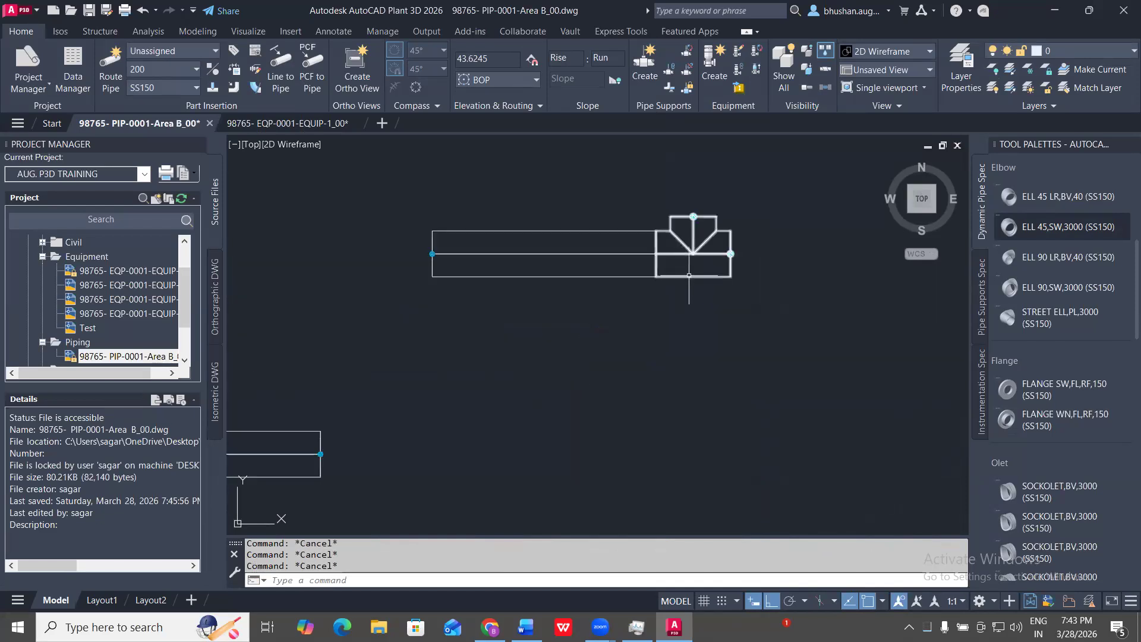
{"action": "middle_click_drag", "start_coordinate": [772, 307], "coordinate": [526, 359]}
{"action": "left_click", "coordinate": [647, 336]}
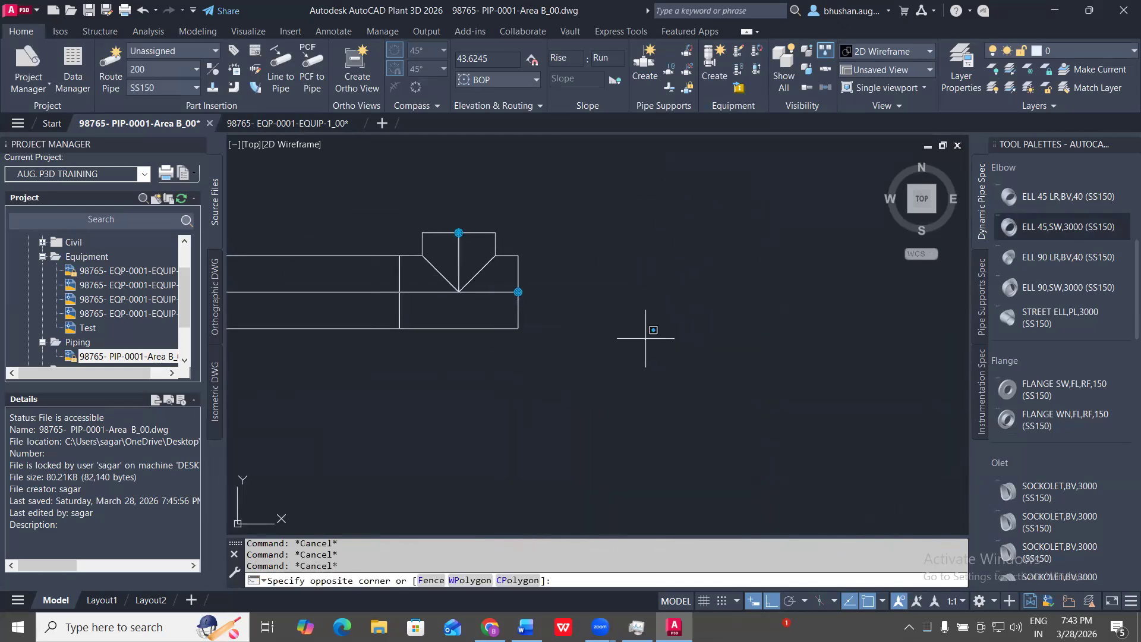
{"action": "left_click", "coordinate": [407, 241]}
{"action": "left_click", "coordinate": [553, 291]}
{"action": "left_click", "coordinate": [710, 291]}
{"action": "key", "text": "Escape"}
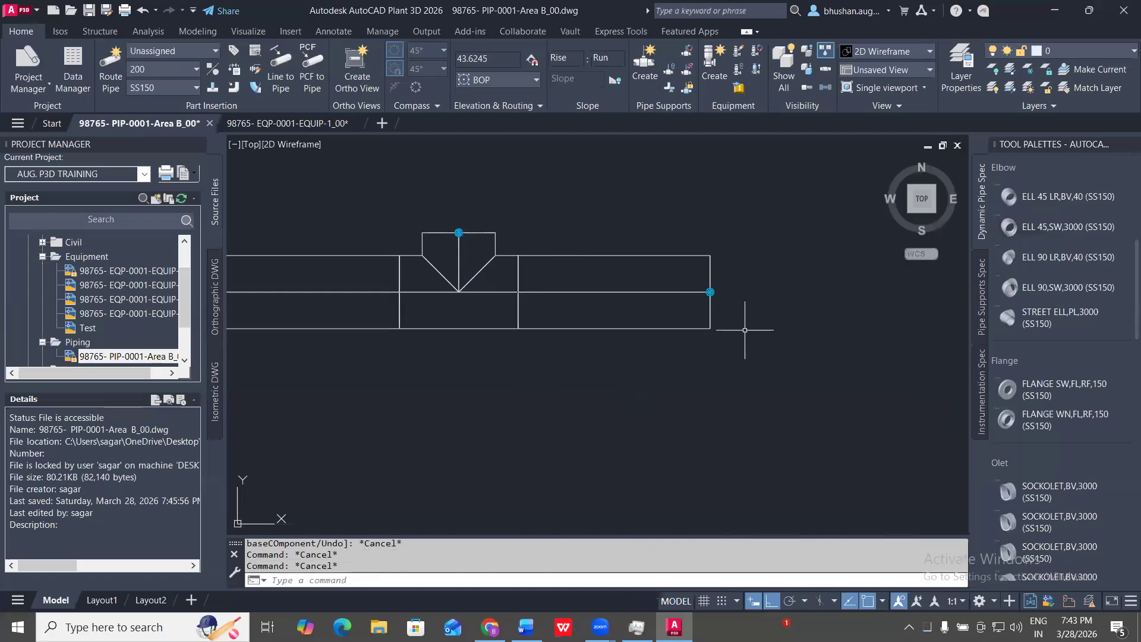
- Open the pipe spec viewer with PLANTSPECVIEWER, browse the SS150 spec sheet's components, and close it
{"action": "left_click", "coordinate": [548, 475]}
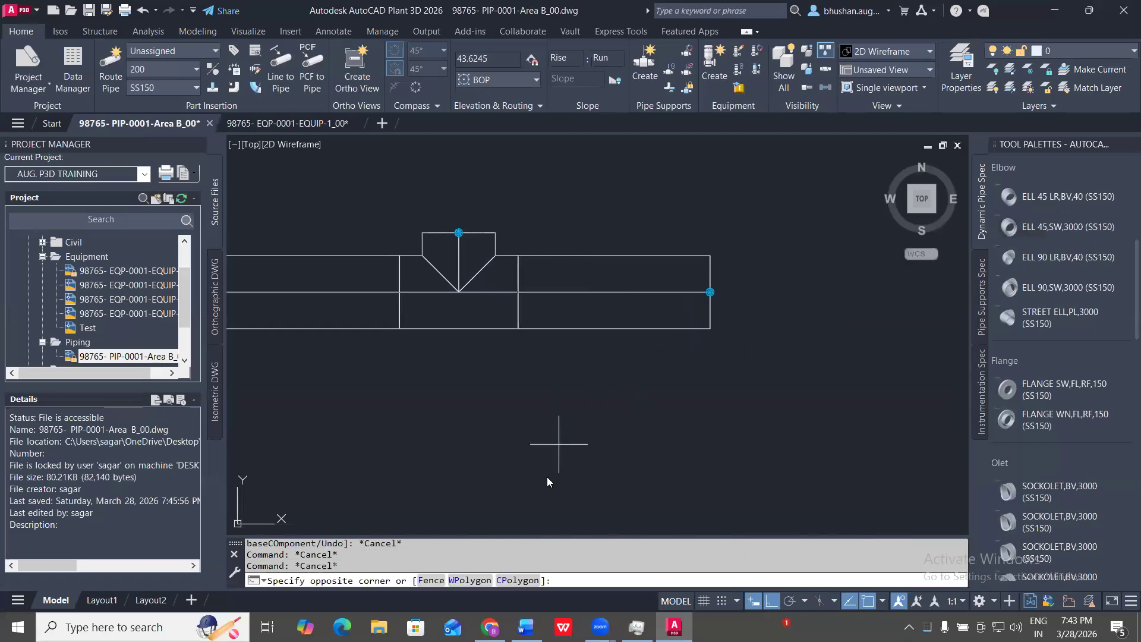
{"action": "type", "text": "PLA"}
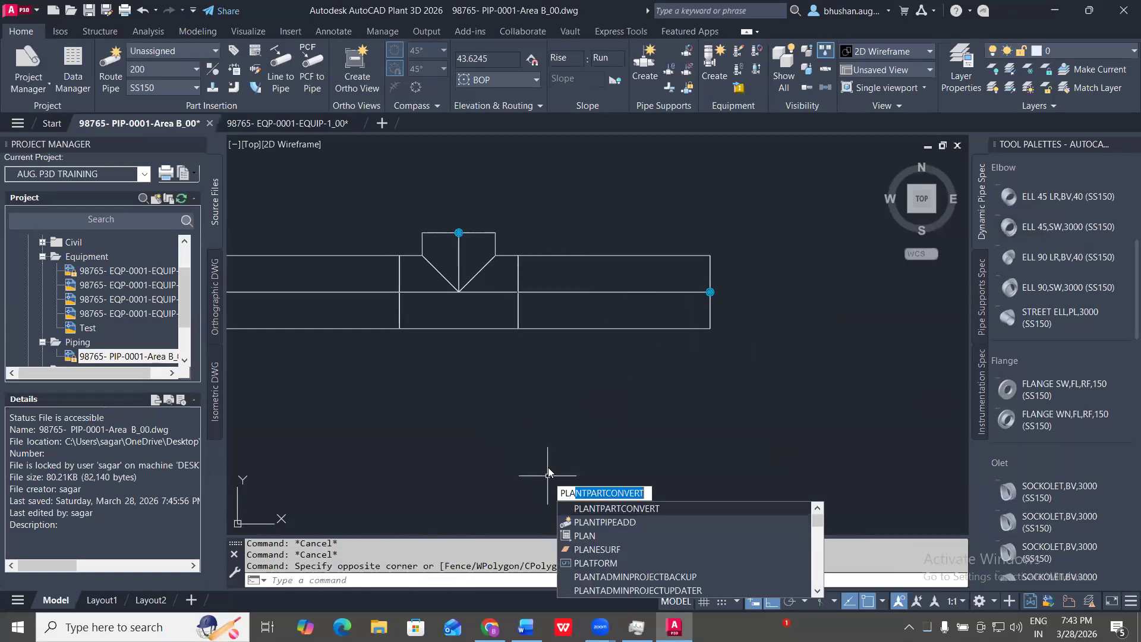
{"action": "type", "text": "NTSPEC"}
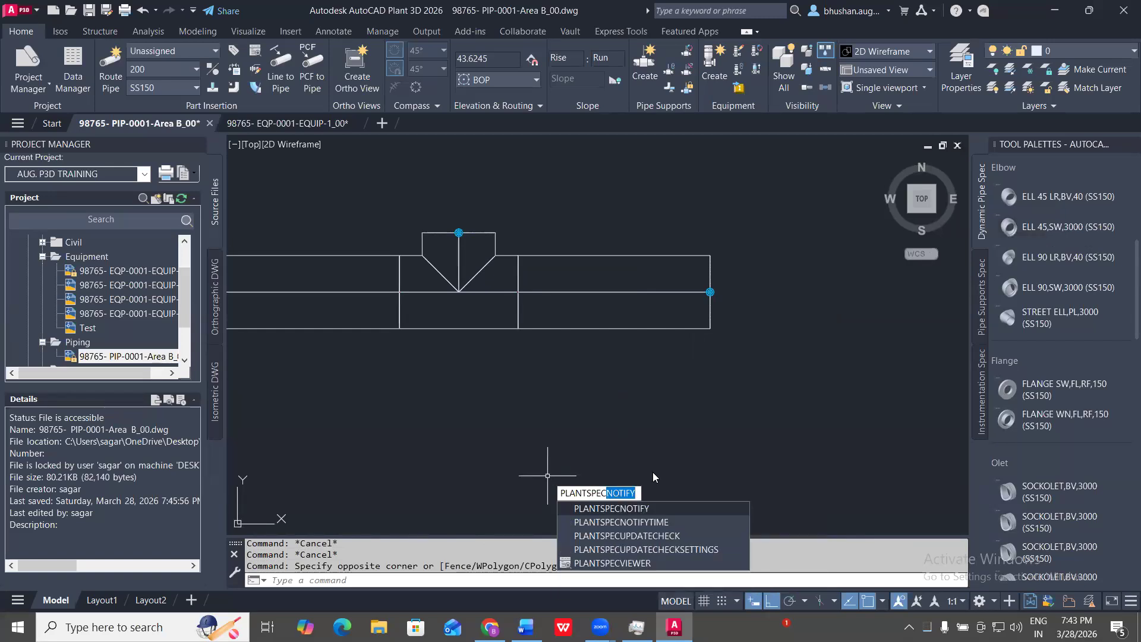
{"action": "type", "text": "VIEWER"}
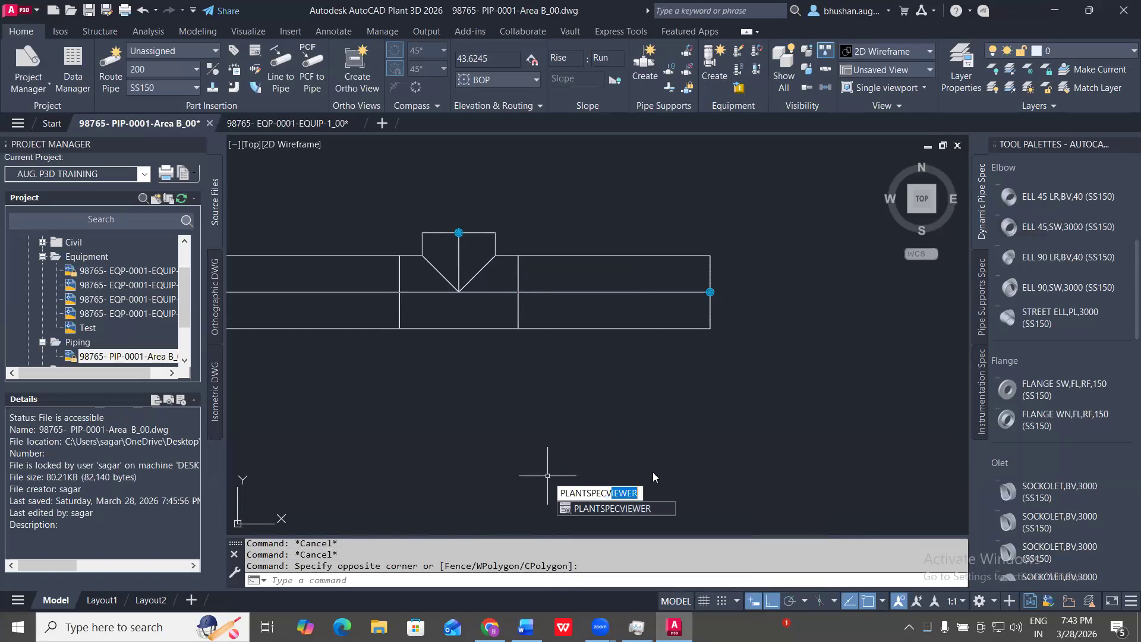
{"action": "left_click", "coordinate": [641, 509]}
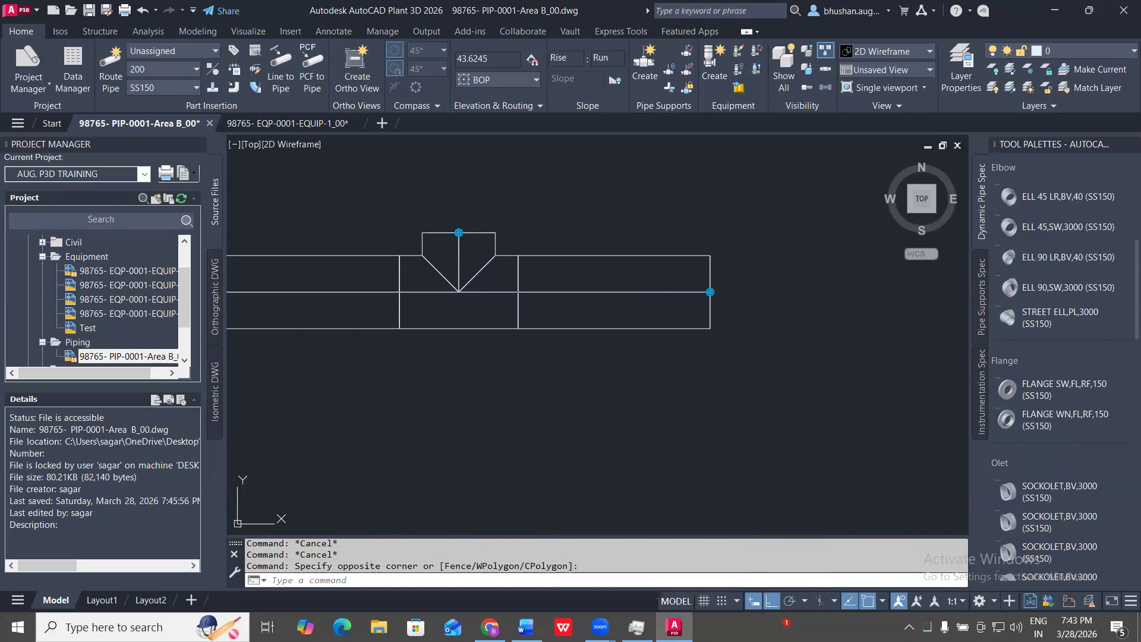
{"action": "scroll", "coordinate": [283, 168], "scroll_direction": "down", "scroll_amount": 10}
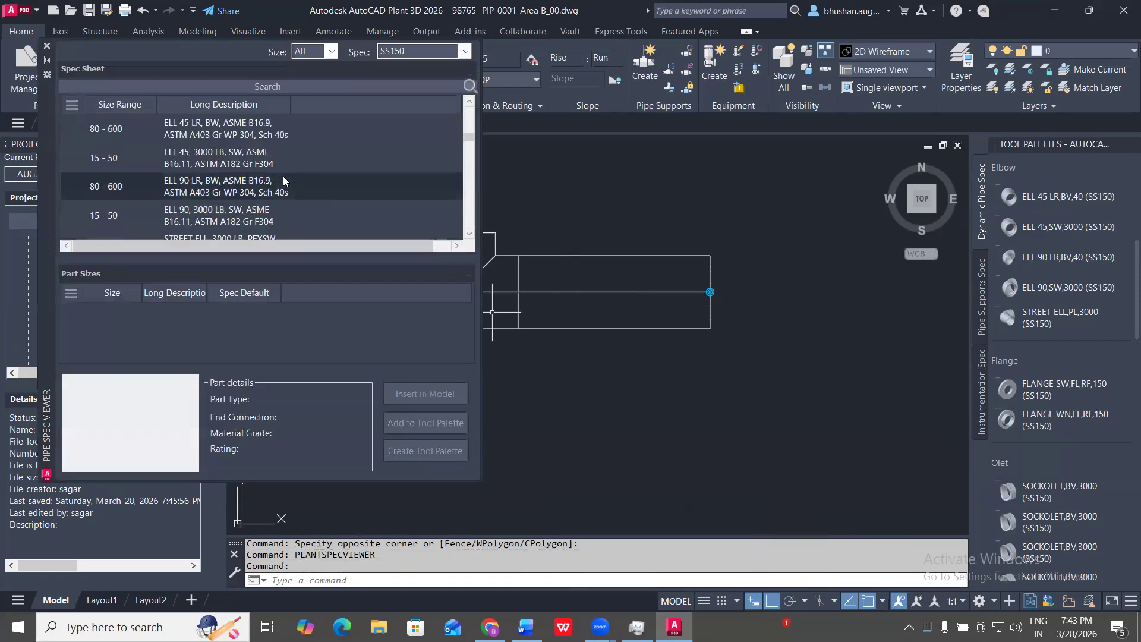
{"action": "scroll", "coordinate": [309, 158], "scroll_direction": "down", "scroll_amount": 5}
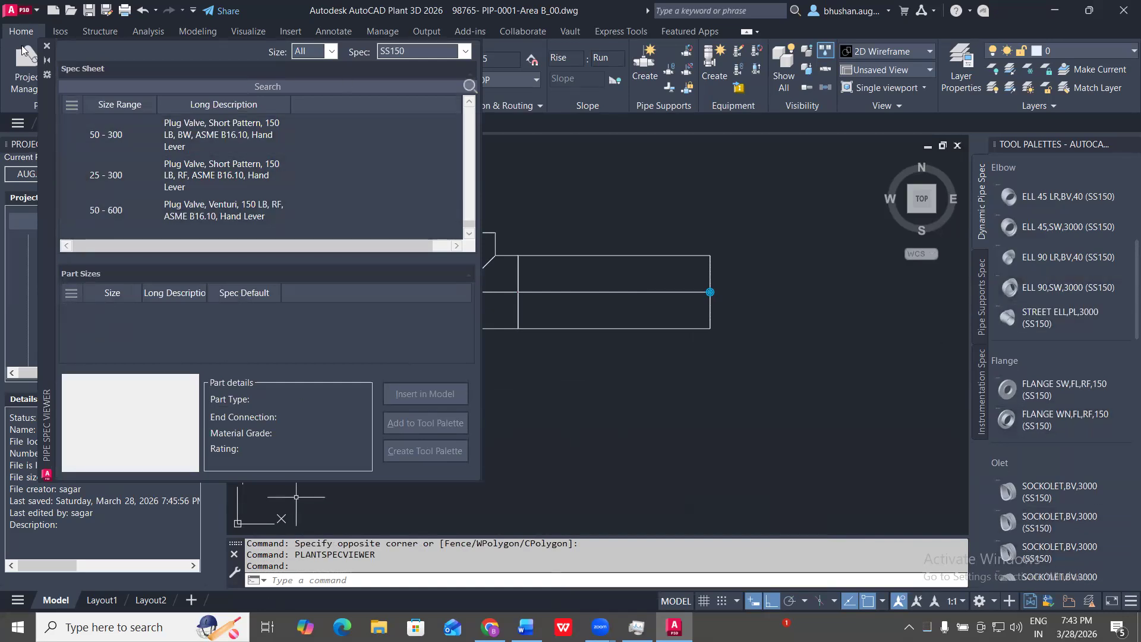
{"action": "left_click", "coordinate": [45, 47]}
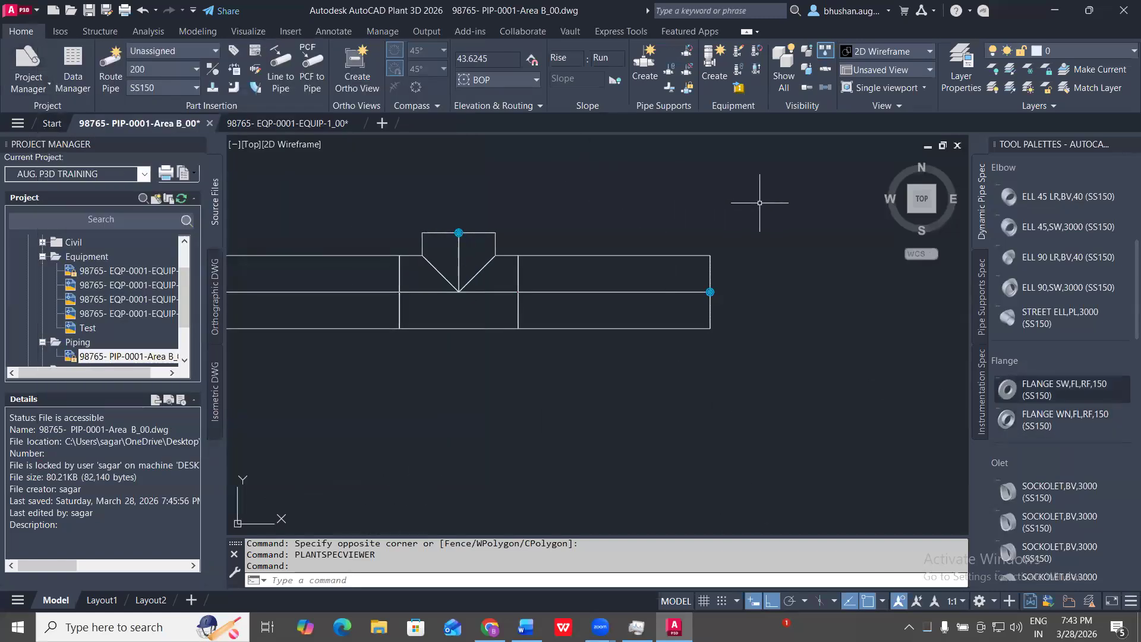
- Select the piping components across the drawing and hide them
{"action": "scroll", "coordinate": [654, 285], "scroll_direction": "down", "scroll_amount": 6}
{"action": "scroll", "coordinate": [714, 396], "scroll_direction": "down", "scroll_amount": 3}
{"action": "left_click", "coordinate": [879, 466]}
{"action": "left_click", "coordinate": [301, 262]}
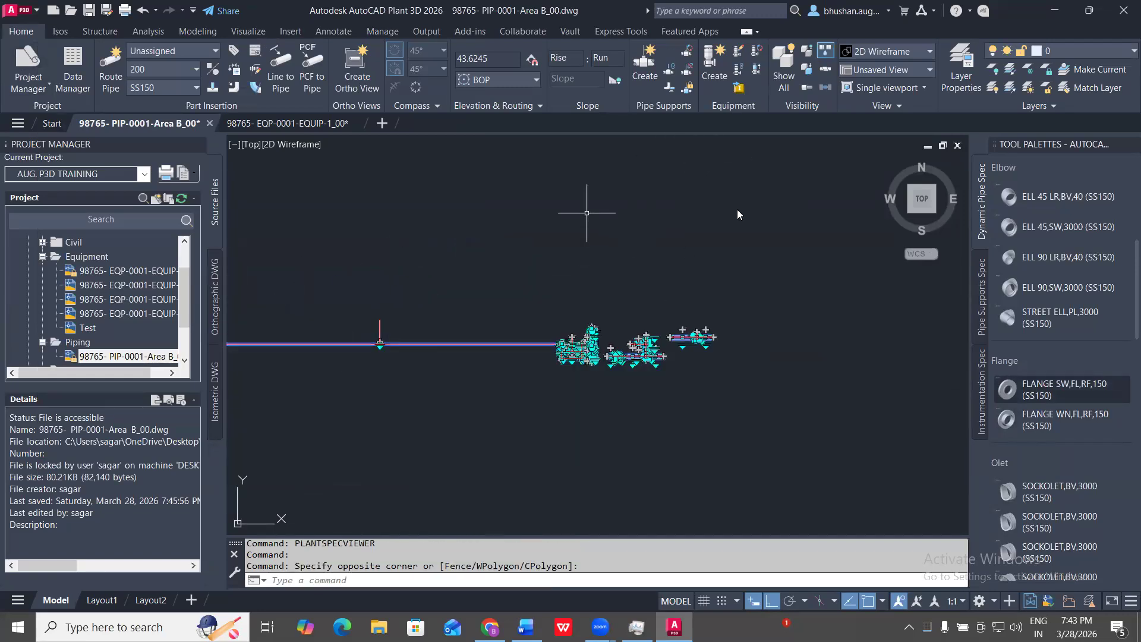
{"action": "right_click", "coordinate": [586, 213]}
{"action": "left_click", "coordinate": [815, 265]}
{"action": "left_click", "coordinate": [724, 192]}
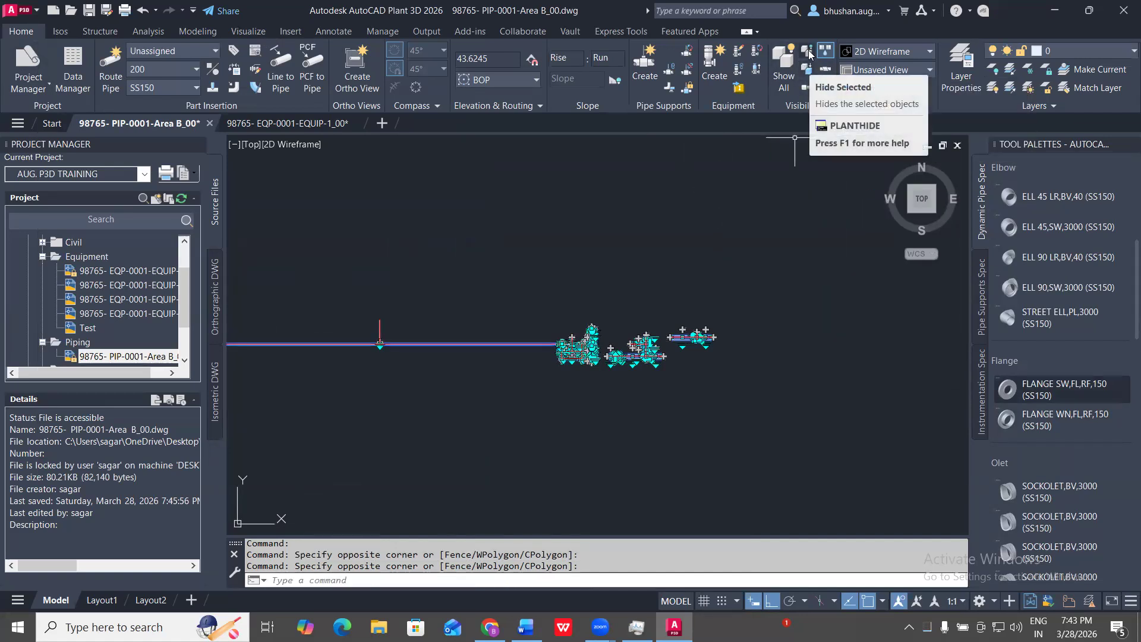
{"action": "left_click", "coordinate": [807, 69]}
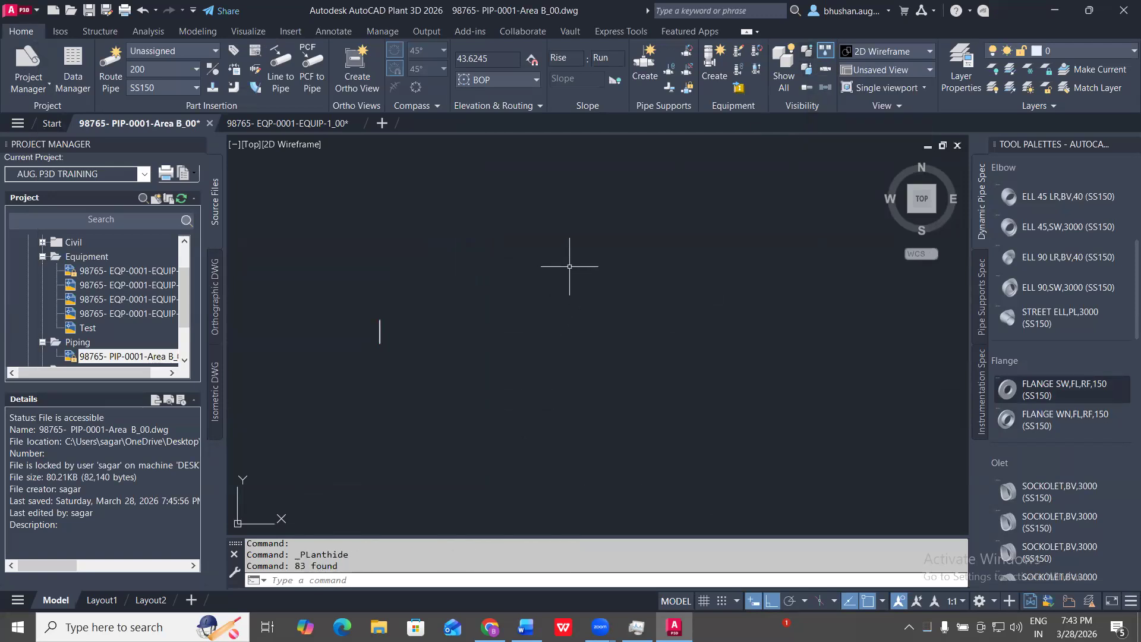
- Show all hidden piping components again with PLANTSHOWALL
{"action": "type", "text": "PLA"}
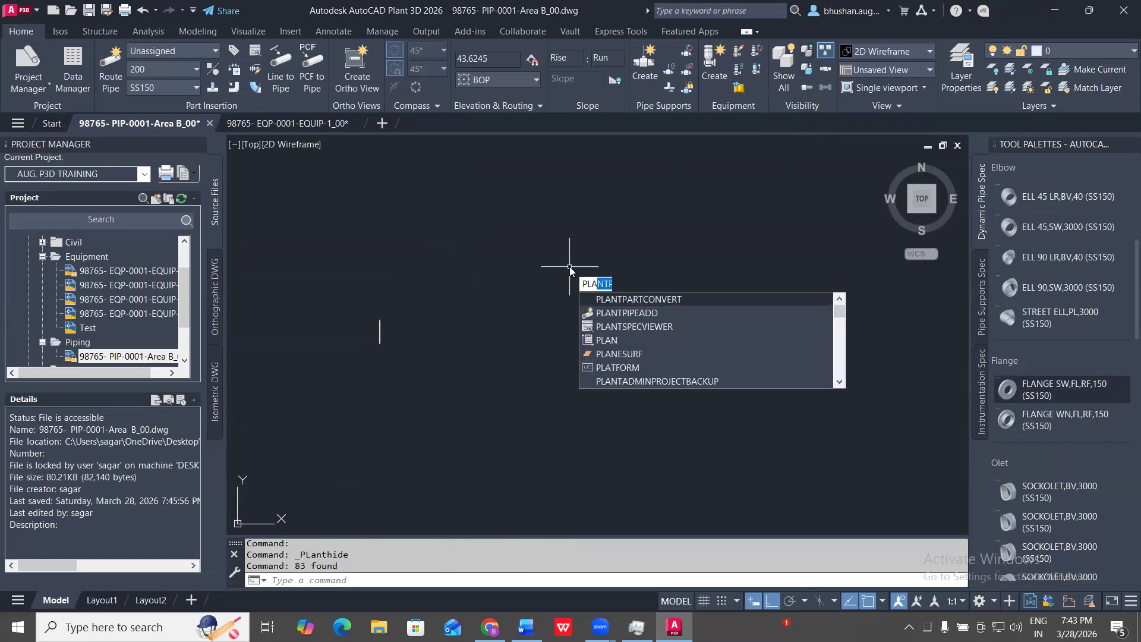
{"action": "type", "text": "NTSHO"}
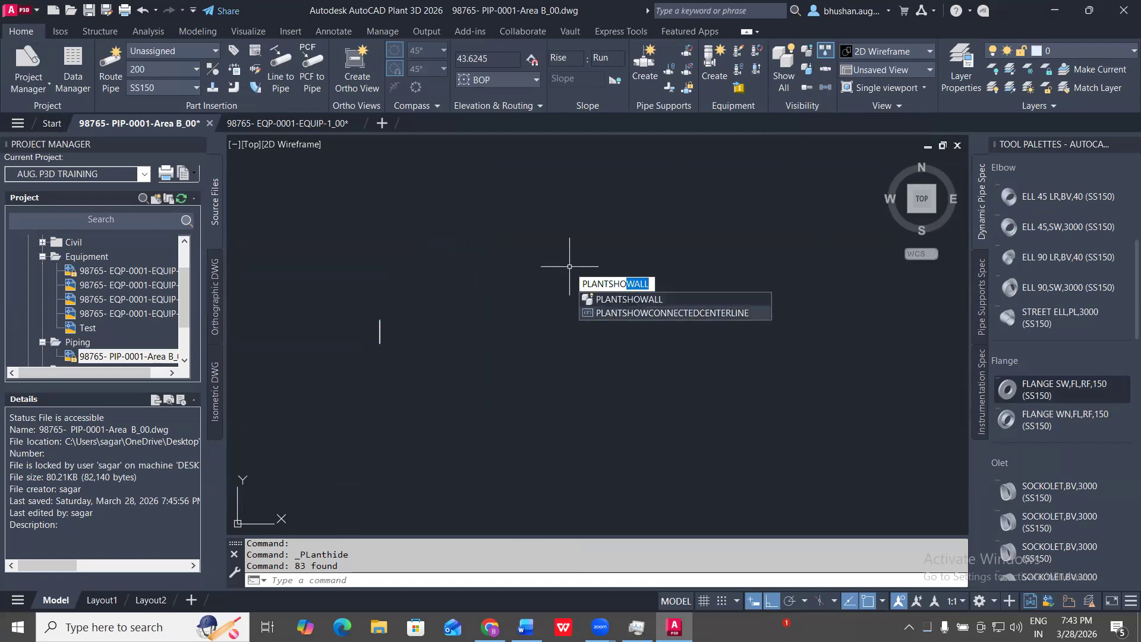
{"action": "key", "text": "Return"}
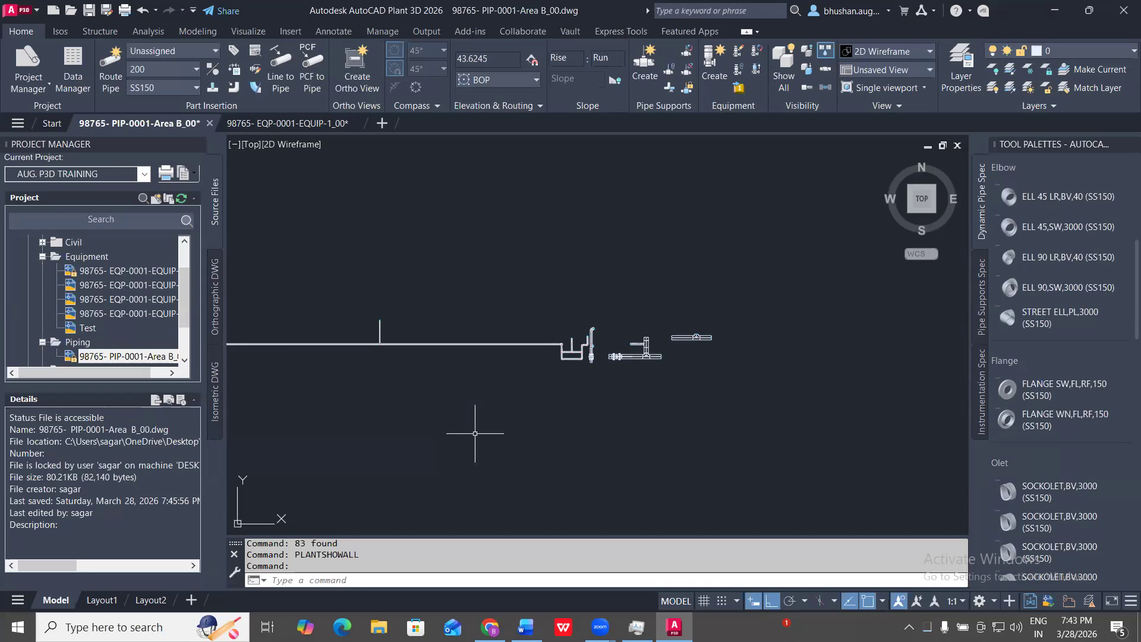
- Add a field weld with PLANTWELDADD on the horizontal pipe, at its end joining the tee
{"action": "scroll", "coordinate": [476, 382], "scroll_direction": "up", "scroll_amount": 6}
{"action": "middle_click_drag", "start_coordinate": [568, 360], "coordinate": [704, 486]}
{"action": "type", "text": "PL"}
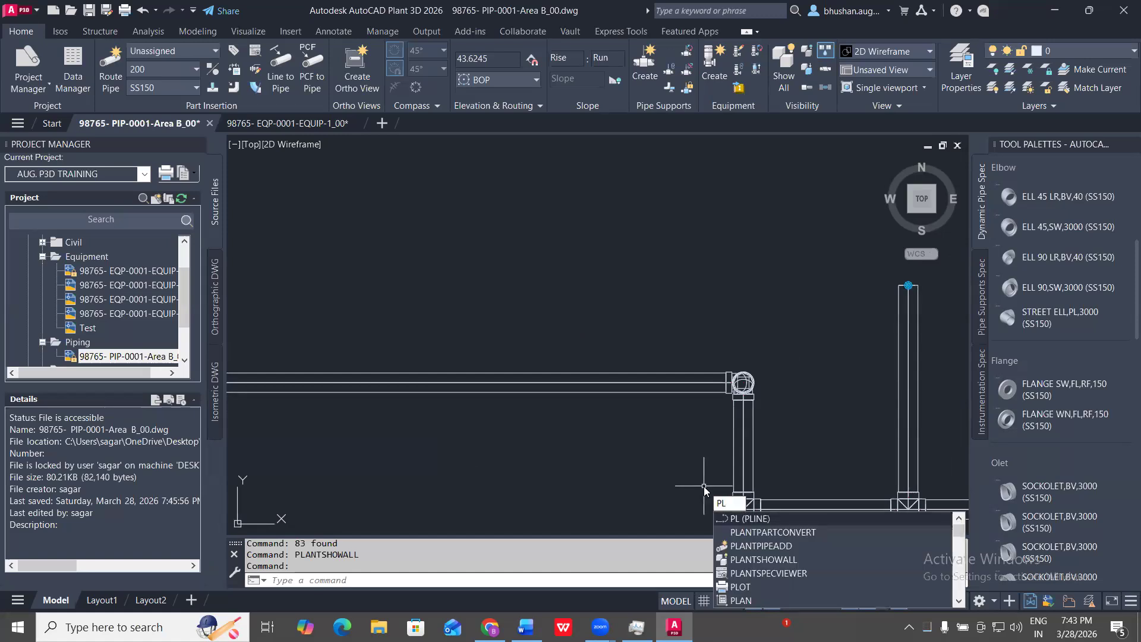
{"action": "type", "text": "N"}
{"action": "key", "text": "BackSpace"}
{"action": "type", "text": "ANTPARTCONVERT"}
{"action": "key", "text": "BackSpace"}
{"action": "key", "text": "BackSpace"}
{"action": "key", "text": "BackSpace"}
{"action": "key", "text": "BackSpace"}
{"action": "key", "text": "BackSpace"}
{"action": "key", "text": "BackSpace"}
{"action": "key", "text": "BackSpace"}
{"action": "key", "text": "BackSpace"}
{"action": "key", "text": "BackSpace"}
{"action": "key", "text": "BackSpace"}
{"action": "key", "text": "BackSpace"}
{"action": "type", "text": "E"}
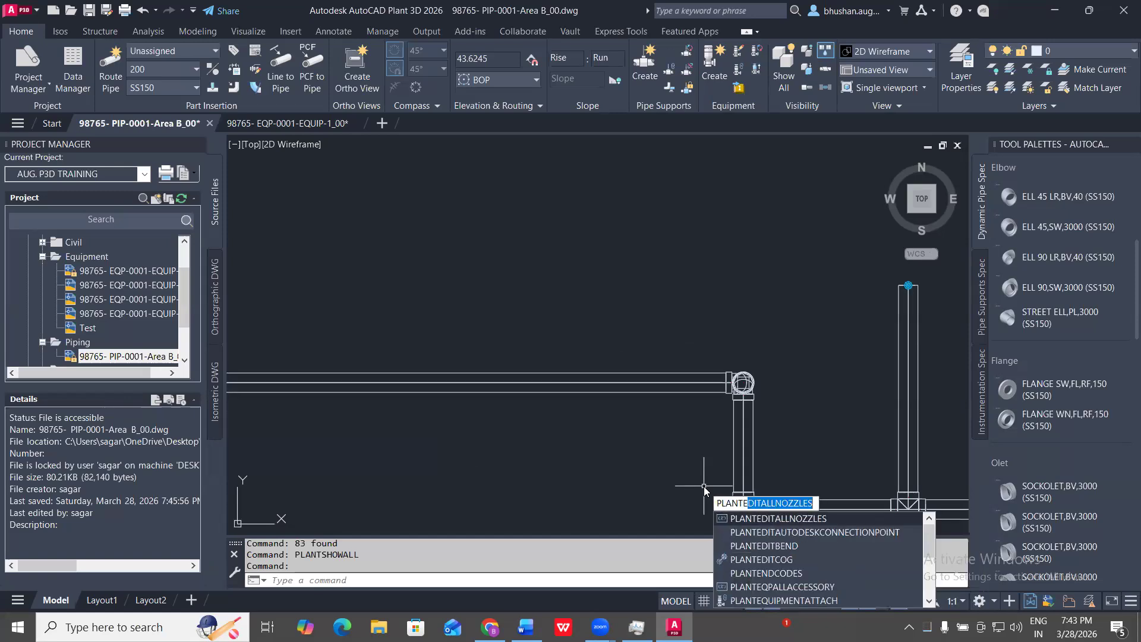
{"action": "key", "text": "BackSpace"}
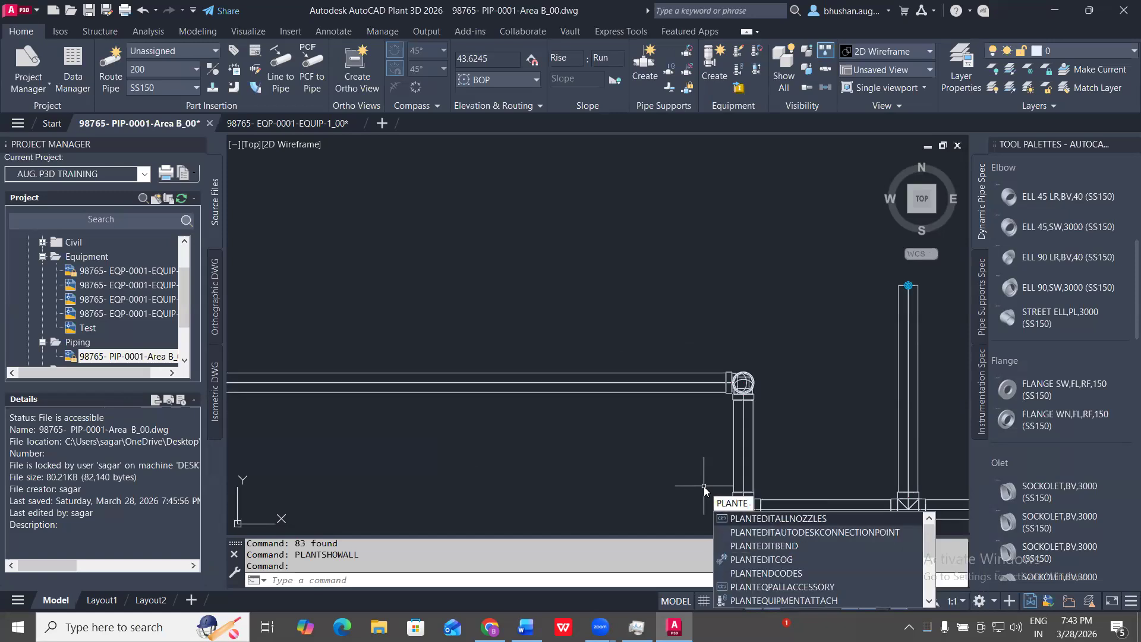
{"action": "key", "text": "BackSpace"}
{"action": "type", "text": "WELDADD"}
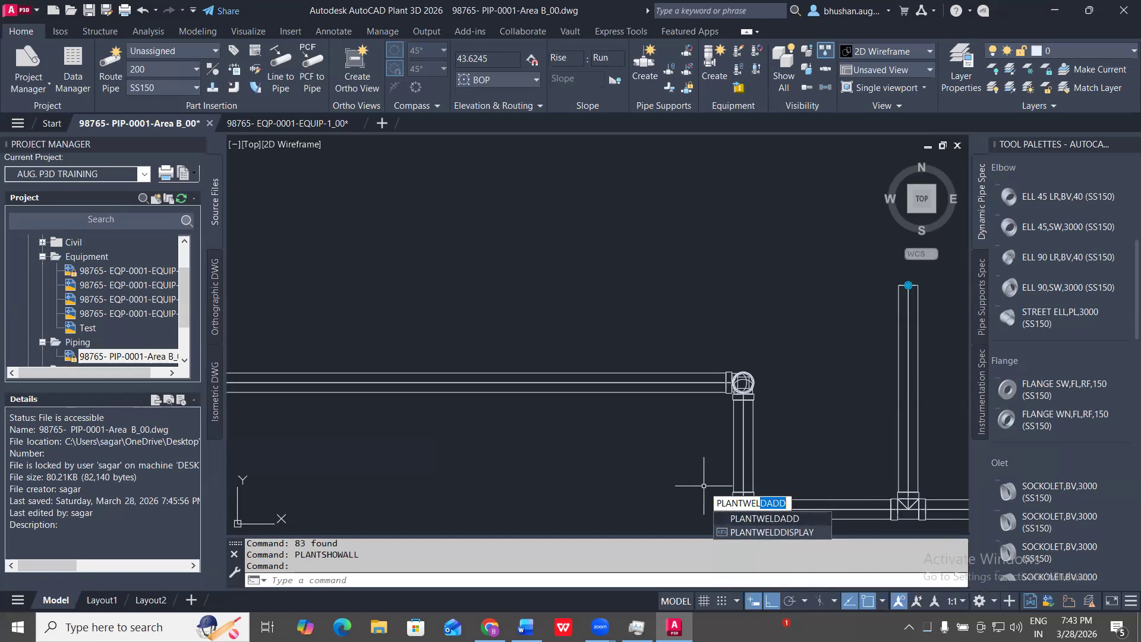
{"action": "key", "text": "Return"}
{"action": "scroll", "coordinate": [875, 407], "scroll_direction": "down", "scroll_amount": 6}
{"action": "scroll", "coordinate": [787, 378], "scroll_direction": "up", "scroll_amount": 9}
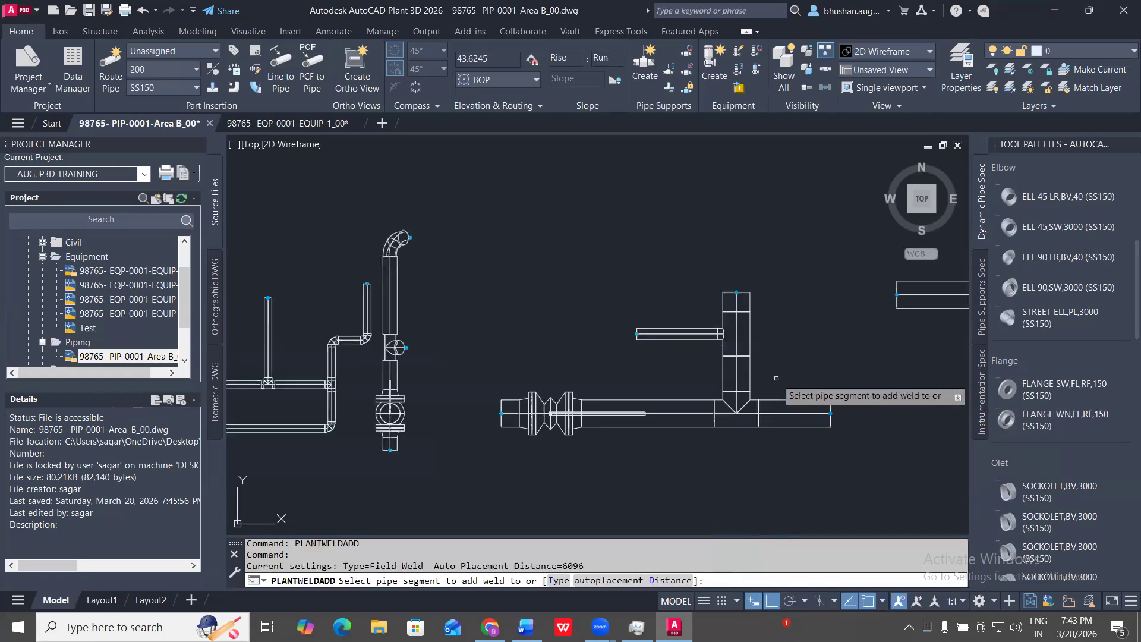
{"action": "left_click", "coordinate": [686, 425]}
{"action": "left_click", "coordinate": [703, 390]}
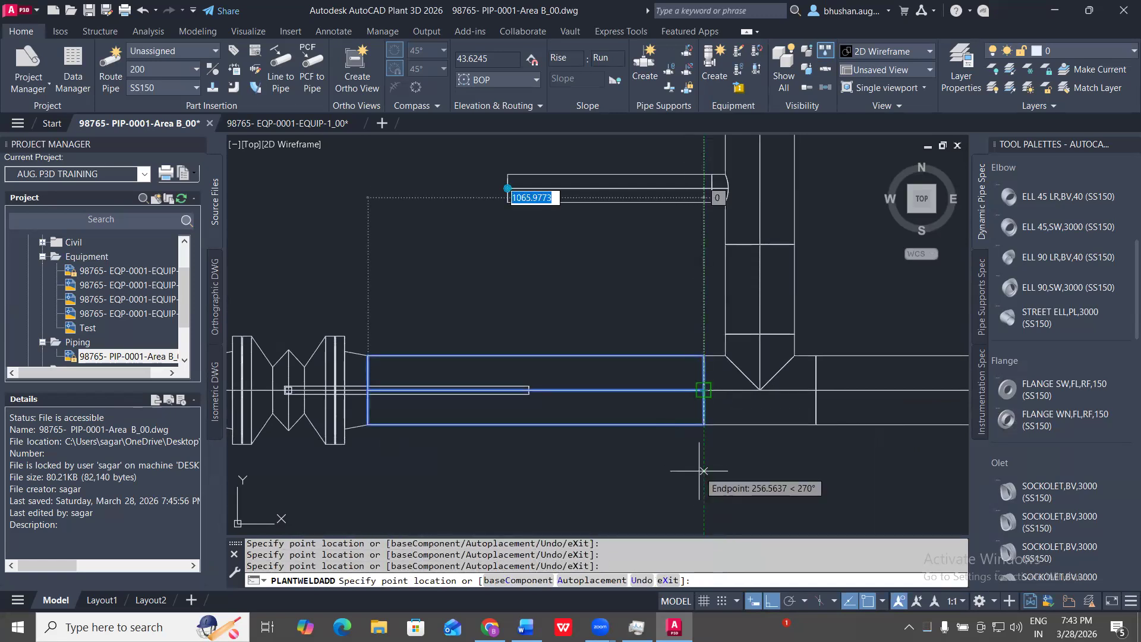
{"action": "key", "text": "Return"}
- Select the joint between the horizontal pipe and the tee, and examine the weld location up close
{"action": "scroll", "coordinate": [705, 390], "scroll_direction": "up", "scroll_amount": 6}
{"action": "left_click", "coordinate": [607, 343]}
{"action": "left_click", "coordinate": [765, 483]}
{"action": "scroll", "coordinate": [696, 387], "scroll_direction": "up", "scroll_amount": 5}
{"action": "scroll", "coordinate": [652, 413], "scroll_direction": "up", "scroll_amount": 5}
{"action": "key", "text": "Escape"}
{"action": "scroll", "coordinate": [770, 356], "scroll_direction": "down", "scroll_amount": 5}
{"action": "scroll", "coordinate": [609, 345], "scroll_direction": "down", "scroll_amount": 5}
{"action": "key", "text": "Escape"}
{"action": "key", "text": "Escape"}
- Restart PLANTWELDADD and set the weld auto placement distance to 300
{"action": "key", "text": "Return"}
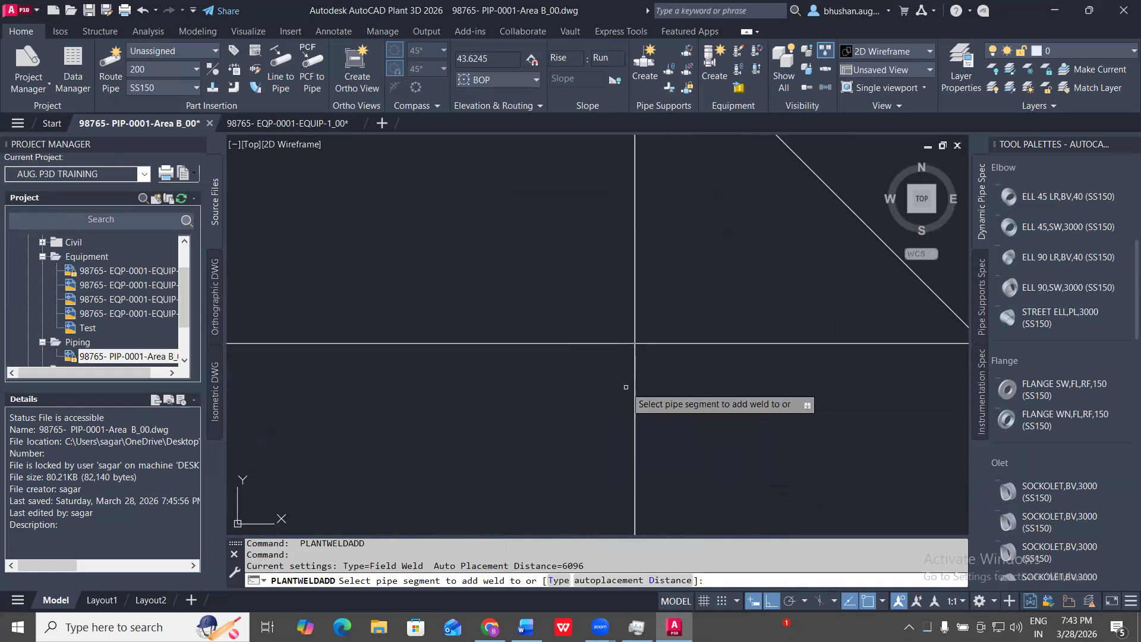
{"action": "scroll", "coordinate": [636, 374], "scroll_direction": "down", "scroll_amount": 5}
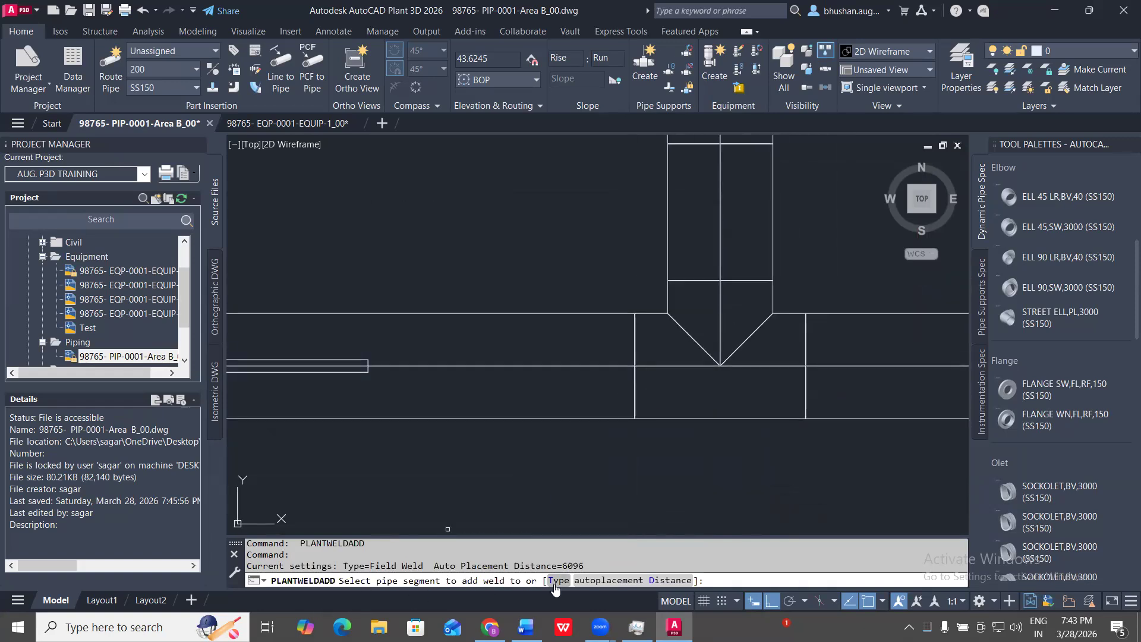
{"action": "left_click", "coordinate": [646, 586]}
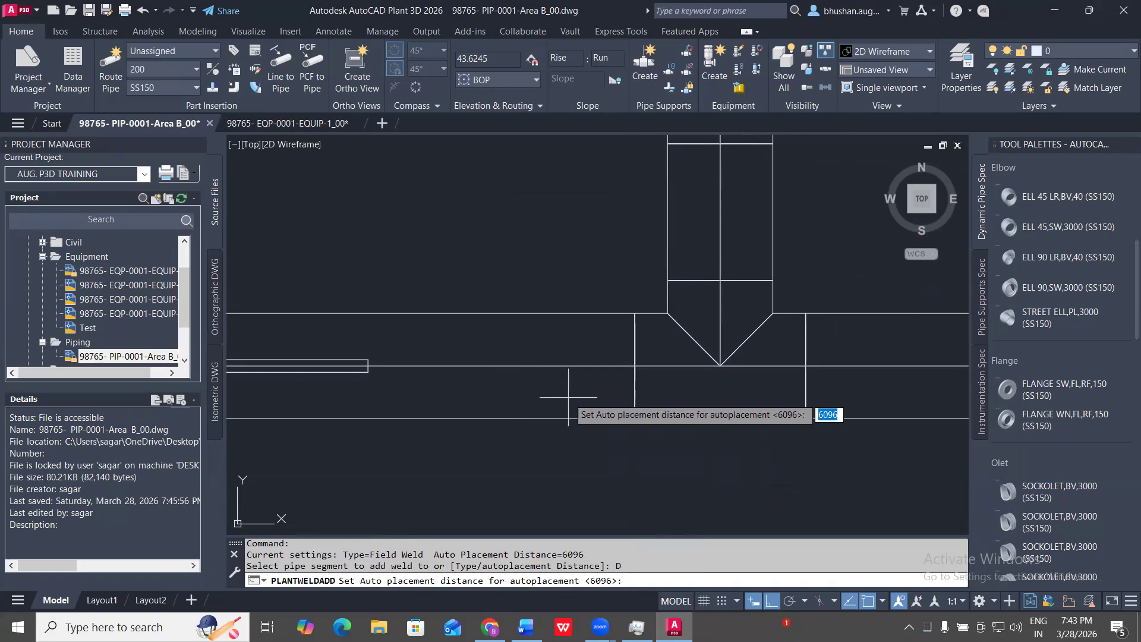
{"action": "left_click", "coordinate": [605, 367]}
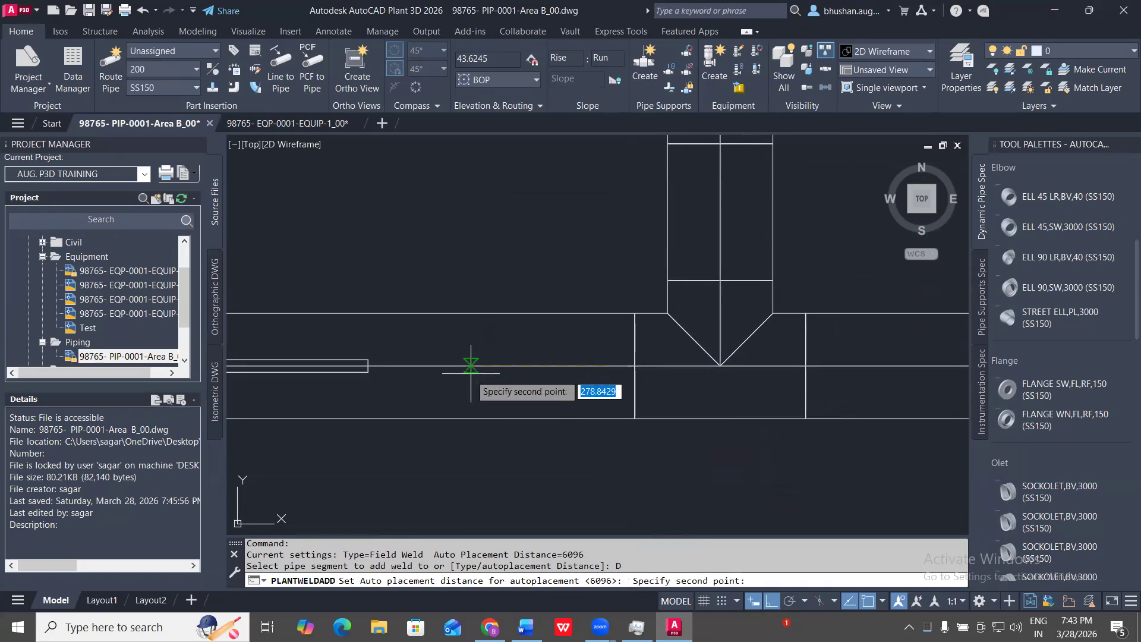
{"action": "type", "text": "300"}
{"action": "key", "text": "Return"}
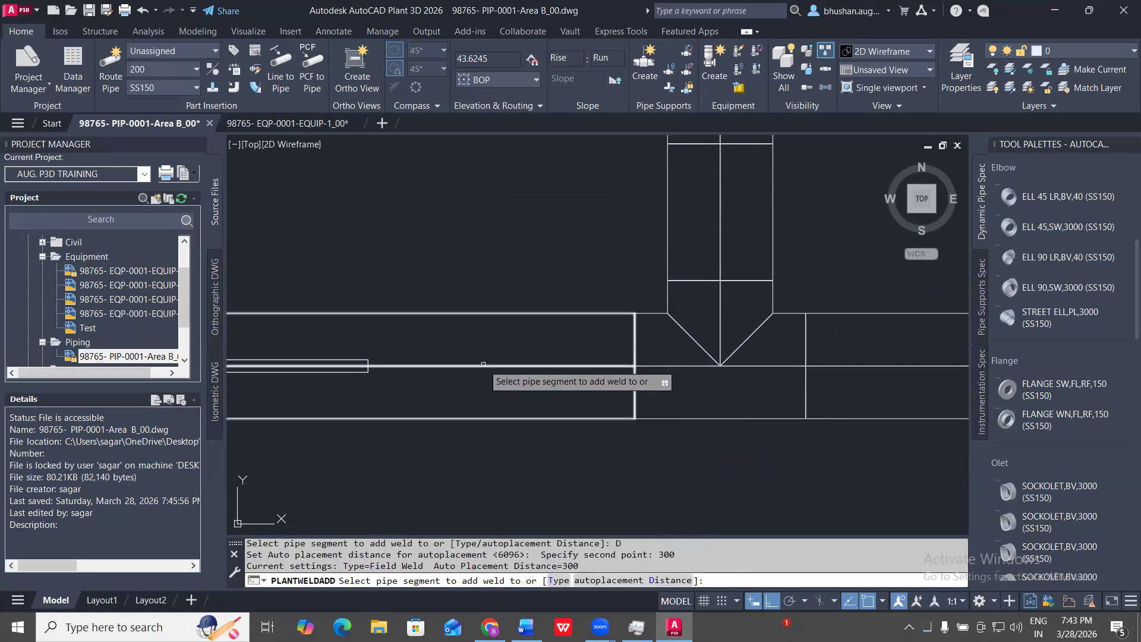
- Place a field weld on the horizontal pipe a short distance west of the tee
{"action": "left_click", "coordinate": [485, 366]}
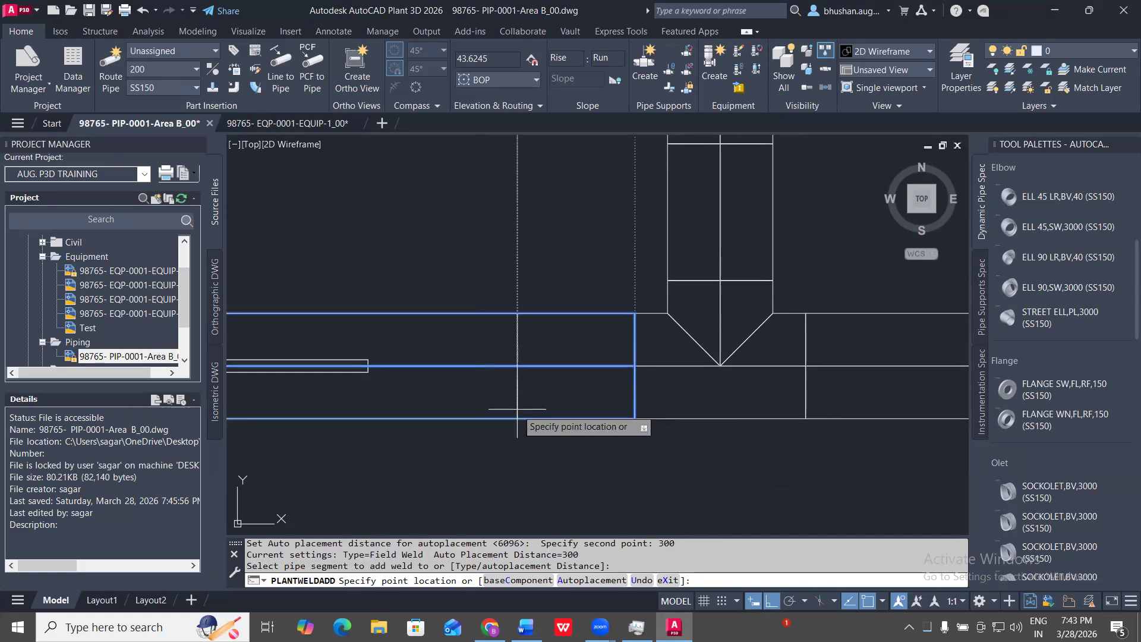
{"action": "left_click", "coordinate": [516, 367]}
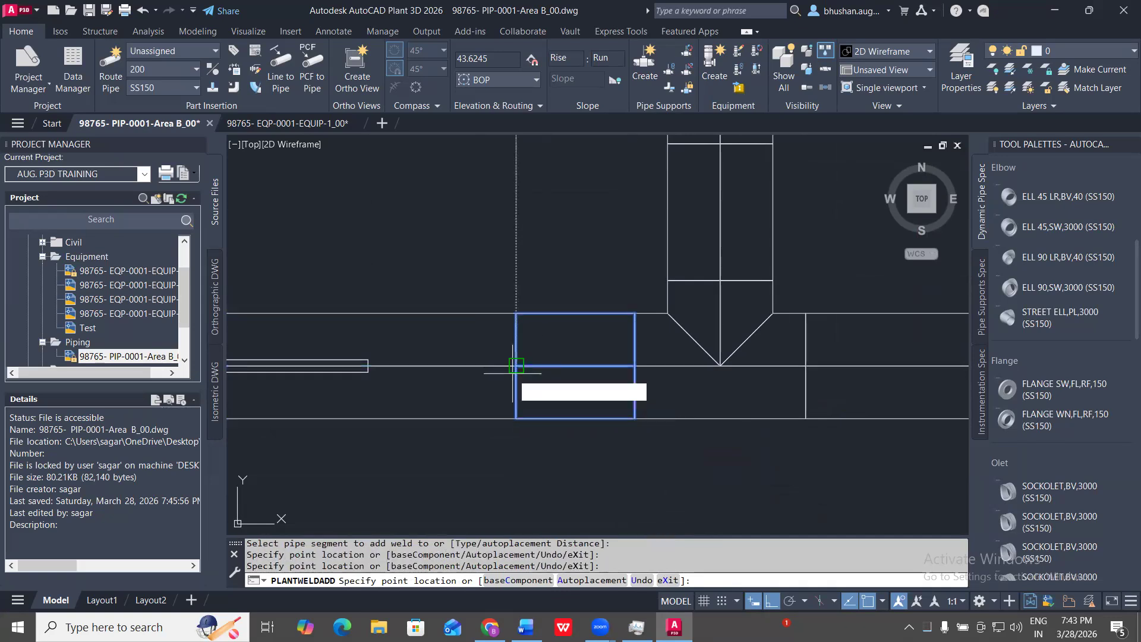
{"action": "key", "text": "Escape"}
{"action": "key", "text": "Escape"}
- Examine the pipe pieces on both sides of the new weld in a tilted 3D view, then restore the top view
{"action": "middle_click_drag", "start_coordinate": [528, 448], "coordinate": [479, 366], "text": "shift"}
{"action": "left_click", "coordinate": [514, 364]}
{"action": "left_click", "coordinate": [504, 287]}
{"action": "left_click", "coordinate": [477, 402]}
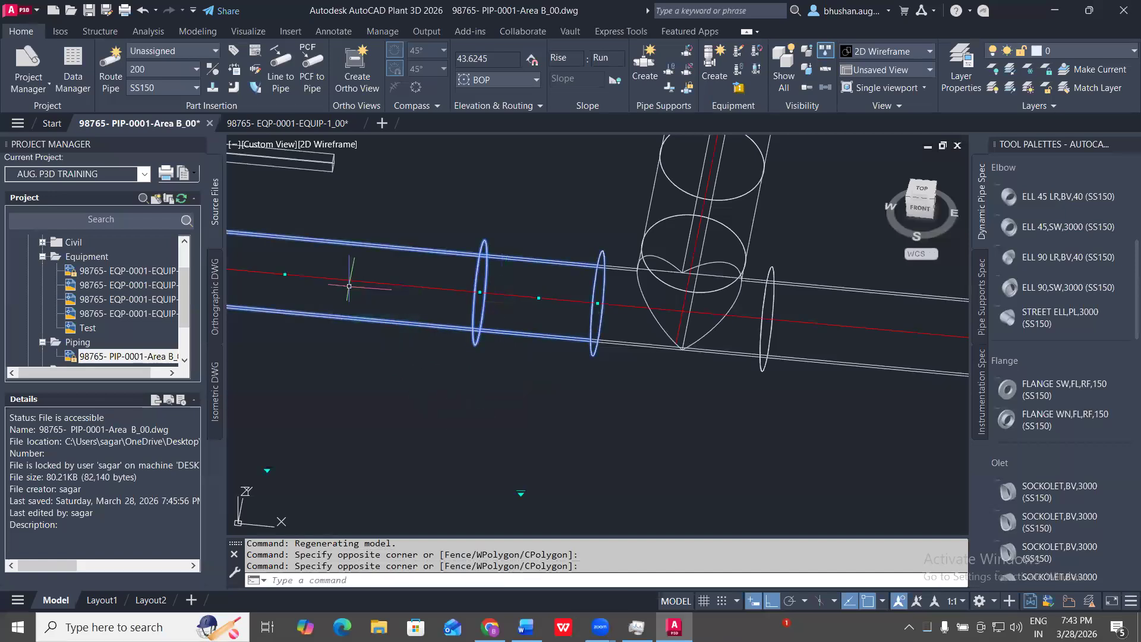
{"action": "key", "text": "Escape"}
{"action": "key", "text": "Escape"}
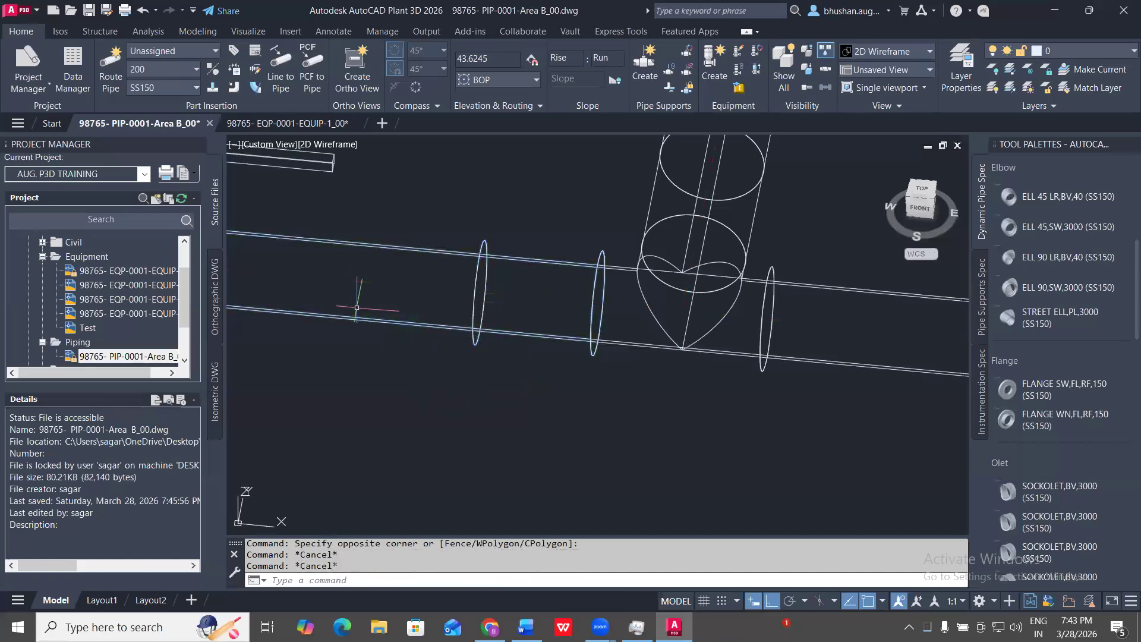
{"action": "left_click", "coordinate": [922, 189]}
- Insert a U-clamp (CSGC000) pipe support with PLANTPIPESUPPORTADD on the long horizontal pipe east of the diagonal run
{"action": "scroll", "coordinate": [476, 461], "scroll_direction": "up", "scroll_amount": 10}
{"action": "key", "text": "Escape"}
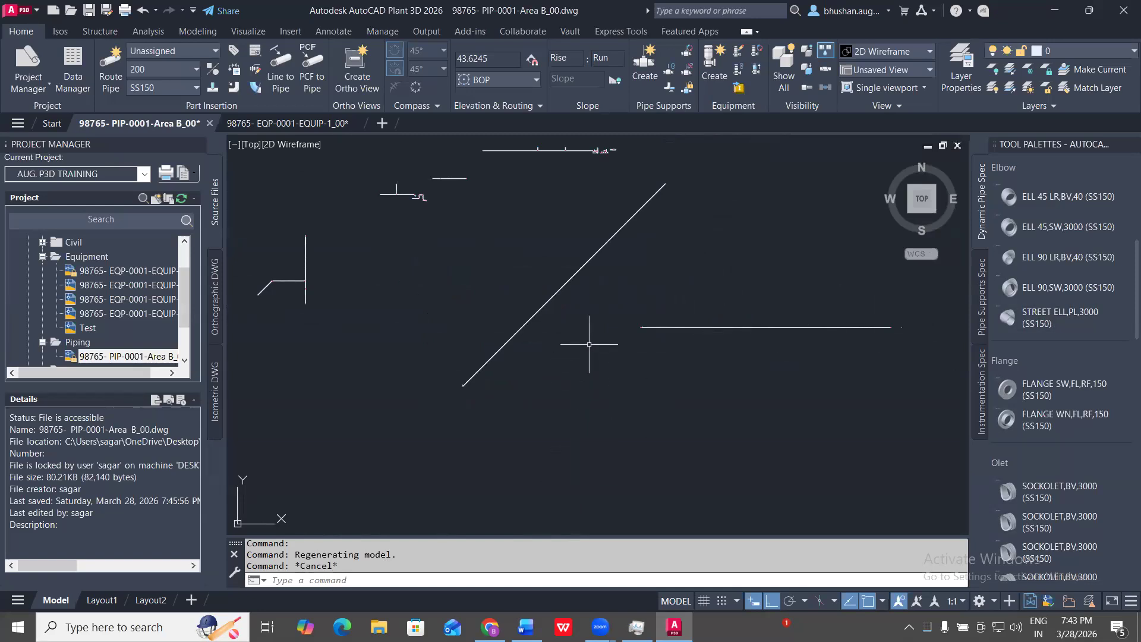
{"action": "type", "text": "PIPE"}
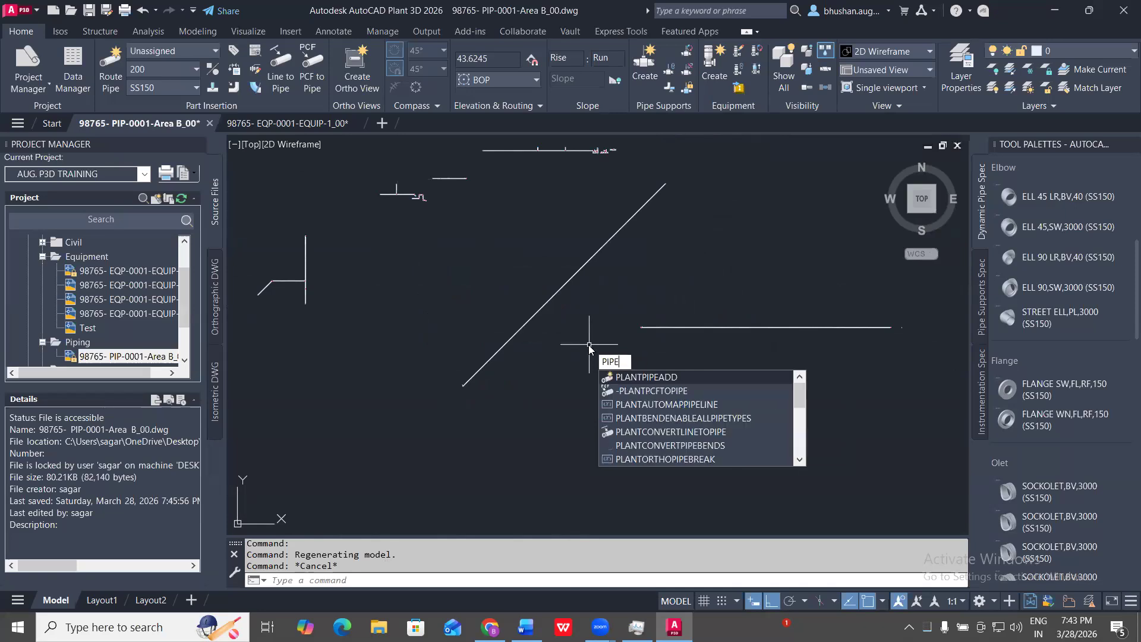
{"action": "type", "text": "PIP"}
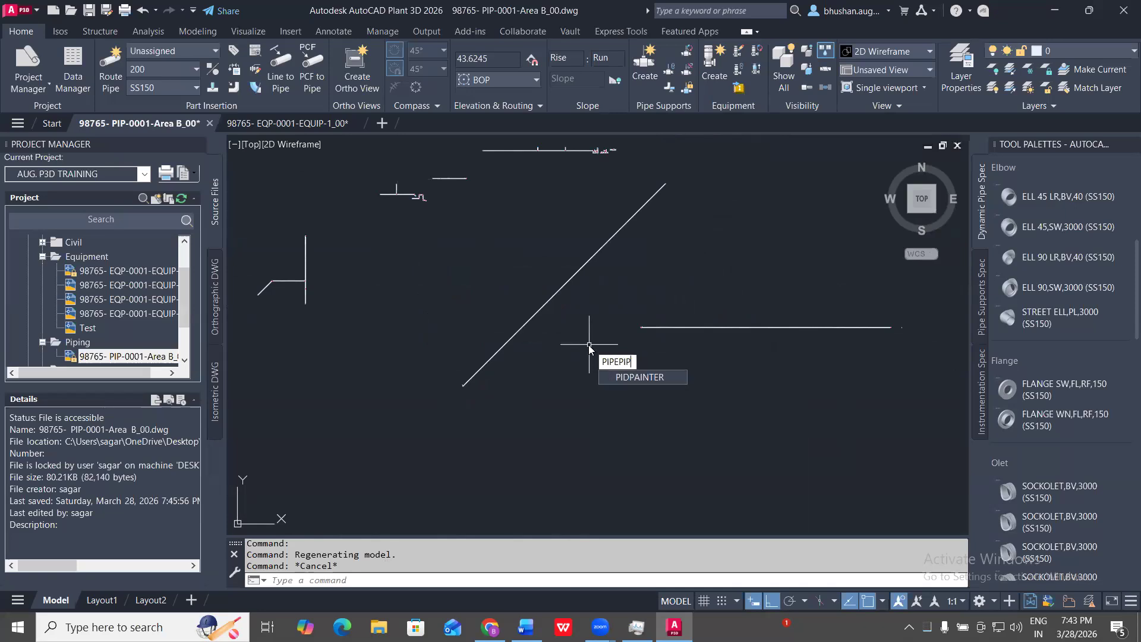
{"action": "type", "text": "ESU"}
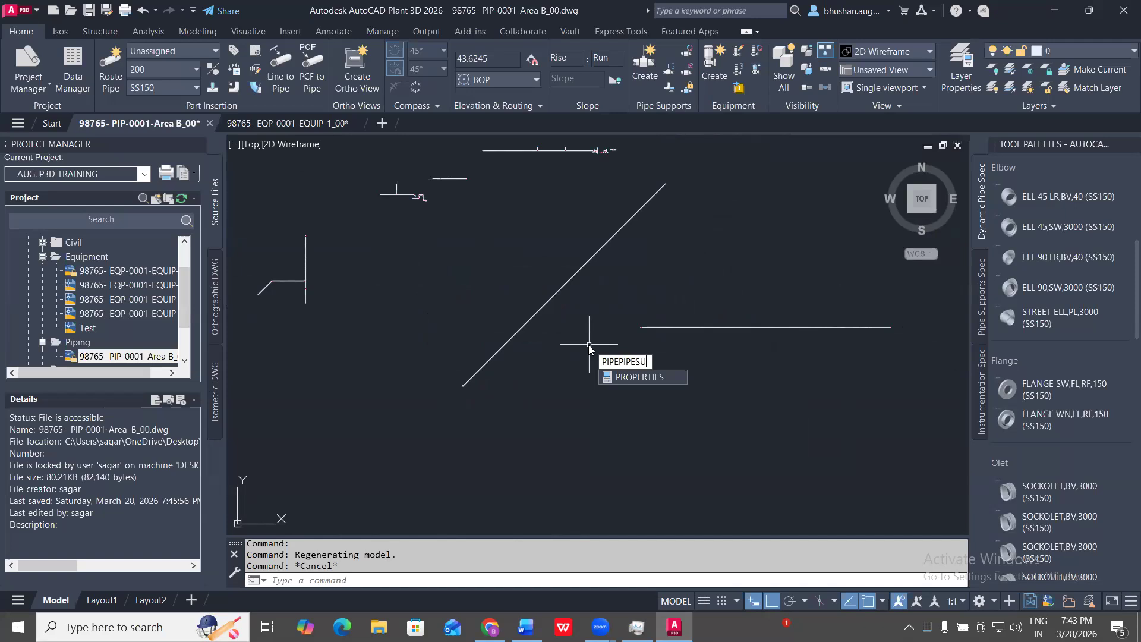
{"action": "type", "text": "PPO"}
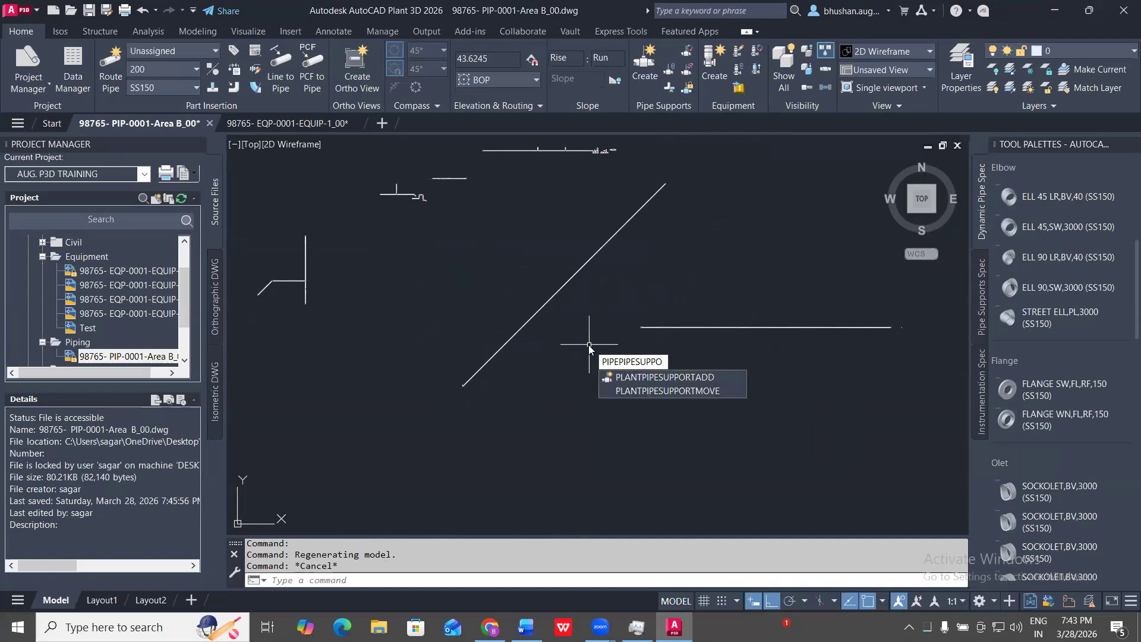
{"action": "key", "text": "Return"}
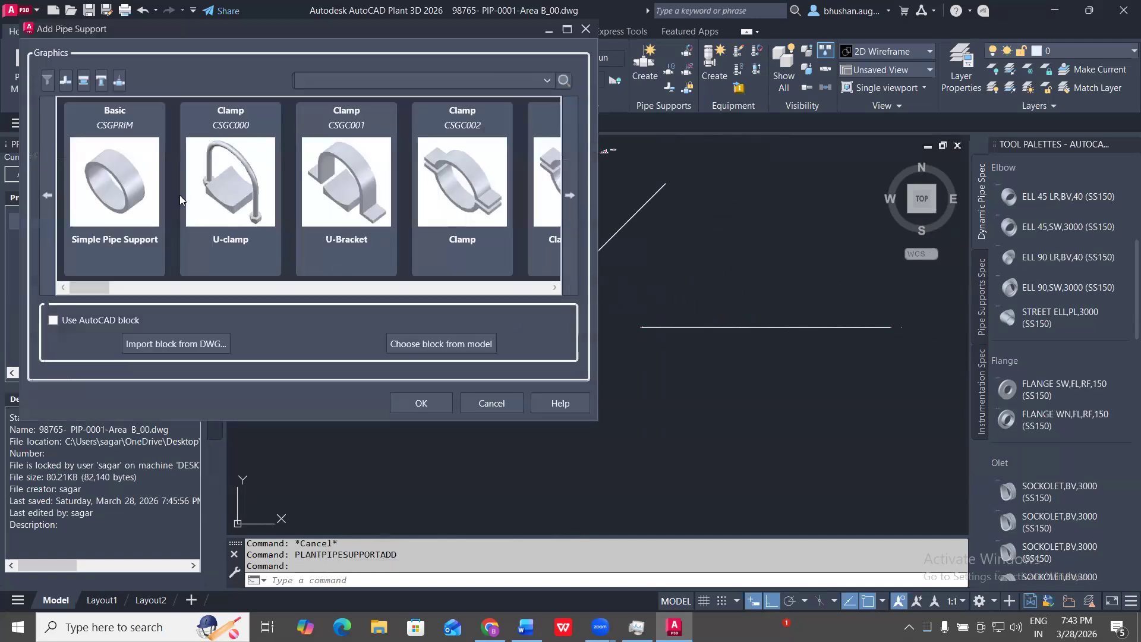
{"action": "left_click", "coordinate": [135, 199]}
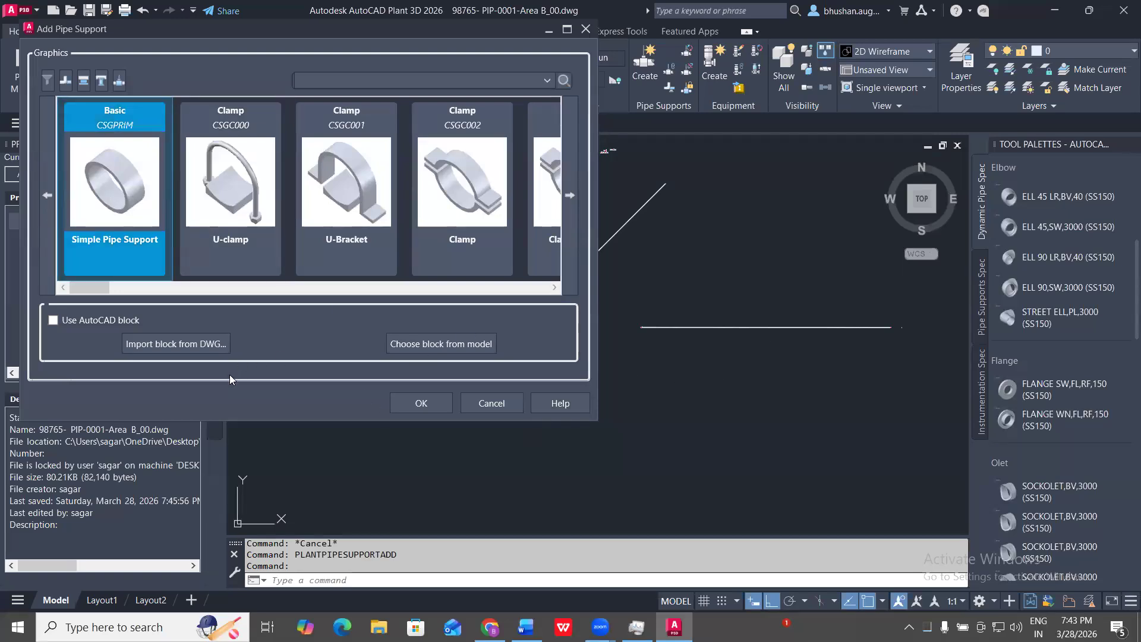
{"action": "left_click", "coordinate": [232, 184]}
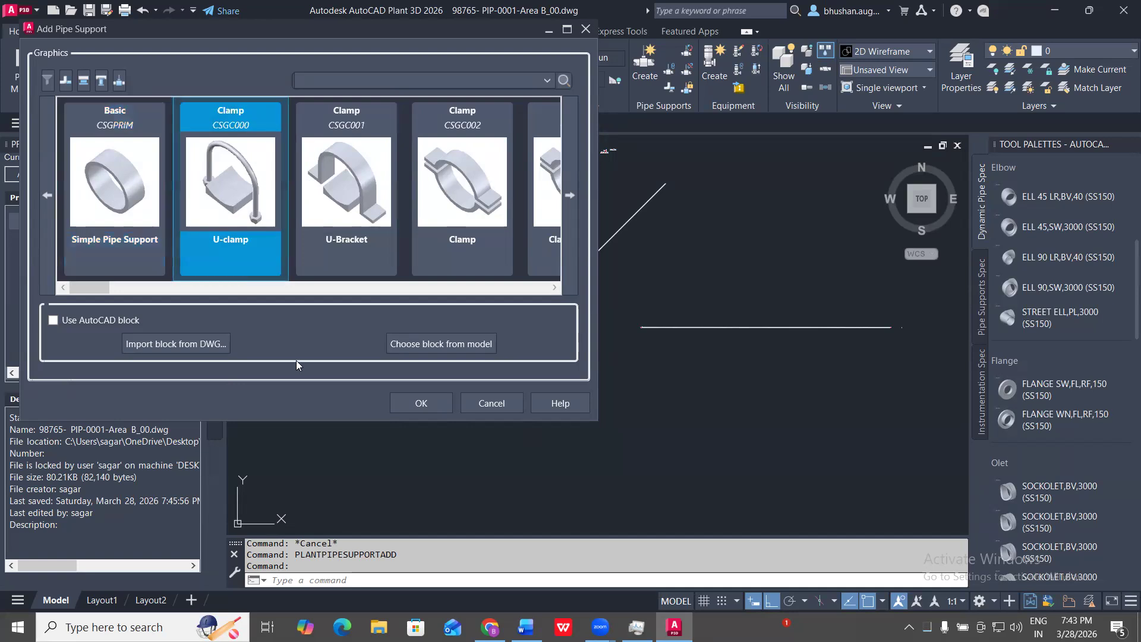
{"action": "left_click", "coordinate": [403, 404]}
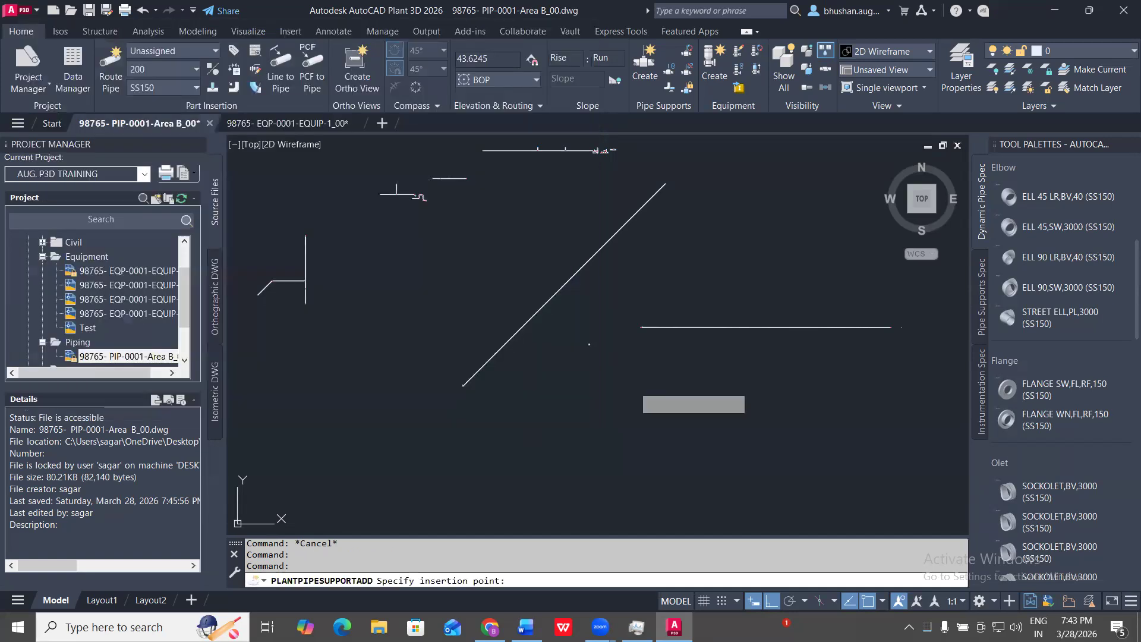
{"action": "scroll", "coordinate": [795, 331], "scroll_direction": "up", "scroll_amount": 10}
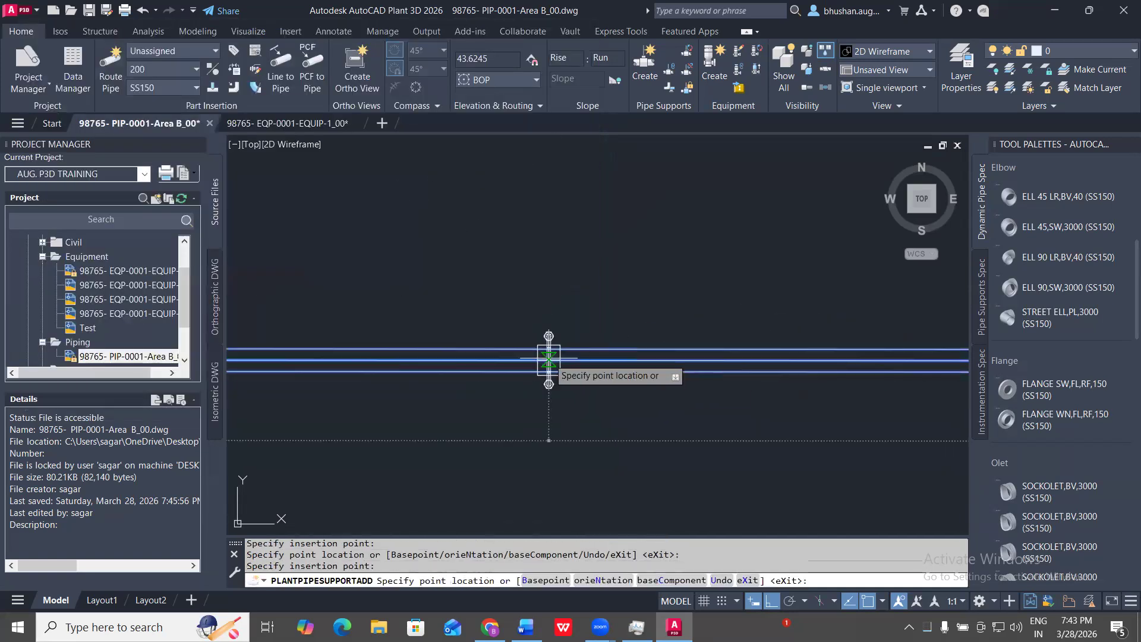
{"action": "left_click", "coordinate": [528, 358]}
{"action": "key", "text": "Escape"}
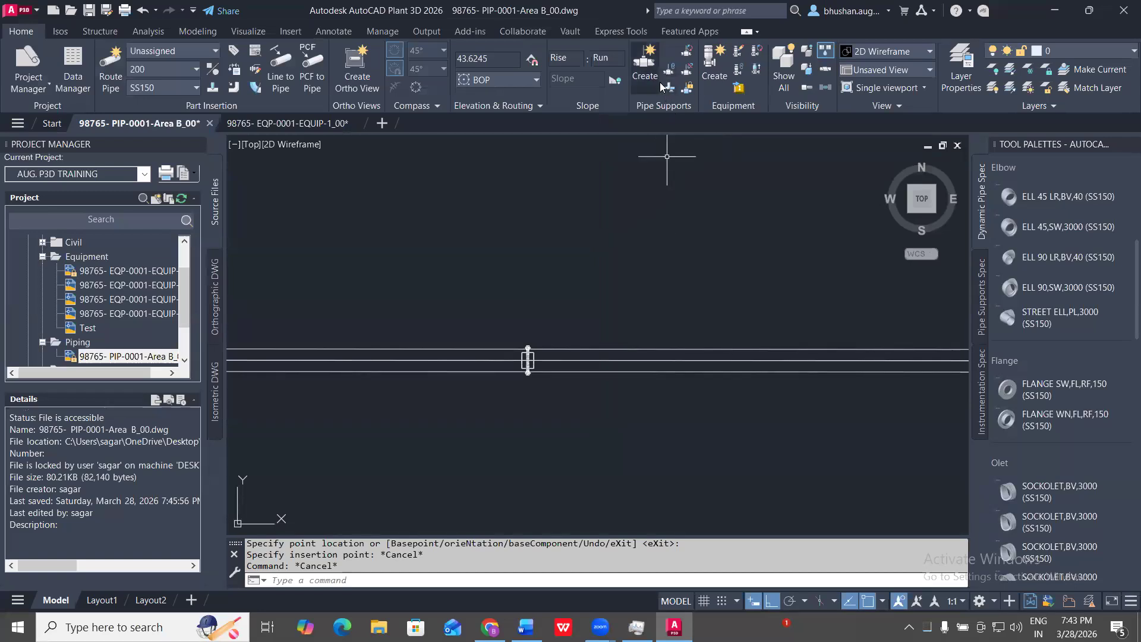
- Compare the Pipe Supports Spec palette with the Dynamic Pipe Spec palette, leaving the pipe supports list displayed
{"action": "left_click", "coordinate": [981, 303]}
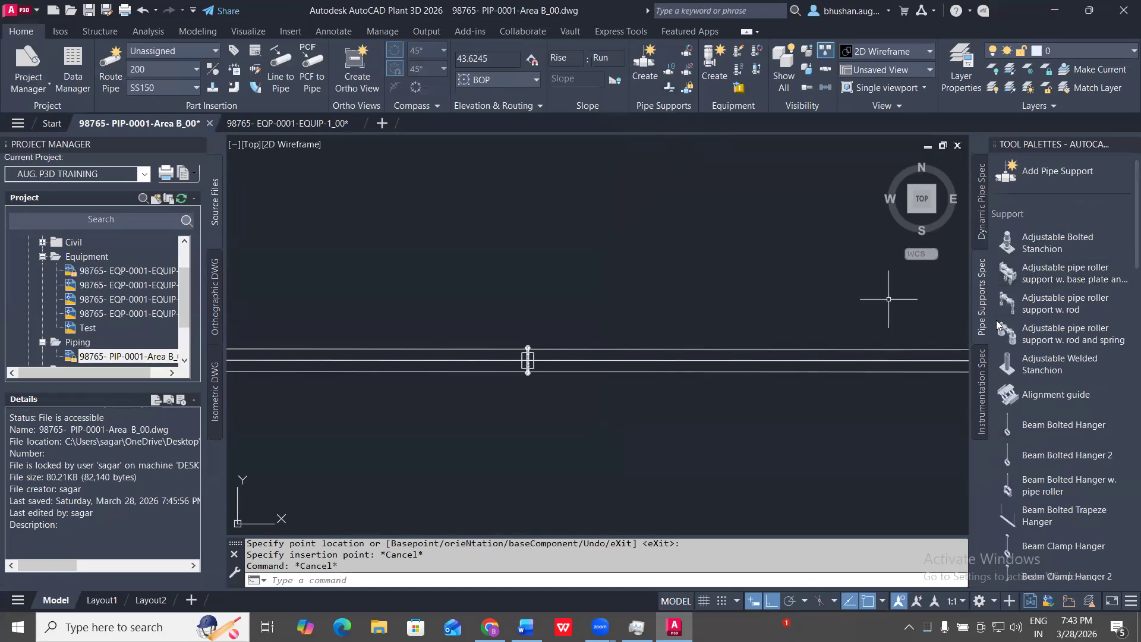
{"action": "left_click", "coordinate": [983, 220]}
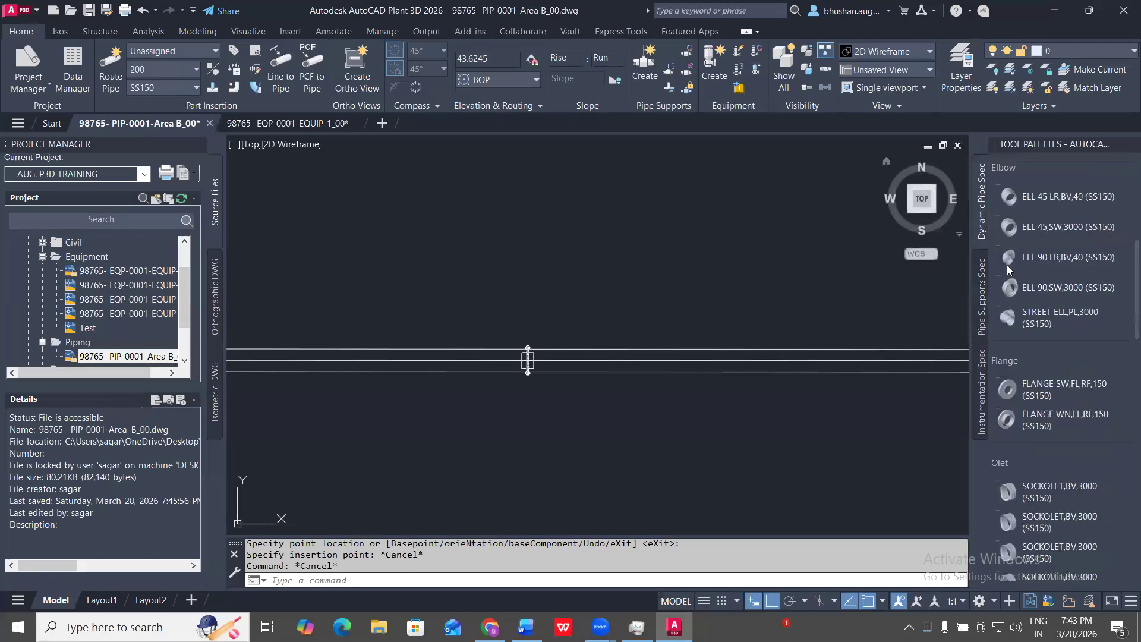
{"action": "left_click", "coordinate": [983, 312]}
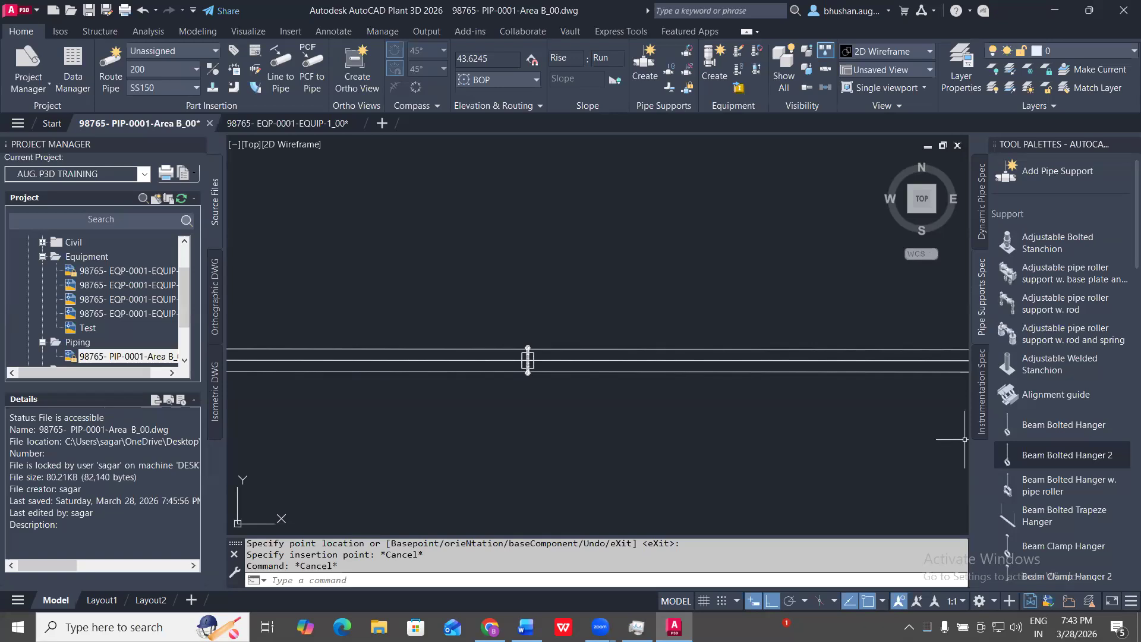
- Examine the routed piping across the whole drawing, down to the small runs near the origin
{"action": "scroll", "coordinate": [665, 406], "scroll_direction": "down", "scroll_amount": 2}
{"action": "scroll", "coordinate": [273, 318], "scroll_direction": "down", "scroll_amount": 2}
{"action": "scroll", "coordinate": [731, 303], "scroll_direction": "down", "scroll_amount": 3}
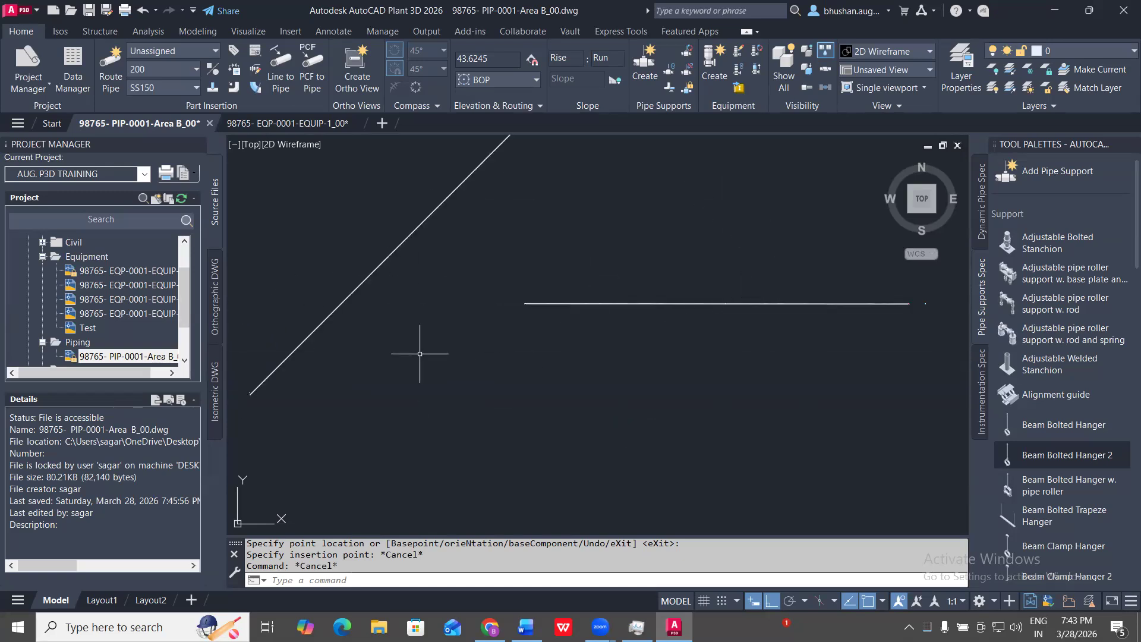
{"action": "scroll", "coordinate": [574, 396], "scroll_direction": "down", "scroll_amount": 5}
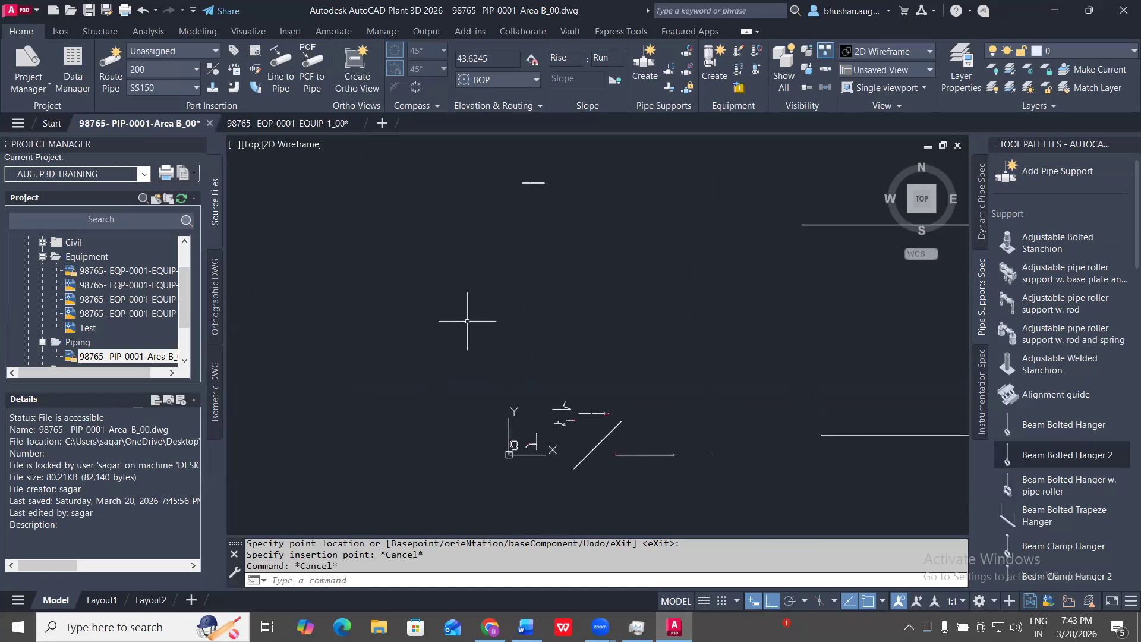
{"action": "scroll", "coordinate": [544, 360], "scroll_direction": "down", "scroll_amount": 2}
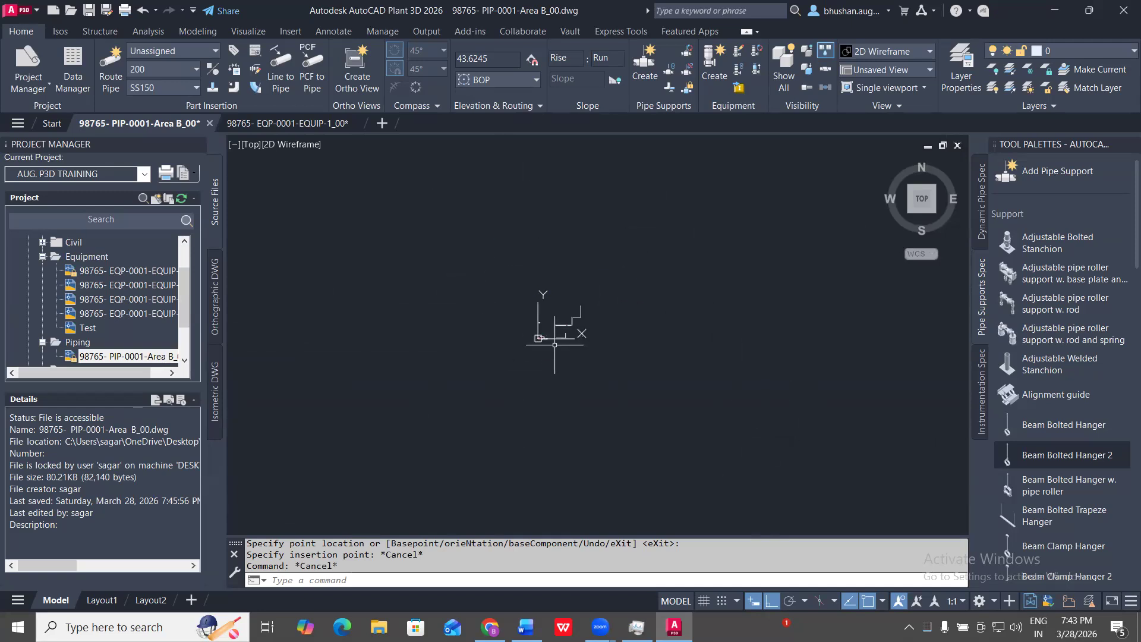
{"action": "left_click", "coordinate": [423, 173]}
{"action": "left_click", "coordinate": [703, 382]}
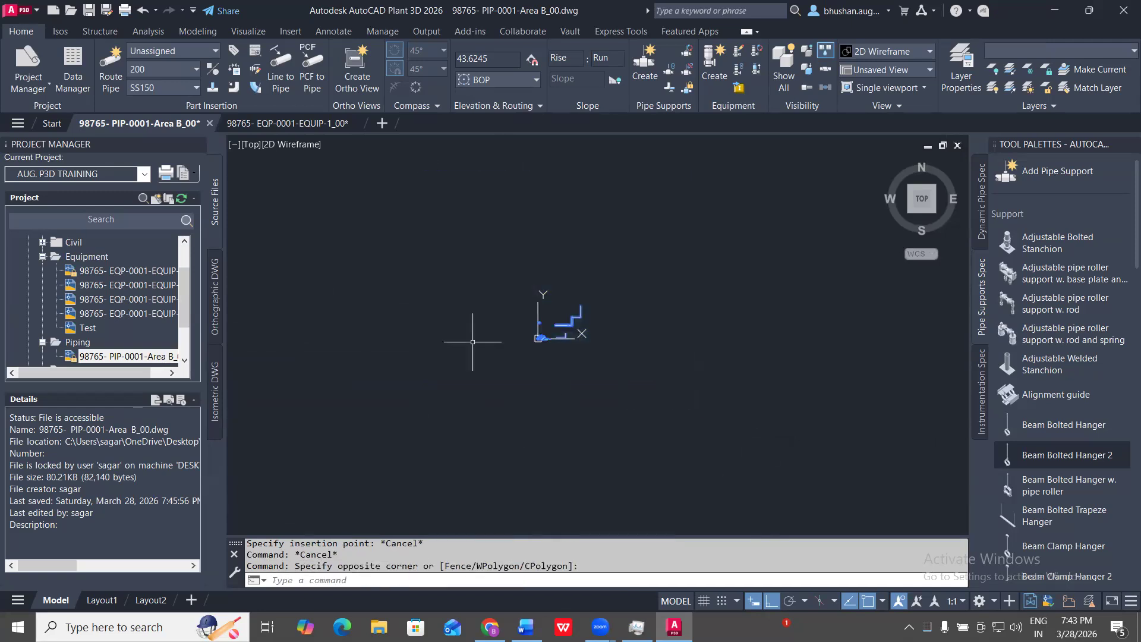
{"action": "scroll", "coordinate": [475, 336], "scroll_direction": "up", "scroll_amount": 4}
{"action": "middle_click", "coordinate": [653, 272]}
{"action": "middle_click", "coordinate": [653, 272]}
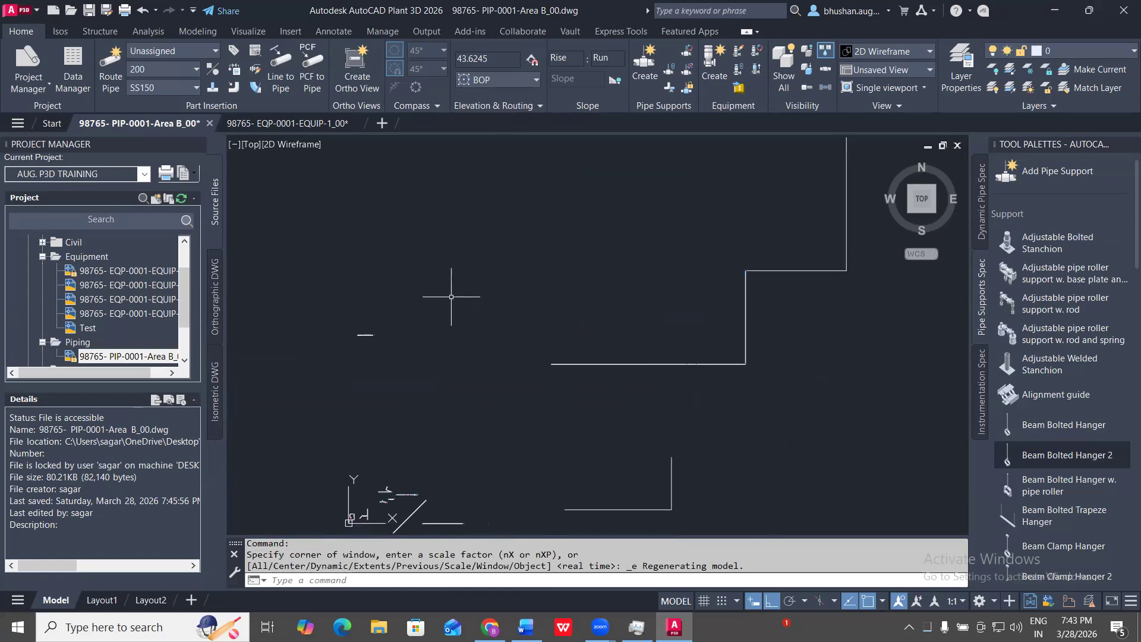
{"action": "scroll", "coordinate": [367, 514], "scroll_direction": "up", "scroll_amount": 2}
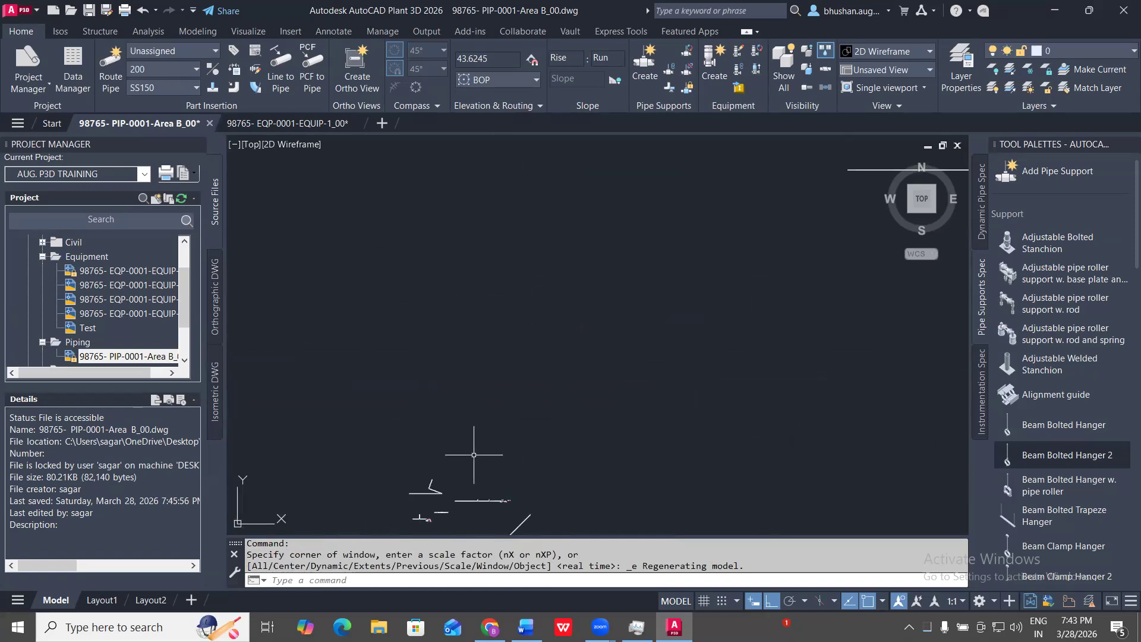
- Look through the available pipe specs, then examine the SS150 fittings offered in the Dynamic Pipe Spec palette
{"action": "scroll", "coordinate": [862, 190], "scroll_direction": "down", "scroll_amount": 3}
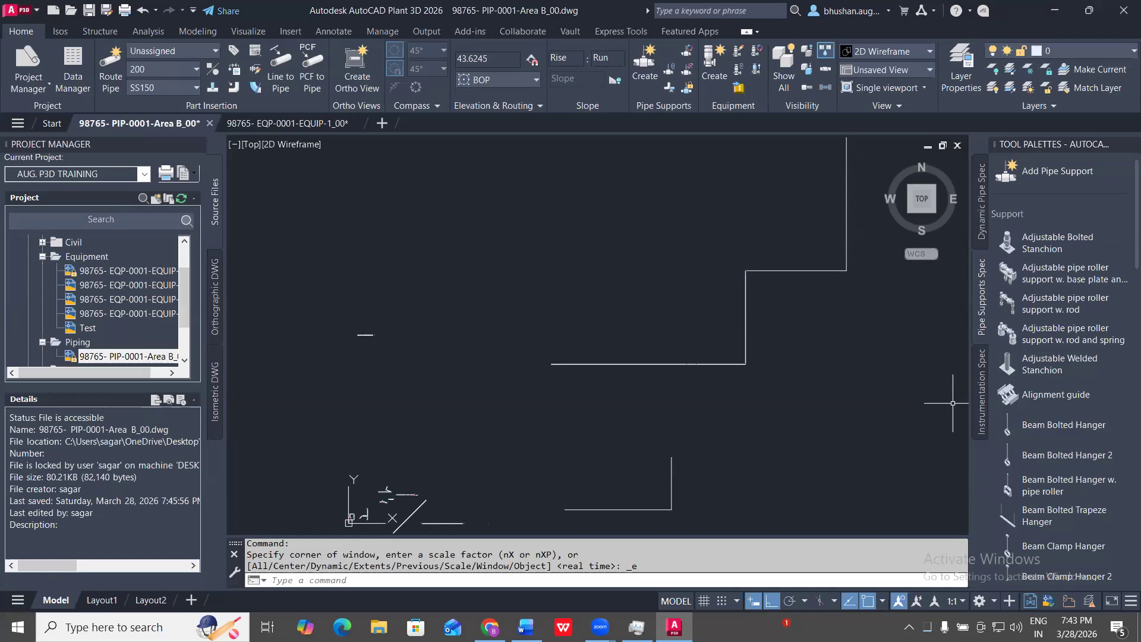
{"action": "left_click", "coordinate": [169, 88]}
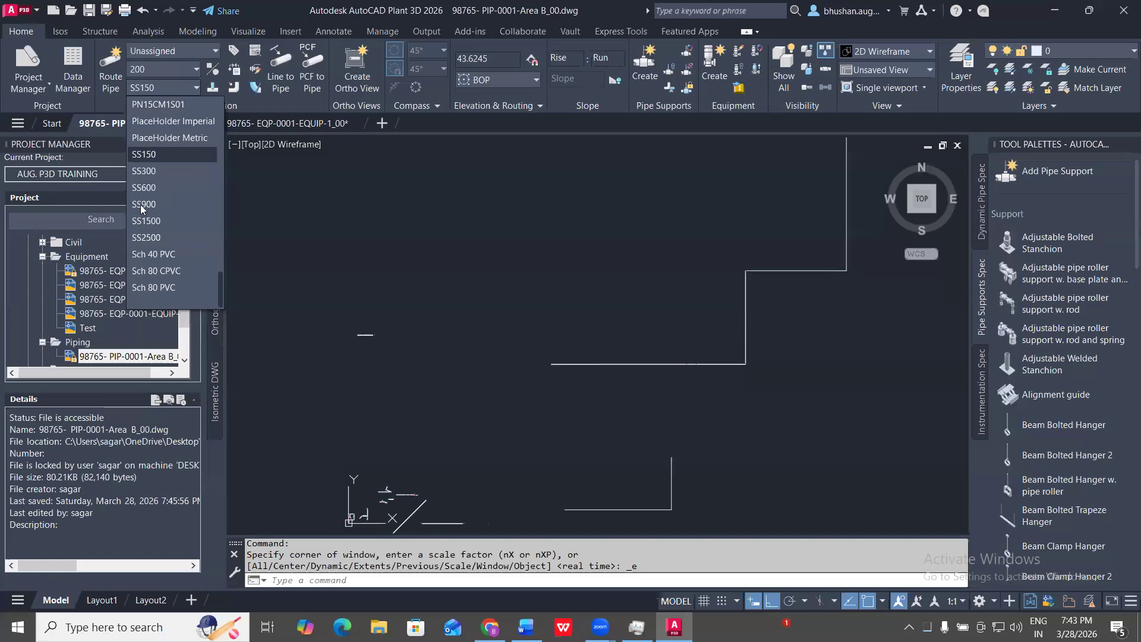
{"action": "left_click", "coordinate": [484, 245]}
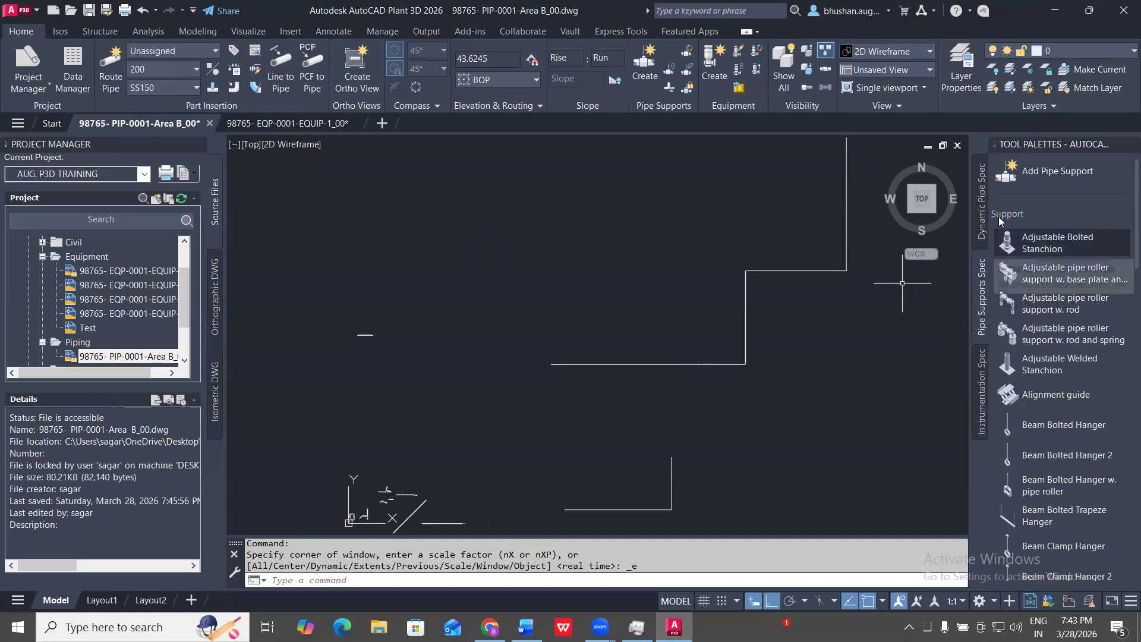
{"action": "left_click", "coordinate": [983, 205]}
{"action": "scroll", "coordinate": [1070, 422], "scroll_direction": "down", "scroll_amount": 5}
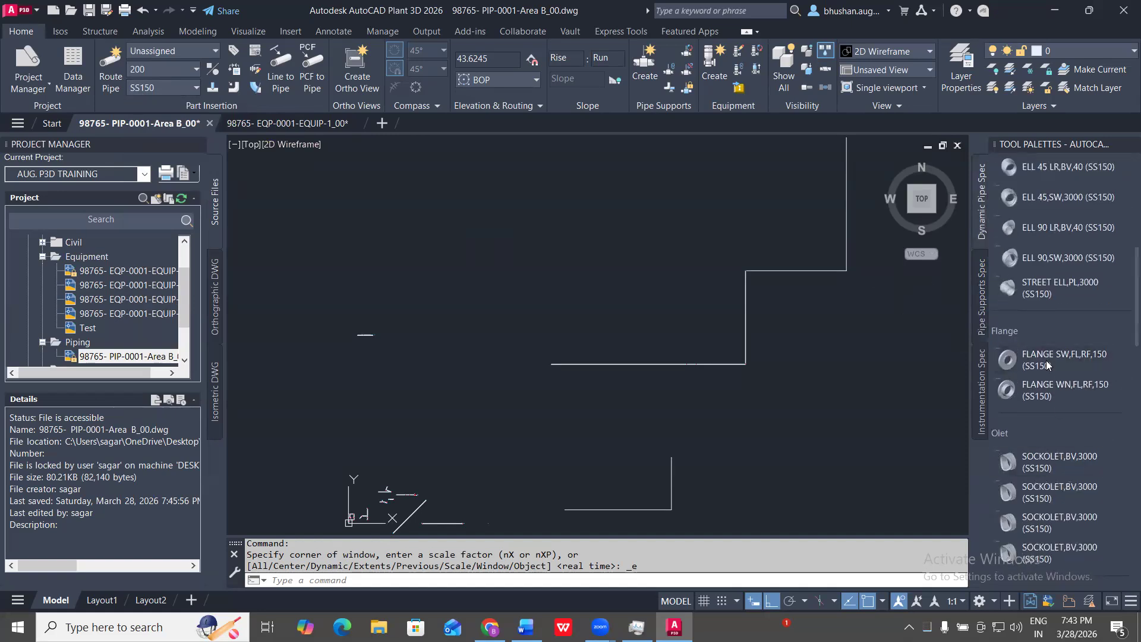
{"action": "scroll", "coordinate": [1082, 361], "scroll_direction": "up", "scroll_amount": 5}
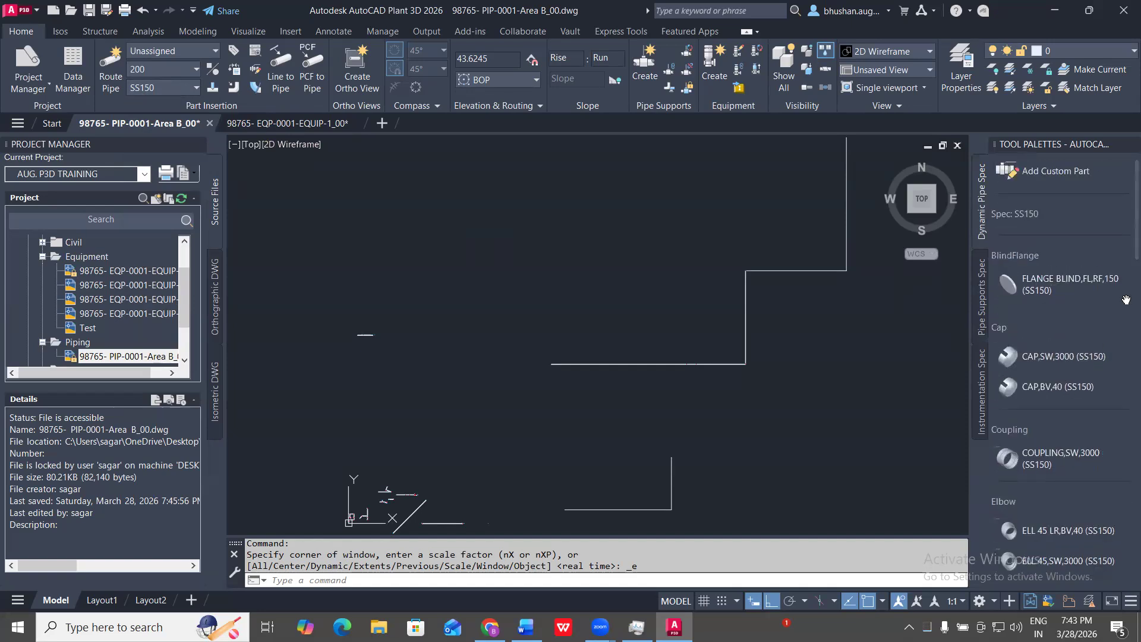
{"action": "scroll", "coordinate": [1080, 288], "scroll_direction": "down", "scroll_amount": 10}
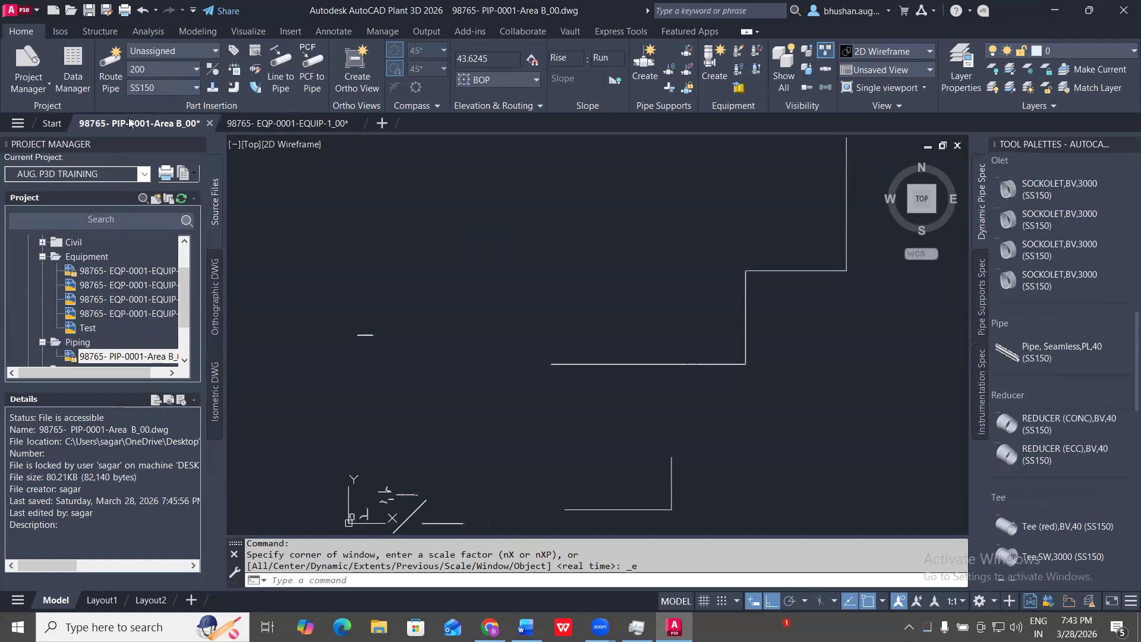
- Switch the current pipe spec to SS300 and examine its fittings and valves in the Dynamic Pipe Spec palette
{"action": "left_click", "coordinate": [155, 88]}
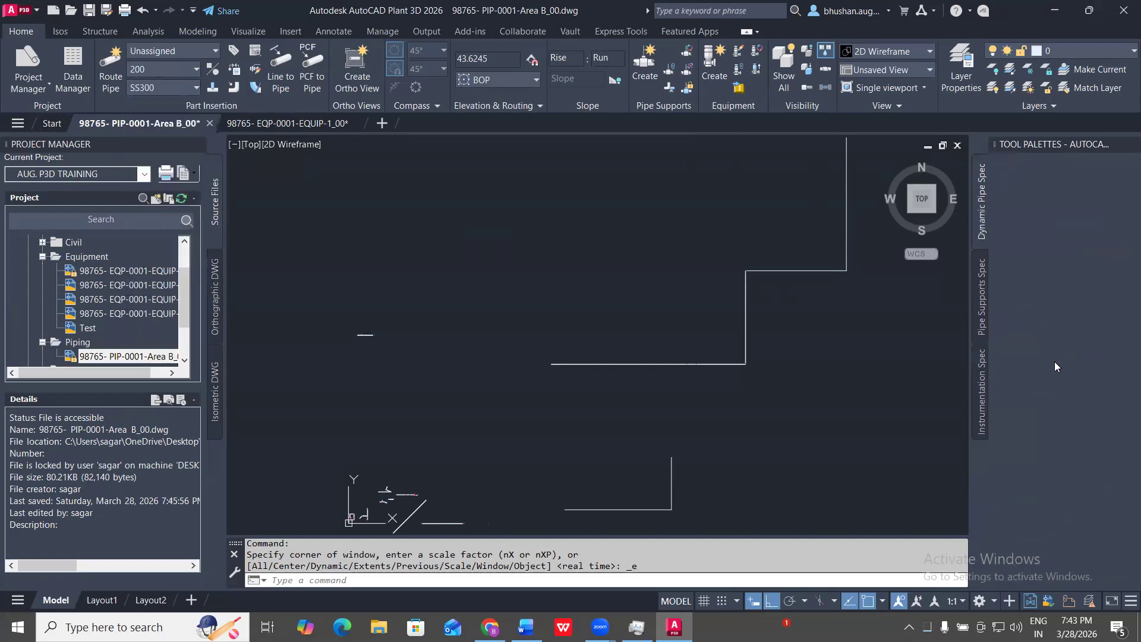
{"action": "scroll", "coordinate": [1055, 370], "scroll_direction": "down", "scroll_amount": 10}
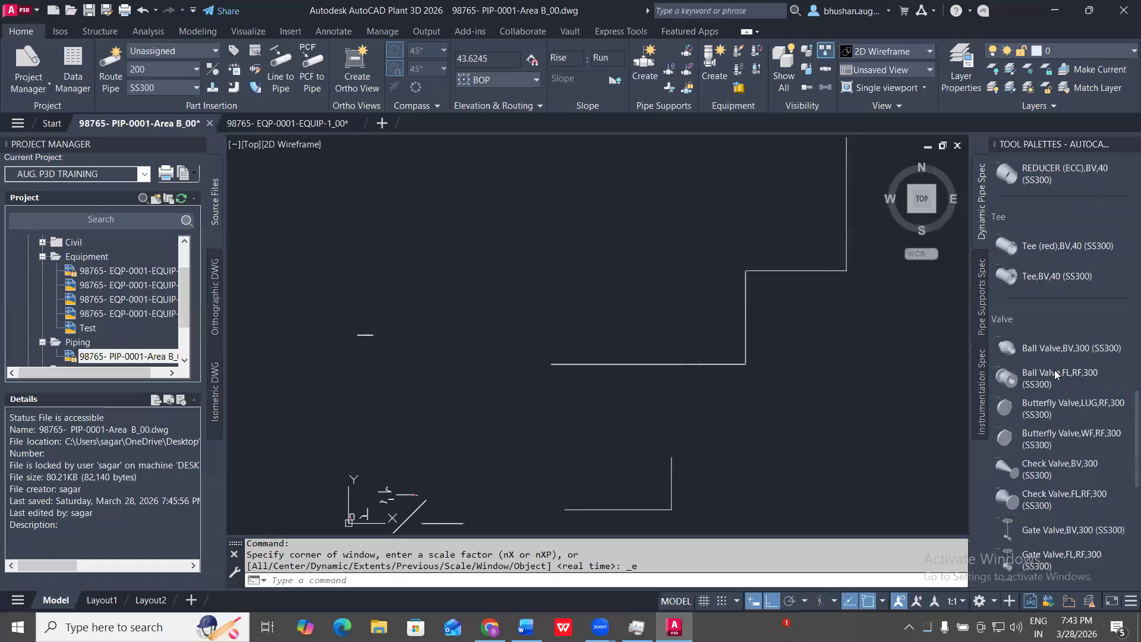
{"action": "scroll", "coordinate": [1055, 365], "scroll_direction": "up", "scroll_amount": 3}
{"action": "scroll", "coordinate": [1062, 355], "scroll_direction": "up", "scroll_amount": 3}
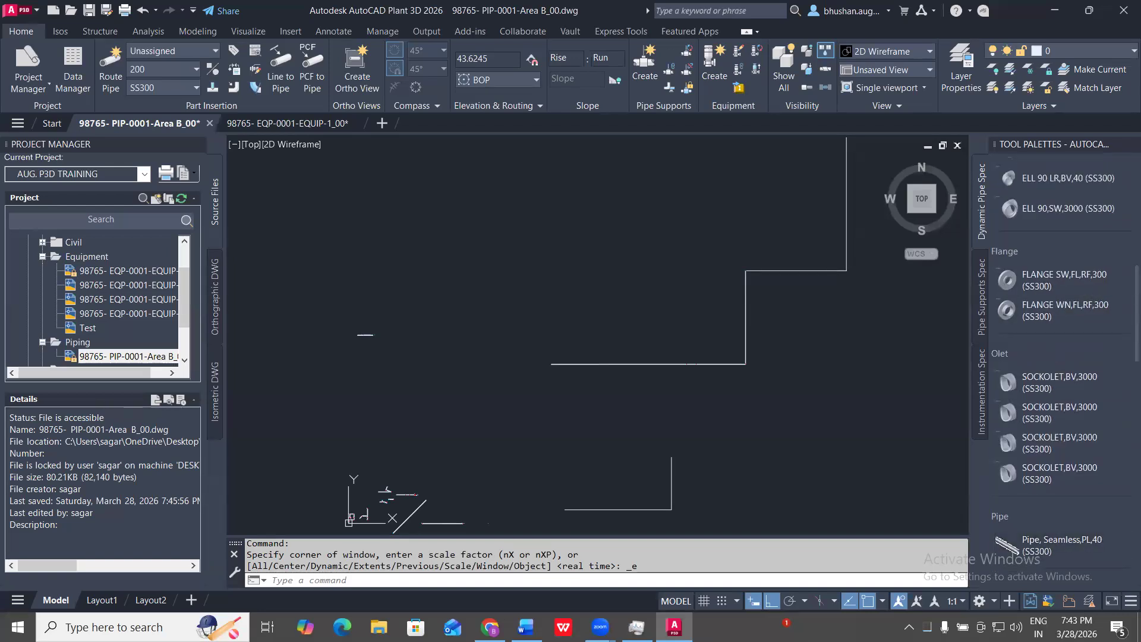
{"action": "scroll", "coordinate": [1038, 409], "scroll_direction": "down", "scroll_amount": 15}
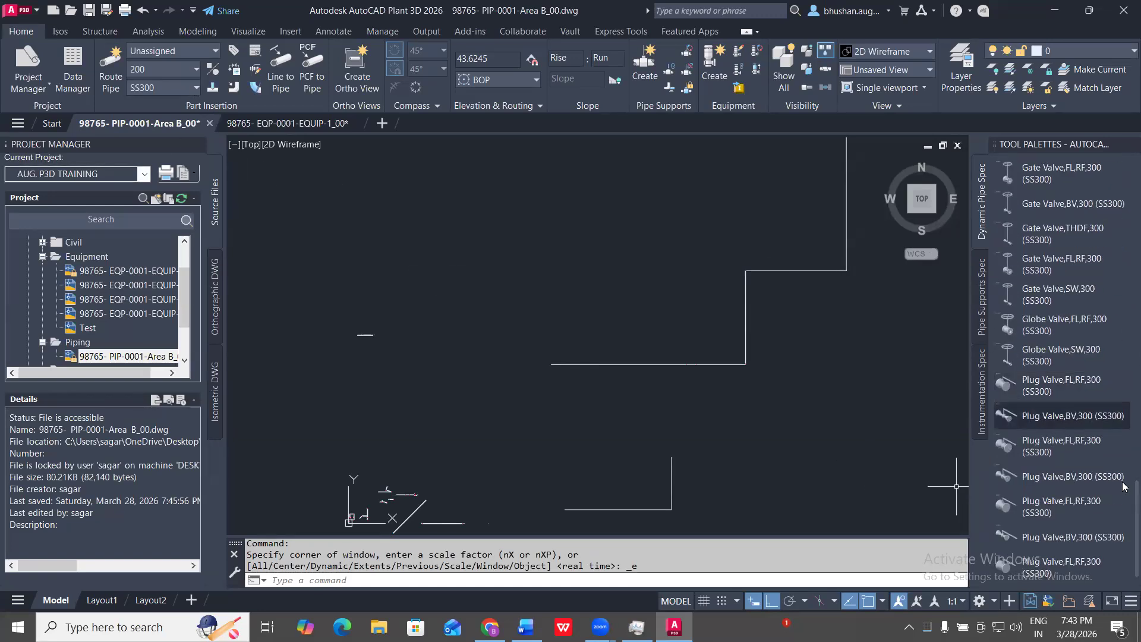